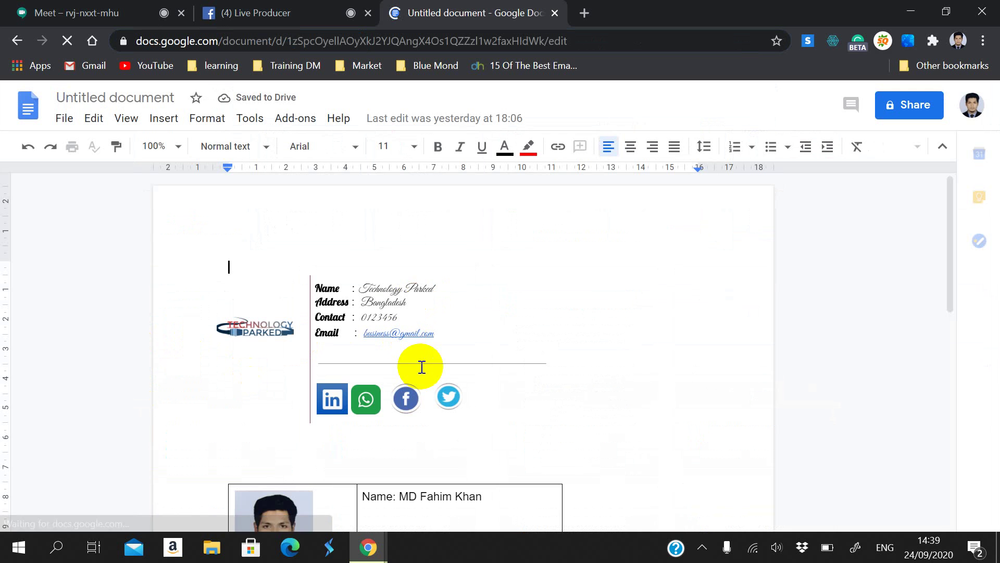
Step: Move the photo into the right cell under the name, then delete the photo table
scroll(433, 448, "down", 5)
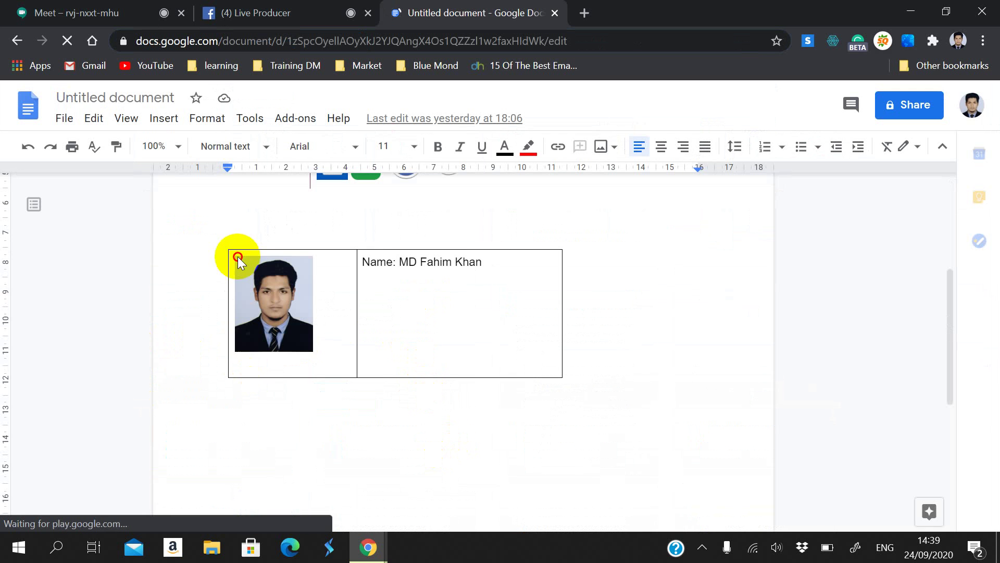
left_click(305, 302)
left_click_drag(261, 281, 599, 389)
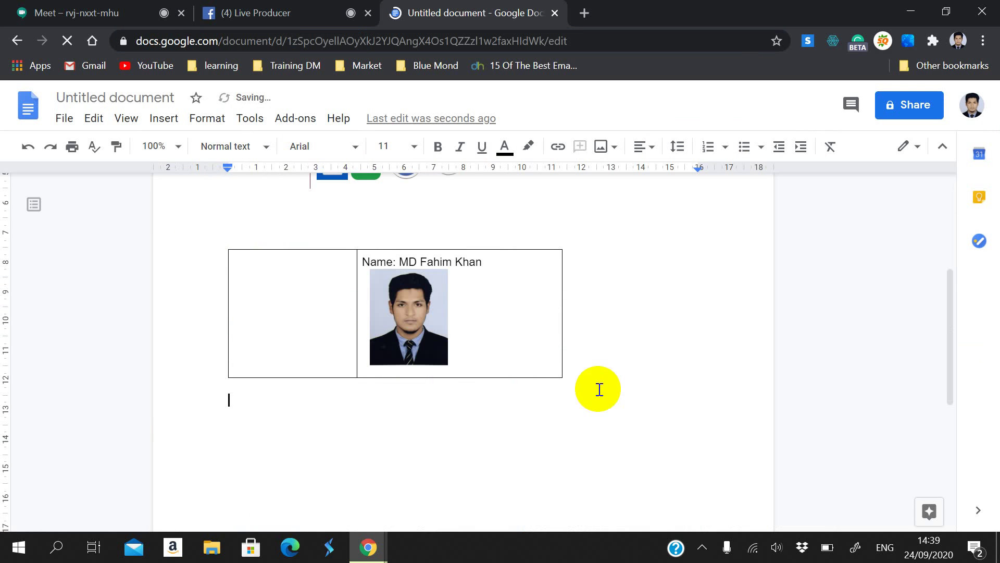
left_click(469, 314)
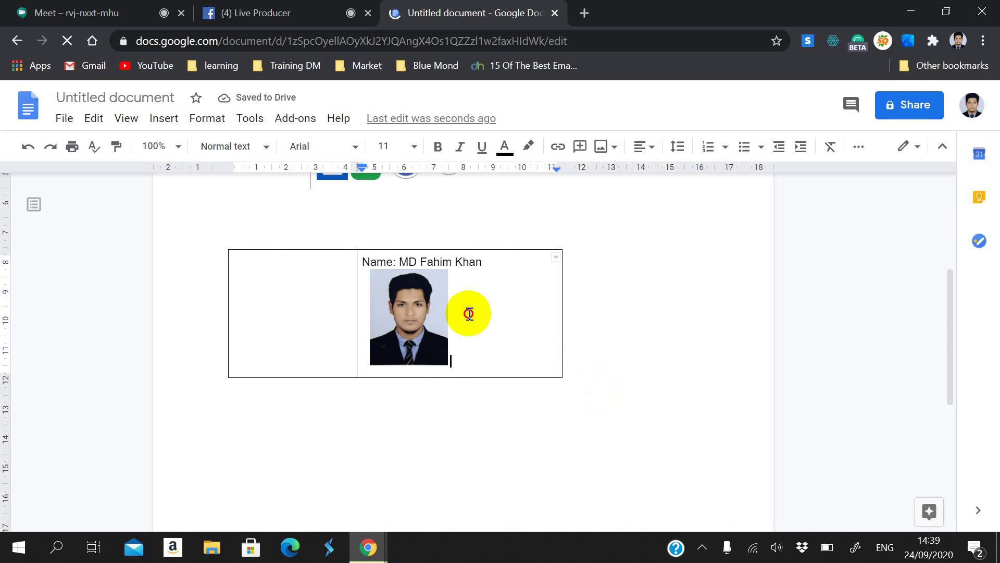
left_click(561, 264)
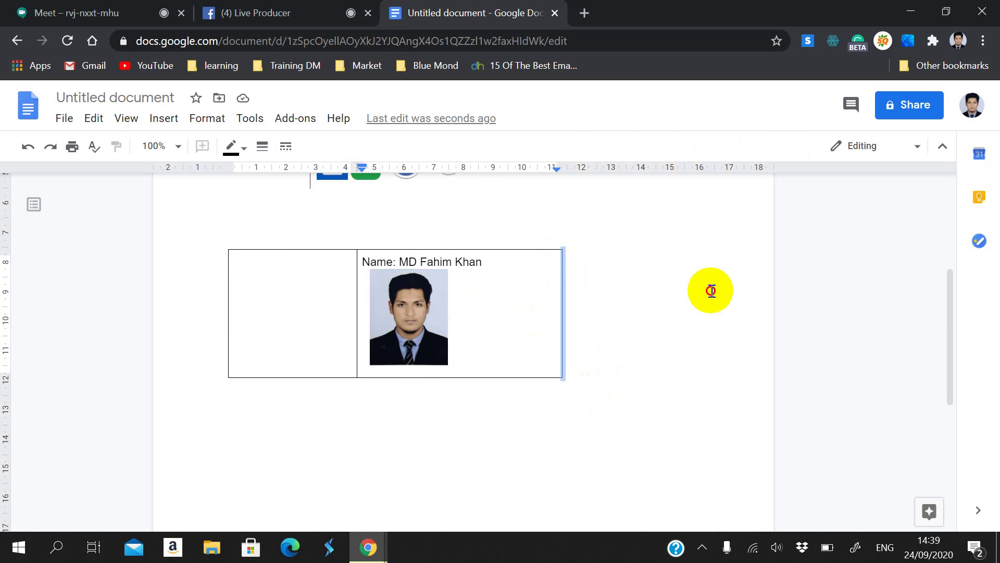
left_click(583, 290)
left_click(148, 229, "shift")
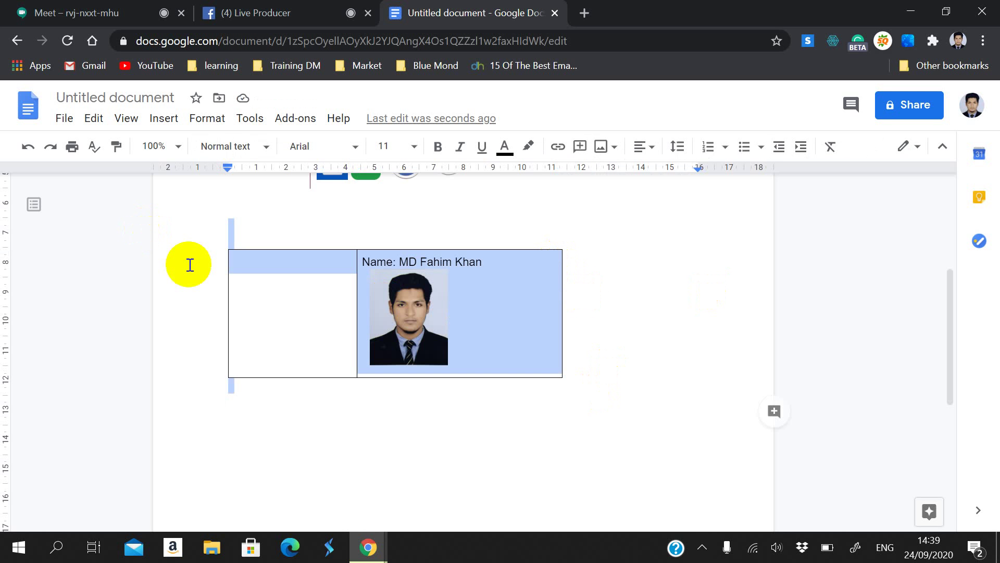
right_click(276, 272)
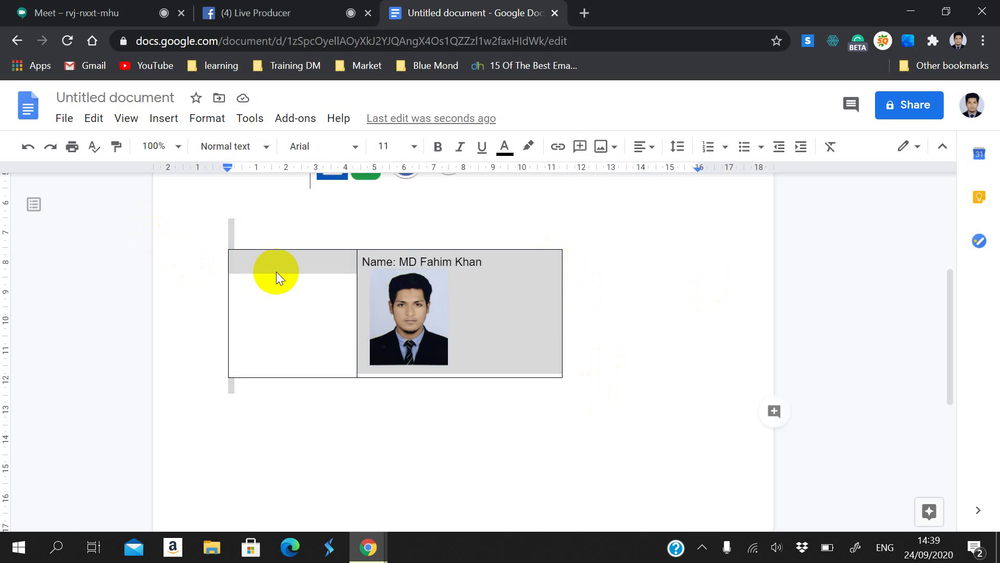
left_click(310, 247)
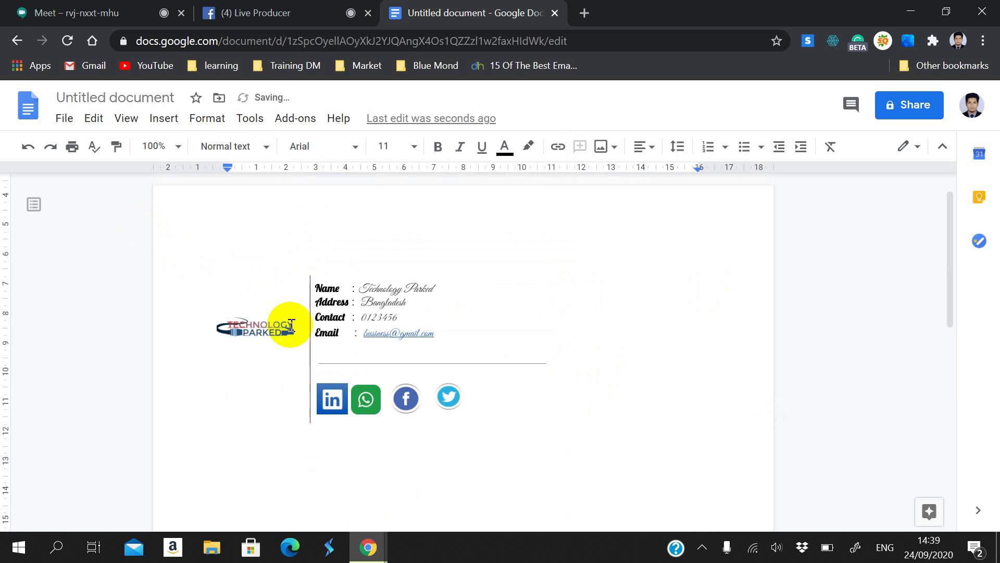
Step: Select the entire remaining signature, from the logo to the Twitter icon, with Ctrl+A
left_click(237, 236)
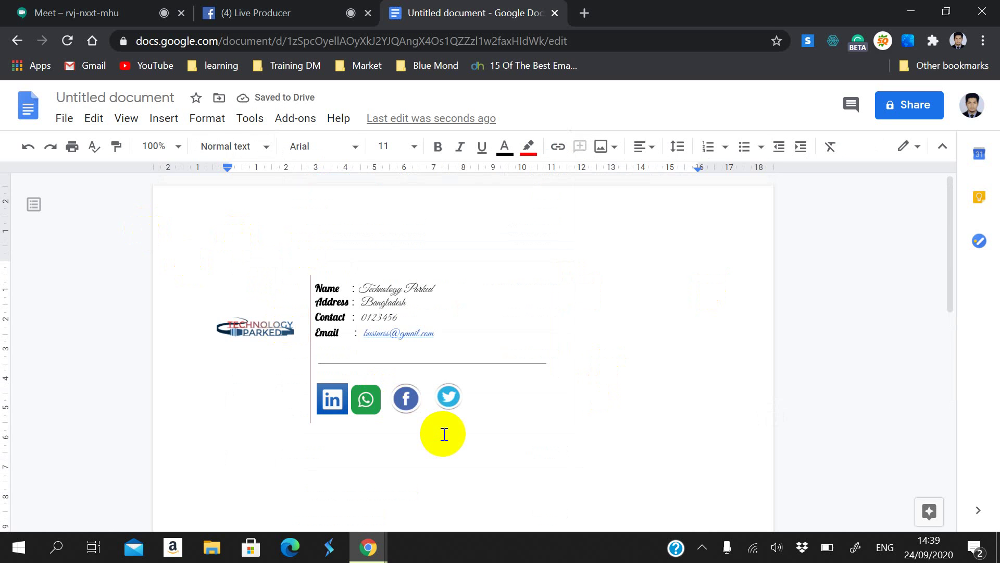
scroll(444, 434, "down", 2)
scroll(444, 434, "up", 2)
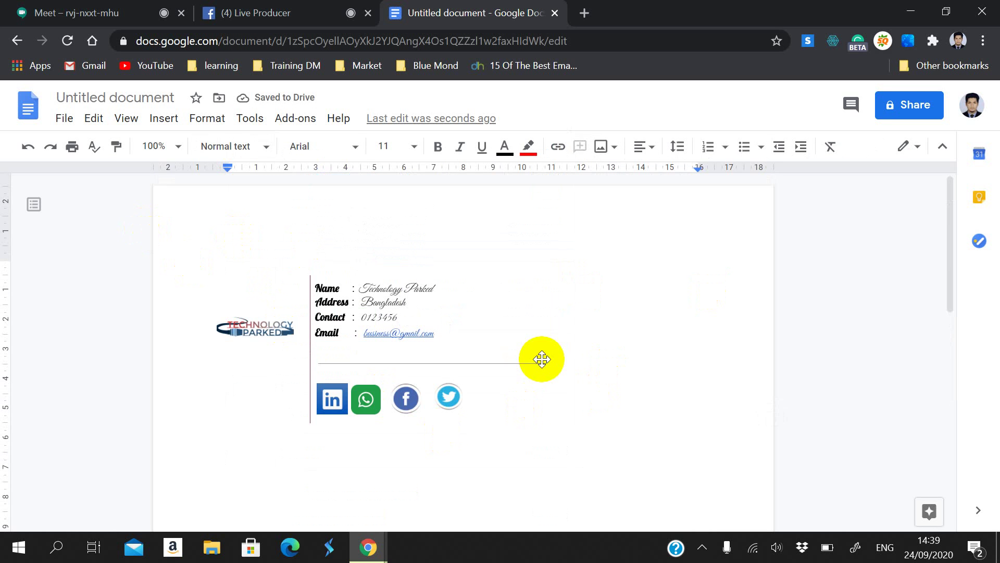
left_click(623, 406)
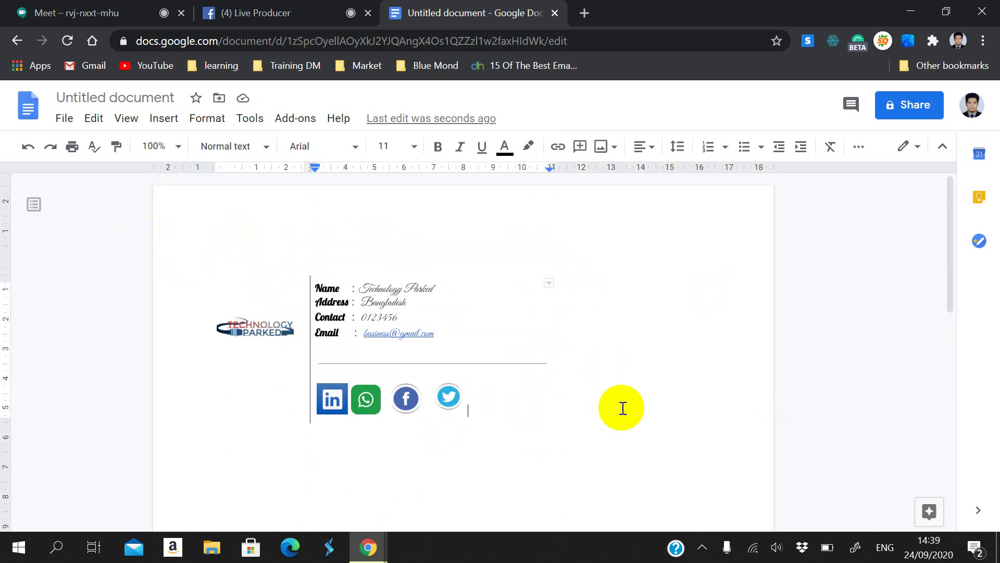
key("ctrl+a")
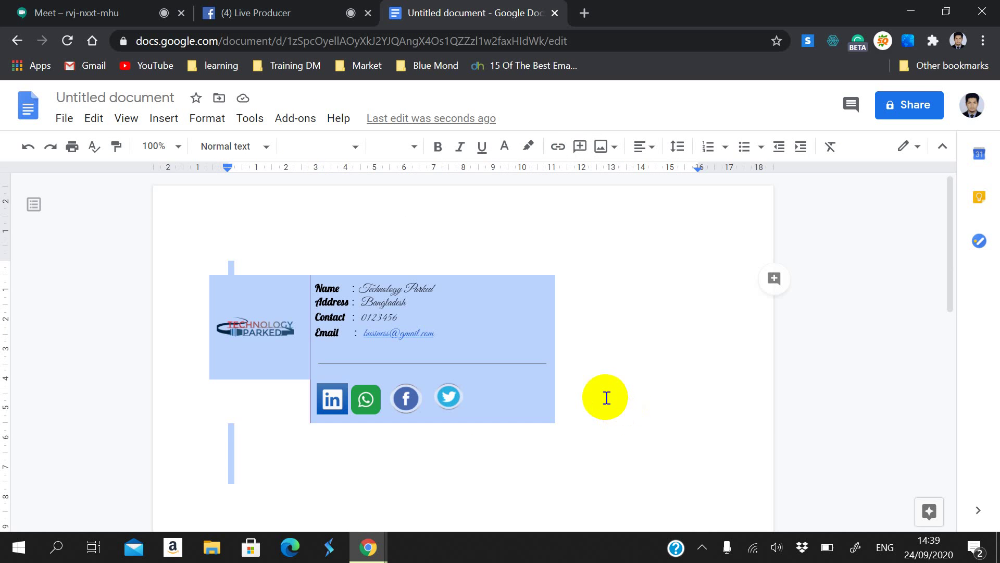
Step: Open Gmail in a new browser tab and request its full settings from quick settings
left_click(584, 14)
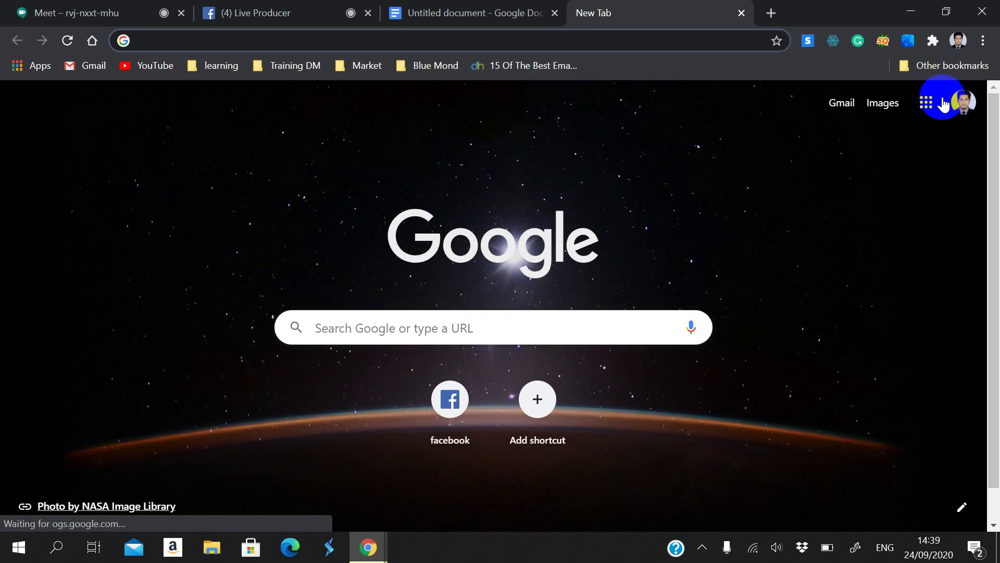
left_click(842, 103)
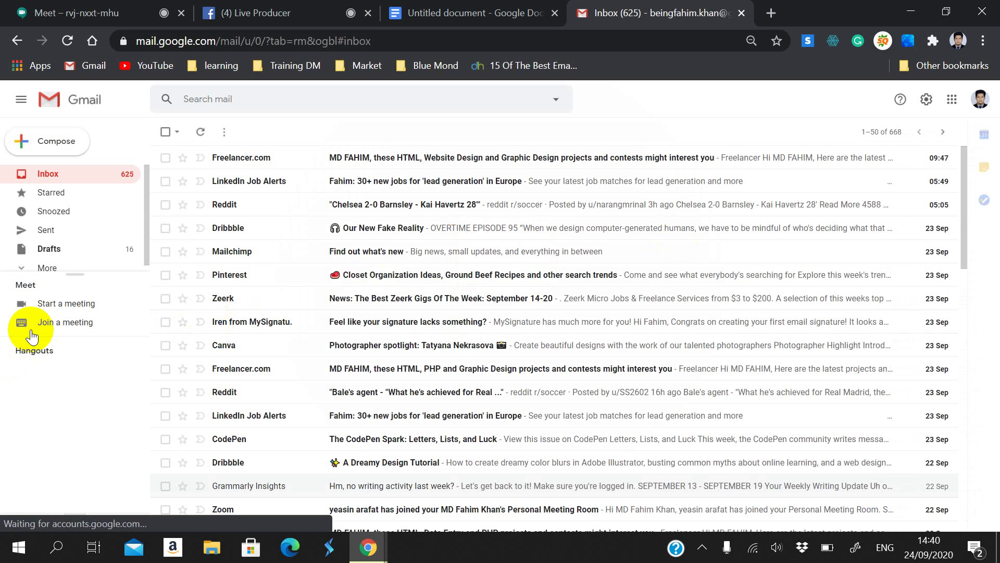
left_click(925, 99)
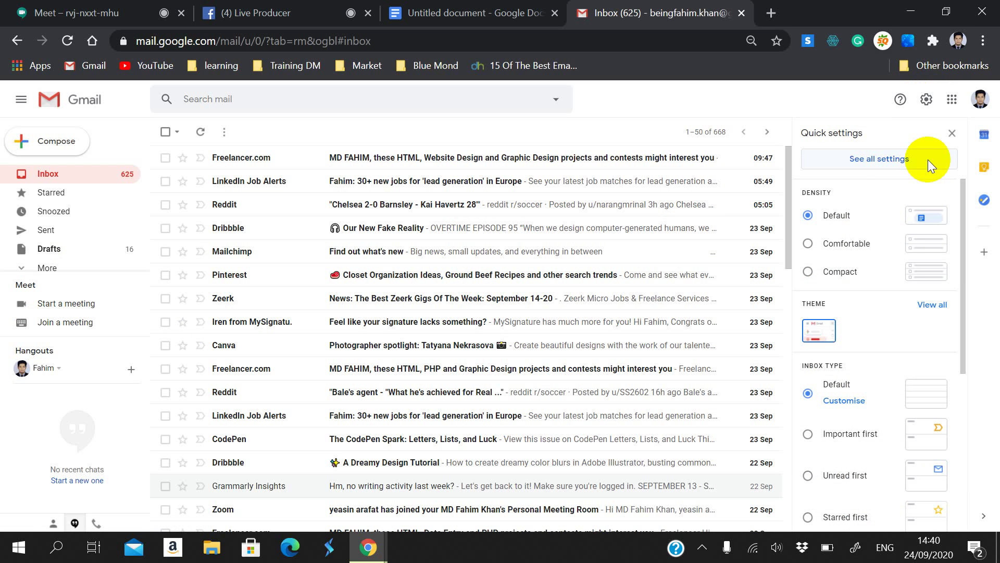
left_click(833, 166)
Step: Admit the waiting participant in Meet, then return to the Gmail tab
left_click(4, 5)
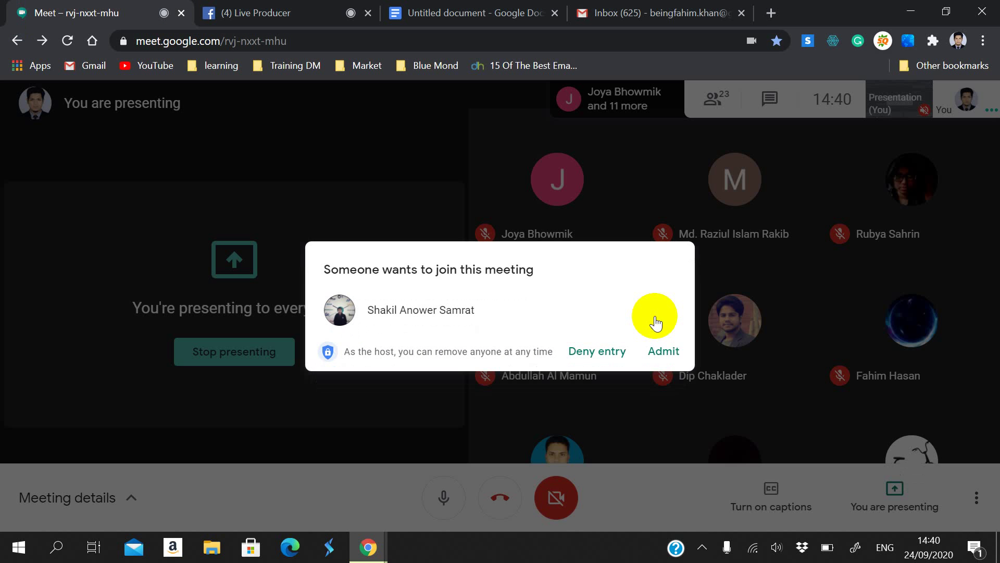
left_click(673, 349)
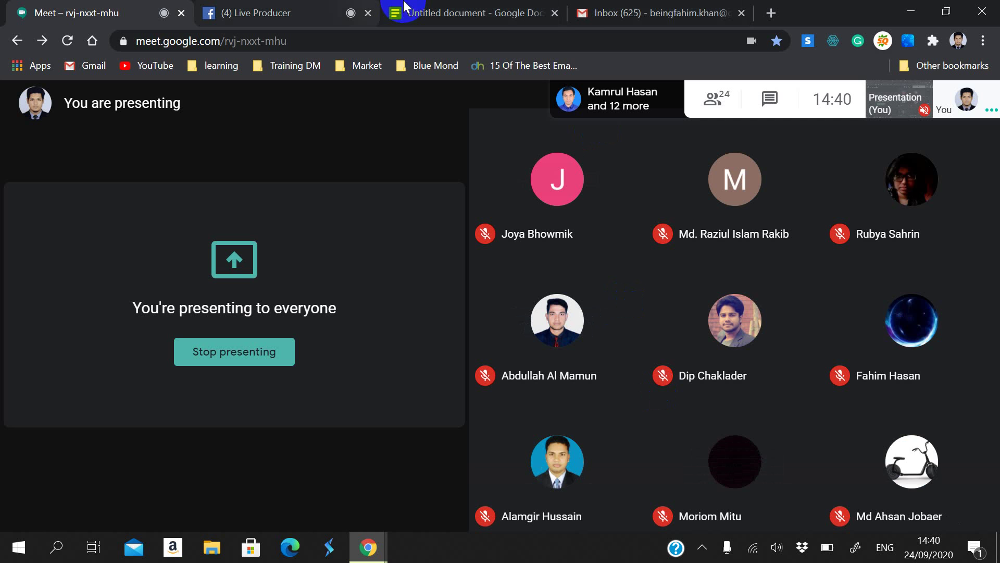
left_click(510, 8)
left_click(704, 11)
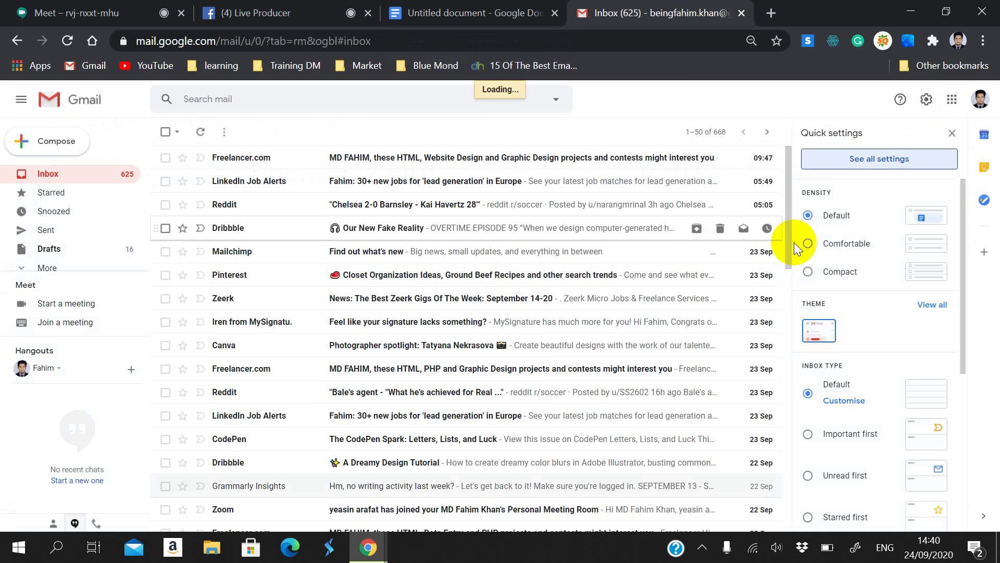
Step: In full Gmail settings, delete the existing 'My signature' and confirm the deletion
left_click(865, 158)
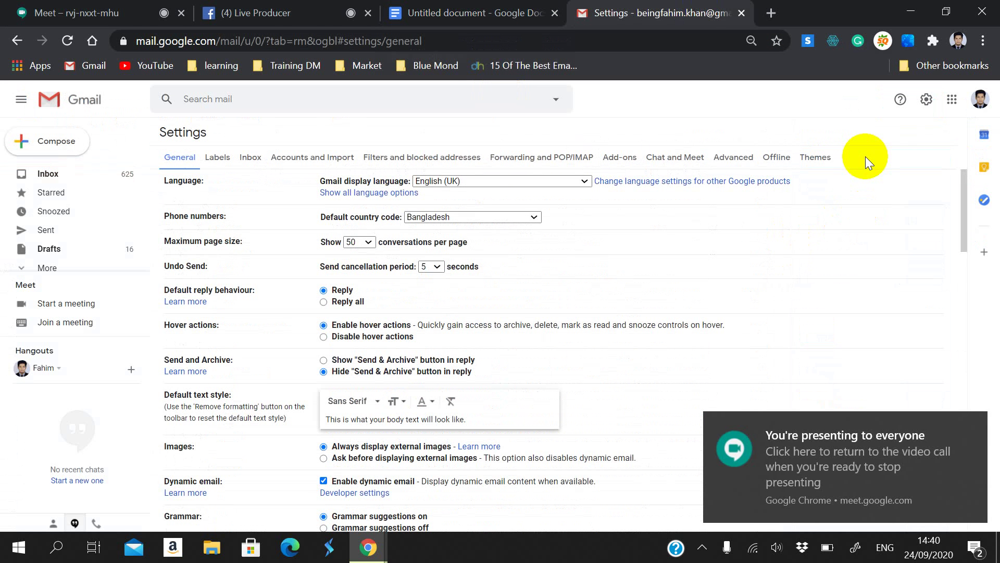
scroll(767, 318, "down", 15)
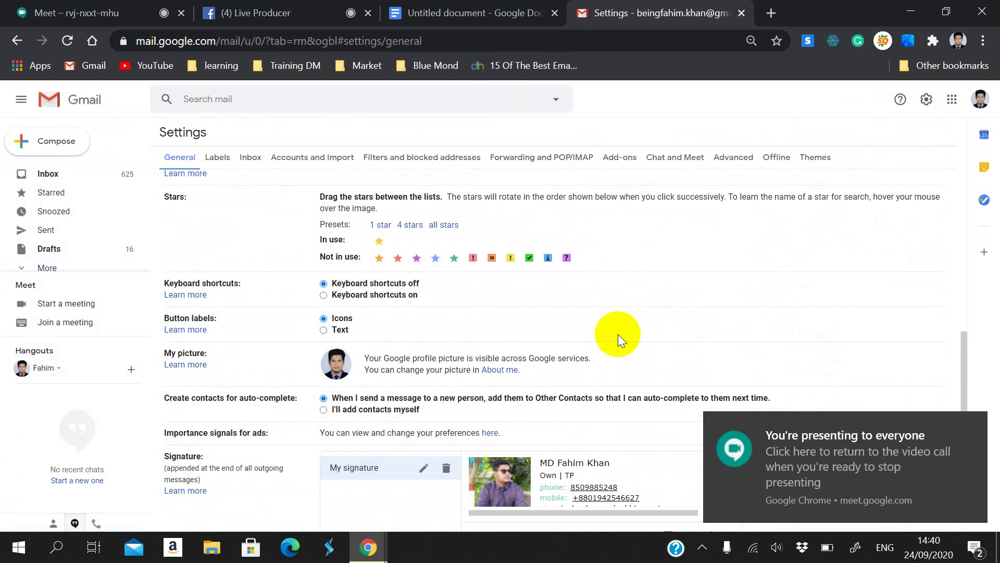
scroll(486, 346, "down", 3)
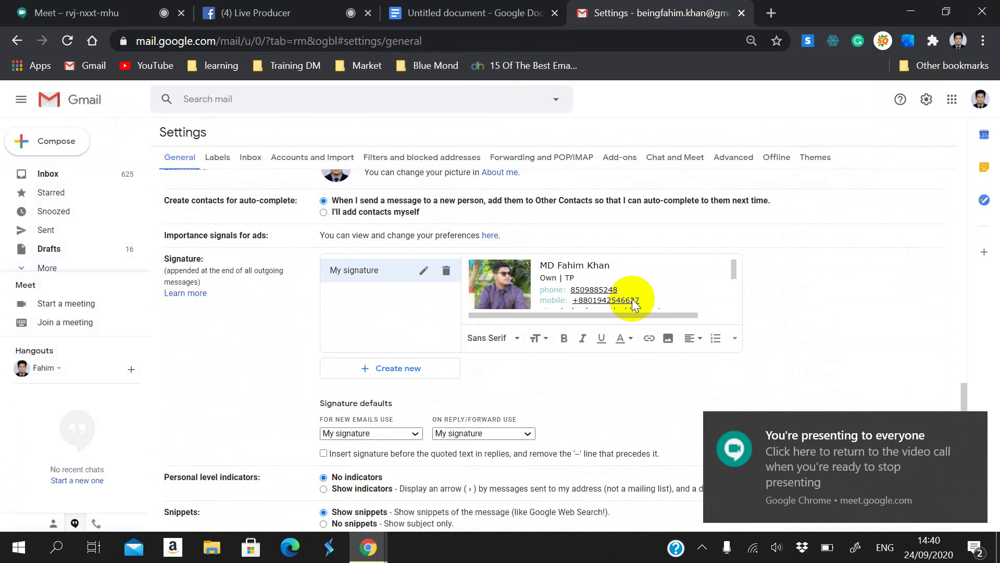
left_click(689, 301)
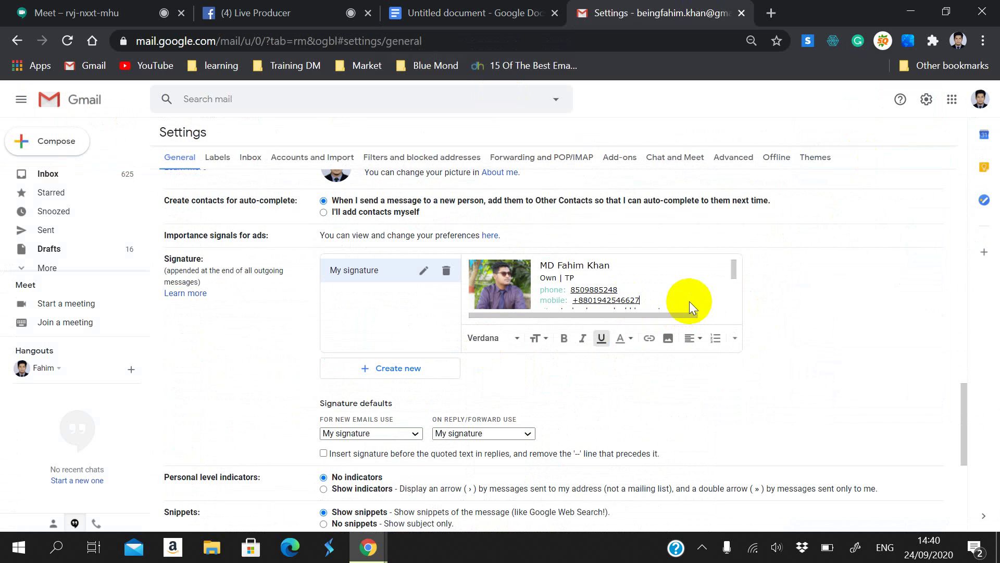
left_click(446, 271)
left_click(597, 329)
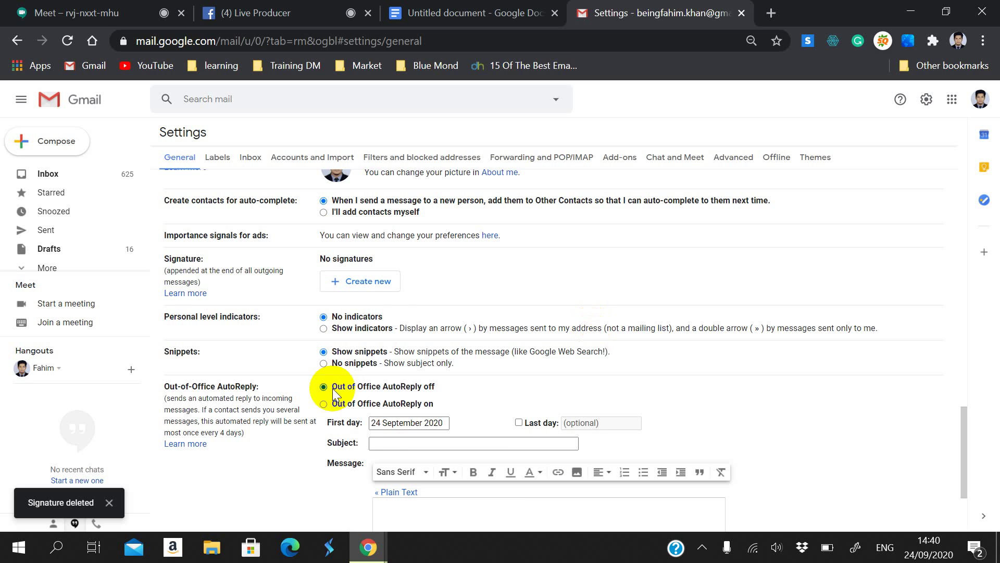
scroll(445, 253, "up", 2)
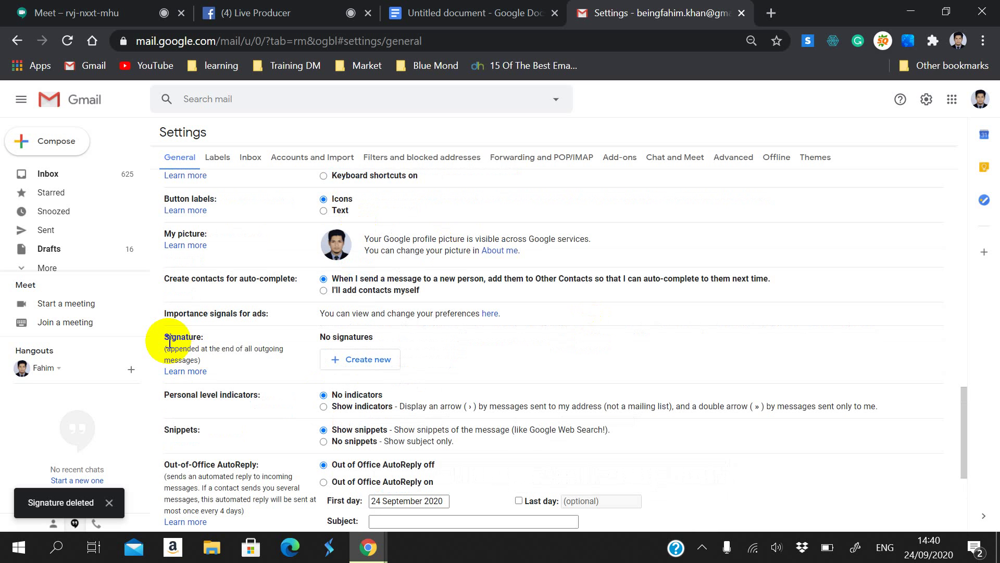
mouse_move(162, 337)
left_mouse_down()
mouse_move(353, 350)
mouse_move(264, 361)
left_mouse_up()
left_click(255, 360)
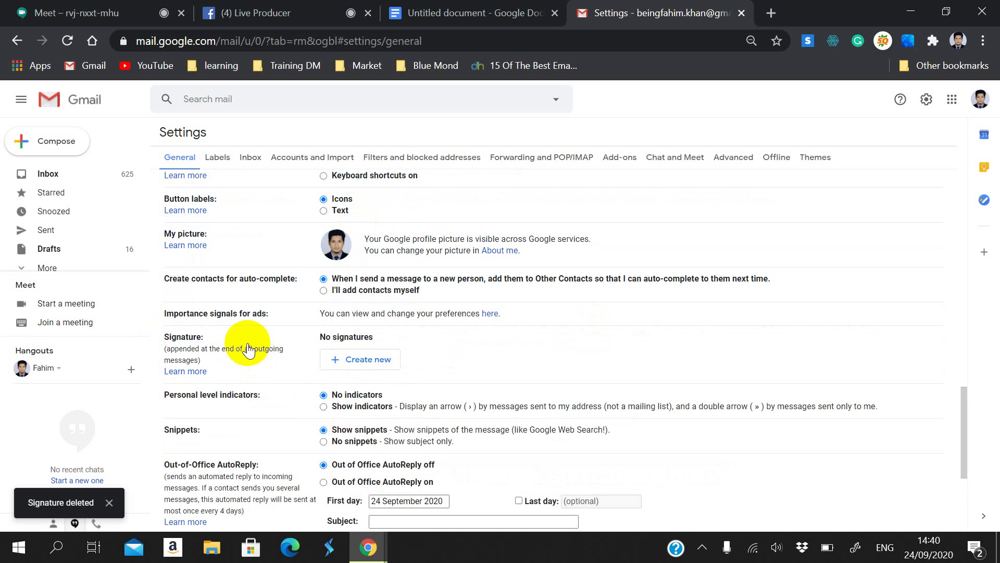
left_click(368, 357)
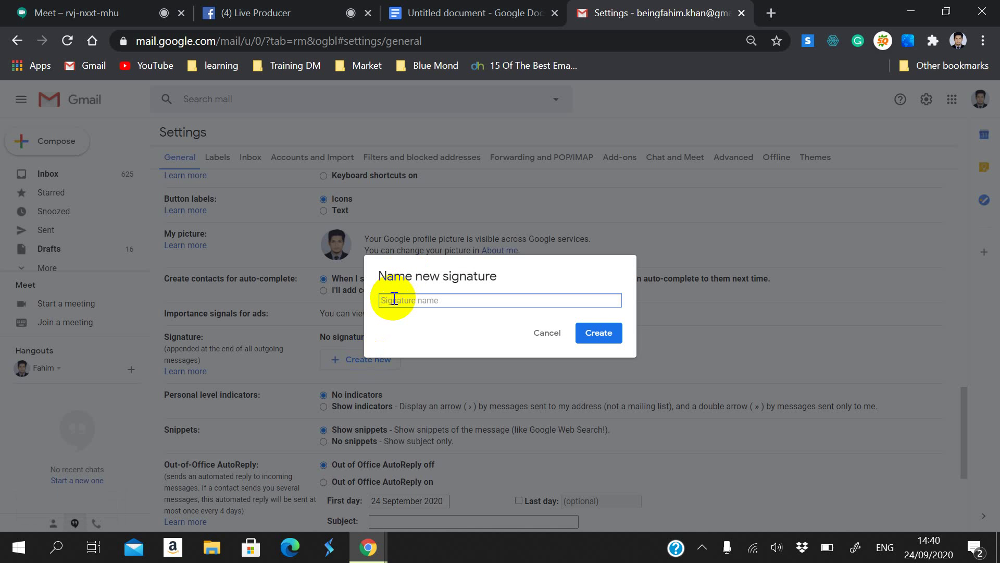
type("tp")
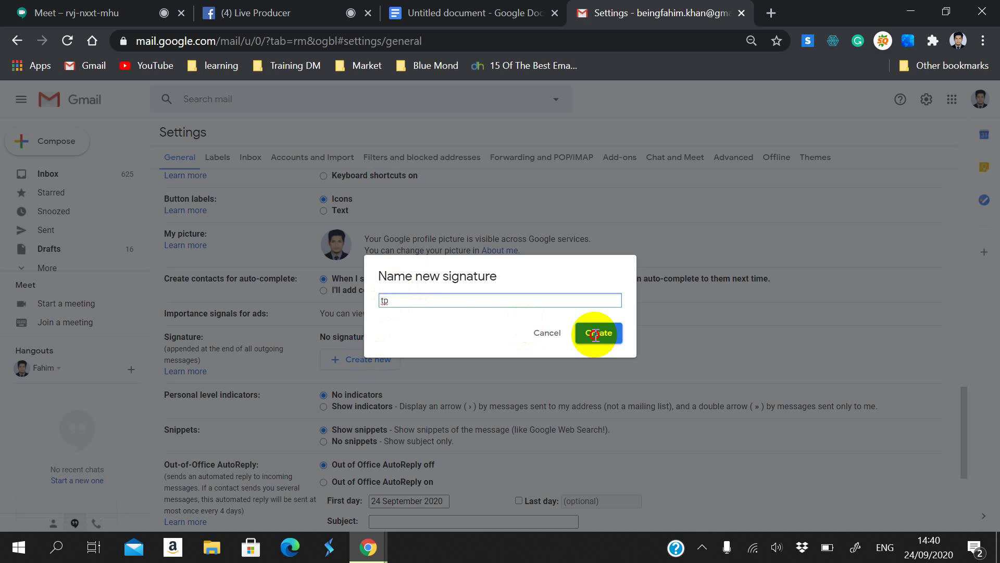
left_click(598, 334)
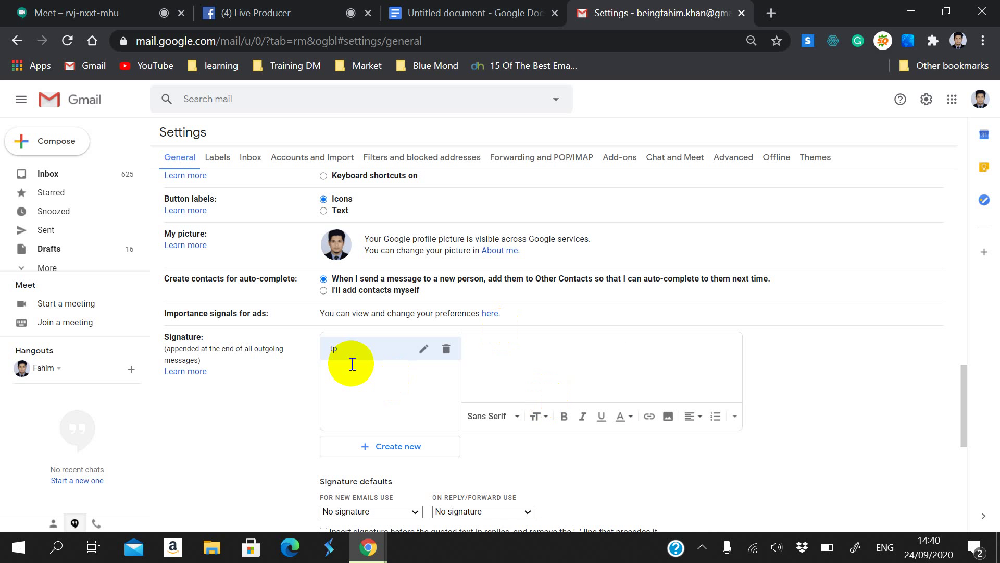
left_click(521, 344)
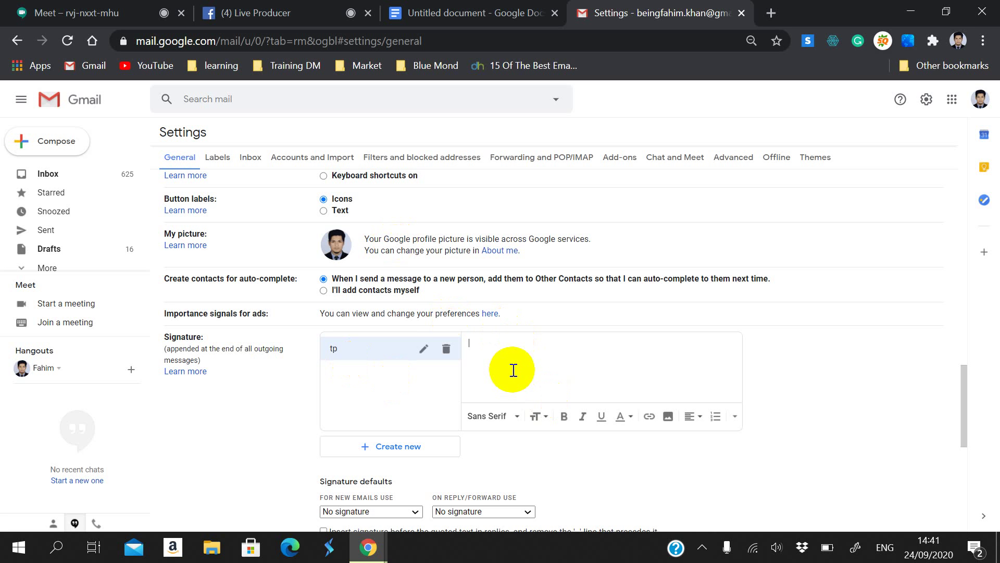
key("ctrl+v")
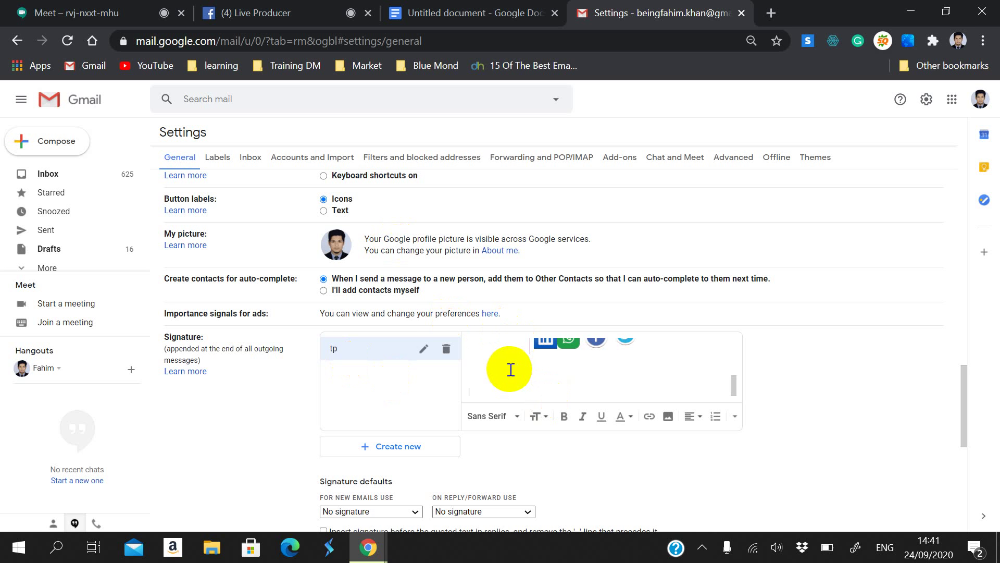
scroll(511, 370, "down", 1)
scroll(505, 383, "up", 1)
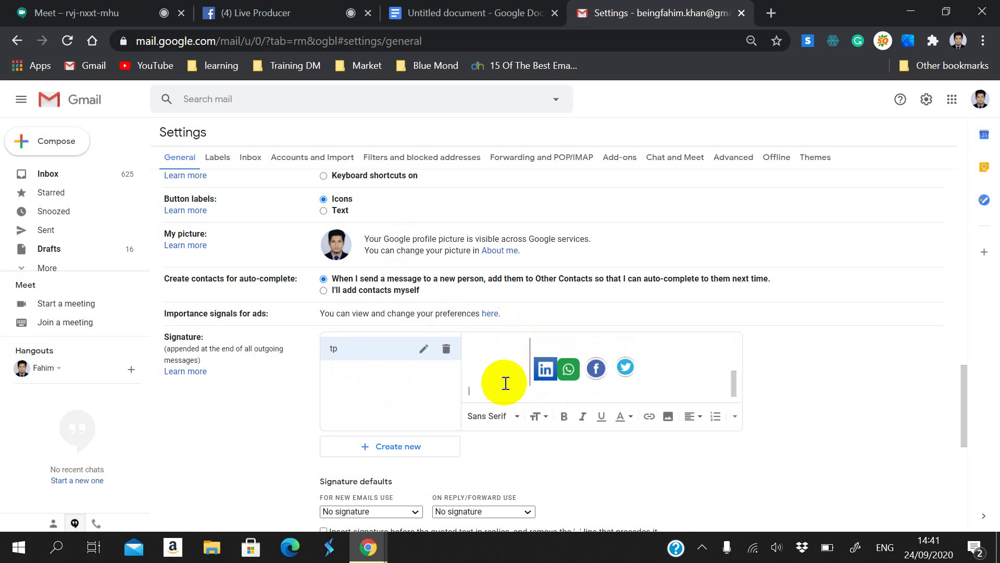
scroll(505, 383, "up", 1)
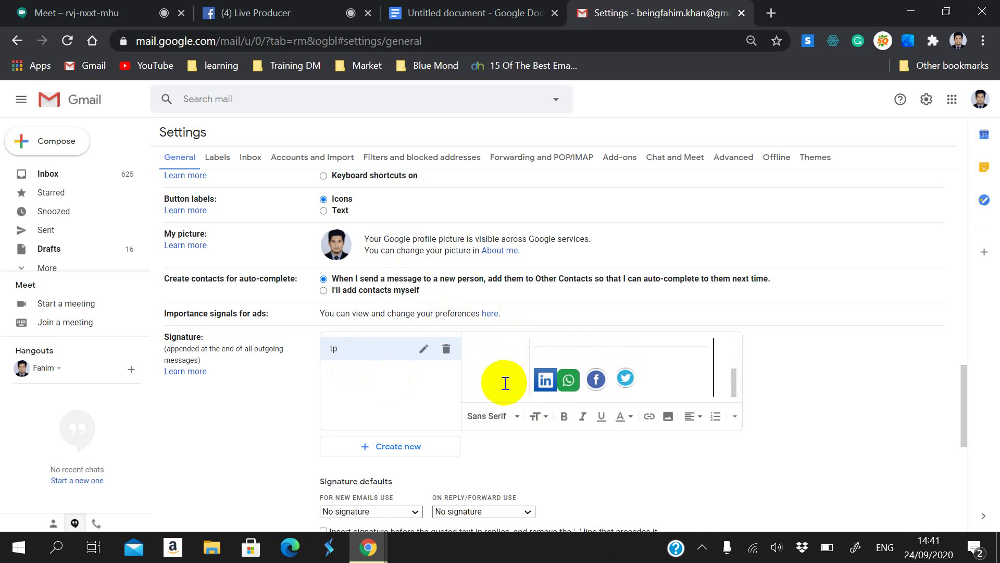
scroll(506, 382, "up", 1)
scroll(508, 381, "up", 3)
scroll(511, 376, "down", 3)
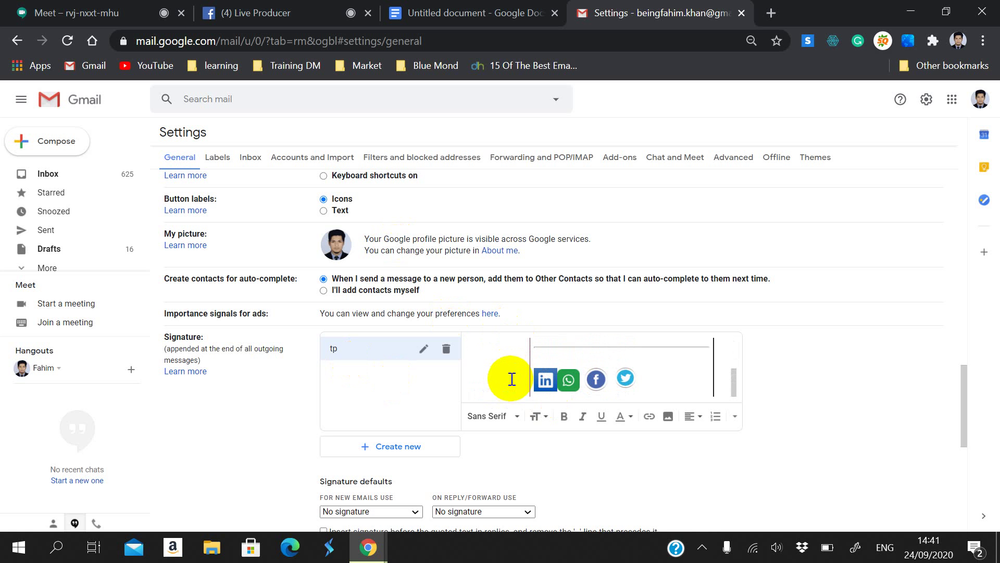
scroll(516, 374, "up", 3)
scroll(520, 360, "down", 3)
scroll(537, 400, "down", 3)
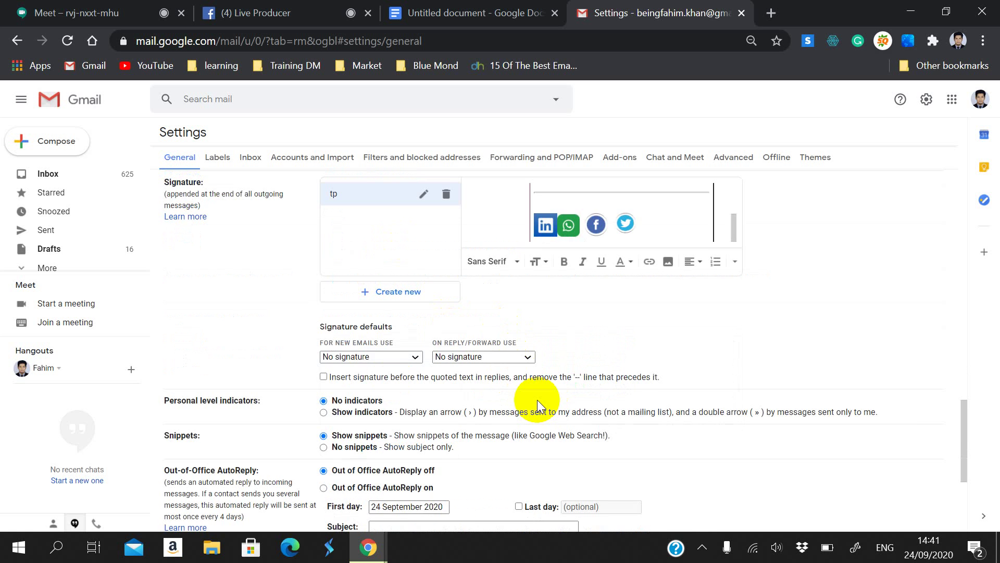
scroll(543, 374, "up", 4)
scroll(543, 374, "up", 1)
scroll(524, 446, "up", 3)
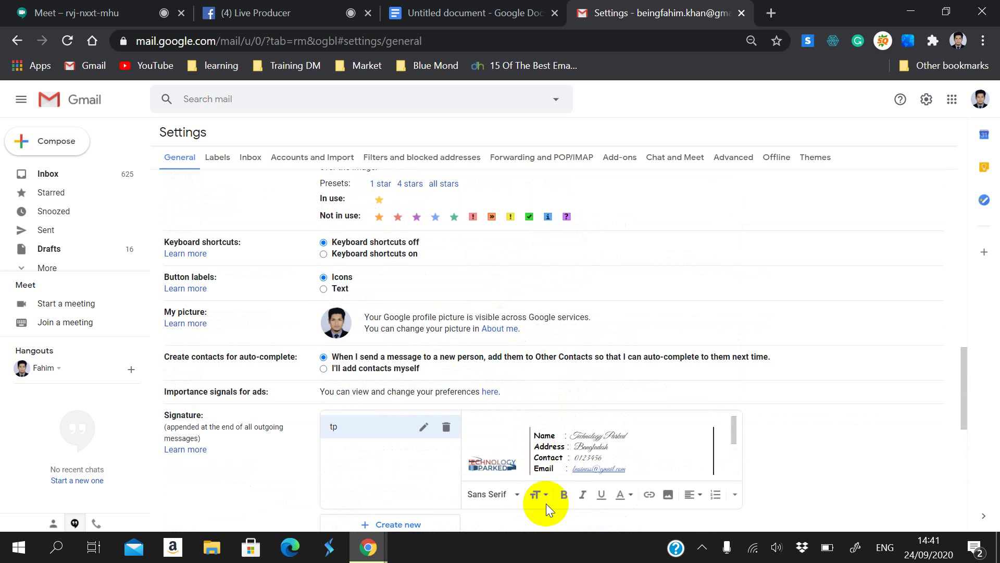
Step: Colour the name 'Technology Parked' magenta in the tp signature editor
scroll(545, 490, "down", 2)
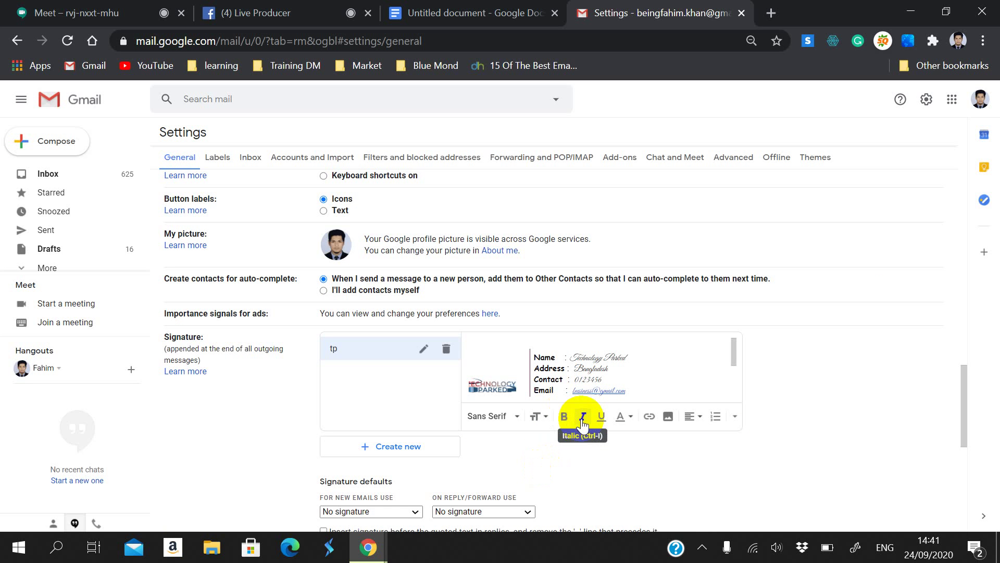
left_click(619, 416)
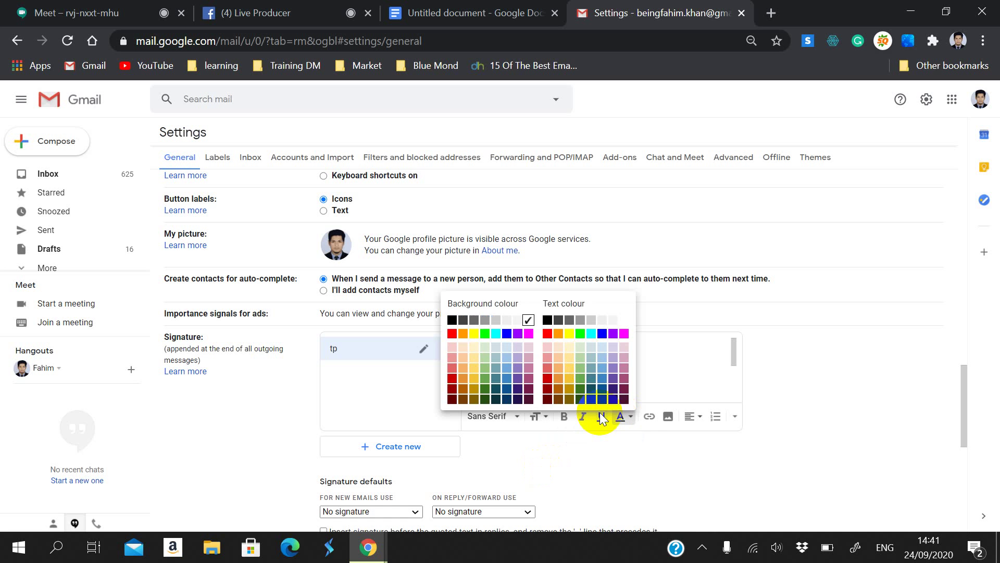
left_click(599, 361)
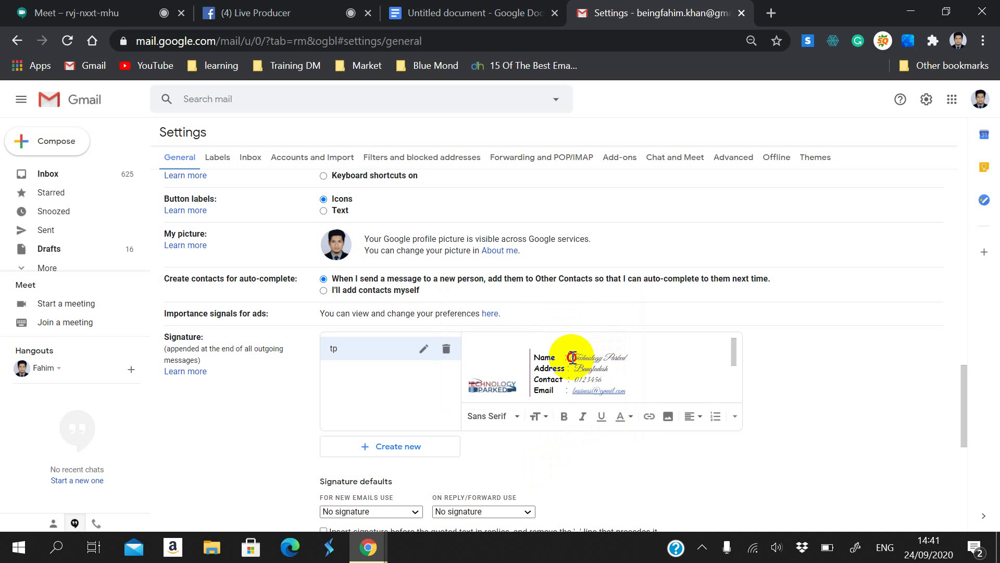
left_click_drag(572, 357, 624, 357)
left_click(623, 416)
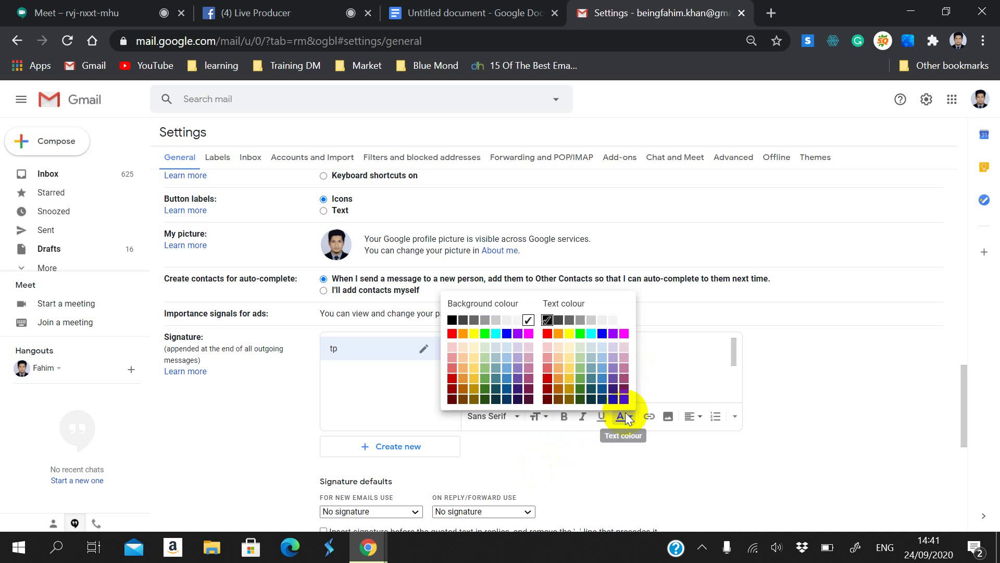
left_click(547, 333)
left_click(604, 389)
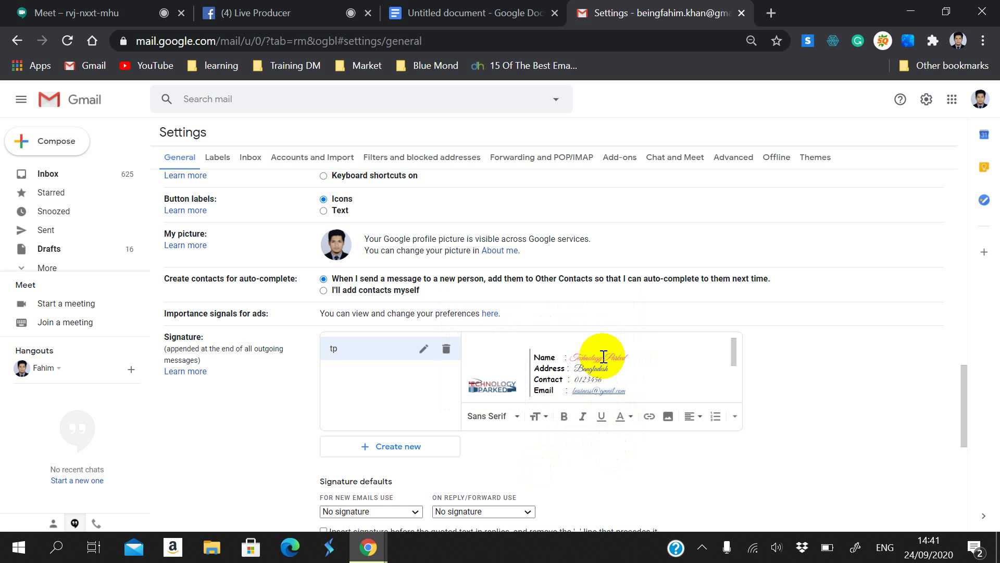
scroll(625, 380, "down", 3)
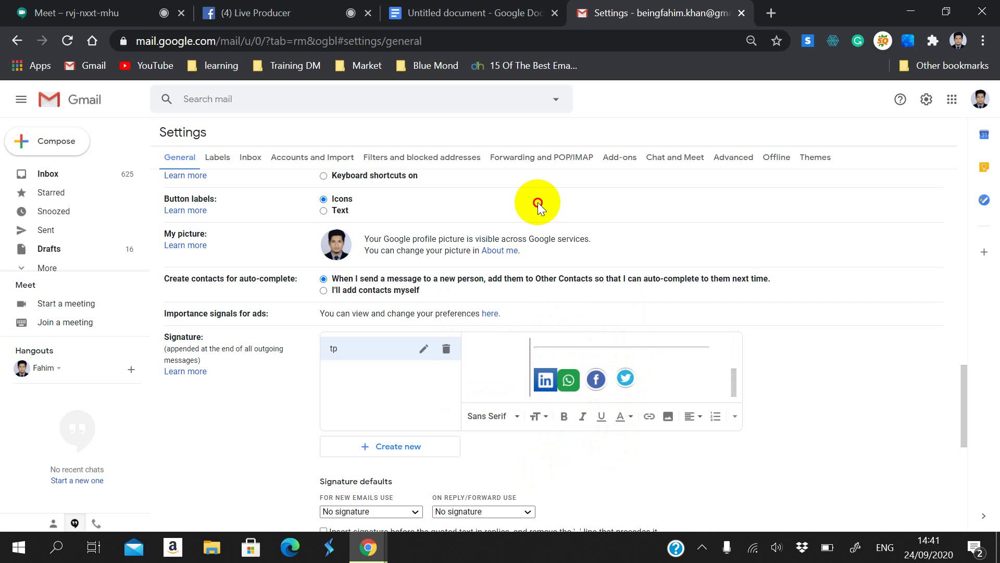
key("ctrl+shift+Tab")
Step: Select 'Technology Parked' in the Docs signature's Name row and colour it red
left_click(365, 288)
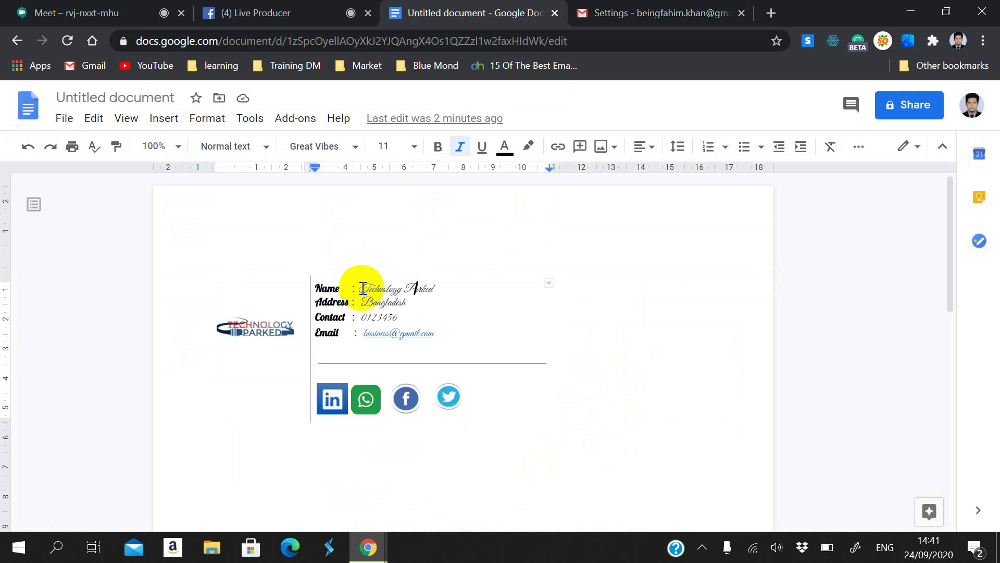
left_click_drag(363, 288, 435, 289)
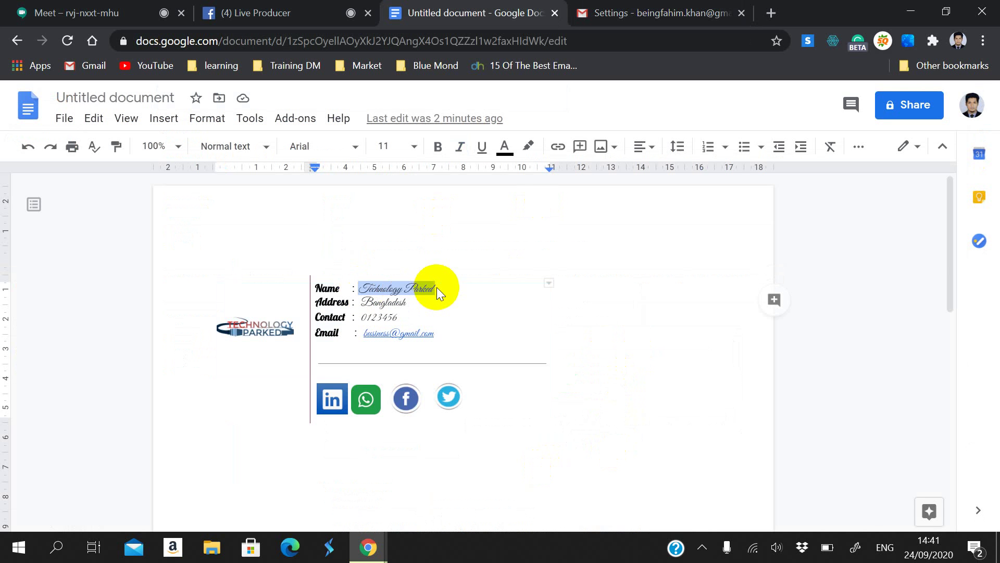
left_click(505, 147)
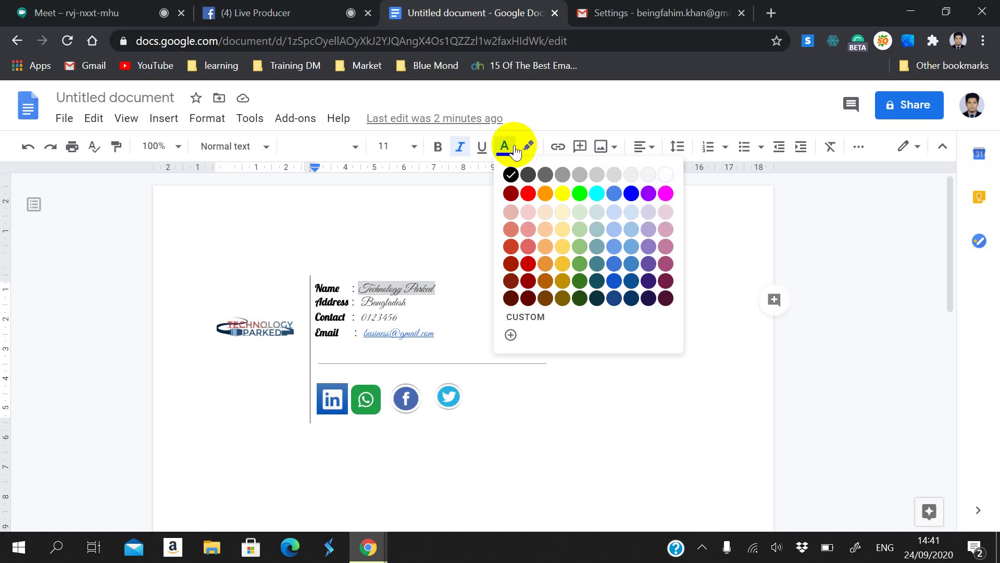
left_click(526, 194)
left_click(568, 362)
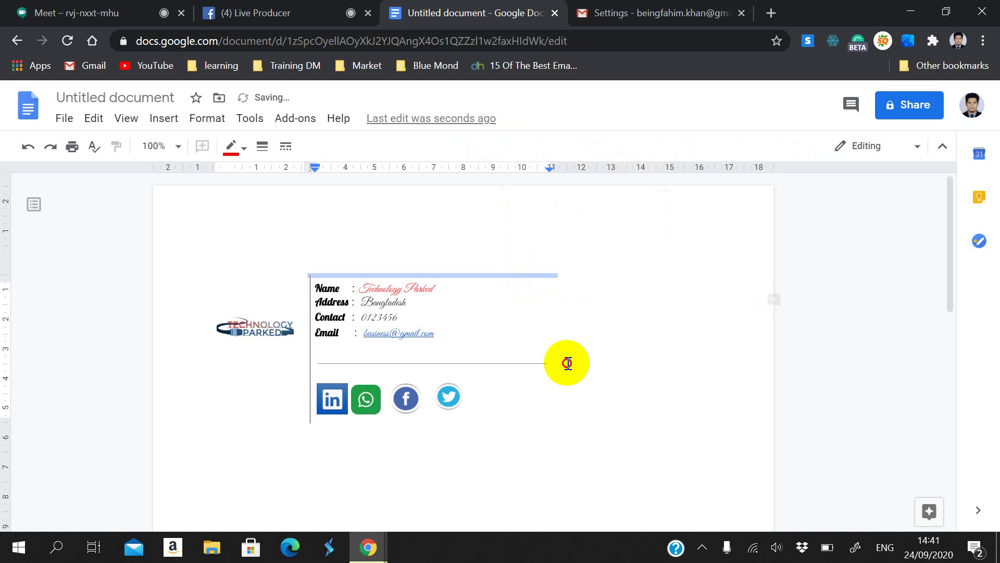
left_click(658, 373)
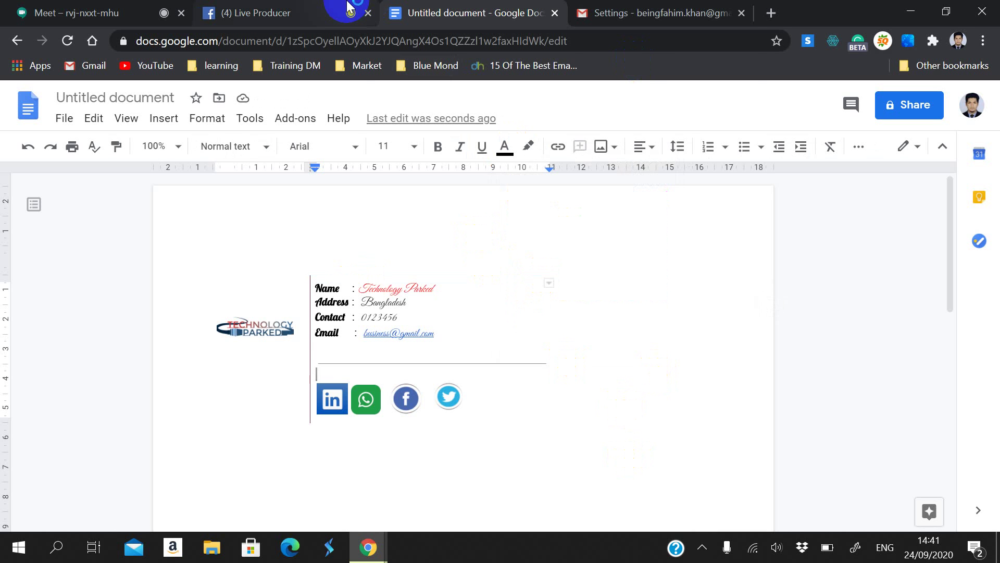
Step: Save the changes at the bottom of Gmail's General settings
left_click(625, 8)
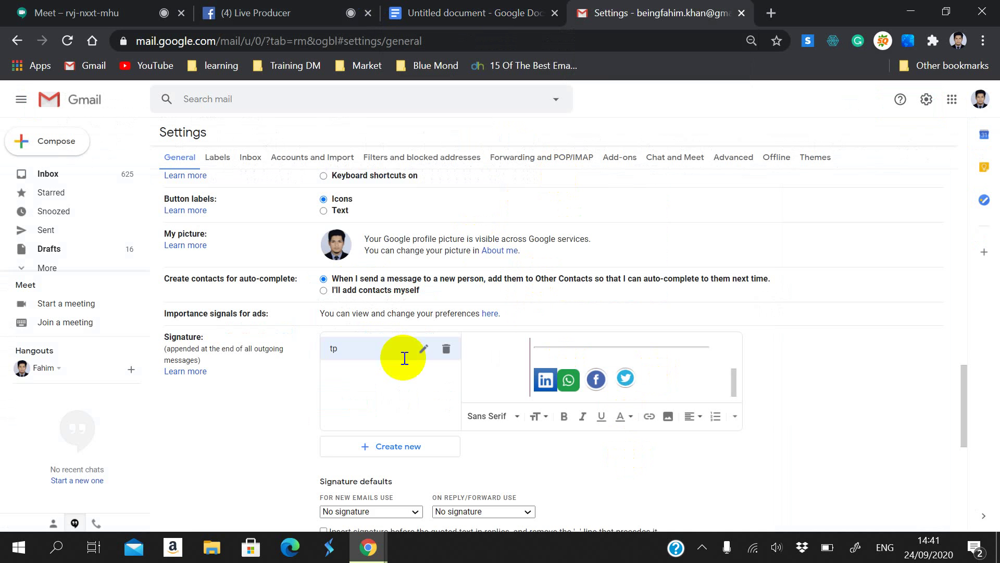
scroll(710, 312, "down", 1)
scroll(489, 388, "down", 6)
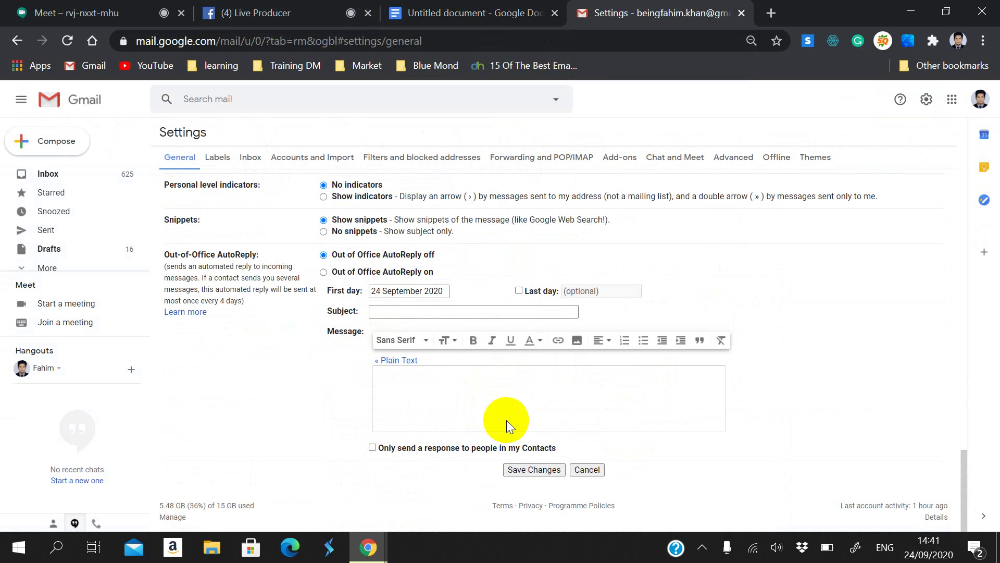
left_click(538, 468)
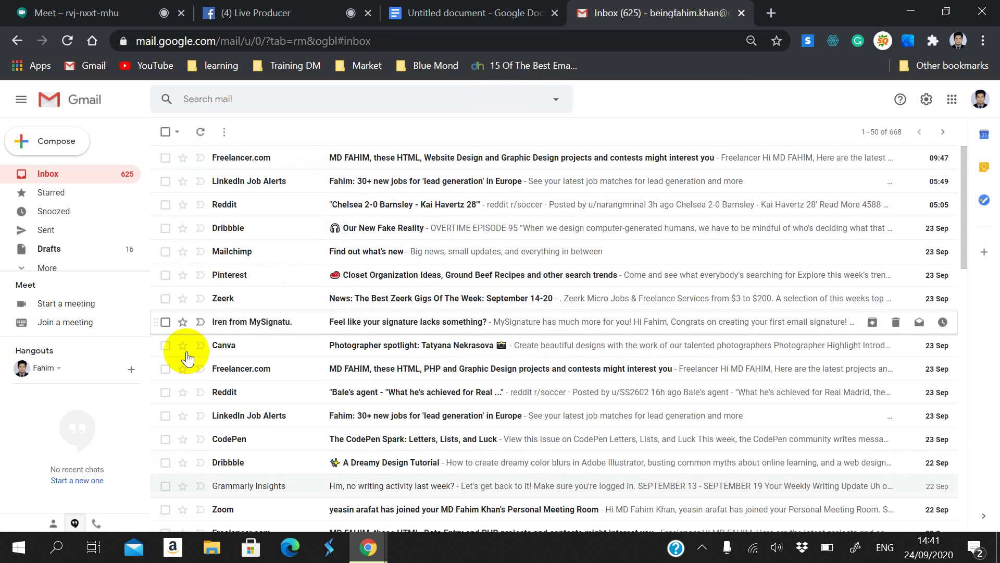
Step: Create a Gmail signature named 'p', paste the copied signature into it, and save changes
left_click(926, 99)
left_click(855, 165)
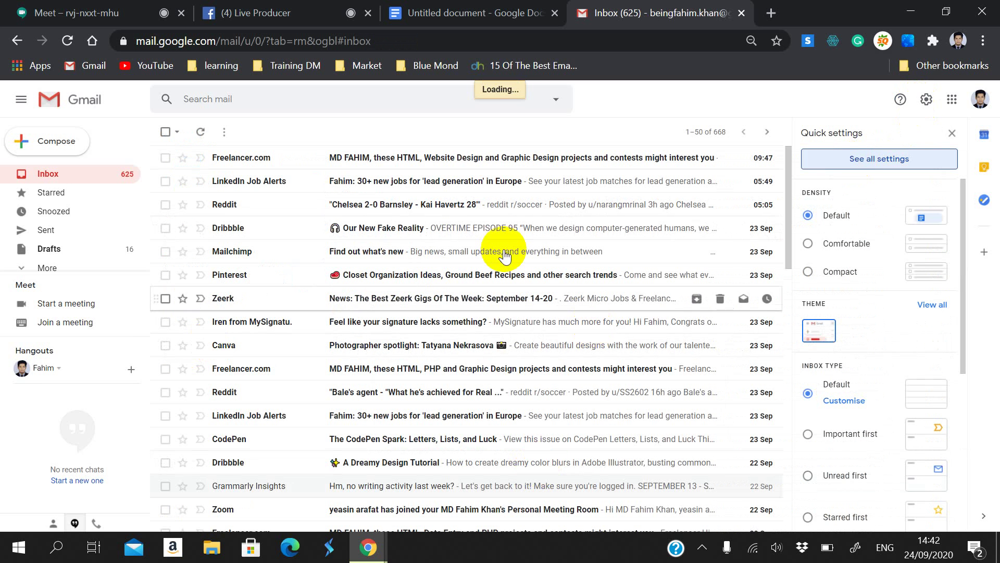
scroll(453, 292, "down", 15)
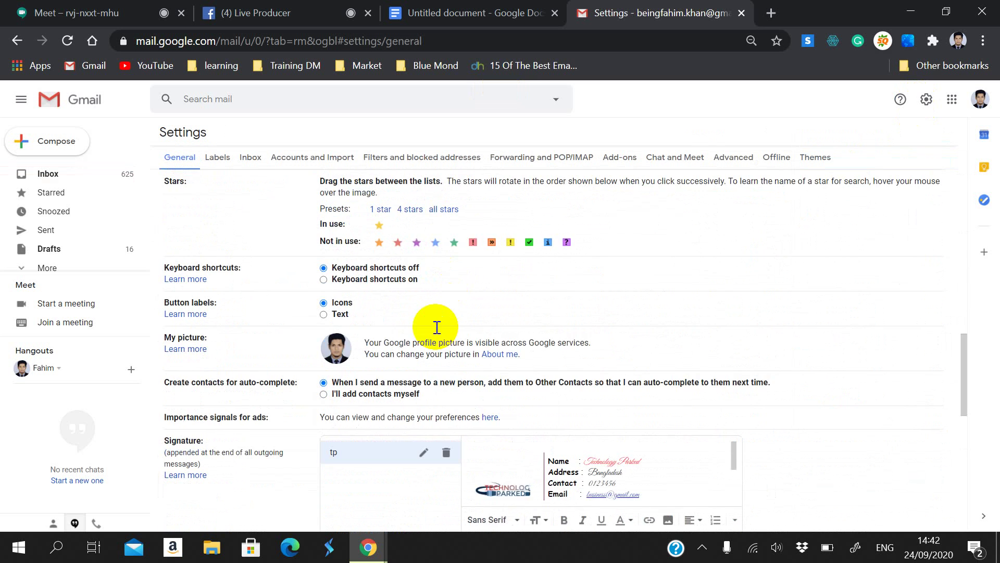
scroll(365, 344, "down", 2)
scroll(385, 406, "down", 2)
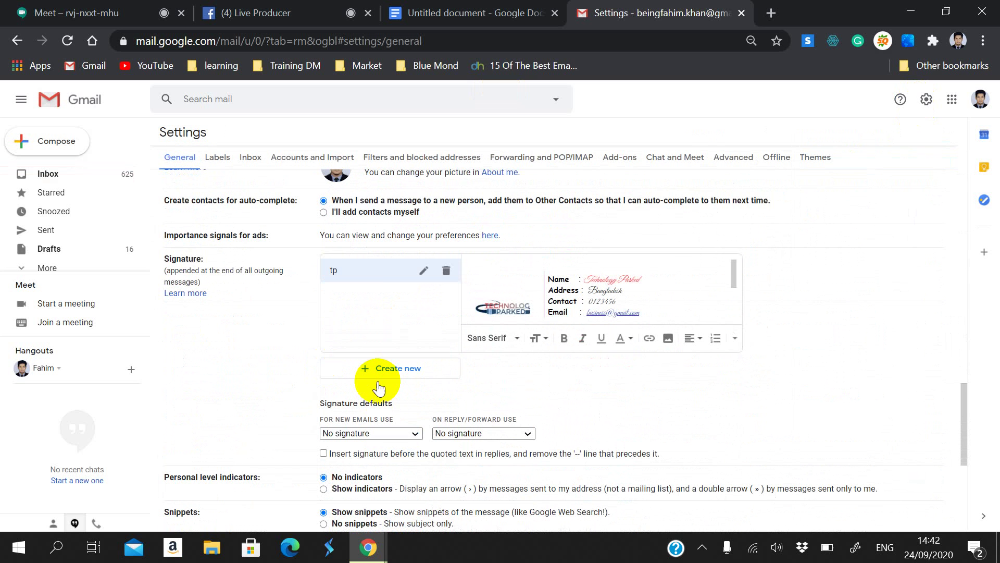
left_click(401, 365)
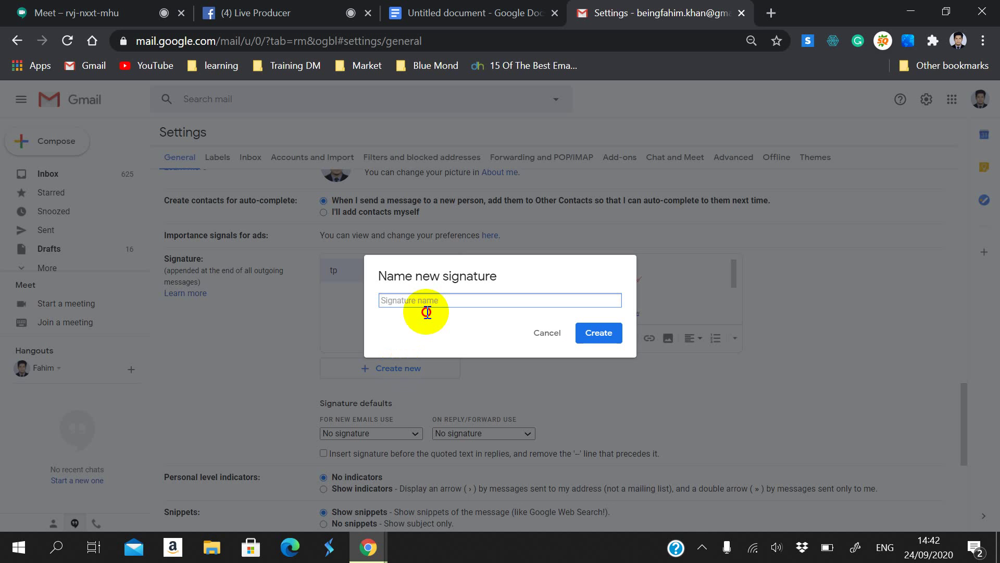
type("p")
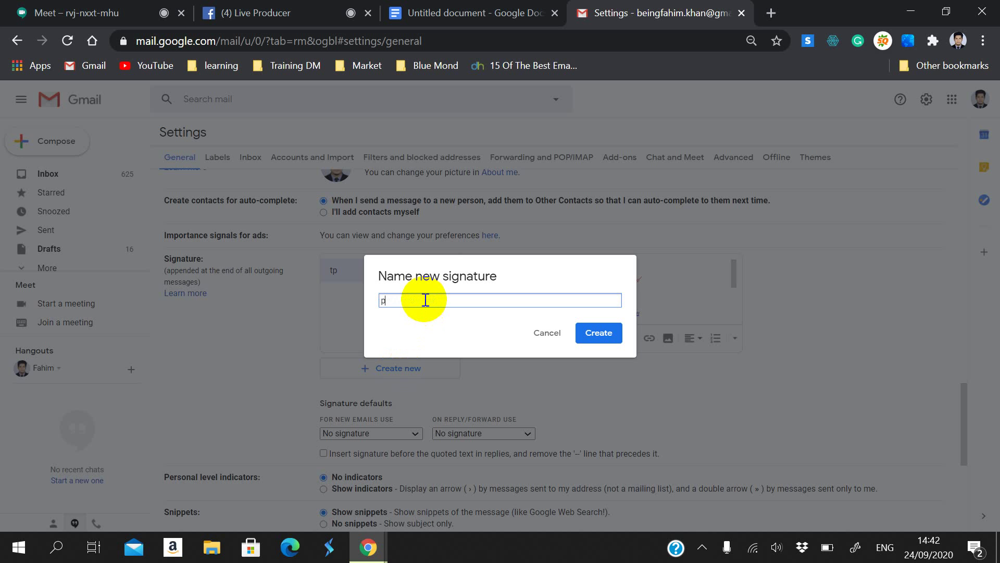
left_click(599, 334)
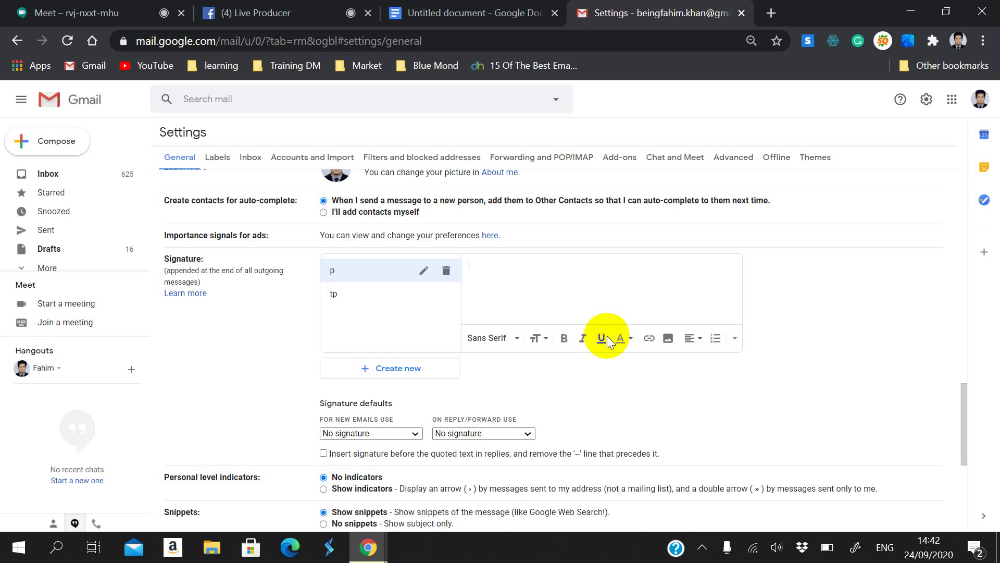
key("ctrl+v")
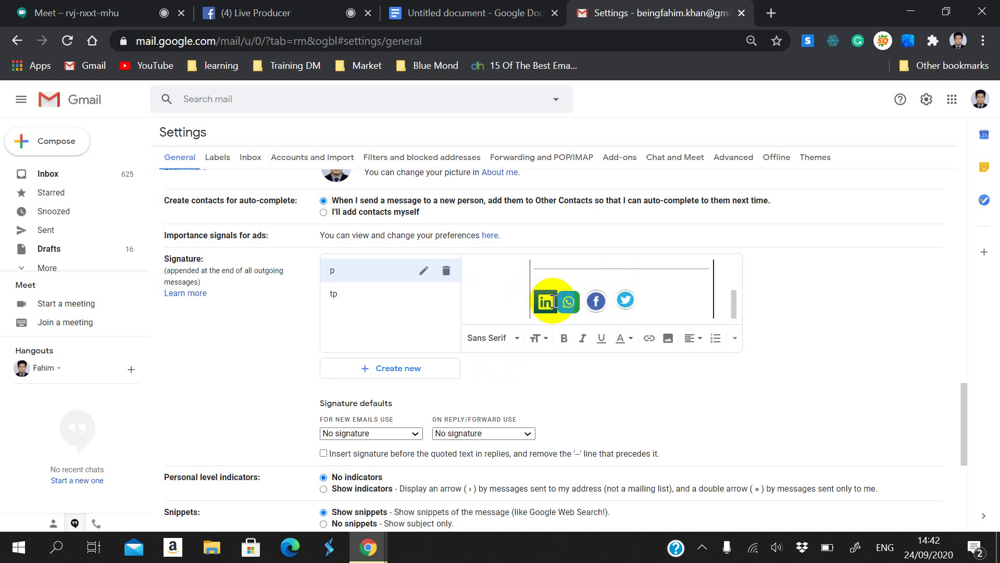
scroll(479, 355, "down", 6)
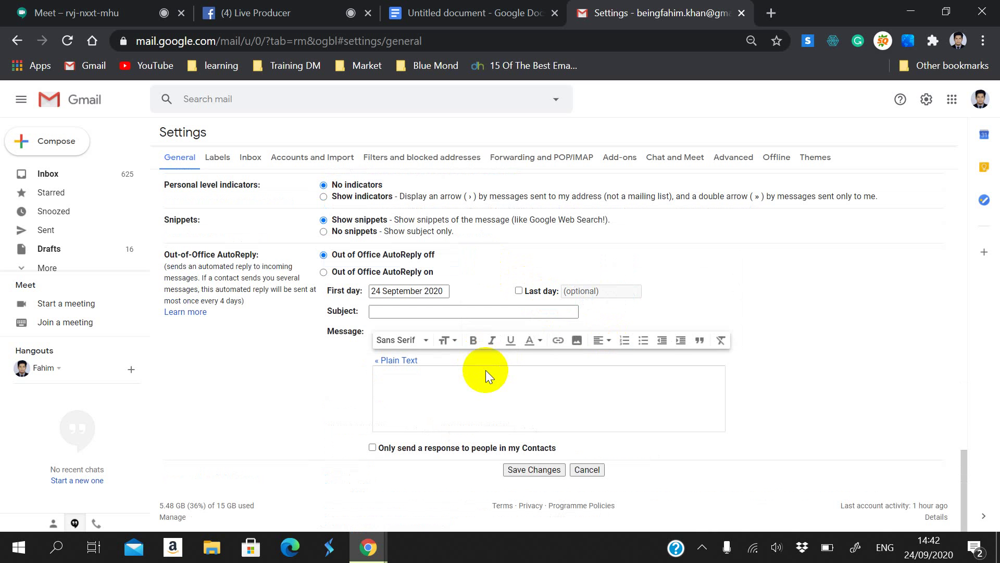
left_click(531, 470)
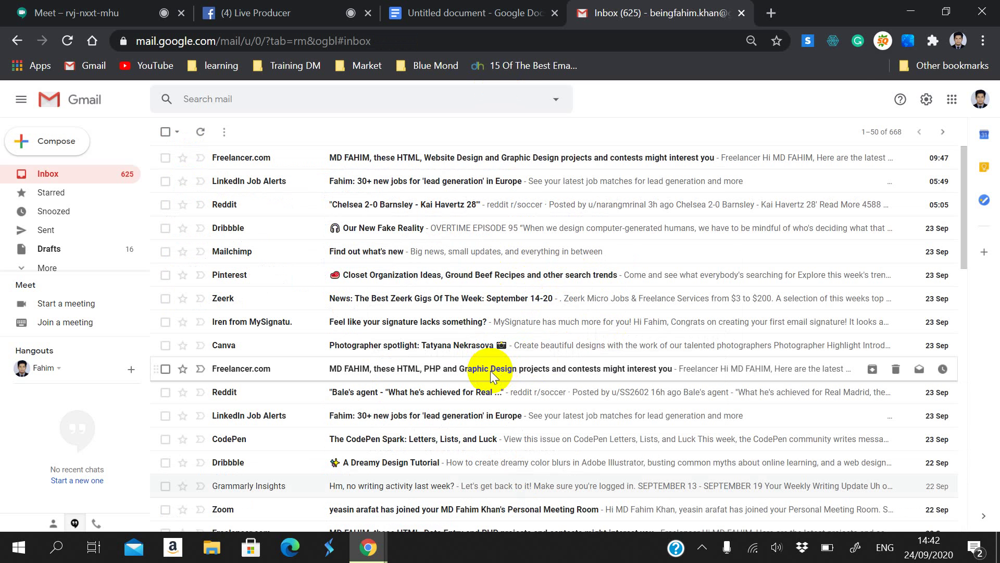
left_click(925, 100)
left_click(847, 158)
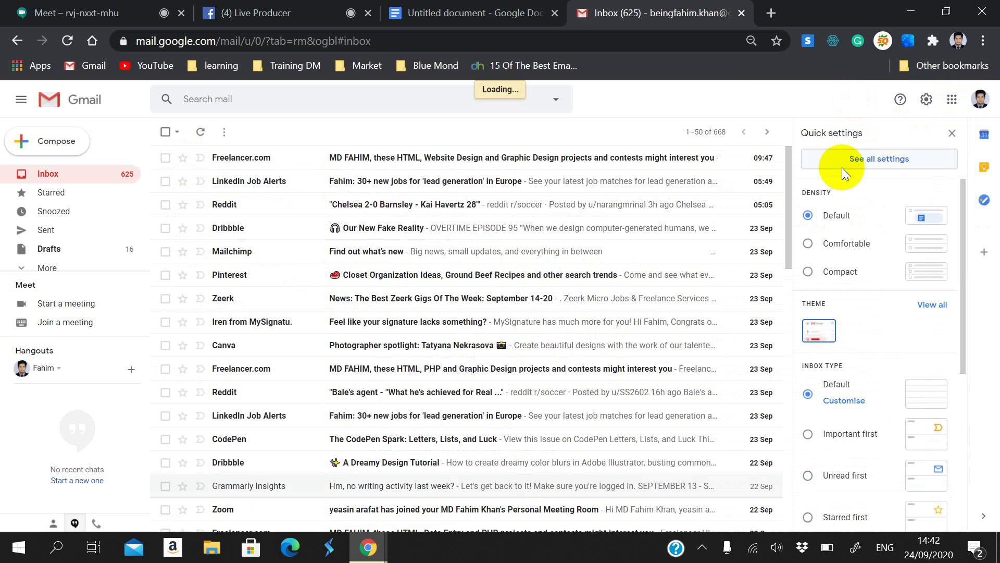
scroll(574, 305, "down", 15)
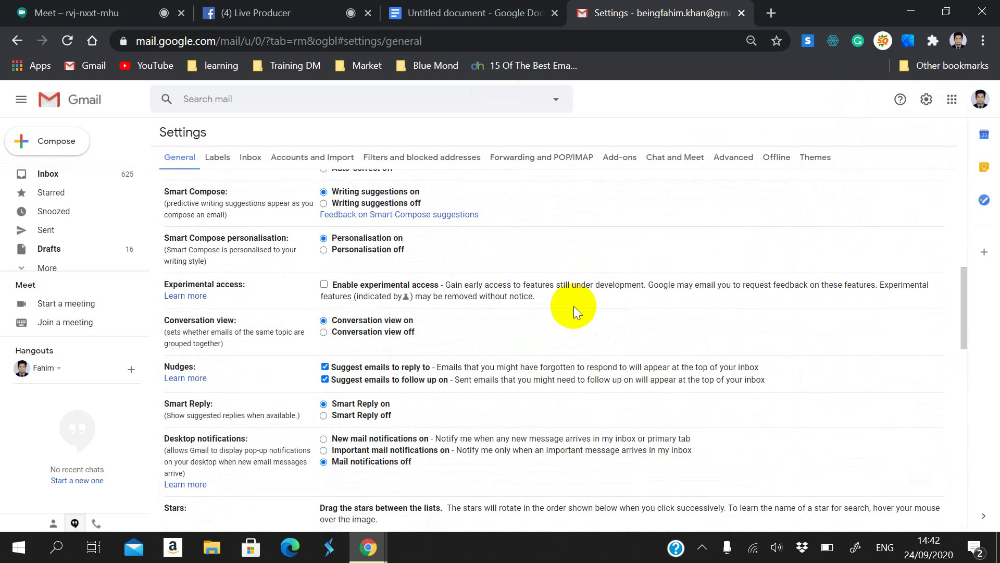
scroll(574, 305, "up", 3)
left_click(388, 405)
left_click(346, 370)
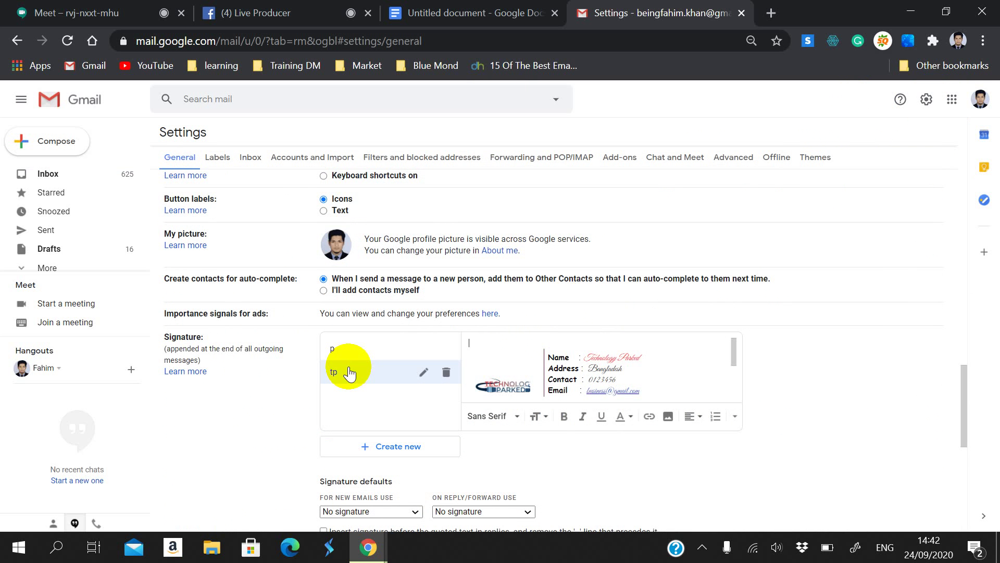
left_click(351, 350)
left_click(357, 341)
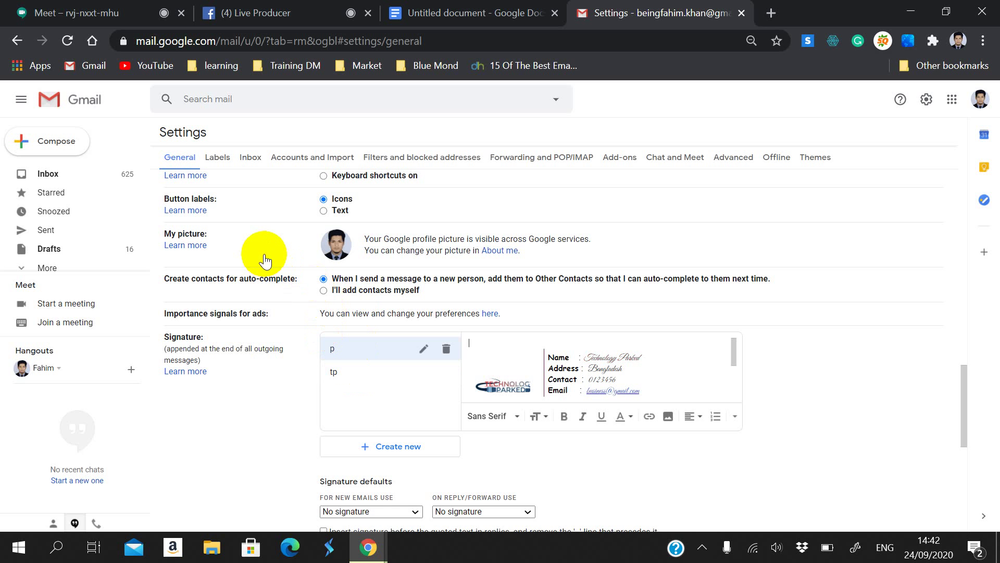
left_click(364, 372)
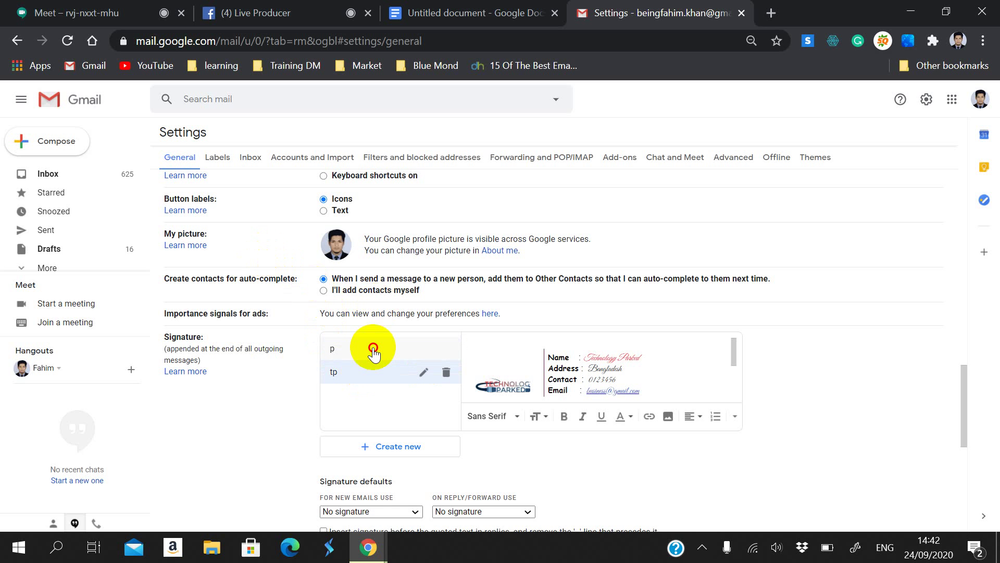
left_click(362, 349)
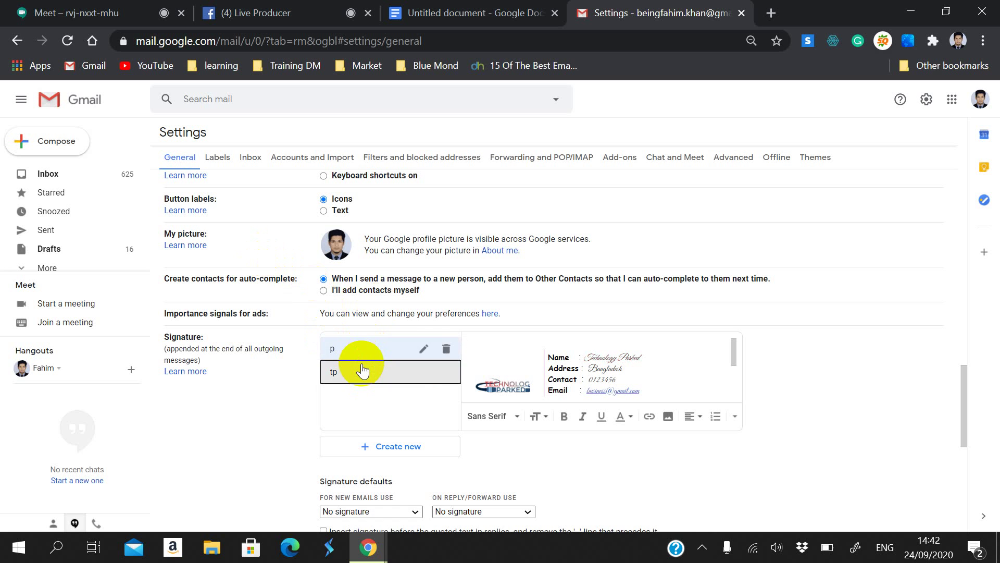
left_click(363, 370)
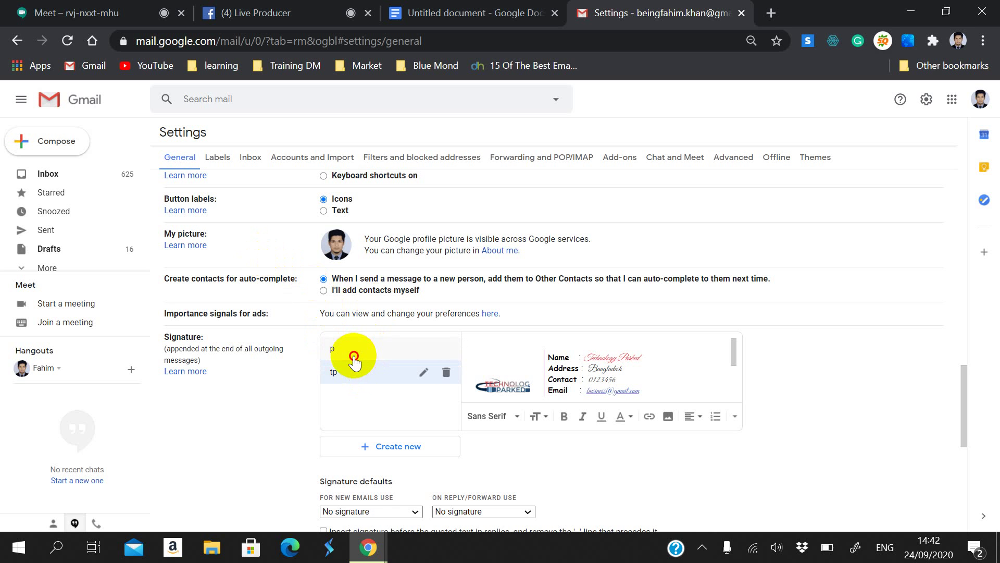
left_click(349, 353)
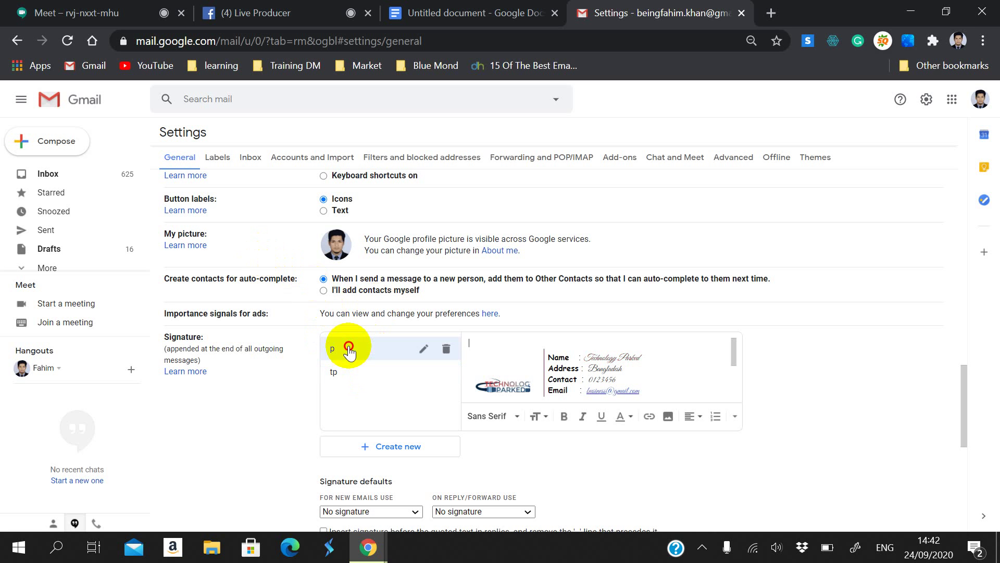
left_click(351, 367)
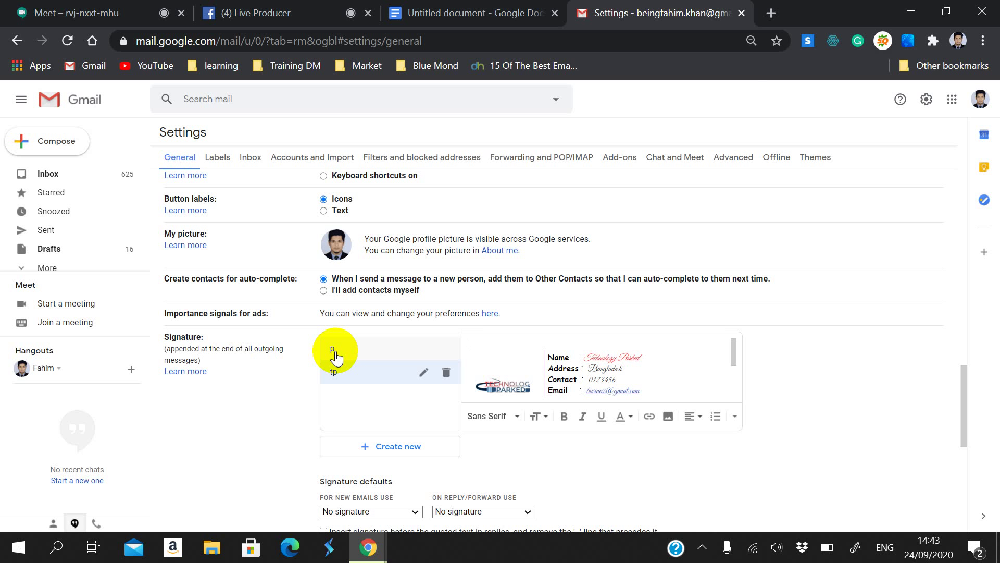
Step: Search Google for 'wisestamp' and open the WiseStamp signature generator site from the results
left_click(482, 14)
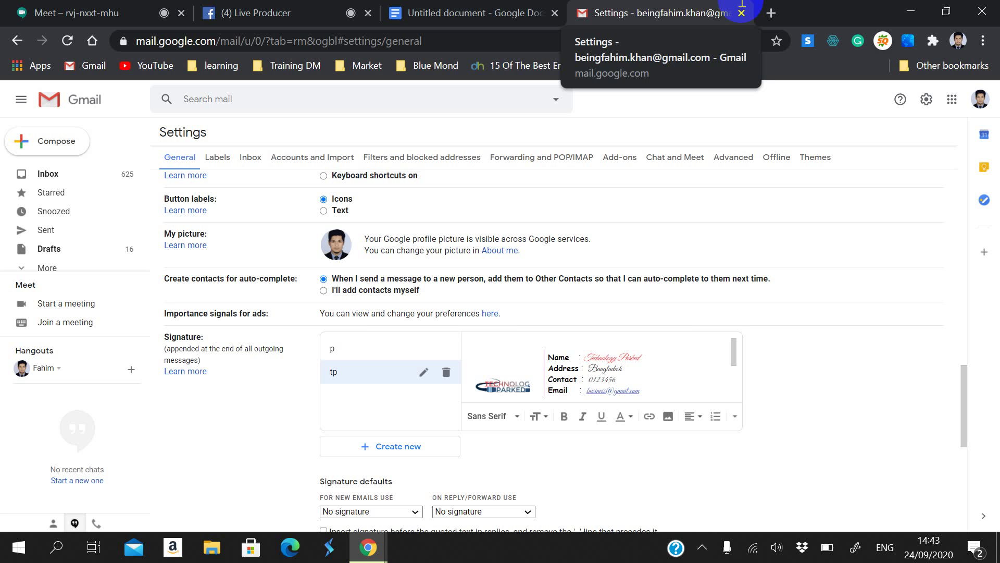
left_click(523, 45)
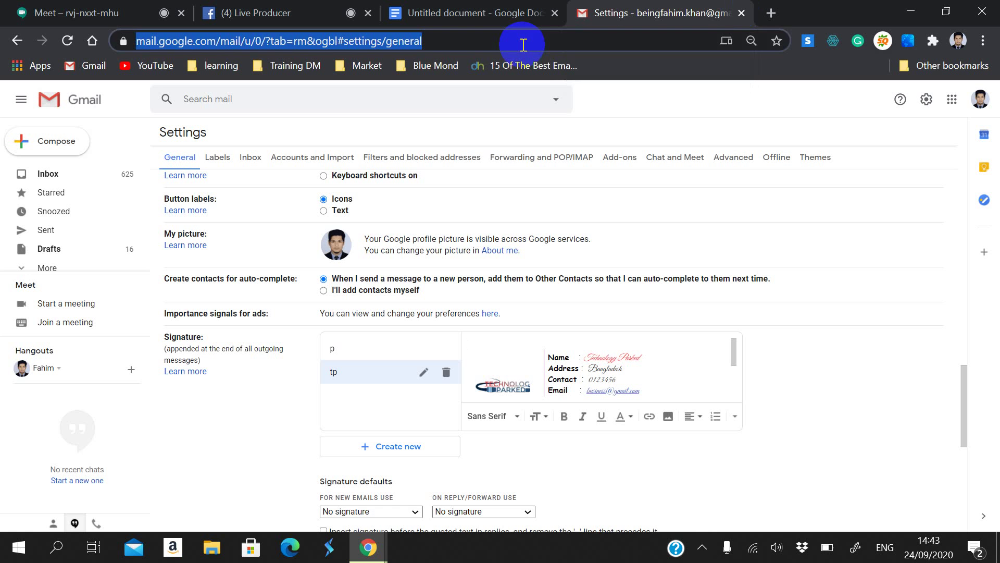
type("wi")
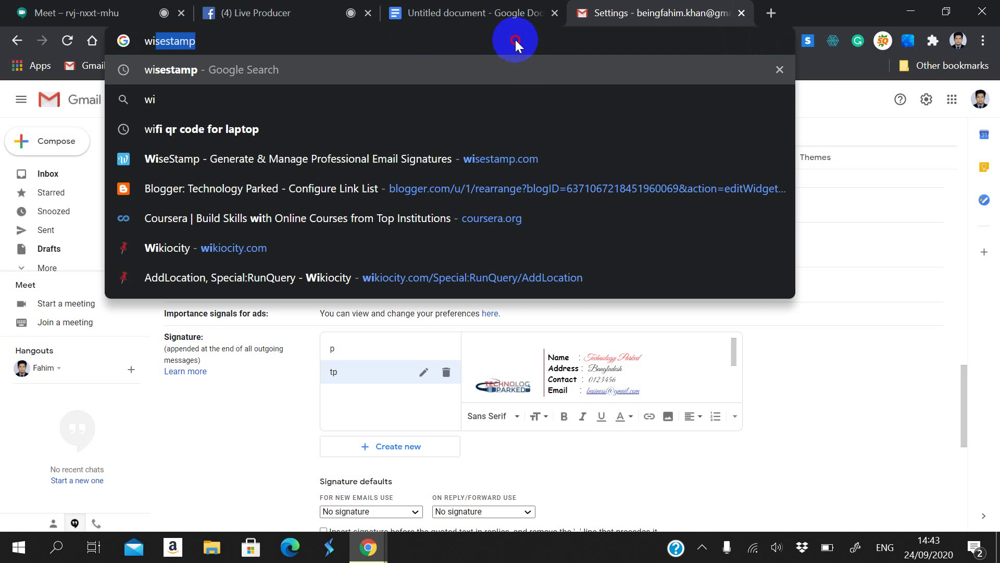
left_click(505, 75)
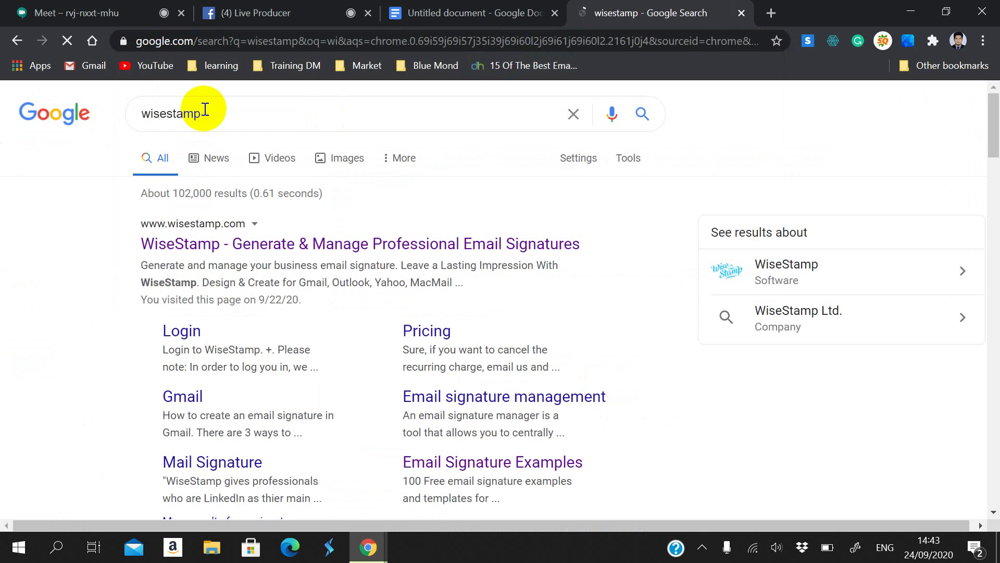
left_click_drag(160, 115, 166, 120)
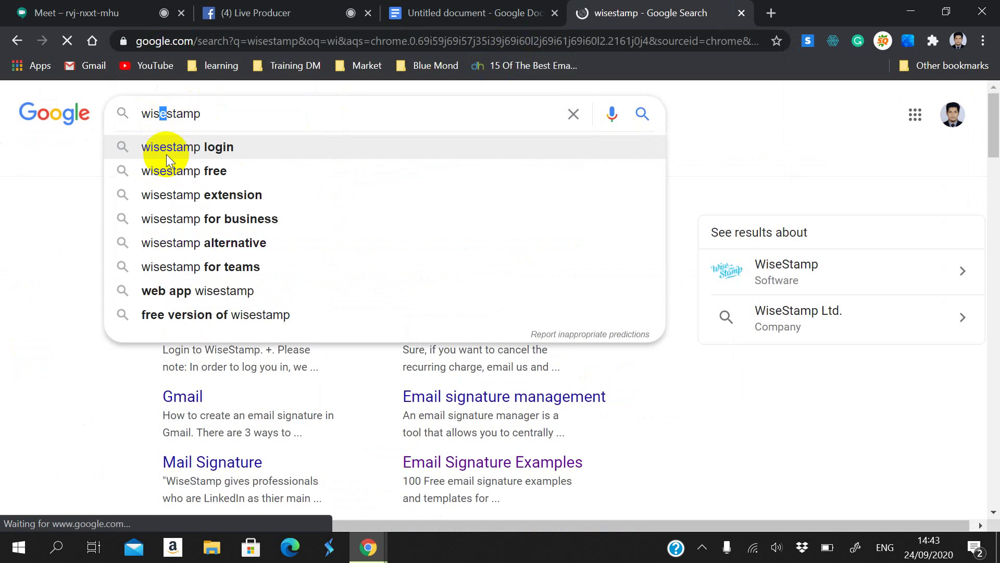
scroll(86, 245, "down", 3)
left_click(85, 242)
scroll(86, 254, "up", 3)
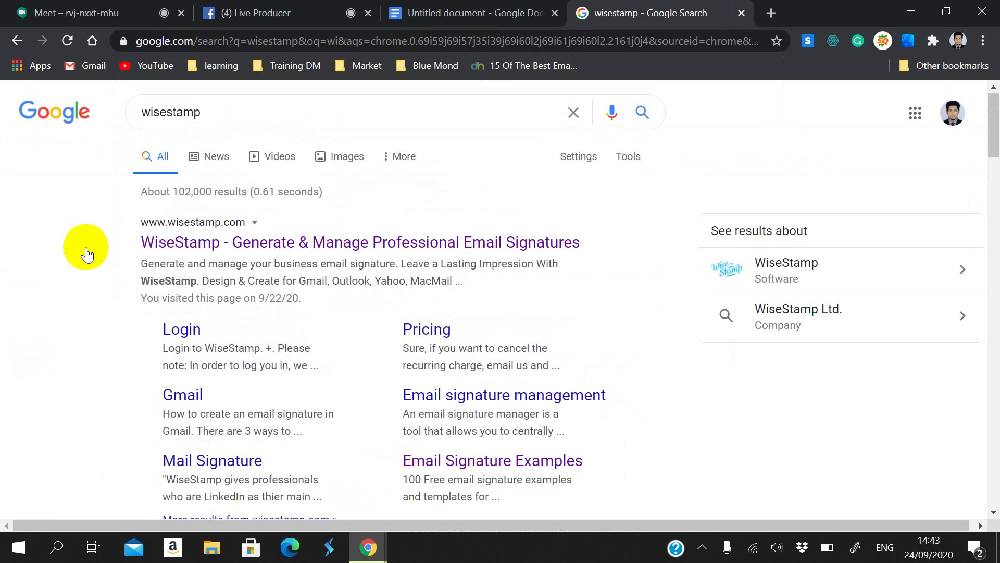
left_click(168, 242)
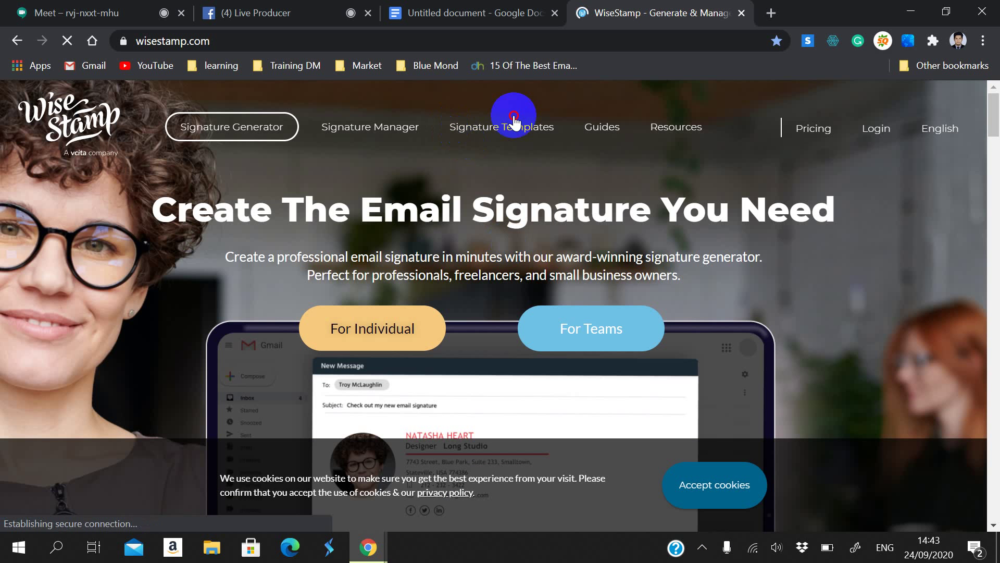
Step: Go to WiseStamp's Signature Templates page and start 'Create Your Email Signature'
left_click(516, 129)
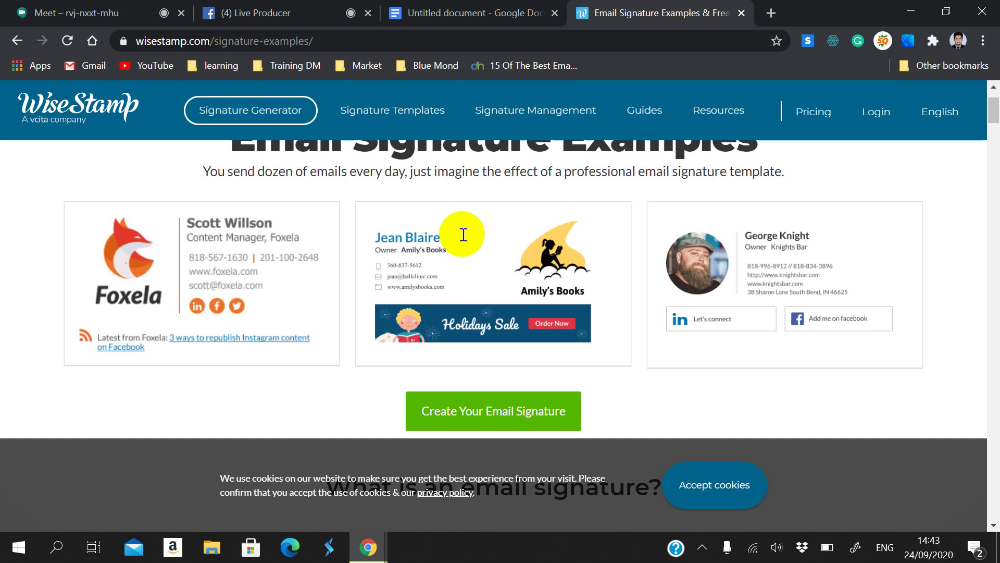
scroll(462, 235, "down", 6)
scroll(458, 245, "up", 4)
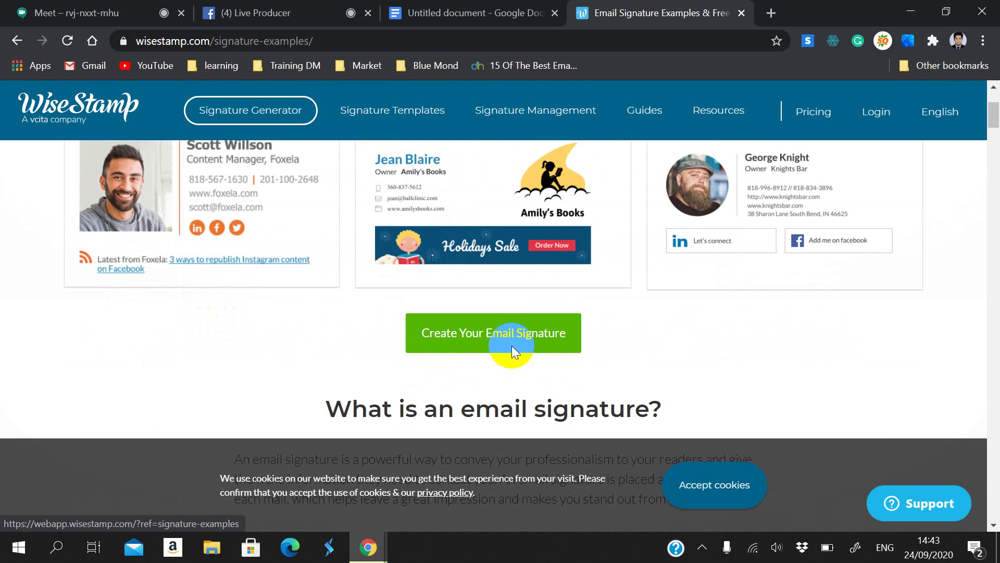
left_click(458, 346)
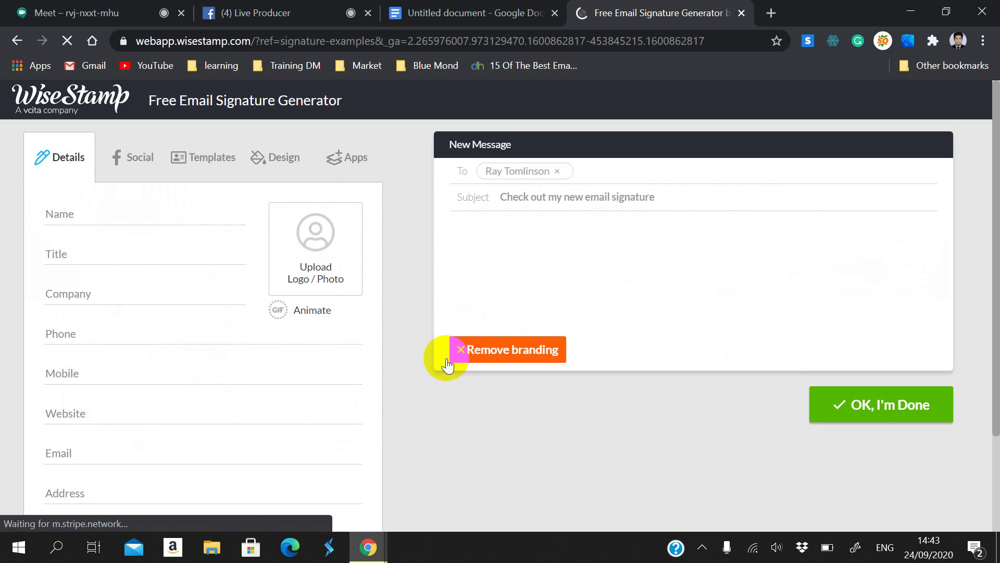
Step: Type the person's full name, close the photo upload options, clear the name, and dismiss the discount popup
scroll(527, 330, "down", 5)
scroll(723, 290, "down", 4)
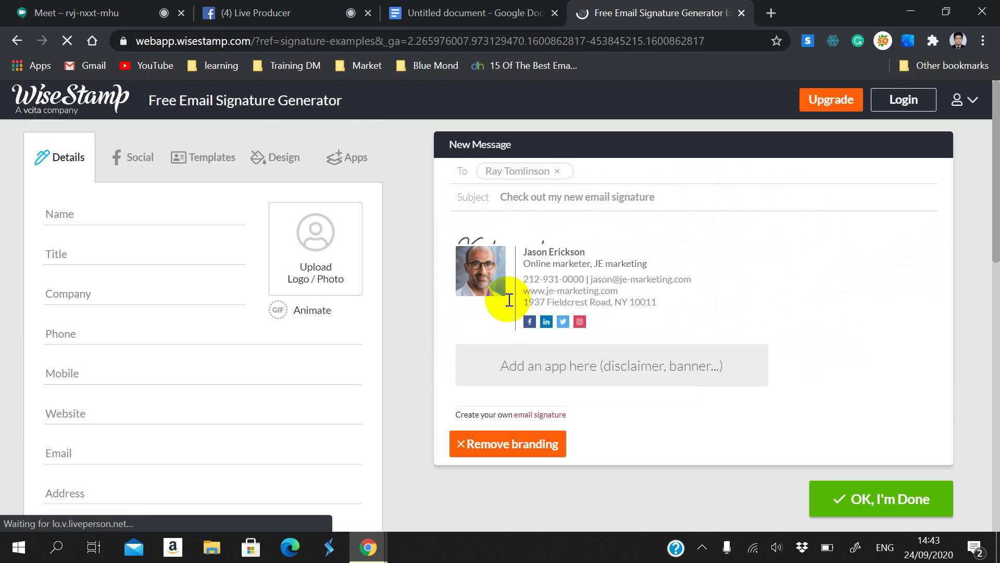
left_click(157, 215)
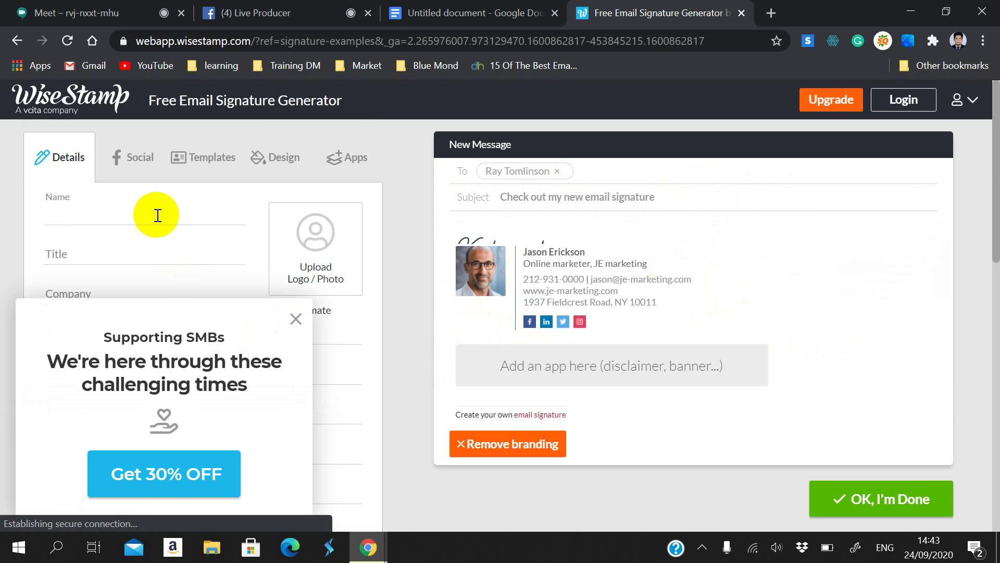
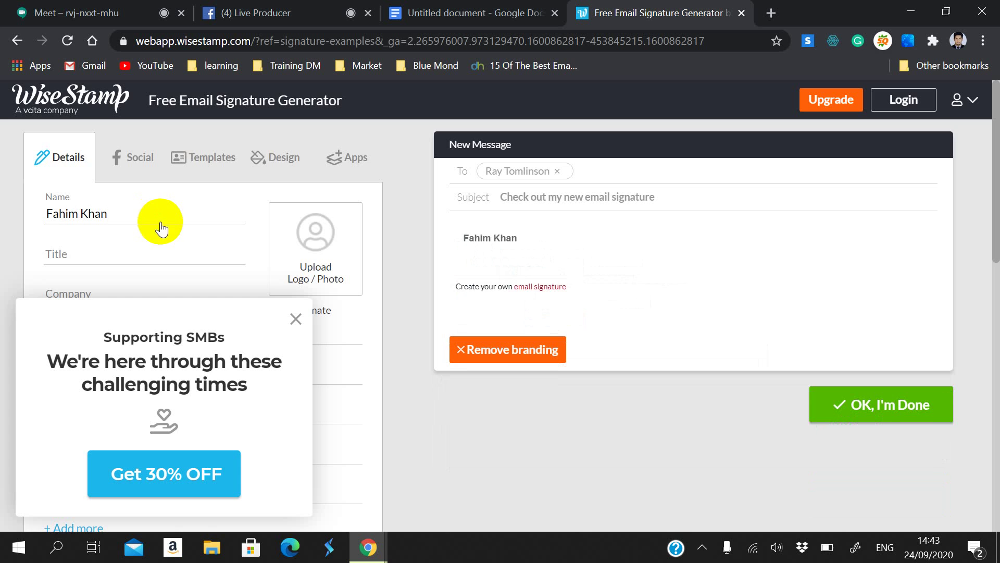
left_click(308, 236)
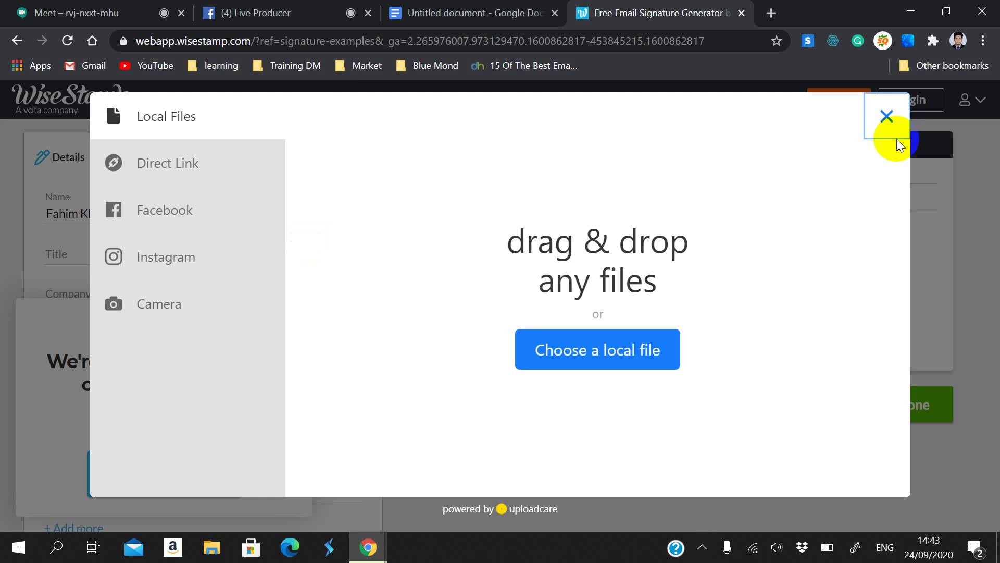
left_click(889, 116)
left_click_drag(158, 214, 2, 213)
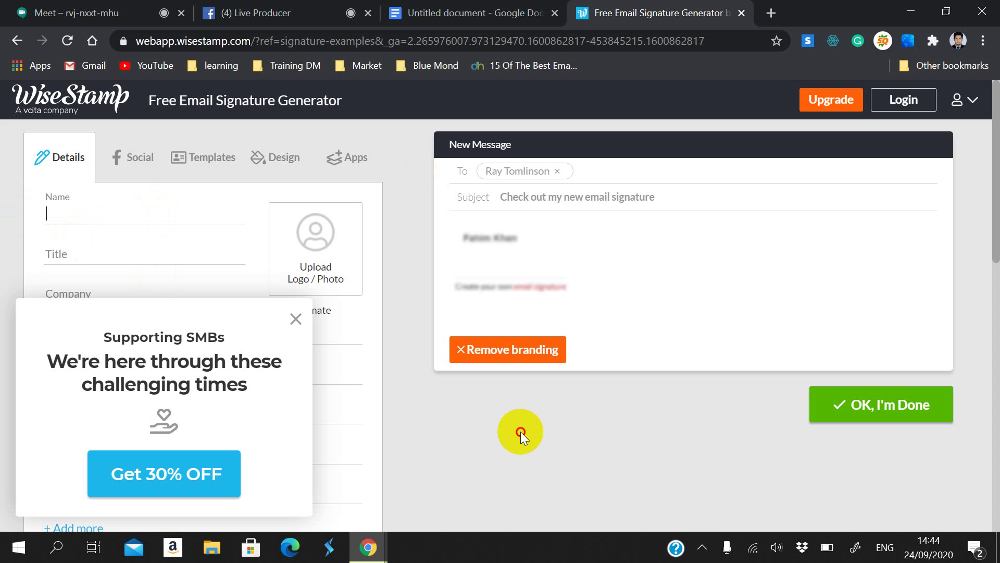
left_click(520, 432)
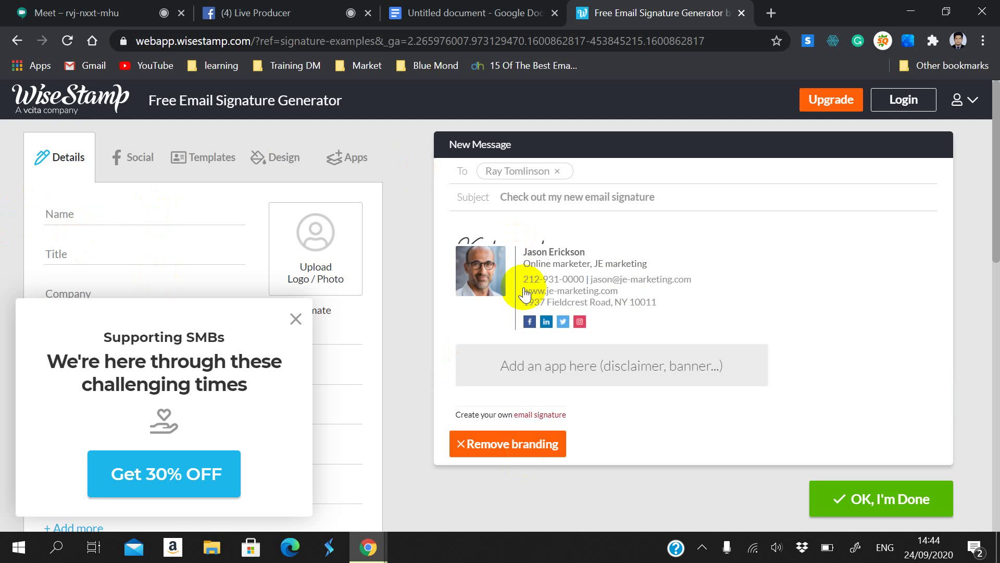
left_click(292, 320)
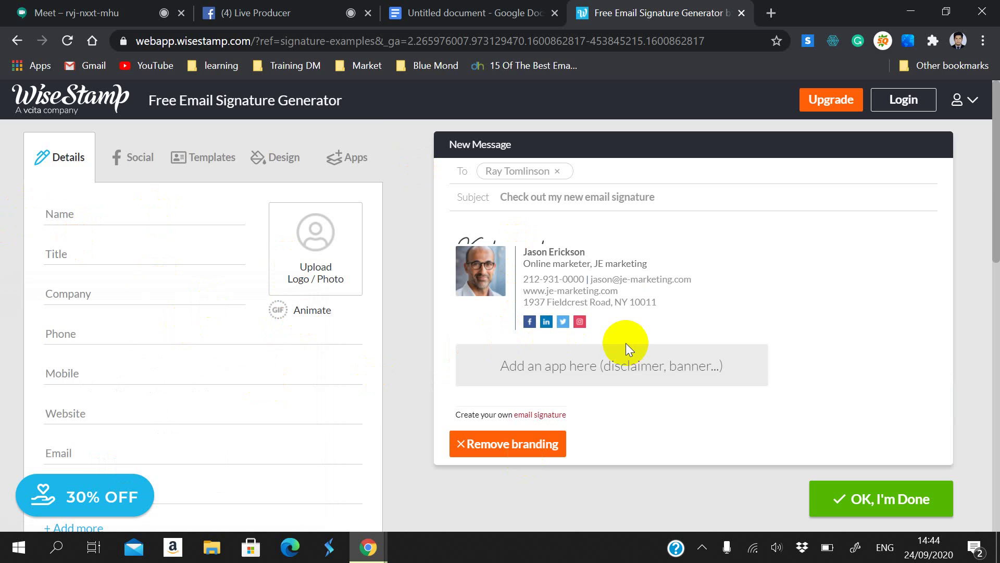
Step: Re-enter the person's full name in Name, restoring the surname accidentally dragged into Title
scroll(354, 421, "down", 12)
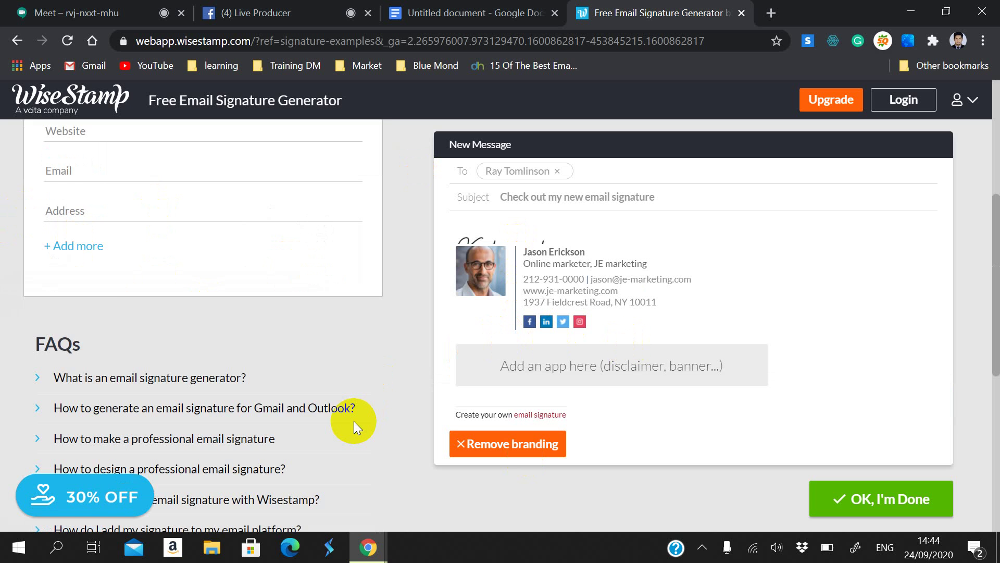
scroll(168, 258, "up", 10)
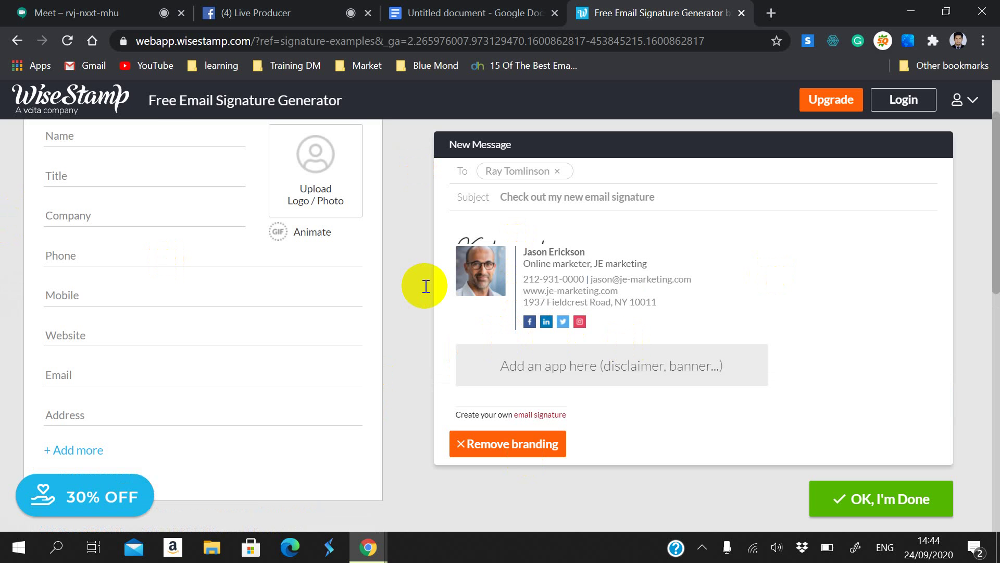
scroll(130, 235, "up", 2)
left_click(125, 225)
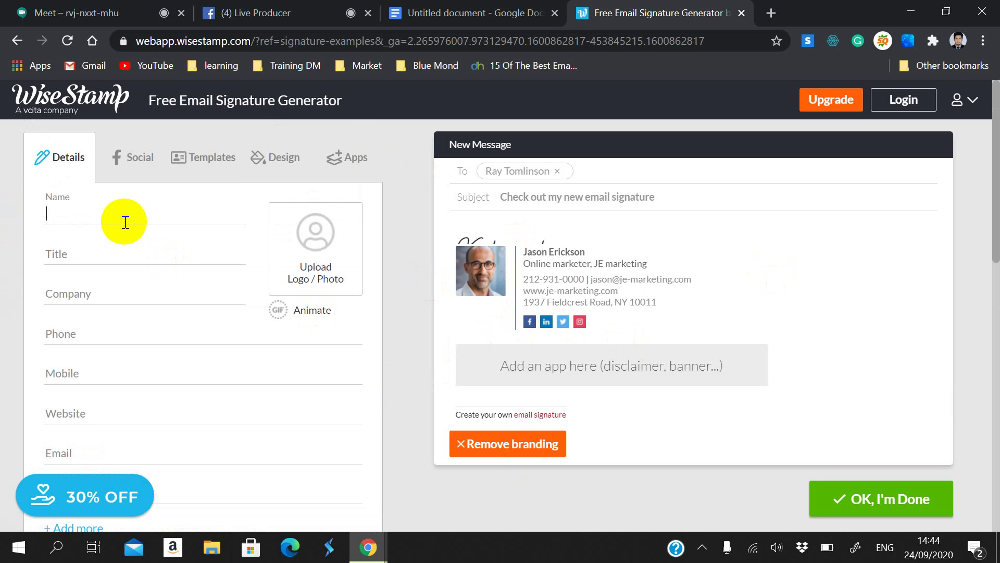
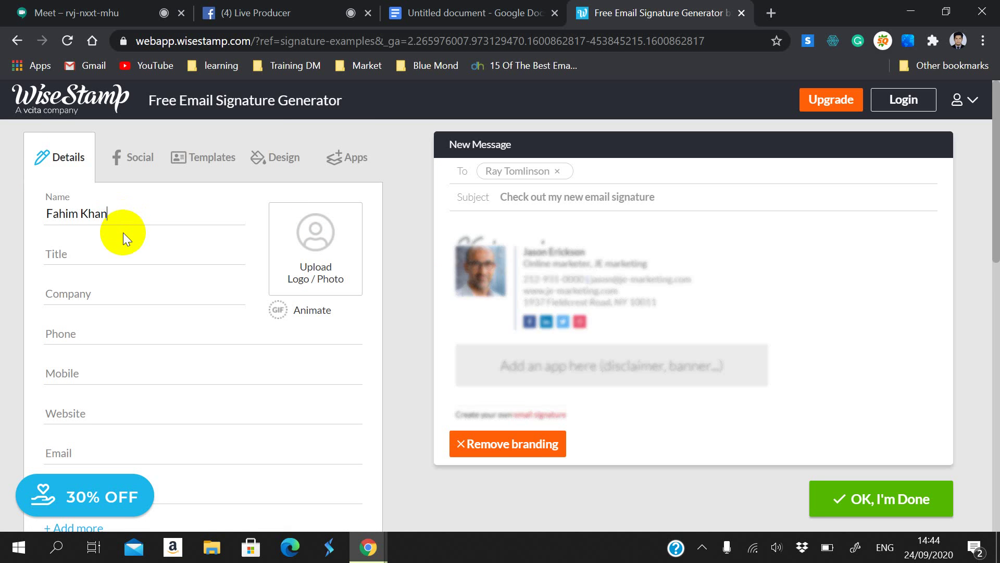
left_click_drag(105, 215, 96, 250)
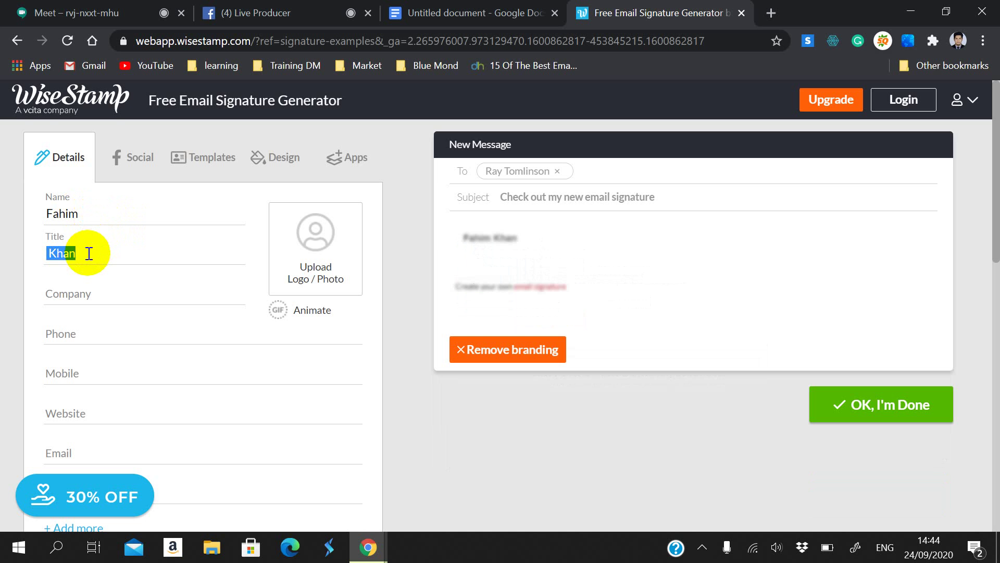
key("Left")
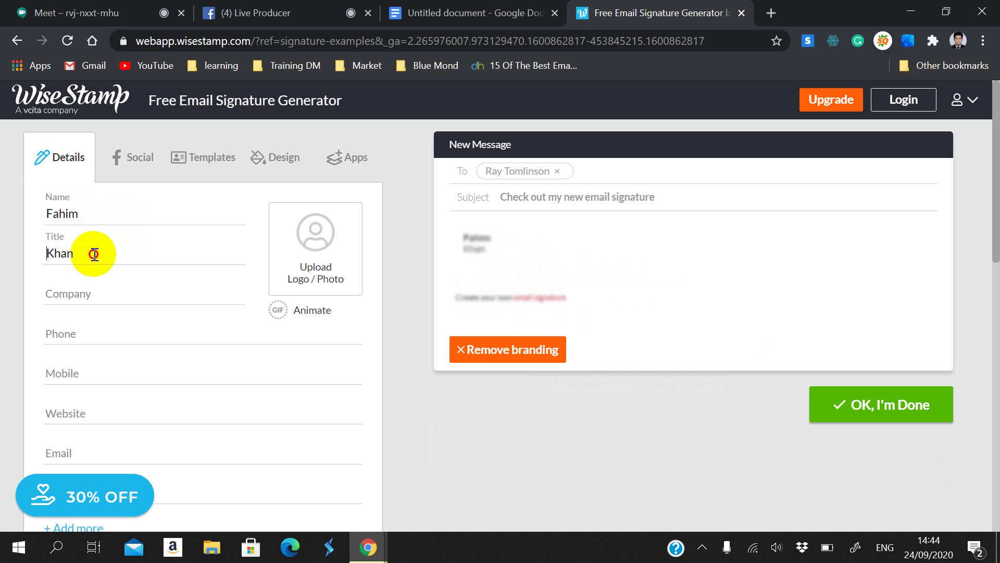
double_click(61, 253)
left_click_drag(56, 254, 80, 213)
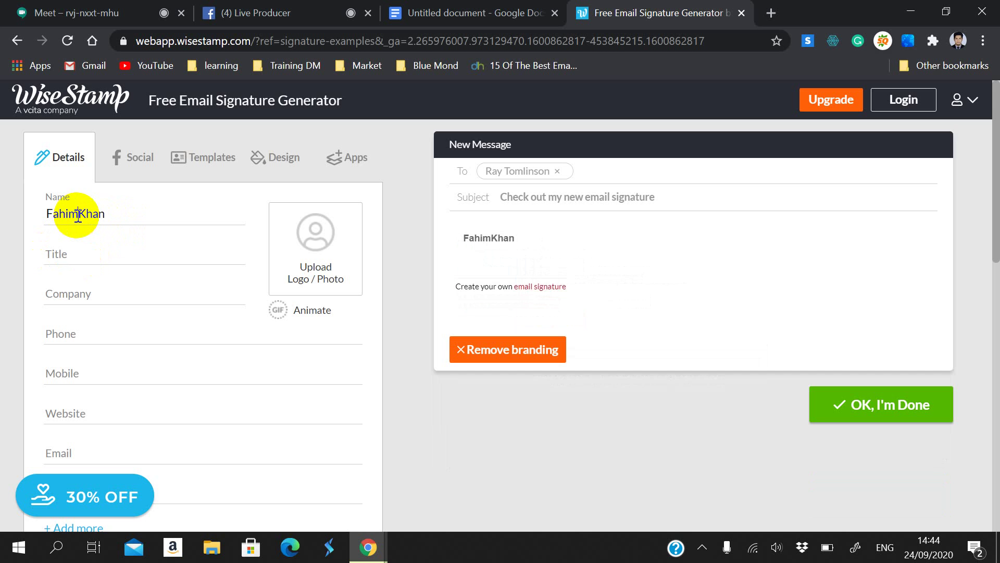
Step: Set the job title to 'Trainer' and the company to 'Ledp'
left_click(74, 251)
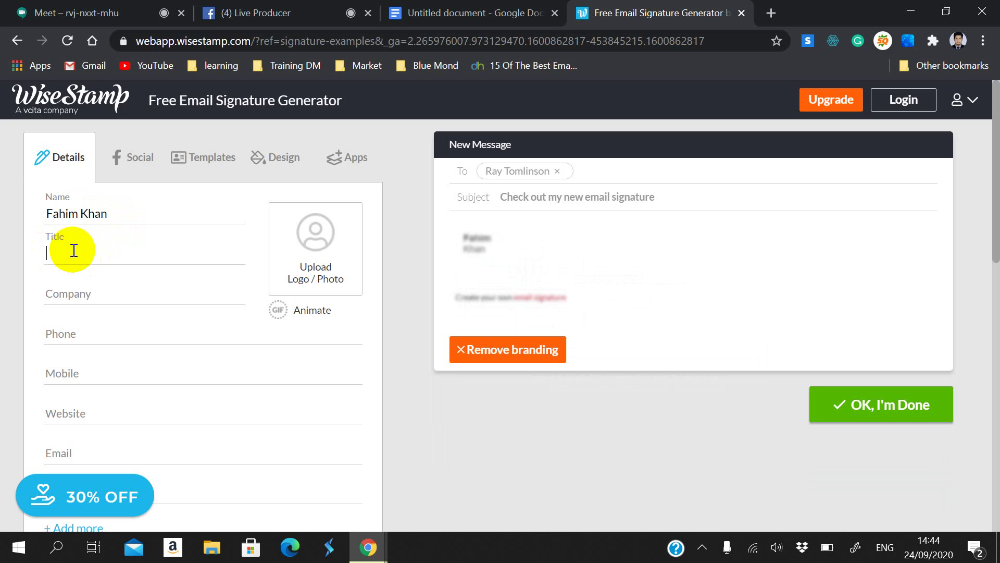
type("Owne")
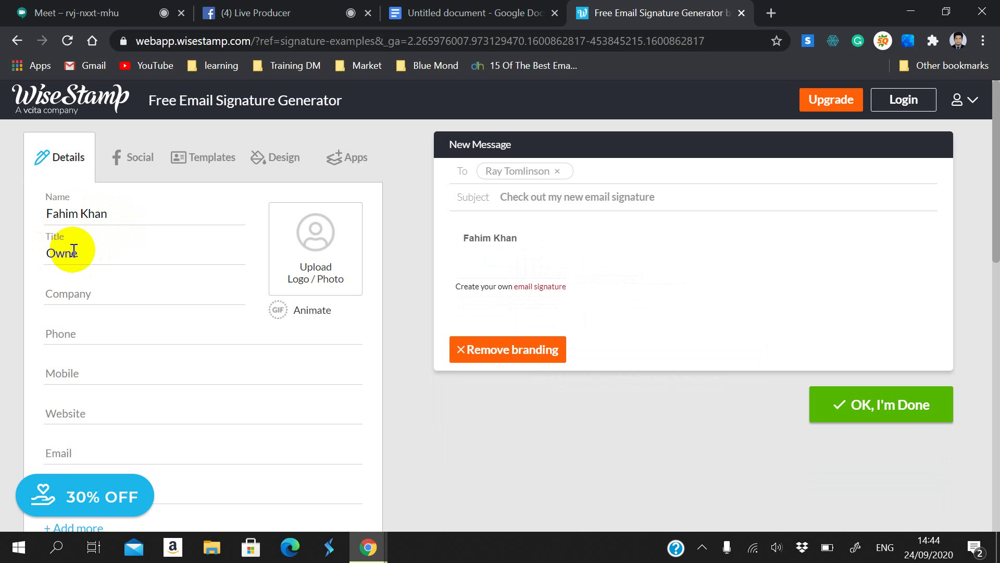
key("BackSpace")
type("Tra")
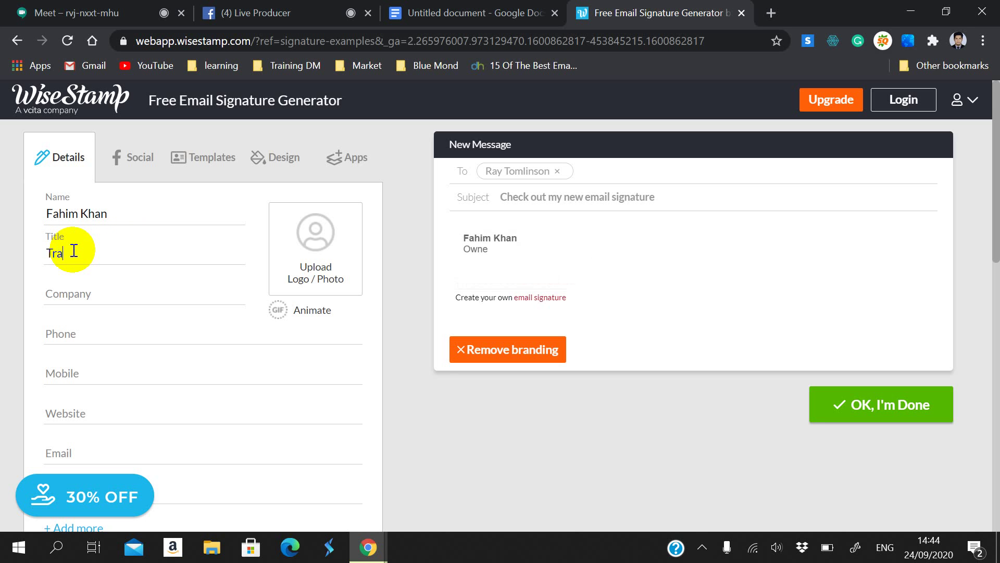
type("iner")
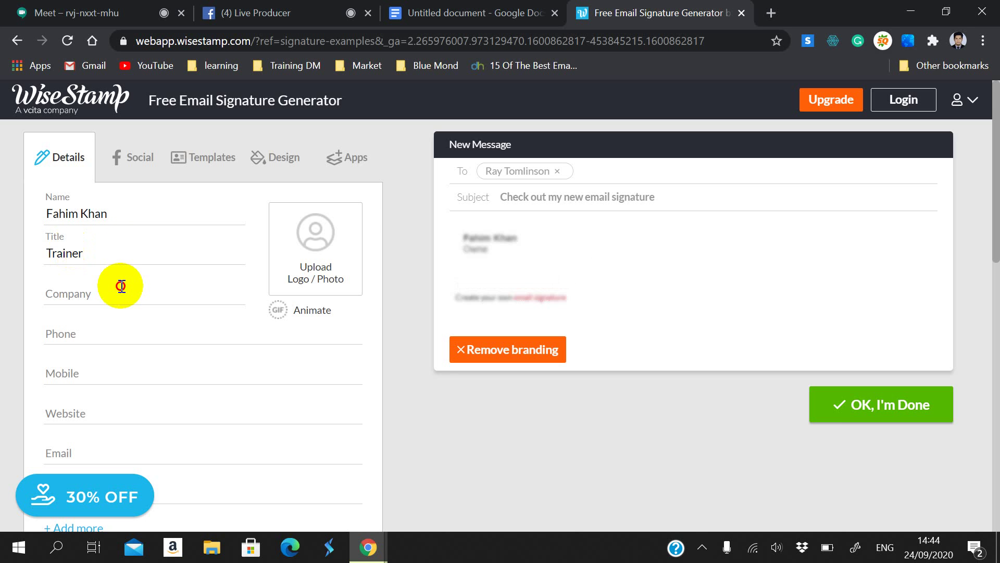
left_click(129, 298)
type("L")
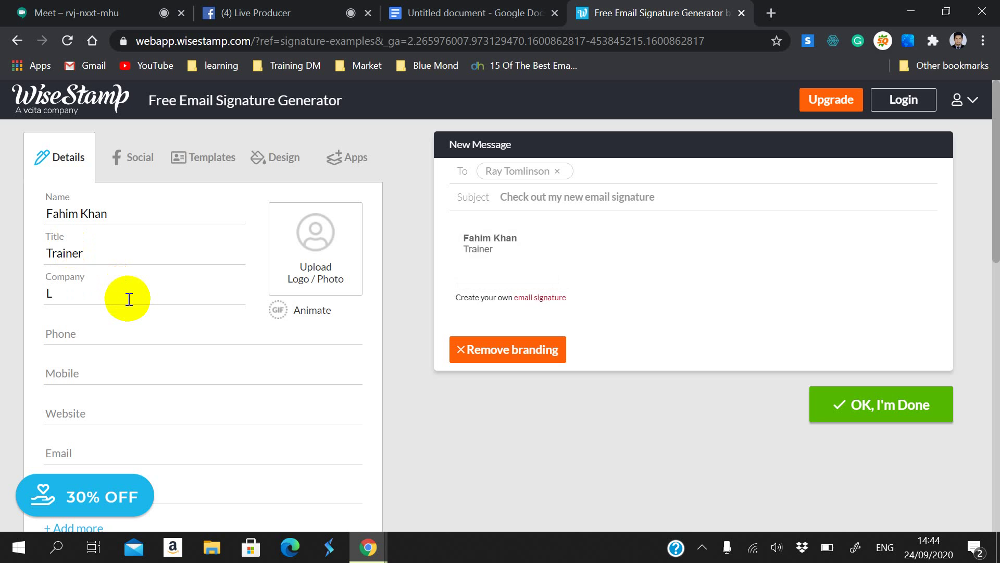
type("edp")
Step: Enter the contact phone number and move it from Phone into the Mobile field
left_click(131, 330)
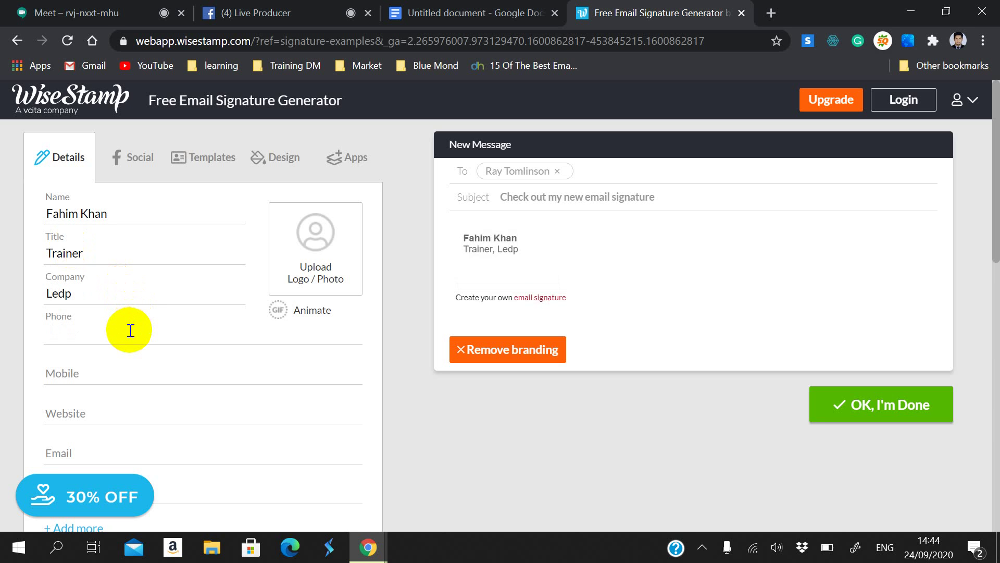
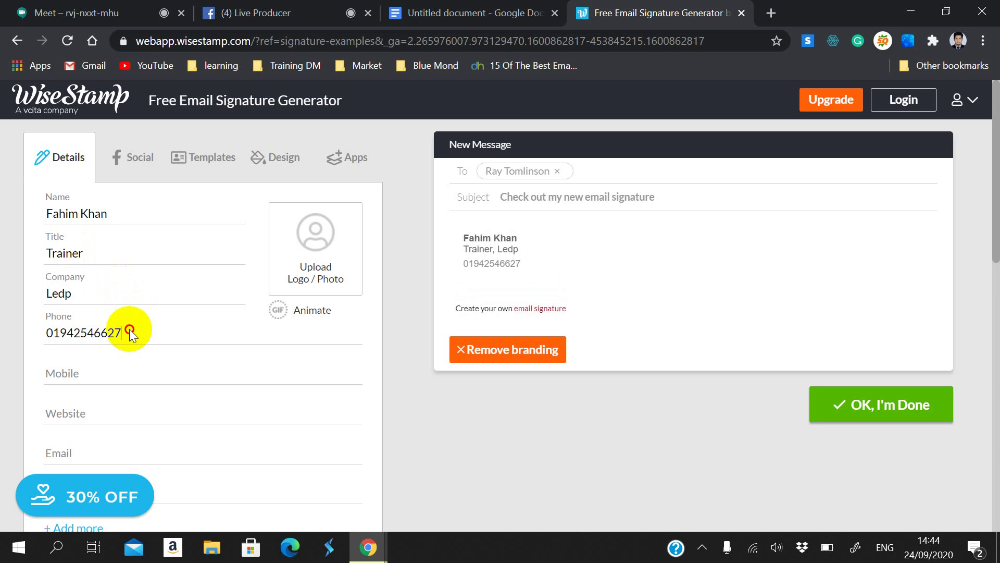
left_click_drag(130, 330, 7, 349)
left_click_drag(100, 330, 102, 372)
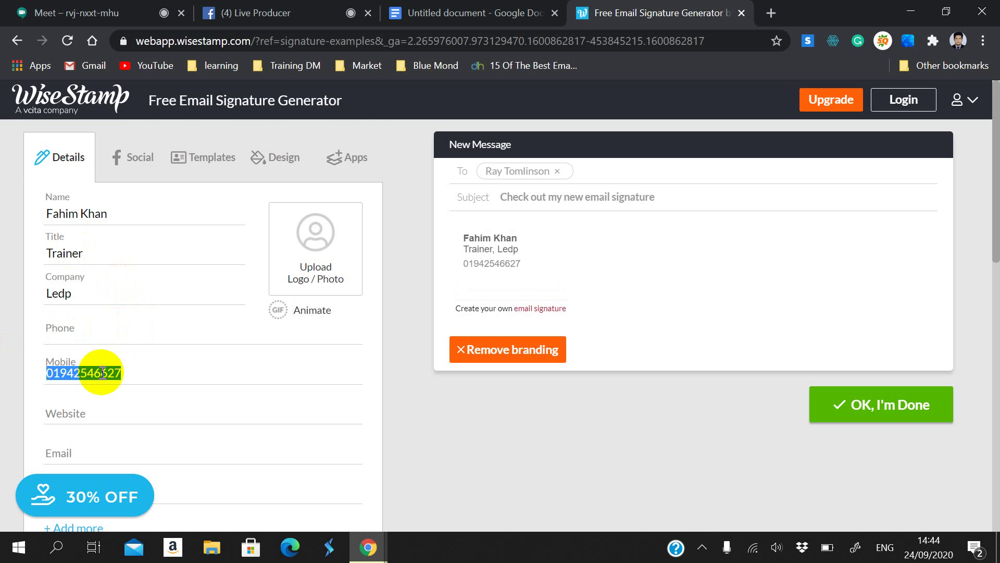
scroll(107, 380, "down", 2)
left_click(83, 336)
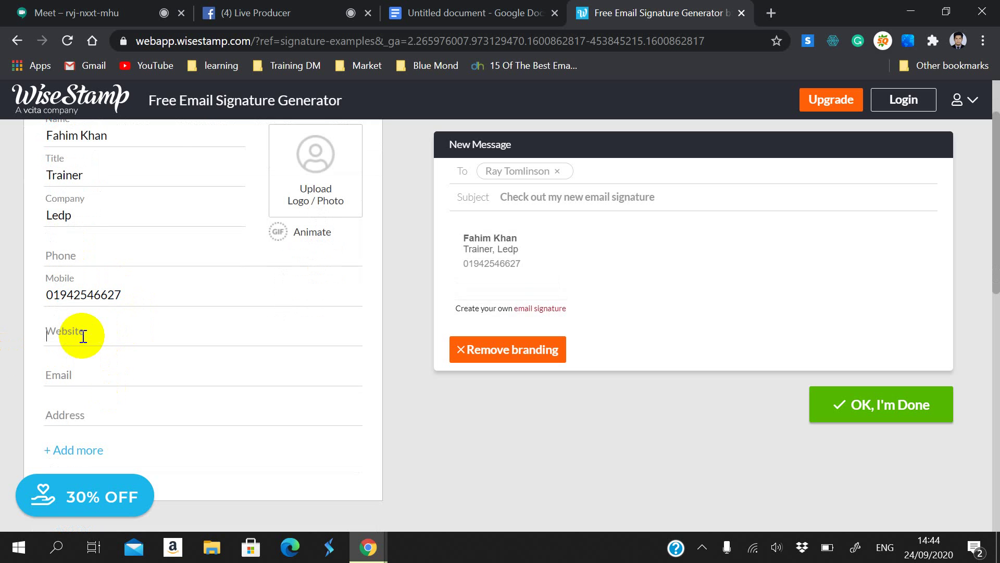
type("tec")
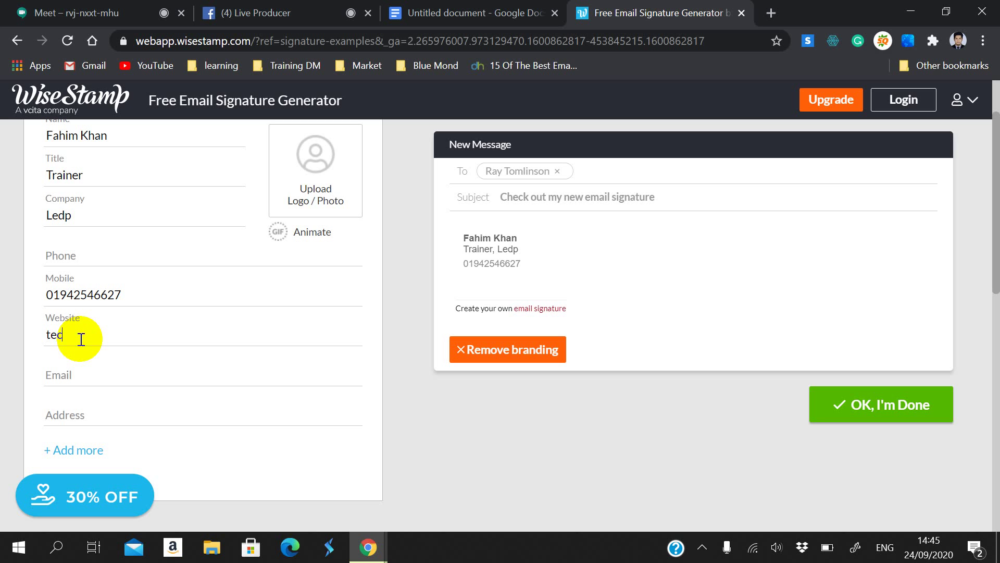
type("hnolog")
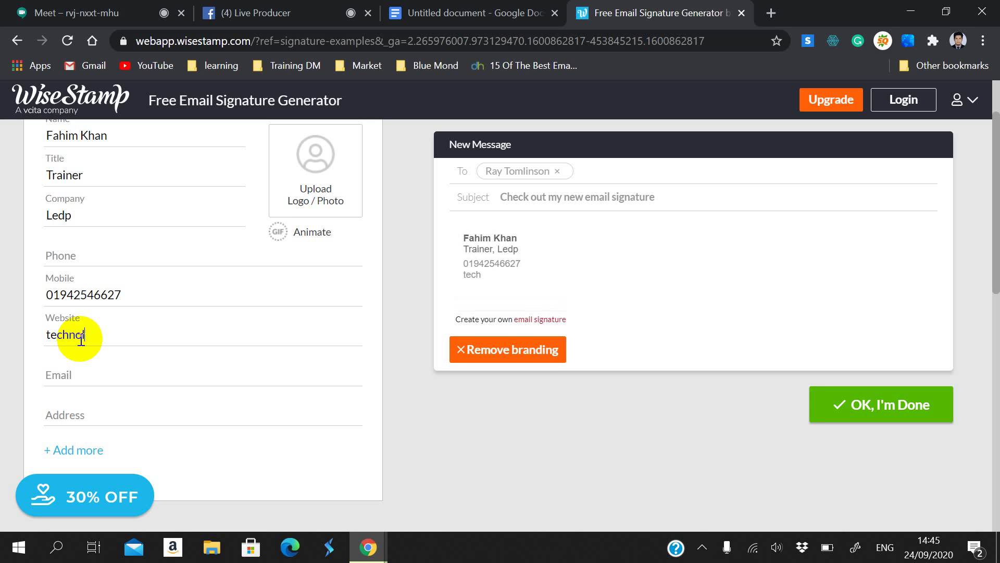
type("ypa")
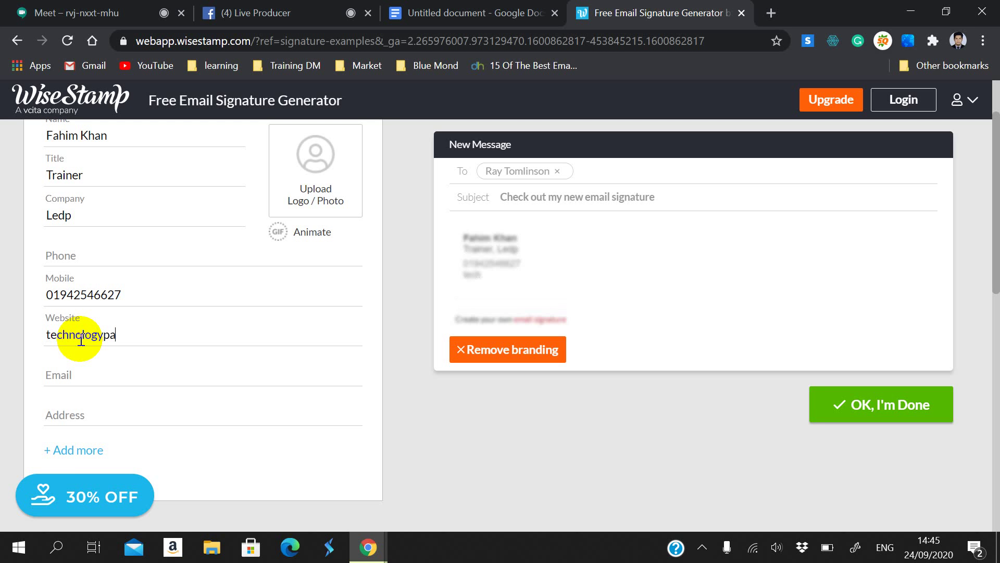
type("rked.tk")
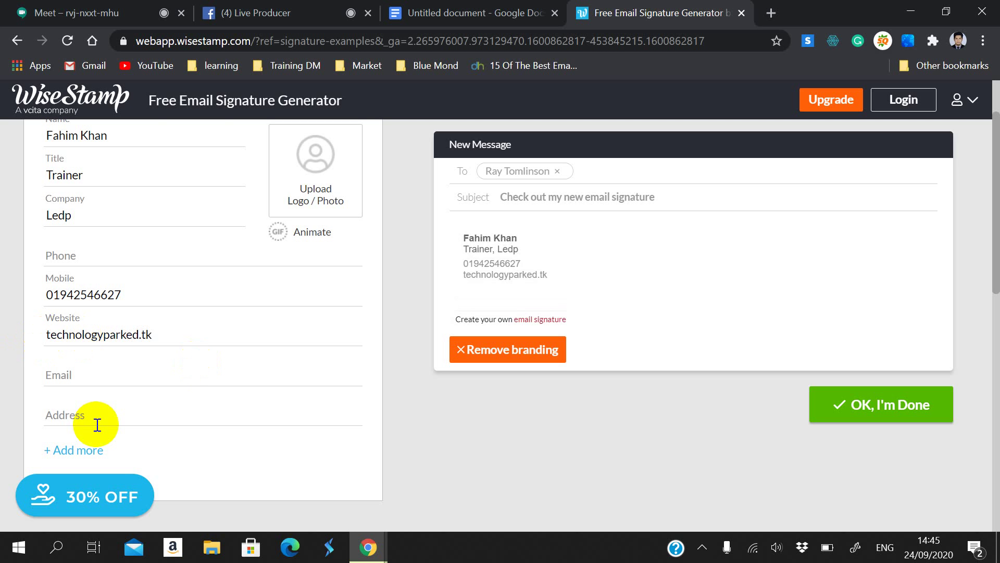
type("www.")
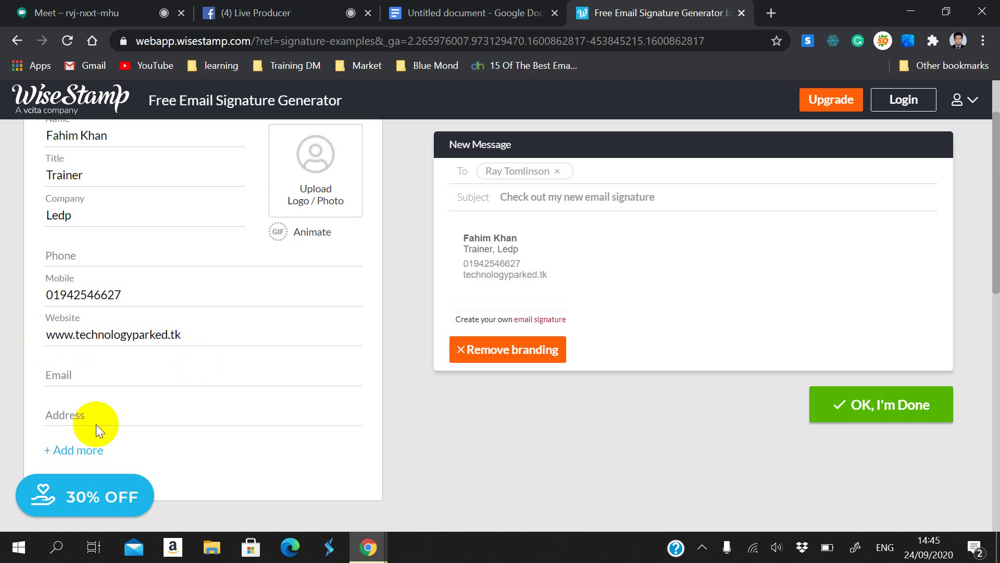
scroll(96, 424, "down", 3)
Step: Fill in the person's e-mail address and begin typing their postal address
left_click(80, 225)
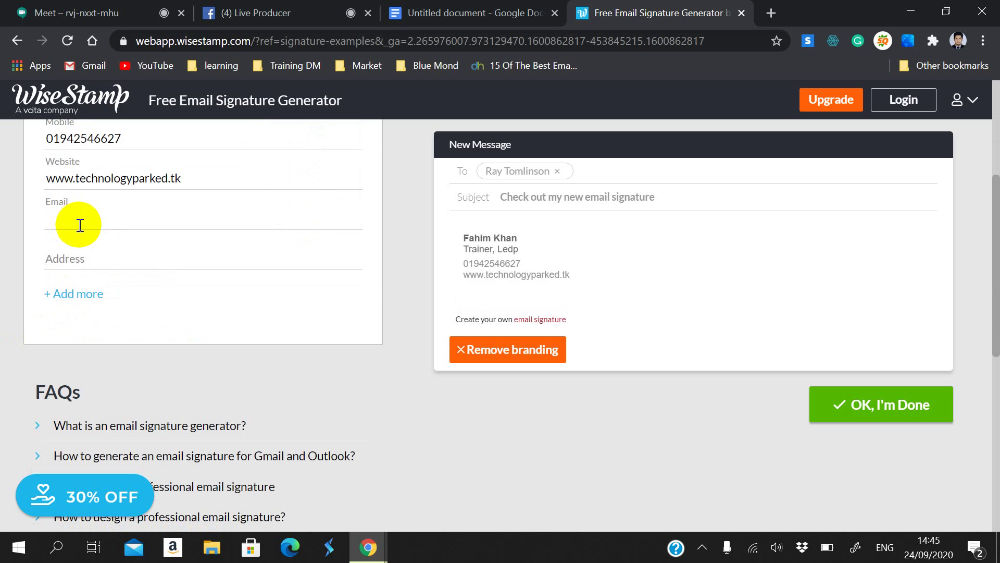
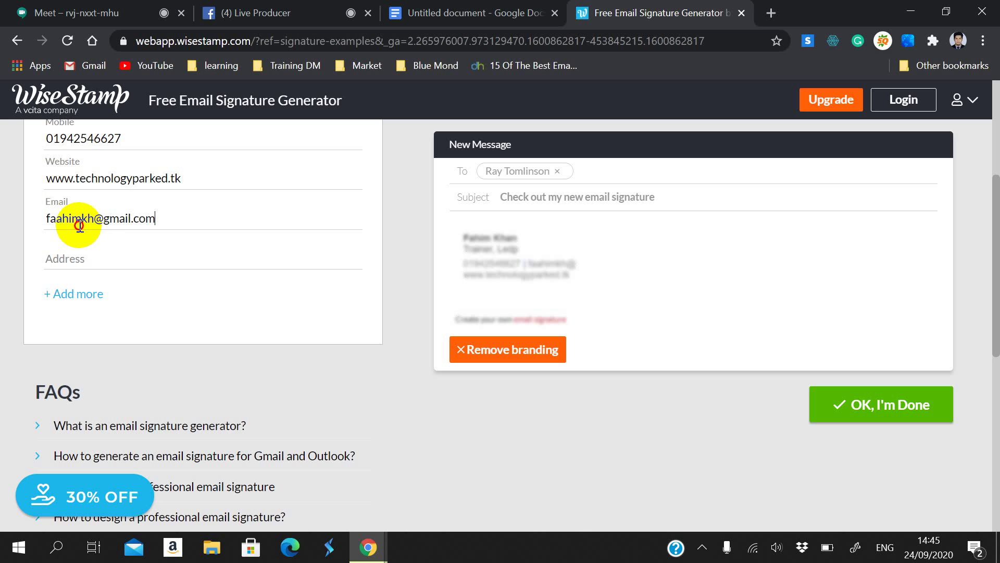
left_click(93, 266)
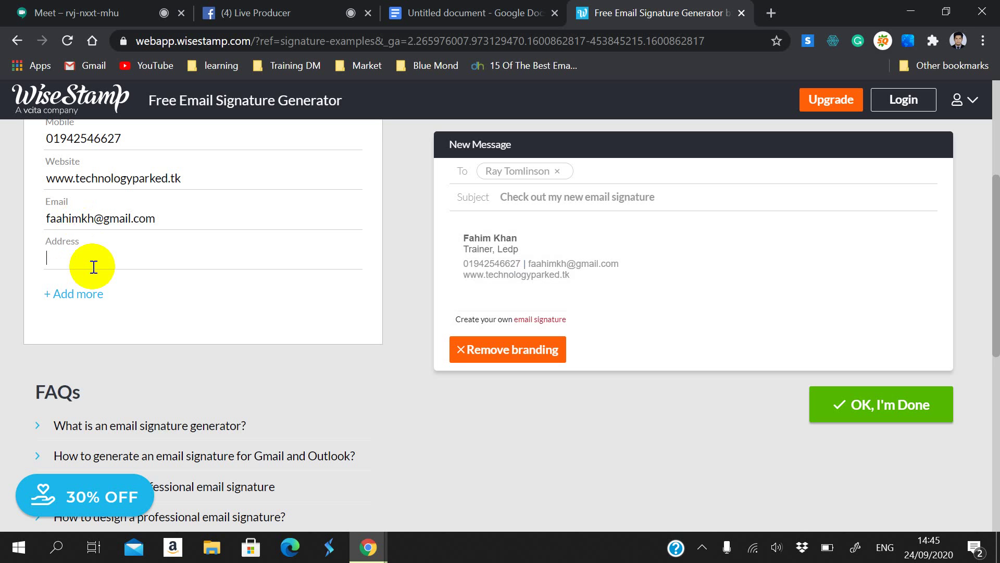
type("Barishal Sa")
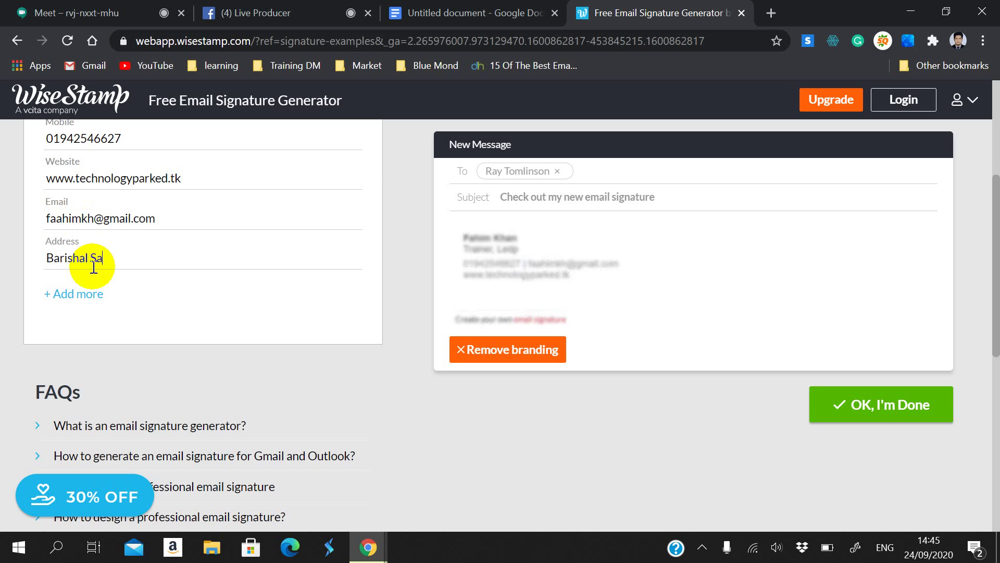
type("dar,")
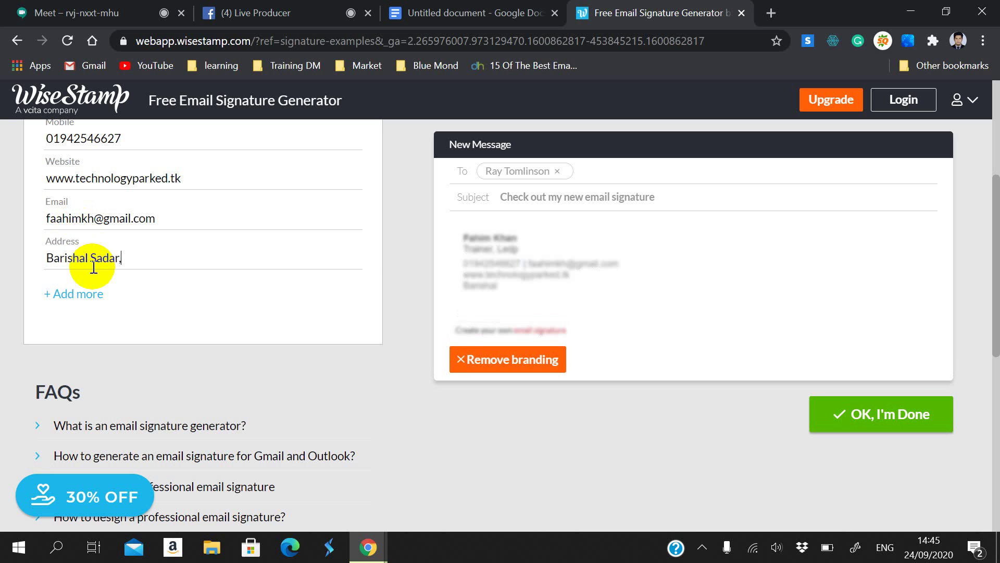
type("Barisha")
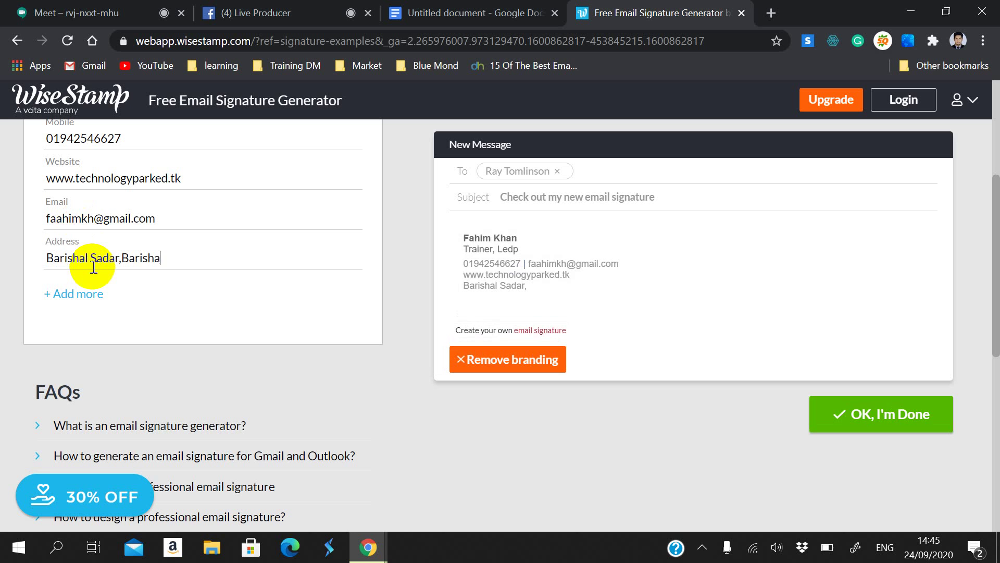
type("l")
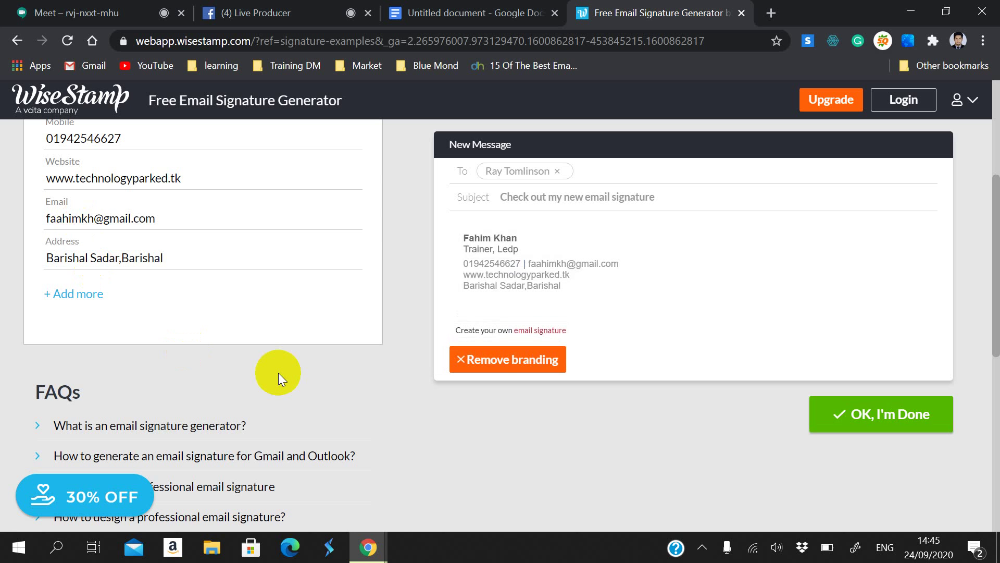
Step: Add a custom detail titled 'Business Address'
left_click(68, 293)
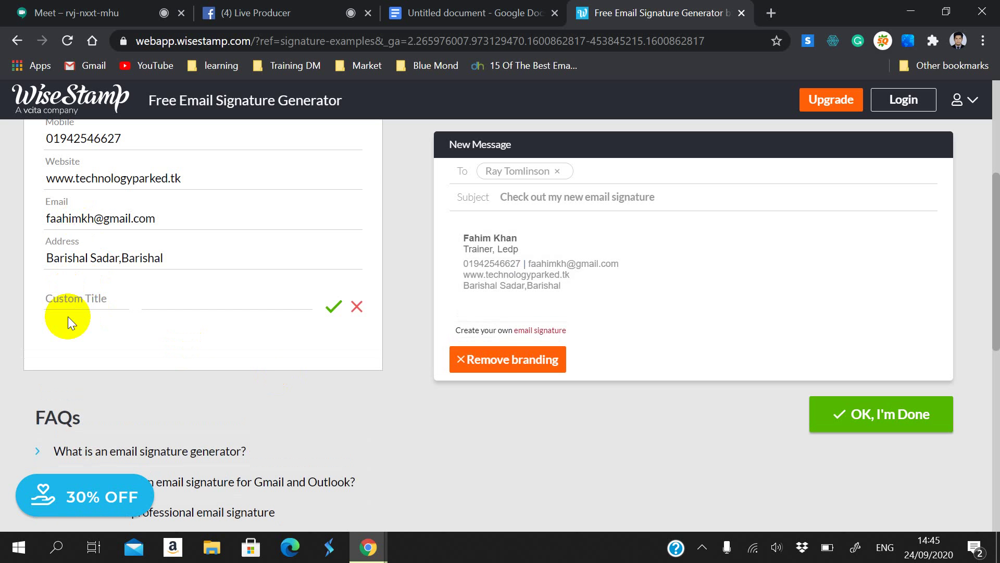
left_click(74, 304)
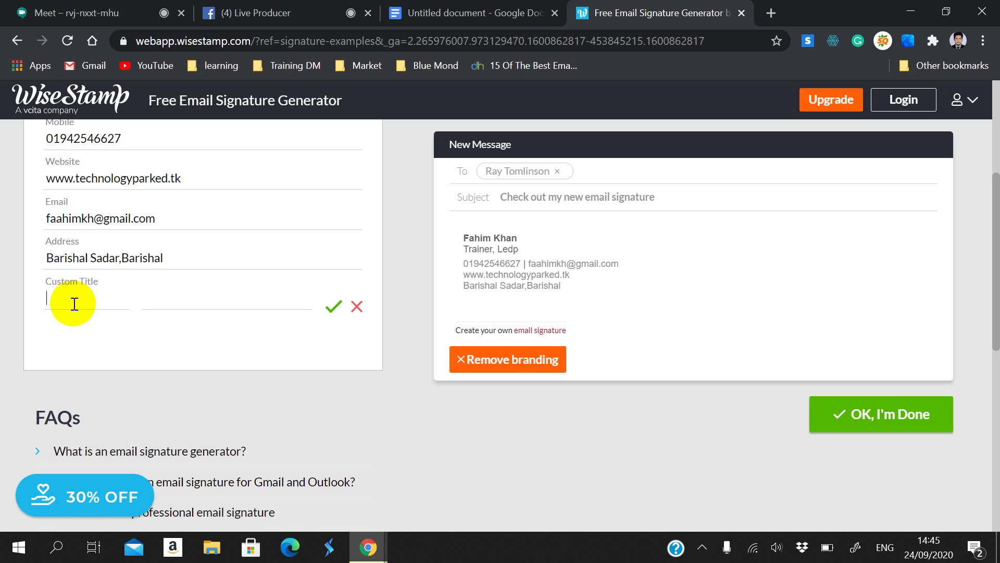
type("Business Addre")
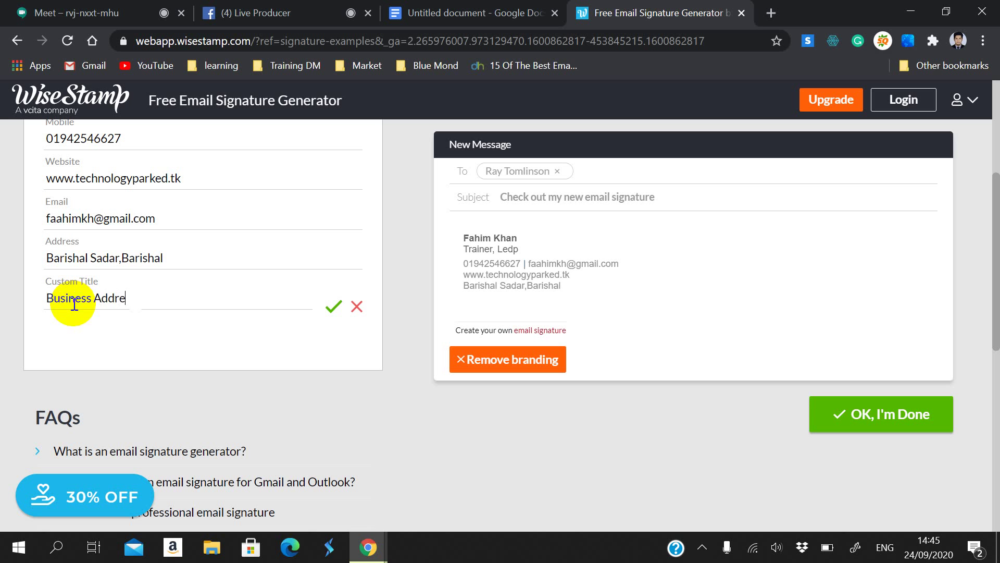
type("ss")
left_click(167, 290)
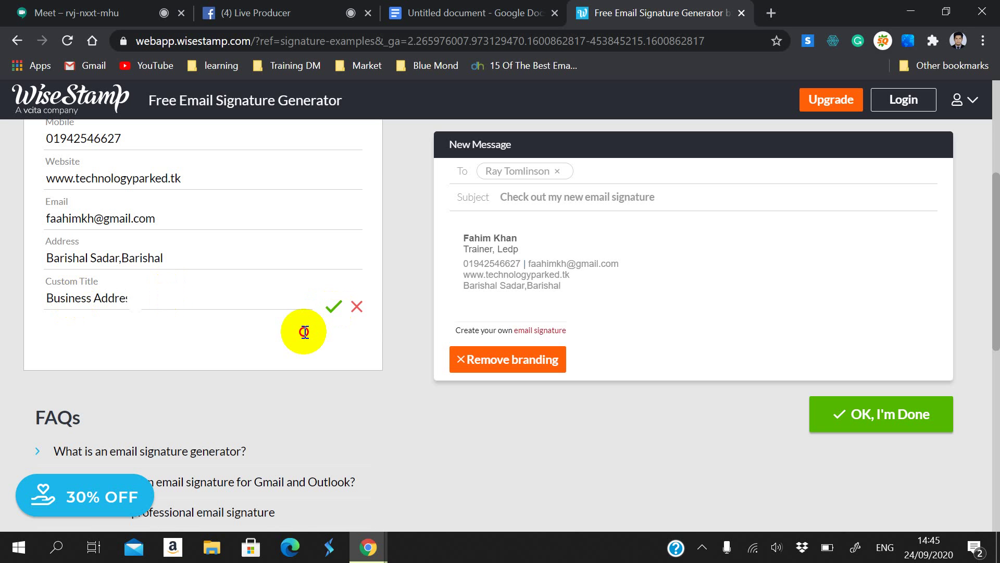
Step: Enter the street name as the Business Address value, save it, and check the preview
left_click(179, 296)
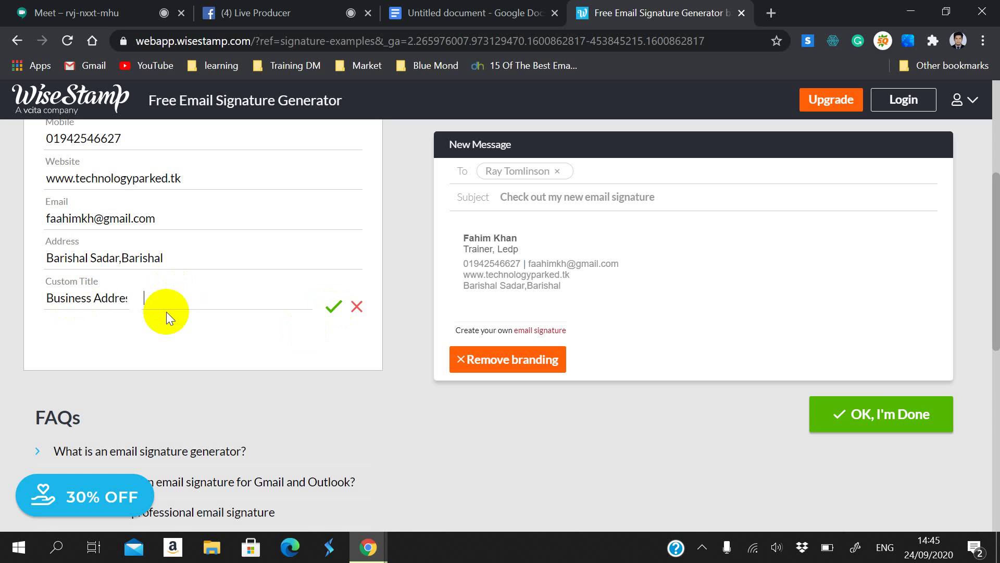
type("Sadar Road")
left_click(320, 308)
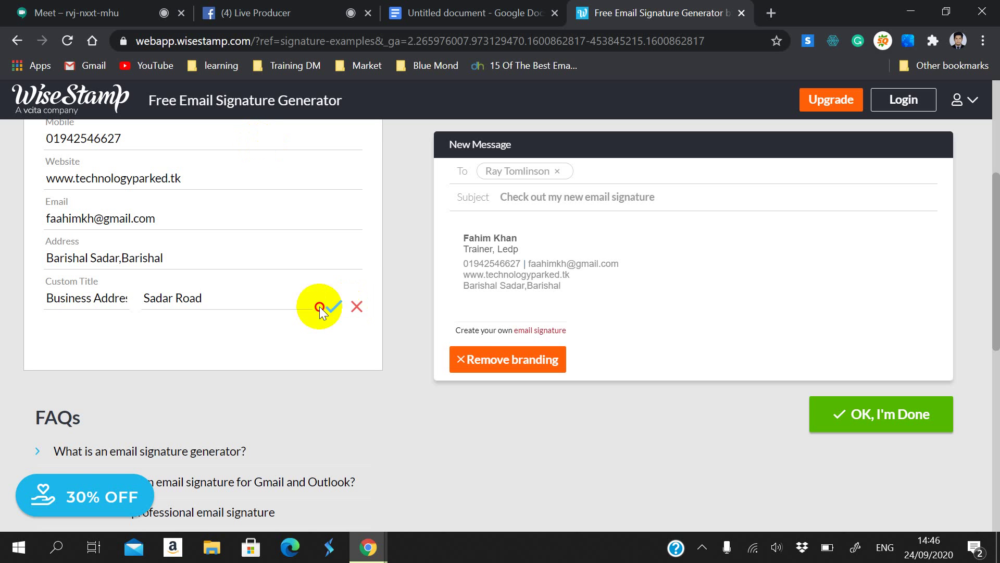
left_click(319, 307)
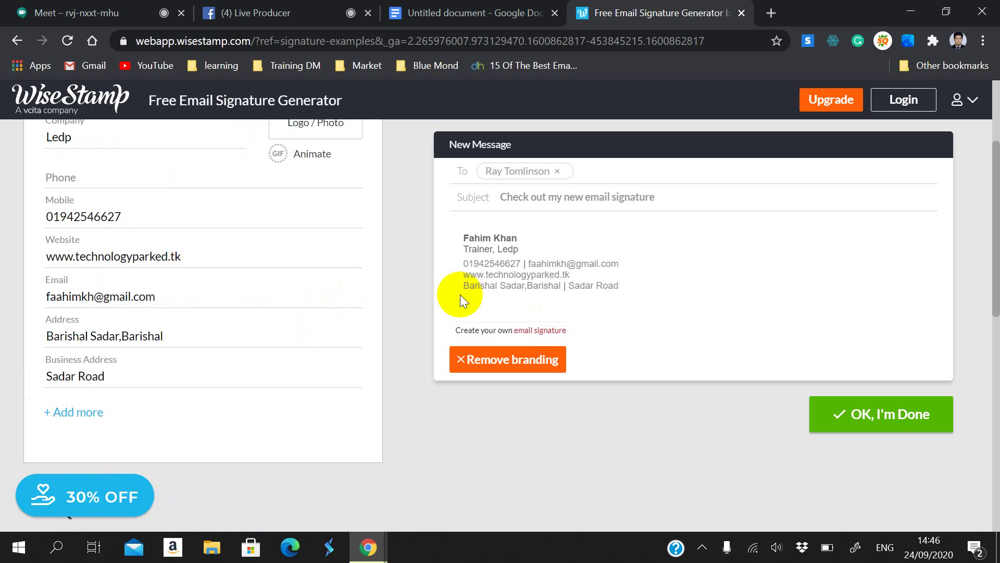
mouse_move(462, 286)
left_mouse_down()
mouse_move(601, 283)
mouse_move(576, 290)
left_mouse_up()
left_click(558, 305)
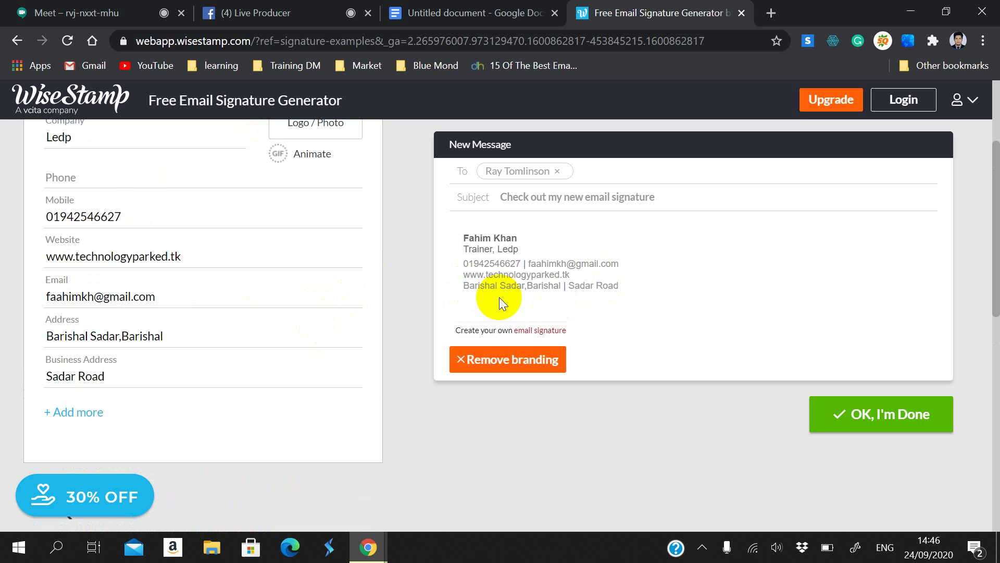
scroll(224, 382, "down", 5)
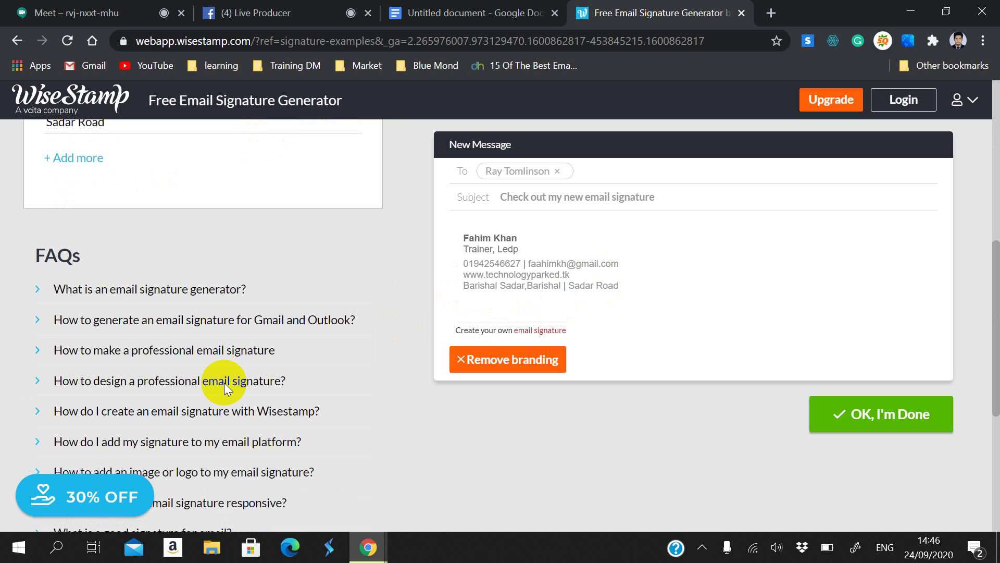
scroll(224, 382, "up", 3)
scroll(227, 370, "up", 4)
scroll(230, 357, "down", 4)
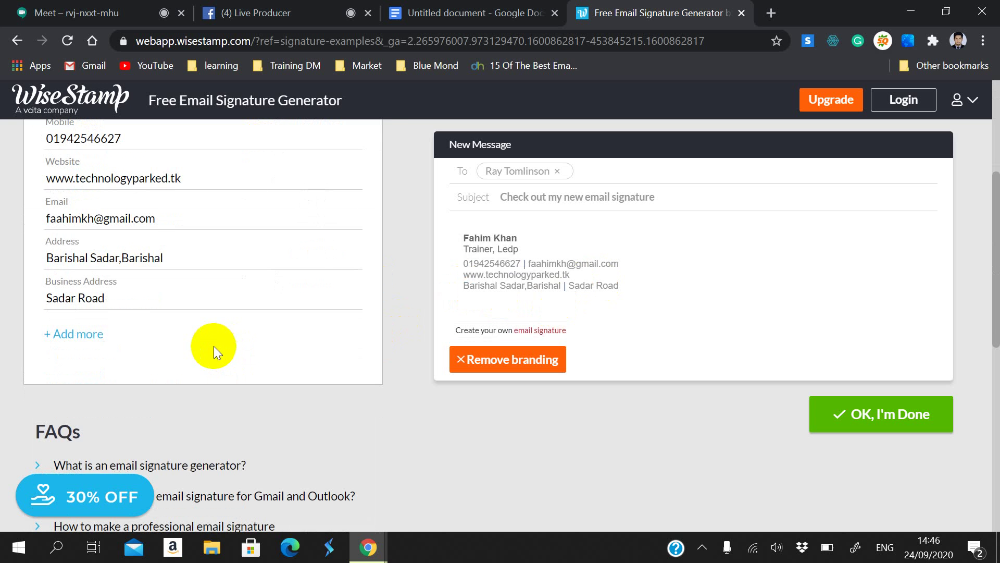
scroll(263, 329, "up", 4)
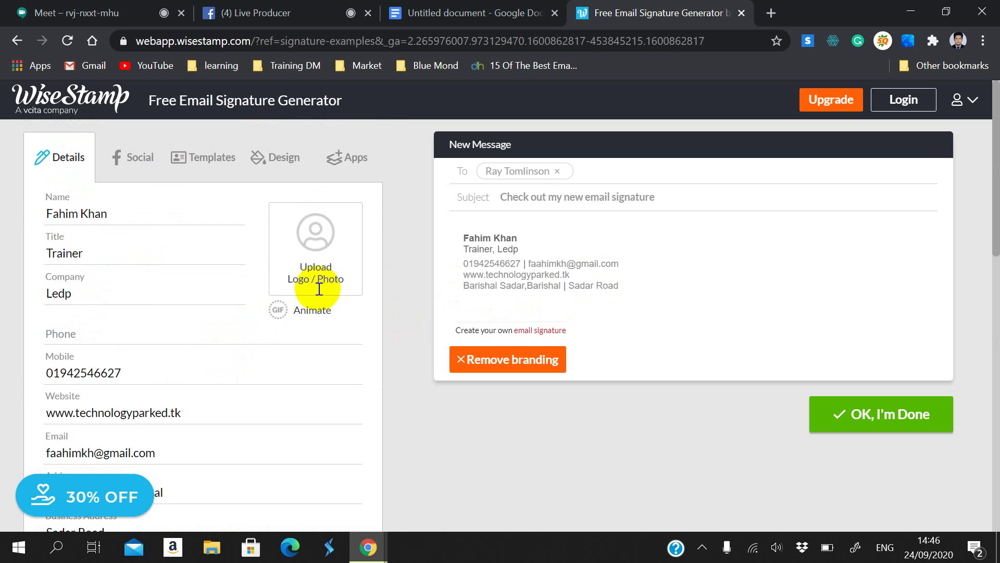
Step: Upload 20200604_173121.jpg from Desktop > Market as the signature photo and accept the crop
left_click(334, 240)
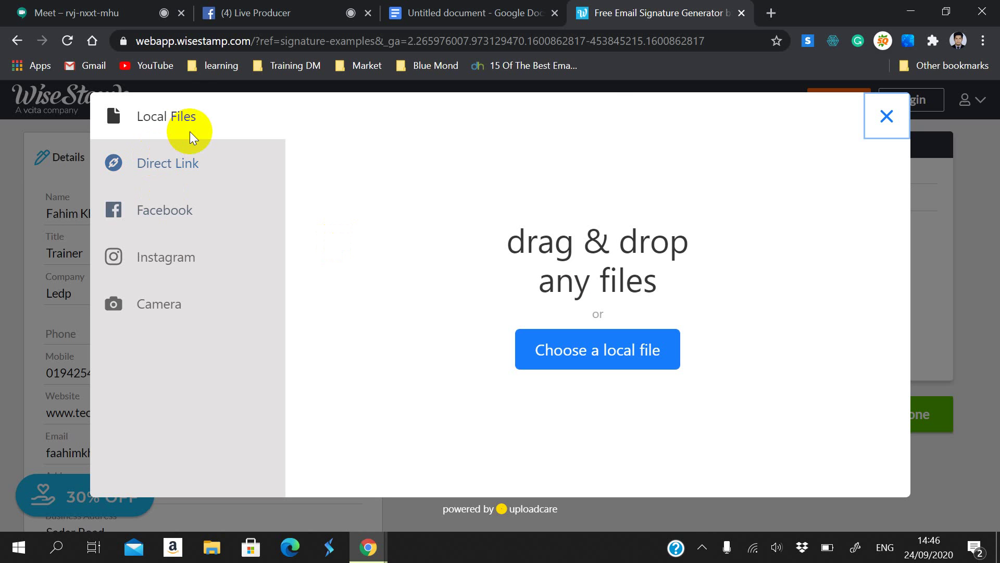
left_click(558, 344)
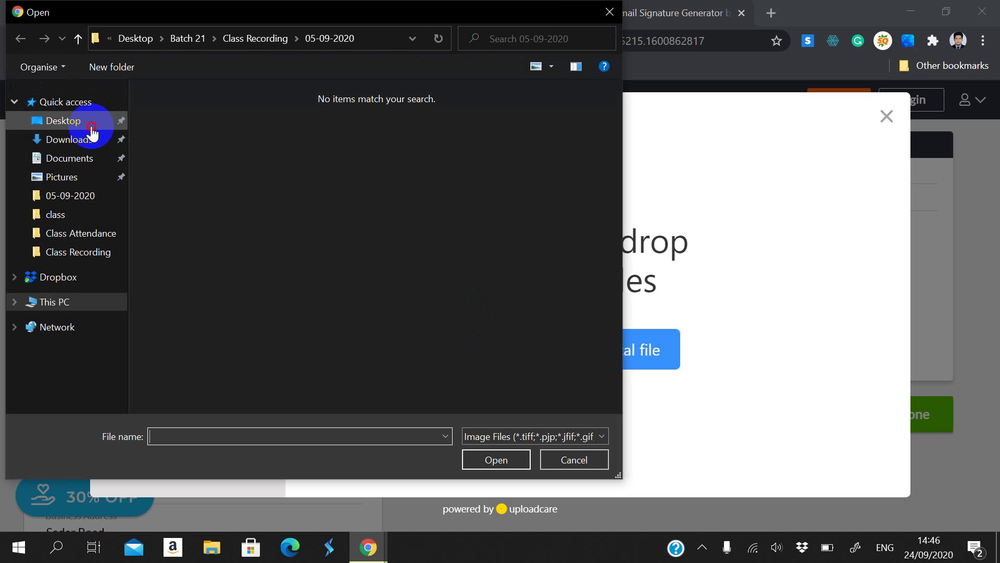
left_click(90, 123)
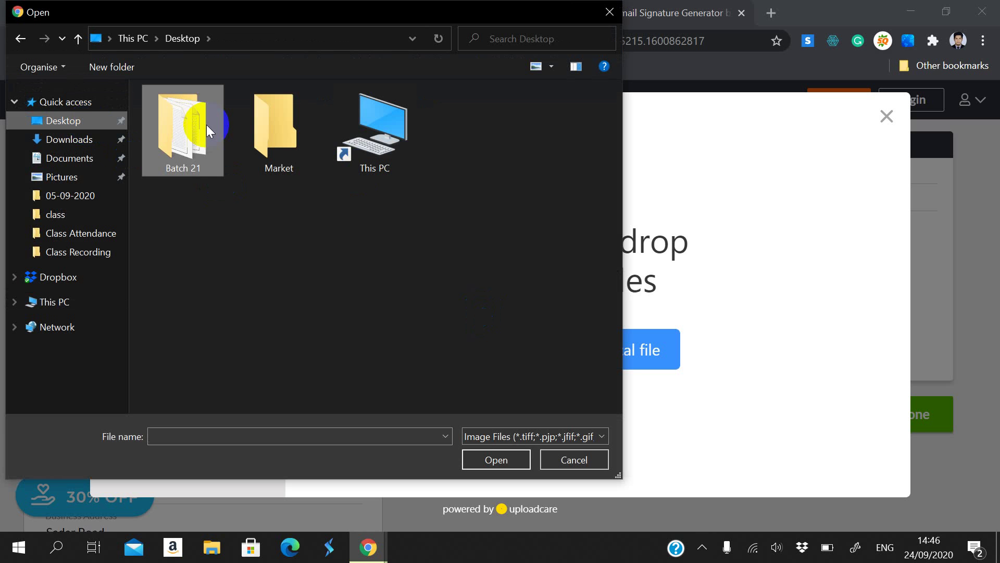
double_click(279, 107)
scroll(292, 208, "down", 3)
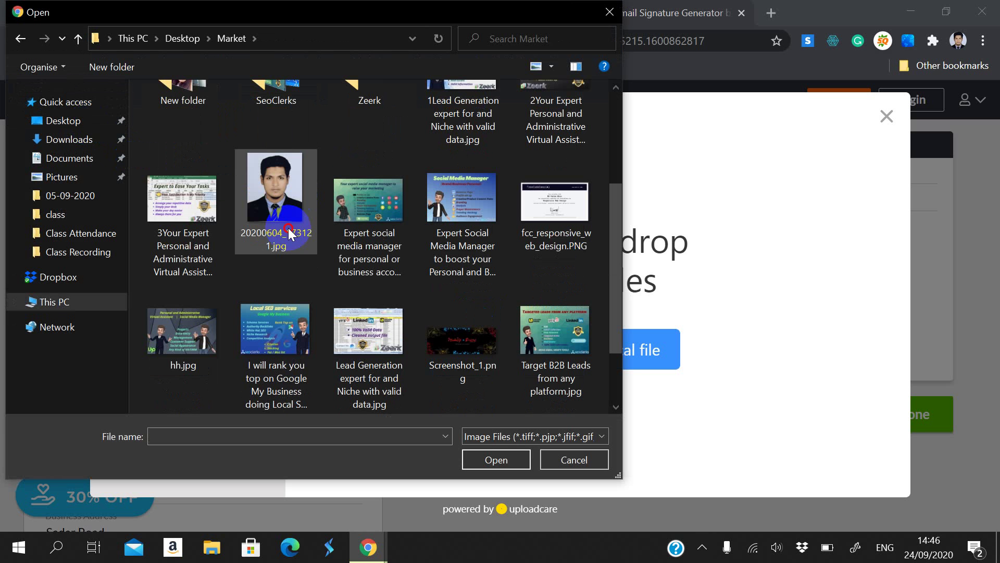
left_click(299, 233)
left_click(496, 460)
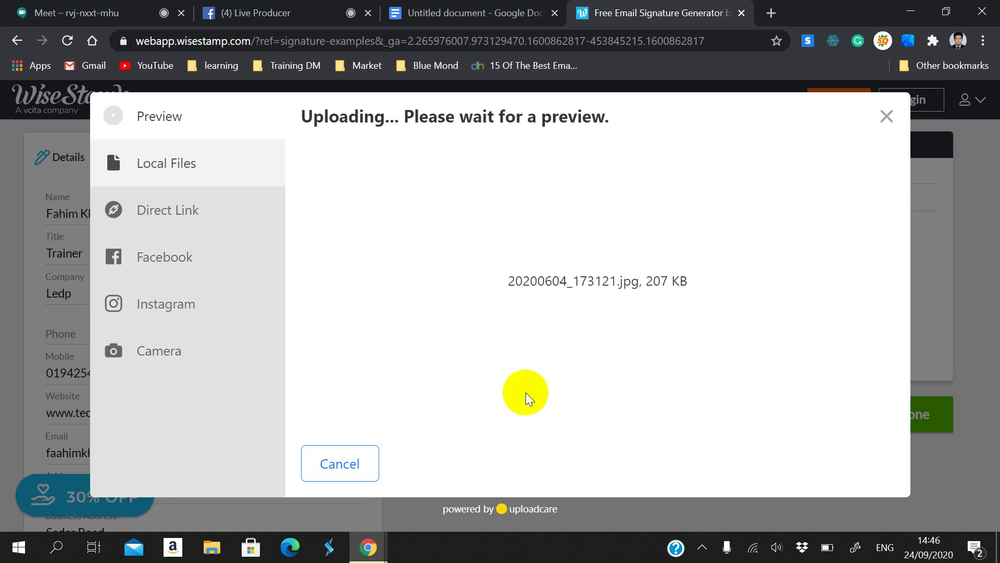
left_click(857, 459)
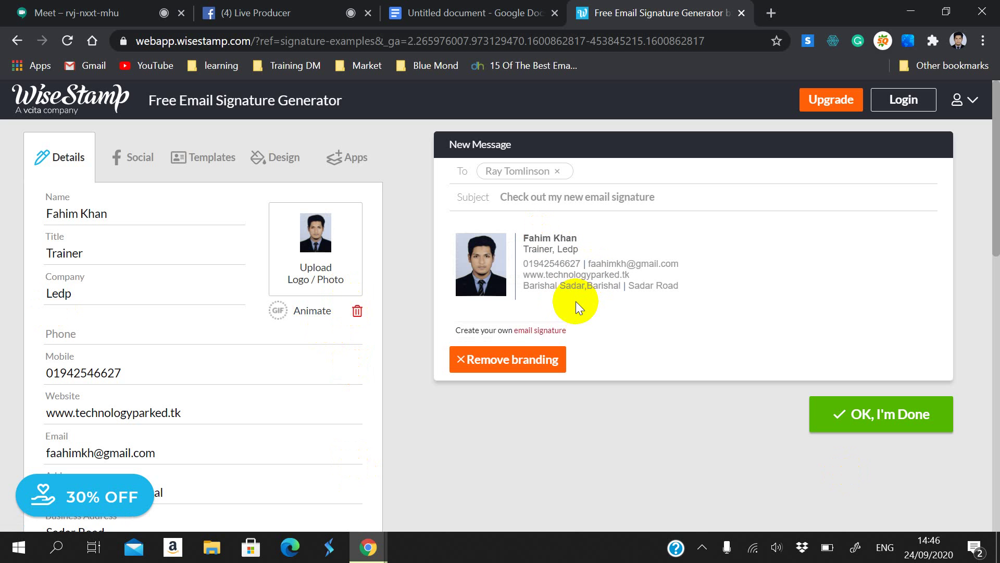
Step: Try removing WiseStamp branding, dismiss the PRO payment offer, then show the Social section
left_click(512, 369)
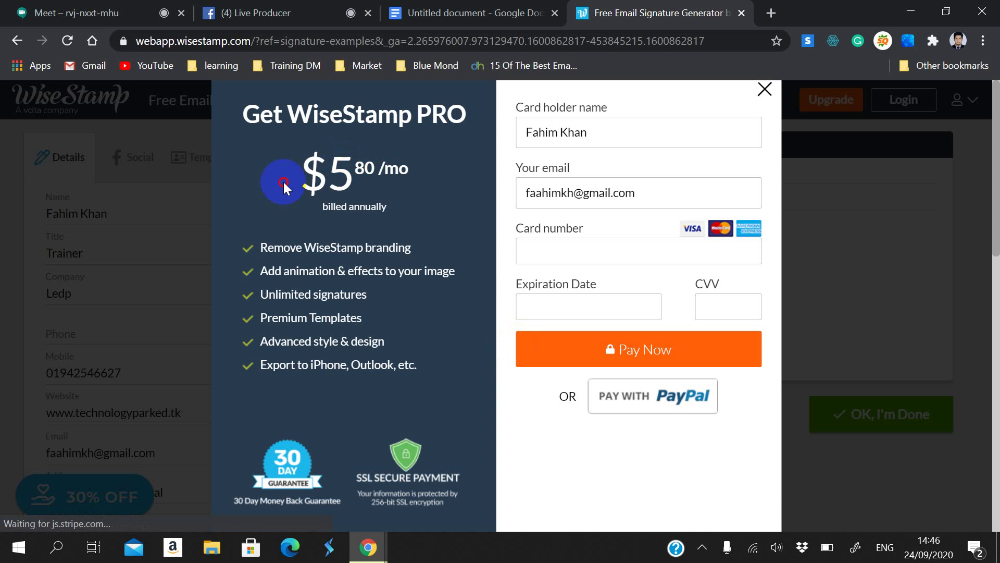
left_click_drag(281, 180, 405, 183)
left_click(903, 471)
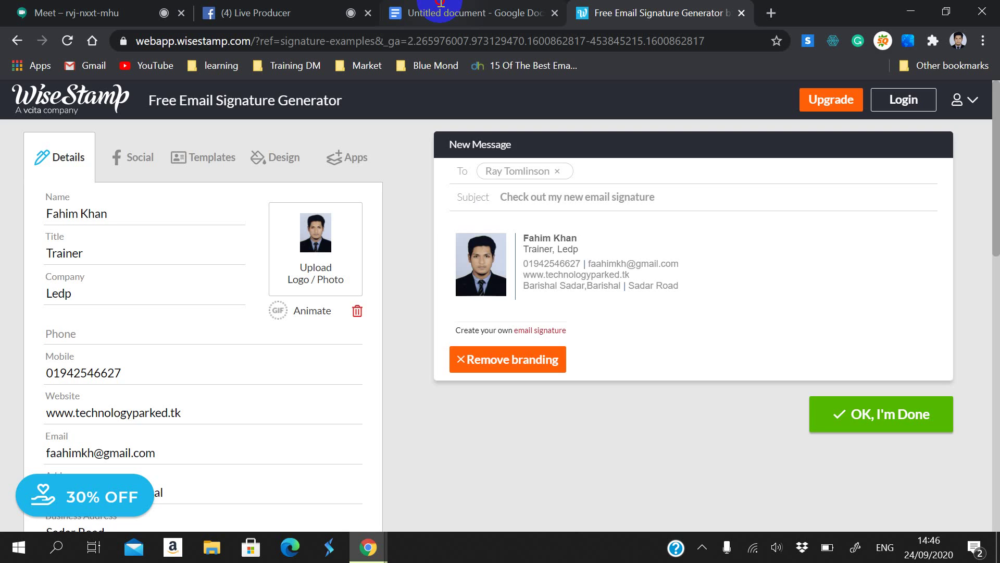
key("ctrl+shift+Tab")
left_click(577, 6)
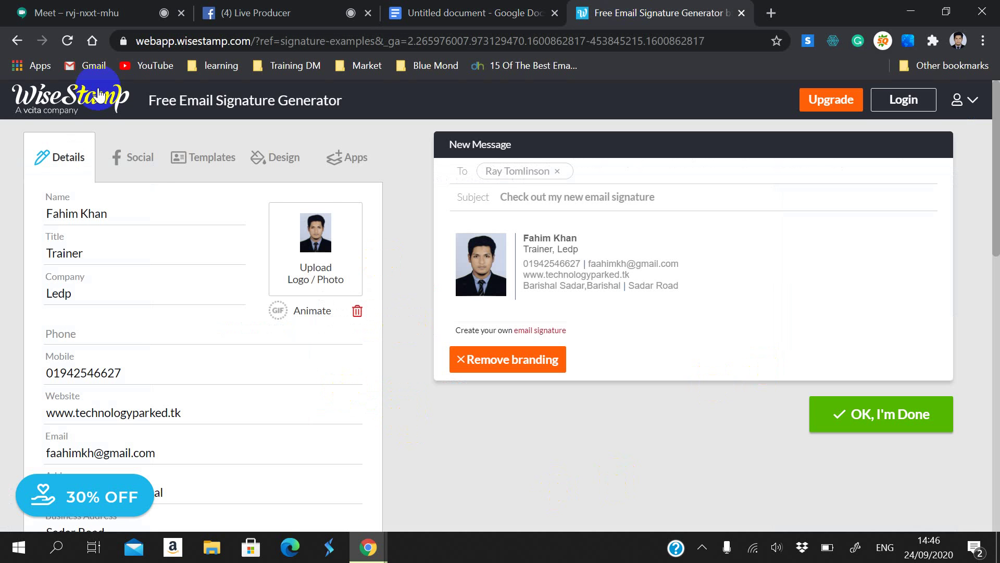
left_click(133, 156)
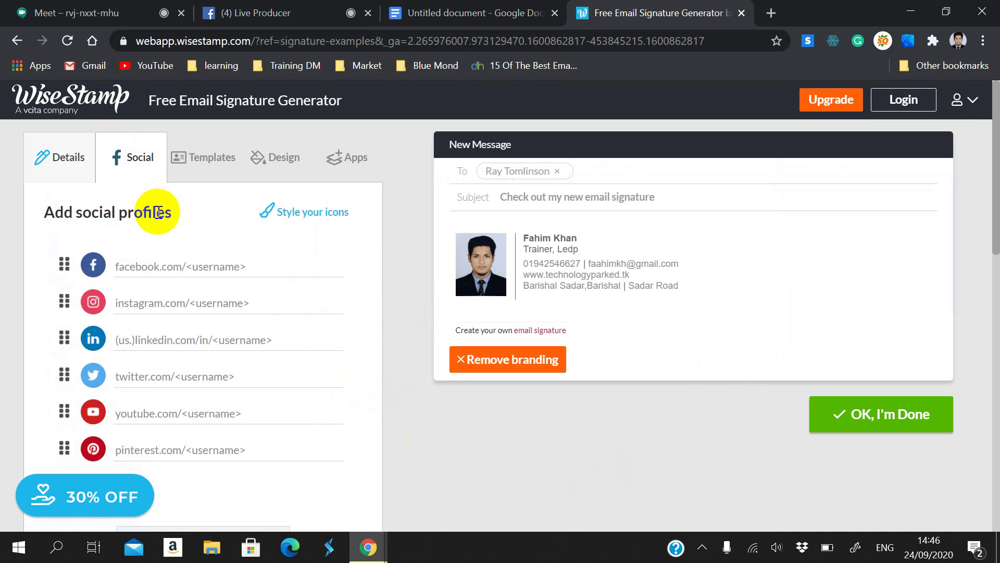
Step: Type a username into each of the Facebook, Instagram, LinkedIn, Twitter, YouTube and Pinterest fields
left_click(211, 265)
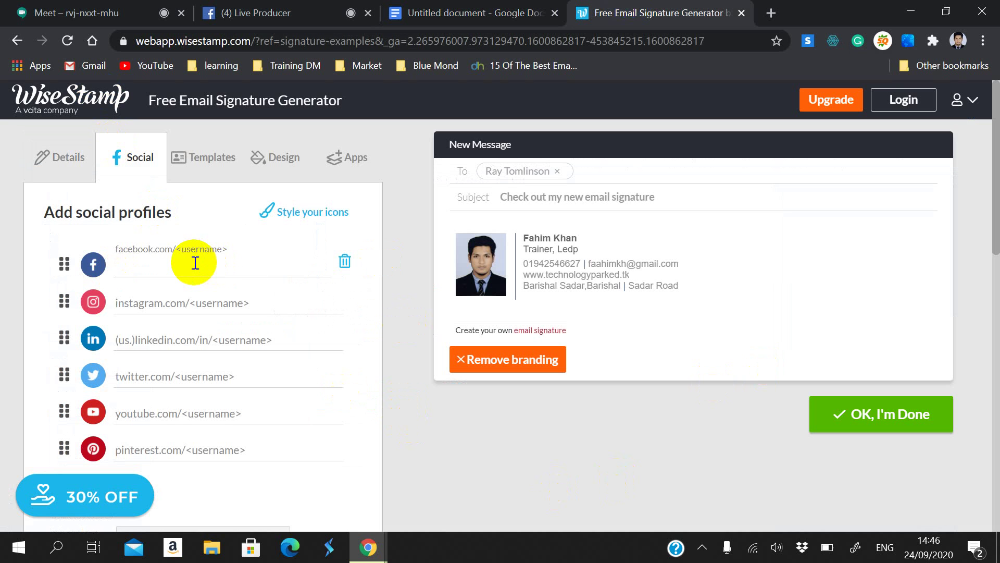
type("faahimK")
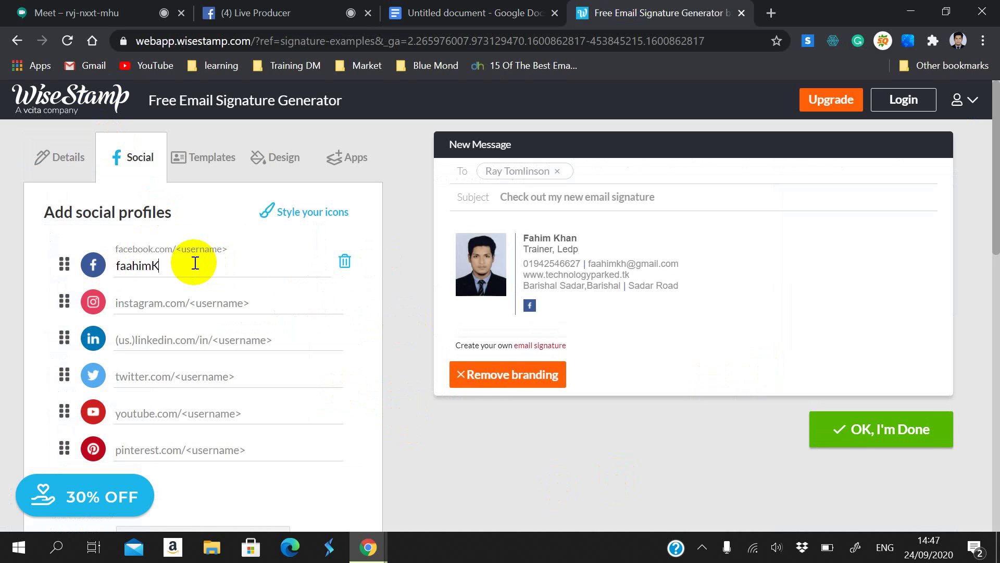
left_click(133, 294)
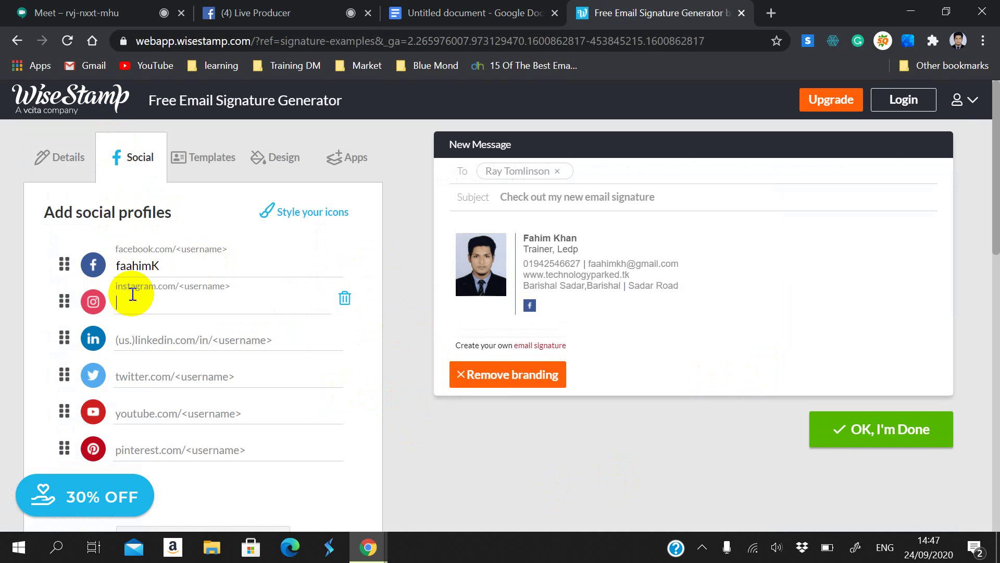
type("fahim")
left_click(146, 336)
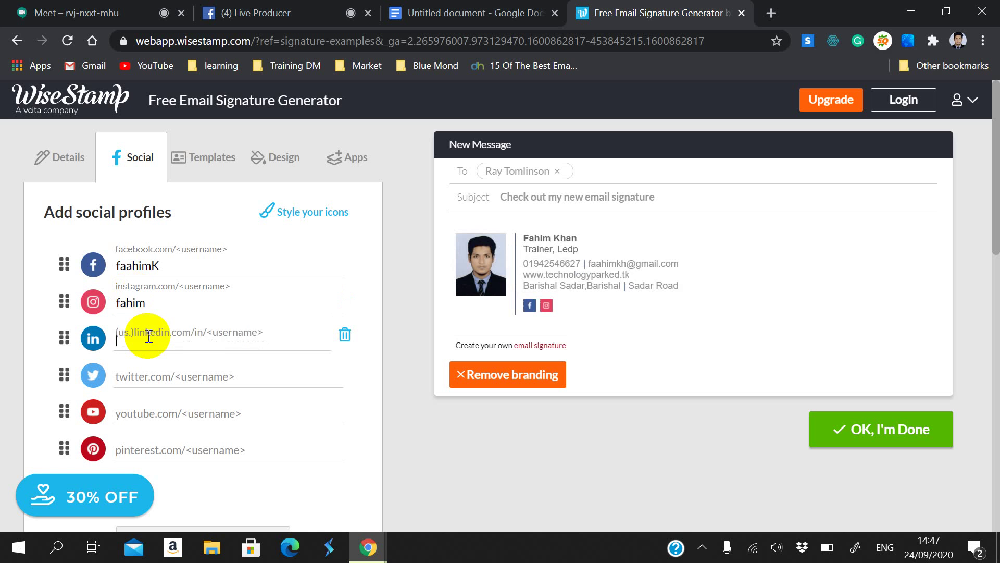
type("fahim")
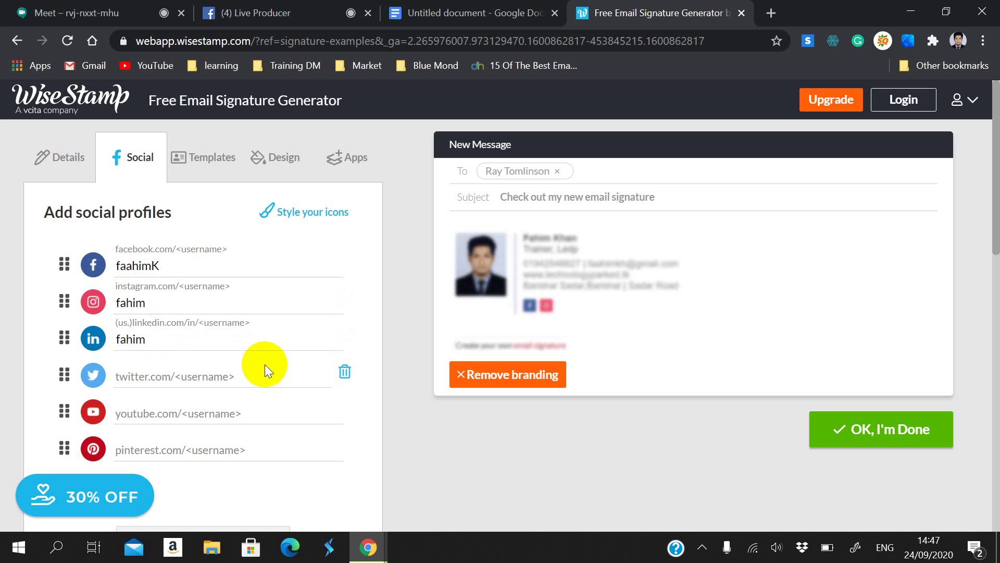
left_click(207, 366)
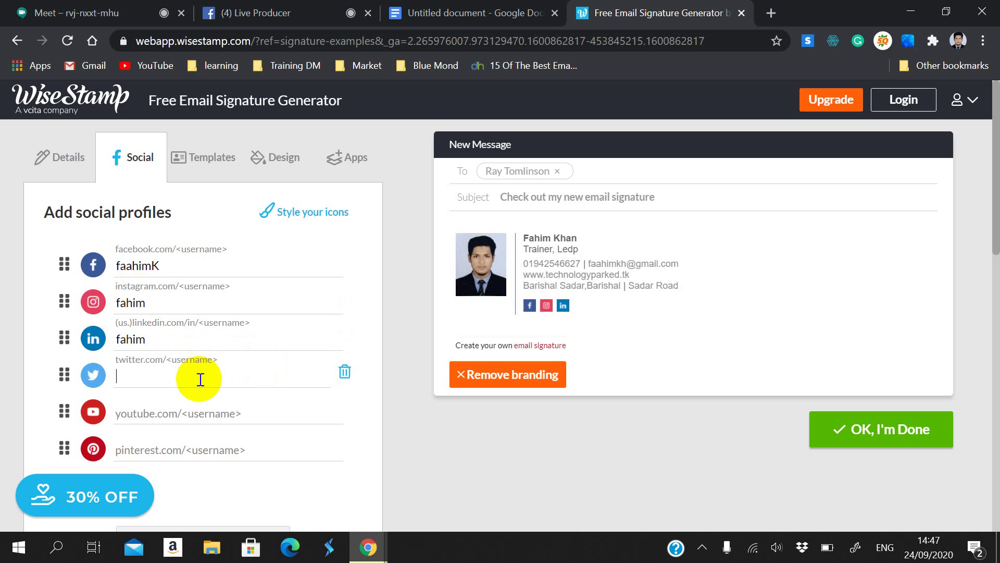
type("fa")
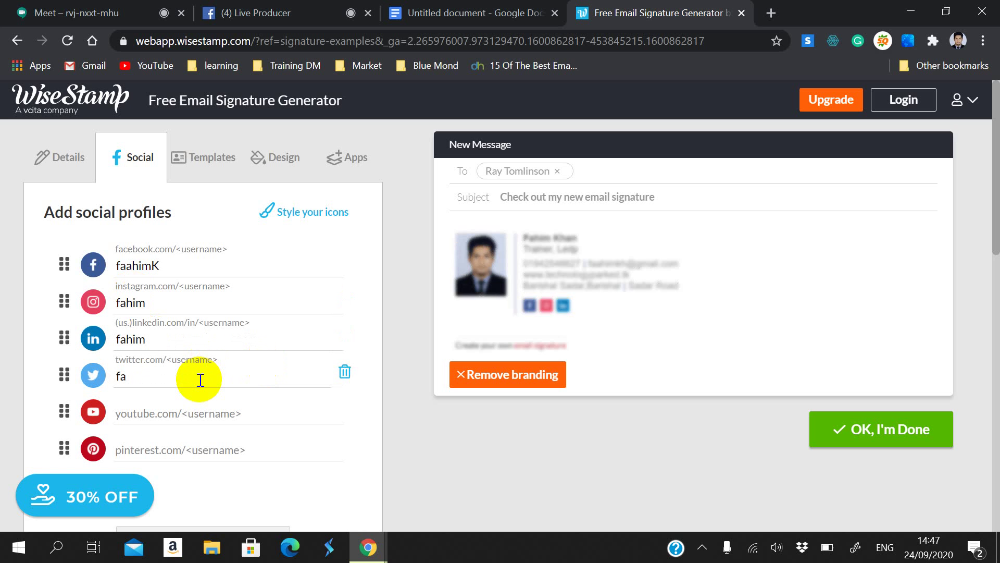
key("BackSpace")
type("him")
left_click(147, 420)
type("fhi")
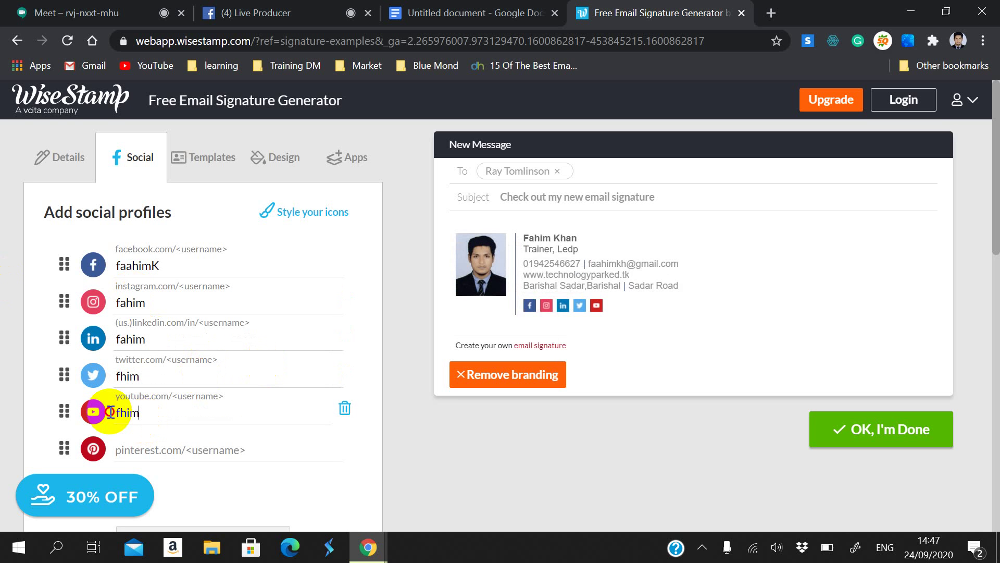
left_click(141, 443)
type("fahim")
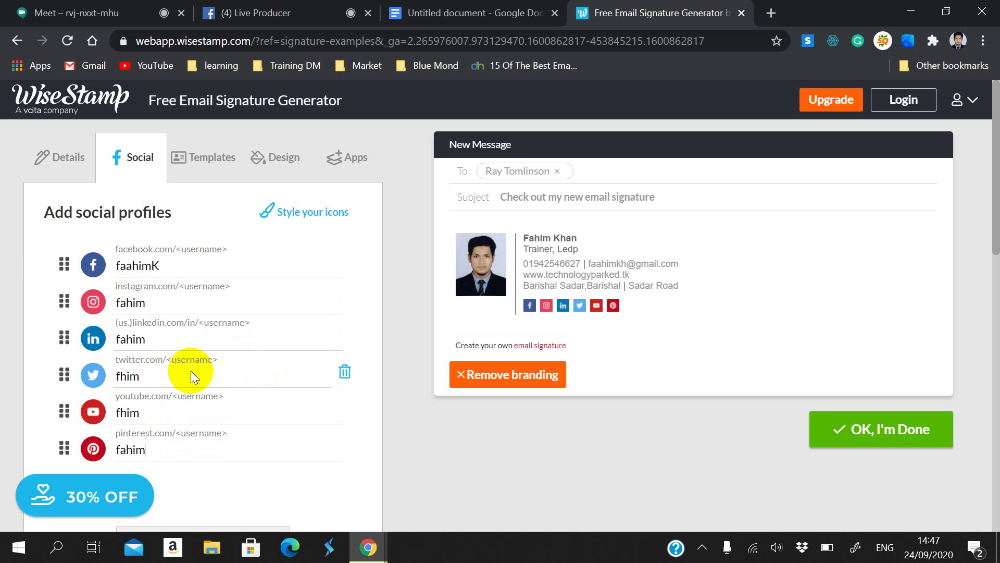
left_click(505, 418)
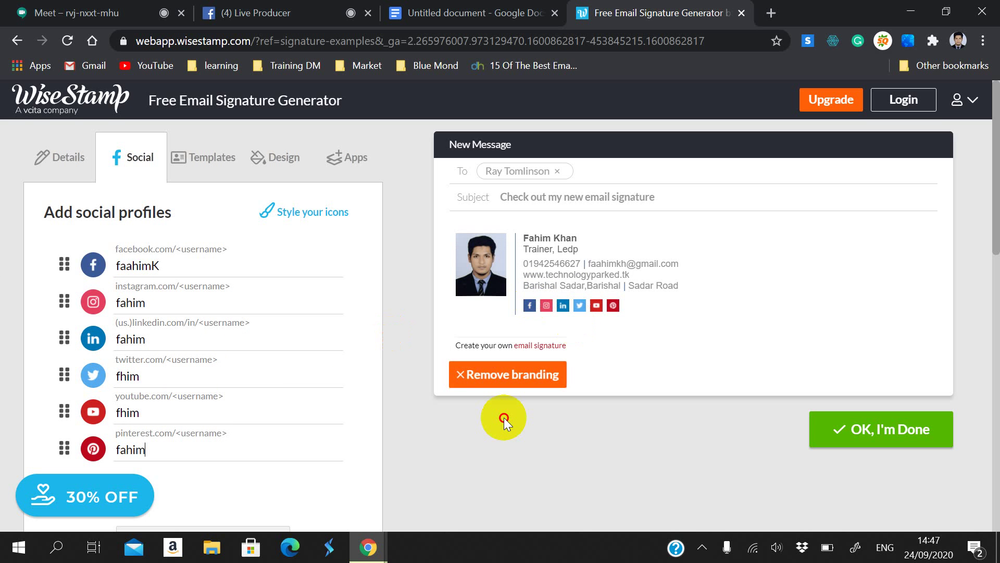
Step: Browse the signature templates and switch to the Horizontal layout
left_click(211, 157)
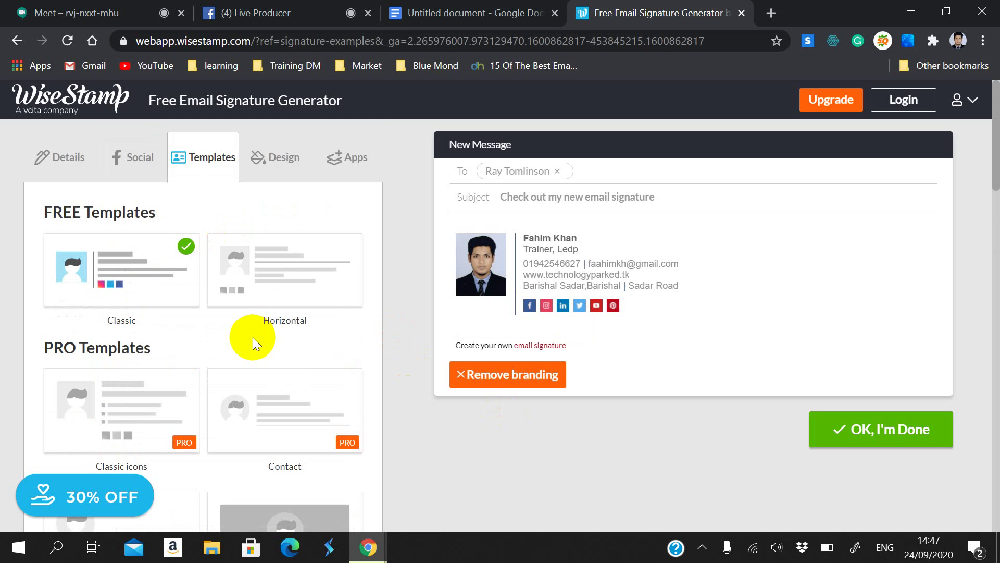
scroll(287, 284, "down", 2)
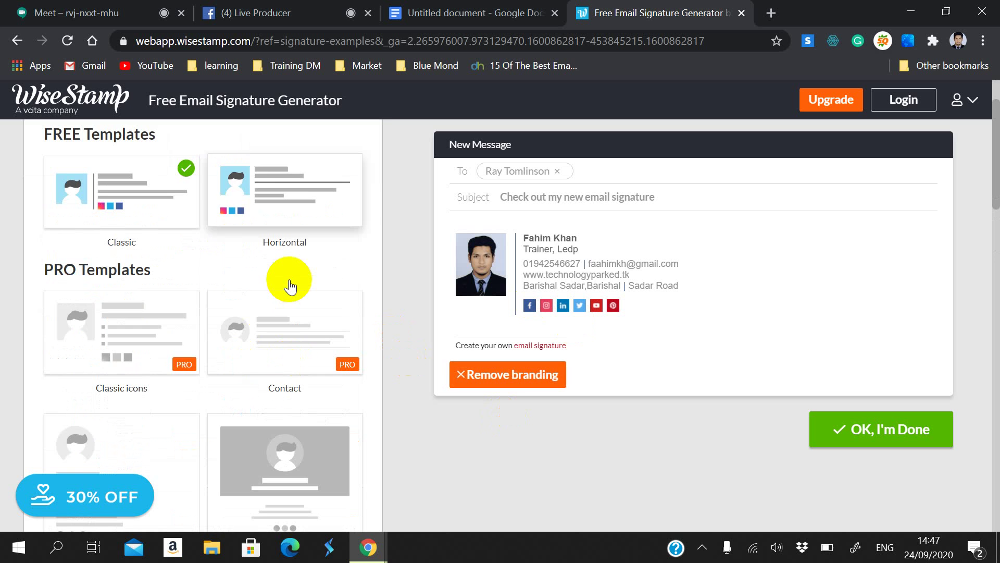
scroll(199, 344, "down", 2)
scroll(258, 250, "up", 4)
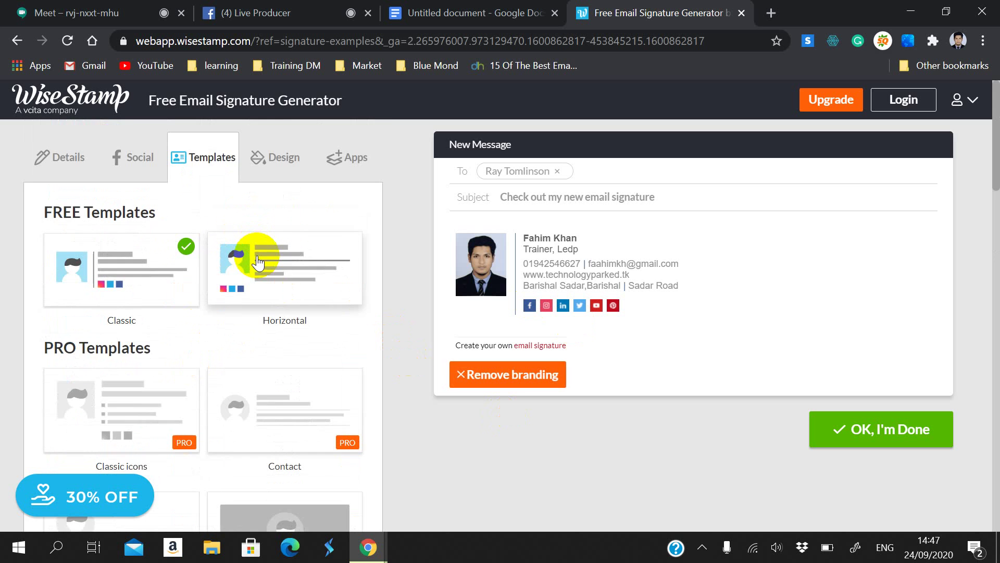
scroll(233, 357, "down", 7)
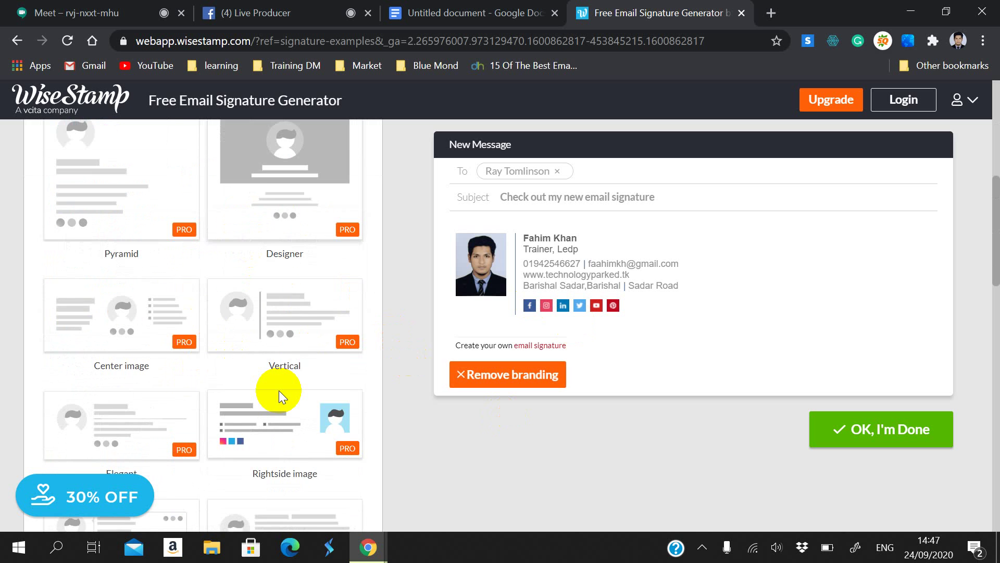
scroll(279, 389, "down", 11)
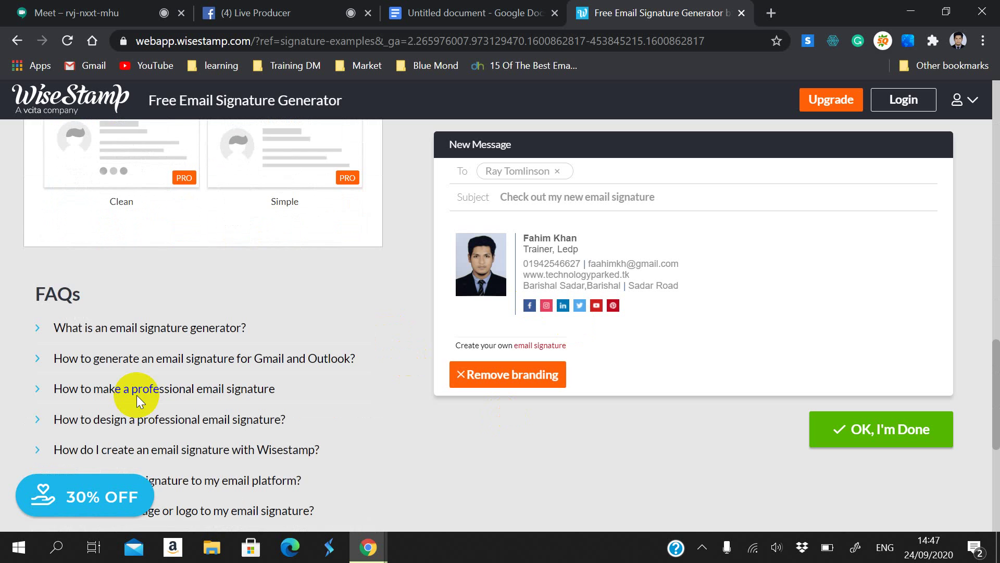
scroll(137, 395, "up", 18)
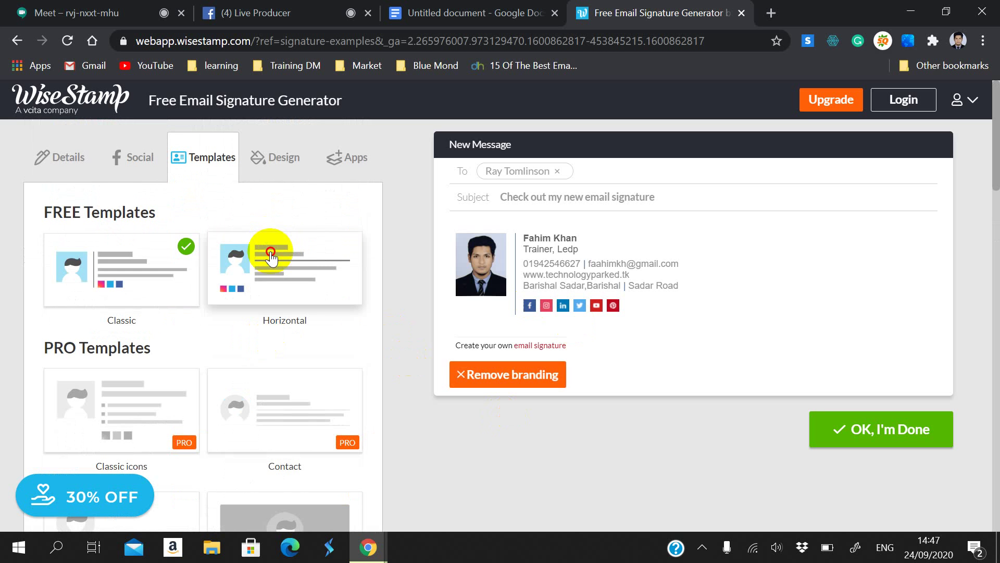
left_click(271, 253)
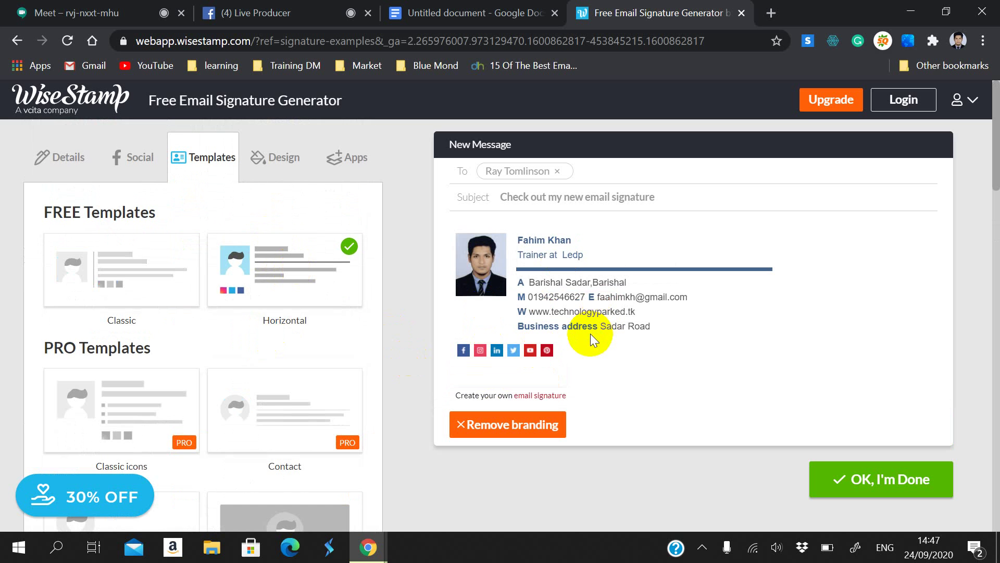
Step: Return the signature to the Classic template and bring up the Design settings
double_click(523, 289)
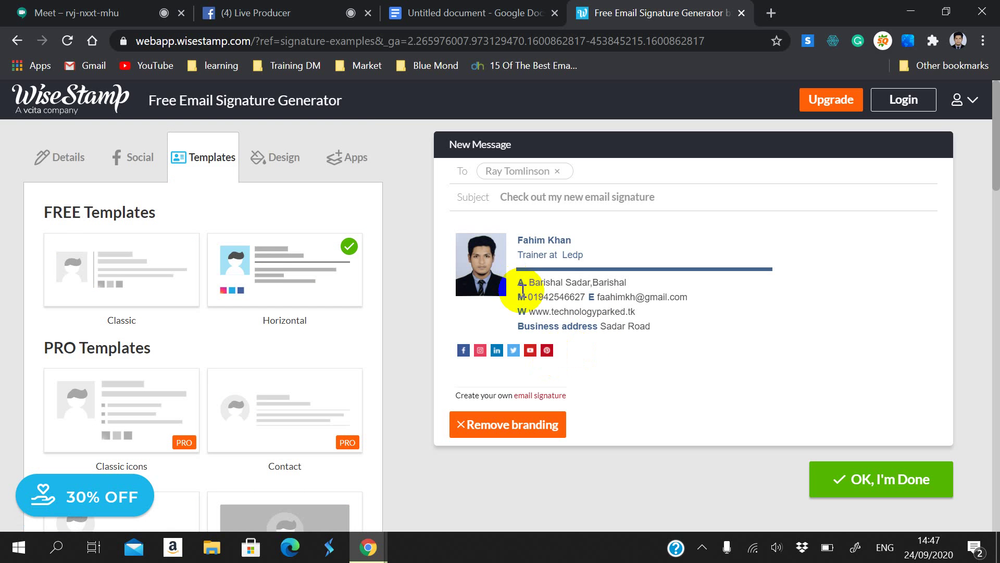
left_click(502, 308)
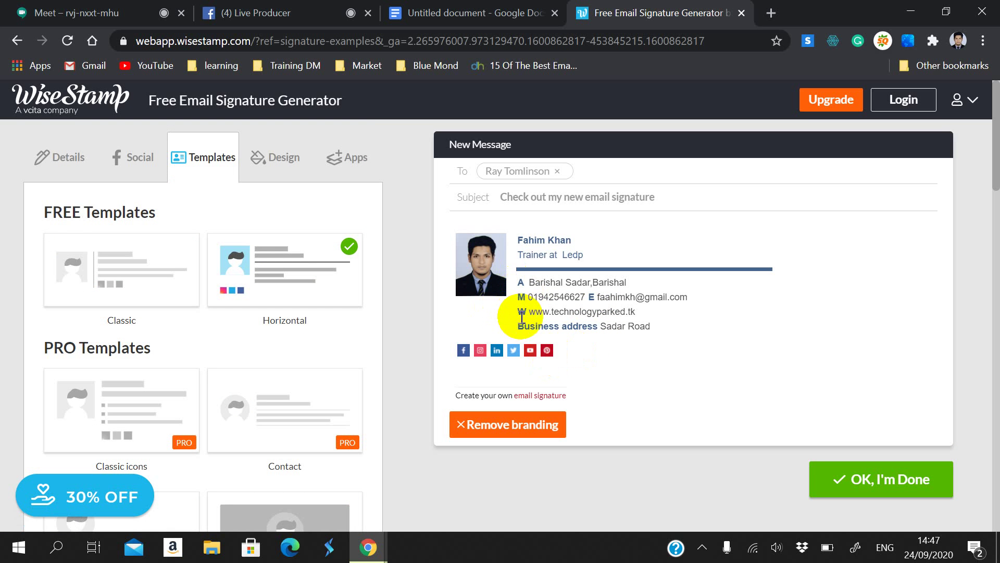
left_click(132, 245)
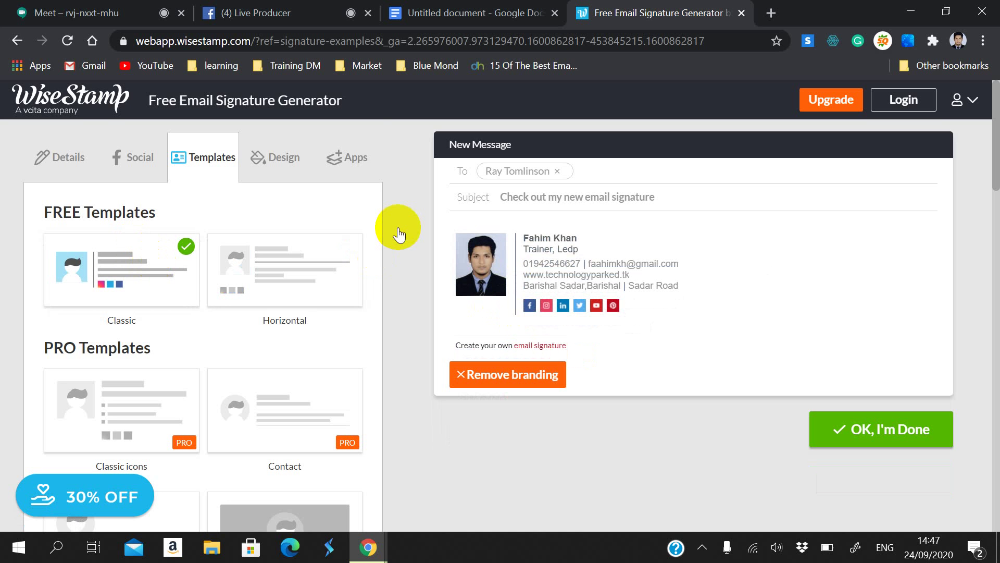
left_click(273, 158)
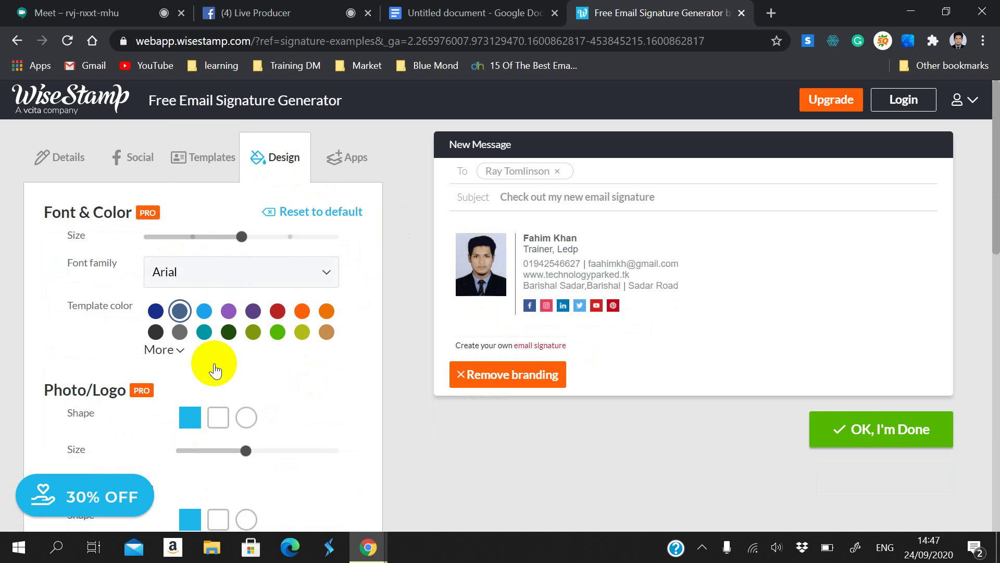
Step: Set the template colour to light blue and keep Arial as the font family
left_click(204, 311)
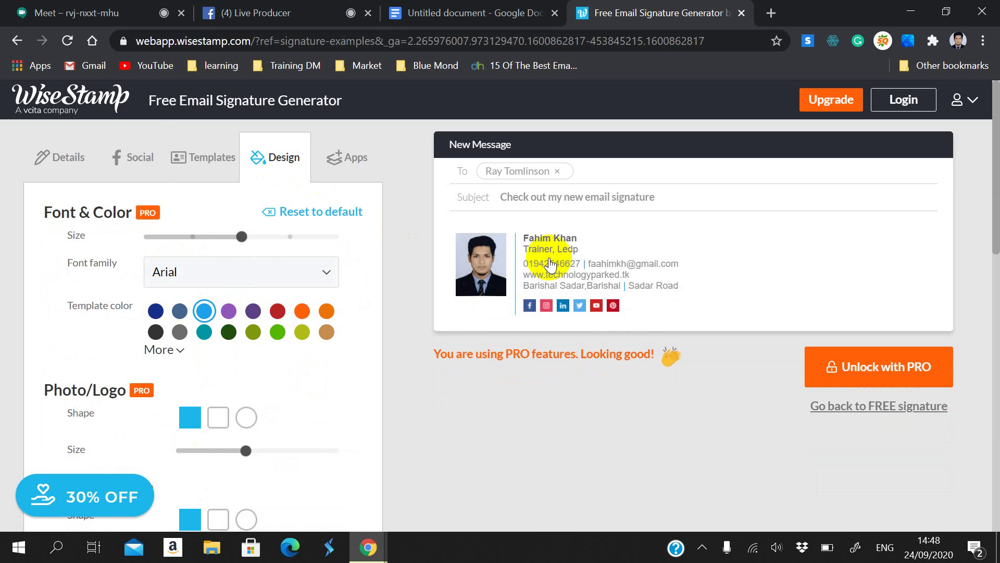
left_click(299, 272)
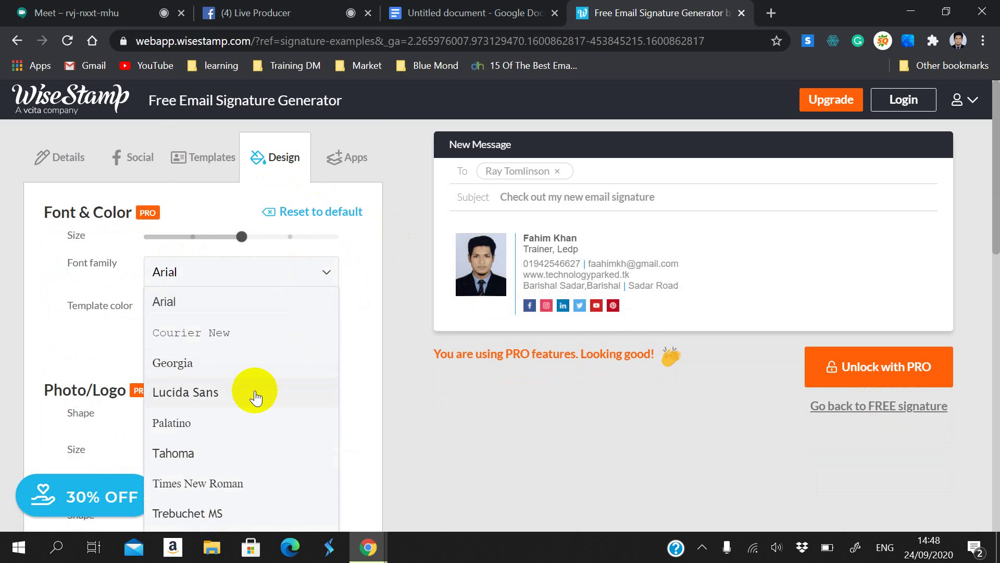
scroll(255, 398, "down", 3)
scroll(266, 354, "down", 1)
scroll(282, 304, "up", 1)
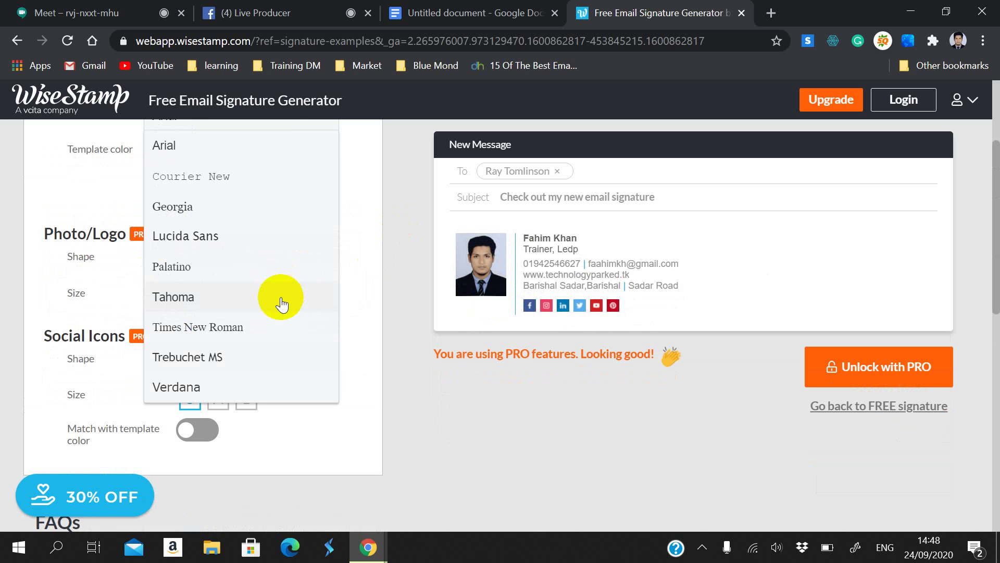
scroll(261, 319, "up", 1)
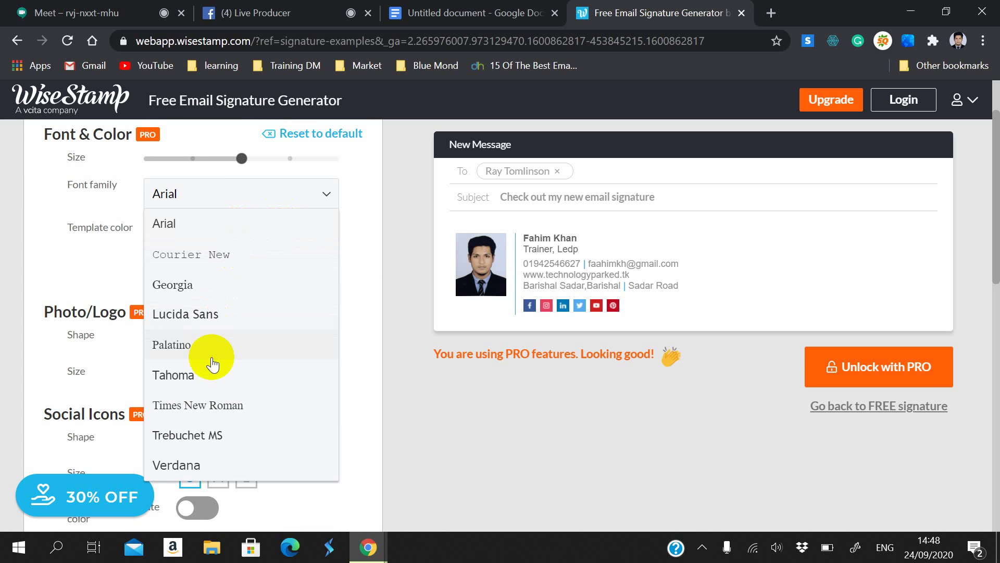
left_click(218, 471)
left_click(427, 428)
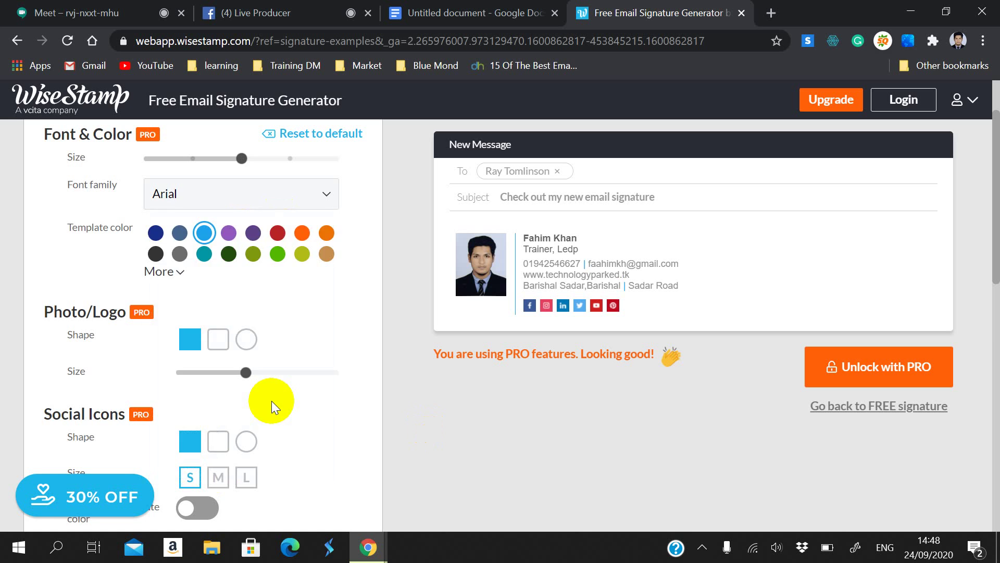
Step: Make the signature's social icons large and circular
scroll(271, 401, "down", 3)
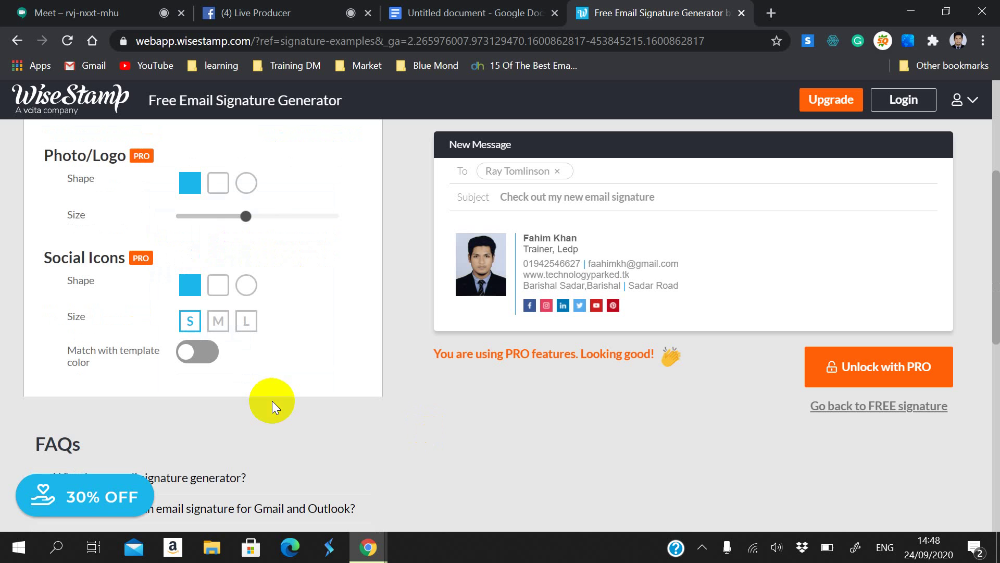
left_click(219, 321)
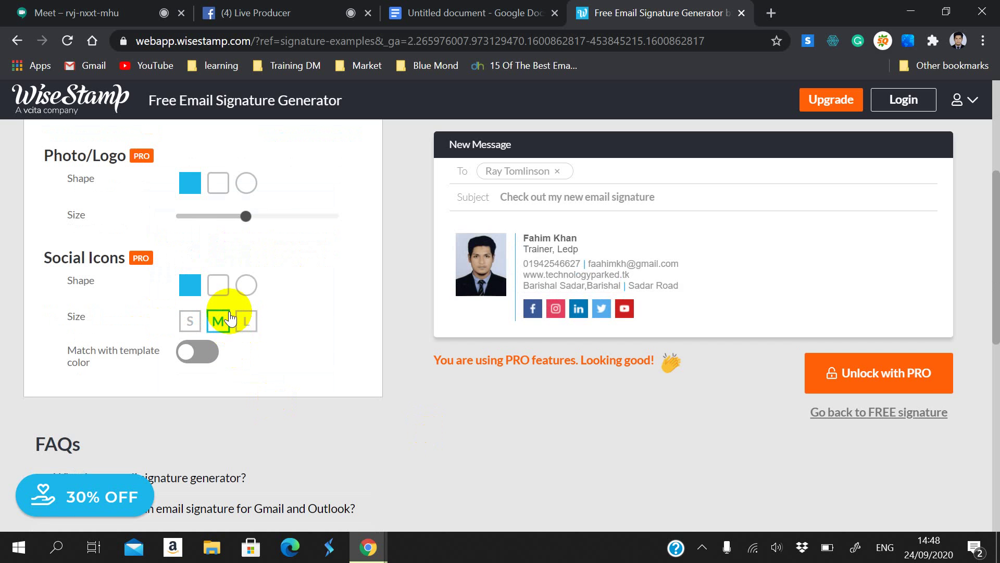
left_click(247, 320)
left_click(246, 284)
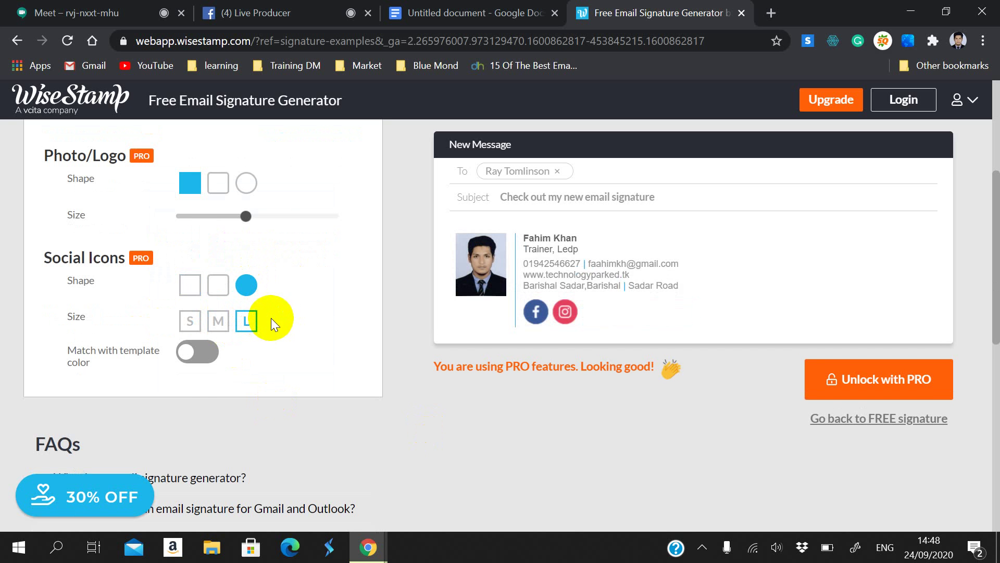
scroll(330, 345, "up", 1)
scroll(208, 396, "up", 3)
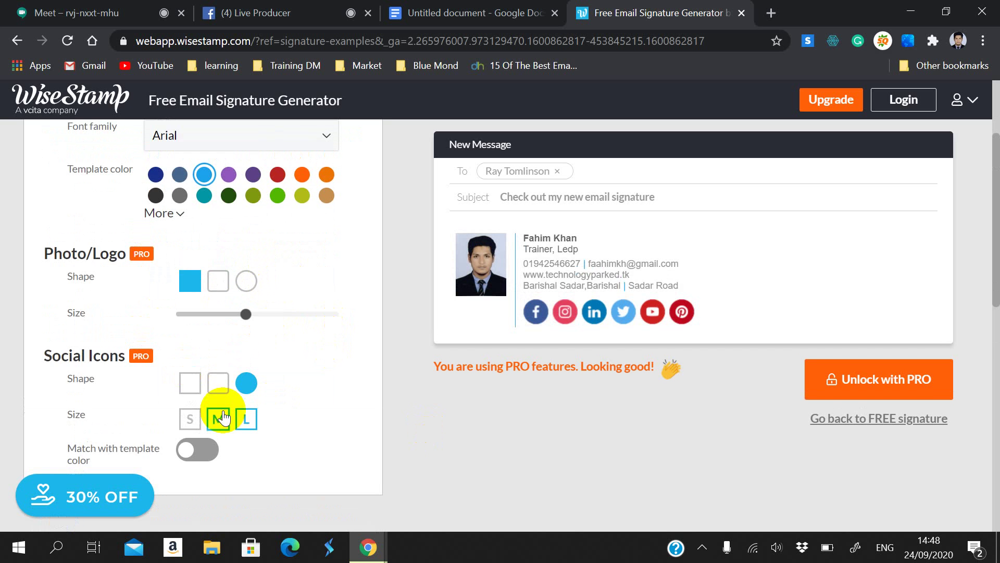
left_click(358, 156)
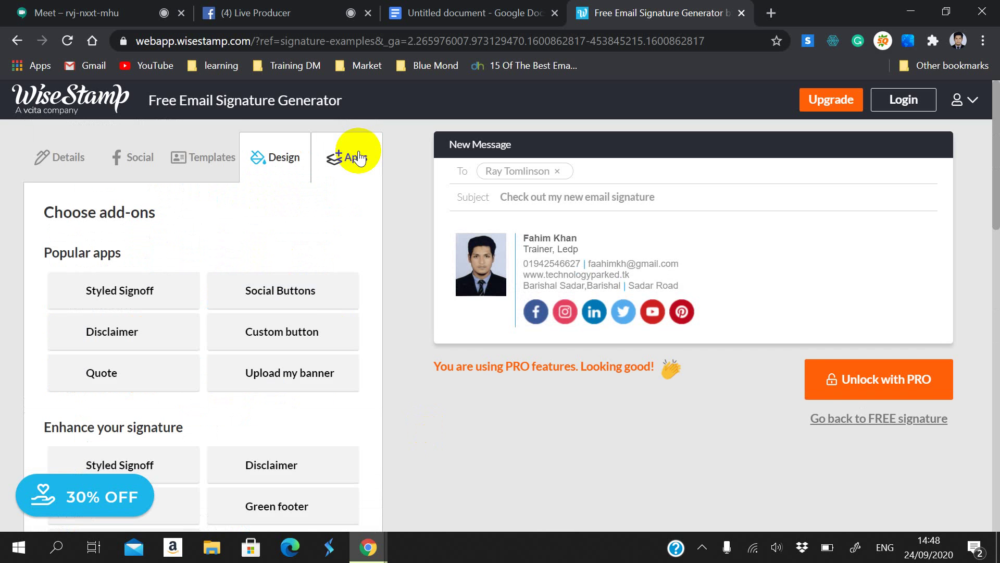
Step: Preview a handwritten 'Kind regards,' Styled Signoff above the signature
scroll(180, 339, "down", 1)
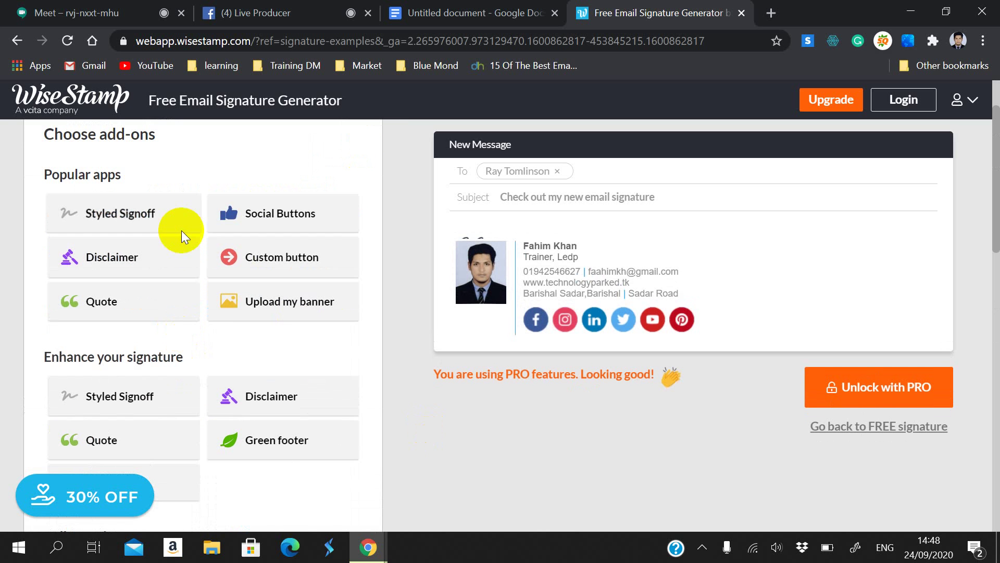
left_click(131, 218)
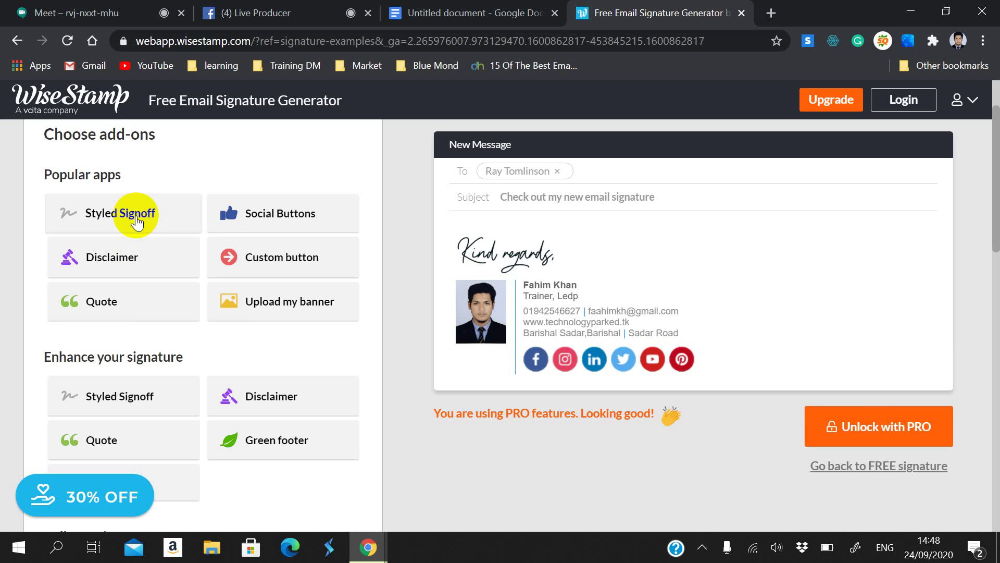
scroll(106, 312, "down", 1)
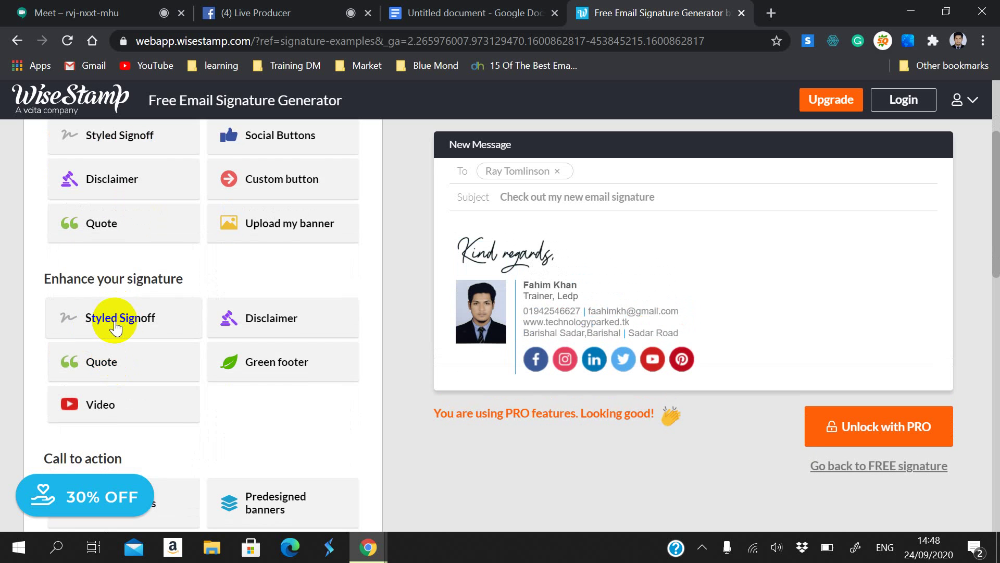
Step: Cycle the Styled Signoff through the third, fourth and name-only styles
left_click(114, 325)
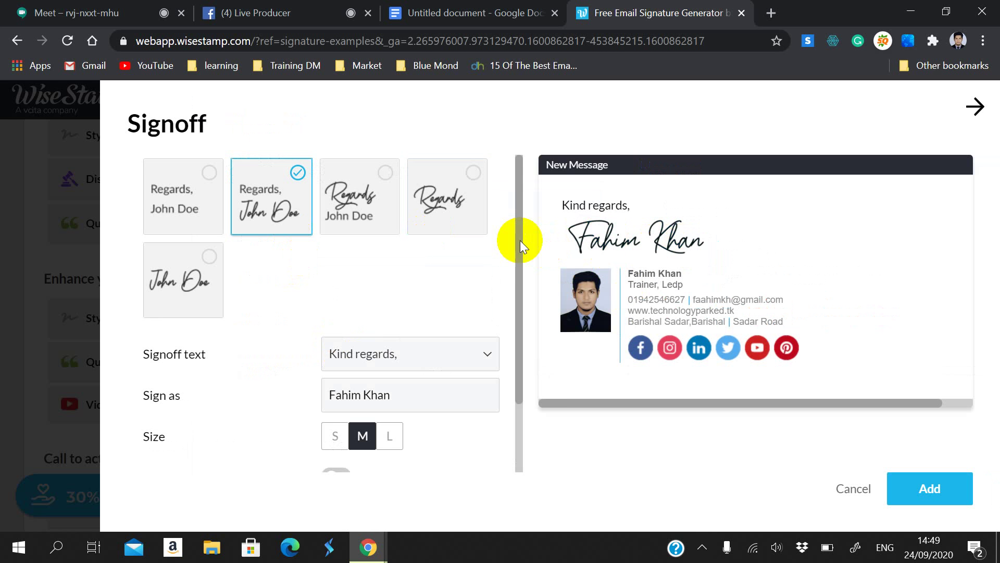
scroll(286, 318, "down", 2)
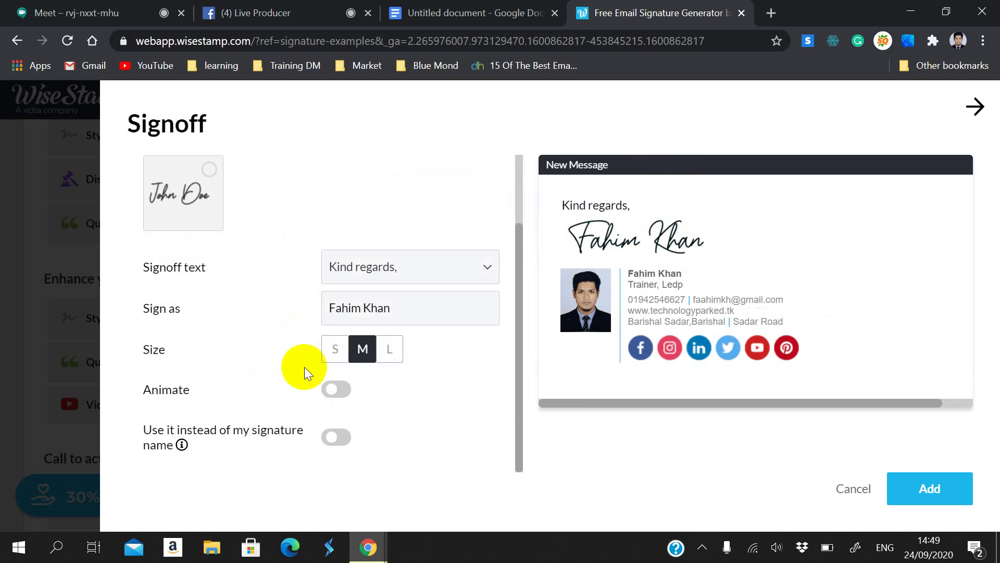
scroll(304, 367, "up", 2)
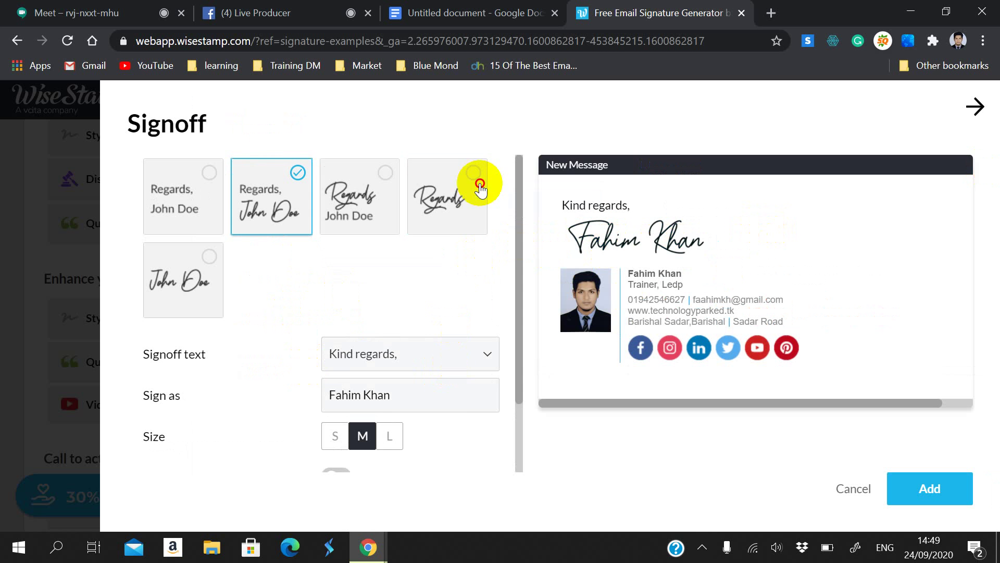
left_click(399, 205)
left_click(429, 196)
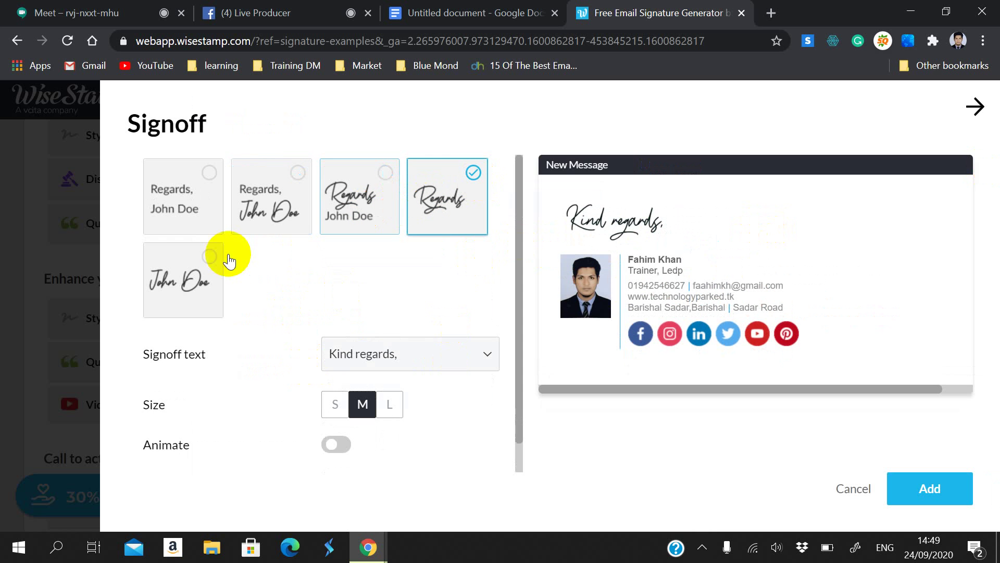
left_click(153, 285)
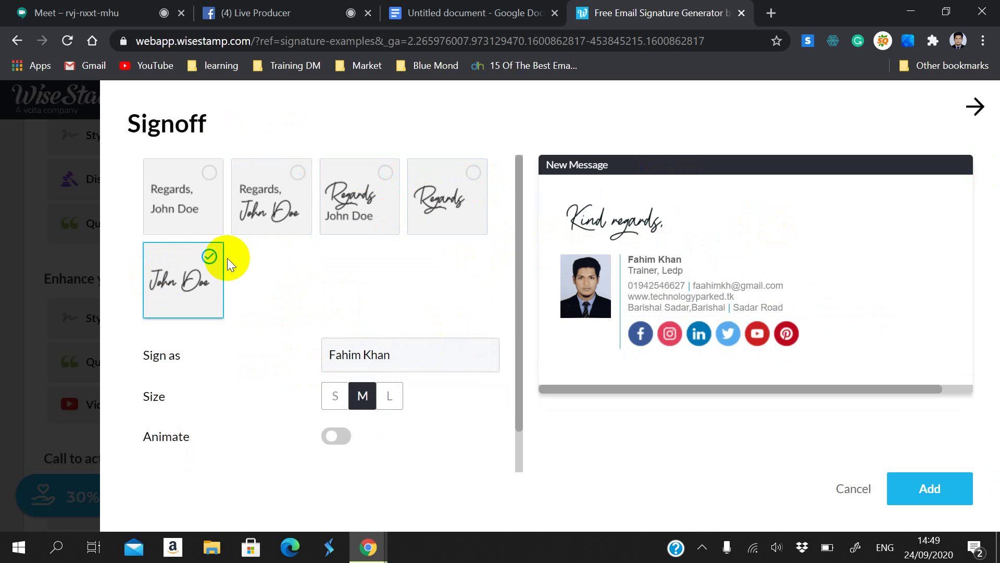
left_click(843, 493)
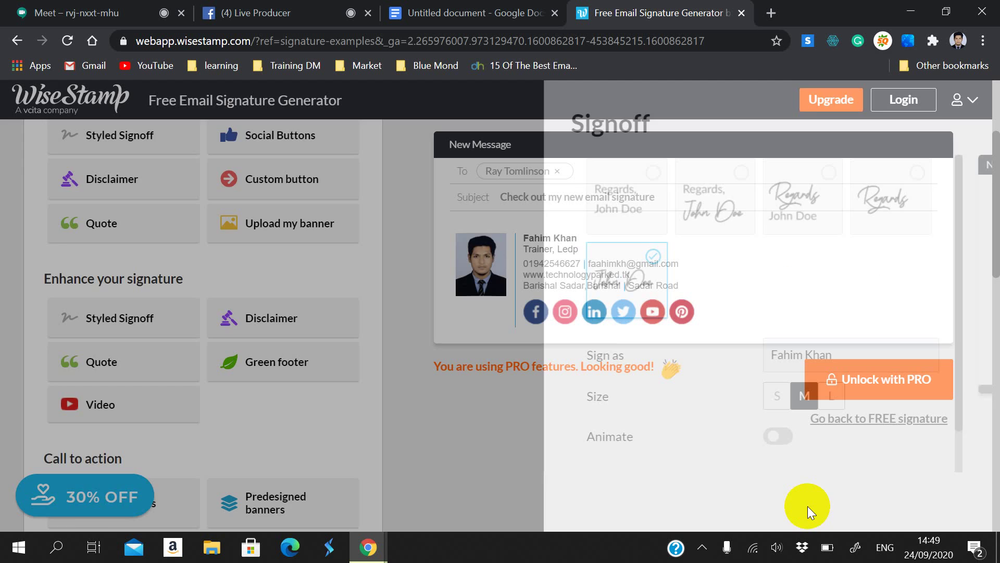
scroll(140, 326, "down", 2)
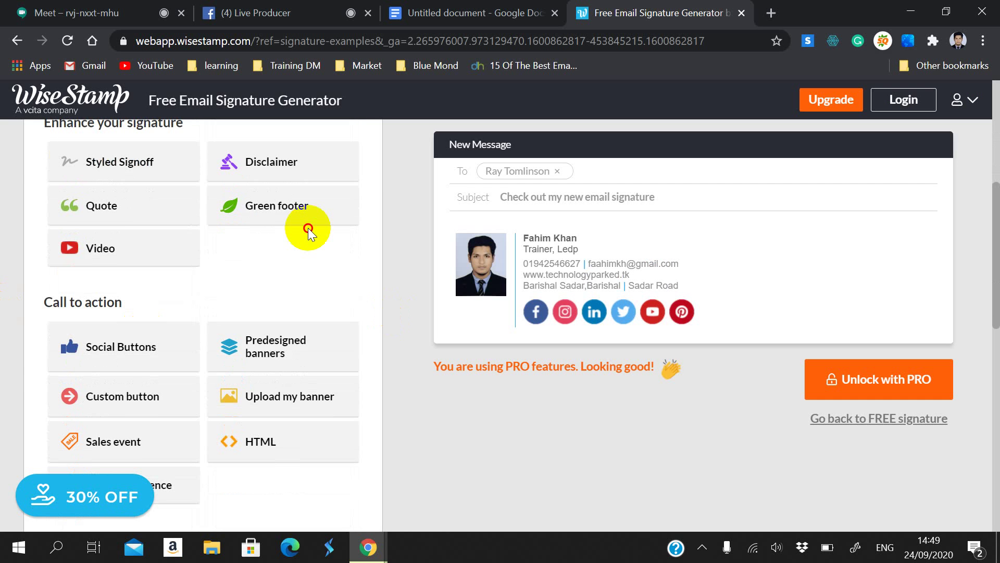
left_click(298, 206)
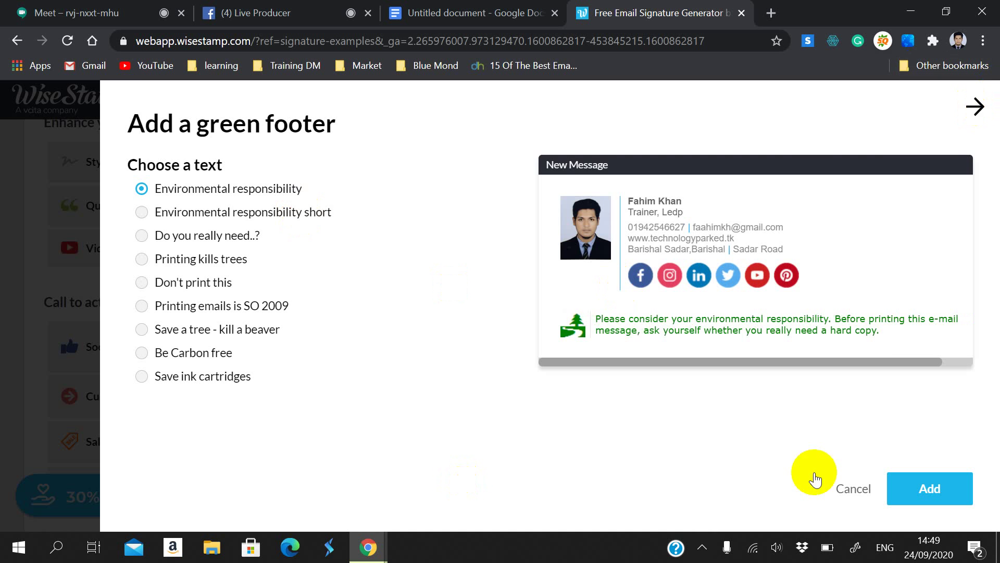
scroll(45, 278, "down", 3)
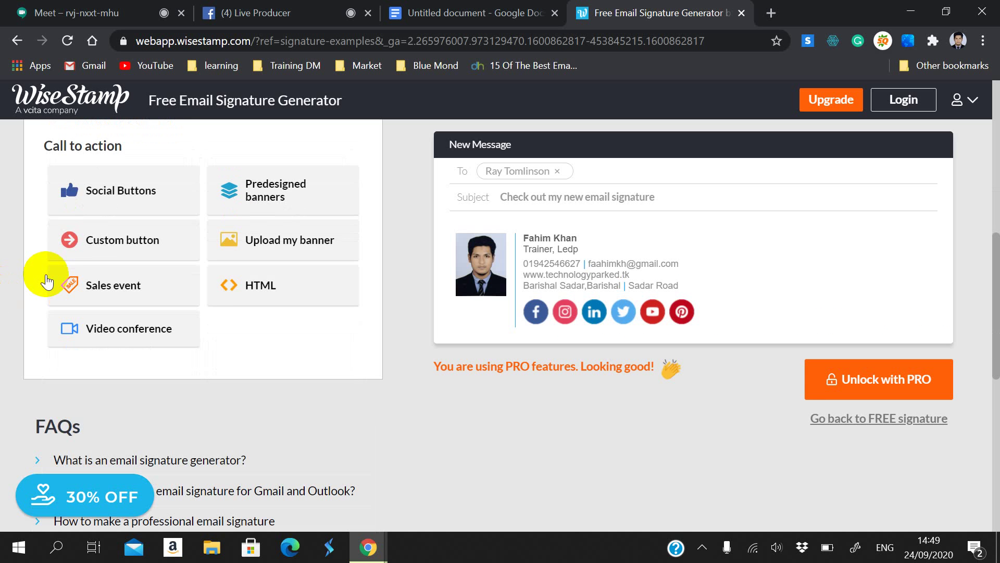
scroll(208, 286, "down", 2)
left_click(231, 231)
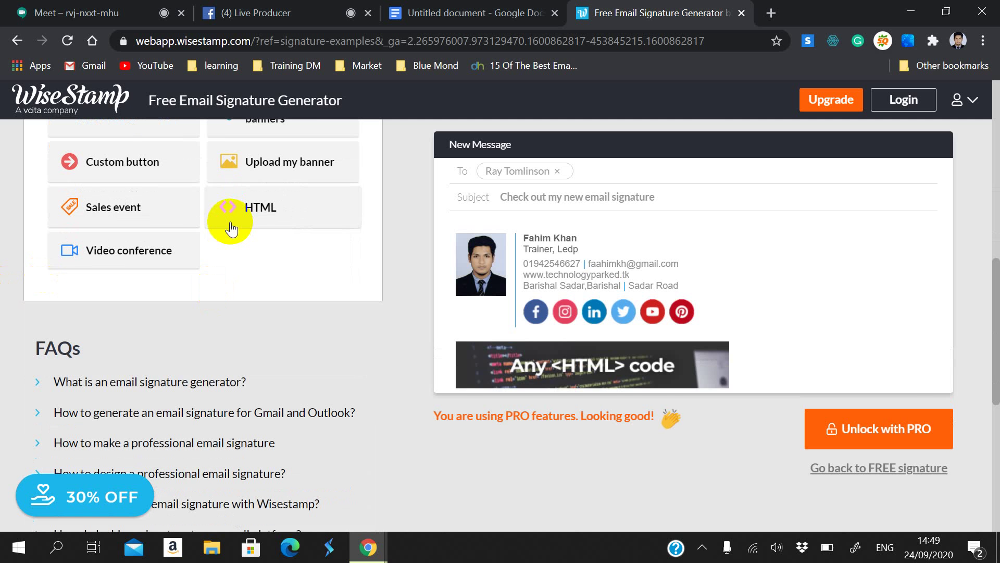
scroll(216, 235, "up", 3)
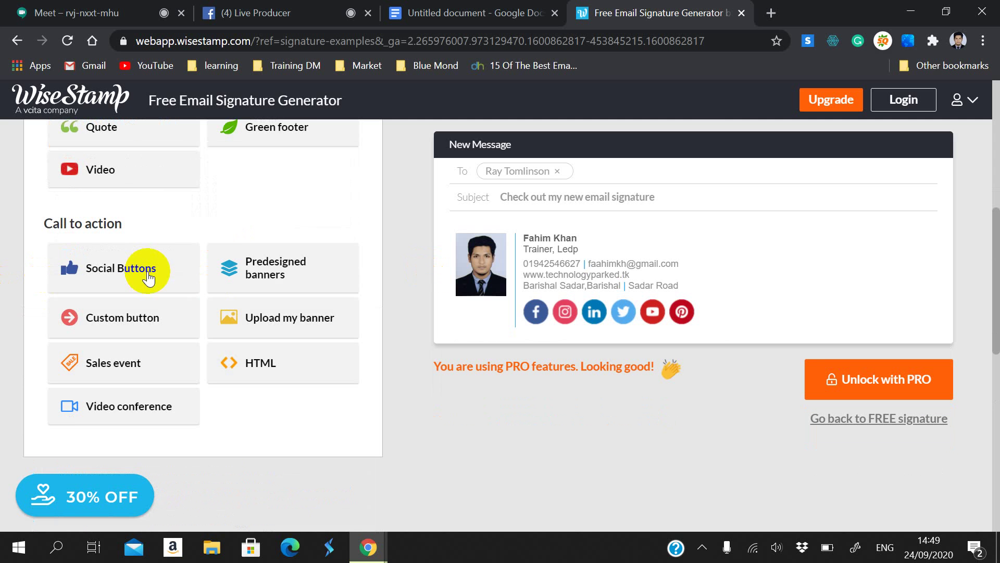
scroll(159, 242, "up", 2)
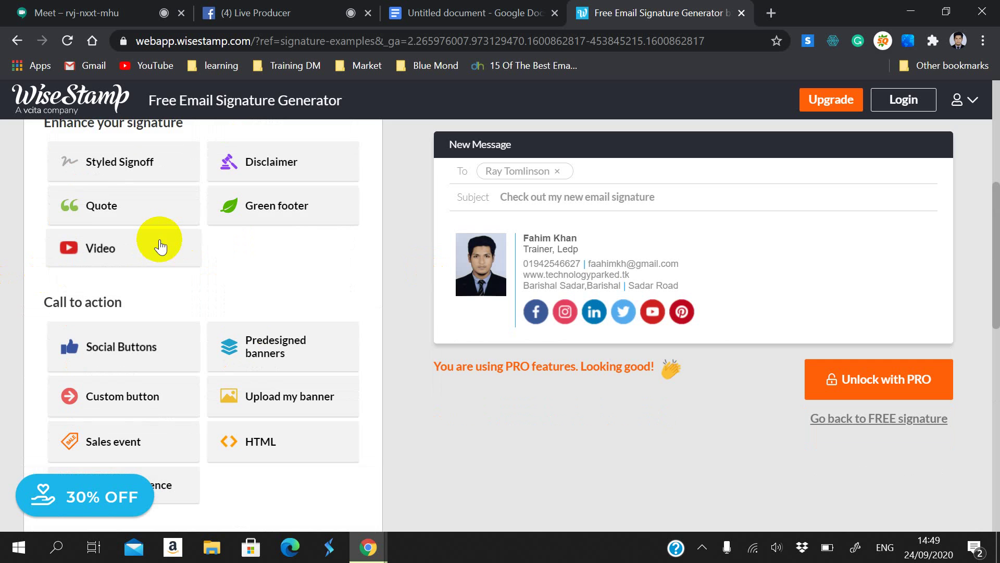
left_click(174, 342)
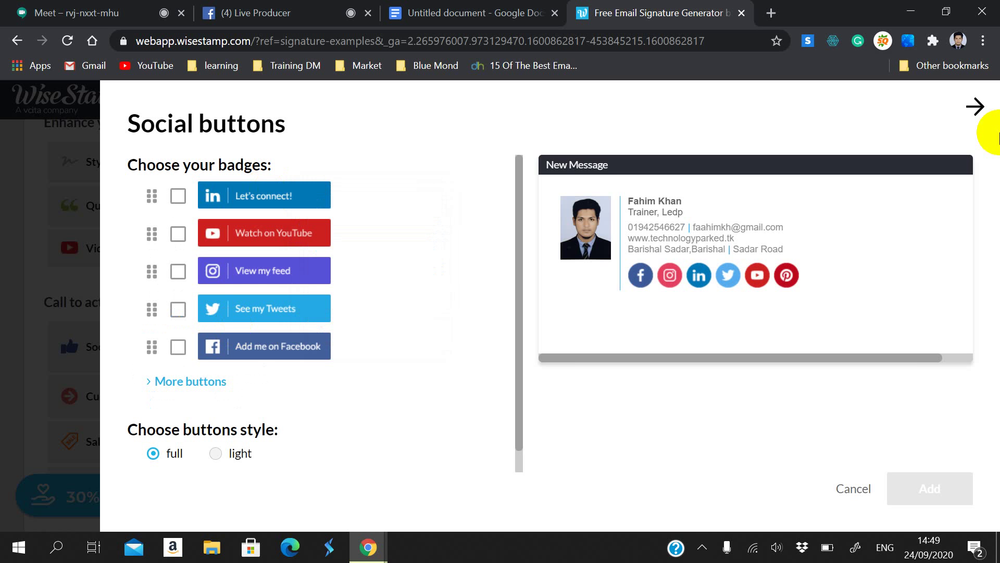
left_click(852, 488)
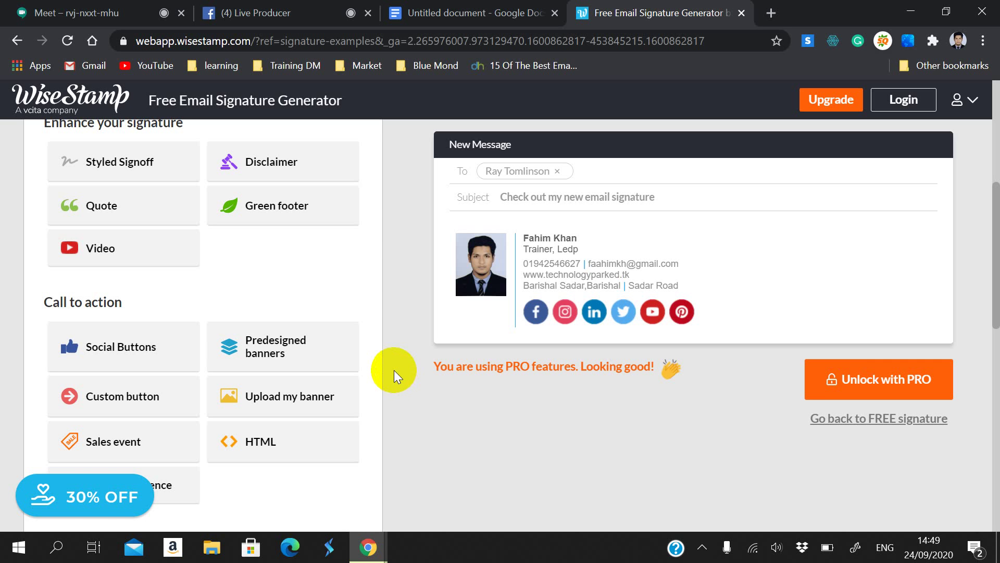
Step: In Design settings, push the signature text size to the largest setting
scroll(394, 370, "up", 6)
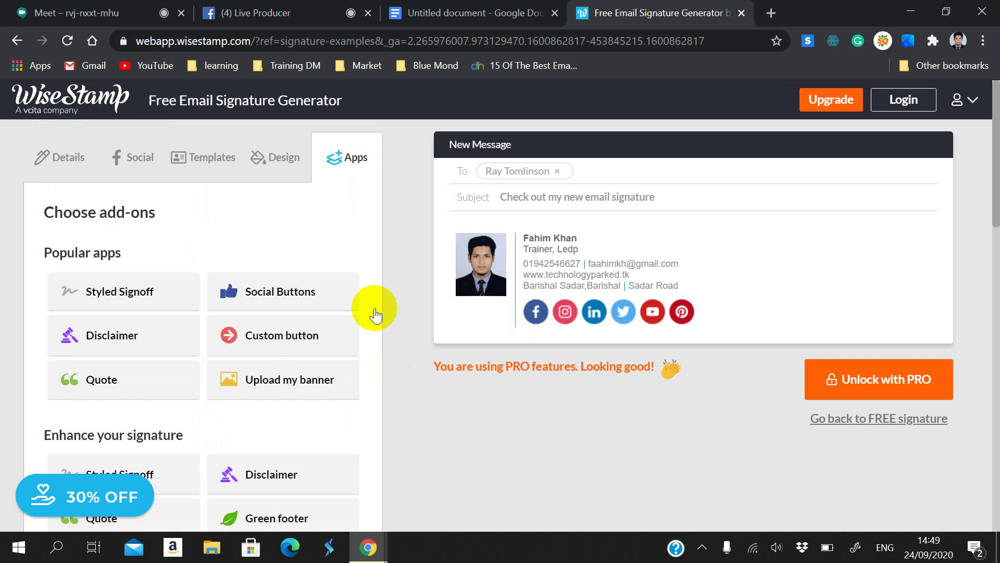
left_click(264, 168)
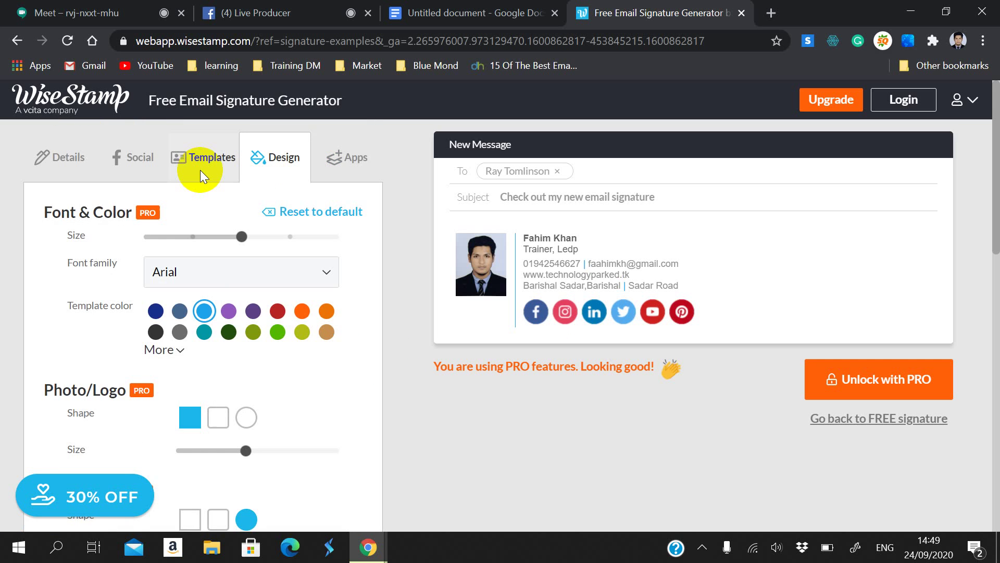
left_click_drag(242, 236, 317, 244)
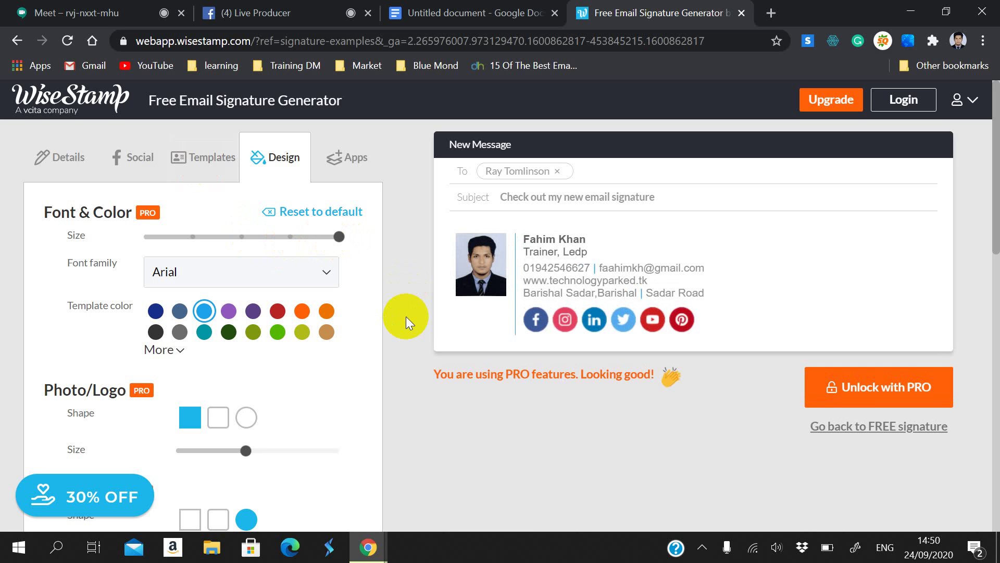
scroll(330, 430, "down", 4)
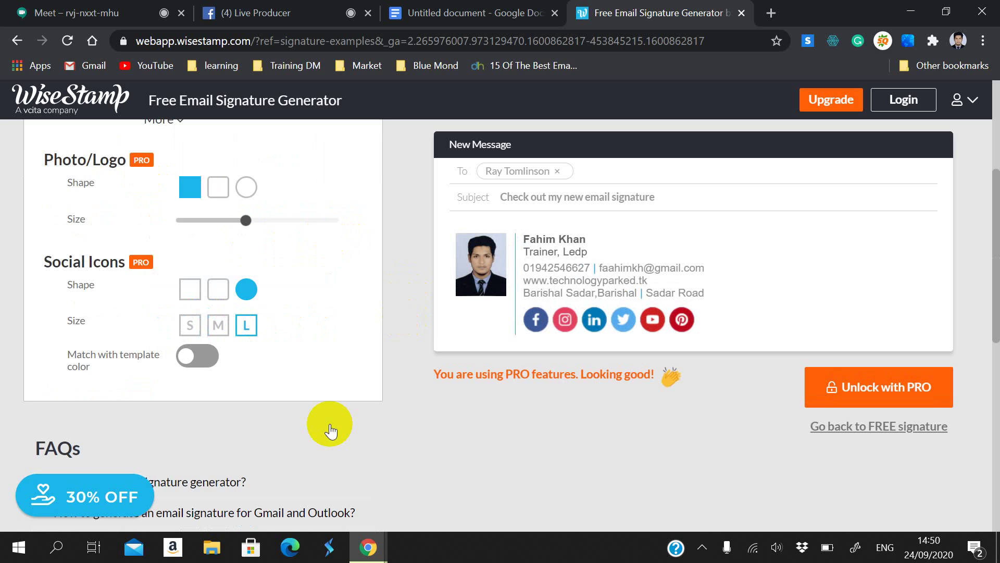
scroll(330, 431, "down", 10)
scroll(293, 397, "up", 14)
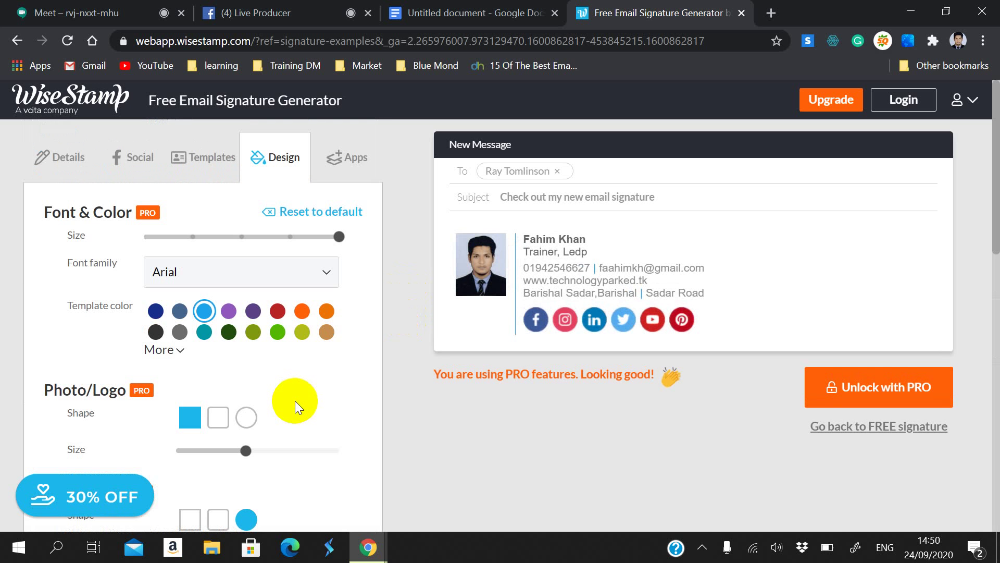
Step: Look over the add-ons and templates, then review the six social profile usernames
left_click(338, 174)
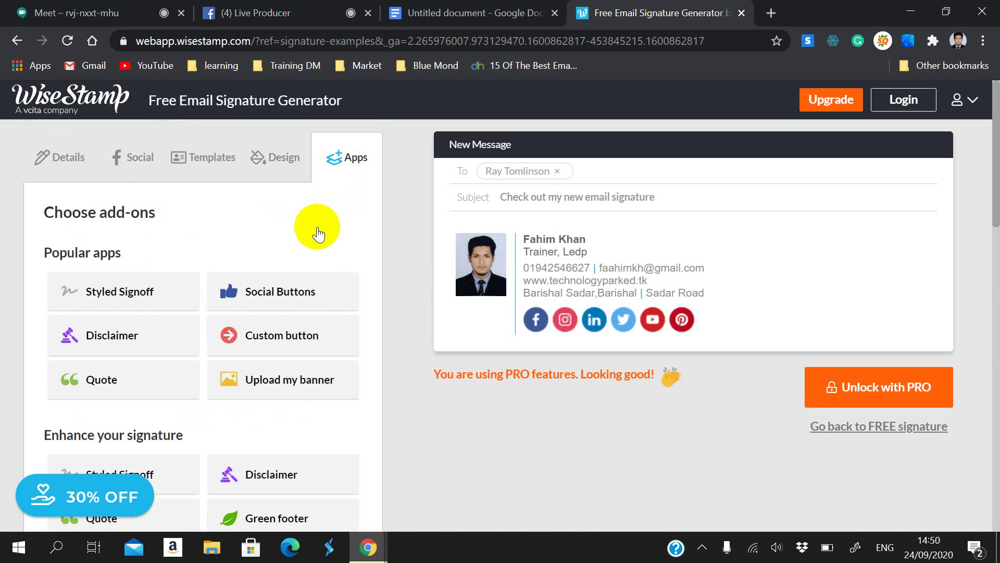
left_click(182, 166)
scroll(190, 301, "down", 10)
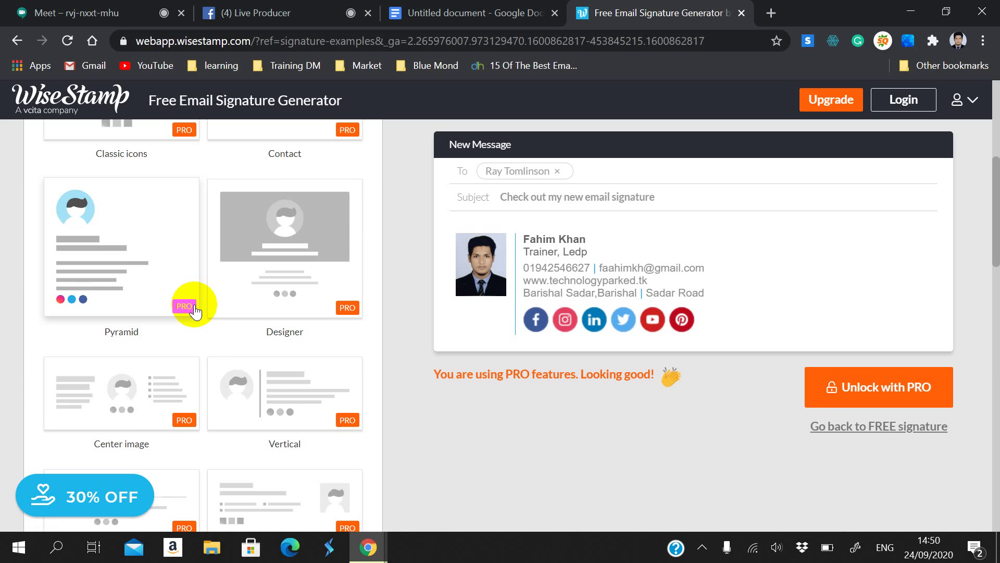
scroll(224, 332, "up", 10)
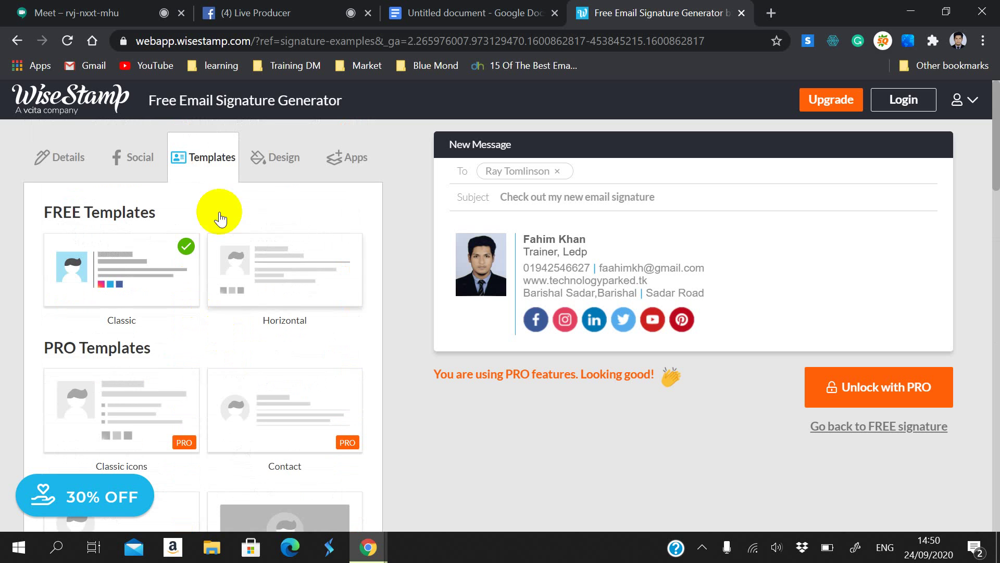
left_click(143, 184)
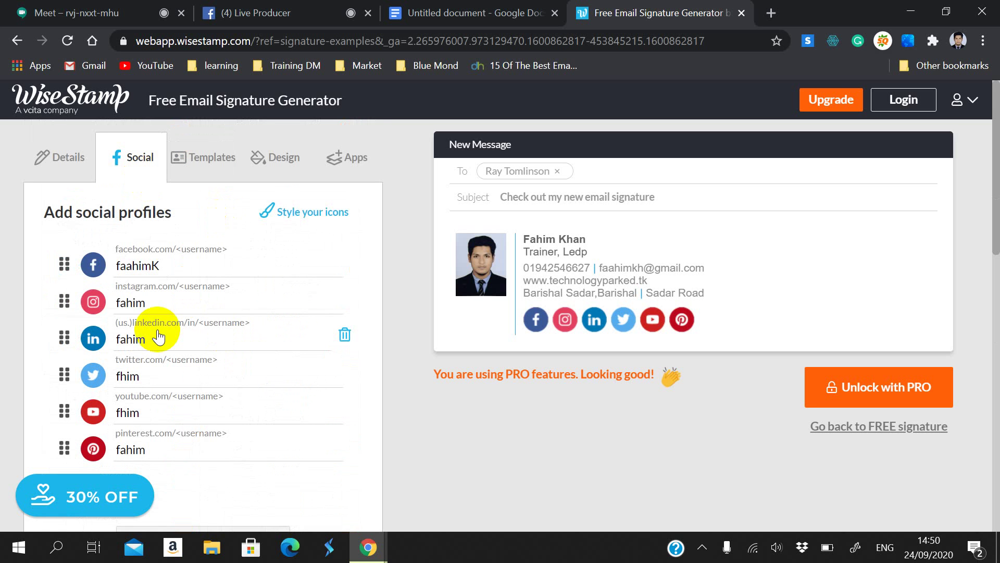
scroll(217, 311, "down", 5)
scroll(217, 311, "up", 5)
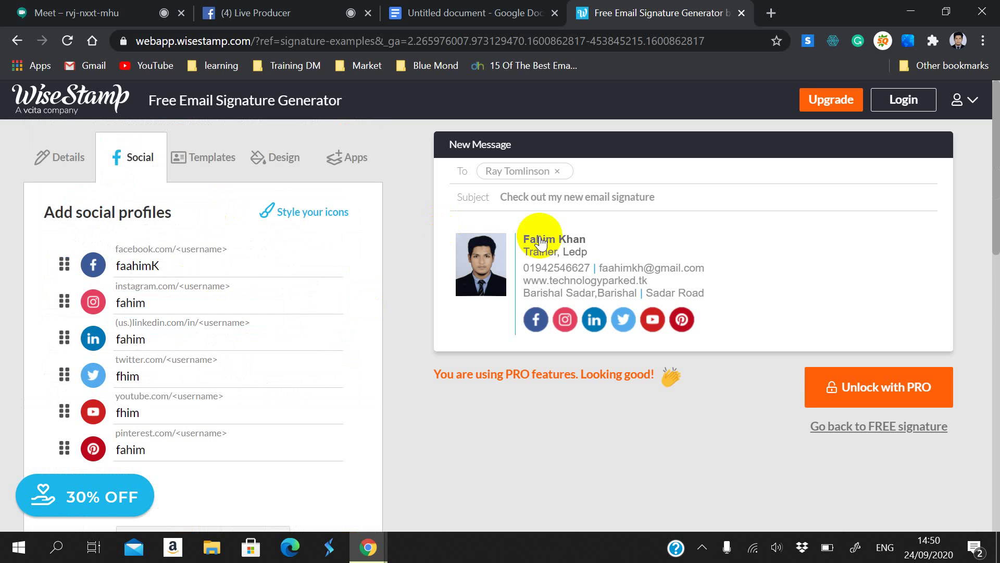
Step: Select the whole signature preview in WiseStamp's Details section
left_click(454, 13)
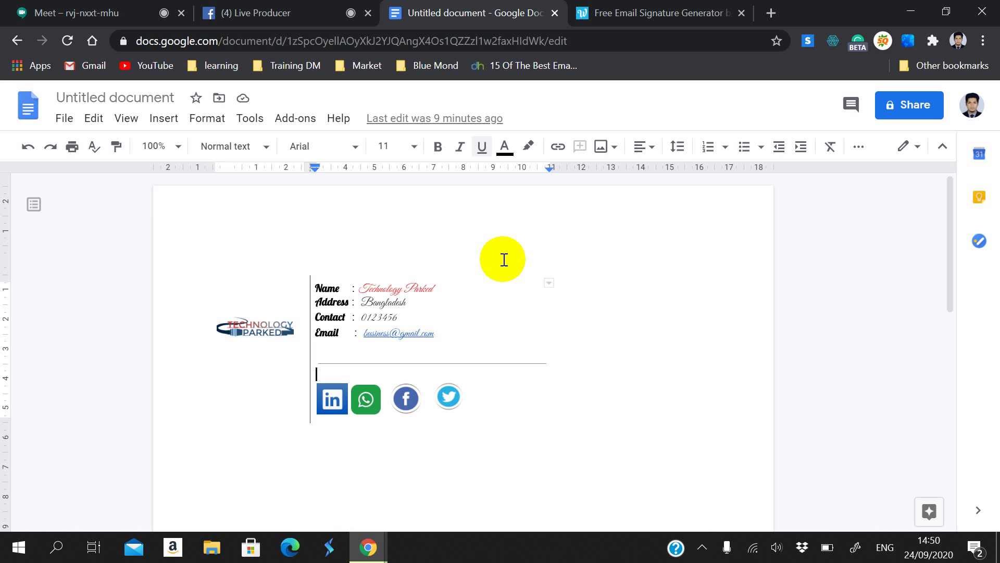
key("ctrl+Tab")
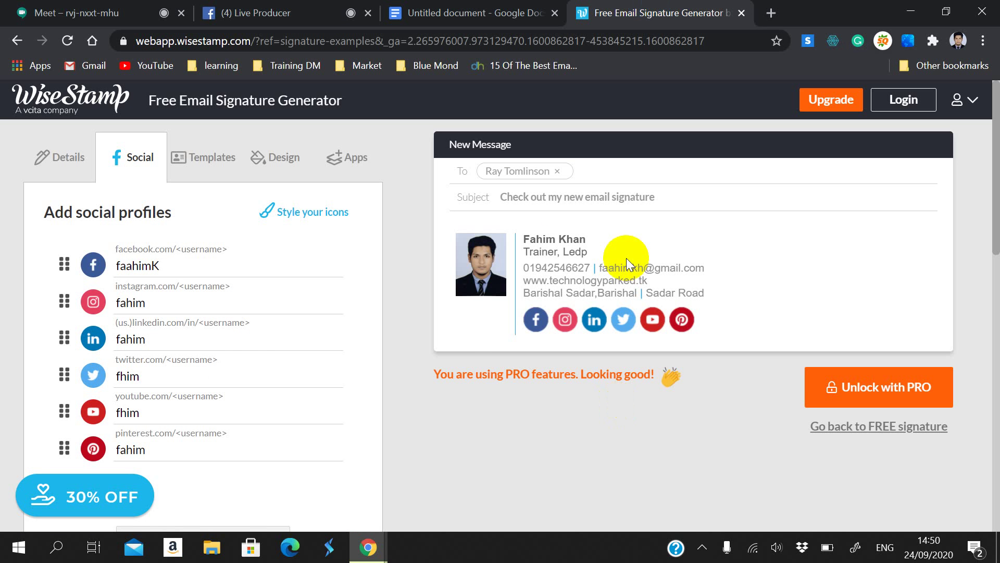
left_click(50, 158)
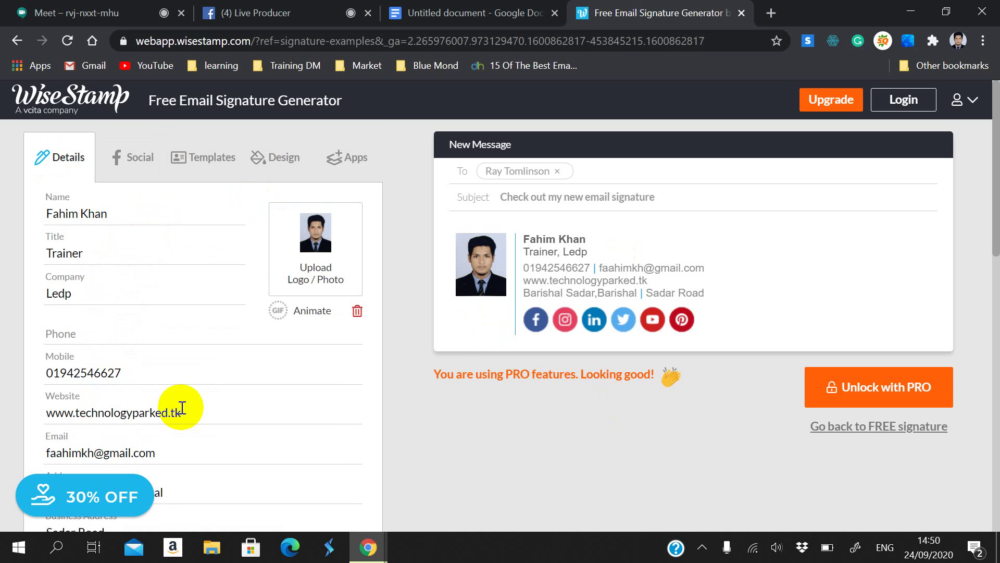
scroll(181, 408, "down", 5)
scroll(176, 393, "up", 5)
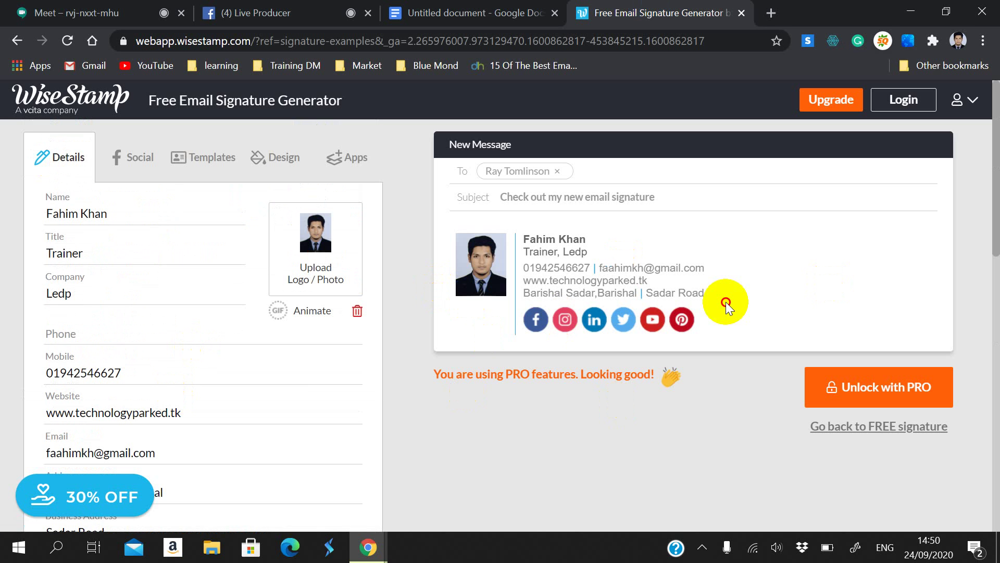
mouse_move(727, 302)
left_mouse_down()
mouse_move(710, 318)
mouse_move(466, 229)
left_mouse_up()
key("ctrl+c")
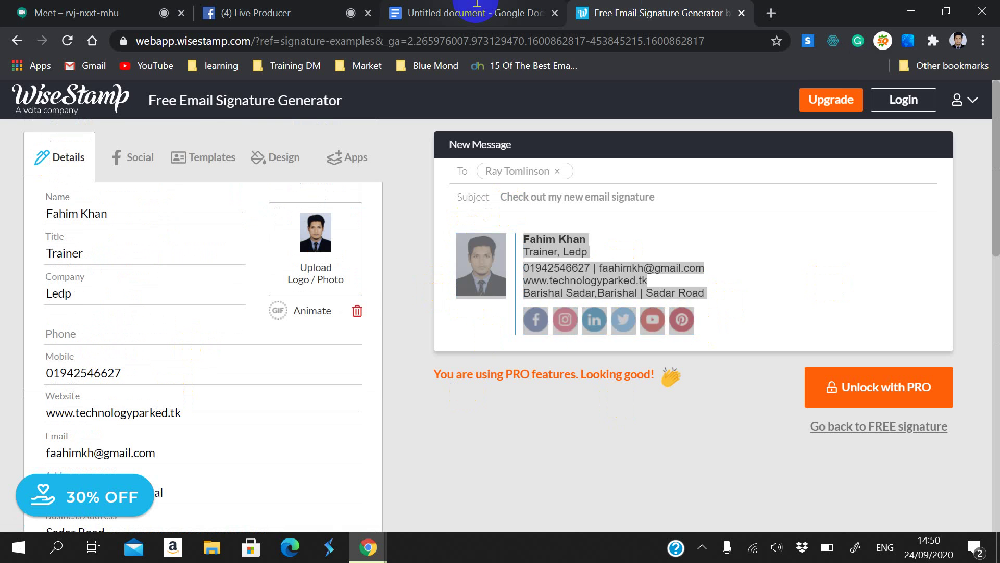
Step: Copy the signature and add blank lines in Docs below the earlier signature
key("ctrl+shift+Tab")
scroll(453, 246, "down", 5)
left_click(342, 320)
key("ctrl+v")
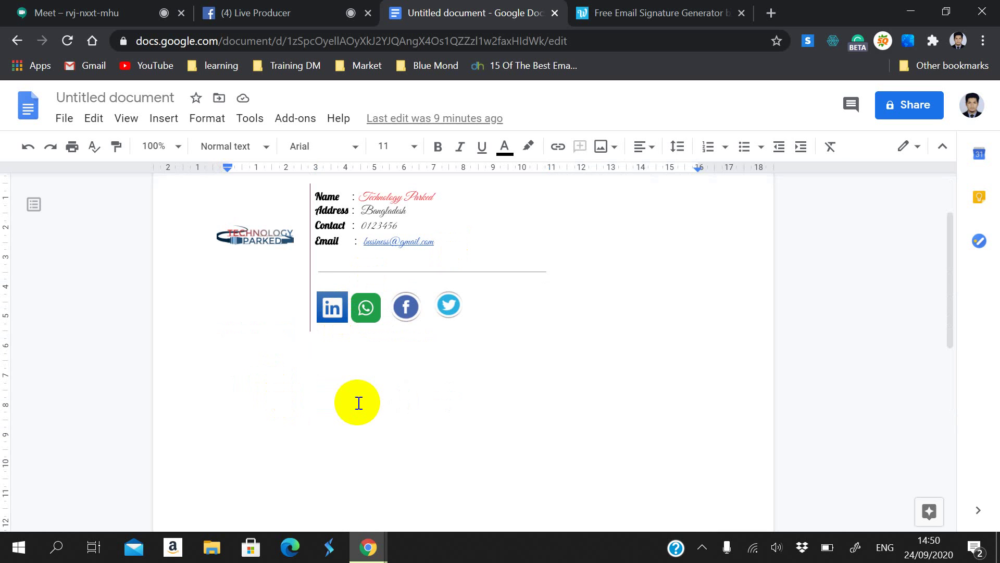
Step: Paste the photo signature below the earlier one and check its website link and photo
key("ctrl+v")
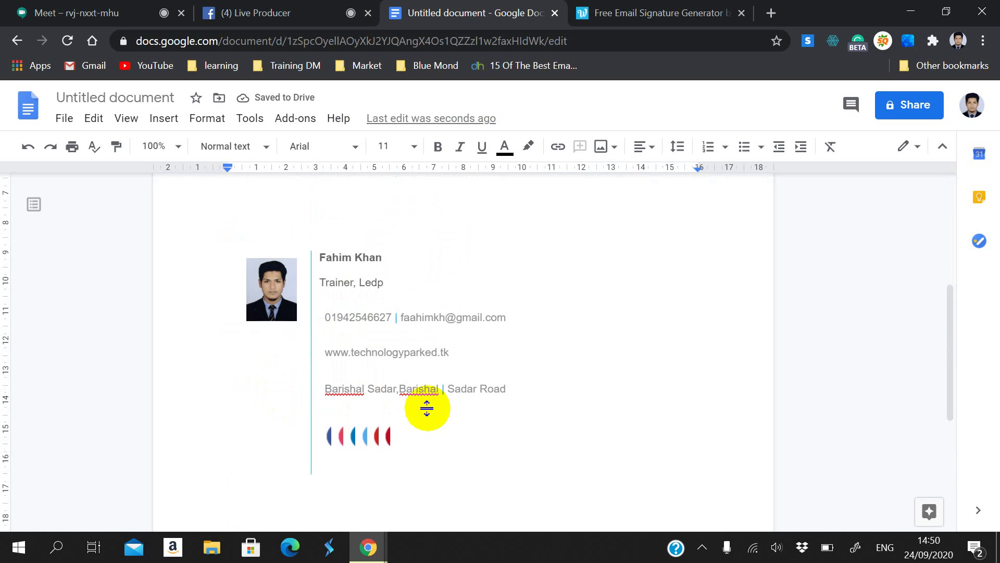
left_click(359, 373)
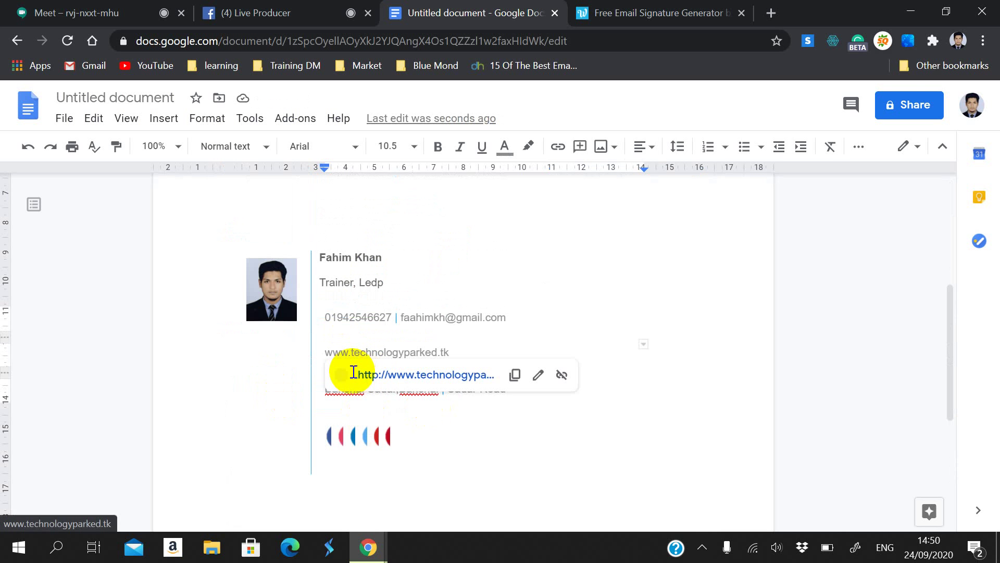
left_click(265, 390)
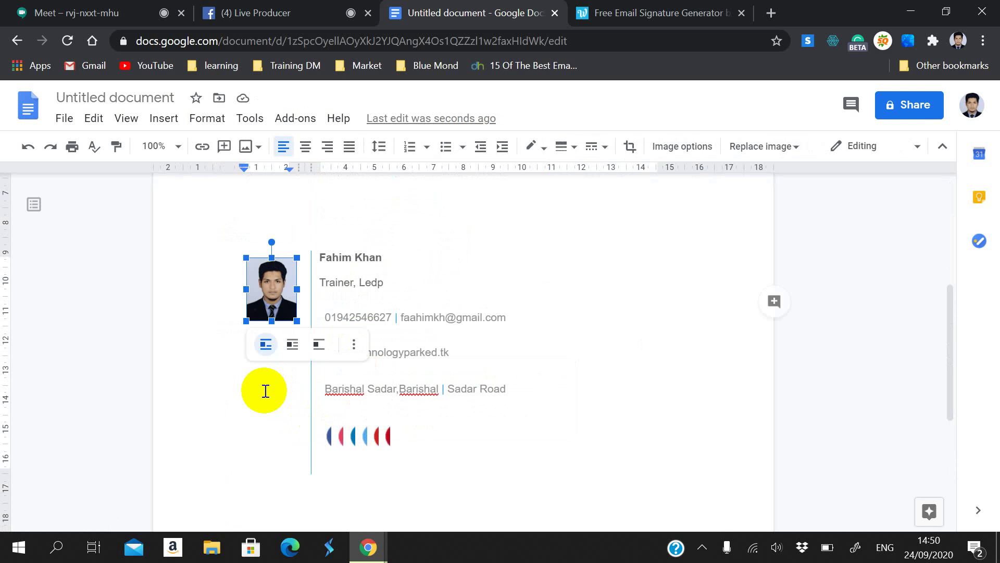
left_click(386, 472)
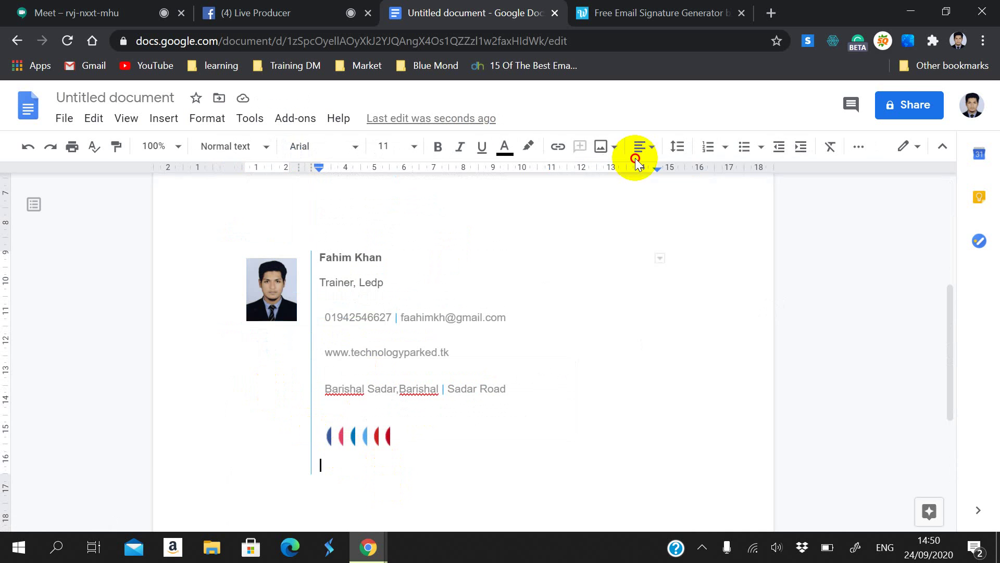
Step: Copy the WiseStamp site address and post it in the Google Meet chat
left_click(640, 13)
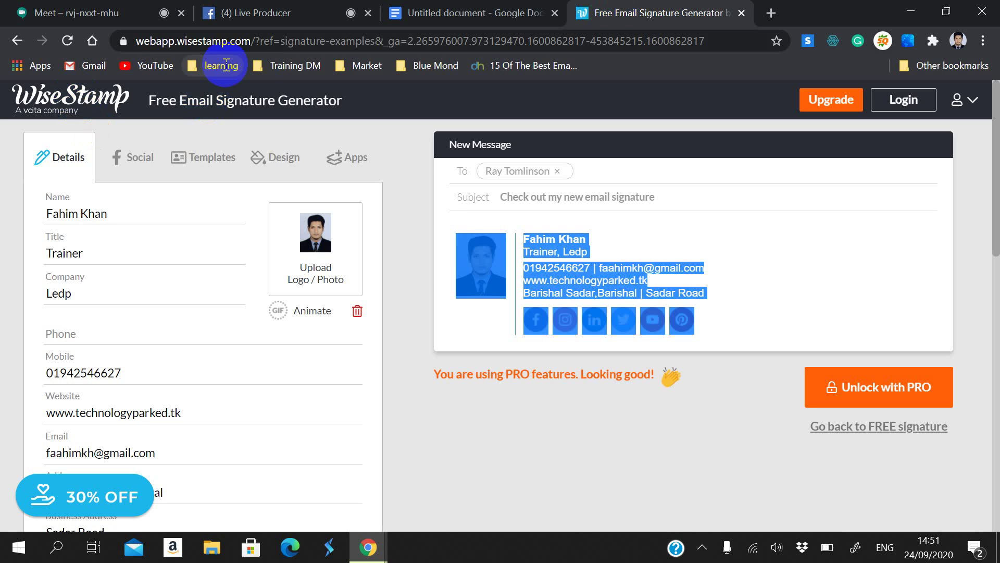
mouse_move(252, 41)
left_mouse_down()
mouse_move(186, 41)
mouse_move(110, 15)
left_mouse_up()
key("ctrl+c")
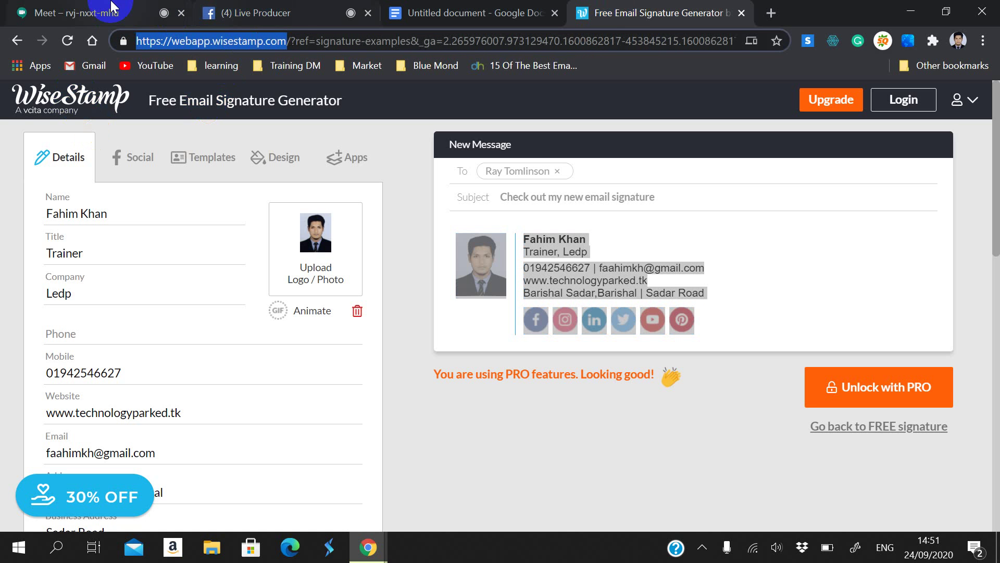
left_click(83, 13)
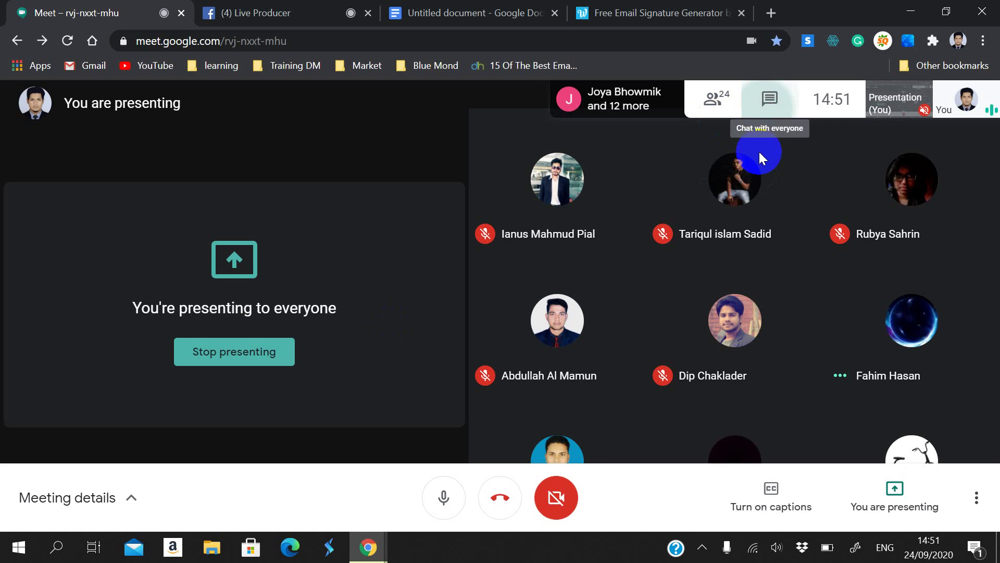
key("ctrl+v")
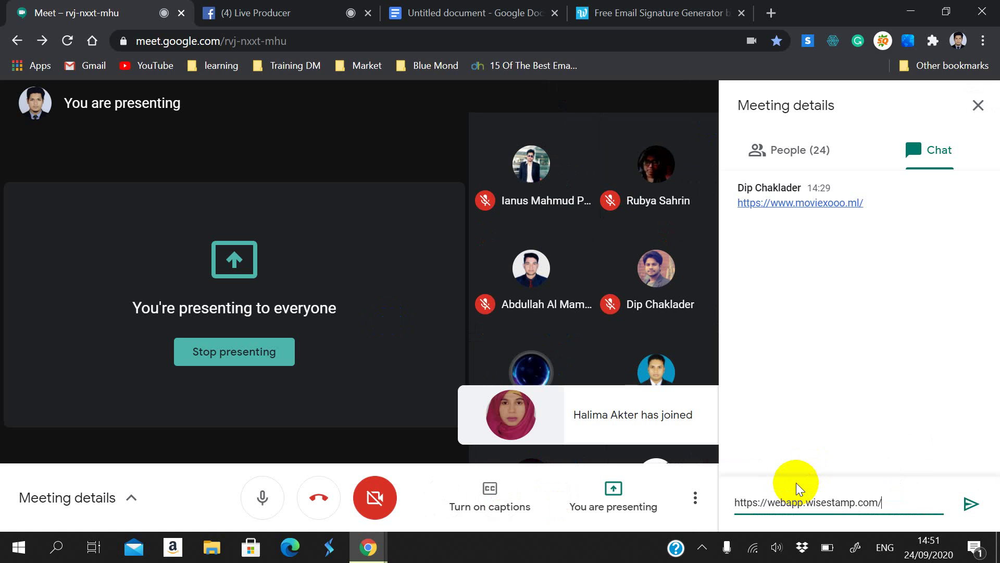
key("Return")
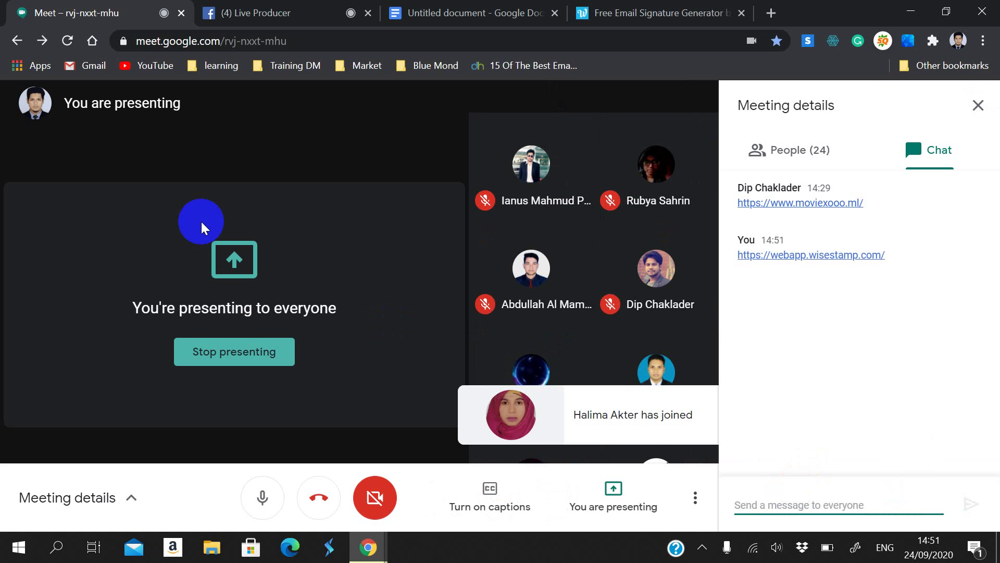
left_click(491, 12)
Step: Look through WiseStamp's Templates, Social and Details tabs
left_click(699, 12)
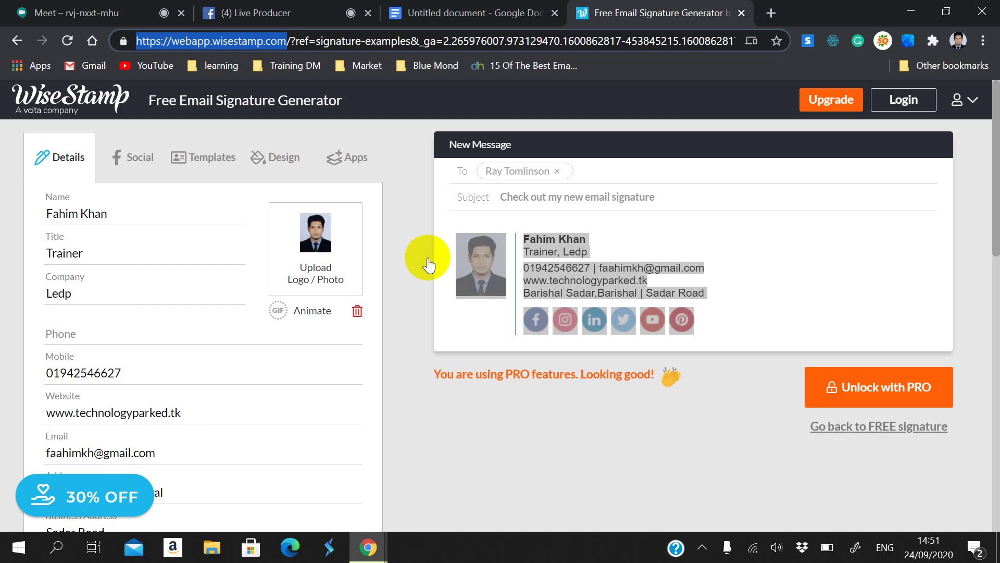
left_click(197, 159)
left_click(116, 161)
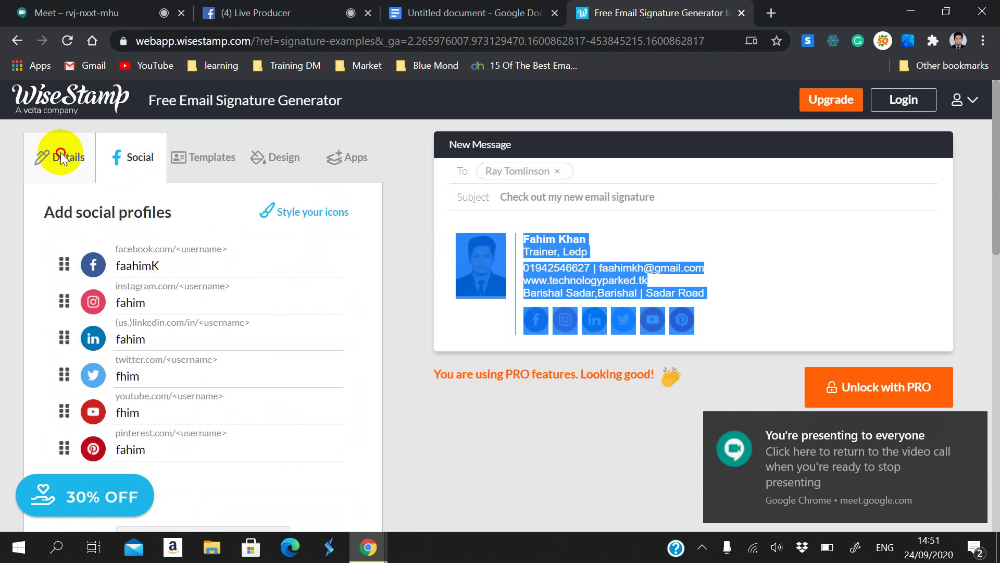
left_click(61, 152)
scroll(219, 177, "down", 2)
scroll(267, 175, "up", 2)
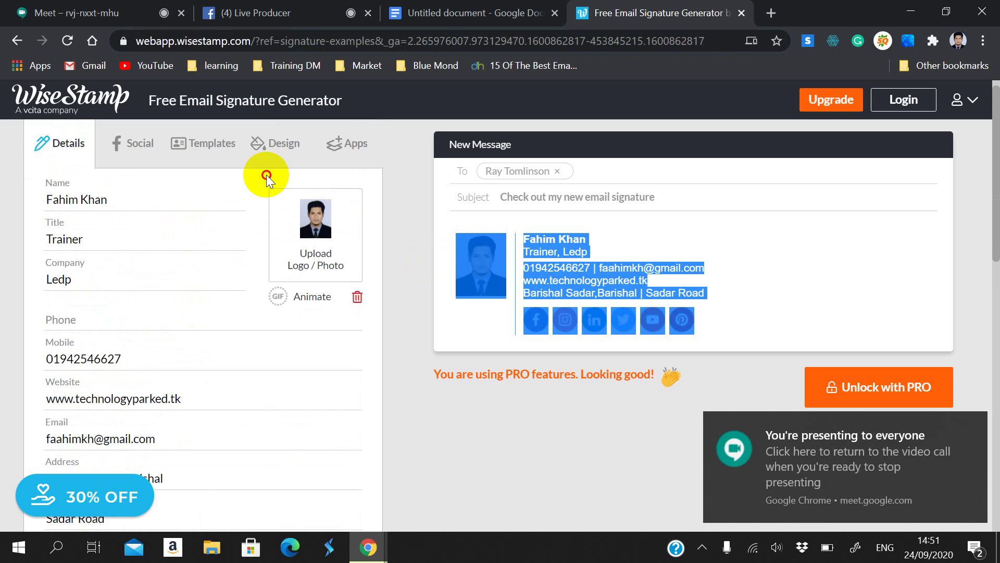
Step: Scroll through the pasted photo signature in the Google Docs document
left_click(475, 12)
scroll(434, 192, "up", 1)
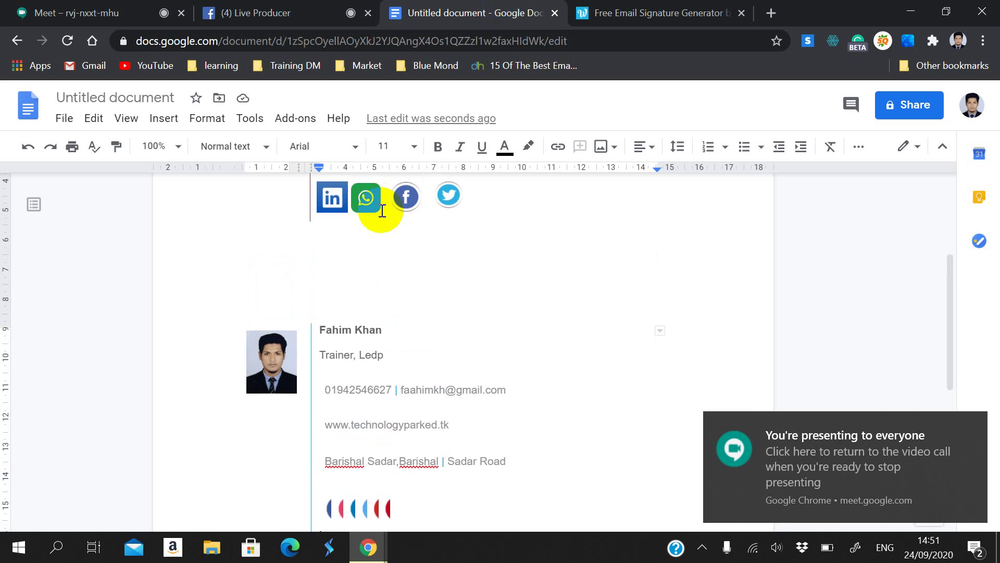
scroll(391, 330, "down", 1)
scroll(396, 382, "down", 1)
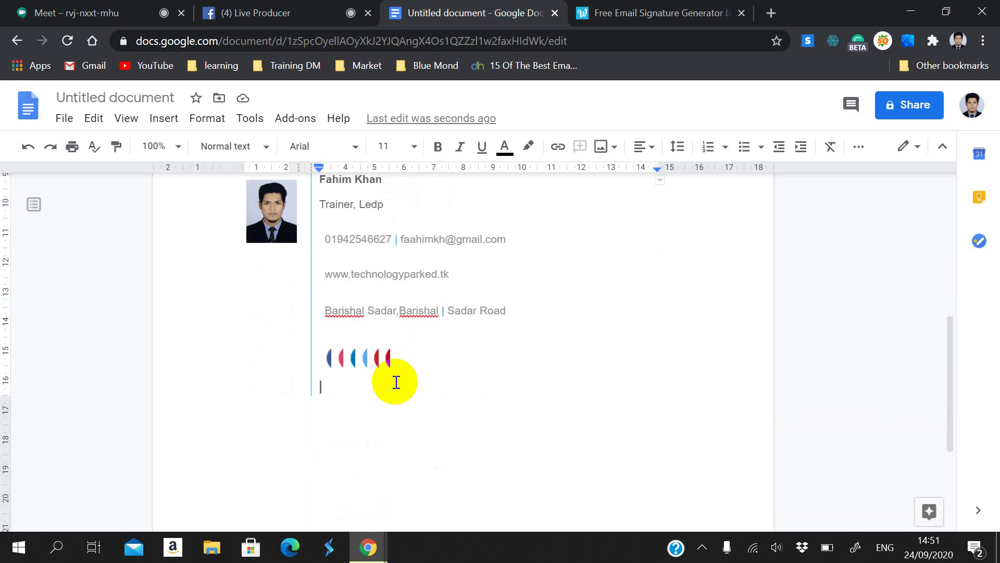
scroll(389, 388, "up", 1)
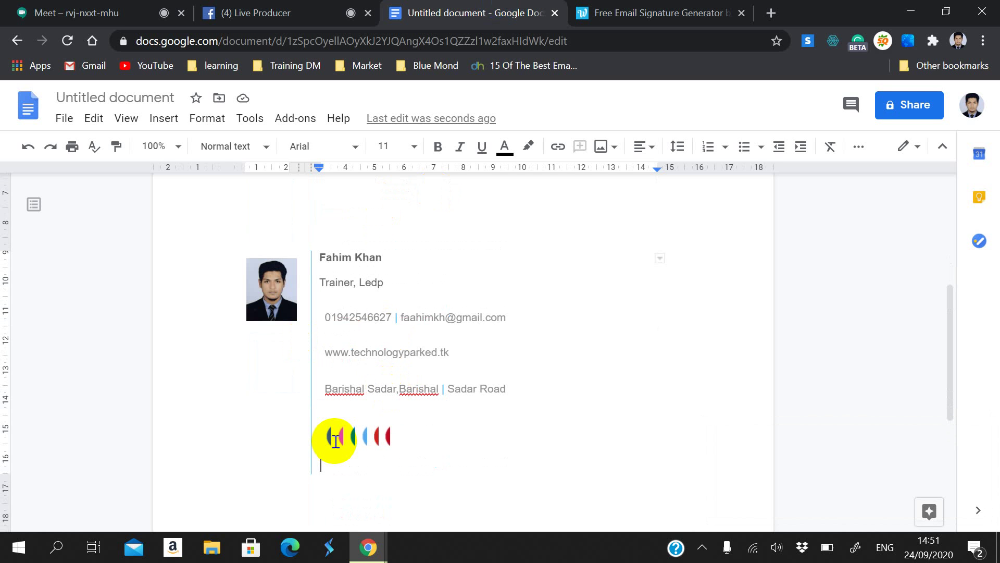
Step: Revert the signature to the free version and mark it as done
key("Up")
key("Up")
left_click(600, 11)
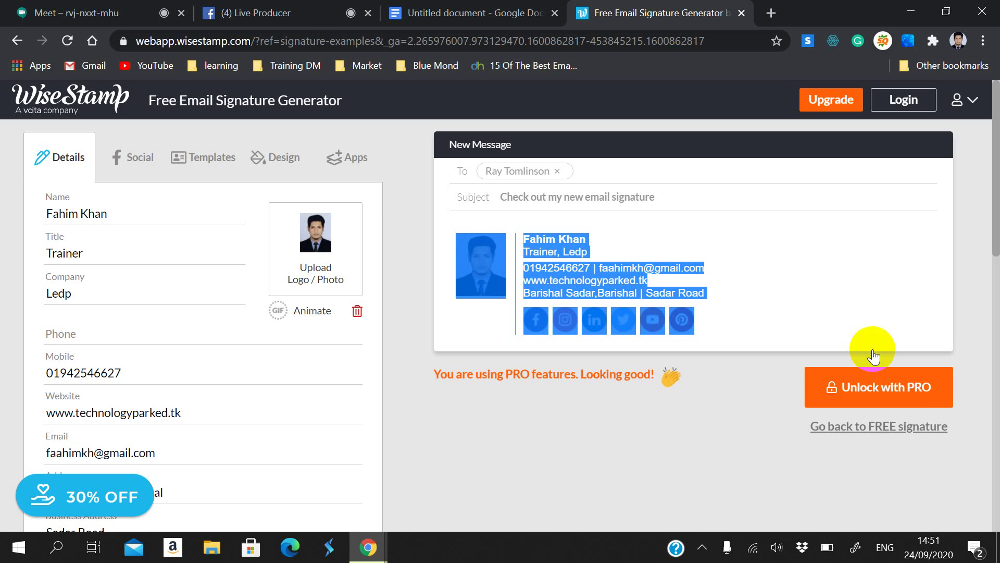
left_click(884, 429)
left_click(871, 432)
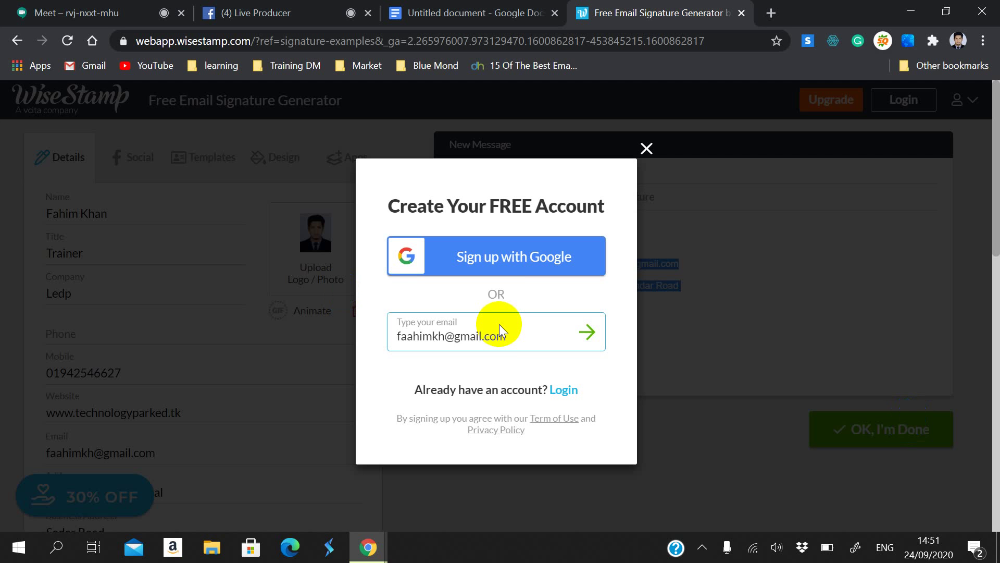
Step: Dismiss the WiseStamp account sign-up prompt
scroll(500, 325, "down", 2)
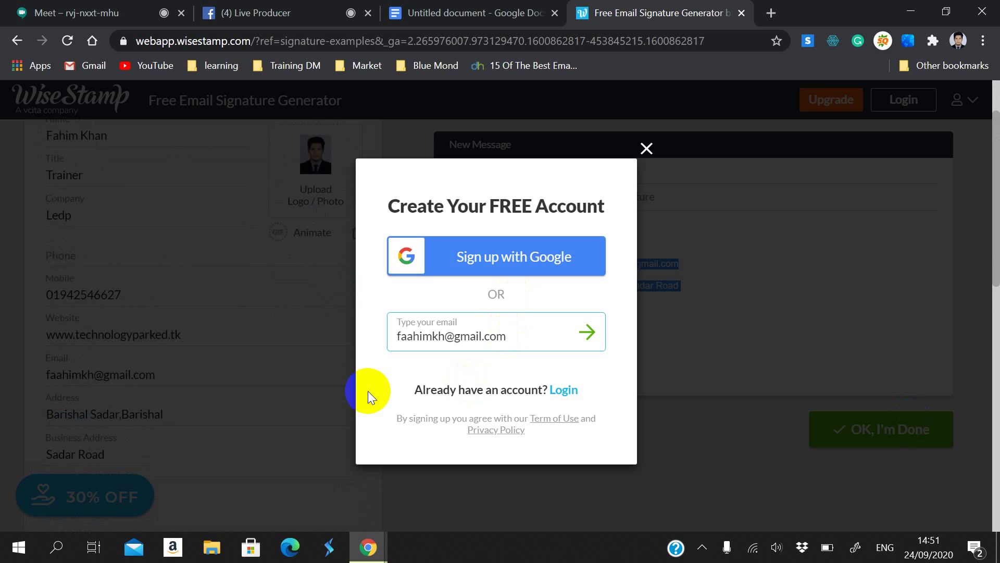
scroll(480, 342, "down", 5)
scroll(802, 85, "up", 9)
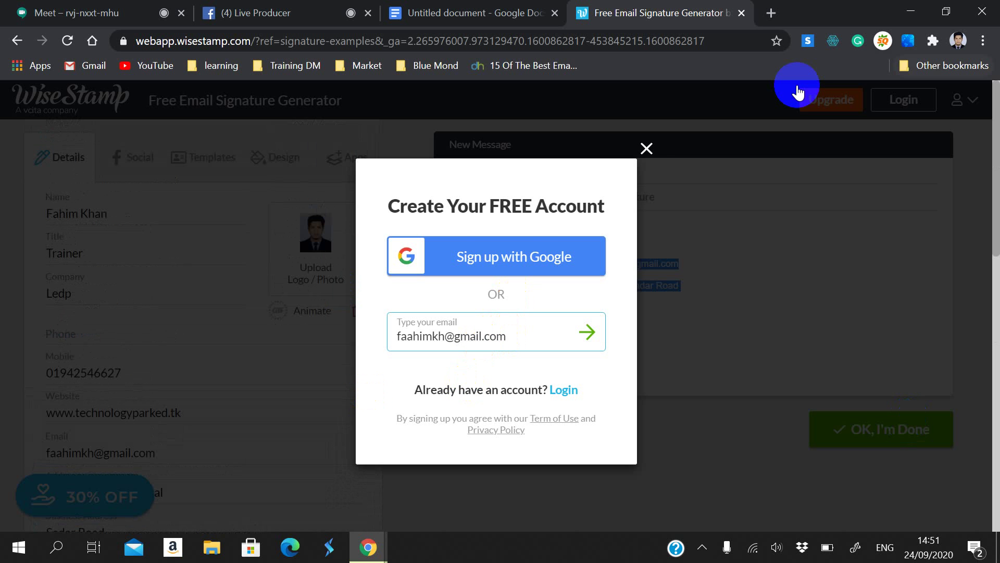
left_click(646, 149)
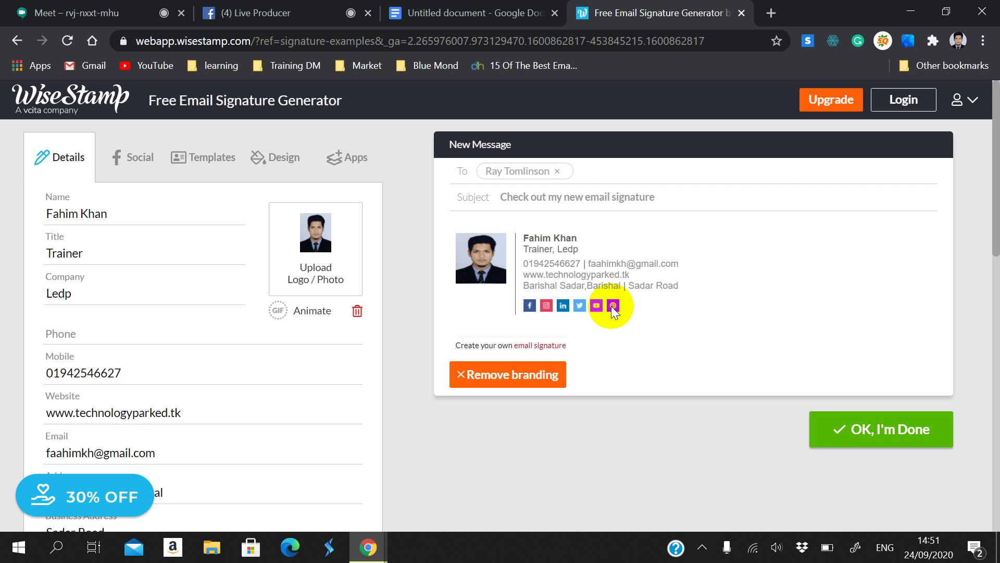
Step: Attempt to remove the branding line, then give the photo the warm-toned effect
left_click(473, 375)
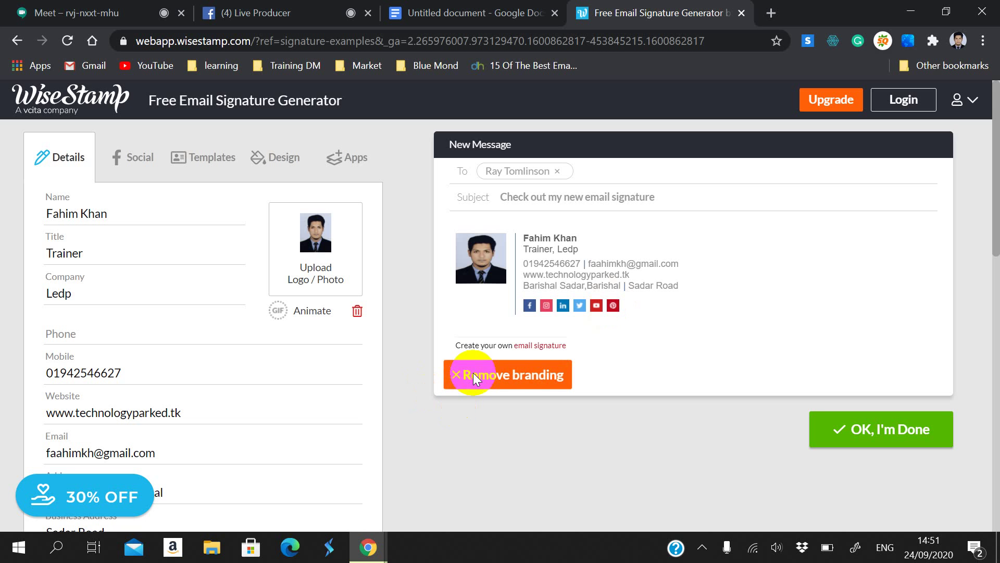
left_click(817, 448)
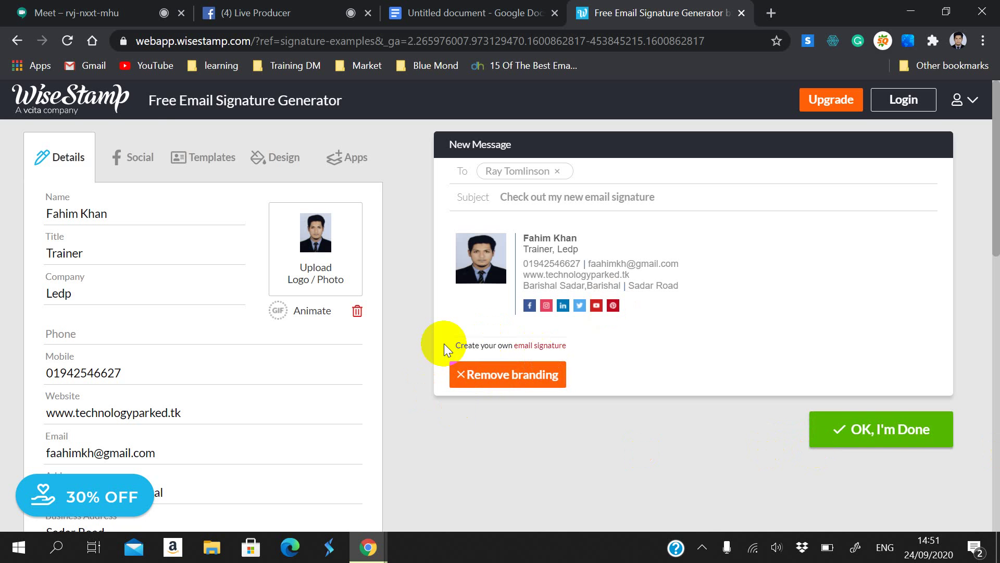
left_click(291, 312)
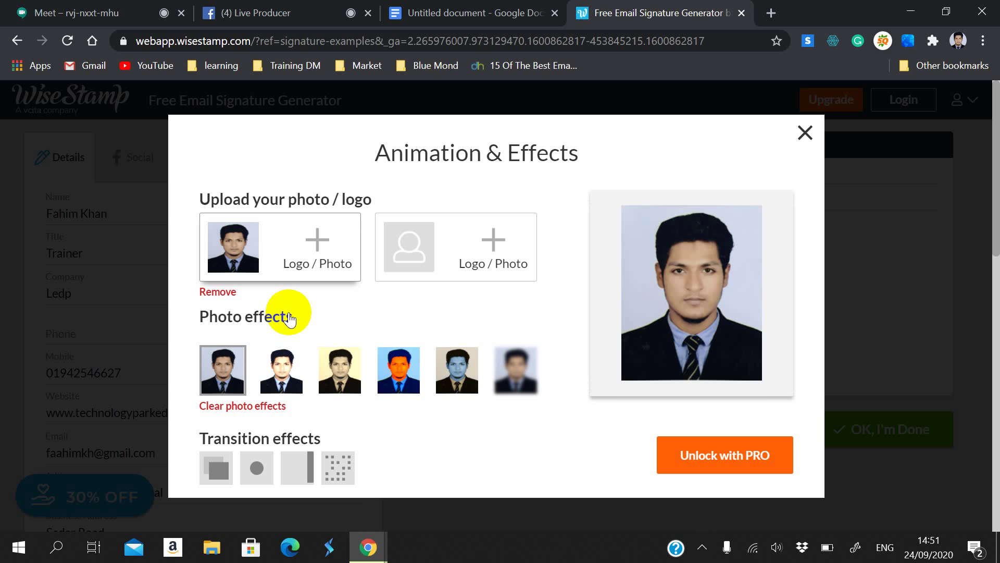
left_click(285, 353)
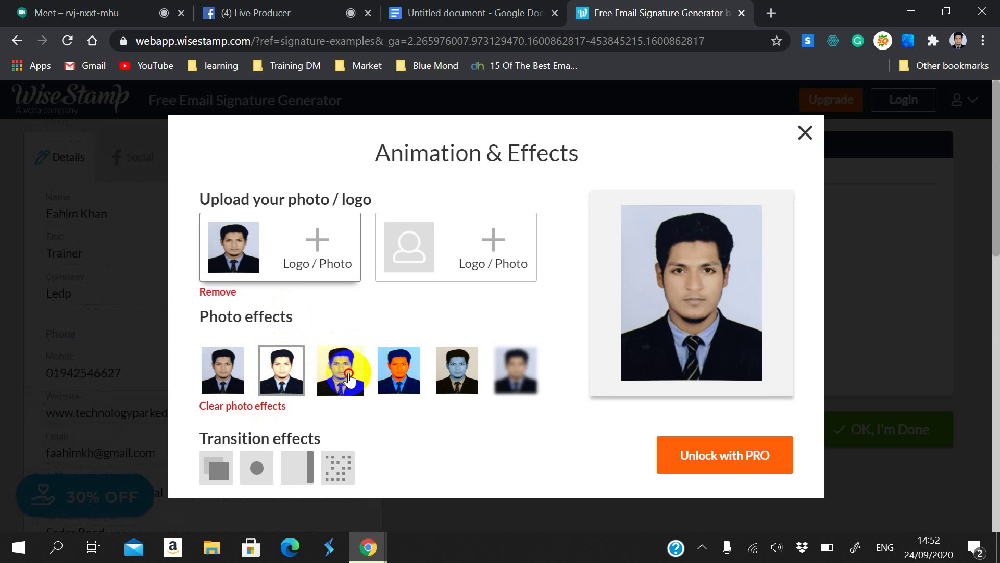
left_click(342, 381)
Step: Close the Animation & Effects settings and reopen them for the photo
scroll(394, 417, "down", 4)
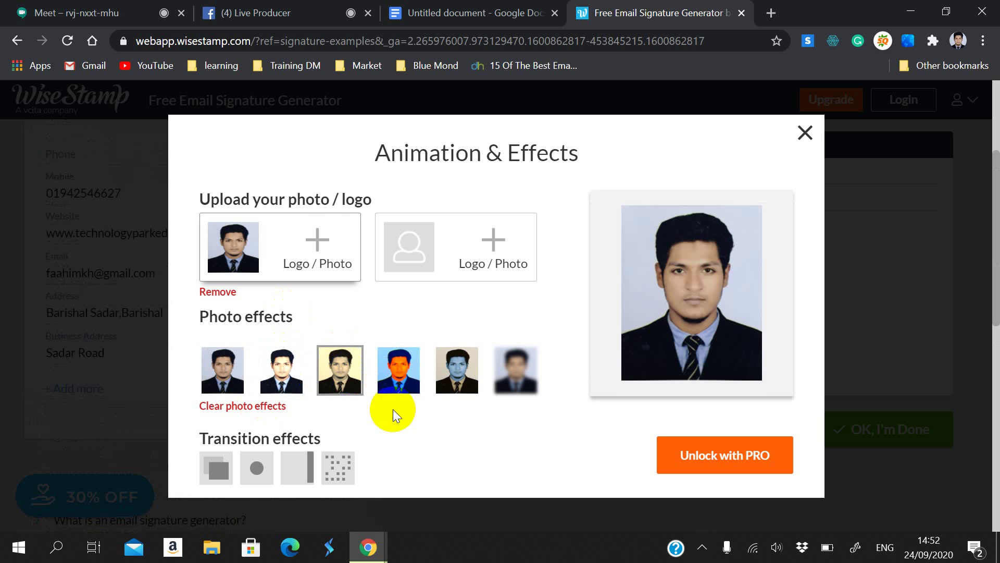
left_click(804, 133)
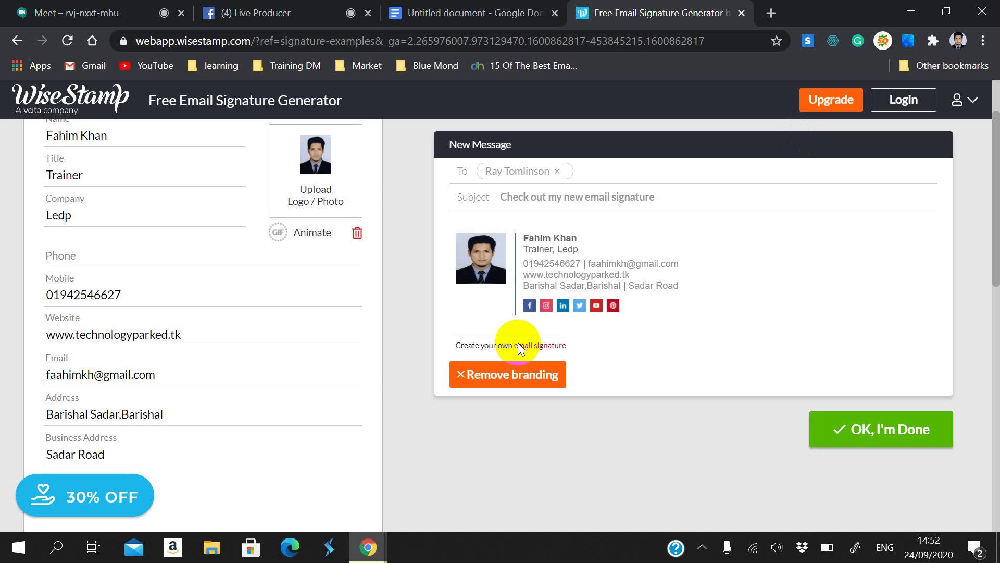
scroll(273, 305, "up", 2)
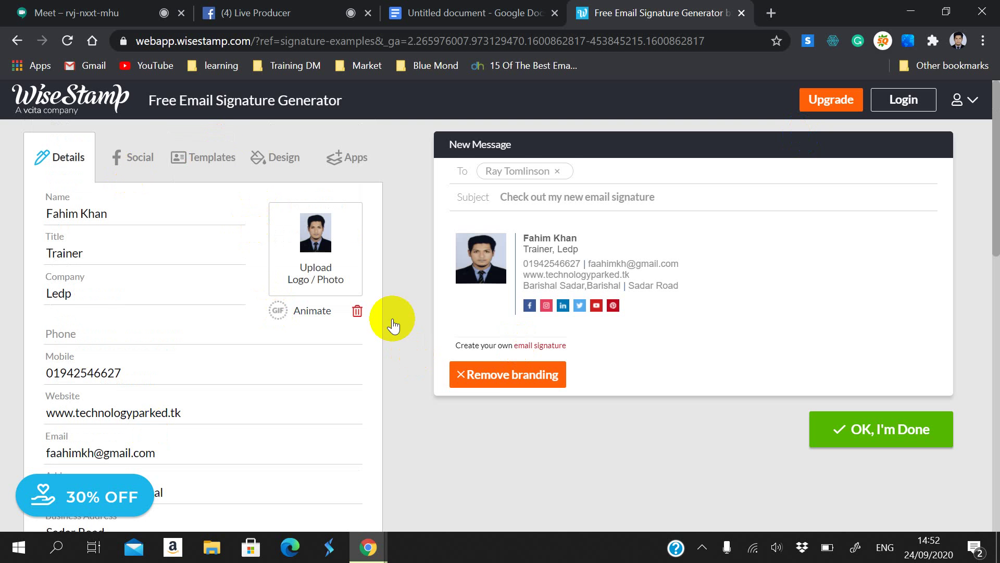
left_click(290, 313)
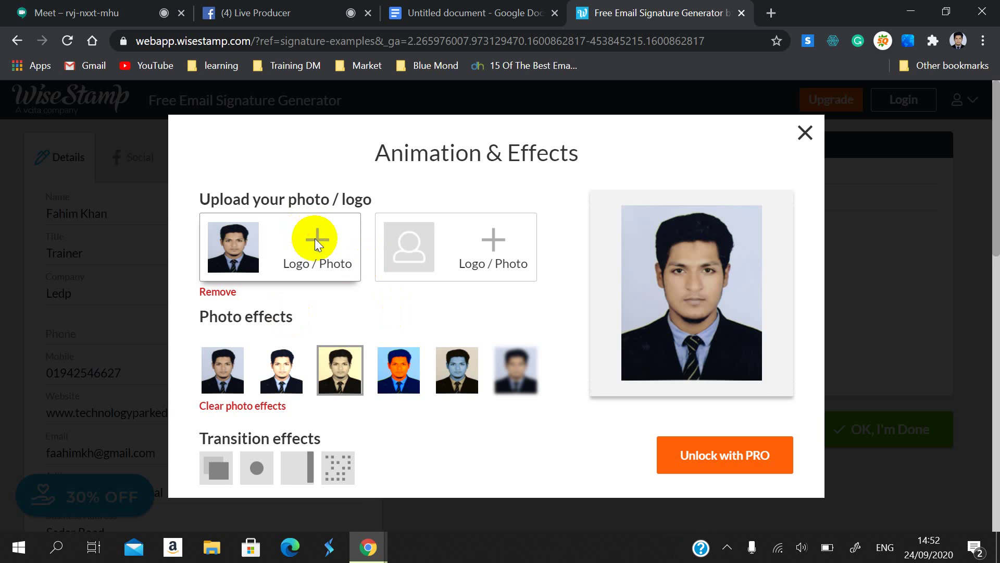
Step: Upload the 9ac7b138 PNG logo from Downloads as a second image beside the photo
left_click(484, 254)
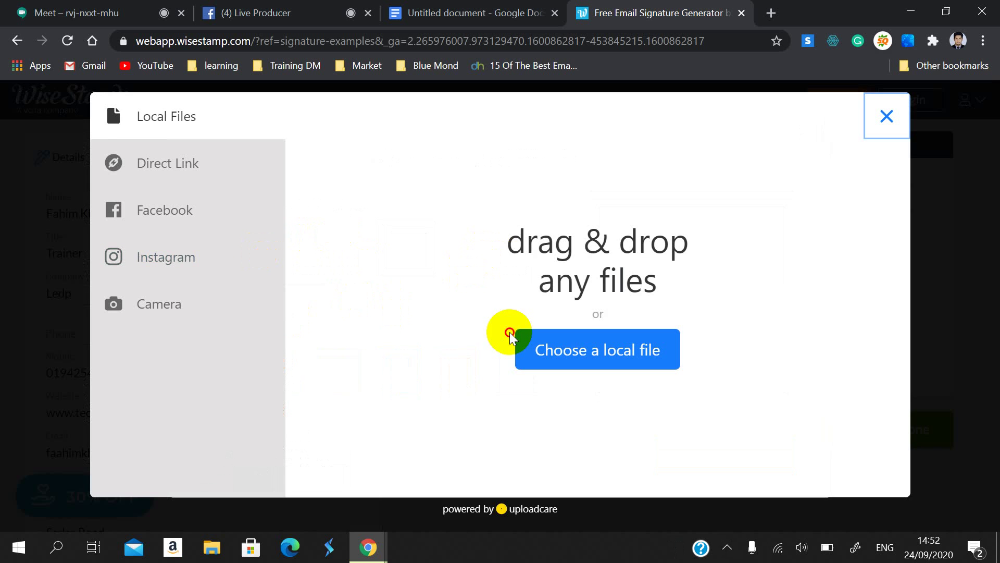
left_click(526, 346)
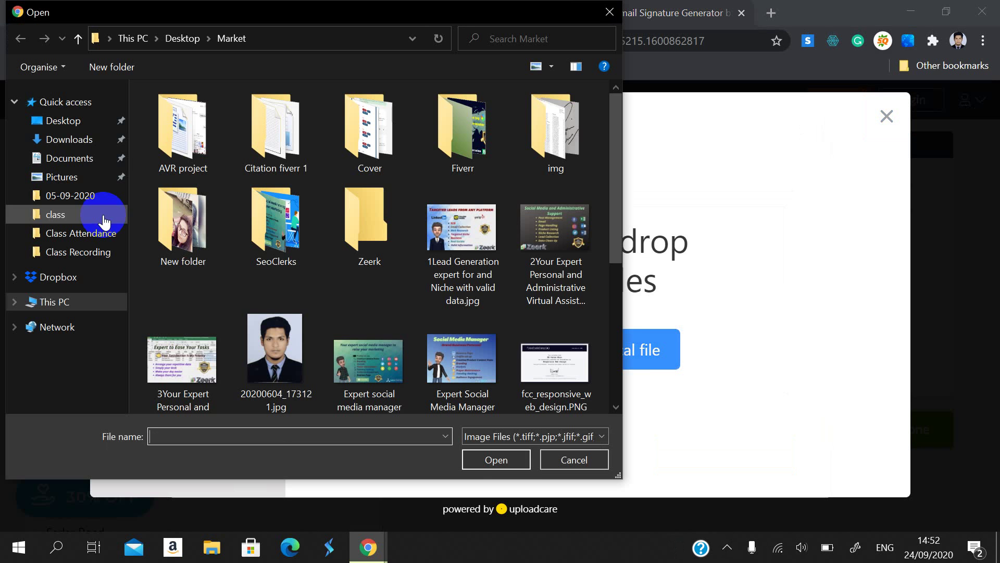
left_click(84, 139)
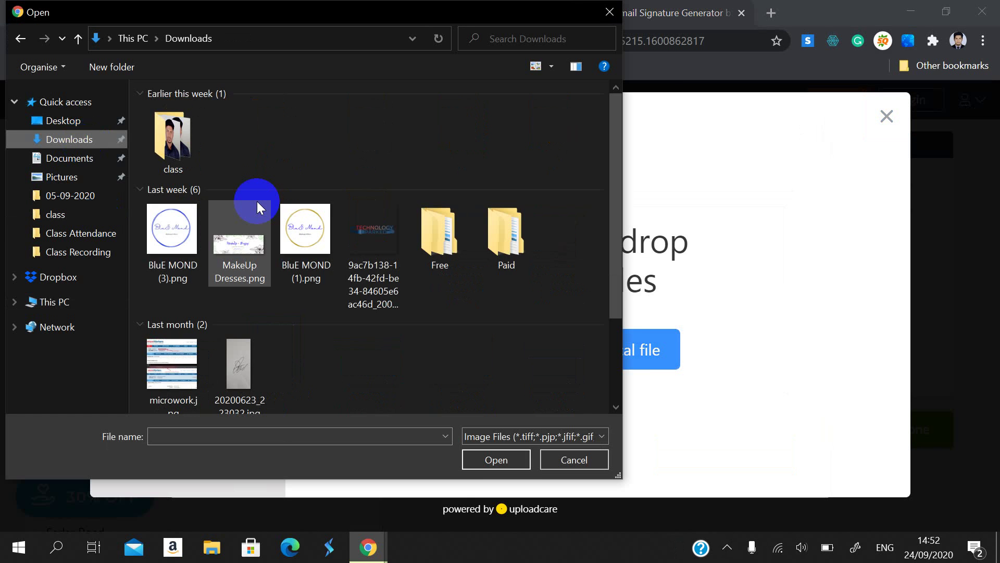
left_click(360, 232)
left_click(495, 460)
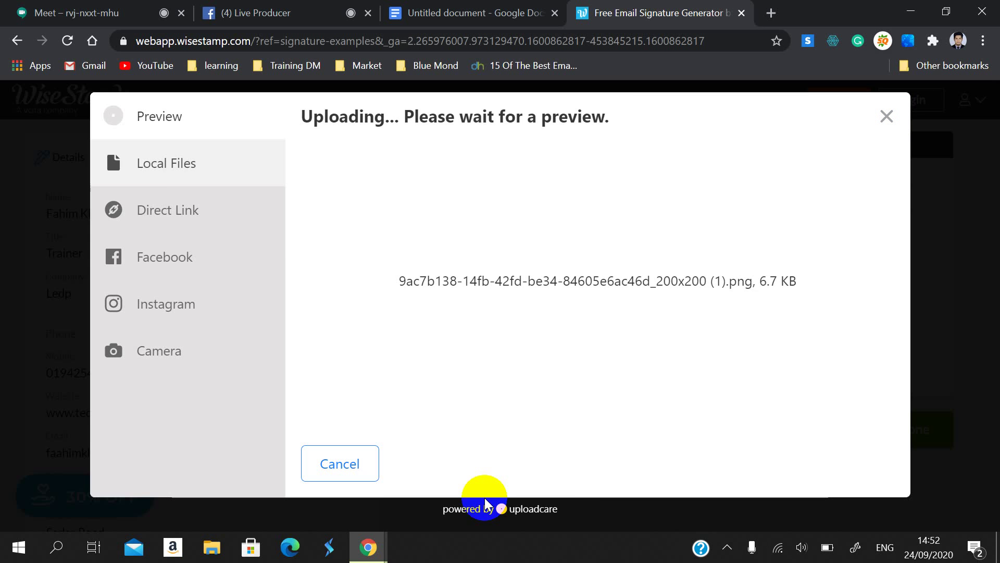
left_click(841, 461)
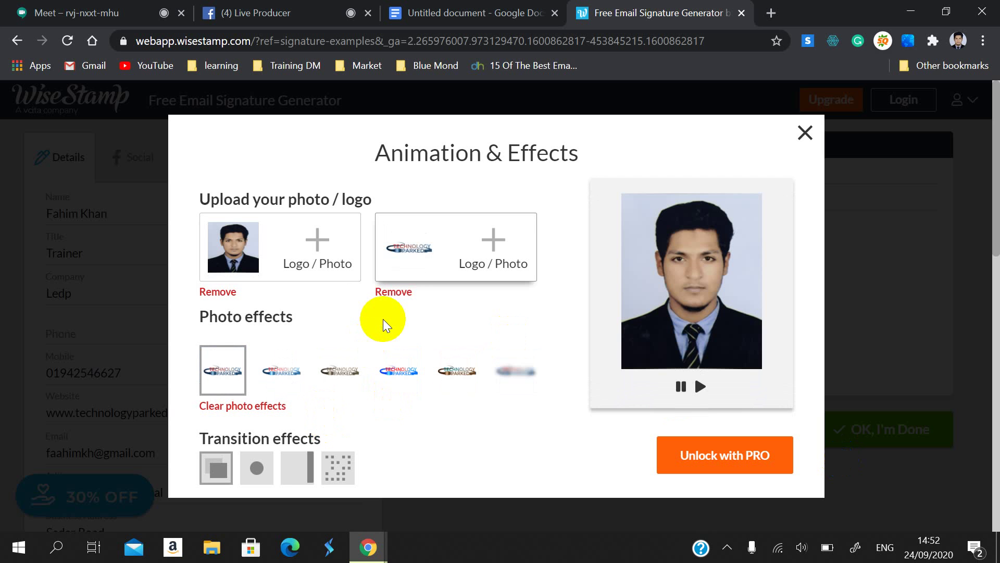
Step: Give the signature animation the circle transition effect and close the effects settings
left_click(683, 386)
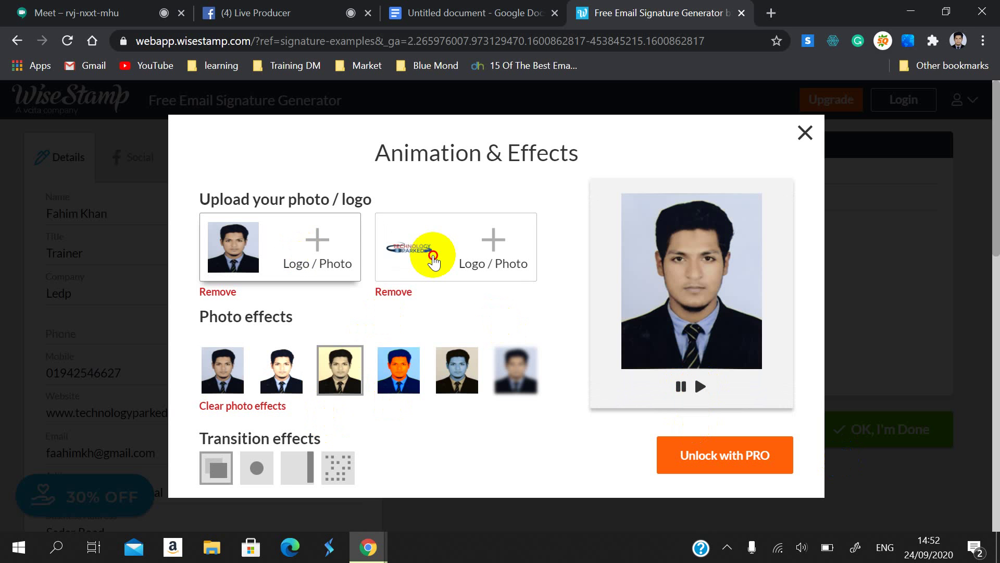
left_click(411, 249)
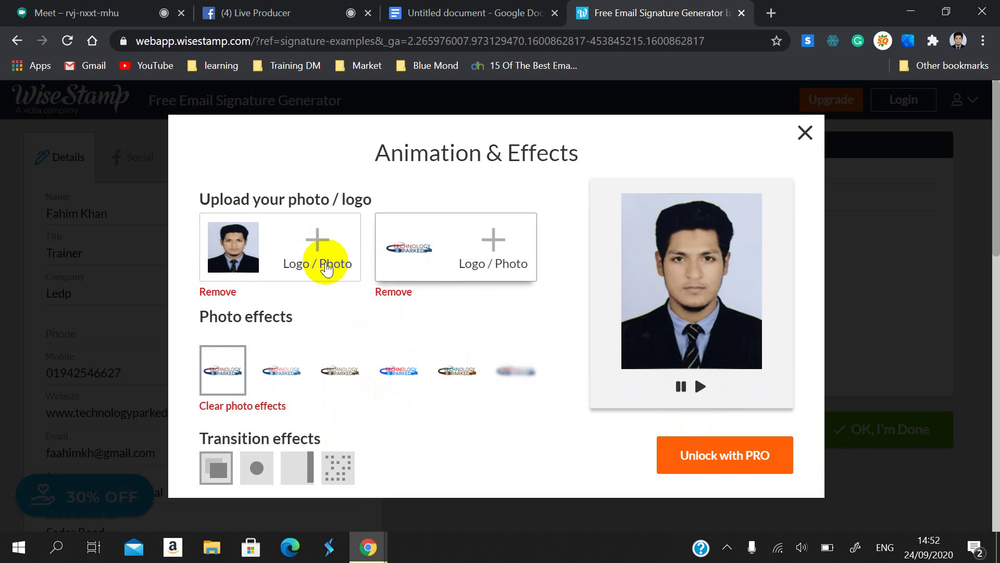
left_click(318, 242)
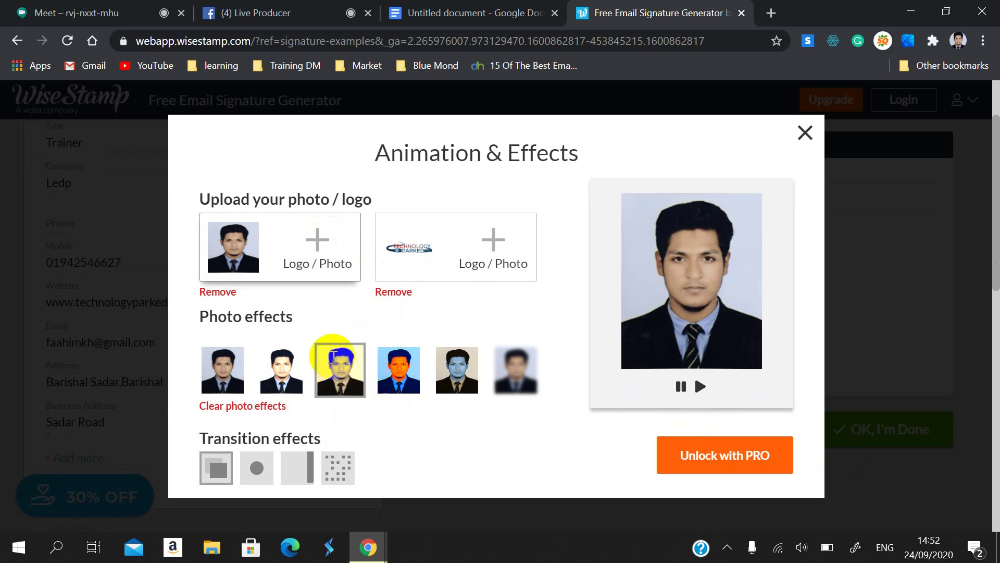
scroll(313, 406, "down", 5)
left_click(257, 467)
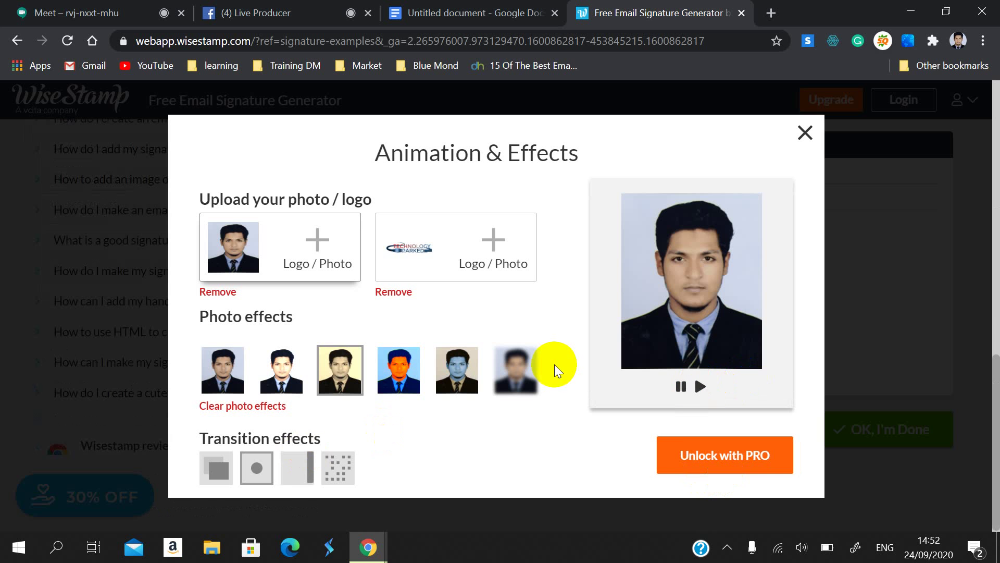
scroll(782, 167, "up", 3)
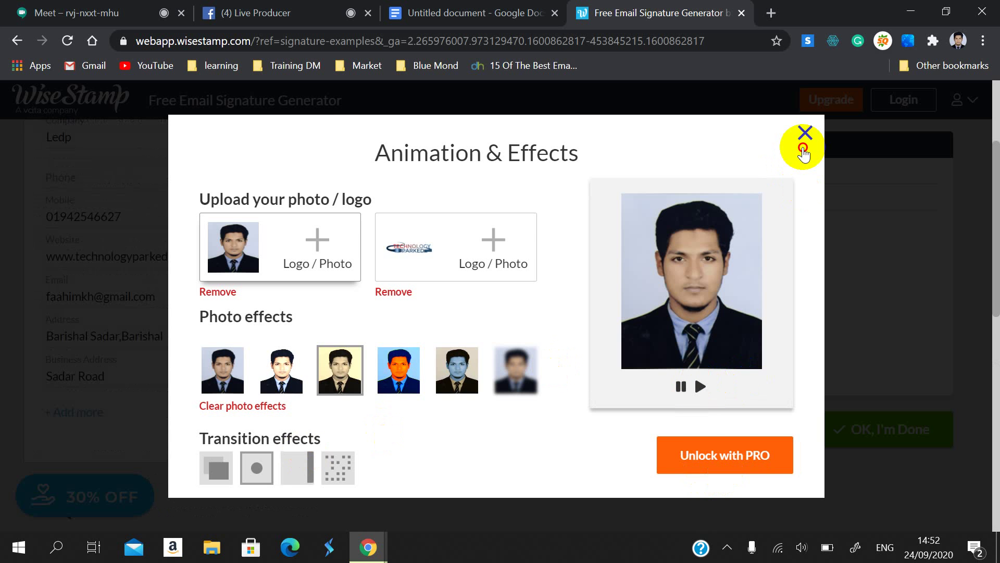
left_click(804, 133)
Step: Select, then deselect, the name, title and company details in the signature
scroll(576, 517, "up", 3)
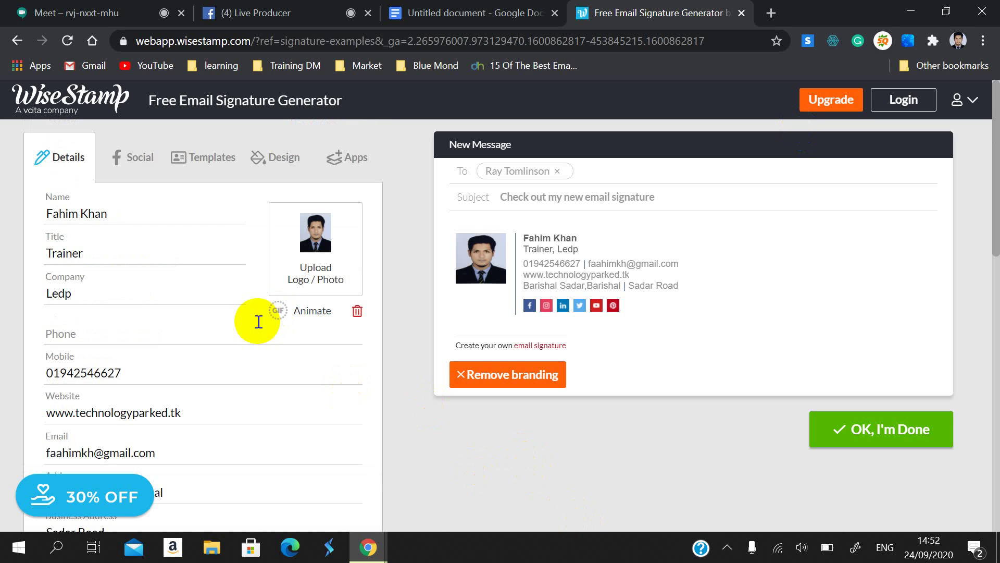
left_click_drag(250, 326, 281, 310)
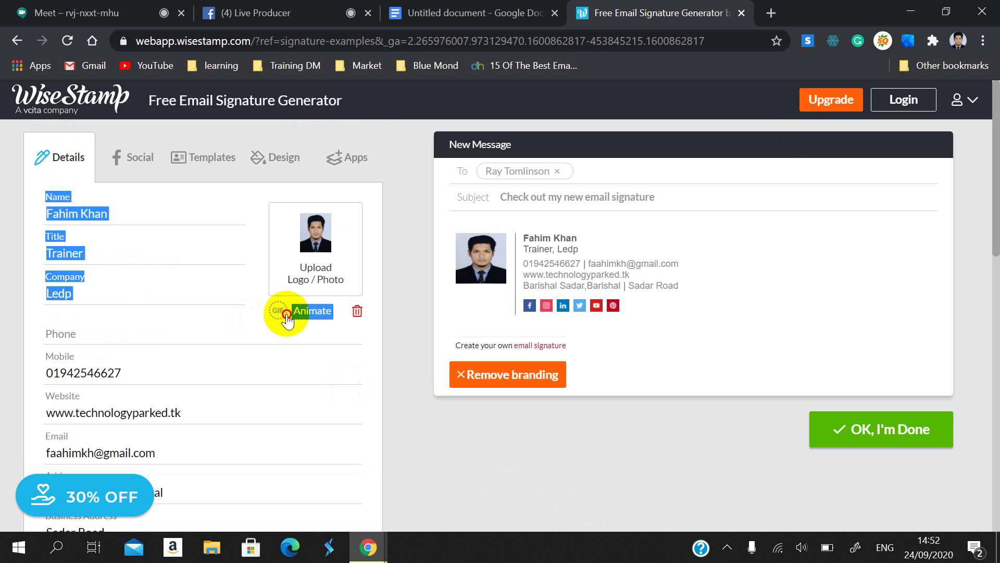
left_click(208, 337)
Step: Review the signature document, switching between it and the WiseStamp generator
left_click(459, 13)
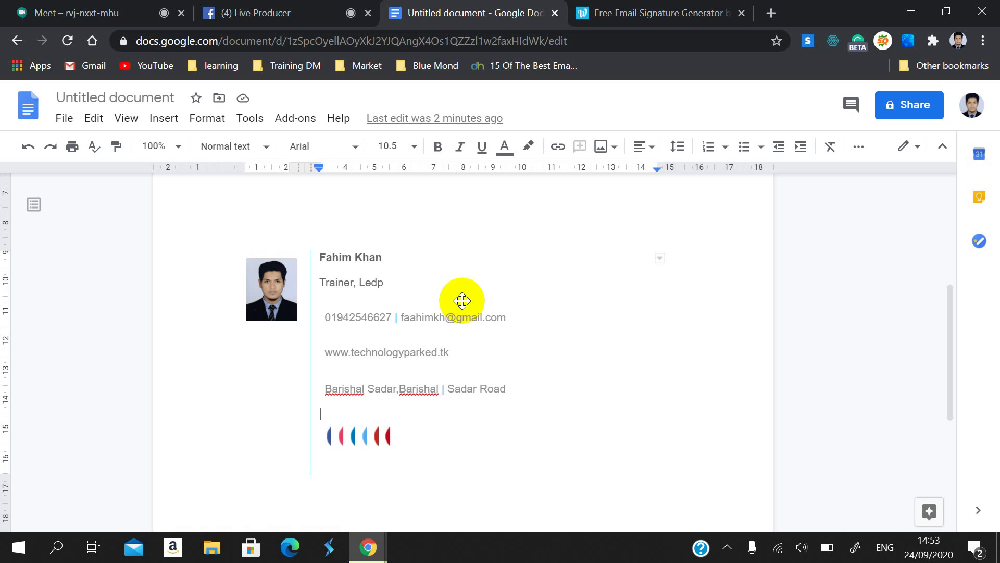
scroll(638, 367, "up", 3)
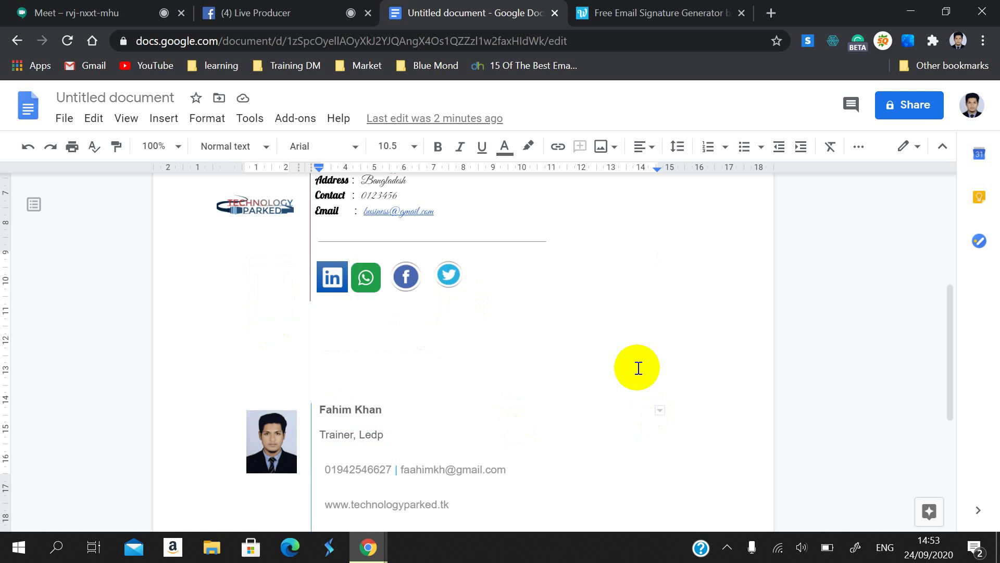
scroll(636, 364, "up", 2)
scroll(563, 369, "down", 7)
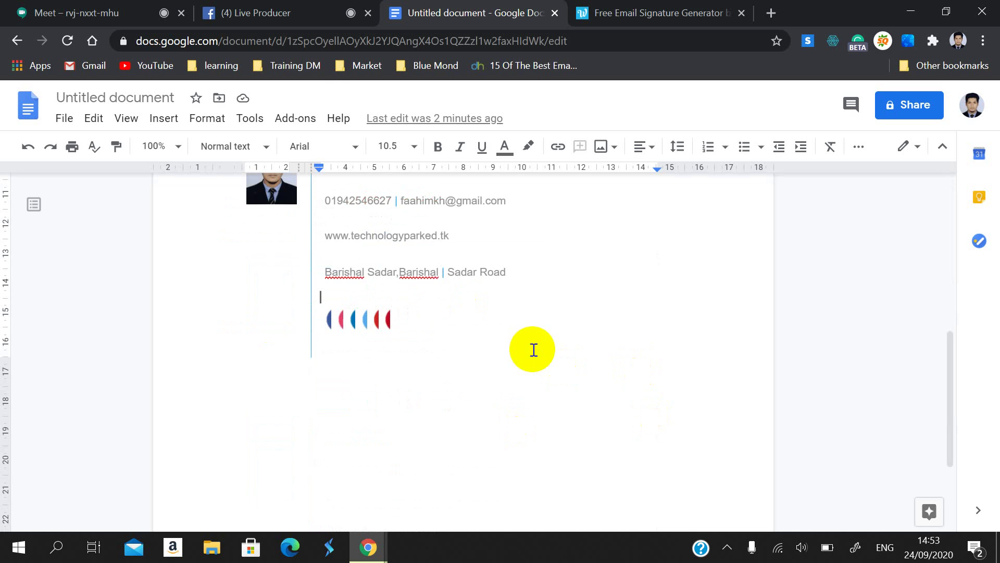
scroll(533, 349, "up", 8)
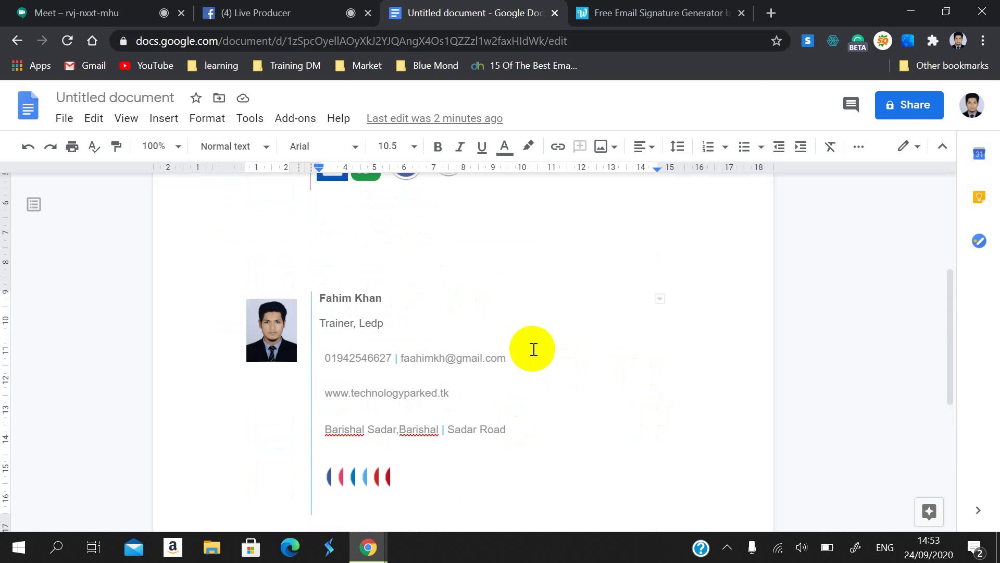
left_click(635, 8)
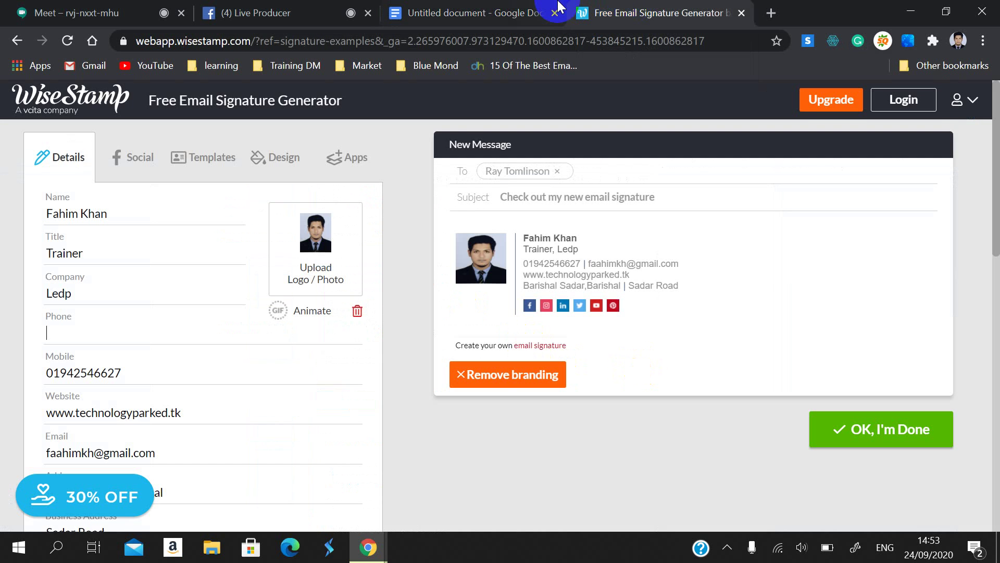
left_click(503, 12)
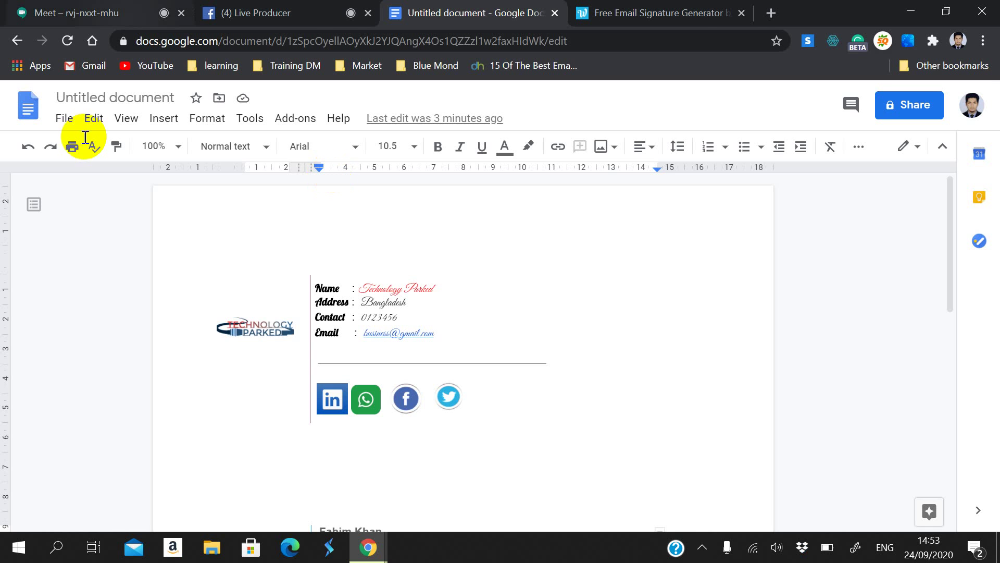
Step: Close the WiseStamp generator tab and the Google Docs signature tab
left_click(659, 7)
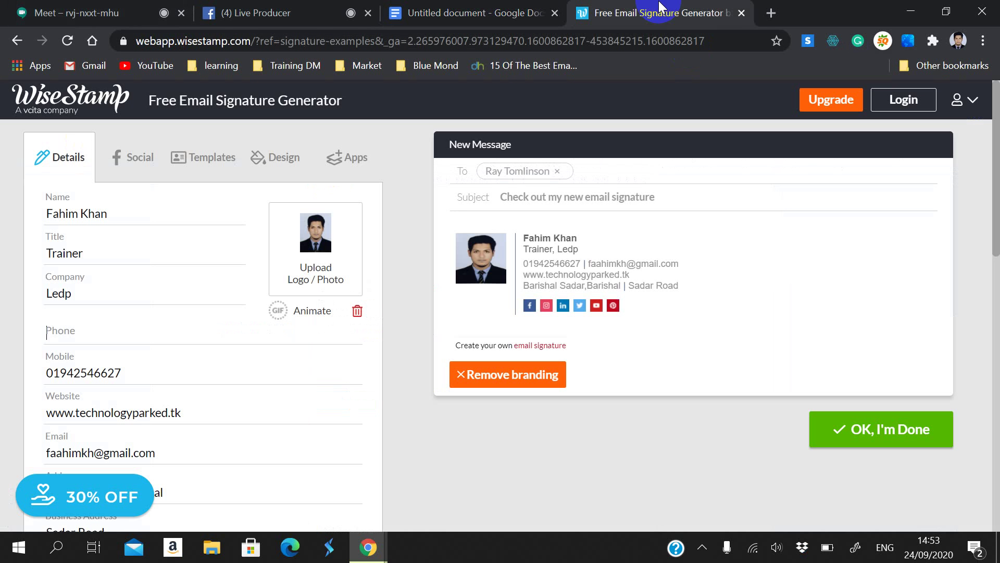
left_click(741, 13)
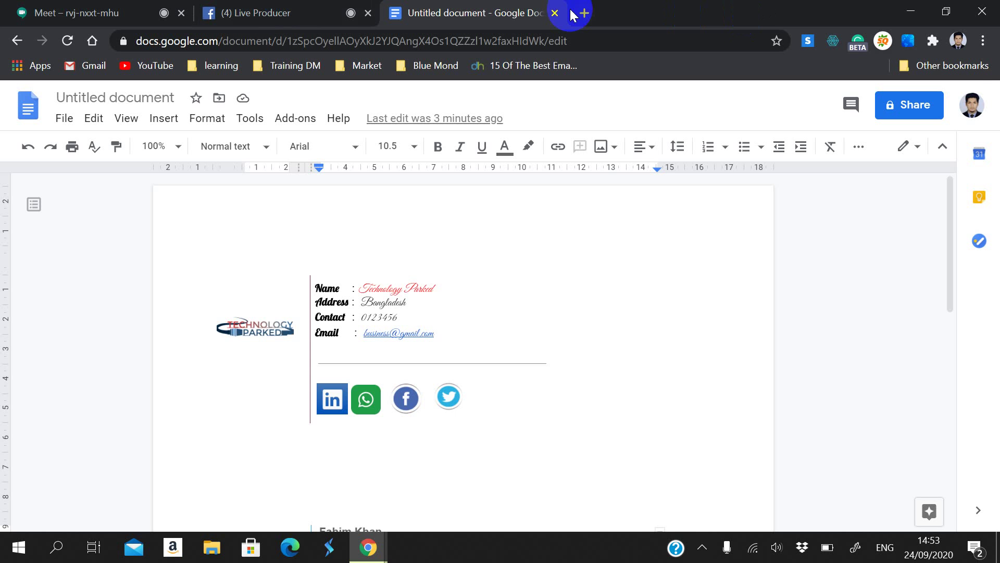
left_click(554, 13)
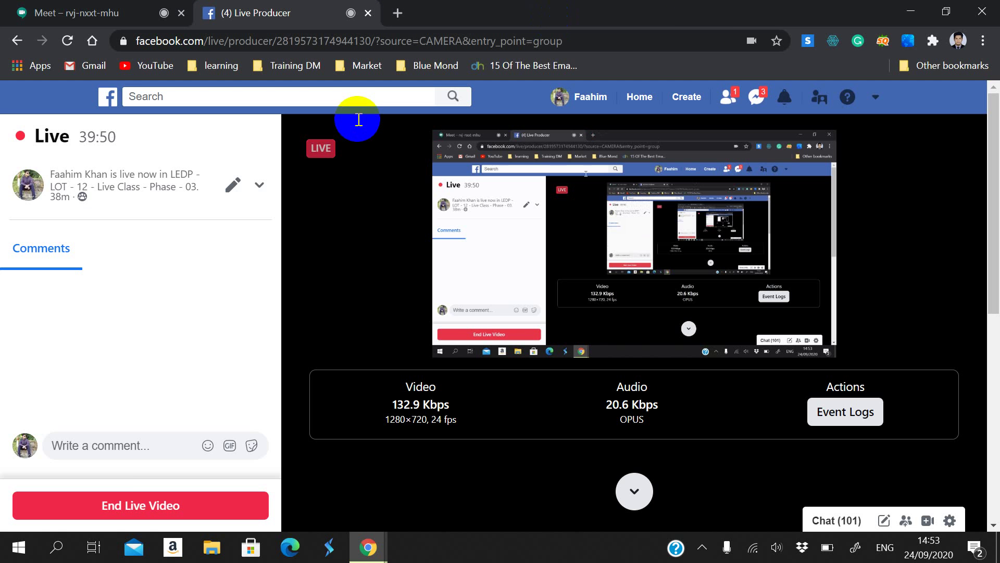
Step: End the Facebook live video, close Live Producer, and close the Meet chat panel
left_click(114, 501)
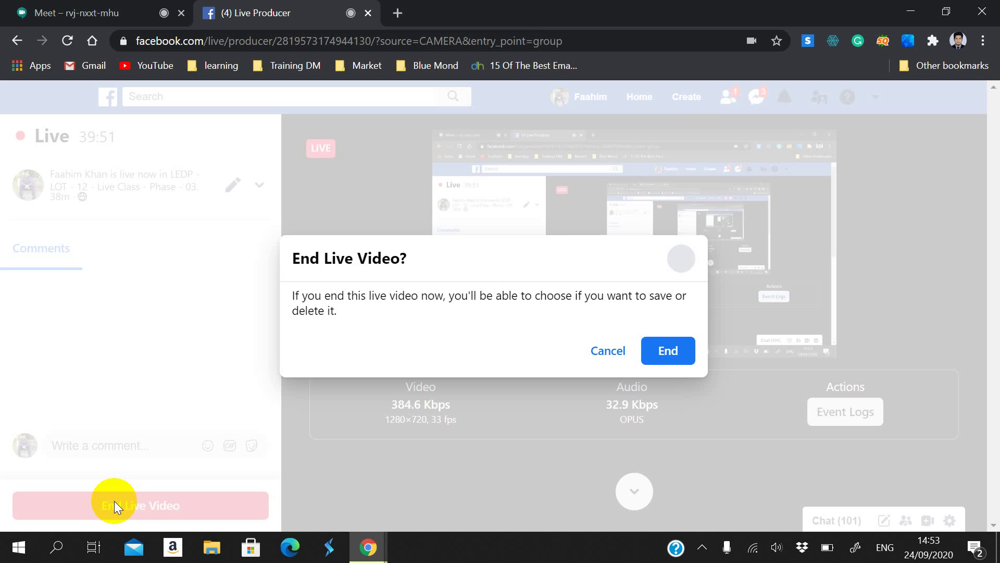
left_click(653, 351)
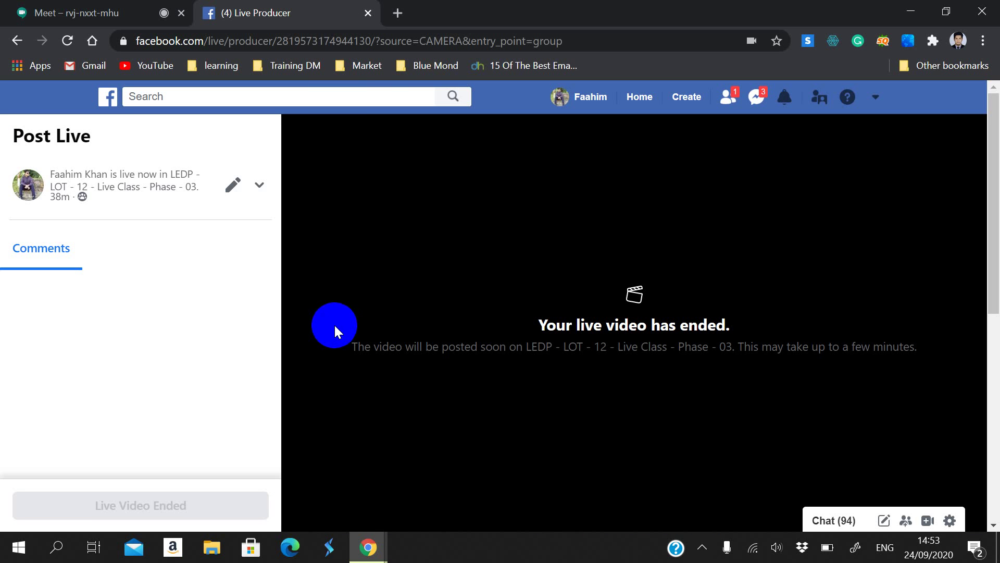
left_click(368, 12)
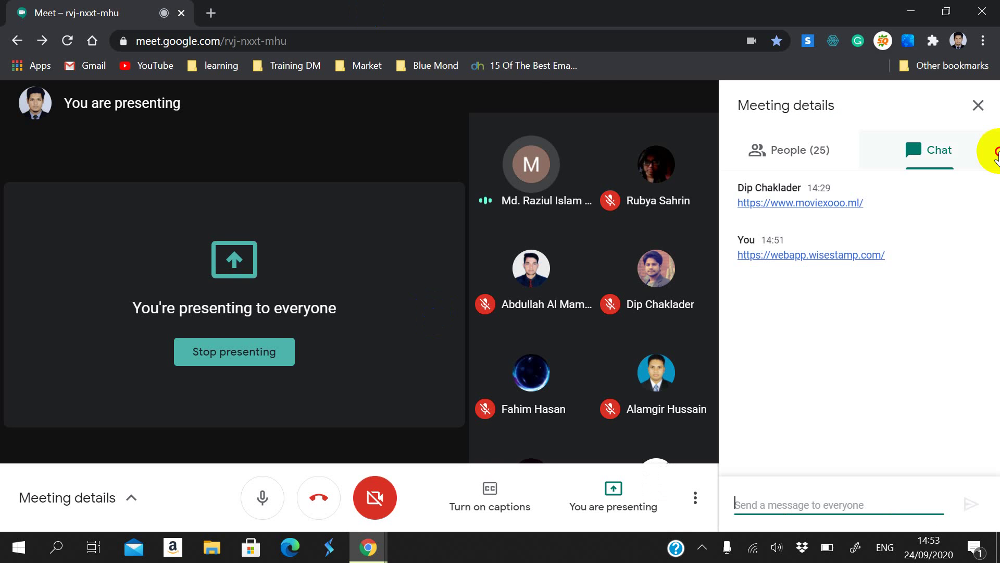
left_click(979, 105)
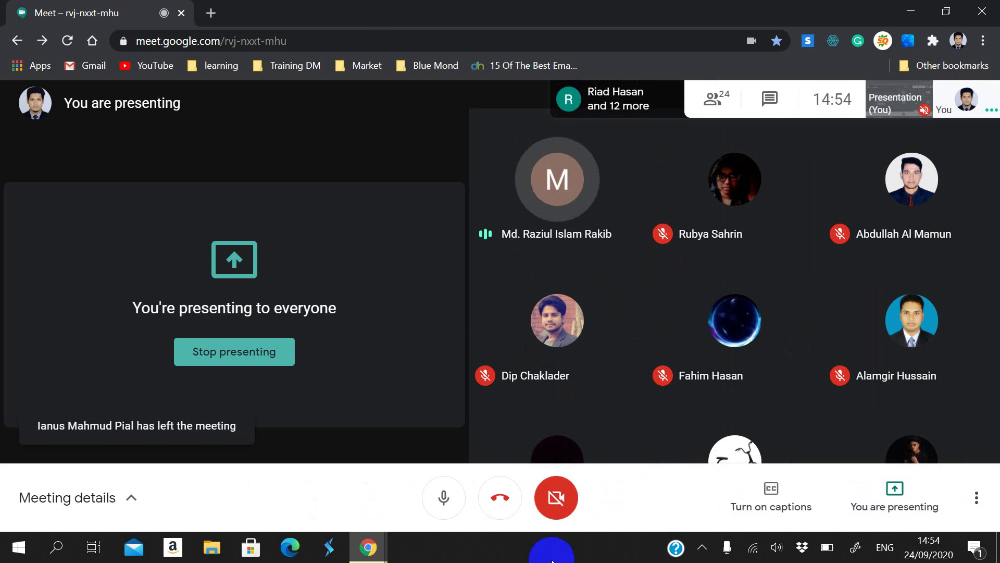
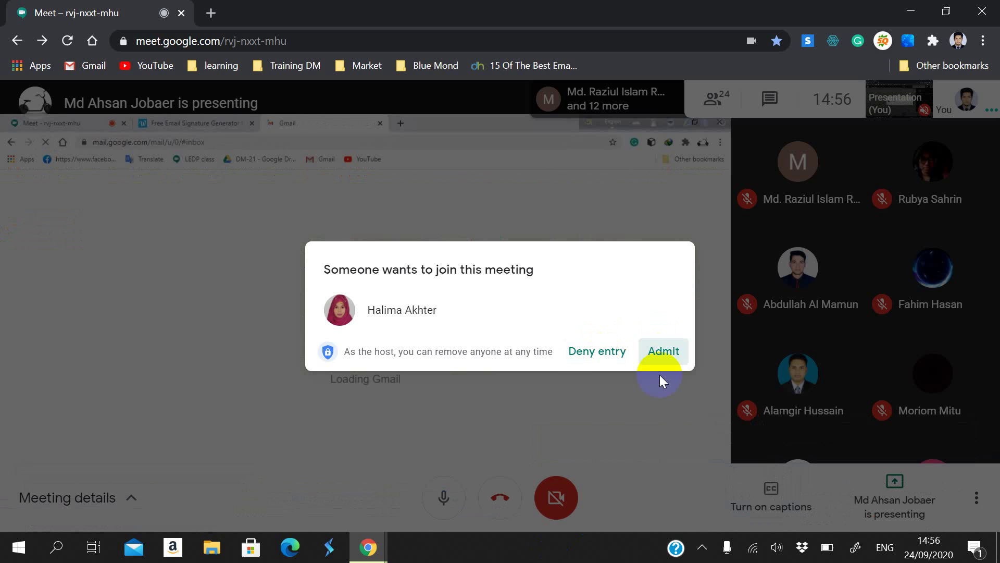
Step: Admit the waiting person so the meeting reaches 25 participants, then start a screen capture
left_click(660, 362)
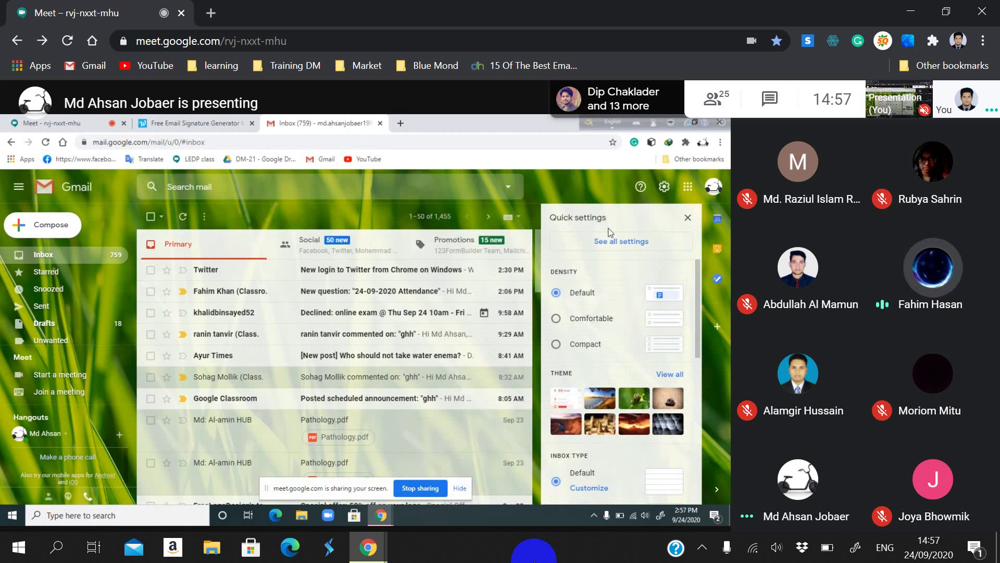
key("Print")
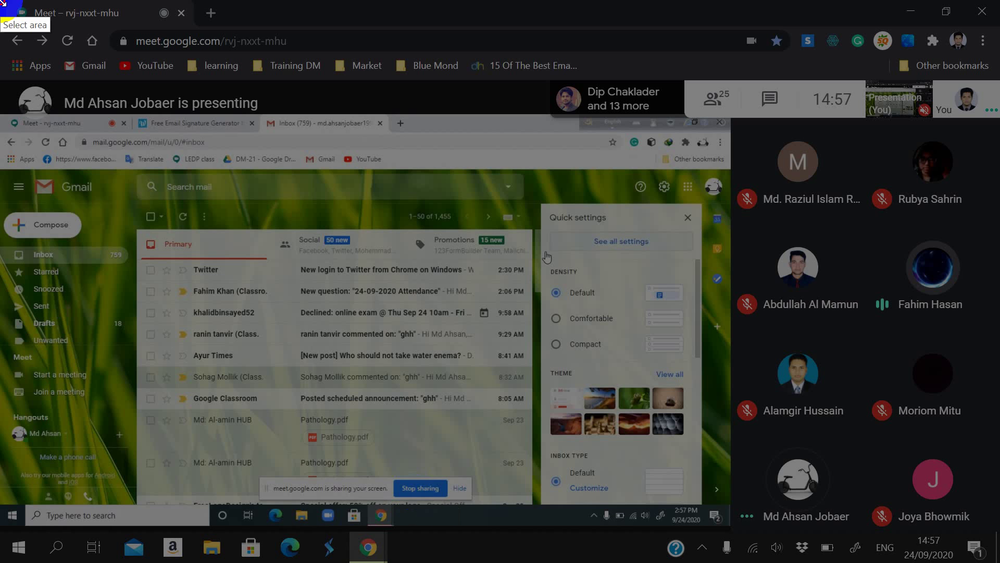
Step: Save a full-screen Lightshot capture over 24-09-2020.png in the Class Attendance folder
mouse_move(1, 1)
left_mouse_down()
mouse_move(600, 524)
mouse_move(997, 559)
left_mouse_up()
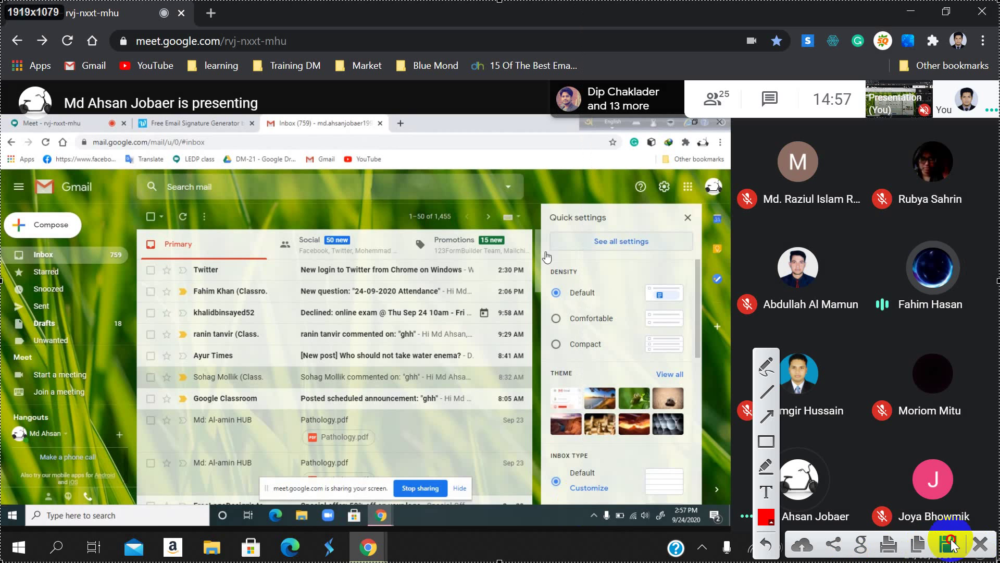
left_click(946, 543)
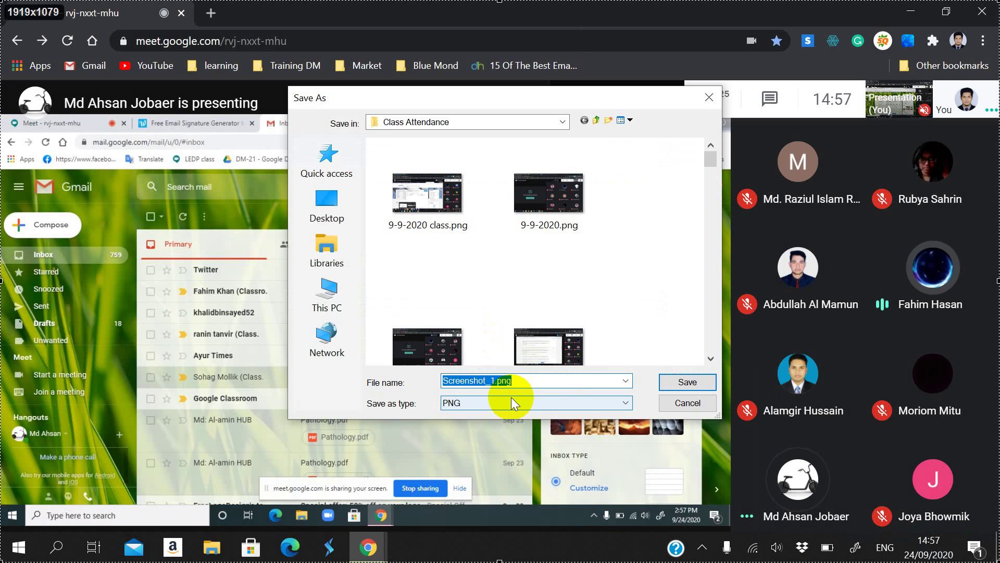
type("24")
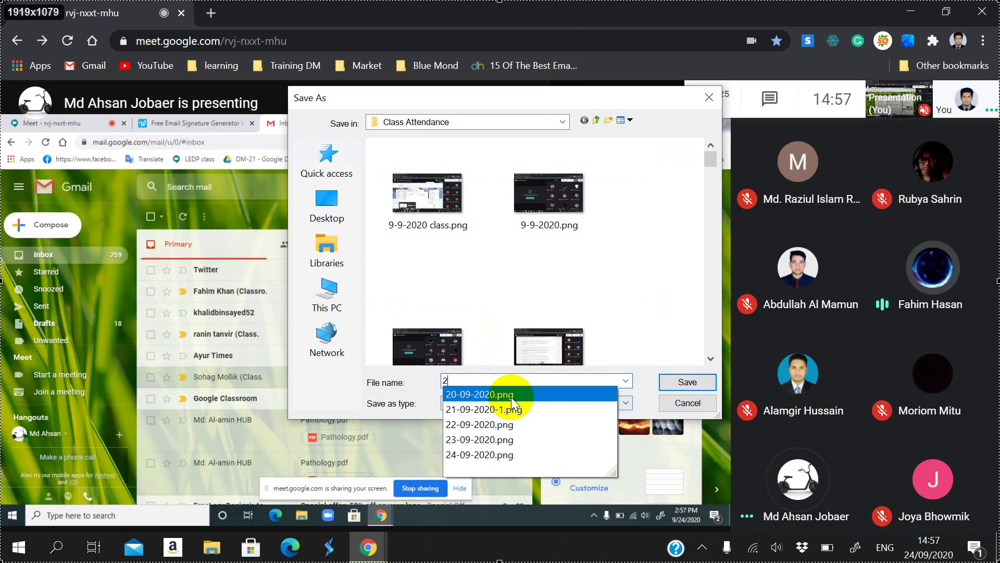
left_click(511, 397)
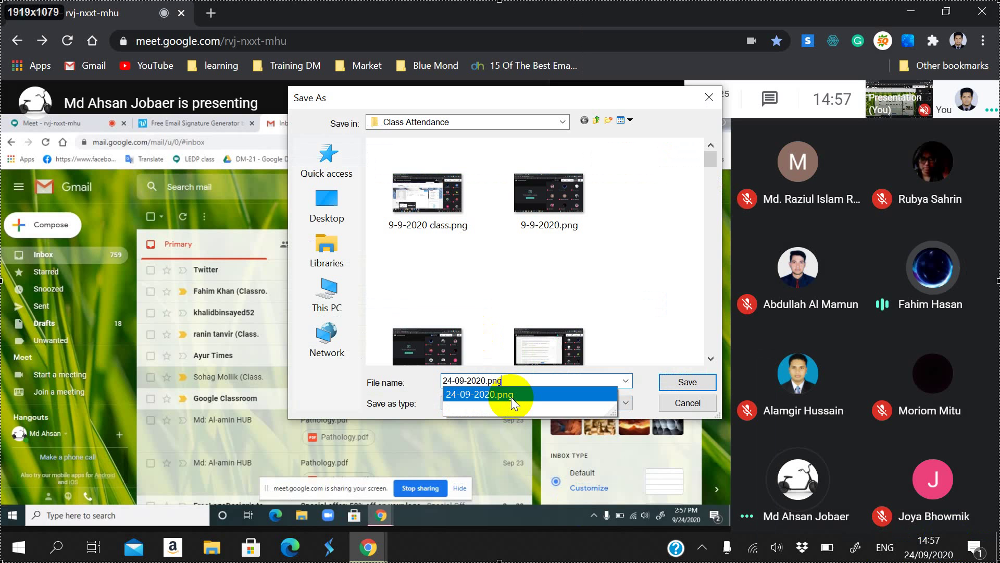
left_click(678, 383)
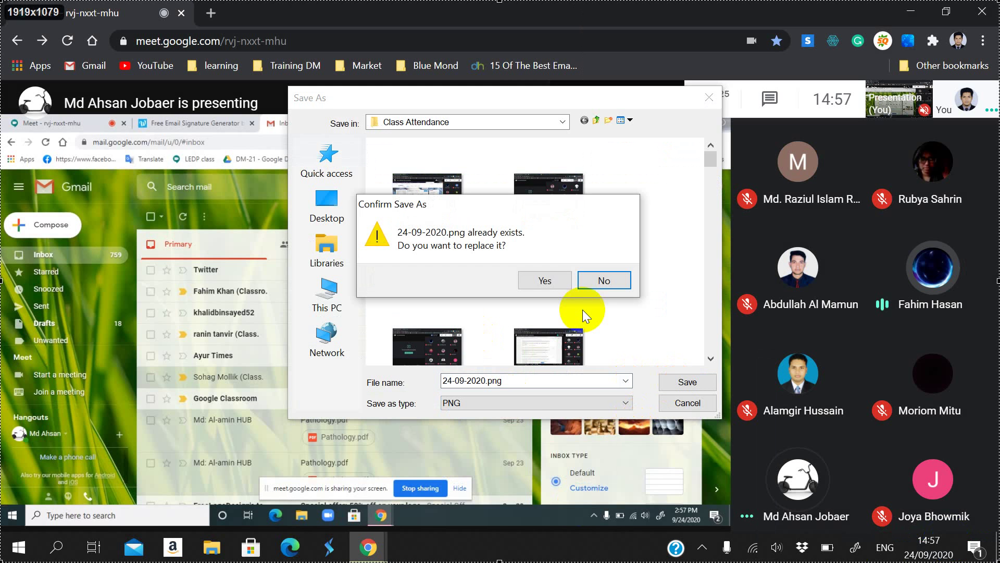
left_click(545, 276)
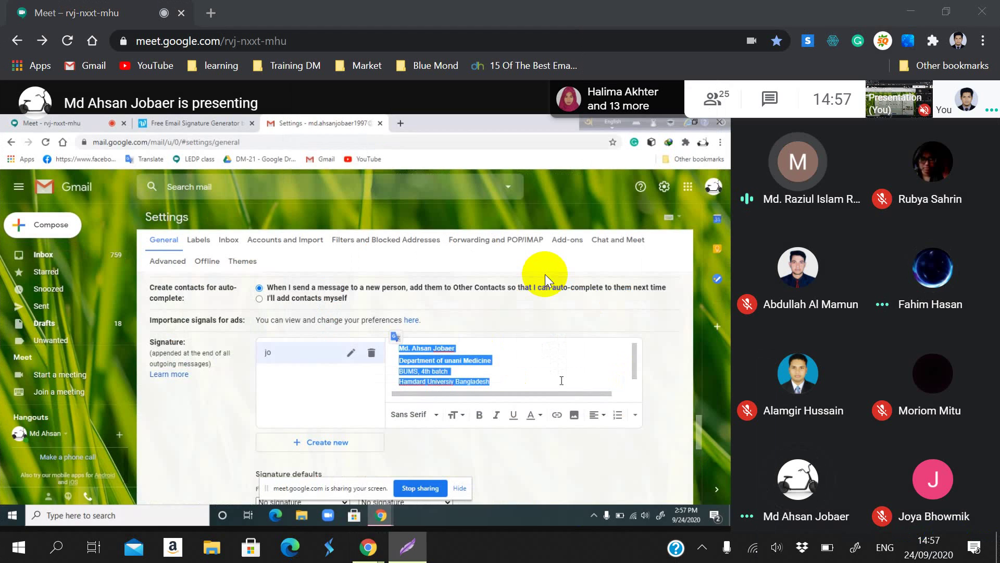
Step: Try black, dark grey and other signature background colours, then remove the highlighting
left_click(542, 416)
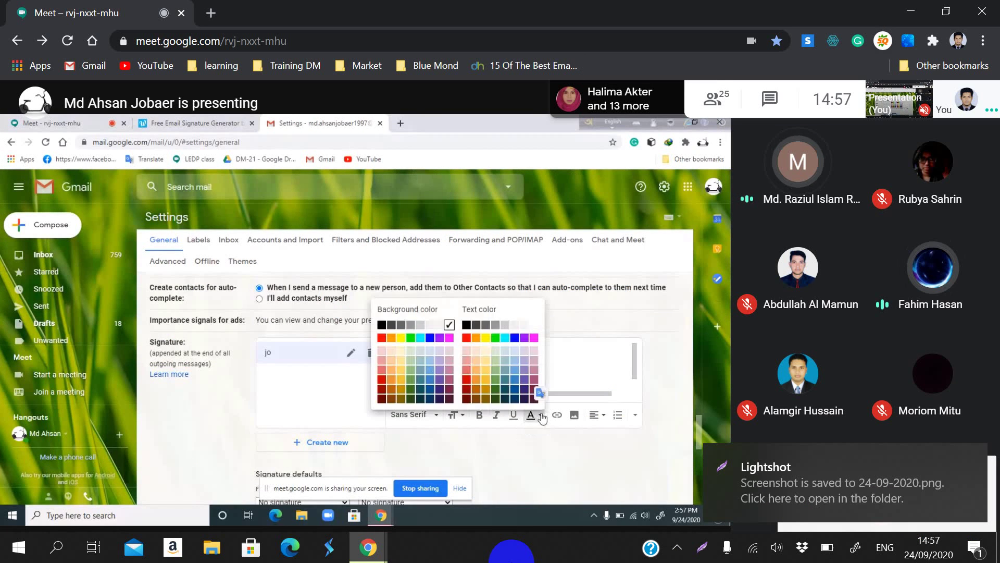
left_click(401, 326)
left_click(592, 355)
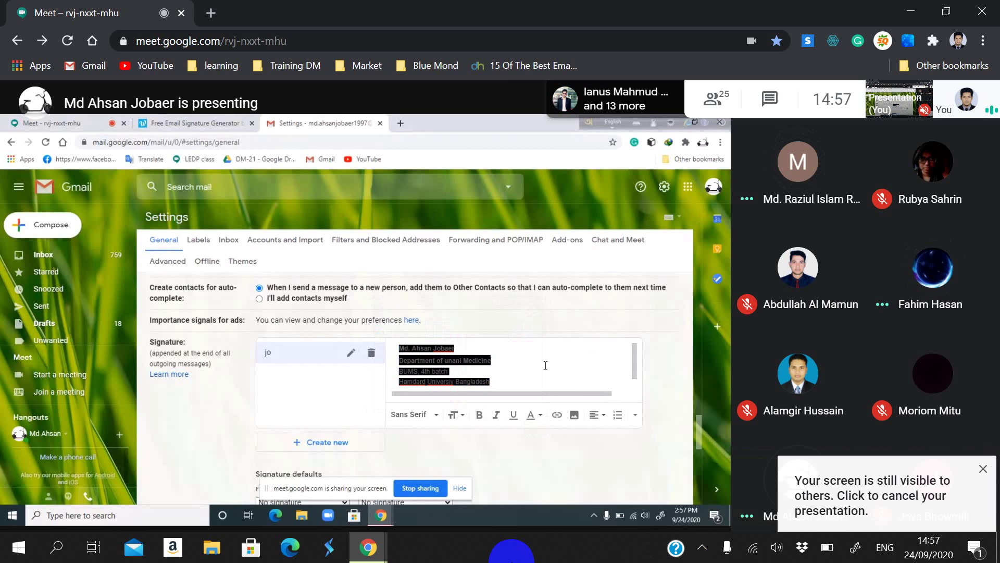
left_click(533, 420)
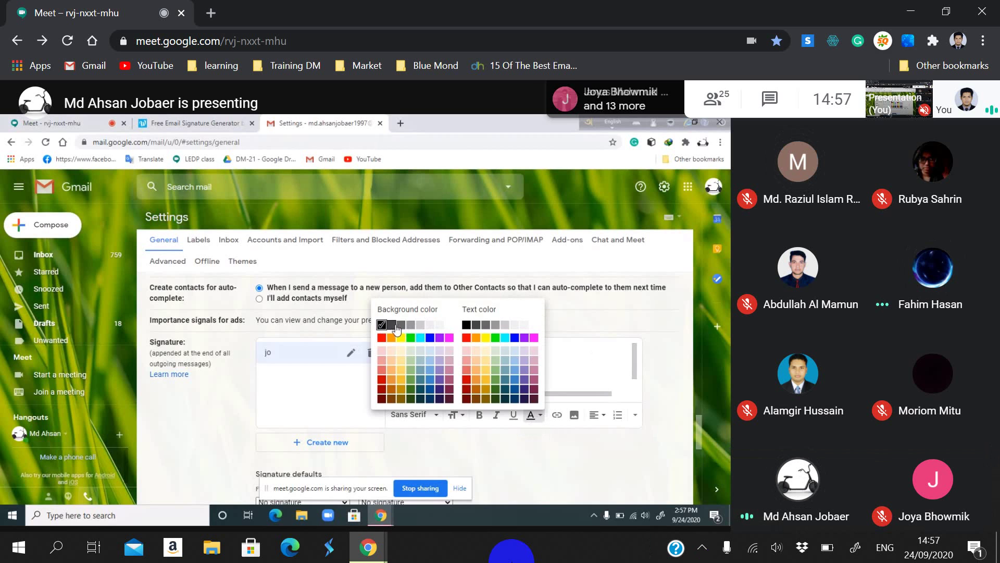
left_click(396, 327)
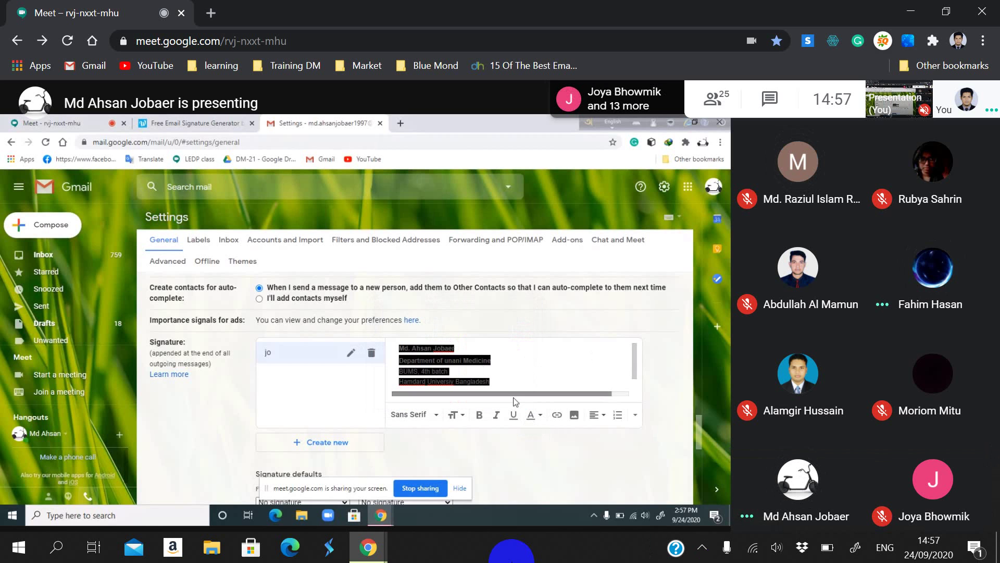
left_click(538, 417)
left_click(455, 328)
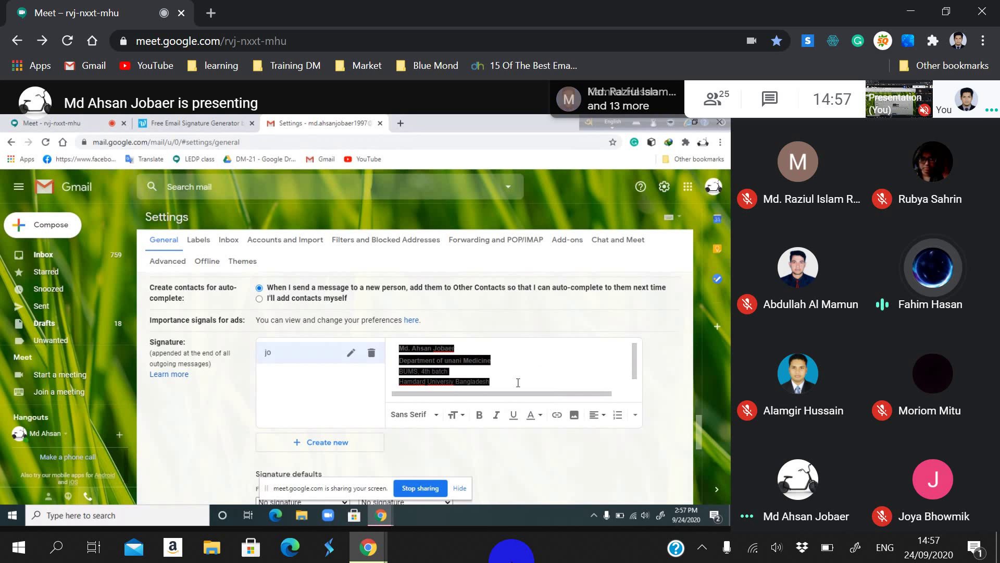
left_click(518, 382)
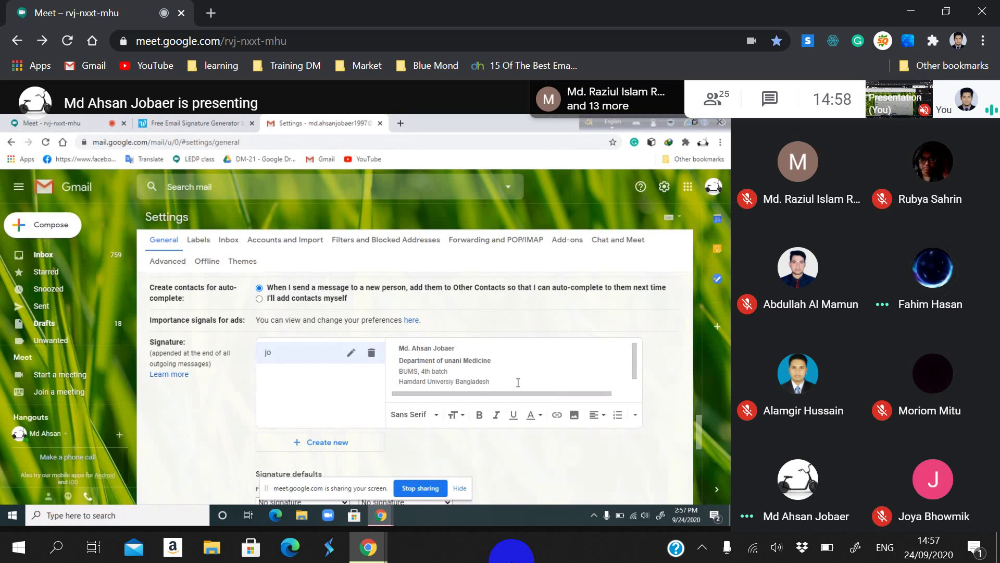
Step: Check the plain signature text and its formatting options, then save the Gmail settings
left_click_drag(493, 382, 396, 338)
left_click(489, 372)
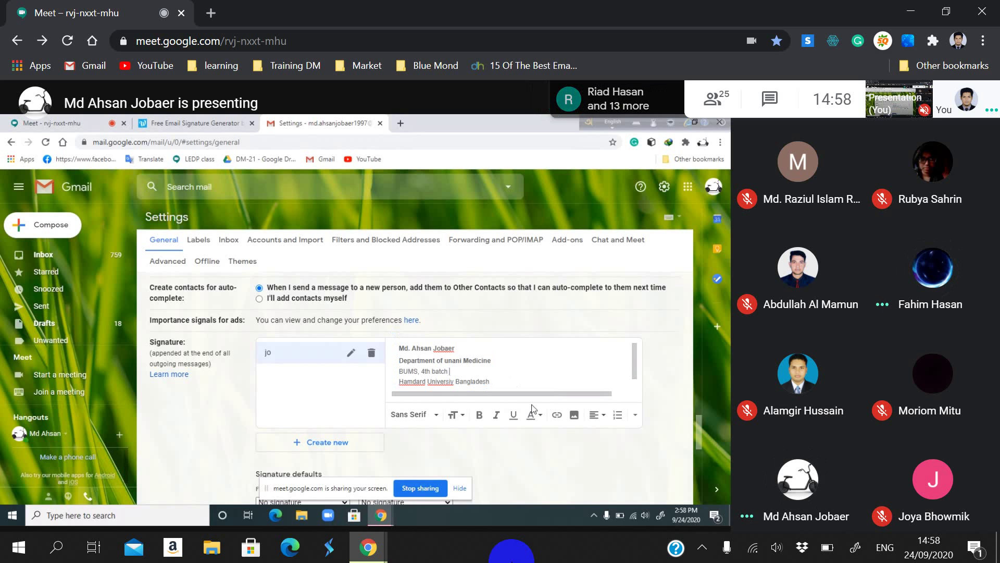
left_click(635, 415)
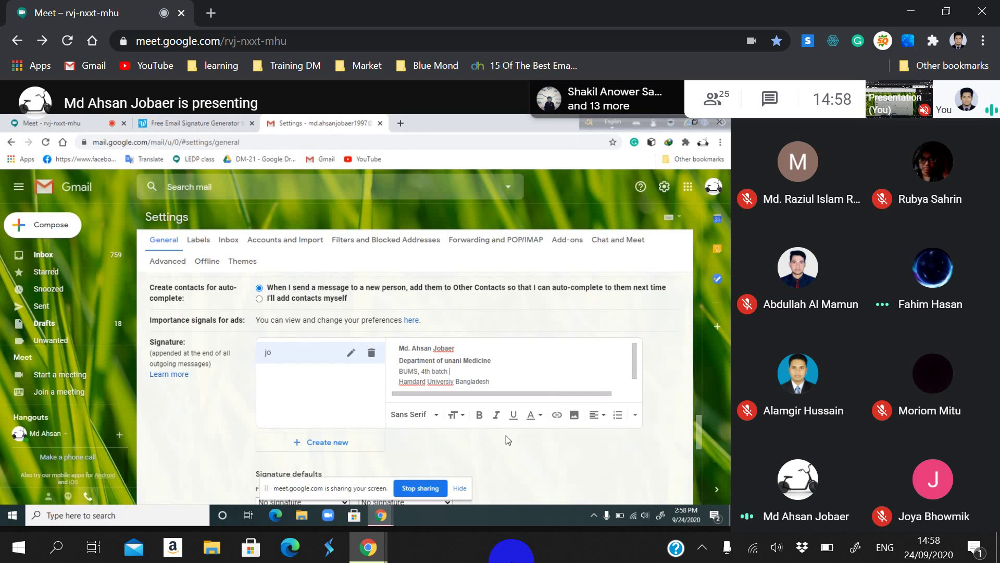
scroll(506, 435, "down", 10)
left_click(406, 447)
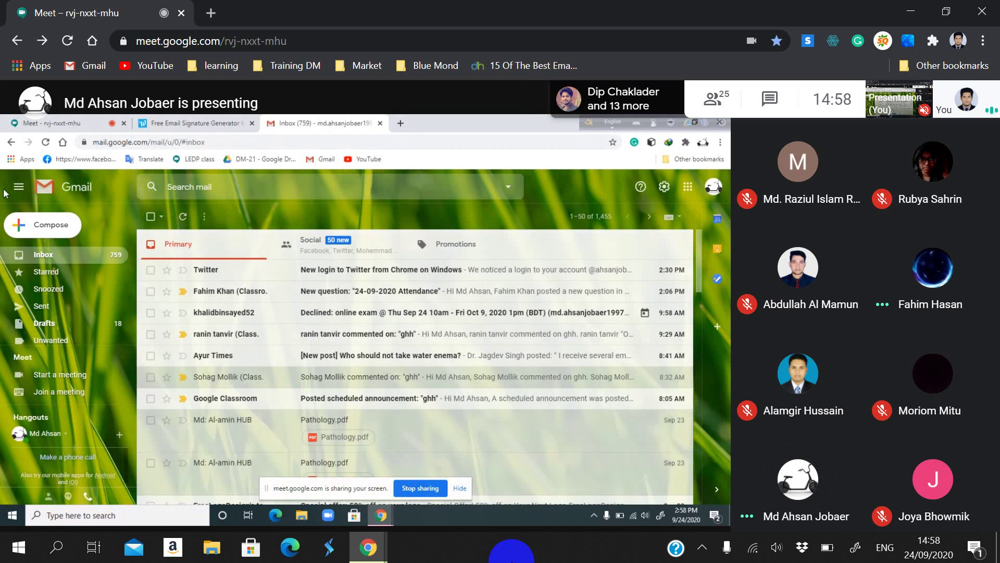
Step: Check the signature in a new blank draft, then save and close the draft
left_click(22, 226)
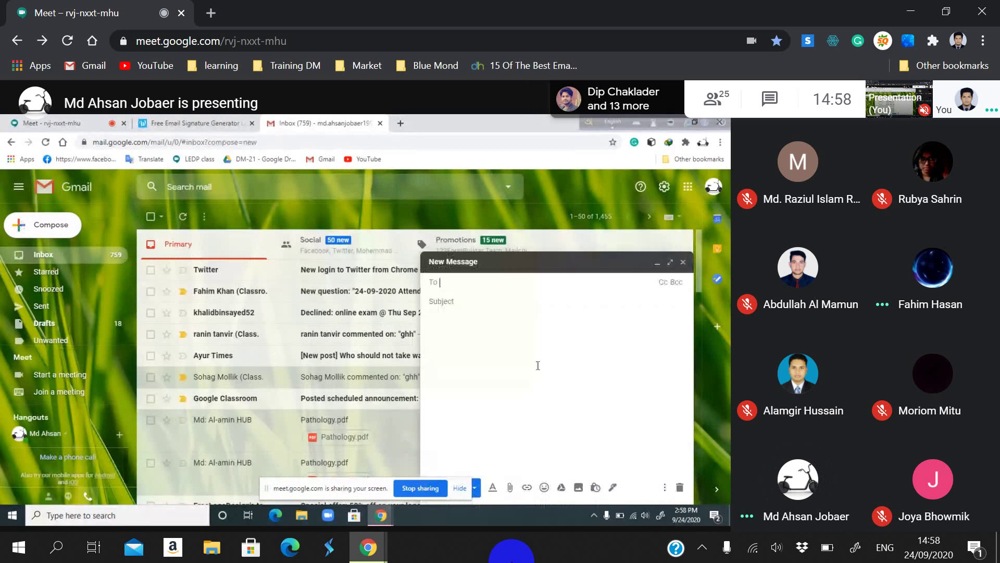
left_click(472, 314)
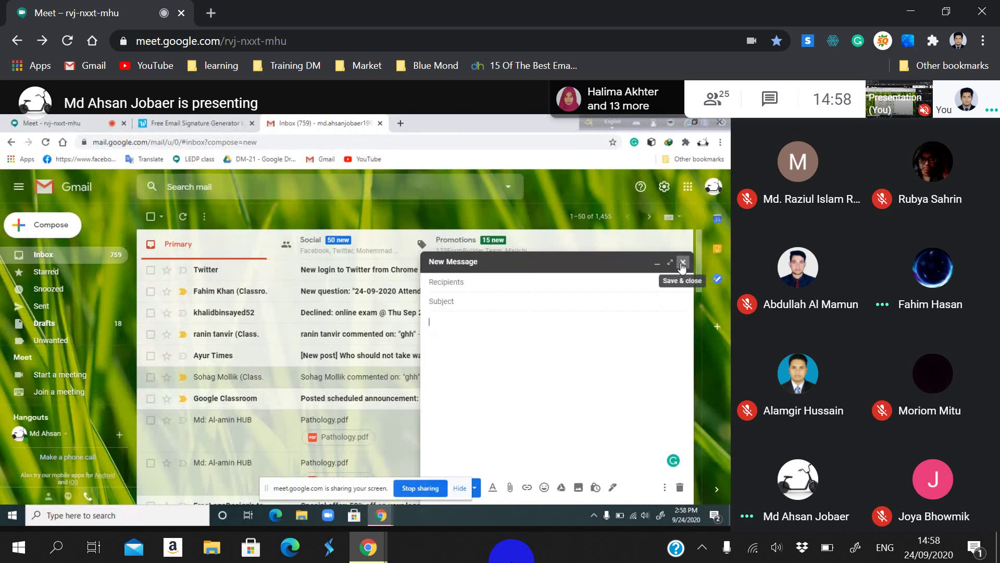
left_click(682, 263)
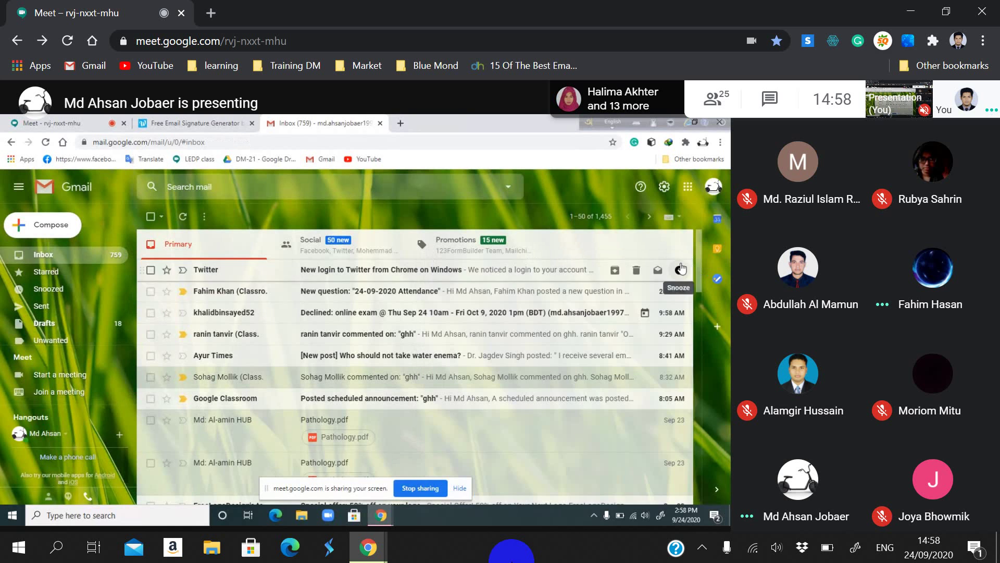
Step: Return to the General settings page and load Gmail in a new browser tab
left_click(665, 187)
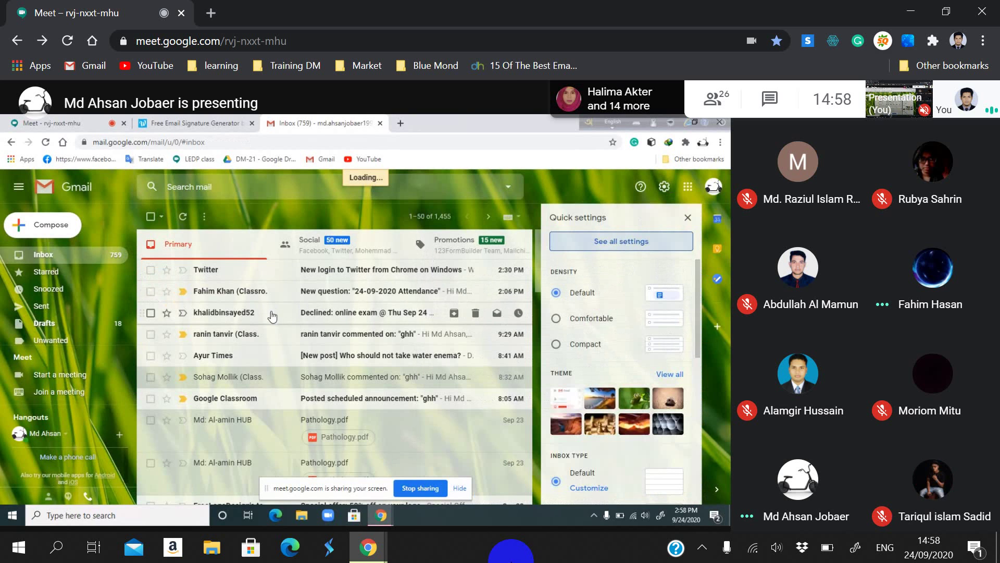
scroll(273, 315, "down", 5)
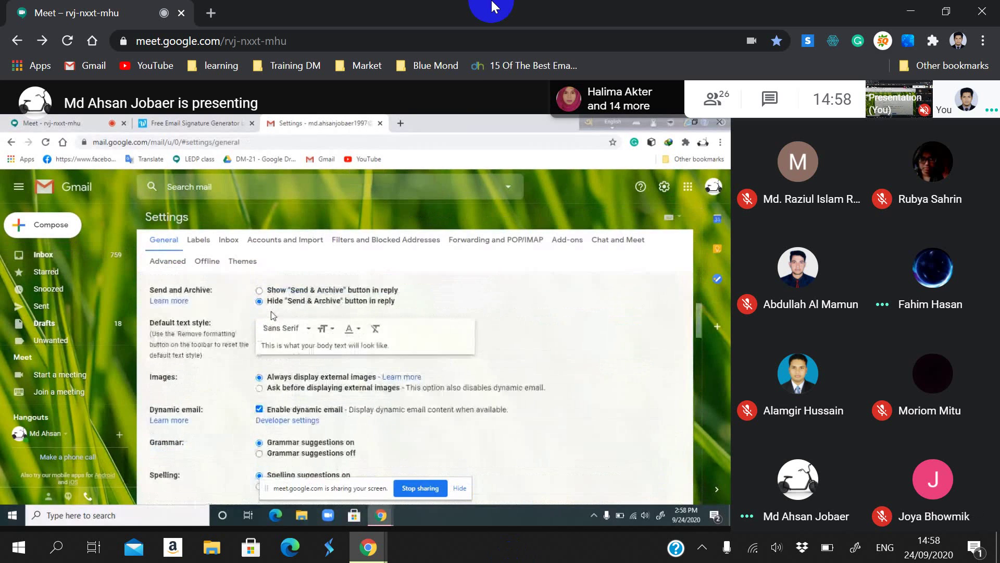
left_click(211, 13)
left_click(87, 67)
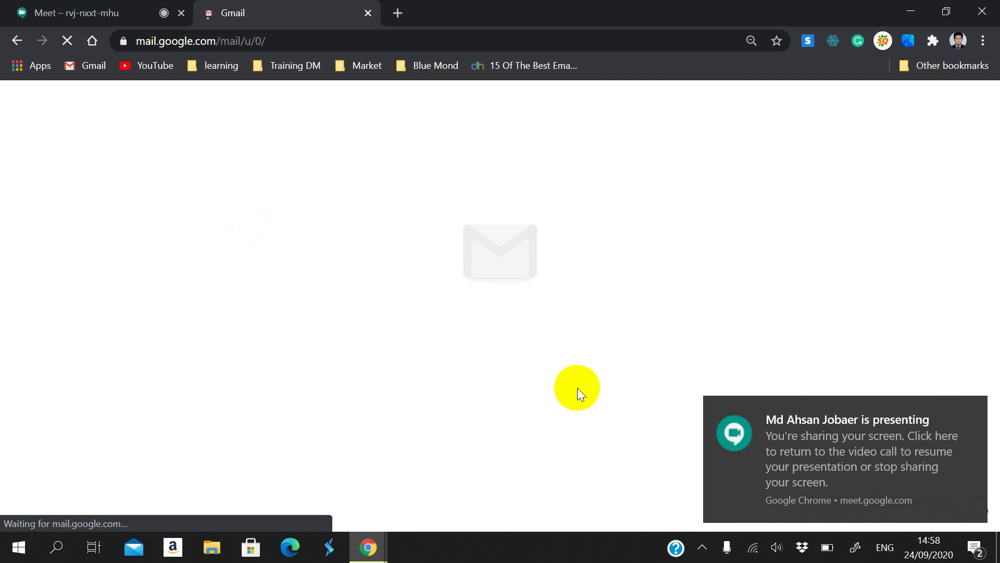
Step: Refocus the browser and start a new message with the C shortcut
left_click(541, 551)
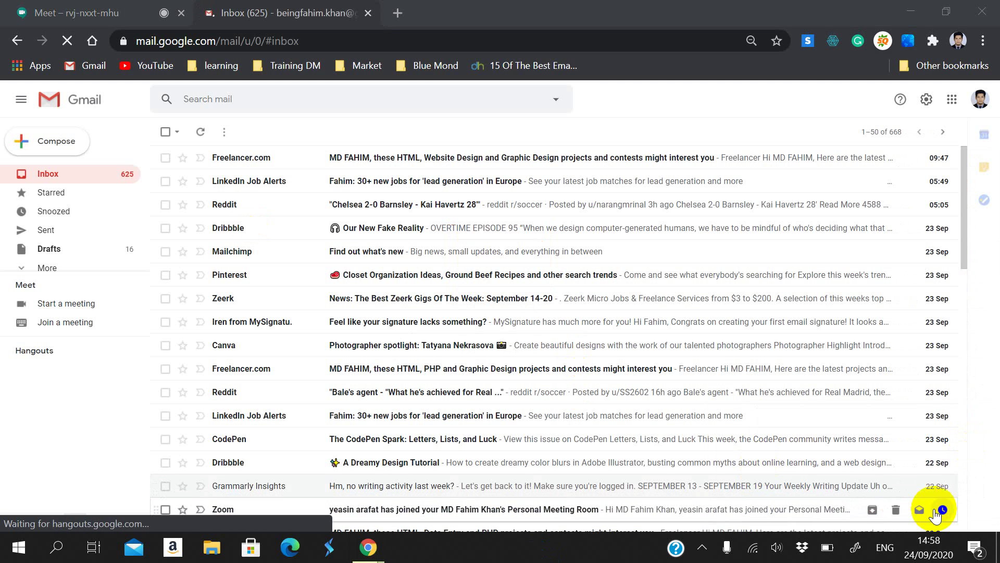
left_click(30, 132)
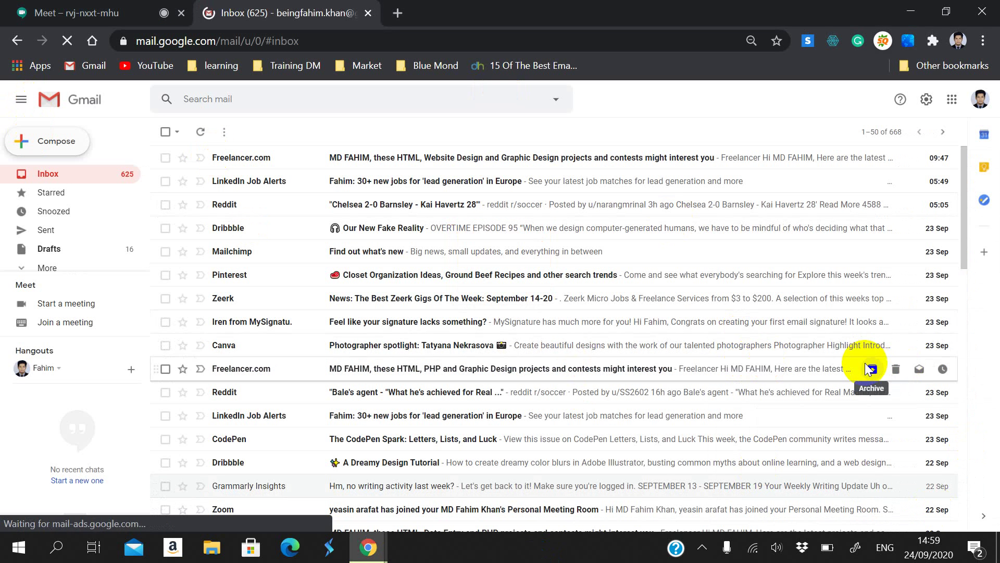
key("c")
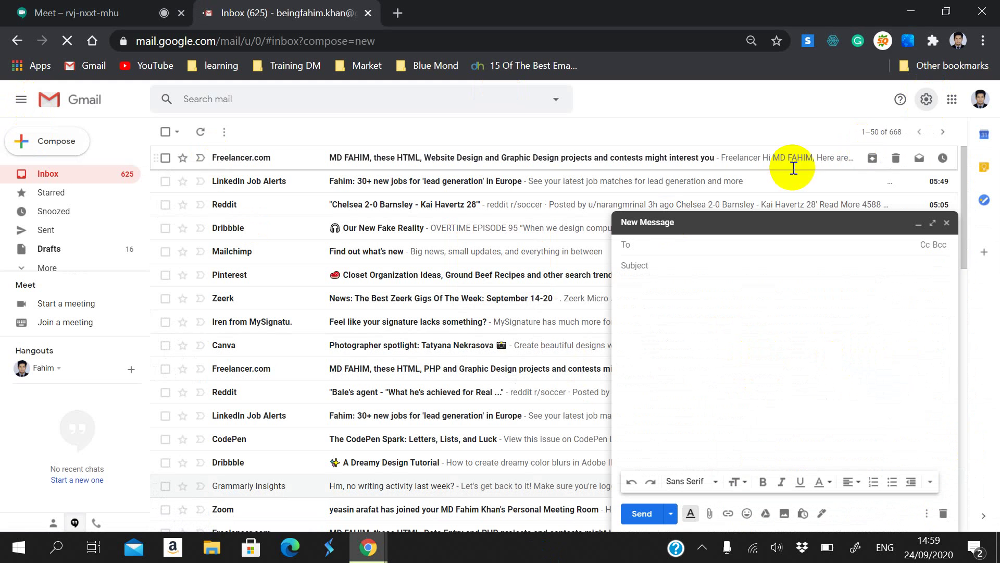
Step: Open the full Gmail settings from quick settings, scroll through them, then close that tab
left_click(926, 100)
left_click(925, 105)
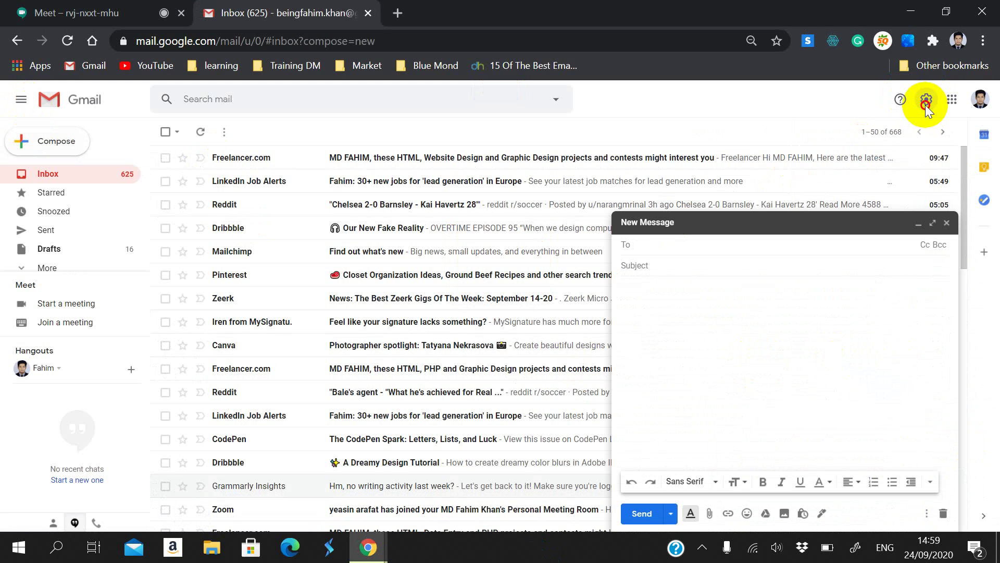
left_click(925, 105)
left_click(889, 159)
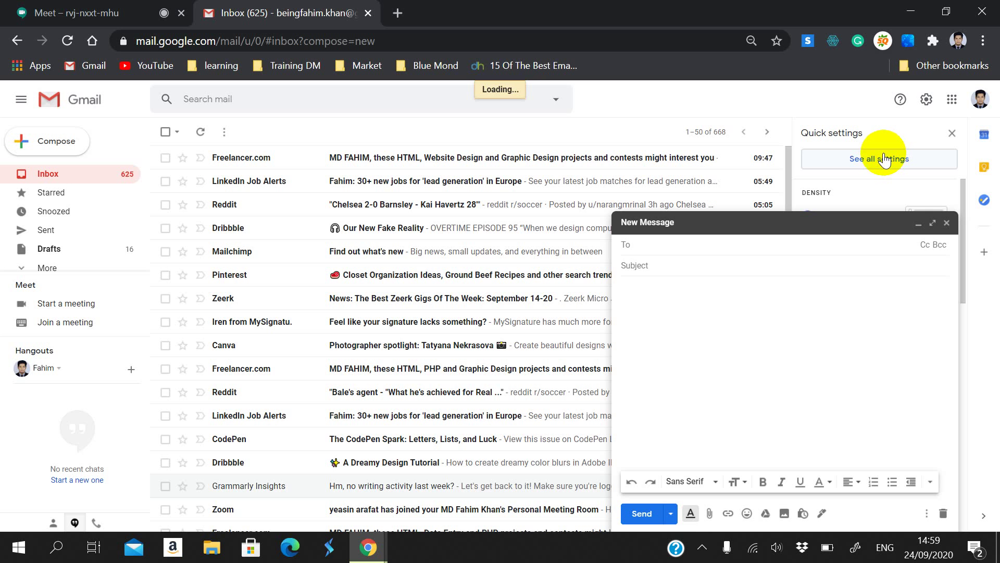
left_click(889, 159)
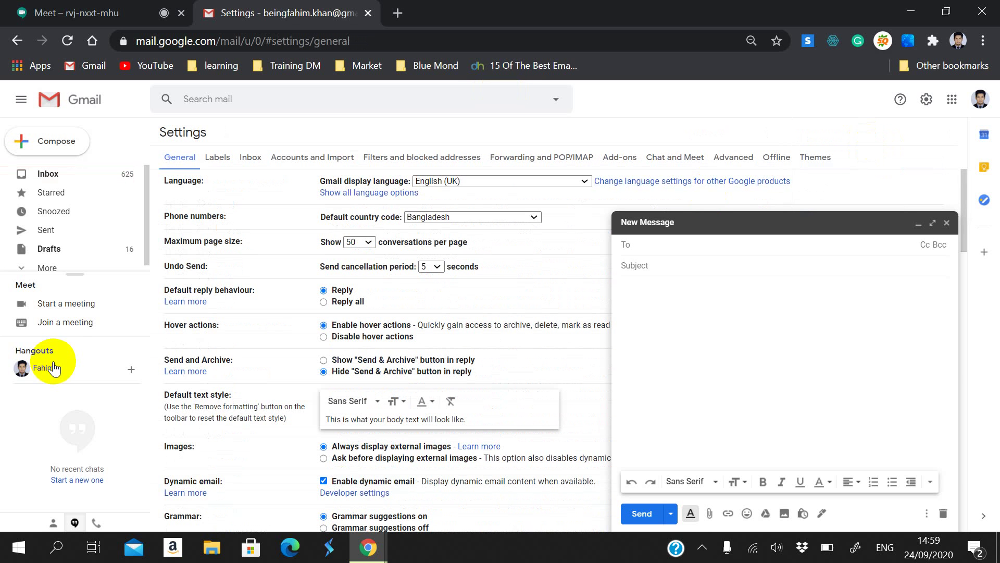
scroll(224, 336, "down", 15)
scroll(224, 336, "down", 4)
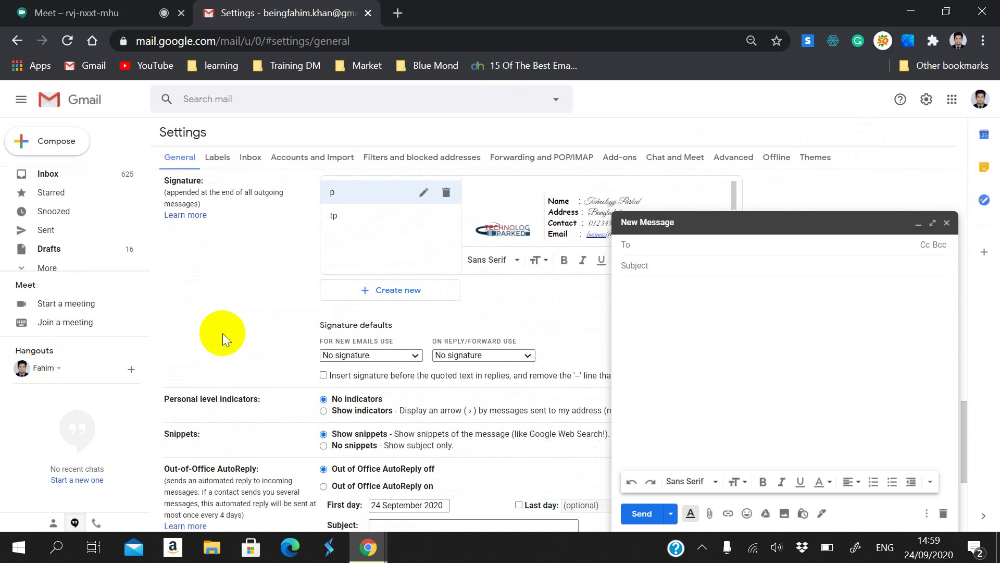
left_click(368, 13)
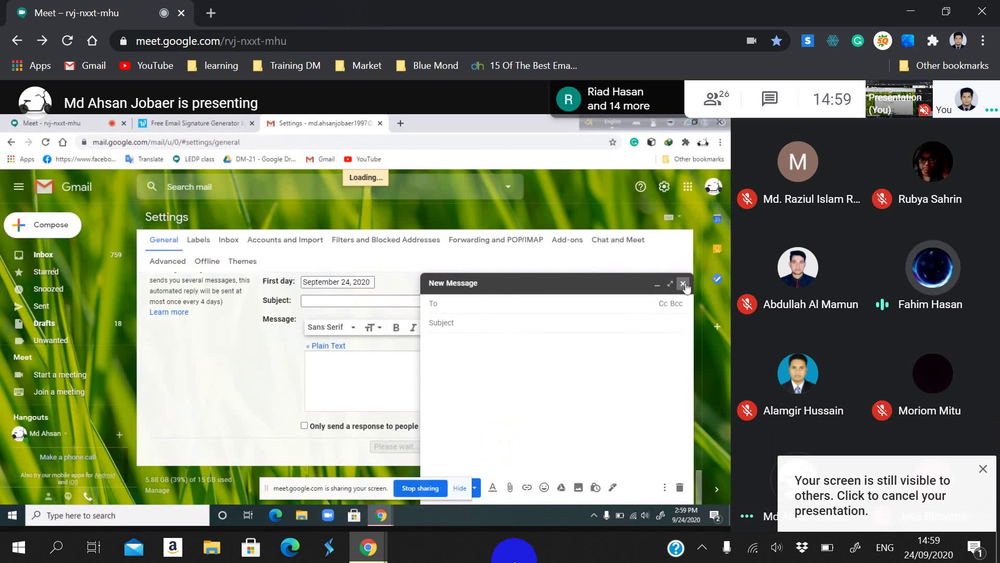
Step: Start a new email with subject 'hgh' and check the list of signed-in accounts
left_click(44, 224)
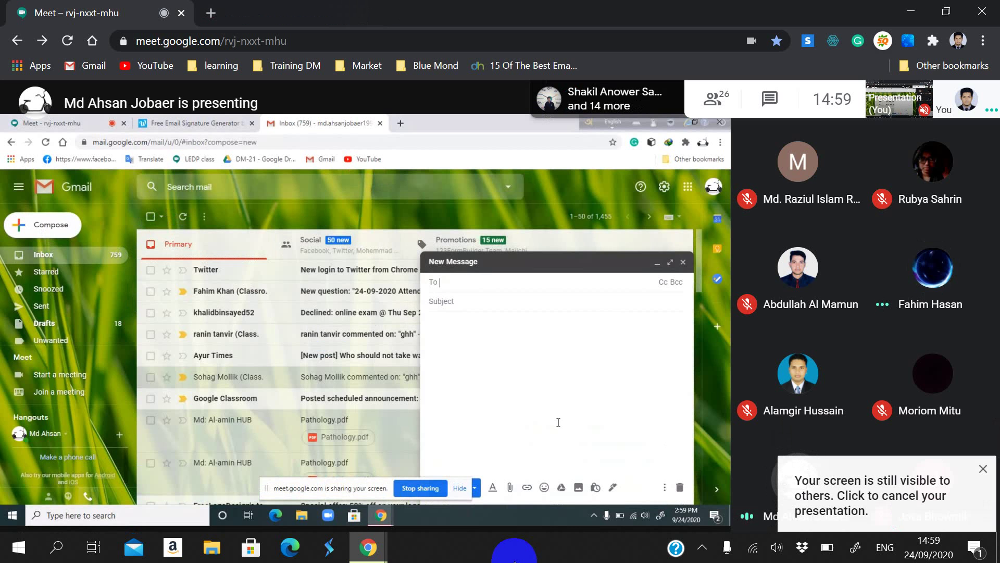
left_click(495, 300)
type("hgh")
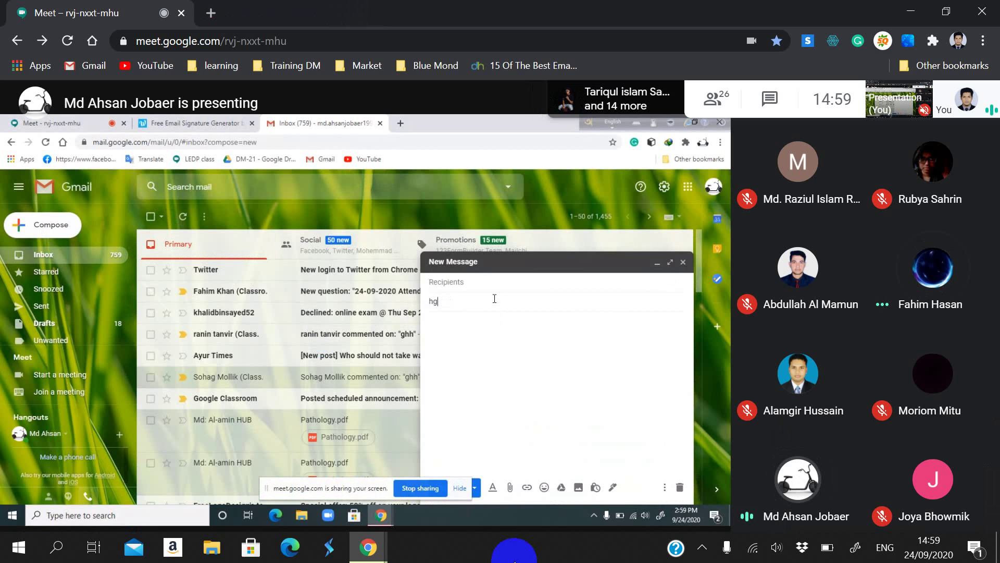
left_click(487, 279)
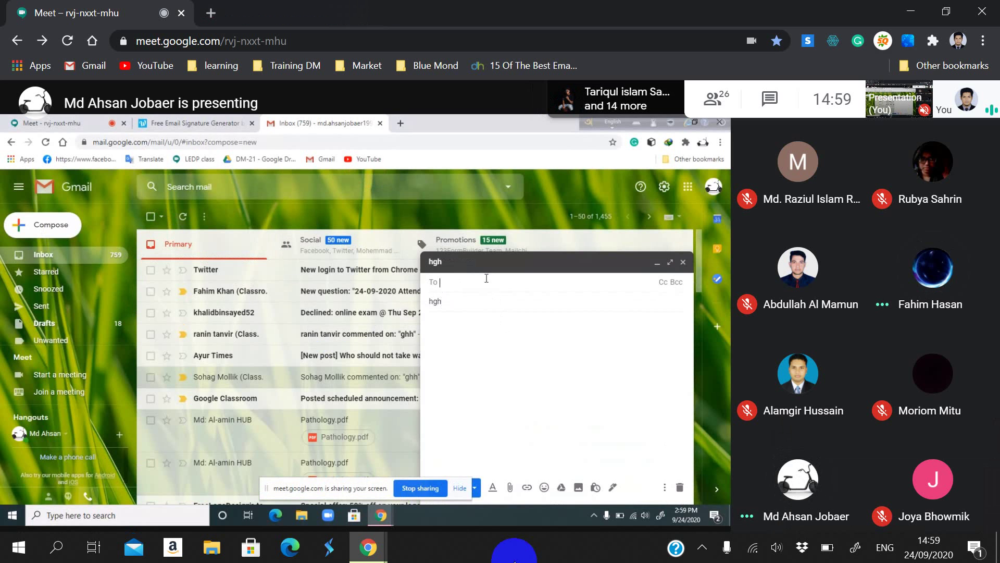
left_click(711, 190)
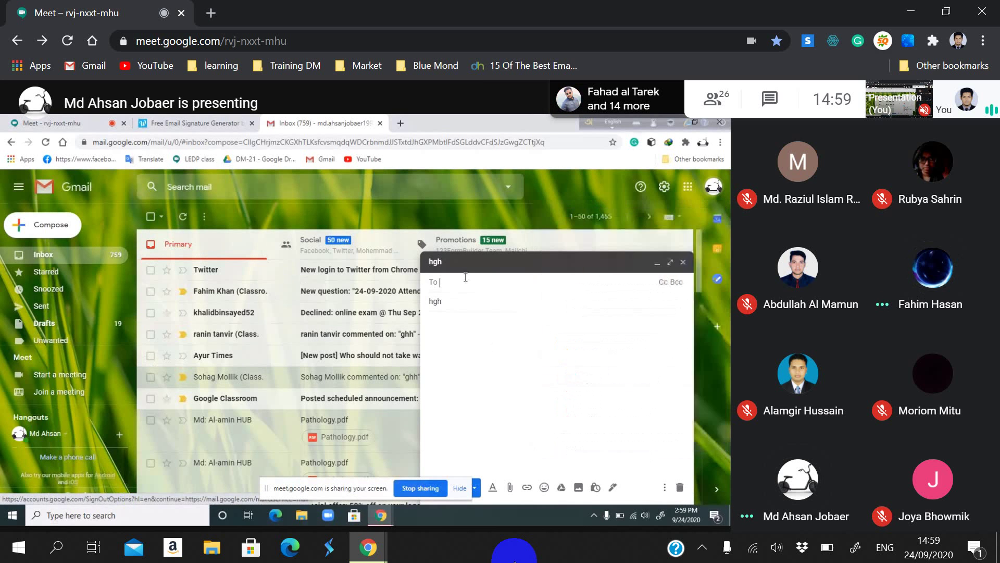
left_click(714, 186)
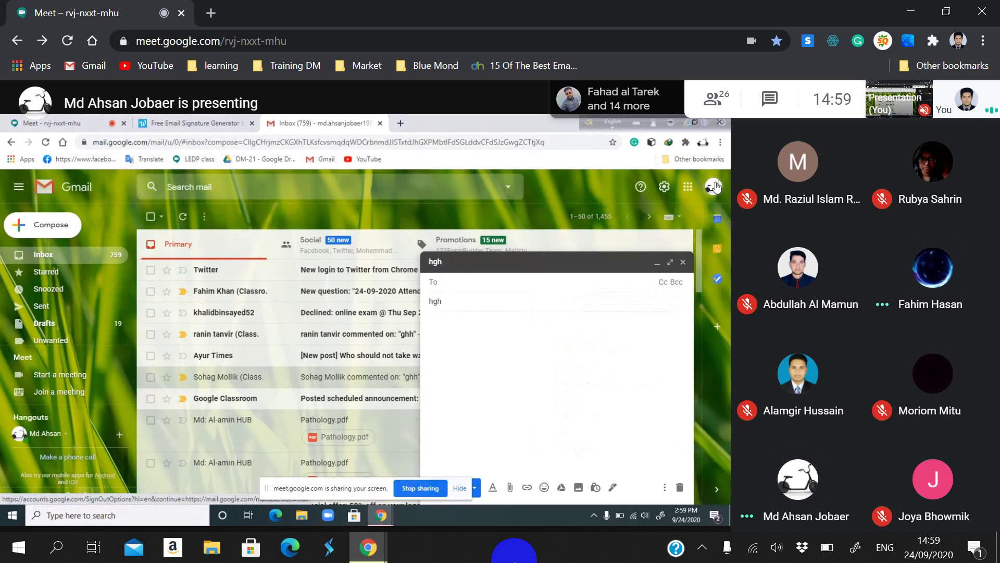
Step: Address the 'hgh' email to the presenter's second Gmail address and send it
left_click(463, 282)
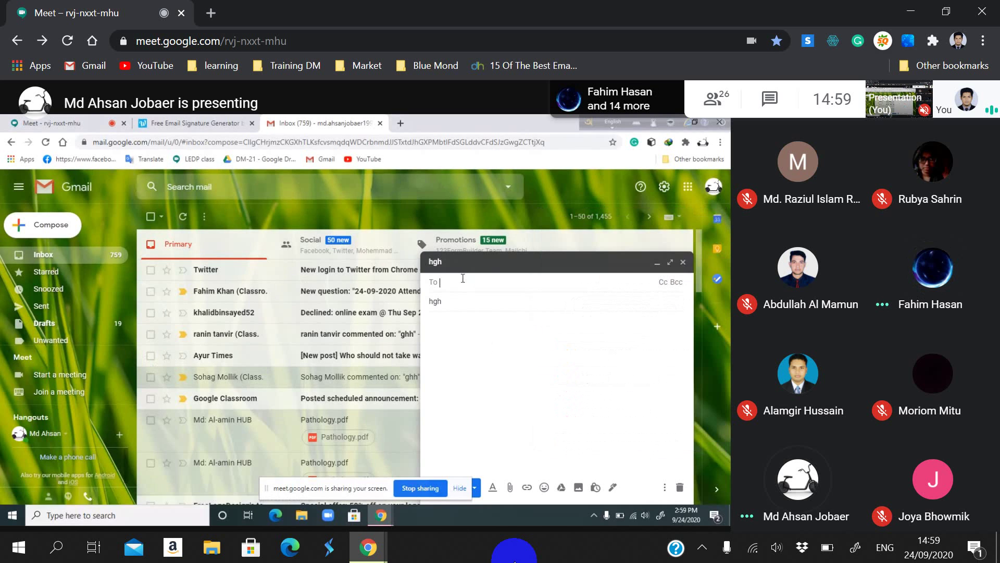
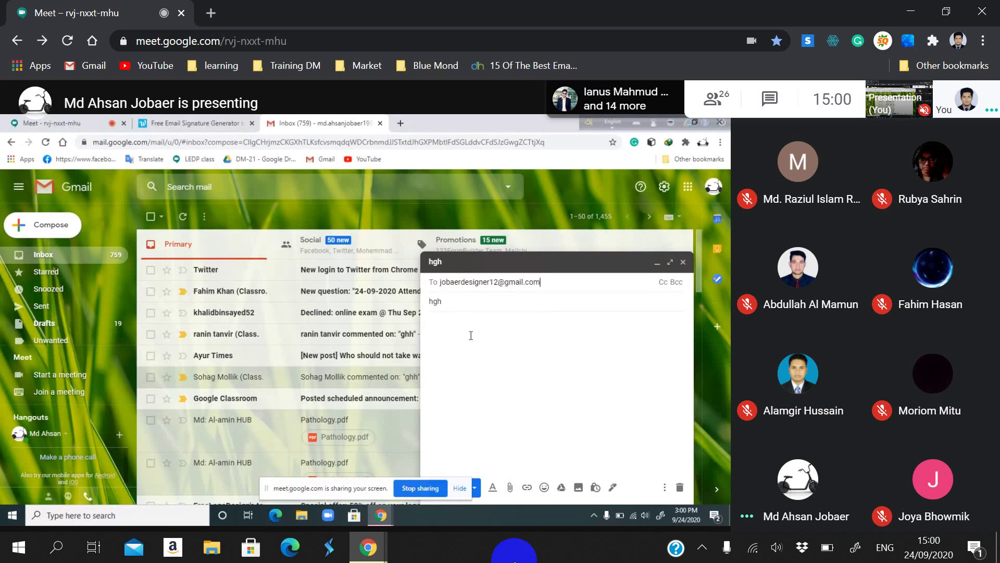
left_click(547, 360)
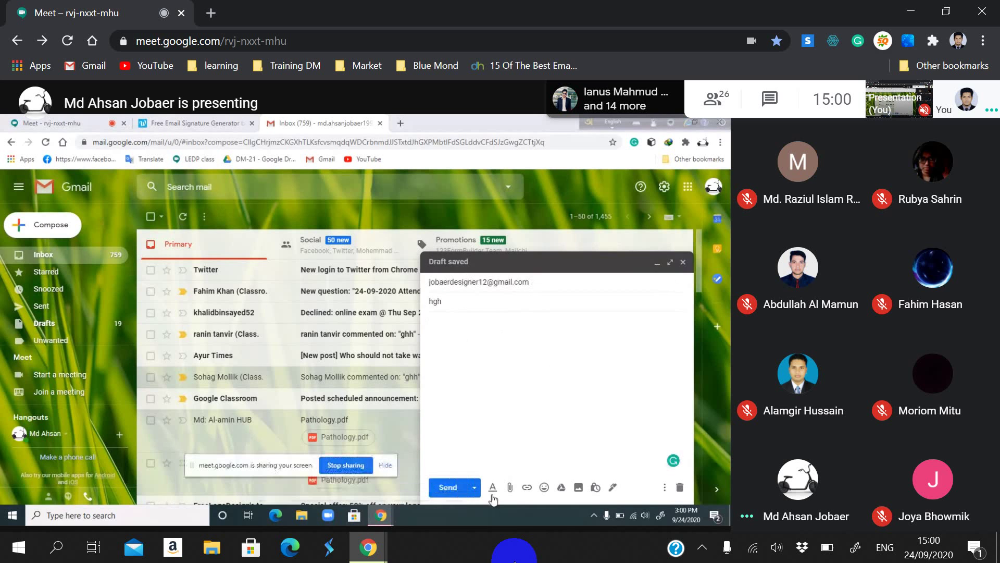
left_click_drag(306, 483, 232, 459)
left_click(448, 487)
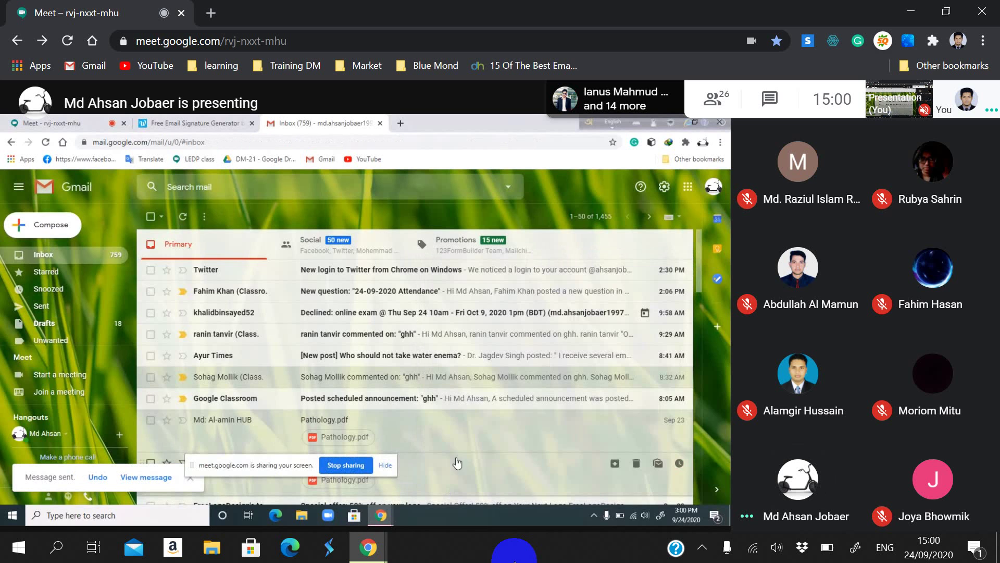
left_click(402, 121)
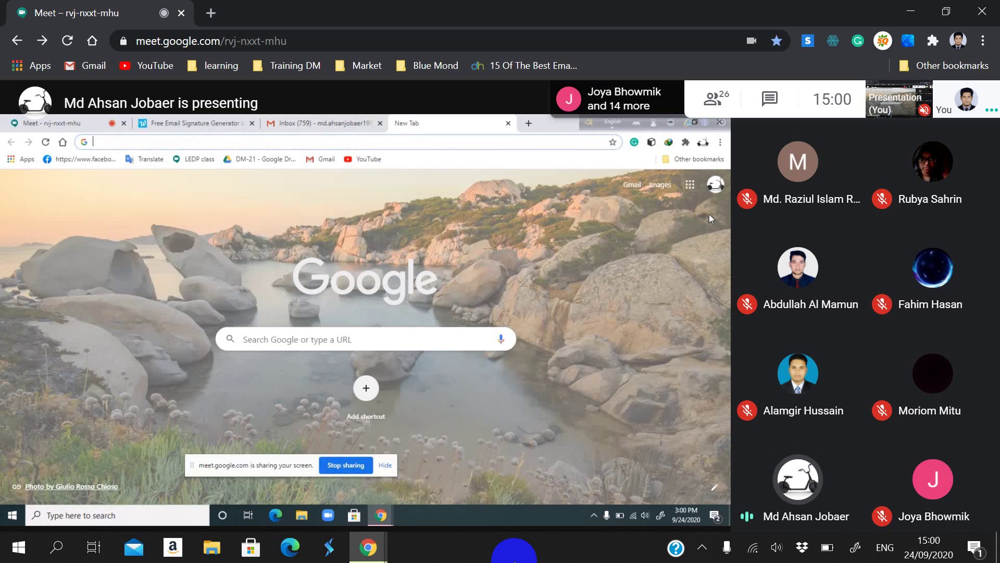
Step: Switch the new tab to the second account and save a full-screen capture over 24-09-2020.png
left_click(715, 185)
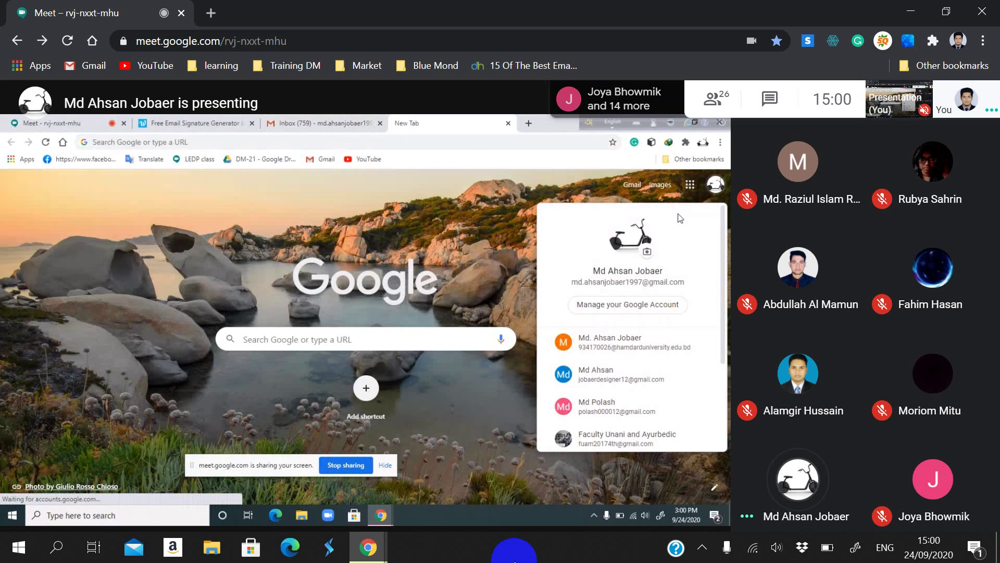
left_click(606, 386)
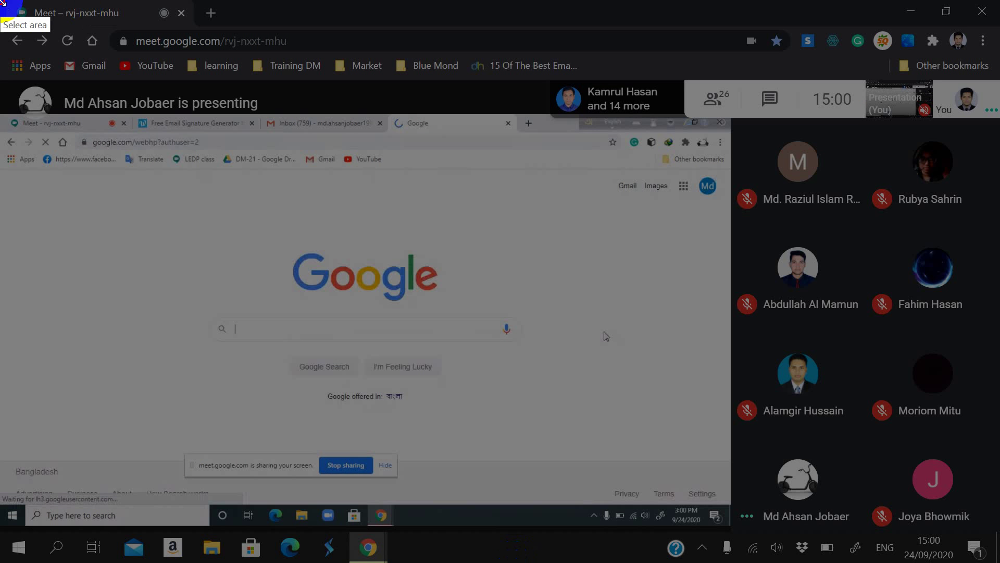
left_click_drag(0, 0, 995, 559)
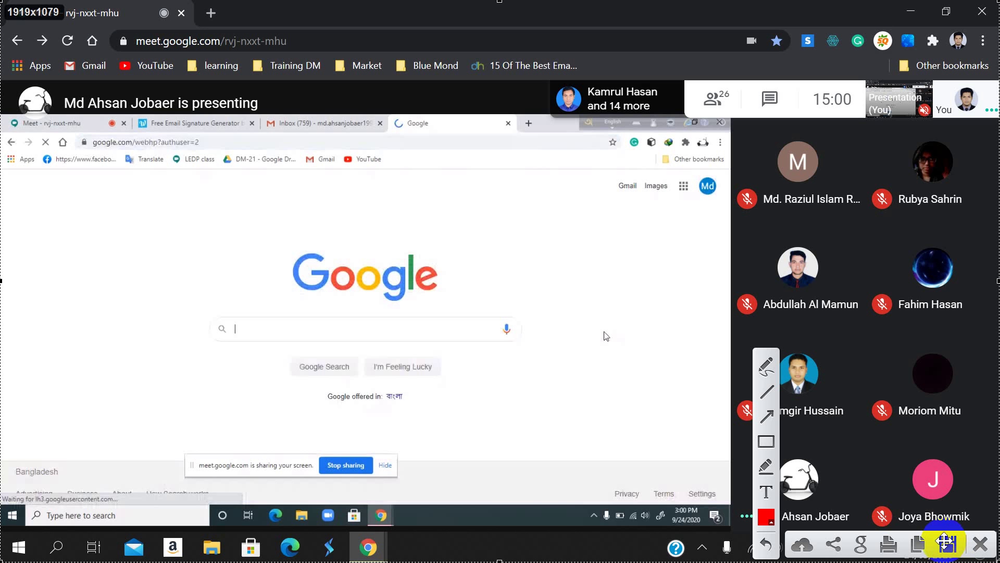
left_click(944, 540)
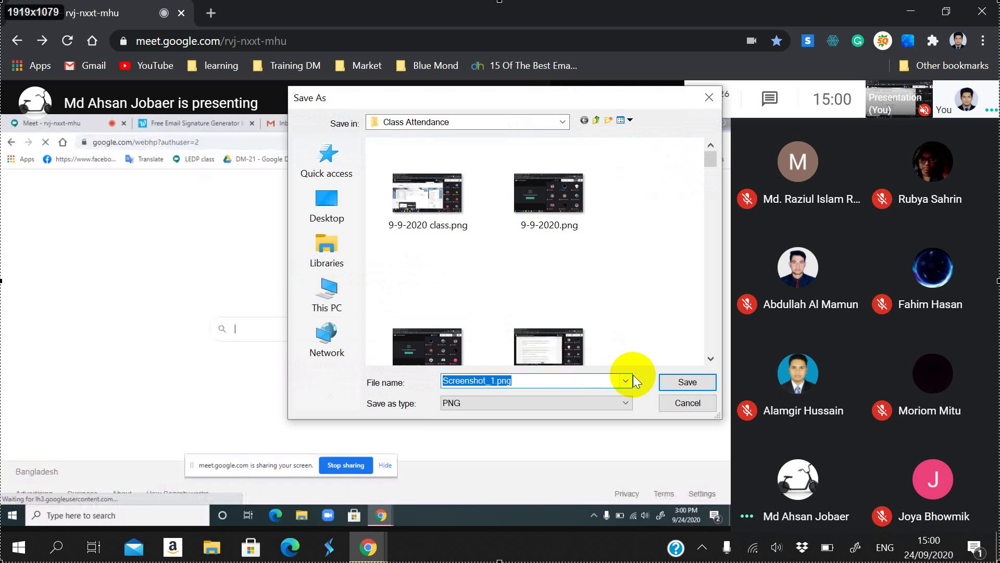
type("24")
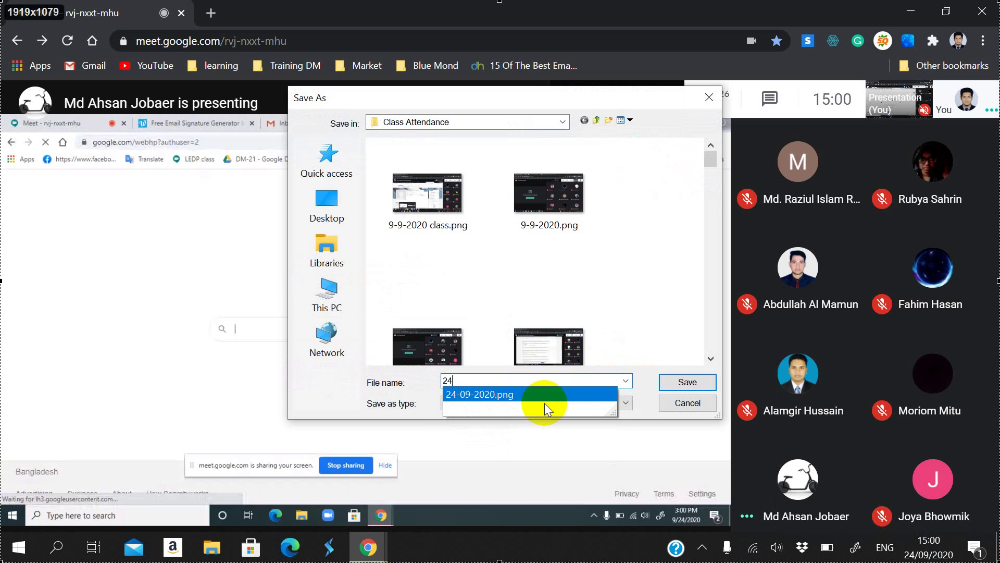
left_click(545, 400)
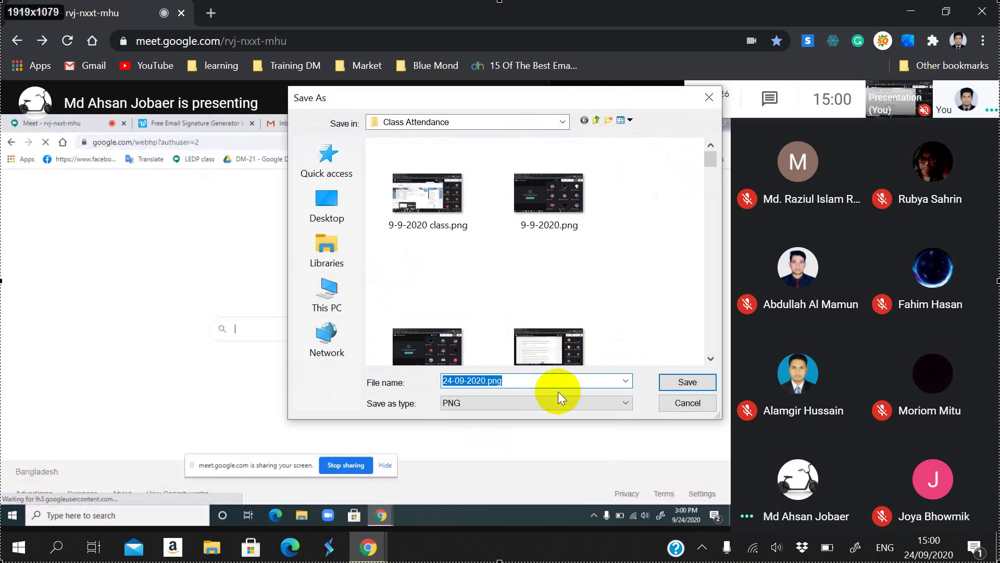
left_click(668, 385)
left_click(554, 280)
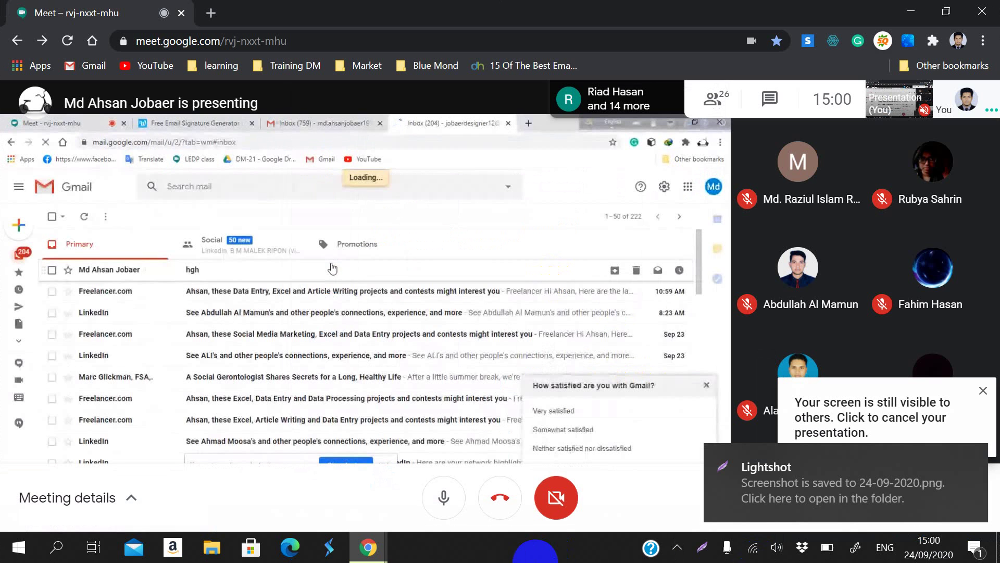
Step: Open the received 'hgh' email, dismiss the survey, and check its sender details
left_click(332, 268)
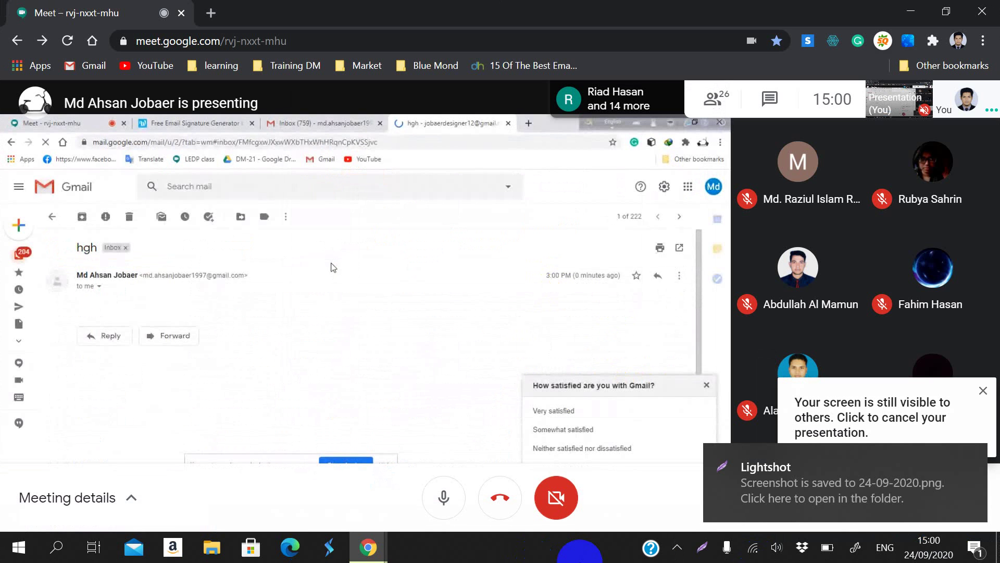
left_click(576, 558)
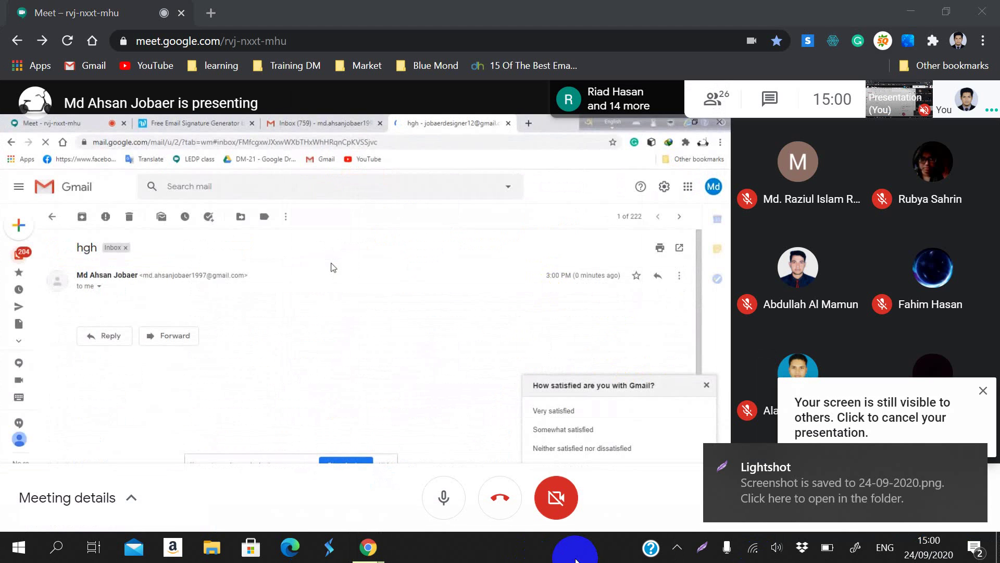
left_click(706, 385)
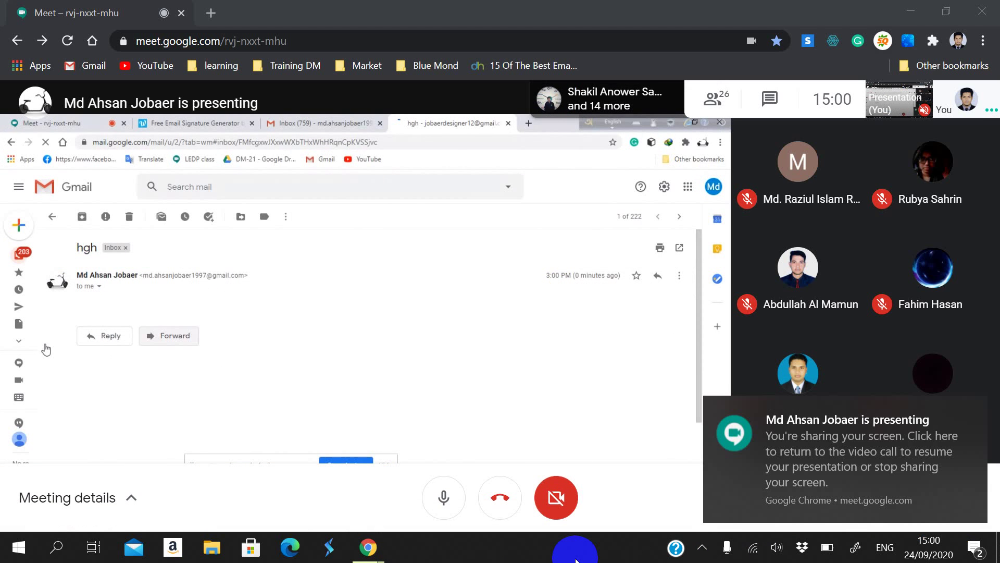
left_click(99, 287)
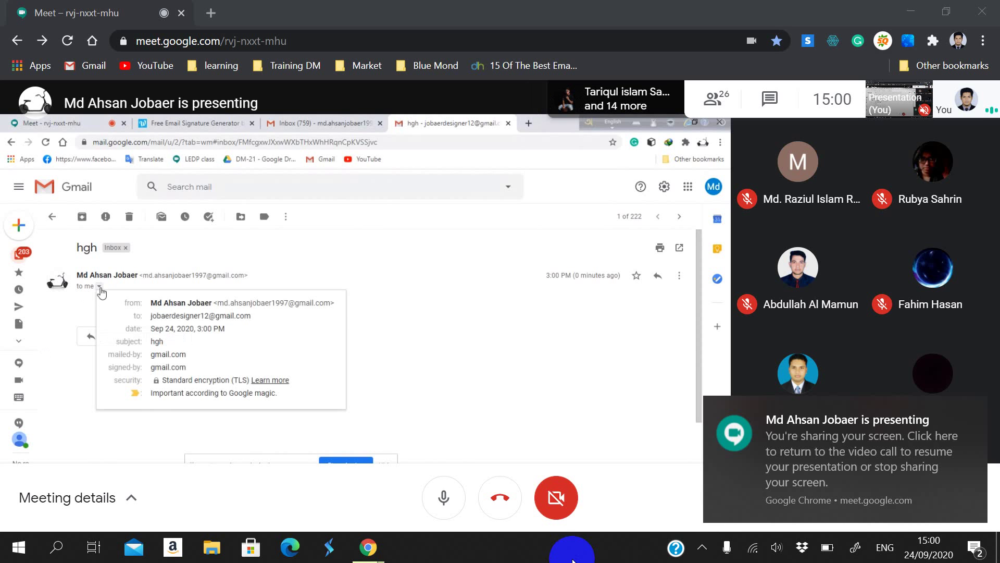
left_click(99, 287)
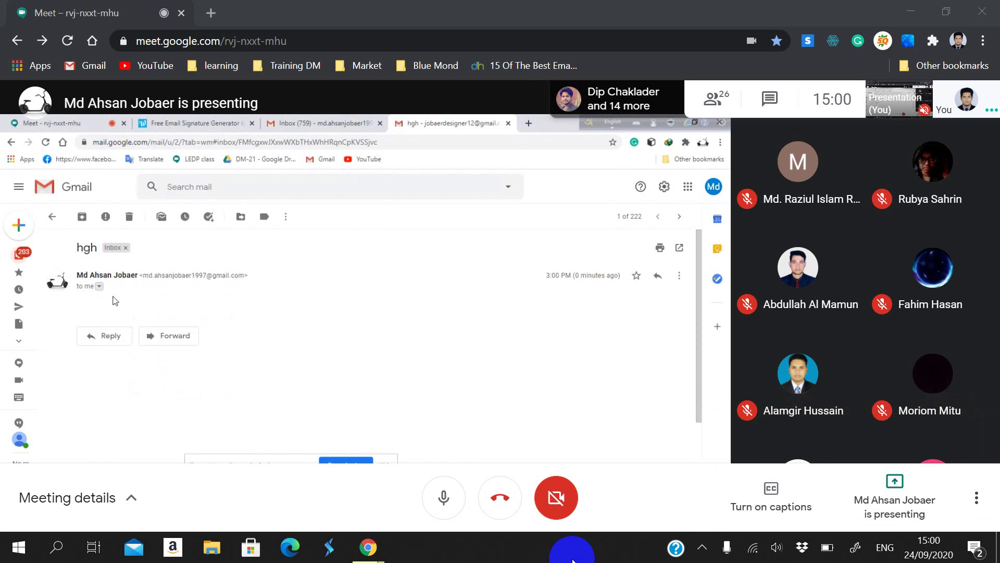
Step: Go back to the first account's inbox, start a new email, then return to Meet
left_click(315, 120)
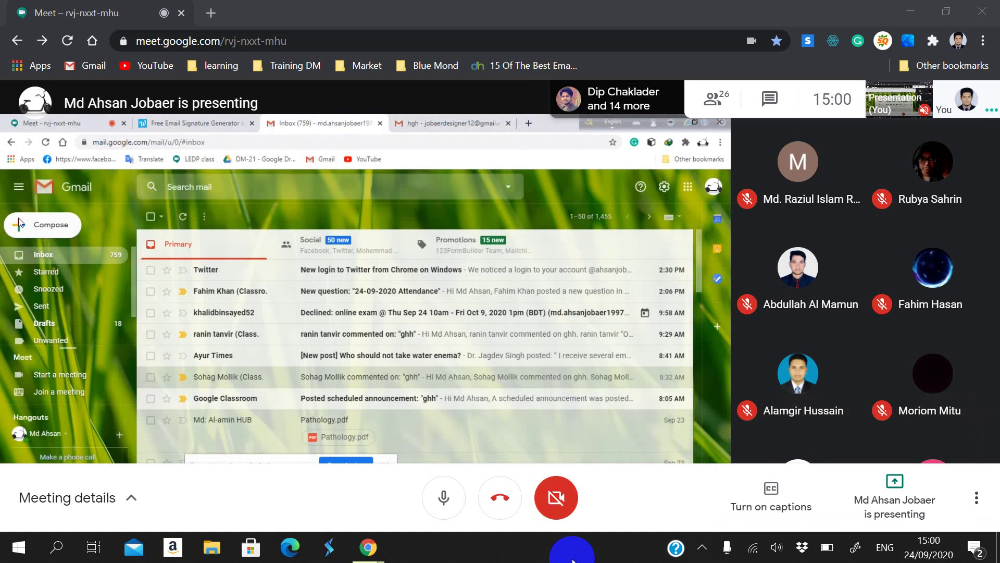
left_click(18, 224)
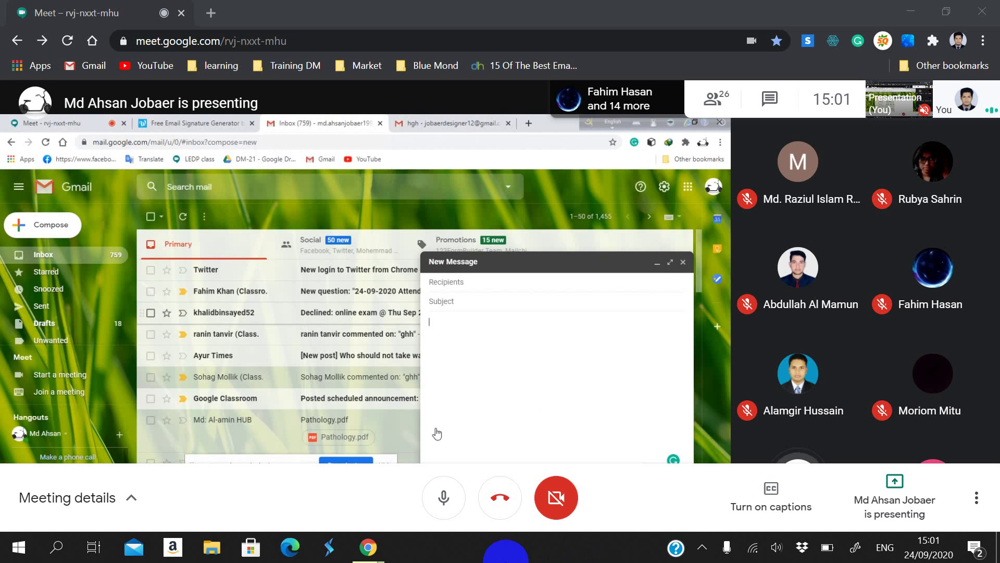
left_click(66, 122)
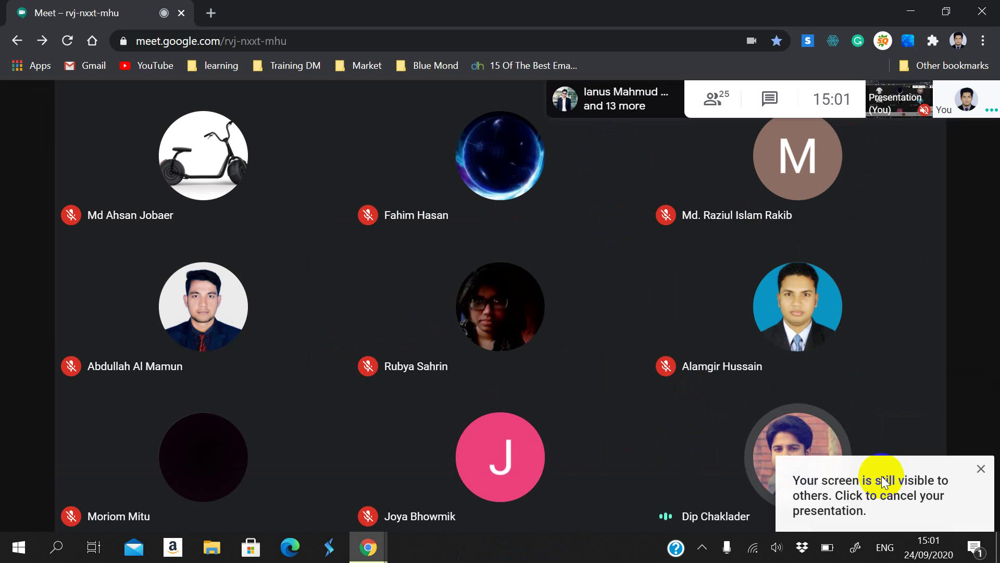
Step: Resume presenting the screen and open Blogger in a new tab from Google apps
left_click(884, 491)
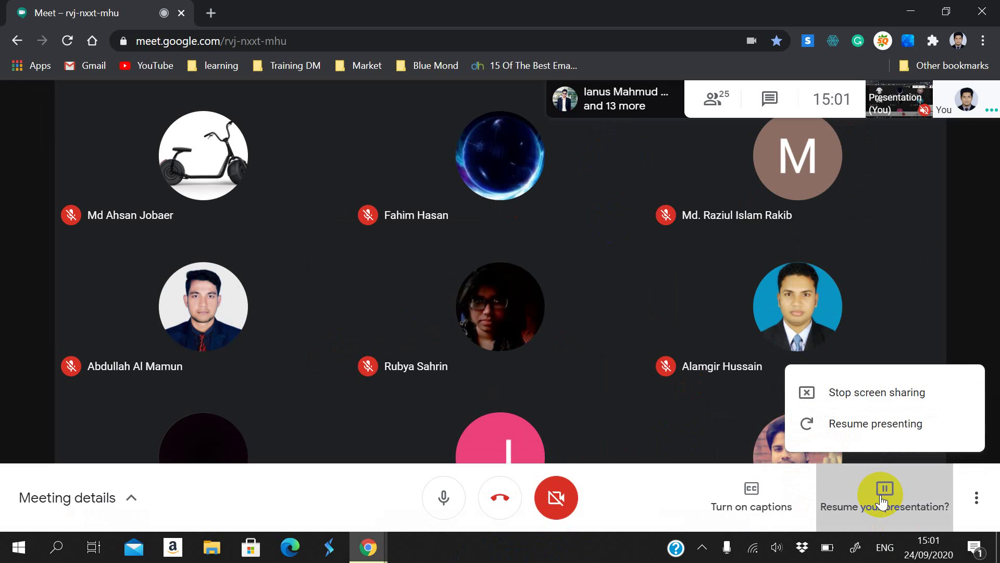
left_click(856, 424)
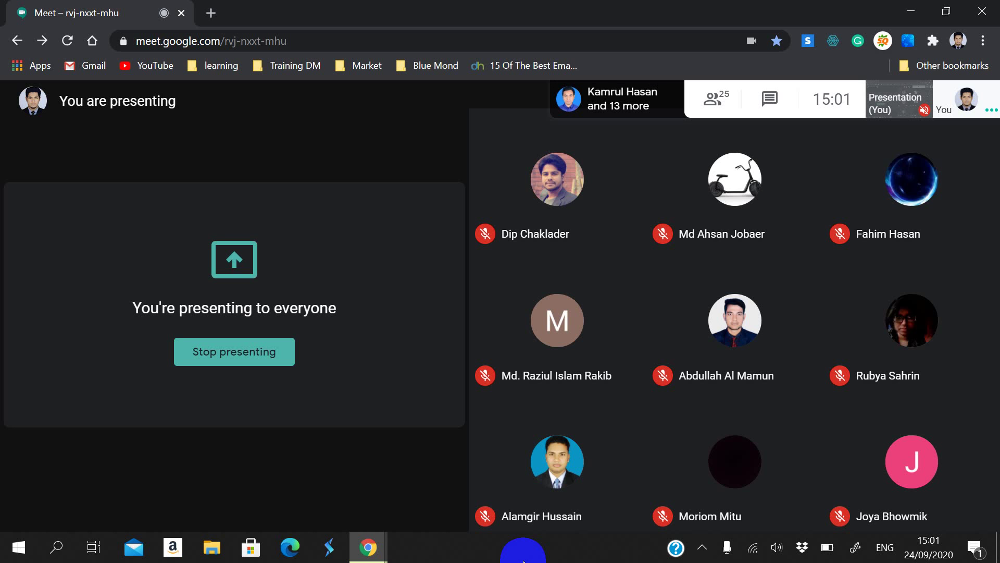
left_click(222, 11)
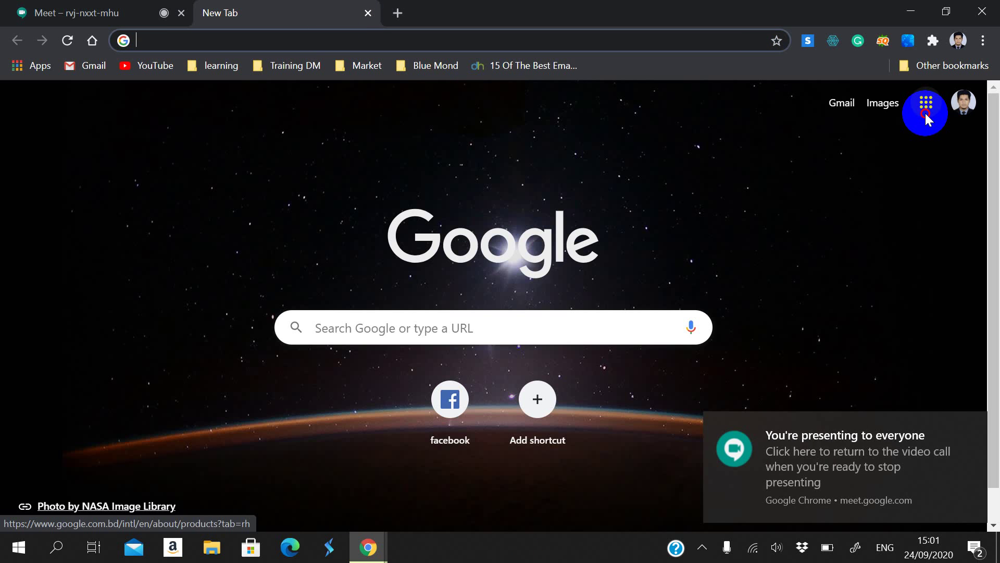
left_click(926, 114)
scroll(829, 268, "down", 8)
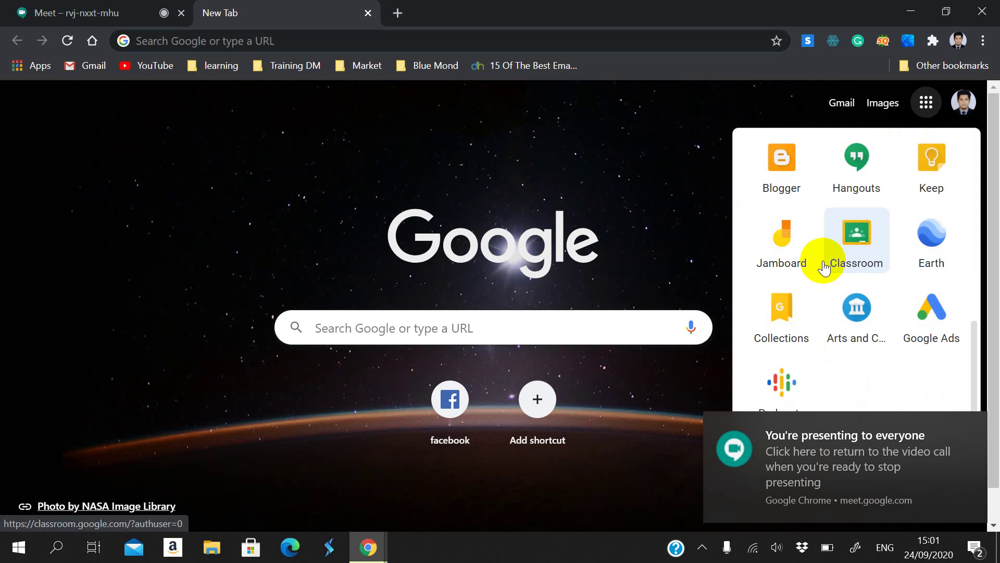
left_click(774, 157)
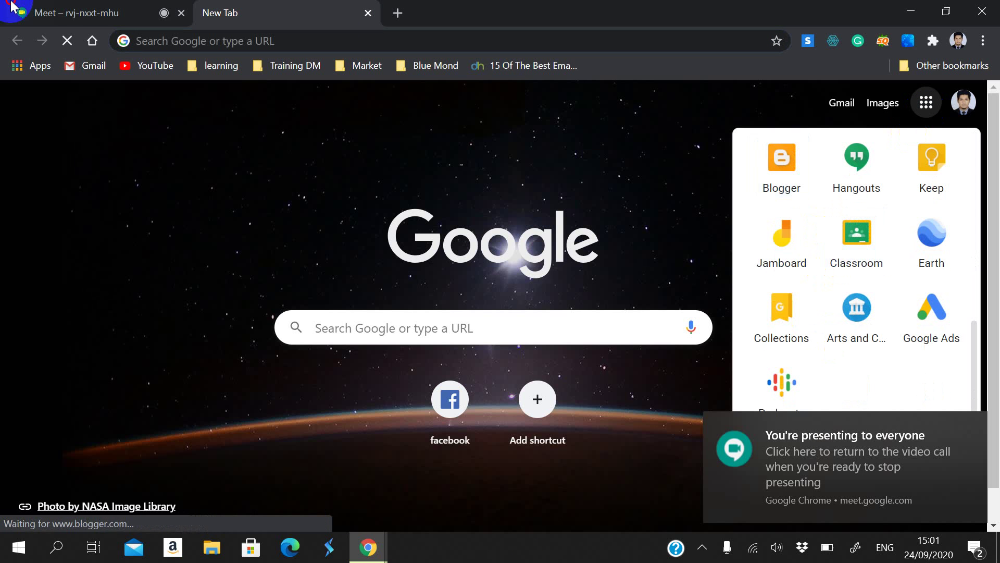
Step: Scroll through the meeting participant list, then go back to the Blogger posts tab
left_click(13, 9)
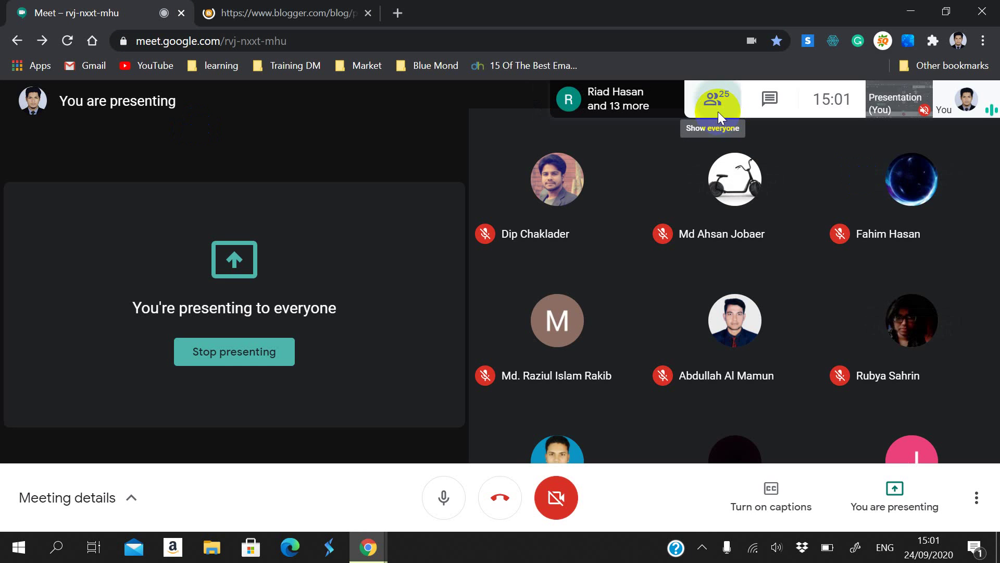
left_click(718, 112)
scroll(932, 396, "down", 10)
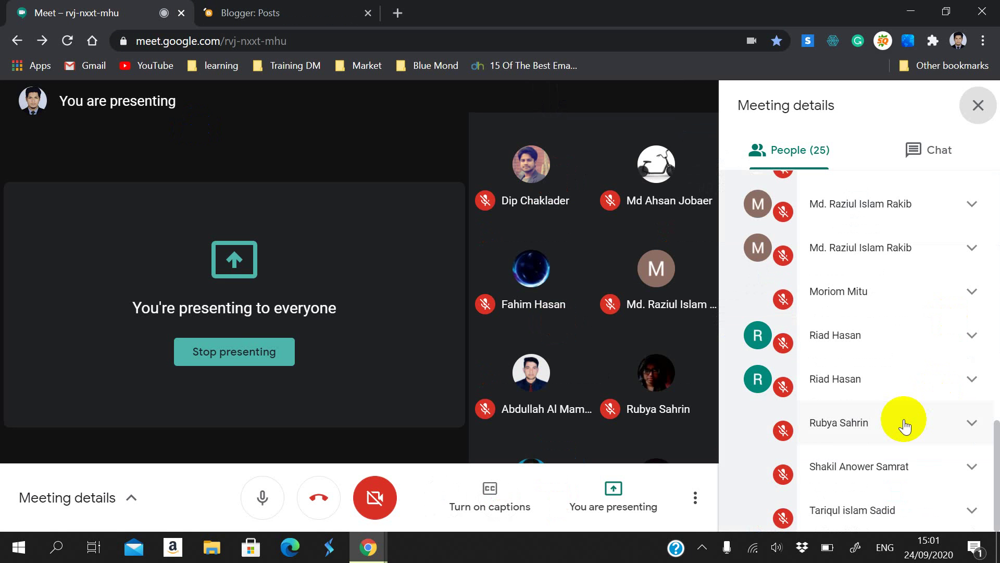
scroll(833, 492, "up", 2)
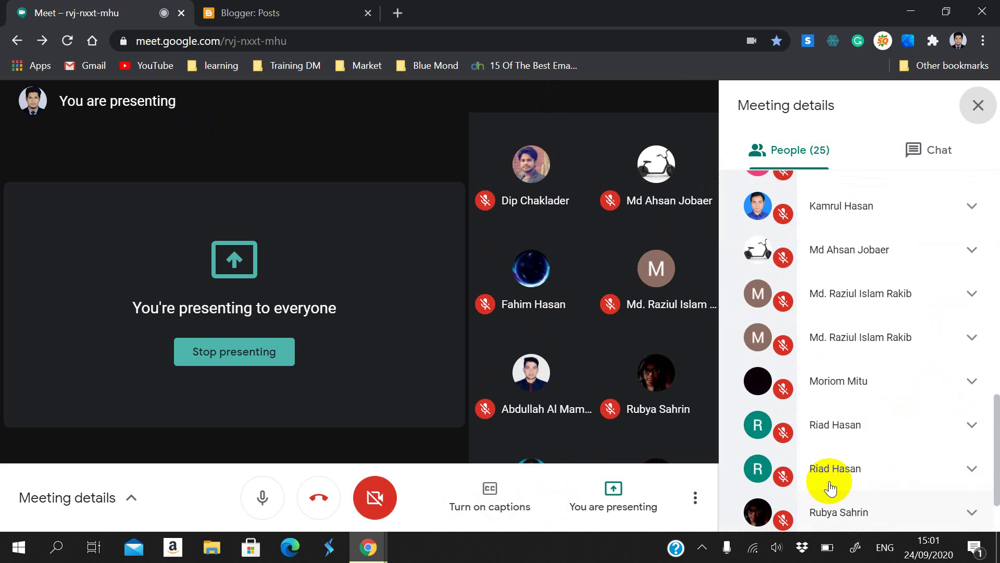
scroll(830, 488, "up", 7)
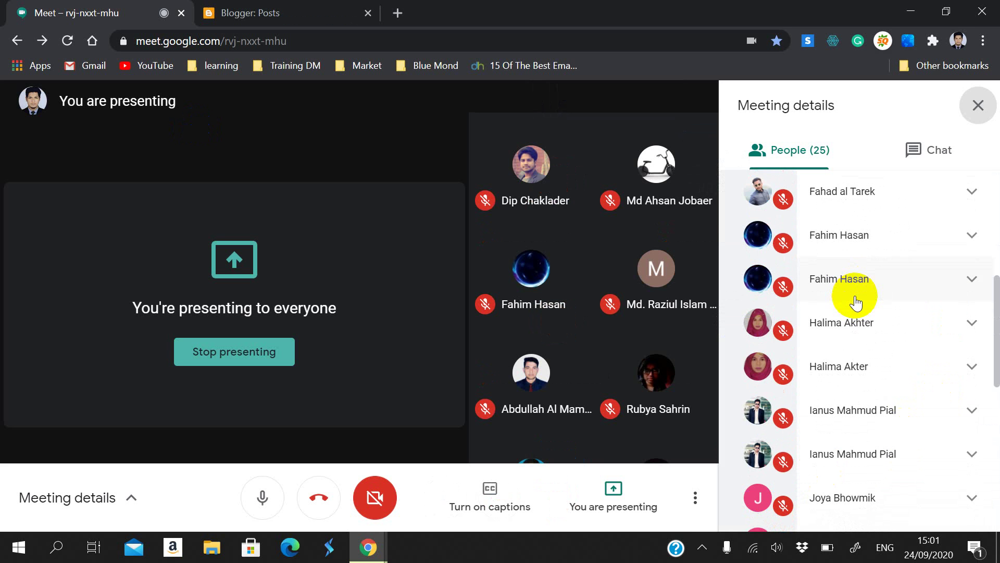
scroll(855, 298, "up", 6)
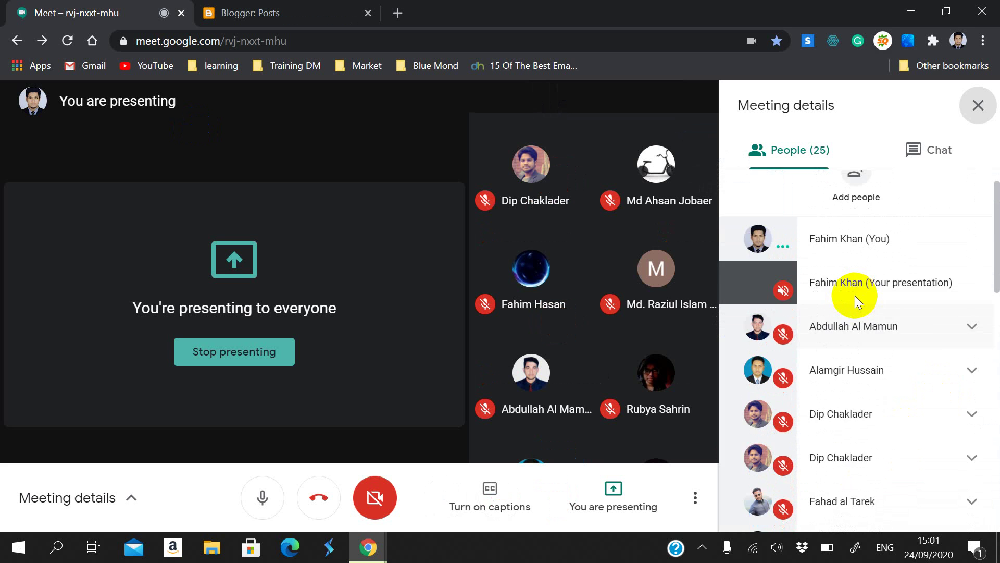
scroll(849, 312, "down", 15)
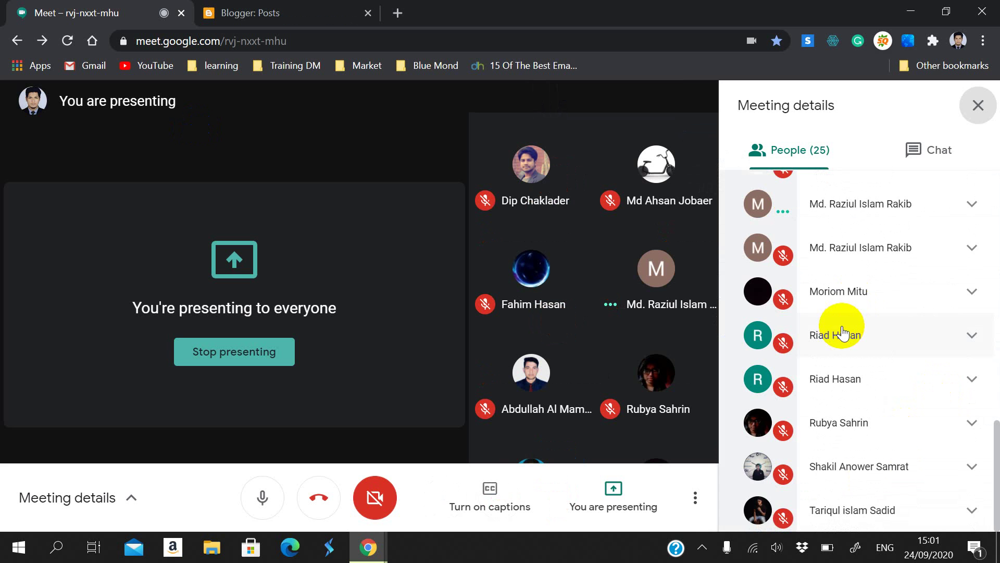
scroll(889, 330, "up", 15)
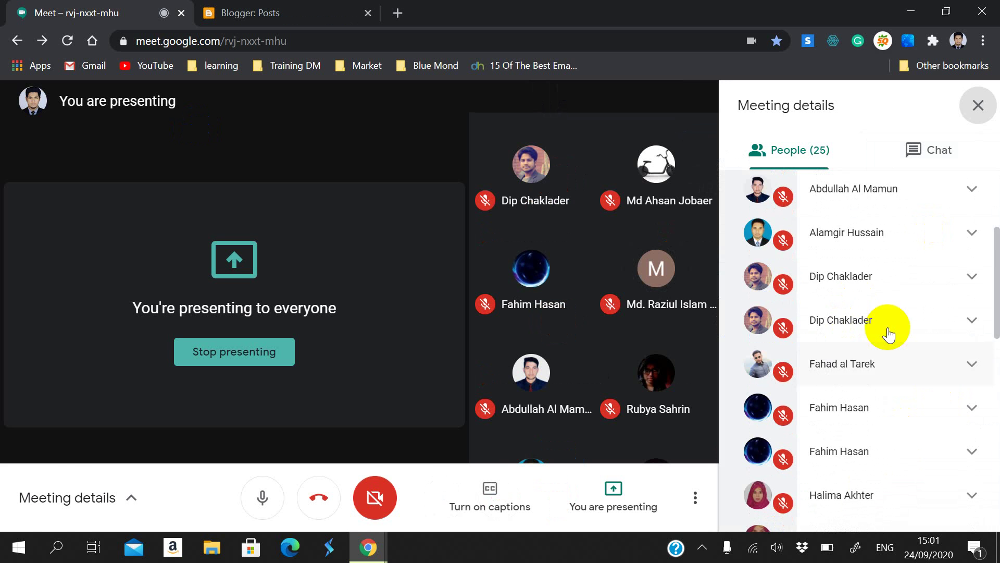
left_click(978, 105)
left_click(291, 12)
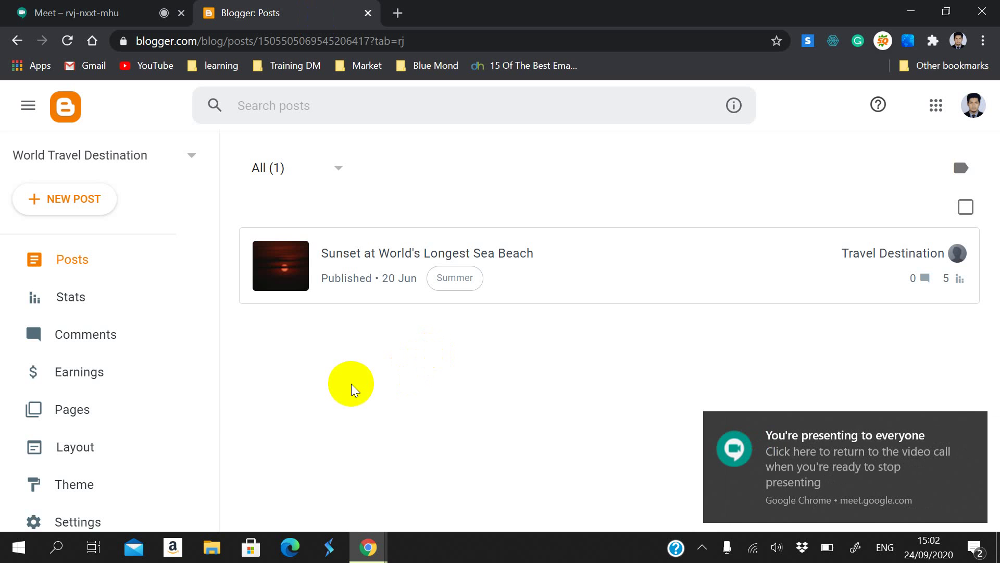
Step: Open Blogger under the other Google account and close the old World Travel Destination tab
left_click(168, 165)
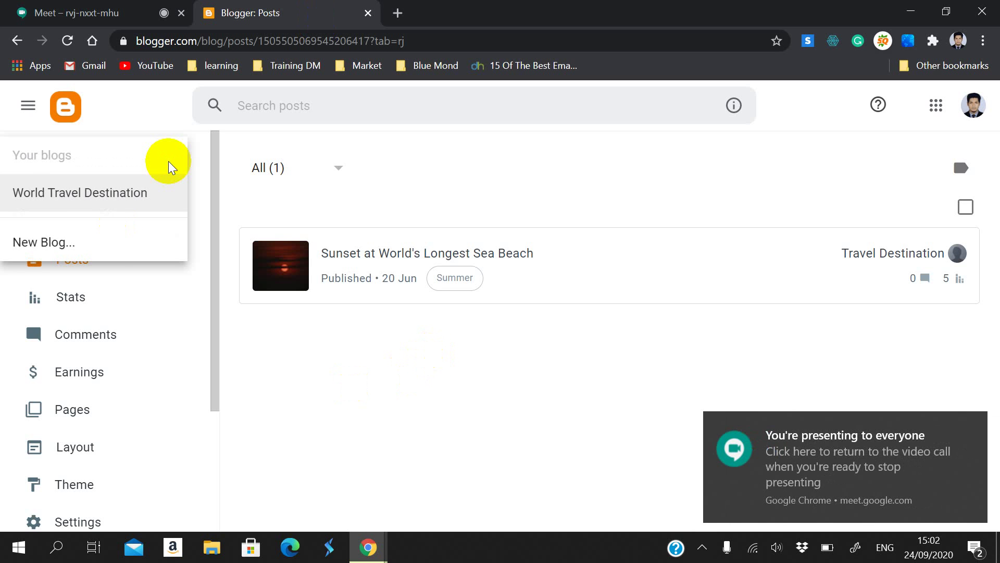
left_click(252, 270)
left_click(982, 112)
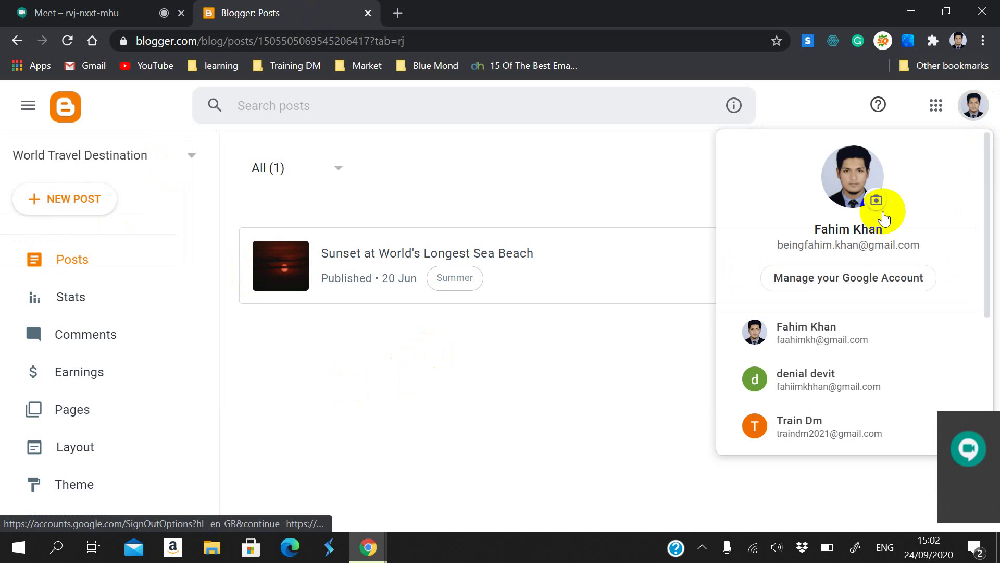
left_click(797, 320)
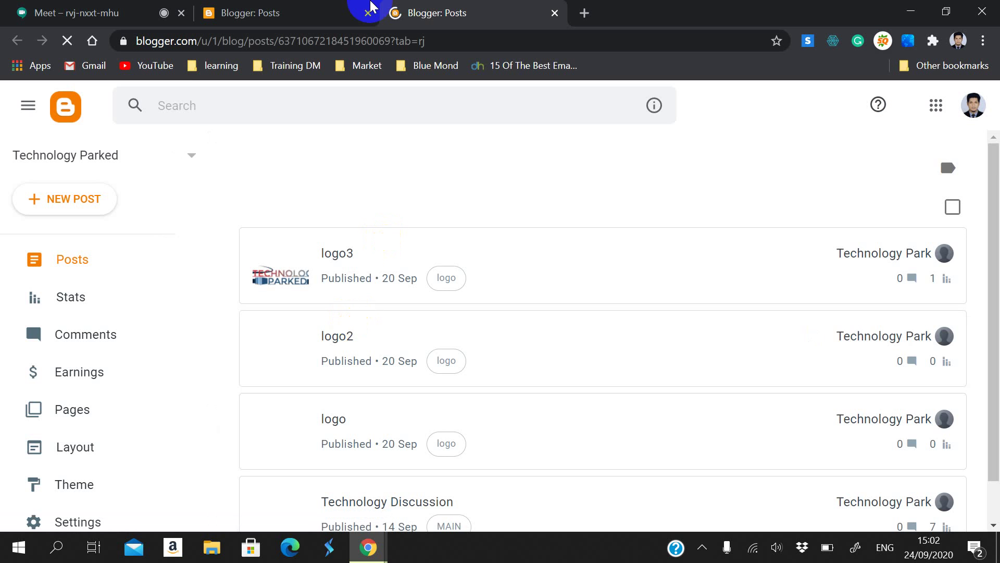
left_click(369, 13)
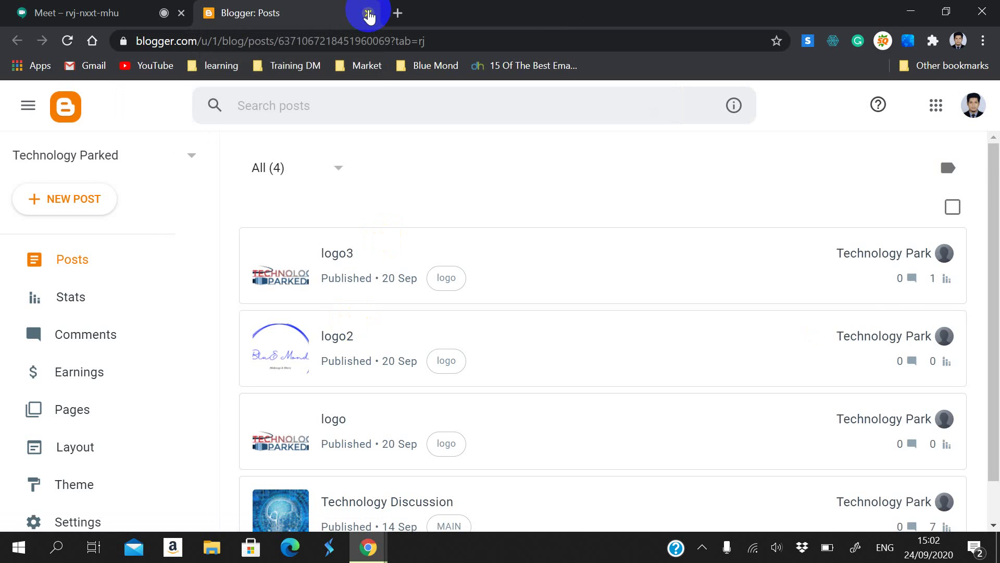
Step: Open the Technology Parked settings, view the live blog in a new tab, then return
scroll(365, 271, "down", 1)
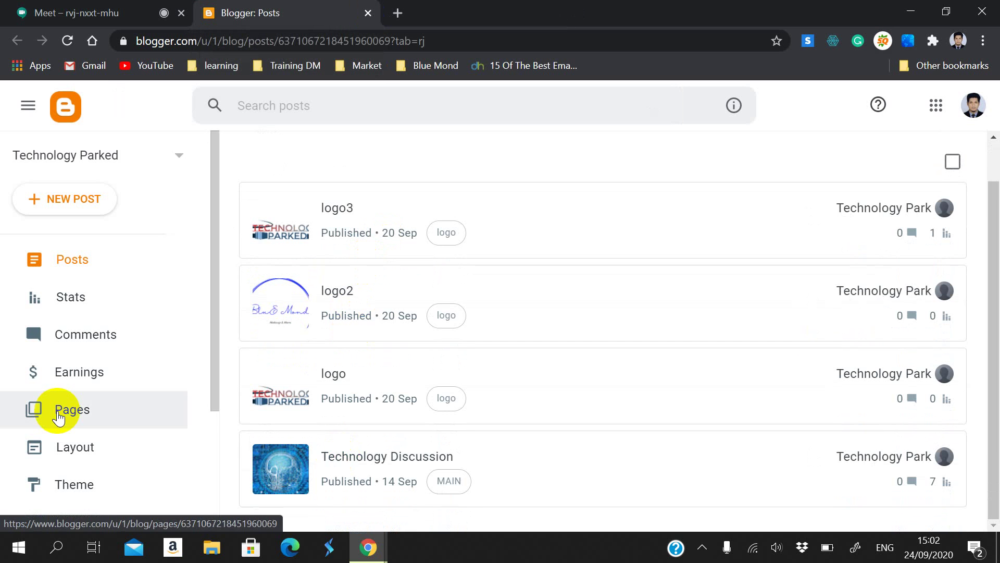
scroll(63, 409, "down", 3)
left_click(81, 343)
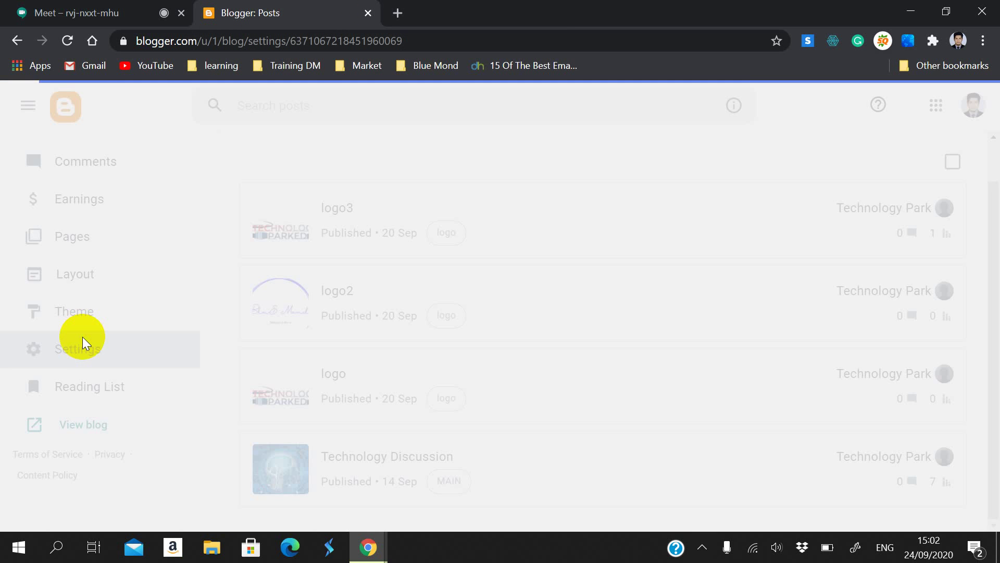
scroll(462, 270, "down", 10)
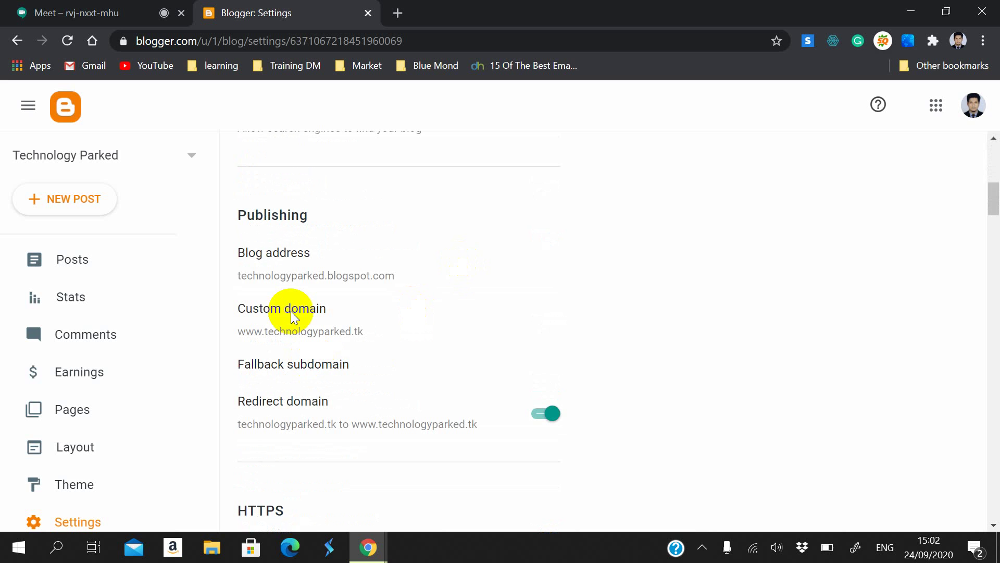
scroll(421, 434, "down", 7)
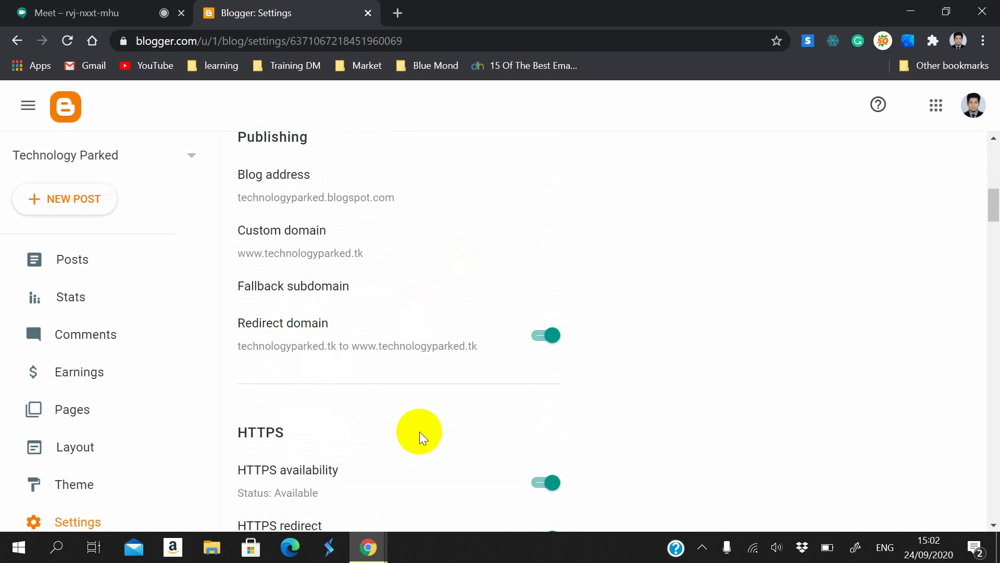
scroll(33, 457, "down", 4)
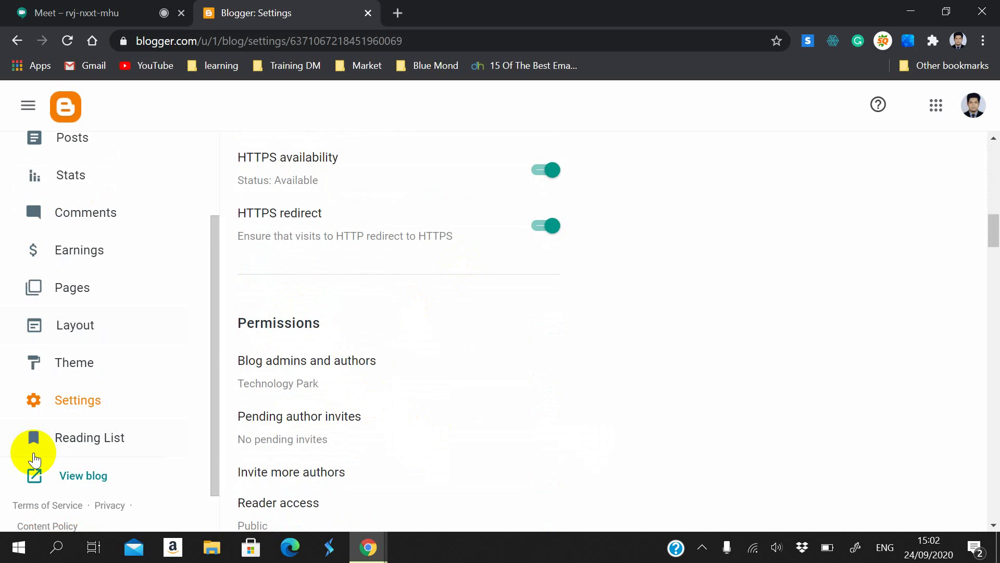
left_click(60, 425)
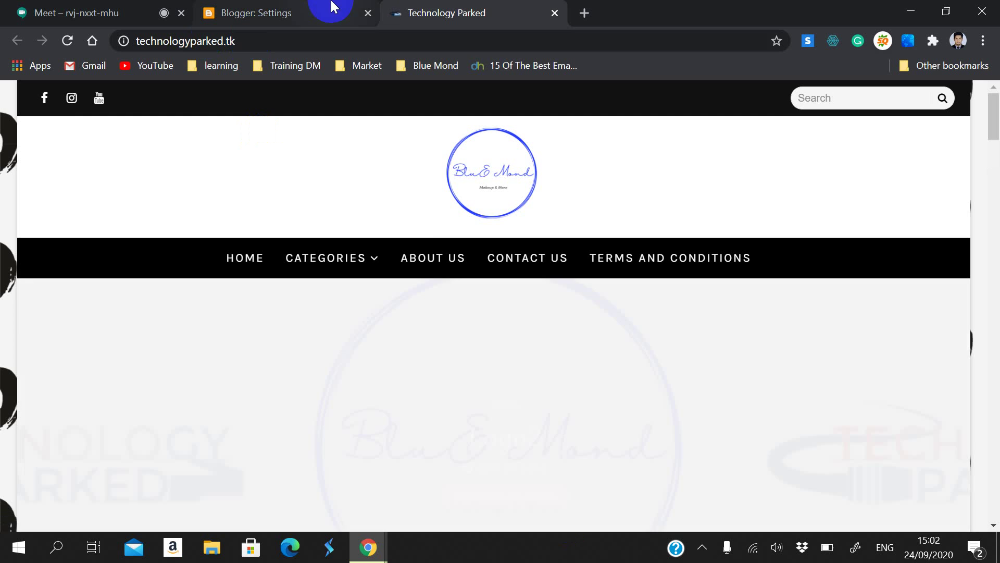
left_click(331, 11)
scroll(328, 339, "up", 15)
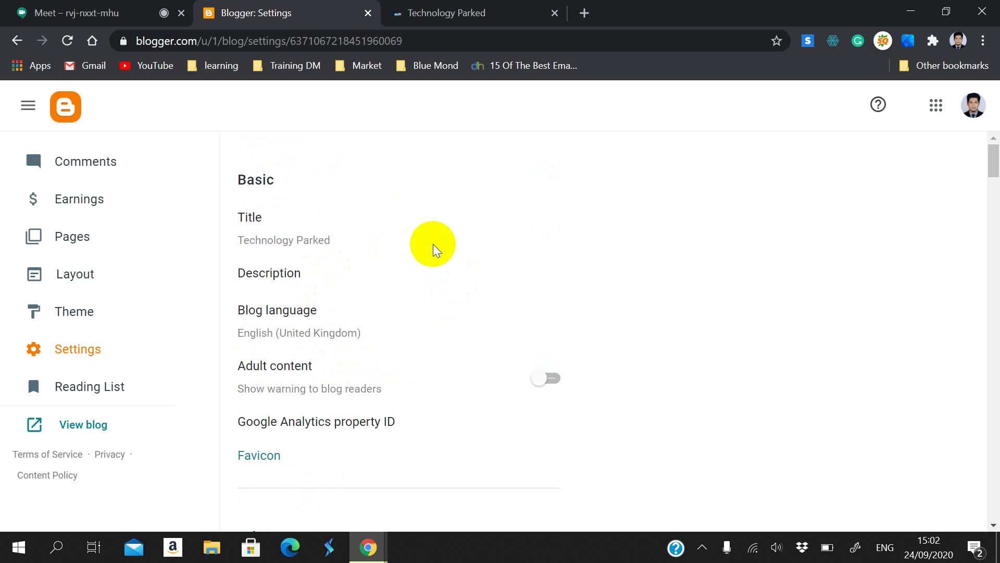
Step: Enter the description 'This is a Technology related blog. Here we update latest technology related documents and articles'
left_click(244, 276)
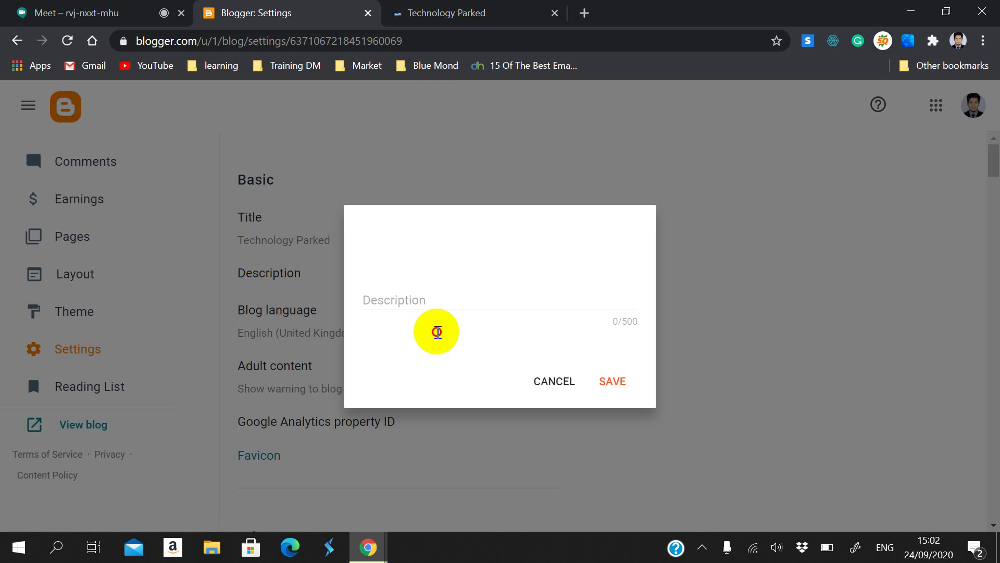
left_click(425, 293)
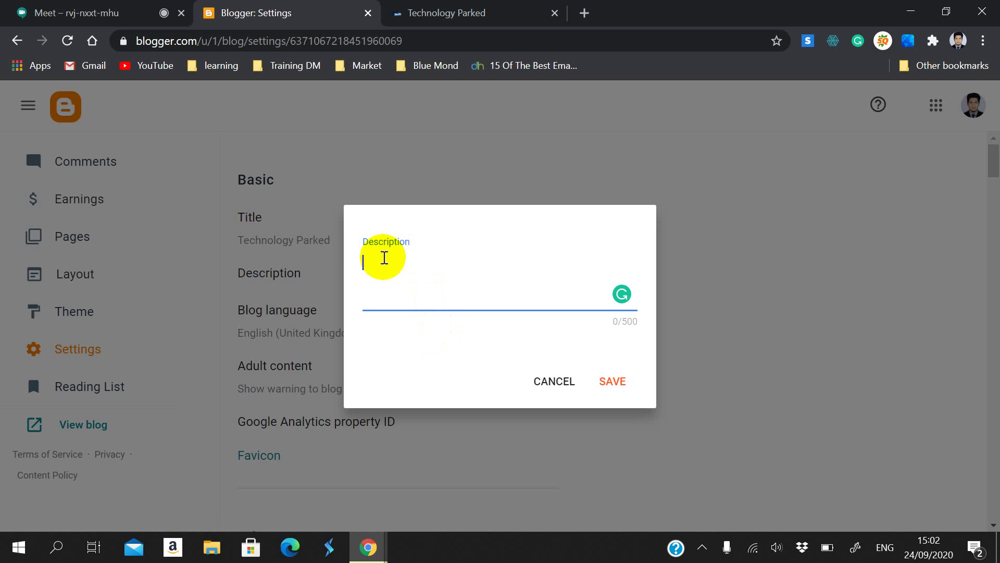
left_click(612, 324)
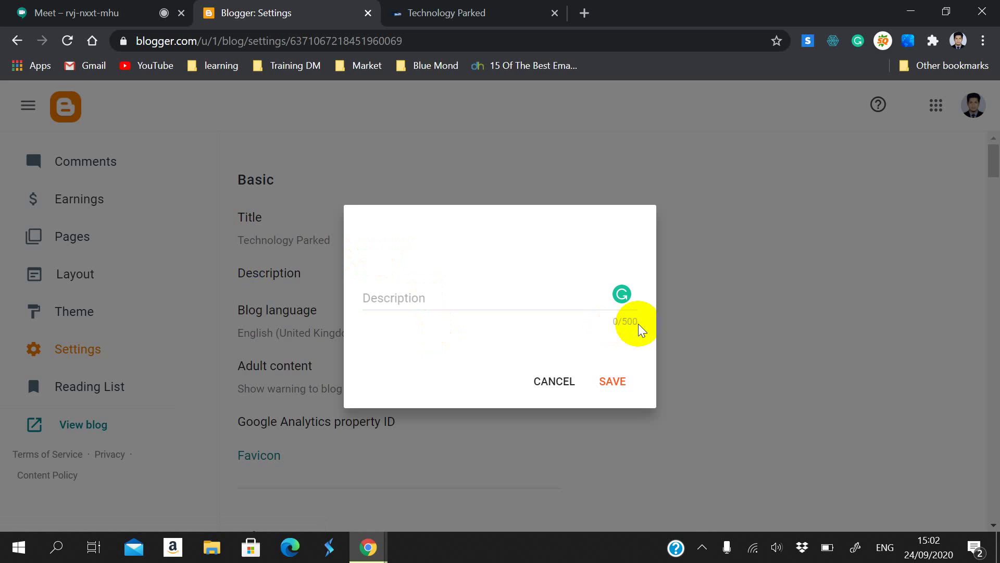
left_click(378, 284)
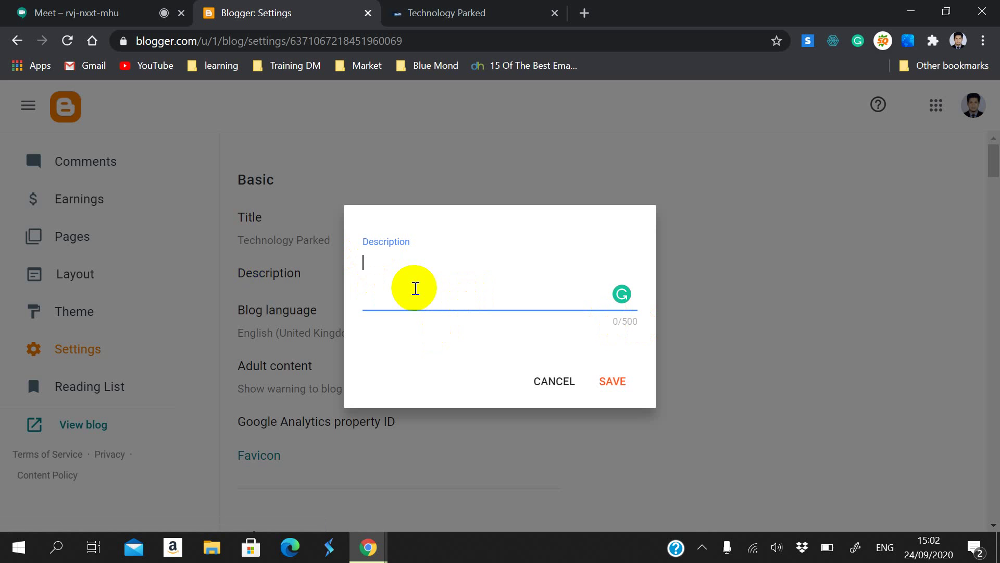
type("This is a T")
type("https://webapp.wisestamp.com/")
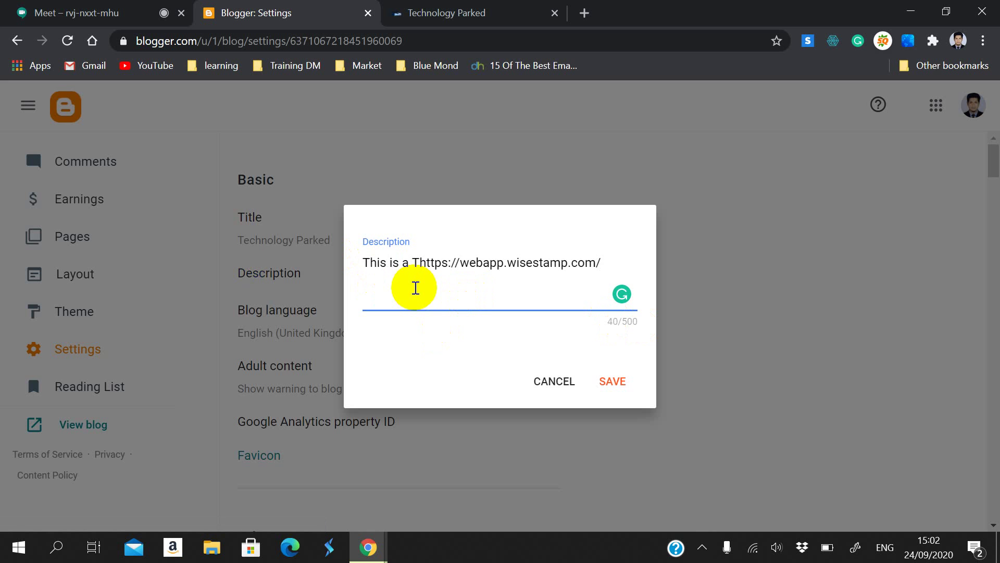
left_click_drag(470, 263, 478, 265)
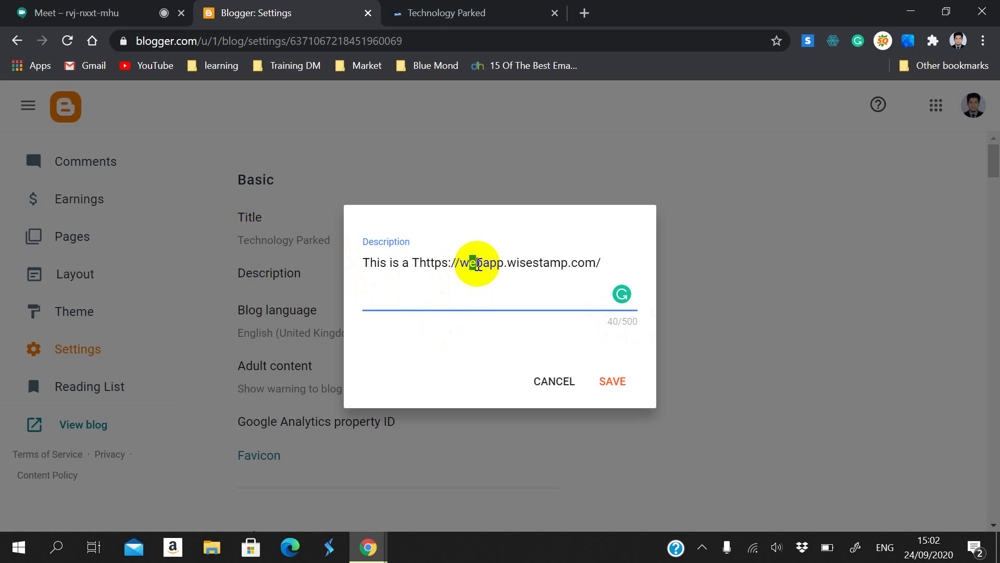
key("ctrl+z")
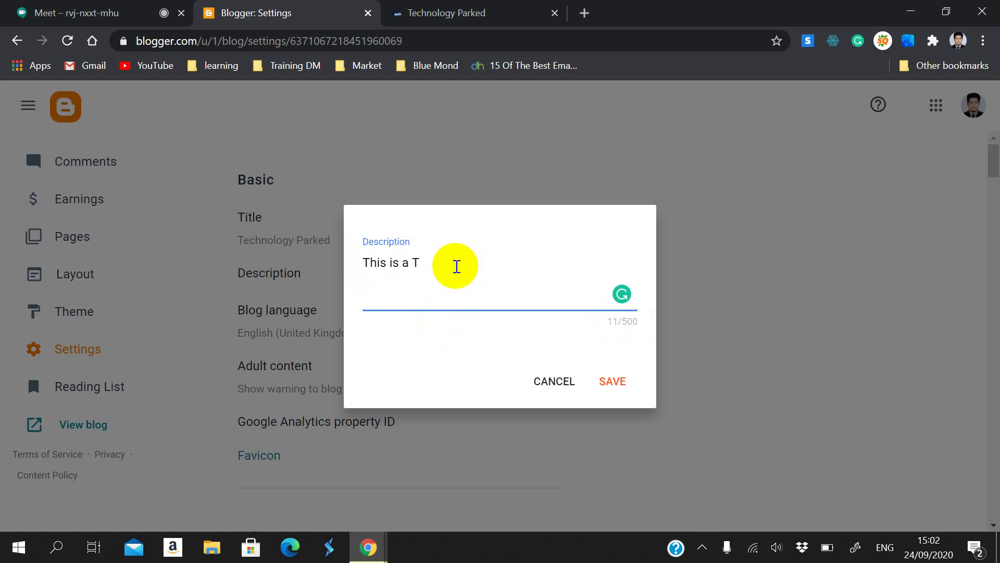
type("echnology related ")
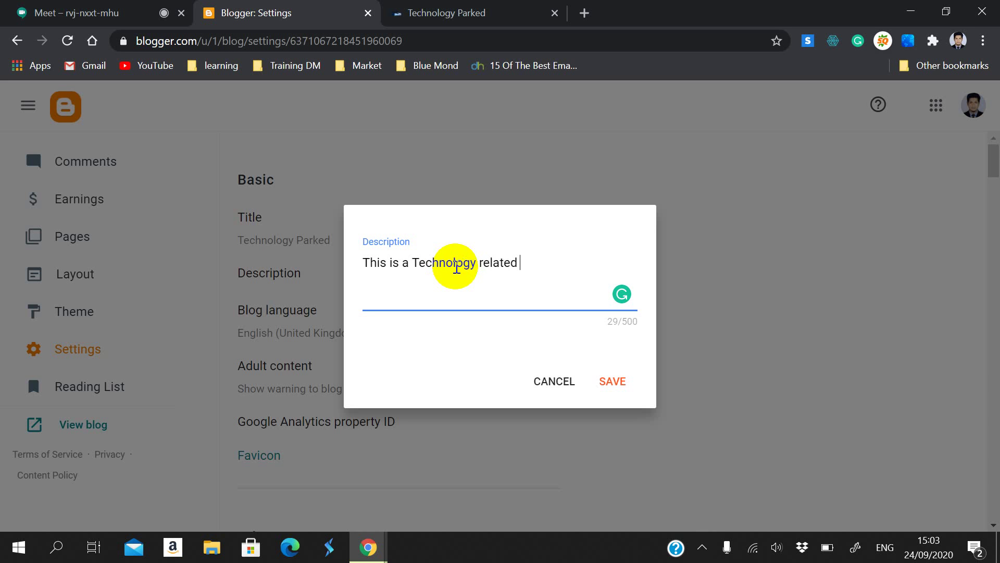
type("blog. Here we upda")
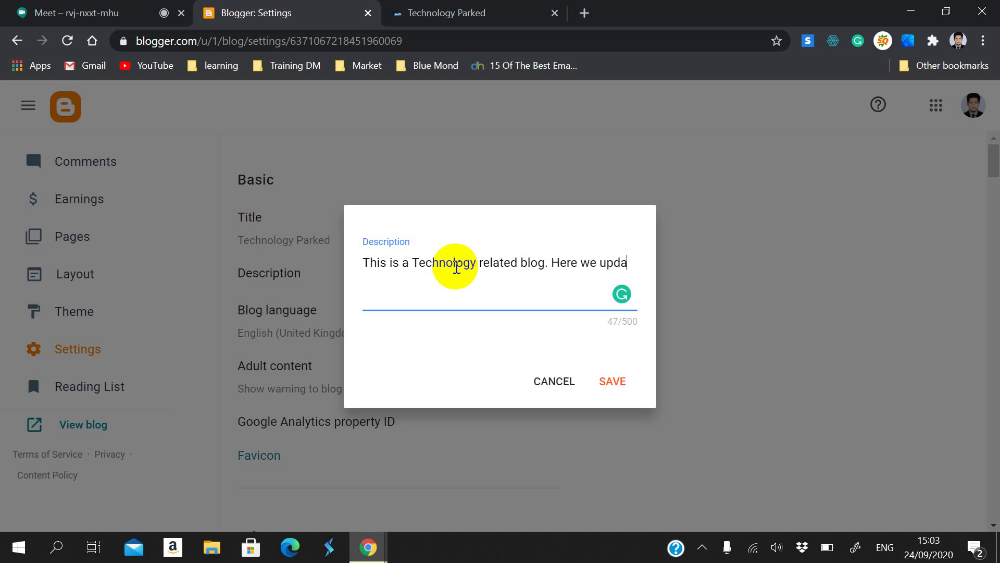
type("te lat")
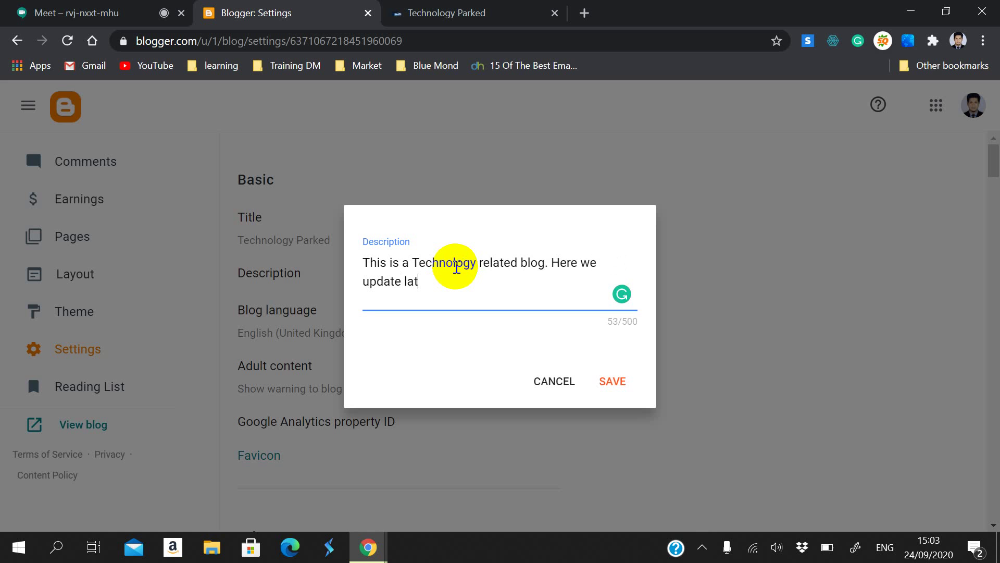
type("est te")
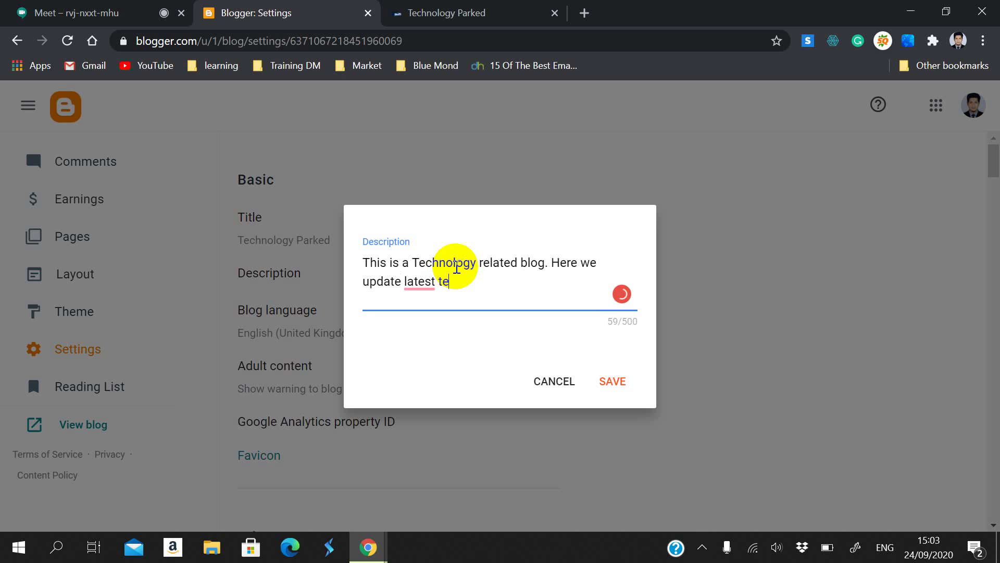
type("chnology r")
type("elates")
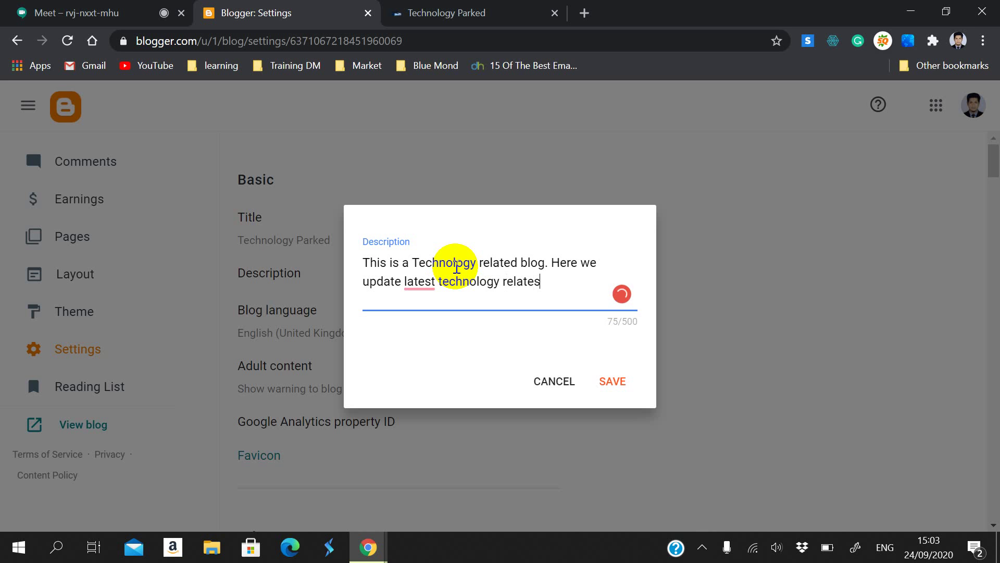
key("BackSpace")
type("d docum")
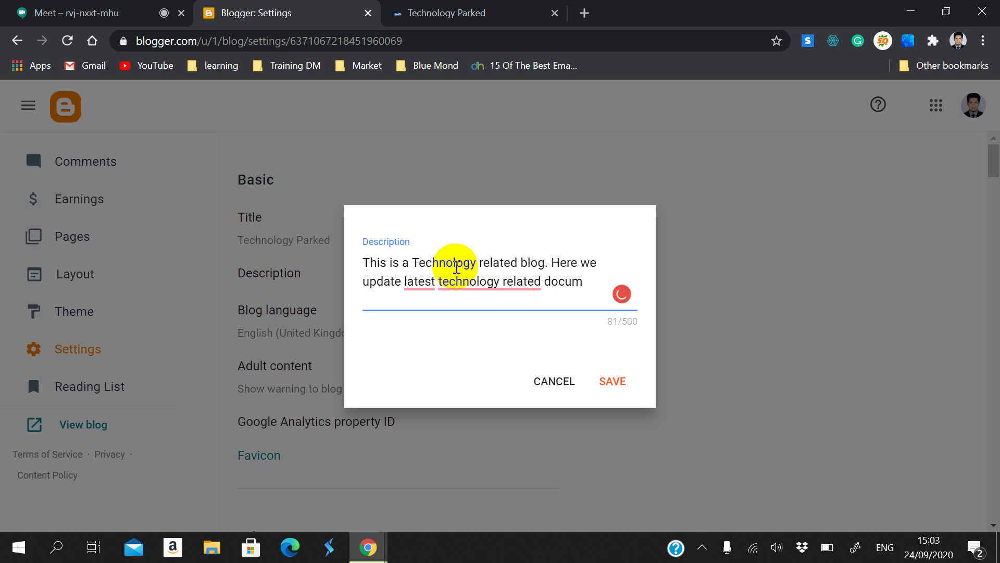
type("ents and ")
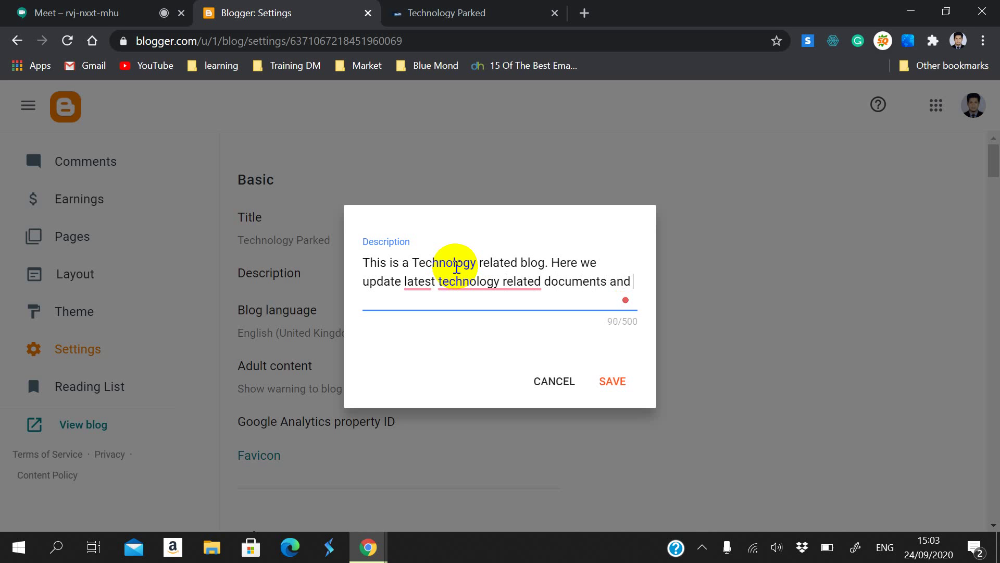
type("articles")
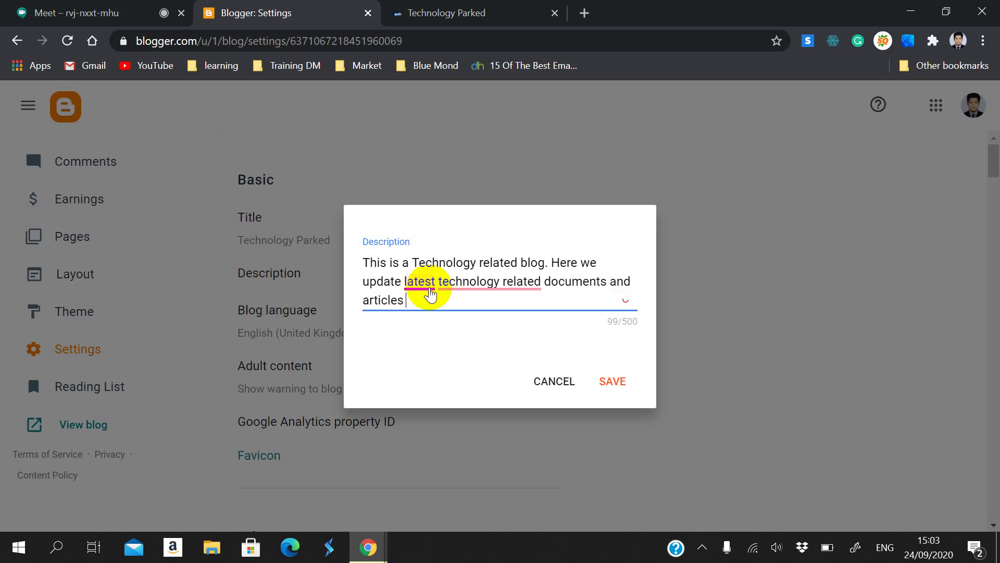
Step: Accept the 'the latest' and 'technology-related' fixes, append 'for our viewers', and save
mouse_move(421, 284)
left_click(431, 323)
mouse_move(481, 293)
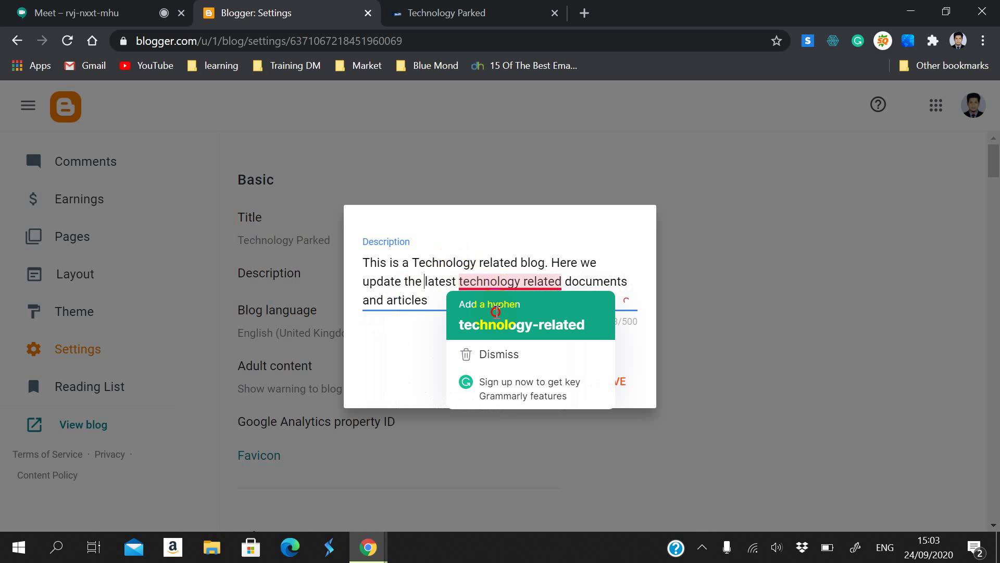
left_click(481, 310)
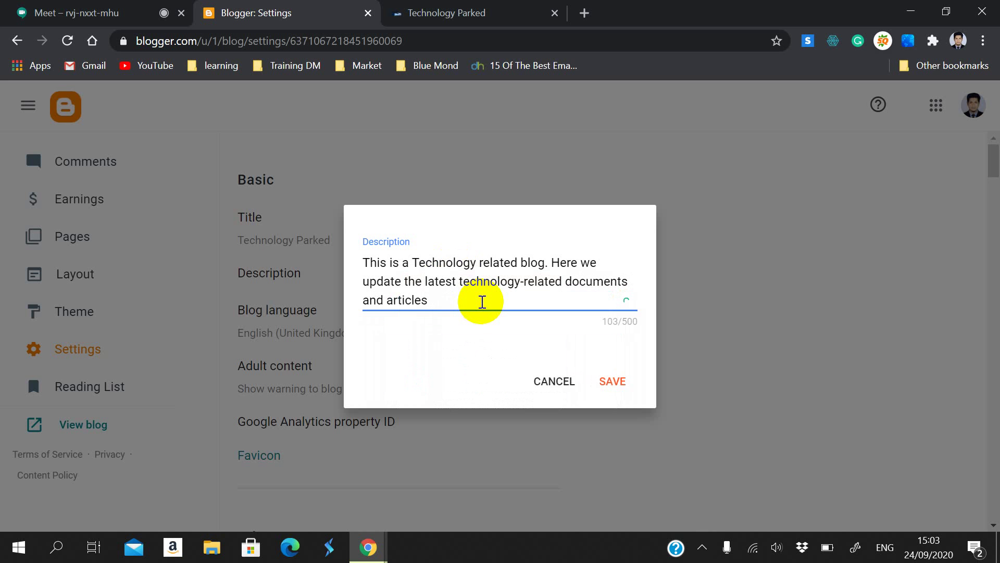
type("for our viewers.")
left_click(597, 382)
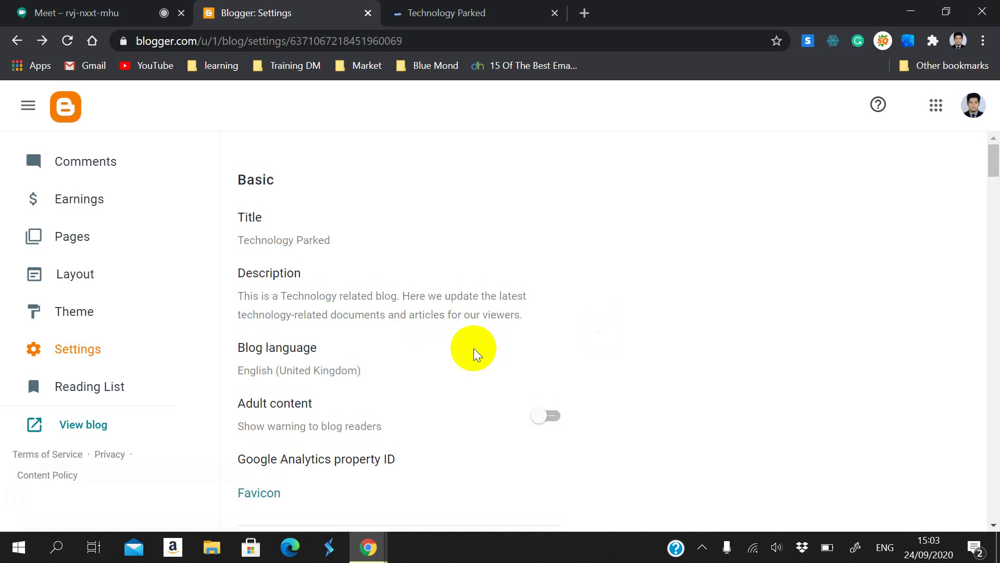
Step: Review the saved description and Adult content setting, then bring up the Blog language list
left_click(258, 286)
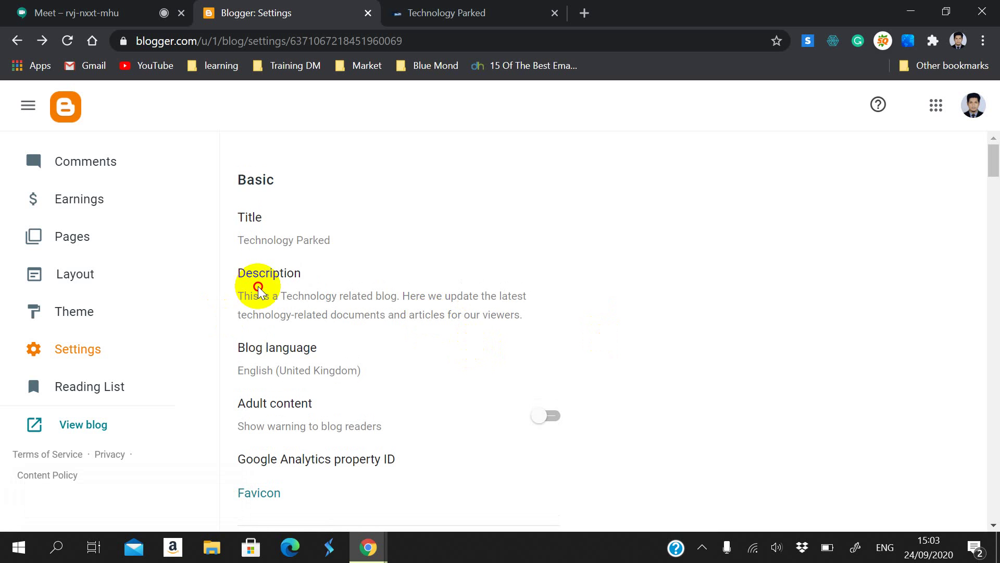
left_click_drag(236, 295, 524, 314)
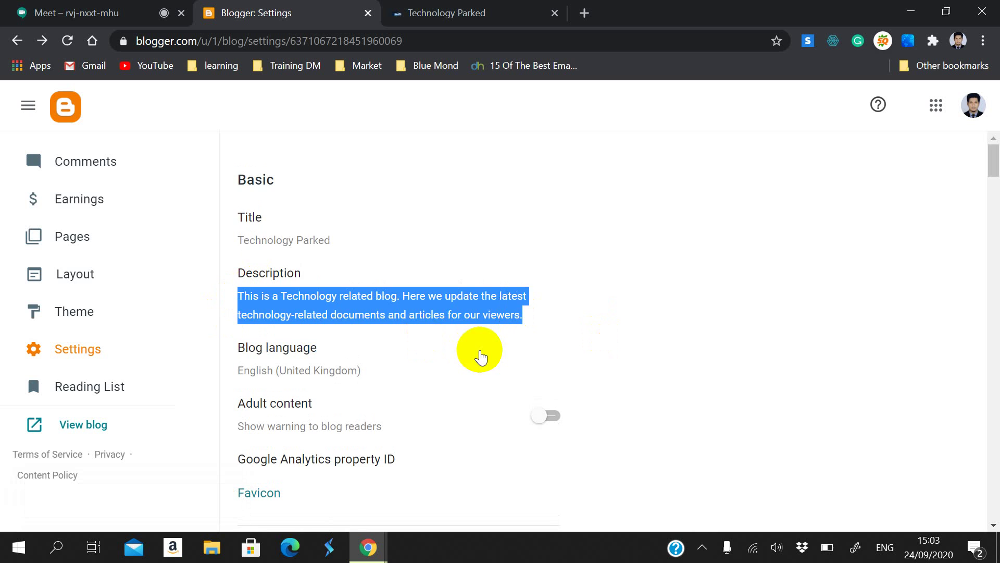
scroll(478, 352, "down", 2)
left_click_drag(240, 324, 311, 327)
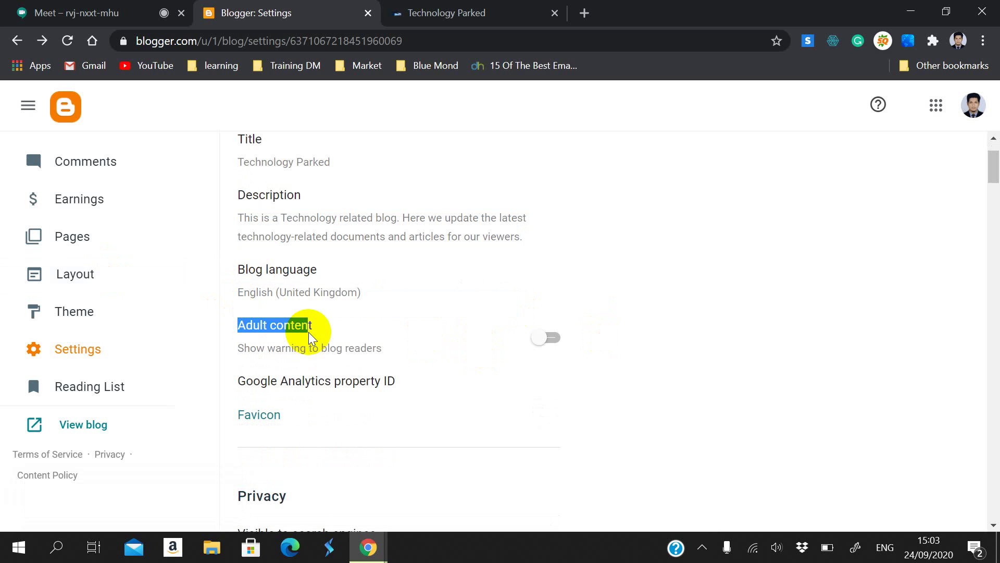
left_click_drag(383, 347, 243, 348)
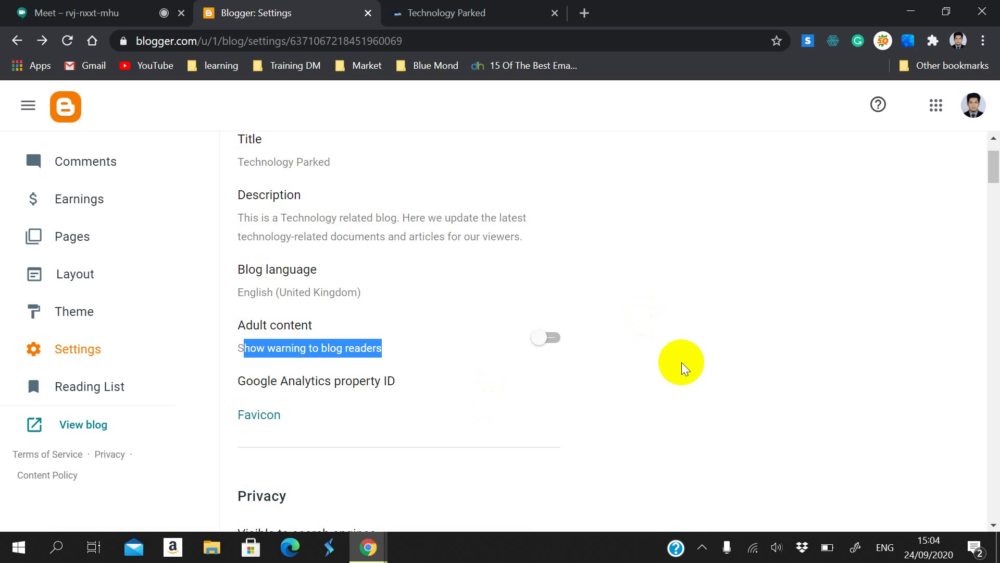
scroll(677, 365, "down", 2)
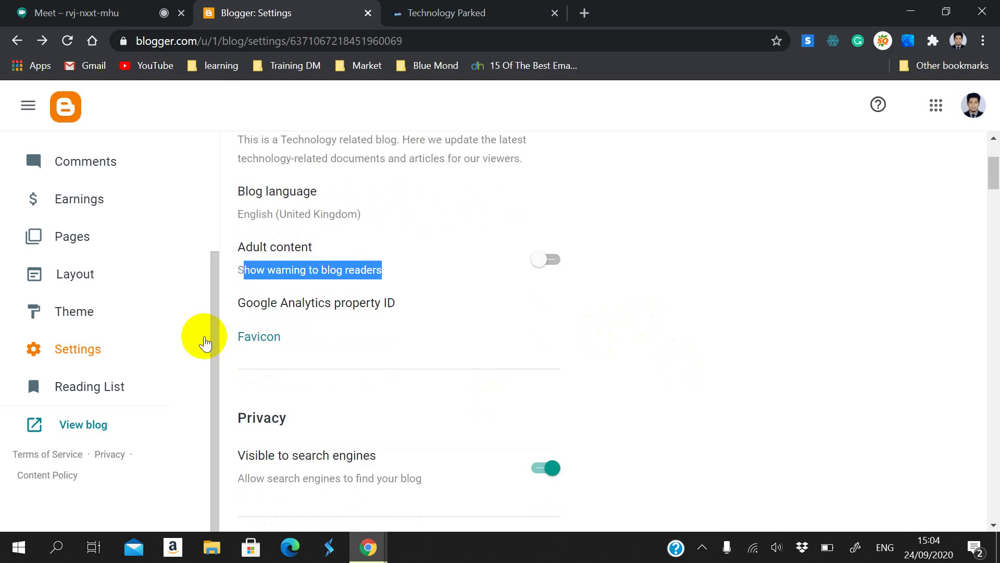
scroll(466, 272, "up", 3)
left_click(449, 339)
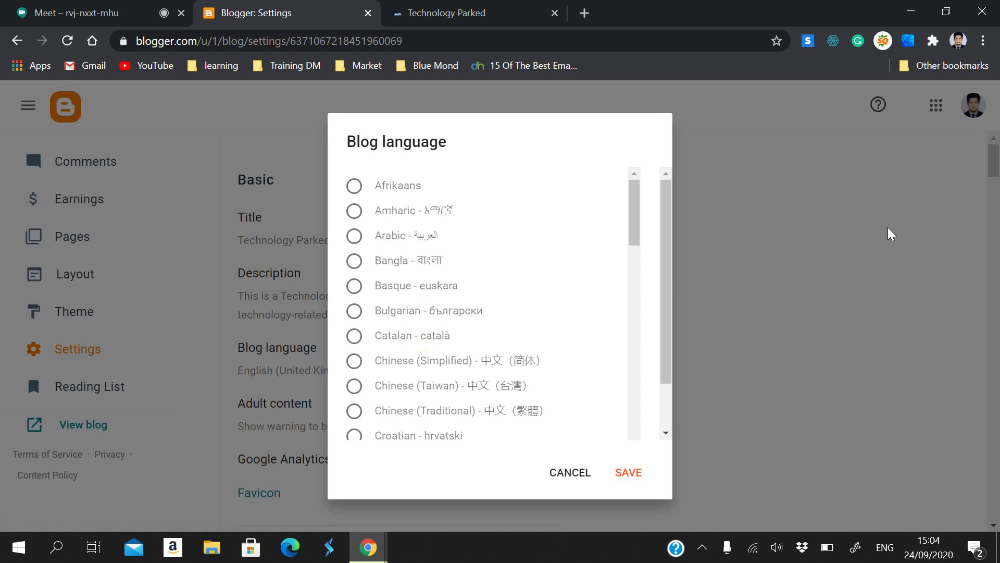
Step: Dismiss the language, title and description dialogs without changing anything
left_click(570, 472)
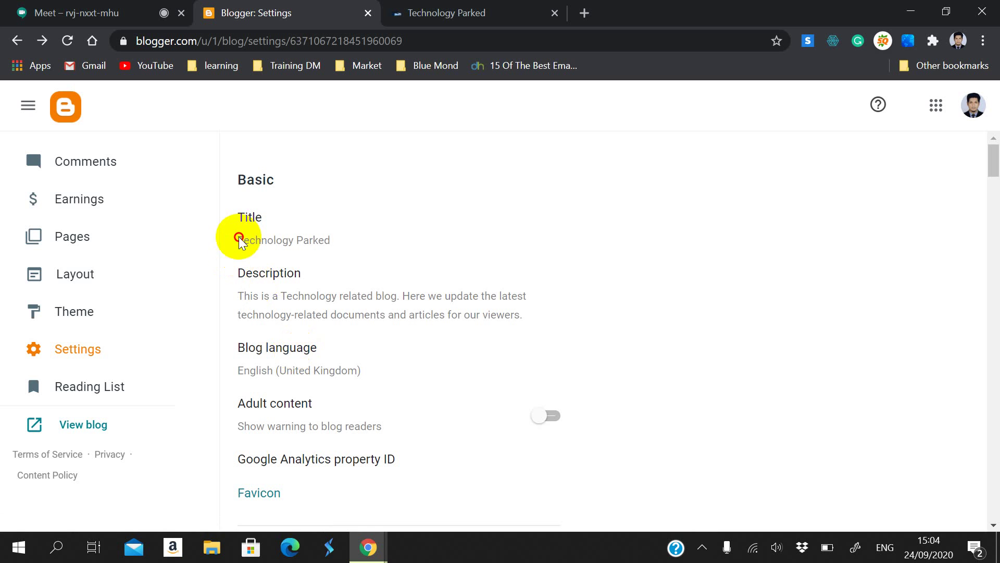
triple_click(336, 245)
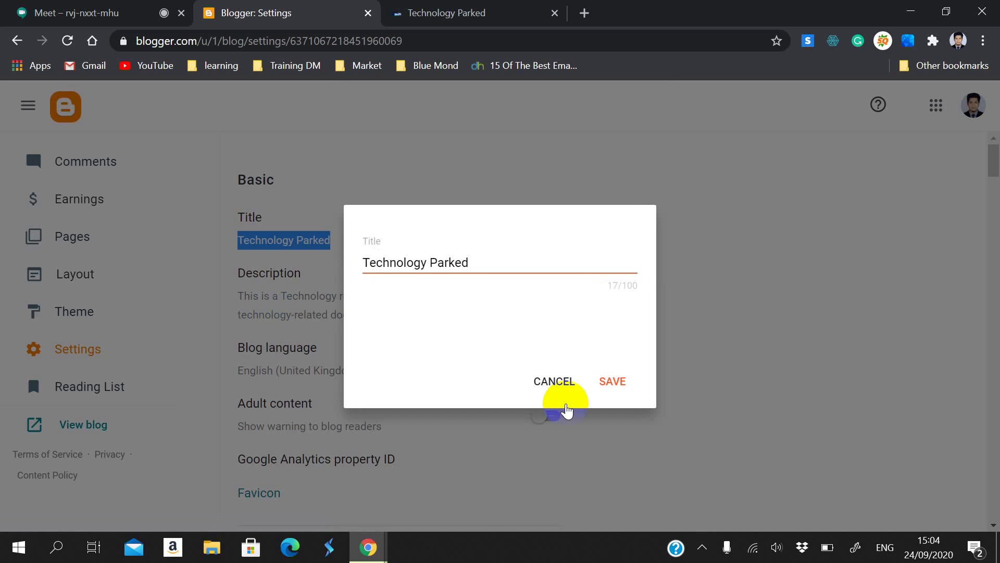
left_click_drag(472, 247, 457, 259)
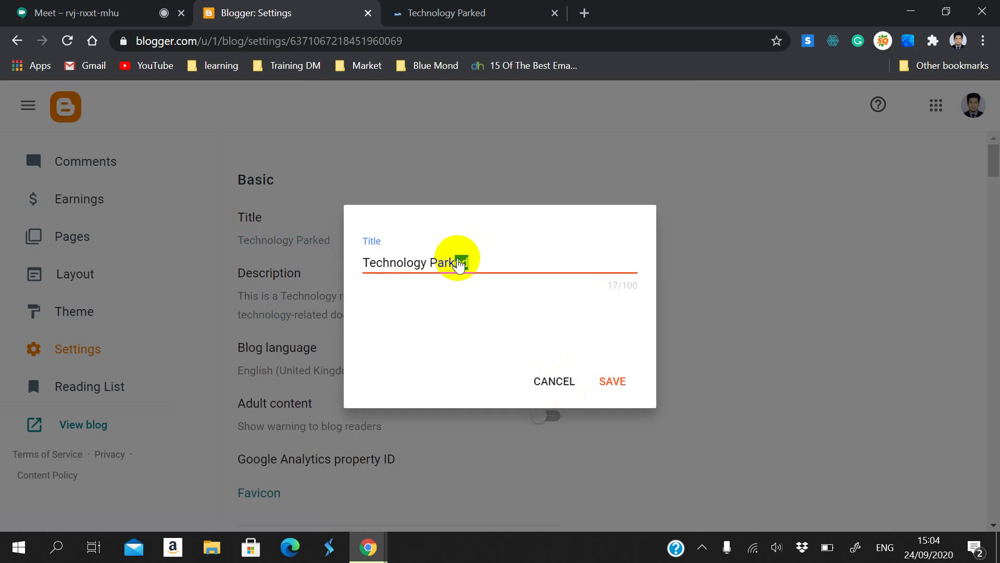
left_click(544, 378)
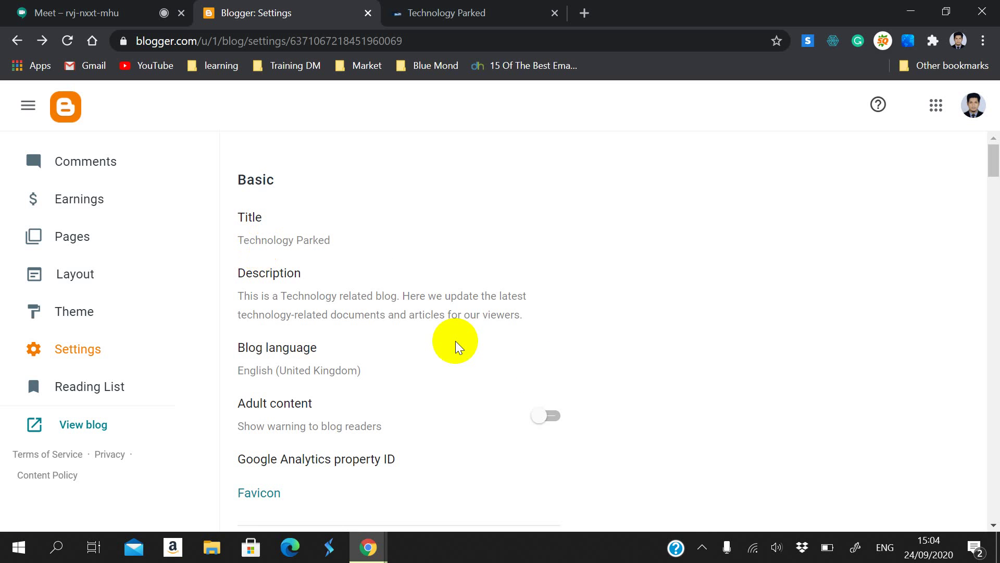
scroll(456, 340, "down", 1)
left_click(307, 227)
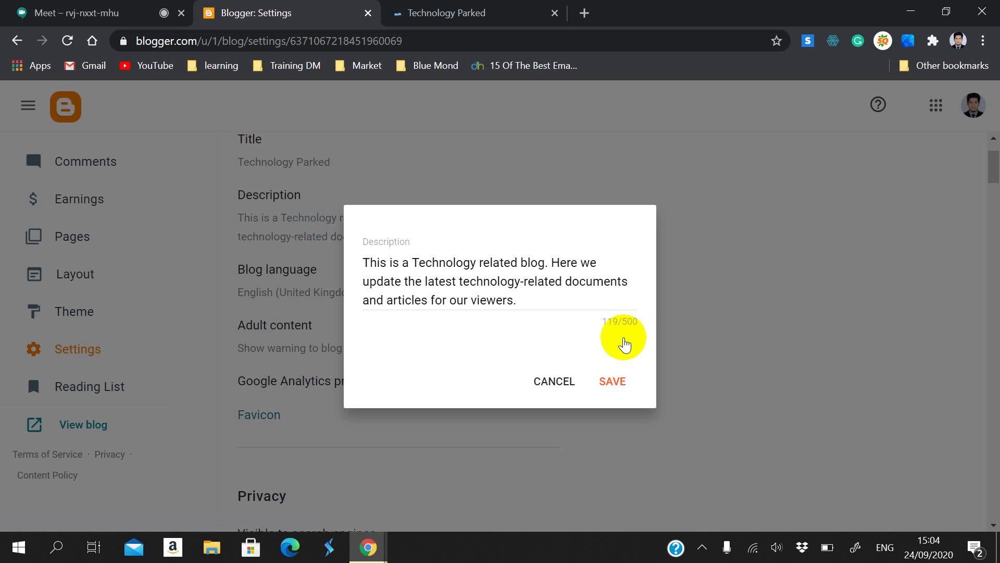
left_click(555, 380)
Step: Set the blog language to Bangla, save it, and go to the live blog tab
left_click(299, 287)
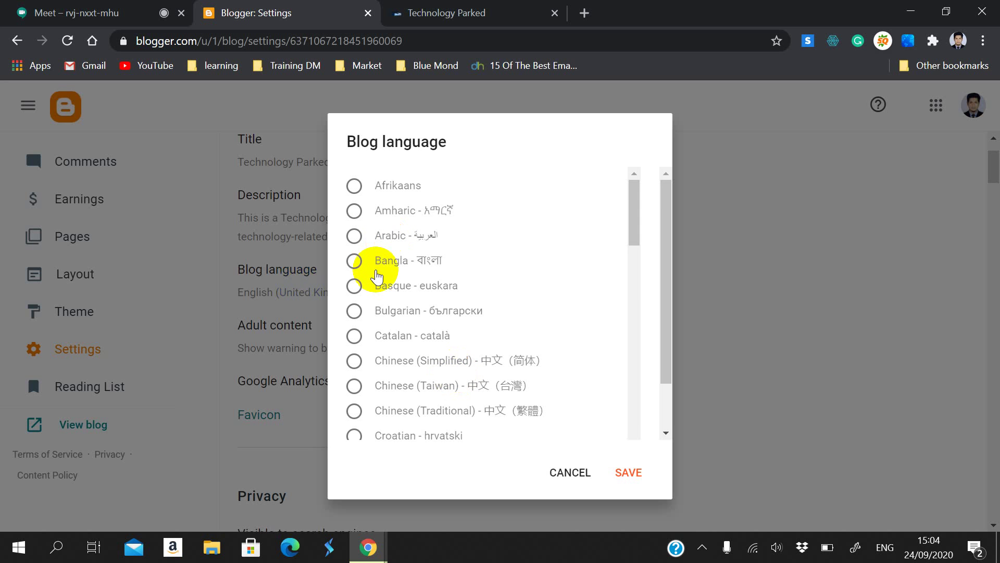
left_click(355, 261)
left_click(620, 479)
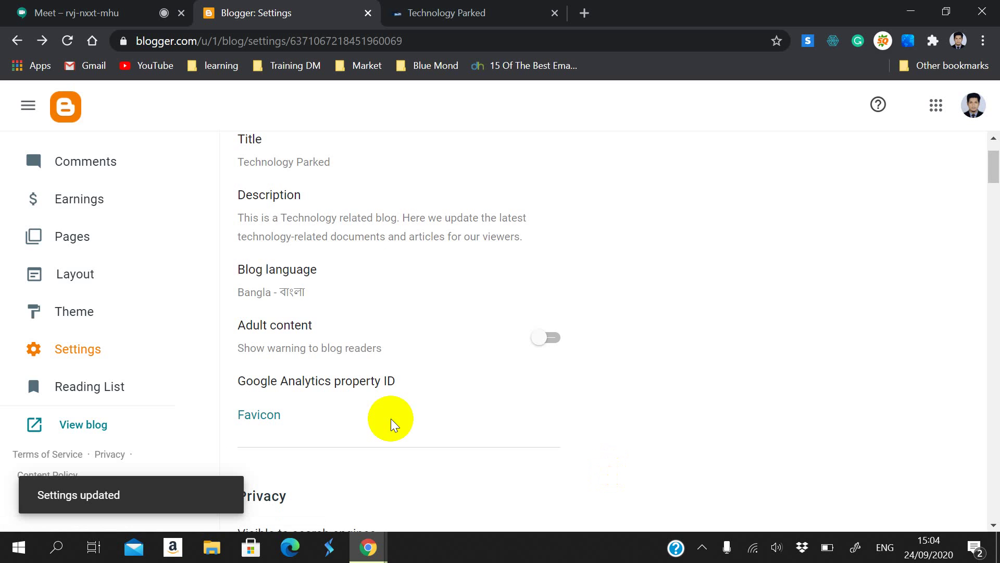
left_click(448, 6)
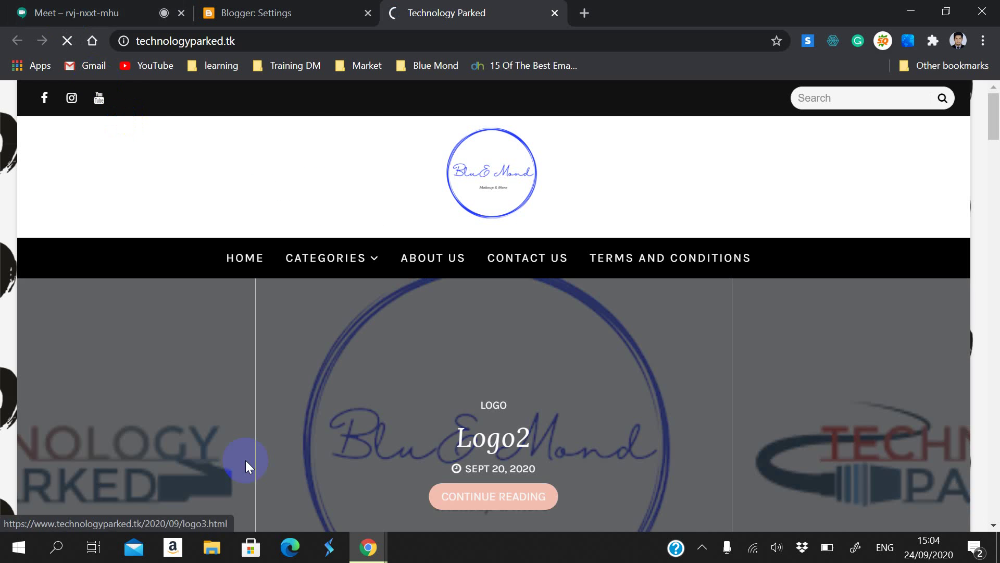
Step: Reload the live blog and scroll its Bangla-labelled posts down to the footer
left_click(245, 460)
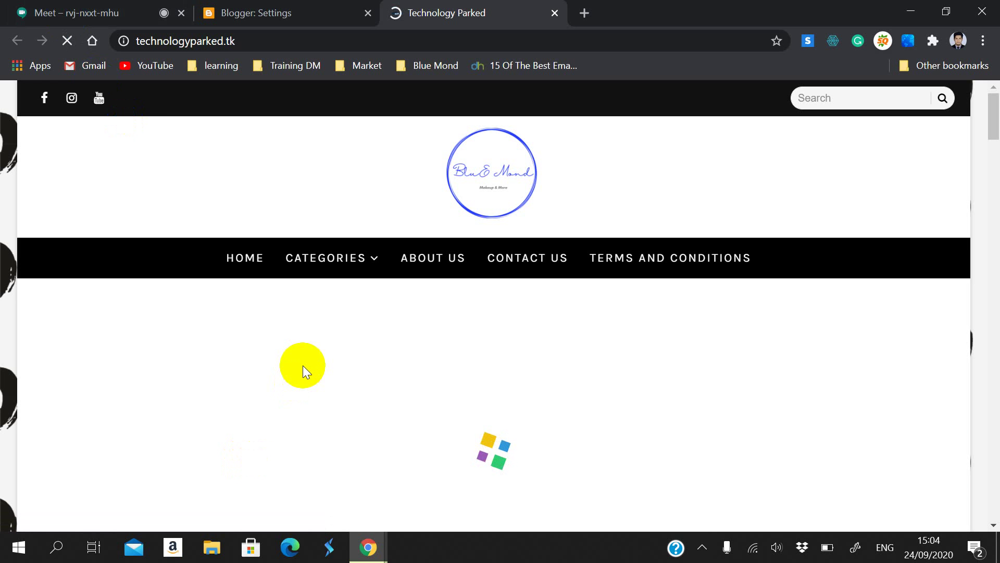
scroll(277, 310, "down", 10)
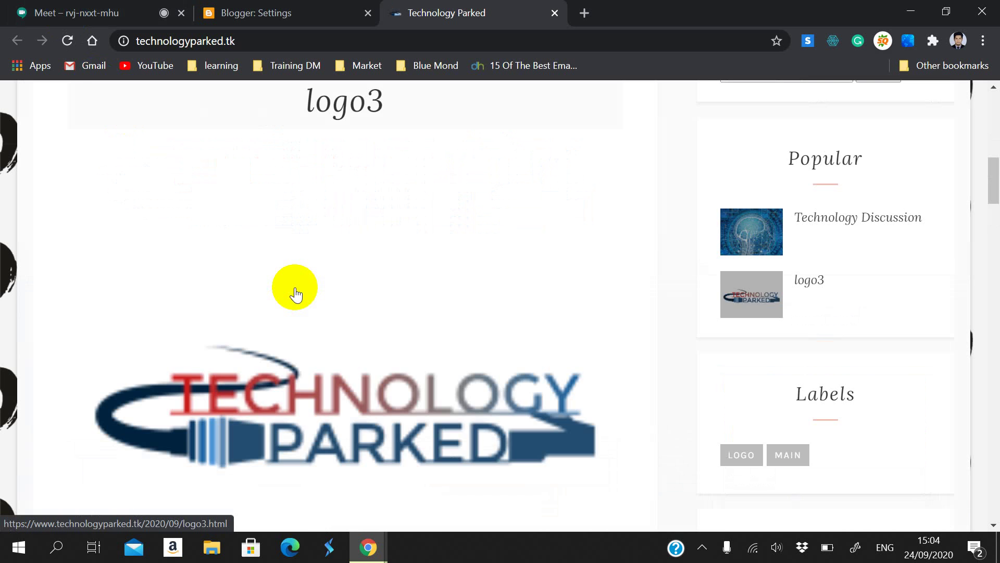
scroll(301, 299, "down", 10)
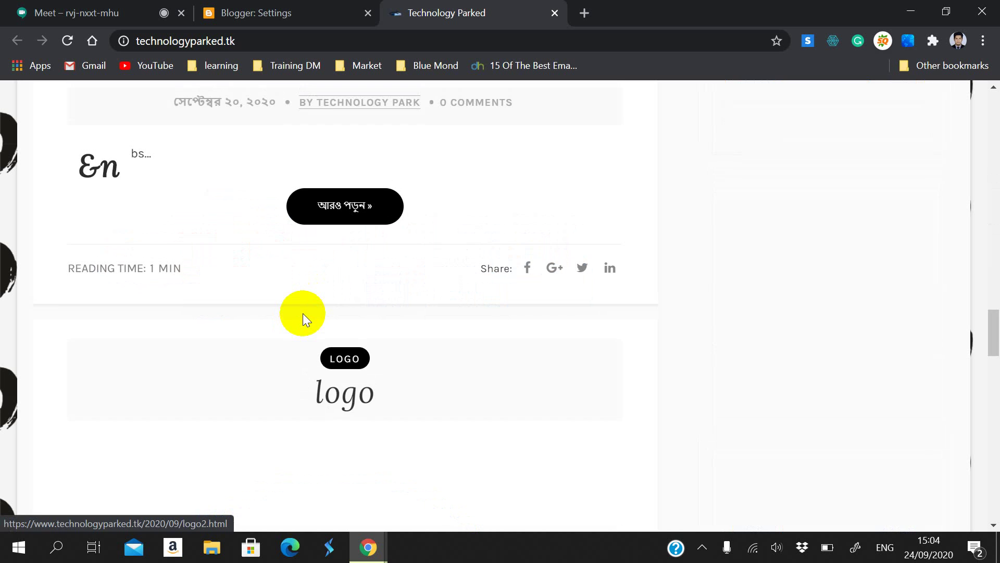
scroll(776, 382, "up", 3)
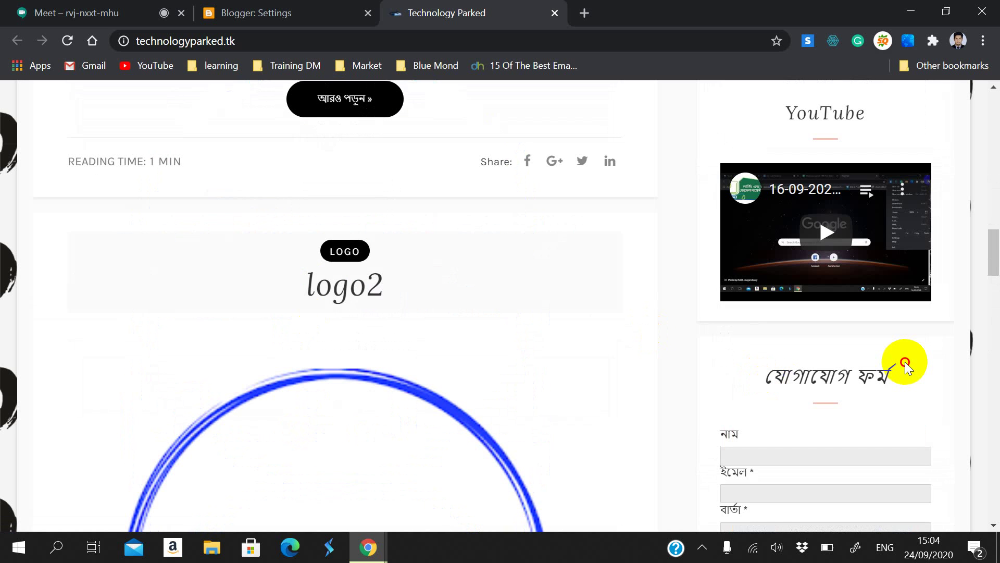
scroll(905, 376, "down", 6)
scroll(902, 380, "down", 3)
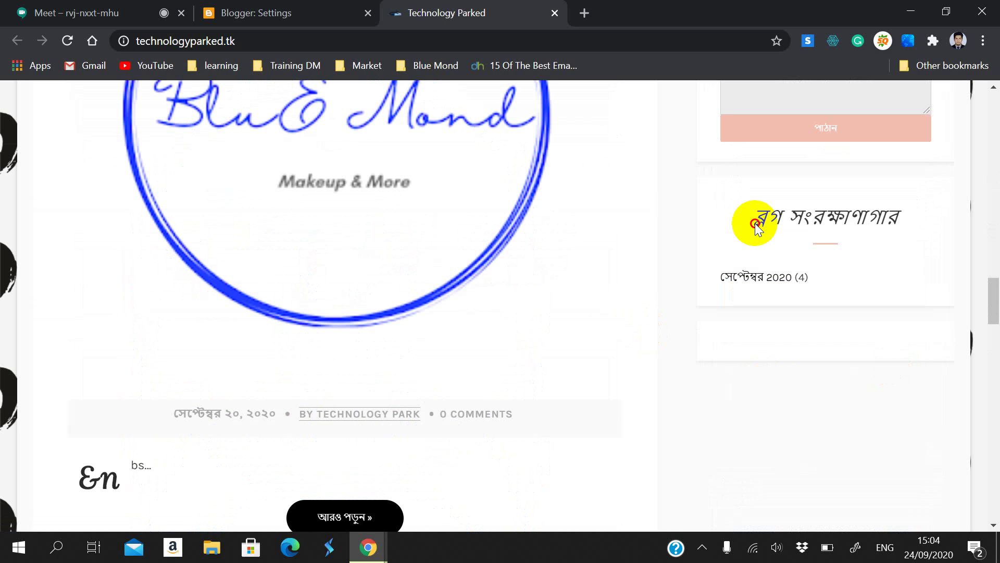
scroll(864, 315, "down", 1)
scroll(171, 495, "down", 4)
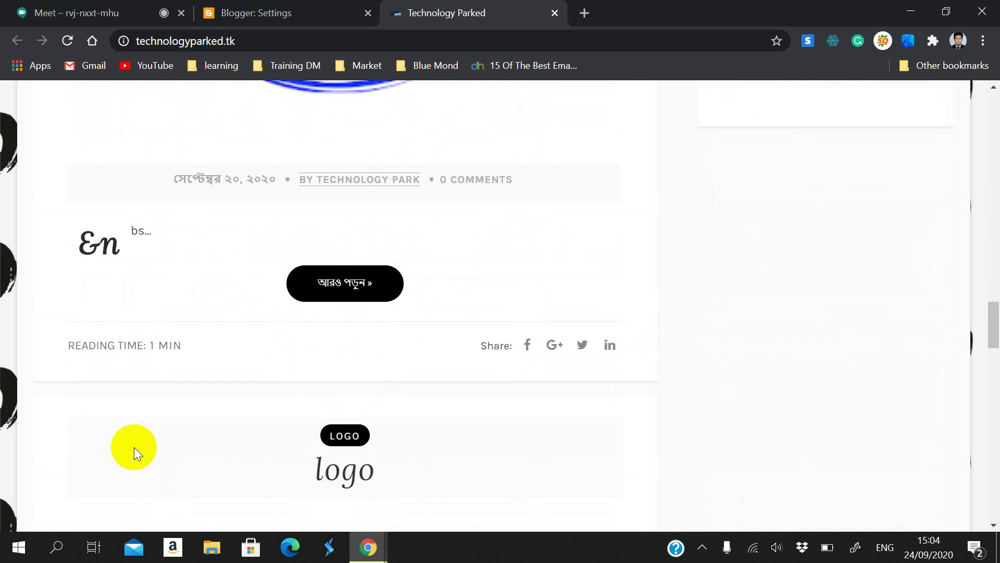
scroll(359, 471, "up", 5)
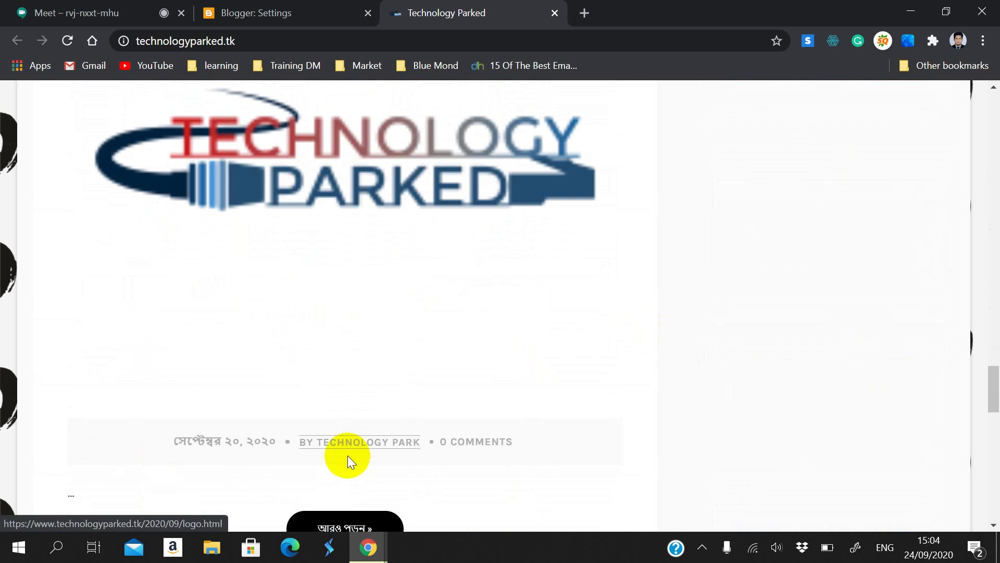
scroll(375, 424, "down", 9)
scroll(427, 402, "up", 3)
scroll(432, 432, "down", 12)
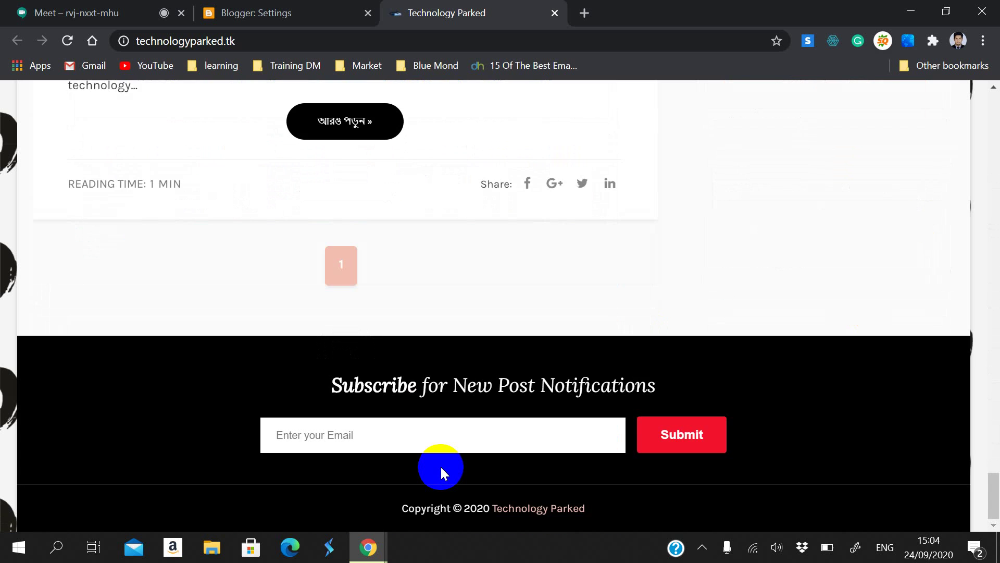
scroll(501, 449, "up", 20)
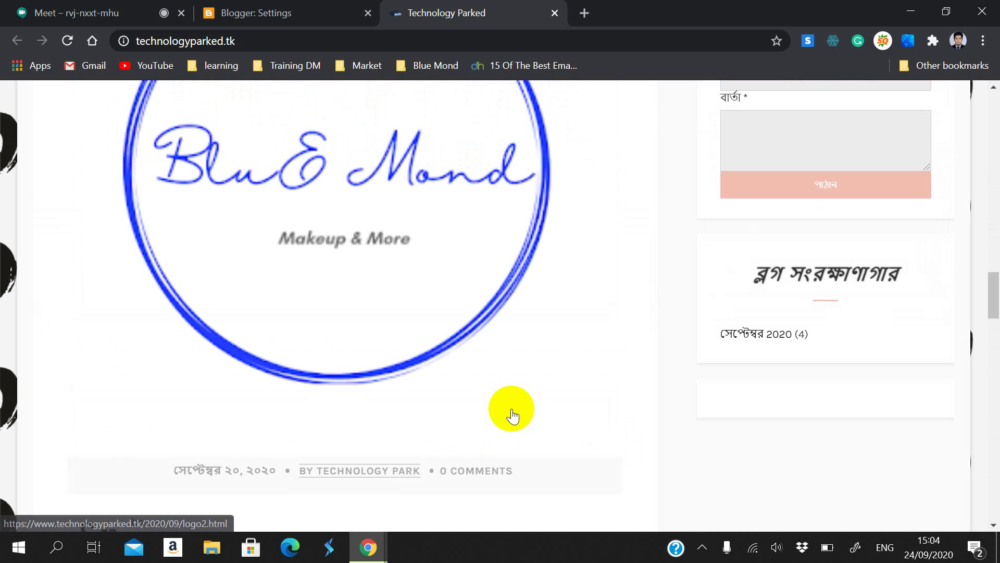
scroll(505, 433, "up", 16)
scroll(464, 414, "down", 9)
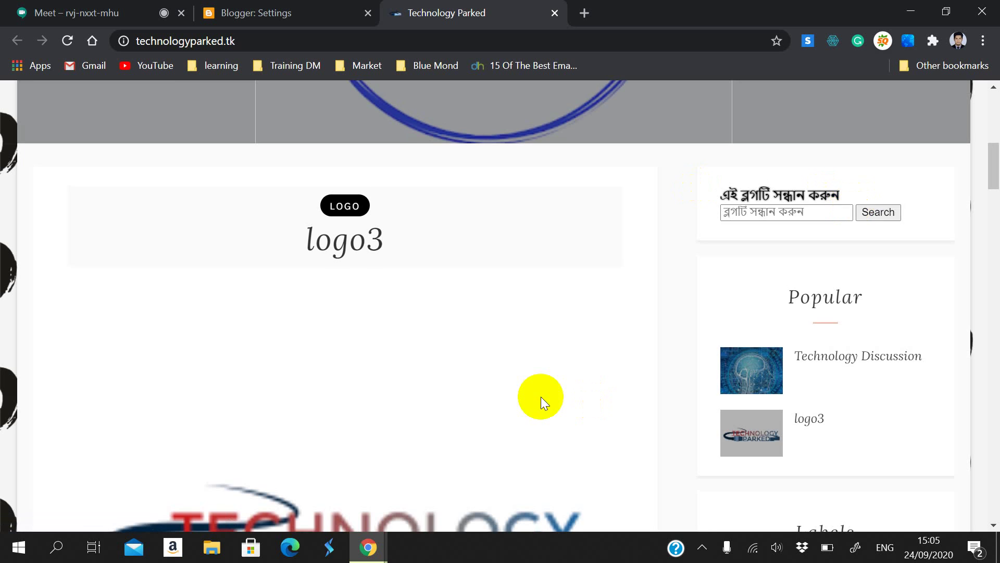
scroll(526, 397, "up", 10)
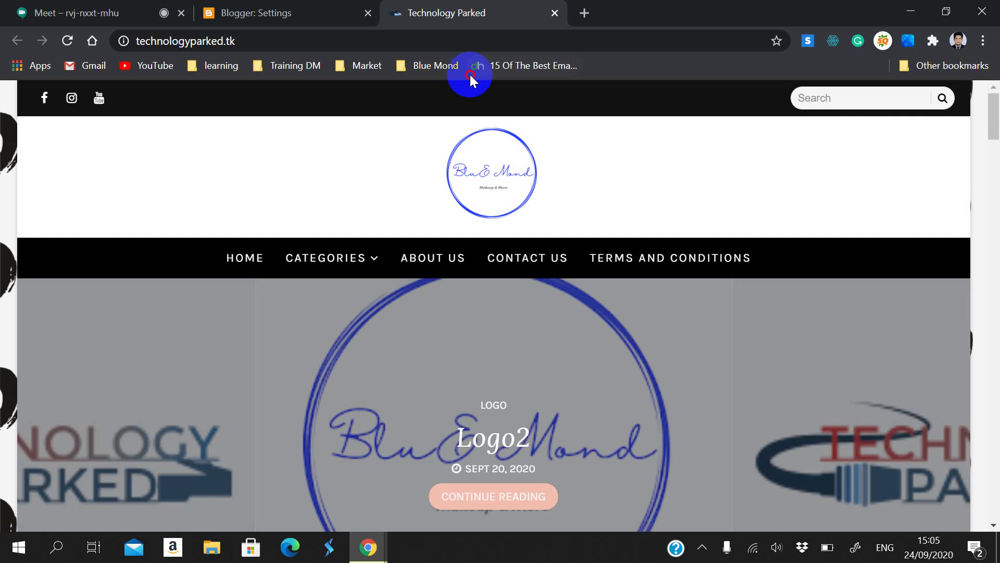
Step: Back in Settings, change the blog language to Chinese (Simplified) and save
left_click(339, 9)
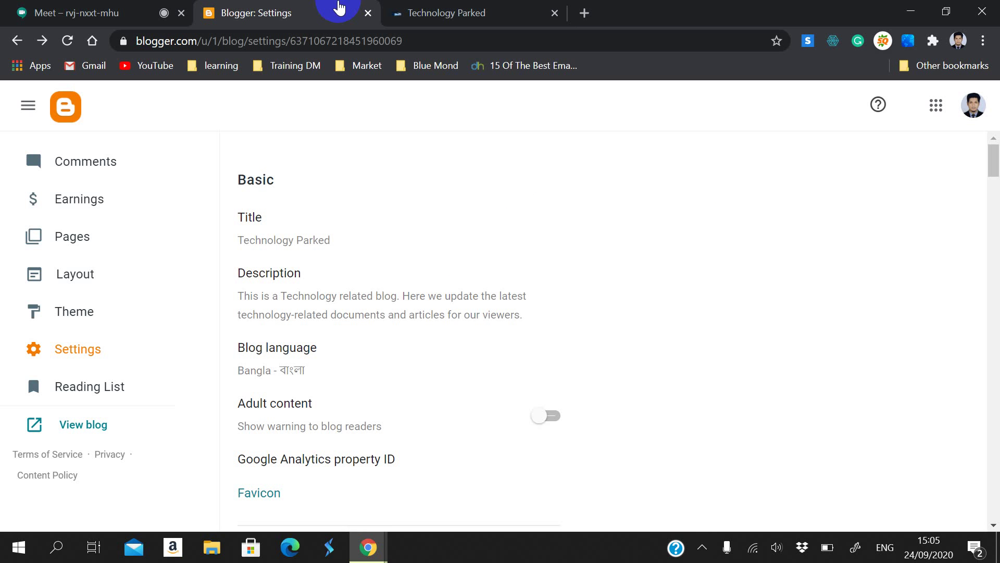
left_click(294, 370)
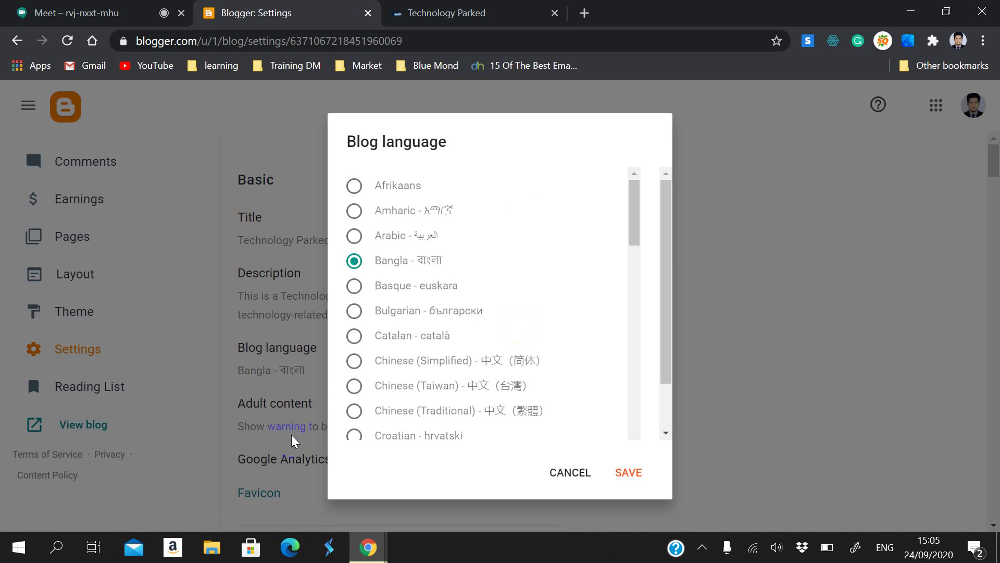
left_click(368, 361)
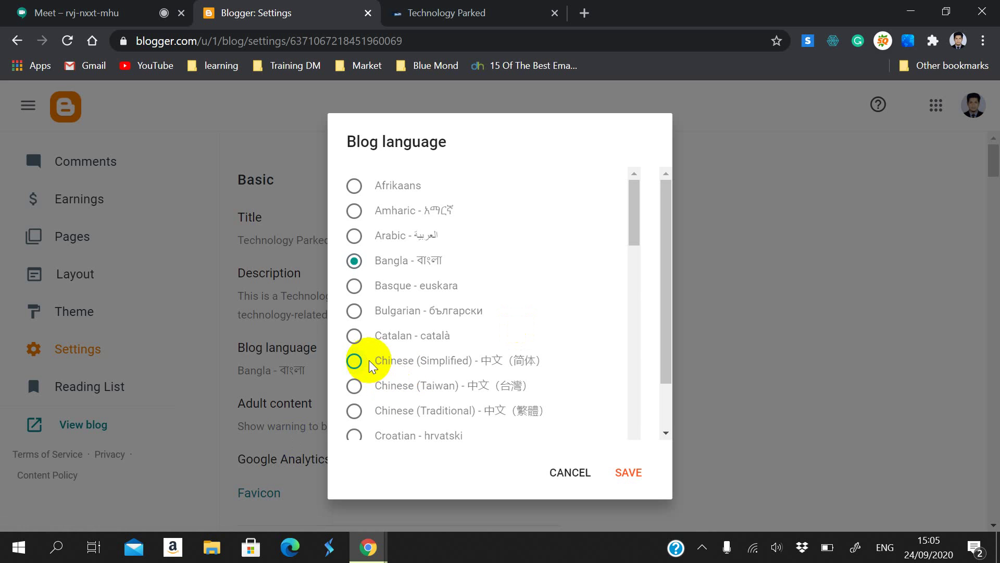
left_click(629, 473)
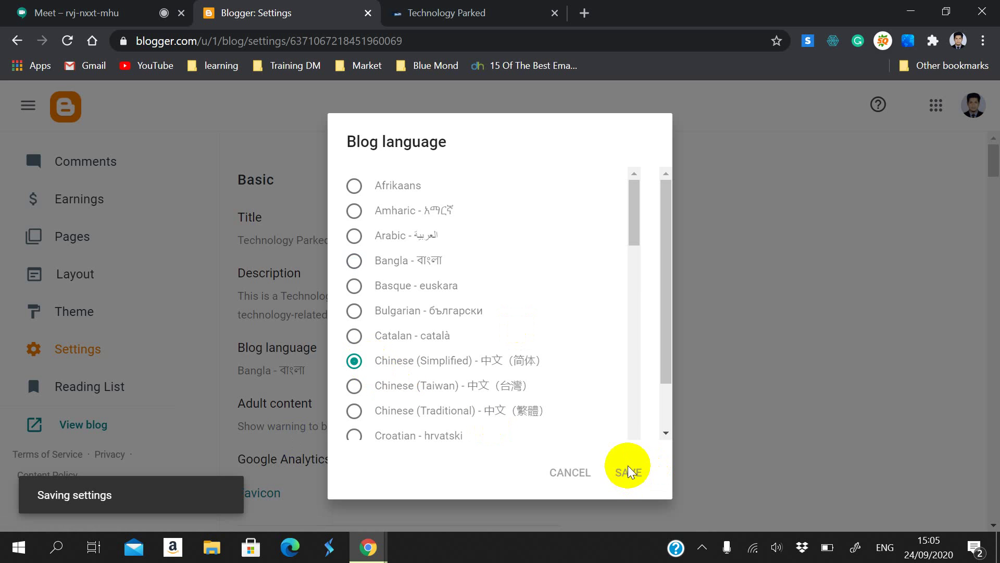
Step: Reload the live blog to confirm its search box now shows Chinese
left_click(447, 12)
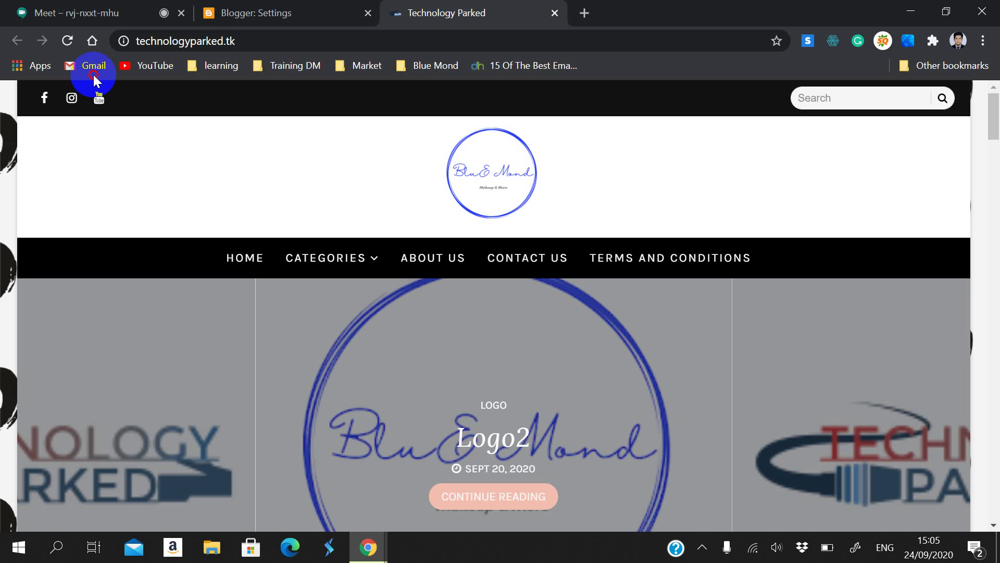
left_click(70, 44)
scroll(413, 221, "down", 4)
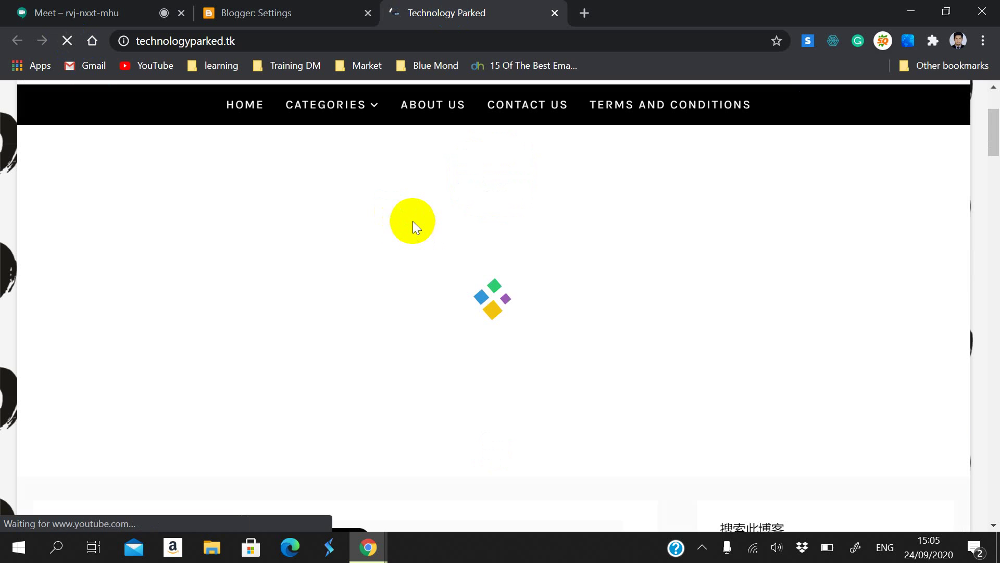
scroll(412, 220, "down", 3)
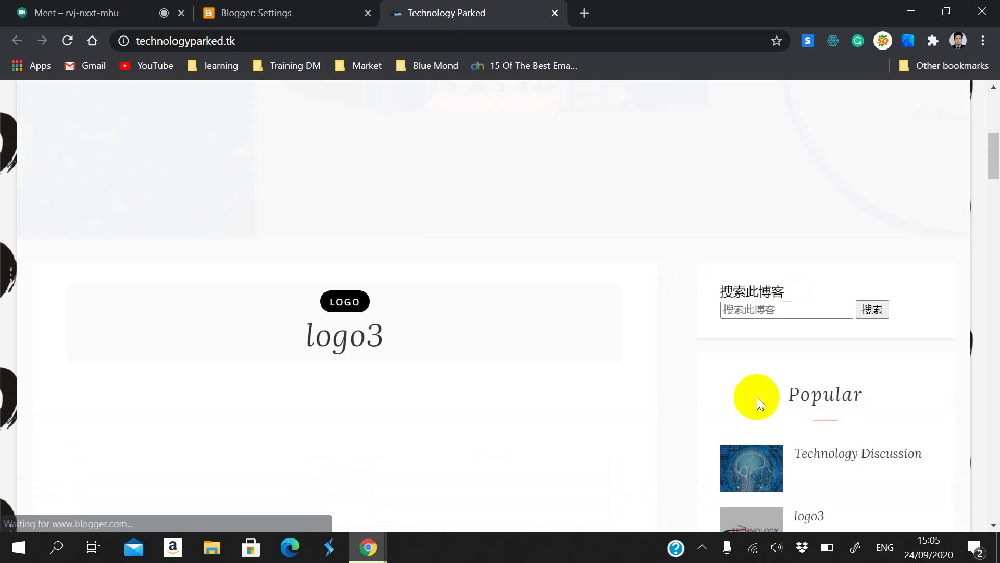
left_click(714, 297)
scroll(728, 342, "down", 3)
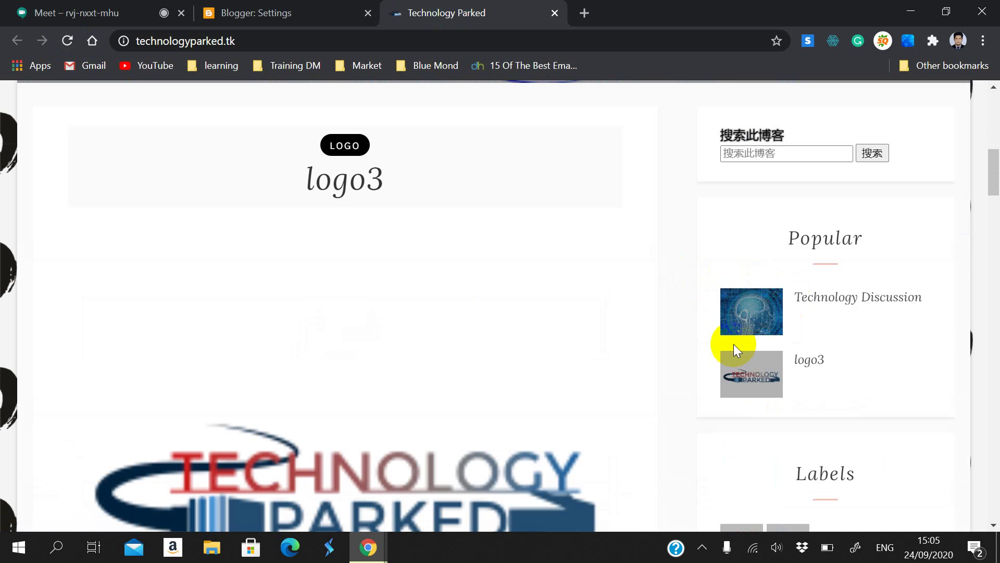
scroll(727, 342, "up", 7)
left_click(312, 13)
Step: Select English as the blog language and confirm the save
left_click(335, 371)
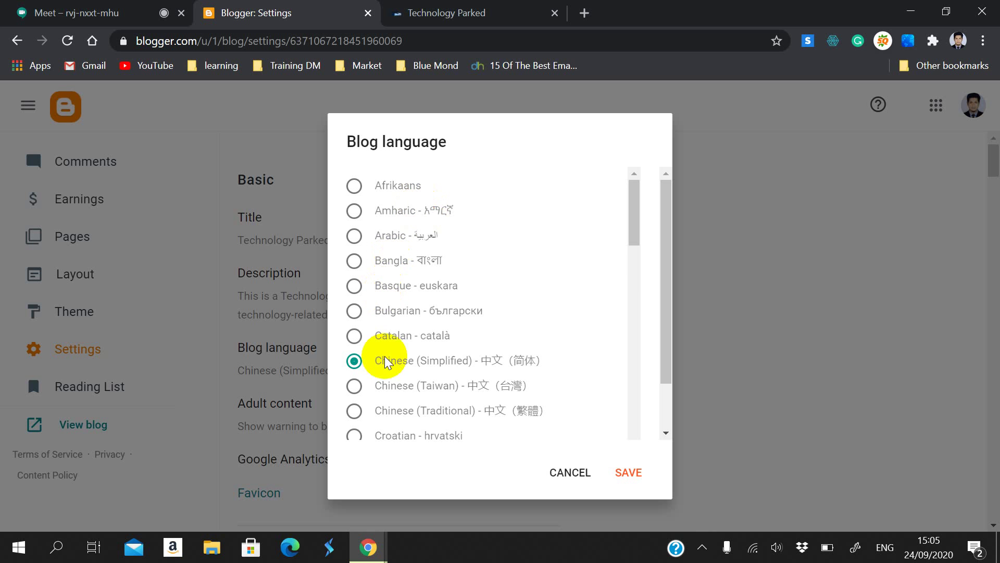
scroll(396, 376, "down", 5)
left_click(380, 327)
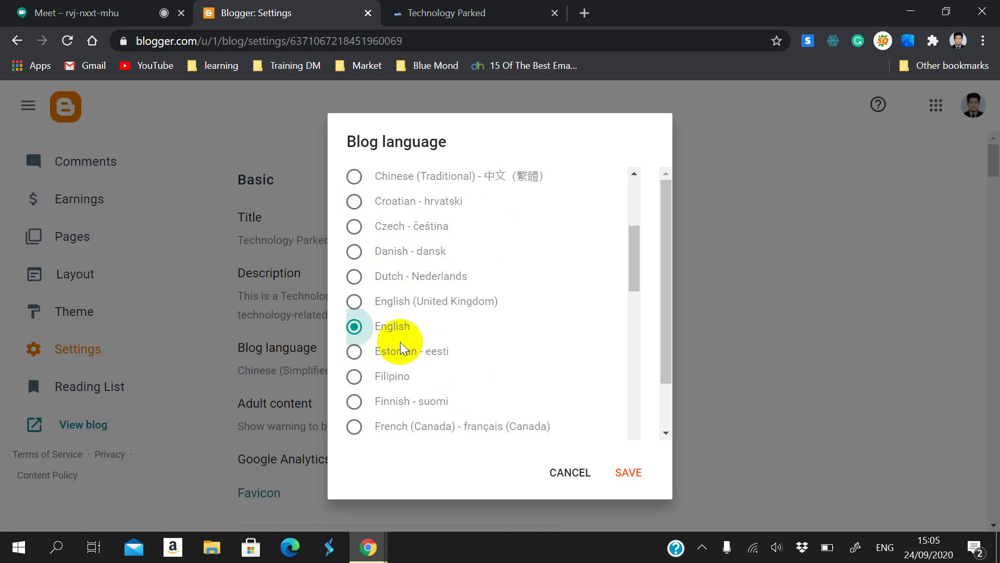
left_click(636, 475)
left_click(777, 352)
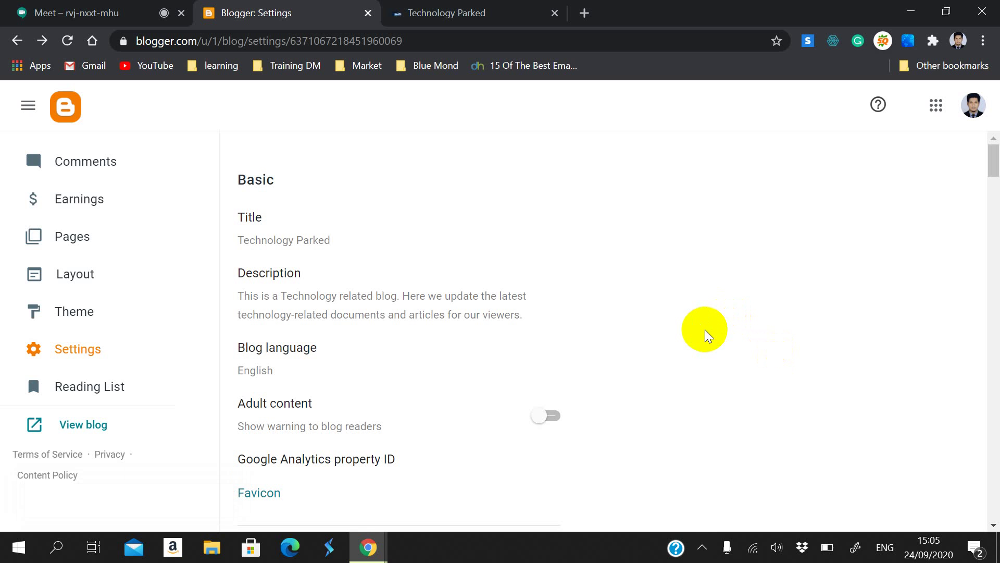
Step: Reload the live Technology Parked blog to check it after the English change
left_click(502, 9)
scroll(818, 402, "down", 4)
scroll(811, 356, "up", 2)
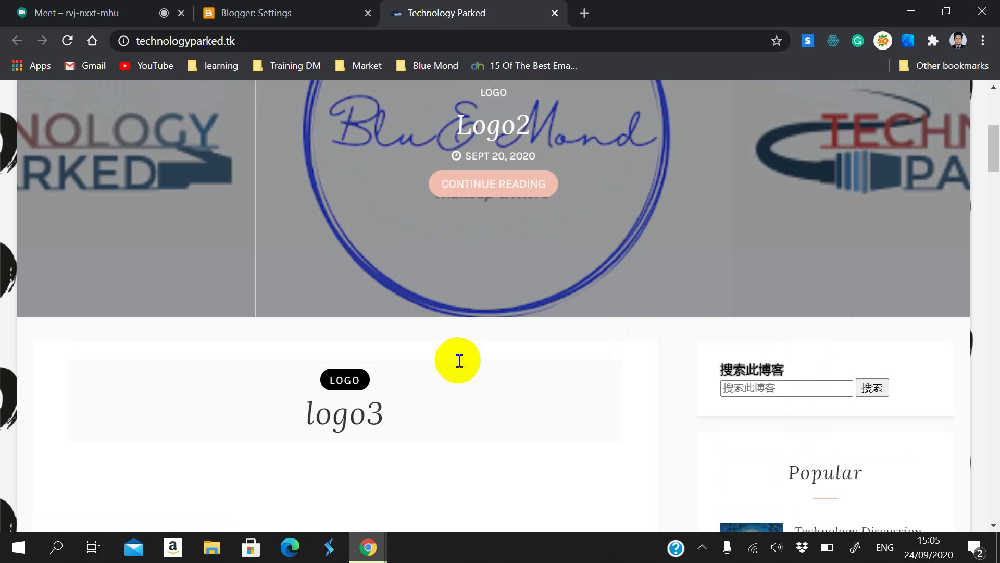
left_click(67, 40)
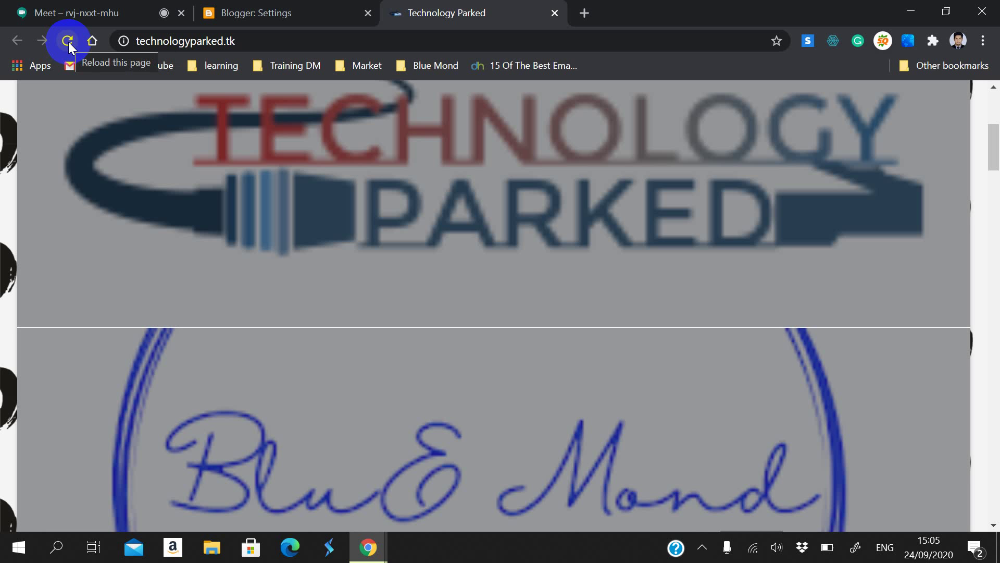
Step: Search Google for 'bangla blogging site' in a new tab
left_click(584, 11)
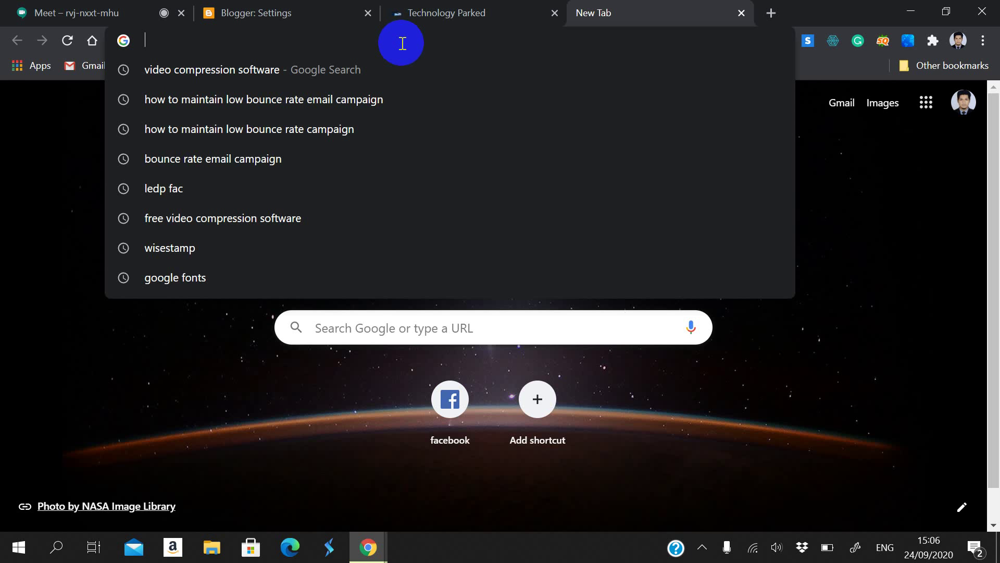
type("bangla")
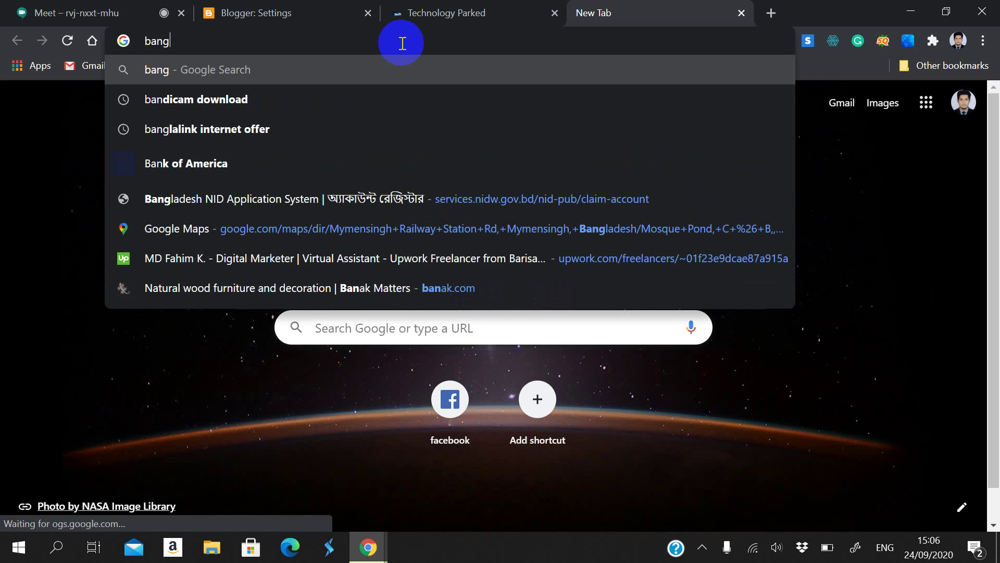
type("og")
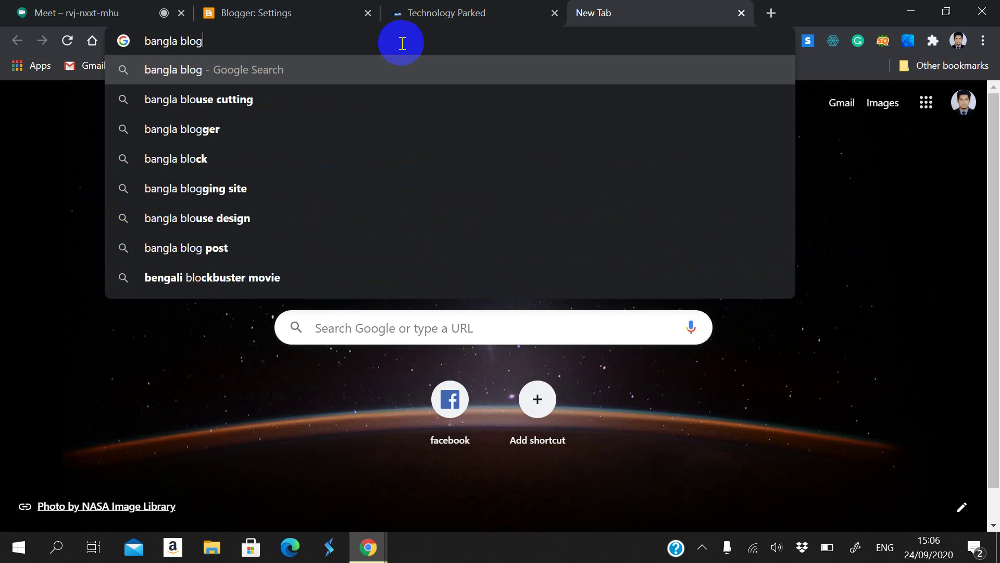
left_click(374, 129)
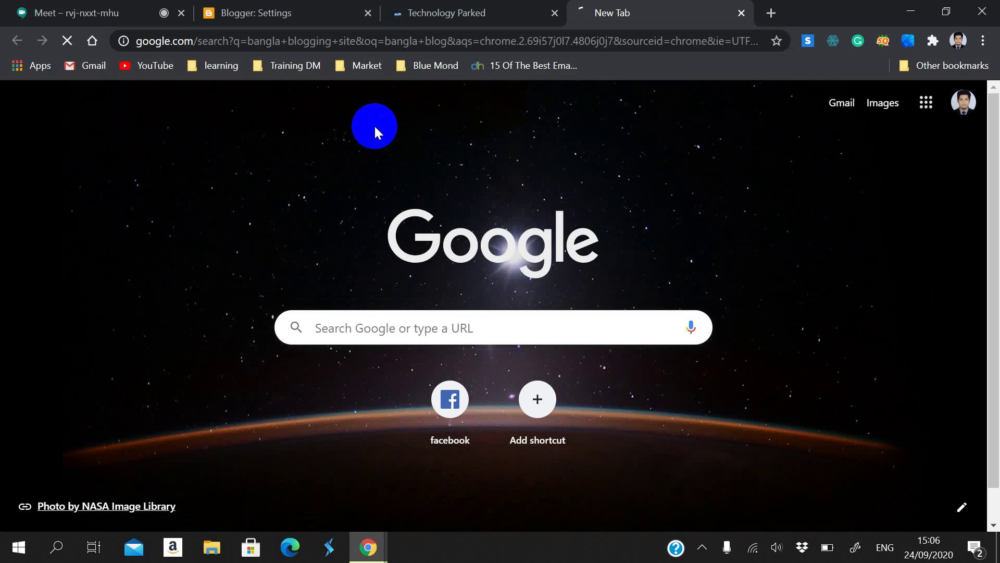
scroll(318, 302, "down", 10)
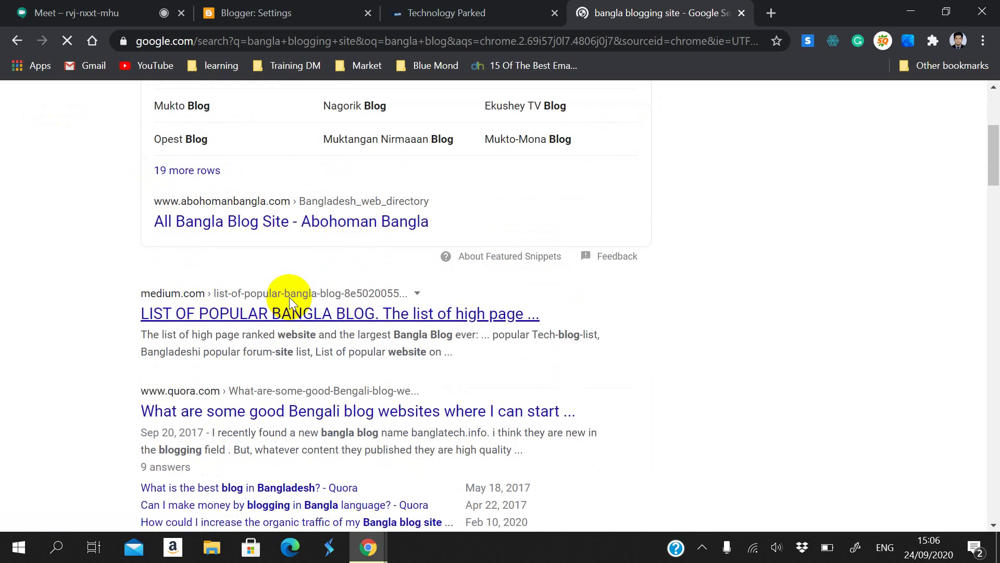
scroll(285, 308, "down", 12)
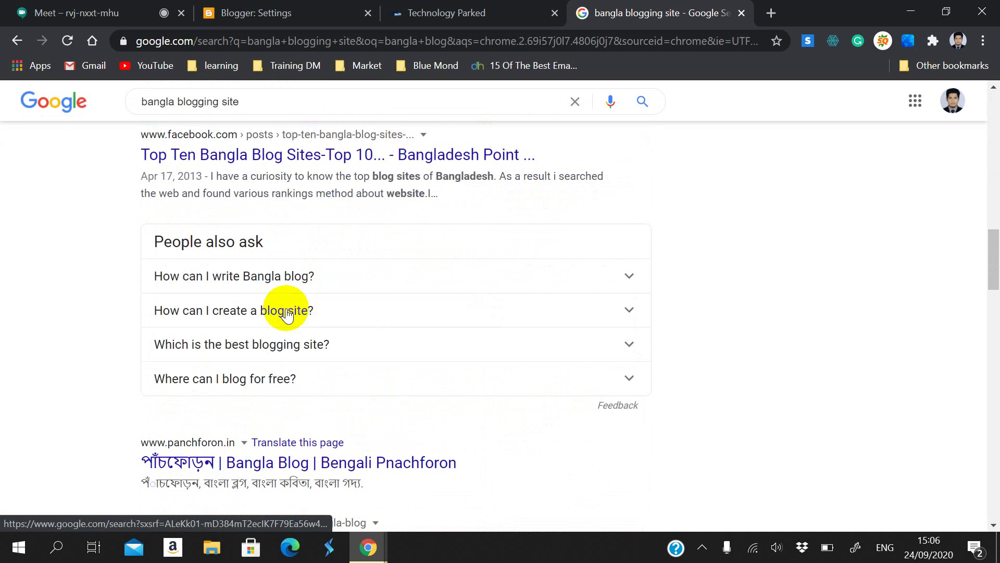
Step: Browse the Panchforon Bangla blog down to its footer, then return to the results
left_click(231, 318)
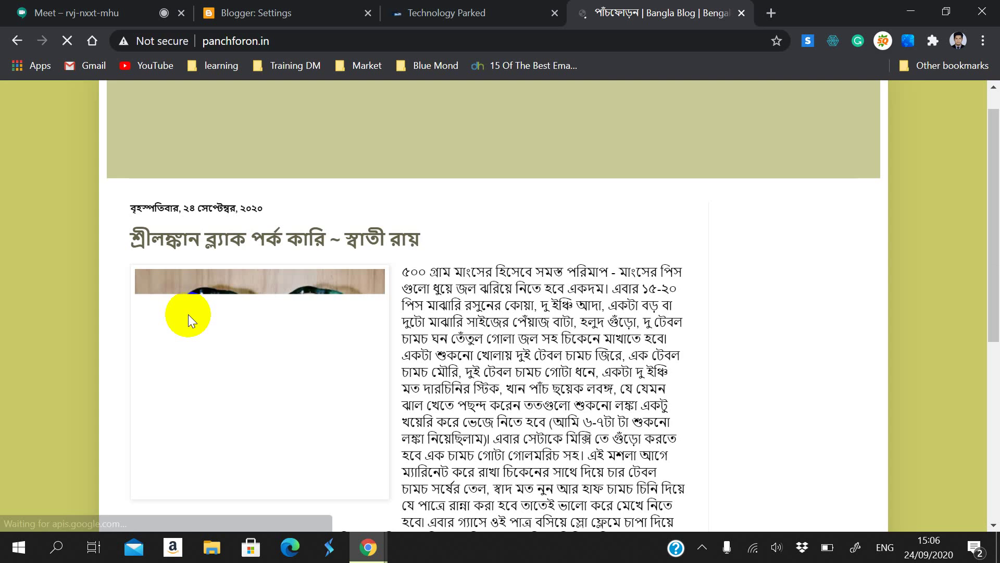
scroll(189, 321, "down", 20)
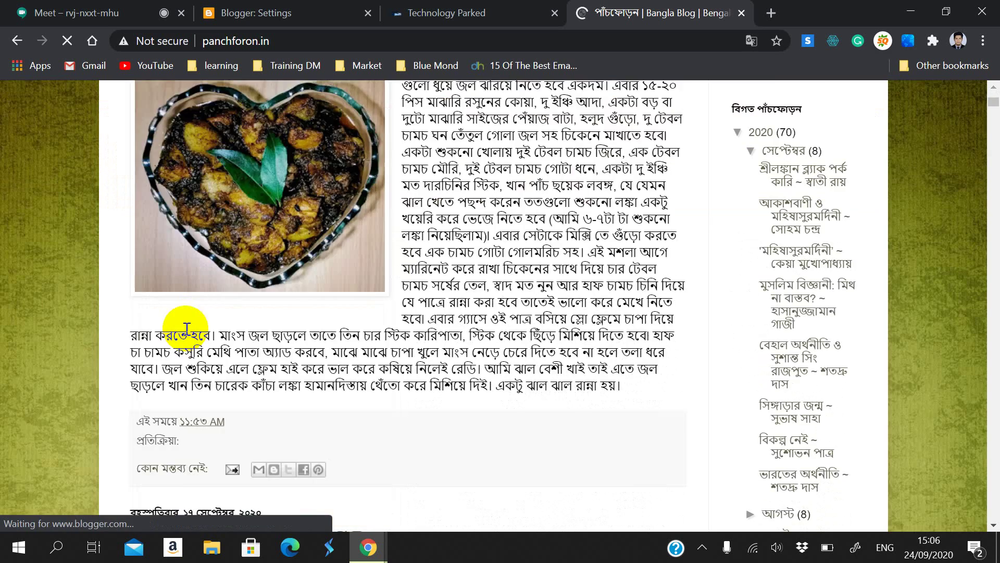
scroll(202, 345, "down", 10)
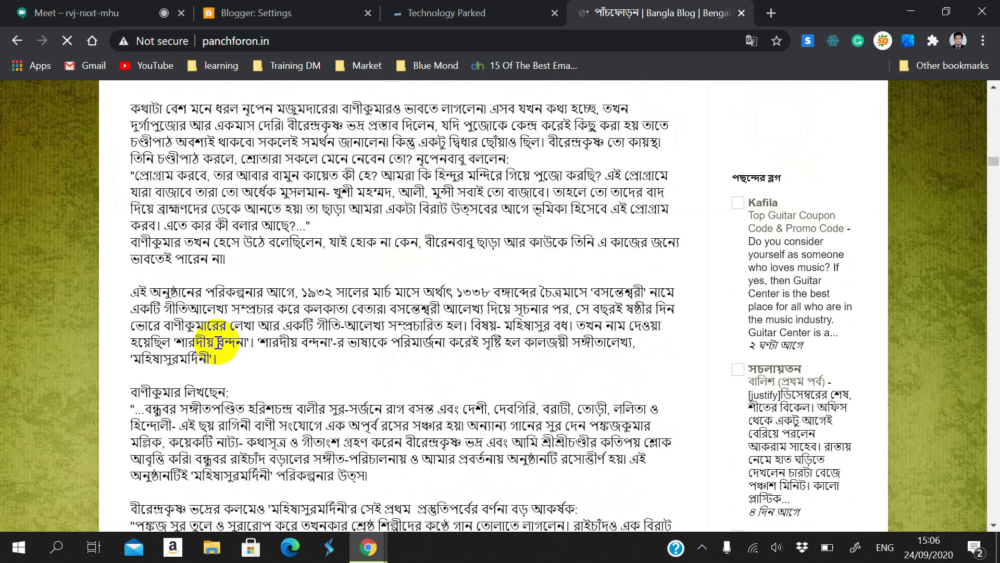
scroll(218, 339, "down", 20)
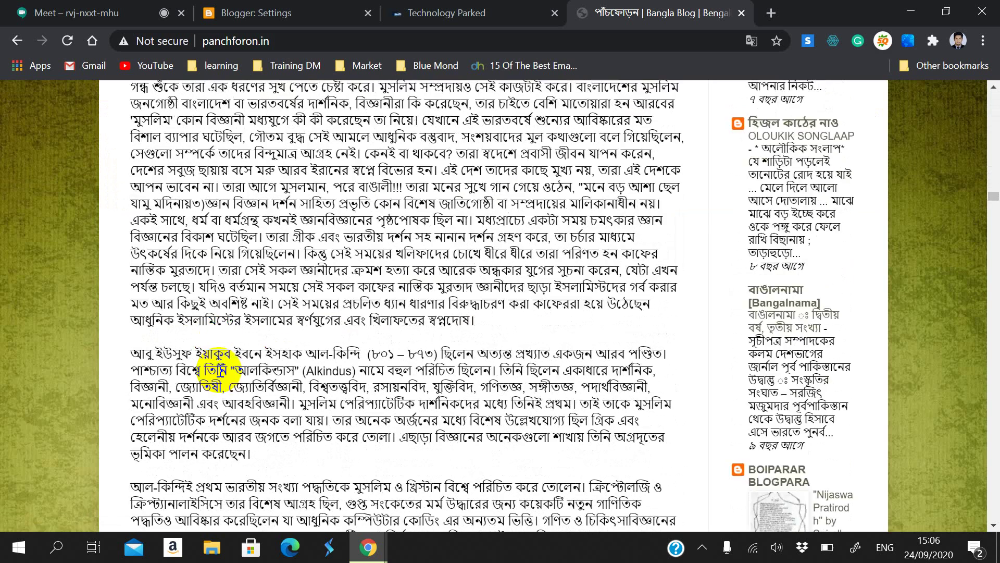
scroll(222, 367, "up", 12)
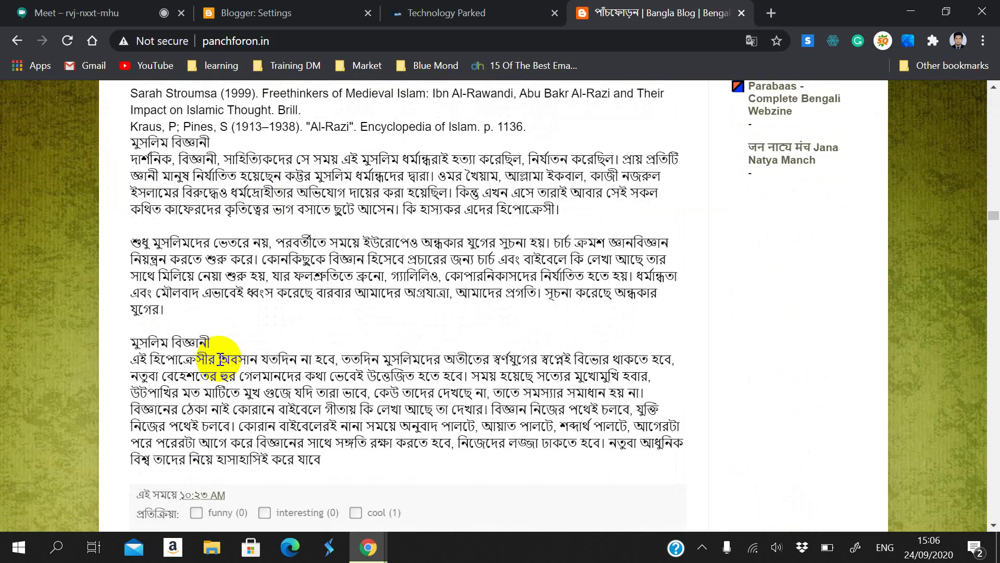
scroll(220, 360, "down", 13)
scroll(220, 359, "down", 20)
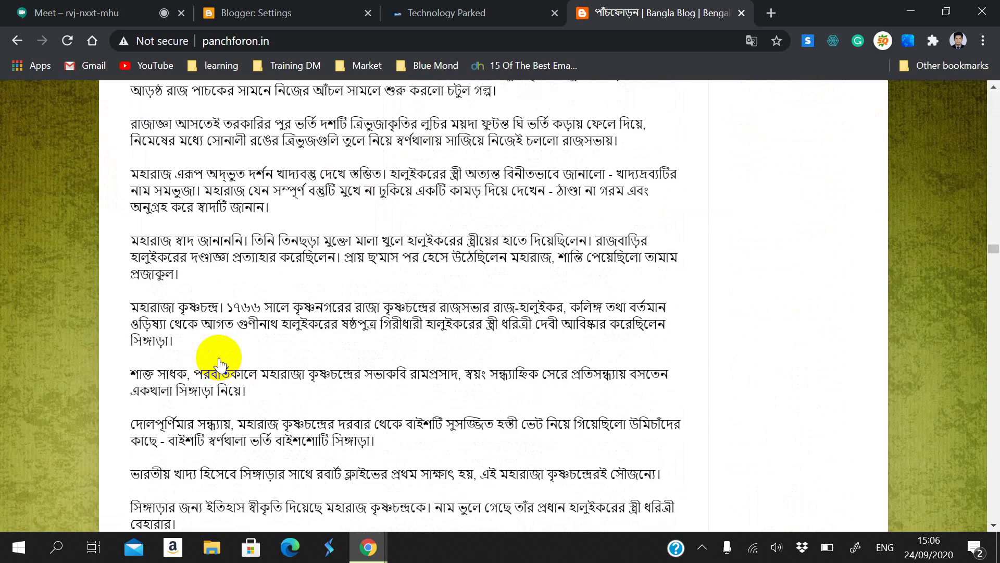
scroll(224, 364, "up", 10)
scroll(168, 364, "down", 20)
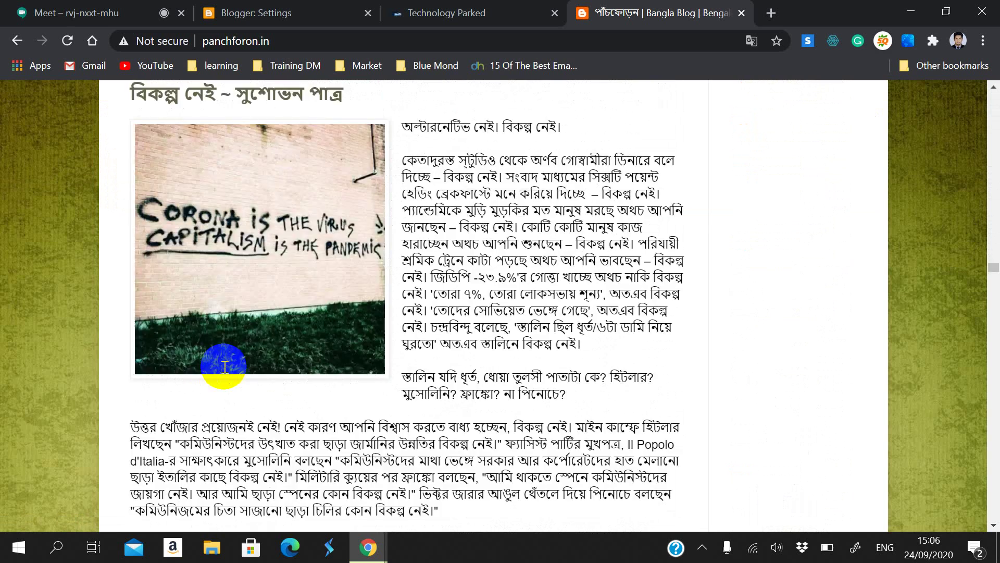
scroll(234, 417, "up", 4)
scroll(261, 416, "down", 20)
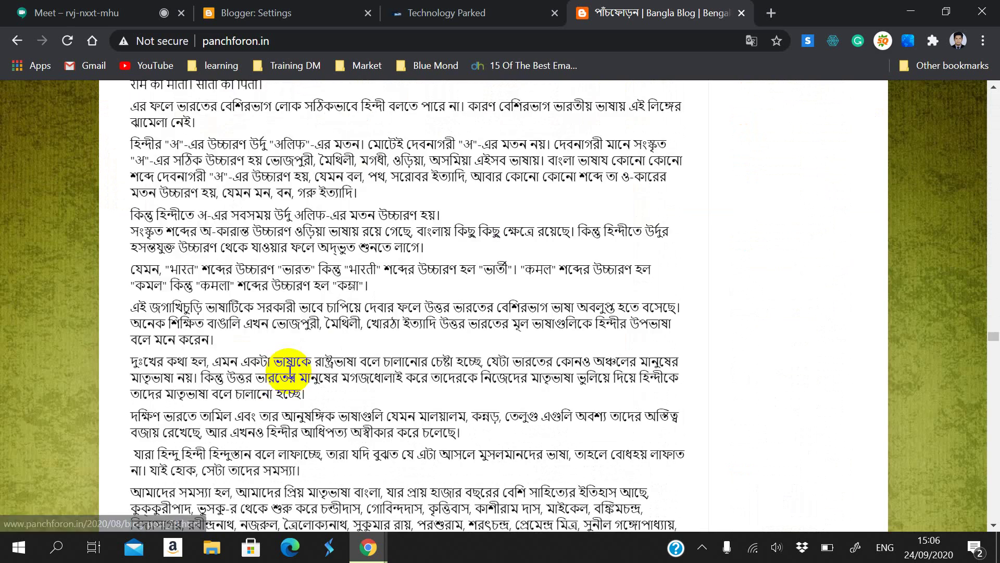
scroll(291, 365, "down", 20)
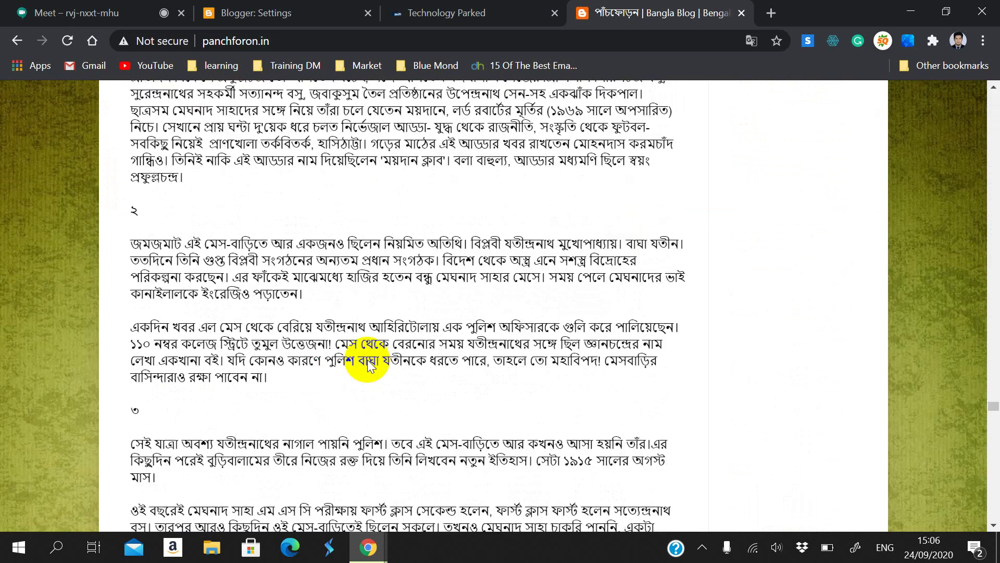
scroll(867, 357, "down", 5)
scroll(867, 353, "up", 20)
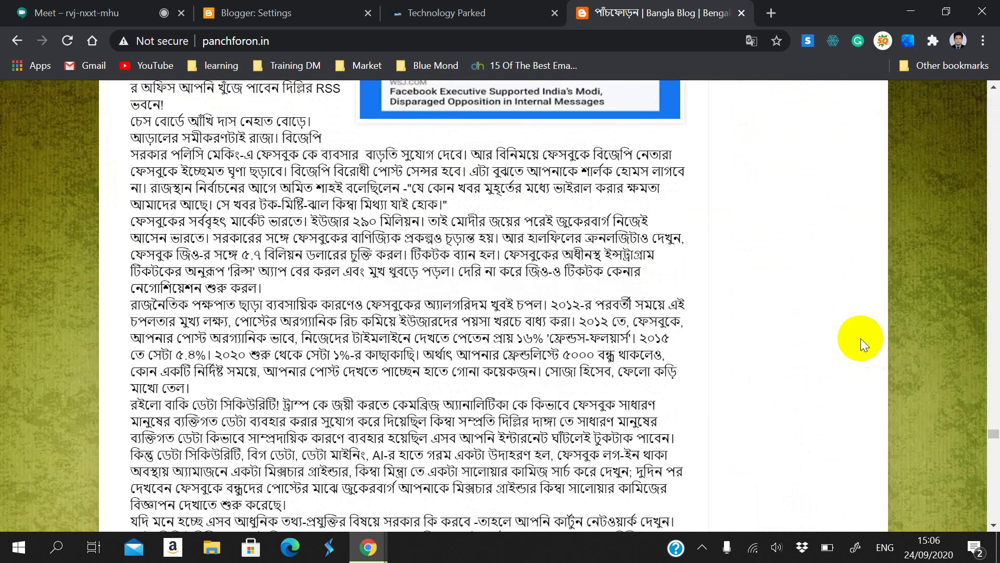
scroll(861, 338, "down", 6)
scroll(861, 339, "up", 4)
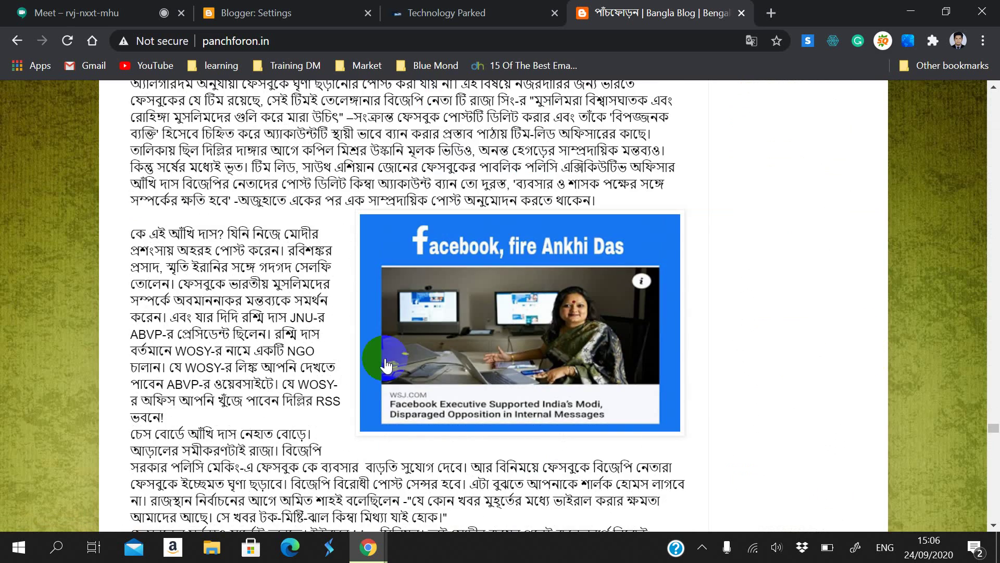
scroll(372, 373, "up", 2)
scroll(375, 367, "up", 10)
scroll(380, 357, "down", 20)
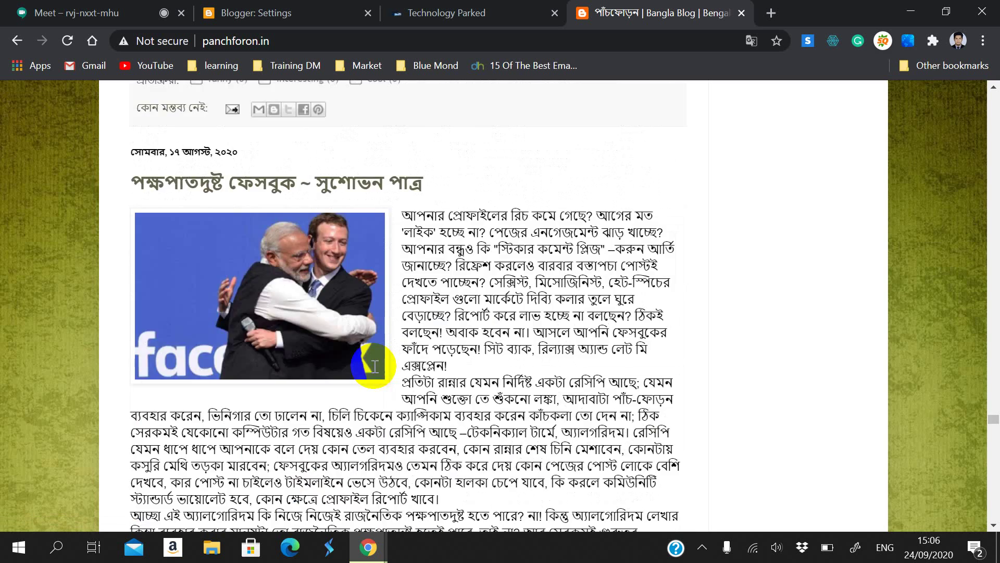
scroll(386, 364, "down", 20)
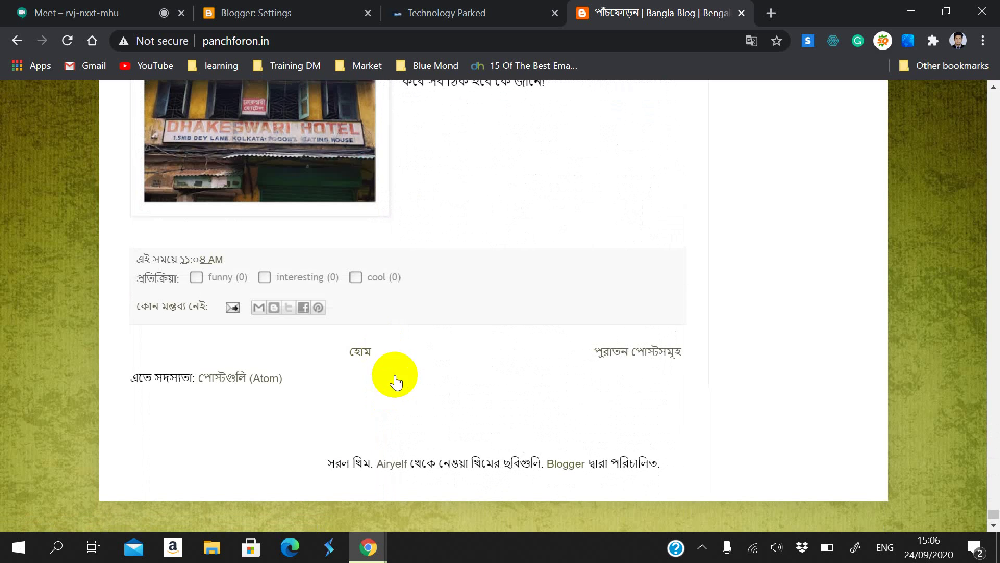
scroll(388, 380, "up", 15)
left_click(17, 40)
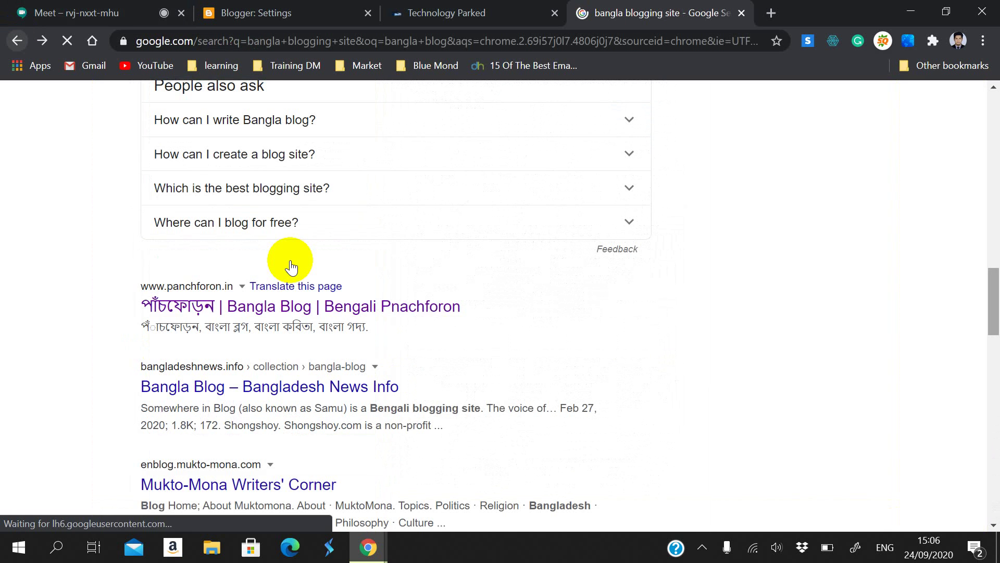
Step: Look at the Mukto-Mona and banglablog.in results, returning to the search list after each
scroll(243, 349, "down", 6)
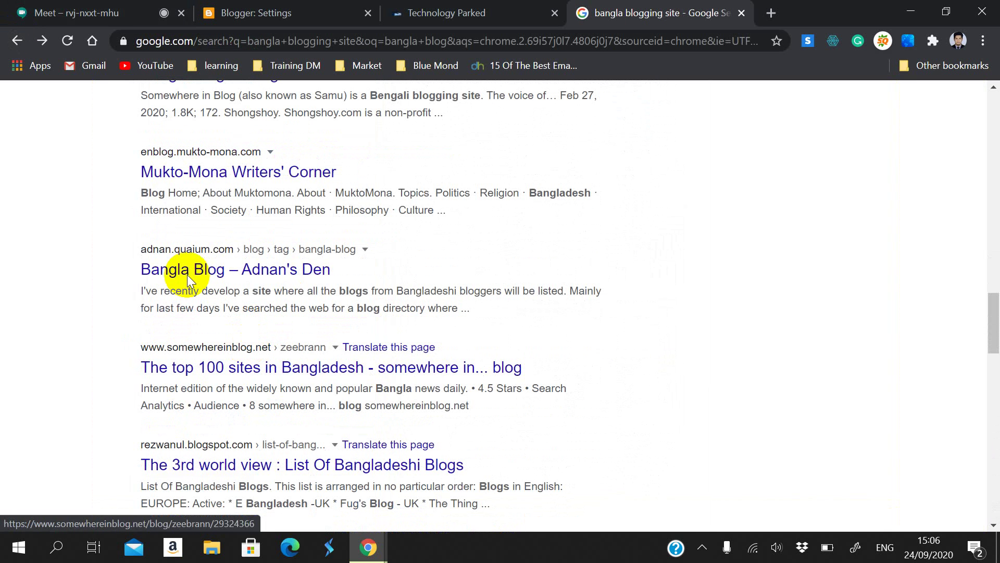
left_click(201, 174)
scroll(5, 338, "down", 6)
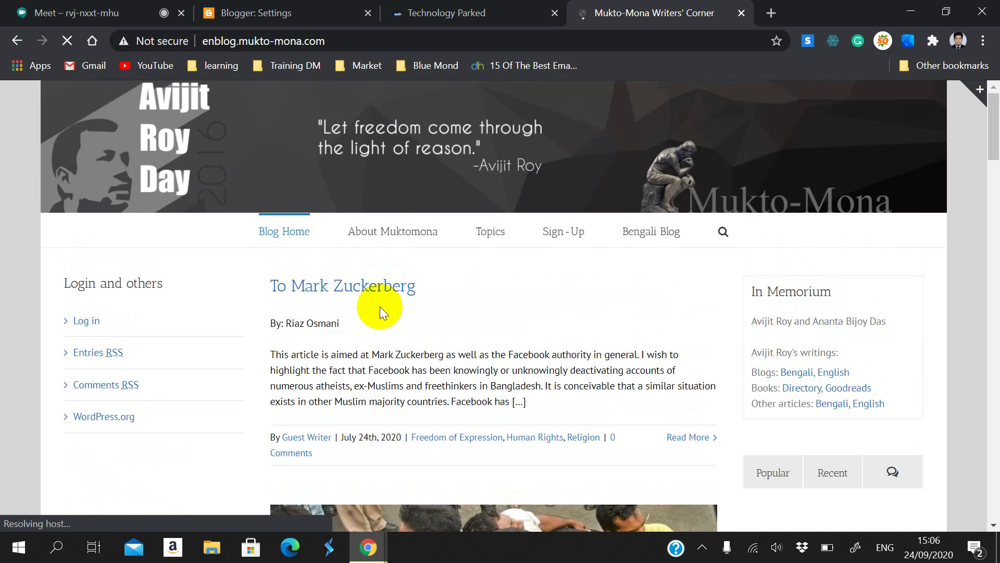
scroll(380, 306, "down", 6)
scroll(380, 305, "down", 18)
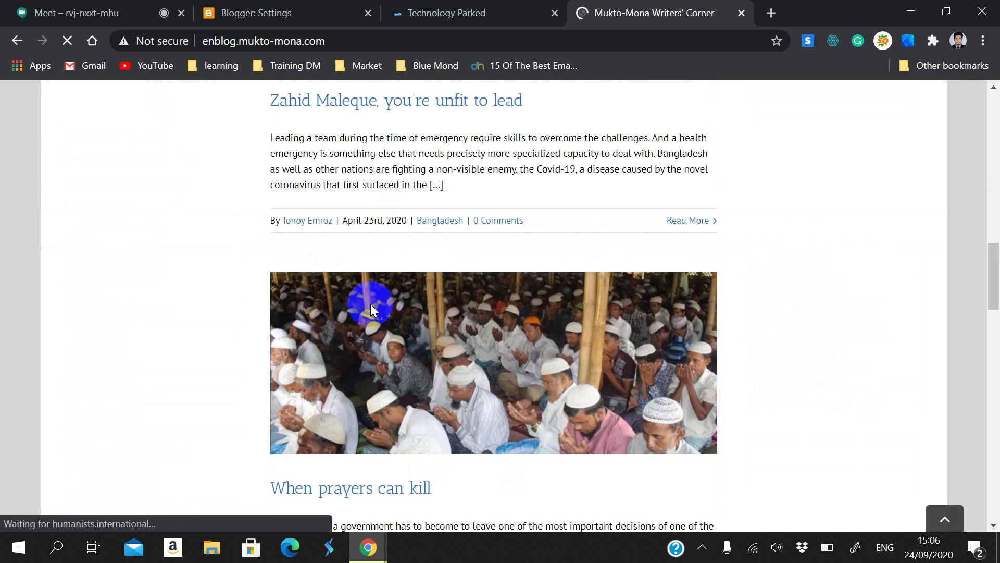
scroll(149, 285, "up", 9)
key("alt+Left")
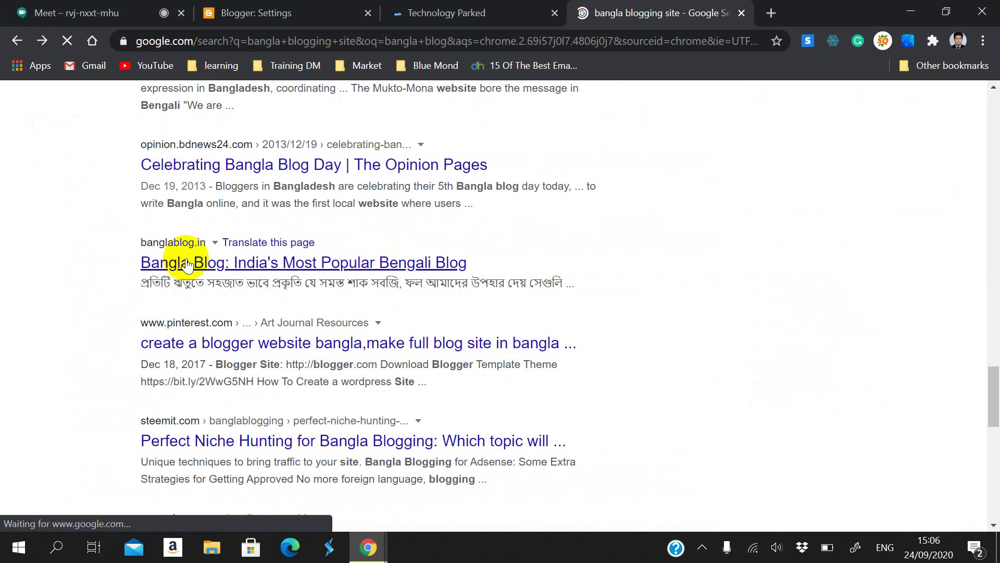
left_click(185, 263)
scroll(124, 309, "down", 7)
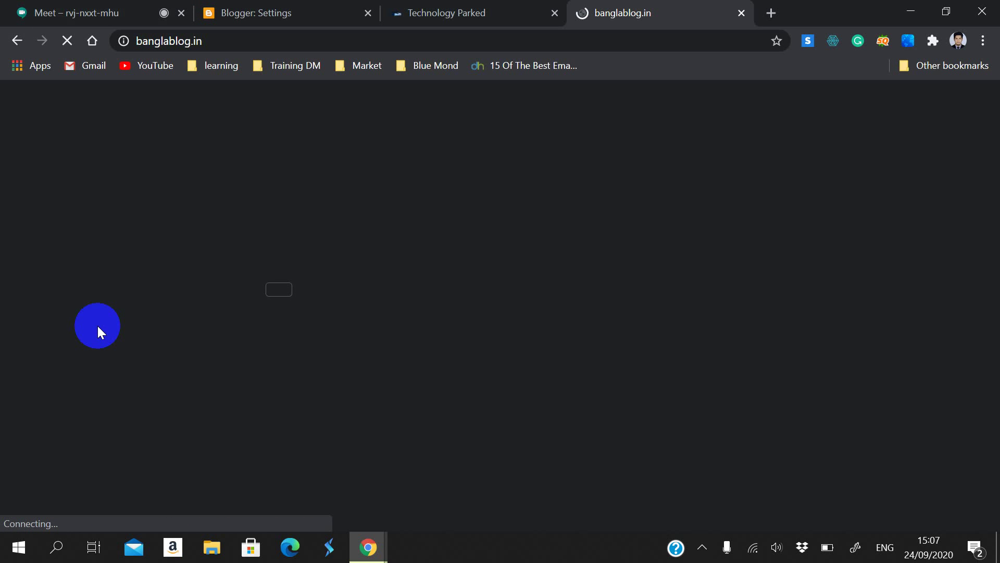
left_click(26, 42)
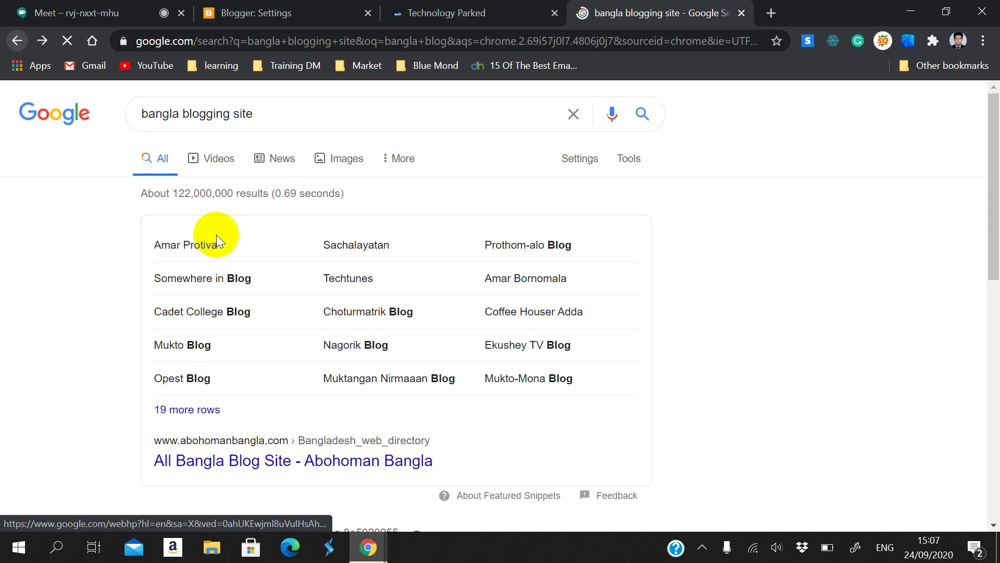
scroll(179, 327, "down", 10)
scroll(202, 183, "up", 1)
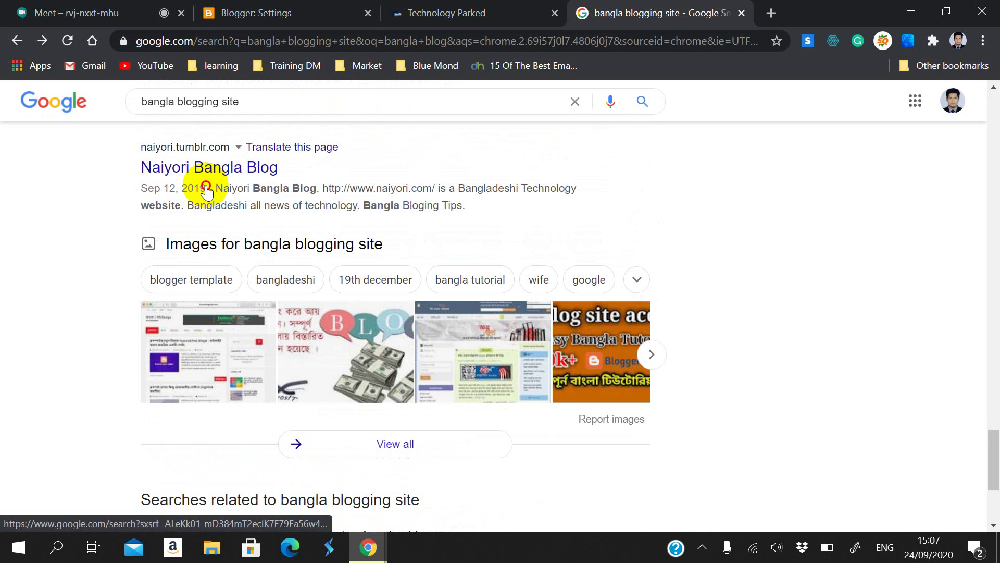
Step: Browse the Naiyori Bangla Blog, then close its tab
left_click(205, 167)
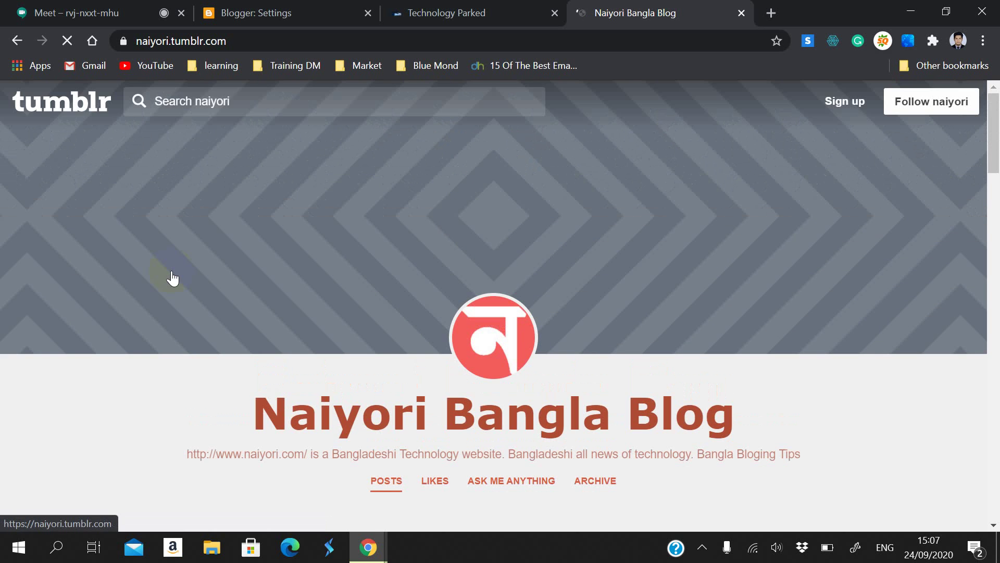
scroll(171, 270, "down", 10)
scroll(167, 271, "up", 4)
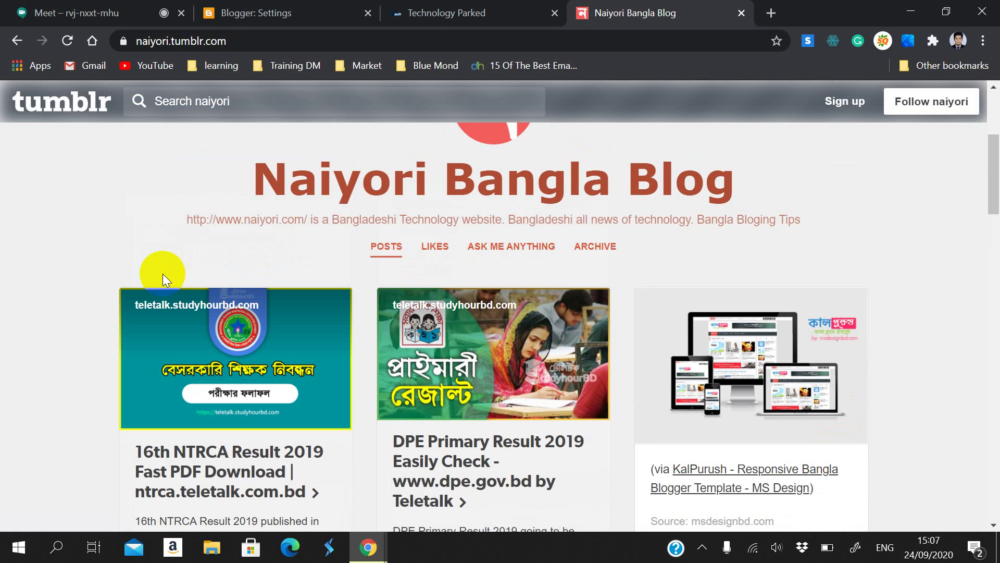
scroll(163, 273, "down", 20)
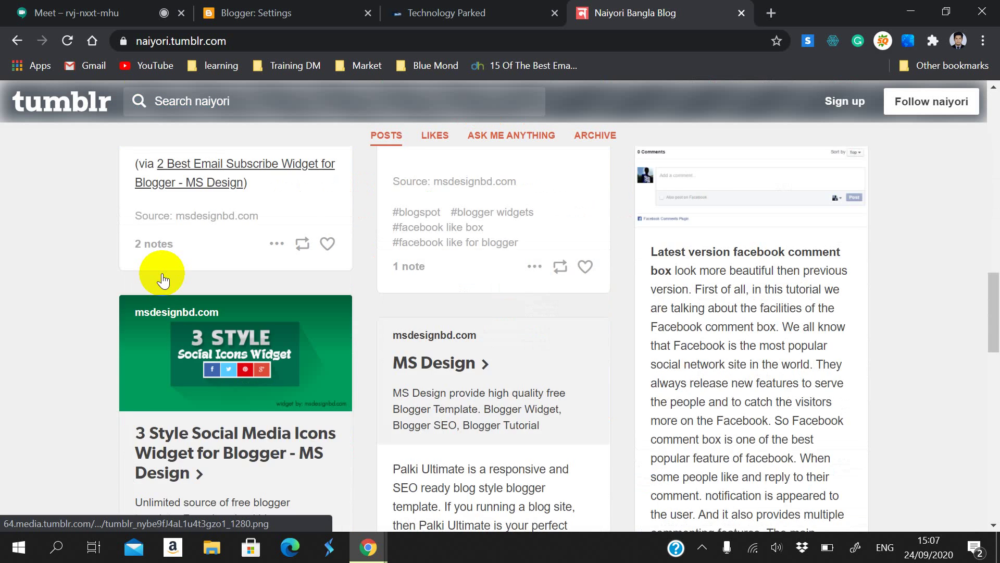
scroll(162, 272, "down", 5)
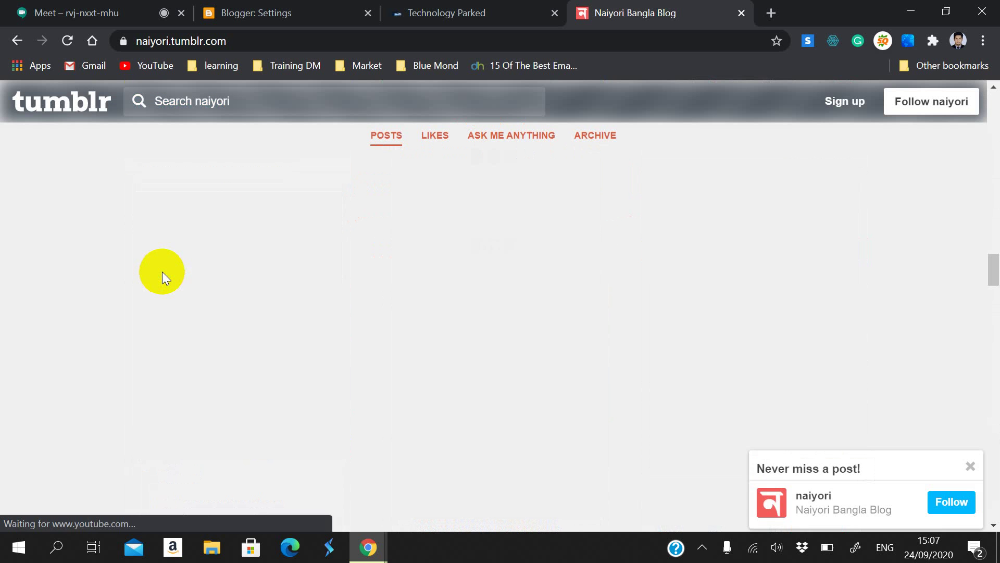
scroll(162, 272, "down", 10)
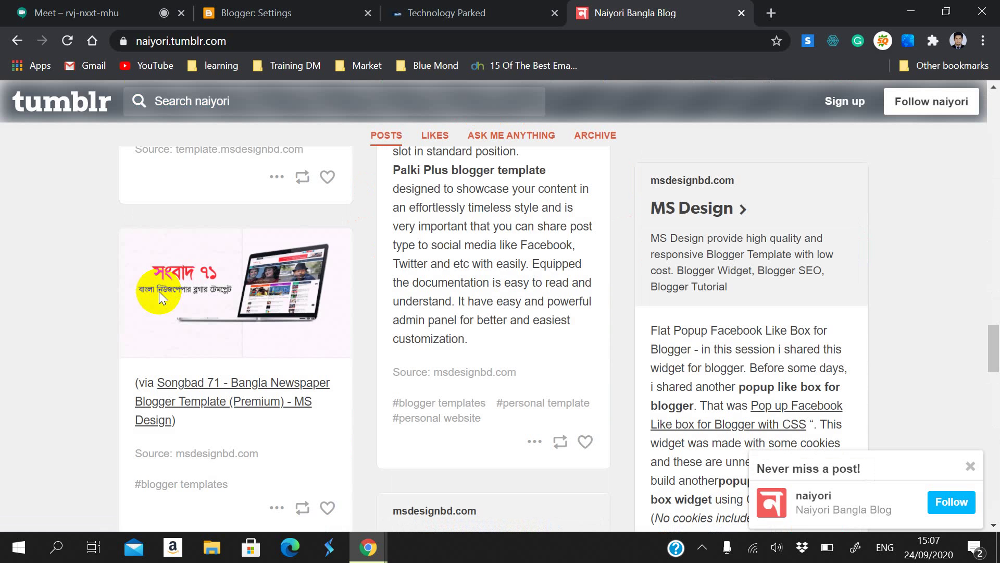
scroll(166, 305, "down", 15)
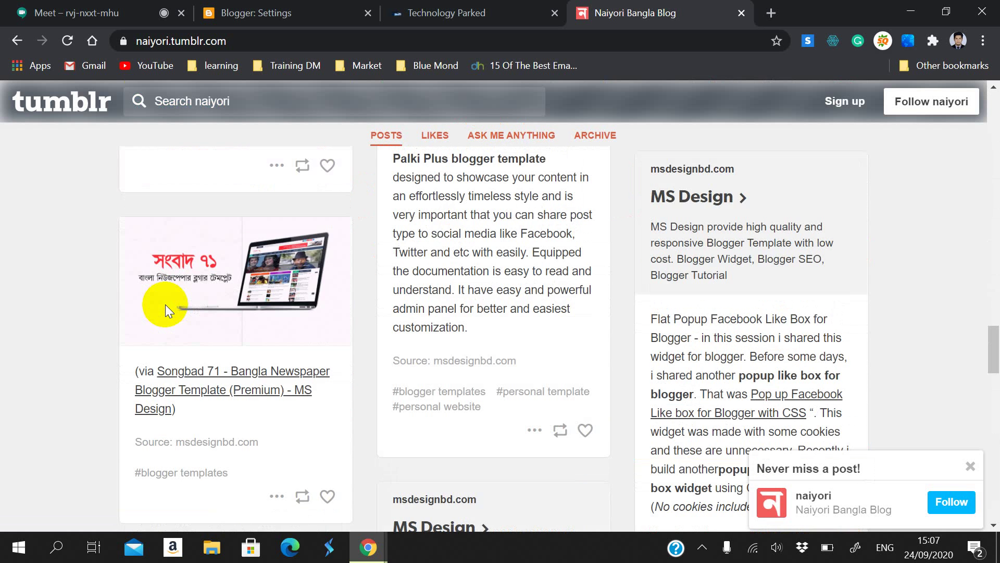
scroll(166, 308, "down", 10)
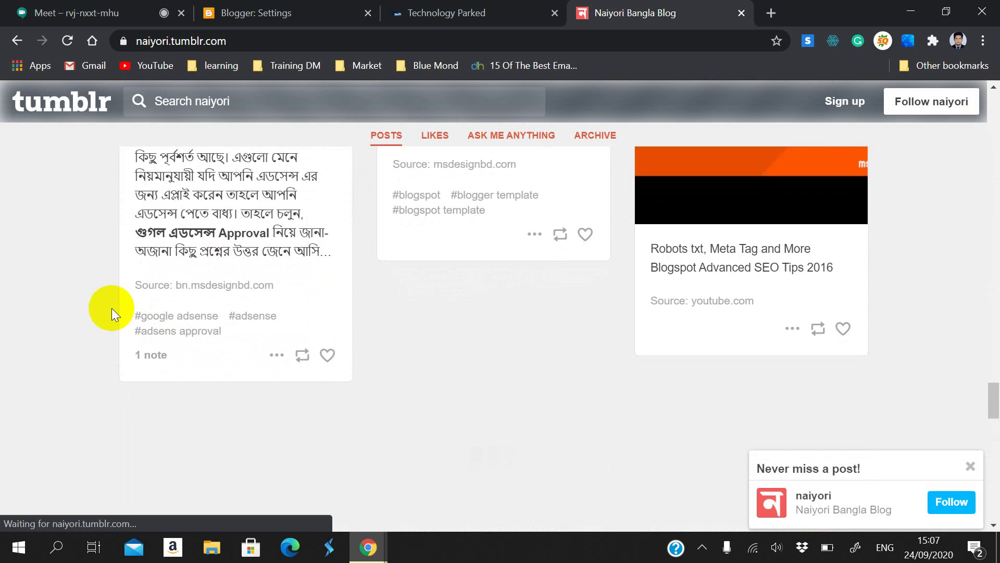
scroll(164, 261, "up", 20)
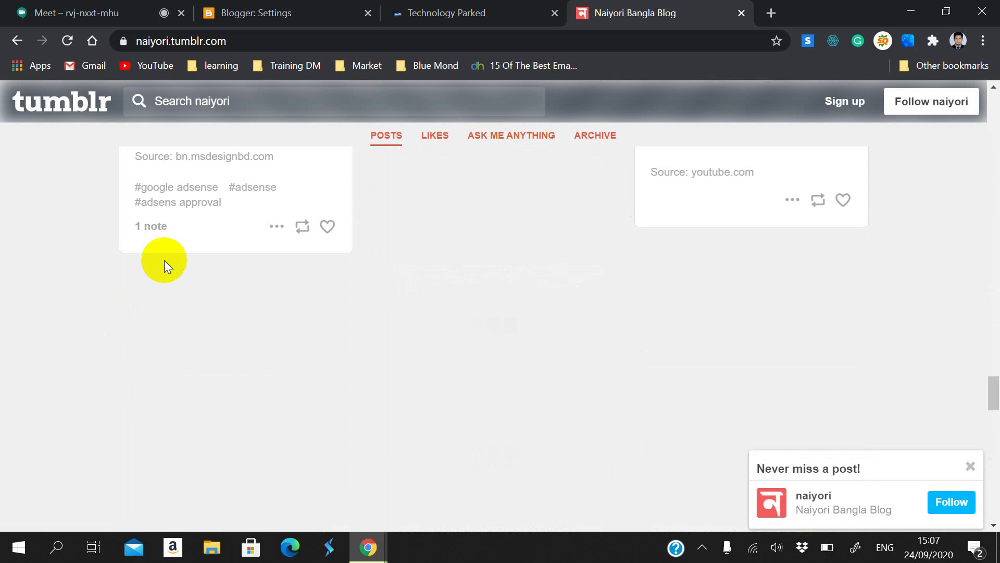
scroll(167, 261, "up", 20)
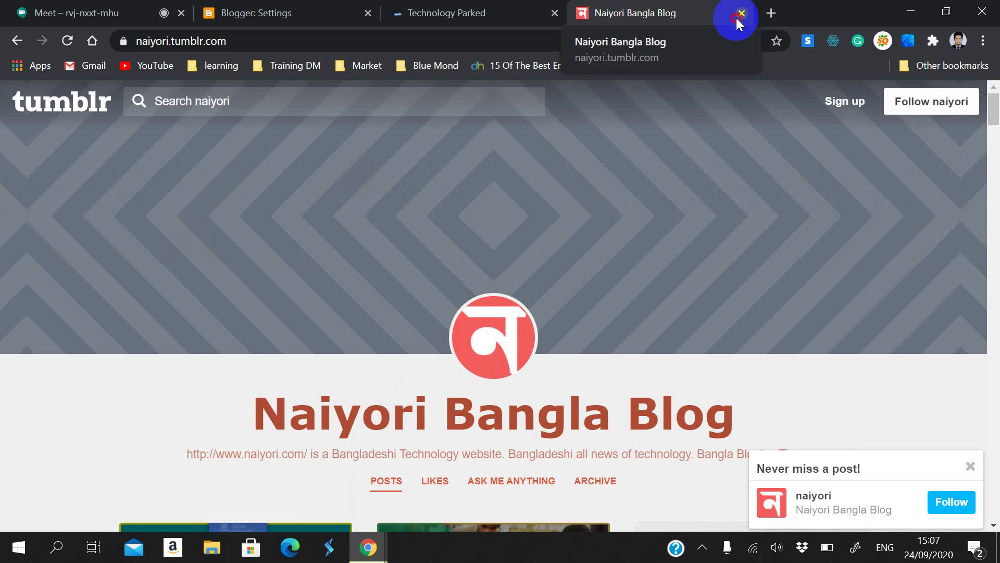
left_click(741, 14)
Step: Reload the Technology Parked homepage and check its featured-post slider with the Logo3 post
scroll(546, 221, "up", 5)
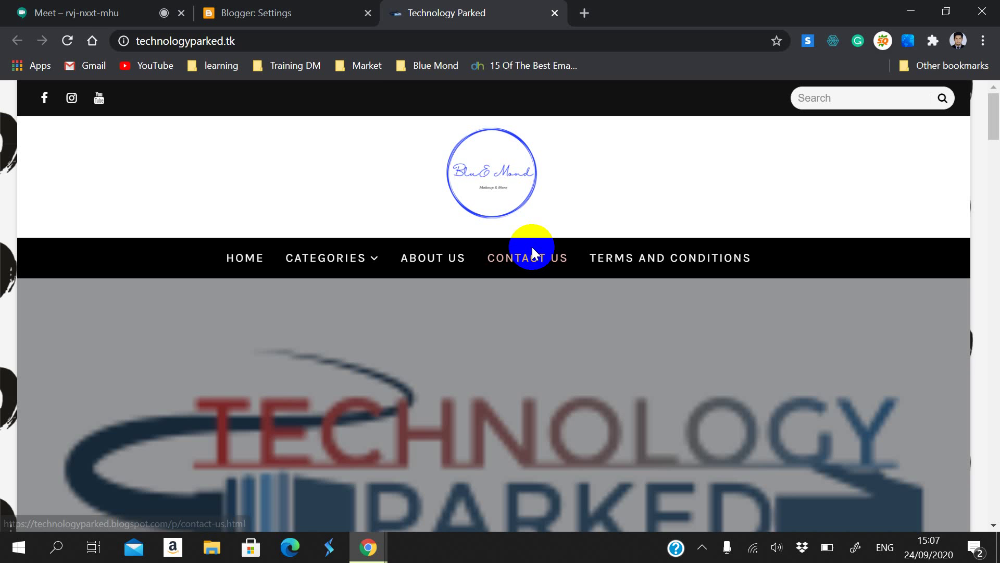
left_click(73, 39)
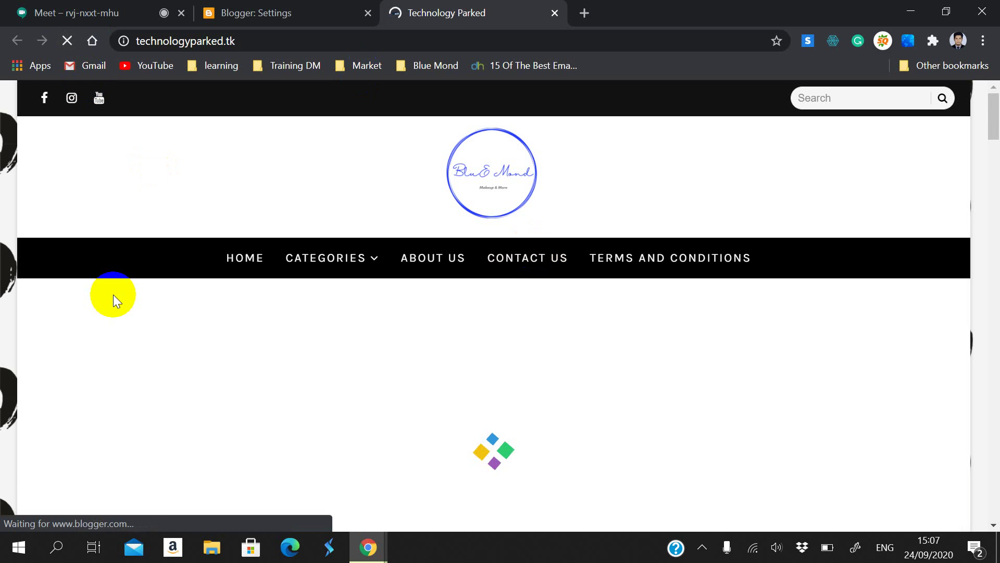
scroll(119, 334, "down", 1)
scroll(120, 334, "down", 2)
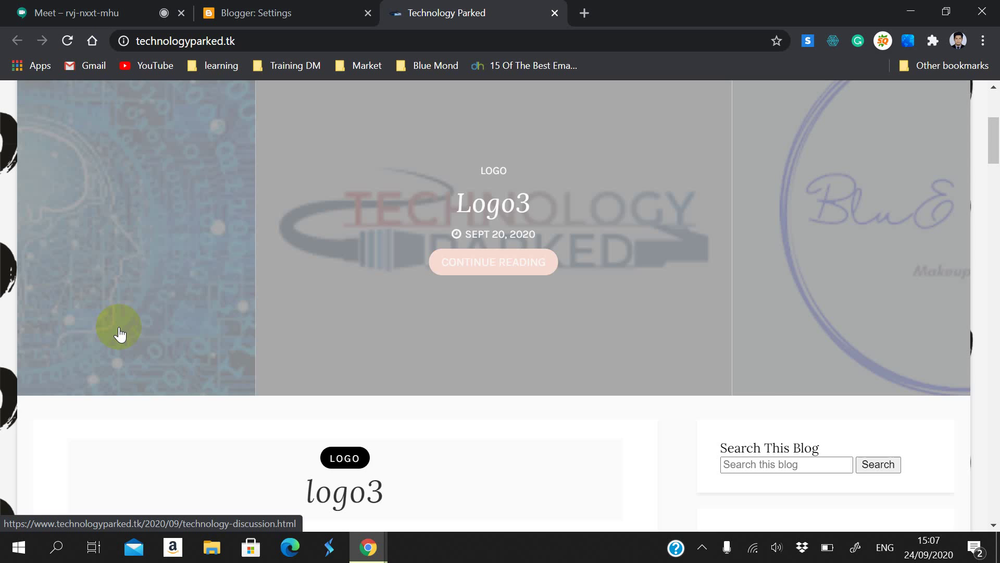
scroll(156, 335, "up", 3)
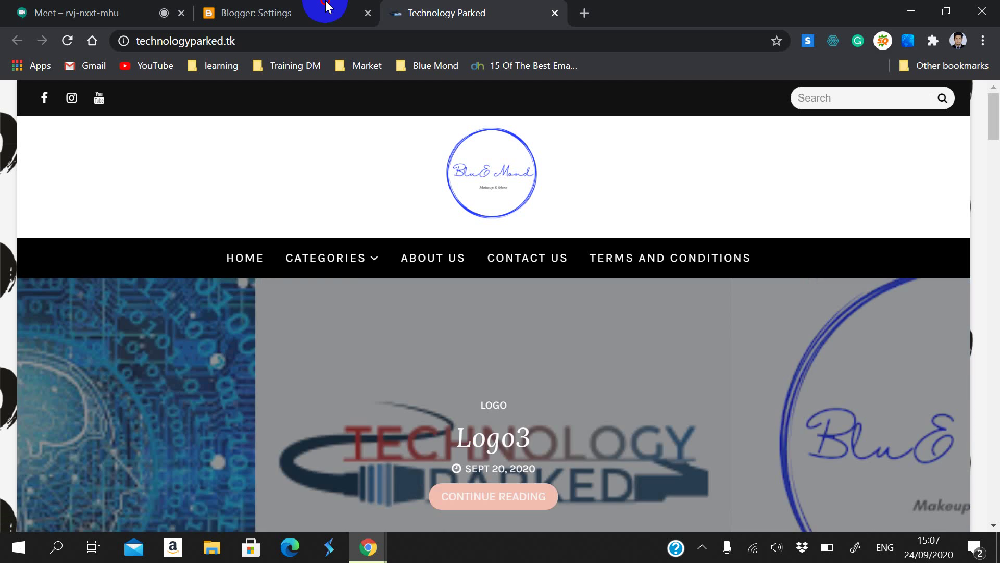
Step: Back on Technology Parked's Basic settings, view the Google Analytics property ID prompt and cancel it unchanged
left_click(325, 12)
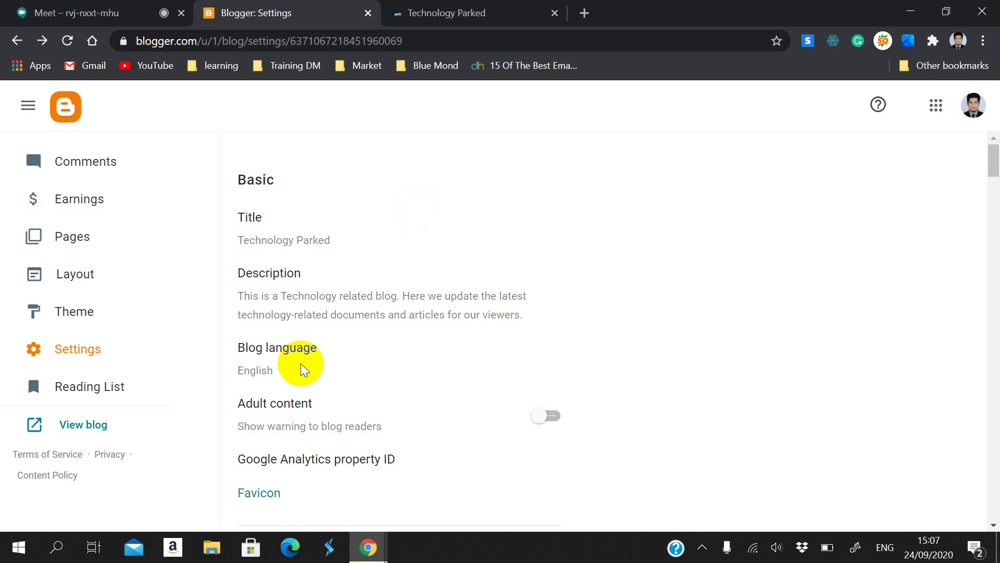
scroll(271, 271, "down", 2)
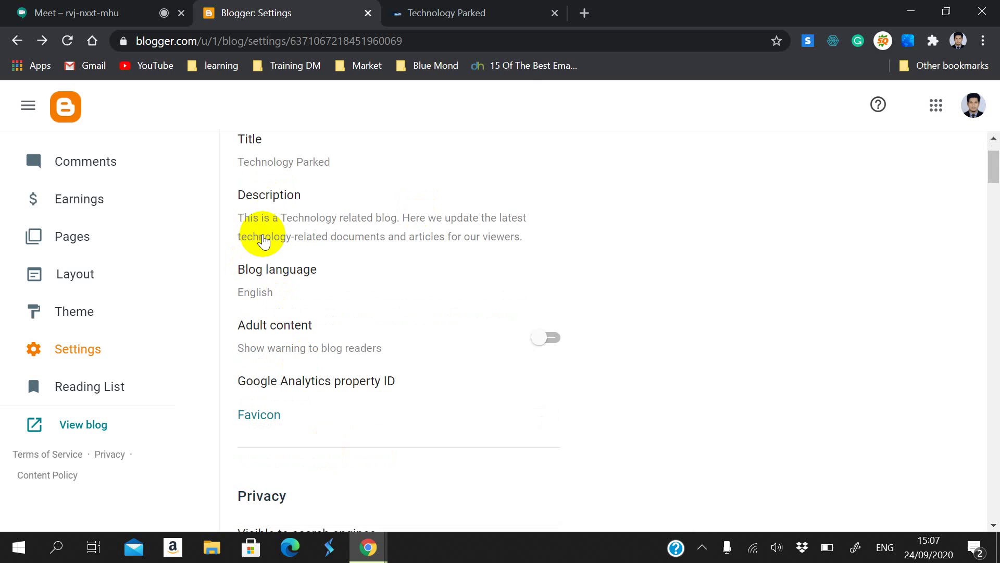
scroll(290, 268, "down", 2)
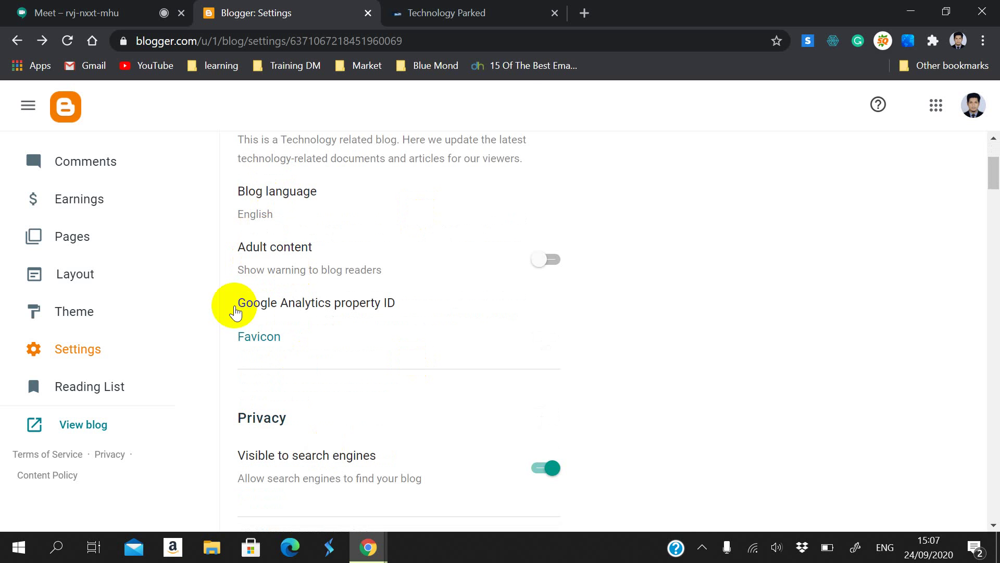
left_click(368, 306)
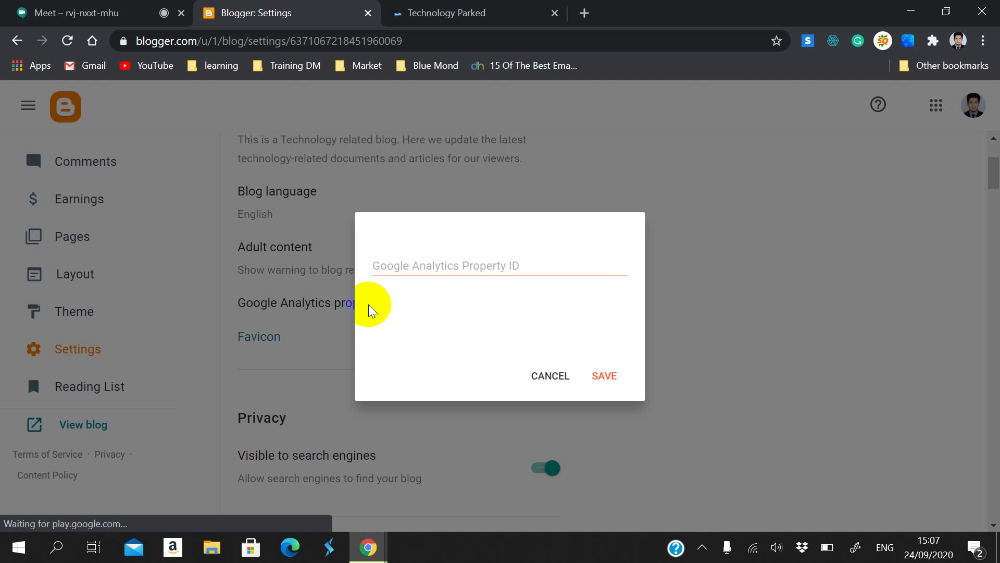
left_click(547, 391)
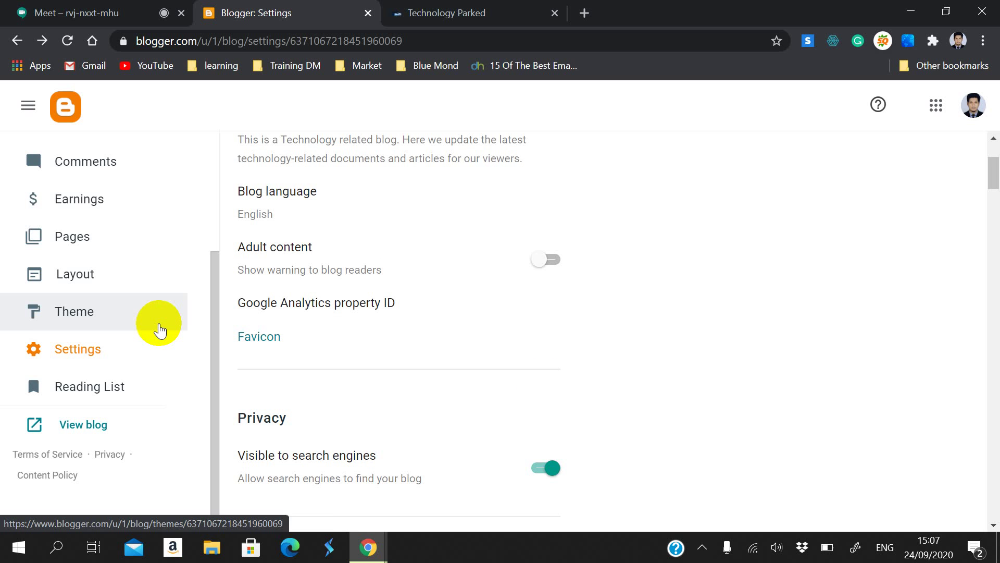
scroll(336, 348, "down", 5)
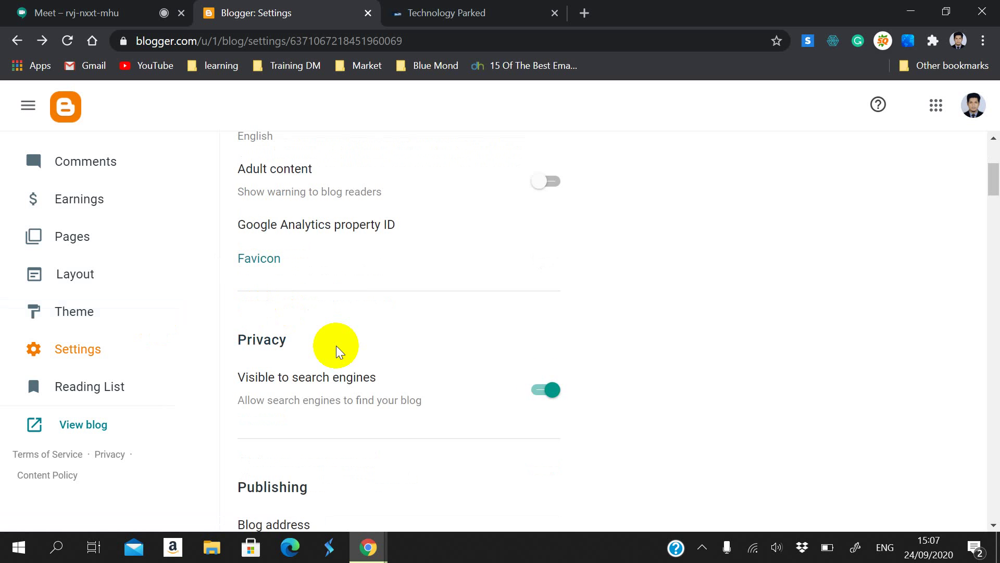
left_click_drag(423, 244, 239, 196)
left_click(429, 319)
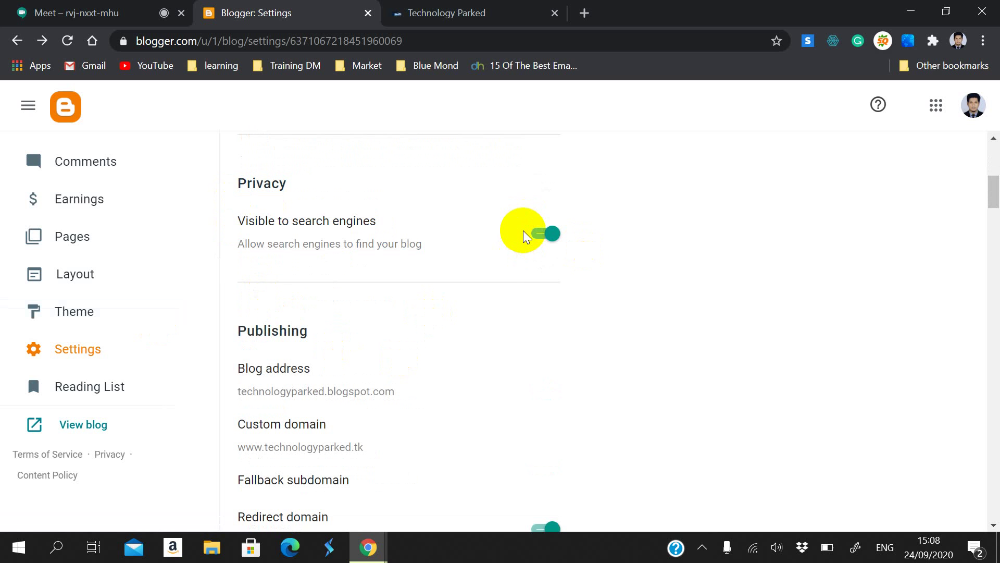
scroll(518, 343, "down", 3)
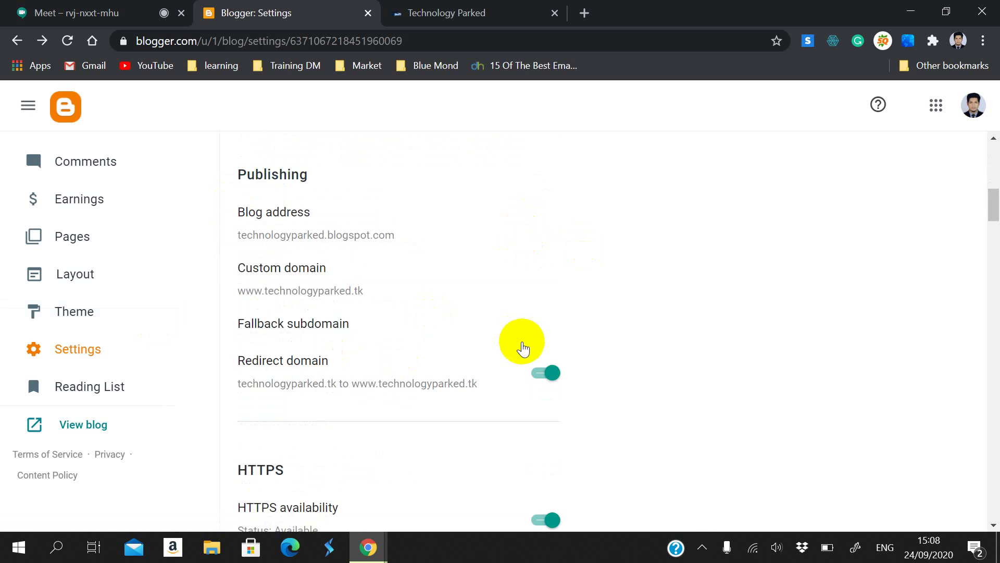
left_click(308, 212)
left_click(542, 370)
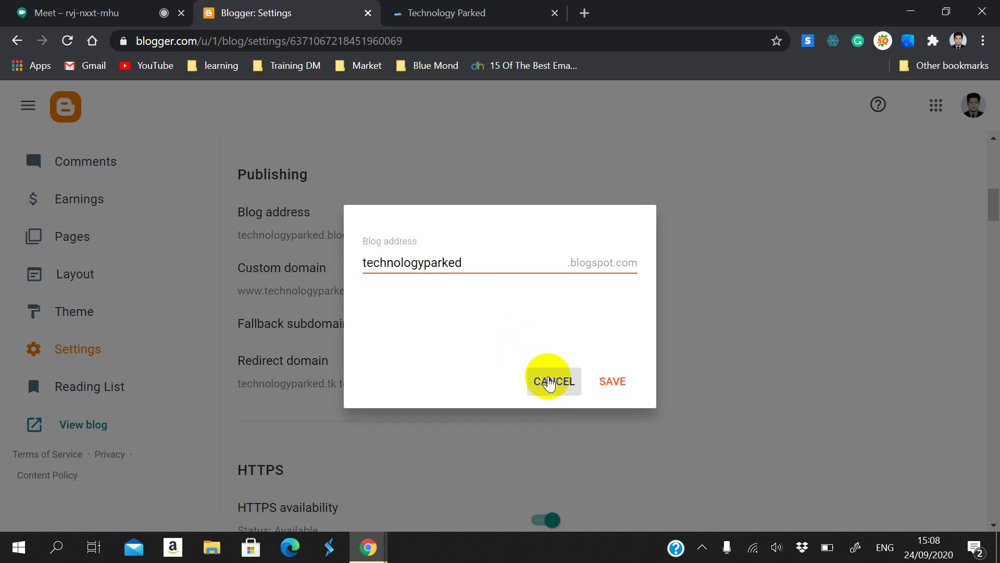
scroll(351, 312, "down", 3)
scroll(290, 157, "up", 2)
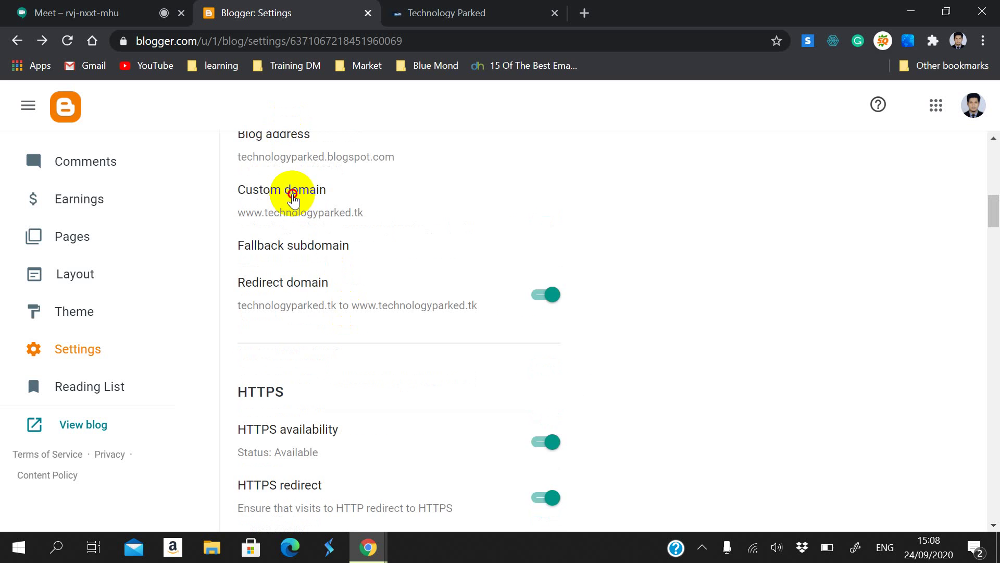
left_click(292, 192)
left_click(546, 389)
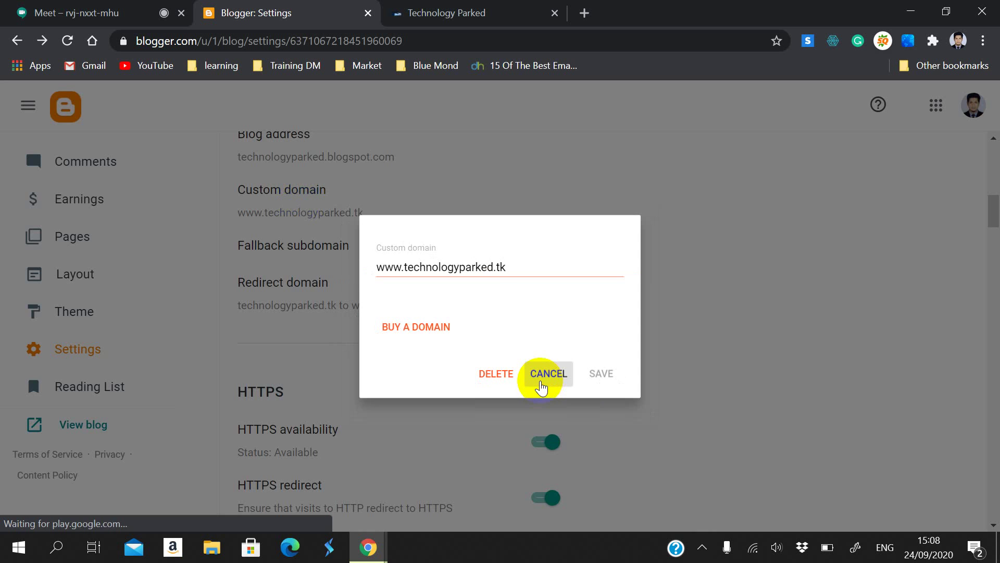
scroll(319, 211, "down", 2)
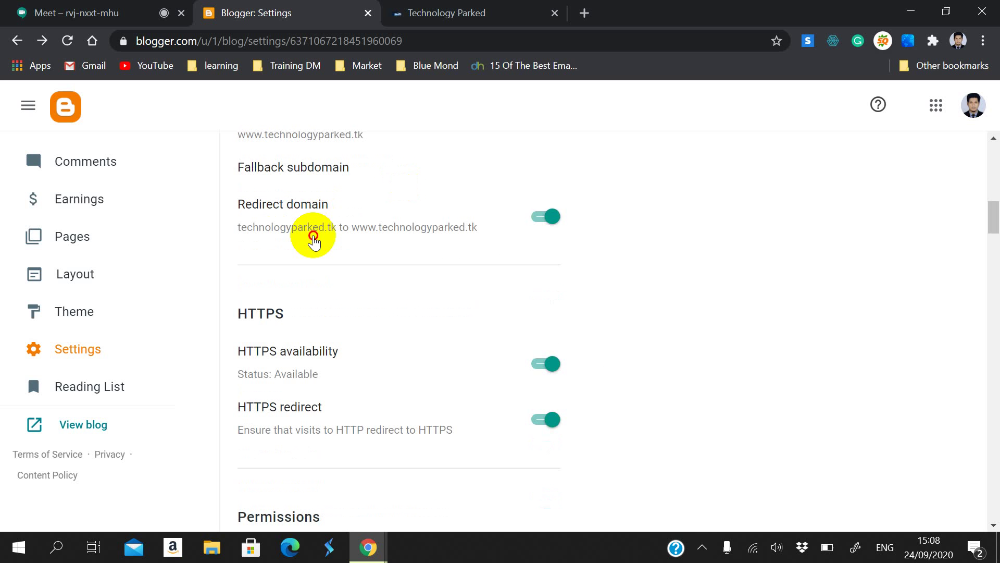
left_click(291, 168)
left_click(550, 377)
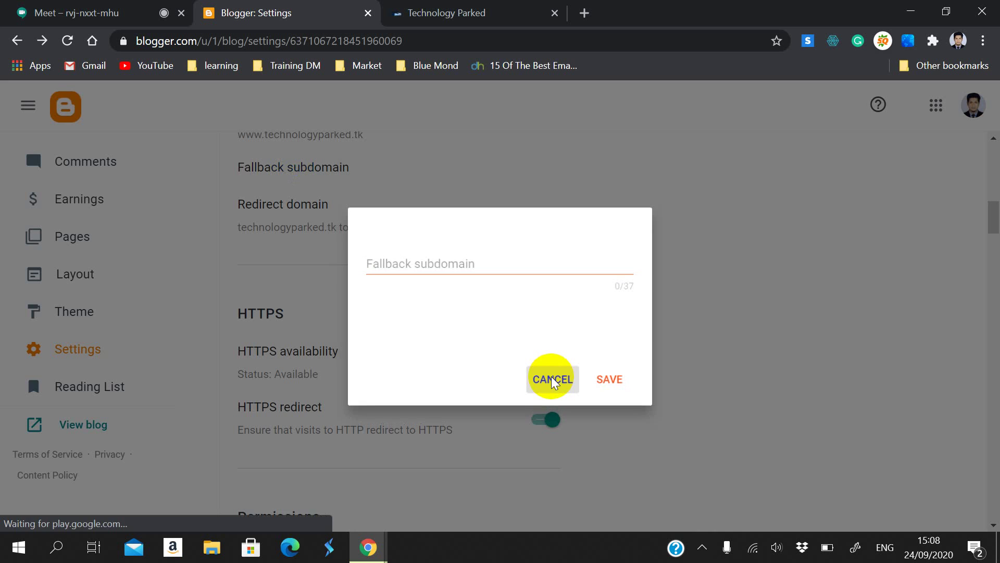
triple_click(313, 227)
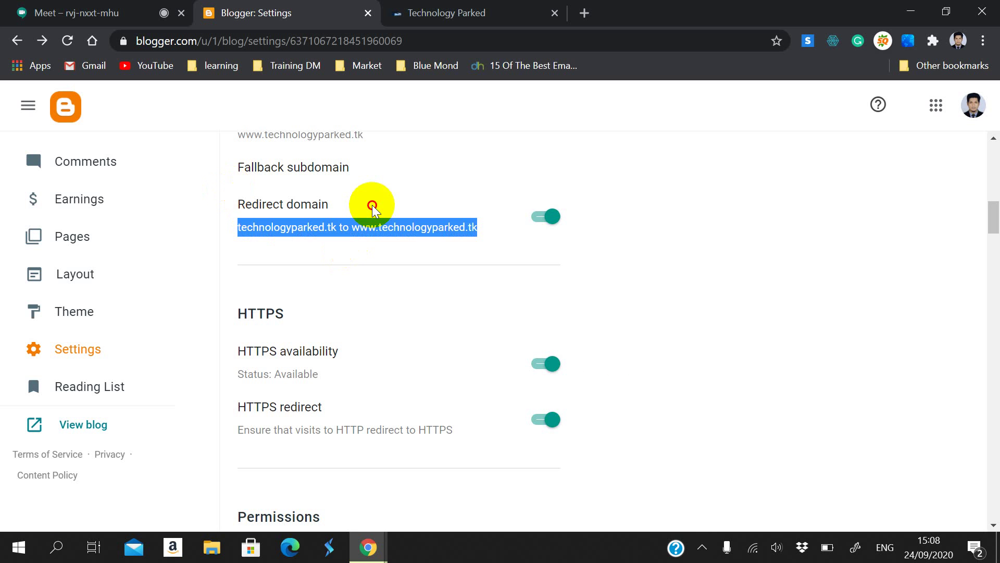
left_click(268, 241)
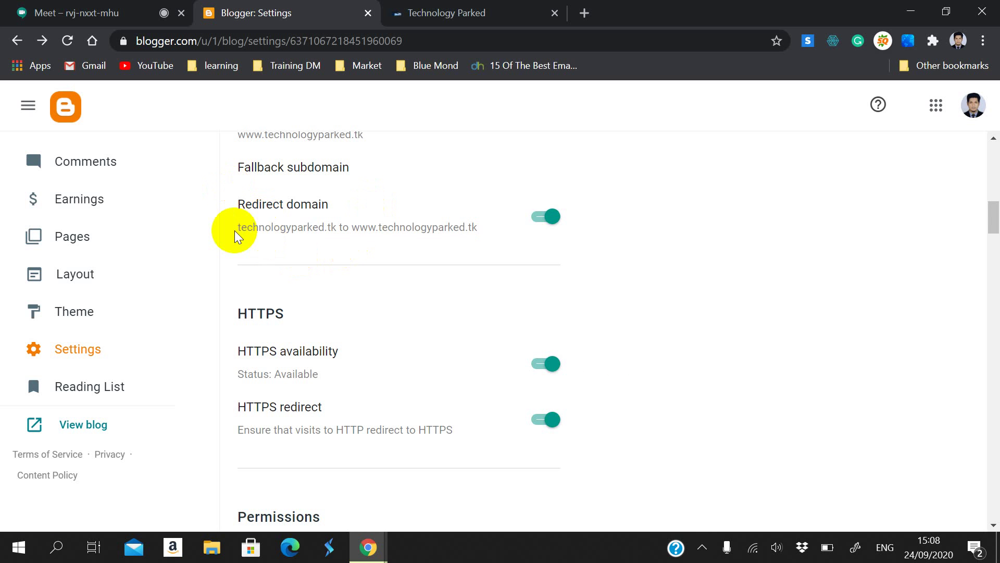
mouse_move(232, 229)
left_mouse_down()
mouse_move(268, 217)
mouse_move(244, 217)
left_mouse_up()
left_click(267, 265)
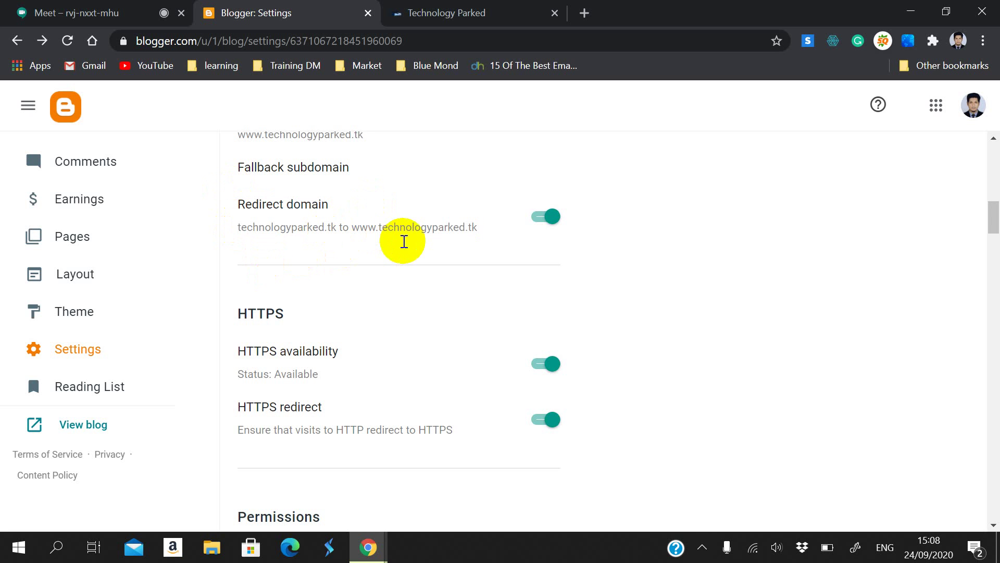
left_click_drag(360, 232, 491, 229)
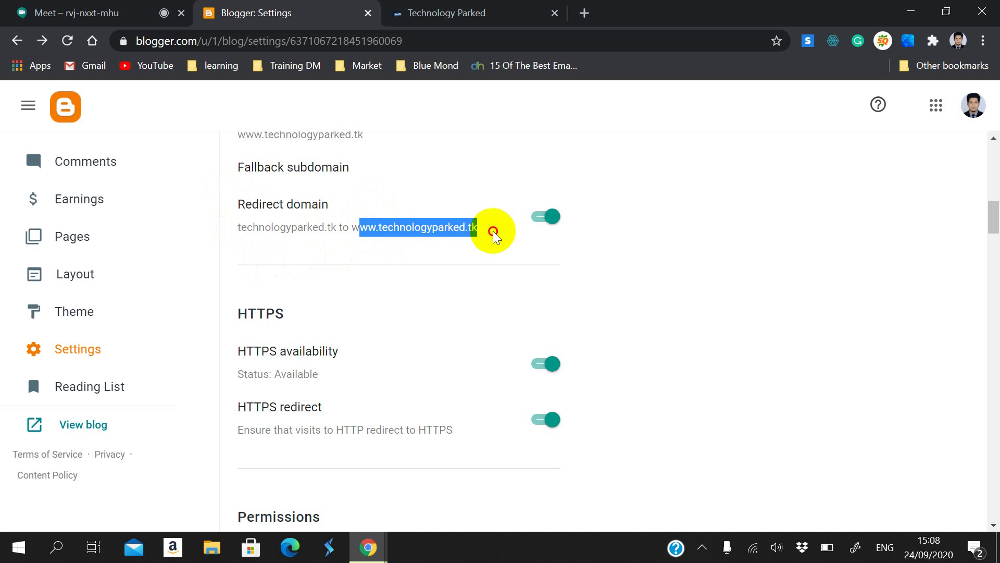
left_click(442, 299)
scroll(435, 307, "down", 3)
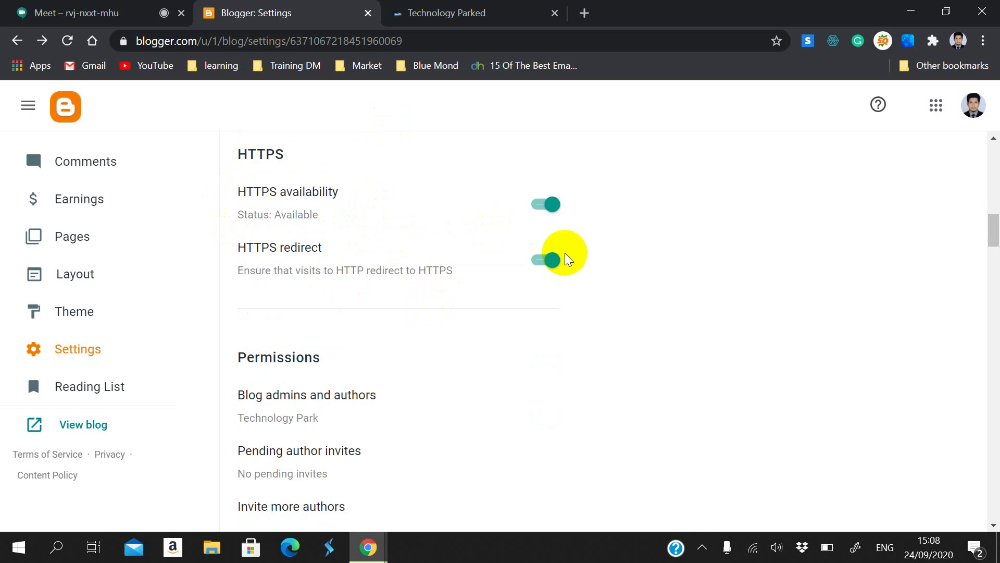
scroll(561, 259, "down", 2)
scroll(448, 315, "down", 2)
scroll(432, 310, "up", 2)
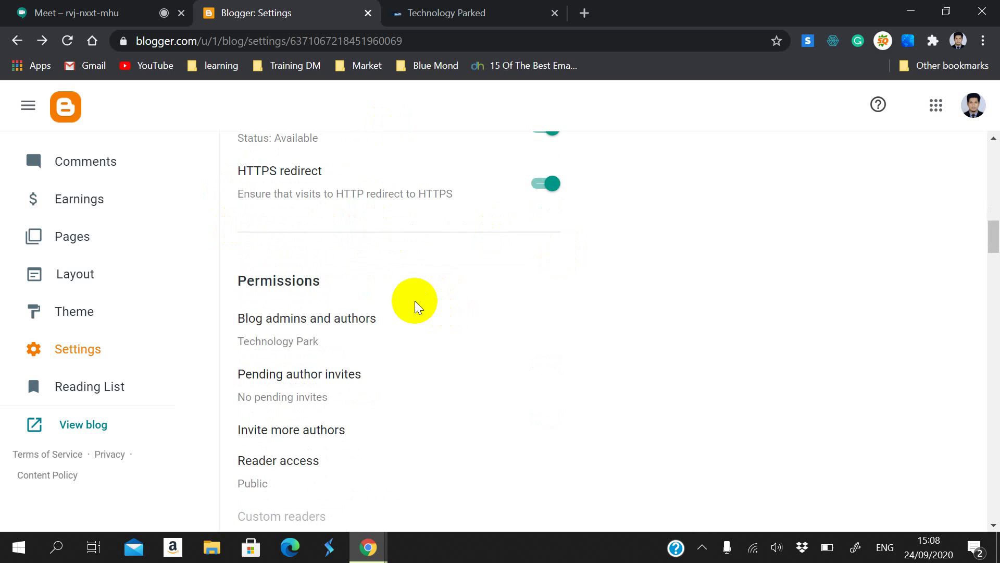
scroll(415, 307, "down", 2)
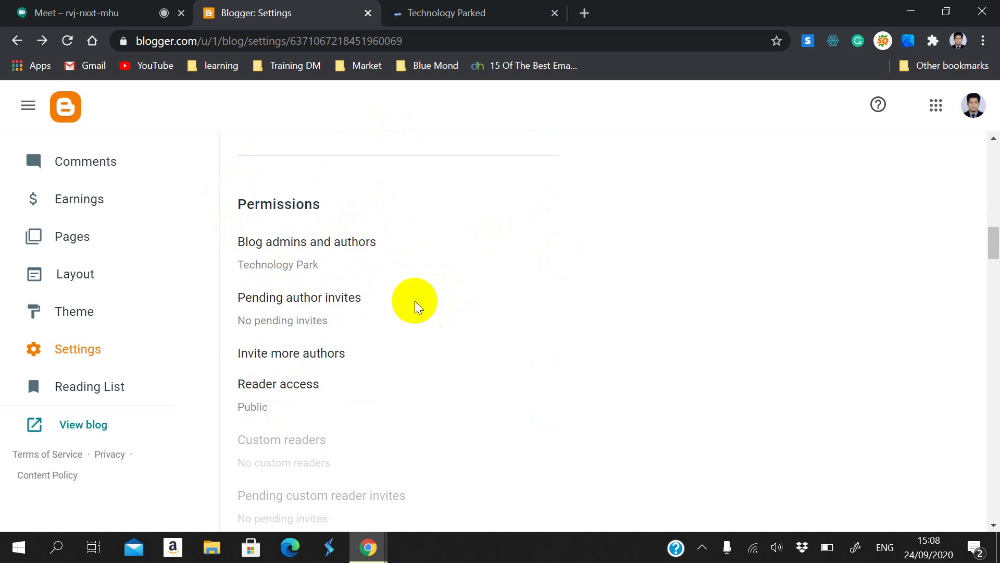
scroll(415, 306, "up", 5)
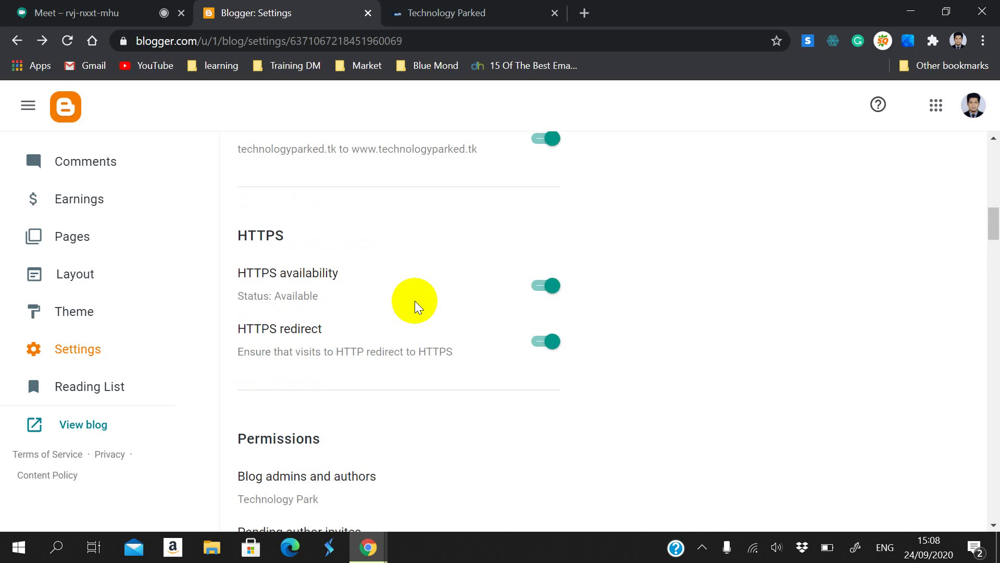
scroll(414, 302, "up", 3)
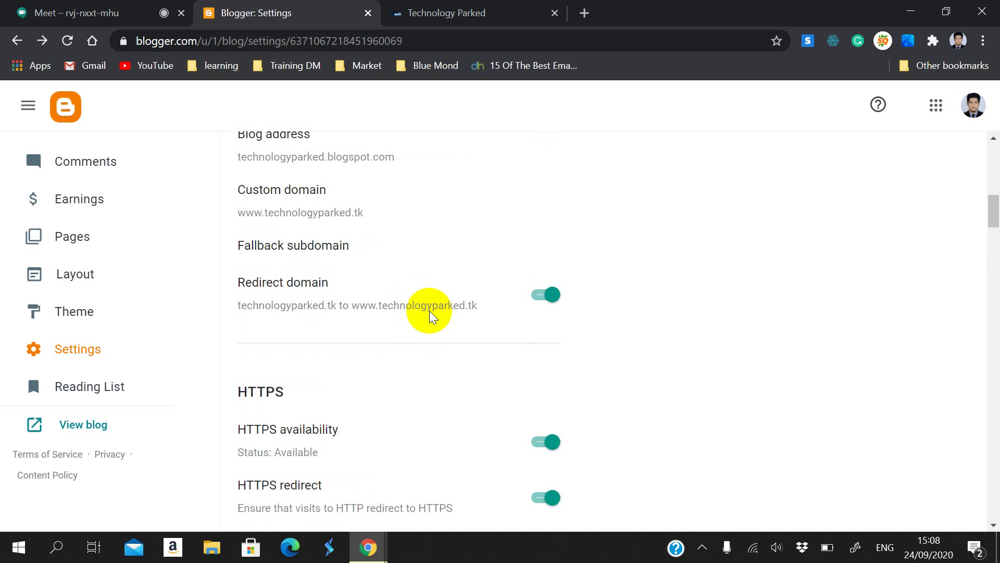
scroll(417, 312, "down", 3)
scroll(412, 312, "up", 3)
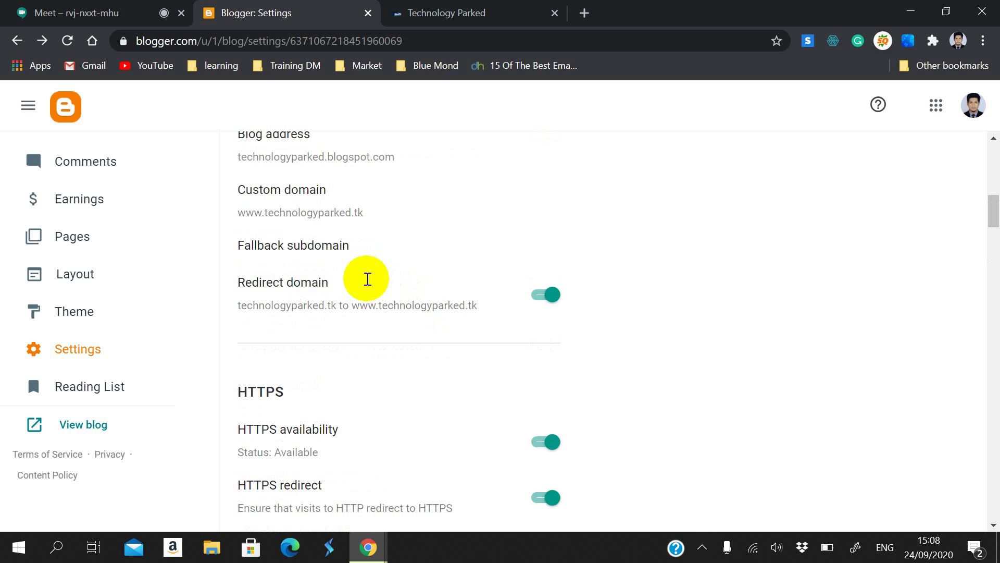
scroll(311, 346, "down", 10)
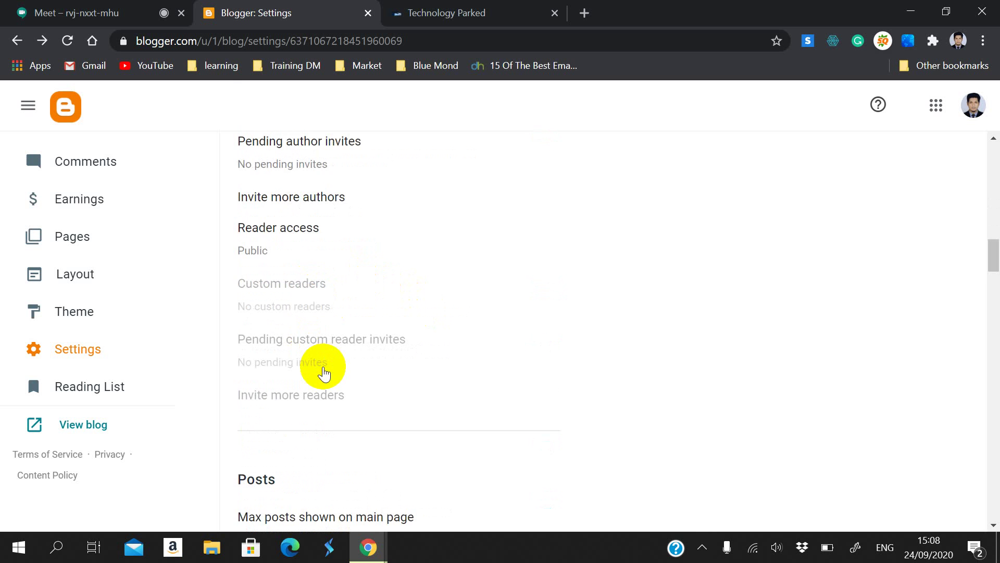
scroll(321, 364, "up", 7)
scroll(319, 359, "down", 2)
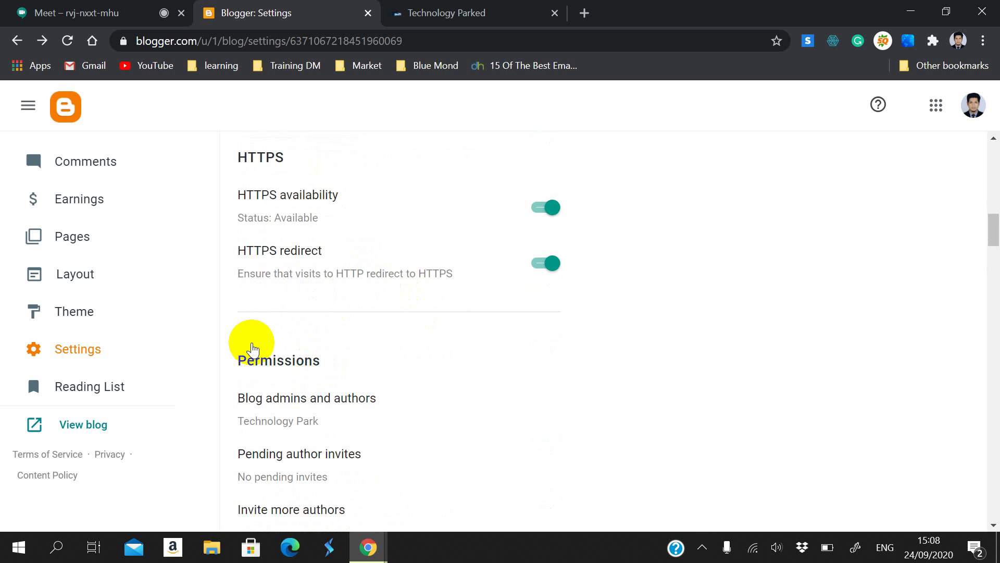
scroll(258, 360, "down", 2)
scroll(266, 250, "down", 2)
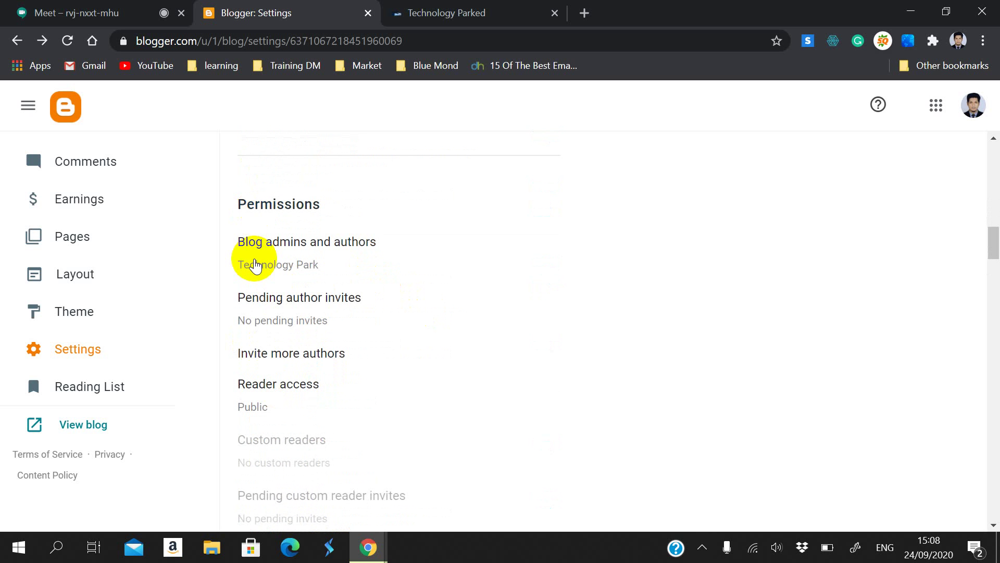
left_click(325, 246)
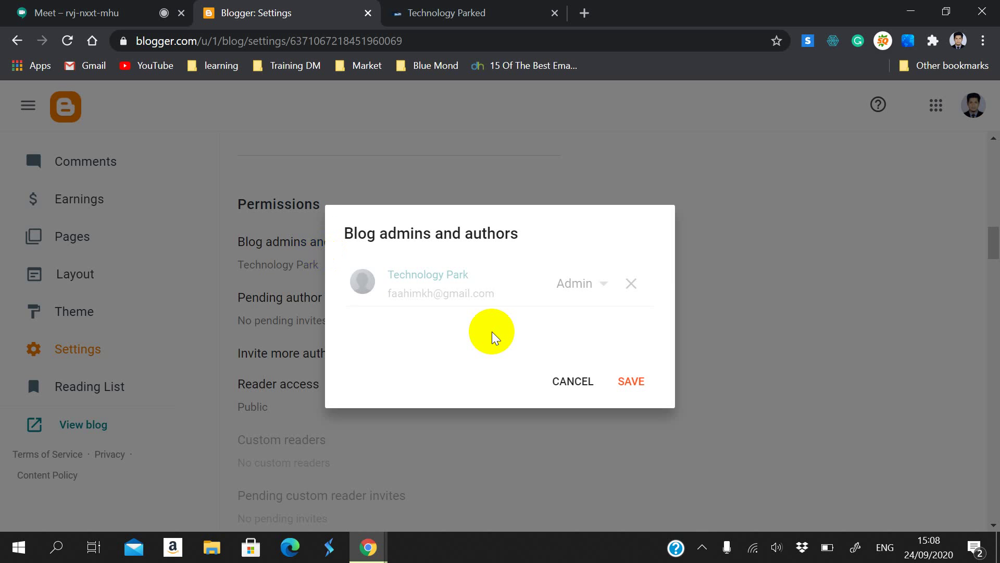
left_click(585, 379)
scroll(324, 409, "down", 2)
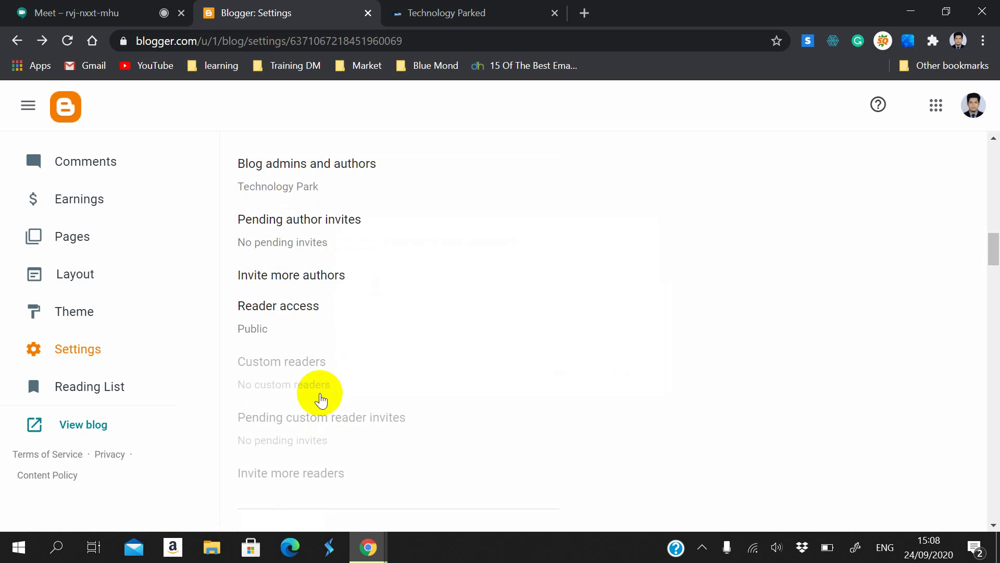
left_click(290, 219)
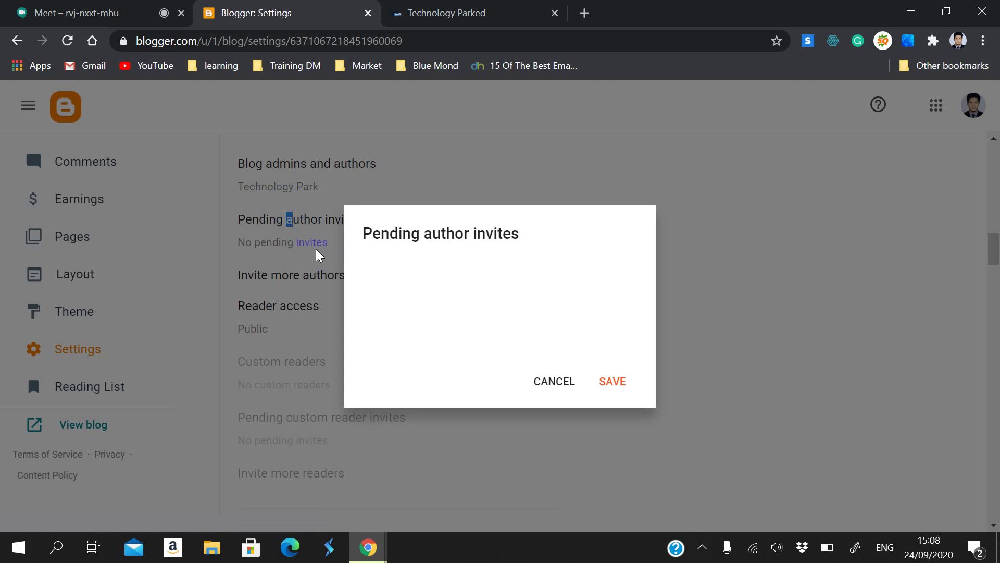
left_click(555, 381)
left_click(486, 302)
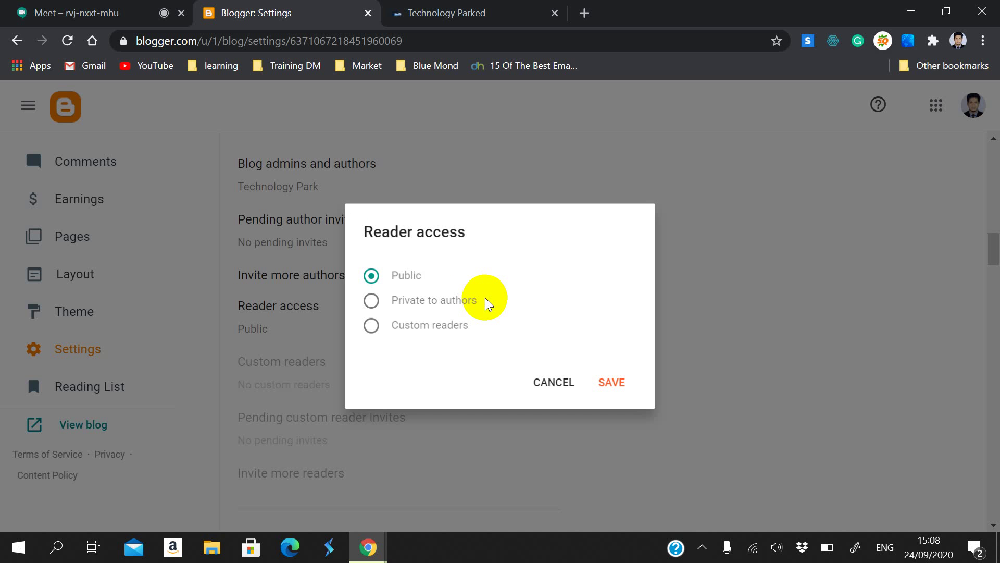
left_click(548, 383)
scroll(537, 385, "down", 1)
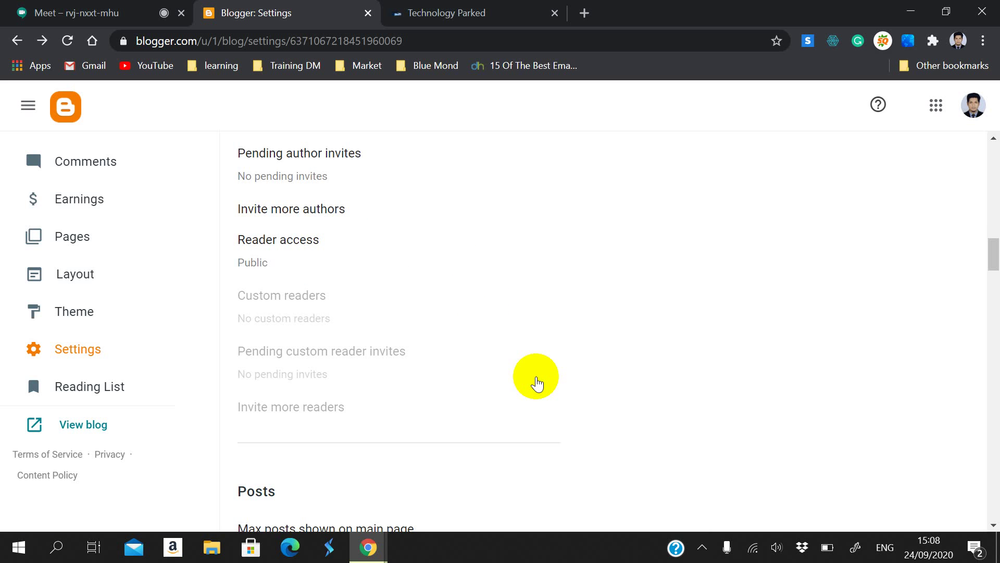
left_click(278, 227)
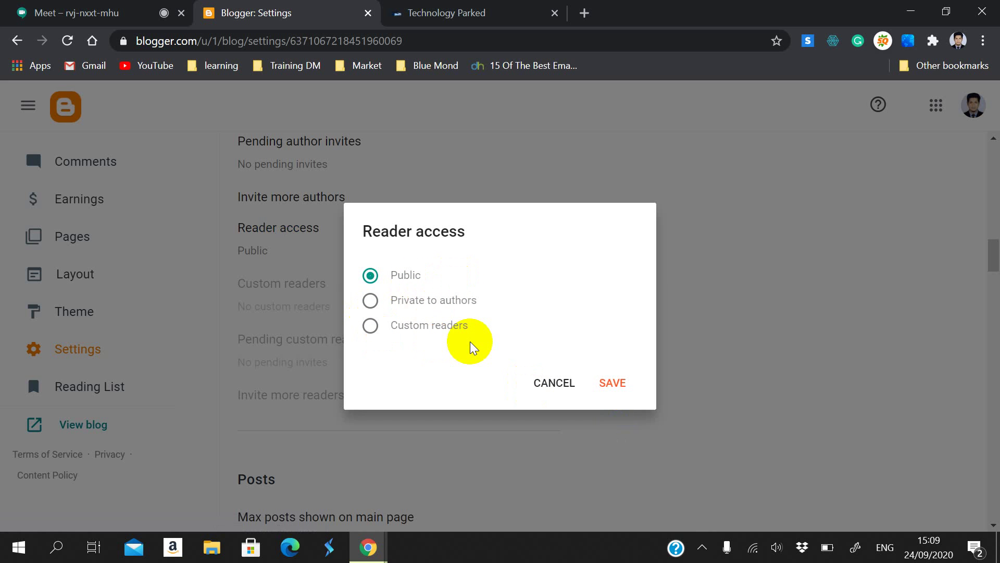
left_click(564, 385)
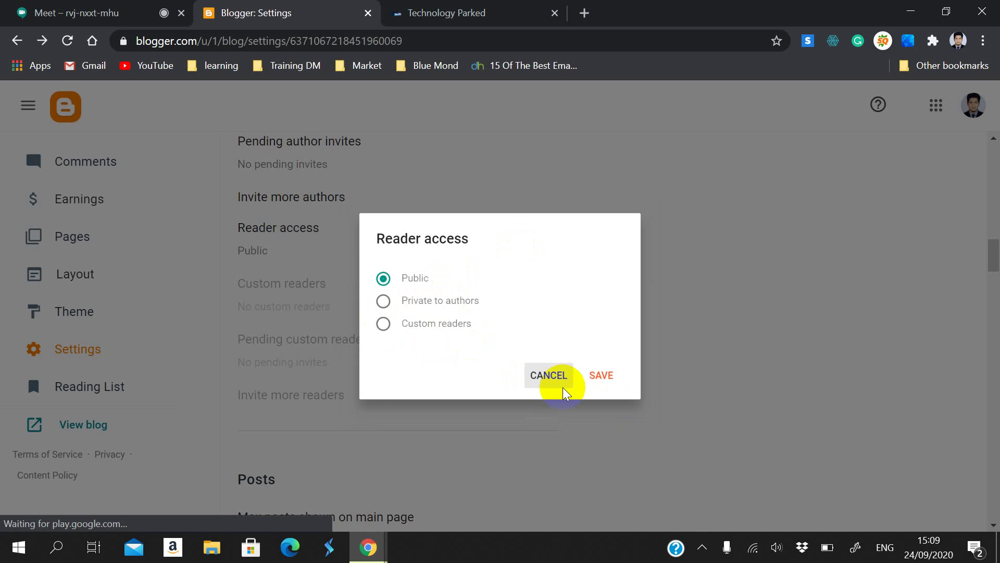
scroll(555, 379, "down", 2)
scroll(469, 333, "down", 3)
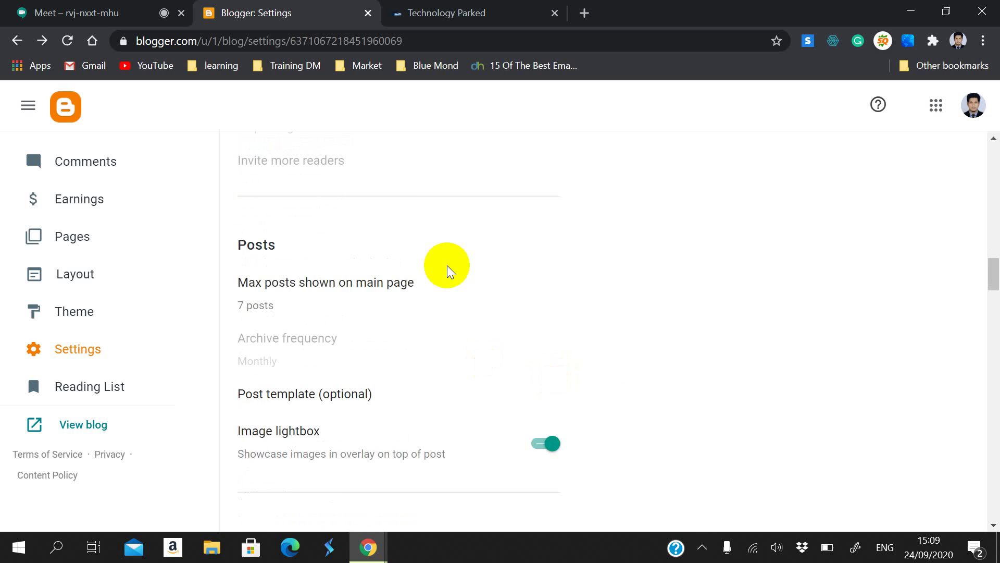
scroll(447, 268, "down", 1)
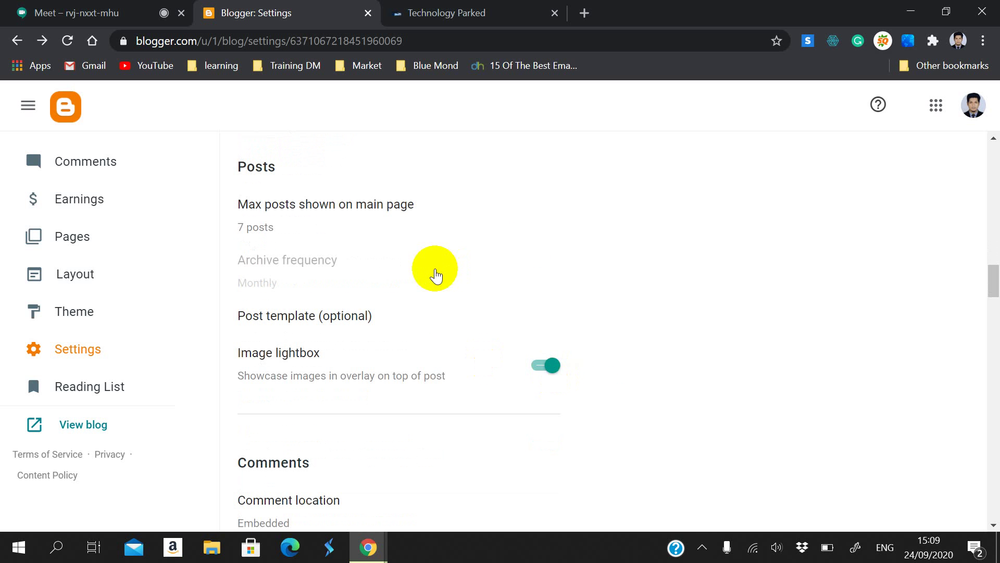
Step: Open the max posts on main page setting, then look over the live Technology Parked blog
left_click(388, 215)
left_click(388, 257)
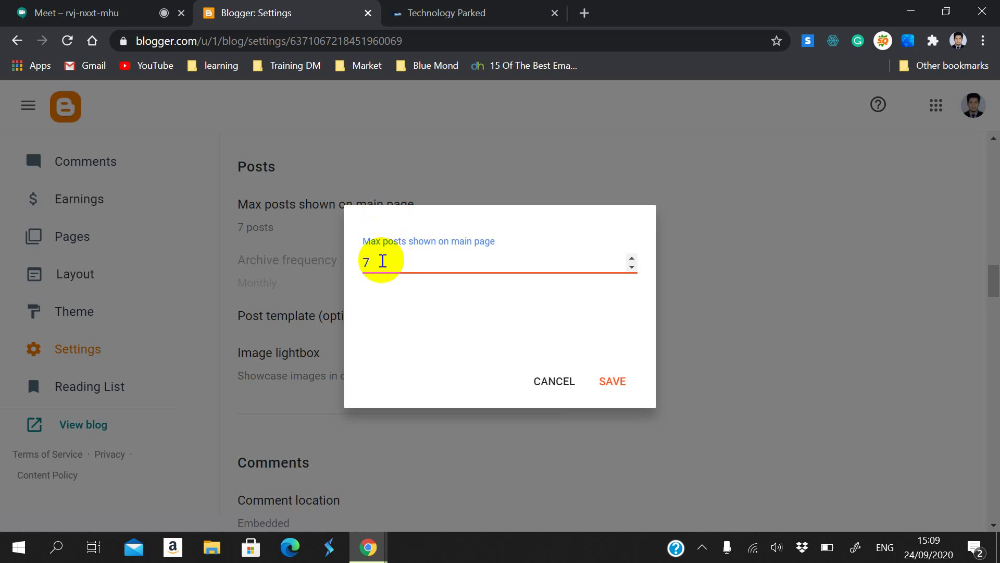
left_click(404, 13)
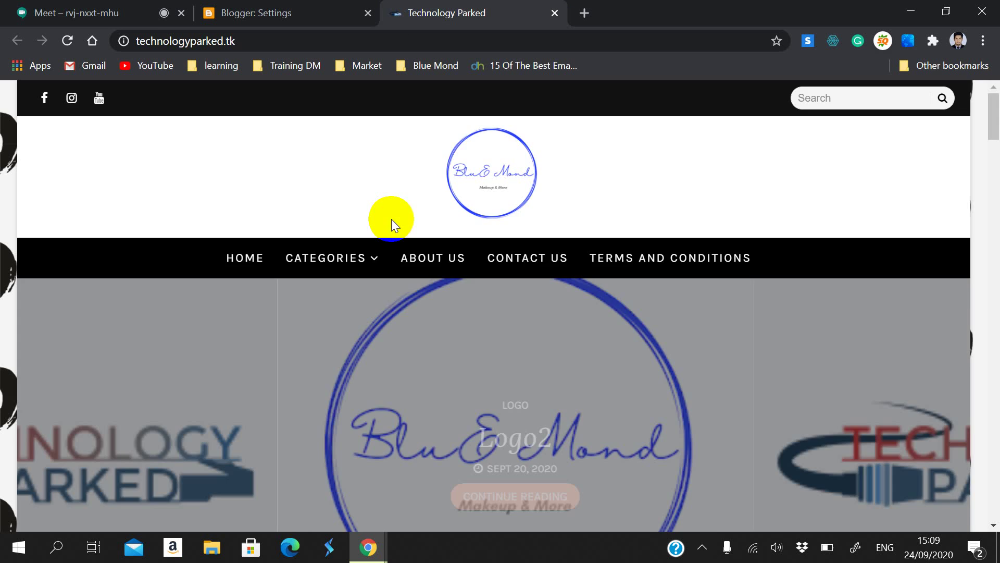
scroll(385, 312, "down", 7)
scroll(381, 406, "down", 8)
scroll(380, 411, "up", 11)
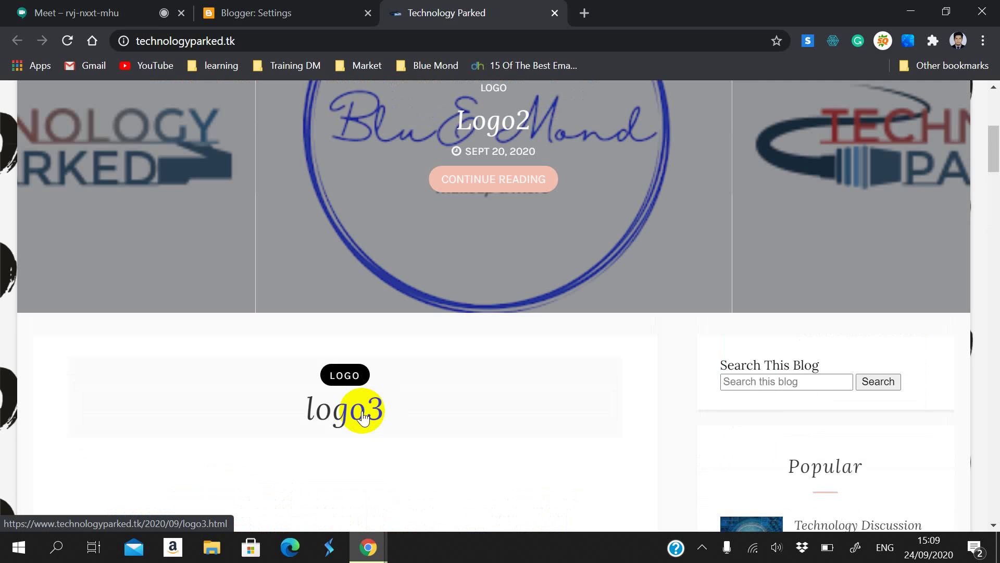
scroll(362, 408, "down", 6)
scroll(360, 406, "down", 20)
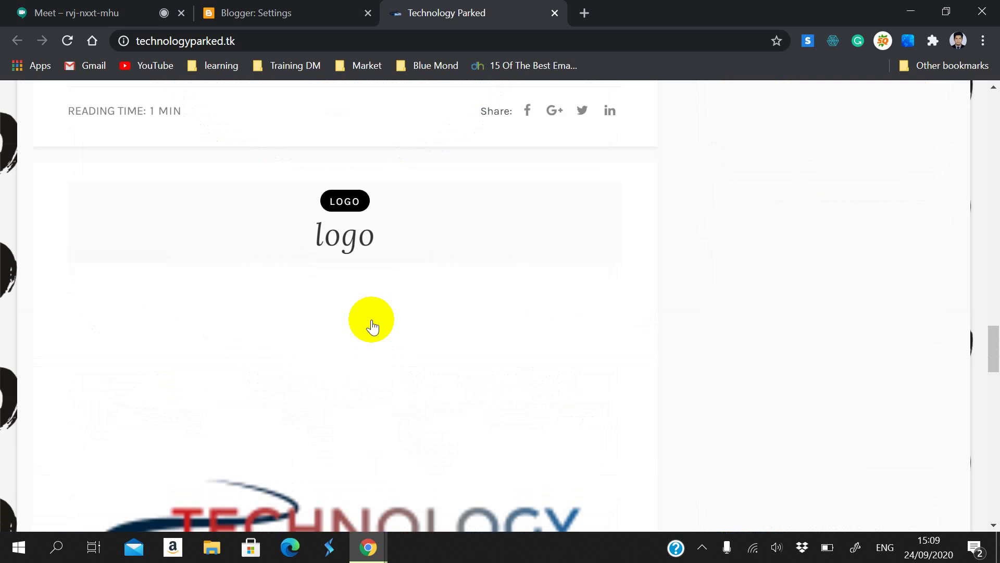
scroll(367, 318, "up", 10)
Step: Change max posts shown on main page from 7 to 2 and save it
left_click(291, 12)
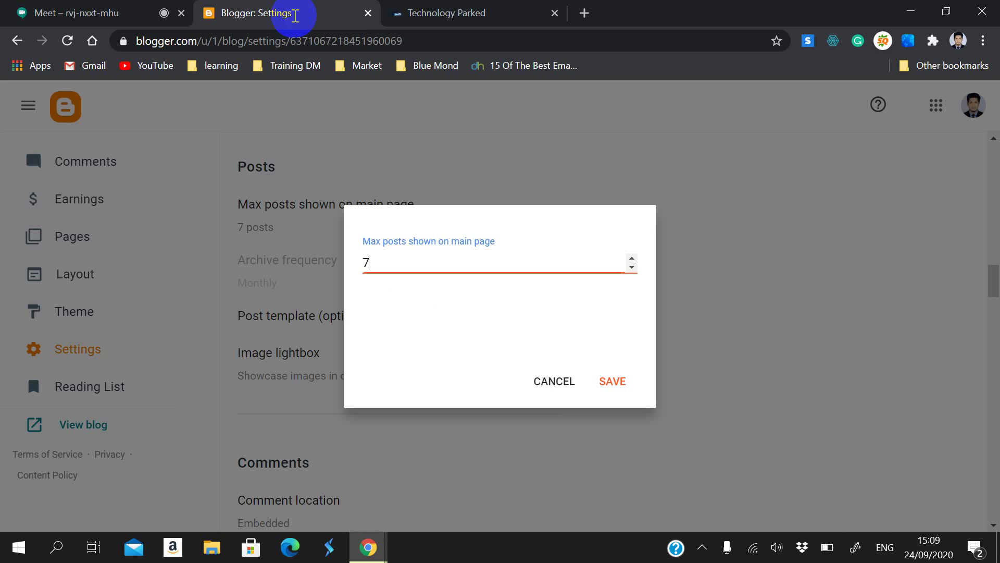
left_click(377, 260)
left_click_drag(378, 261, 344, 252)
type("2")
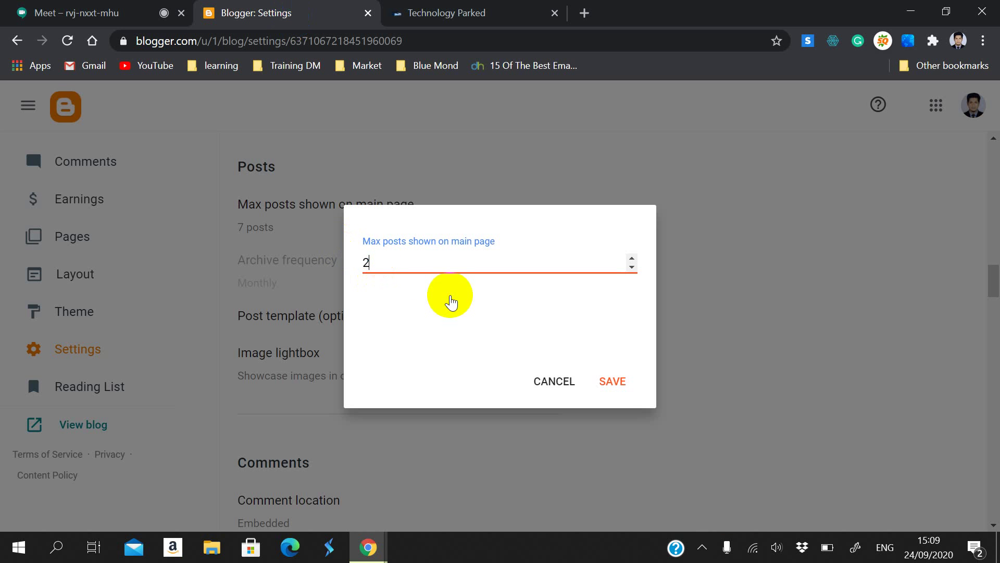
left_click(631, 378)
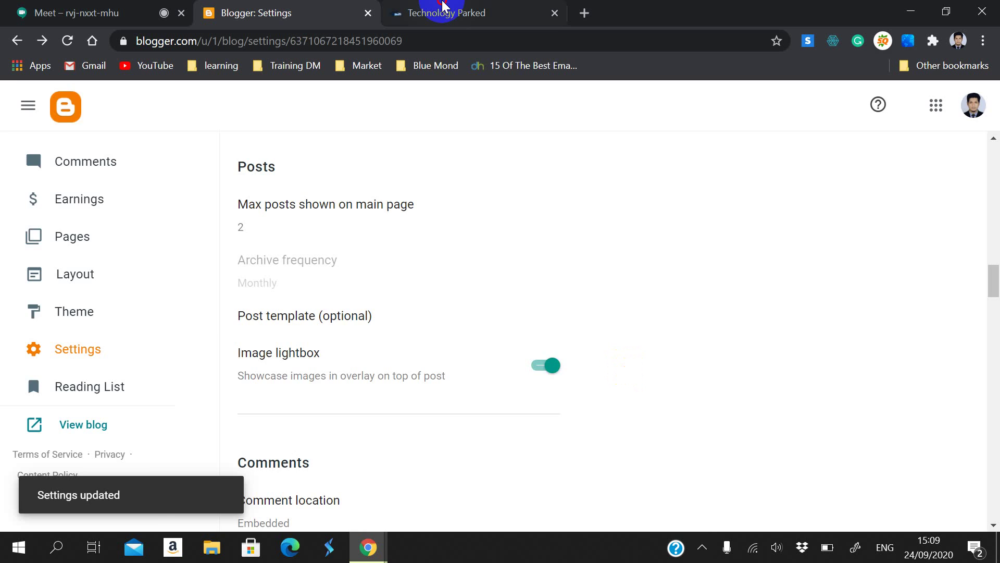
left_click(446, 11)
Step: Reload the live blog and confirm only two posts, logo3 and logo2, now appear
left_click(65, 42)
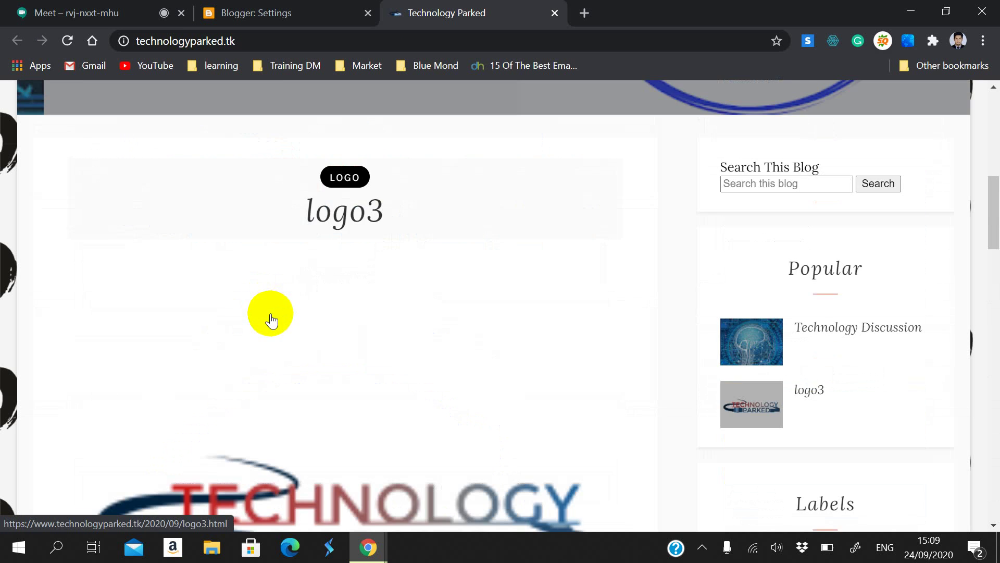
scroll(302, 280, "down", 20)
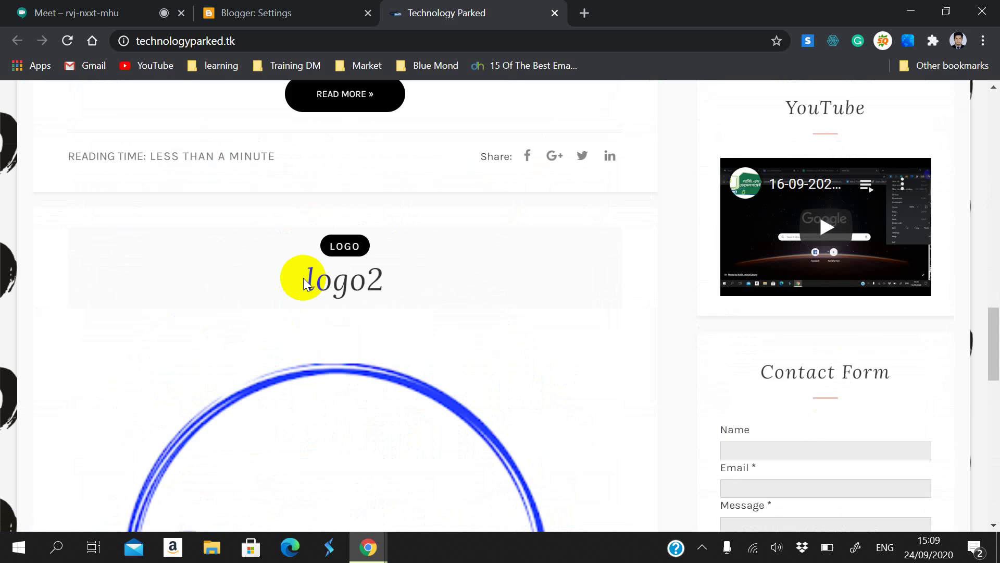
scroll(304, 279, "up", 20)
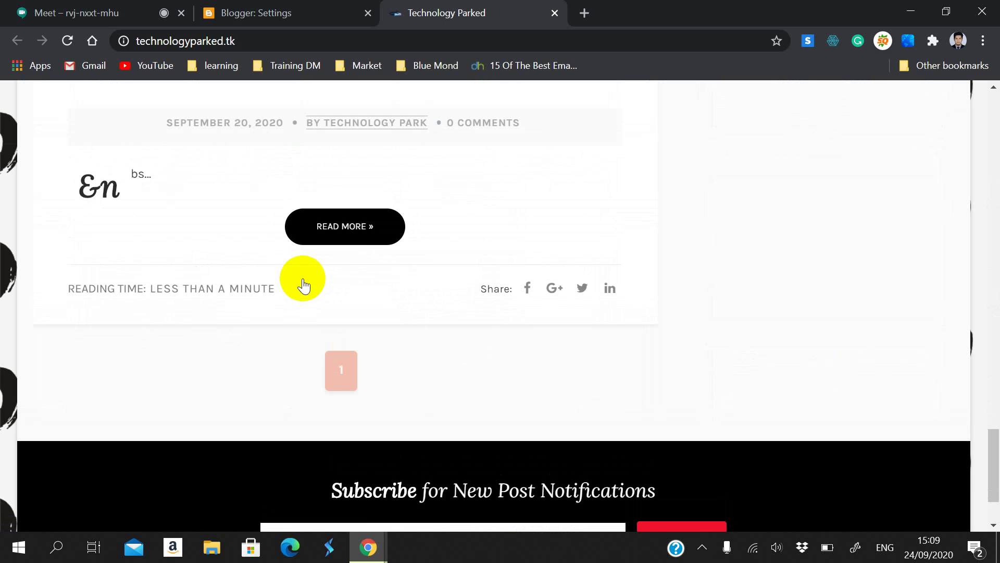
scroll(304, 282, "down", 10)
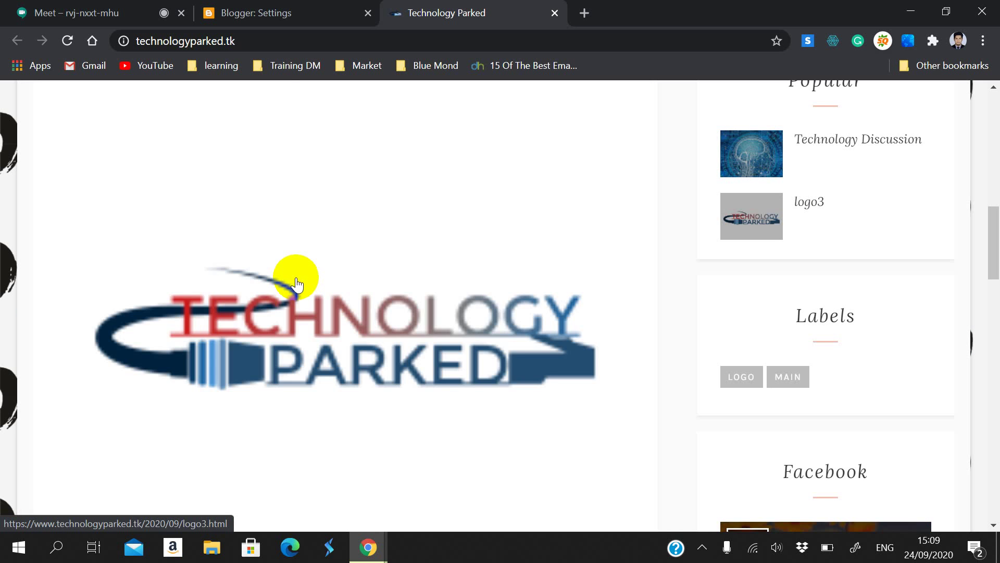
scroll(295, 281, "up", 3)
Step: Change max posts shown on main page from 2 to 5 and save it
left_click(257, 10)
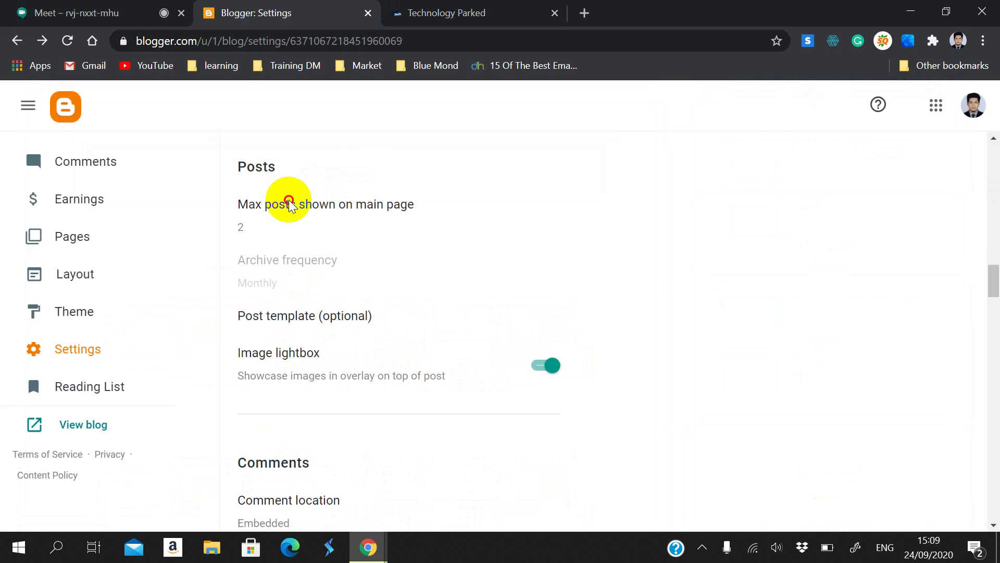
left_click(290, 228)
left_click_drag(371, 267, 448, 261)
type("567")
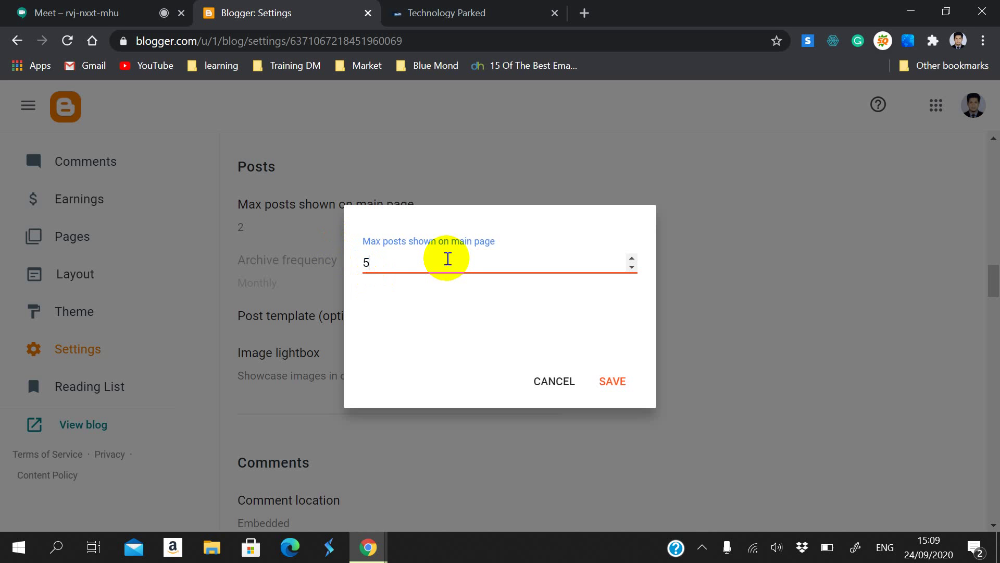
key("BackSpace")
key("BackSpace")
key("BackSpace")
type("5")
left_click(612, 381)
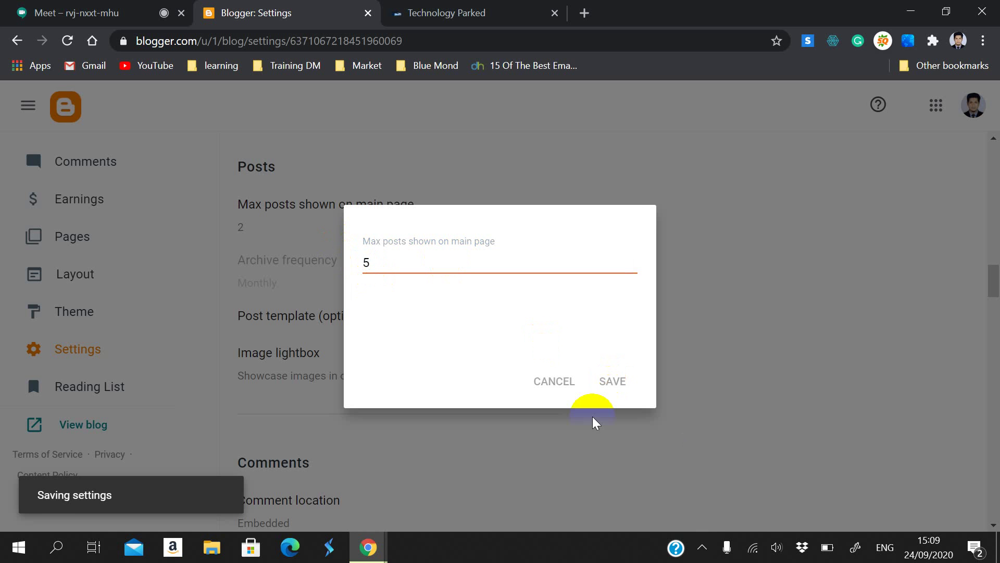
Step: Open the empty post template and cancel it unchanged, then move down to the Comments settings
scroll(381, 413, "down", 1)
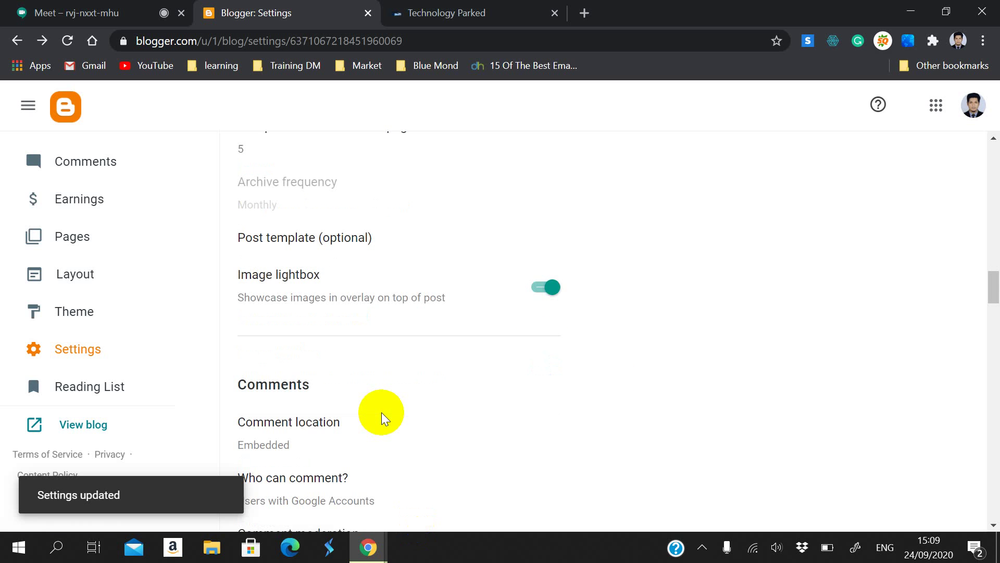
left_click(294, 239)
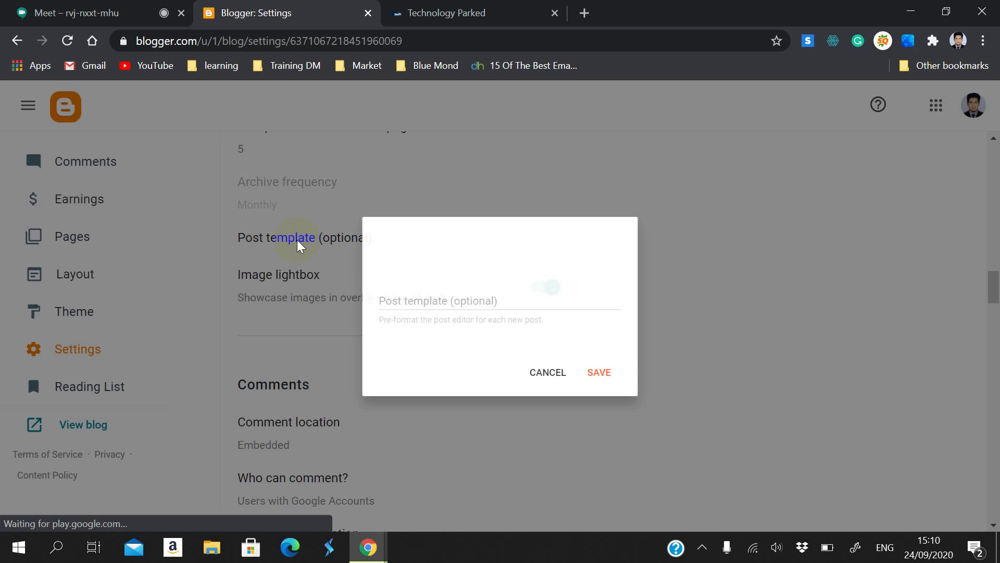
left_click(560, 300)
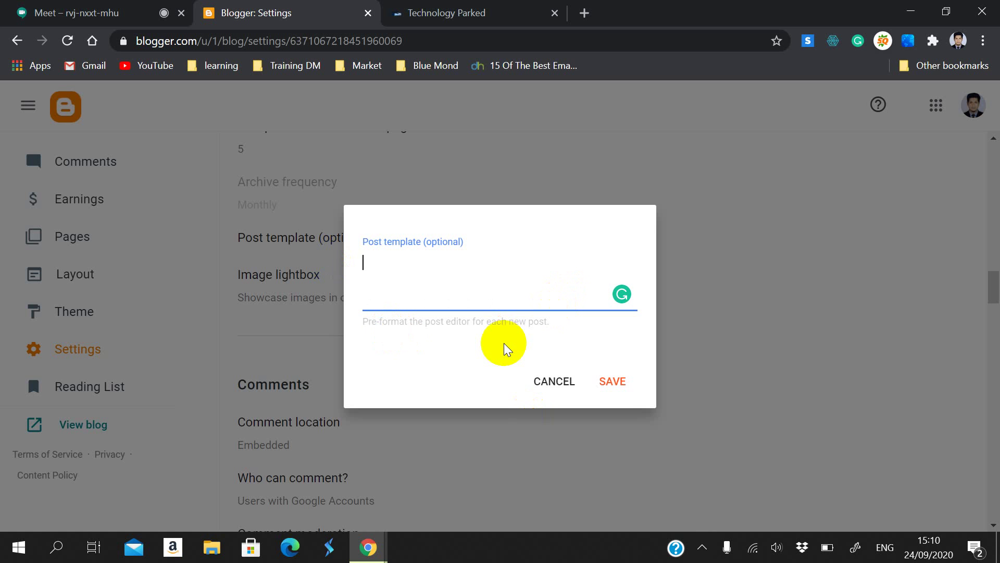
left_click(553, 381)
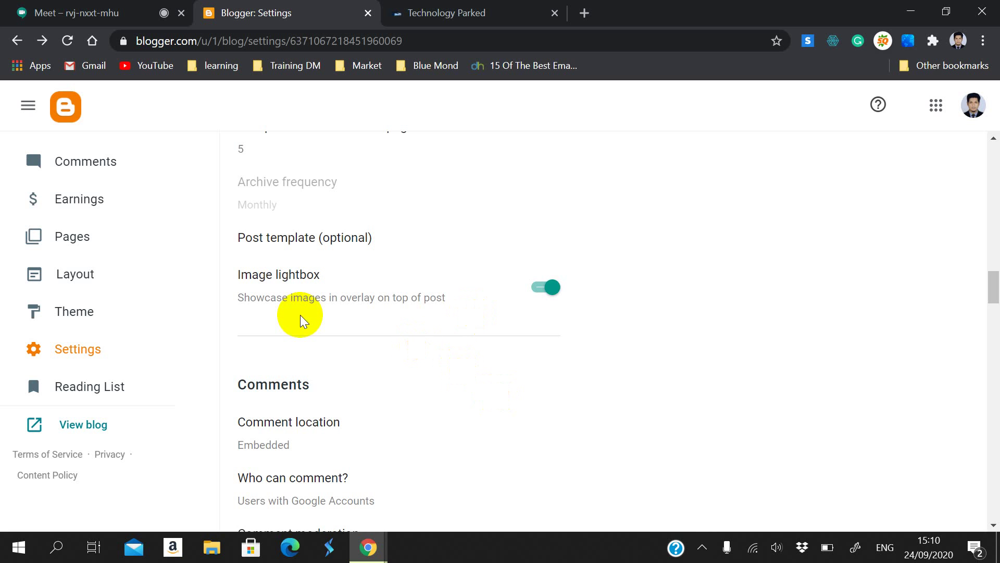
scroll(300, 315, "down", 1)
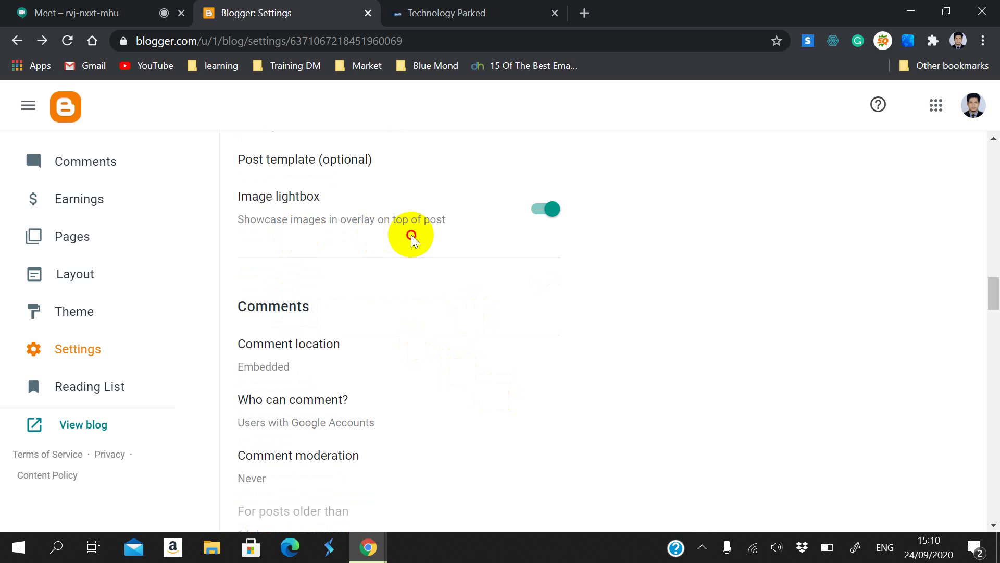
Step: Reload the live Technology Parked blog to confirm more posts now list, down to Technology Discussion
left_click(469, 12)
scroll(346, 413, "down", 2)
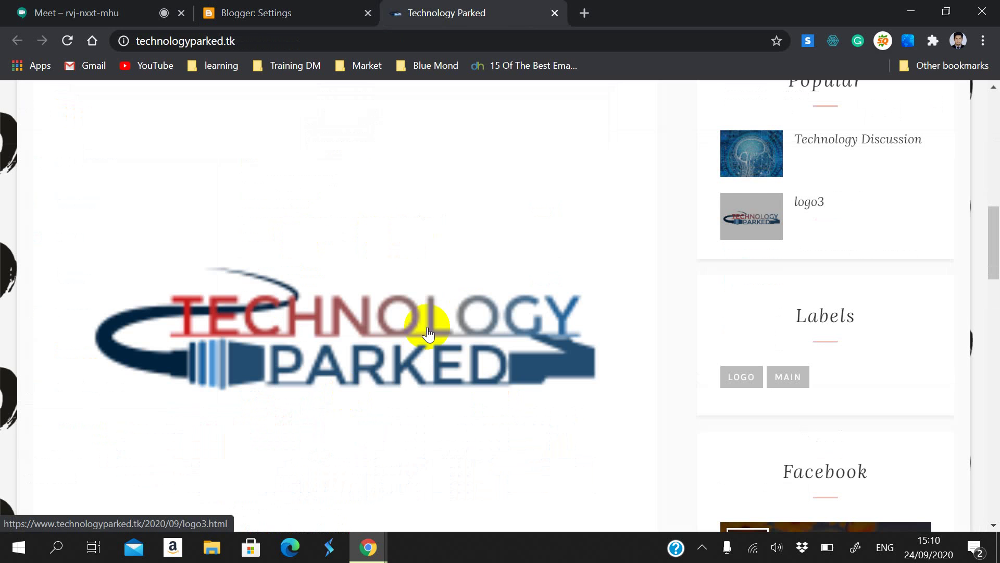
scroll(448, 326, "up", 15)
scroll(550, 386, "down", 20)
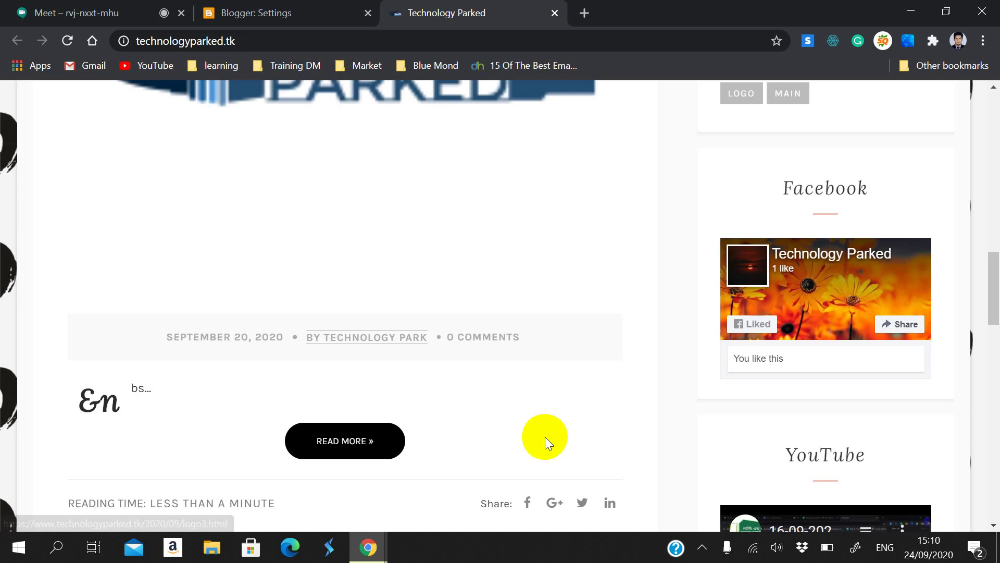
scroll(545, 437, "down", 5)
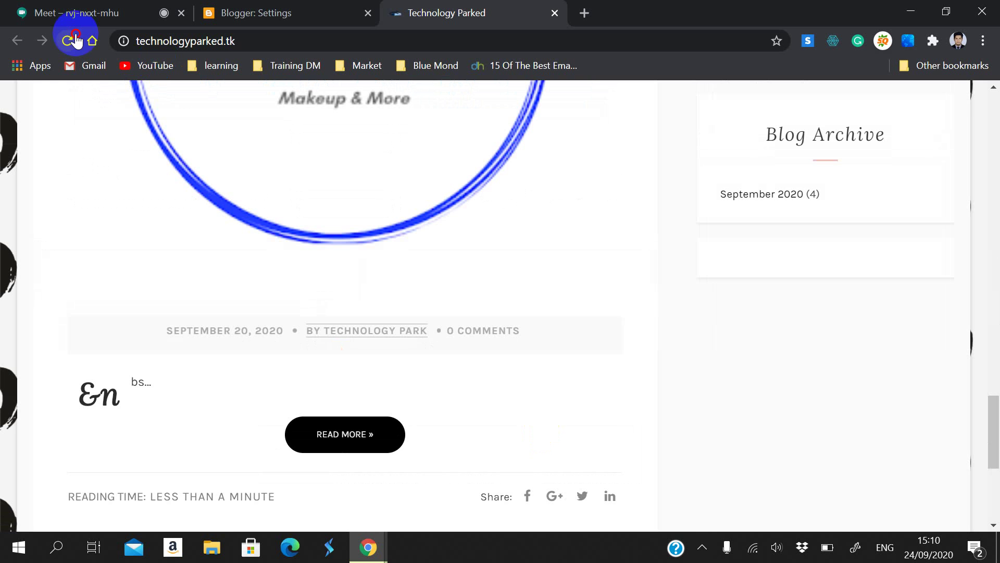
left_click(76, 40)
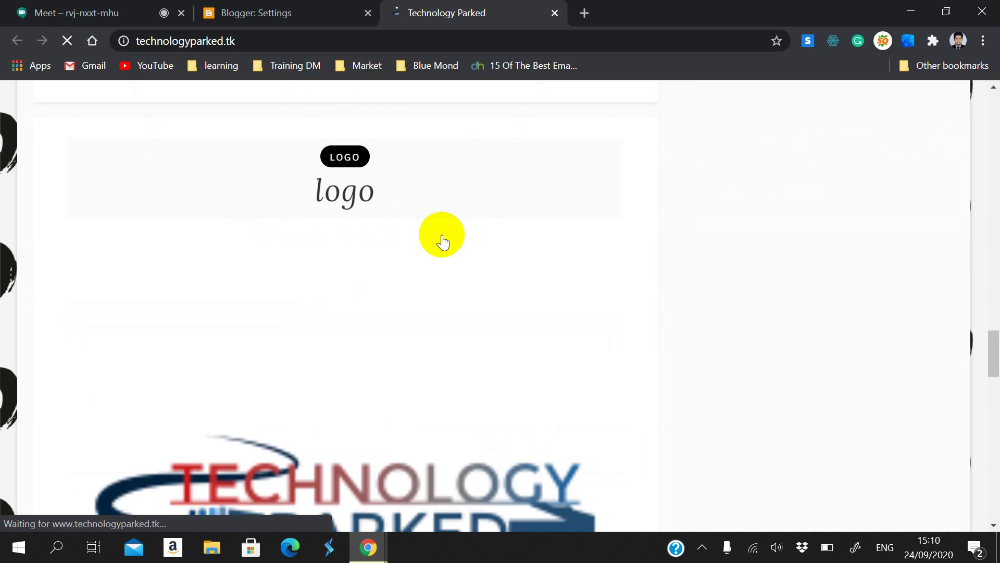
scroll(436, 268, "down", 10)
scroll(216, 212, "up", 1)
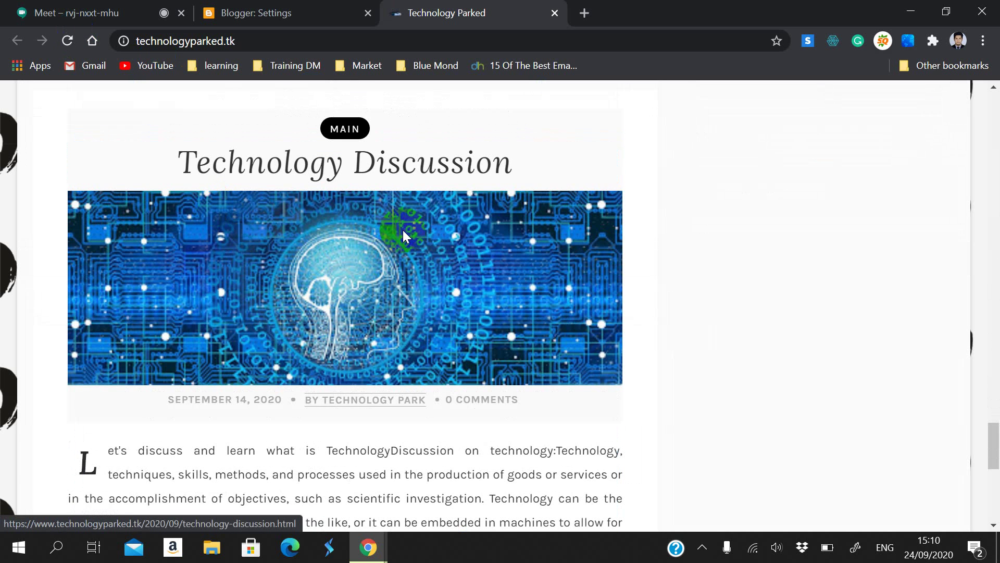
left_click(318, 11)
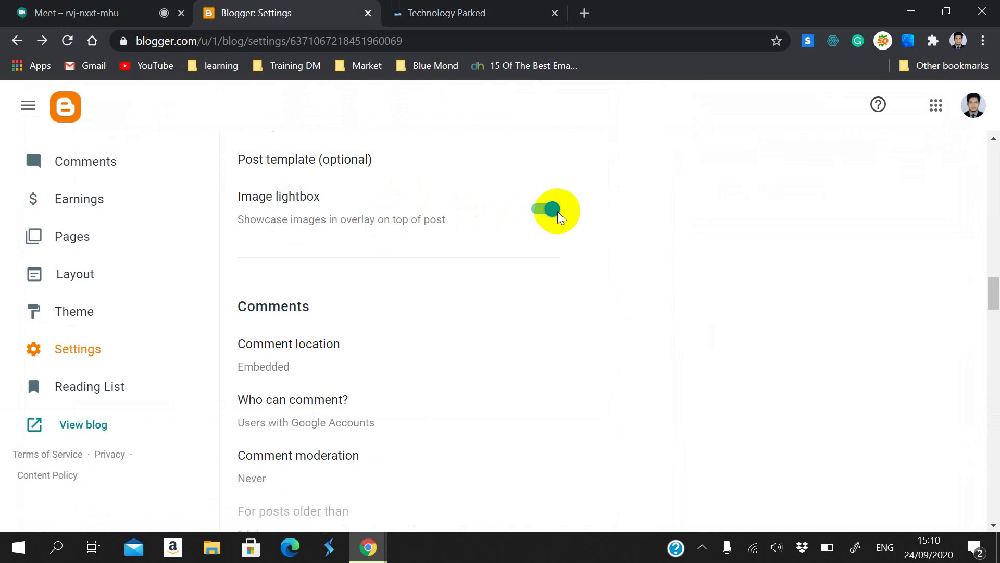
scroll(399, 270, "down", 2)
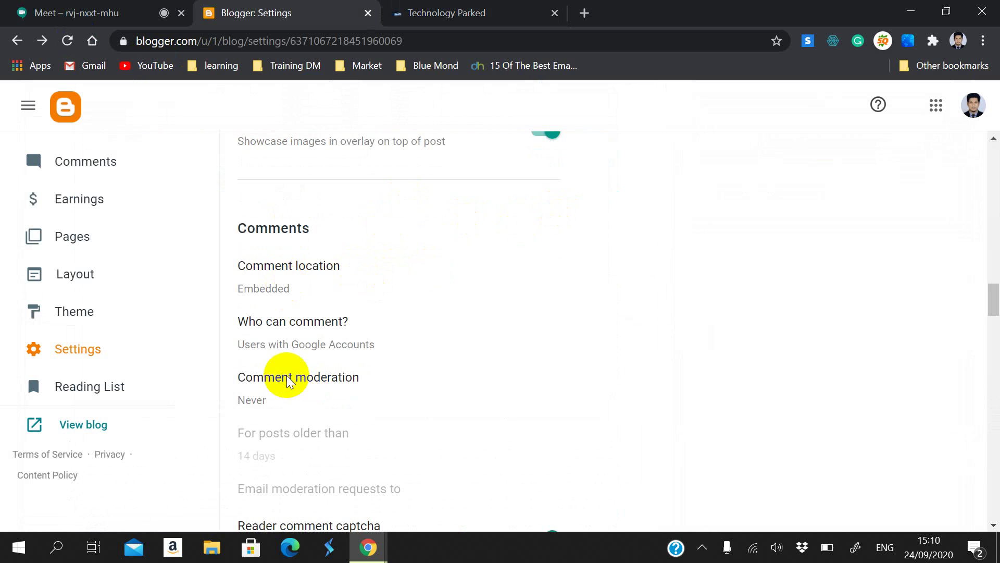
scroll(276, 373, "down", 2)
left_click(327, 231)
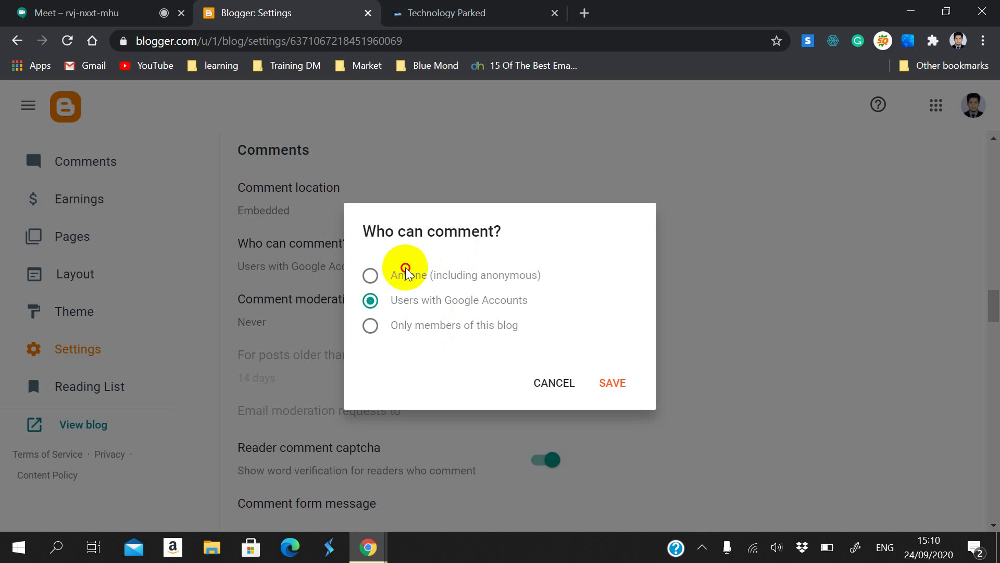
left_click(406, 267)
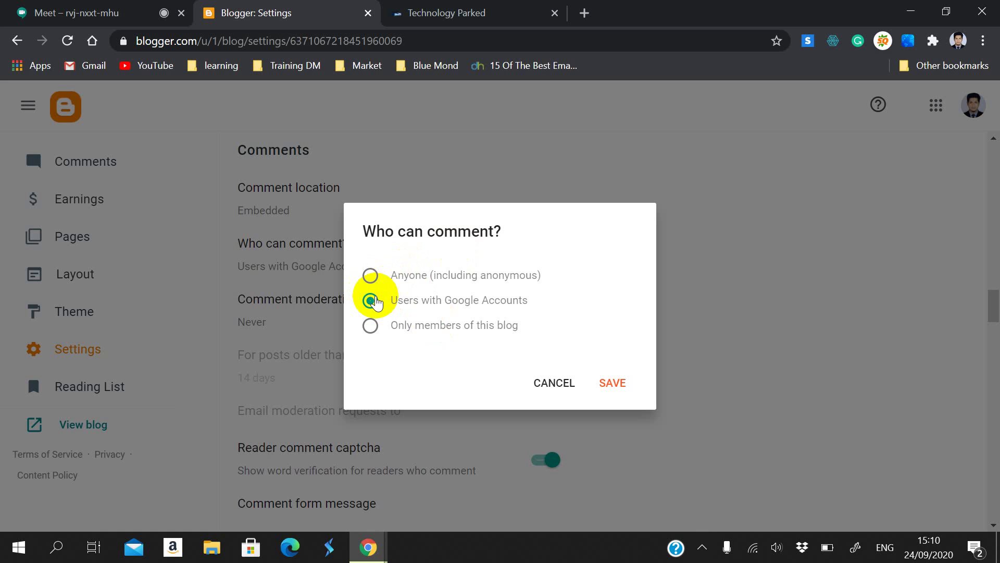
left_click(370, 327)
left_click(369, 301)
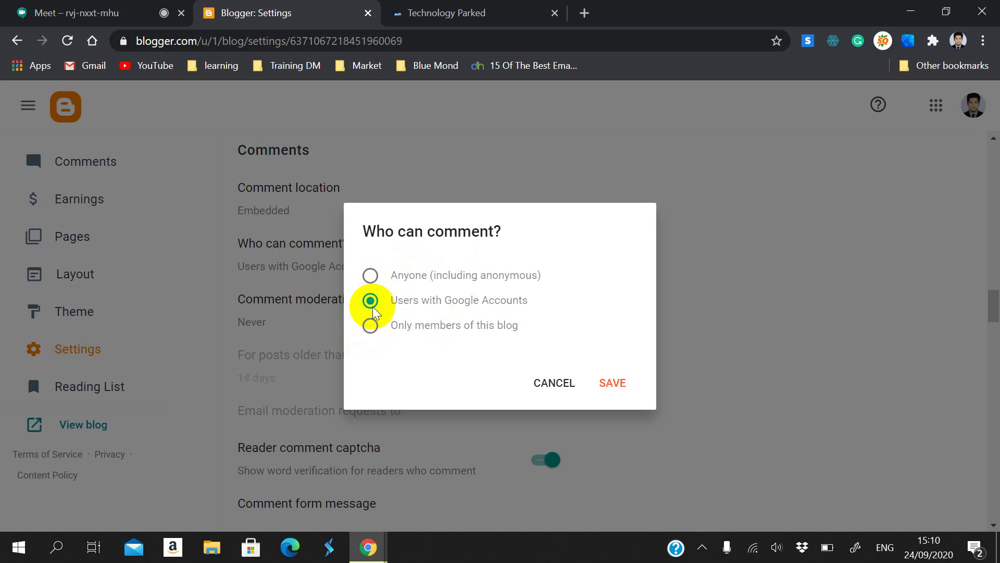
left_click_drag(392, 294, 529, 306)
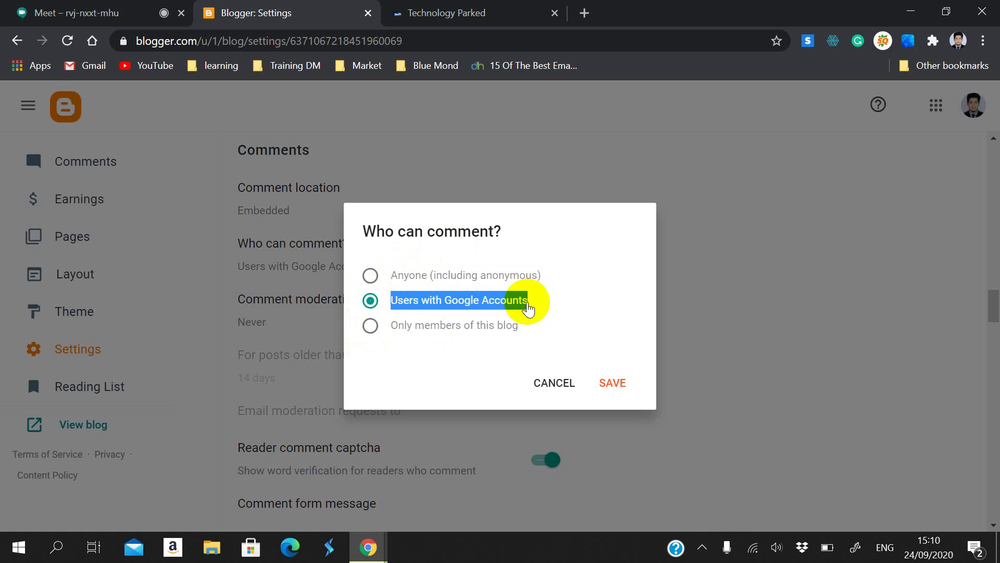
left_click(568, 383)
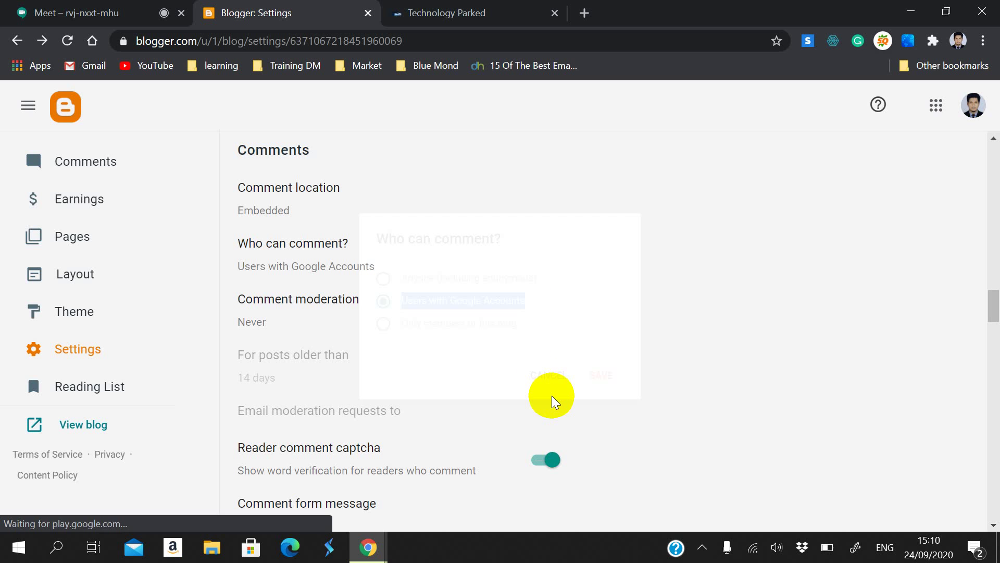
left_click(312, 255)
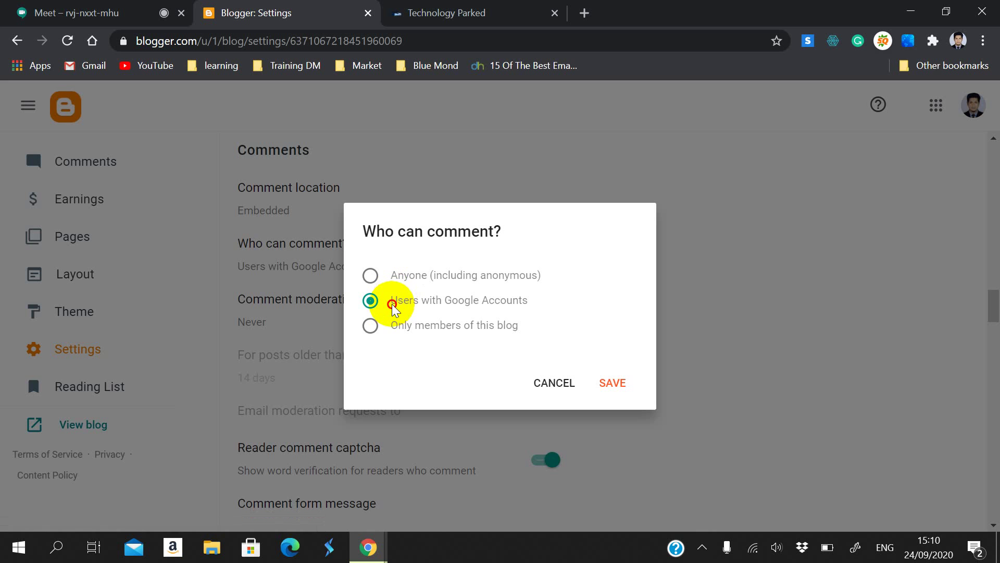
left_click_drag(395, 298, 492, 287)
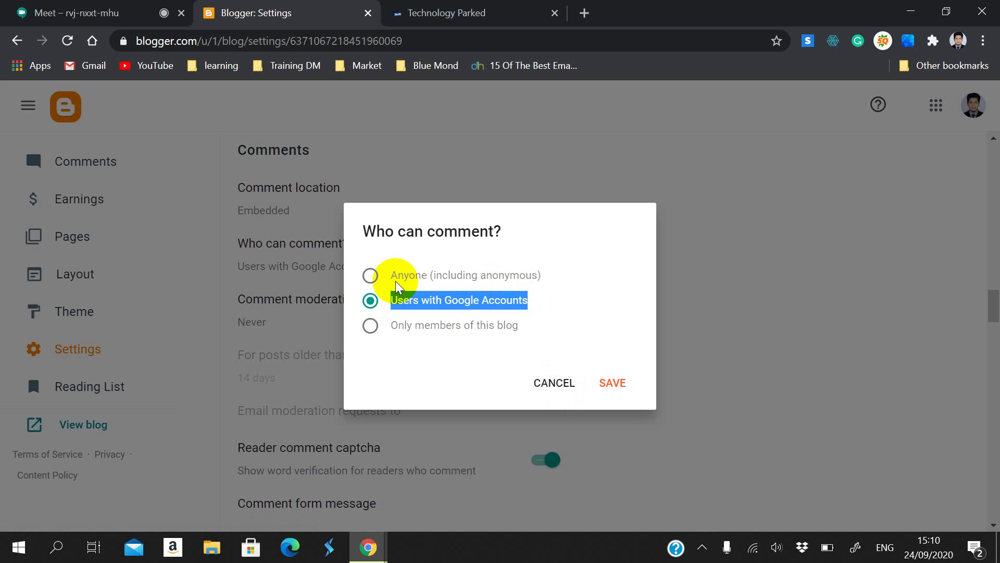
left_click_drag(388, 277, 445, 263)
left_click(590, 252)
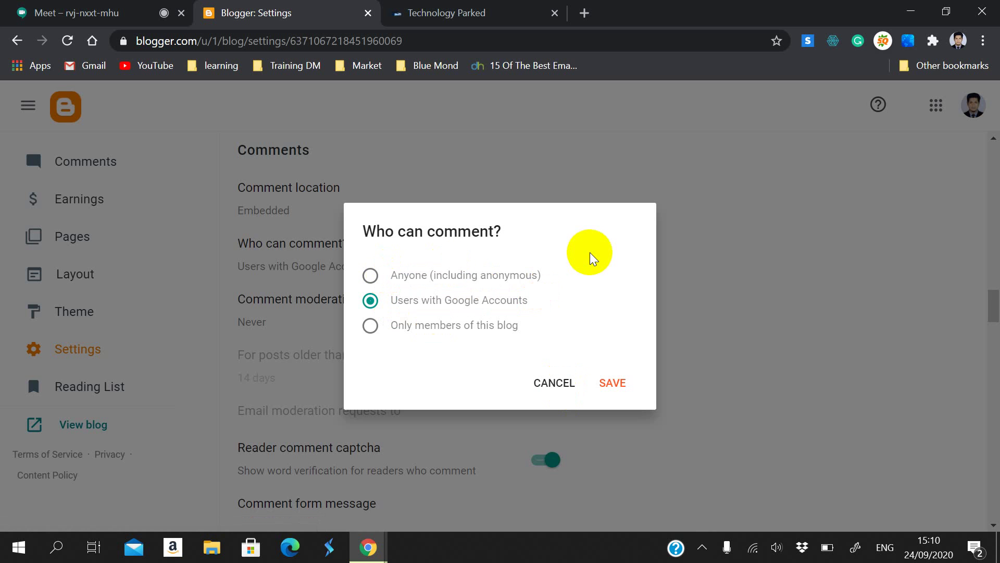
left_click_drag(551, 283, 379, 261)
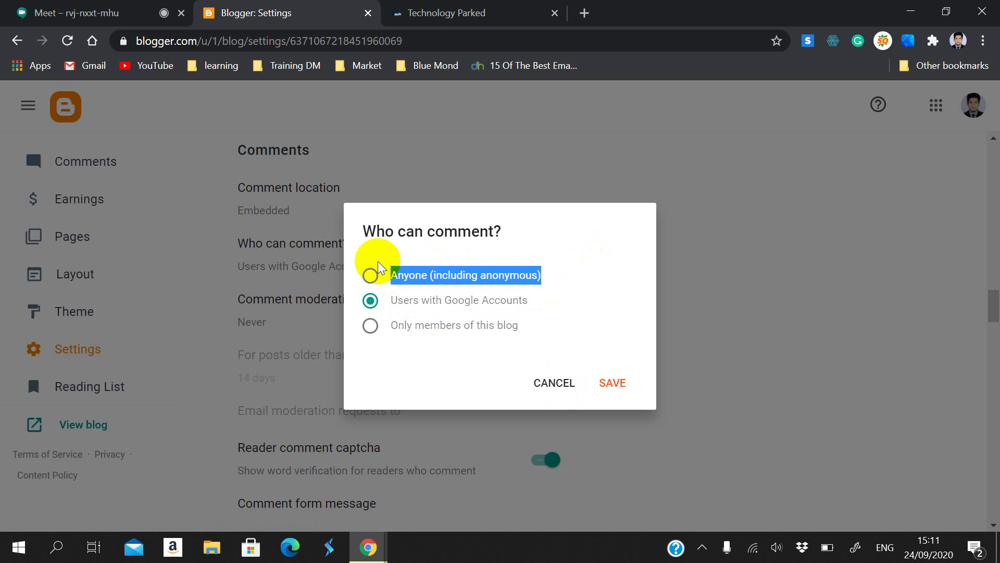
left_click(555, 383)
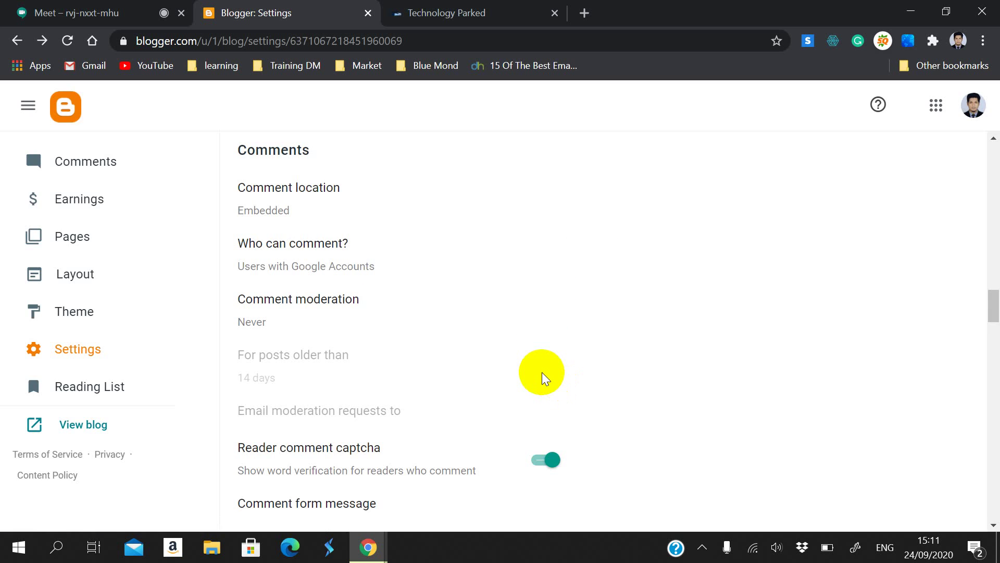
scroll(393, 323, "down", 1)
scroll(393, 323, "down", 1)
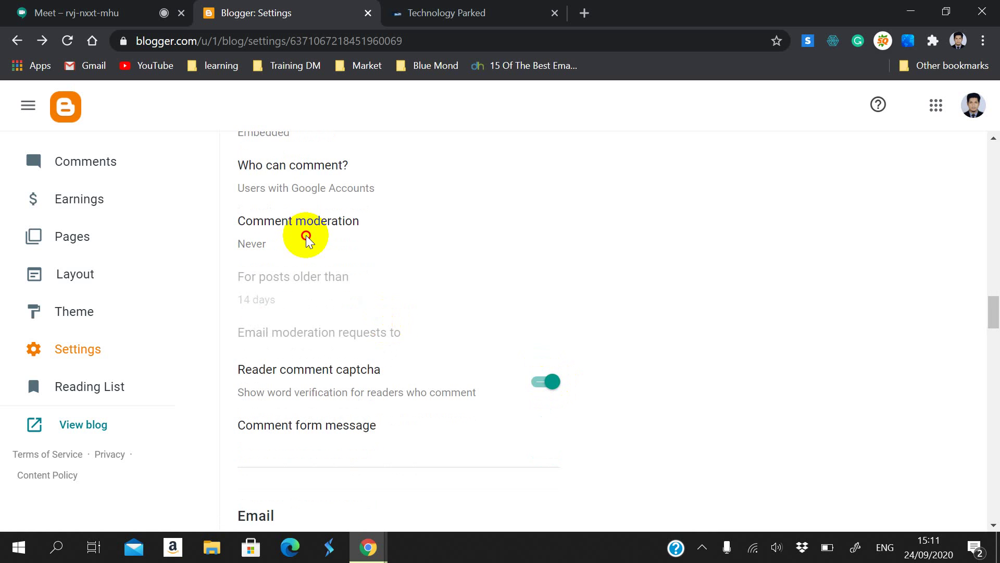
left_click(297, 221)
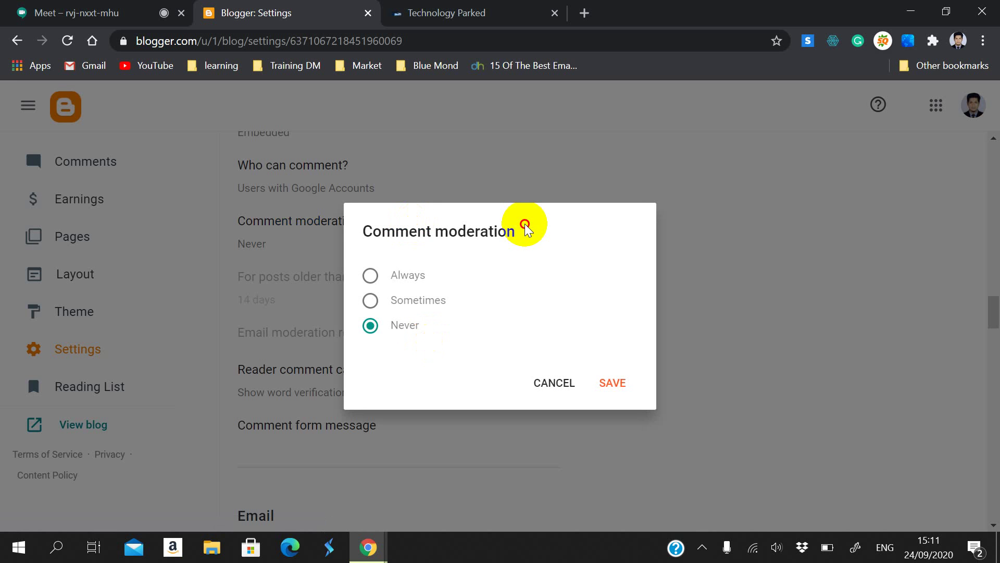
left_click_drag(524, 223, 367, 211)
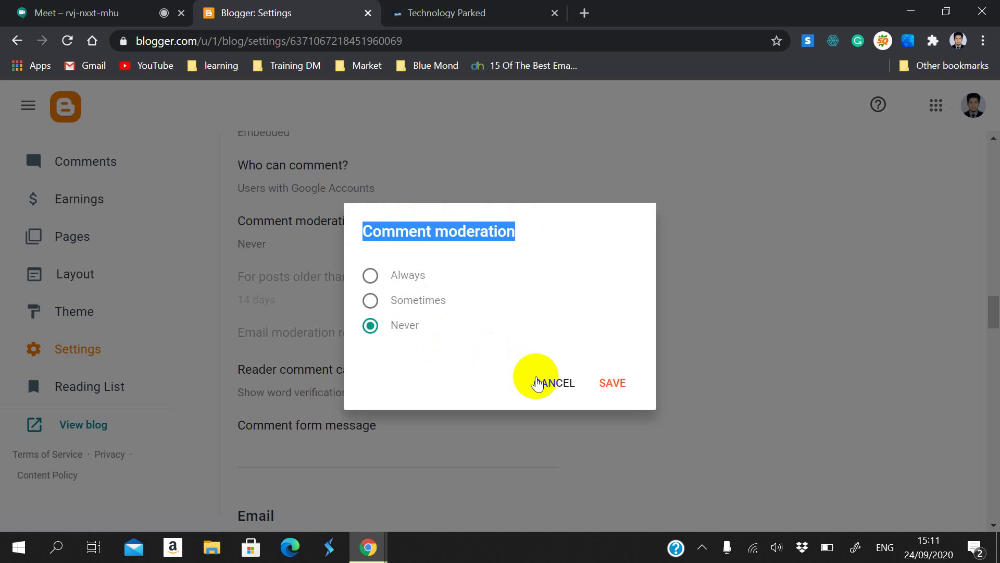
left_click(390, 301)
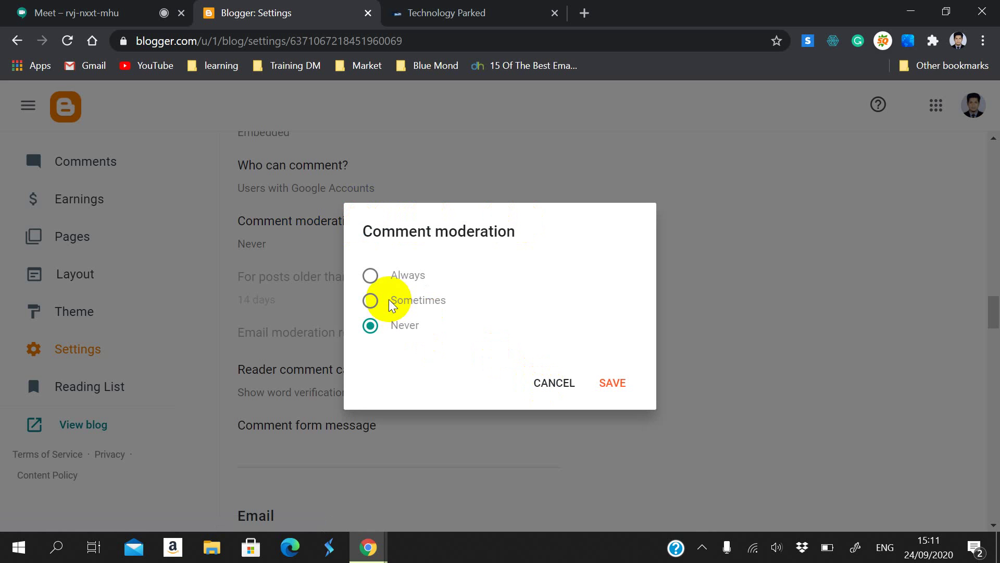
left_click(371, 275)
left_click(370, 325)
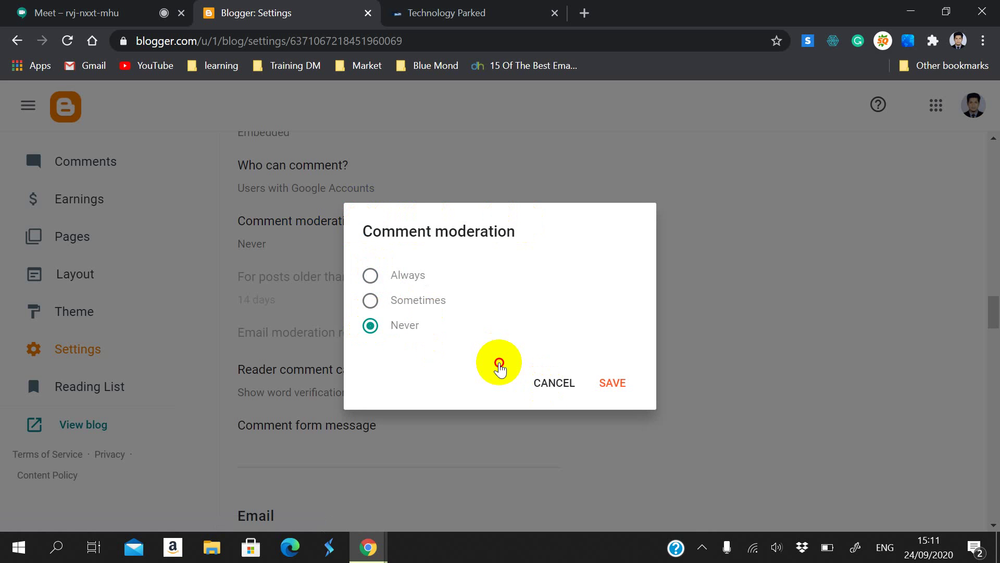
left_click(545, 383)
scroll(426, 346, "down", 2)
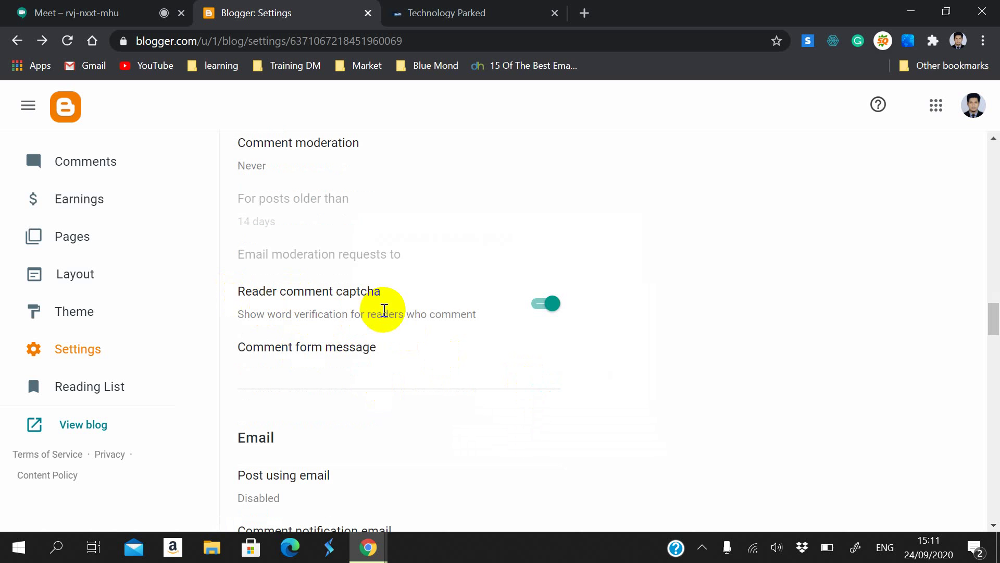
Step: Cancel the empty Comment form message unchanged, then view Post using email options, still Disabled
left_click_drag(476, 314, 243, 318)
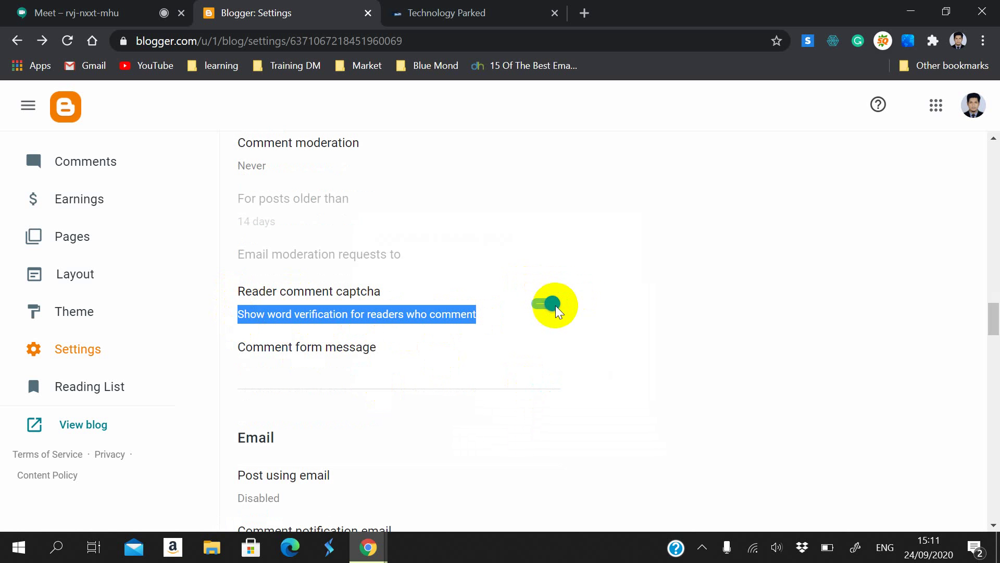
left_click(561, 350)
scroll(325, 269, "down", 1)
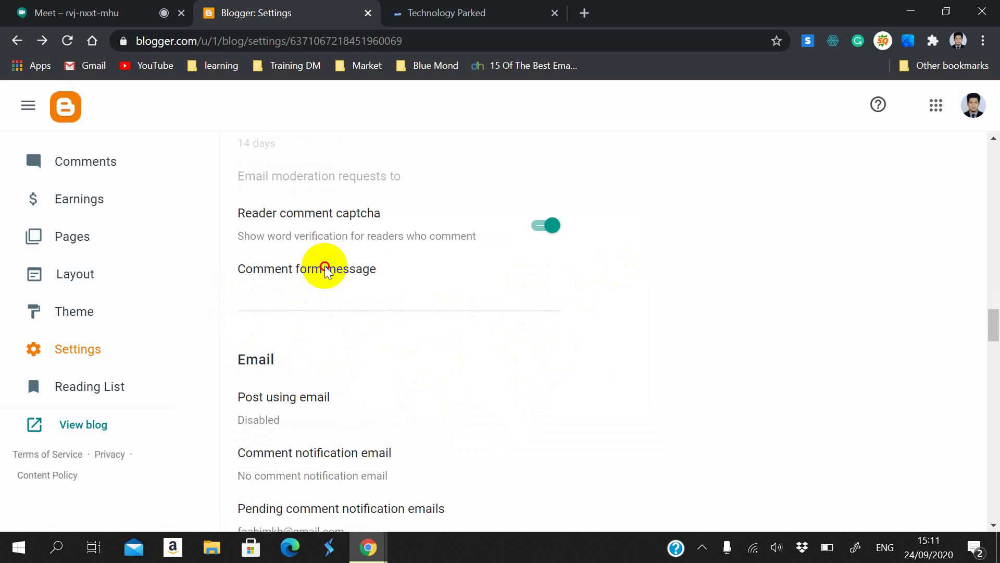
left_click(325, 268)
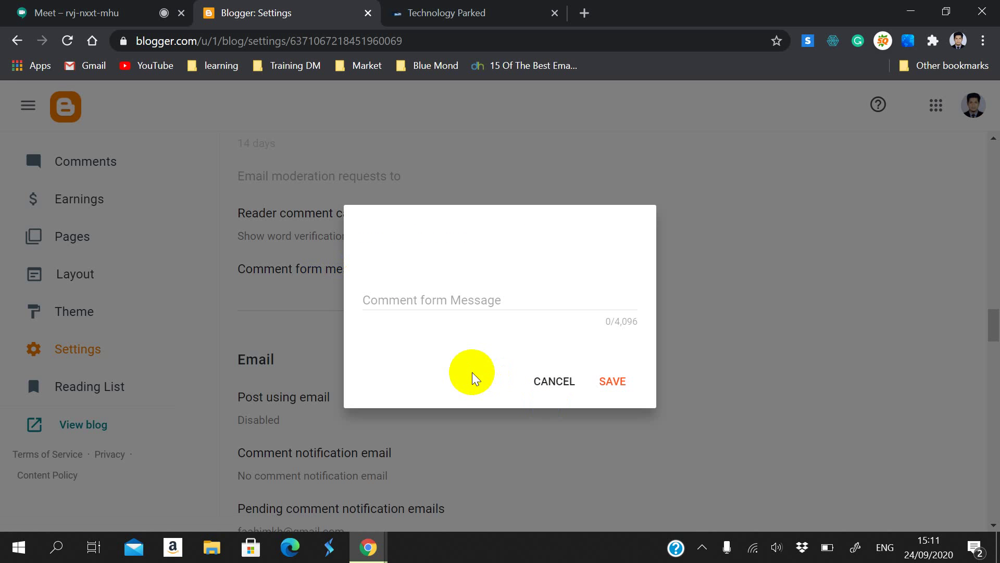
left_click(433, 306)
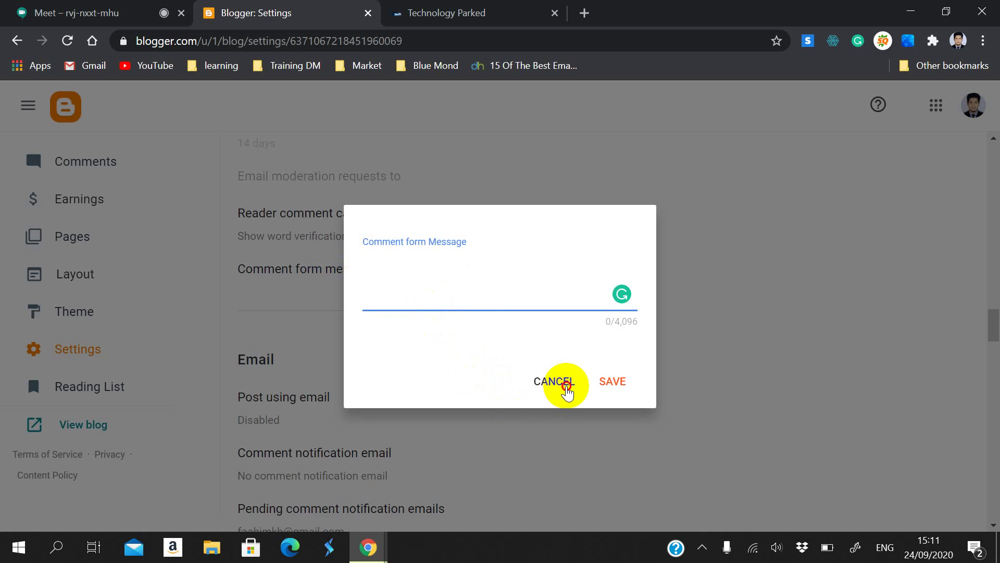
left_click(547, 376)
scroll(521, 380, "down", 2)
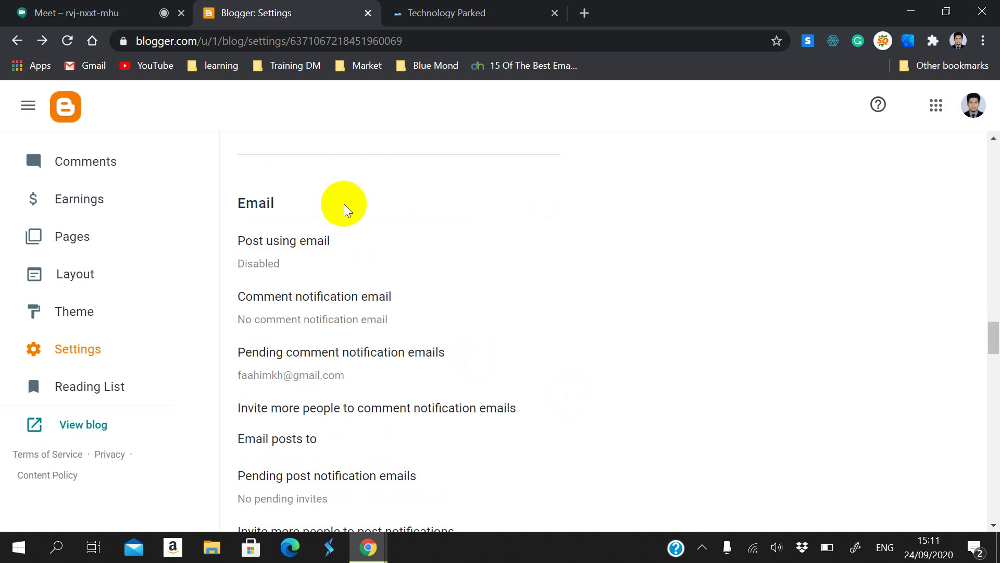
left_click(326, 241)
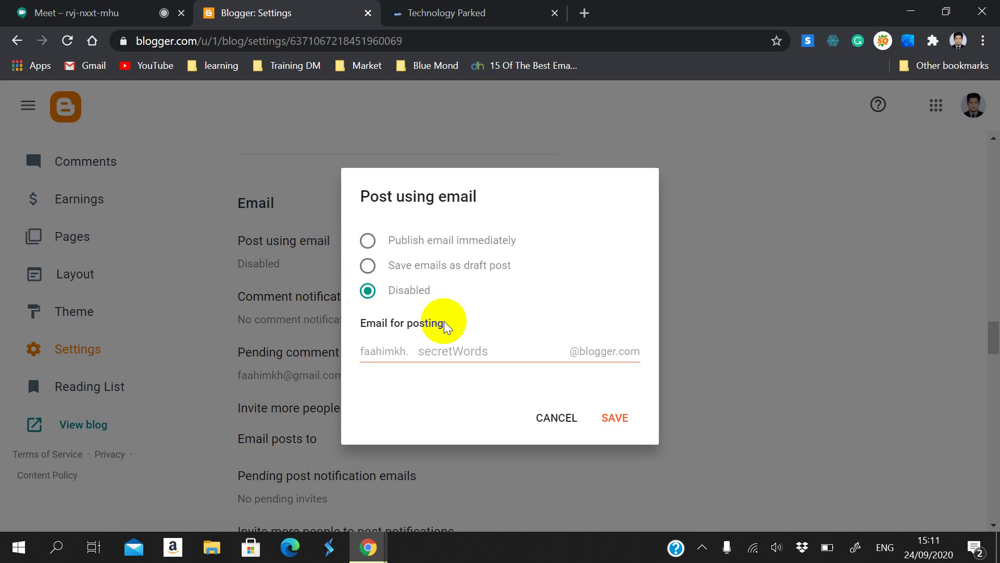
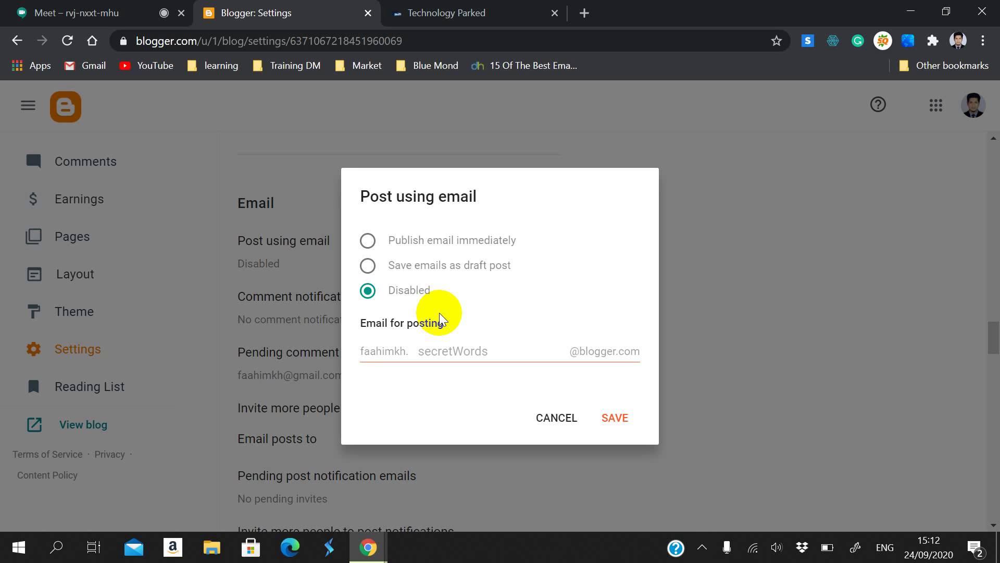
Step: Cancel the Post using email options twice, keeping posting by email Disabled
left_click(558, 418)
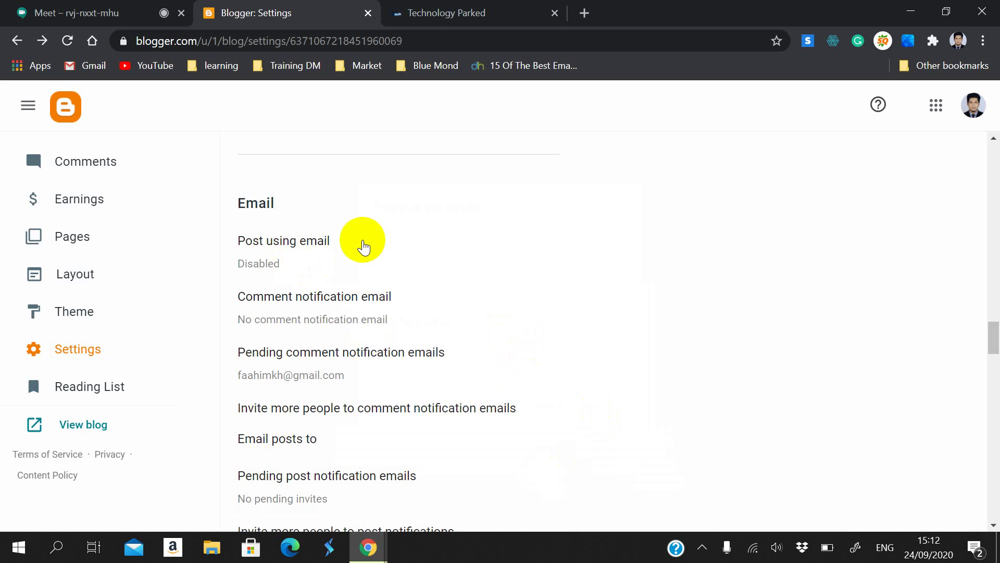
scroll(313, 273, "down", 2)
left_click(281, 166)
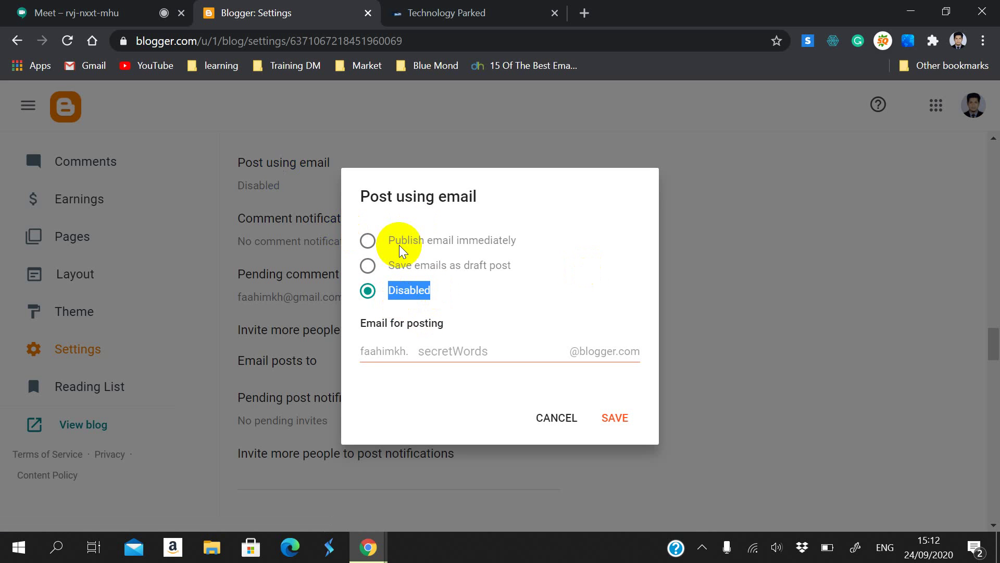
left_click(573, 415)
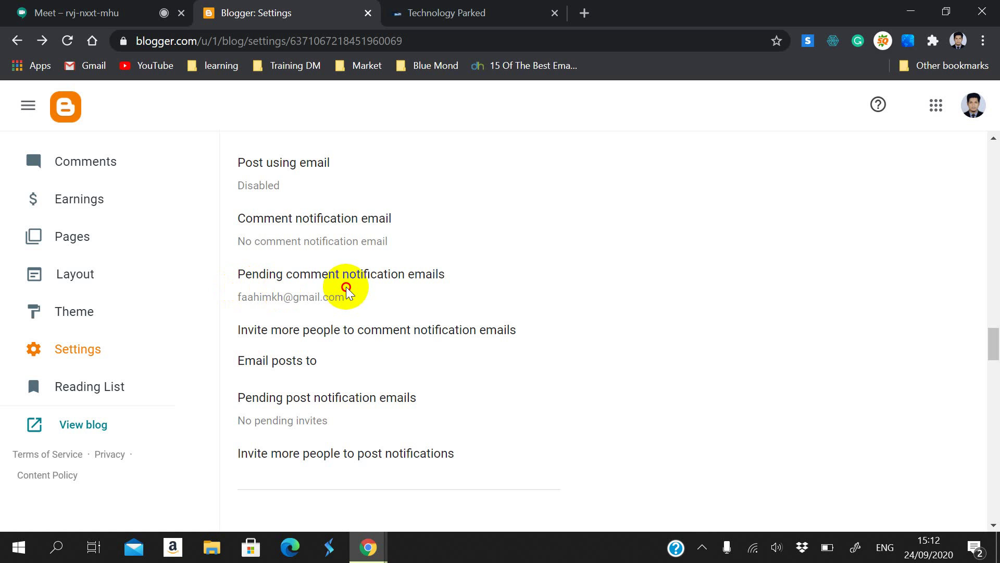
Step: Cancel the Pending comment notification emails setting without changes
left_click(346, 292)
left_click(542, 374)
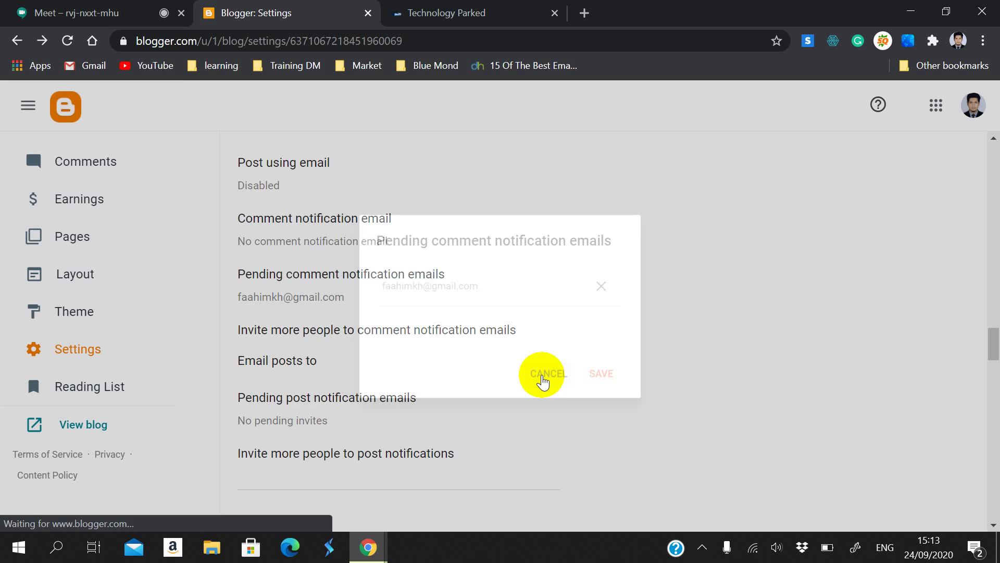
scroll(319, 396, "down", 2)
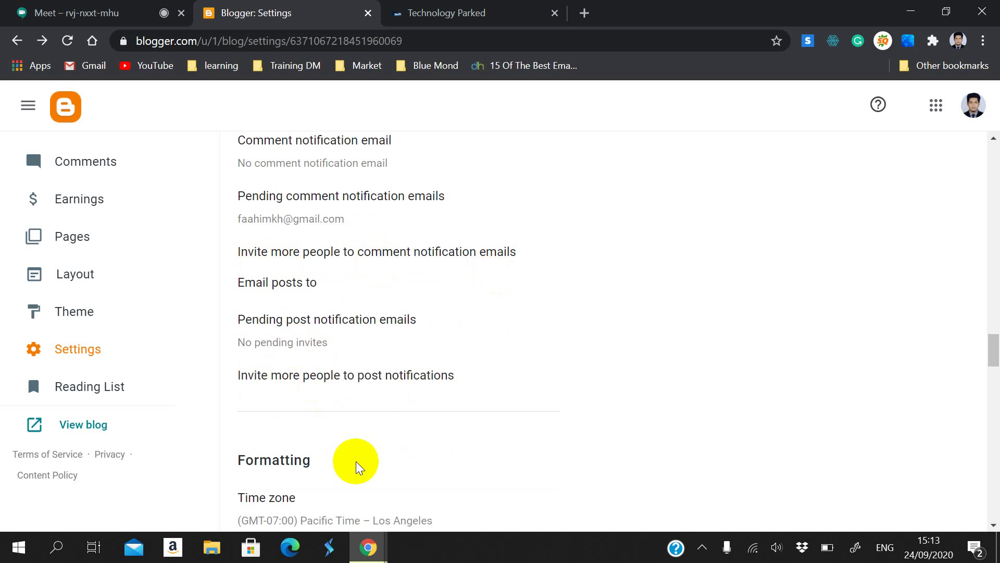
scroll(355, 461, "down", 6)
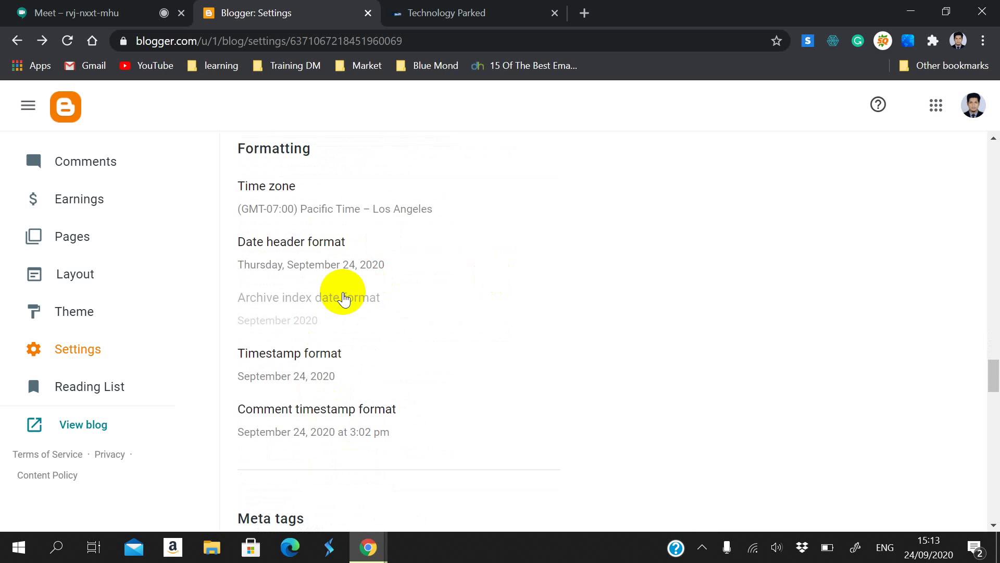
mouse_move(281, 185)
left_mouse_down()
mouse_move(290, 201)
mouse_move(281, 194)
left_mouse_up()
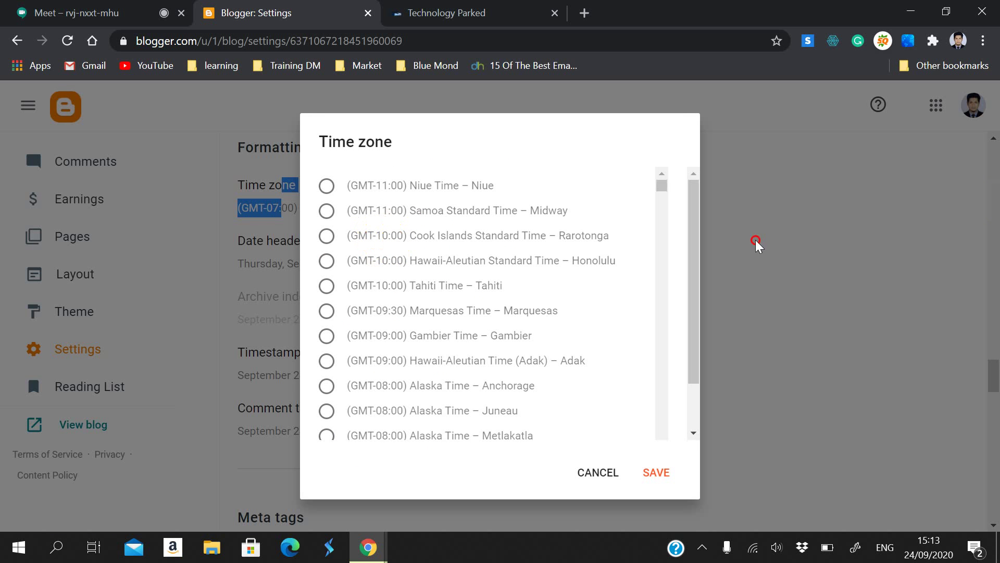
left_click(581, 472)
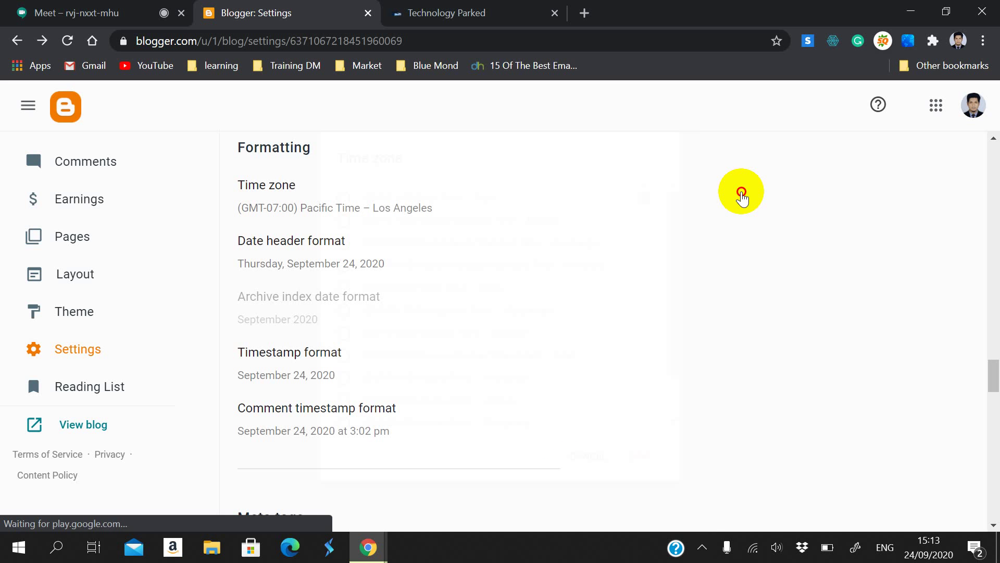
left_click(299, 186)
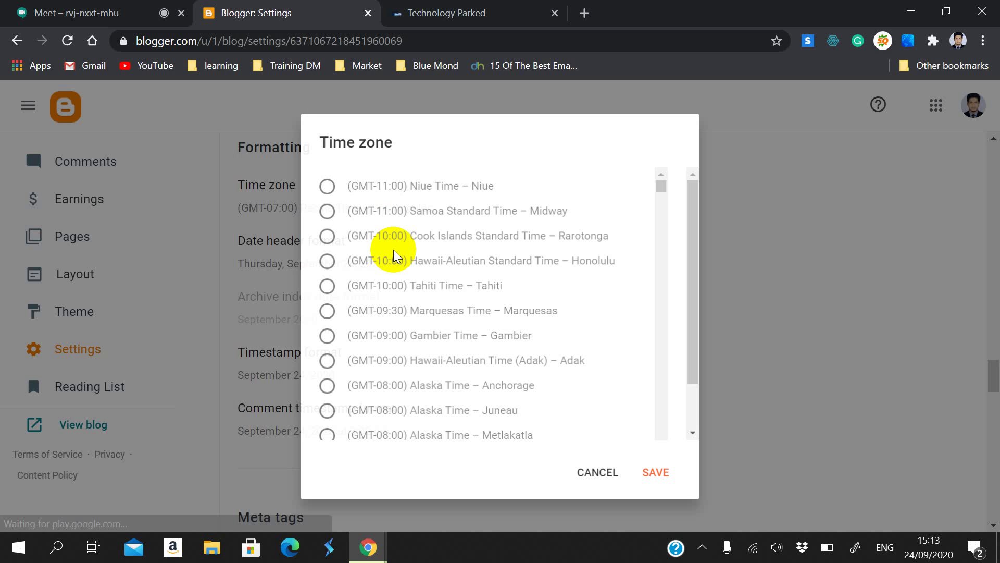
scroll(530, 312, "down", 8)
scroll(530, 304, "up", 5)
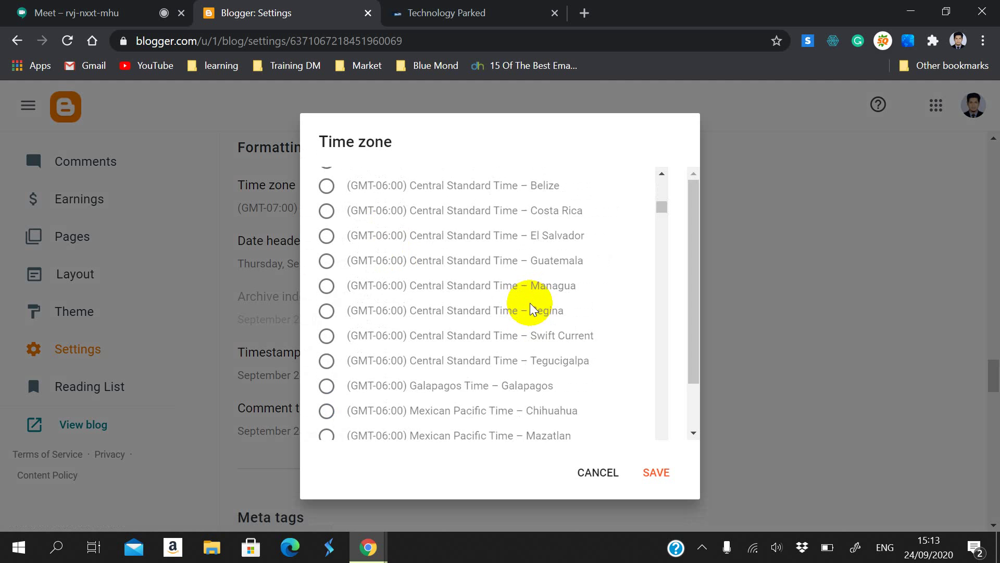
scroll(530, 307, "up", 1)
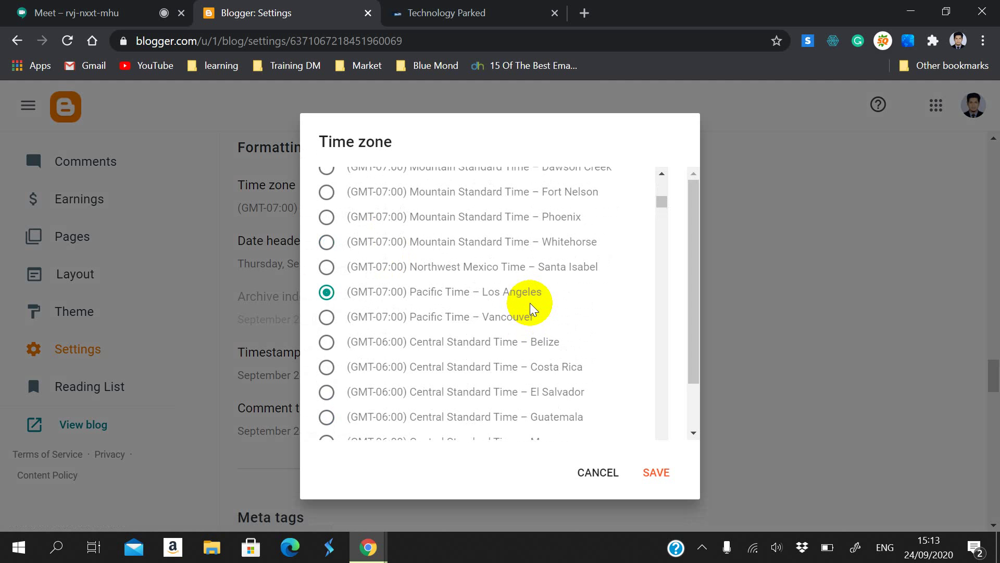
scroll(530, 302, "down", 20)
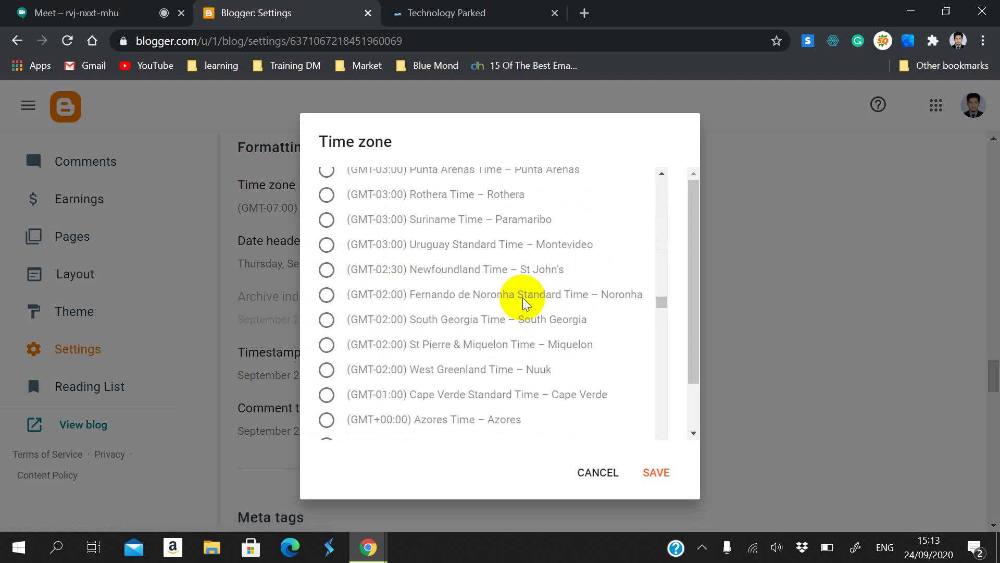
scroll(523, 295, "up", 10)
scroll(524, 295, "down", 15)
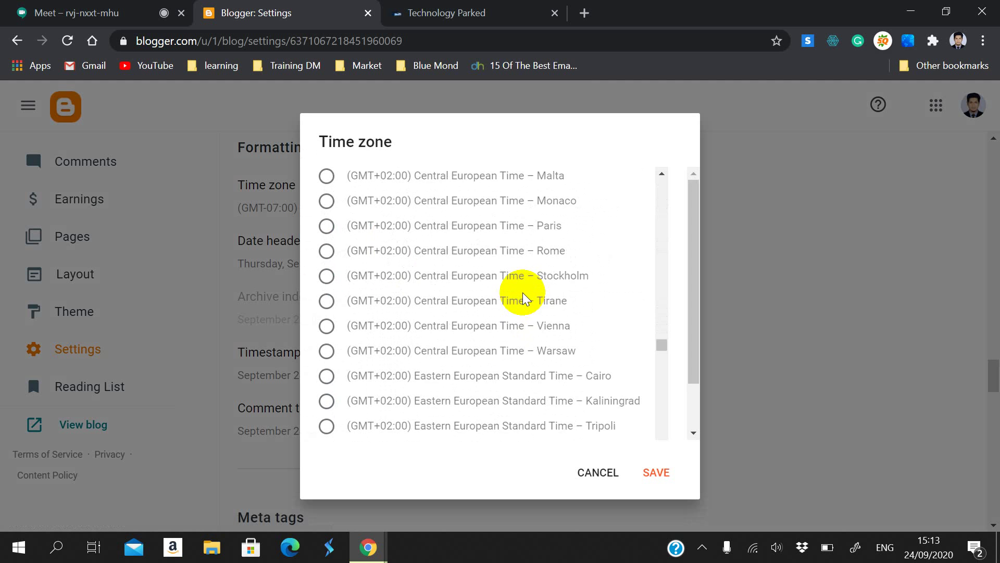
scroll(520, 293, "down", 15)
scroll(517, 292, "up", 5)
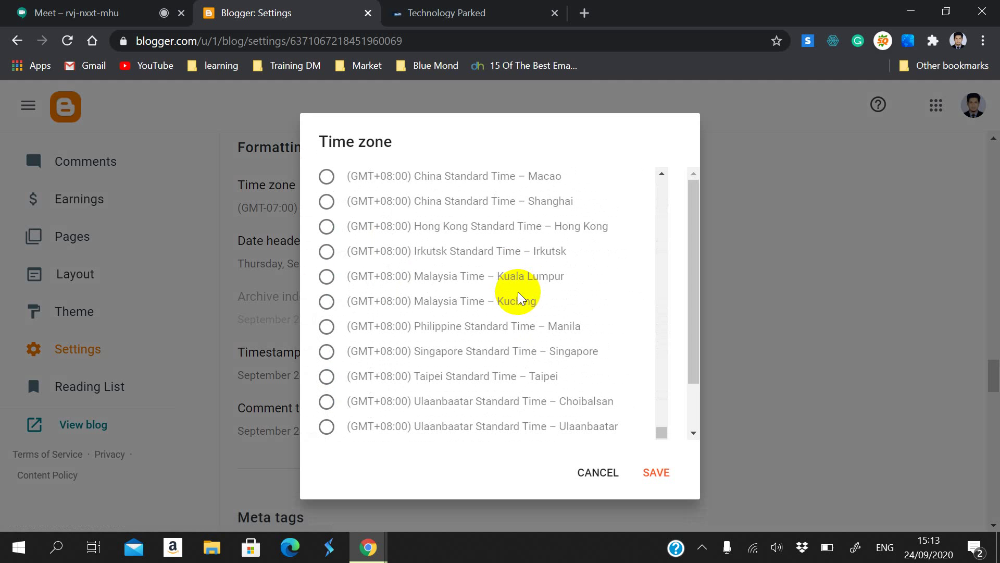
scroll(435, 283, "up", 6)
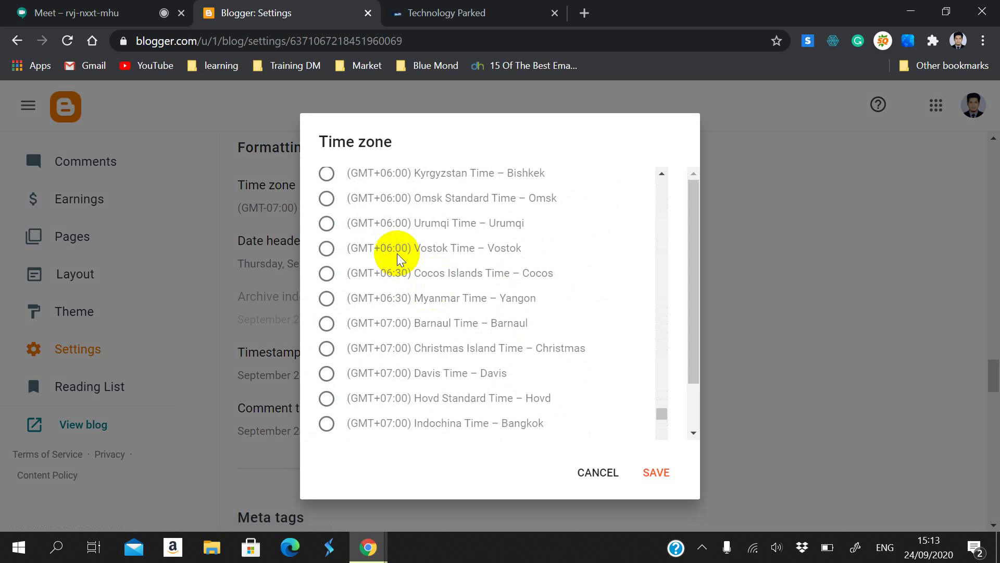
scroll(395, 255, "down", 5)
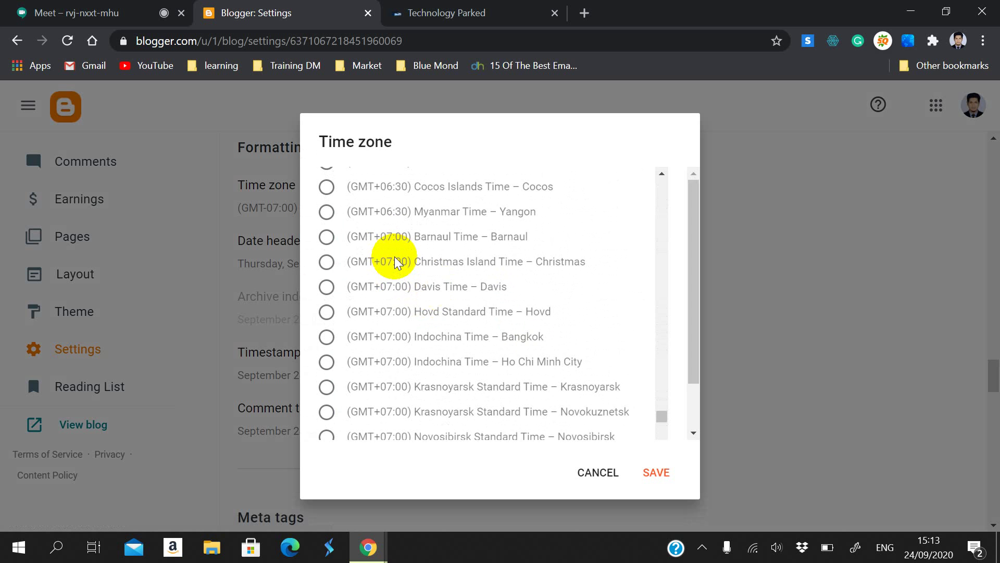
scroll(395, 257, "up", 10)
scroll(394, 261, "down", 20)
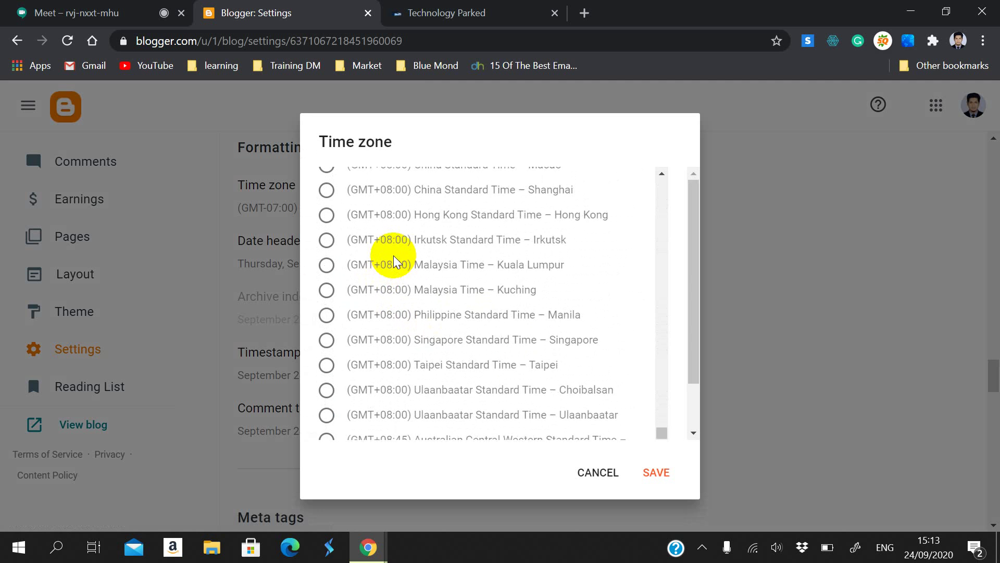
scroll(395, 260, "up", 5)
scroll(394, 256, "up", 8)
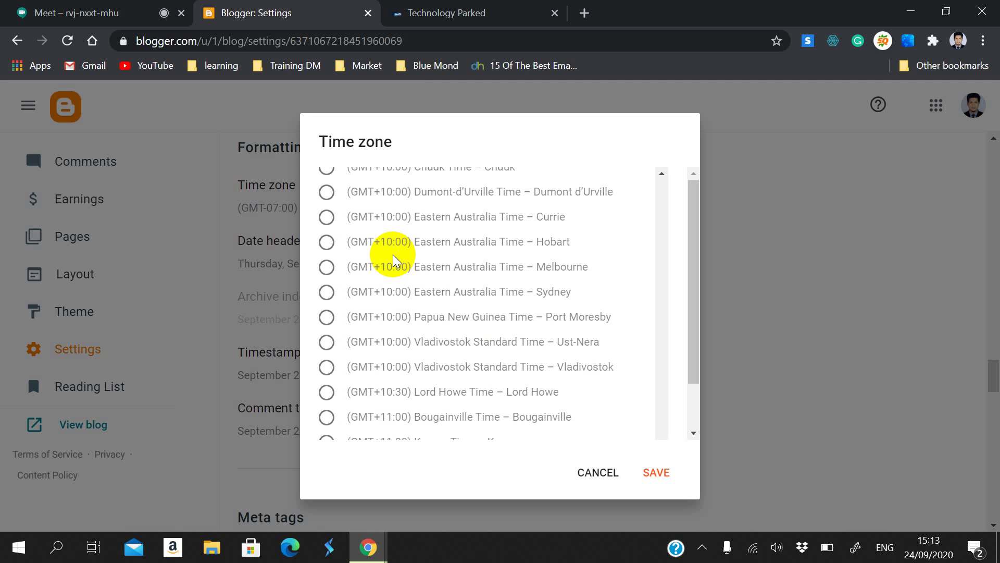
scroll(394, 259, "up", 5)
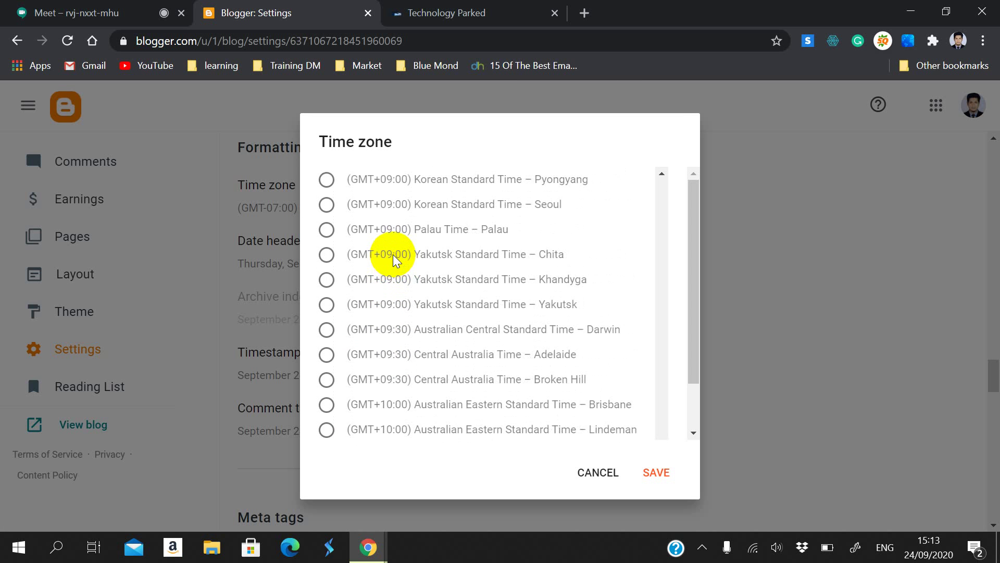
scroll(395, 266, "down", 3)
scroll(394, 268, "down", 10)
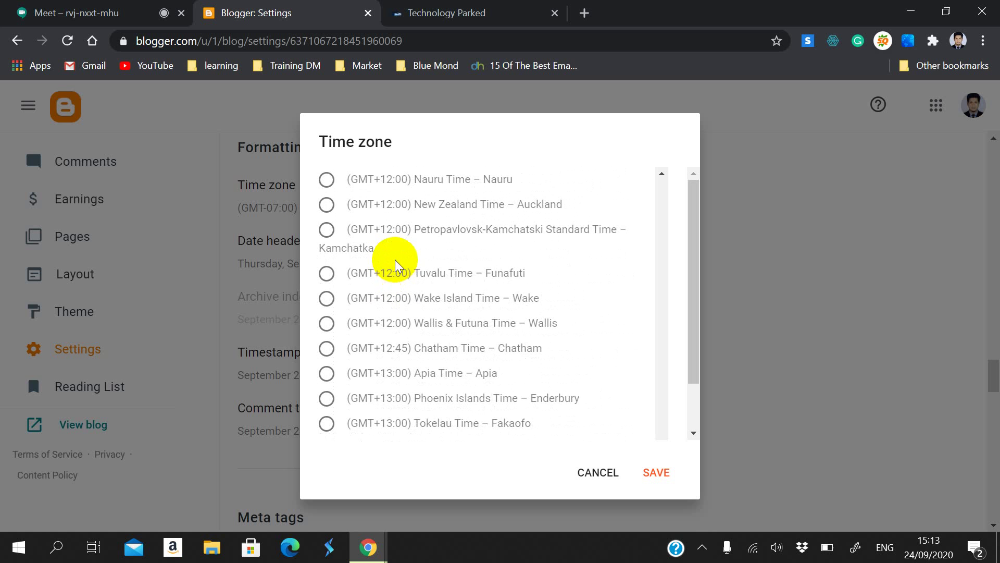
scroll(404, 264, "down", 2)
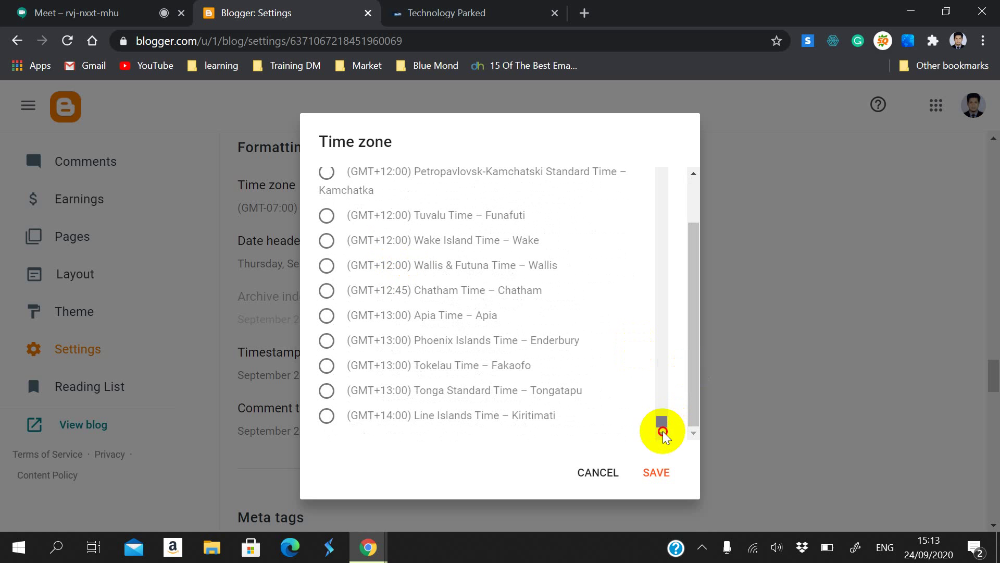
scroll(461, 364, "up", 6)
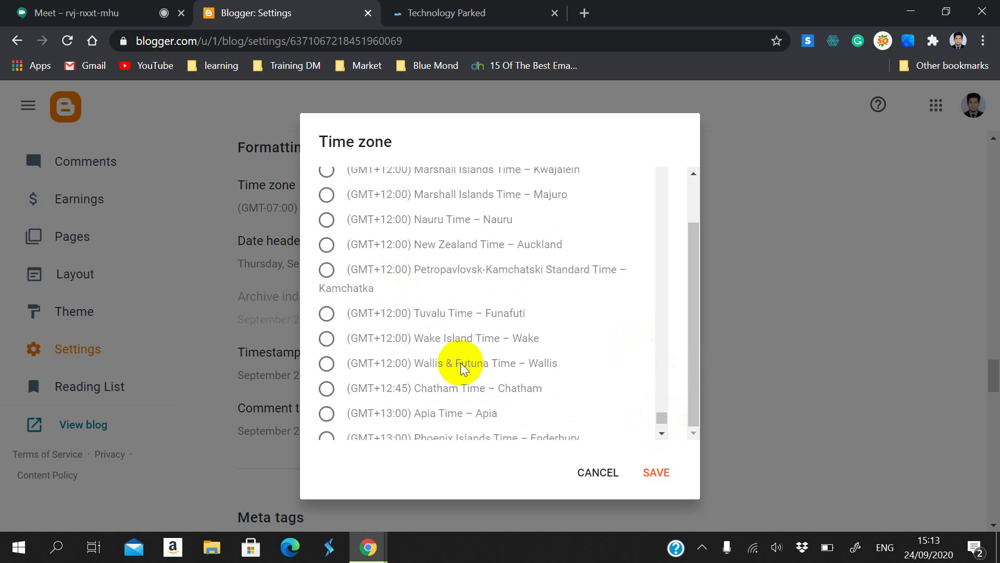
scroll(460, 362, "up", 9)
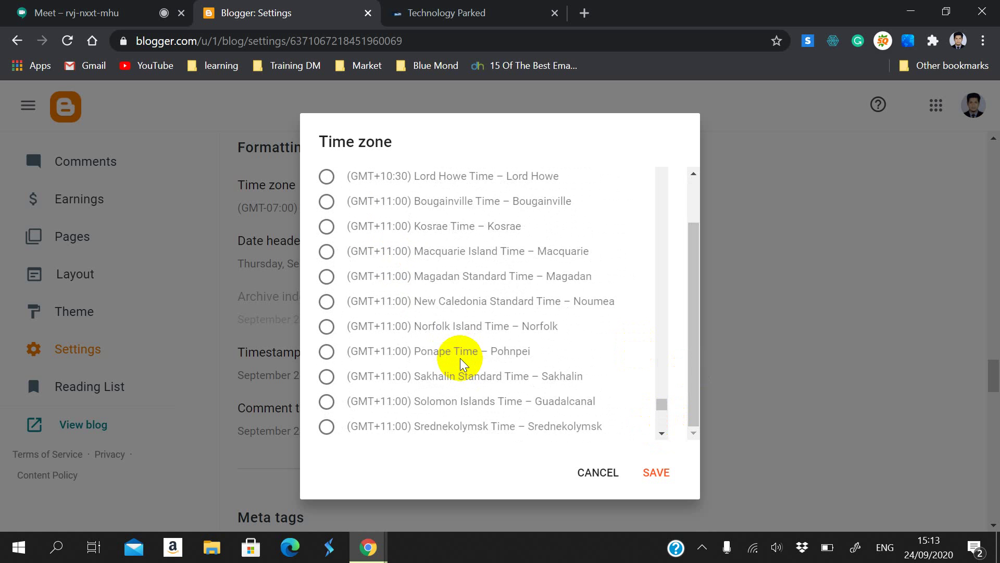
scroll(459, 356, "up", 5)
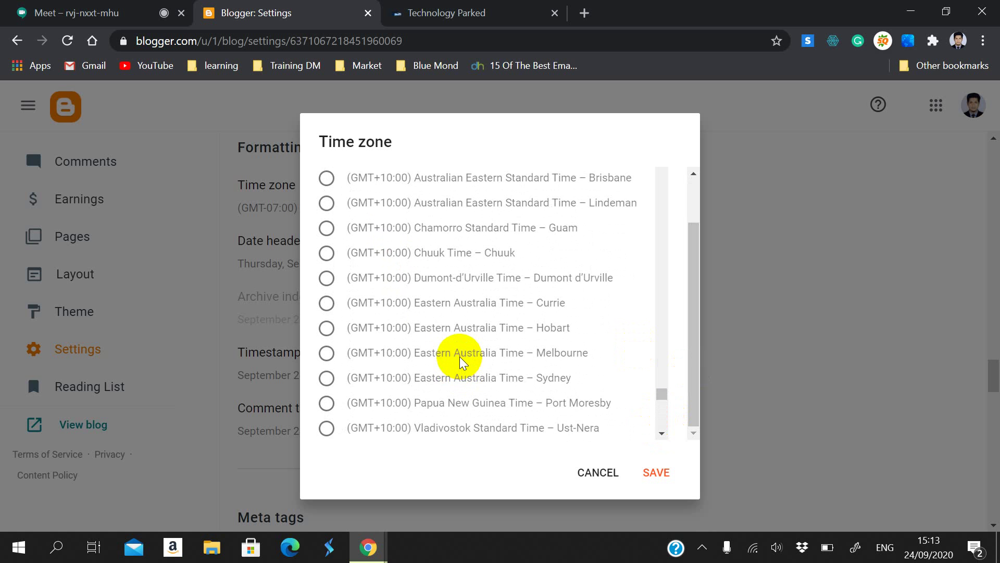
scroll(459, 357, "up", 6)
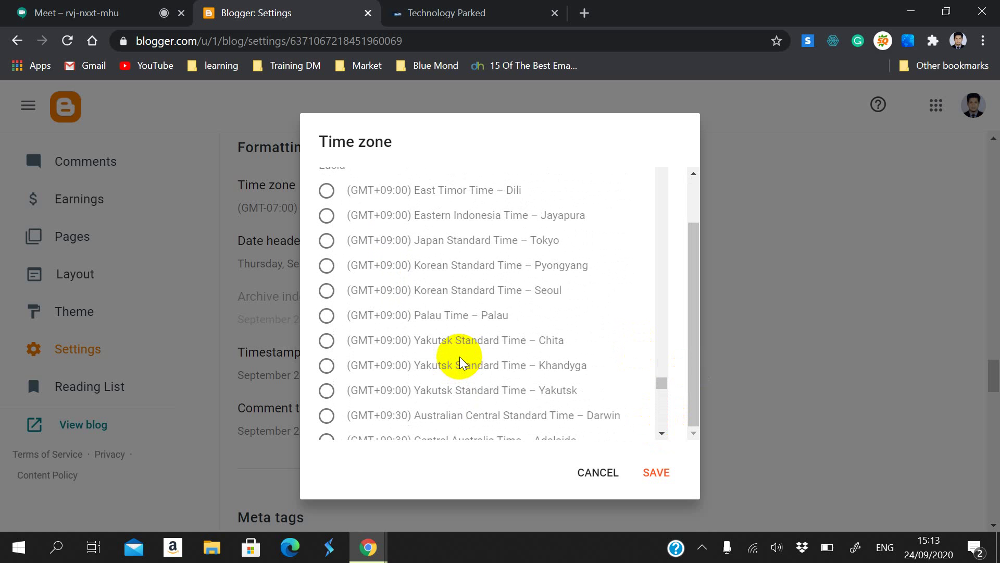
scroll(459, 356, "up", 3)
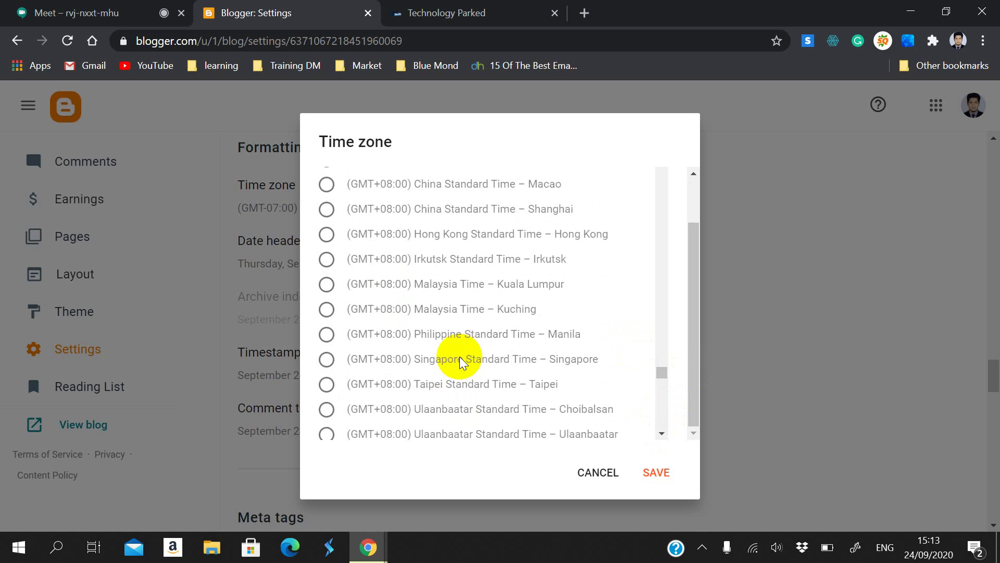
scroll(459, 357, "up", 6)
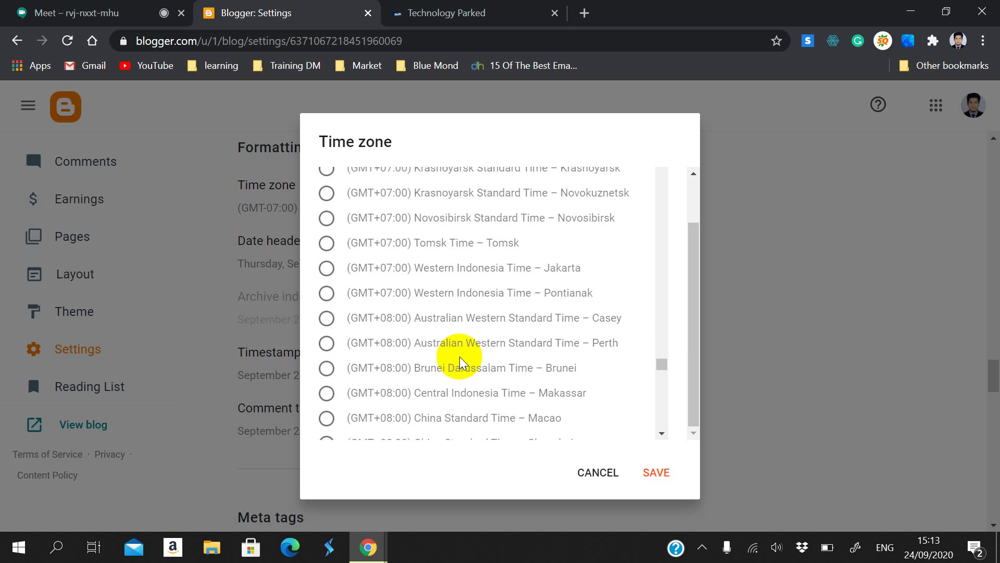
scroll(459, 357, "up", 4)
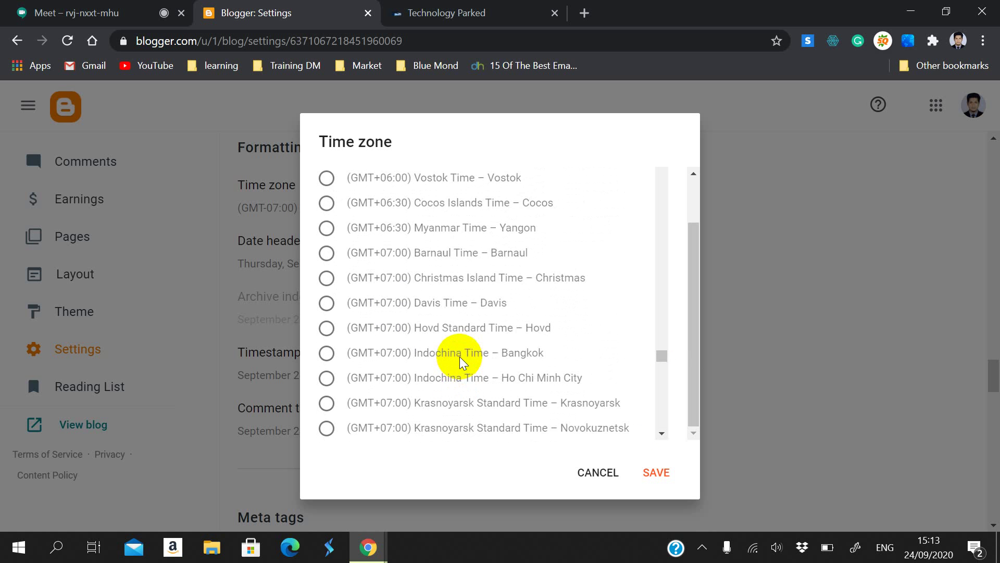
scroll(460, 357, "up", 3)
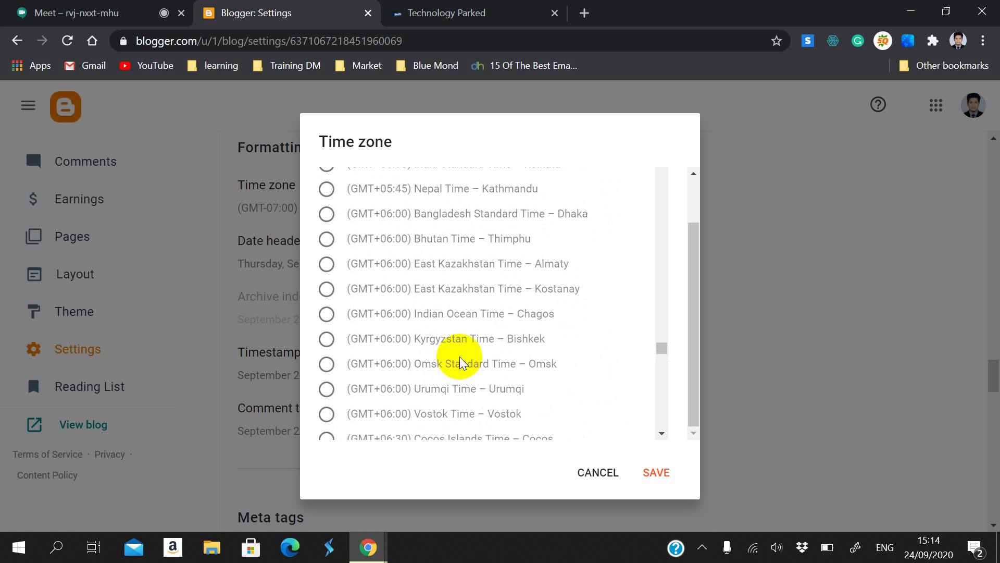
scroll(460, 356, "up", 2)
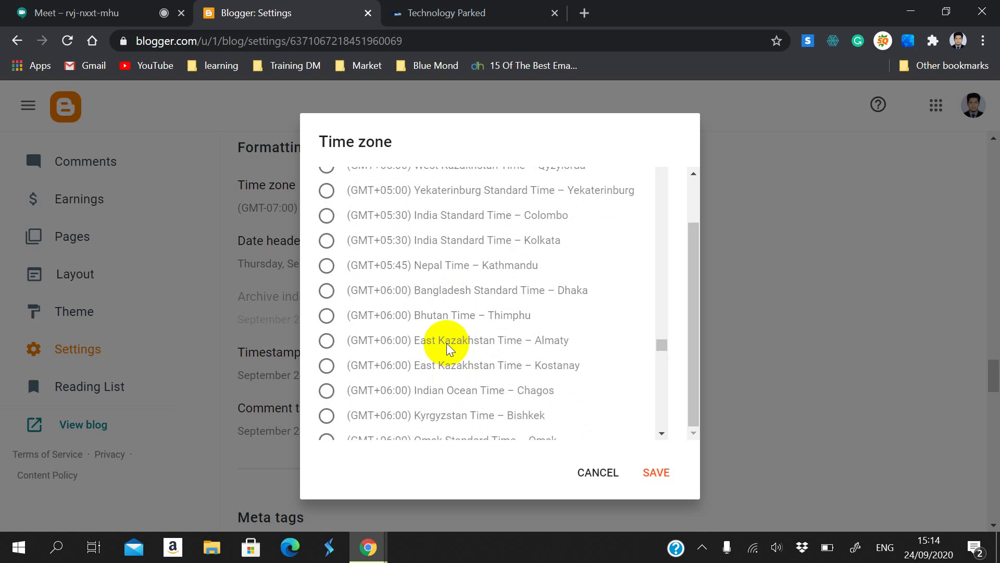
scroll(448, 321, "up", 6)
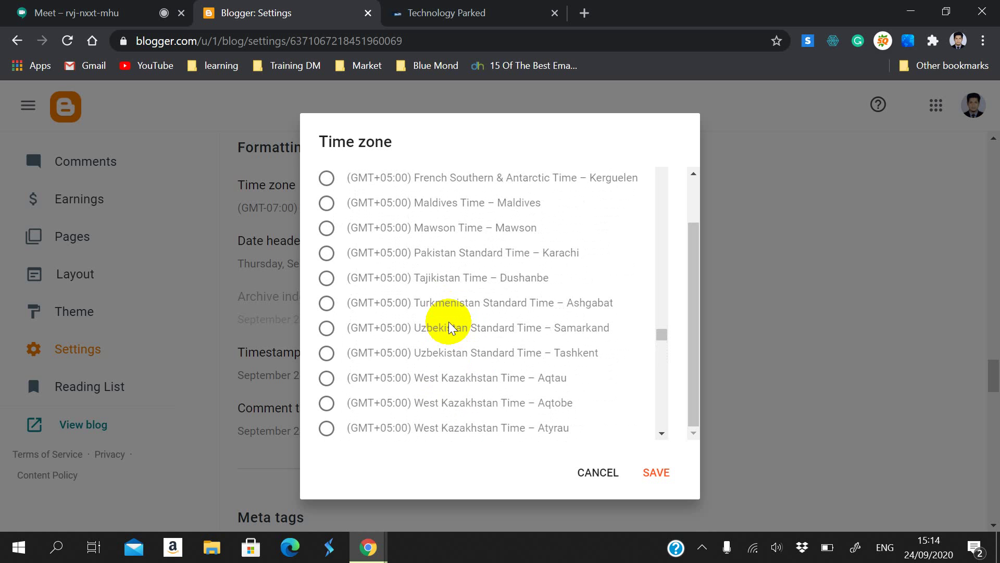
scroll(448, 321, "up", 7)
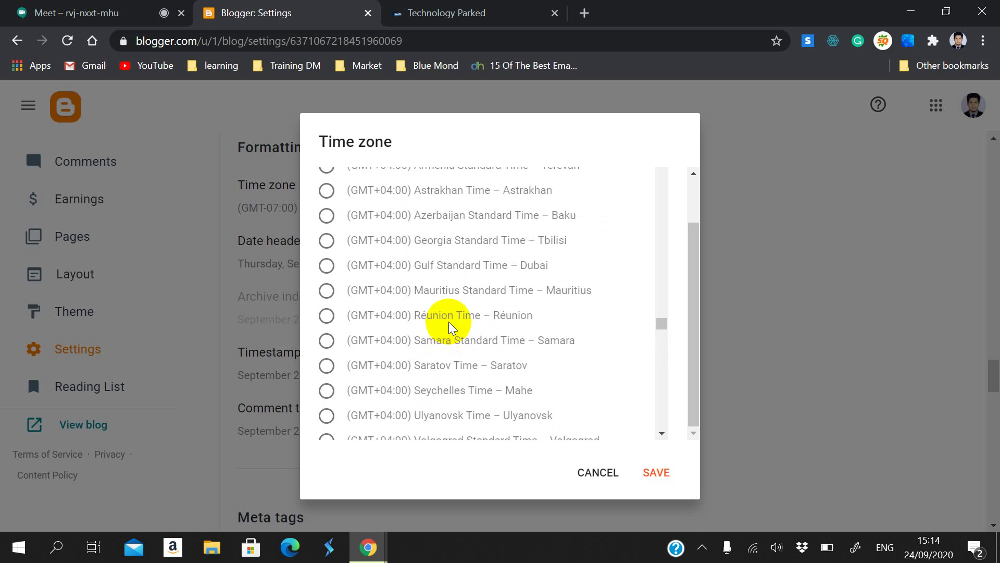
scroll(448, 321, "up", 5)
scroll(448, 321, "up", 9)
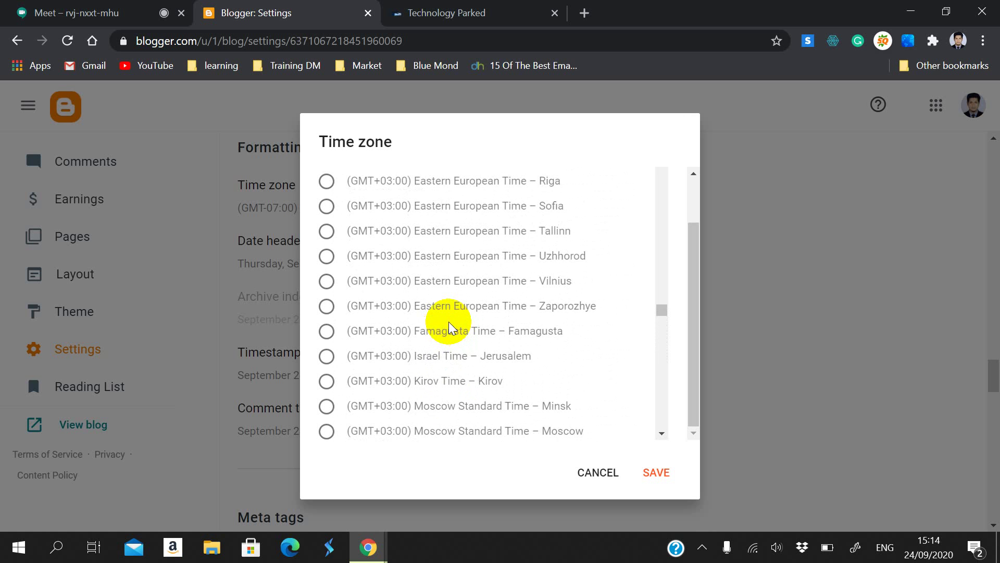
scroll(449, 321, "up", 7)
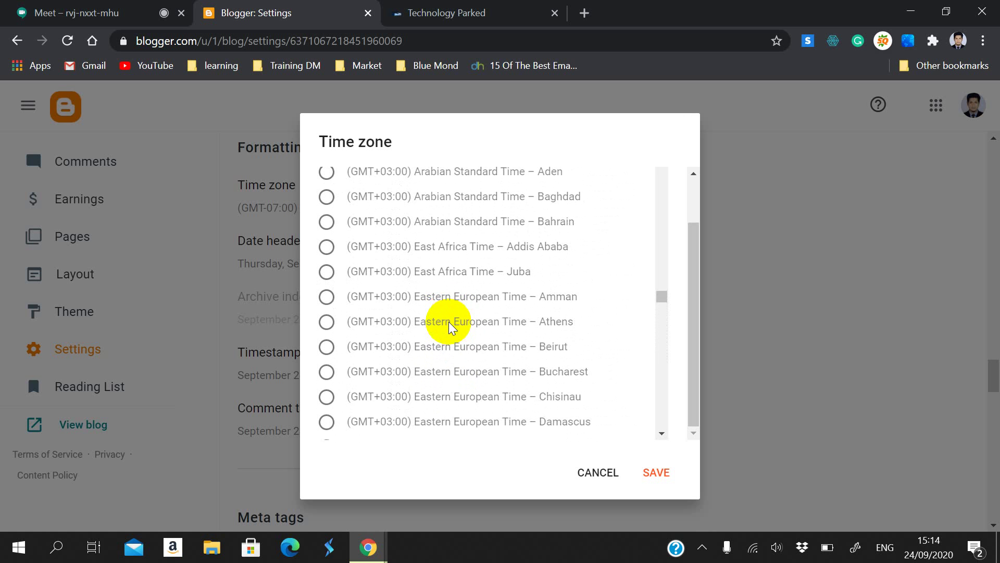
scroll(448, 321, "up", 10)
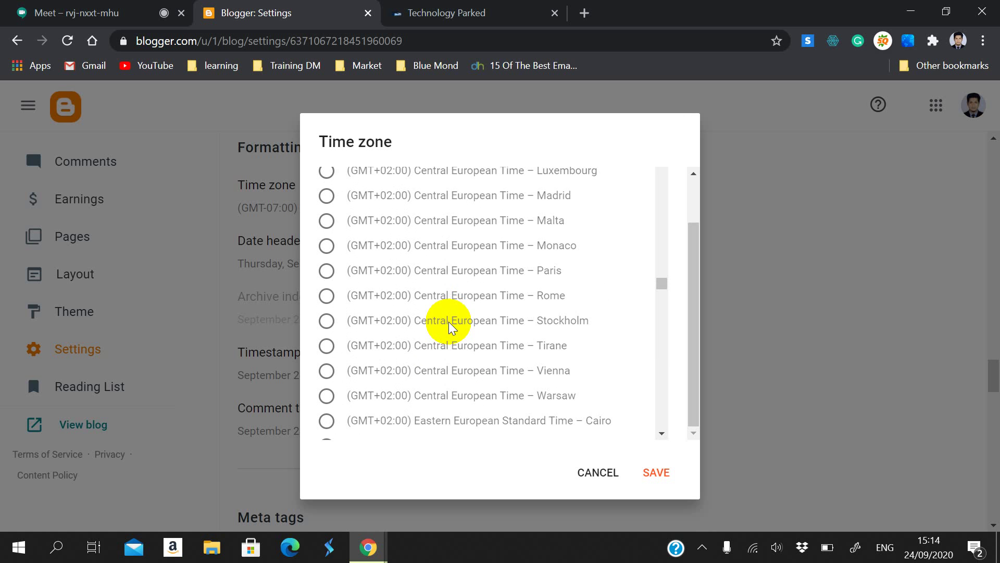
scroll(449, 321, "up", 20)
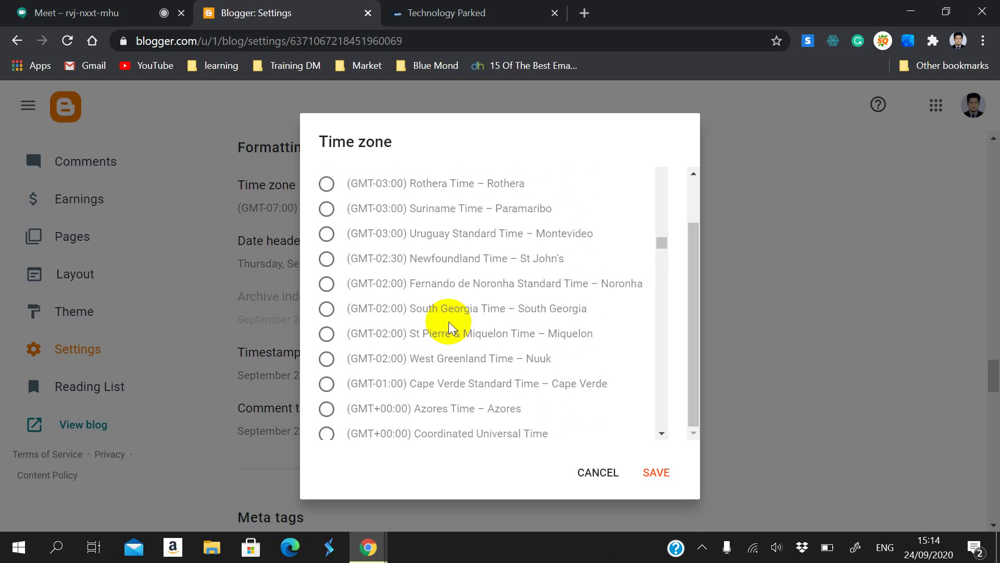
scroll(448, 328, "up", 6)
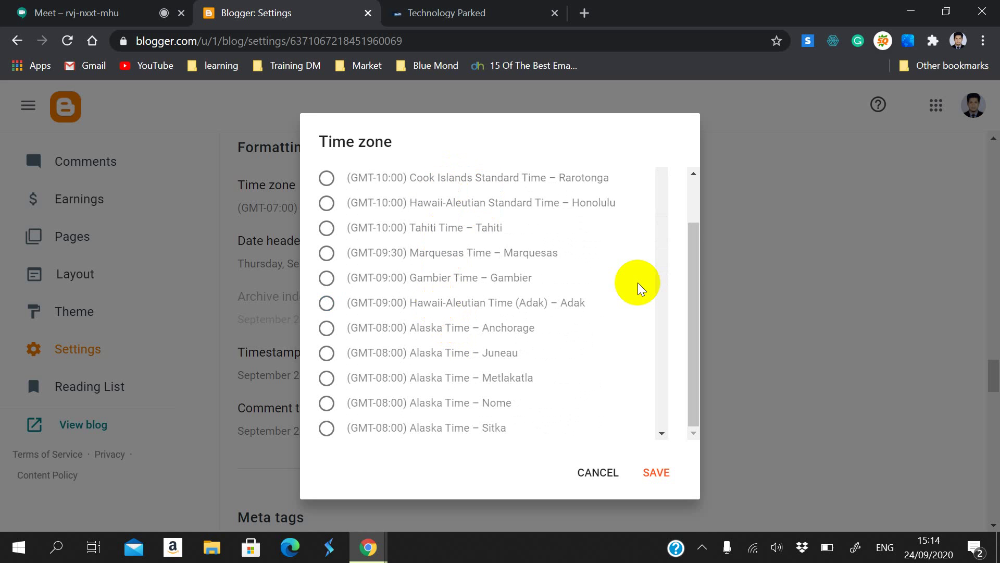
Step: Select (GMT+06:00) Bangladesh Standard Time – Dhaka as the blog time zone and save
scroll(660, 252, "down", 3)
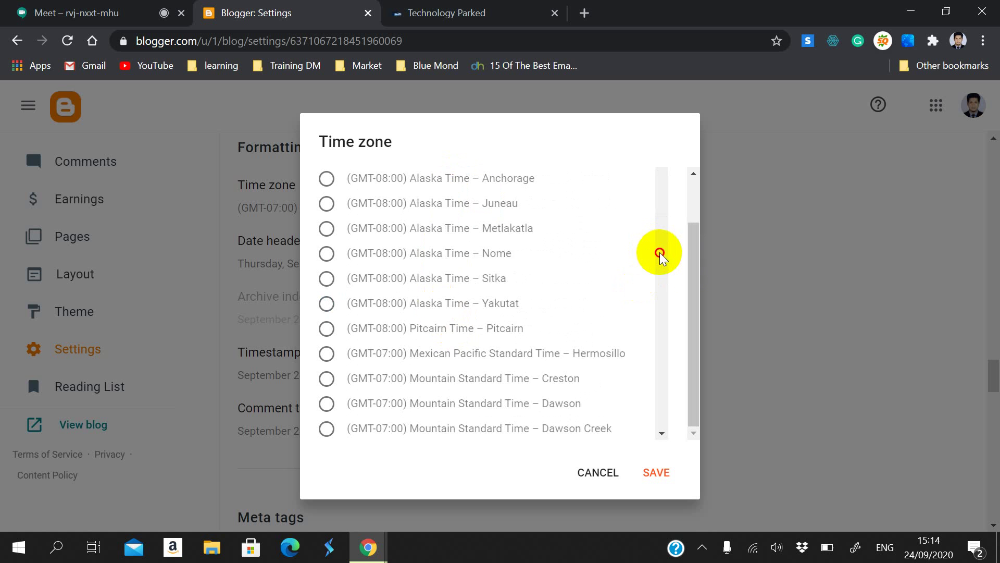
left_click_drag(660, 253, 660, 298)
scroll(607, 354, "down", 20)
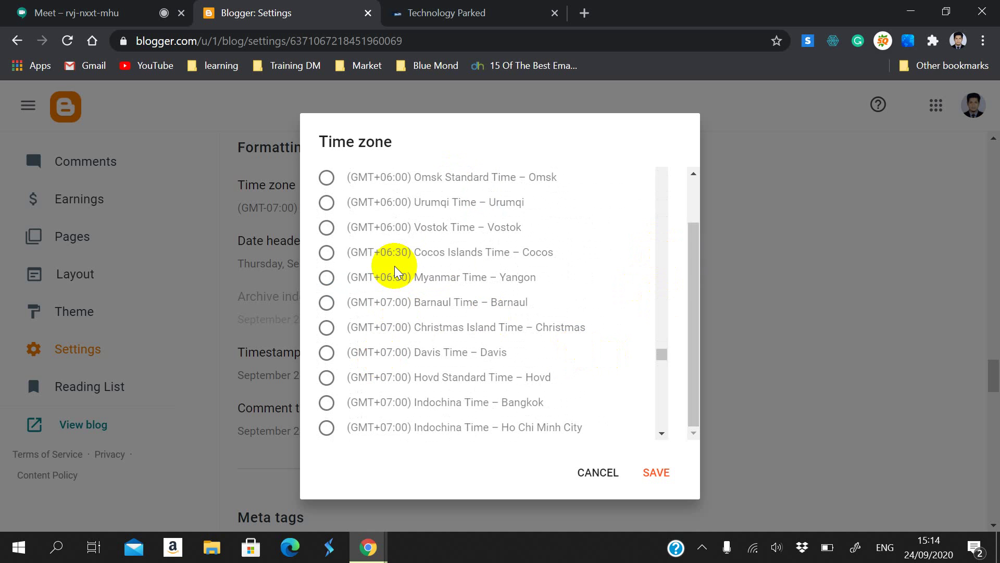
scroll(416, 245, "up", 2)
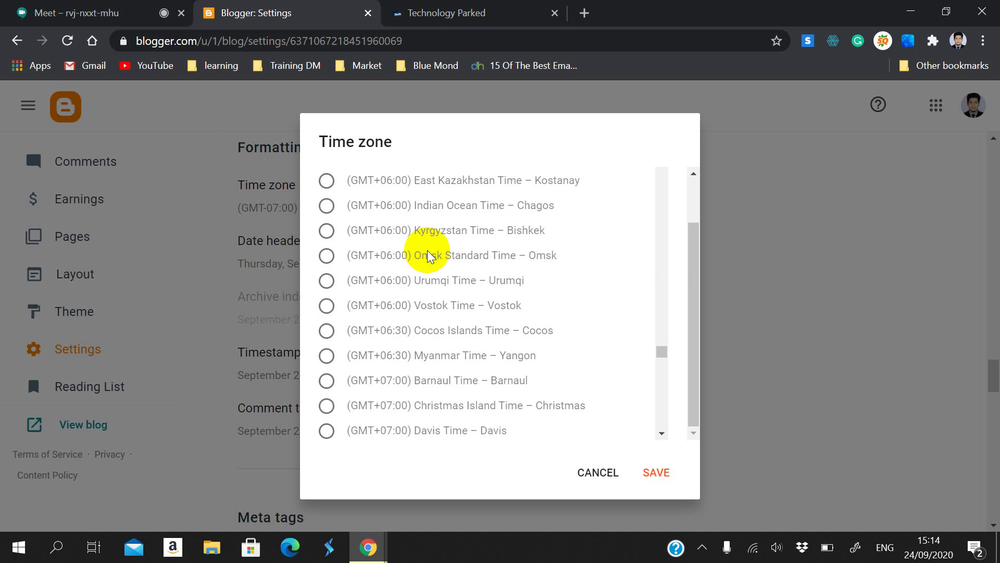
scroll(563, 299, "up", 2)
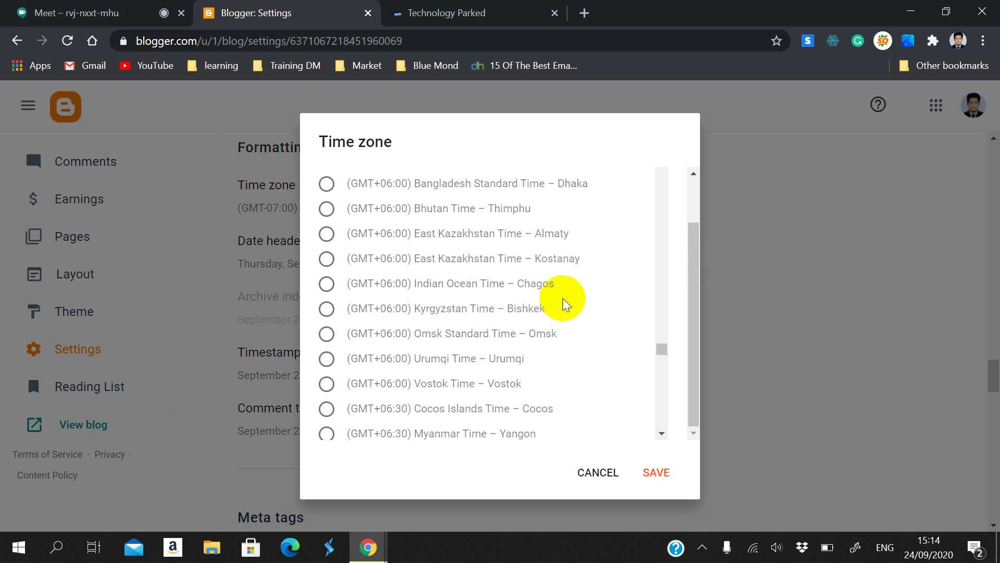
scroll(562, 303, "up", 2)
left_click(437, 262)
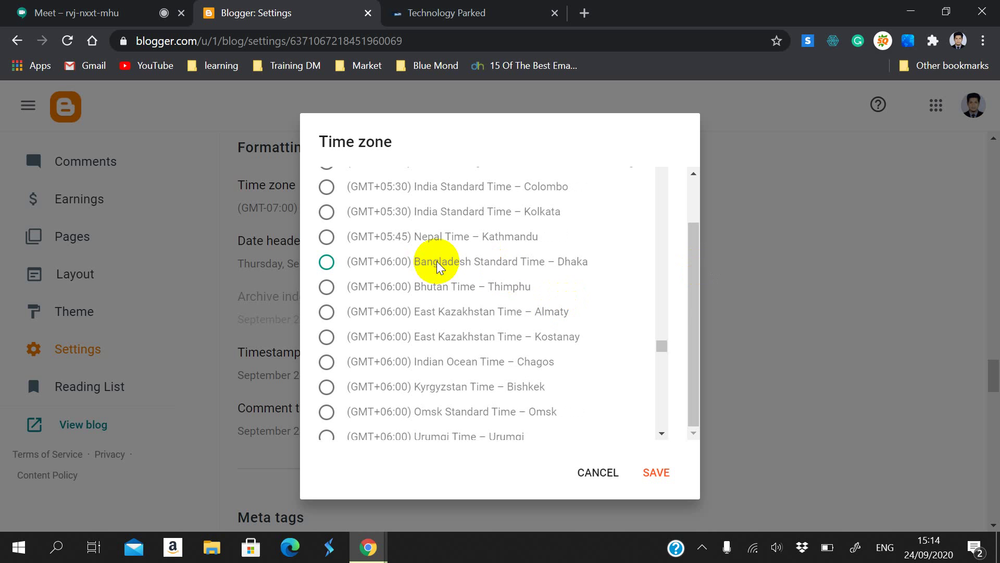
left_click_drag(408, 261, 594, 261)
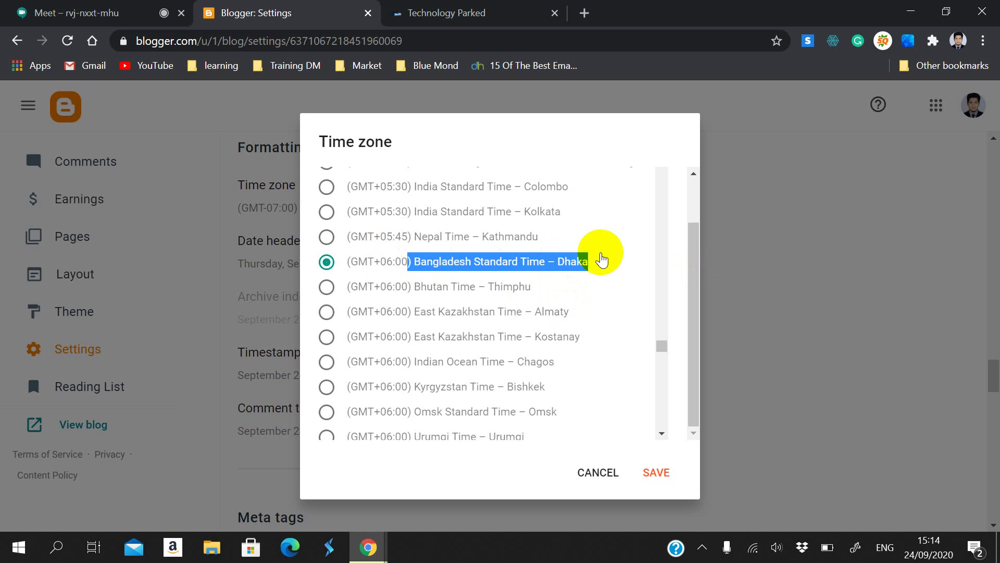
left_click(671, 464)
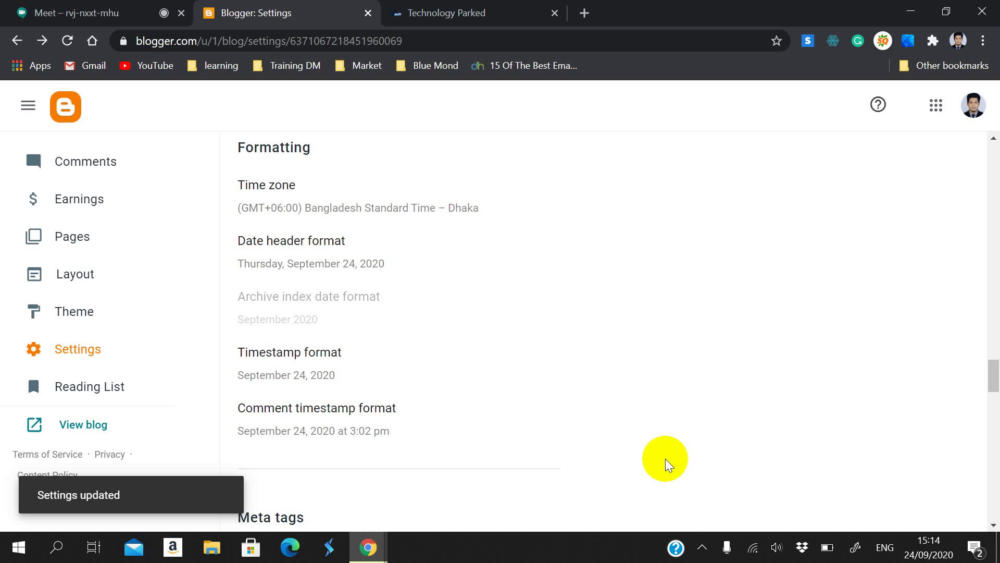
left_click(316, 241)
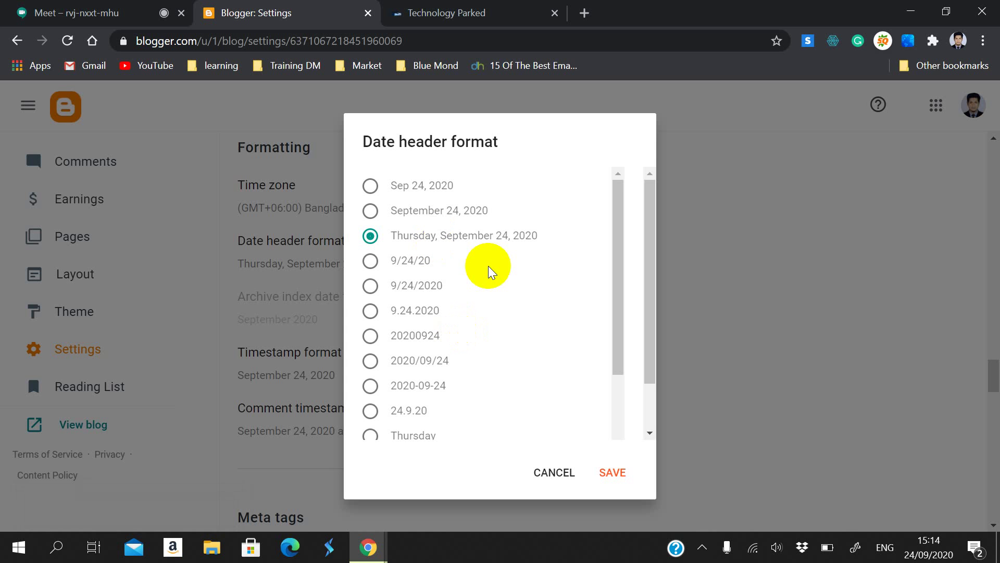
left_click(569, 472)
scroll(417, 427, "down", 3)
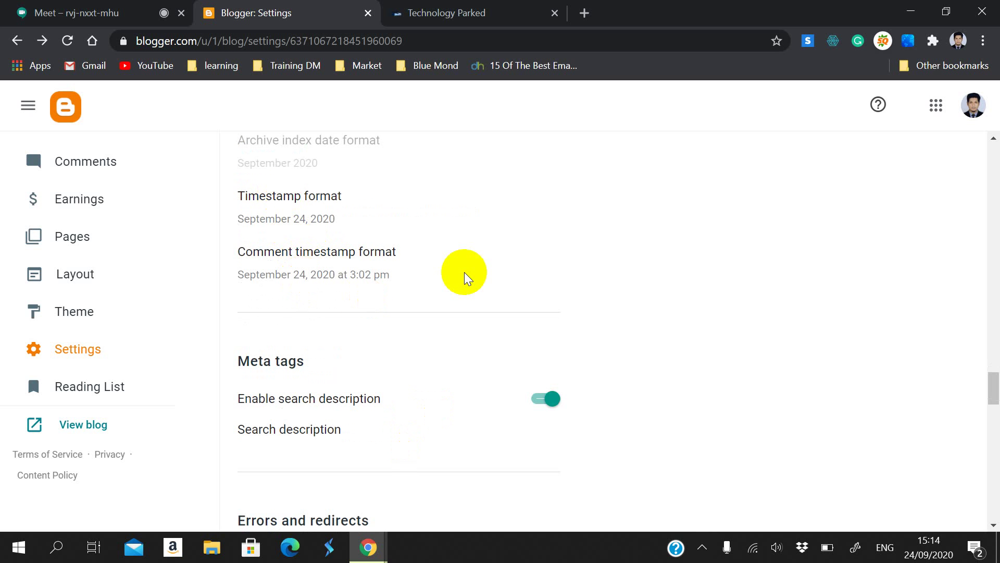
Step: Look at the comment timestamp format choices and close them unchanged
left_click_drag(417, 264, 315, 286)
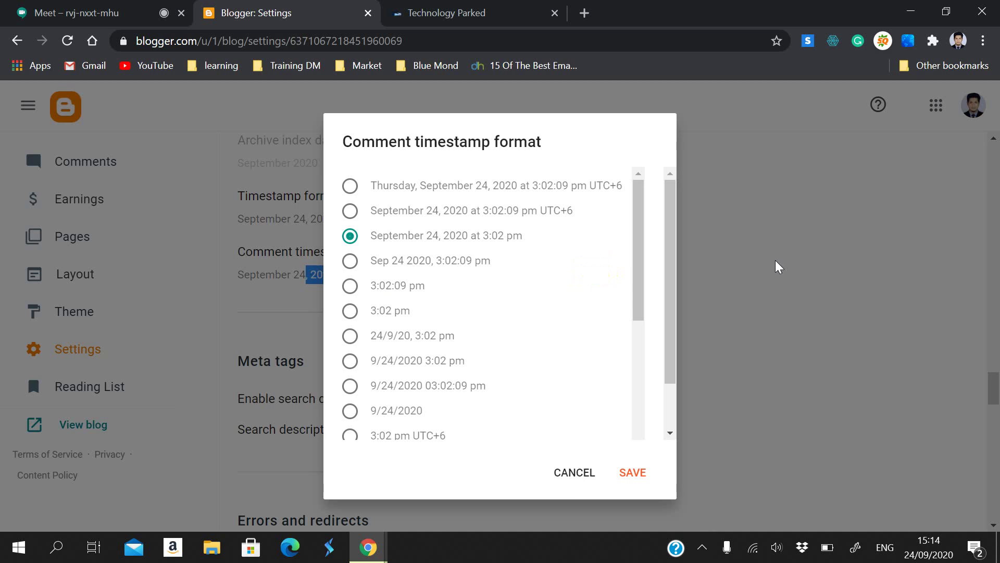
left_click(572, 472)
scroll(748, 272, "down", 3)
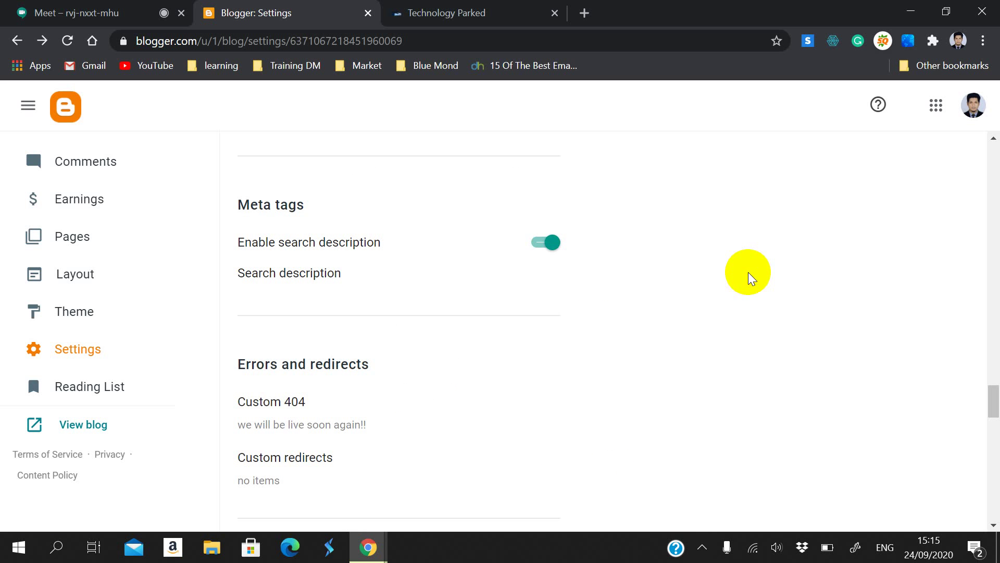
scroll(334, 224, "up", 3)
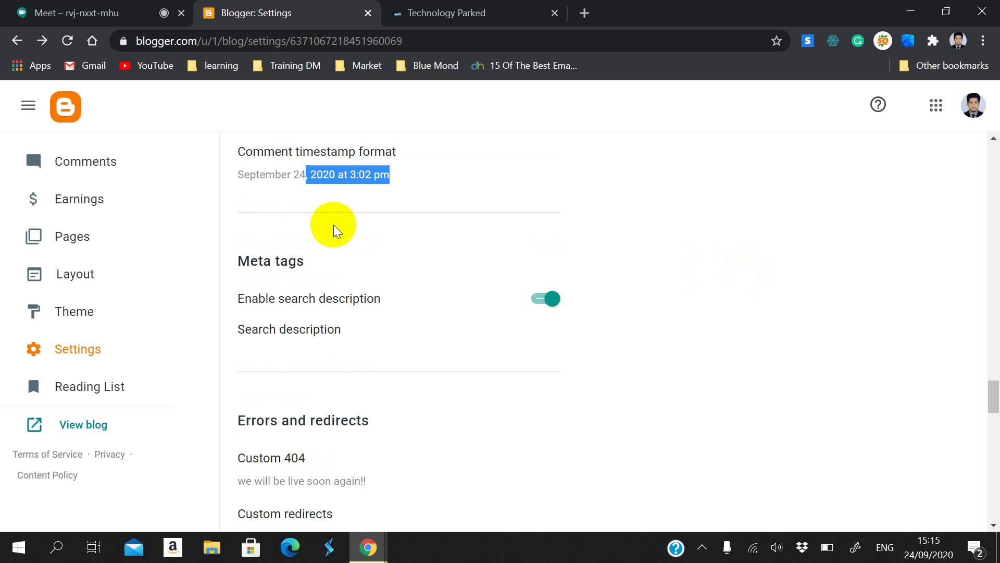
Step: Choose 'Sep 24 2020, 3:02:09 pm' as the comment timestamp format and save it
left_click(547, 255)
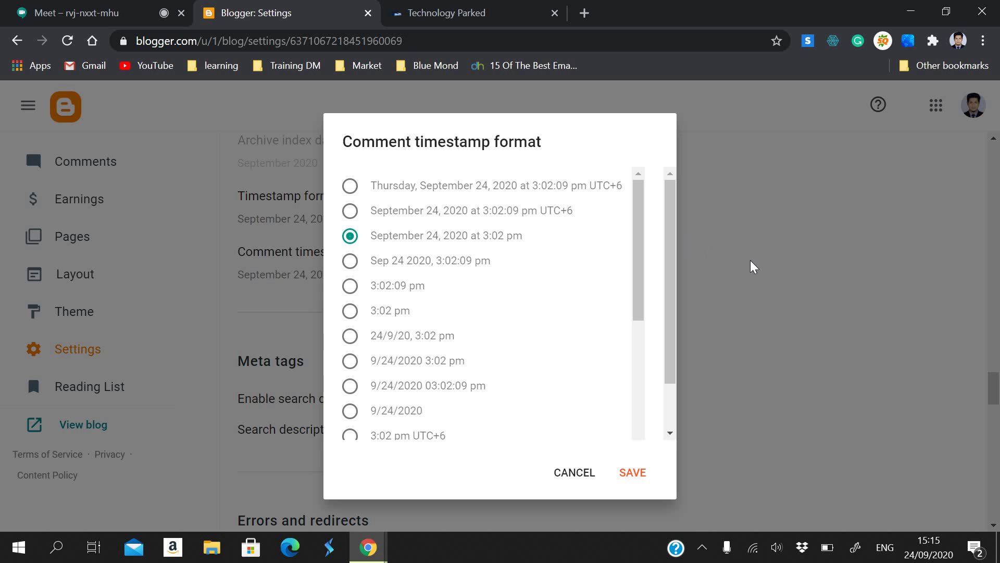
scroll(390, 292, "down", 2)
scroll(390, 310, "up", 2)
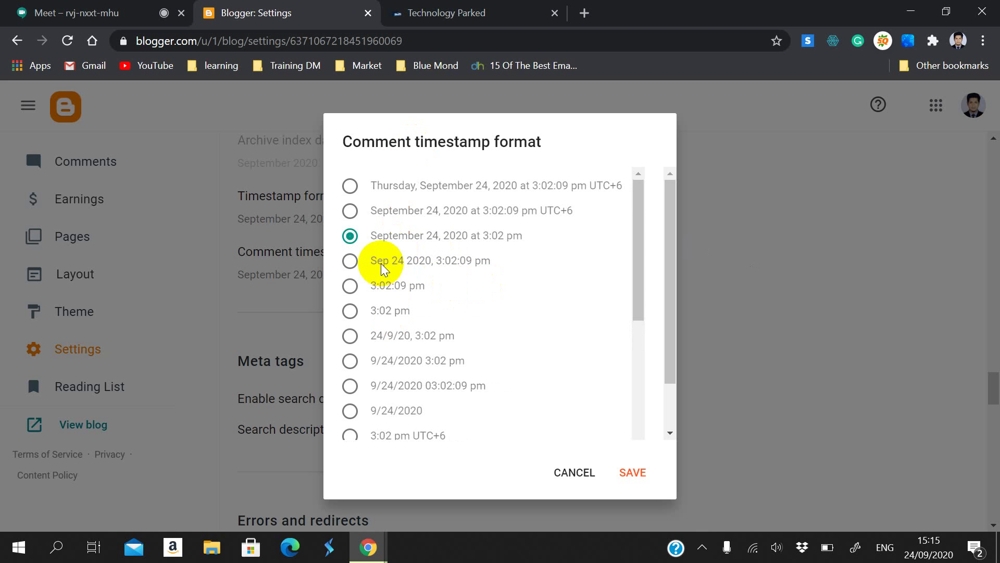
scroll(370, 308, "down", 5)
scroll(370, 308, "up", 2)
scroll(367, 307, "down", 4)
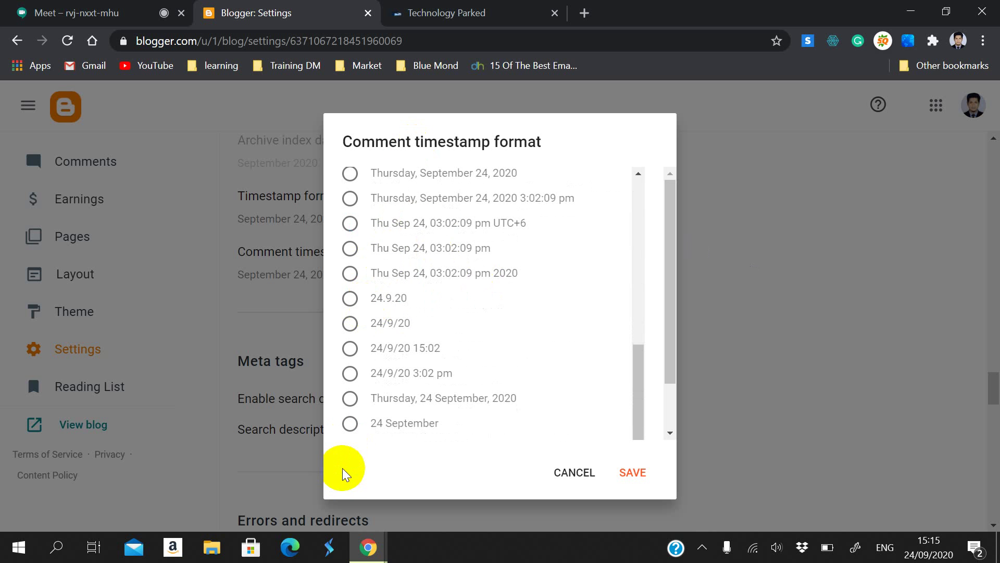
scroll(392, 280, "up", 3)
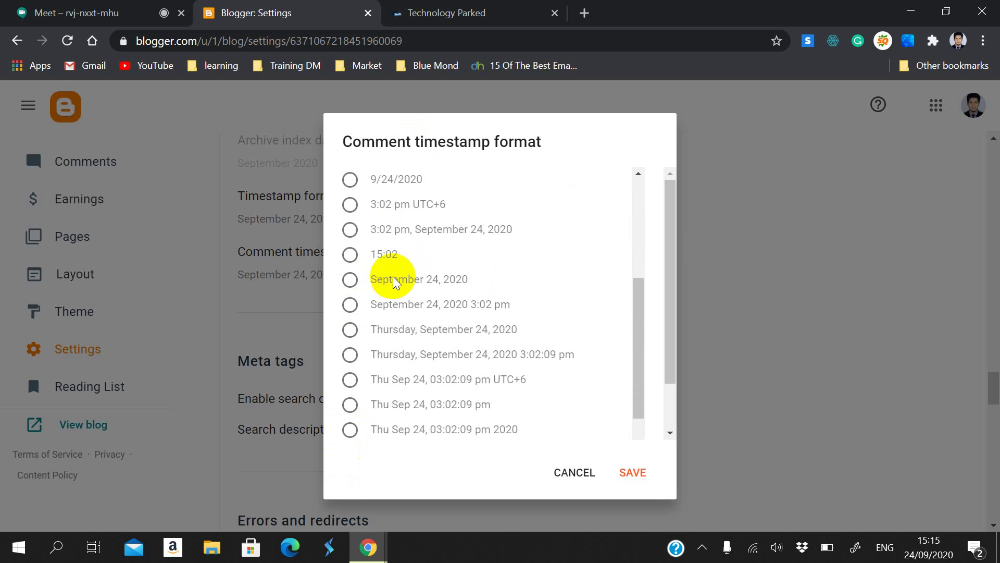
scroll(391, 271, "up", 5)
left_click(353, 270)
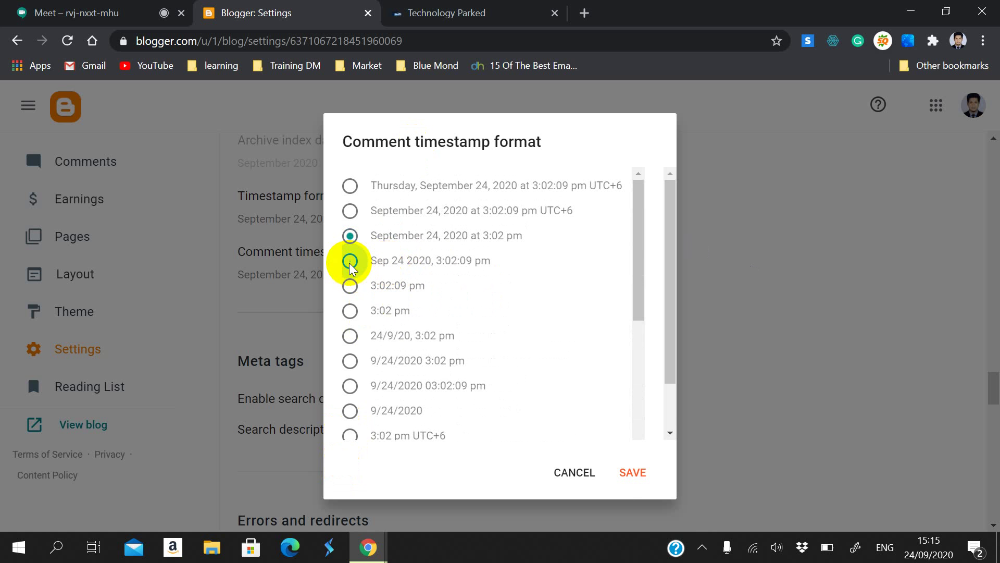
left_click(625, 473)
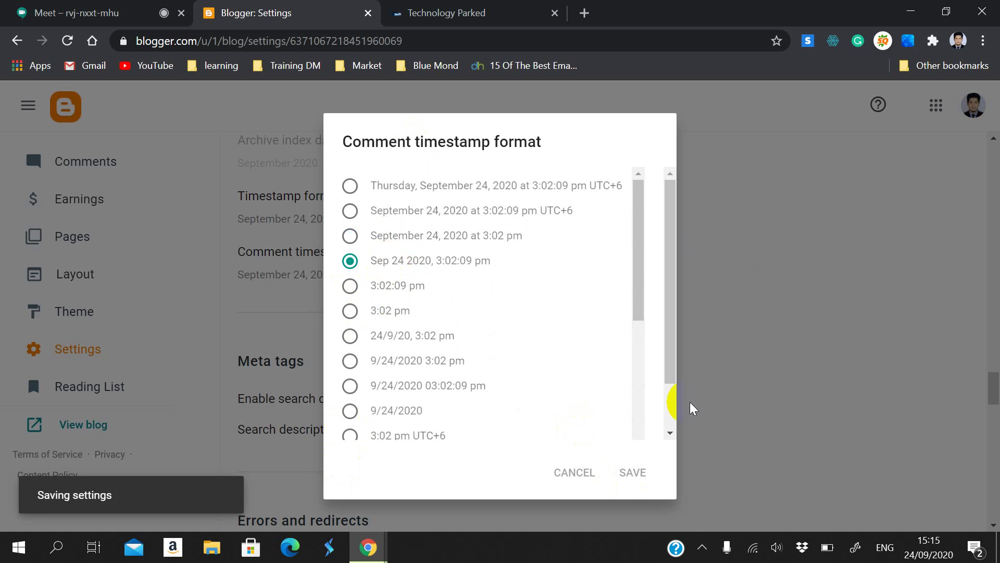
left_click(715, 337)
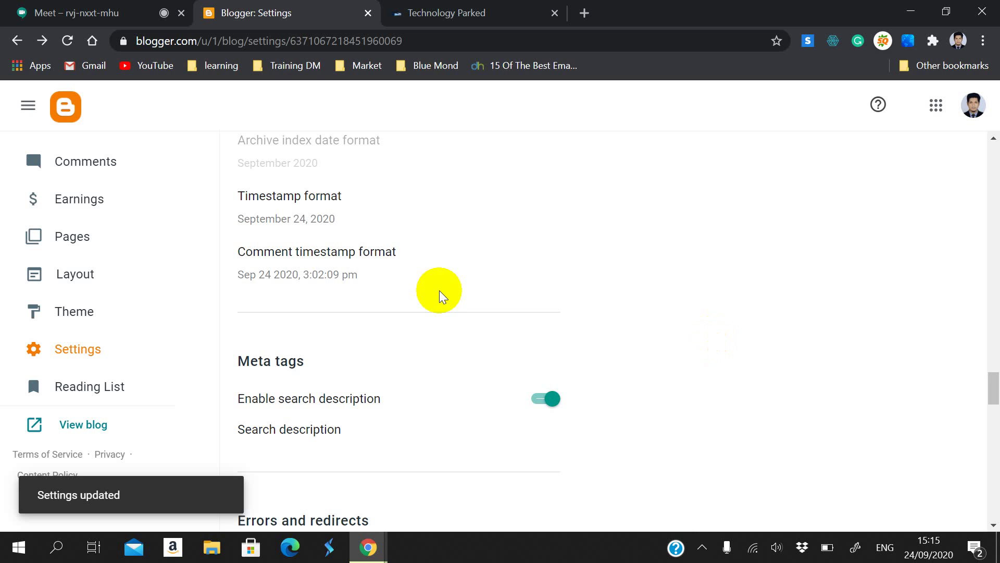
scroll(417, 330, "down", 3)
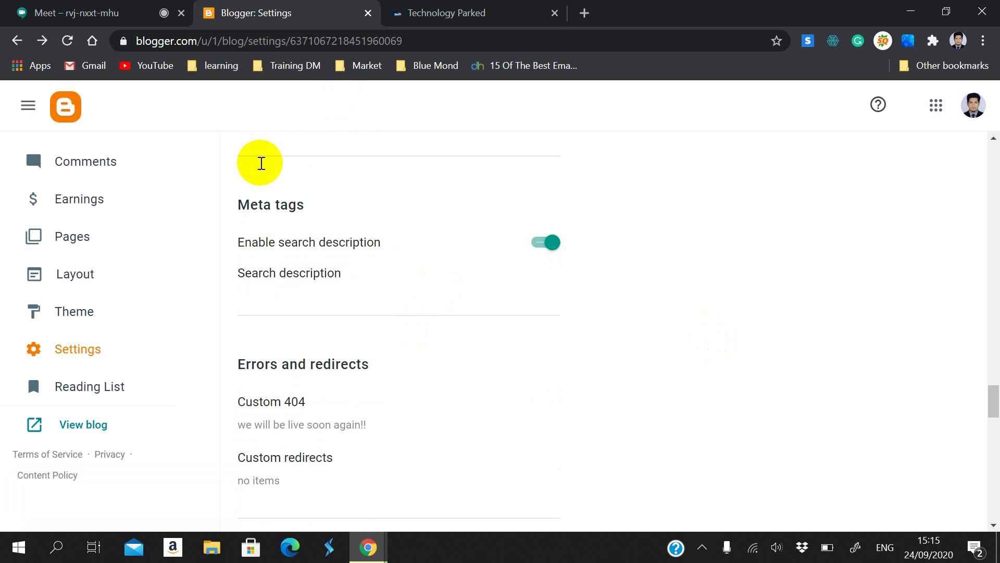
Step: Open a blank new Chrome tab beside the Blogger Settings tab
left_click_drag(239, 198, 307, 218)
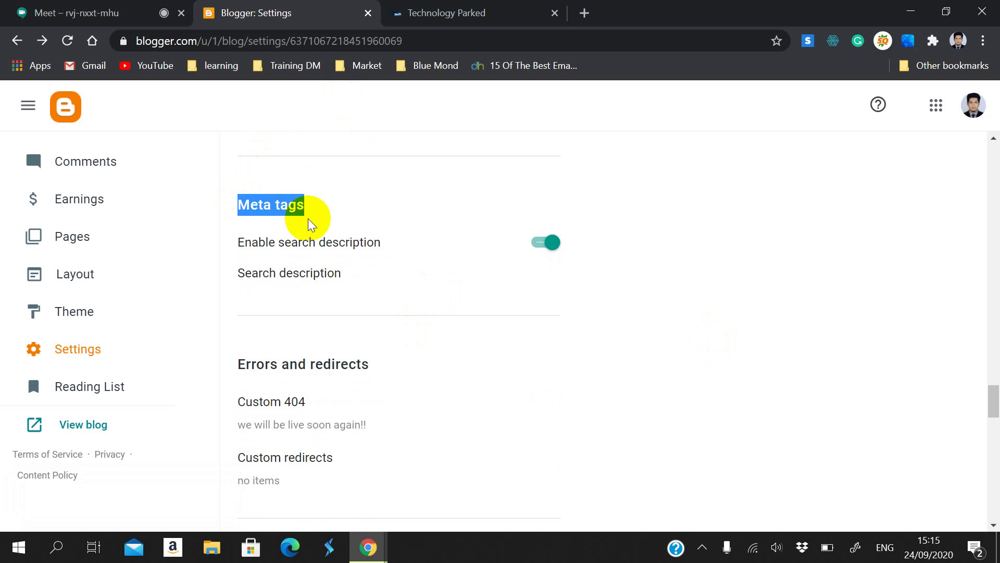
left_click(584, 12)
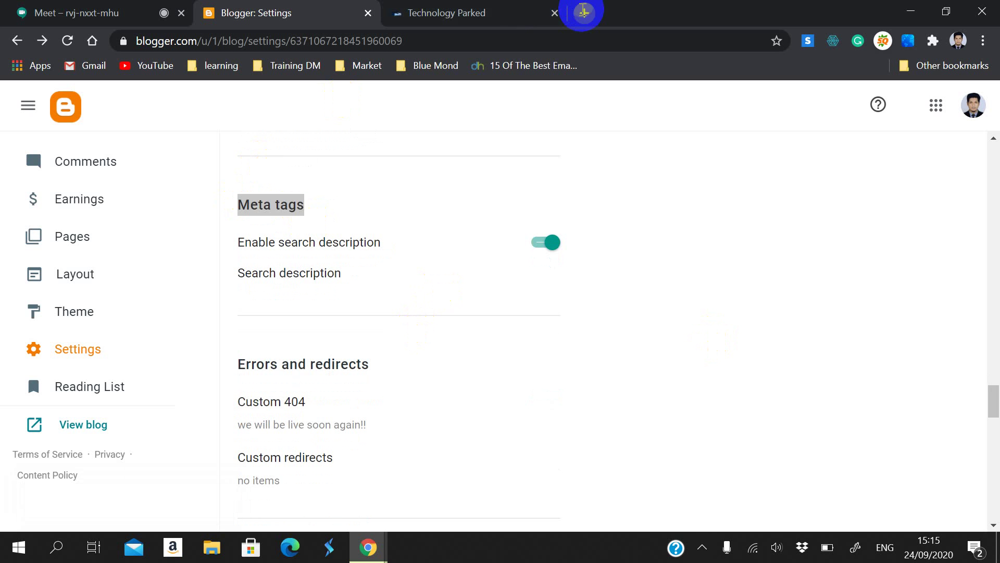
left_click(504, 38)
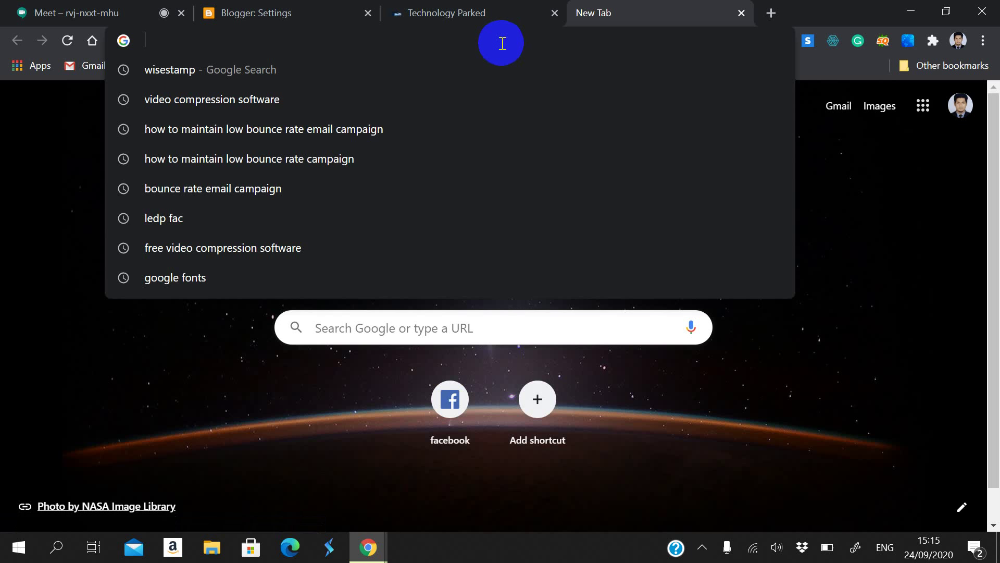
Step: Search Google for 'technology' and read the first results, including Britannica's description
type("technologyparked.blogspot.com/#")
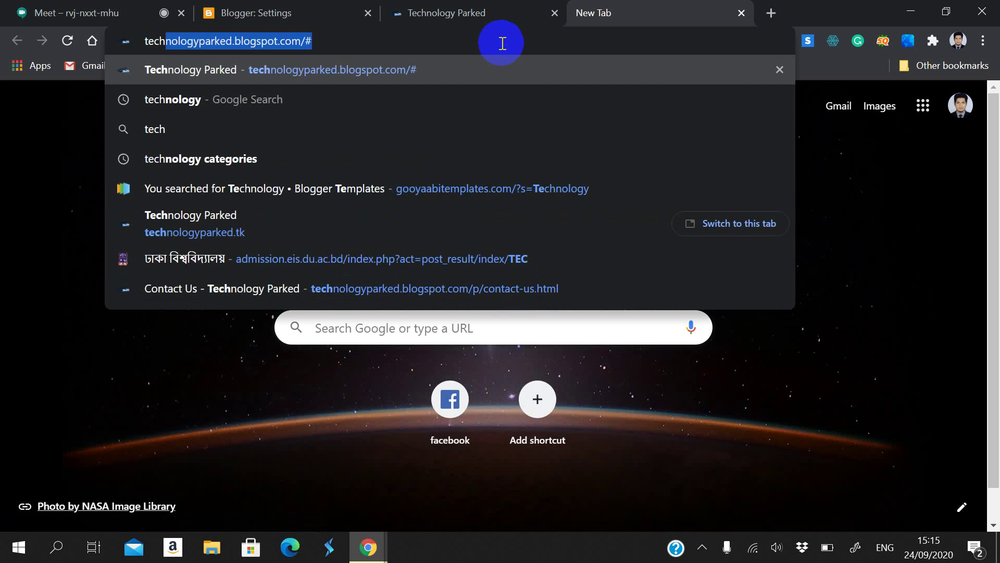
left_click(459, 139)
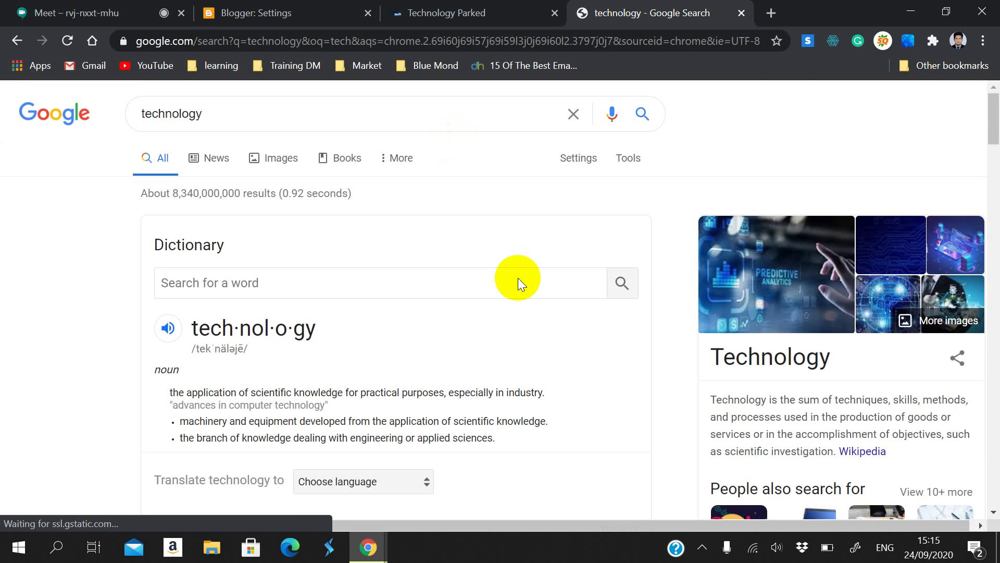
scroll(456, 301, "down", 10)
scroll(451, 298, "down", 8)
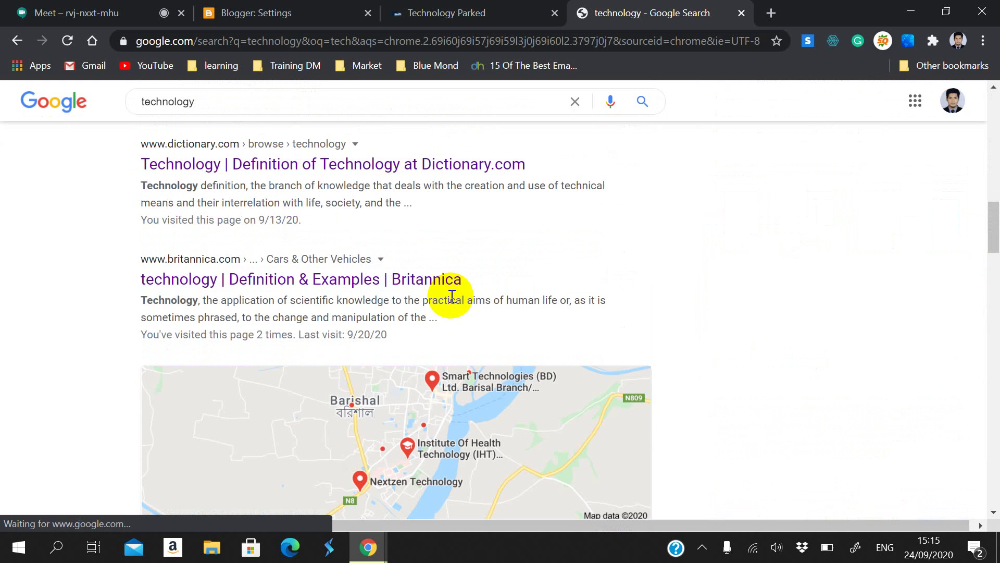
scroll(485, 279, "down", 2)
scroll(297, 224, "up", 3)
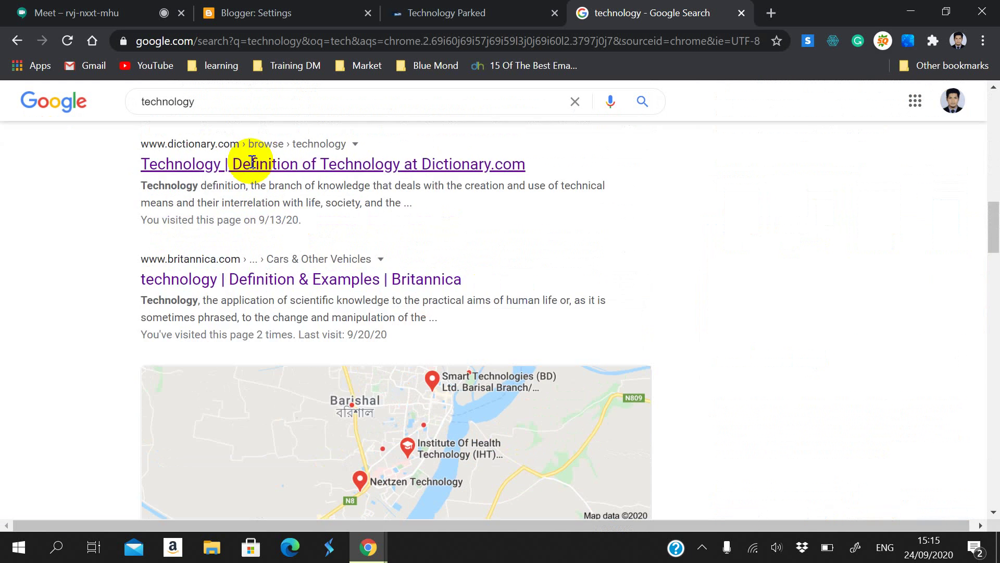
left_click_drag(143, 186, 300, 221)
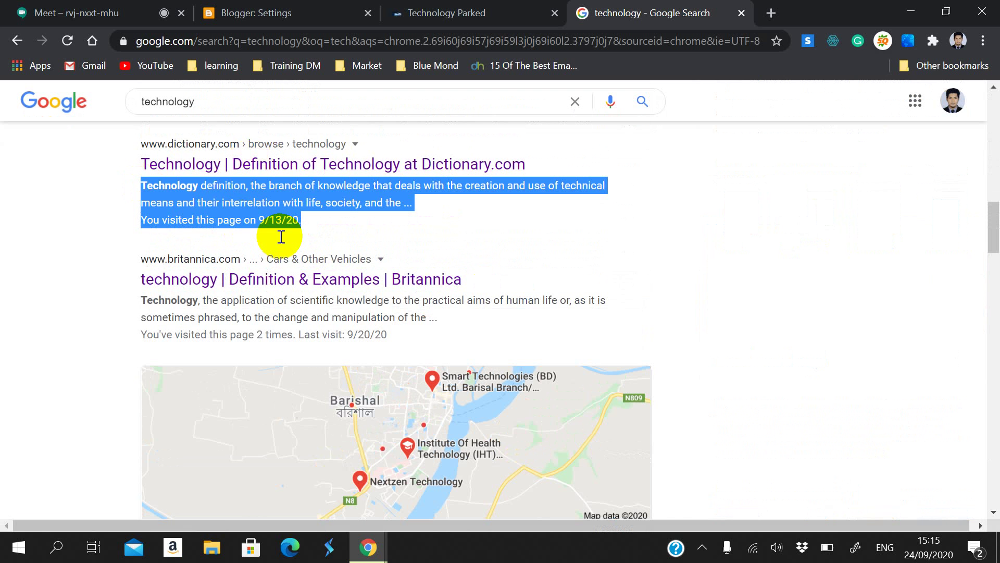
scroll(257, 273, "down", 2)
left_click_drag(142, 223, 300, 287)
scroll(299, 287, "down", 13)
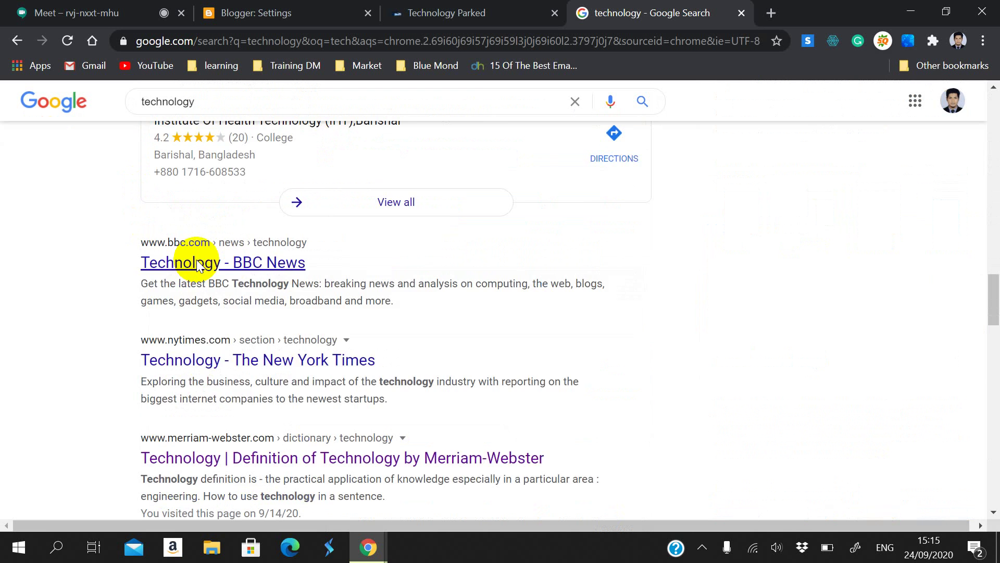
scroll(146, 155, "up", 2)
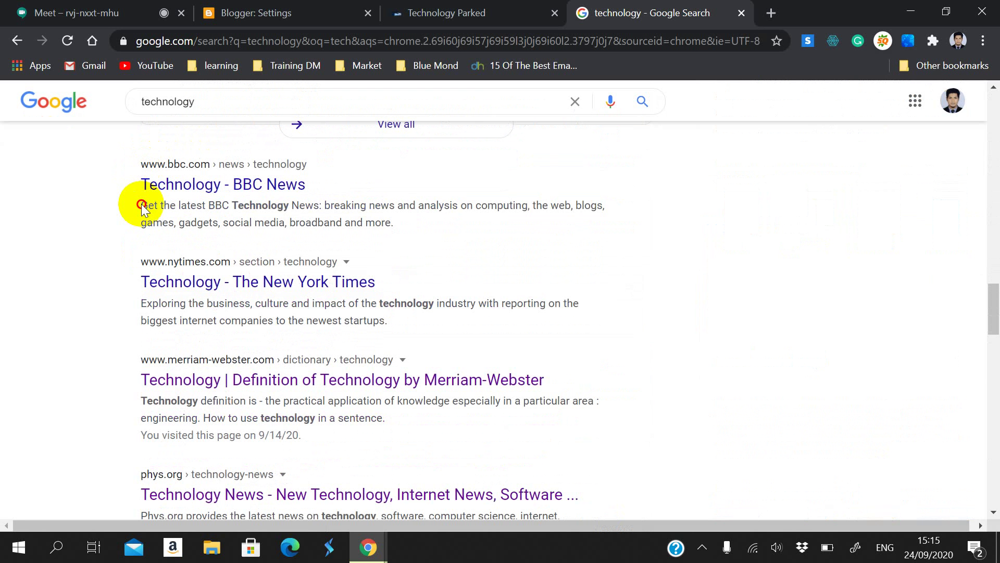
left_click_drag(142, 205, 252, 246)
Step: Read further down the results, selecting snippets such as the Phys.org description
scroll(259, 289, "down", 2)
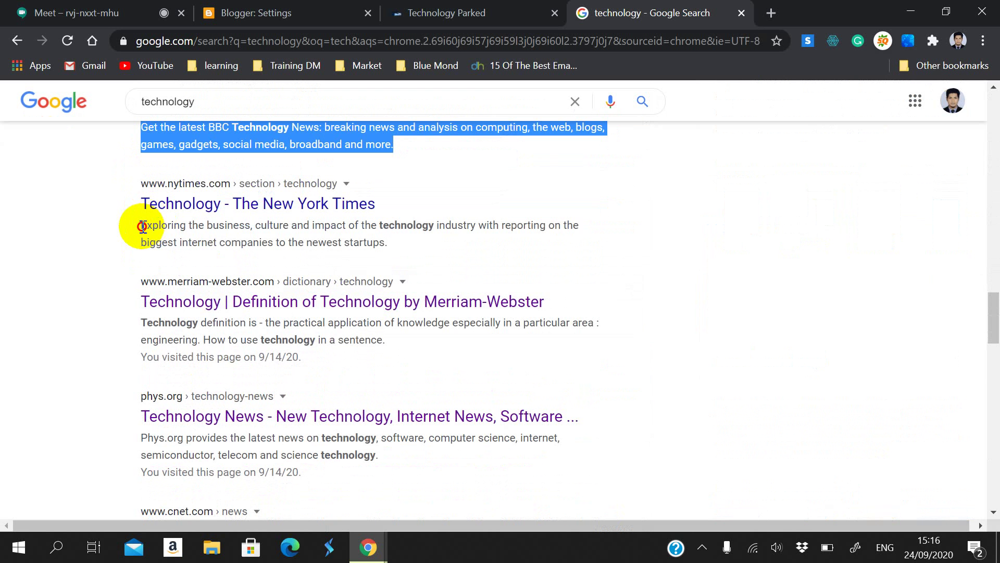
left_click_drag(140, 224, 386, 259)
scroll(384, 262, "down", 3)
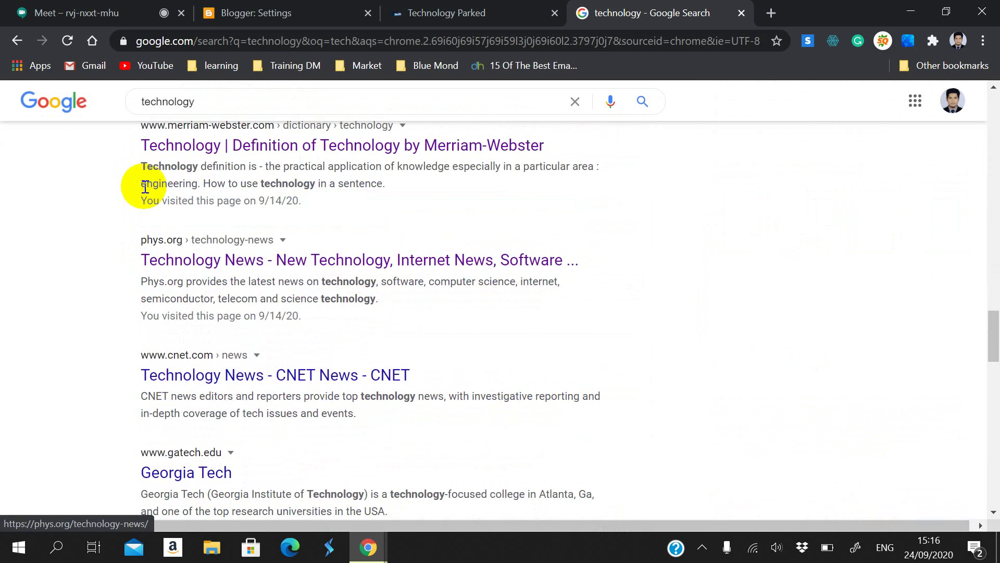
scroll(312, 328, "down", 3)
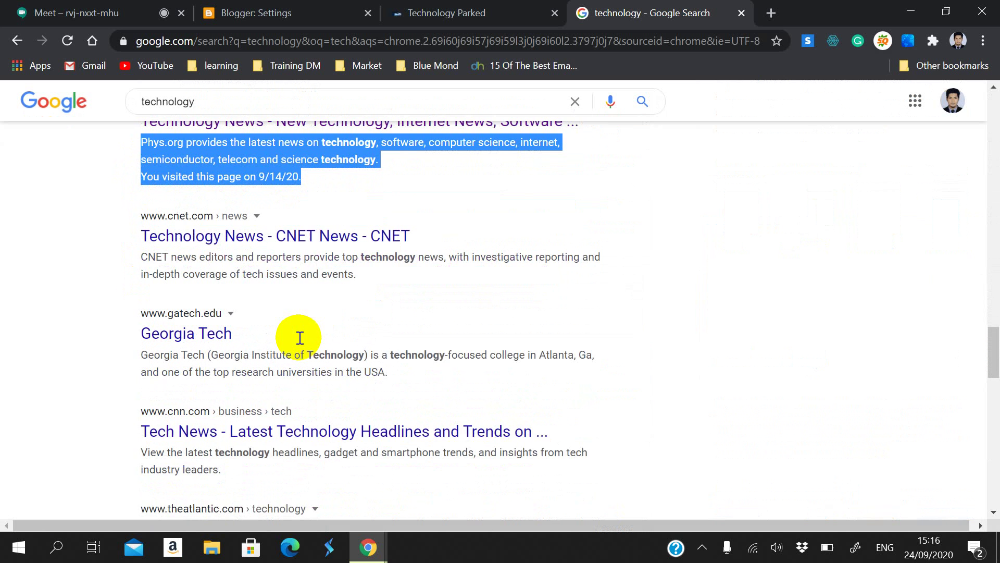
left_click_drag(139, 239, 241, 275)
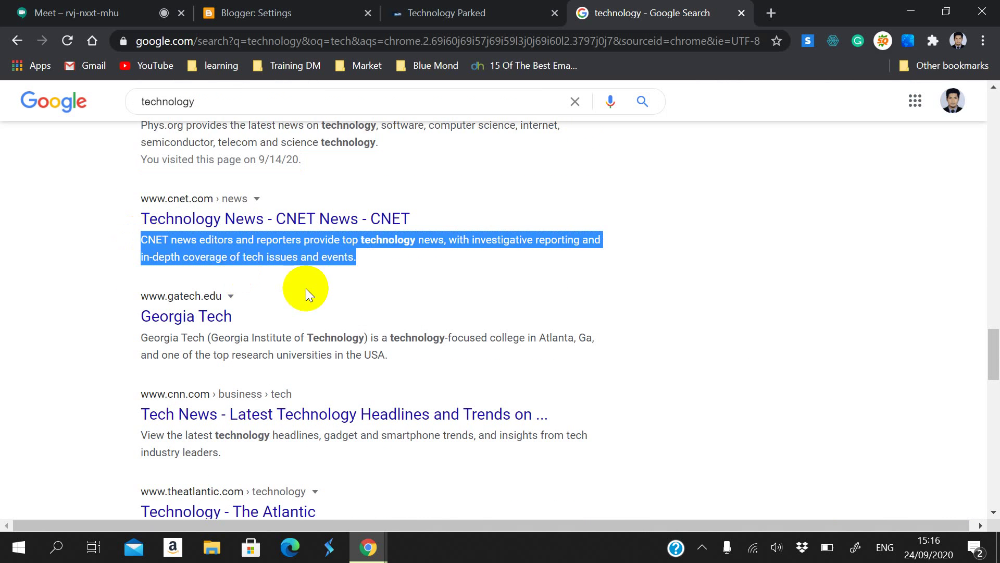
scroll(306, 288, "up", 3)
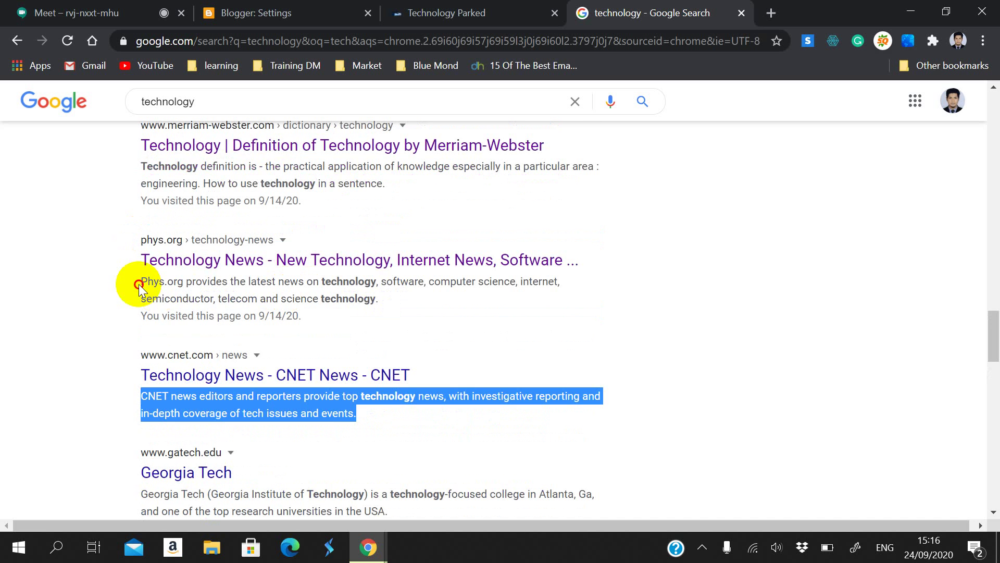
left_click_drag(138, 284, 241, 325)
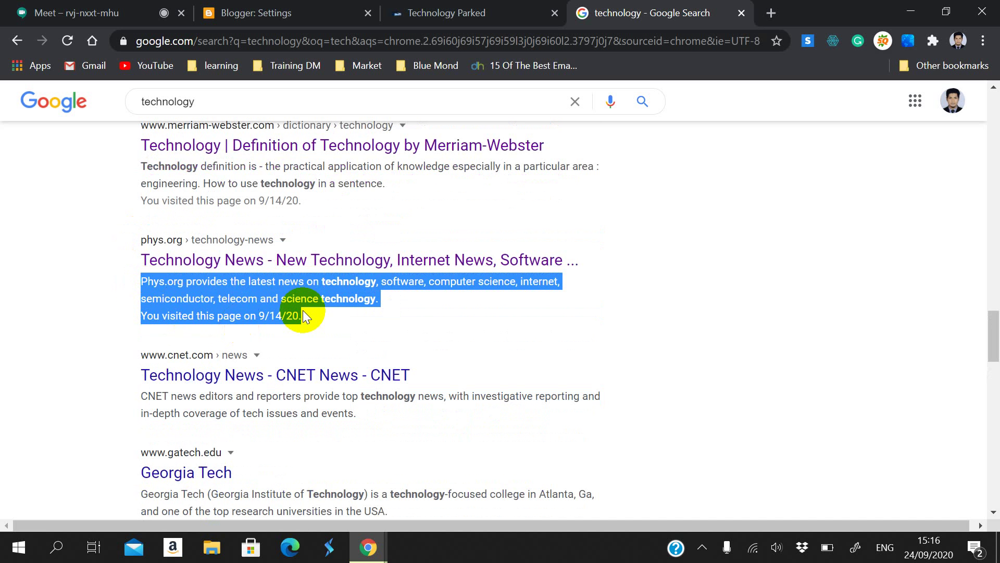
scroll(302, 311, "down", 3)
left_click_drag(139, 240, 259, 283)
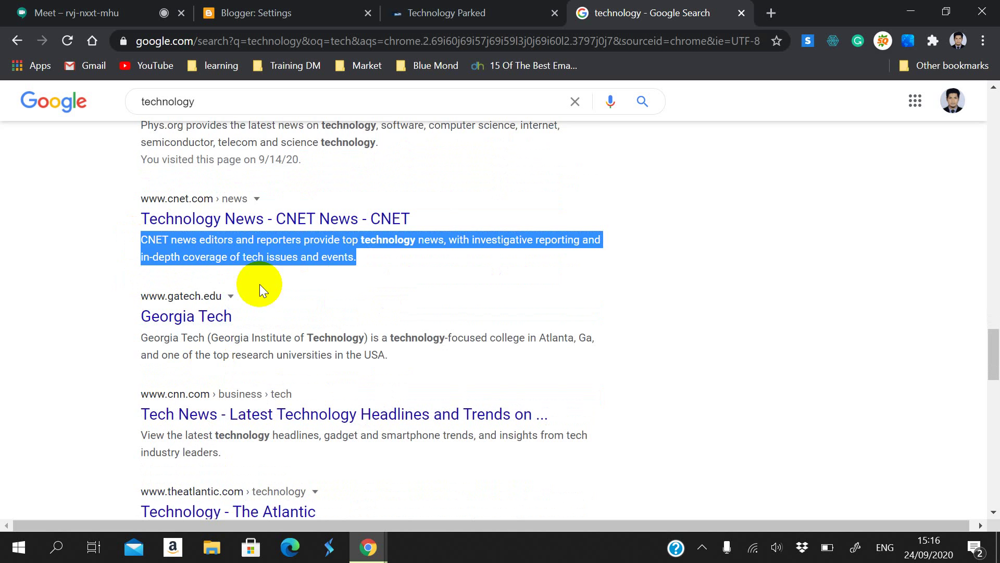
scroll(263, 323, "down", 2)
left_click_drag(143, 262, 346, 289)
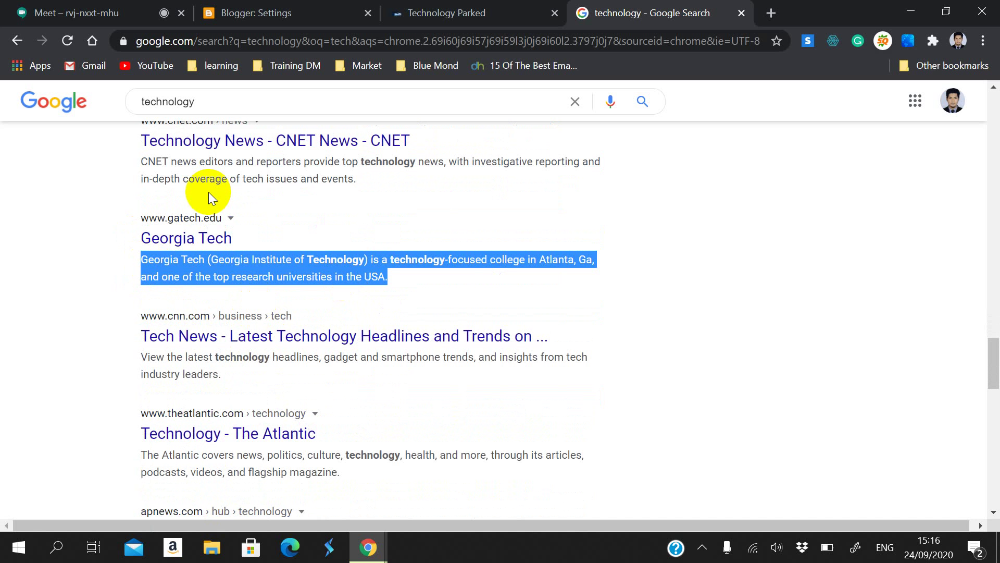
scroll(204, 263, "down", 1)
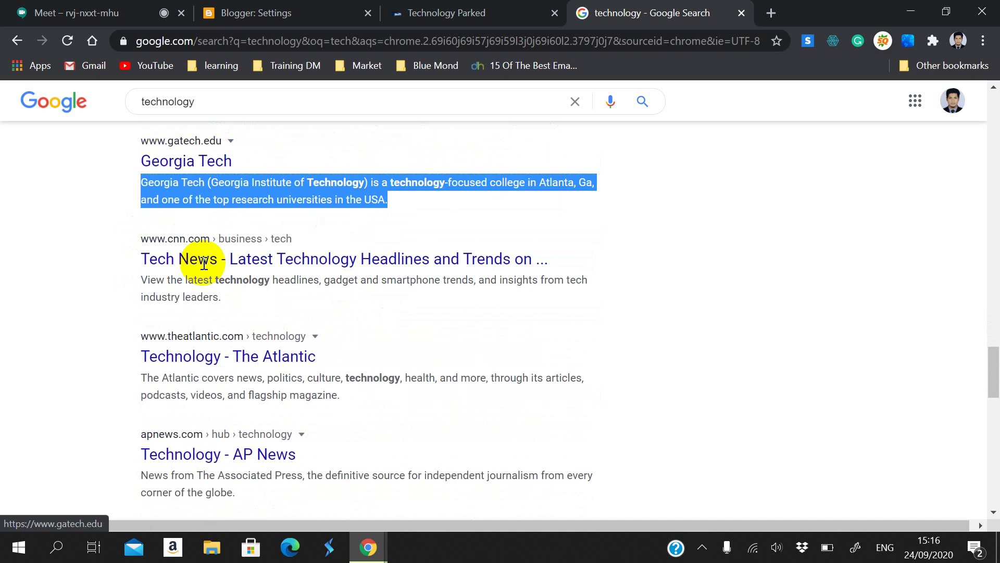
scroll(149, 259, "down", 1)
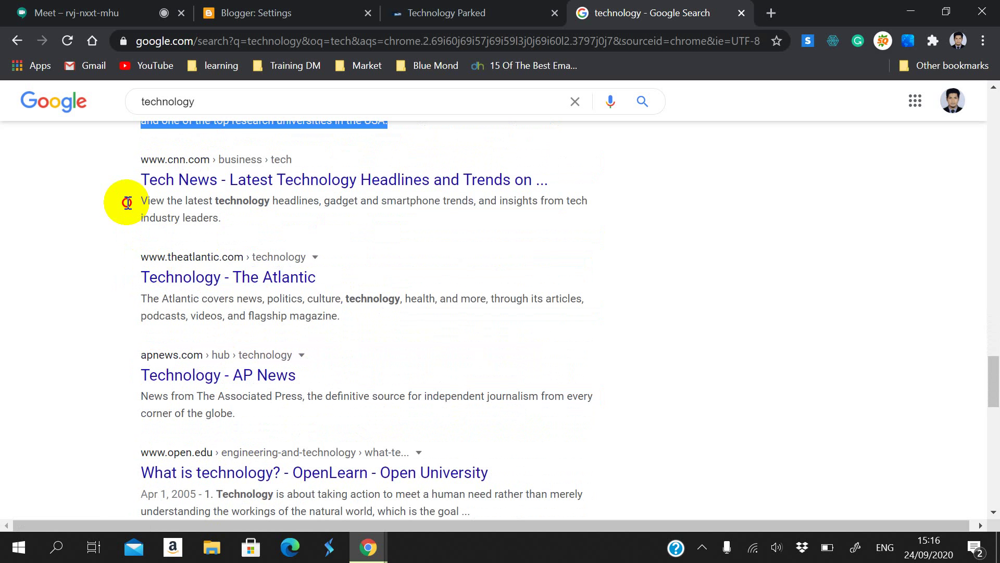
Step: Highlight the CNN description, then The Atlantic's whole result entry
left_click_drag(127, 203, 200, 229)
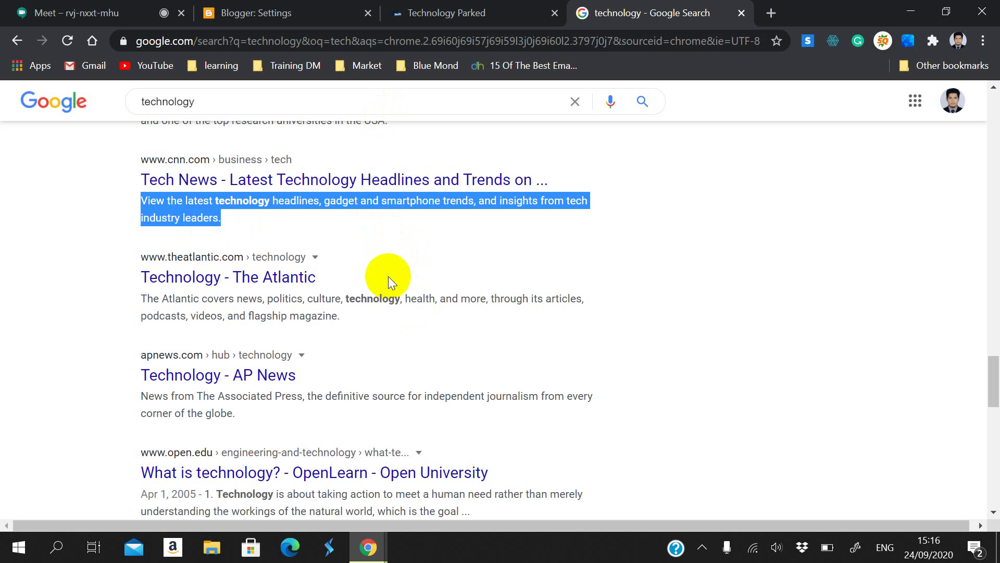
scroll(389, 281, "down", 2)
left_click_drag(340, 237, 120, 218)
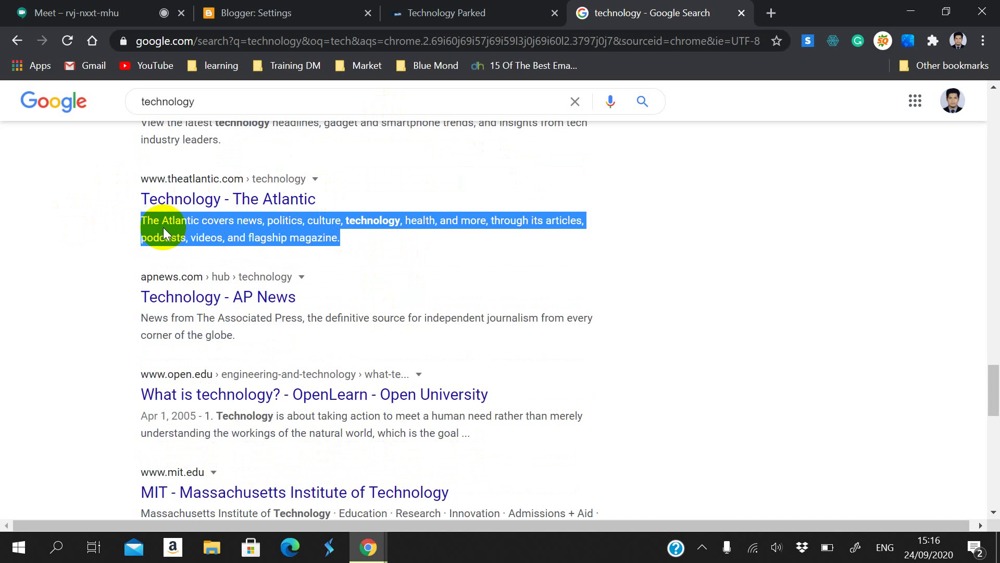
left_click(238, 227)
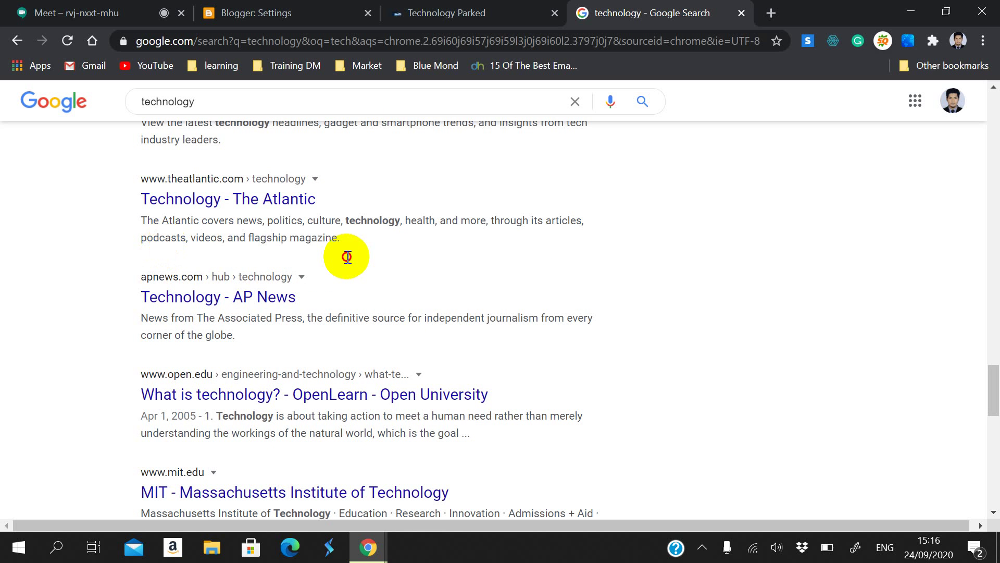
left_click_drag(346, 257, 132, 186)
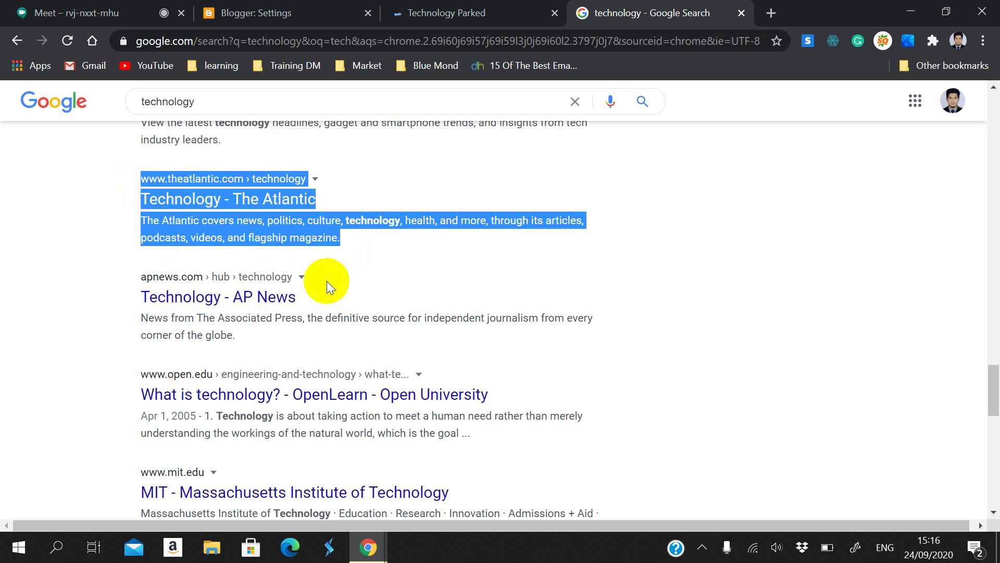
left_click(390, 246)
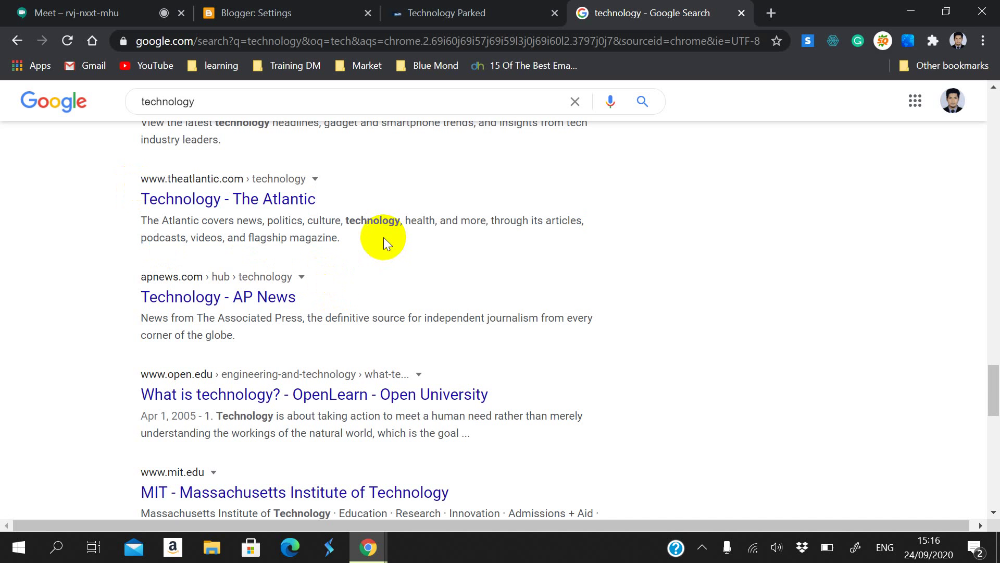
left_click_drag(382, 237, 138, 189)
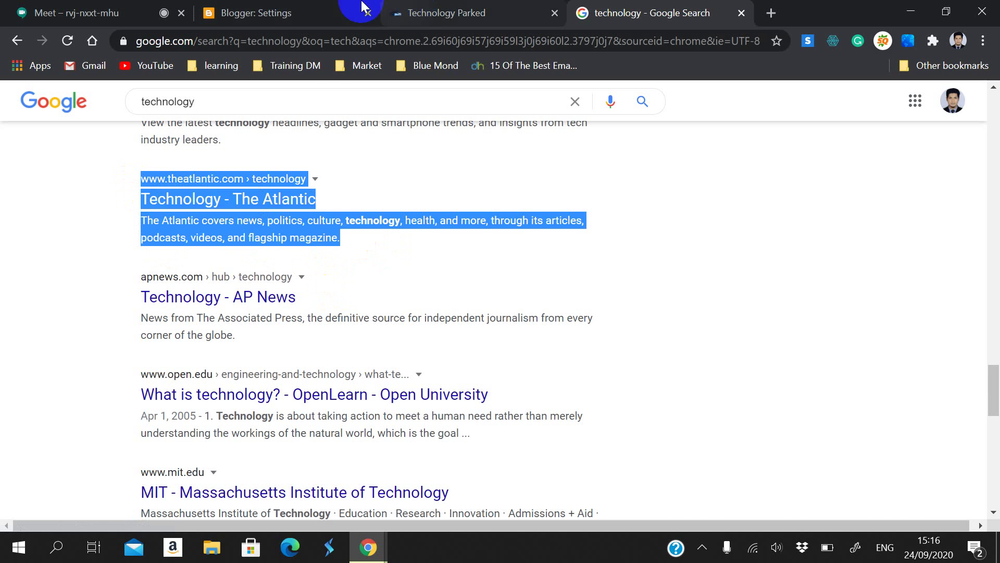
Step: Open Blogger's search description editor, then view the live Technology Parked blog at technologyparked.tk
left_click(346, 10)
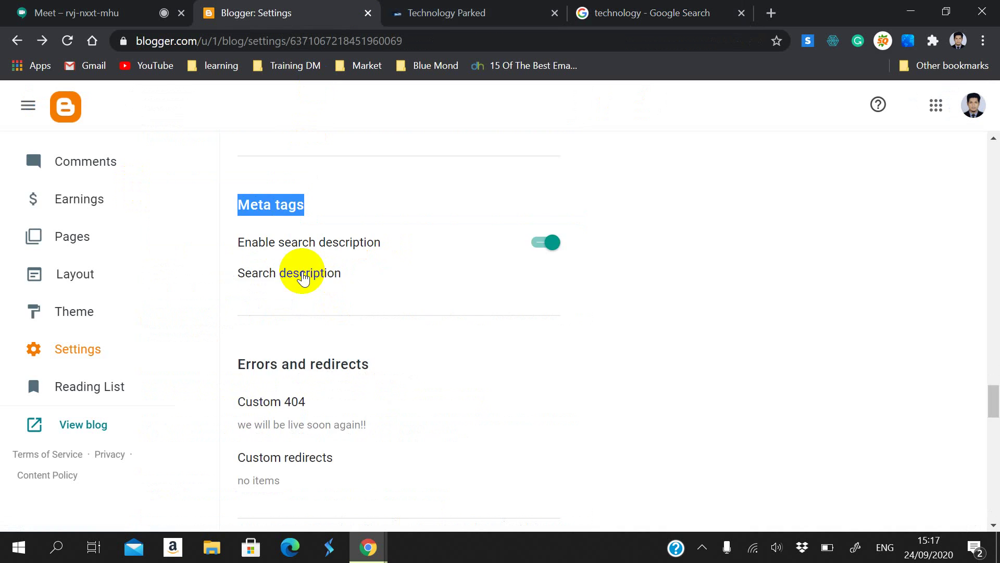
scroll(297, 291, "down", 1)
scroll(292, 312, "up", 2)
left_click(290, 350)
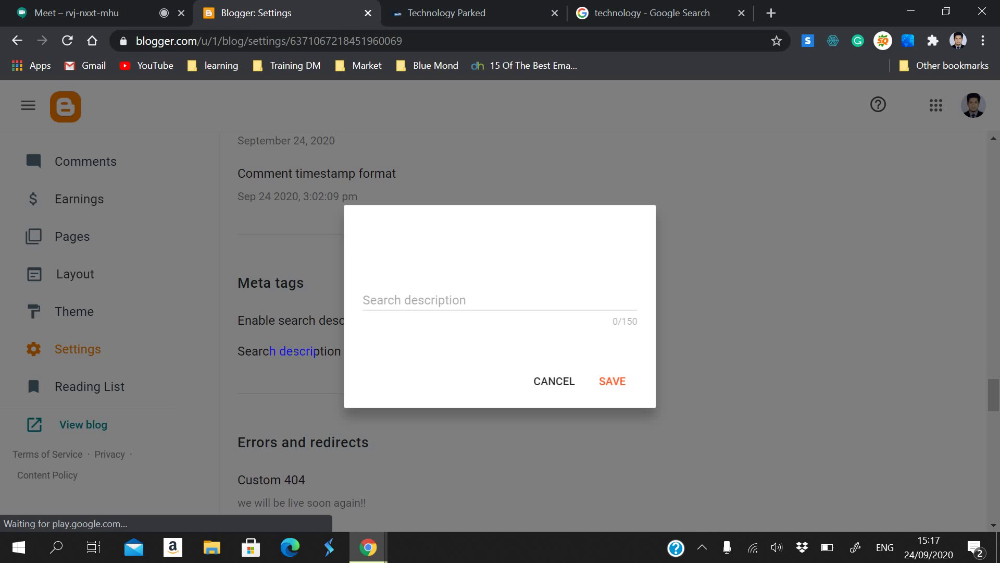
left_click(437, 275)
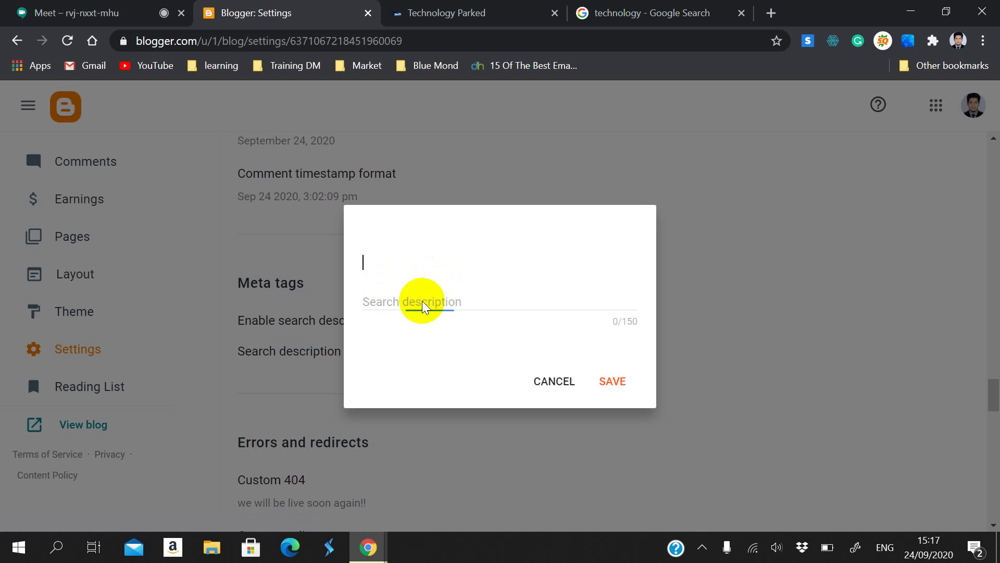
left_click(628, 327)
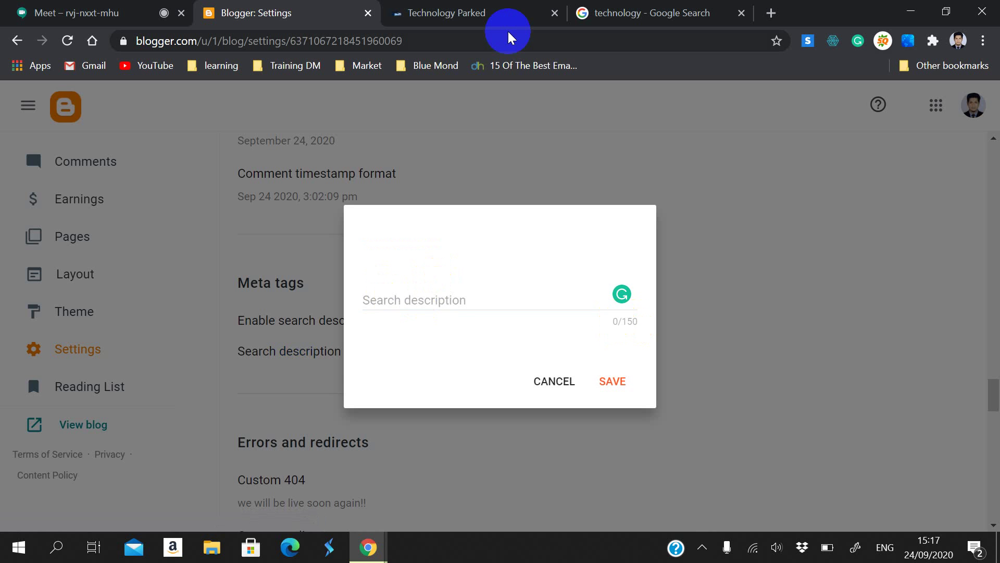
left_click(505, 10)
scroll(238, 446, "down", 2)
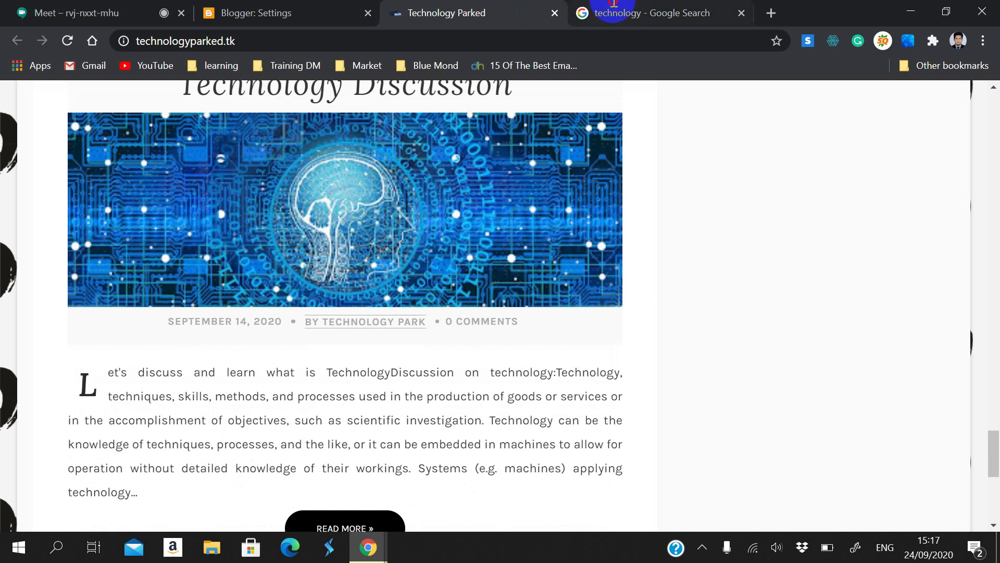
Step: Highlight the AP News and Atlantic snippets, then open Blogger's search description for editing
left_click(586, 11)
left_click_drag(234, 335, 138, 319)
left_click_drag(130, 225, 342, 239)
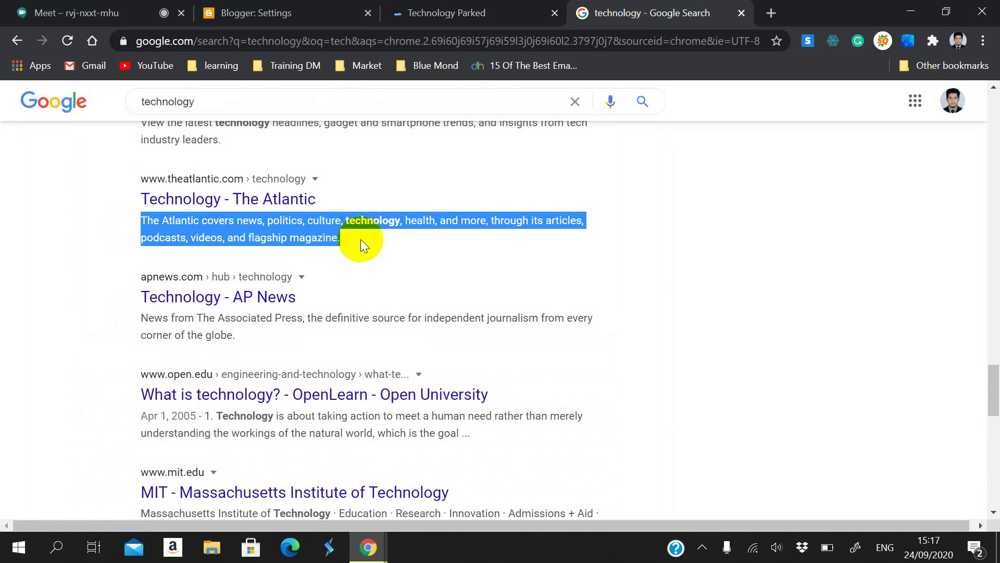
left_click(390, 11)
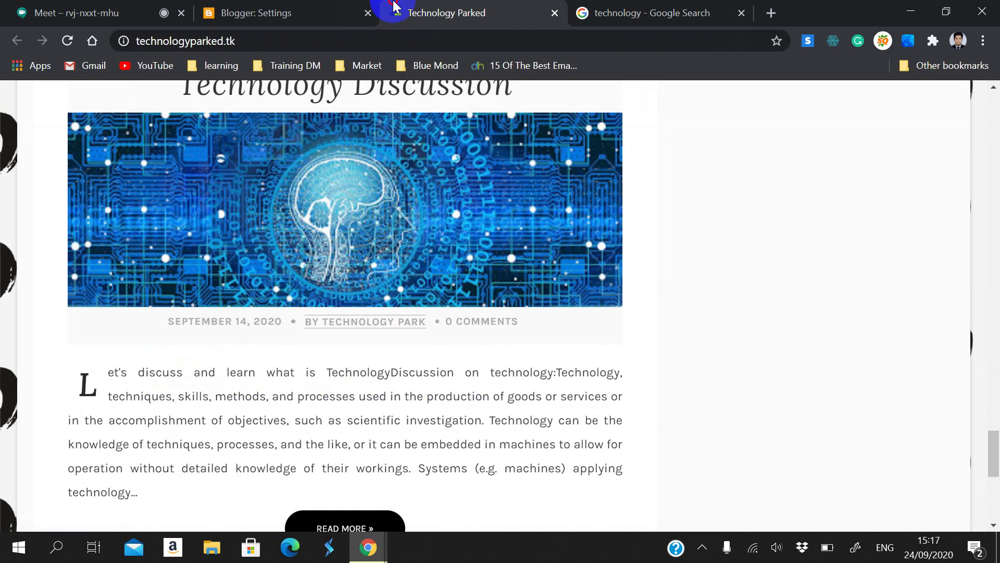
left_click(328, 21)
left_click(543, 291)
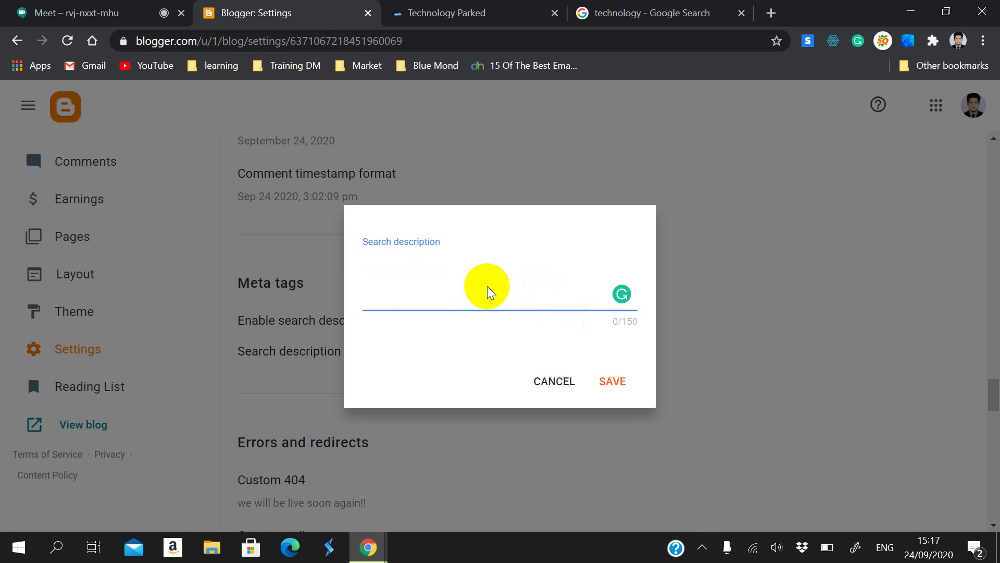
Step: Read the AP News, OpenLearn and MIT result descriptions, highlighting parts of them
left_click(607, 12)
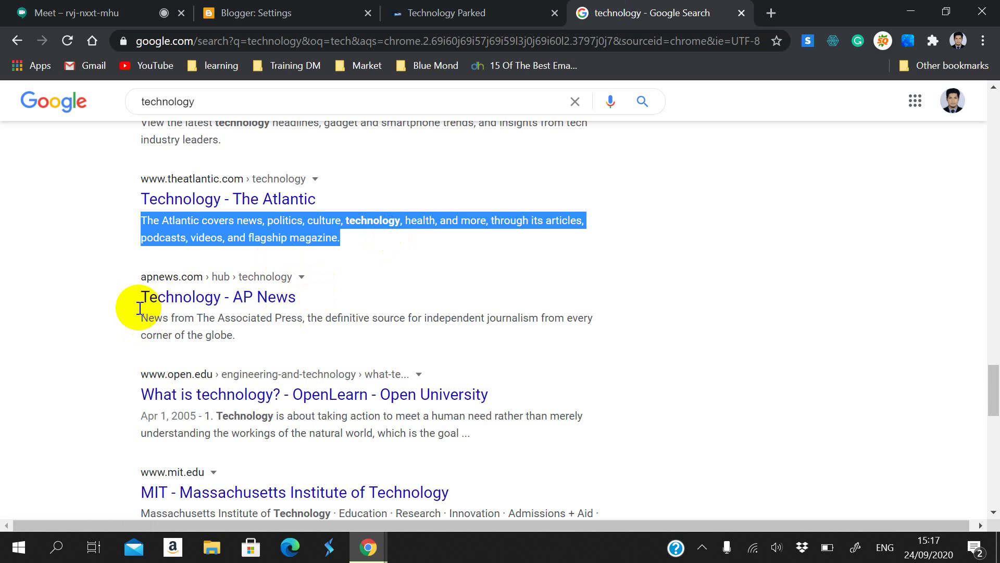
left_click_drag(140, 318, 171, 318)
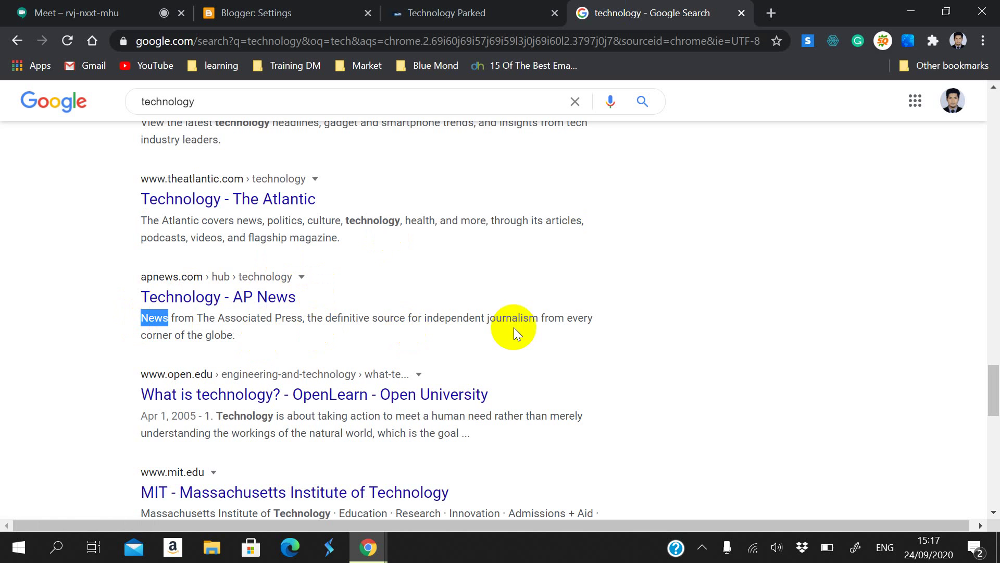
scroll(249, 356, "down", 3)
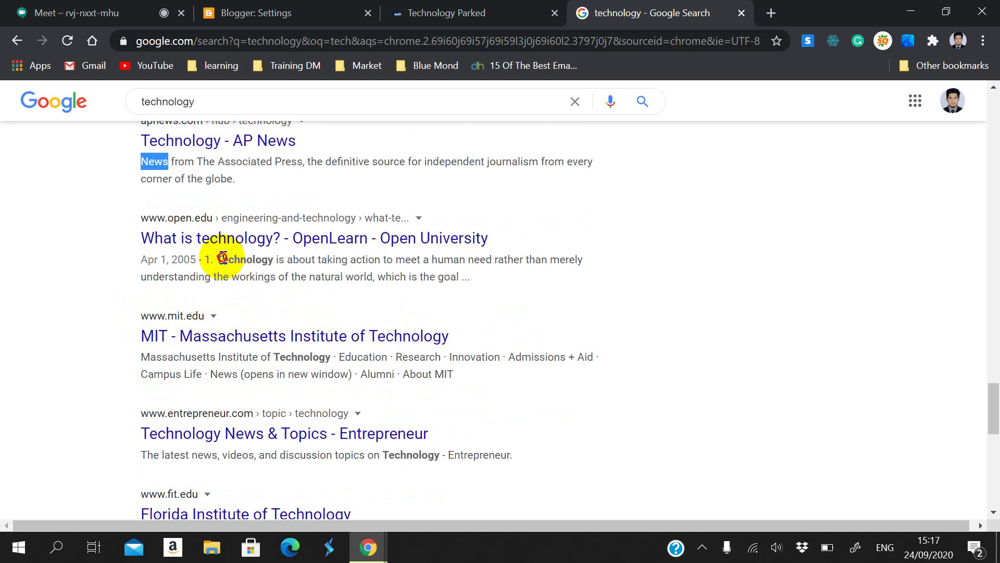
left_click_drag(222, 259, 267, 260)
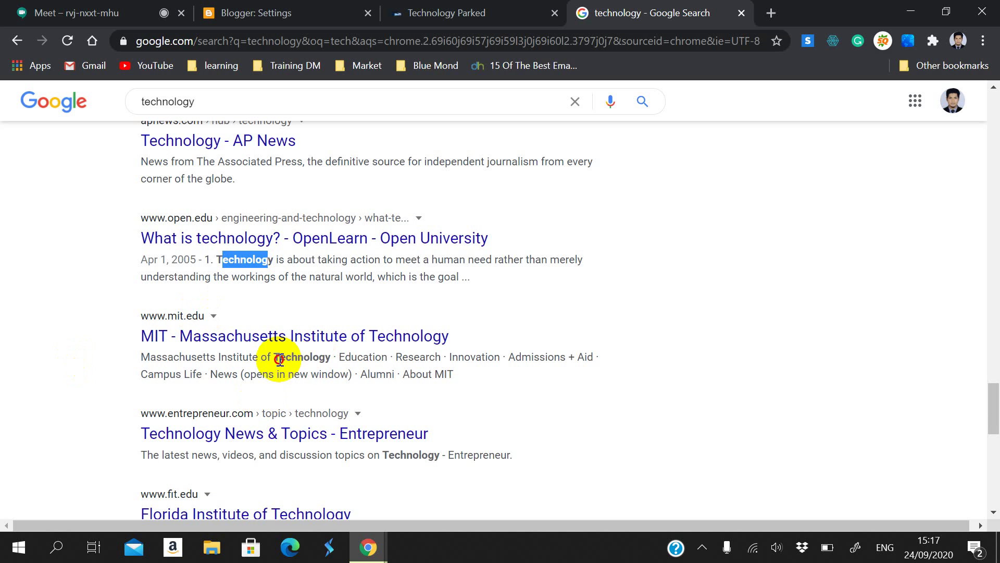
left_click_drag(279, 360, 318, 359)
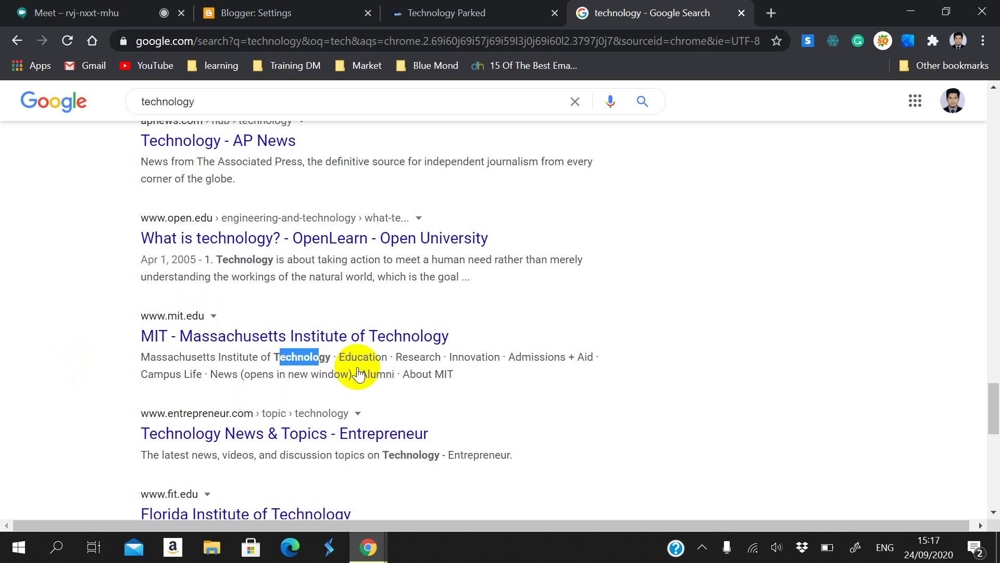
left_click(336, 355, "shift")
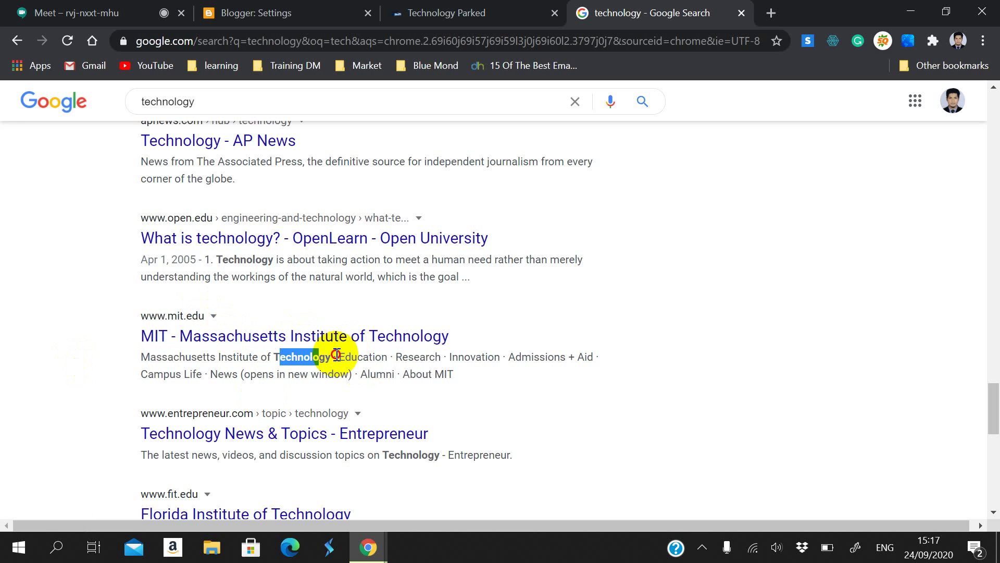
left_click_drag(336, 355, 391, 374)
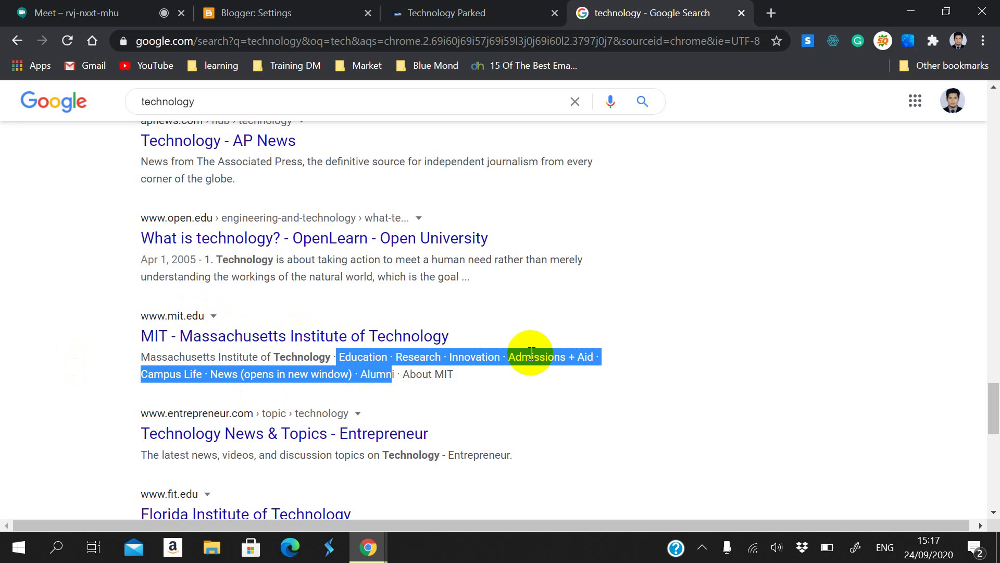
left_click(480, 340)
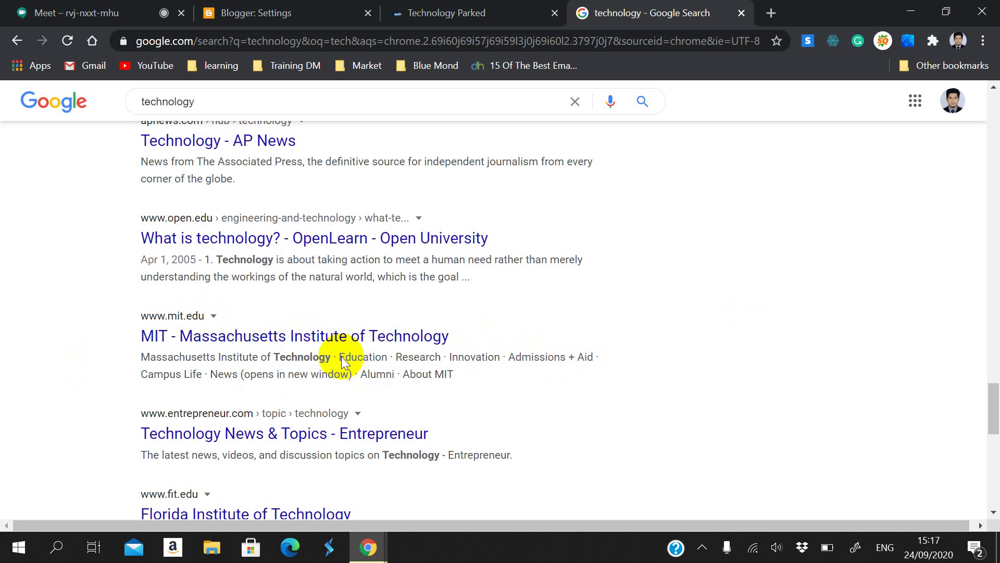
Step: Read further down the results, highlighting parts of the RIT and HBR descriptions
scroll(335, 364, "down", 2)
left_click_drag(530, 380, 117, 380)
scroll(124, 387, "down", 3)
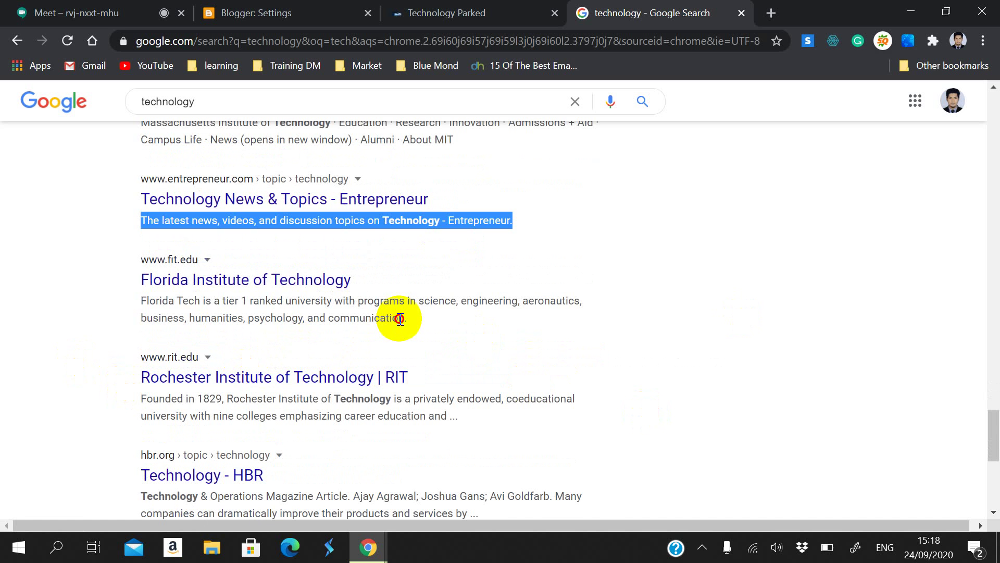
left_click_drag(398, 318, 118, 305)
scroll(234, 346, "down", 2)
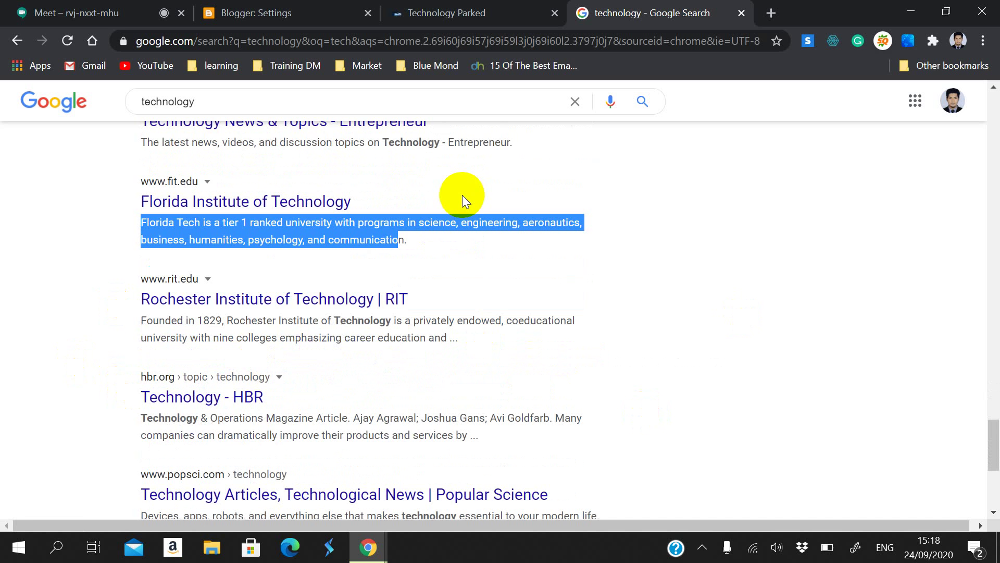
scroll(461, 299, "down", 2)
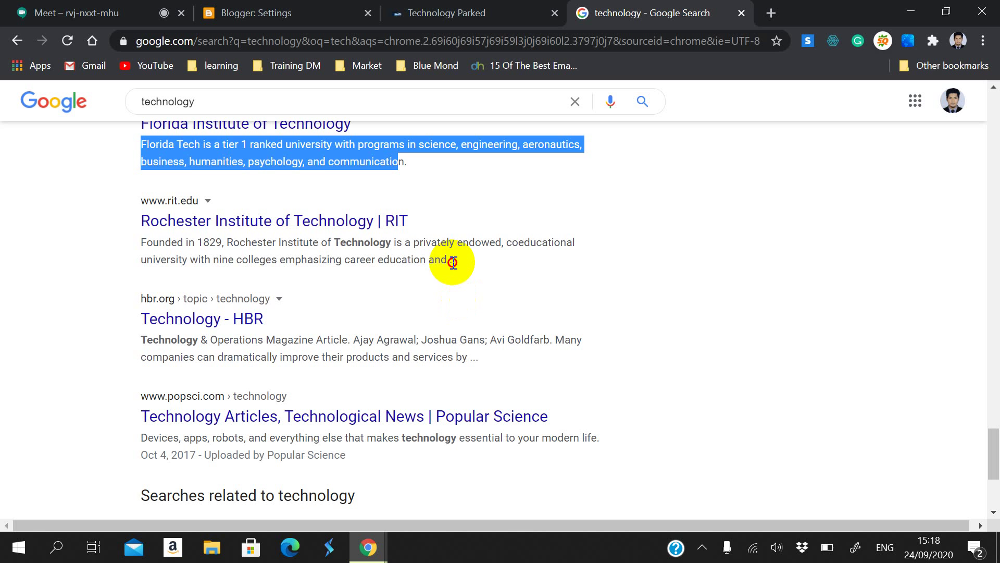
left_click_drag(456, 259, 135, 239)
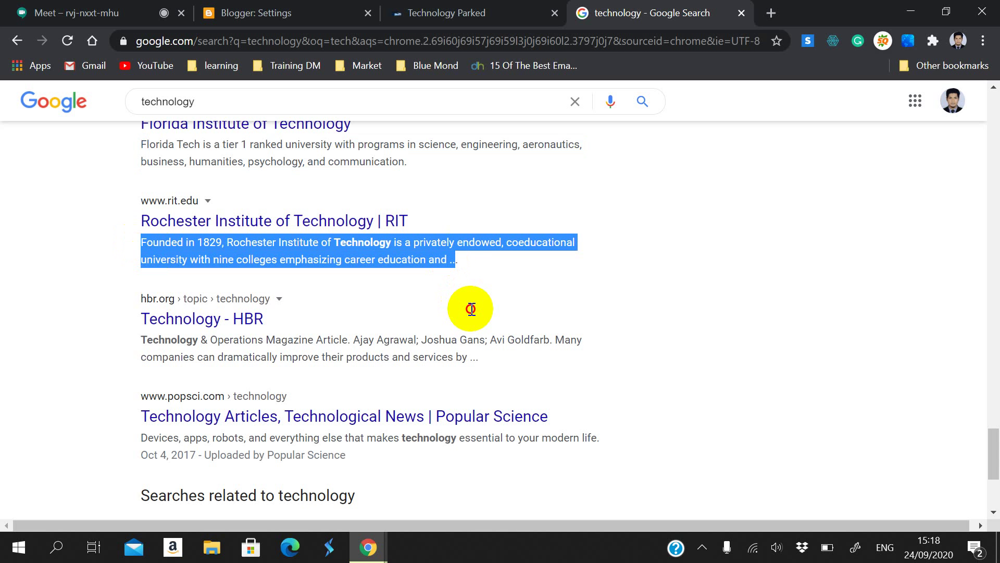
left_click(461, 245)
left_click_drag(461, 244, 554, 252)
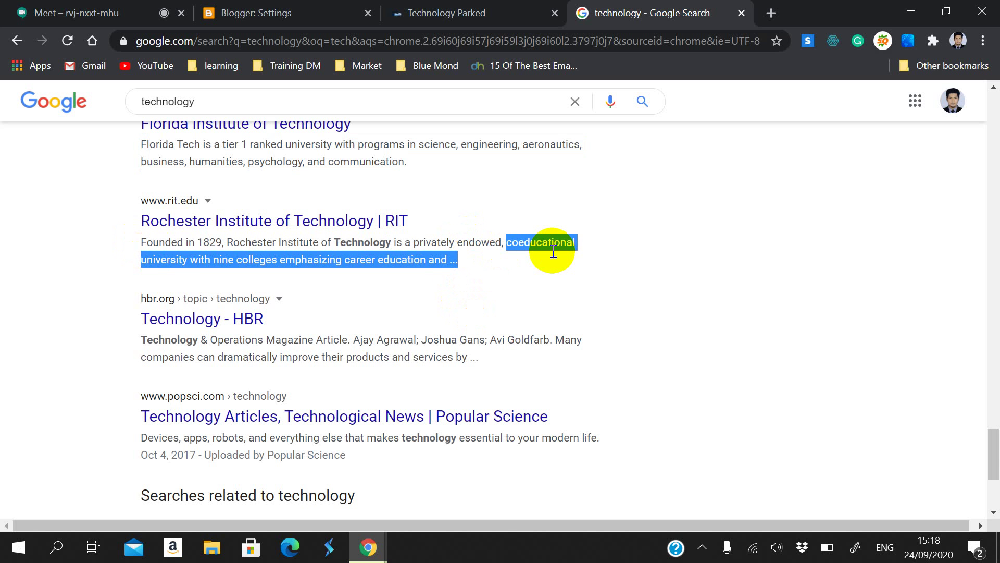
double_click(542, 242)
left_click_drag(142, 263, 185, 262)
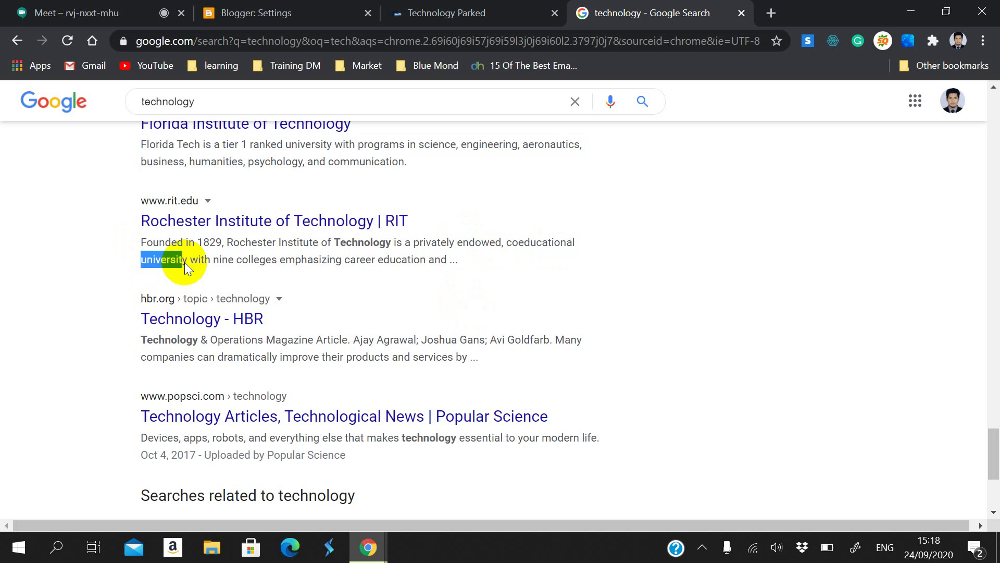
scroll(269, 391, "down", 2)
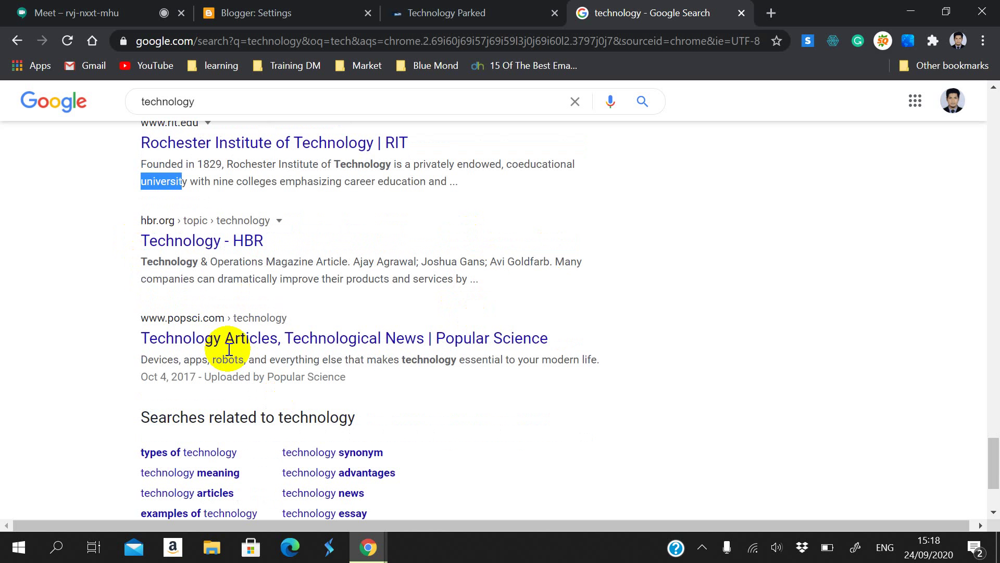
left_click_drag(142, 261, 229, 261)
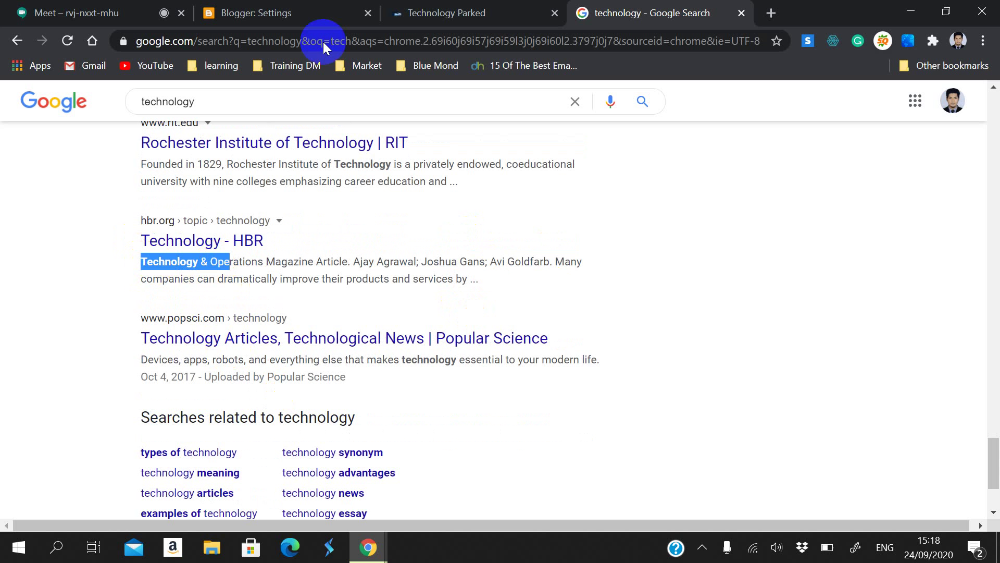
left_click(415, 6)
Step: Review the New Scientist and Dictionary.com snippets, then return to the empty search description field
left_click(255, 12)
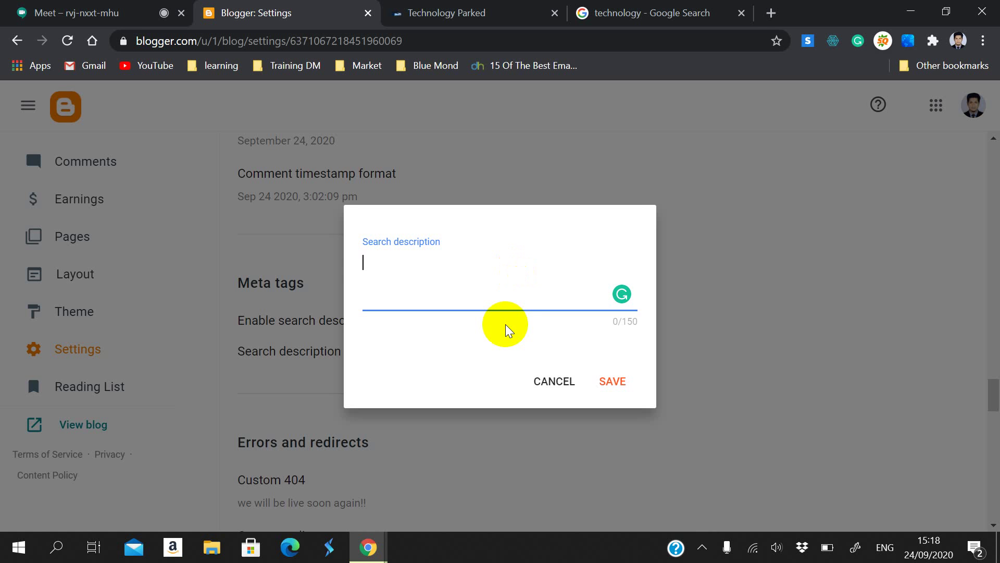
left_click(636, 11)
scroll(255, 401, "up", 6)
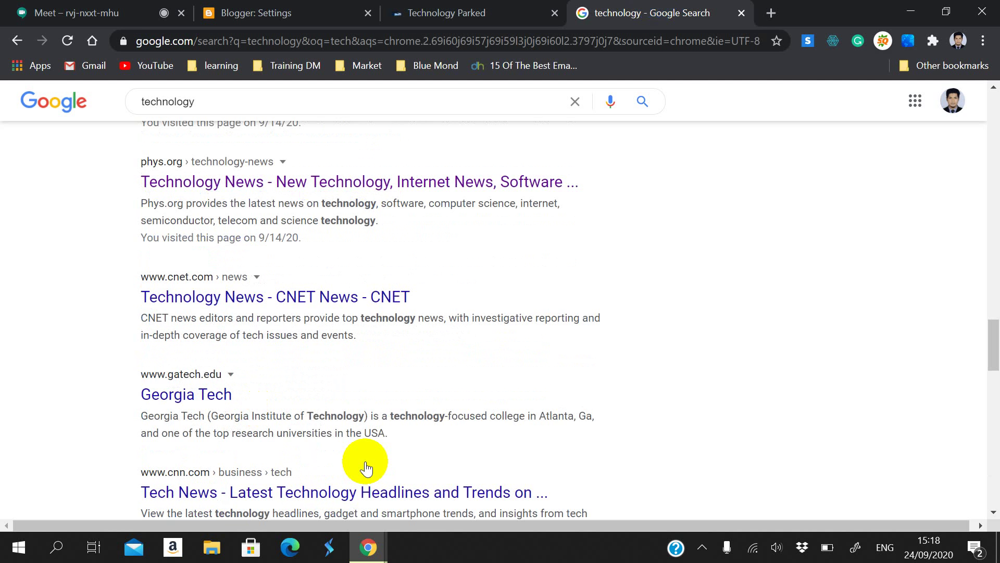
scroll(331, 380, "up", 20)
scroll(262, 230, "down", 4)
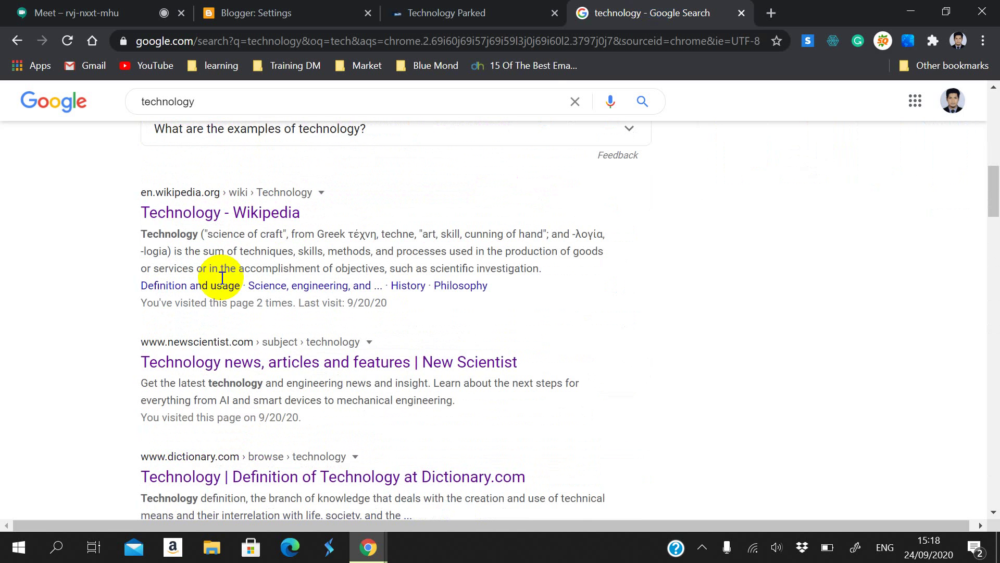
scroll(258, 297, "down", 1)
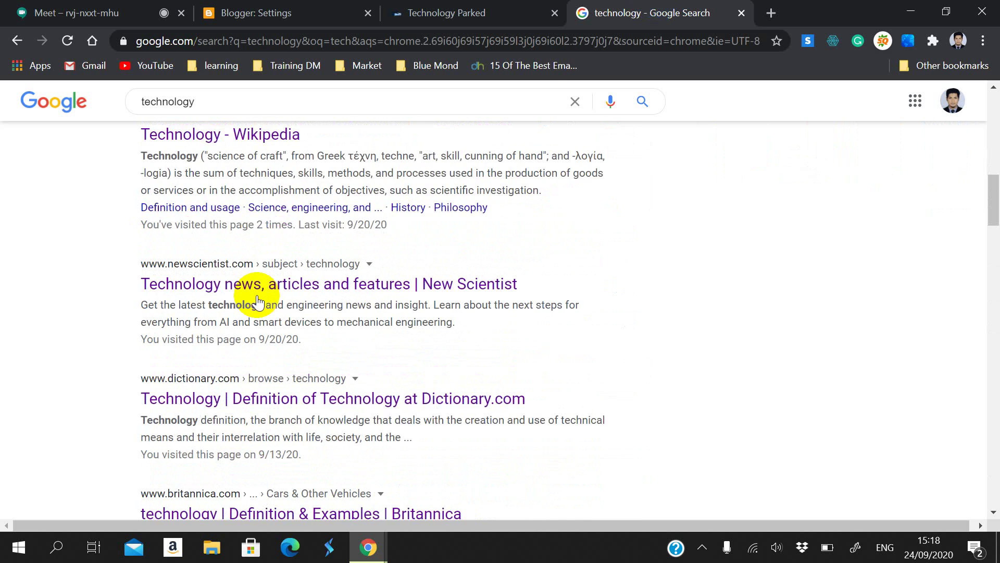
scroll(258, 300, "down", 2)
left_click_drag(139, 226, 245, 233)
left_click(108, 256)
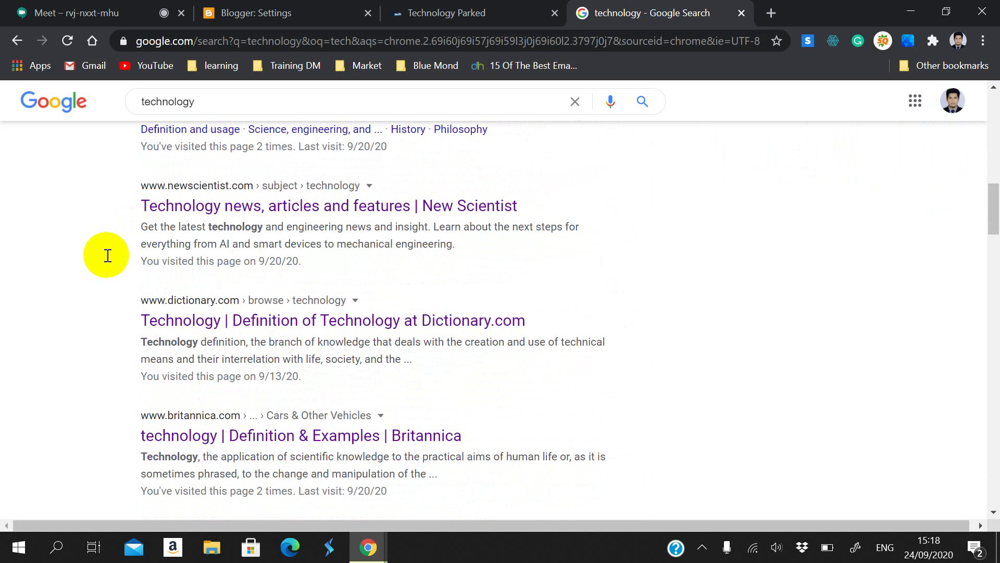
left_click_drag(139, 342, 267, 364)
left_click(48, 327)
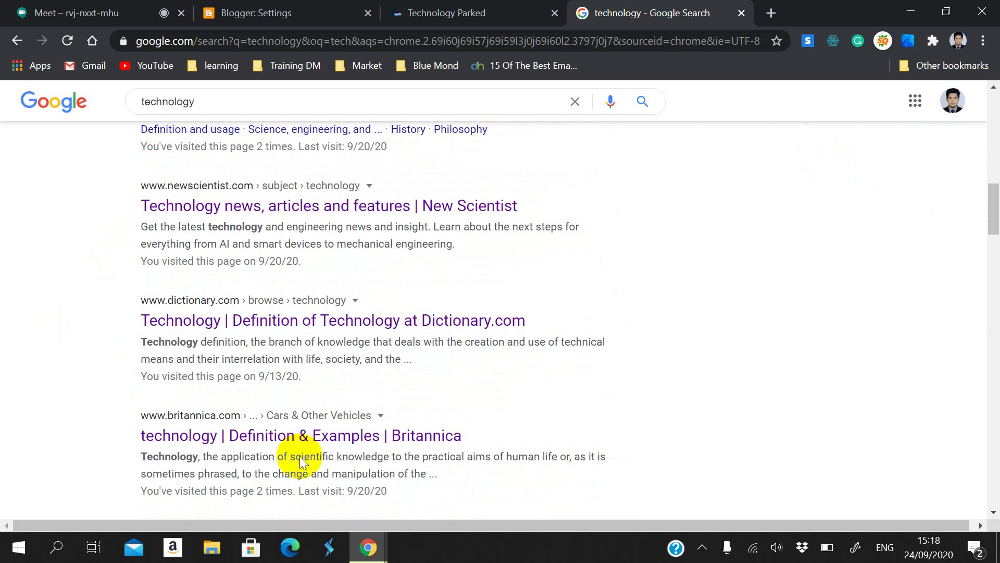
left_click(354, 7)
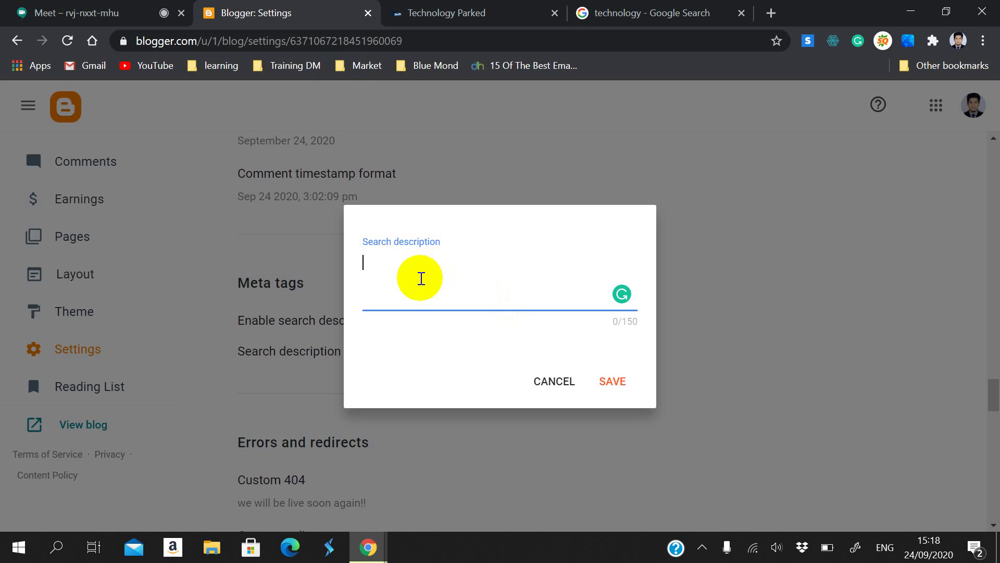
Step: Type 'Technology Parked is the place where you get all latest tech news … information'
type("Technology P")
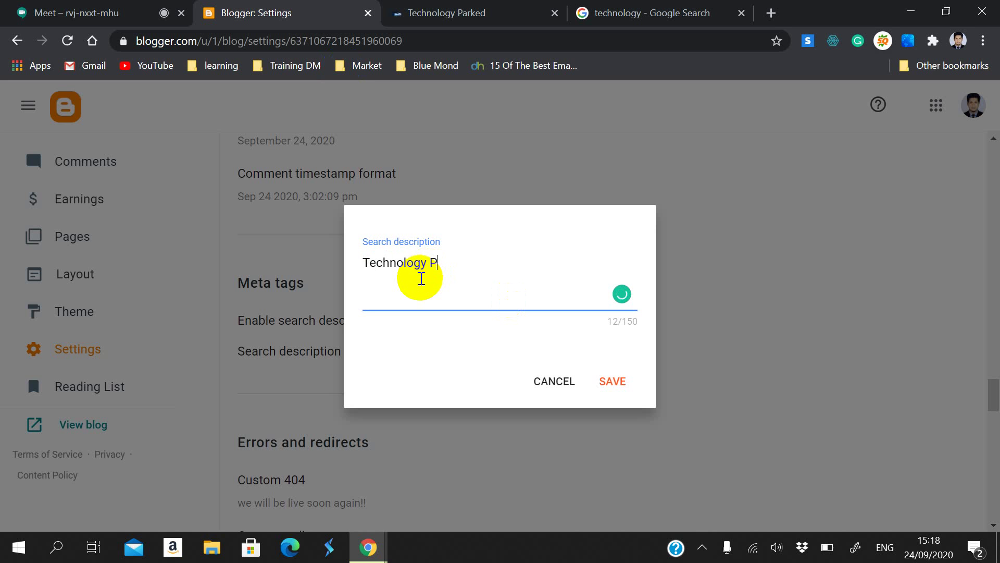
type("arked is the p")
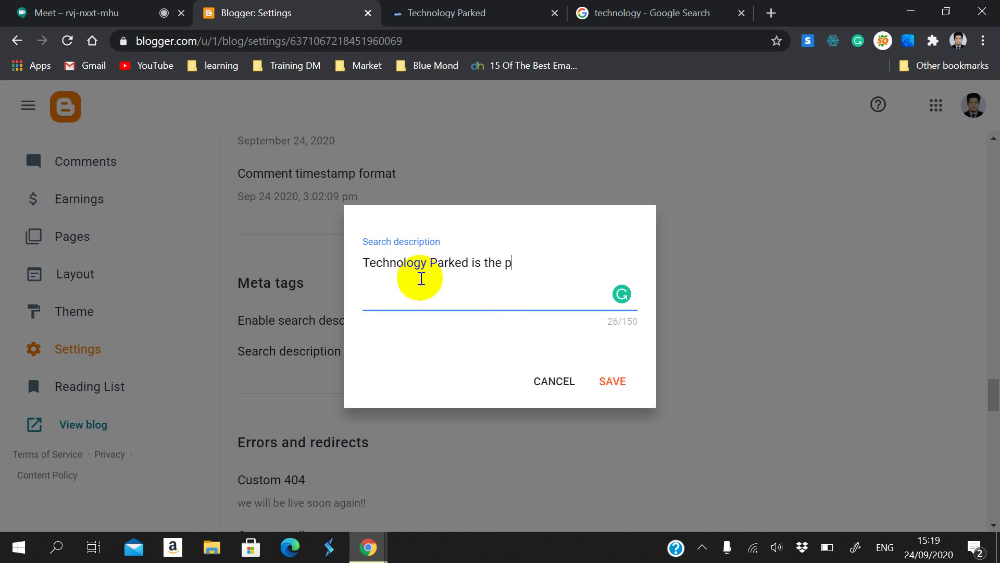
type("lace where you c")
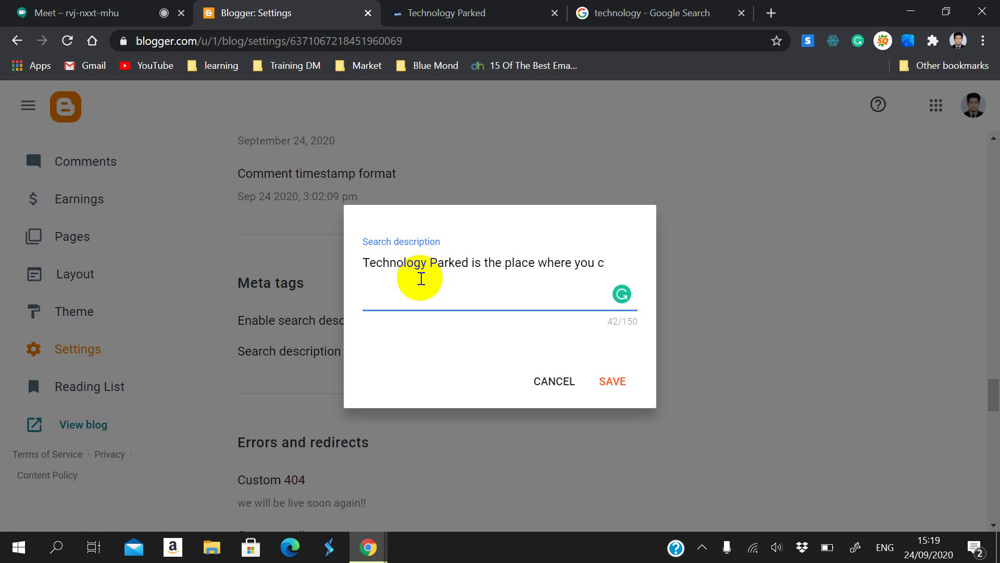
key("BackSpace")
type("get all latest tech ")
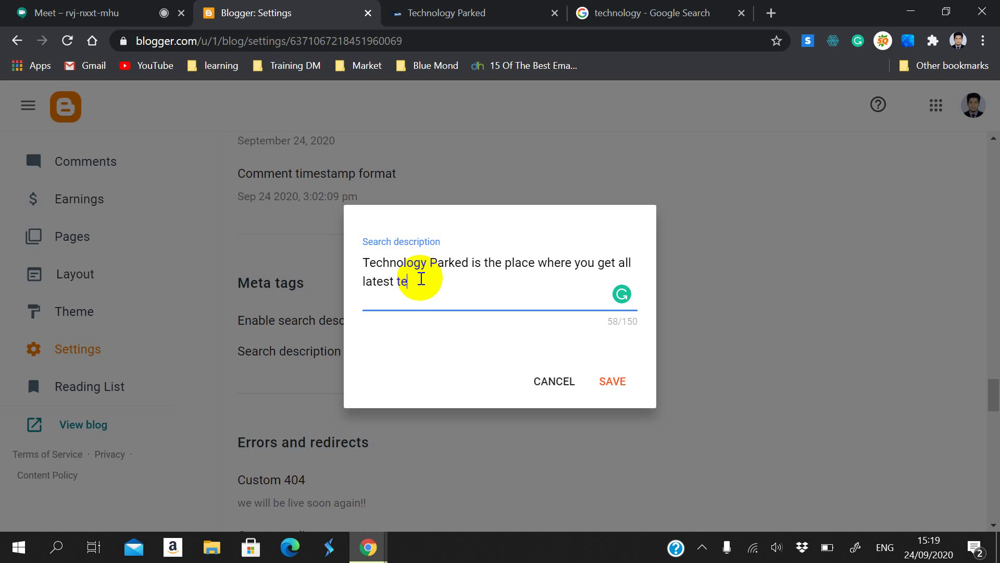
type("news")
type("infor")
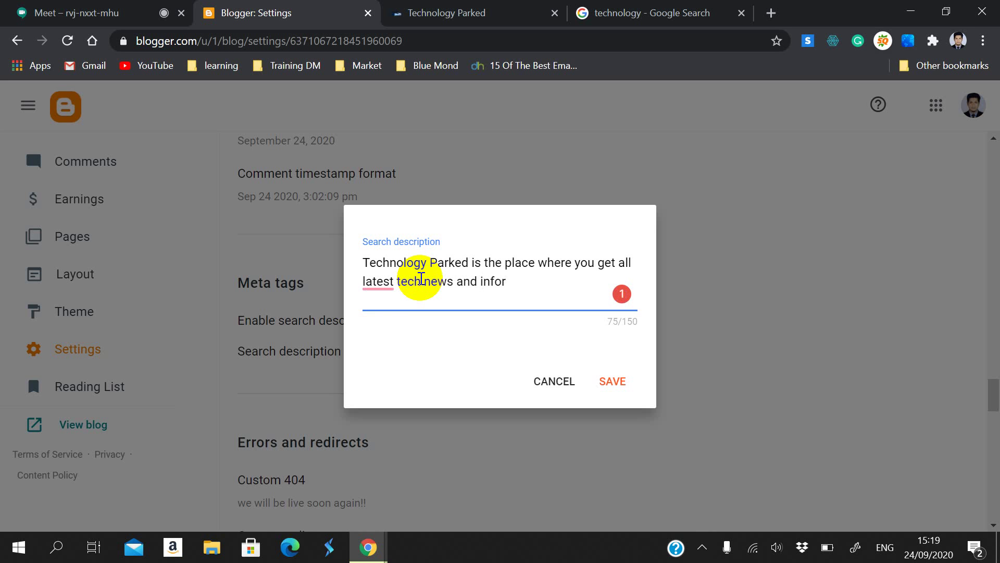
type("mation")
Step: Split 'technews' into 'tech news' and accept Grammarly's 'the latest' correction
left_click(421, 280)
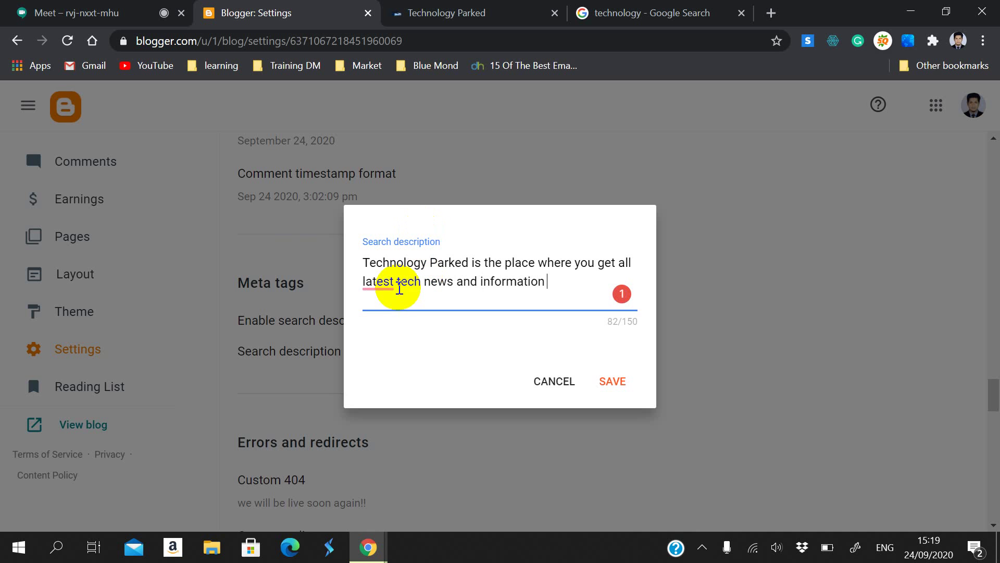
left_click(380, 285)
left_click(387, 326)
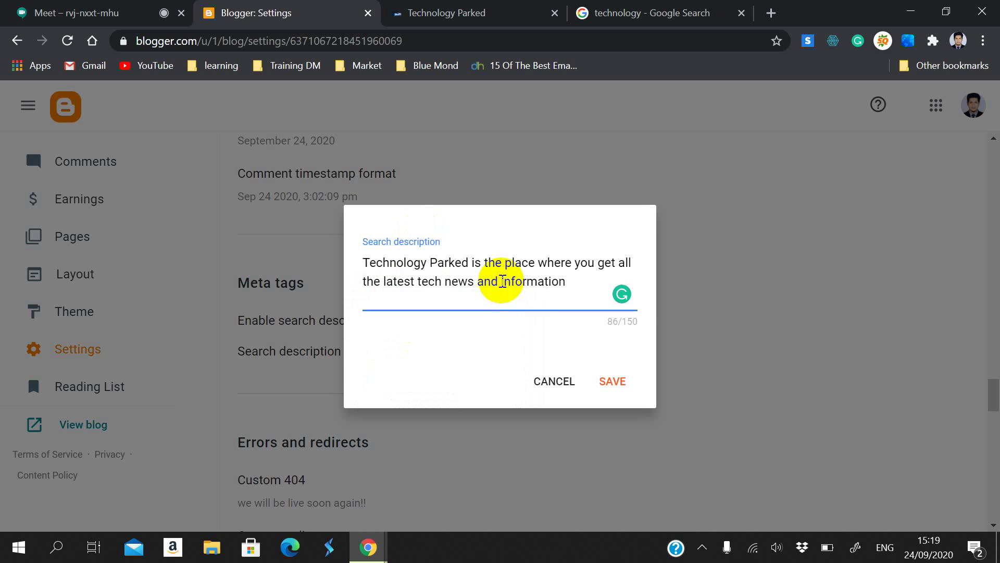
Step: End the description with 'right away.' after 'information'
left_click(601, 283)
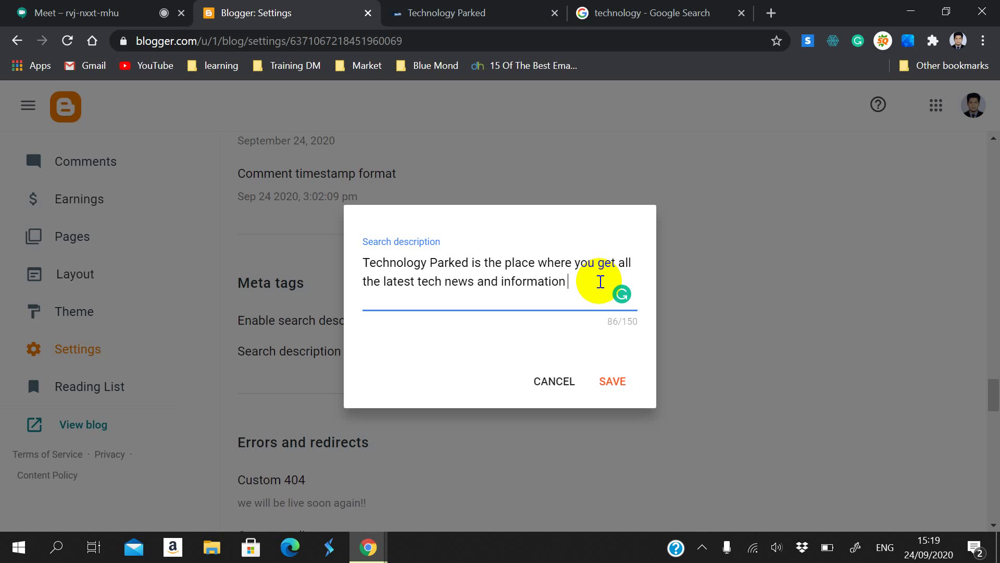
type("right away")
key("BackSpace")
type(".")
key("Return")
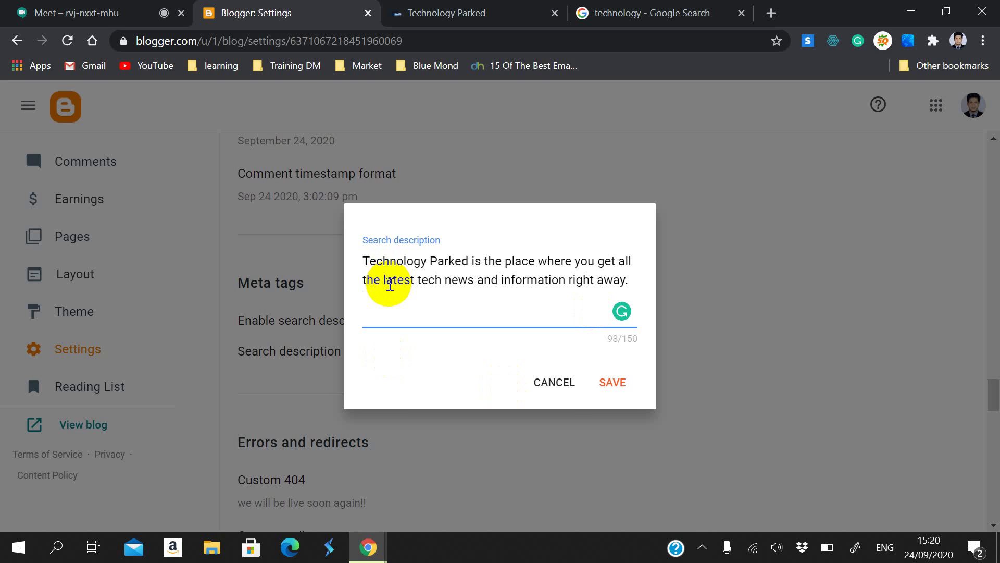
Step: Add the sentence 'For the latest and valid info visit us.', accepting Grammarly's fixes, and save
type("For latest and")
type("valid ")
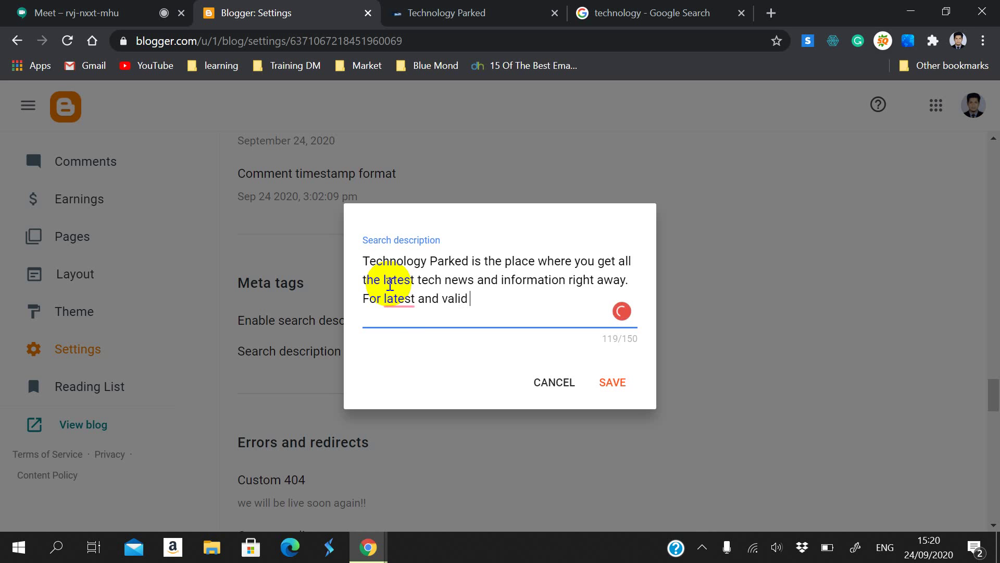
type("info vistt us")
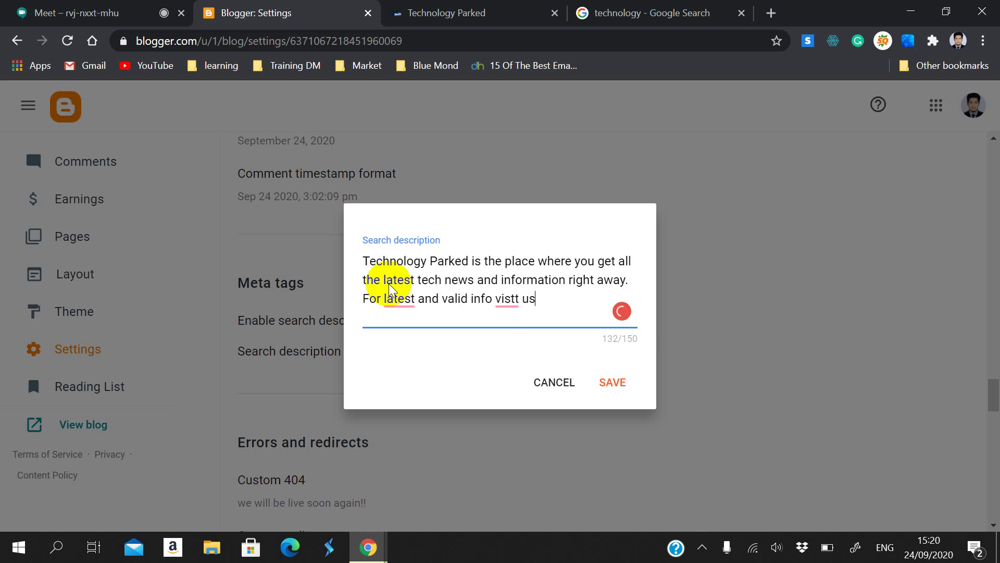
mouse_move(497, 306)
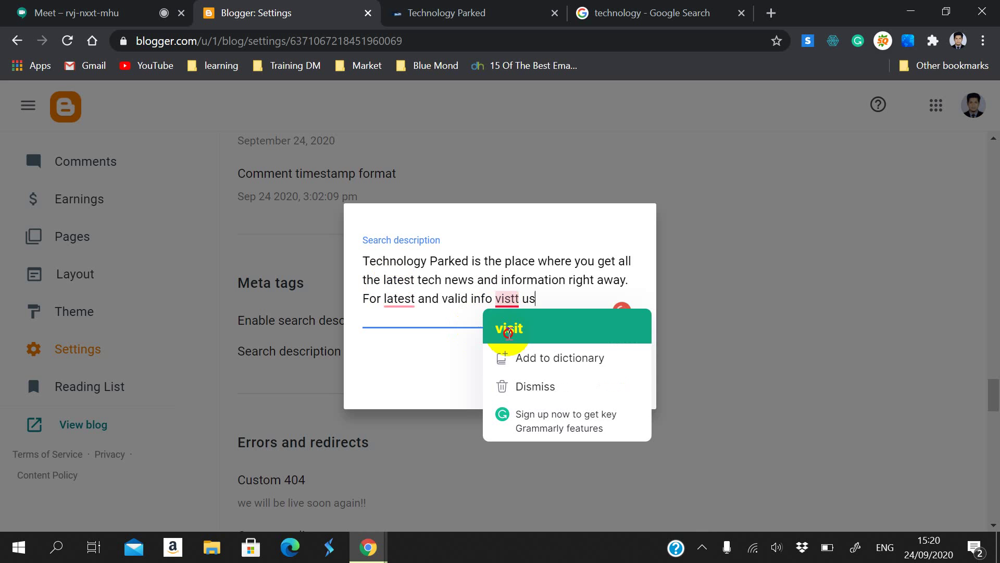
left_click(532, 326)
mouse_move(409, 308)
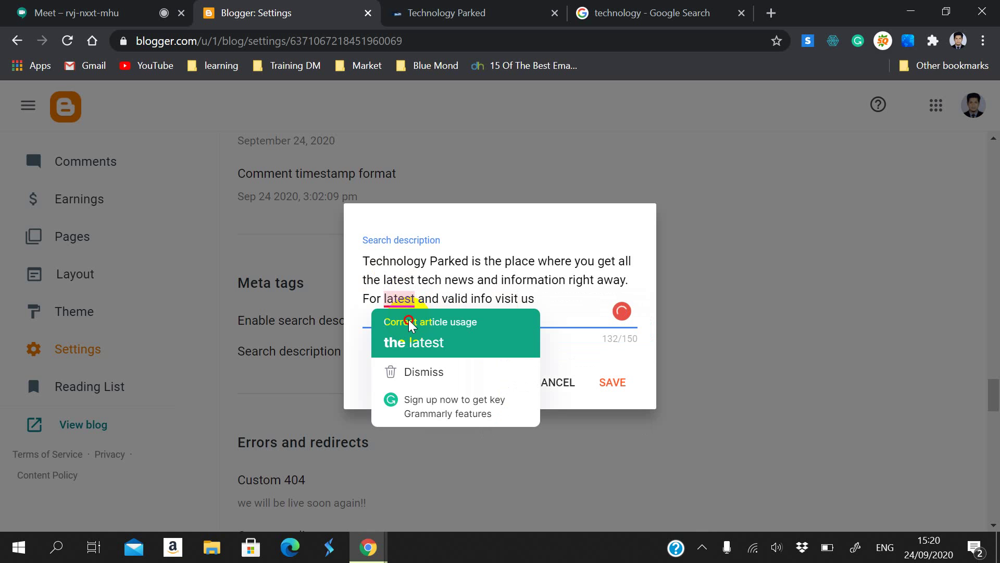
left_click(417, 340)
left_click(567, 306)
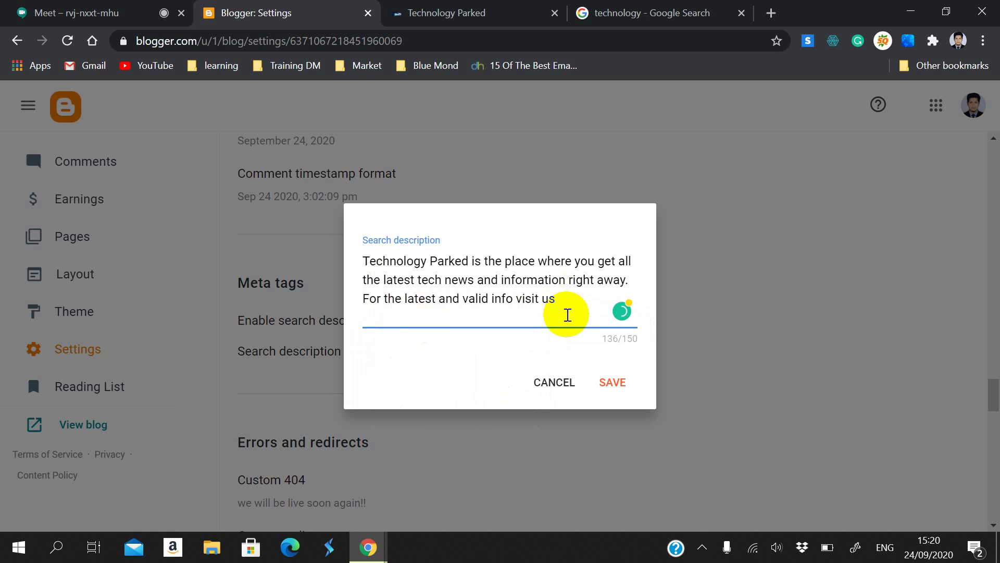
type(".")
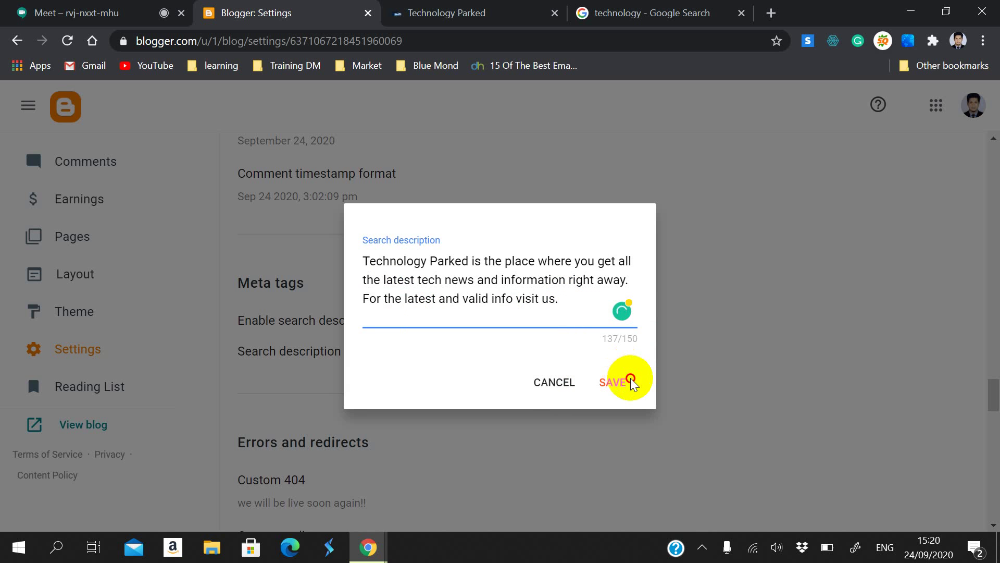
left_click(625, 377)
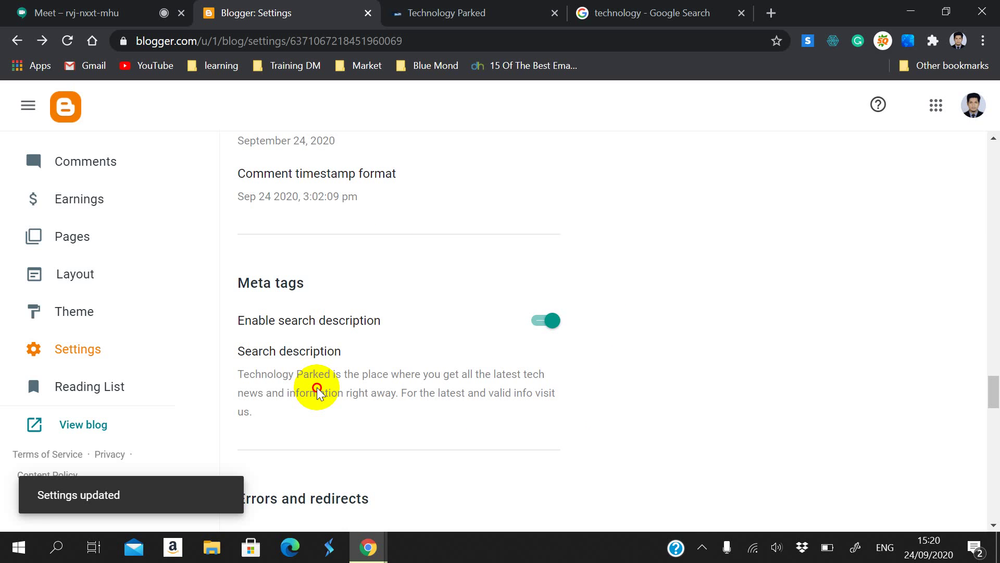
Step: Reopen the search description to review the 137-character text, then save it again
left_click(319, 391)
left_click_drag(357, 255, 470, 256)
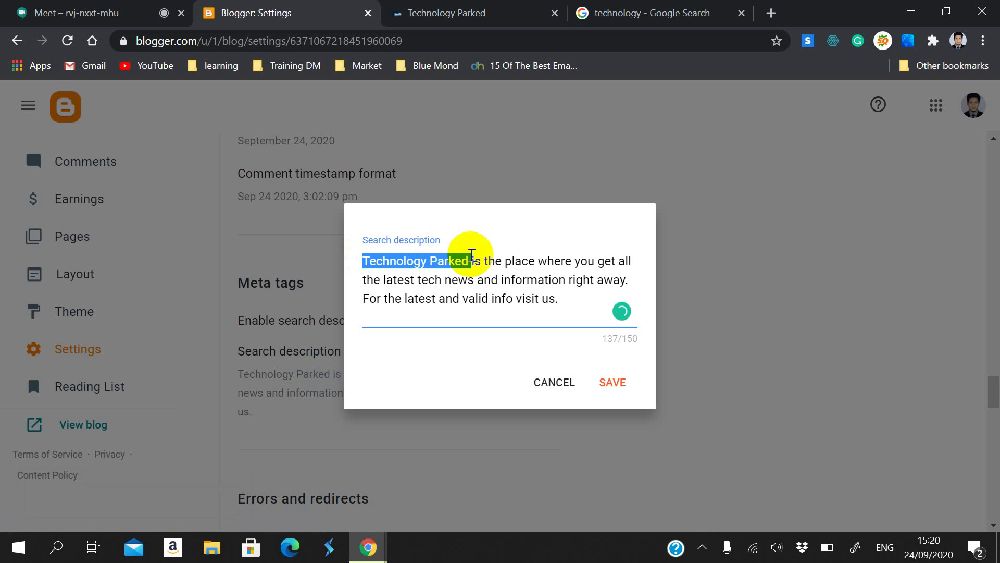
double_click(458, 281)
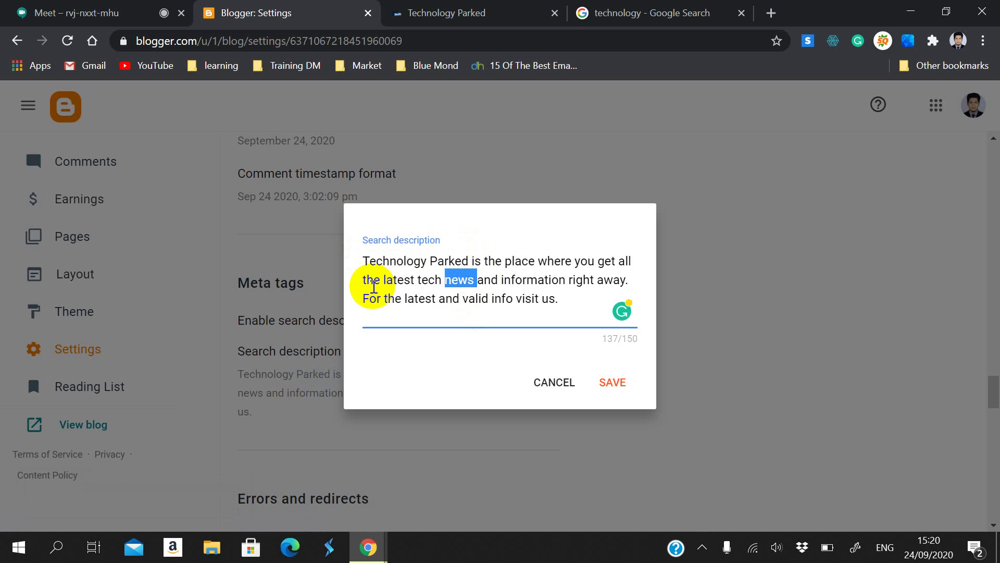
left_click_drag(384, 280, 564, 283)
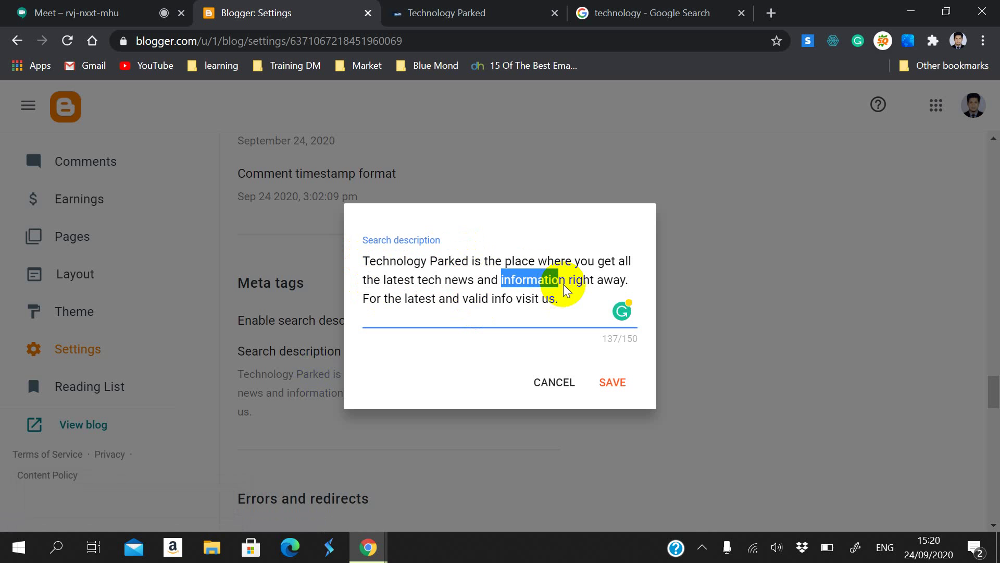
left_click_drag(407, 300, 435, 299)
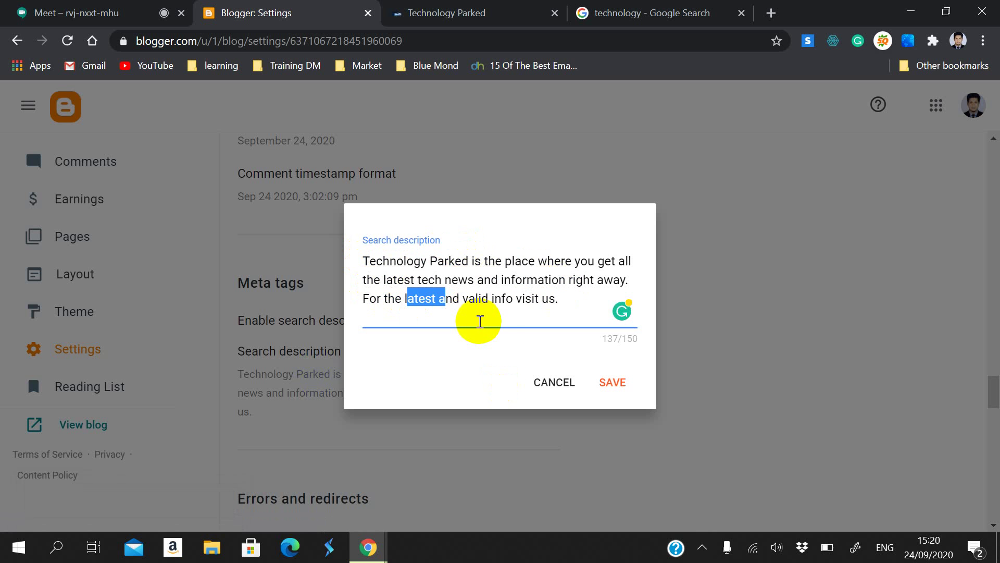
left_click(508, 300)
left_click_drag(508, 299, 445, 302)
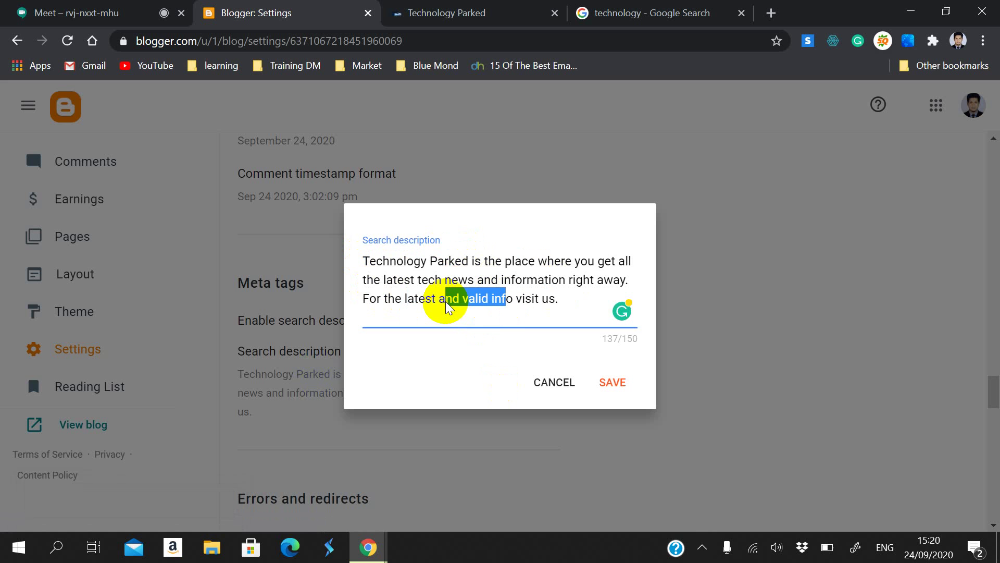
left_click(490, 352)
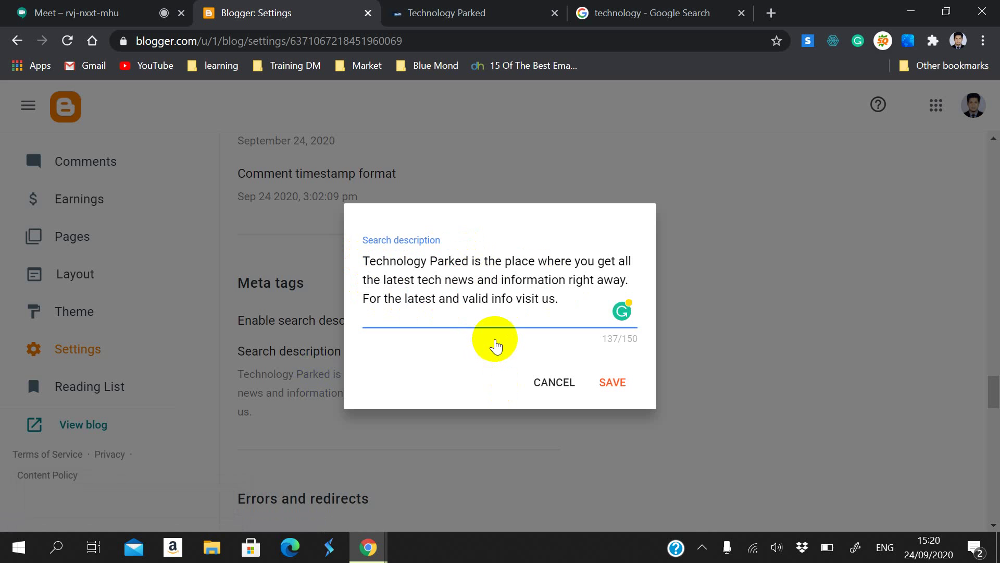
left_click(612, 382)
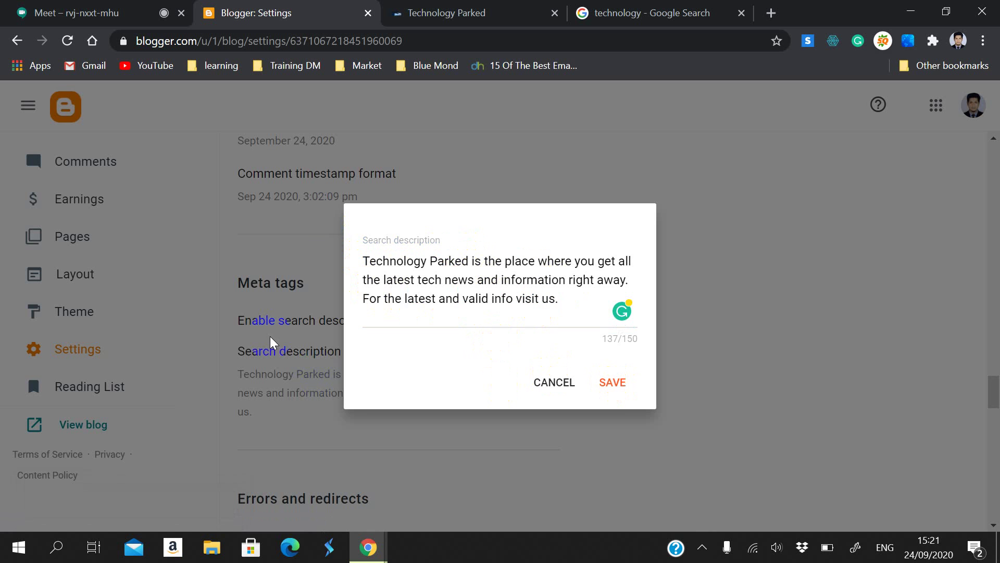
left_click(615, 383)
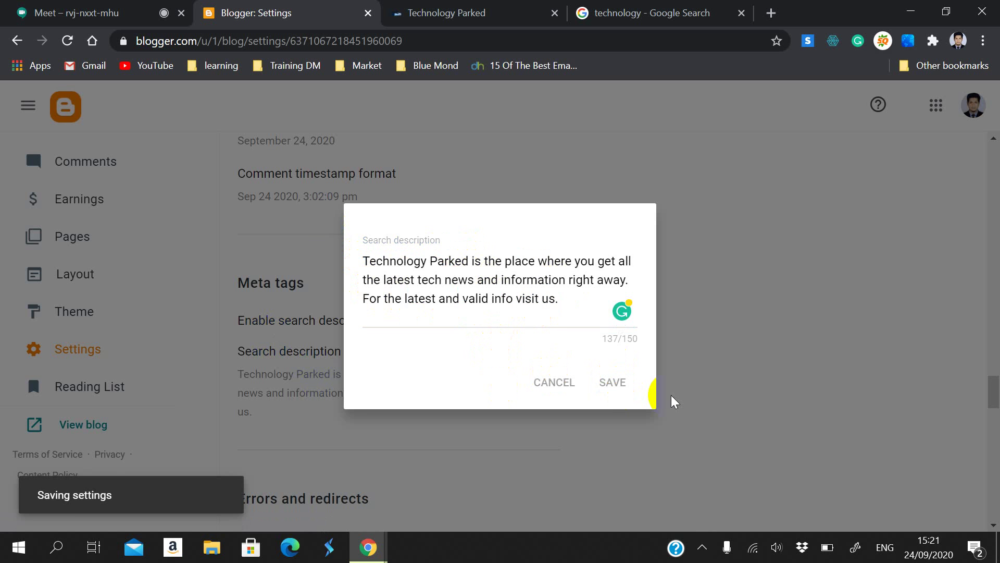
scroll(544, 356, "down", 2)
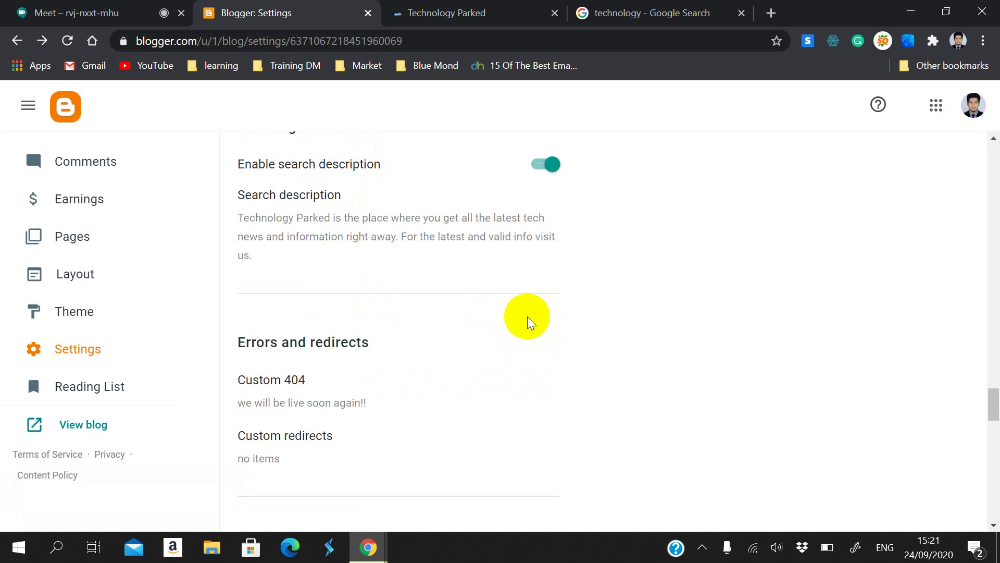
Step: Set the Custom 404 message to 'We will be live soon again!!' and save it
scroll(242, 438, "down", 3)
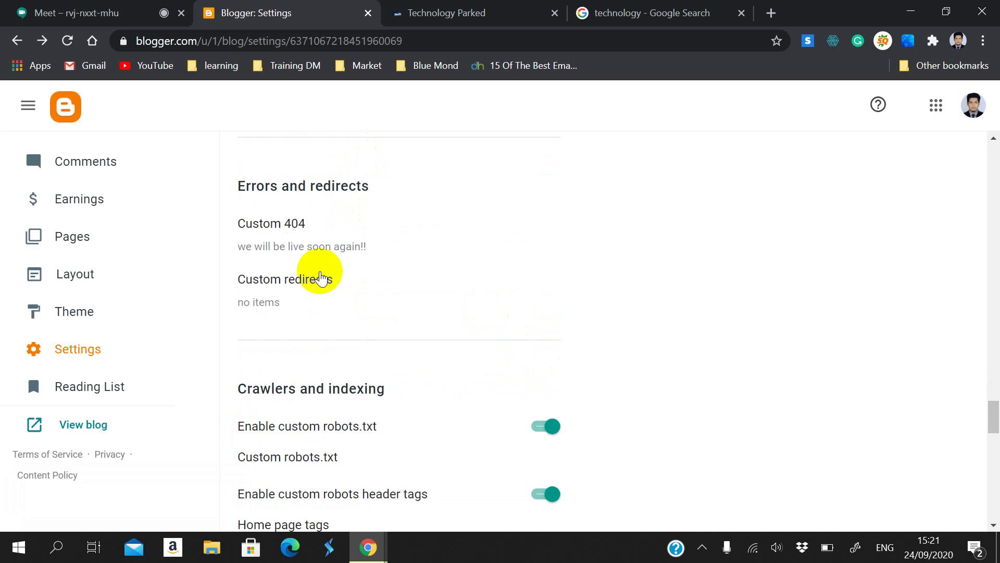
left_click(274, 219)
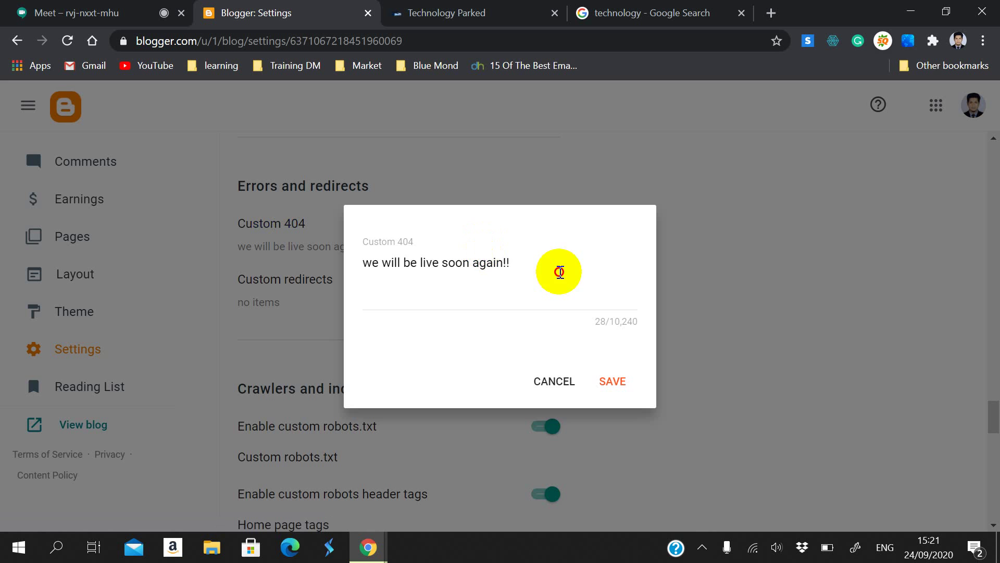
left_click_drag(562, 270, 359, 260)
left_click(440, 281)
left_click(375, 264)
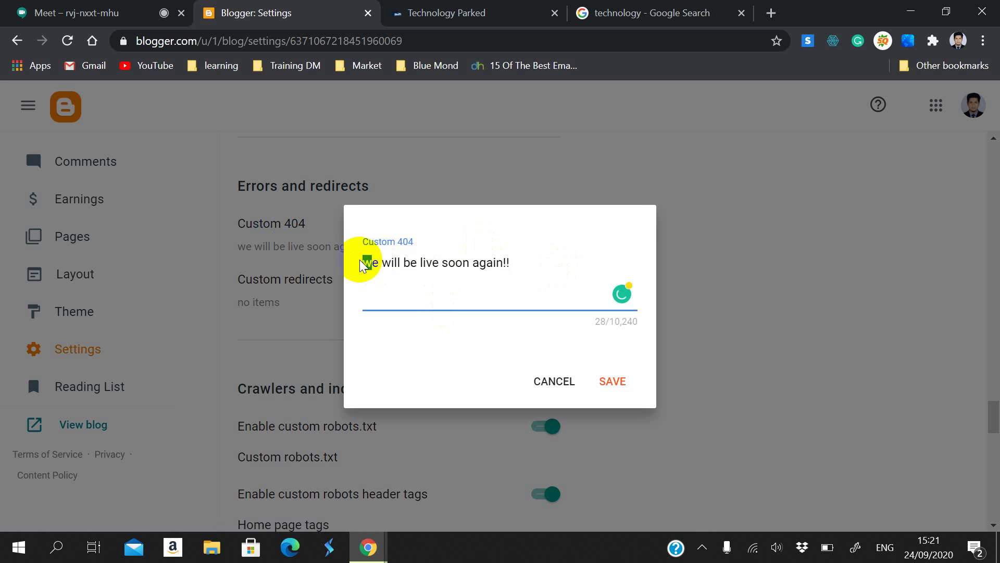
type("W")
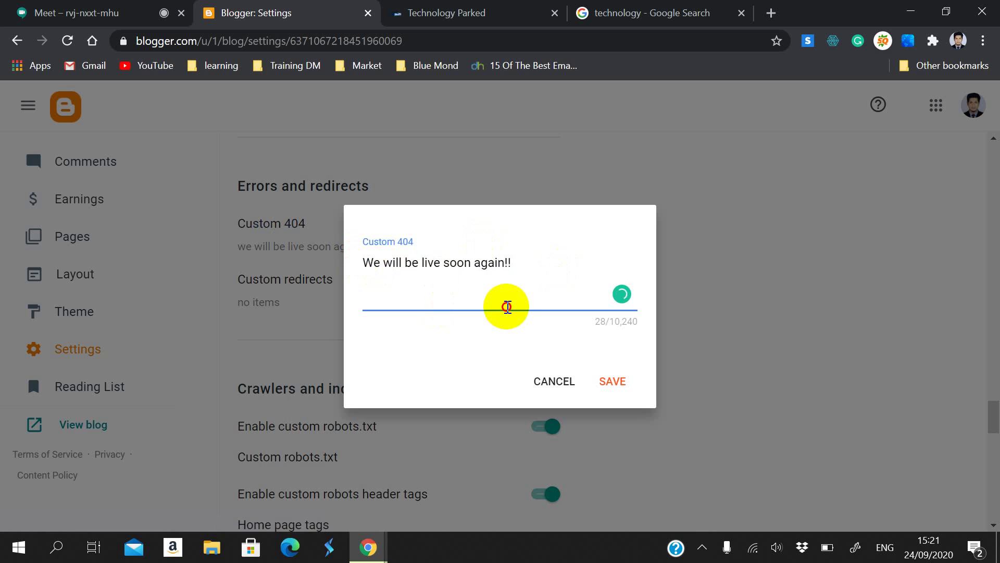
left_click(523, 287)
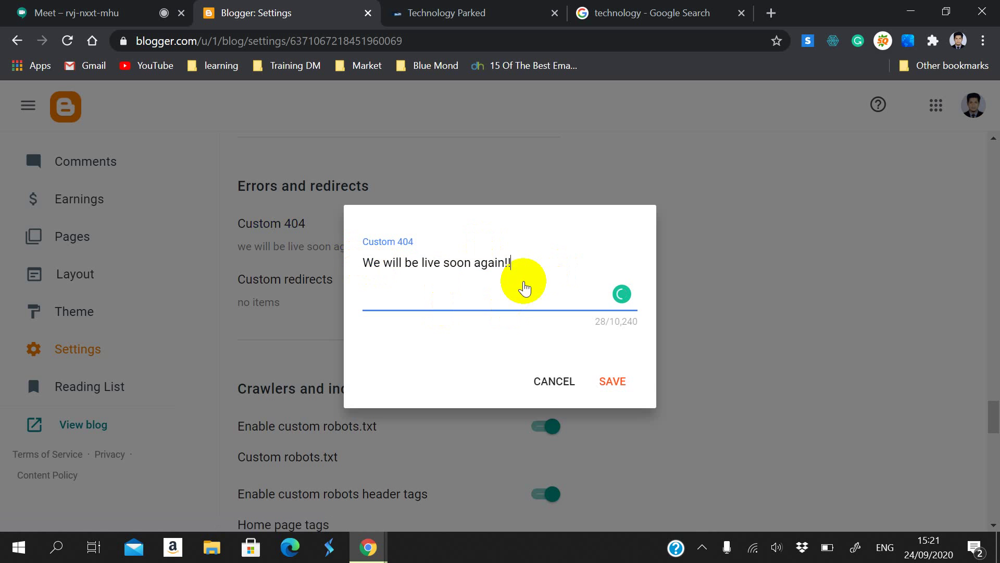
left_click(611, 381)
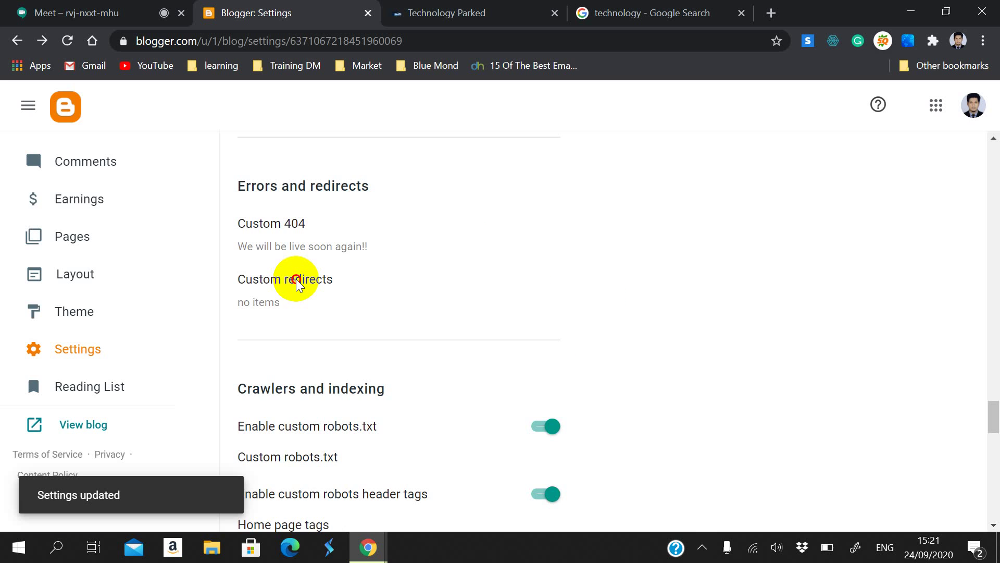
Step: Reopen the custom 404 message to check it, then cancel without changes
left_click(309, 245)
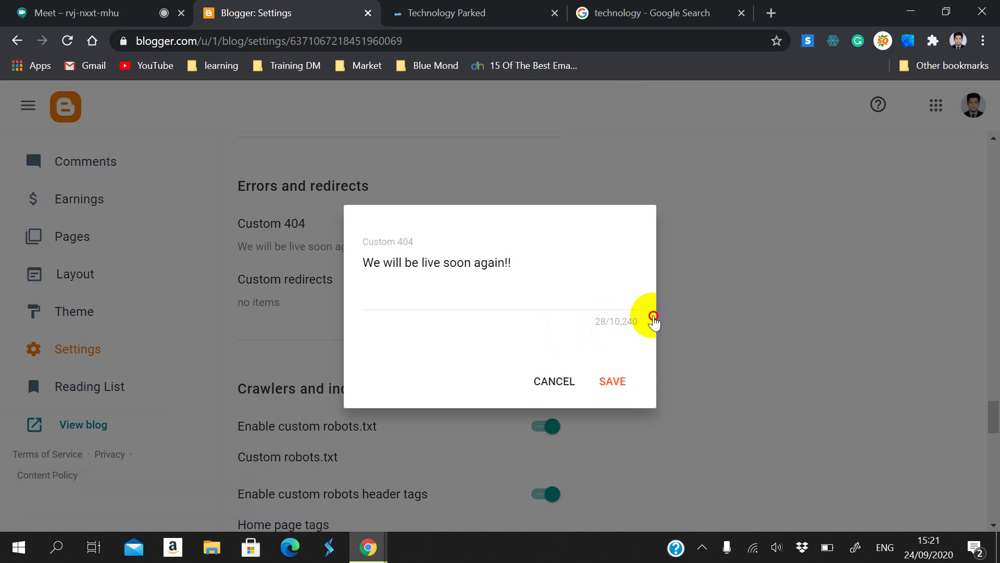
left_click(539, 380)
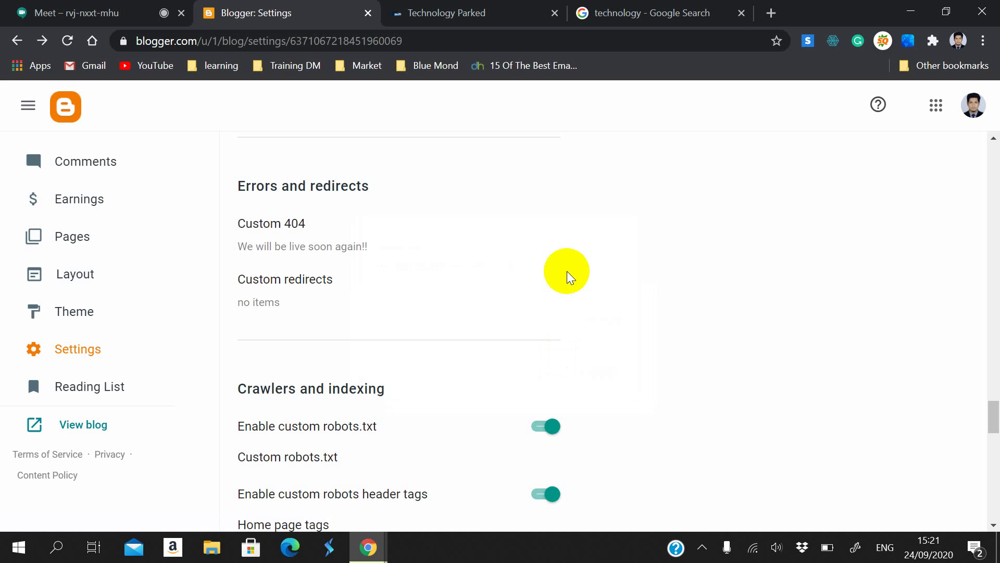
scroll(567, 271, "down", 7)
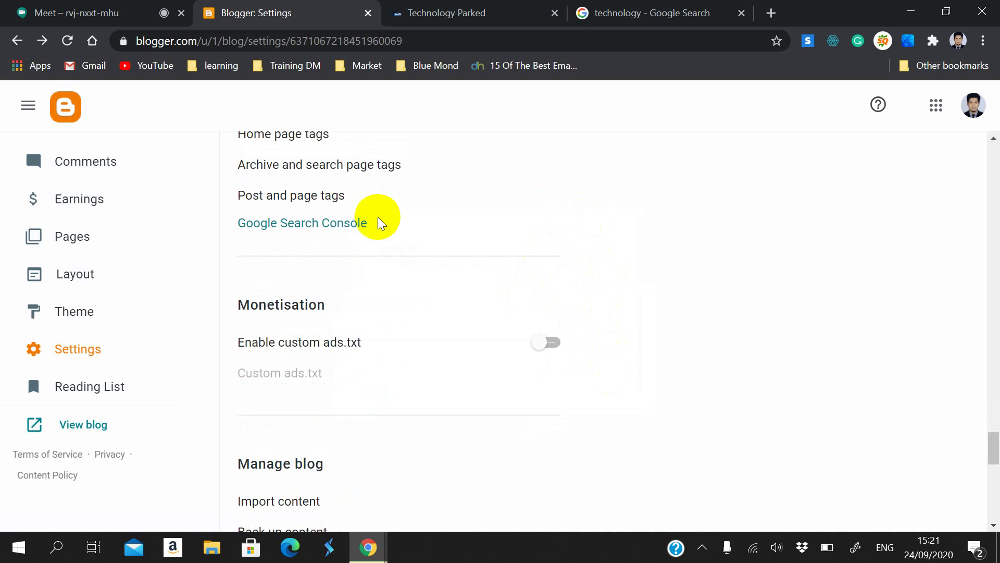
scroll(378, 219, "up", 4)
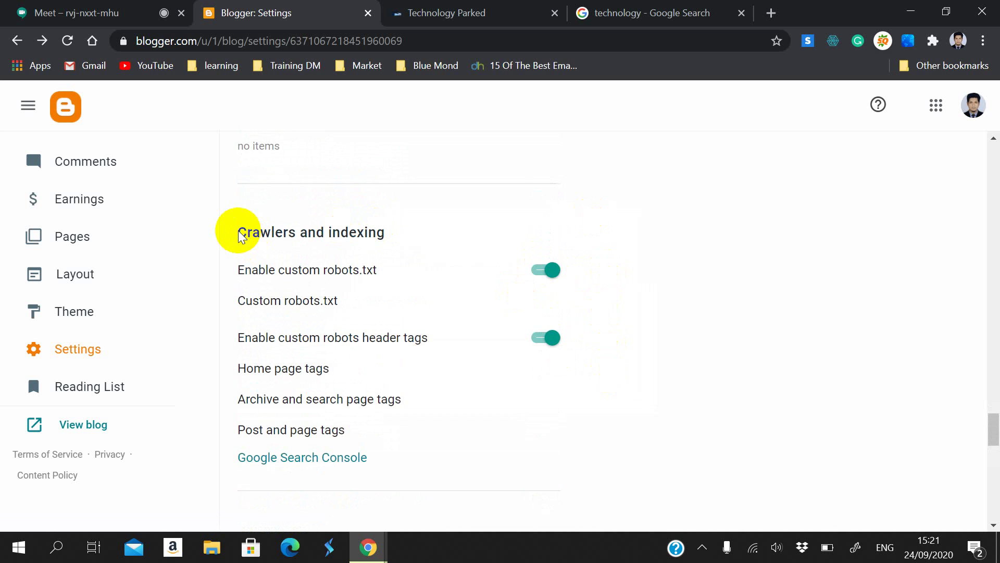
left_click_drag(239, 236, 401, 250)
scroll(558, 270, "down", 6)
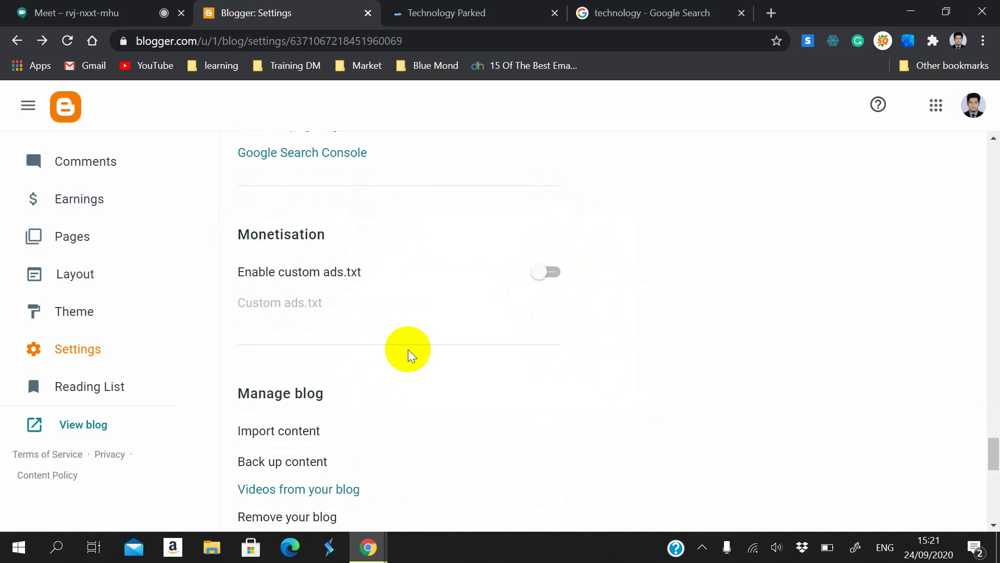
left_click_drag(239, 226, 337, 224)
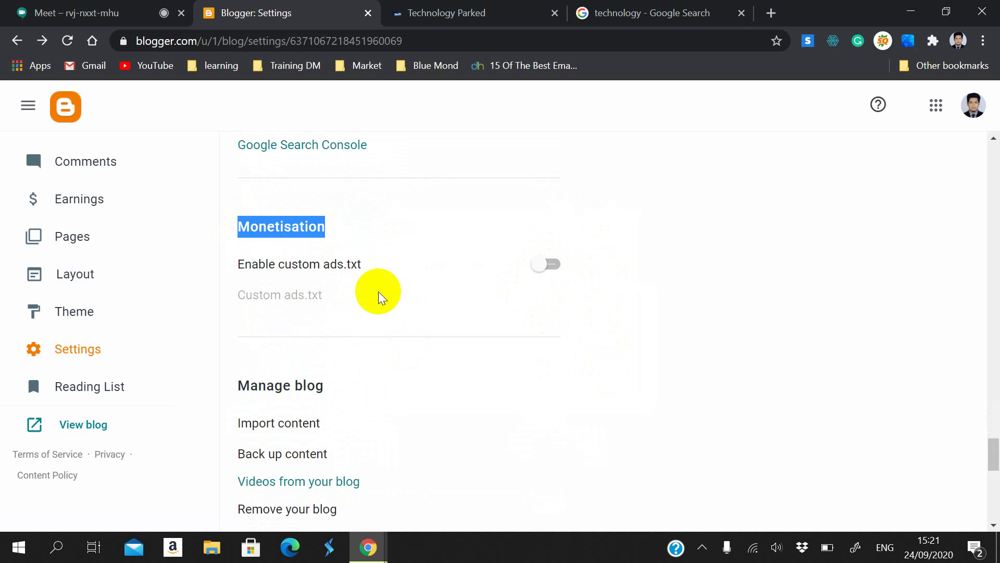
scroll(379, 292, "down", 1)
scroll(343, 307, "down", 1)
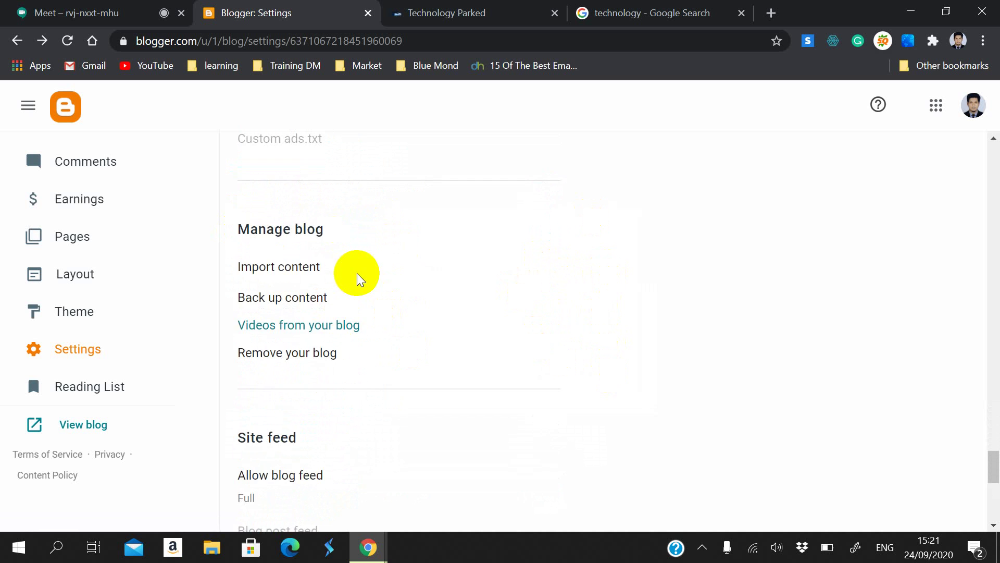
scroll(357, 260, "up", 1)
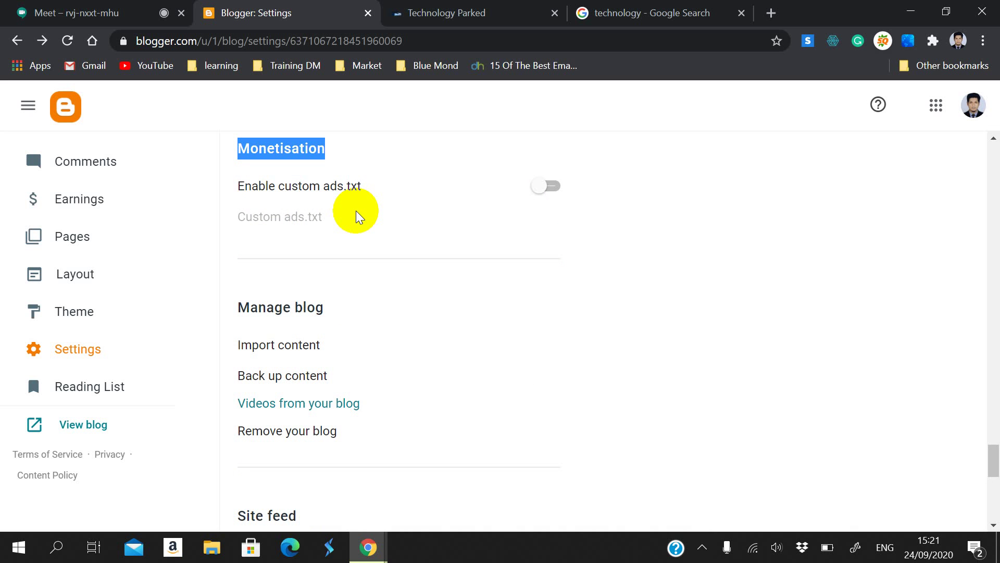
scroll(355, 243, "down", 1)
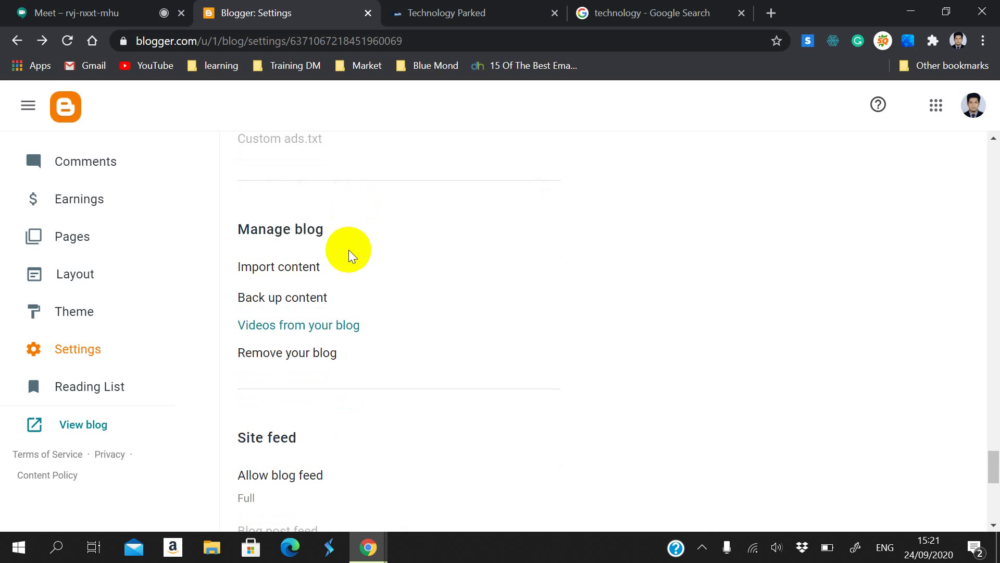
left_click(304, 270)
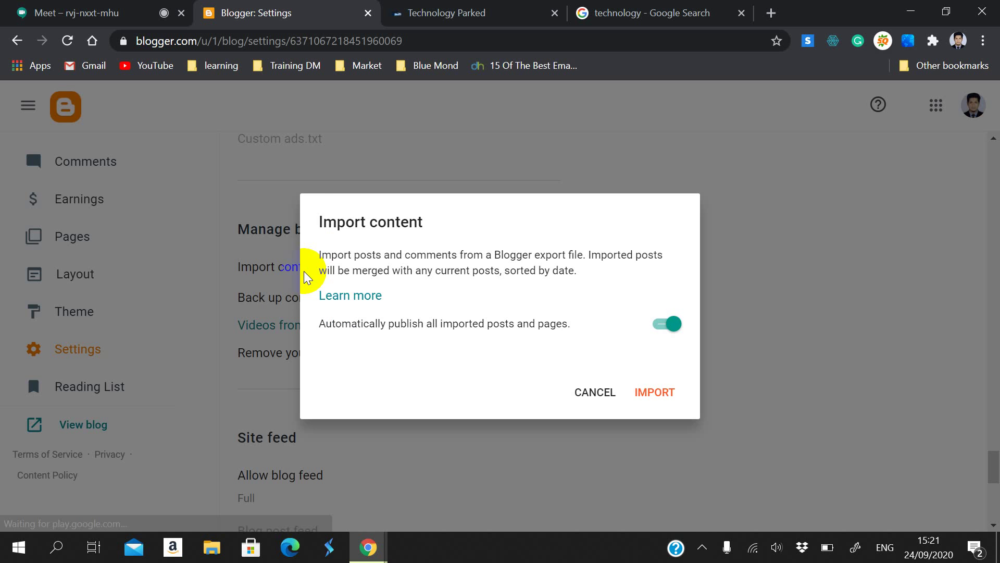
left_click(514, 411)
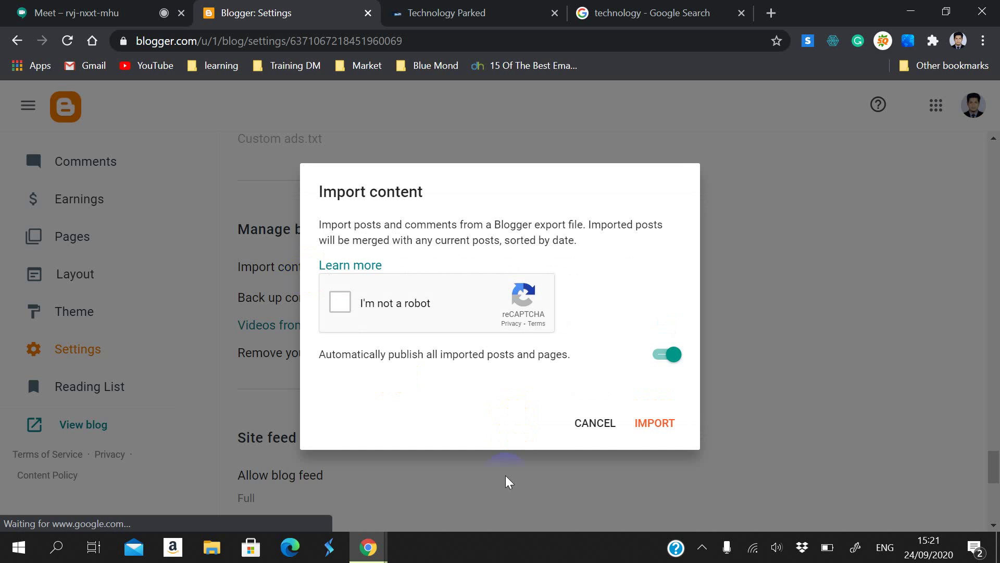
left_click(602, 422)
left_click(248, 299)
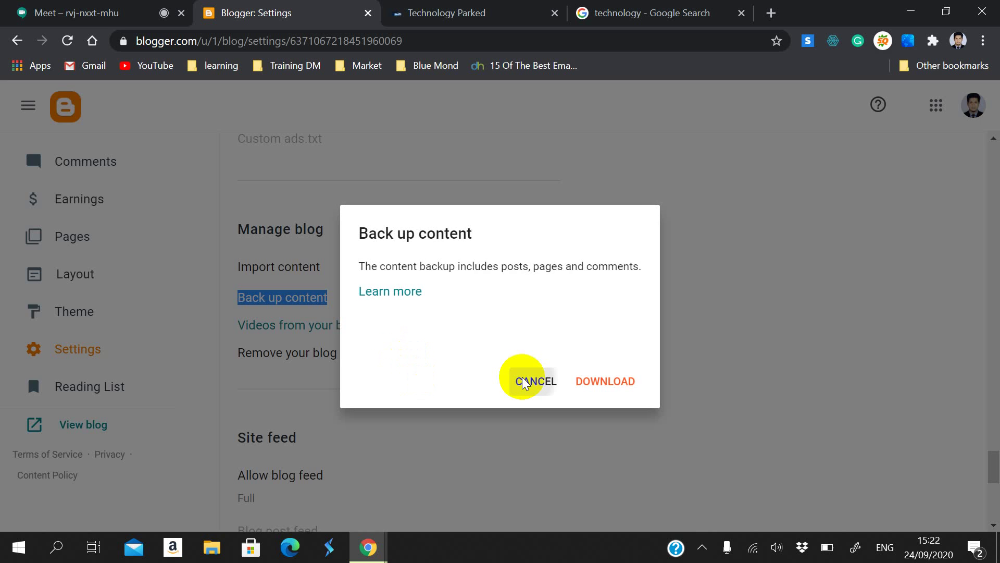
left_click(523, 380)
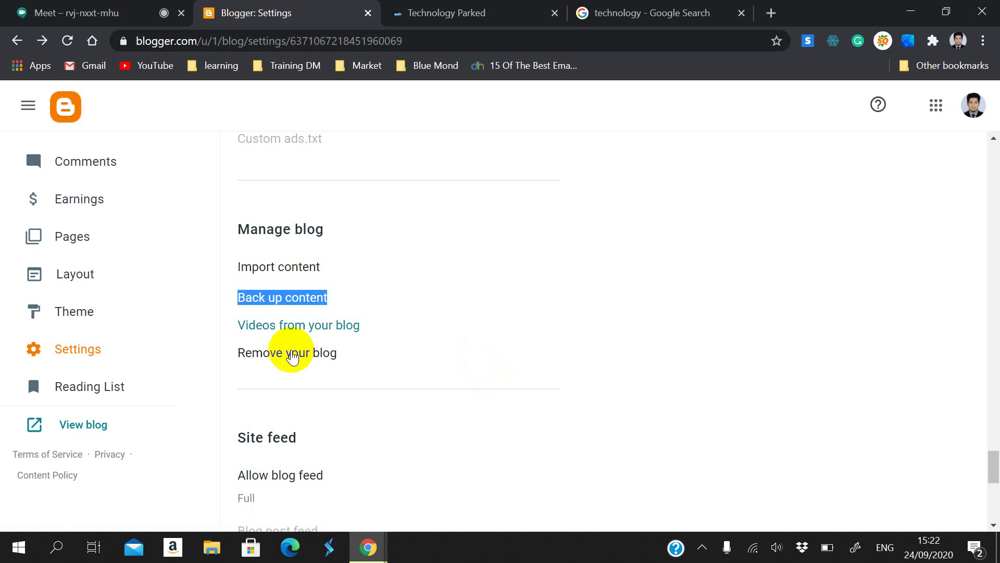
left_click(311, 356)
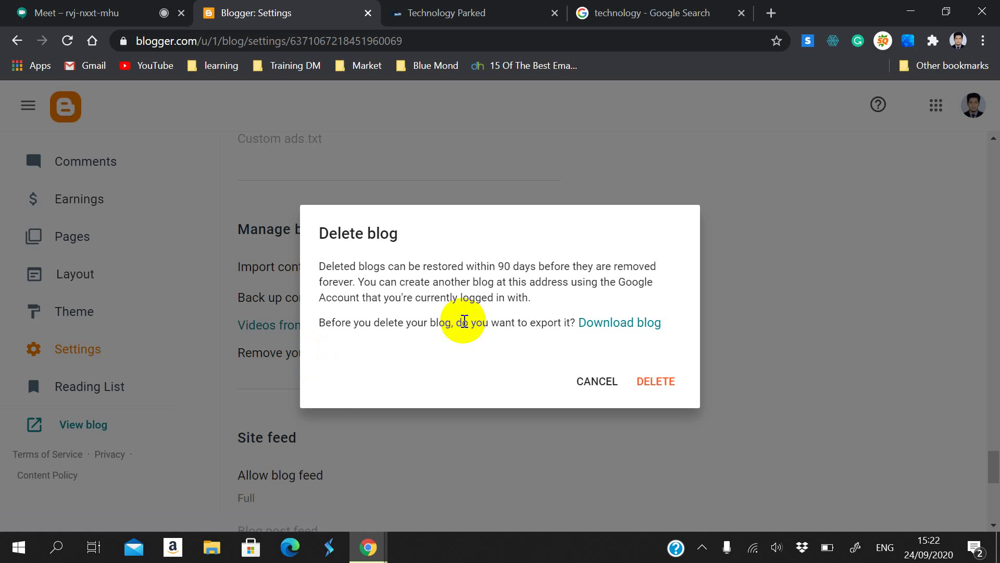
left_click_drag(324, 235, 406, 381)
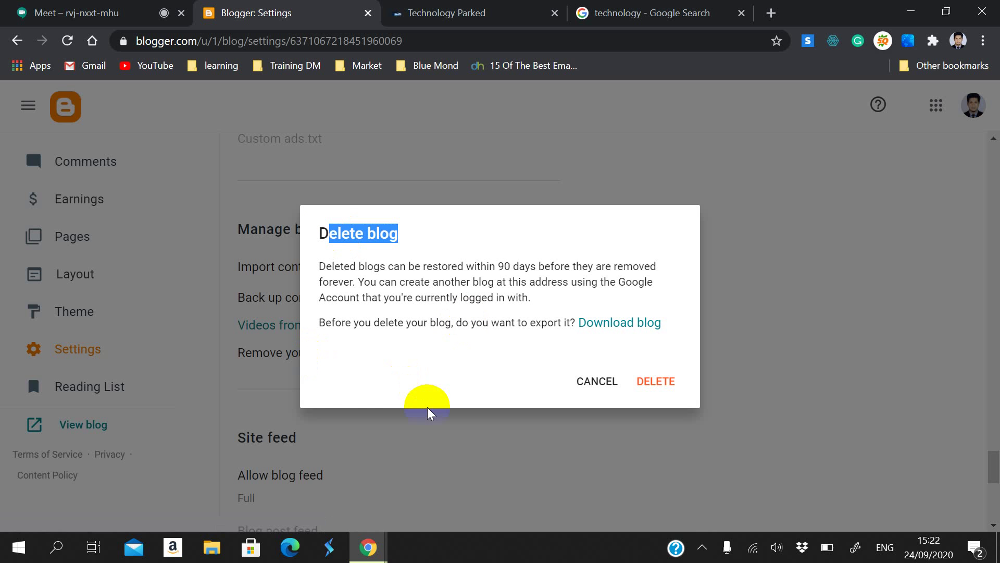
left_click(594, 381)
Step: Scroll down to the General section of Blogger Settings, then switch to the Google Meet call
scroll(316, 457, "down", 1)
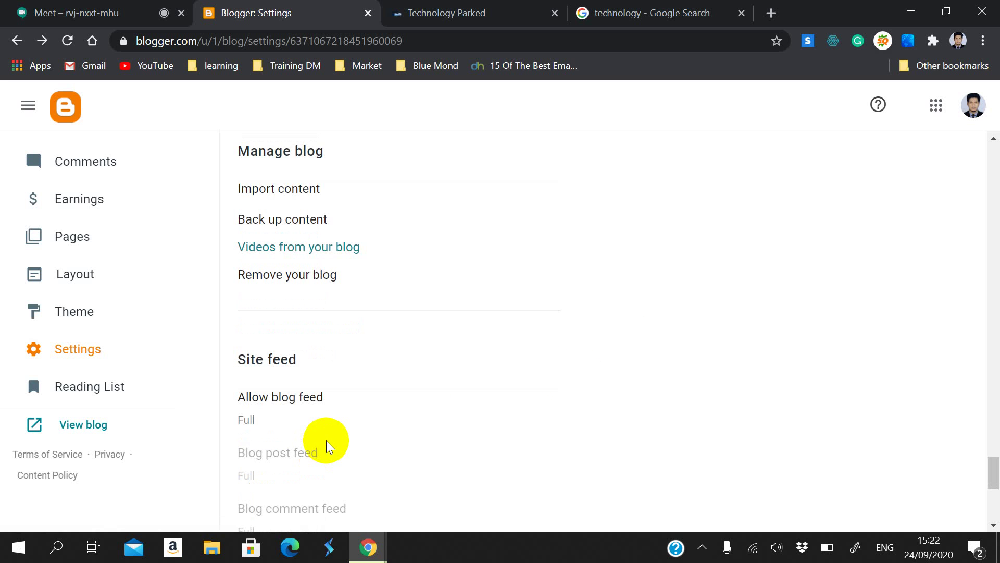
scroll(327, 444, "down", 3)
left_click_drag(238, 163, 423, 236)
scroll(370, 299, "down", 3)
scroll(357, 294, "up", 2)
scroll(350, 293, "down", 2)
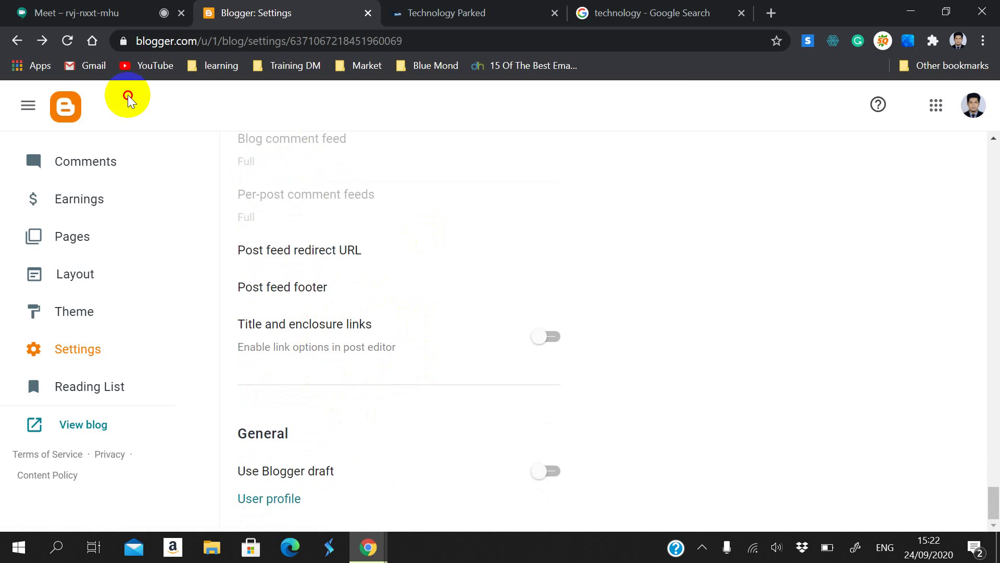
left_click(6, 10)
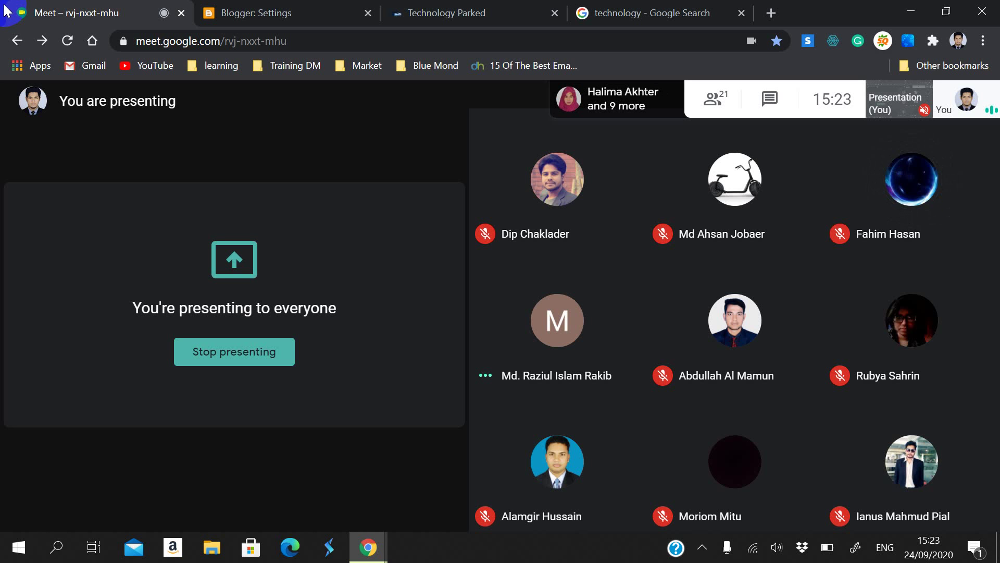
Step: Switch from the Meet call back to Blogger's Settings page
mouse_move(489, 325)
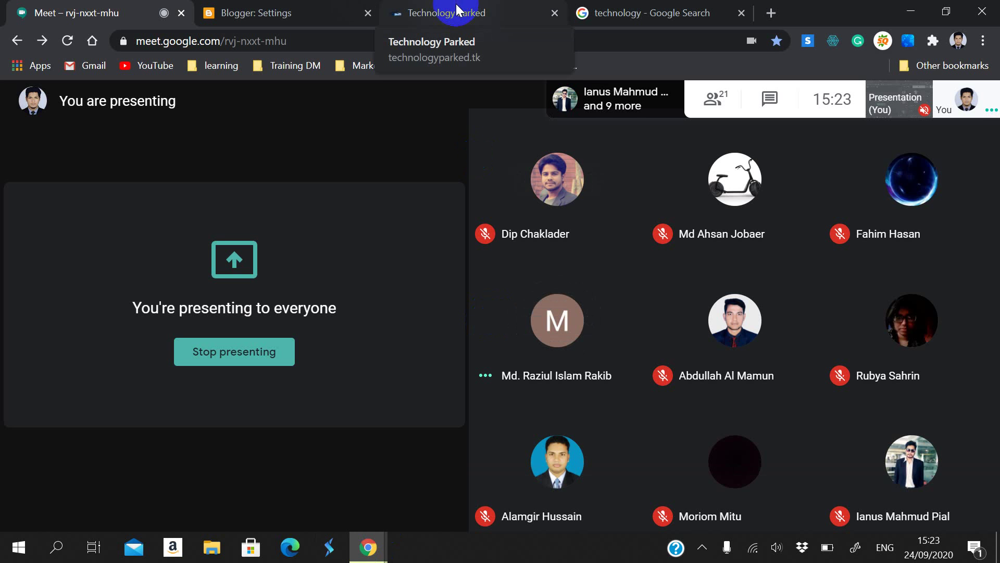
left_click(335, 10)
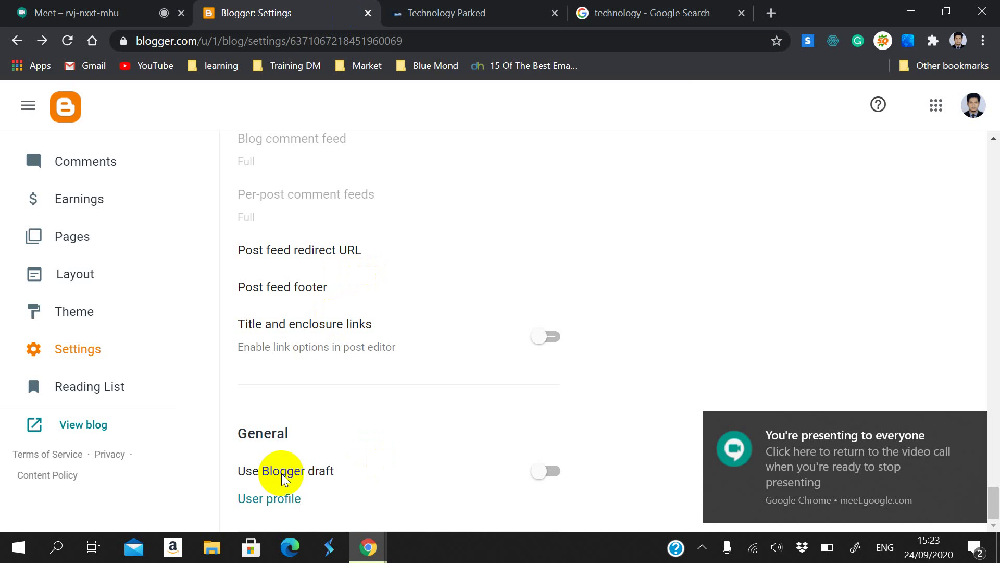
Step: Open the empty Google Analytics property ID dialog under Basic, then go to Google Search
left_click_drag(240, 475, 380, 484)
left_click(419, 485)
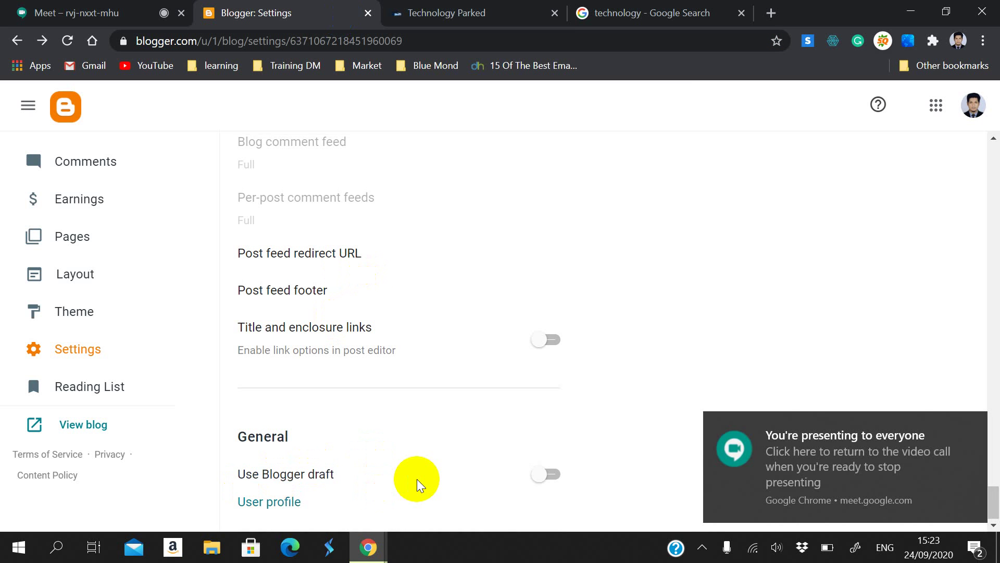
scroll(417, 484, "up", 20)
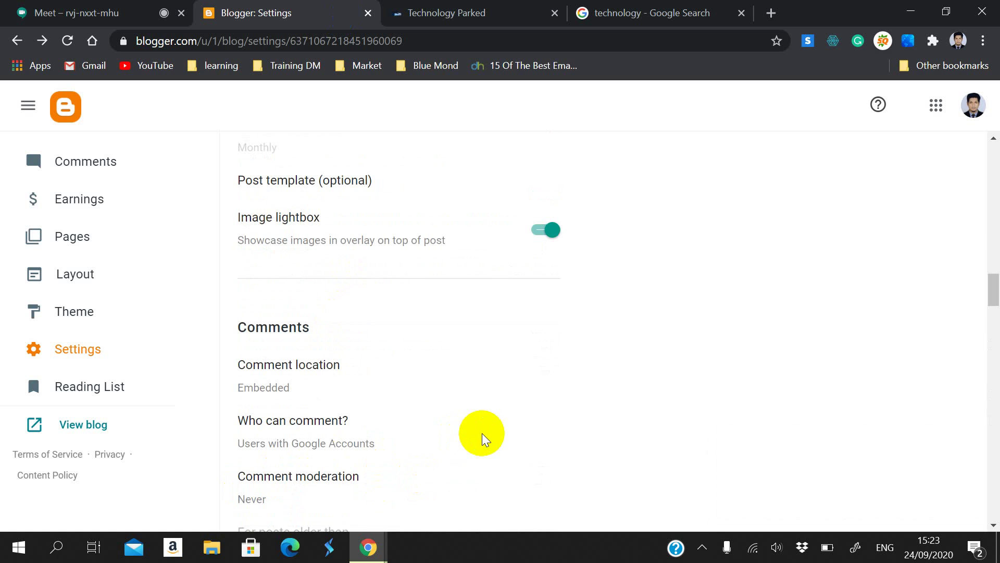
scroll(480, 436, "up", 20)
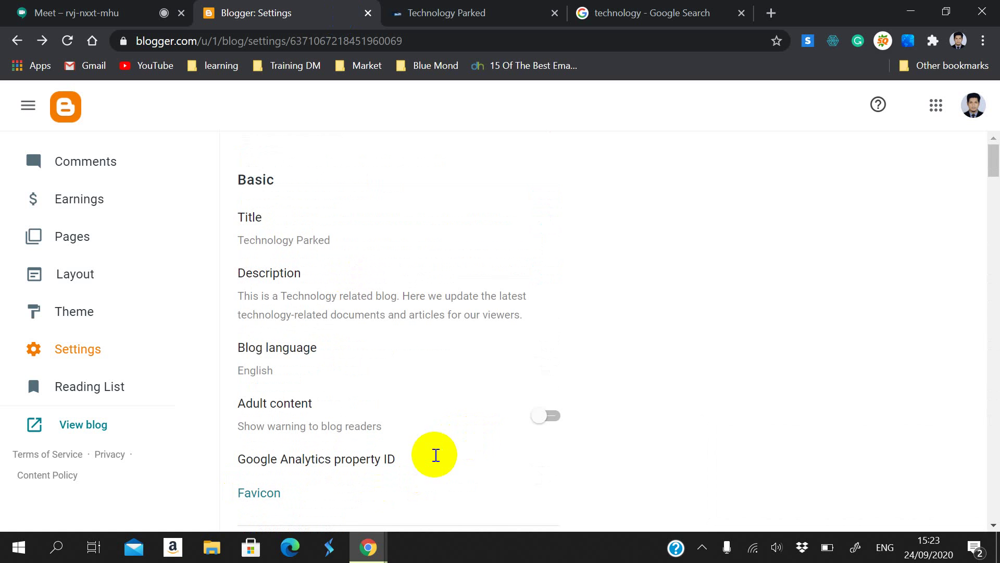
scroll(436, 455, "down", 3)
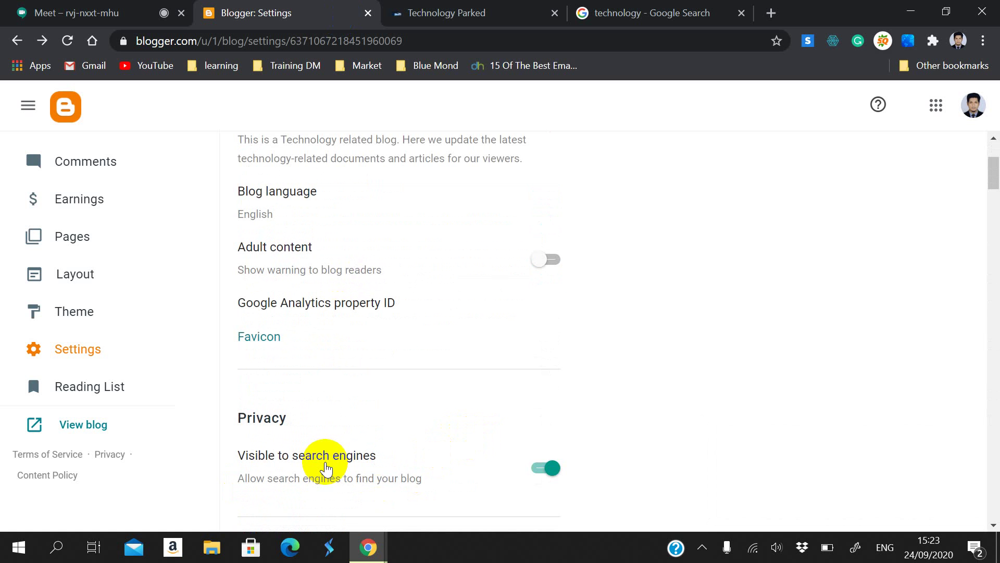
left_click(355, 308)
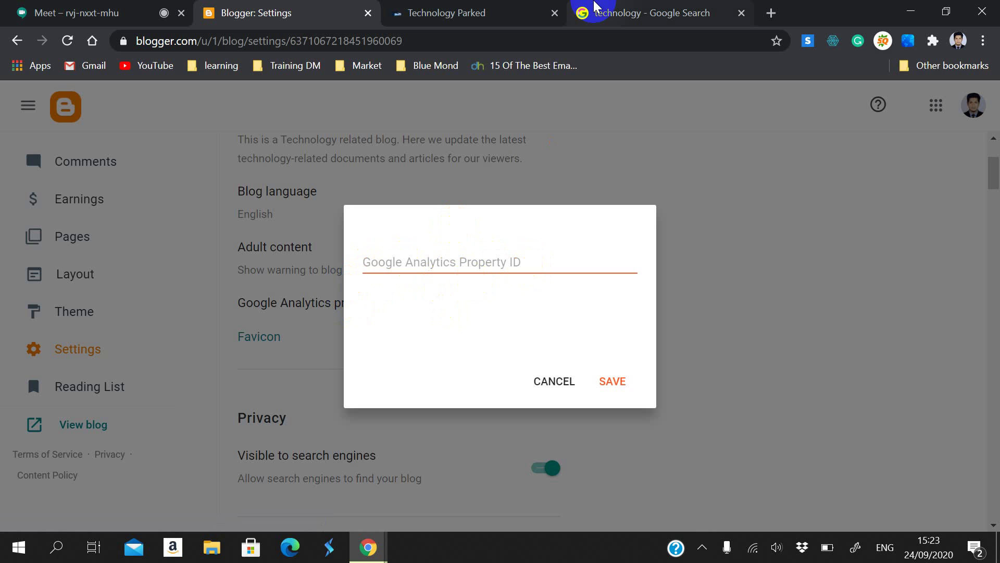
left_click(578, 12)
Step: Search for 'google analytics' and open the official Google Analytics site
left_click(443, 43)
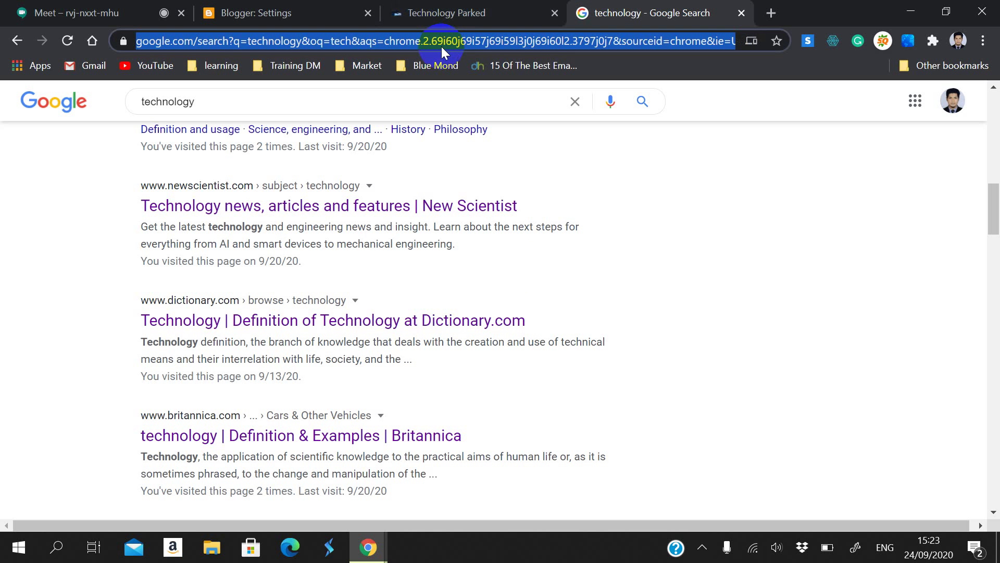
type("google ")
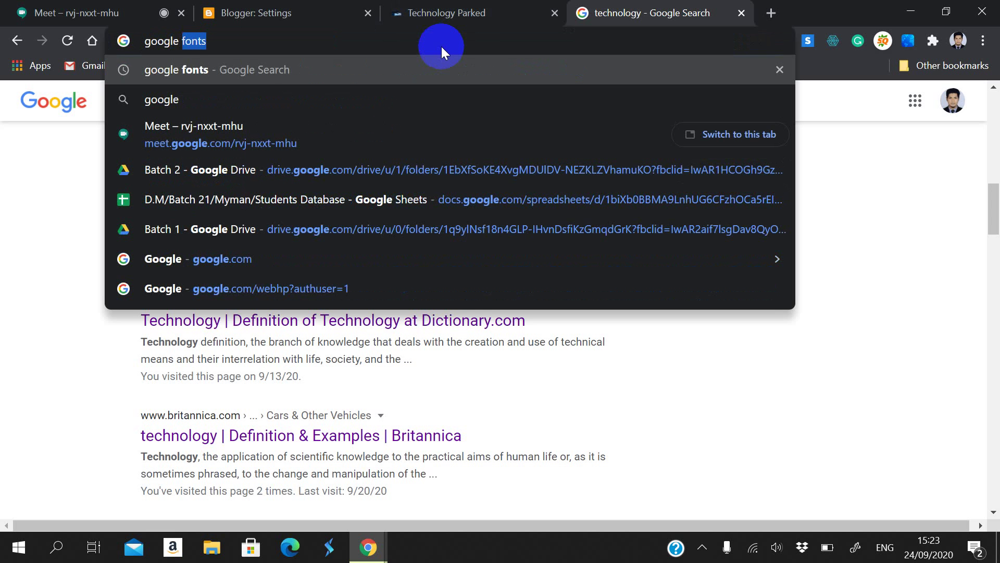
type("analy")
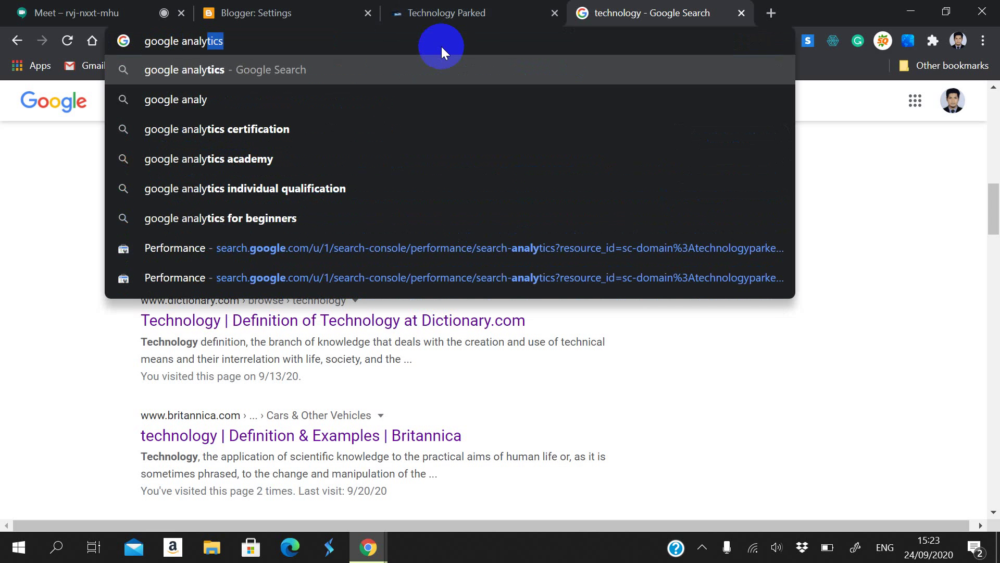
left_click(392, 69)
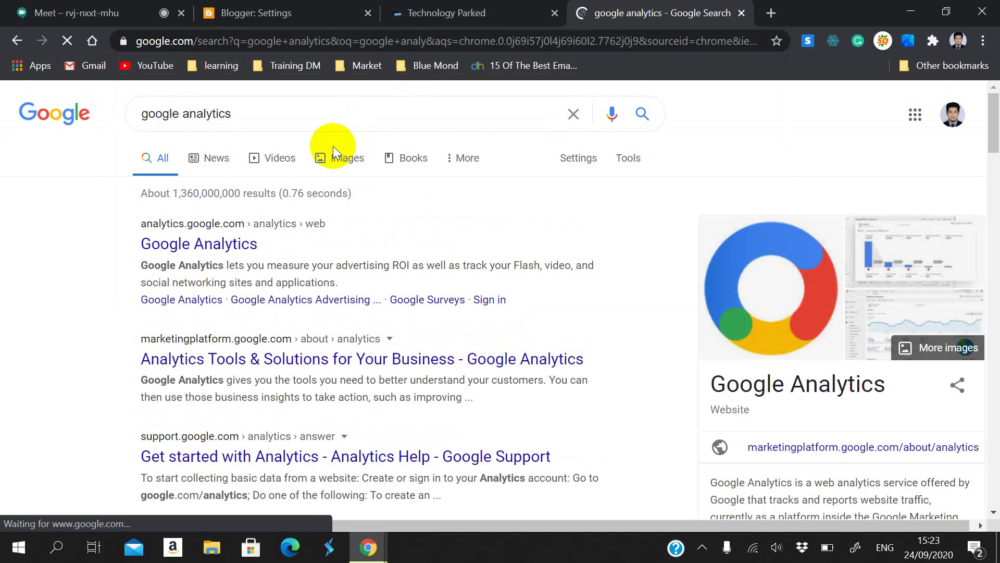
left_click(190, 243)
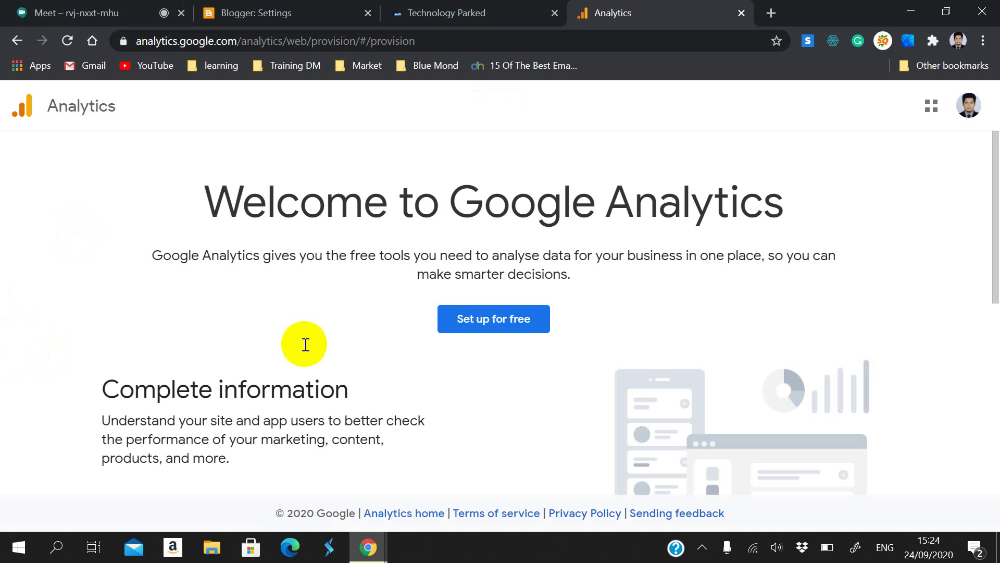
left_click(702, 547)
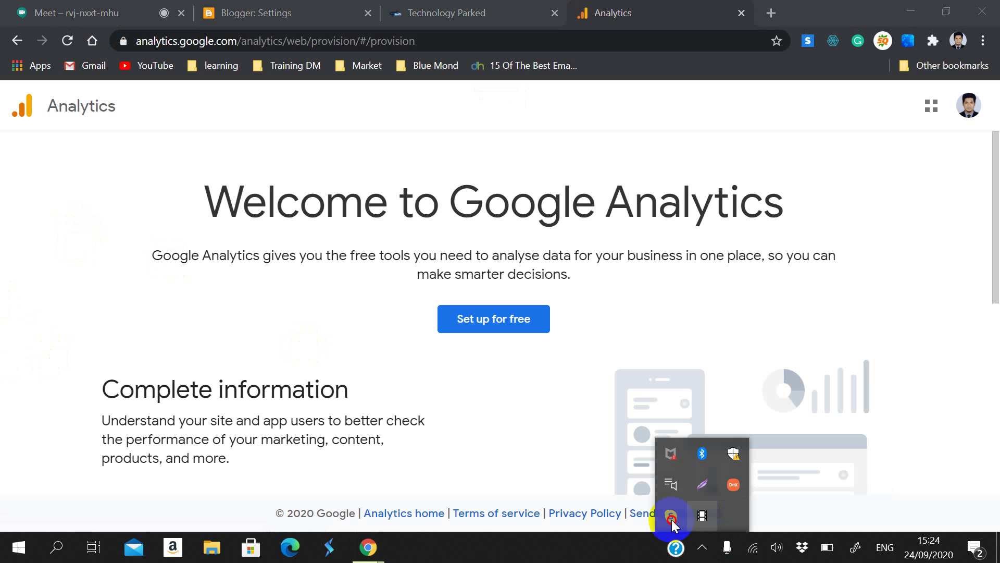
left_click(601, 558)
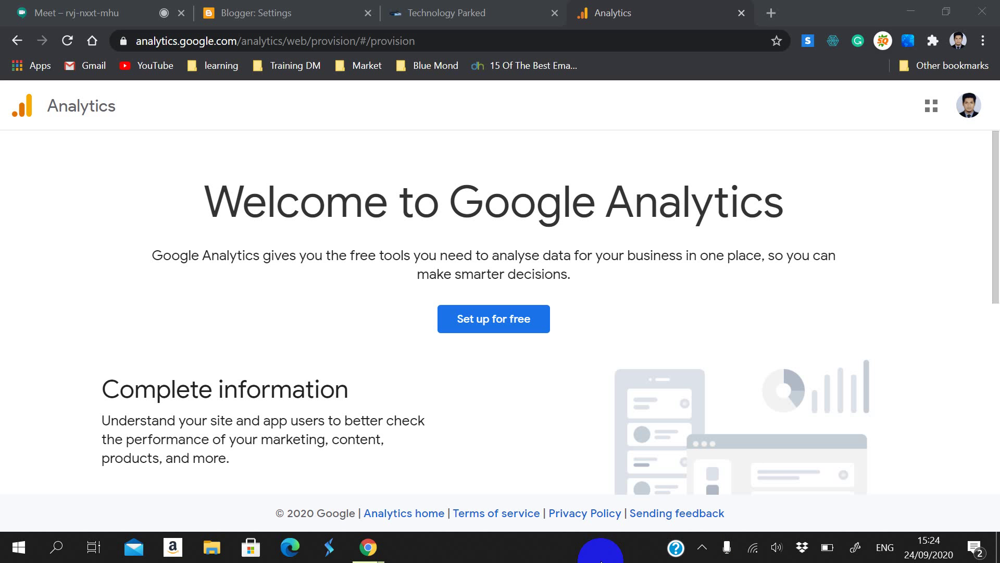
key("ctrl+1")
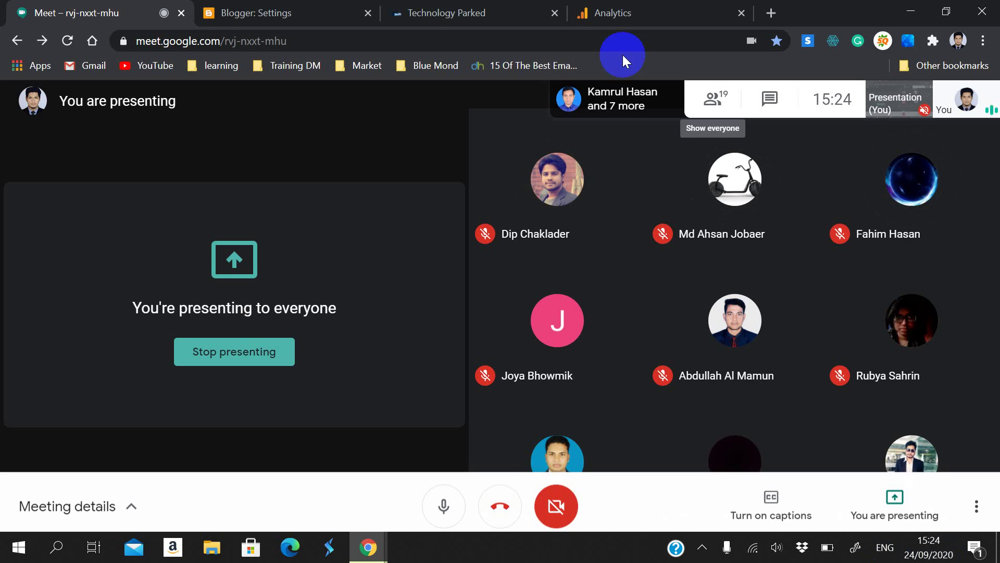
left_click(678, 11)
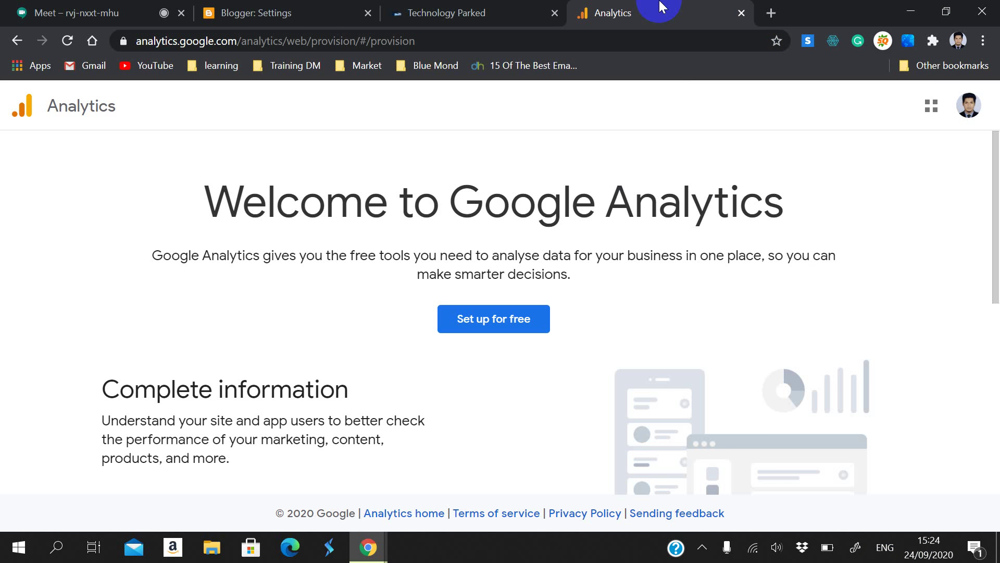
Step: Start a free Analytics account named 'Technology Parked', keeping default data sharing options, and continue
left_click(479, 318)
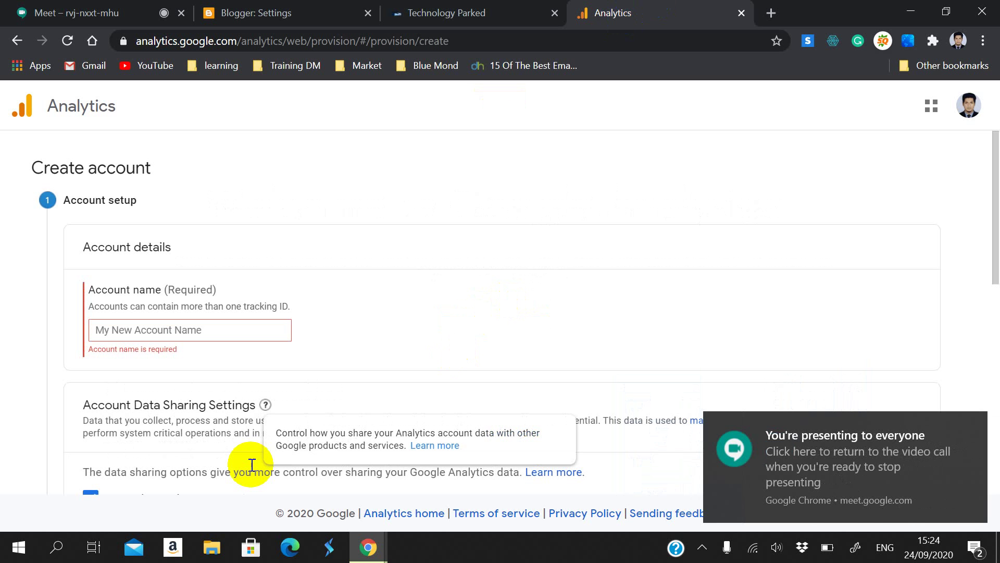
left_click(189, 330)
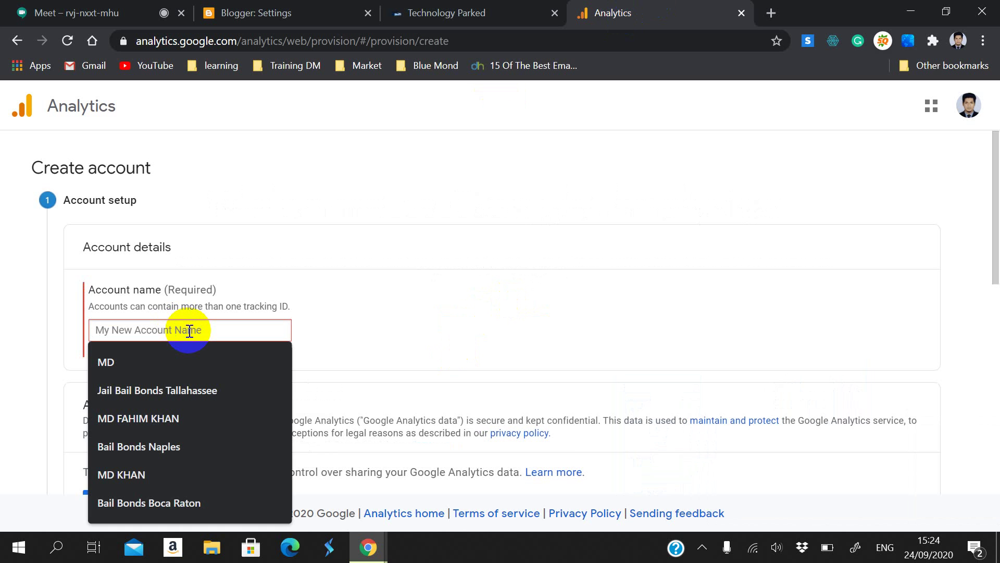
type("Te")
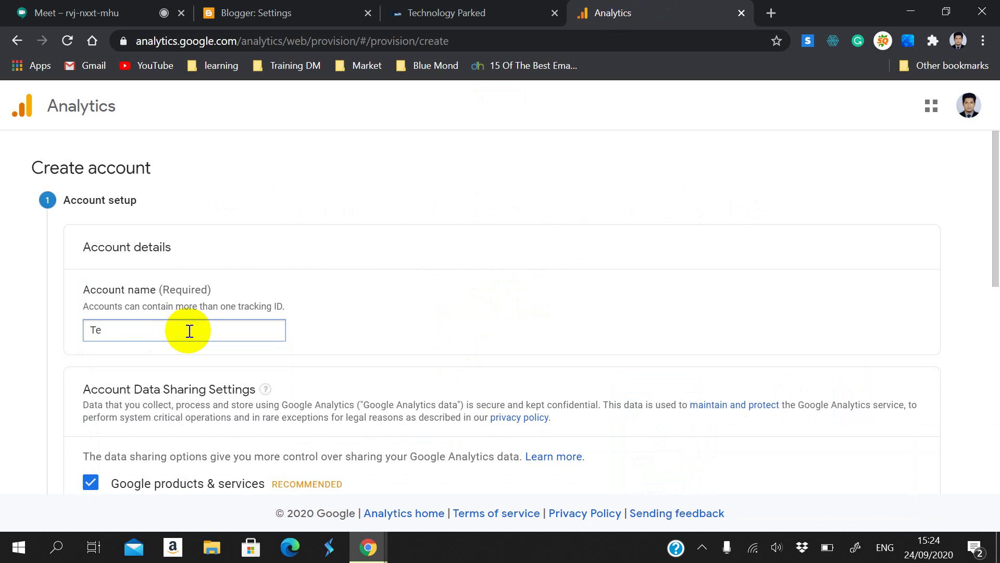
type("chnology Parked")
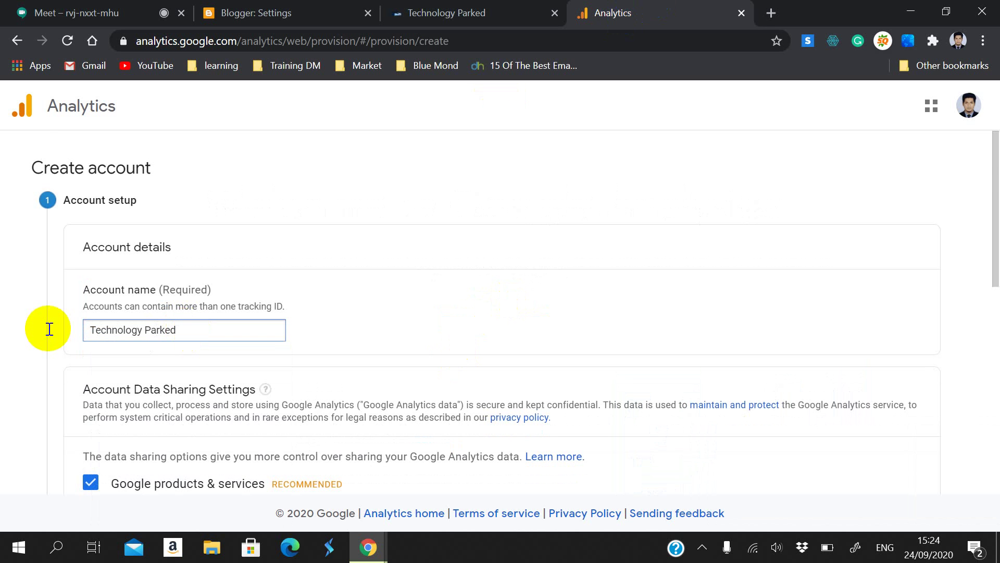
scroll(47, 328, "down", 3)
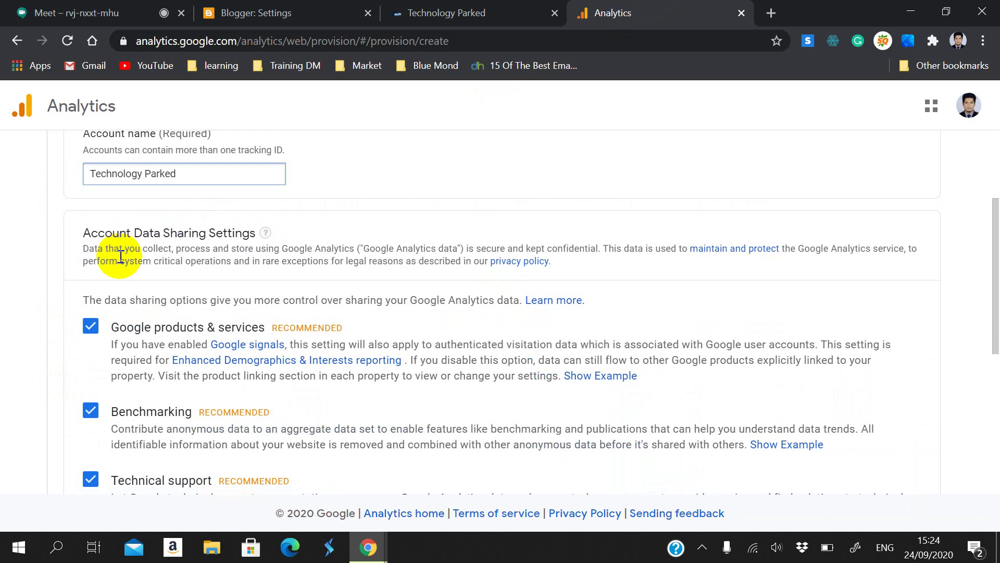
scroll(268, 411, "down", 3)
scroll(37, 304, "down", 3)
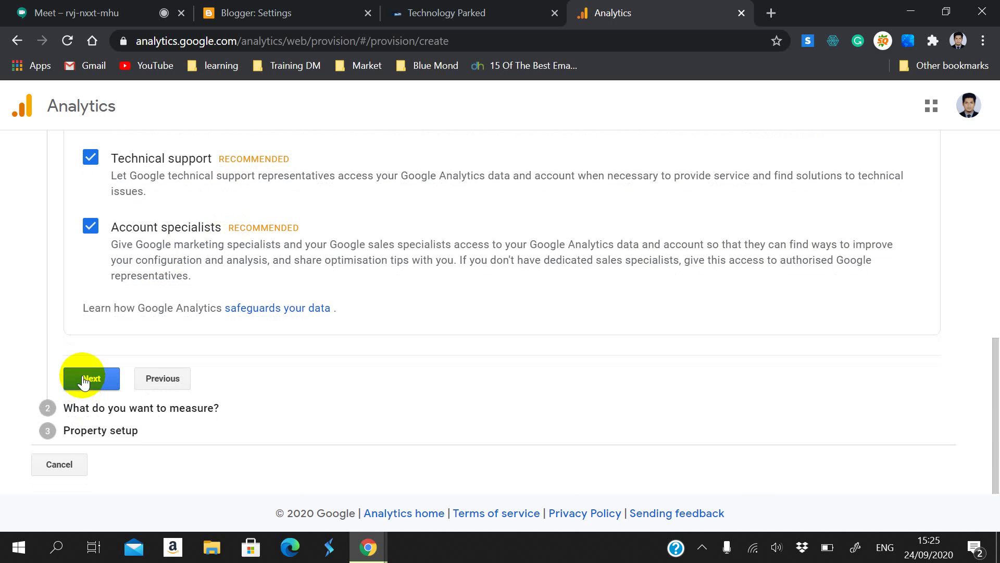
scroll(250, 252, "up", 7)
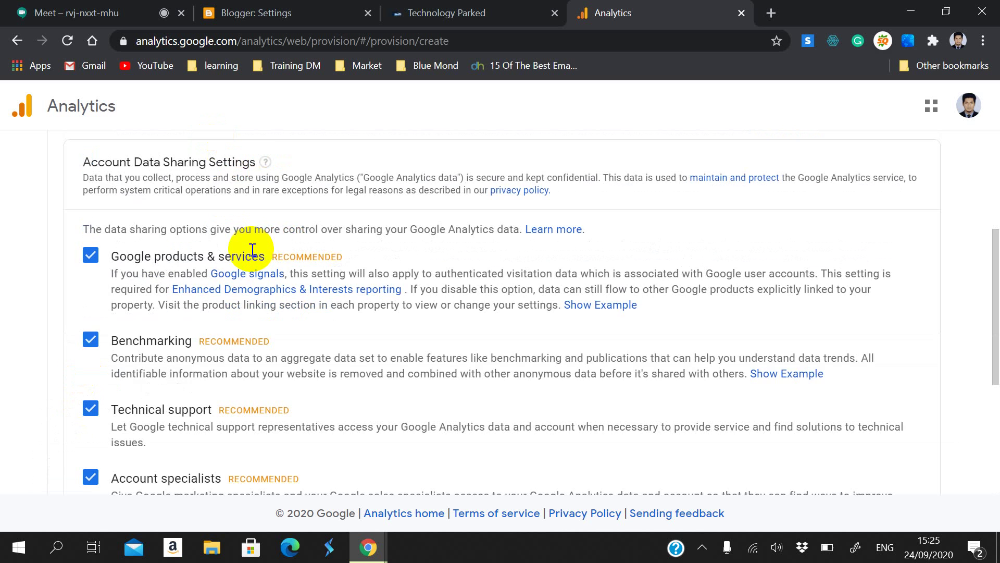
scroll(255, 250, "down", 3)
scroll(250, 263, "down", 3)
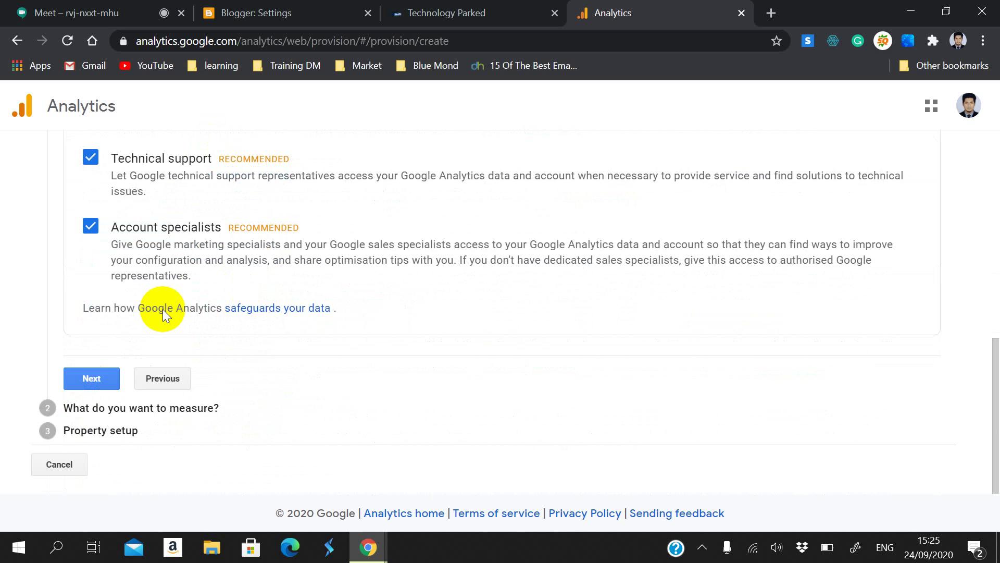
left_click(92, 378)
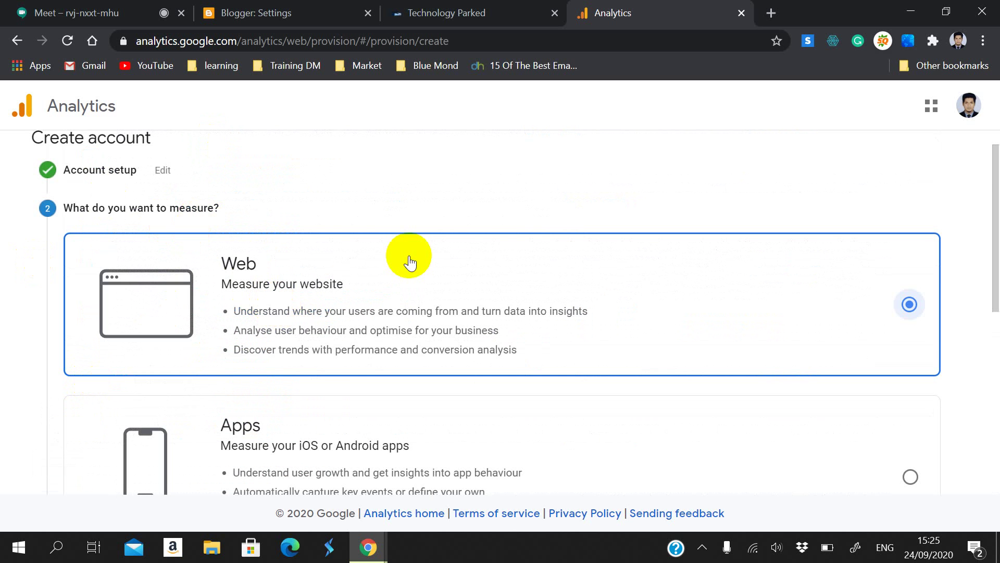
Step: Compare the Web, Apps, and Apps and web measurement options, then return to the Meet call
scroll(301, 273, "down", 1)
left_click(220, 206)
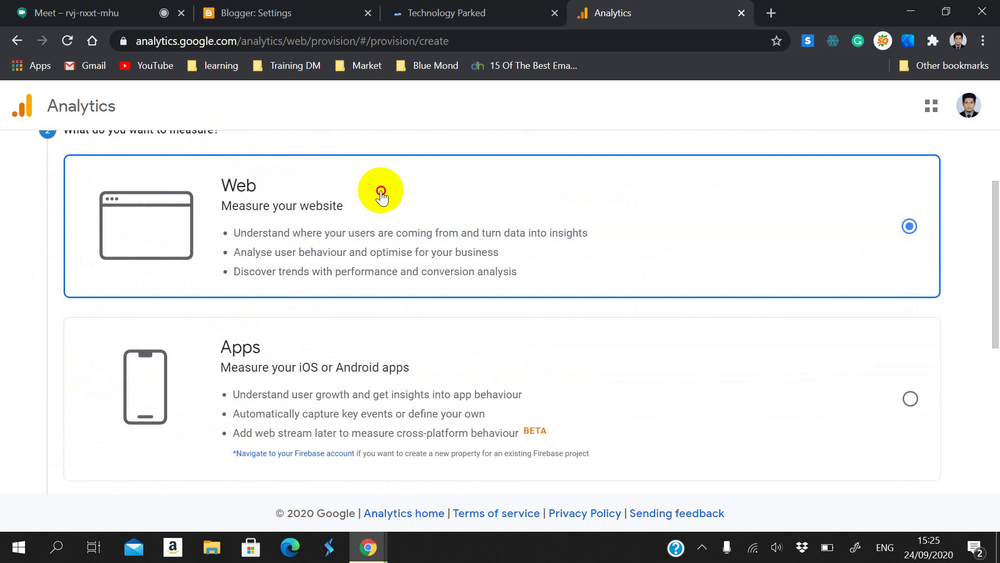
triple_click(360, 205)
scroll(228, 293, "down", 1)
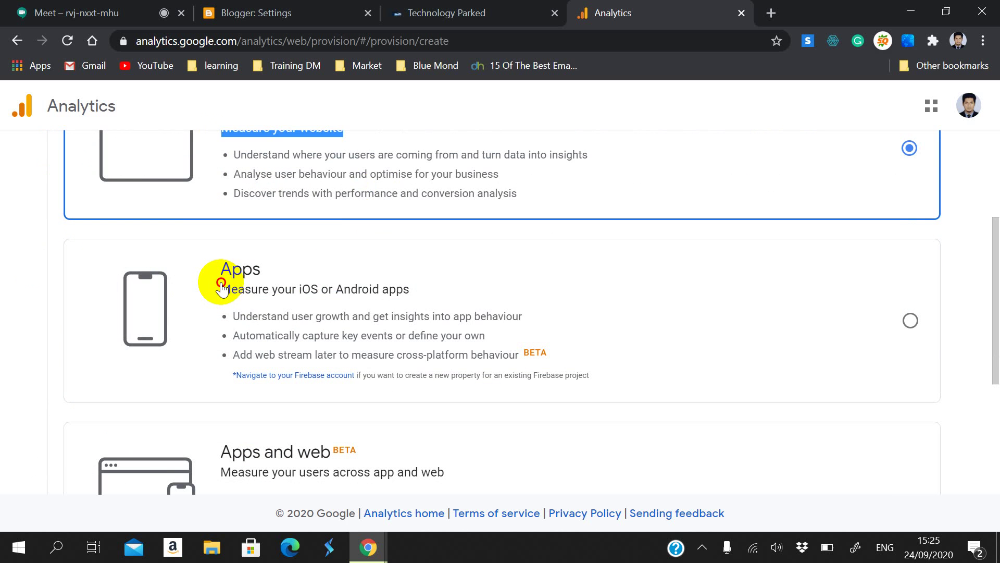
left_click_drag(220, 288, 411, 291)
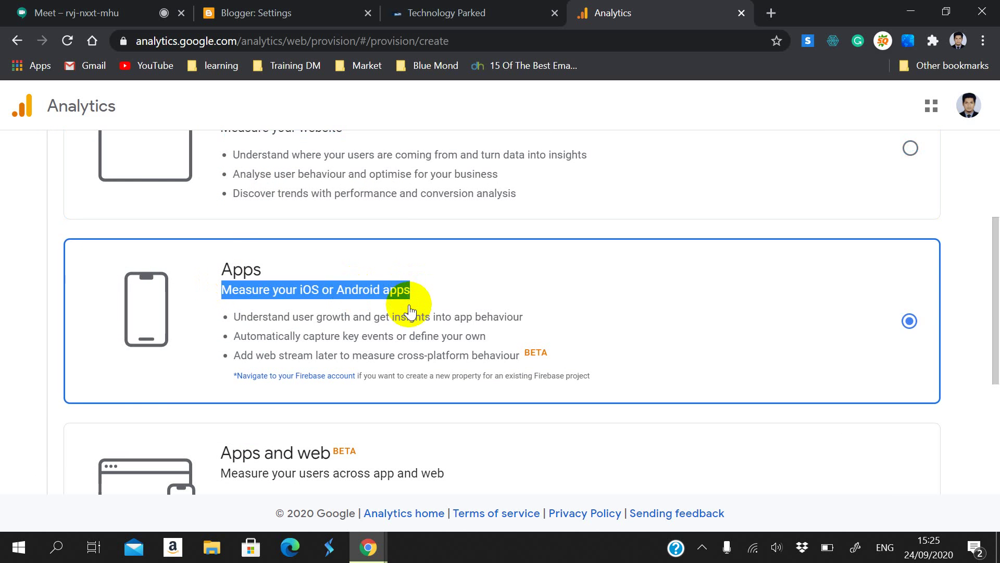
scroll(411, 302, "down", 1)
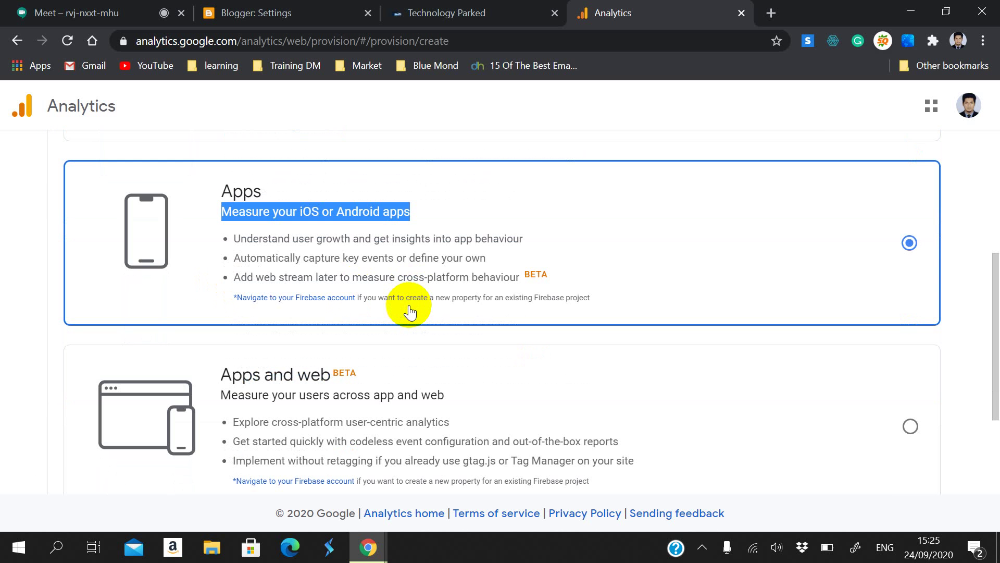
scroll(410, 311, "down", 1)
left_click_drag(220, 296, 354, 308)
scroll(358, 313, "down", 1)
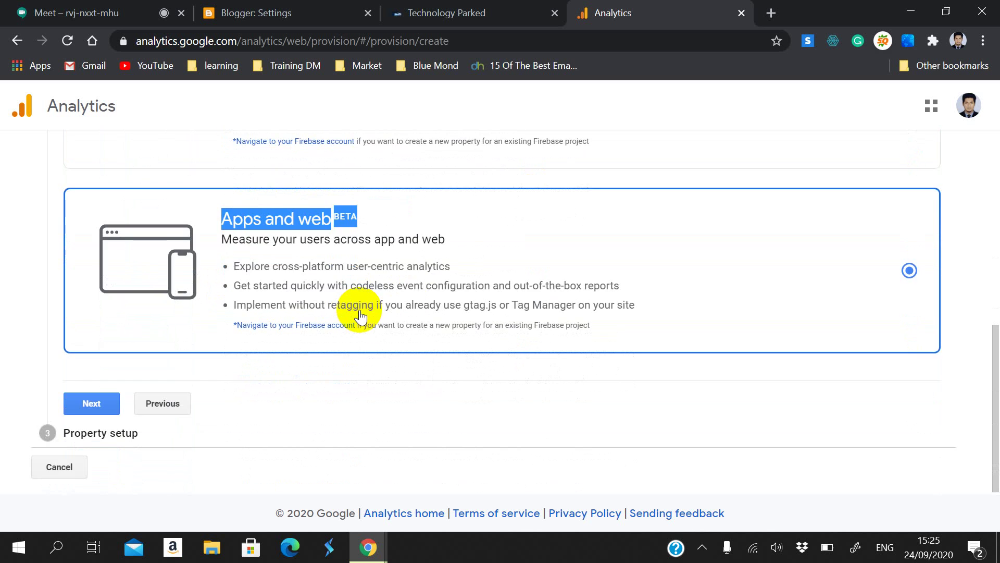
scroll(360, 315, "up", 8)
left_click(10, 12)
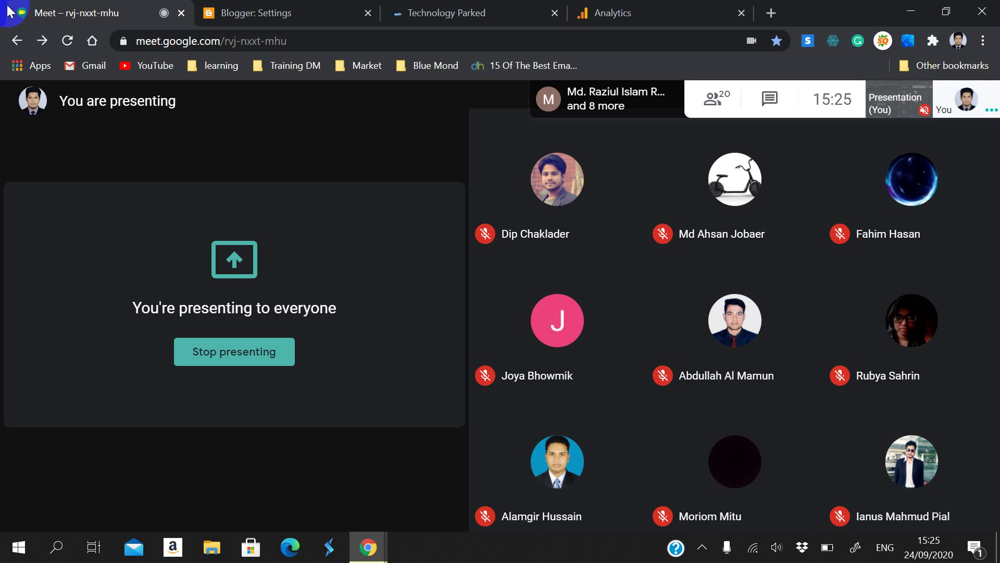
Step: Copy the Google Analytics URL and post it in the Meet chat, then close the chat
left_click(683, 7)
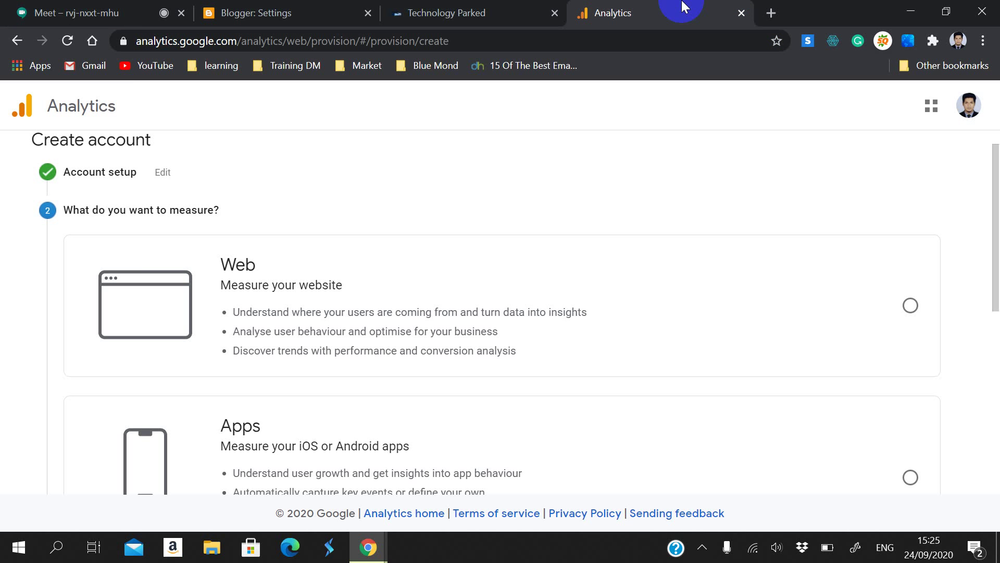
left_click_drag(134, 41, 236, 45)
key("ctrl+c")
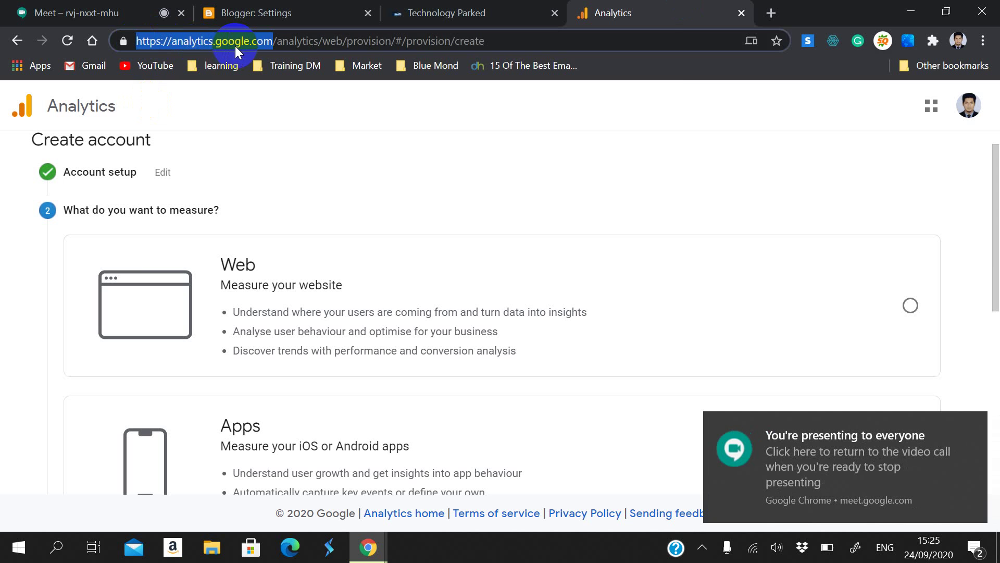
left_click(78, 13)
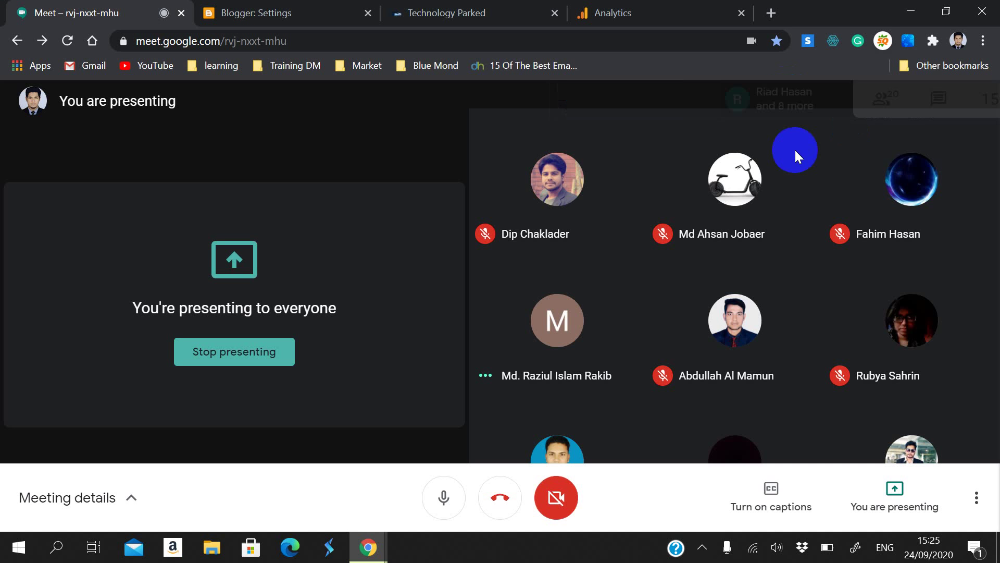
key("ctrl+v")
key("Return")
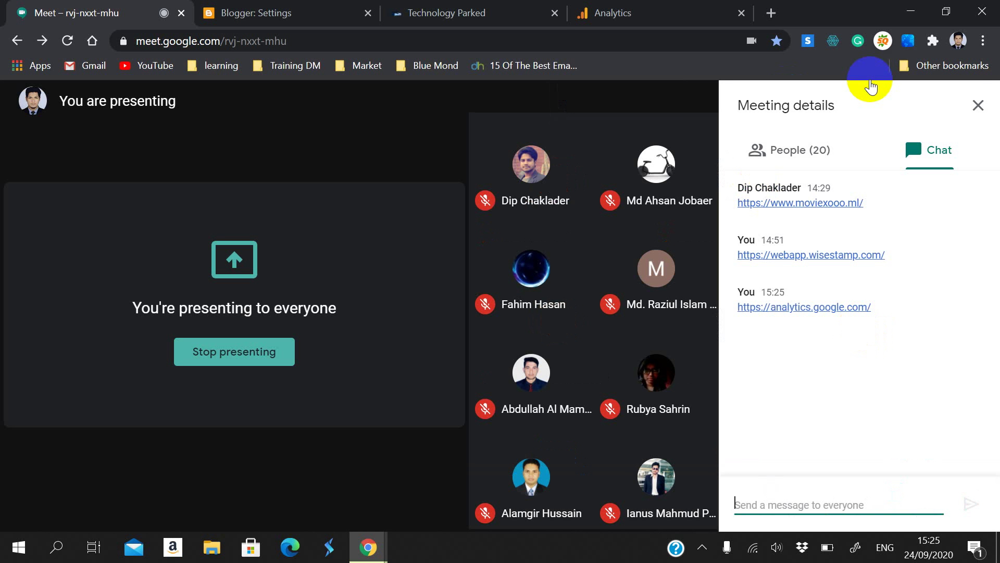
left_click(978, 105)
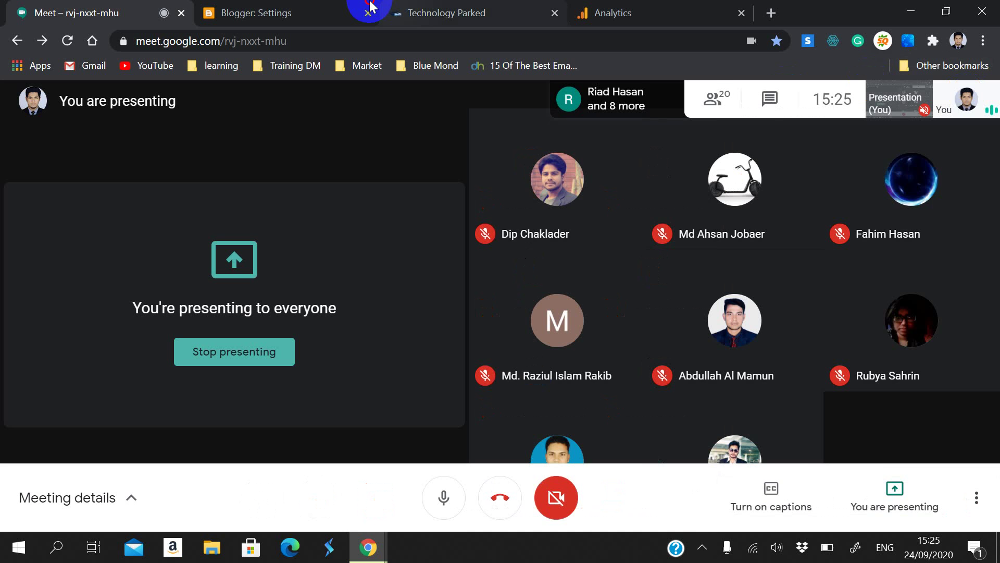
Step: Check the Technology Parked site's full web address, then return to the Analytics setup page
left_click(301, 8)
left_click(457, 11)
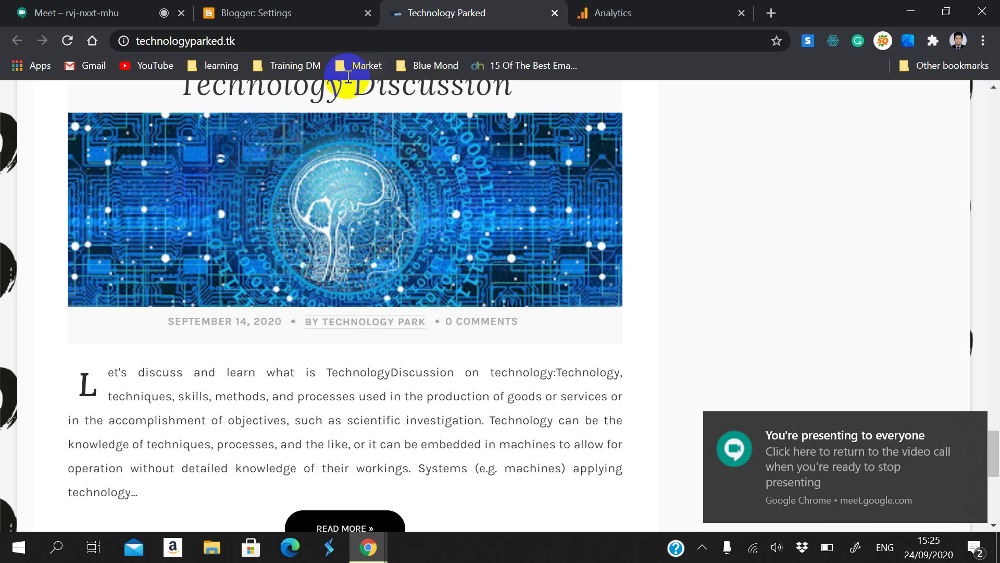
left_click(155, 41)
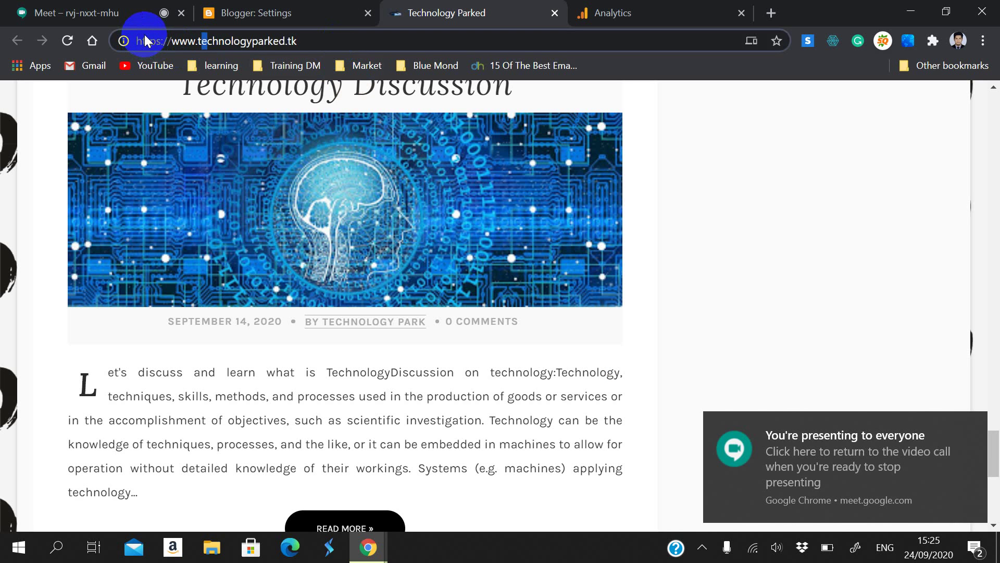
left_click(586, 11)
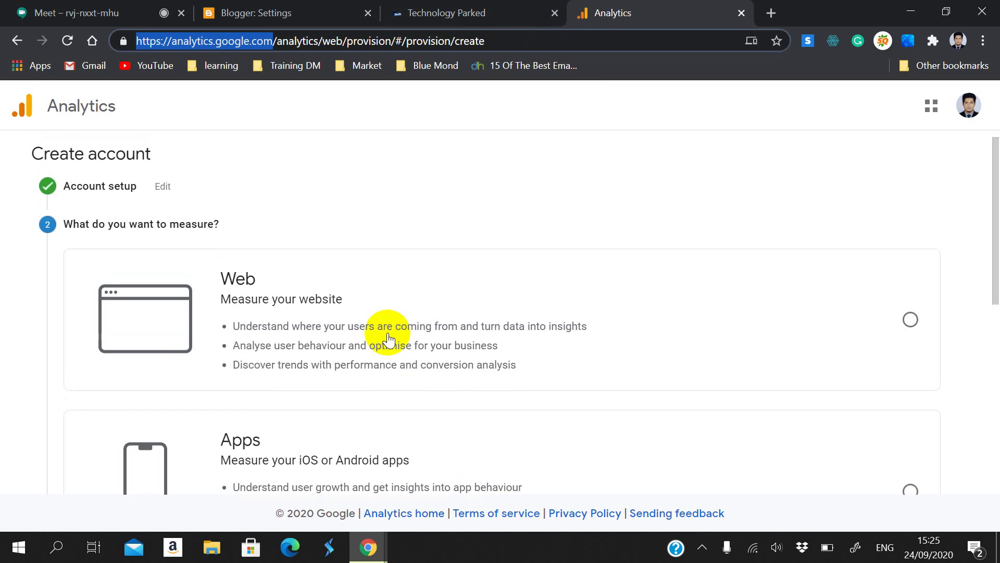
Step: Change the measurement choice from Apps and web to Web and proceed to Property details
scroll(387, 336, "down", 7)
scroll(365, 323, "up", 2)
scroll(362, 326, "down", 2)
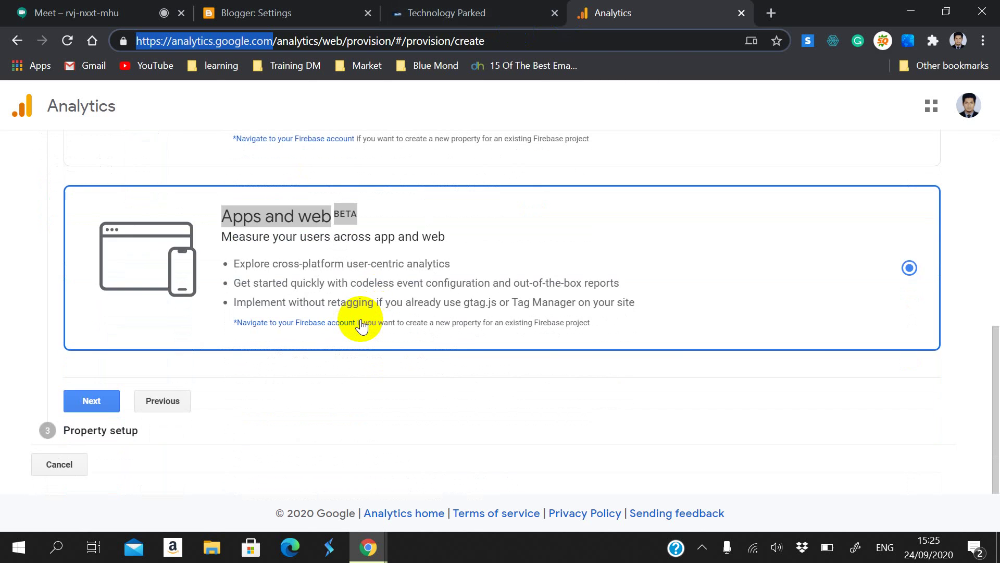
scroll(362, 326, "up", 3)
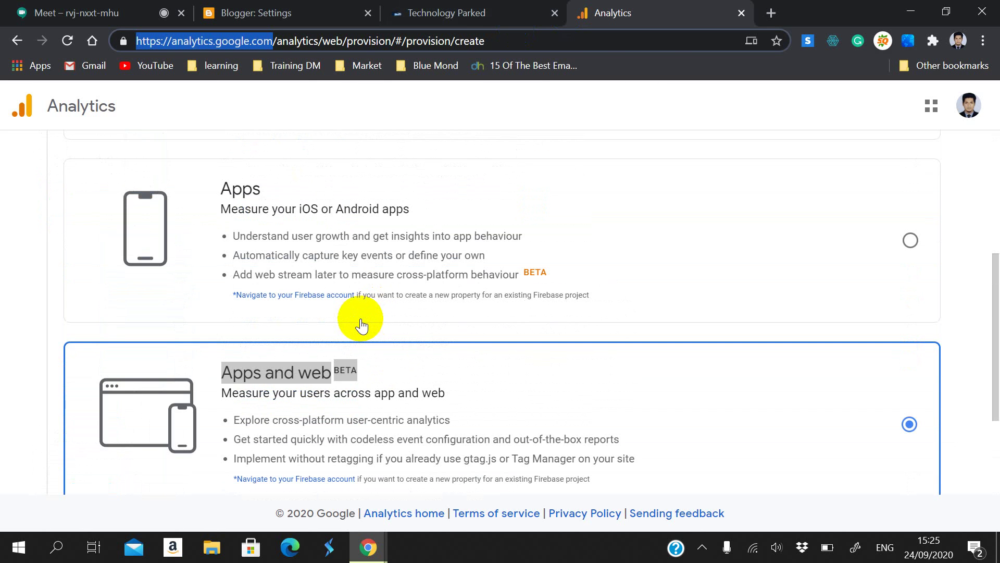
scroll(361, 326, "down", 2)
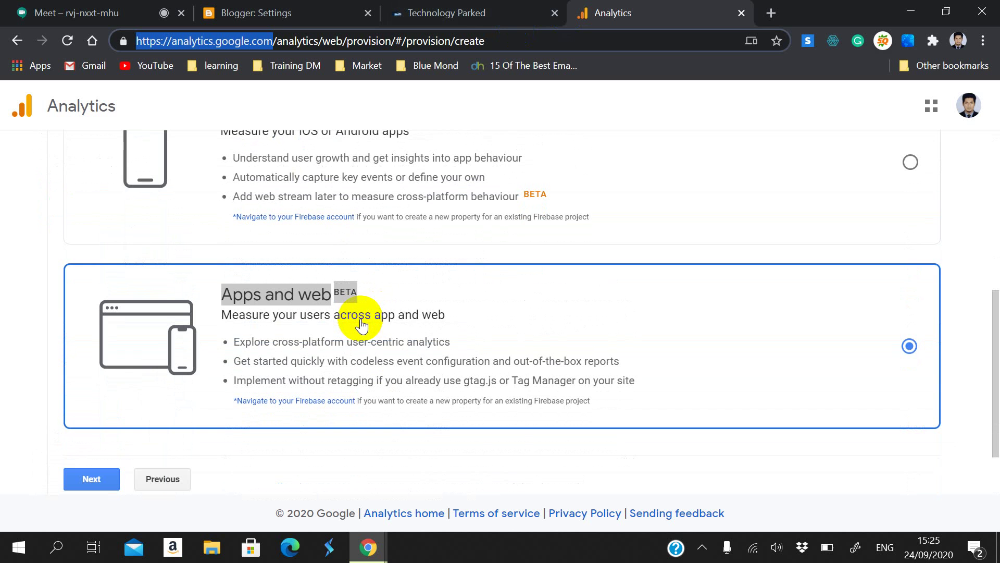
scroll(360, 326, "up", 2)
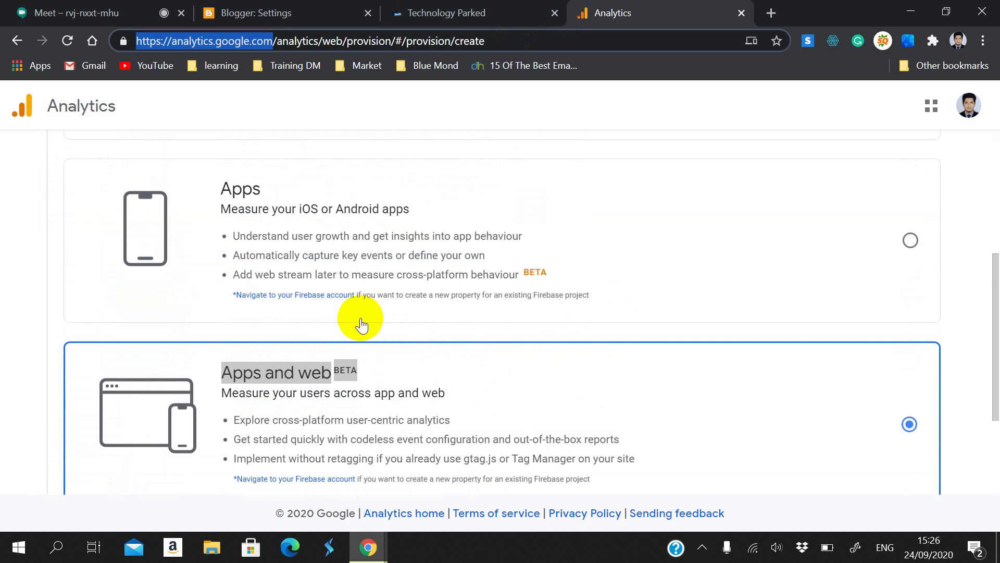
scroll(358, 320, "up", 5)
scroll(357, 318, "down", 8)
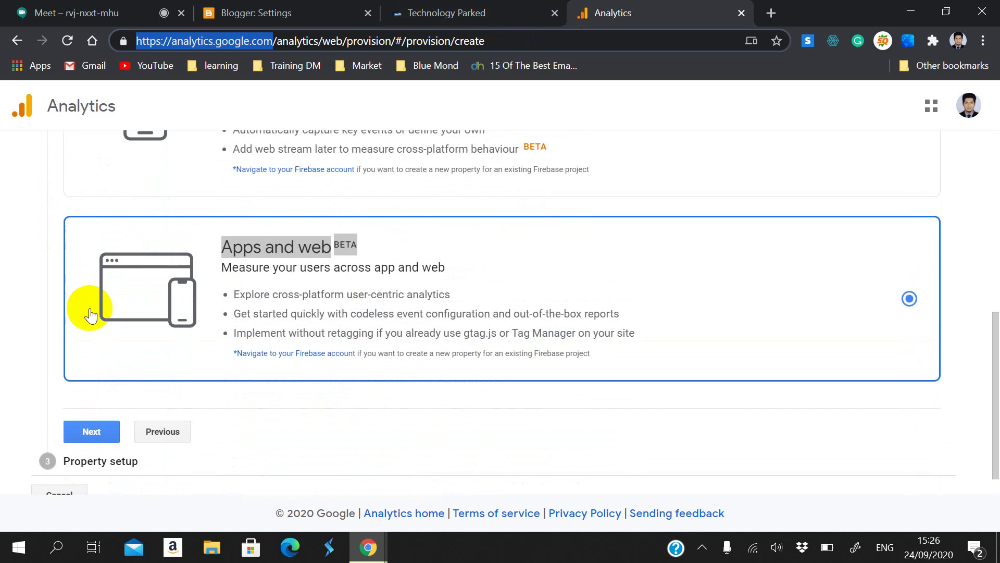
scroll(276, 302, "up", 7)
scroll(307, 451, "down", 1)
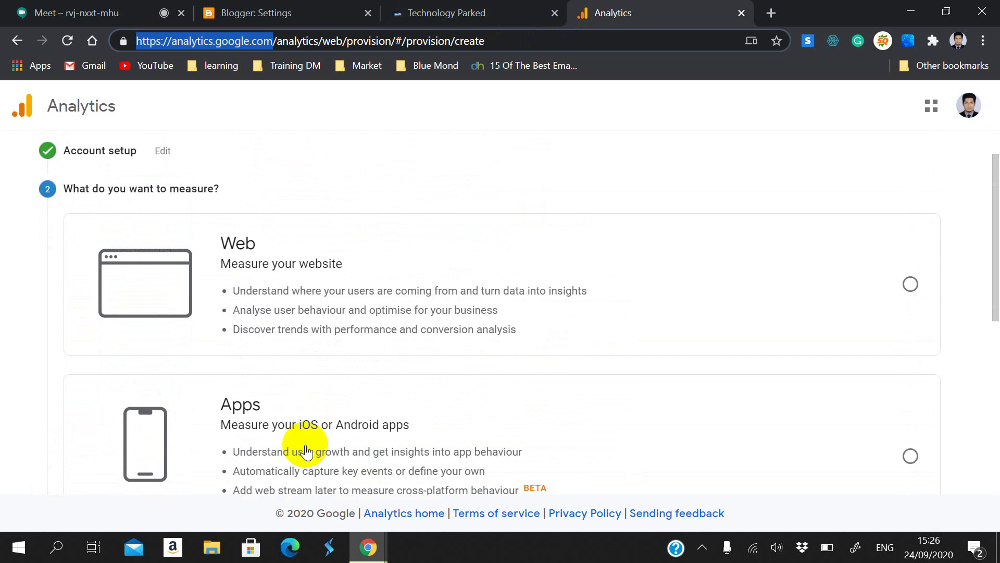
scroll(307, 451, "down", 7)
left_click(409, 203)
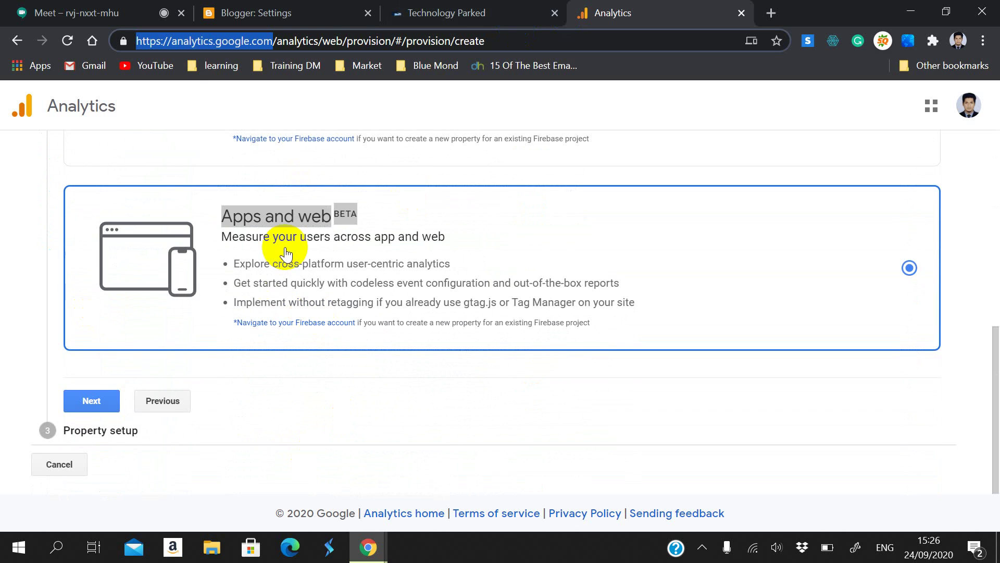
scroll(286, 254, "up", 7)
left_click(302, 326)
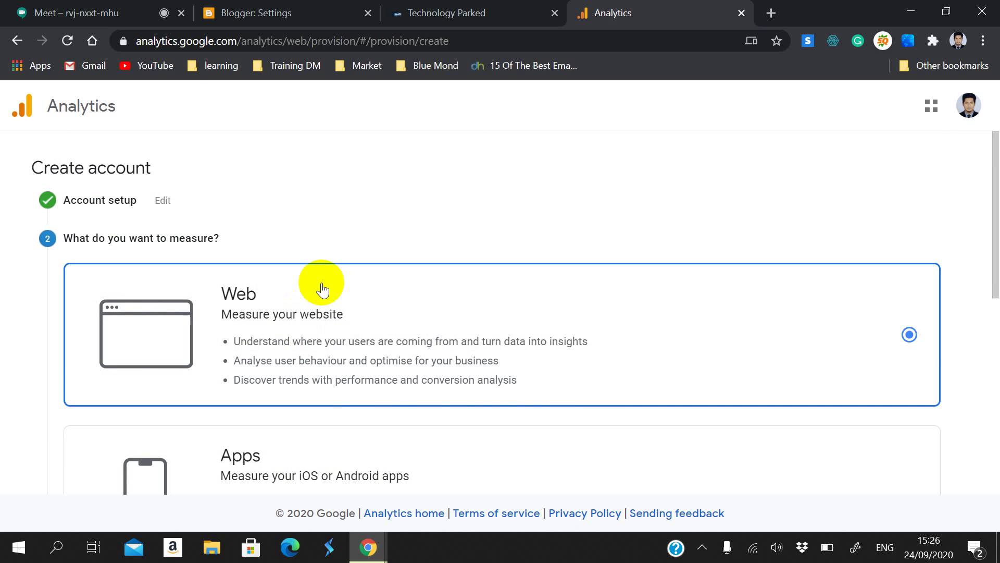
scroll(324, 286, "down", 7)
left_click(117, 409)
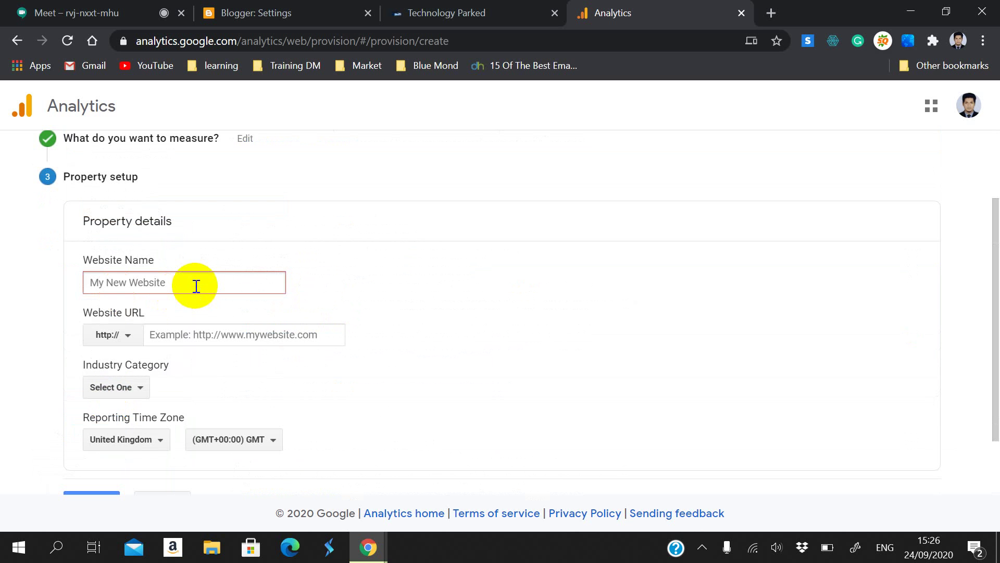
Step: Name the new Analytics property 'Technology Parked'
type("Technology Parked")
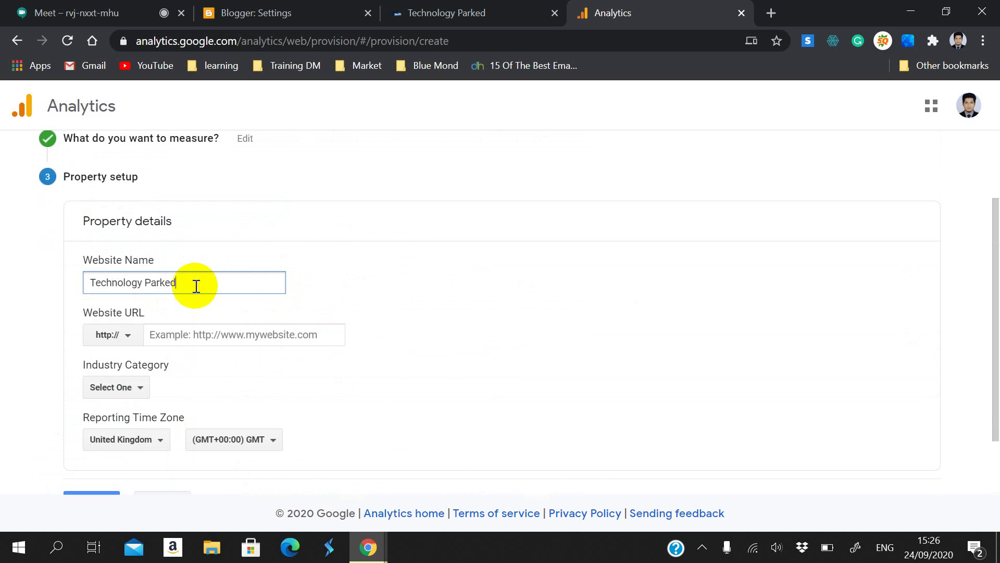
left_click(134, 335)
left_click(128, 383)
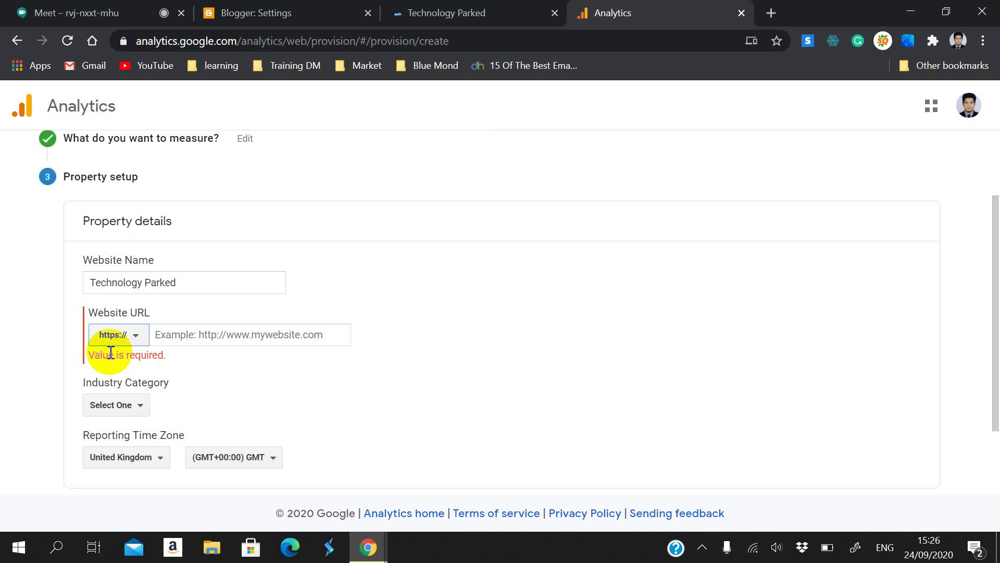
left_click(425, 11)
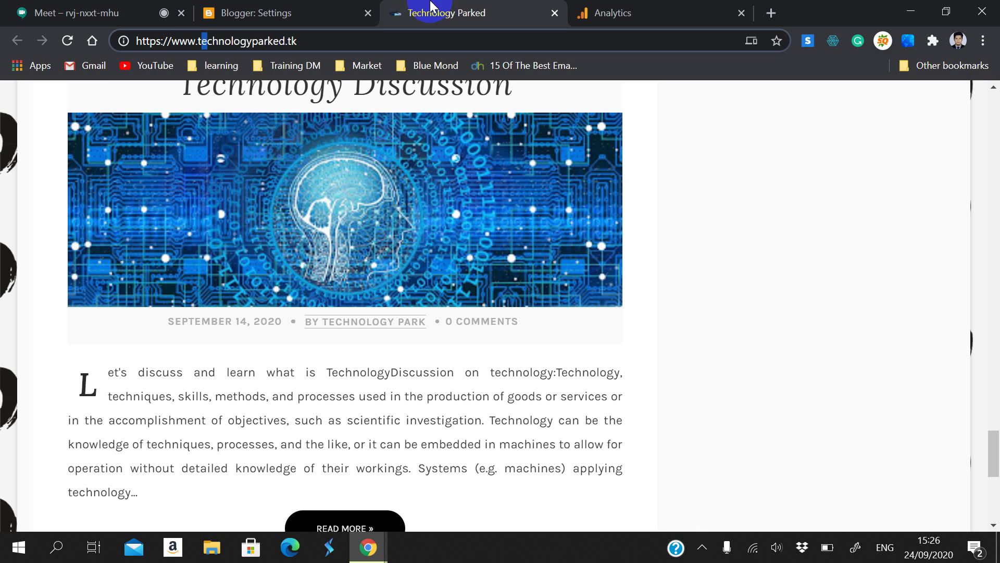
left_click(166, 47)
left_click(159, 42)
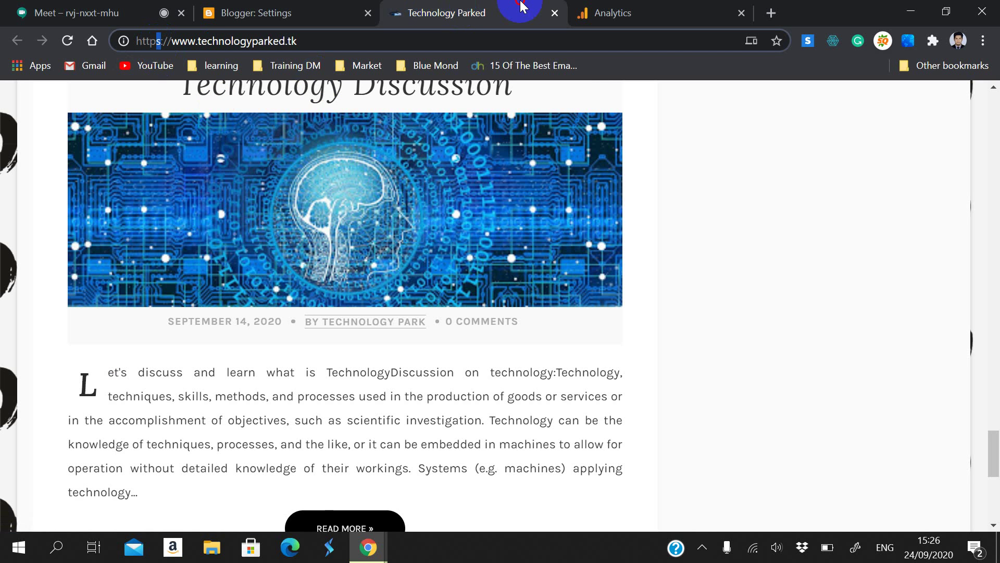
left_click(588, 13)
left_click(150, 334)
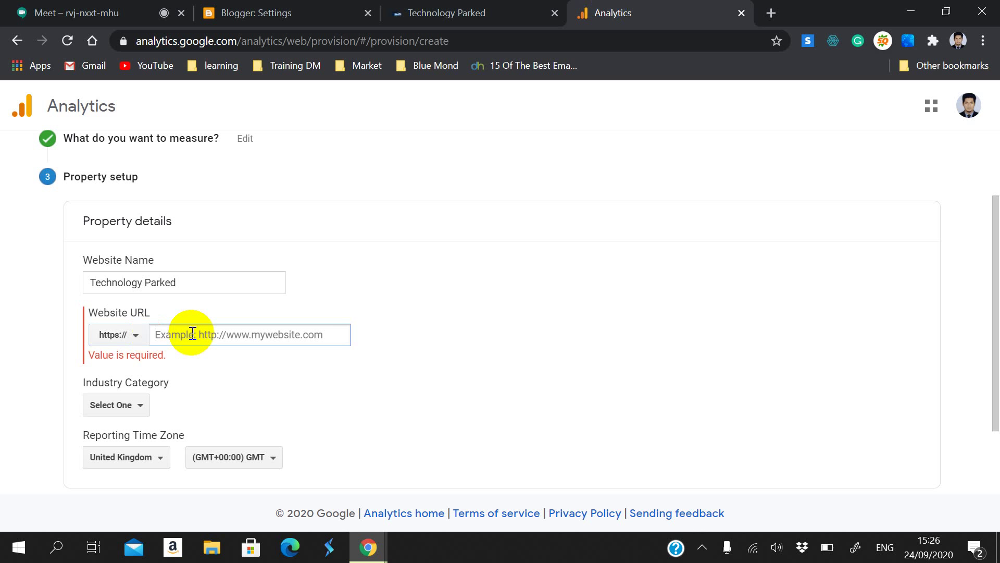
type("tec")
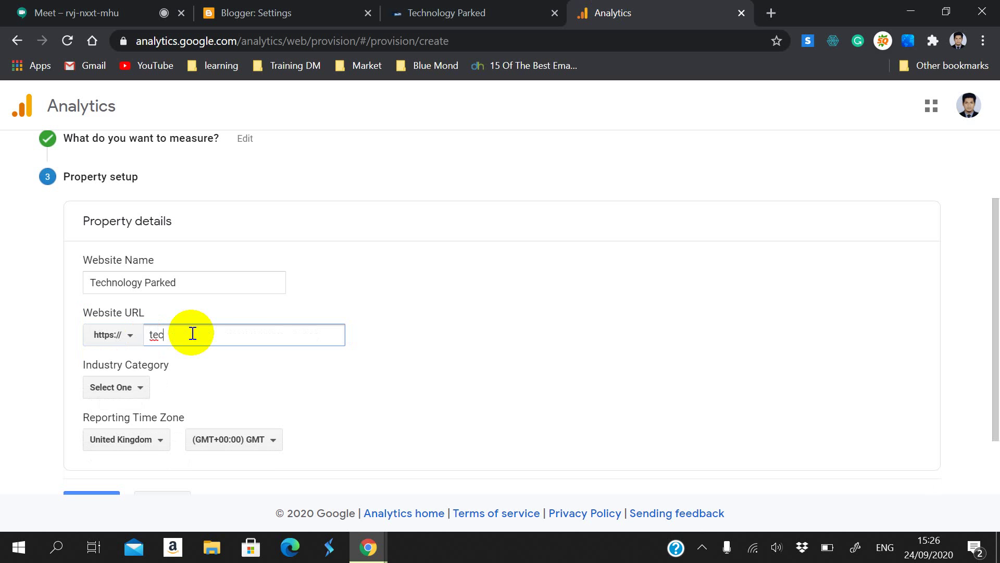
type("hnologyparked.tk")
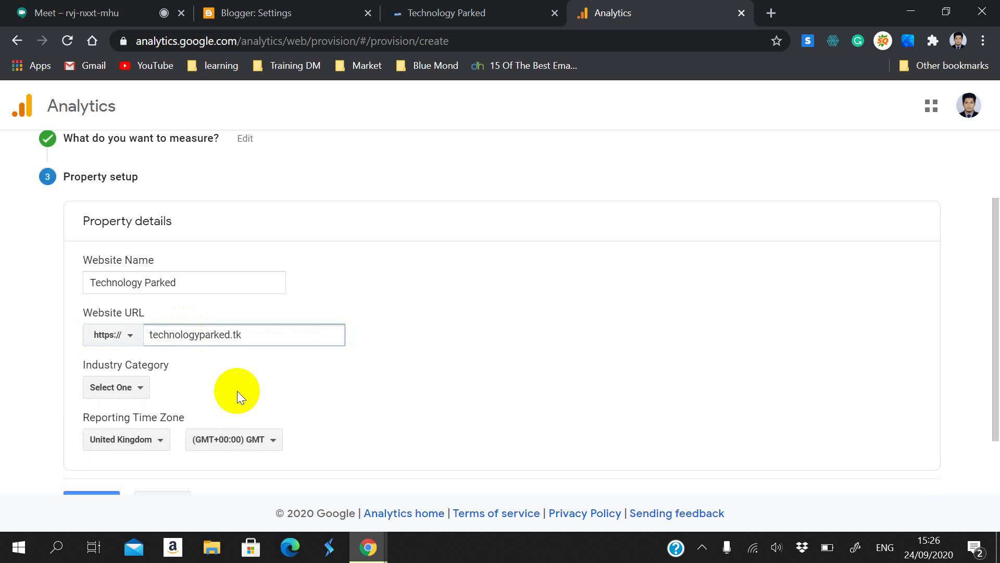
Step: Set the industry category to Computers and Electronics
scroll(229, 392, "down", 2)
left_click(140, 309)
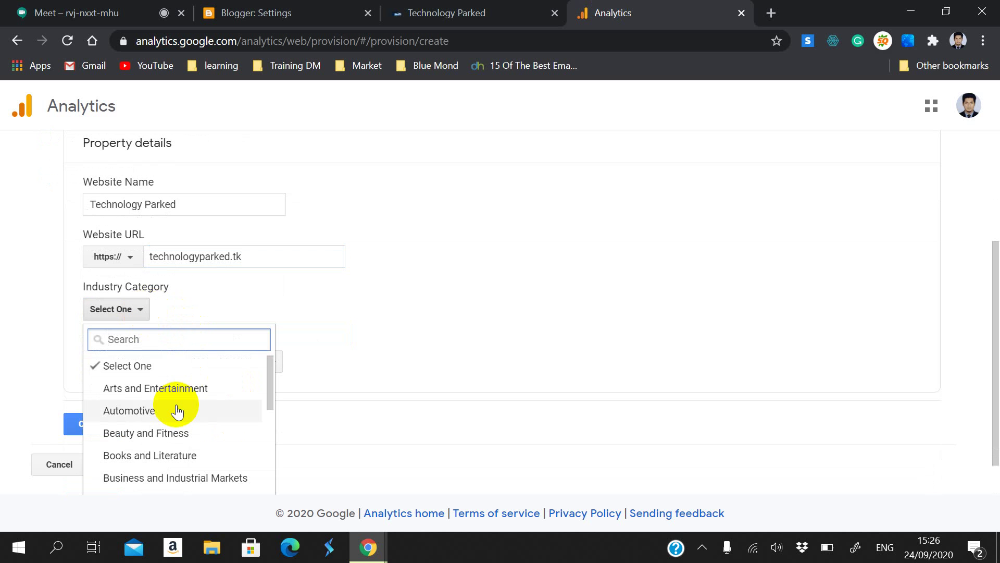
scroll(178, 424, "down", 3)
scroll(166, 385, "up", 3)
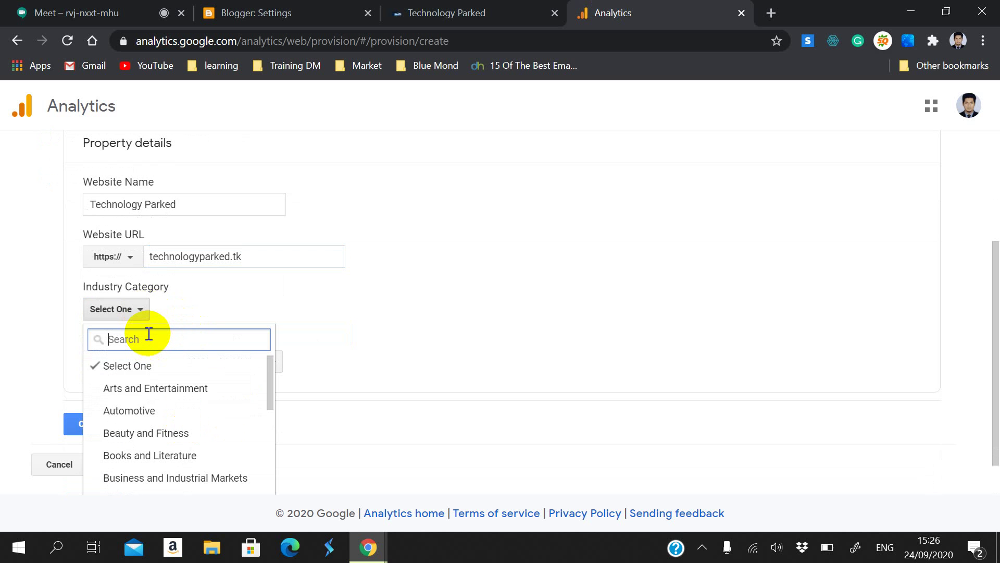
type("T")
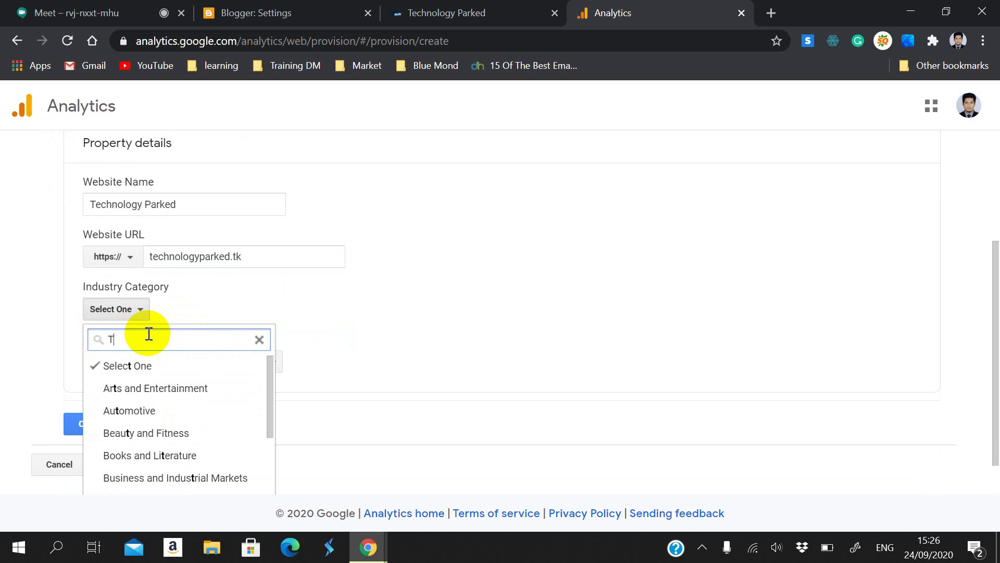
type("e")
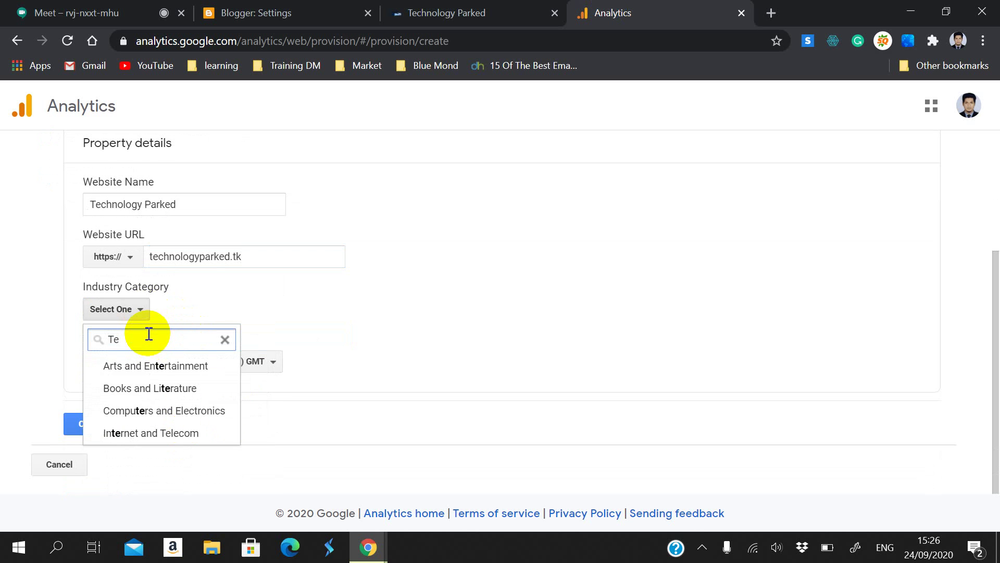
type("ch")
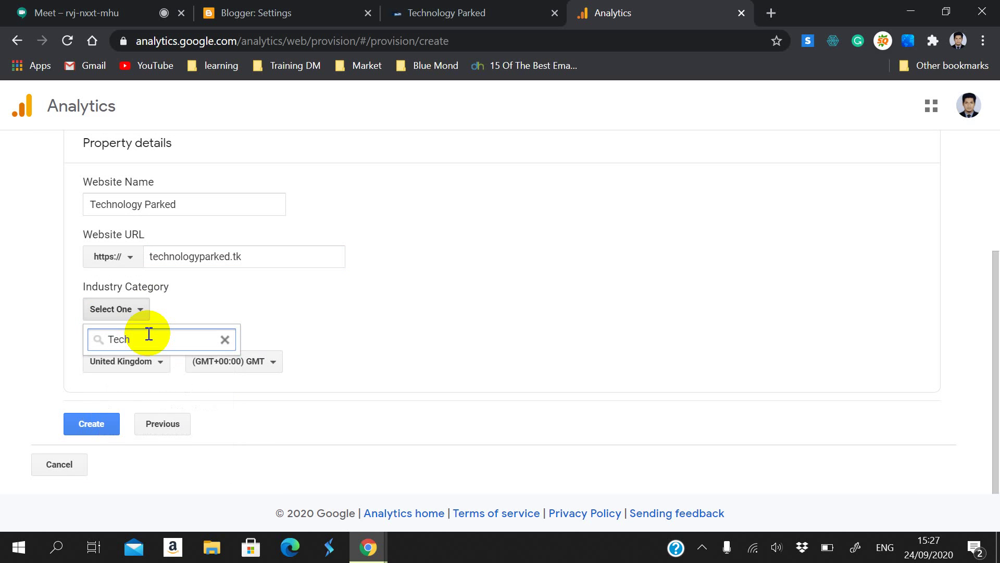
key("BackSpace")
key("BackSpace")
key("BackSpace")
key("BackSpace")
type("In")
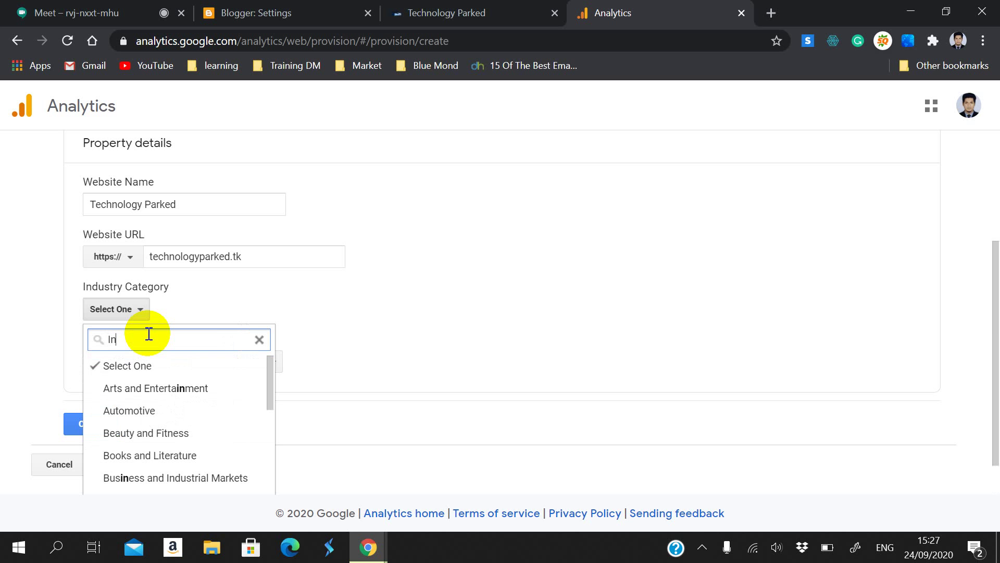
type("forma")
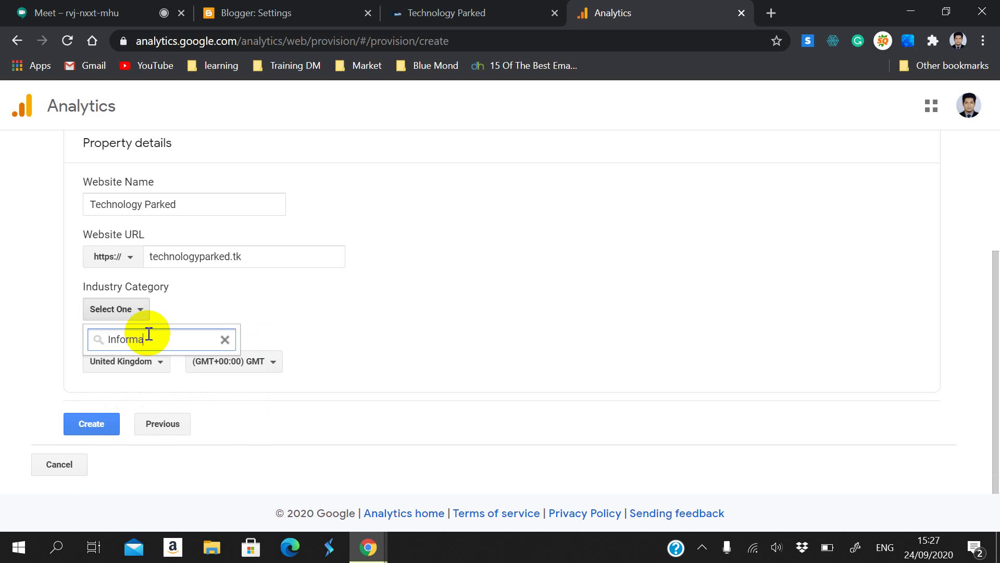
key("BackSpace")
key("BackSpace")
key("BackSpace")
key("BackSpace")
key("BackSpace")
key("BackSpace")
key("Tab")
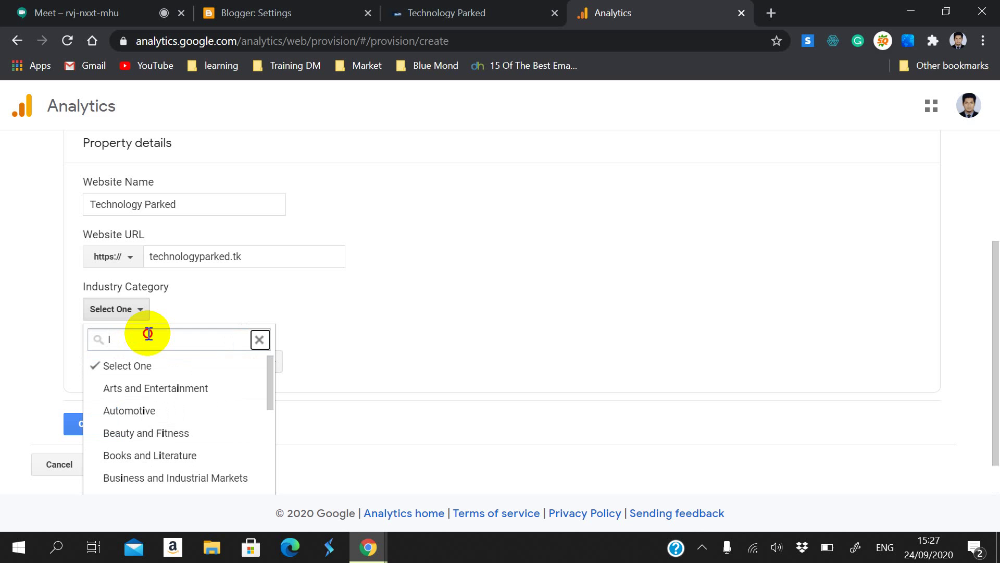
left_click(149, 334)
type("C")
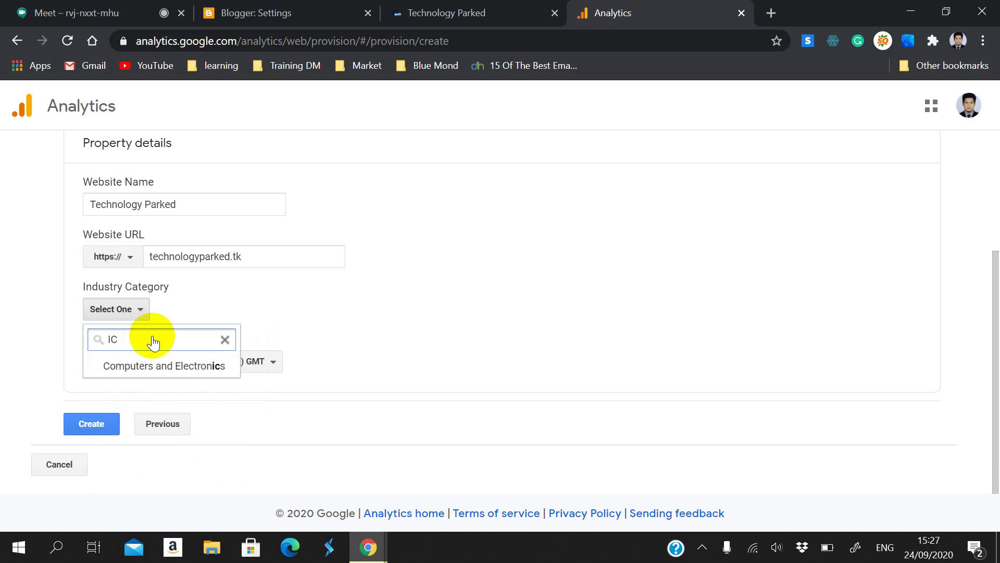
left_click(174, 364)
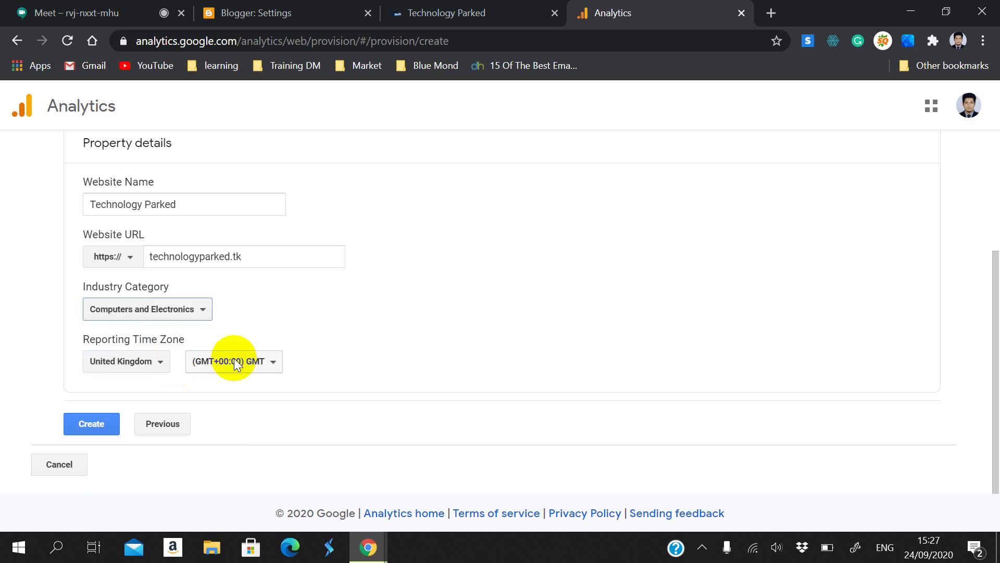
Step: Choose Bangladesh (GMT+06:00) as the reporting time zone
left_click(128, 360)
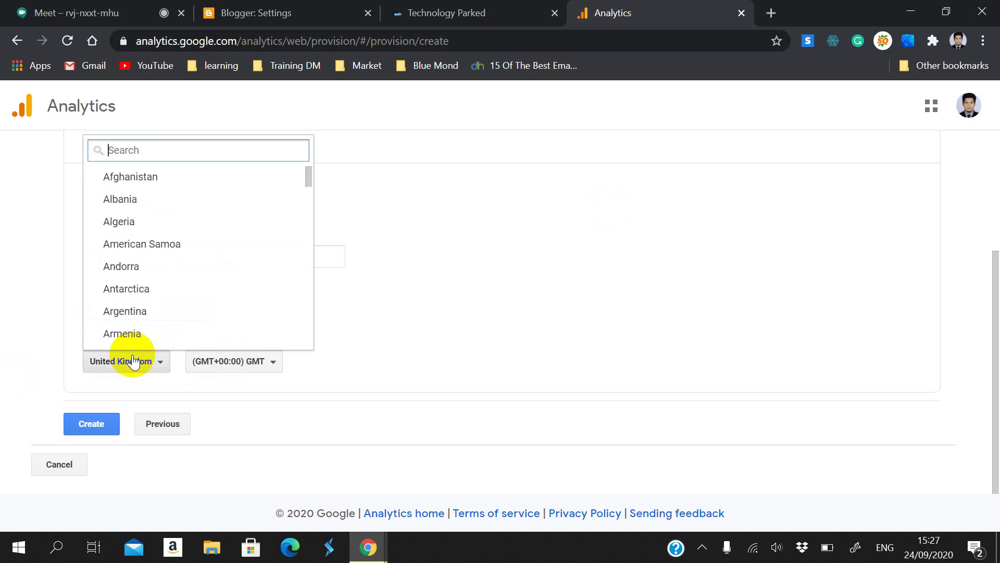
scroll(169, 263, "down", 6)
scroll(169, 263, "down", 5)
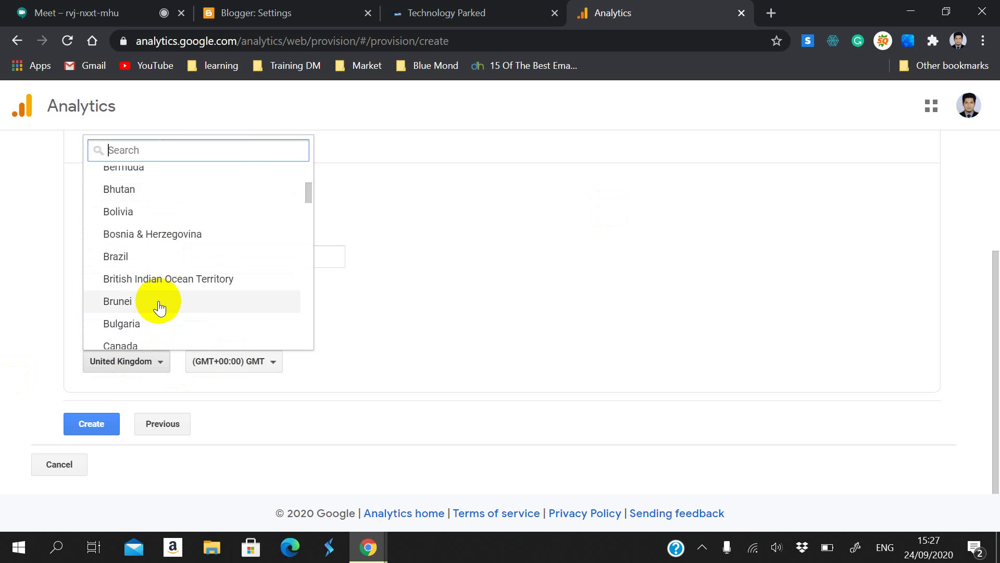
scroll(135, 299, "up", 5)
scroll(148, 297, "up", 2)
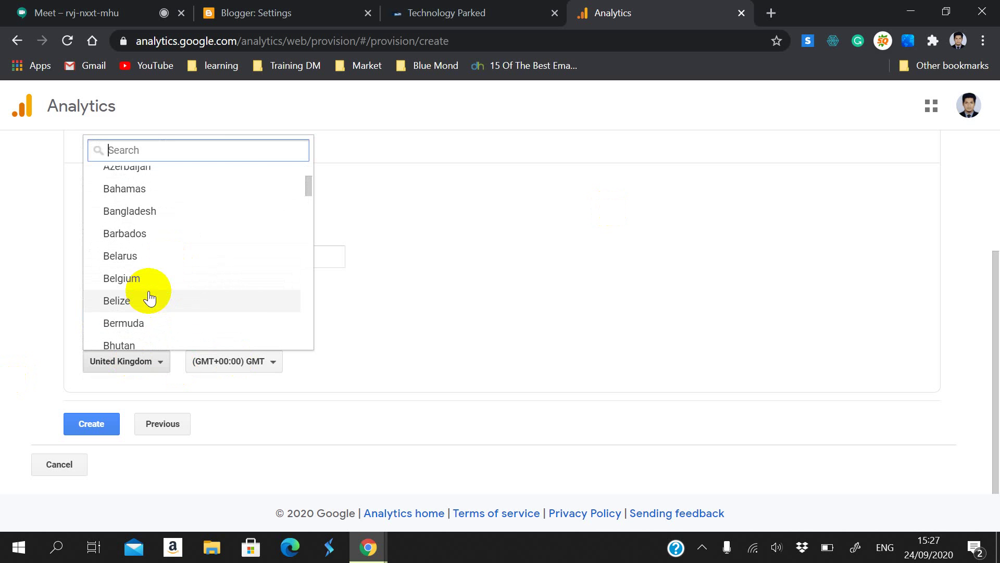
left_click(138, 207)
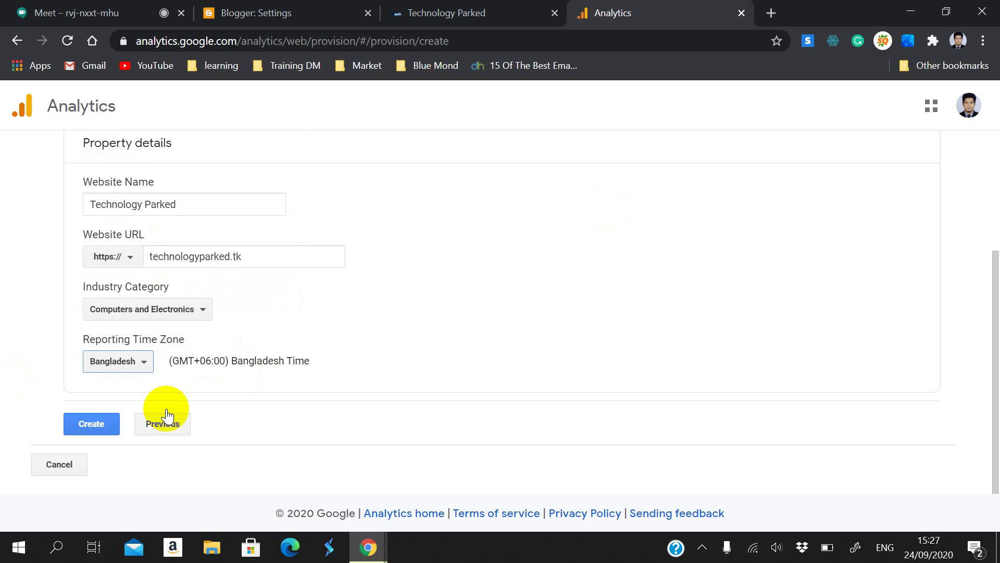
Step: Submit the property details and pick Bangladesh as the terms-of-service country
left_click(87, 433)
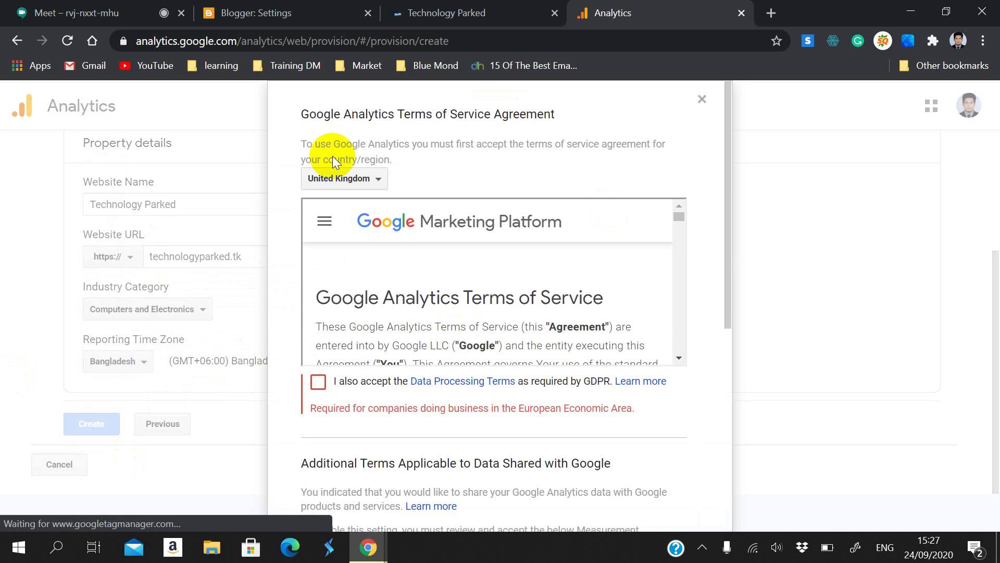
left_click(300, 114)
left_click_drag(299, 115, 574, 99)
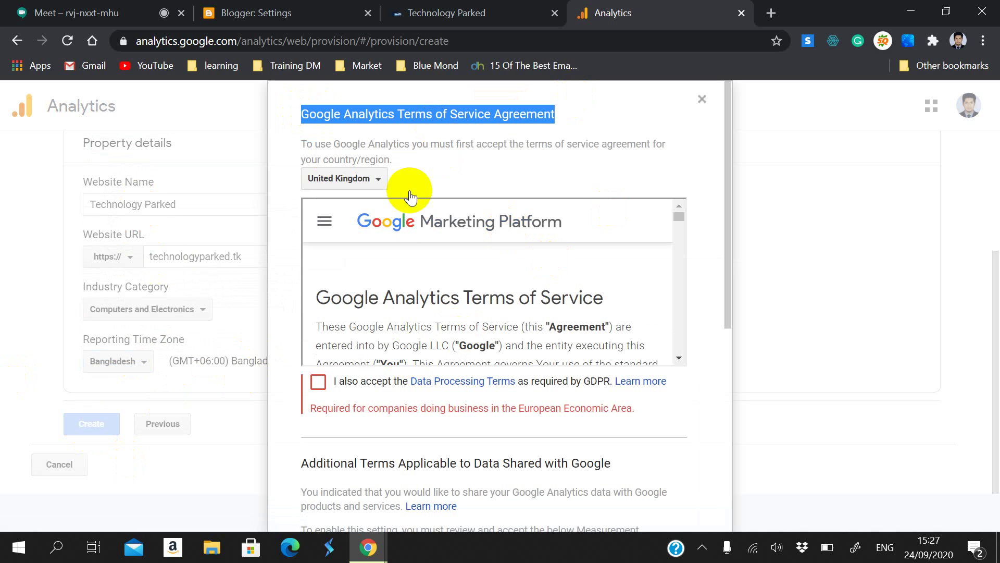
left_click(357, 182)
scroll(364, 308, "down", 3)
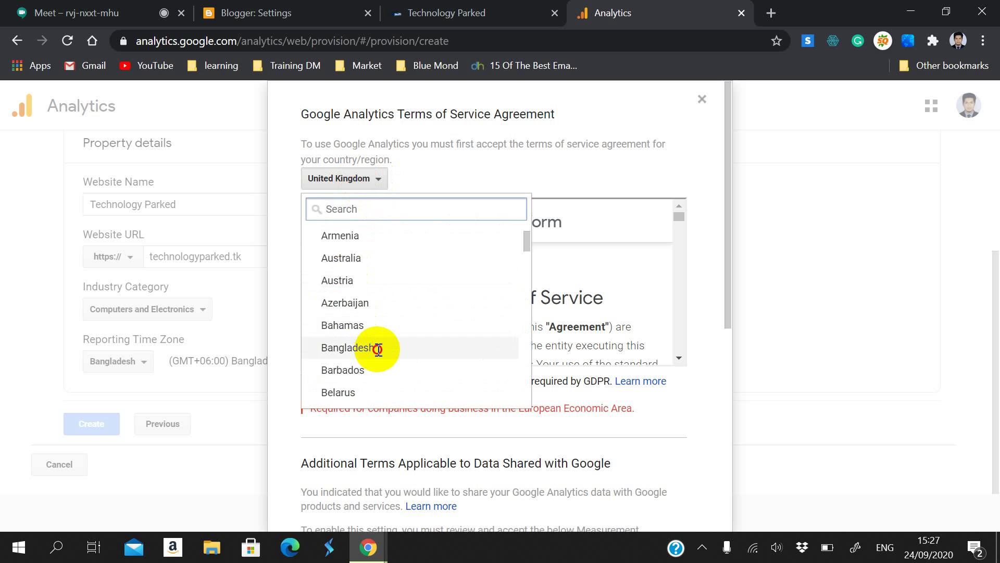
left_click(380, 348)
Step: Tick the GDPR Data Processing and Controller-Controller terms, then accept the agreement
scroll(436, 346, "down", 2)
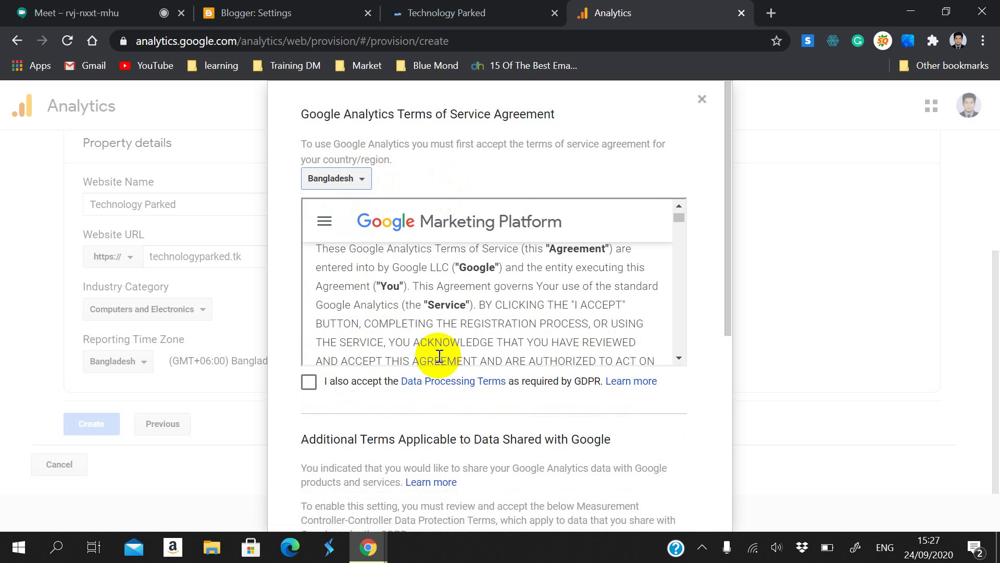
scroll(436, 339, "up", 2)
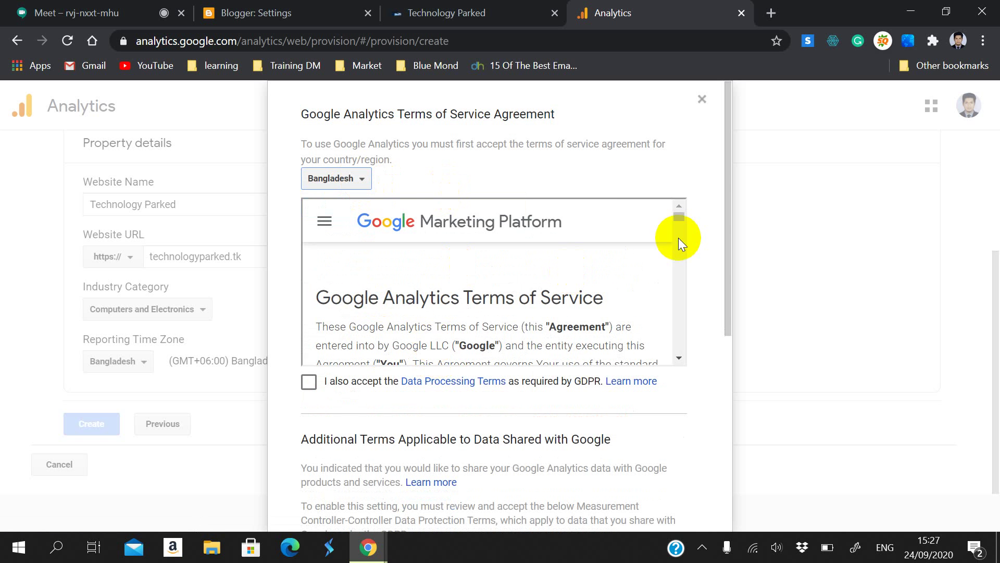
scroll(698, 255, "down", 2)
scroll(697, 257, "up", 2)
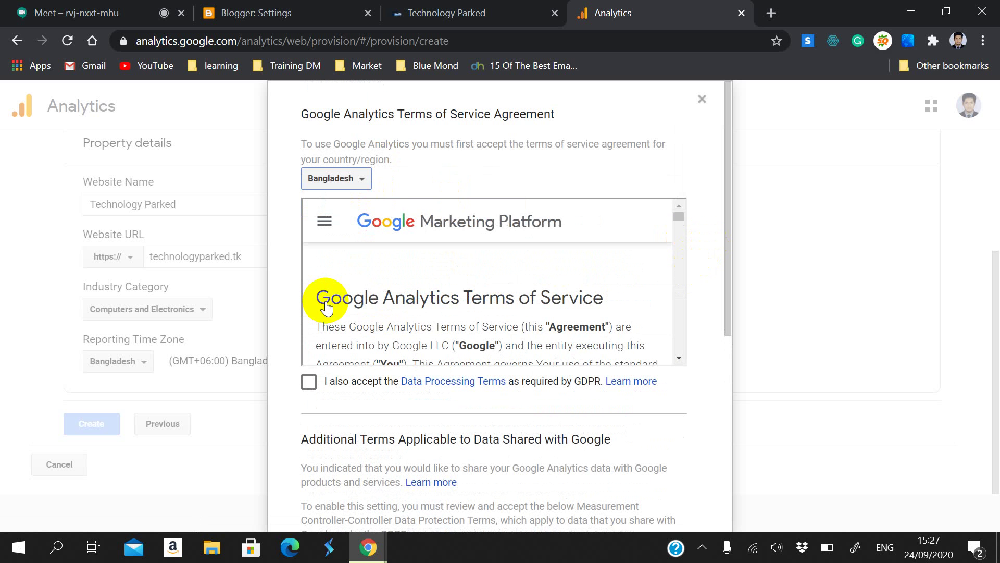
left_click(309, 381)
scroll(368, 384, "down", 6)
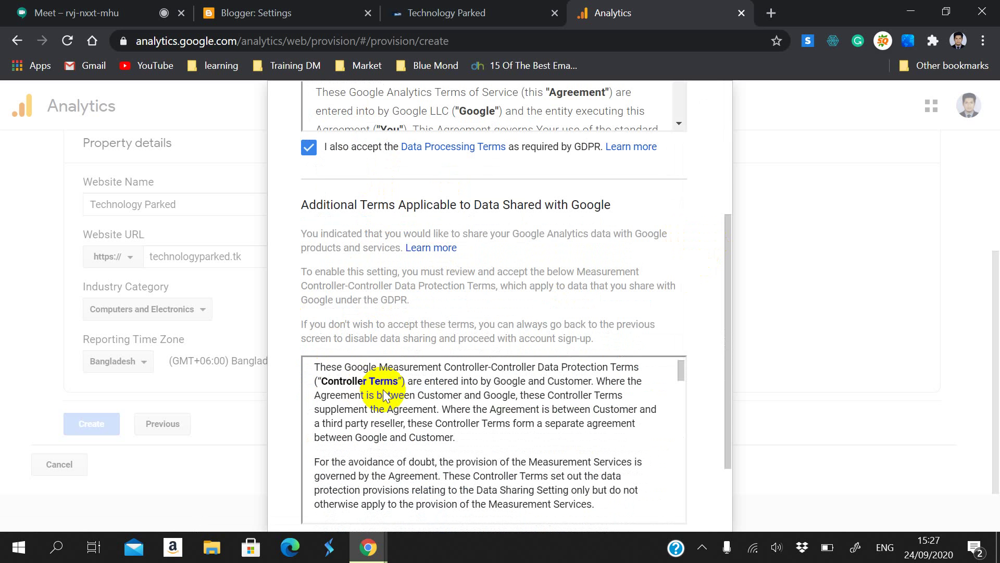
scroll(742, 183, "down", 2)
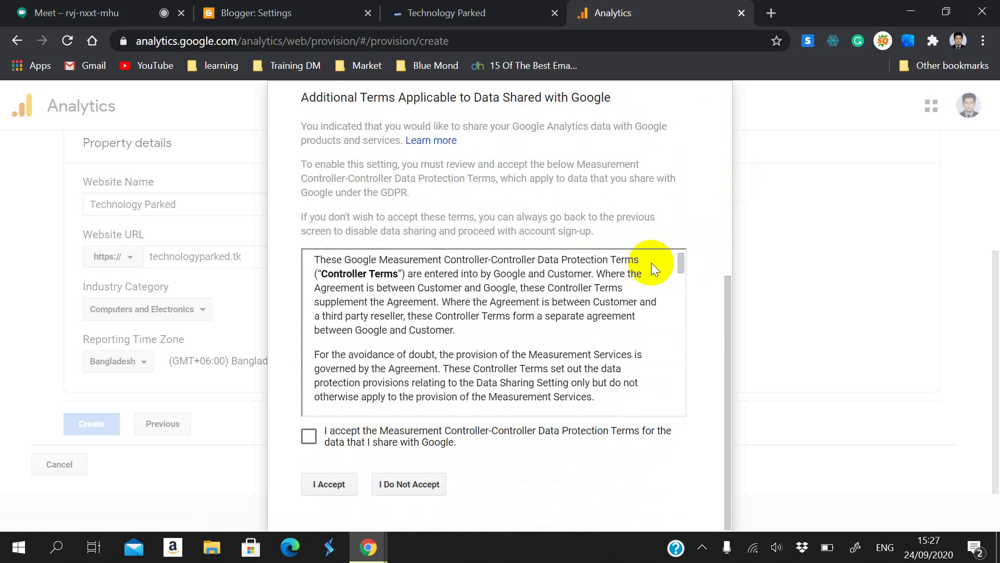
left_click(307, 435)
scroll(444, 320, "up", 5)
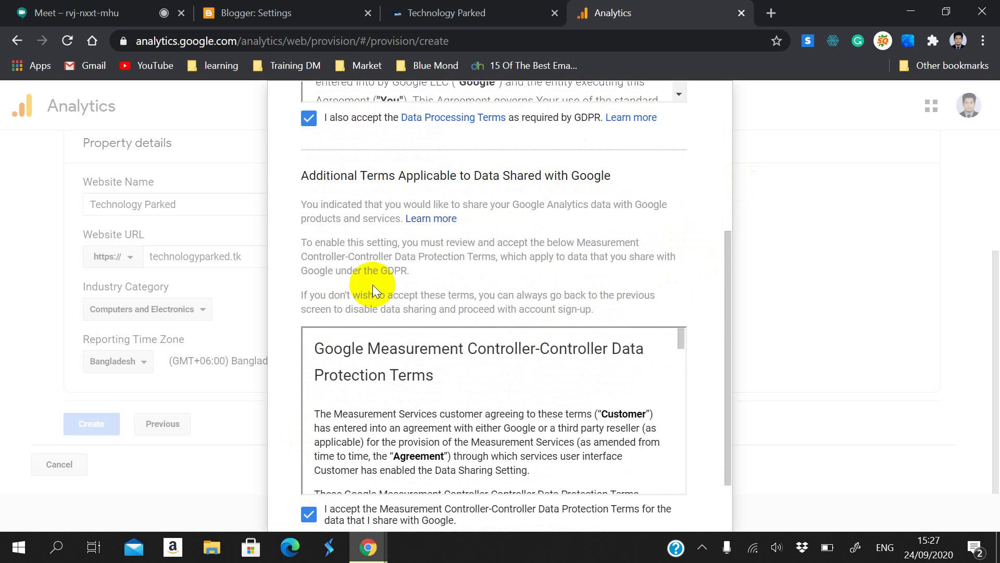
scroll(740, 221, "down", 3)
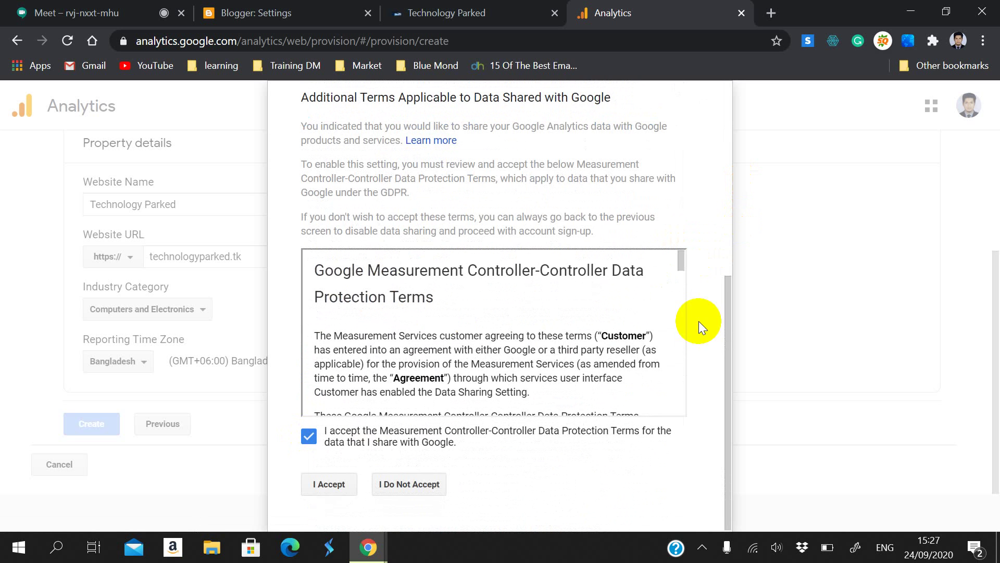
left_click(338, 490)
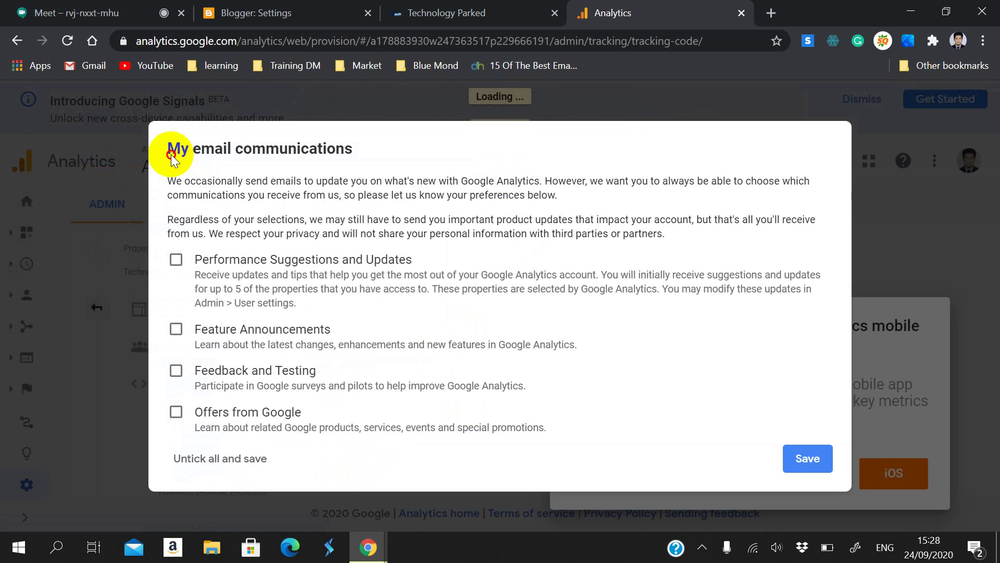
left_click_drag(165, 150, 366, 194)
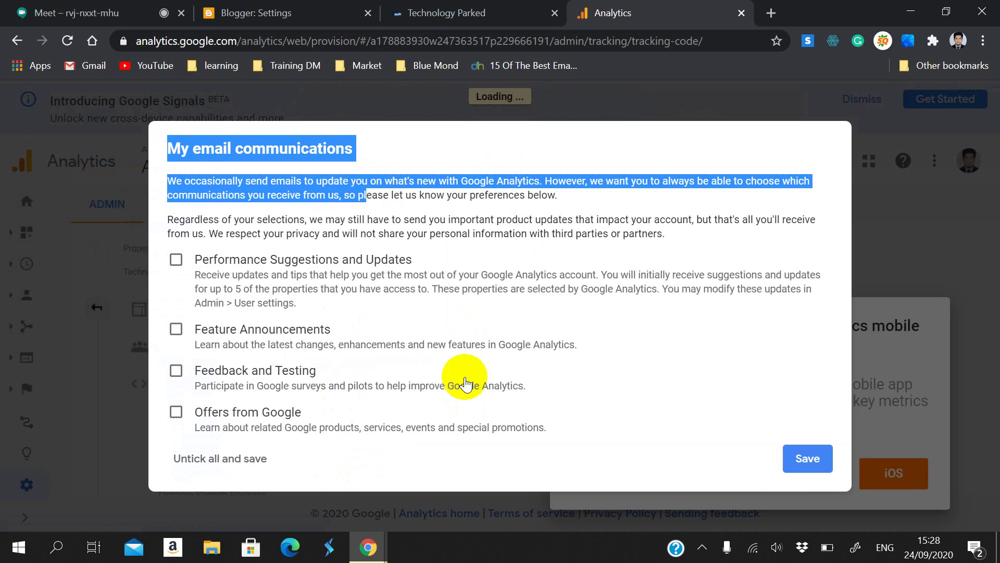
left_click(791, 471)
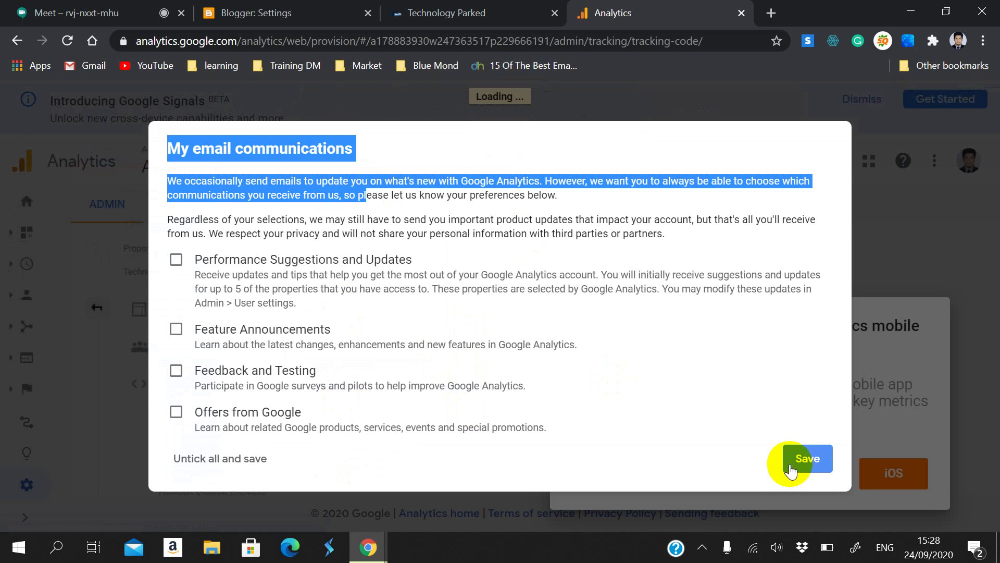
left_click(783, 336)
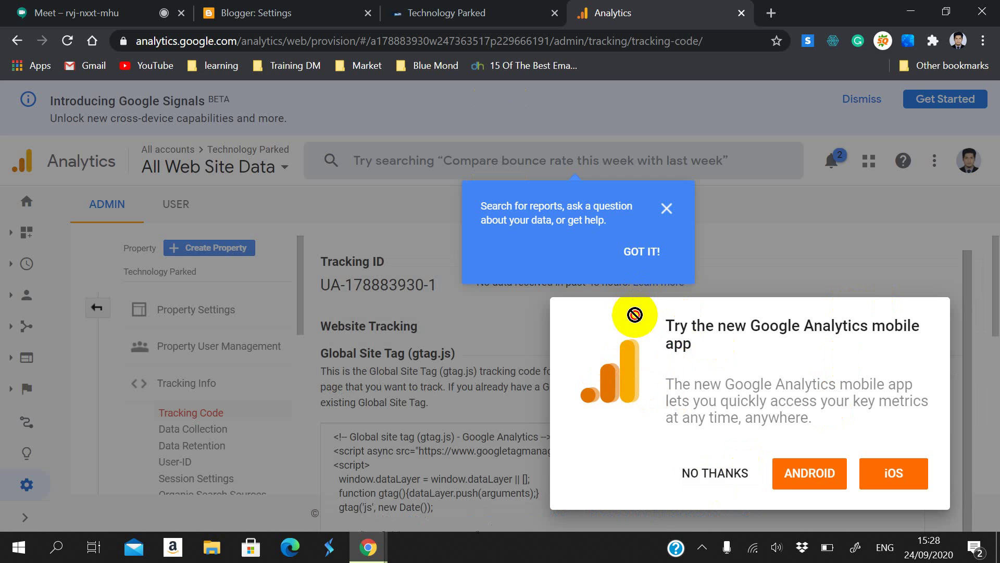
left_click(712, 473)
left_click(667, 209)
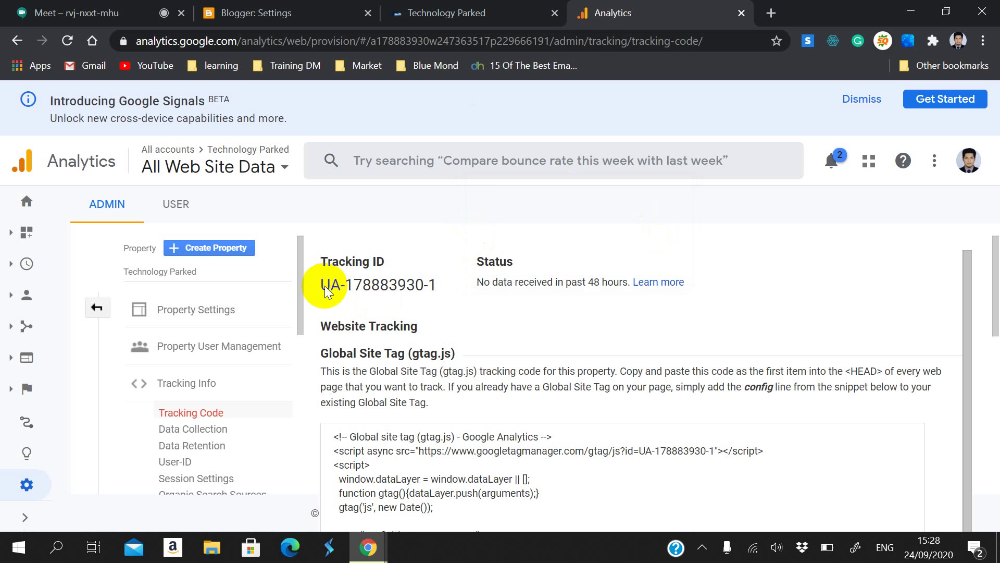
left_click_drag(324, 286, 458, 277)
key("ctrl+c")
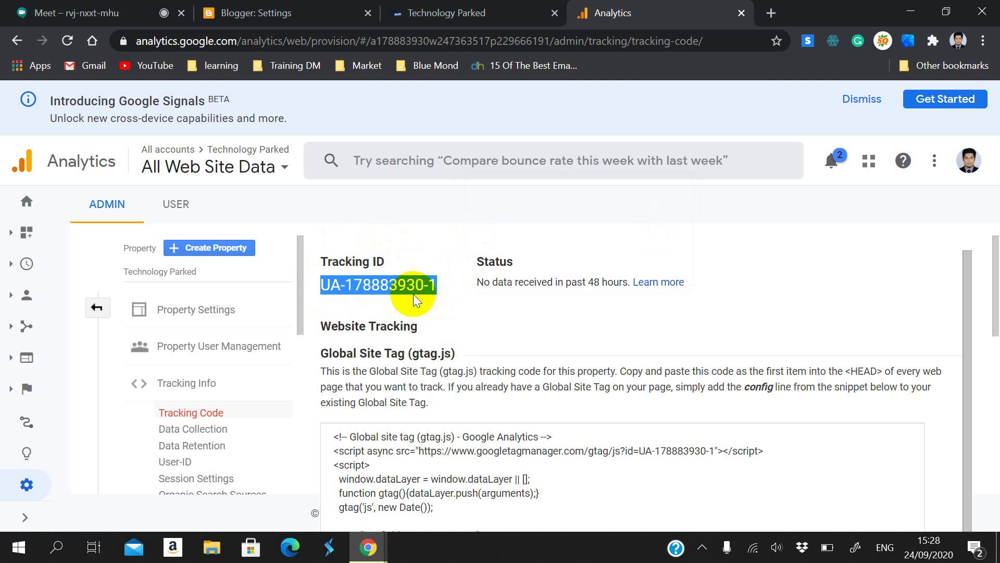
left_click(291, 13)
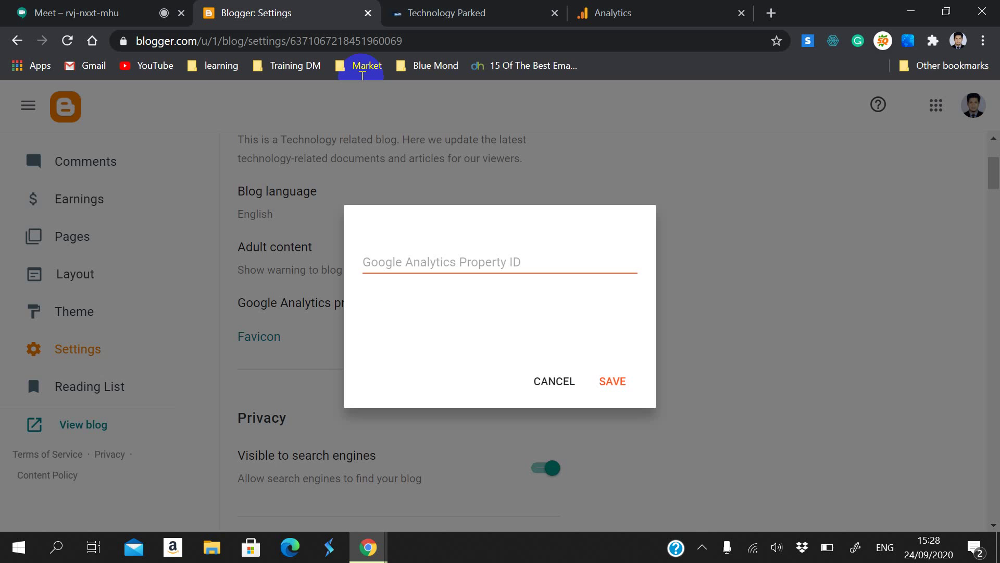
left_click(420, 254)
key("ctrl+v")
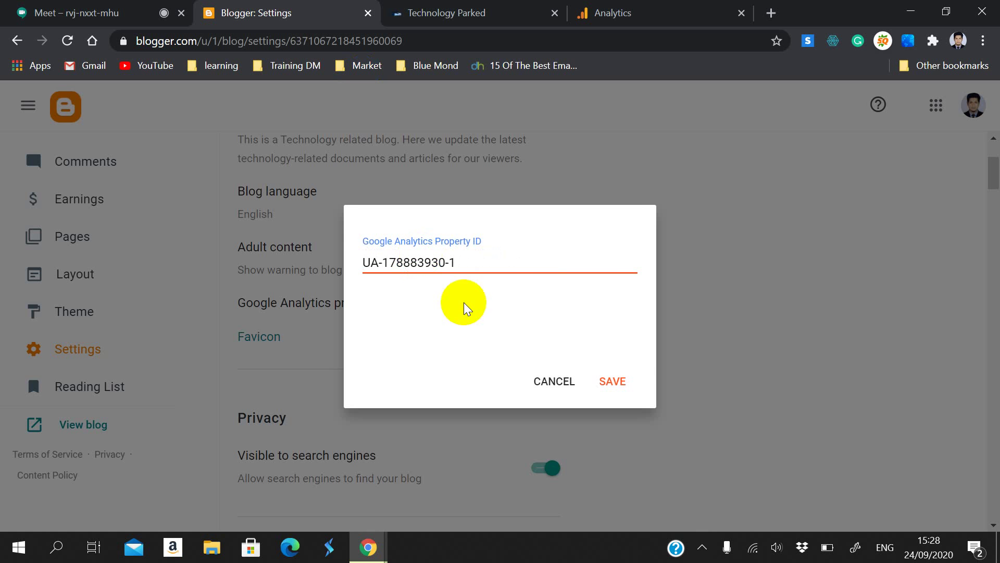
key("ctrl+4")
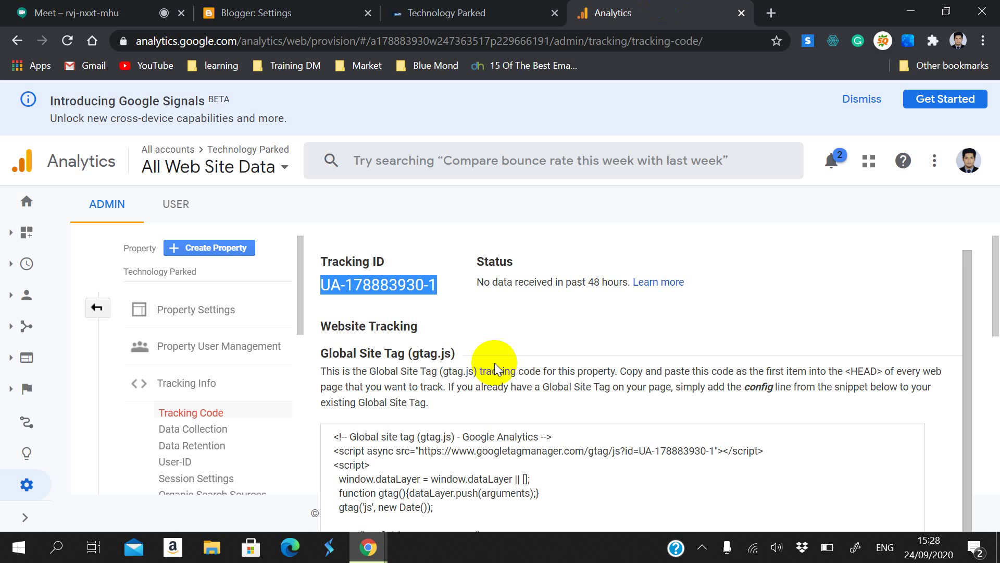
scroll(495, 368, "down", 1)
scroll(496, 365, "up", 1)
left_click(423, 11)
left_click(363, 7)
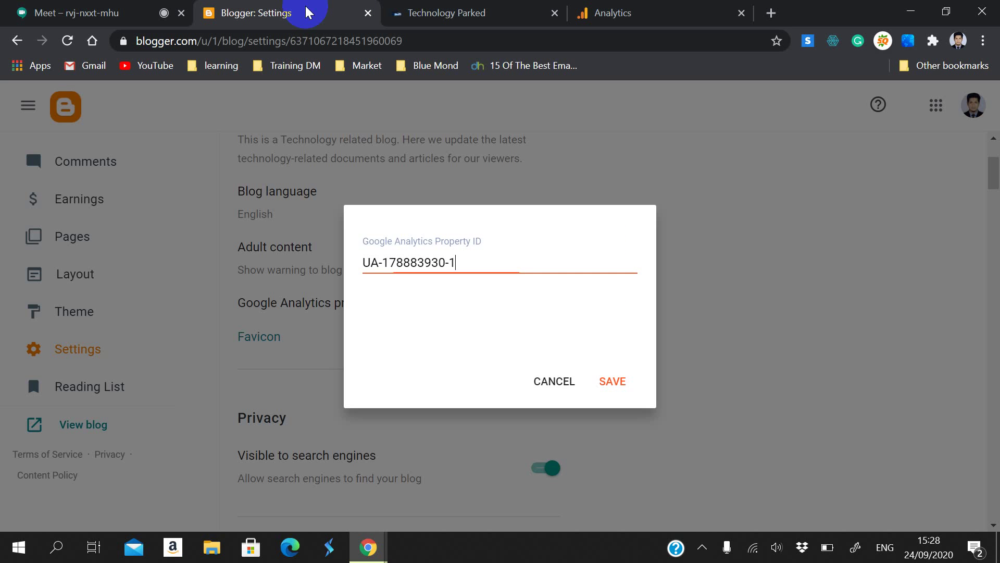
left_click(609, 384)
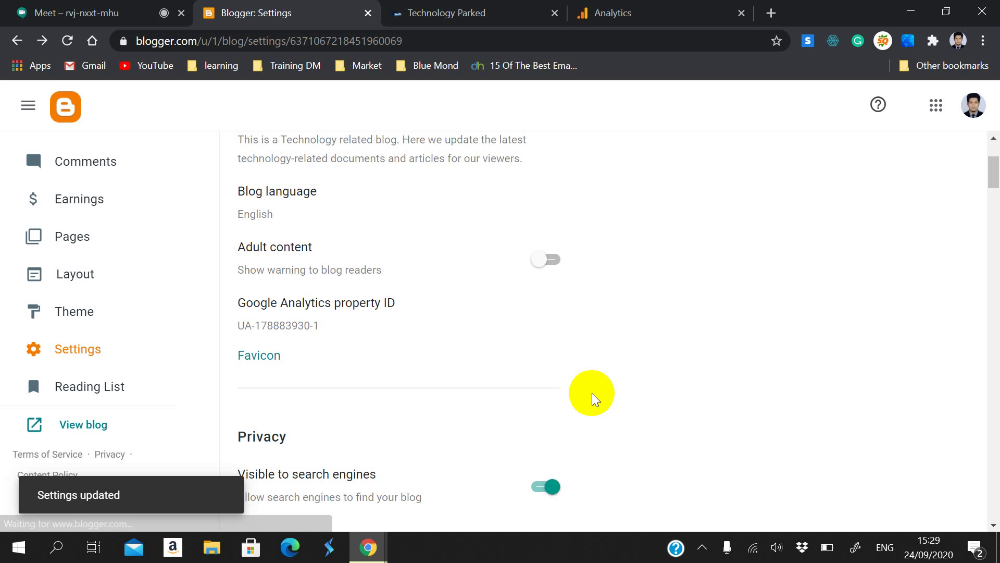
scroll(588, 398, "down", 2)
scroll(401, 265, "down", 1)
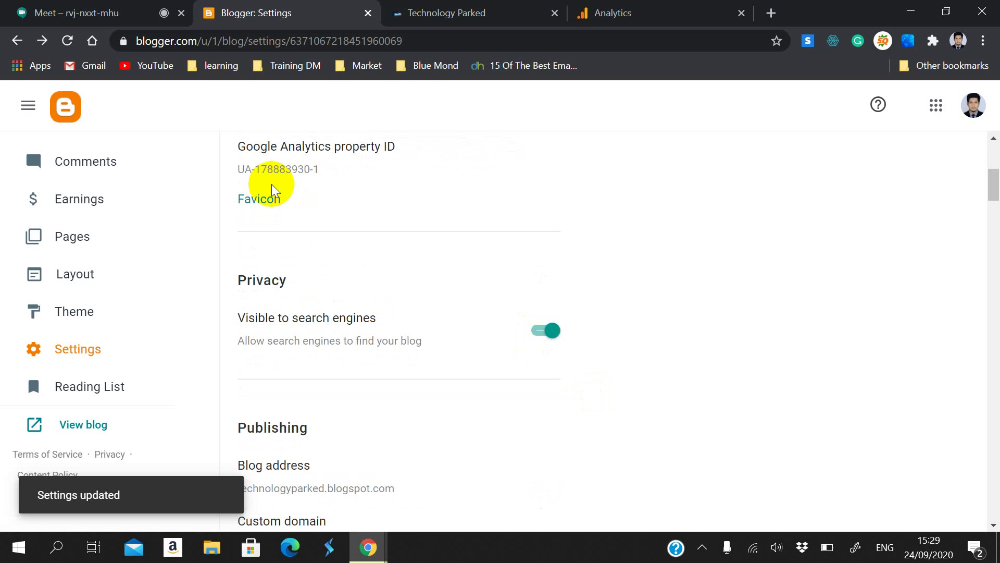
Step: Reload the Analytics tracking code page, dismiss the Google Signals banner, and return to Google Meet
left_click(480, 10)
left_click(643, 11)
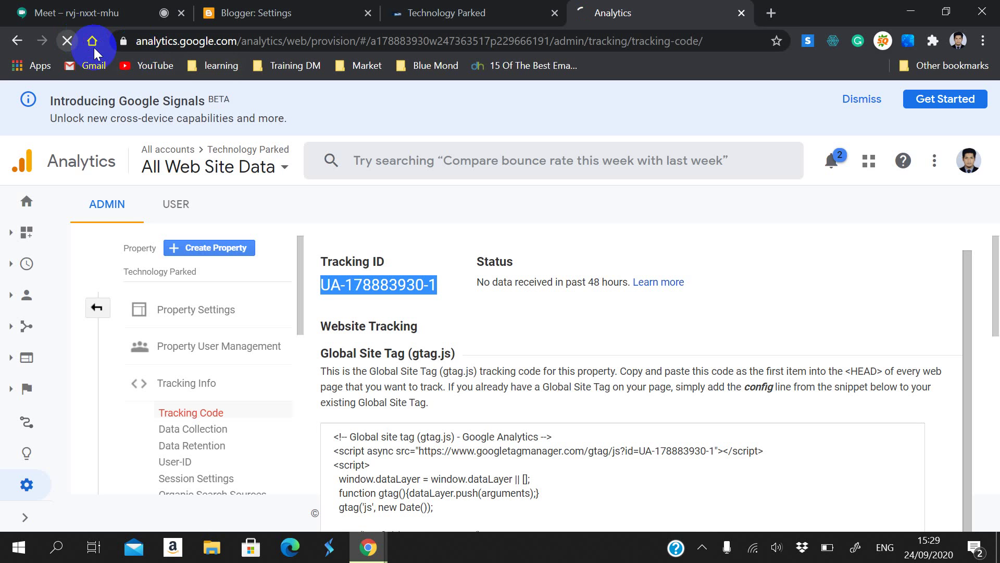
left_click(68, 40)
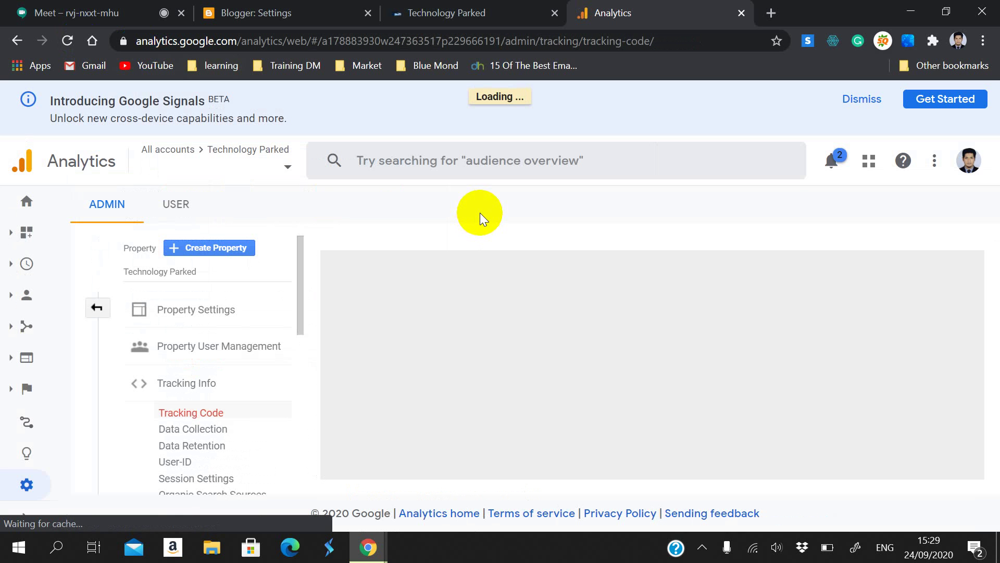
left_click(861, 98)
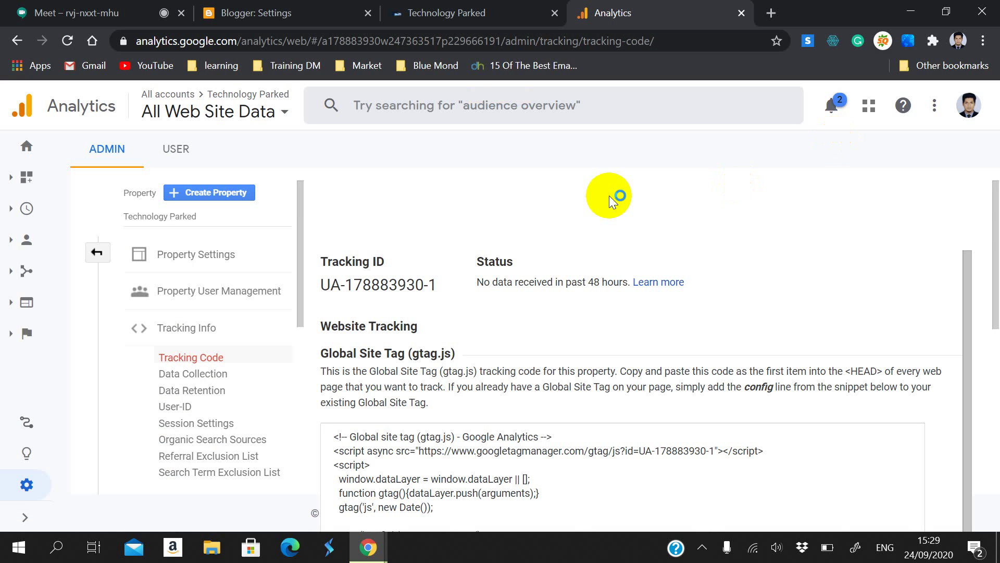
scroll(542, 261, "down", 1)
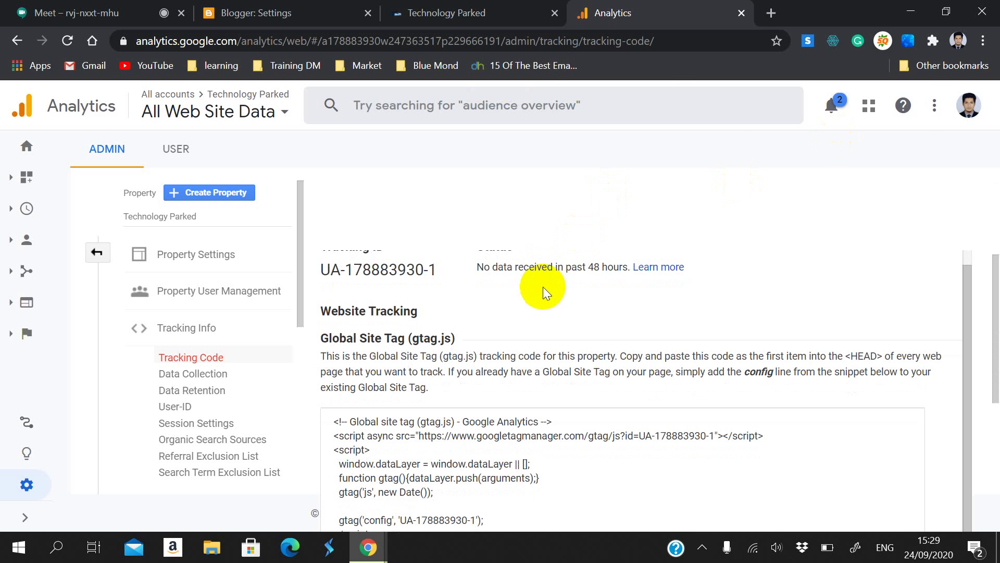
key("ctrl+1")
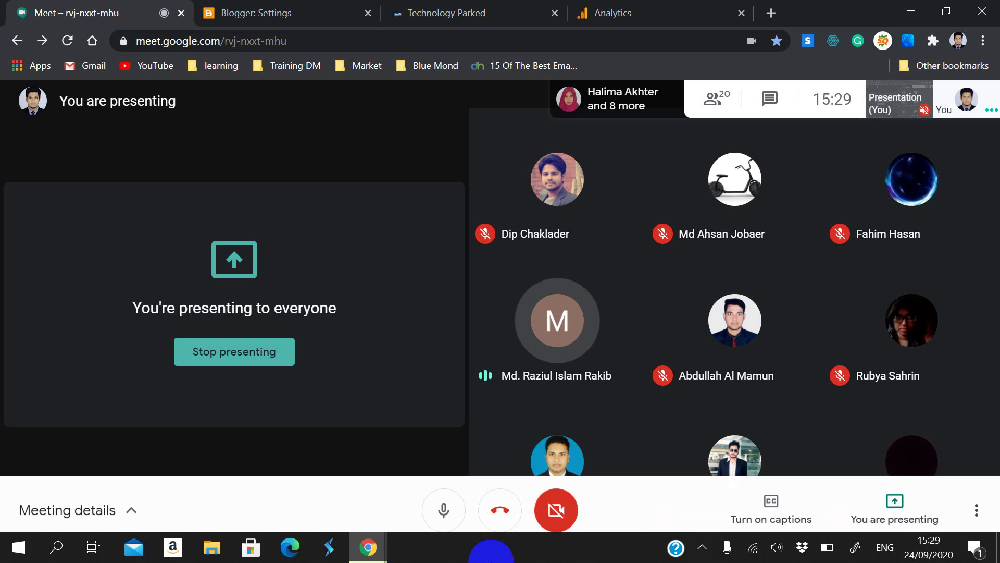
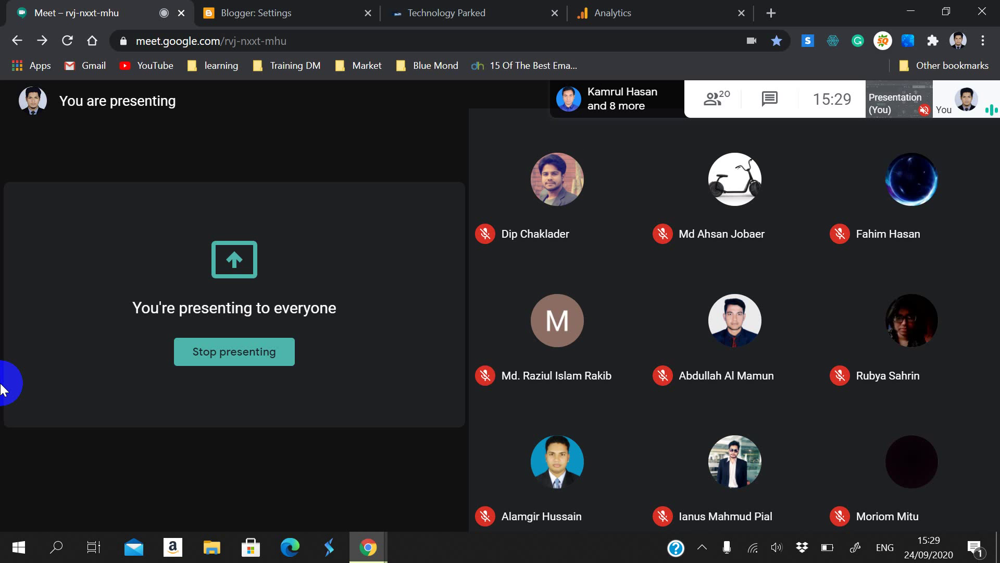
Step: Leave the Meet call view and bring up the Technology Parked tracking-code page in Analytics
left_click(38, 410)
right_click(59, 379)
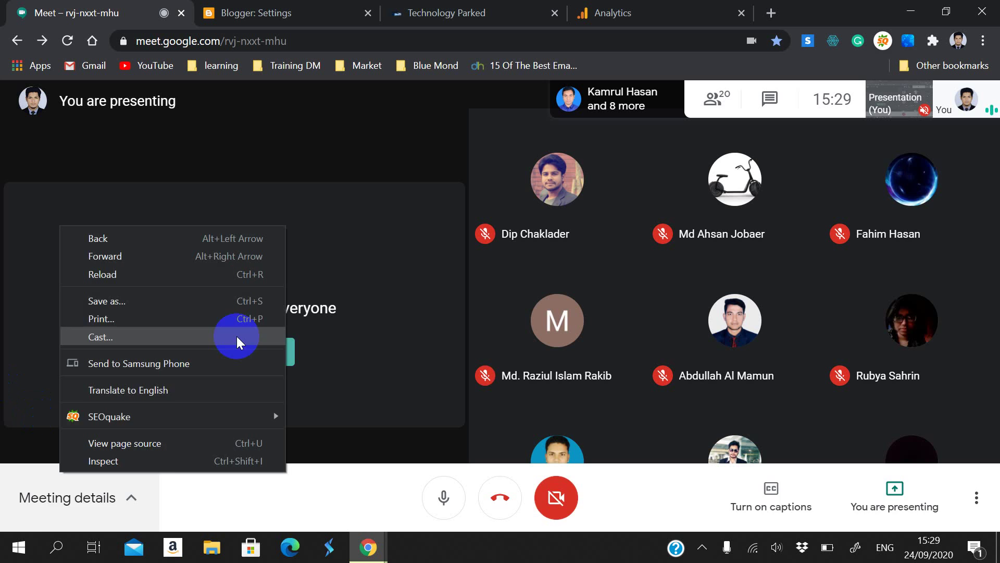
left_click(641, 11)
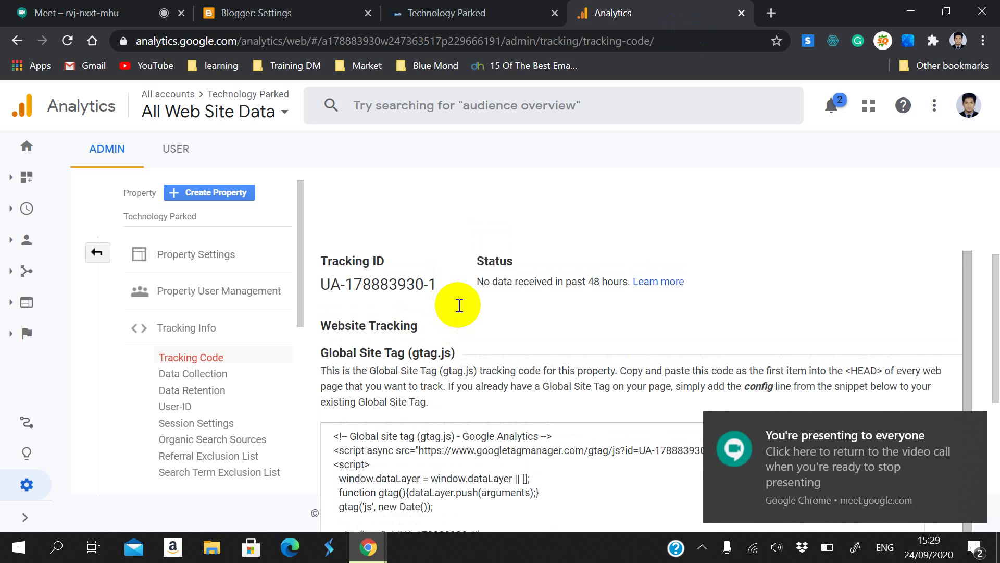
Step: Reload the Analytics tracking-code page and glance over its notifications
left_click(67, 41)
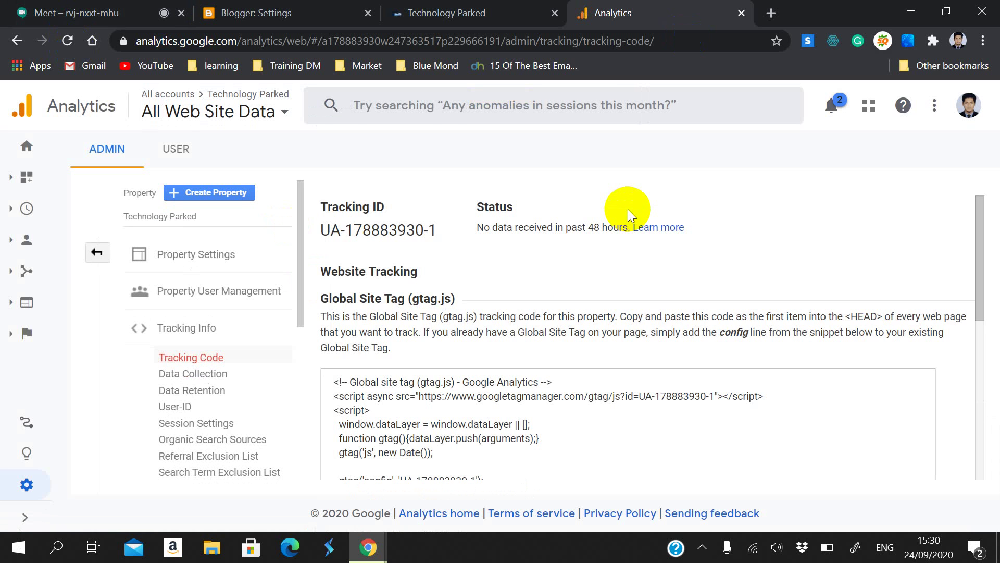
left_click(832, 106)
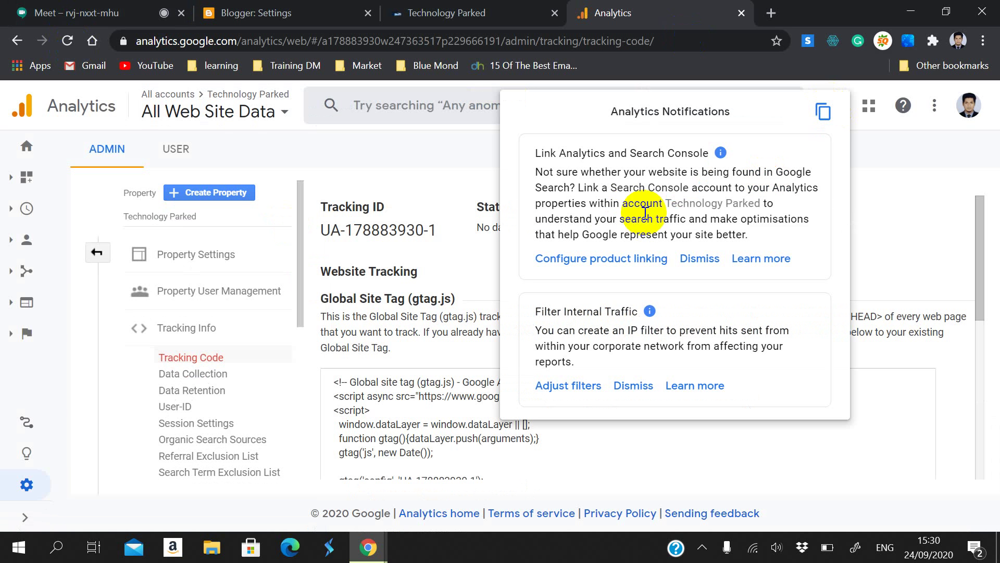
left_click(842, 207)
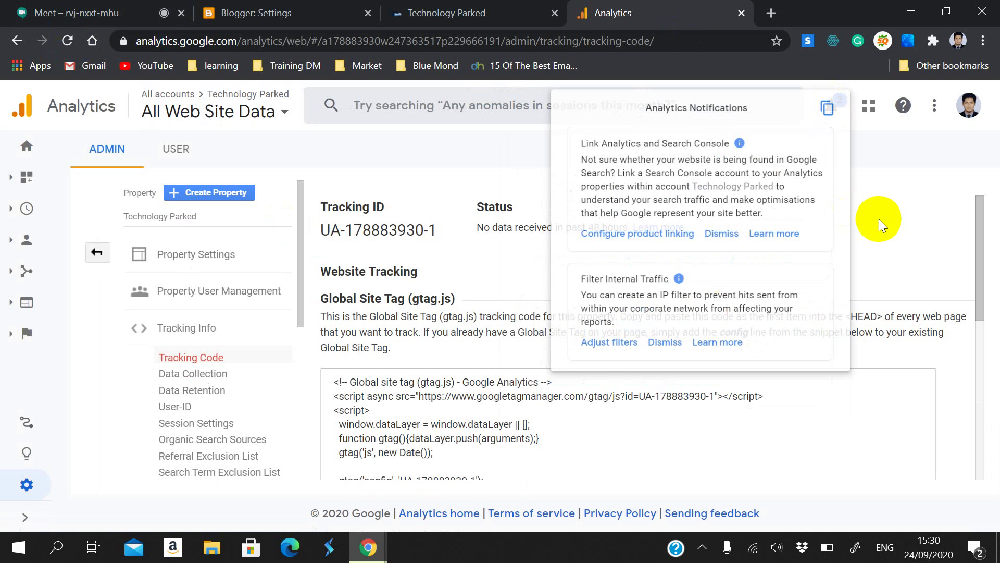
scroll(509, 267, "down", 3)
scroll(508, 265, "up", 3)
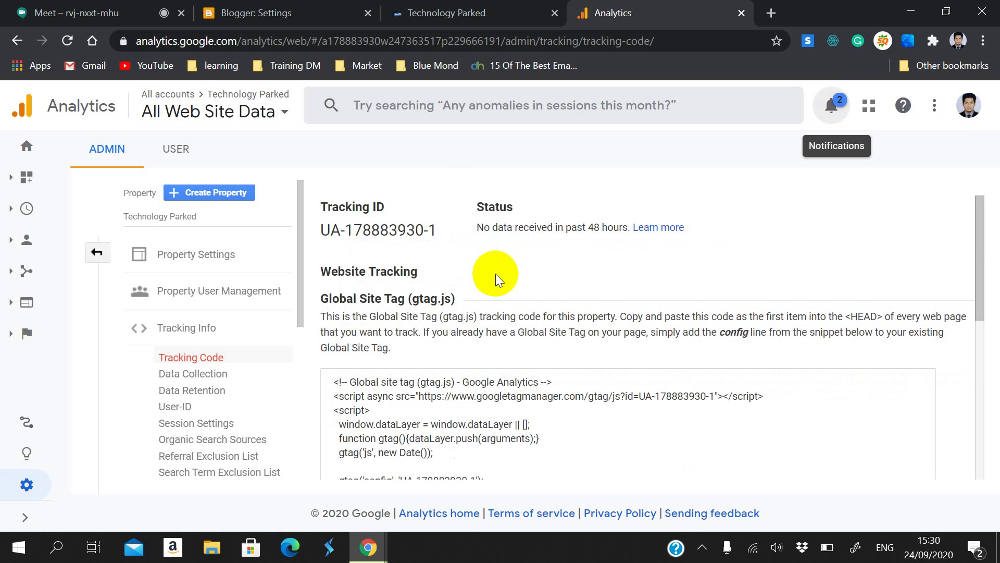
left_click_drag(458, 230, 322, 236)
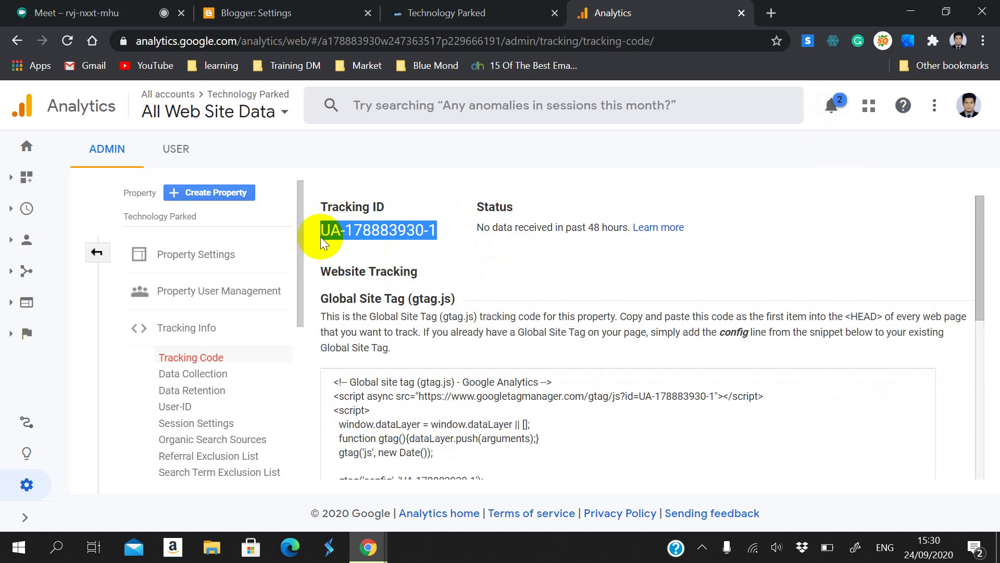
scroll(326, 219, "down", 2)
scroll(326, 219, "up", 1)
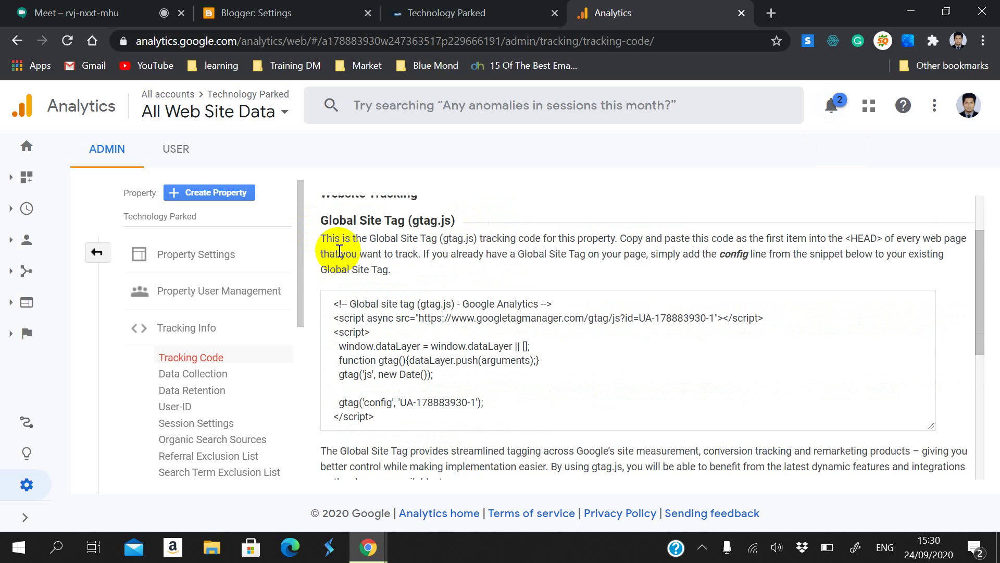
scroll(339, 252, "up", 1)
left_click_drag(322, 316, 958, 319)
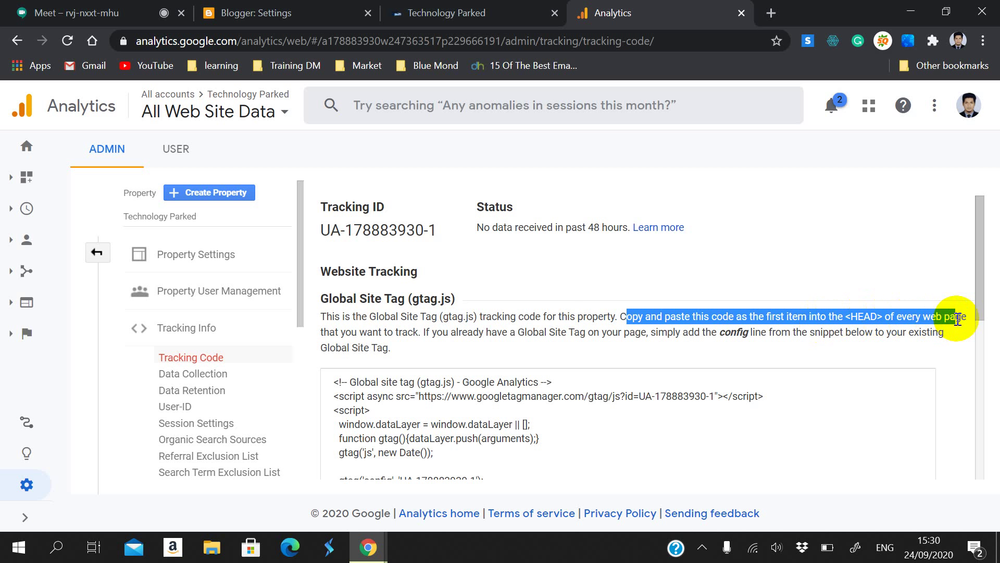
left_click_drag(322, 329, 416, 329)
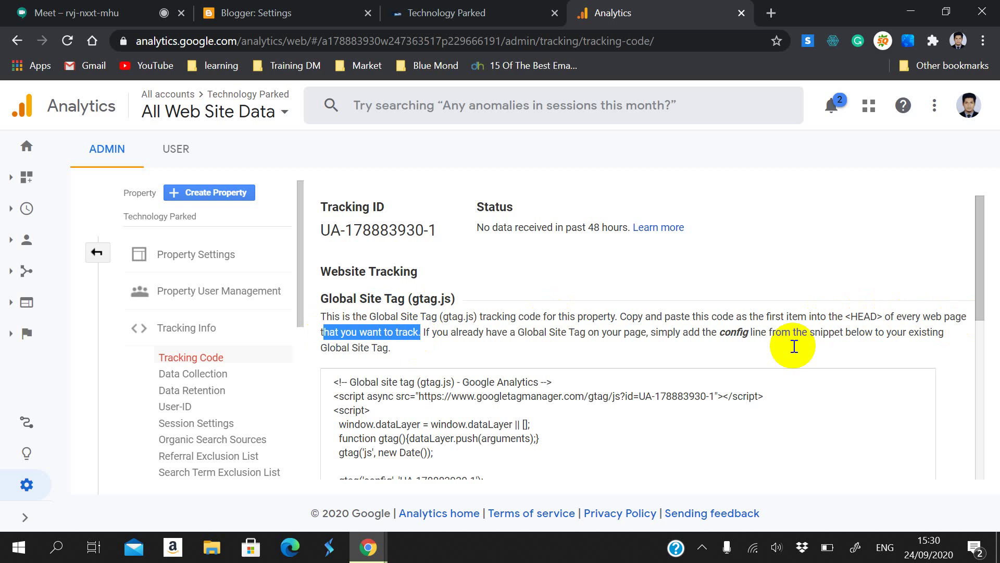
left_click_drag(846, 316, 870, 316)
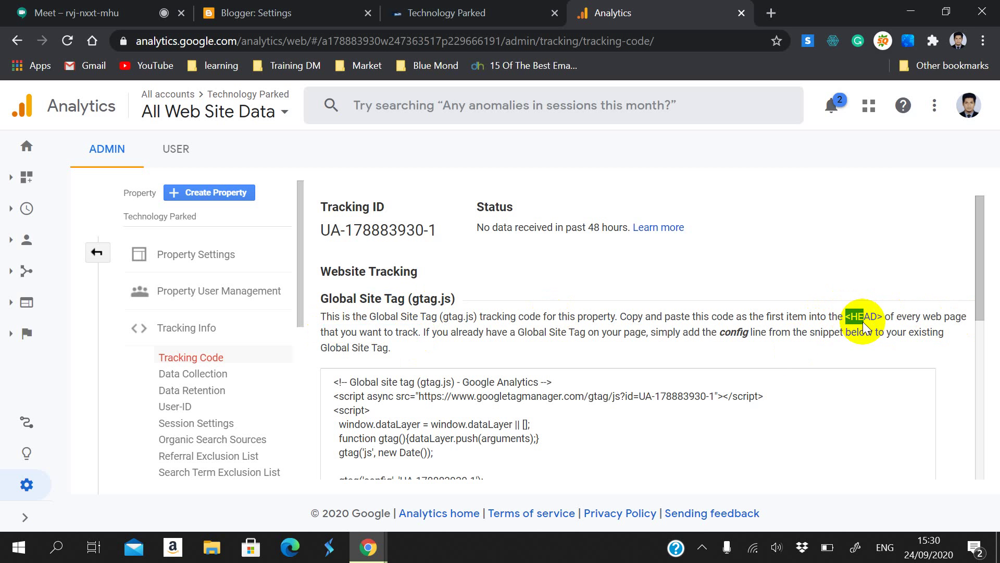
left_click(499, 351)
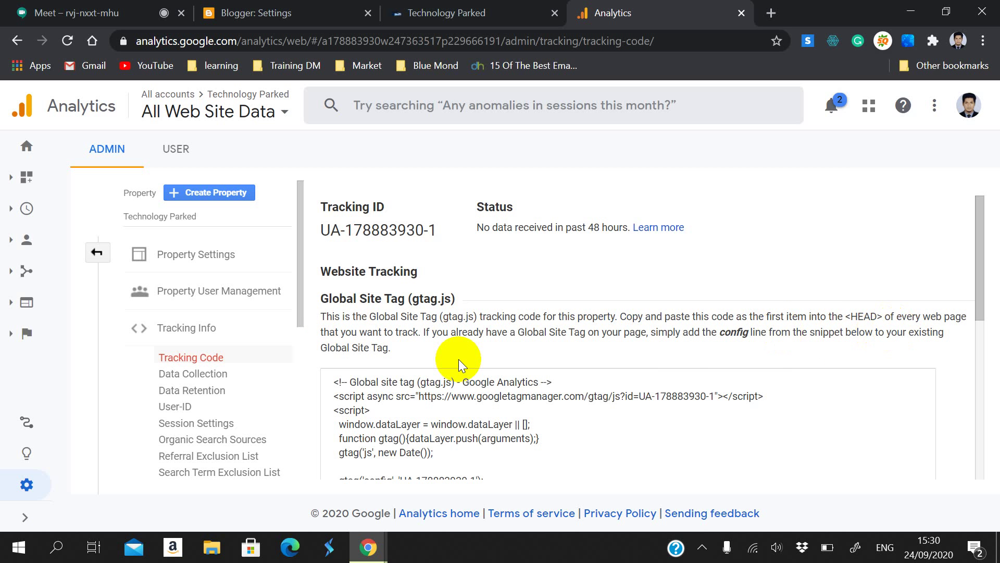
Step: Point out the config-line note, select the whole gtag.js snippet, and return to Meet
scroll(943, 369, "down", 1)
scroll(753, 375, "up", 1)
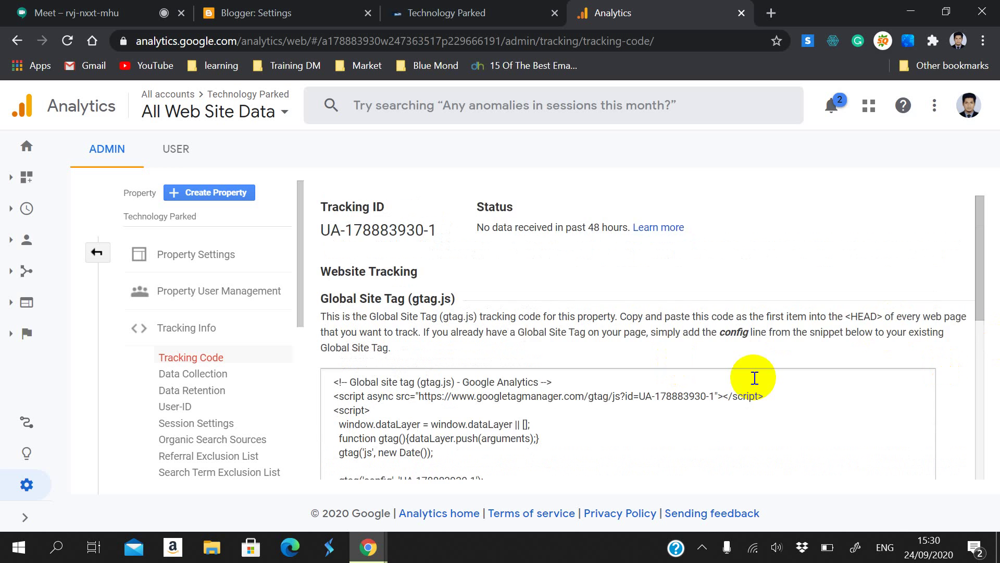
scroll(745, 323, "down", 1)
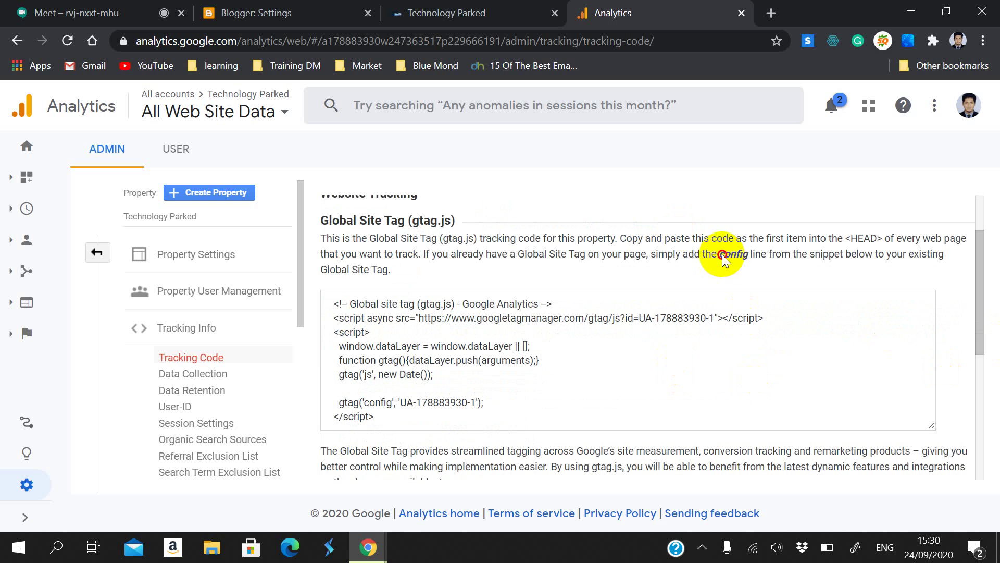
left_click_drag(722, 254, 769, 264)
left_click(661, 246)
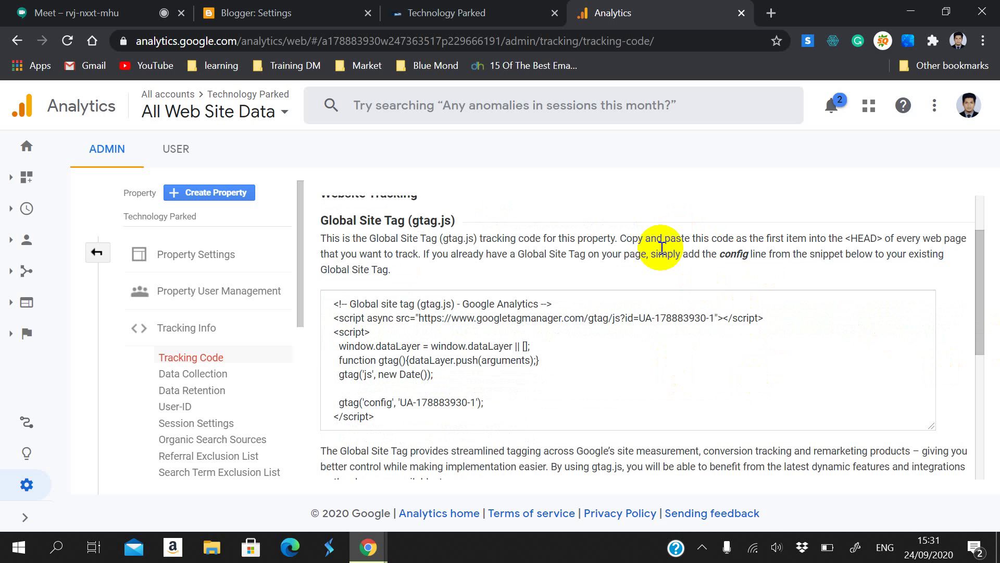
scroll(439, 333, "down", 3)
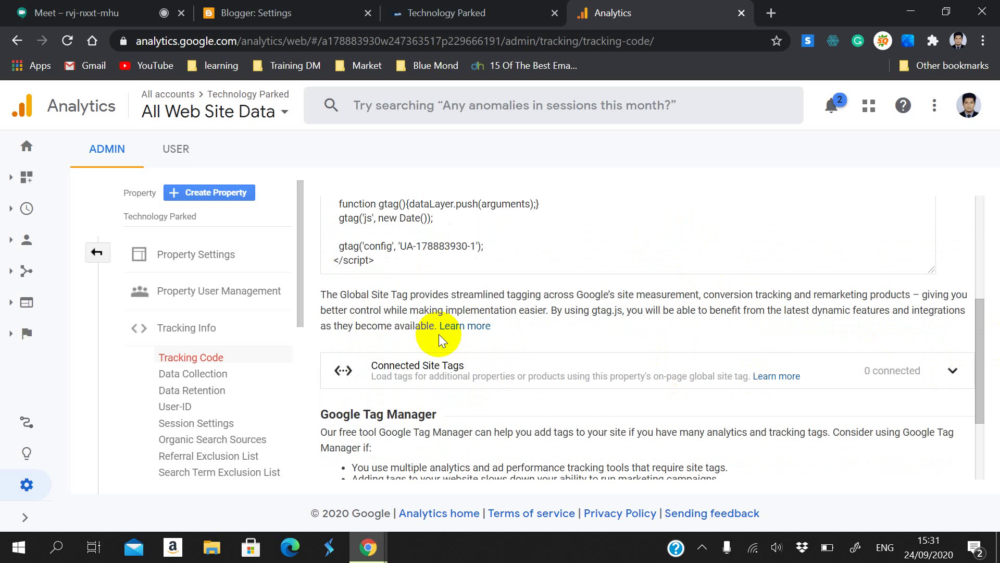
scroll(438, 333, "down", 2)
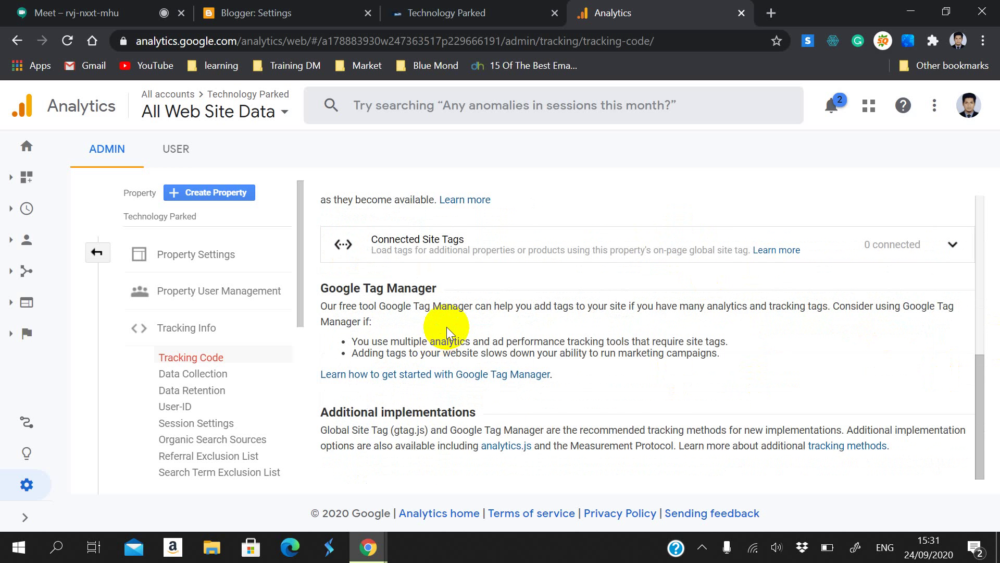
scroll(446, 326, "up", 4)
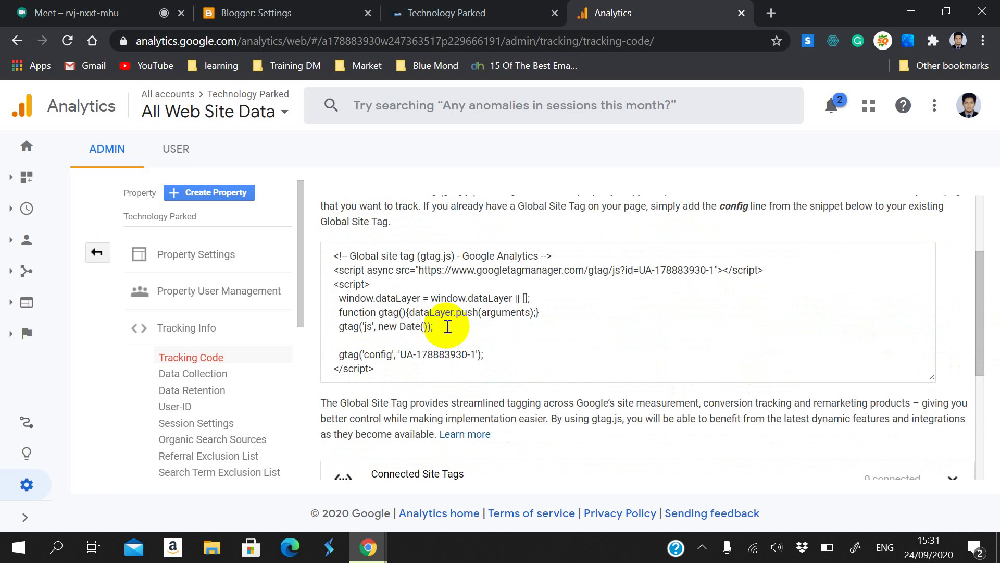
left_click(386, 372)
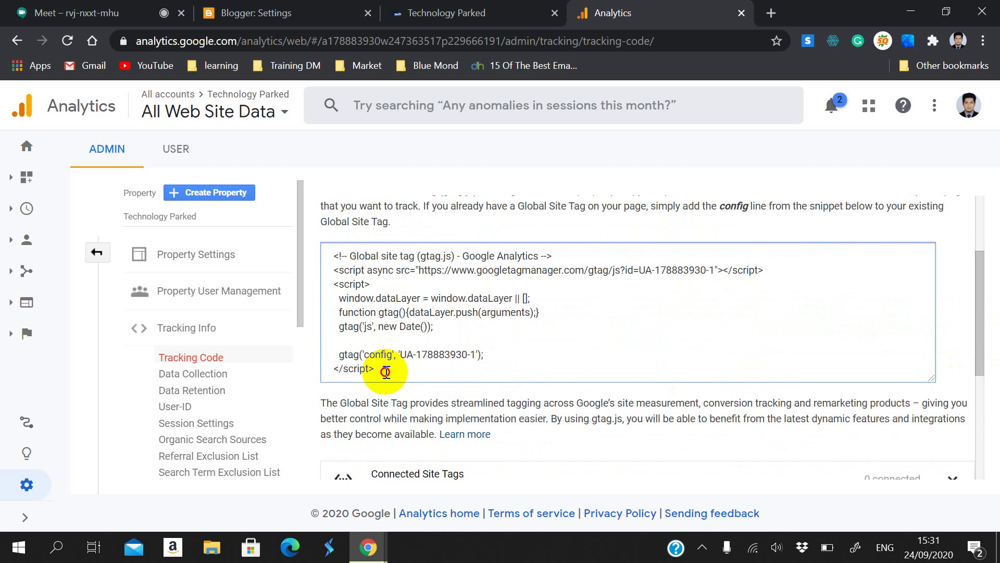
left_click_drag(386, 371, 340, 245)
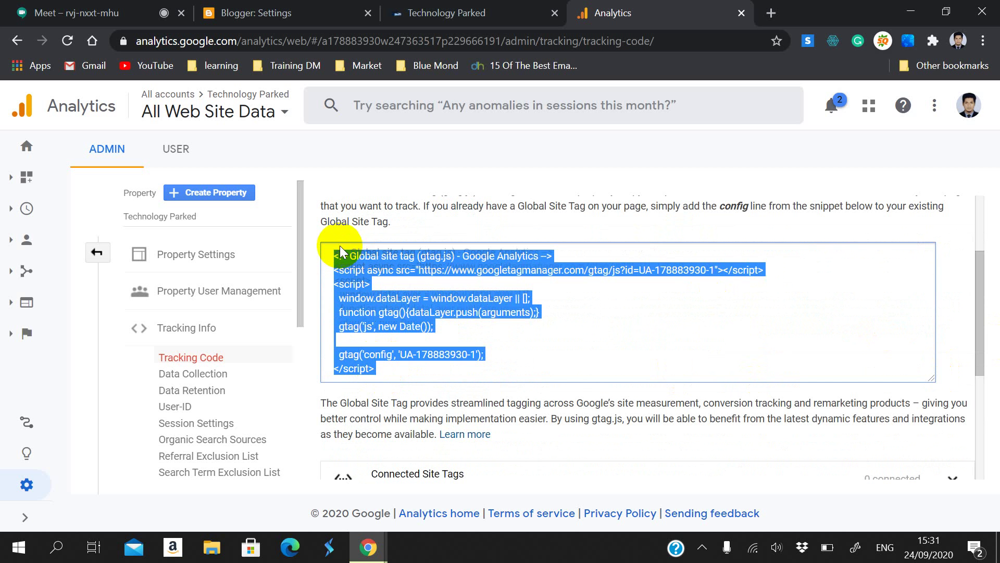
left_click(134, 12)
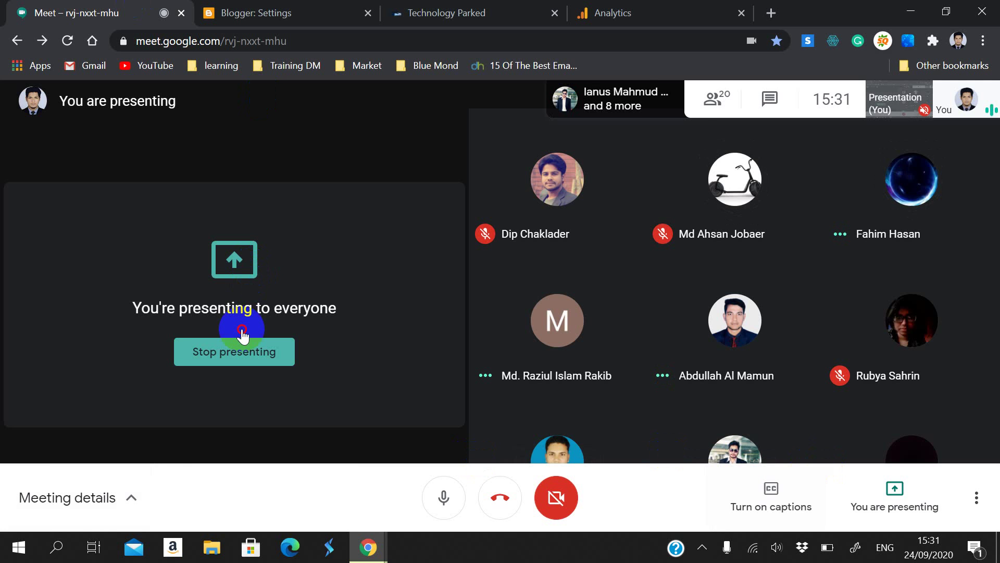
Step: Restart the Meet presentation sharing the entire screen with the sharing bar hidden, then return to Analytics
left_click(244, 348)
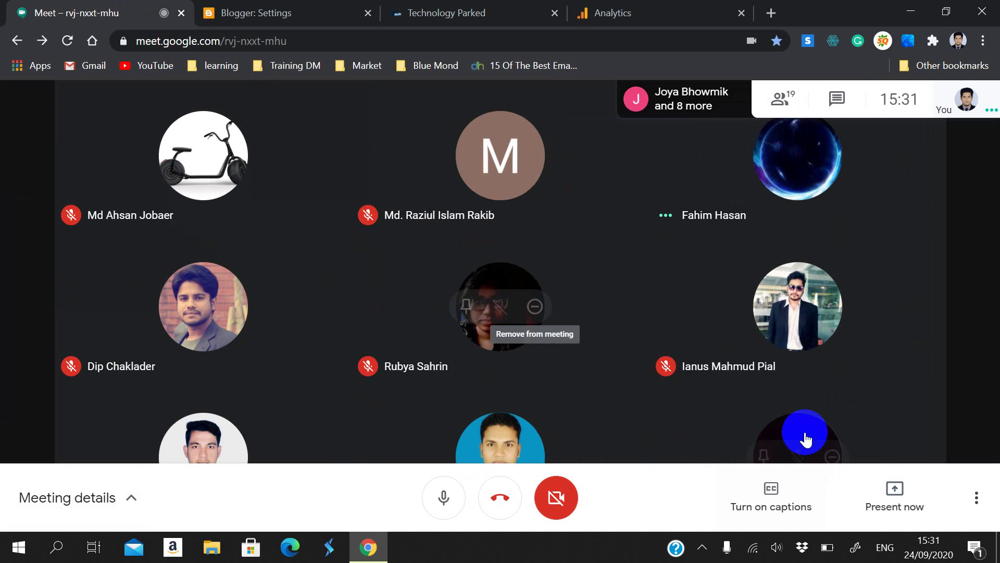
left_click(880, 503)
left_click(855, 360)
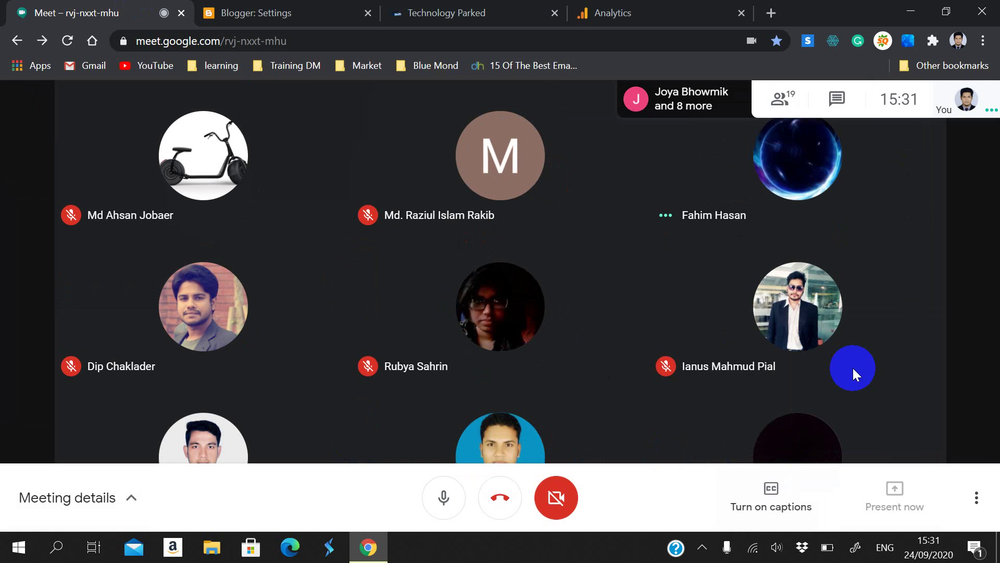
left_click(542, 274)
left_click(636, 377)
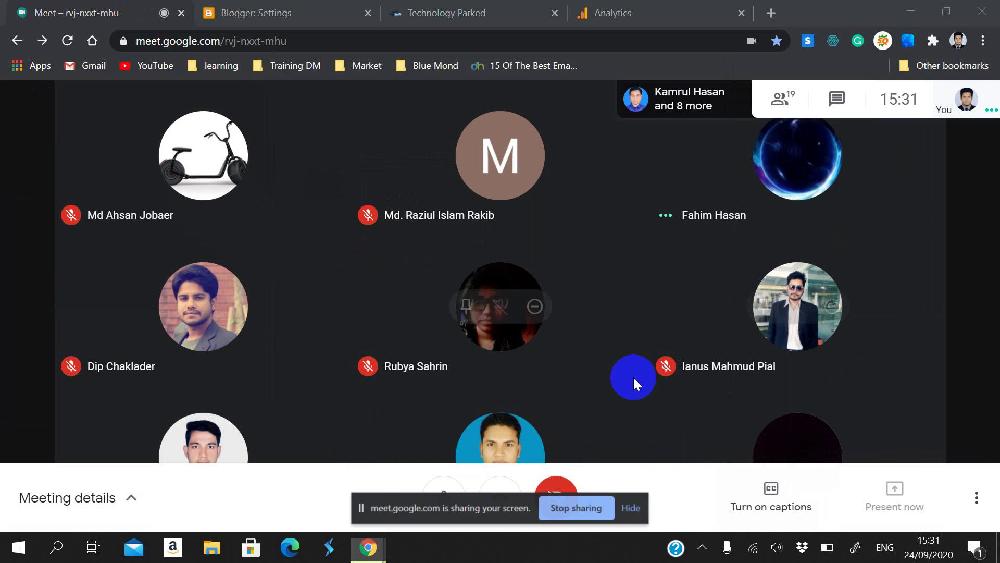
left_click(640, 509)
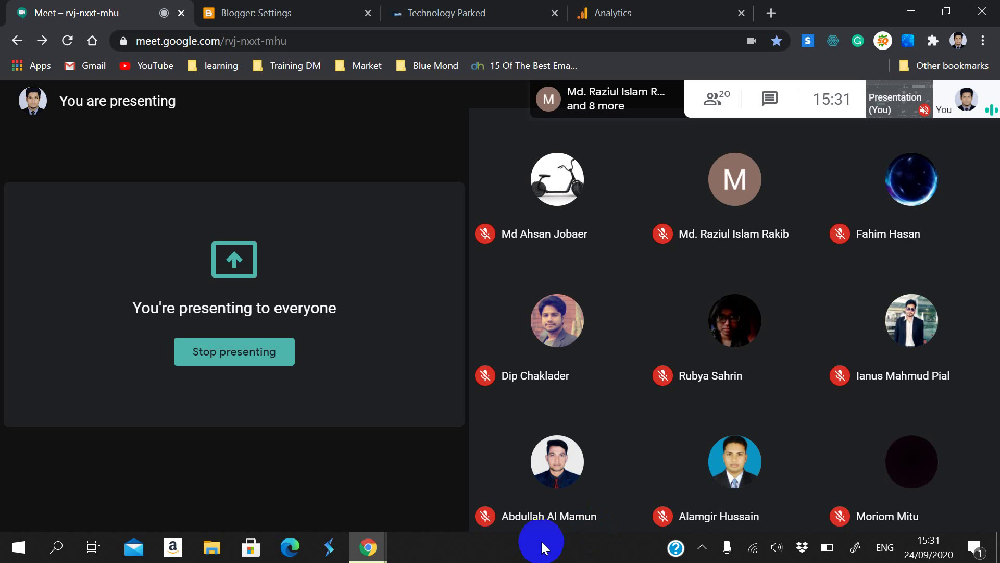
left_click(495, 15)
Step: Go back to the tracking-code page and point out the <HEAD> placement instruction
left_click(651, 11)
scroll(641, 288, "up", 3)
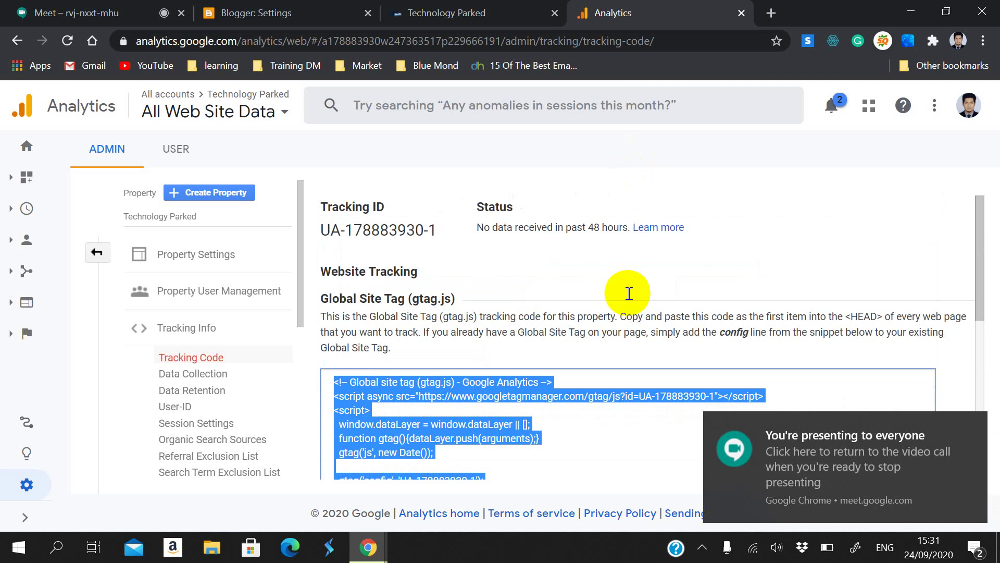
scroll(630, 293, "down", 2)
scroll(481, 334, "down", 2)
scroll(479, 322, "up", 2)
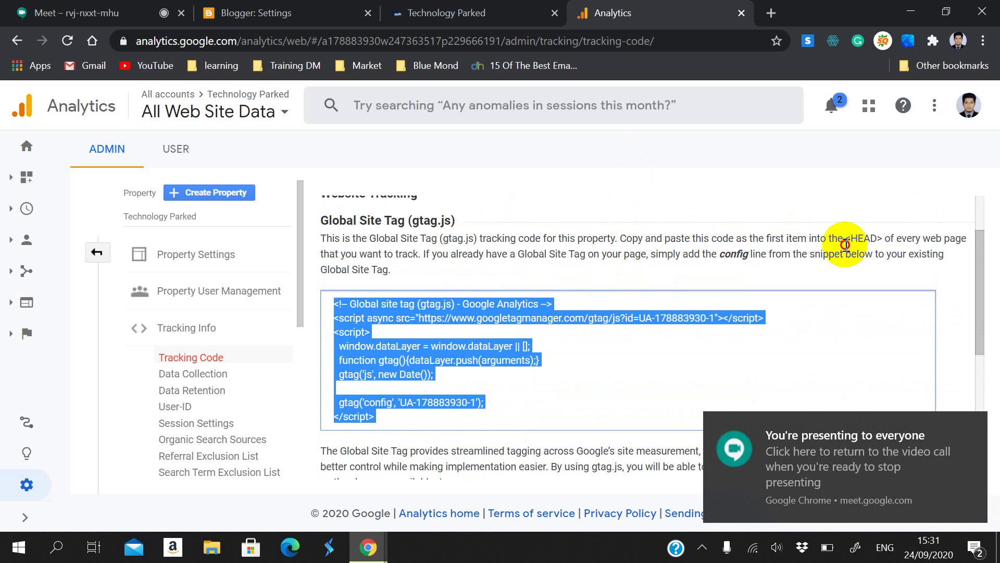
left_click_drag(845, 241, 883, 242)
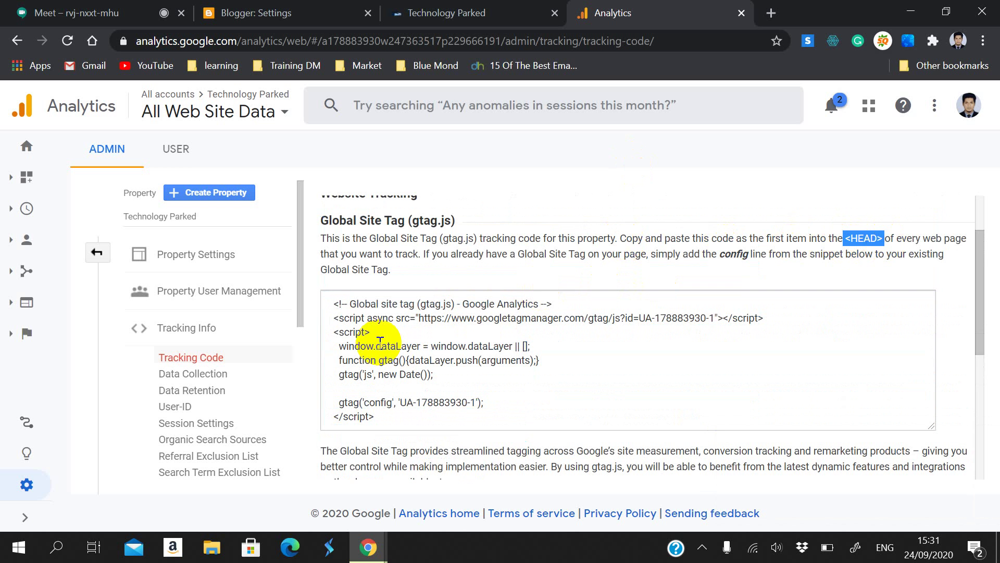
Step: Select and copy all the gtag.js code, then switch to Blogger's Settings tab
left_click(336, 309)
scroll(330, 271, "up", 2)
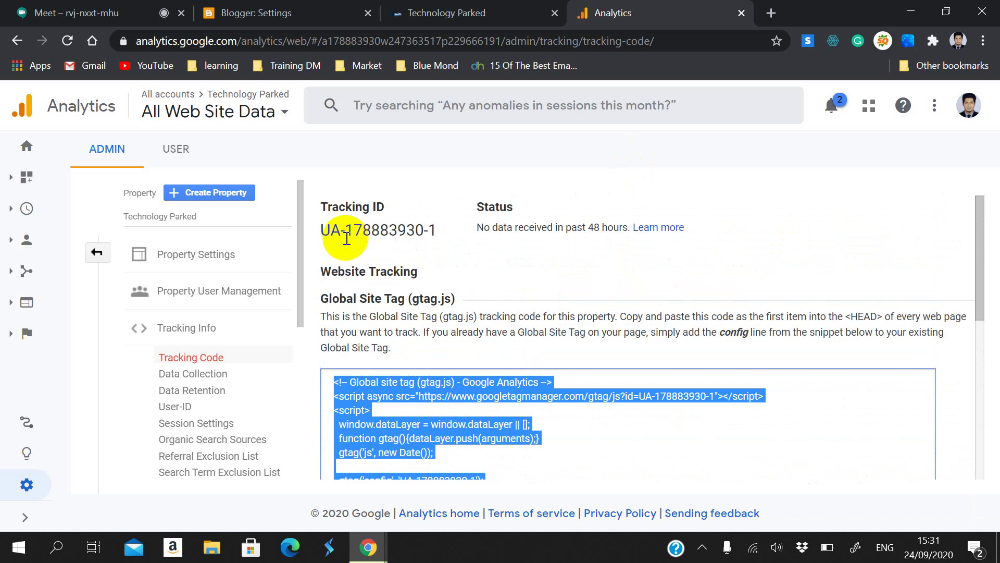
scroll(396, 298, "down", 2)
scroll(385, 297, "down", 1)
scroll(396, 298, "up", 3)
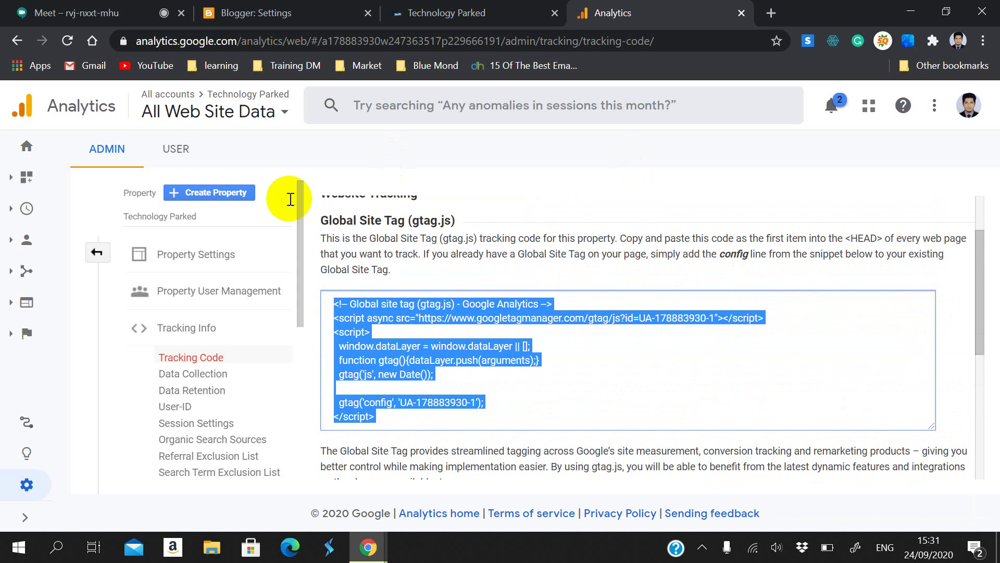
left_click(306, 12)
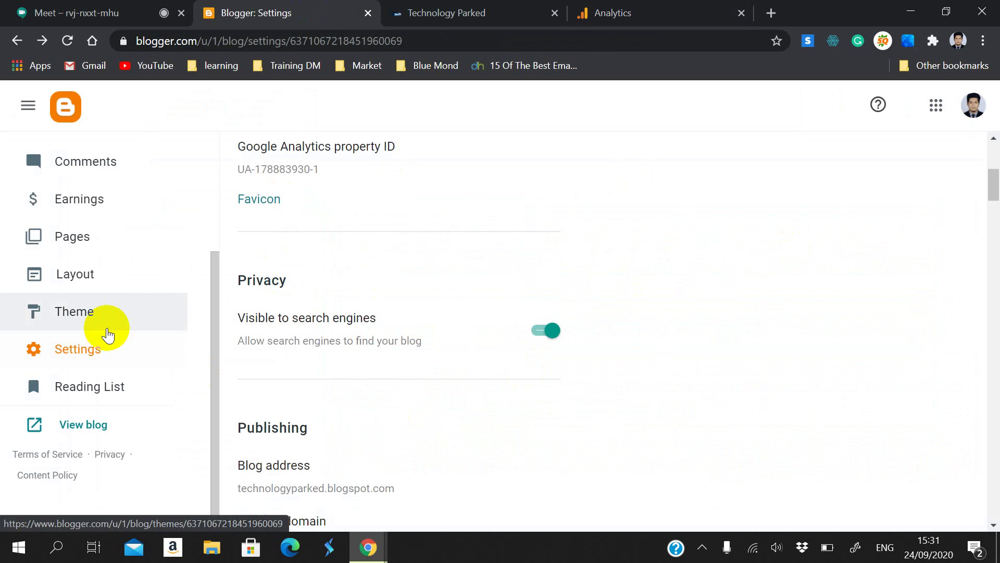
Step: From Blogger's Theme page, choose Edit HTML under the Customise dropdown
scroll(119, 348, "up", 2)
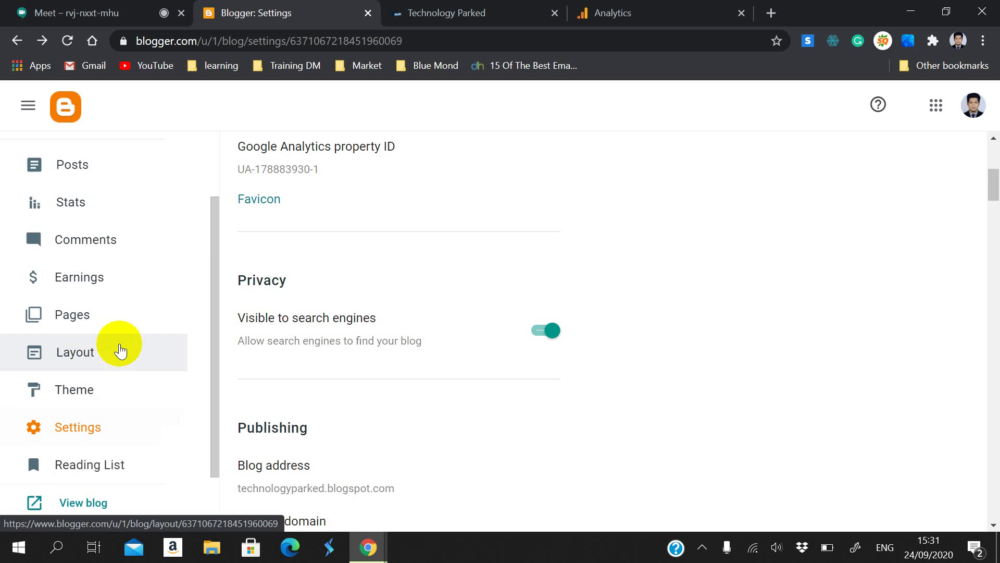
left_click(120, 377)
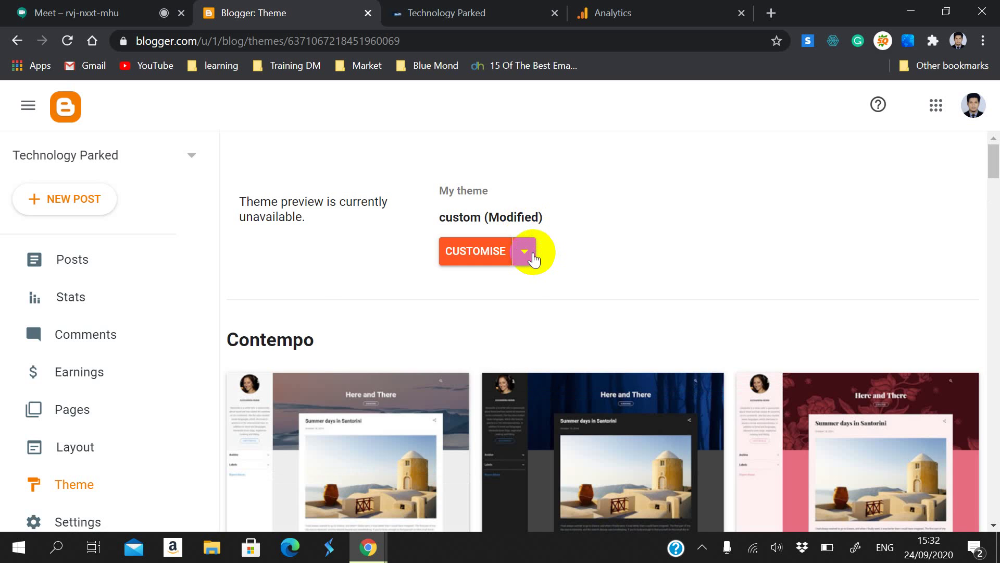
left_click(533, 257)
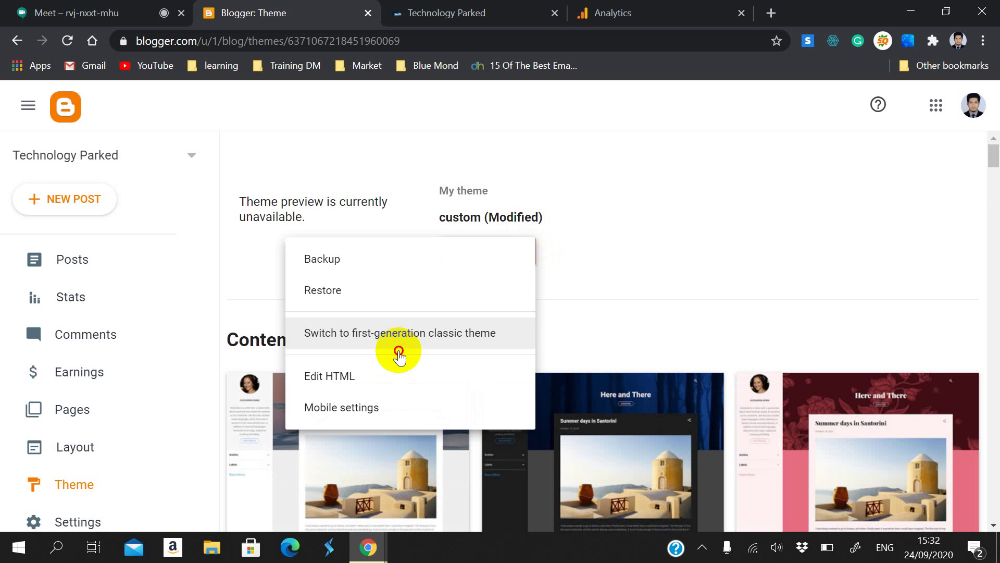
left_click(369, 376)
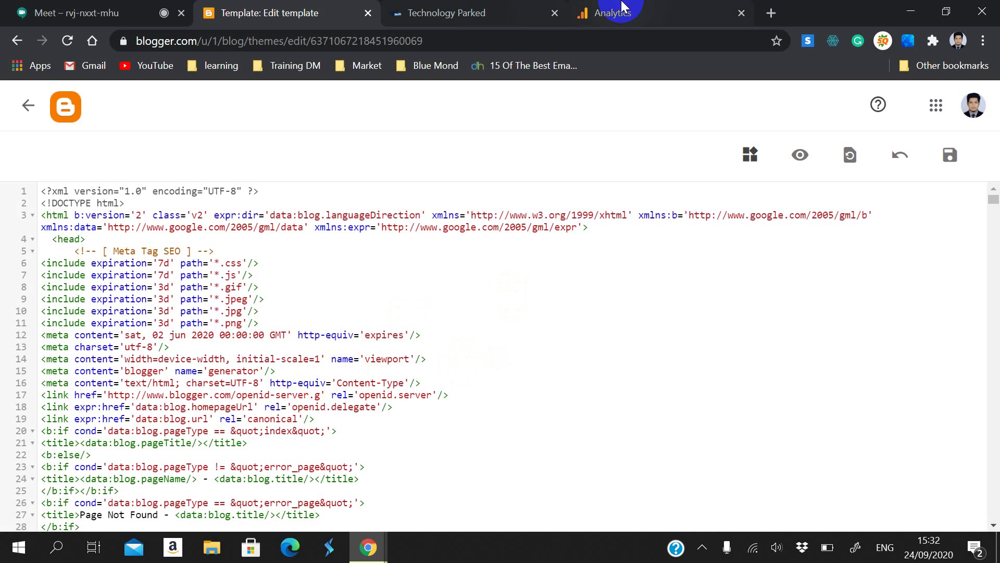
Step: Recheck the <HEAD> placement instruction, then locate the <head> tag on line 4 of the theme
left_click(604, 13)
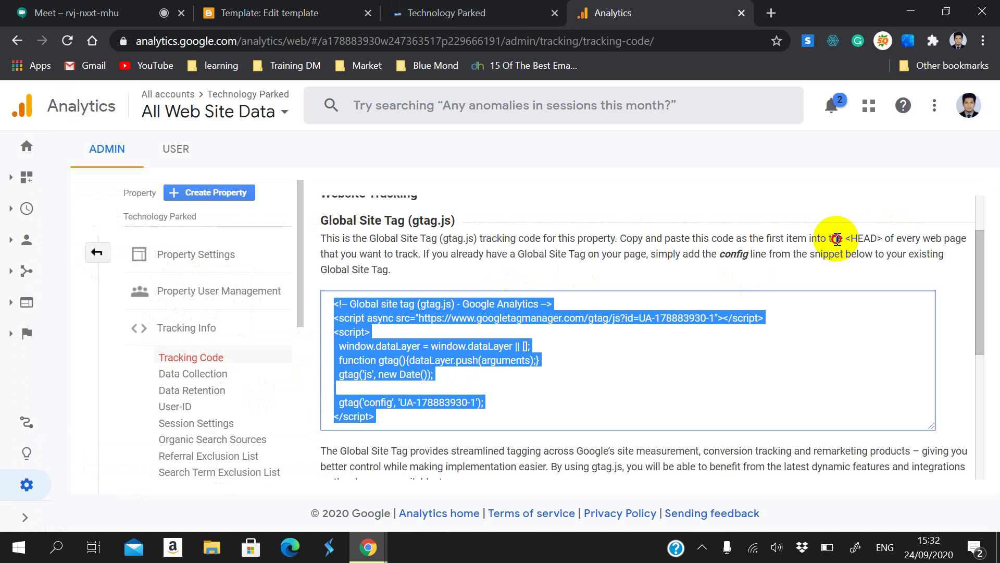
left_click_drag(858, 238, 897, 241)
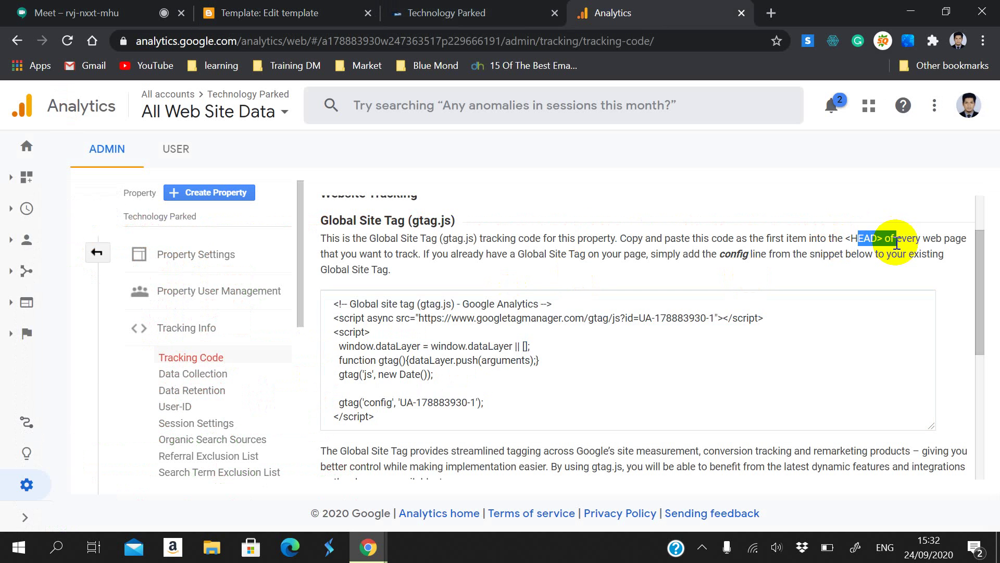
left_click(401, 11)
left_click(334, 13)
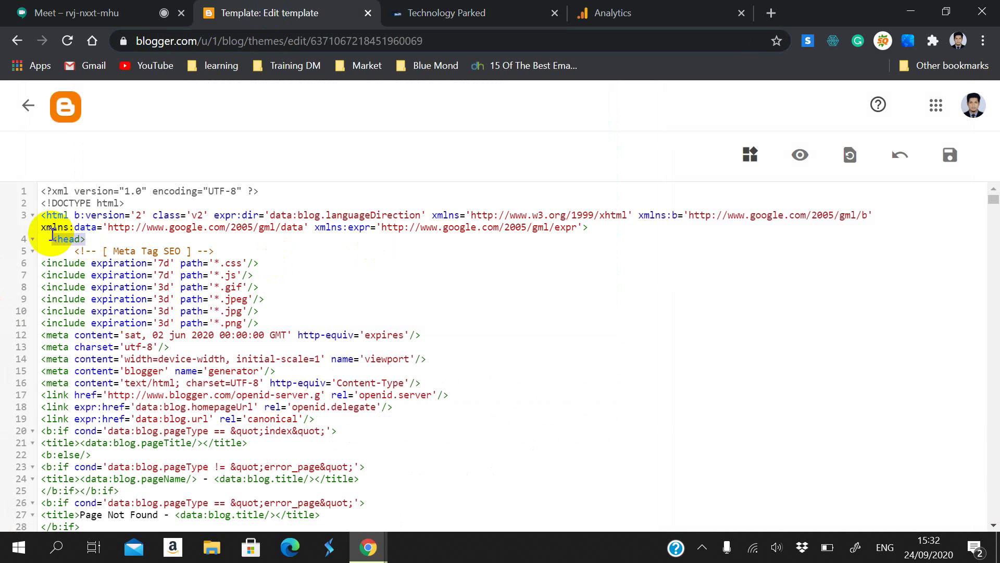
left_click_drag(45, 224, 96, 278)
left_click(76, 242)
mouse_move(45, 224)
left_mouse_down()
mouse_move(49, 246)
mouse_move(83, 233)
left_mouse_up()
left_click(89, 264)
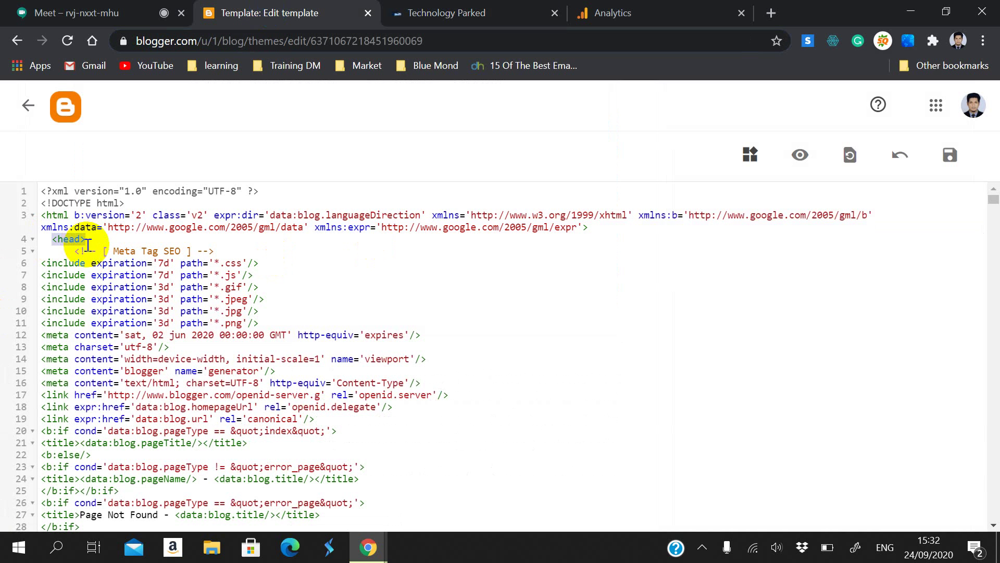
left_click(90, 239)
Step: Paste the gtag.js code on a new line after <head> and save the theme
left_click(91, 240)
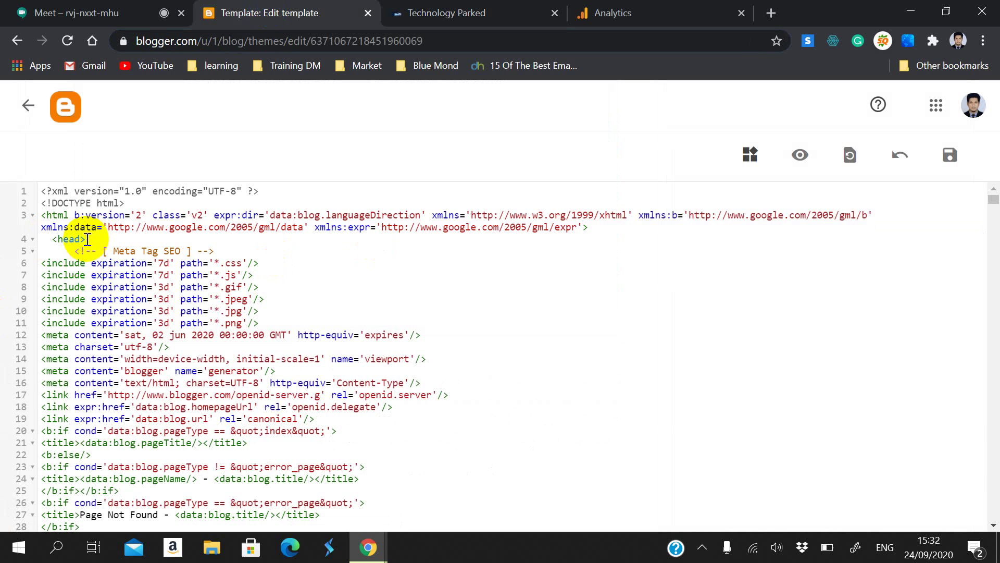
key("Return")
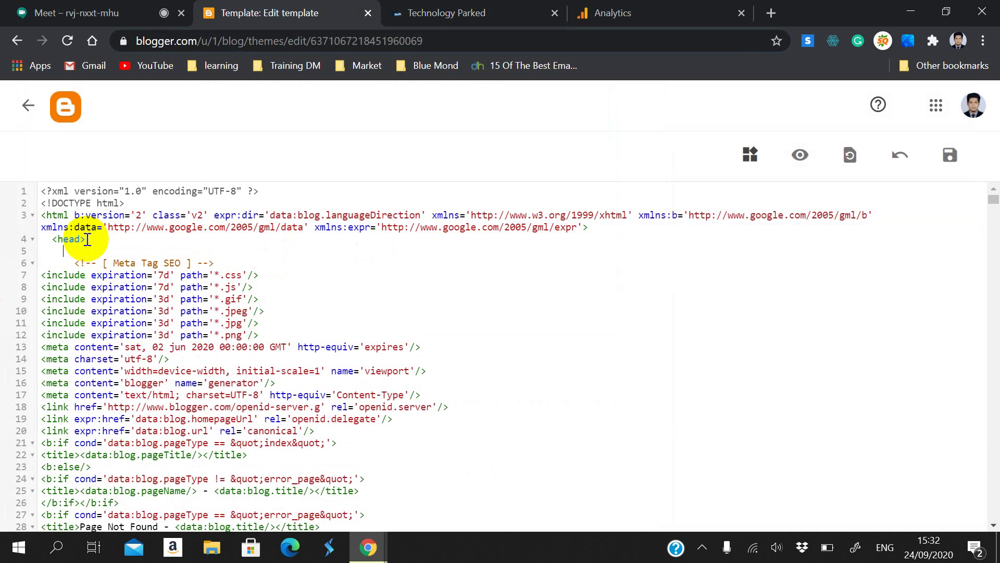
key("ctrl+v")
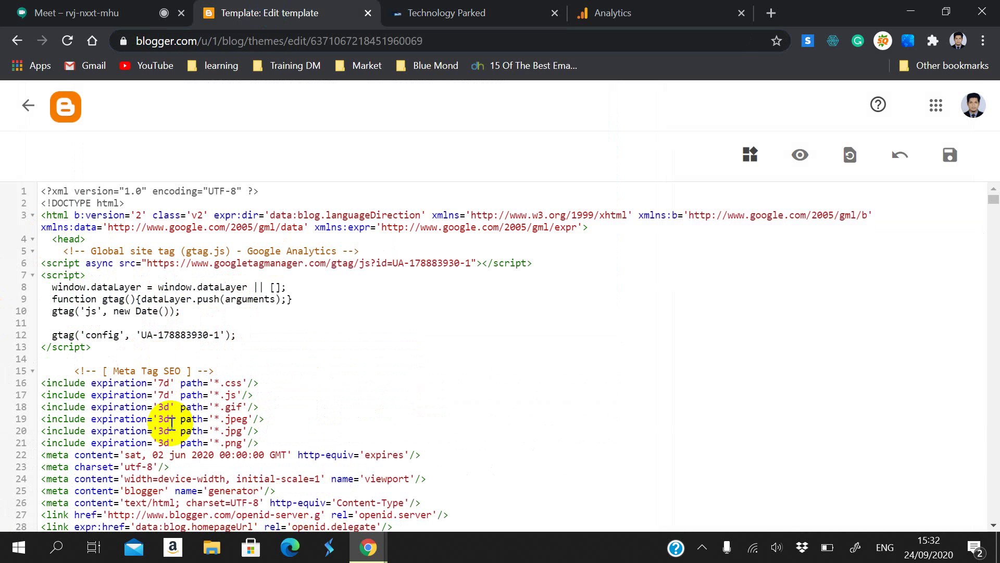
key("BackSpace")
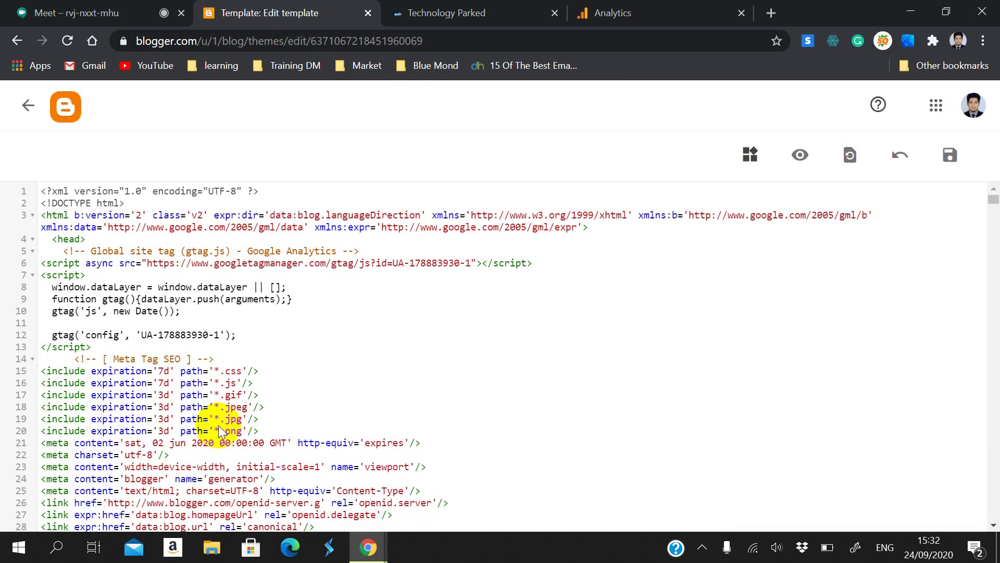
left_click(948, 157)
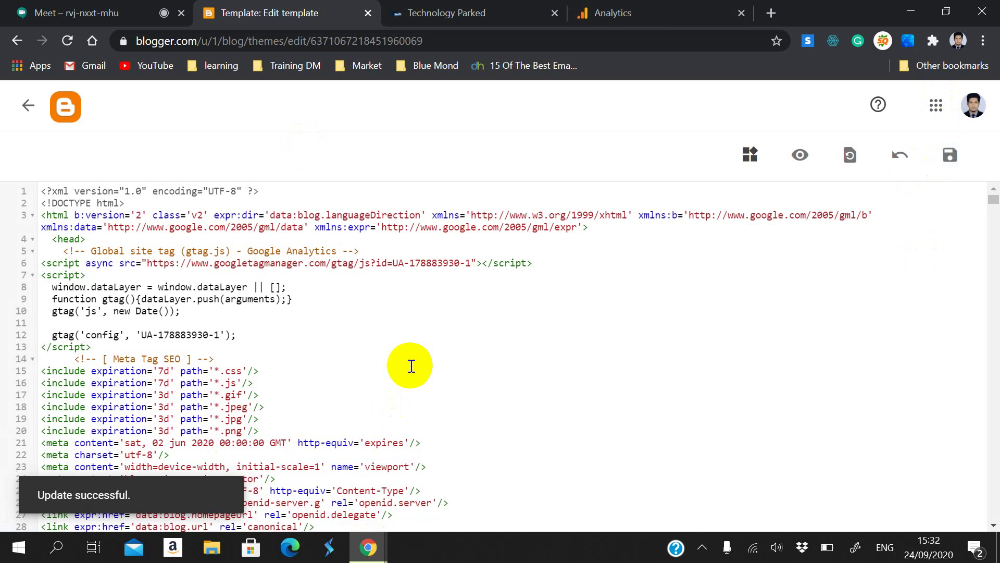
Step: Load the technologyparked.tk home page, view the logo2 post image, then reload the blog
left_click(513, 11)
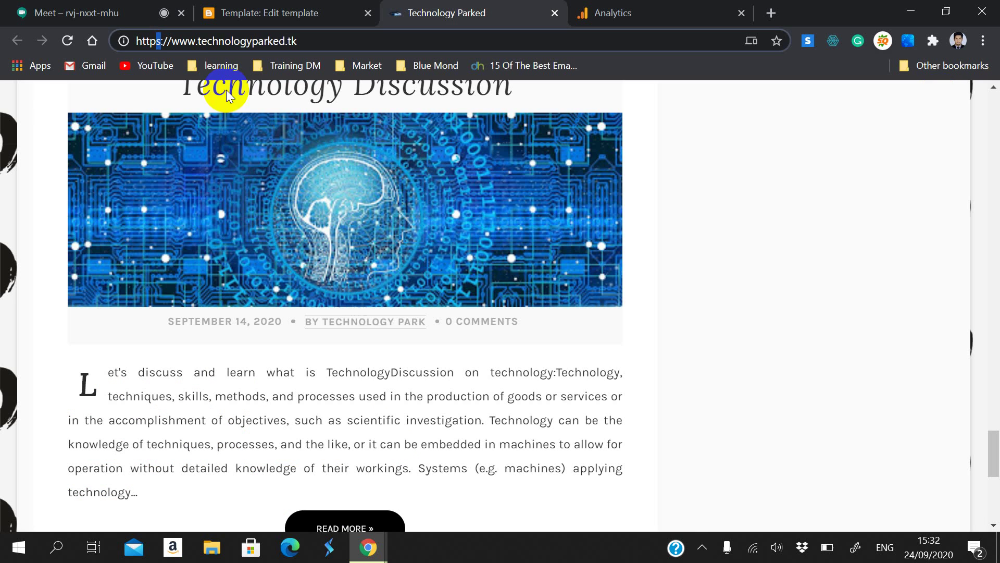
left_click(94, 41)
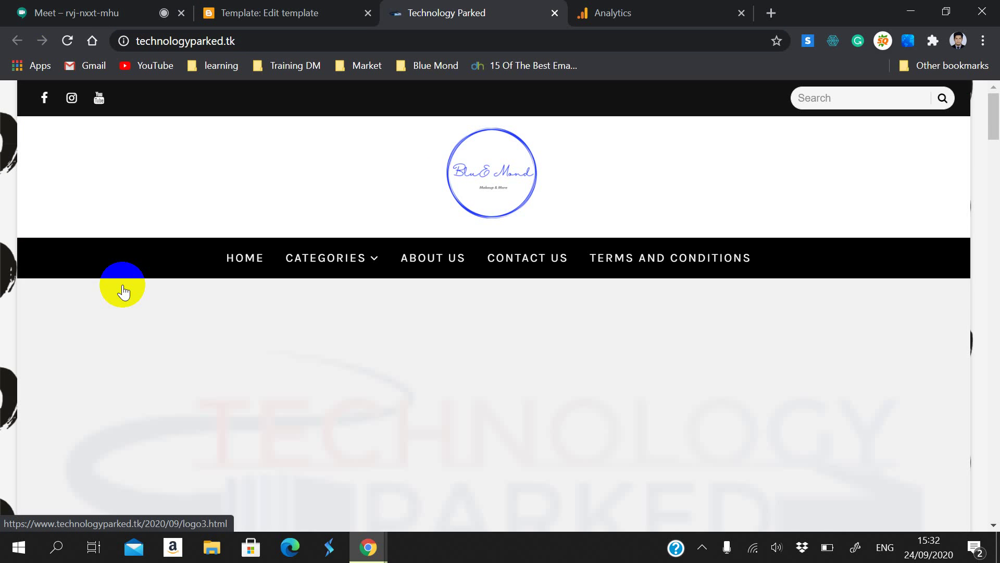
scroll(124, 292, "down", 20)
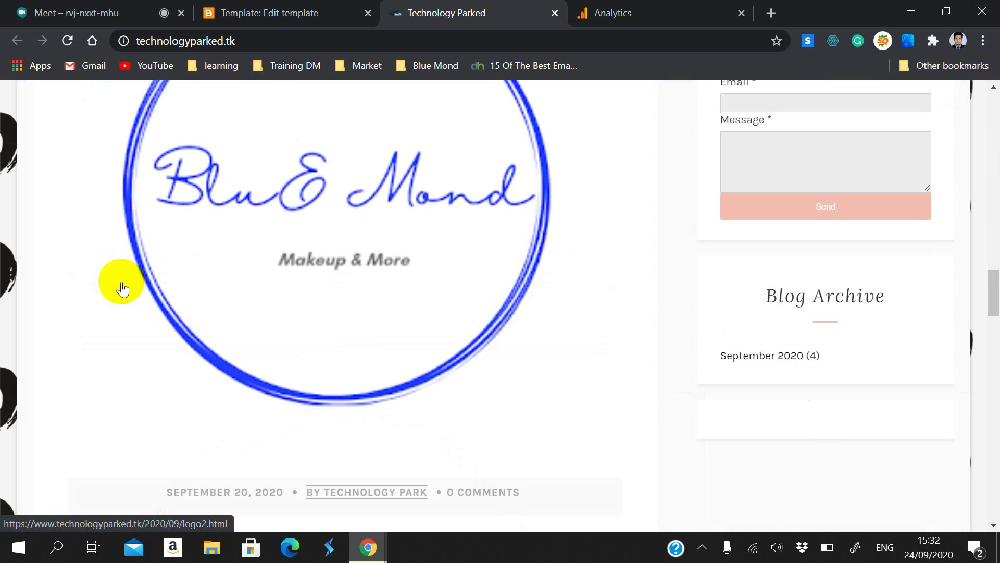
left_click(122, 286)
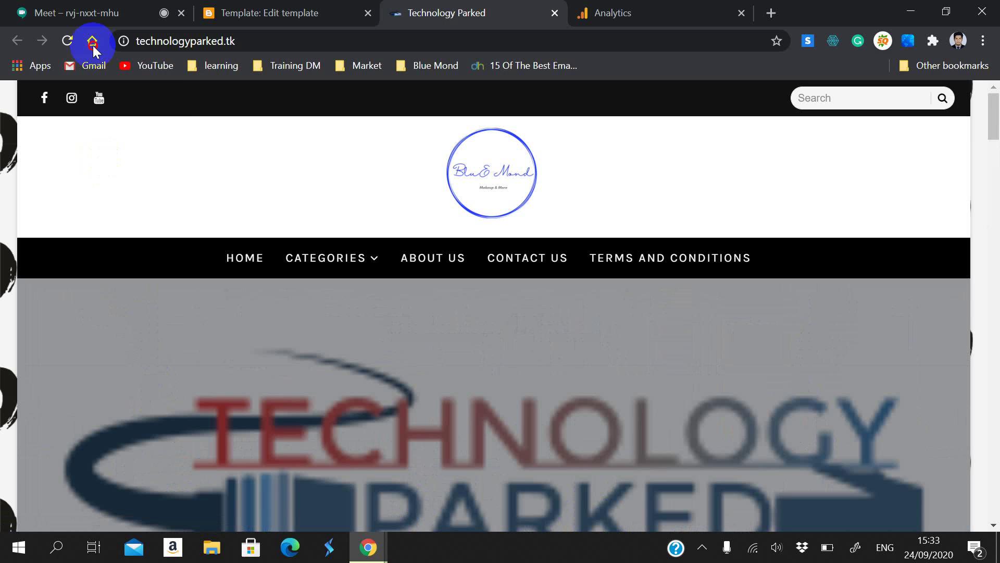
left_click(67, 41)
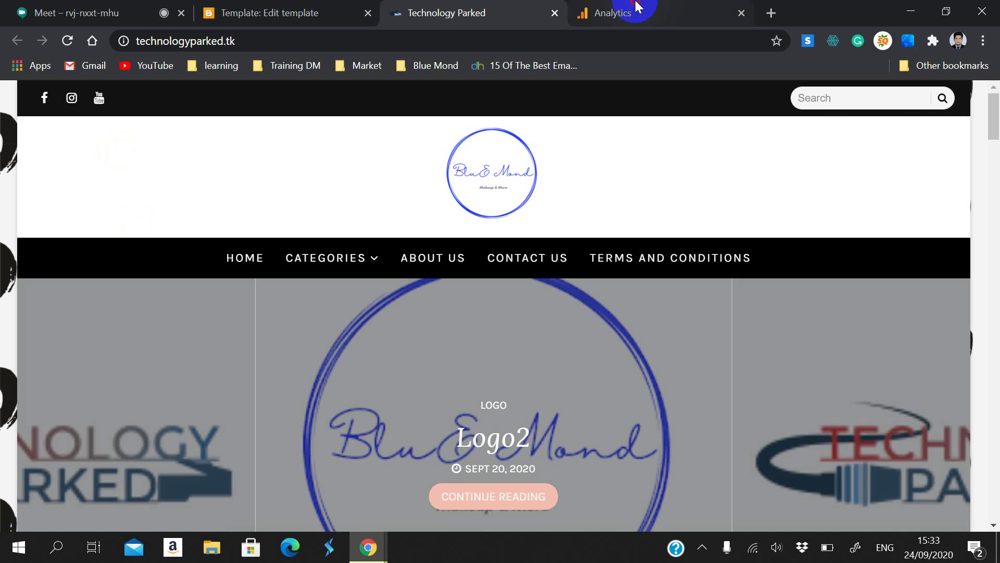
Step: Reload the tracking-code page to confirm traffic in the past 48 hours and 1 active user
left_click(637, 8)
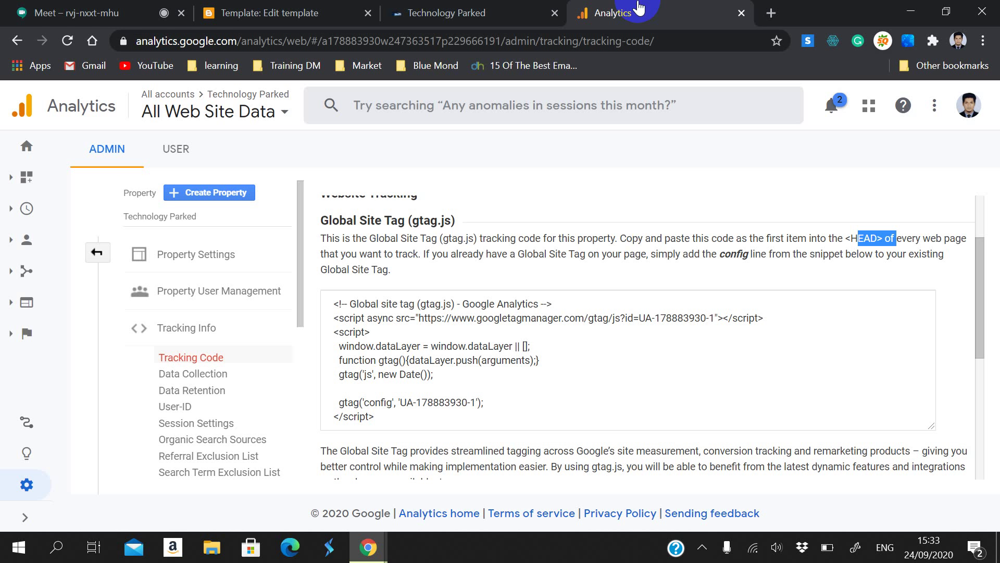
left_click(67, 40)
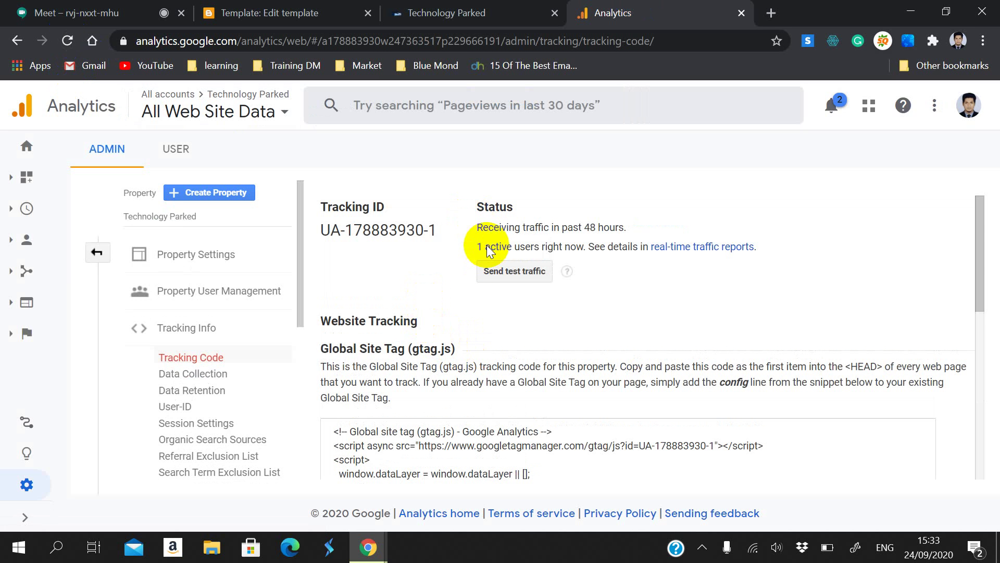
left_click_drag(477, 247, 587, 253)
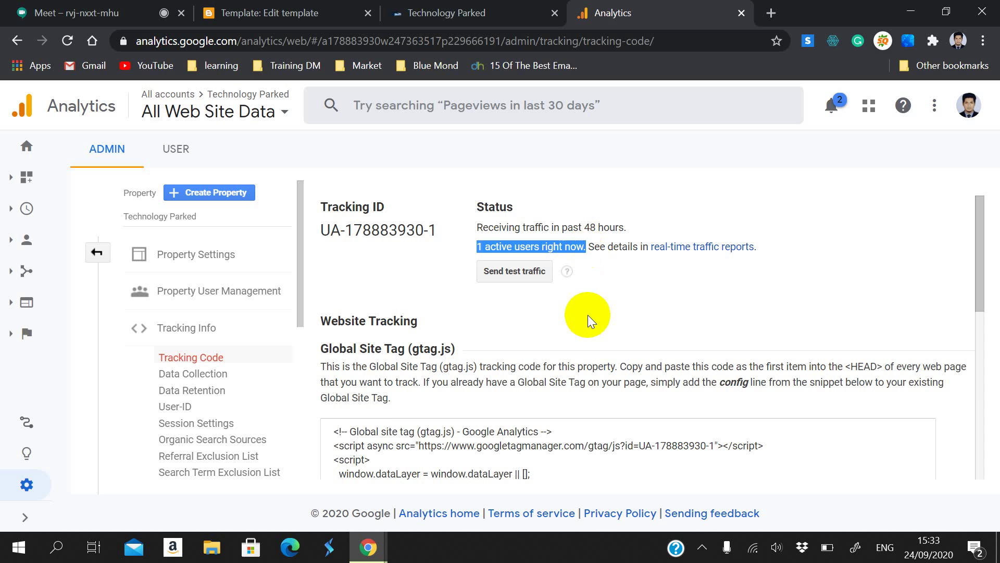
scroll(588, 315, "down", 9)
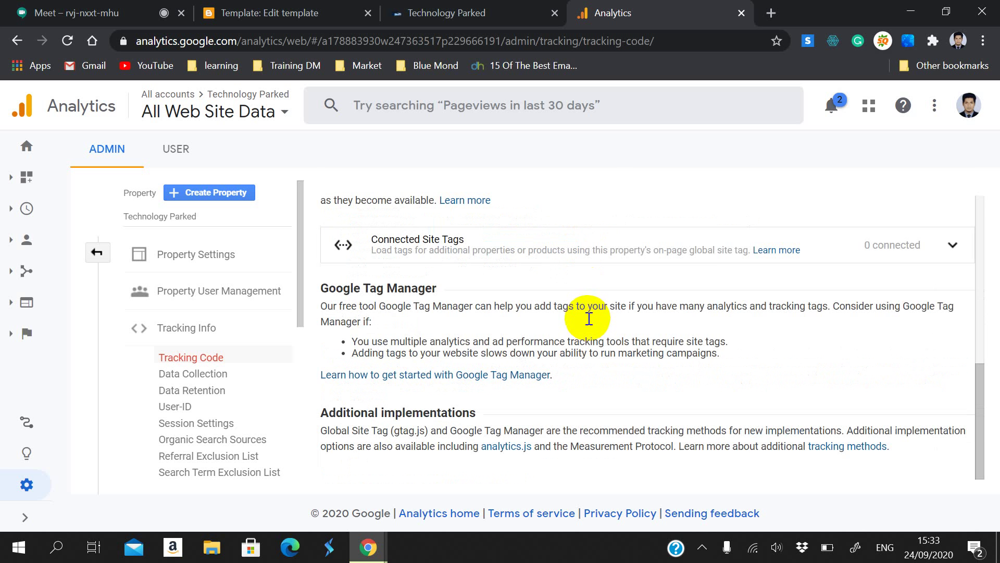
scroll(587, 318, "up", 9)
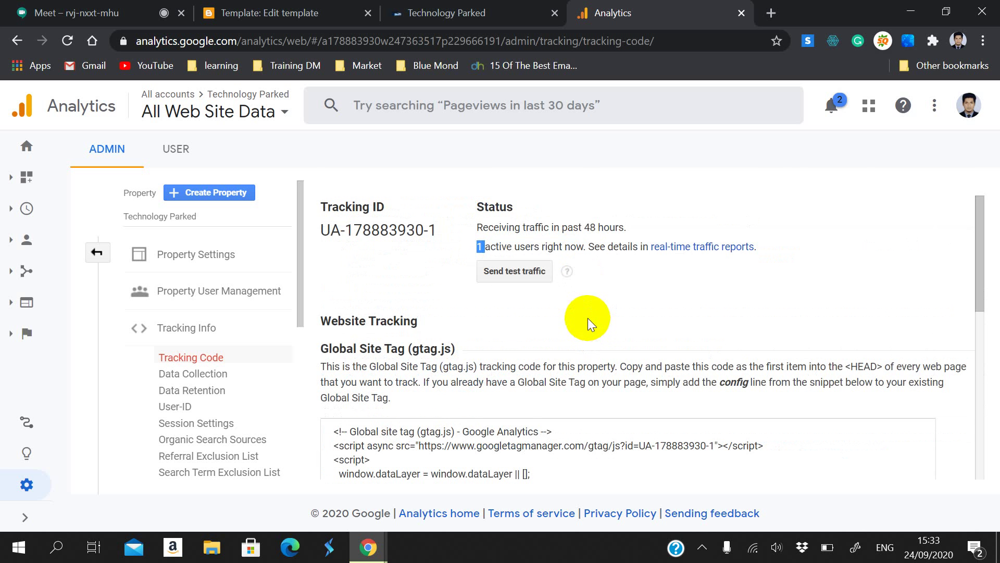
Step: Send test traffic to the blog and highlight the active-users status line
left_click(528, 272)
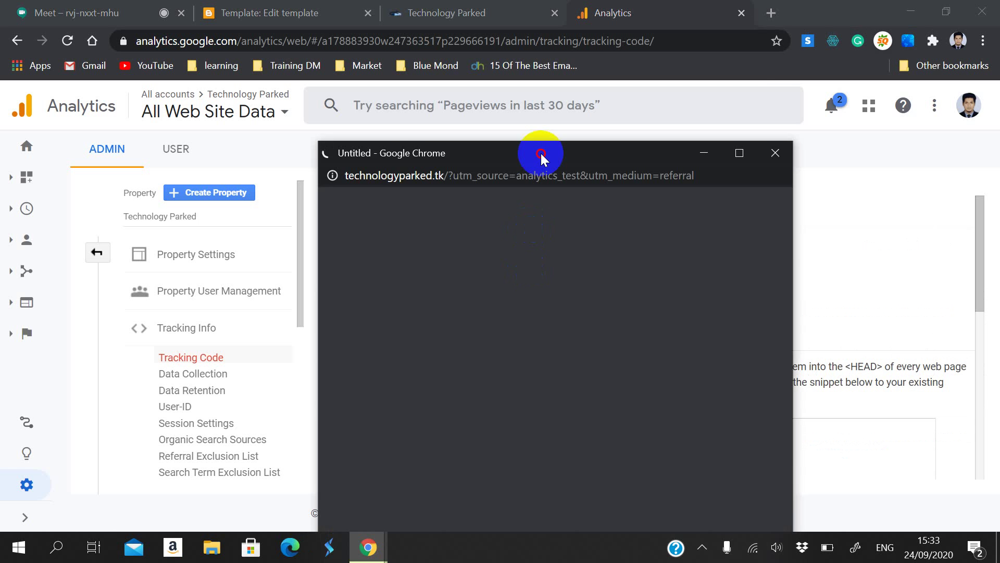
left_click_drag(542, 157, 612, 357)
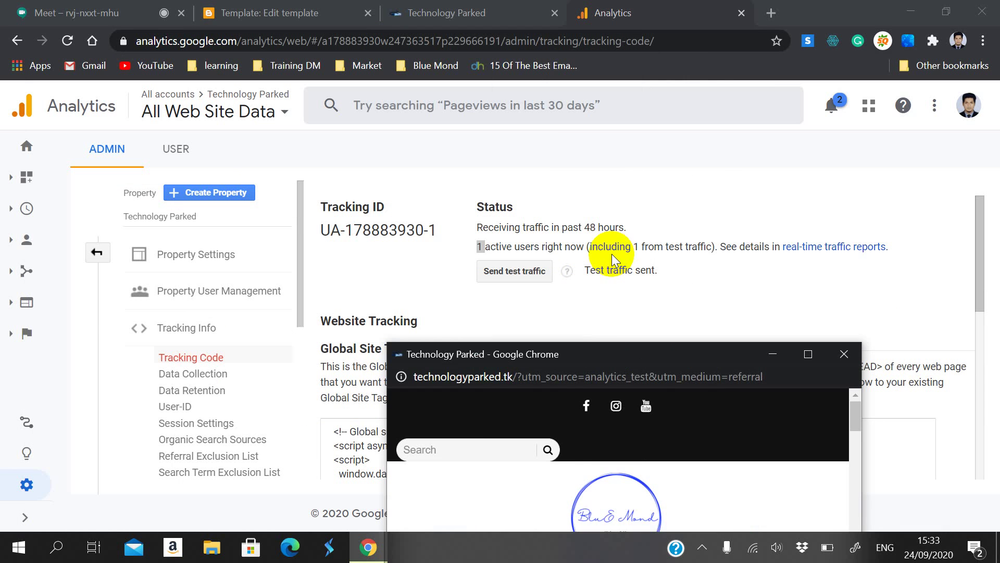
left_click_drag(594, 251, 645, 249)
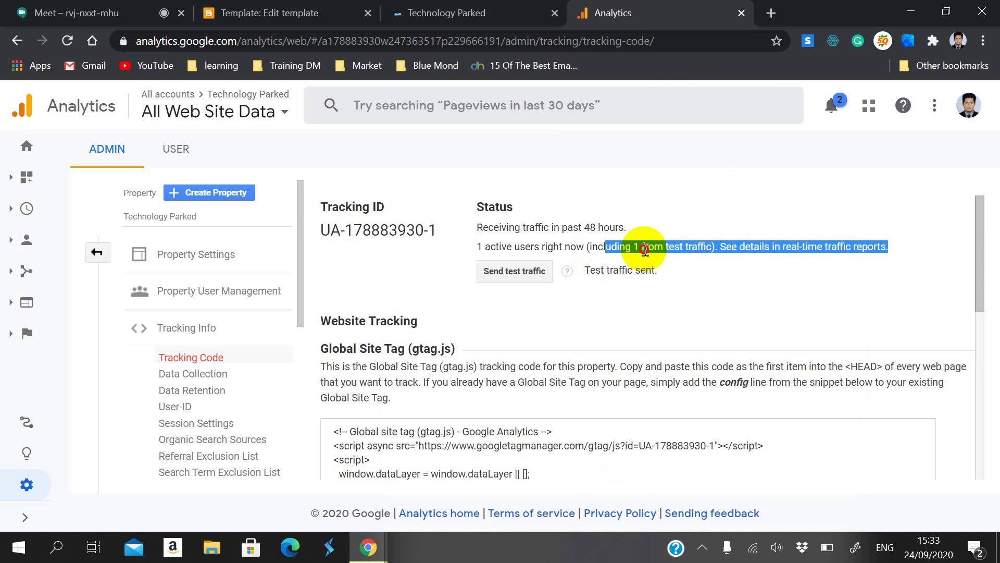
left_click(662, 249)
left_click_drag(711, 246, 591, 242)
Step: Browse the blog's test-traffic window, enlarging its logo, then close the window
left_click(536, 411)
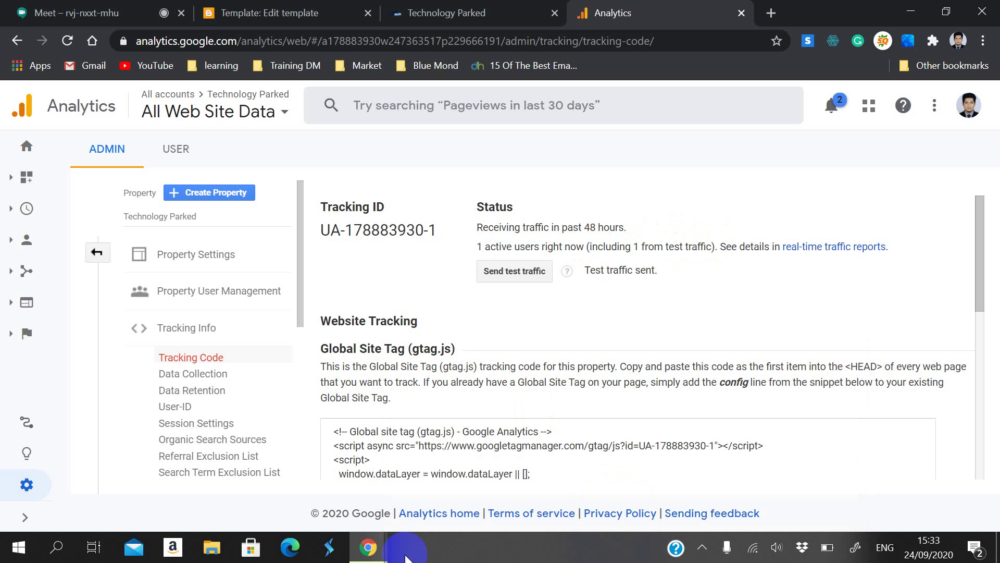
left_click(385, 548)
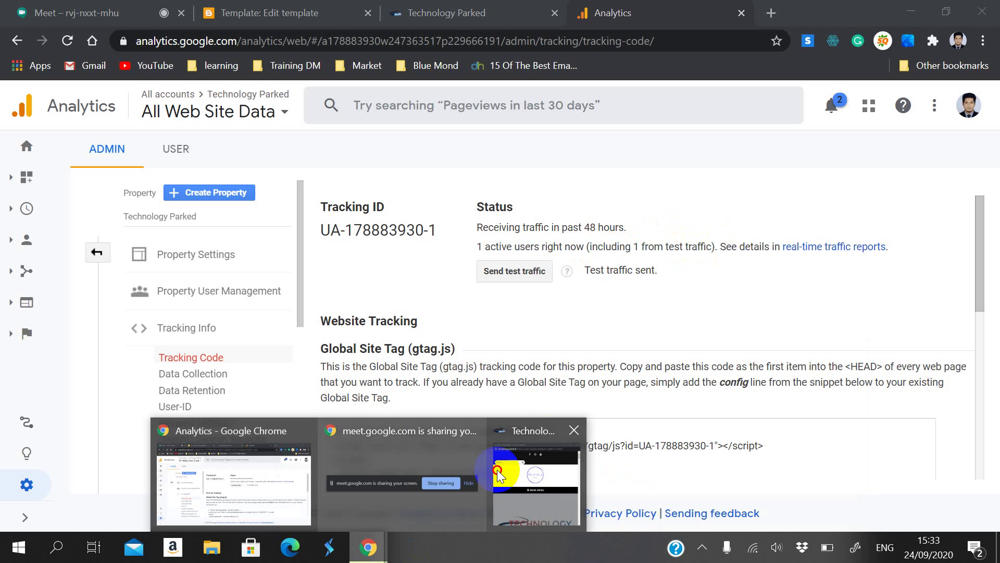
left_click(497, 470)
left_click_drag(603, 343, 536, 99)
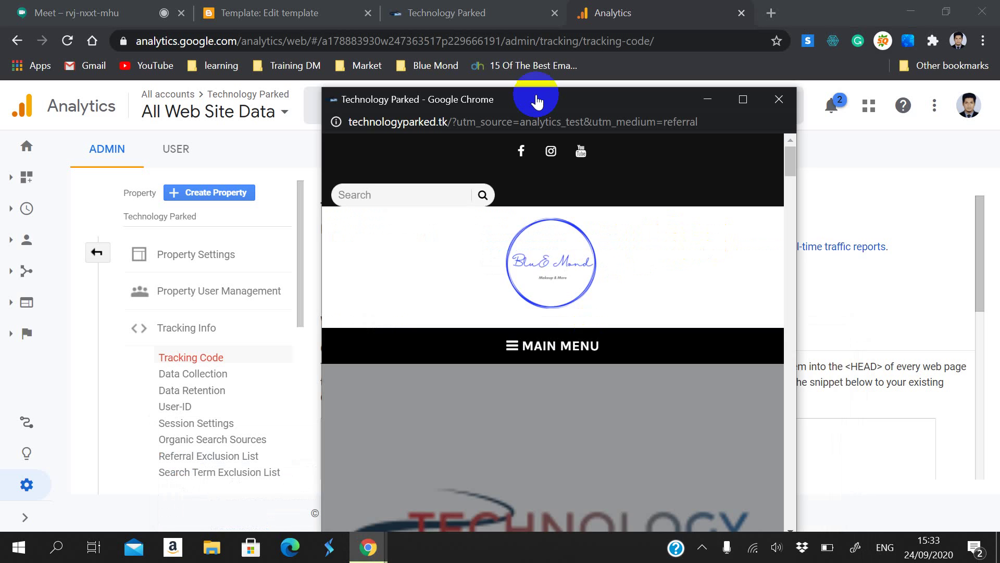
left_click(558, 241)
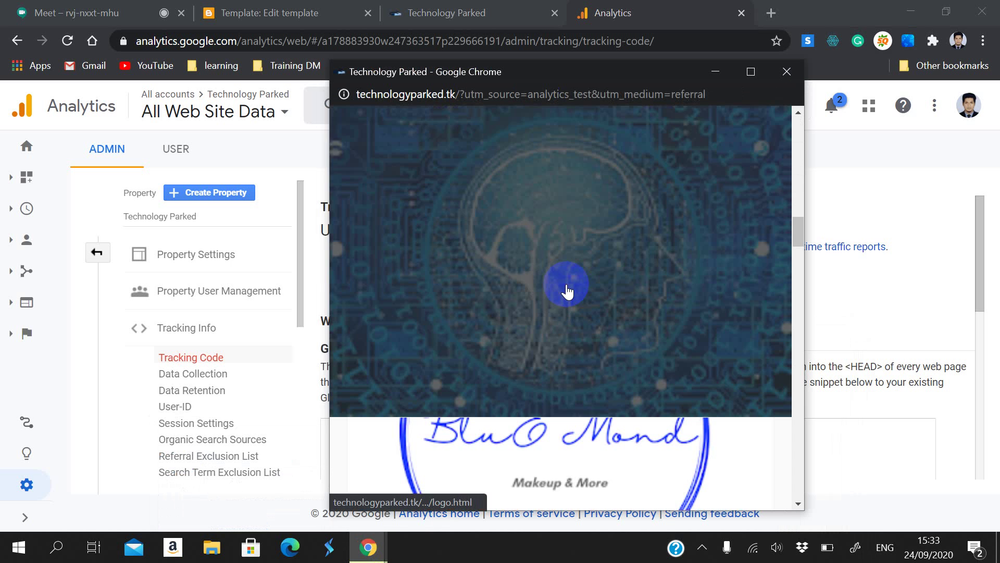
left_click(567, 291)
scroll(568, 281, "down", 20)
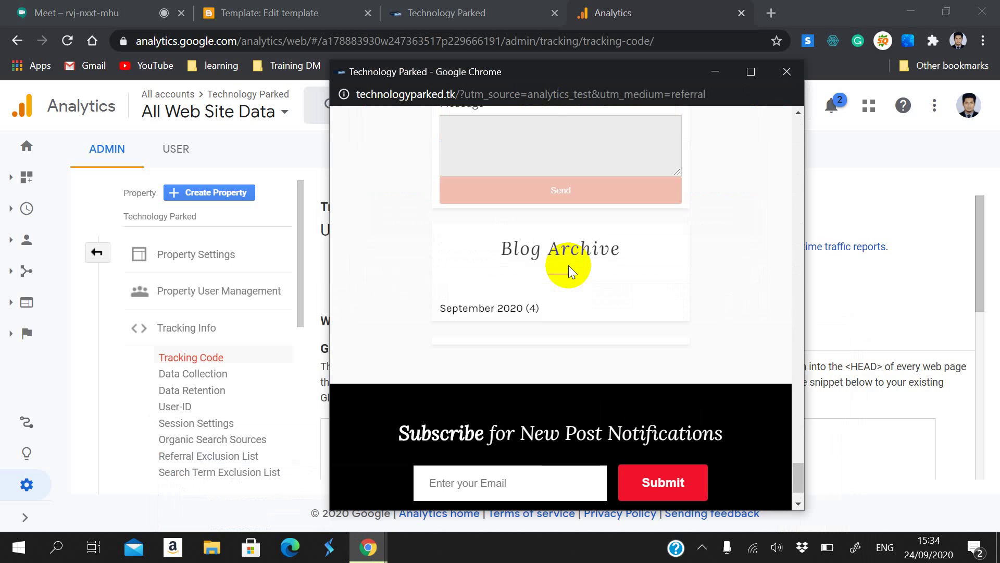
scroll(568, 265, "up", 4)
scroll(567, 270, "down", 4)
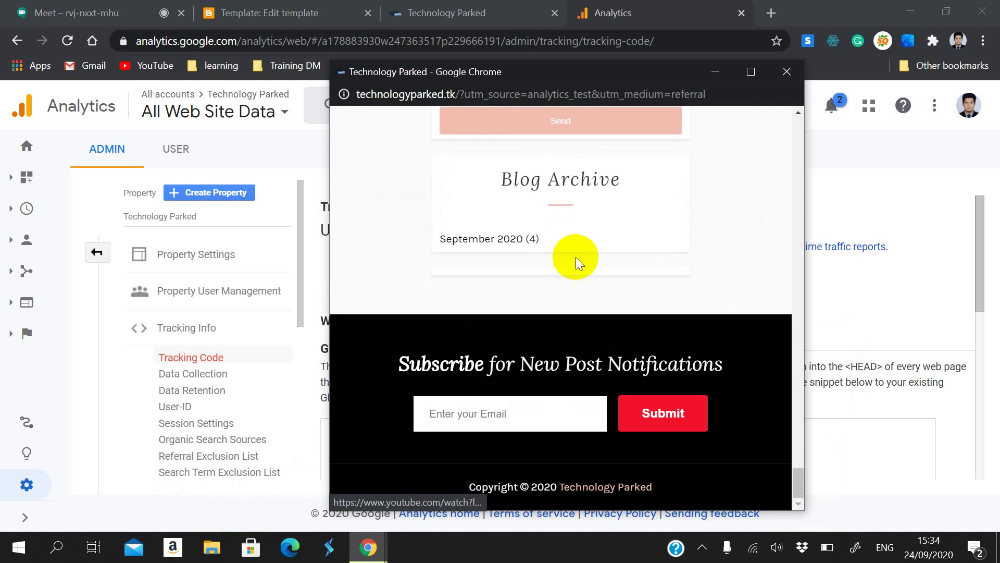
left_click(787, 71)
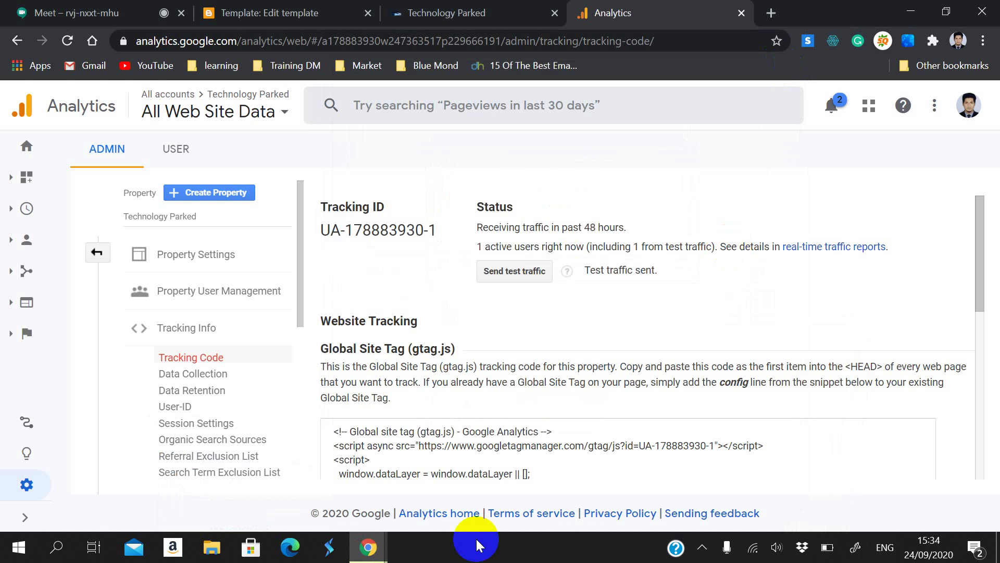
Step: Reload the tracking-code page to confirm 1 active user from test traffic
mouse_move(367, 546)
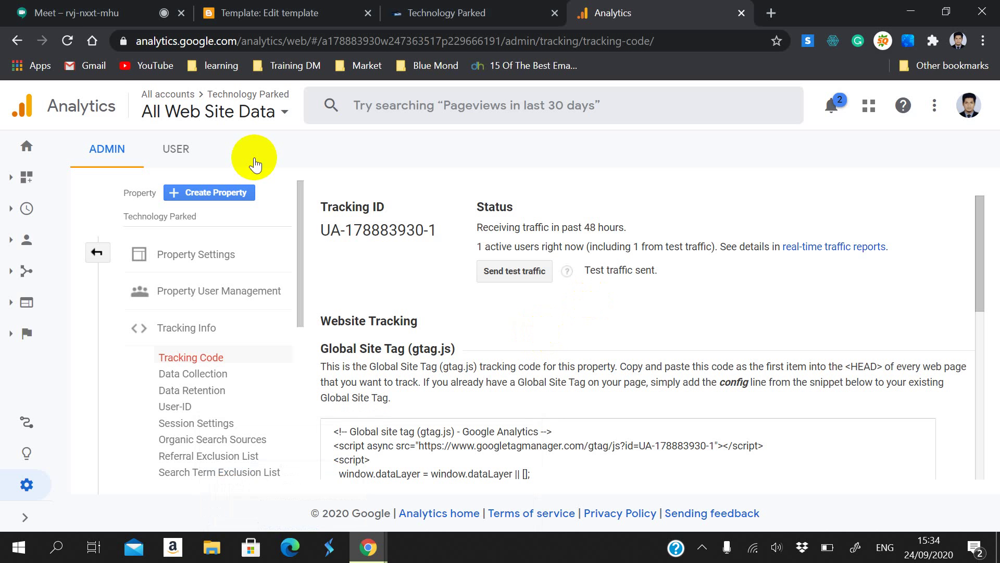
left_click(67, 40)
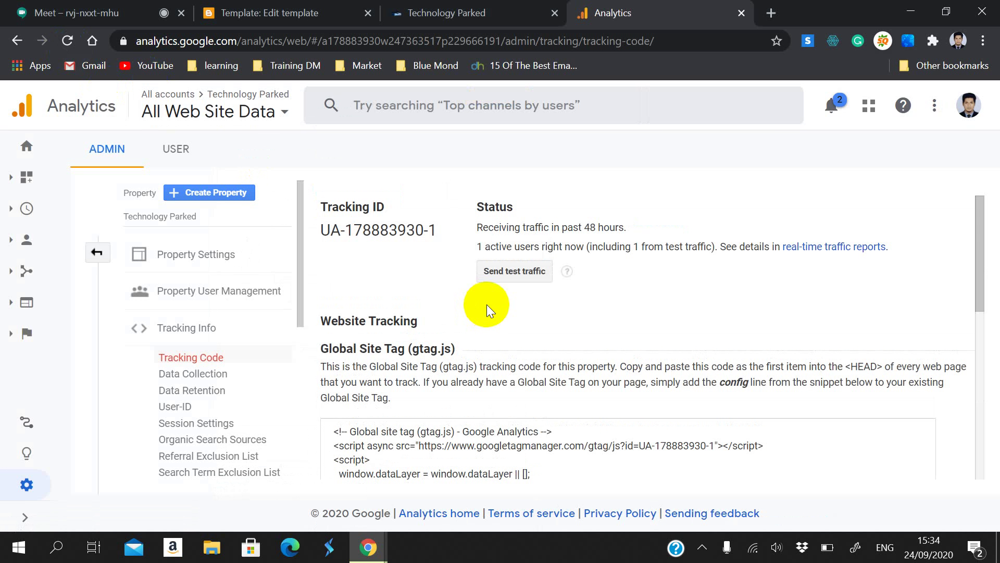
left_click_drag(592, 223, 670, 230)
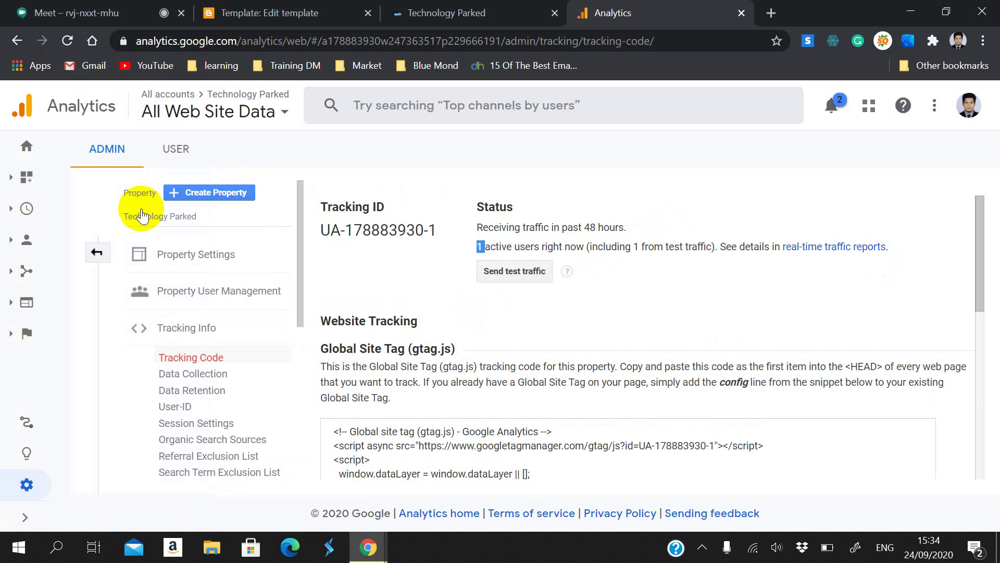
left_click(96, 151)
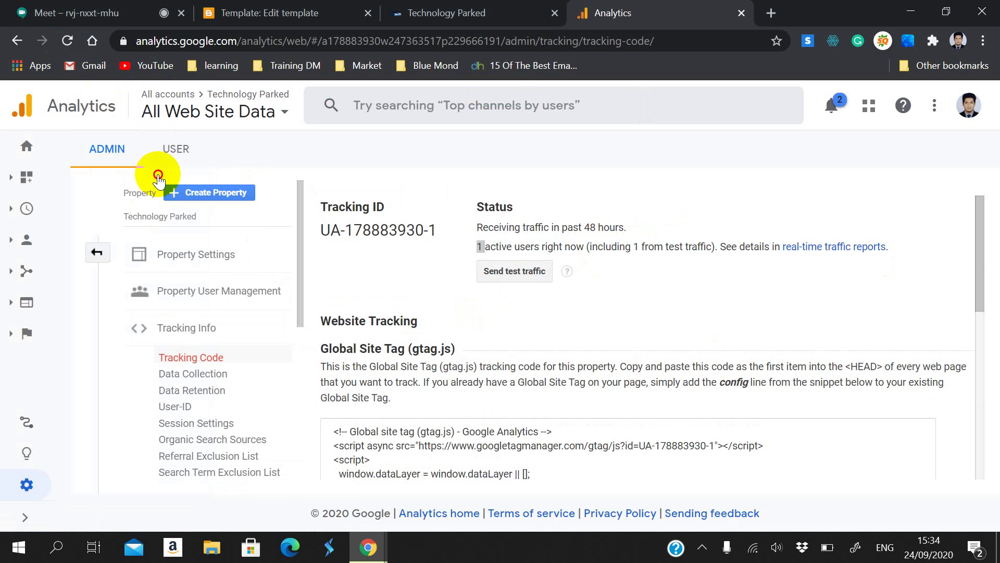
Step: Look over the Edit User Settings page, then go back to Admin and the Home report
left_click(176, 153)
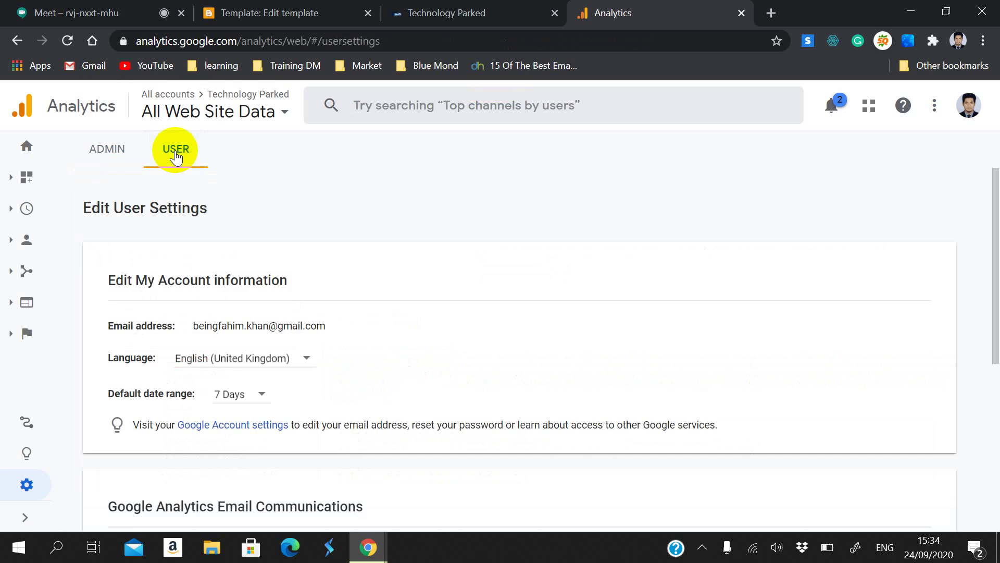
scroll(193, 263, "down", 3)
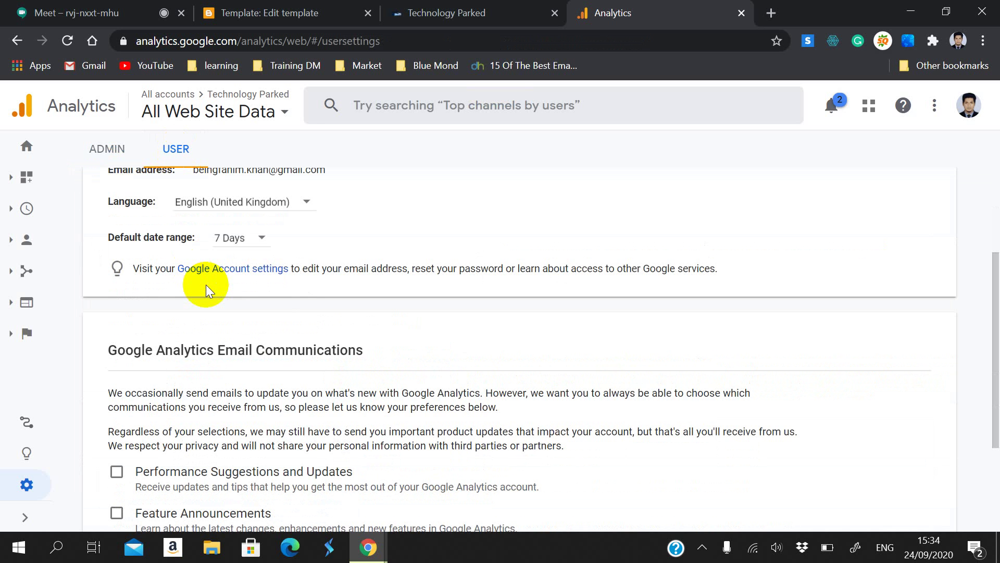
scroll(206, 285, "down", 3)
scroll(205, 284, "up", 6)
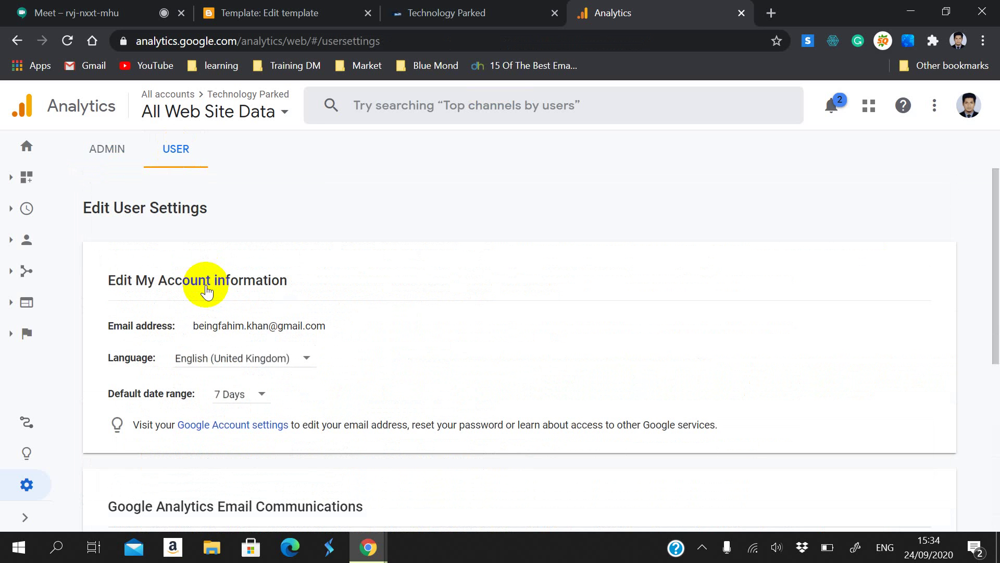
left_click(86, 150)
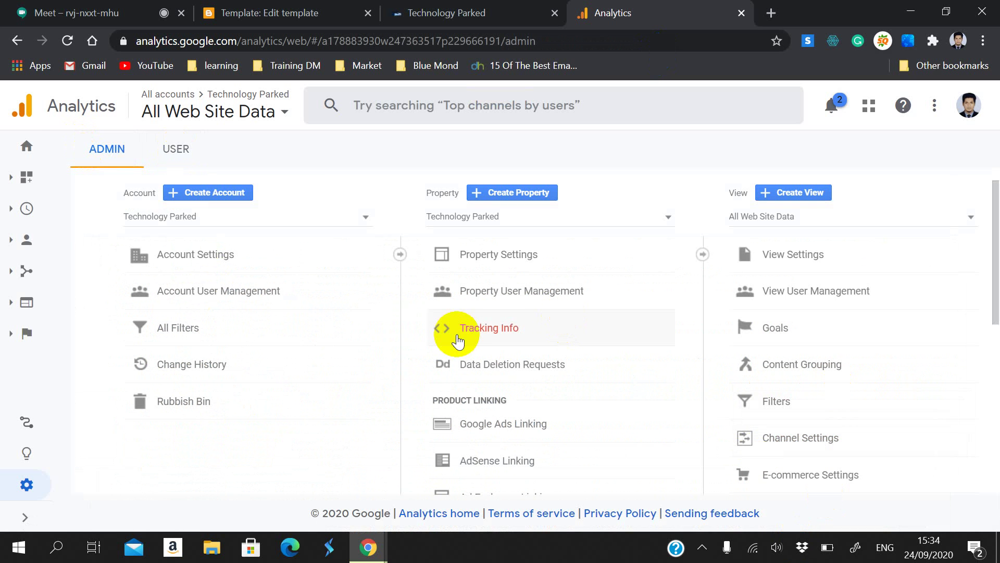
left_click(24, 154)
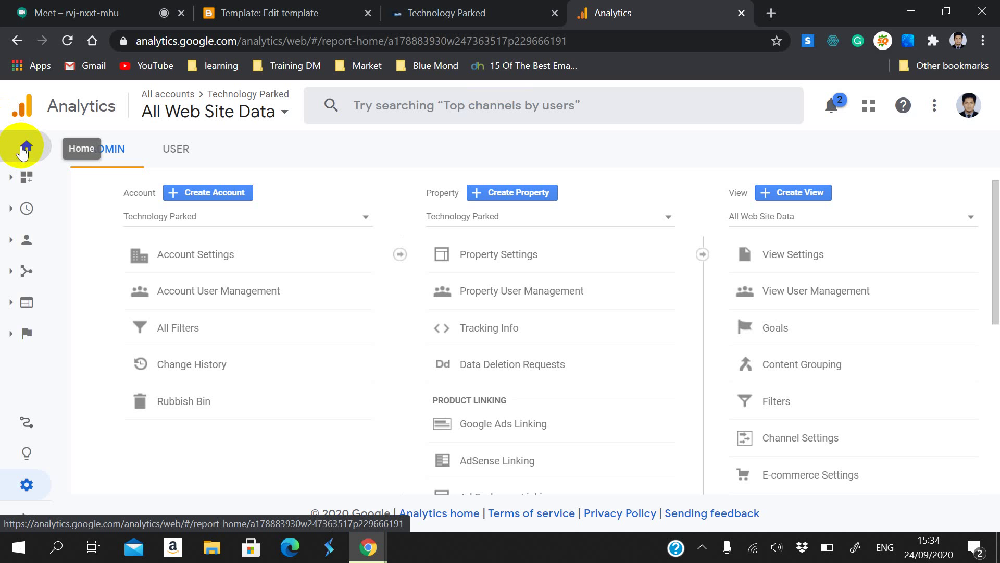
Step: Show the Home report's 1 active user and 0% bounce rate, then return to Blogger's theme editor
left_click(23, 149)
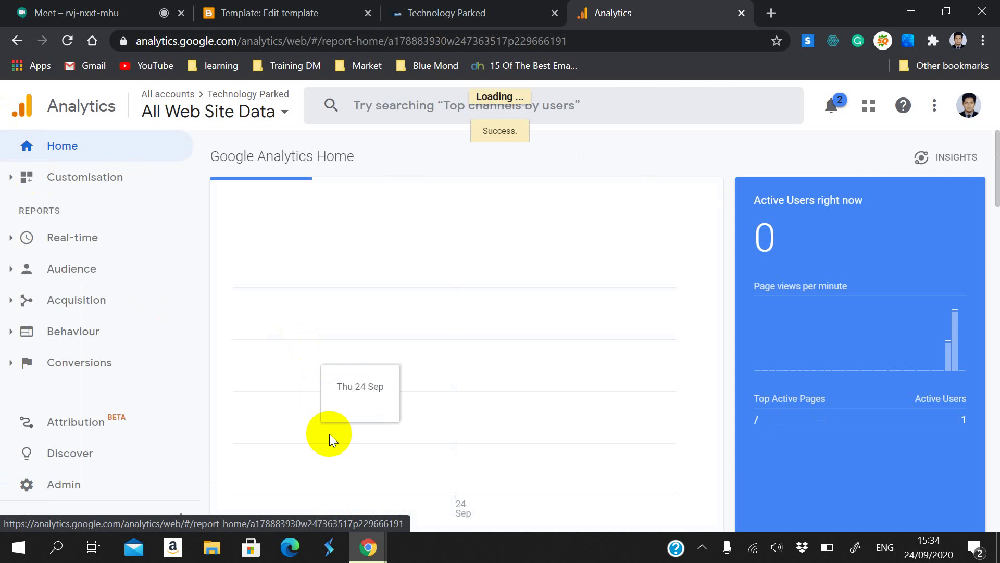
double_click(786, 229)
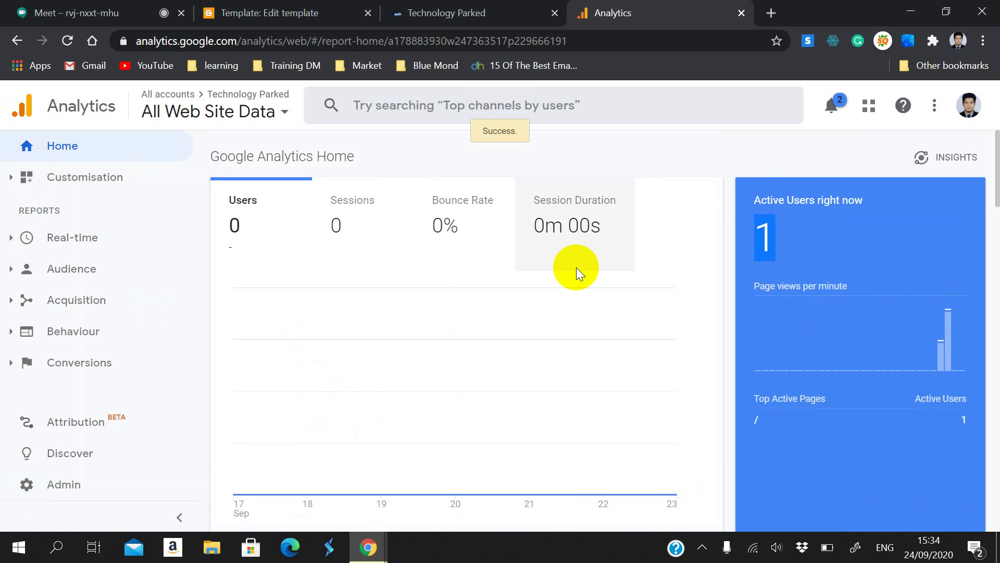
left_click_drag(462, 239, 411, 218)
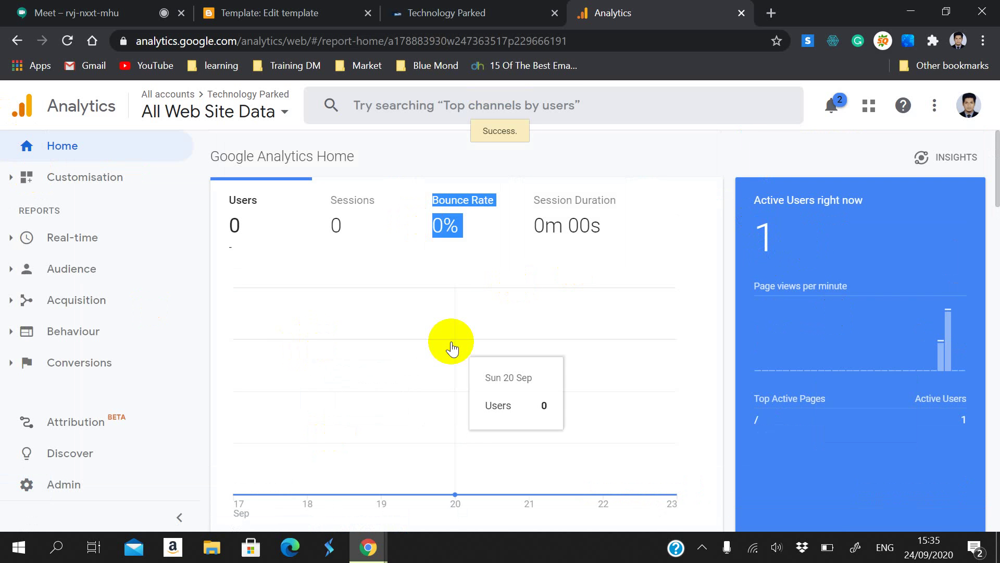
scroll(451, 348, "down", 15)
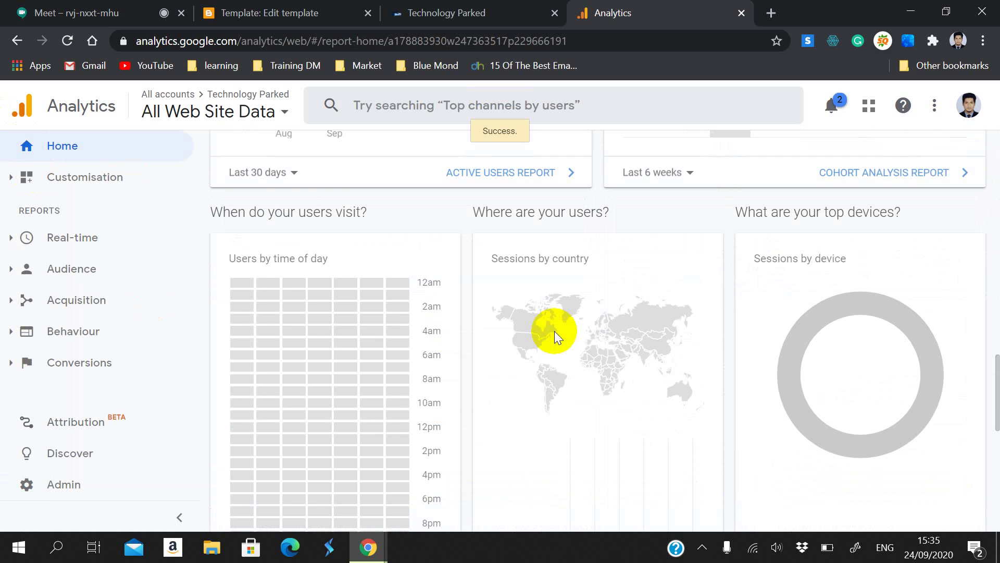
scroll(554, 330, "up", 15)
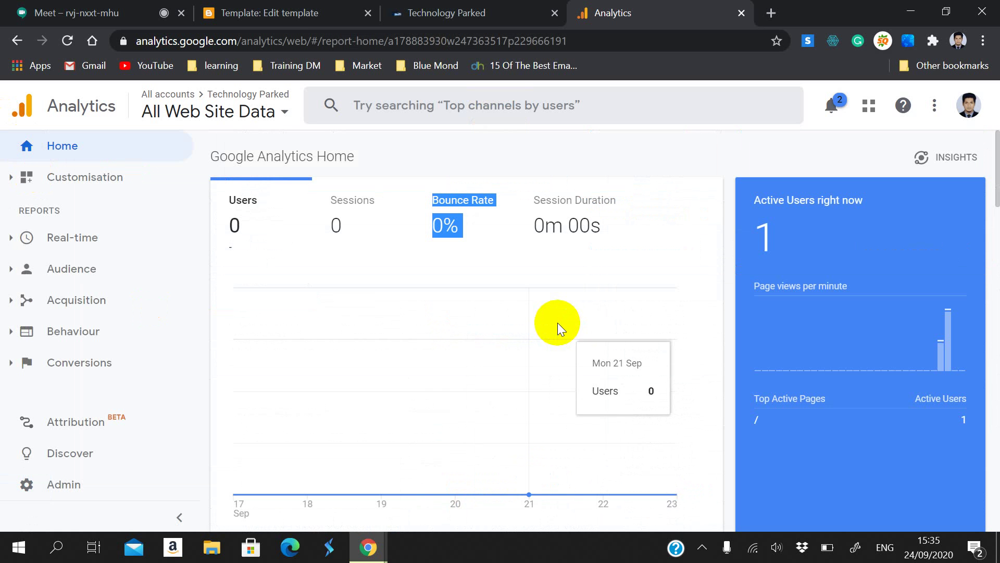
left_click(268, 13)
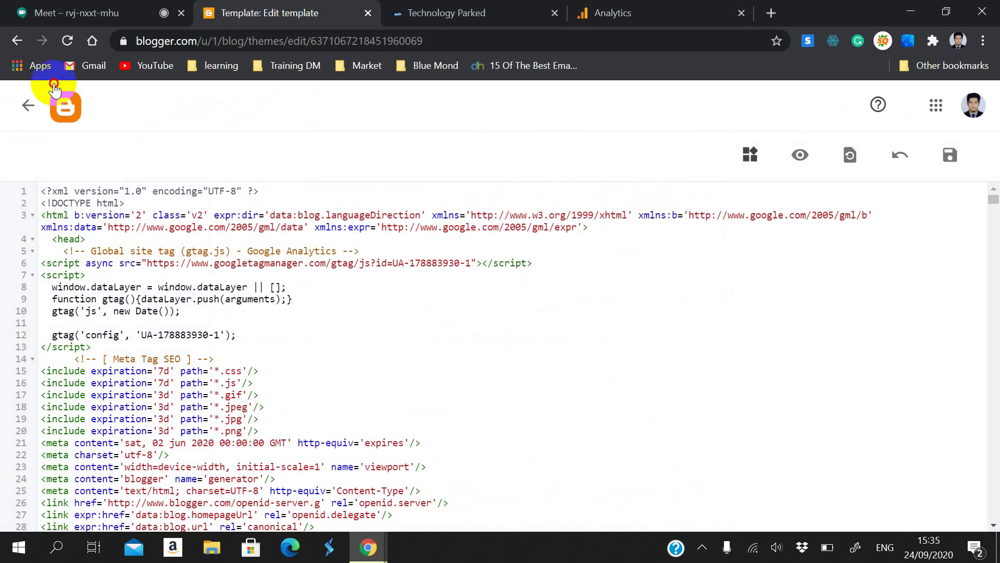
Step: Leave the theme editor for the blog's Stats page showing 228 all-time pageviews and 2 today
left_click(28, 105)
scroll(33, 365, "down", 2)
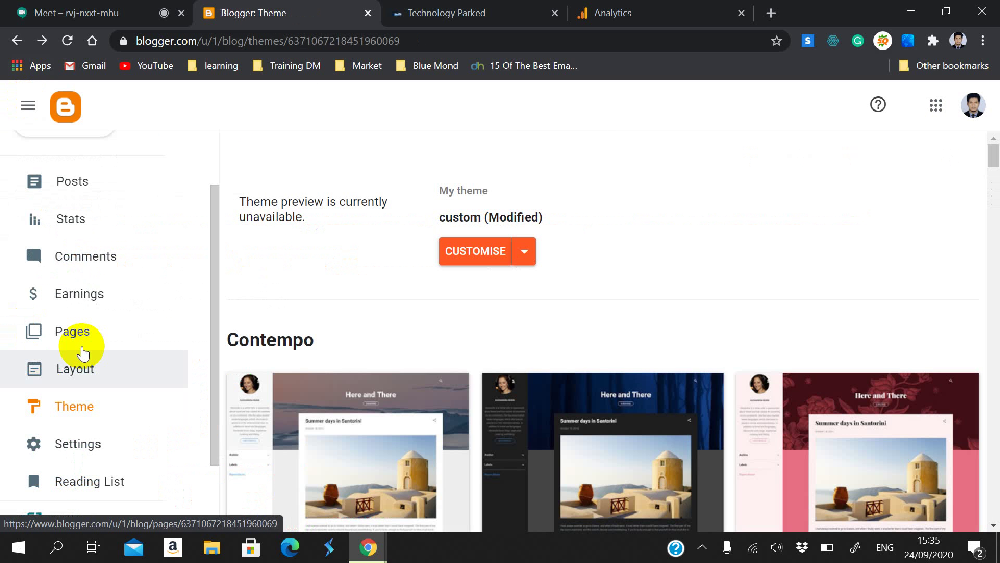
left_click(96, 230)
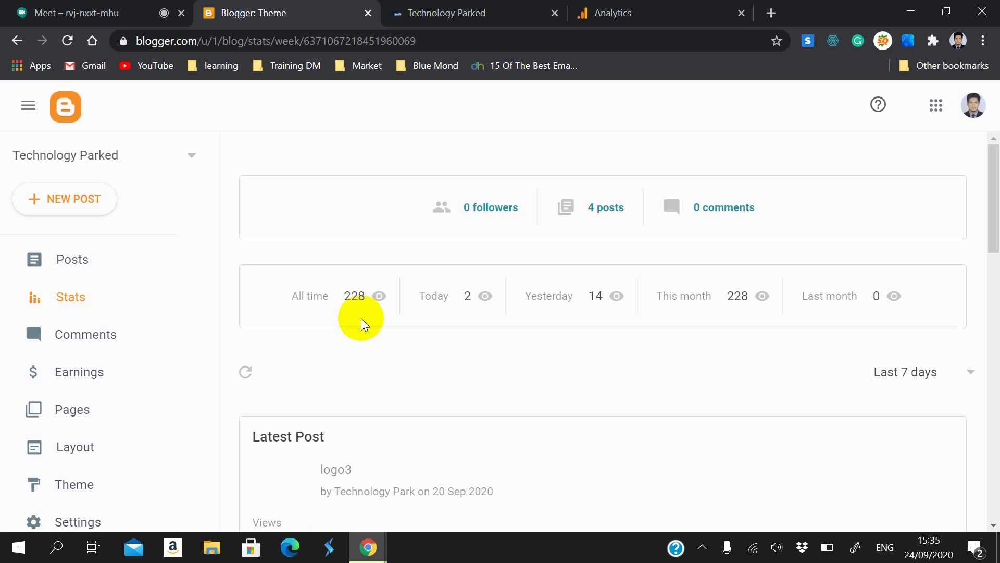
scroll(386, 315, "down", 1)
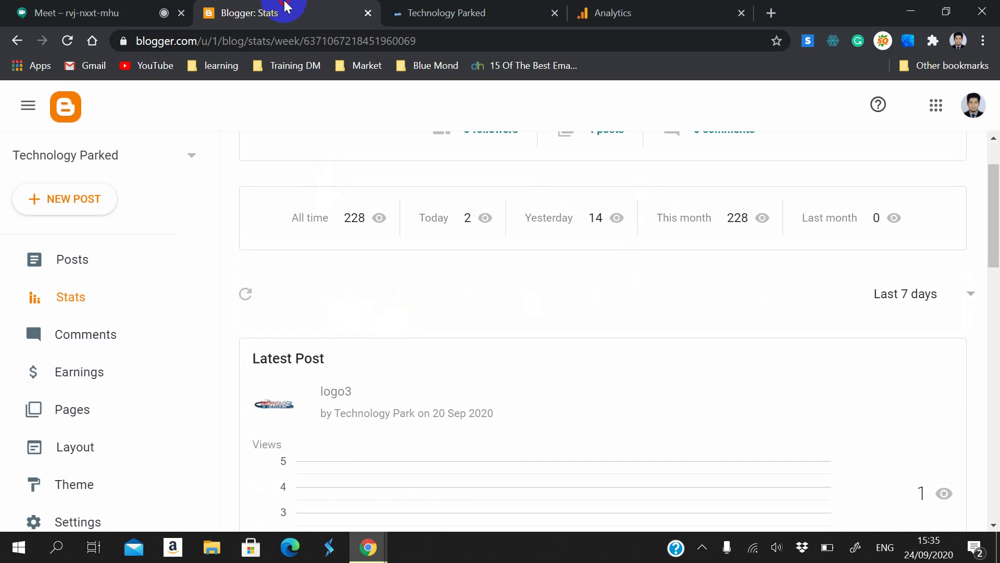
Step: Switch through the live blog tab back to the Analytics Home report
left_click(449, 11)
left_click(612, 11)
scroll(644, 270, "down", 7)
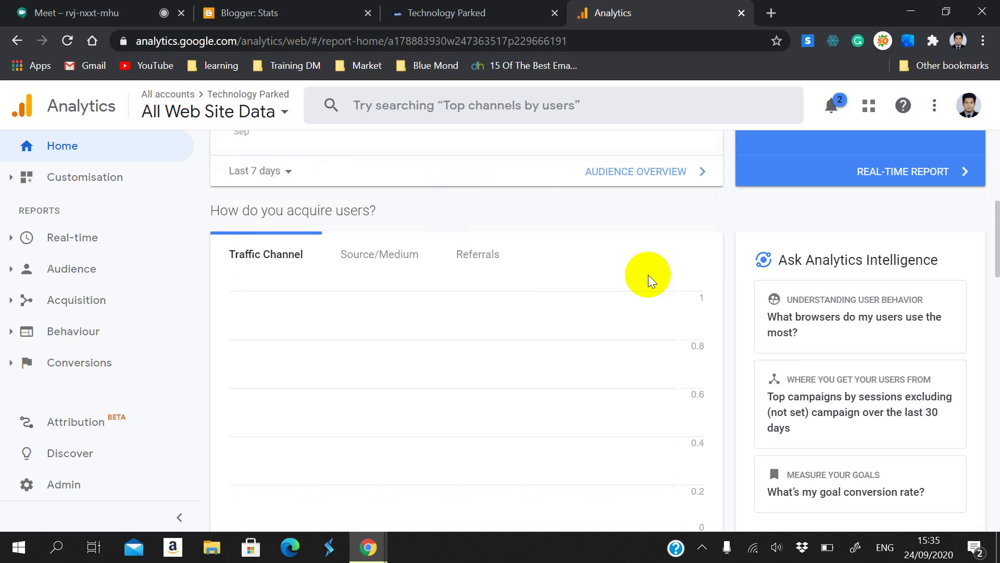
Step: Scroll the Home cards (0 weekly users, 1 active now), then expand Real-time in the sidebar
scroll(648, 274, "down", 10)
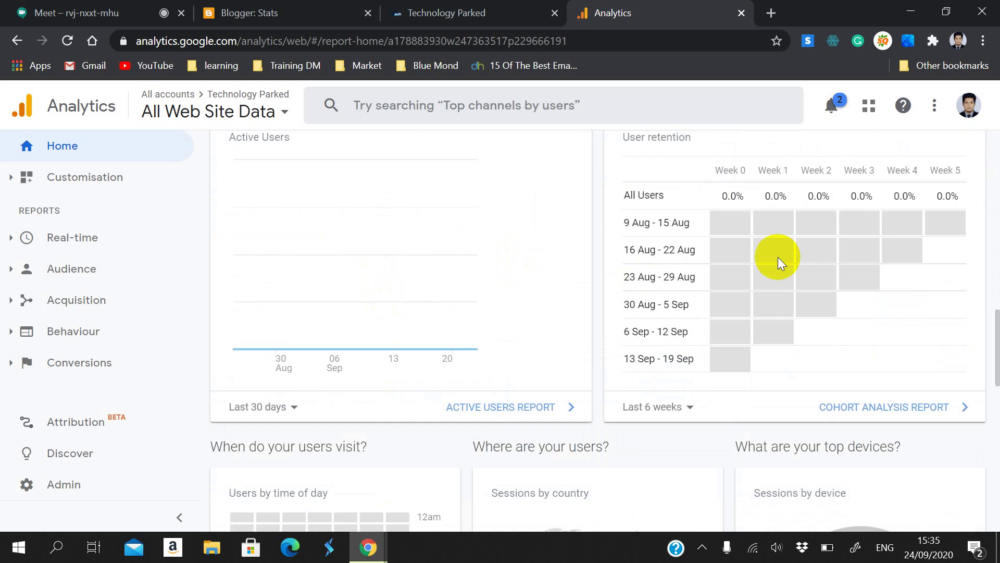
mouse_move(714, 225)
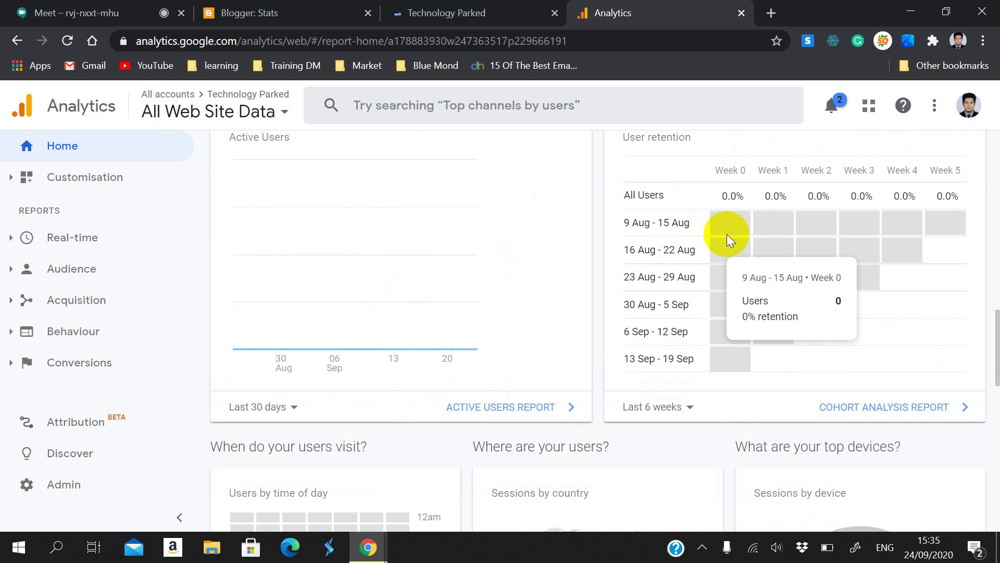
scroll(545, 368, "down", 5)
scroll(652, 404, "down", 2)
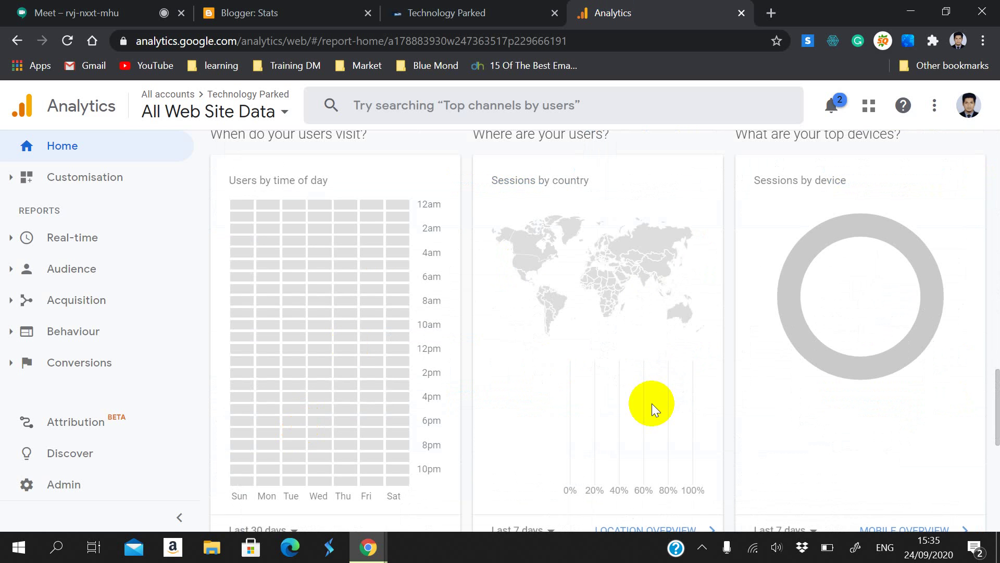
scroll(726, 345, "down", 3)
scroll(666, 283, "up", 3)
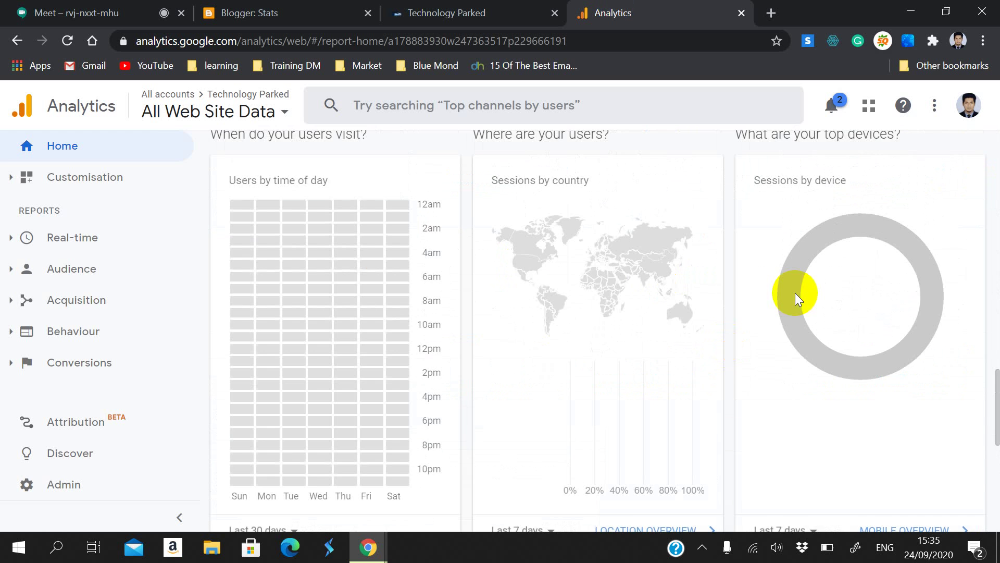
scroll(524, 287, "down", 9)
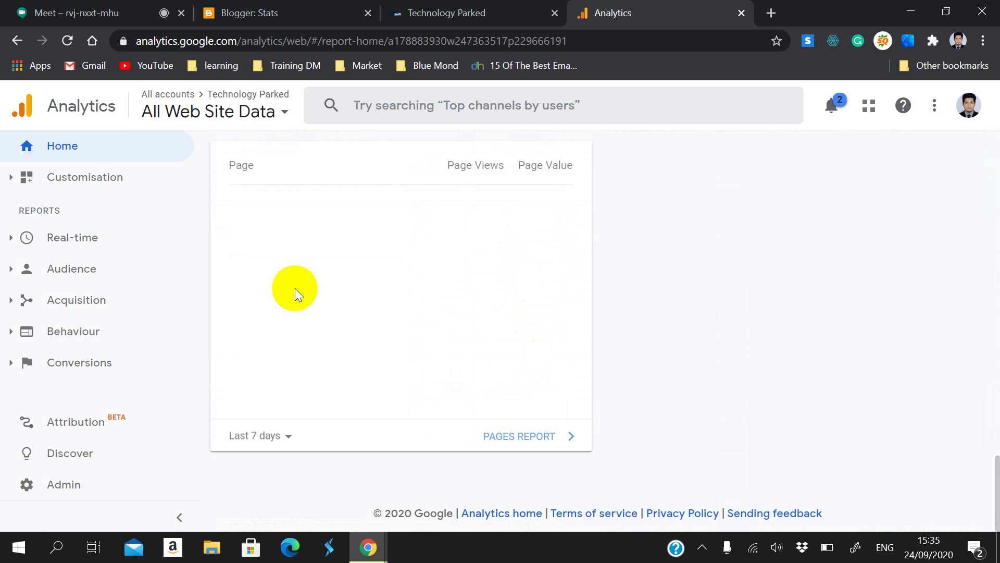
scroll(321, 295, "up", 15)
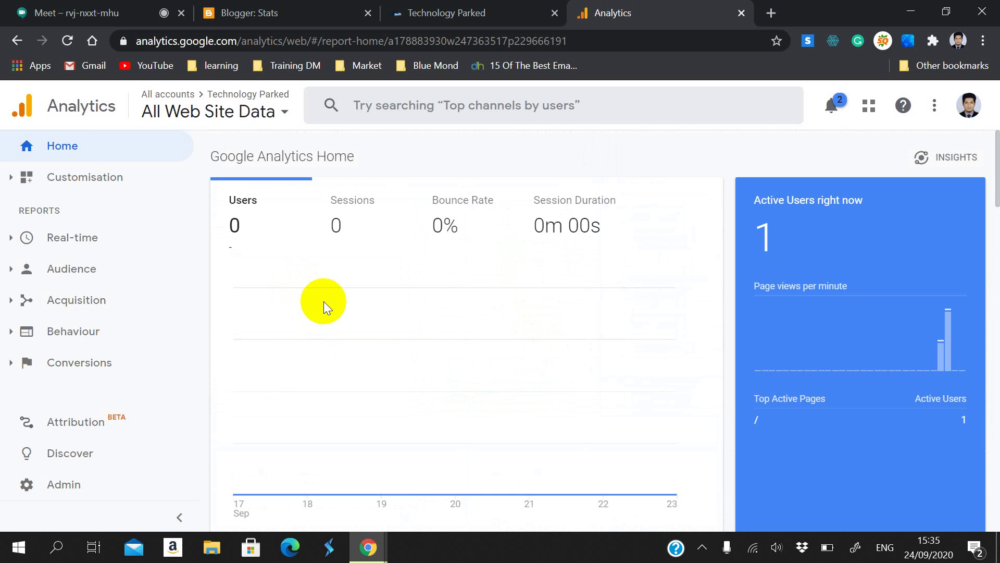
left_click(81, 255)
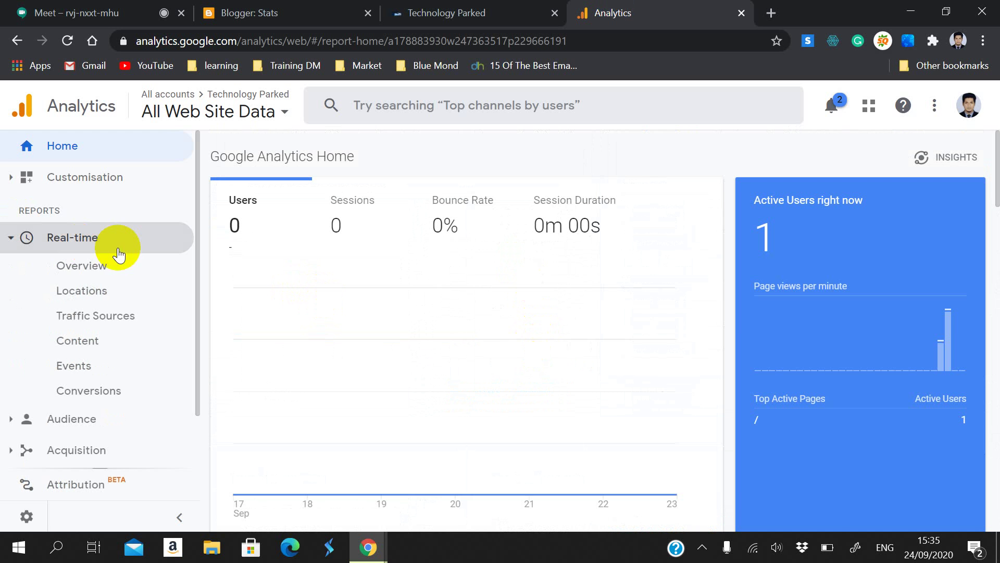
Step: Open the Real-time Overview, highlight its 1 active user and check the Top Referrals below
left_click(131, 275)
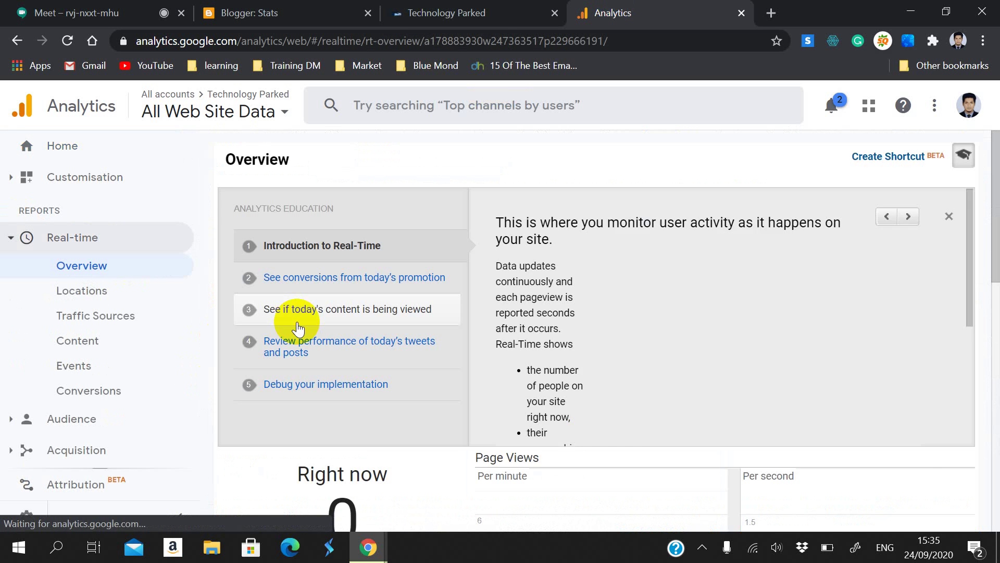
scroll(304, 332, "down", 3)
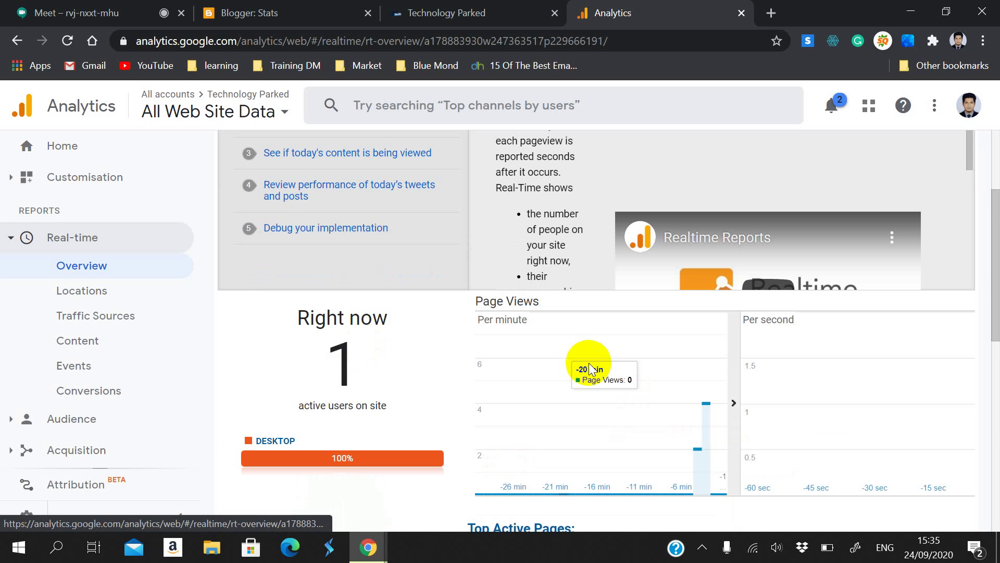
left_click_drag(329, 355, 370, 376)
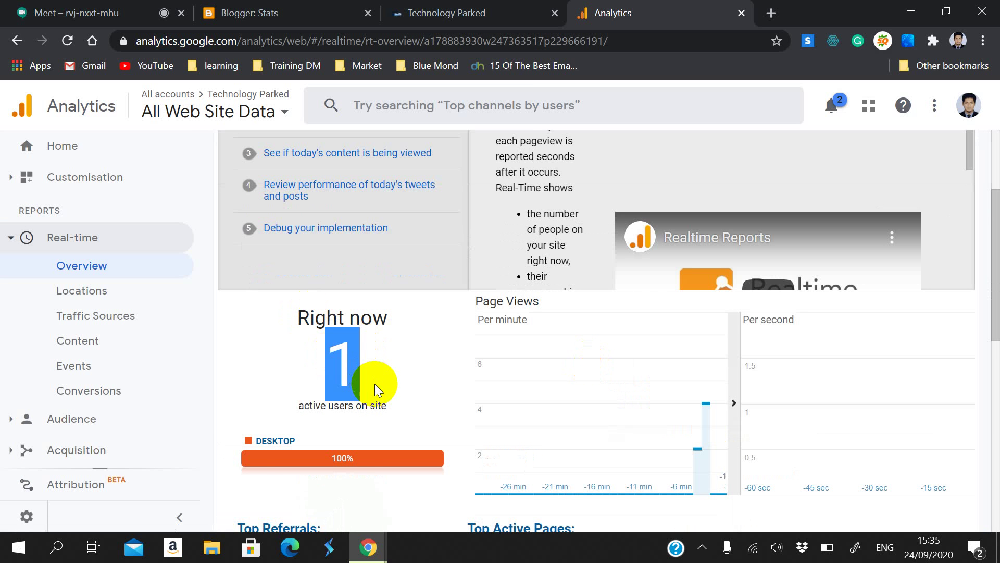
scroll(374, 384, "down", 2)
scroll(336, 340, "down", 2)
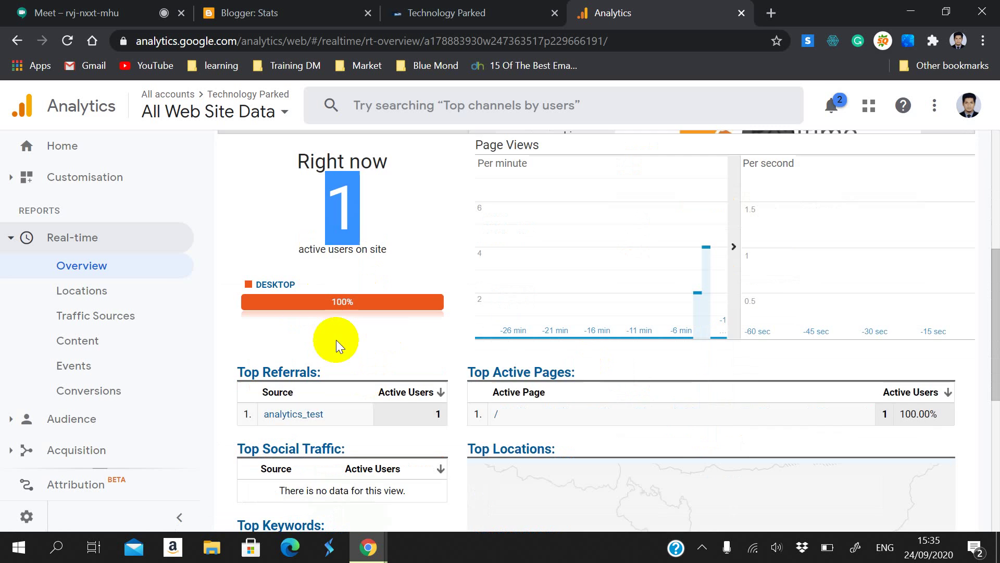
scroll(334, 312, "up", 3)
left_click(263, 11)
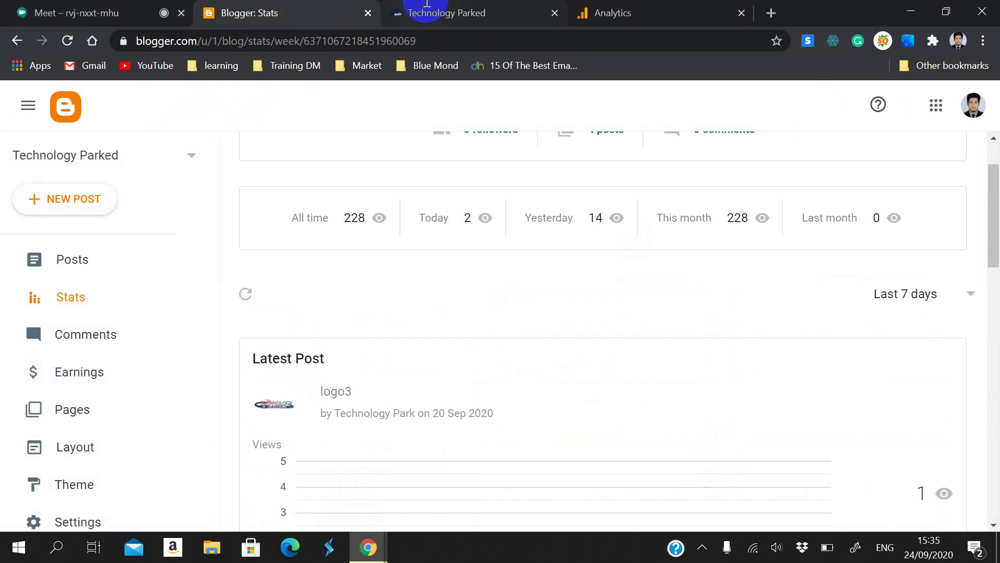
left_click(427, 9)
left_click(383, 39)
key("ctrl+c")
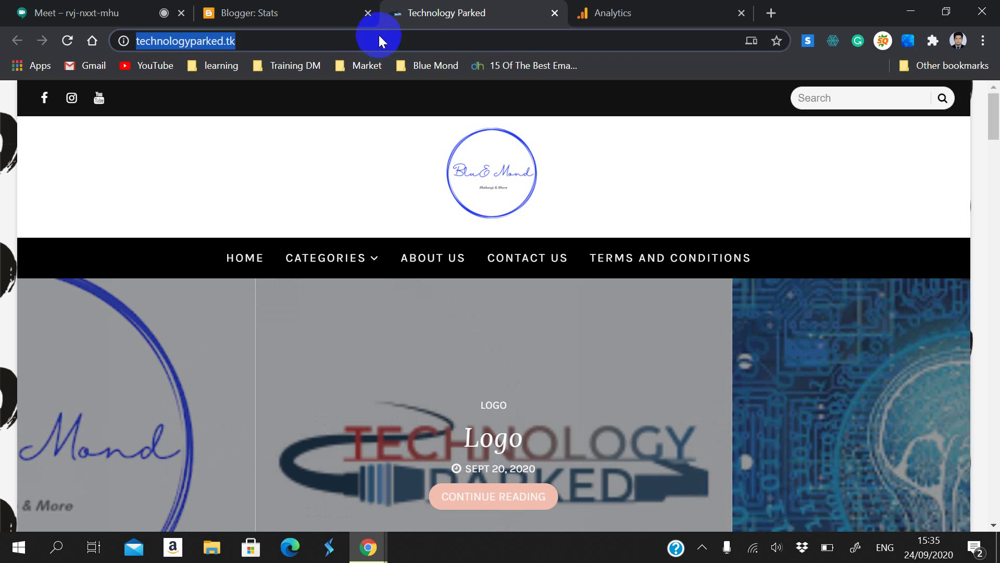
Step: Post the blog address in the Google Meet chat, then return to the Analytics Real-time report
left_click(78, 12)
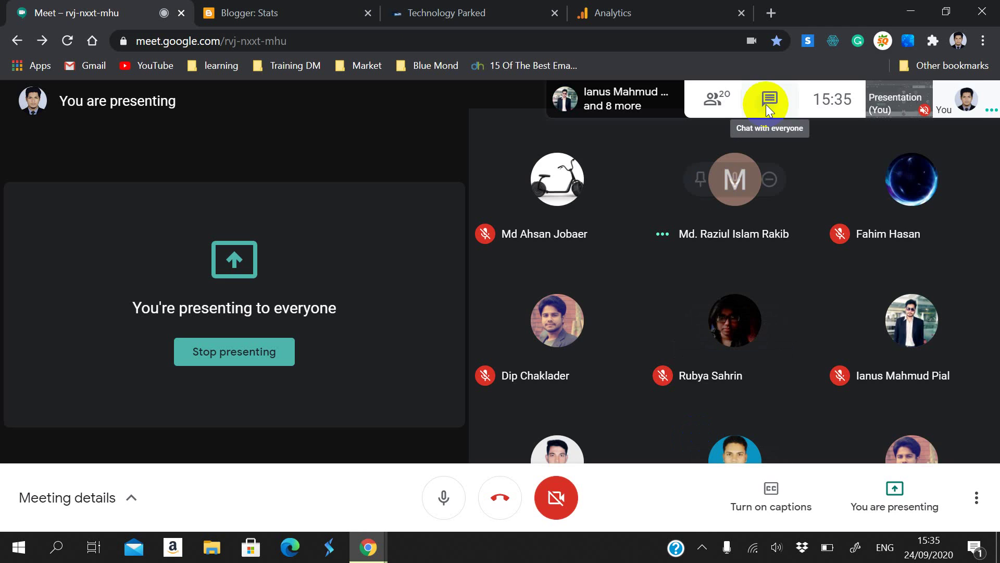
left_click(769, 102)
key("ctrl+v")
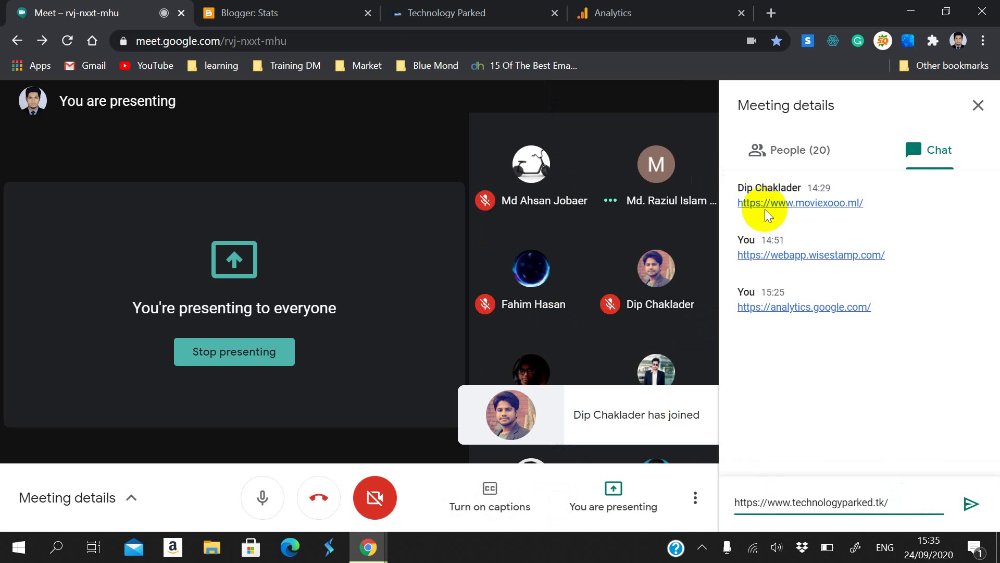
key("Return")
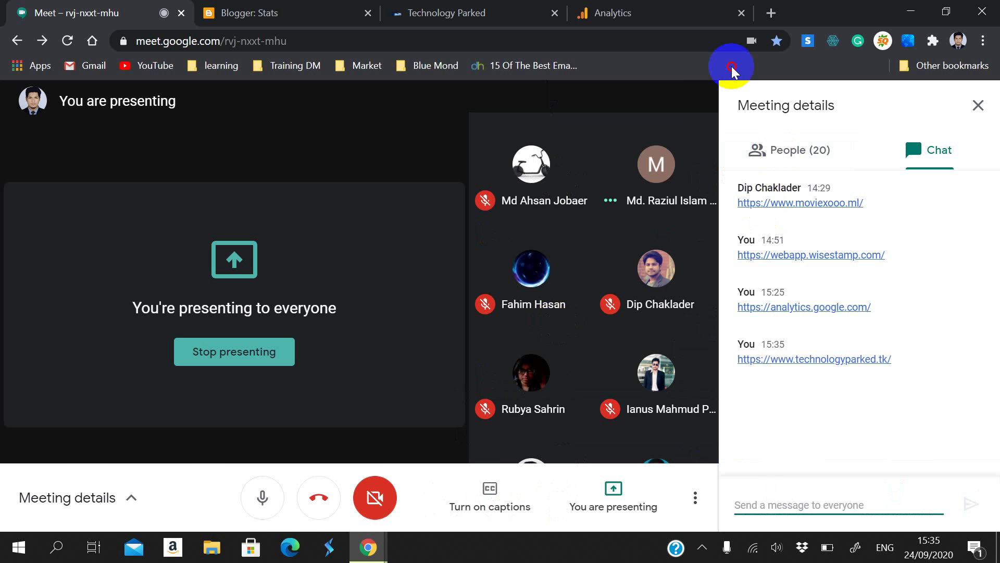
left_click(699, 7)
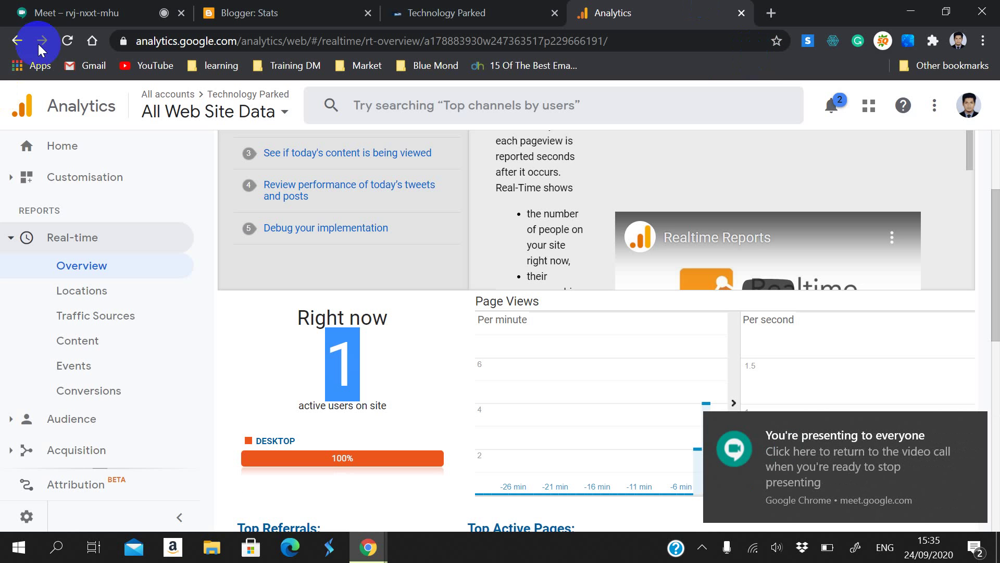
Step: Reload the Real-time Overview and highlight its 4 active users
left_click(61, 49)
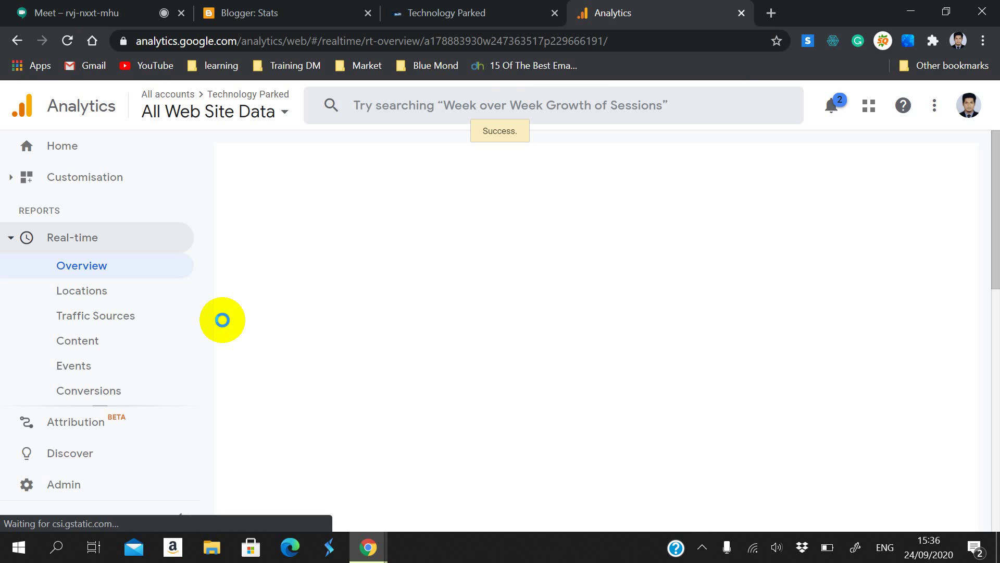
scroll(255, 330, "down", 3)
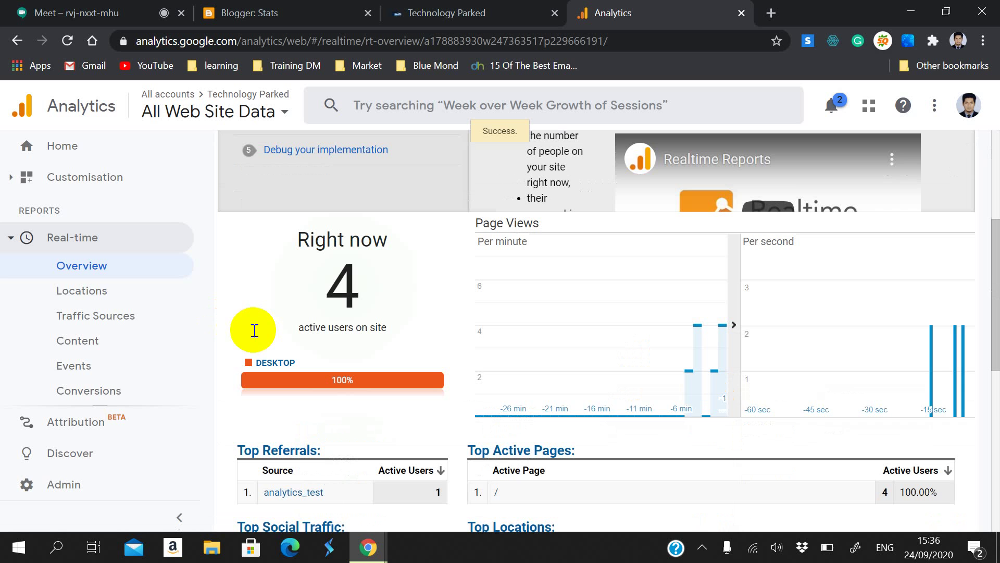
double_click(351, 298)
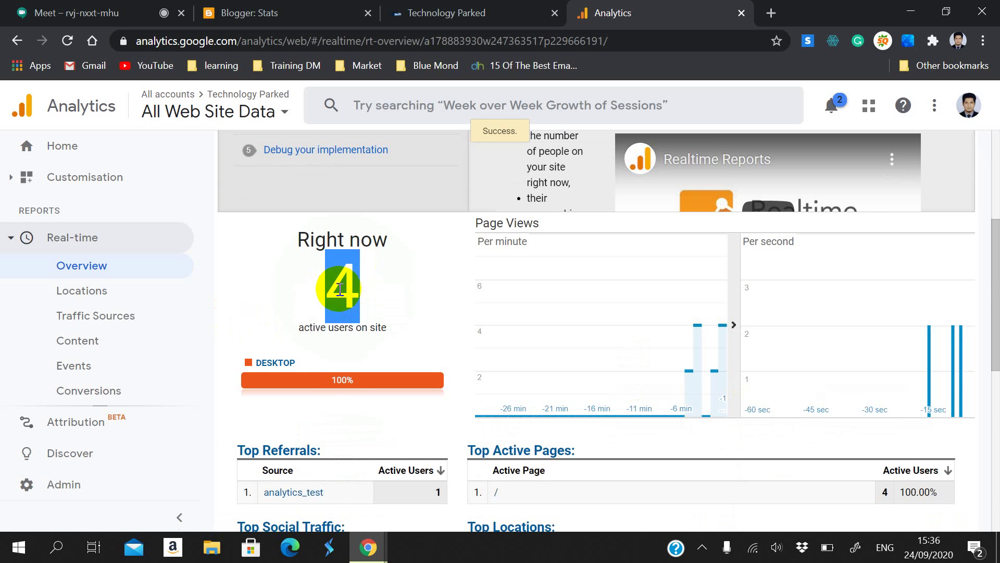
left_click(402, 309)
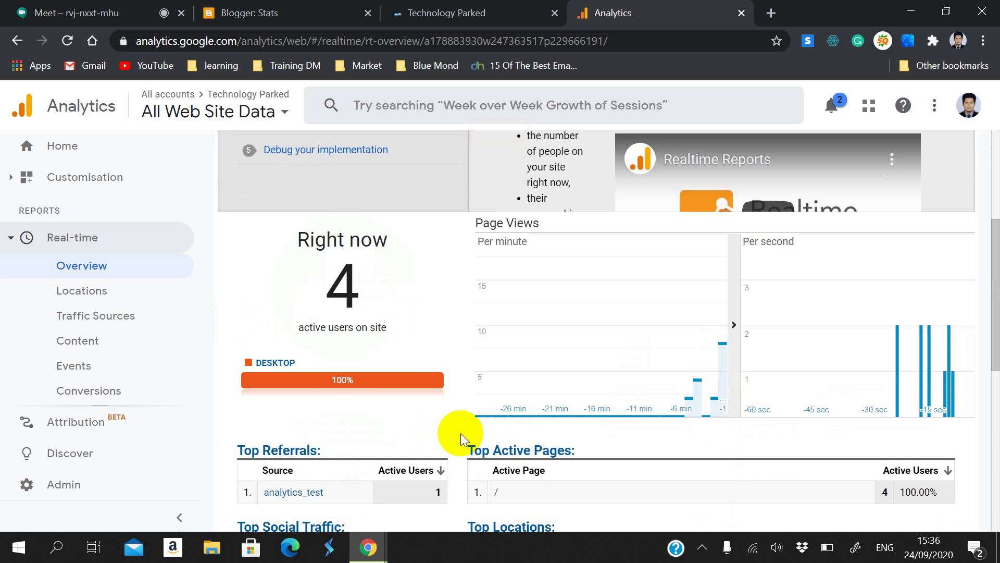
Step: Read active users per city on the Bangladesh map, including the one in Barishal
scroll(460, 433, "down", 6)
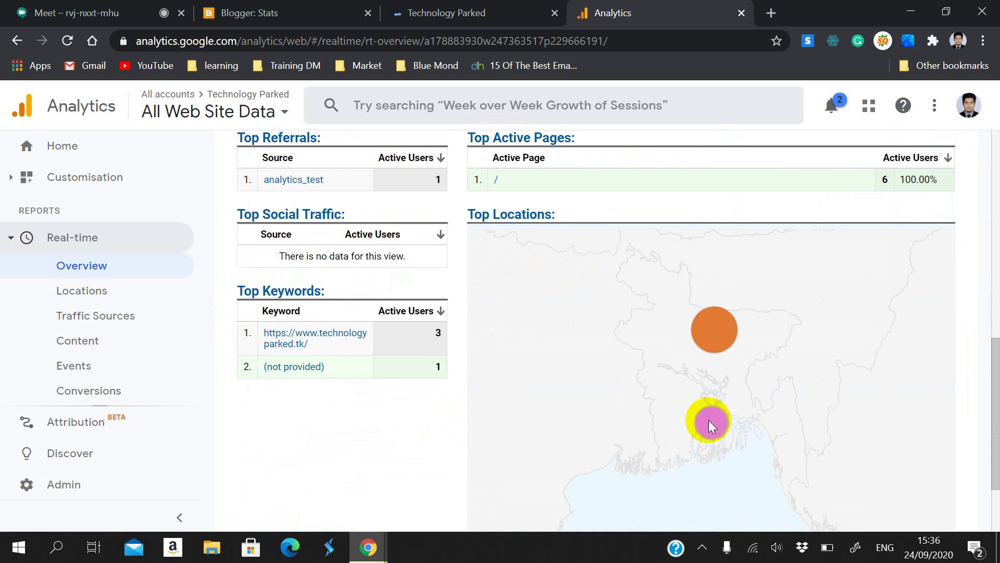
mouse_move(710, 420)
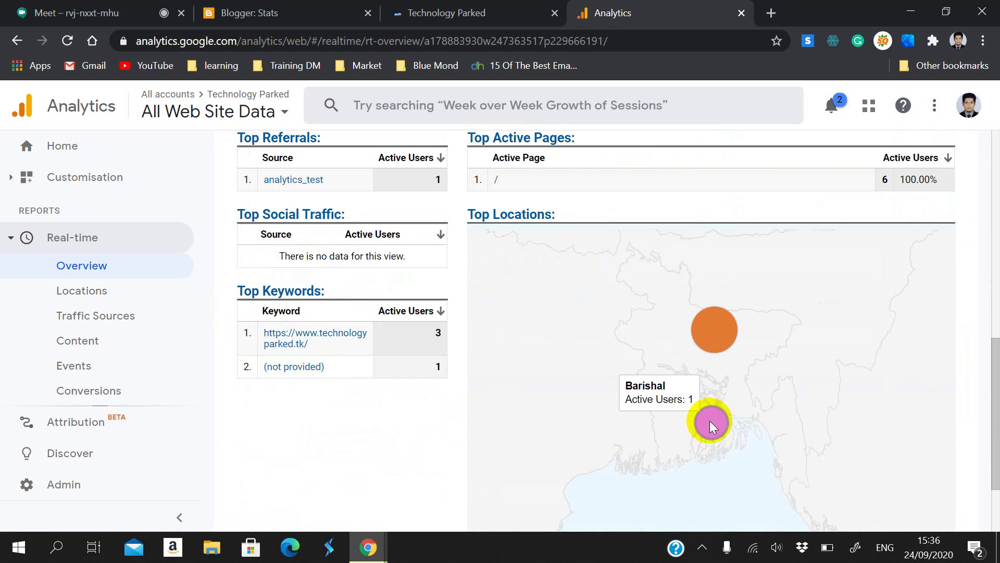
mouse_move(712, 326)
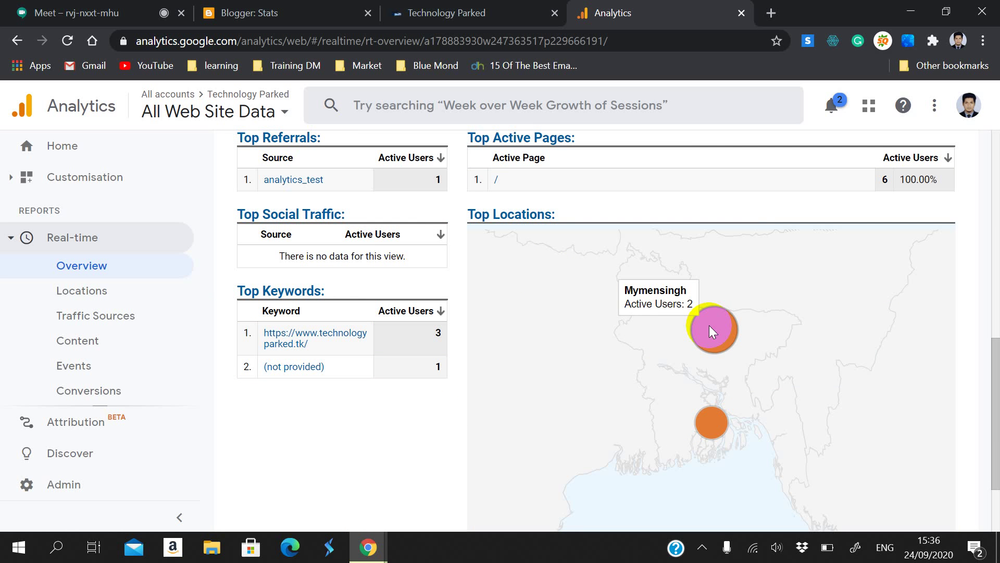
scroll(711, 336, "down", 2)
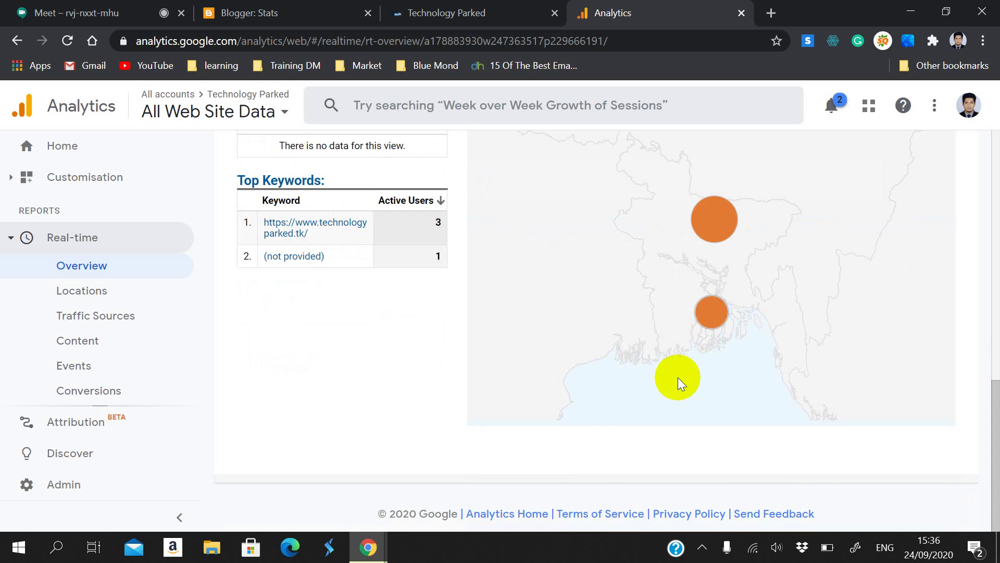
scroll(677, 378, "up", 8)
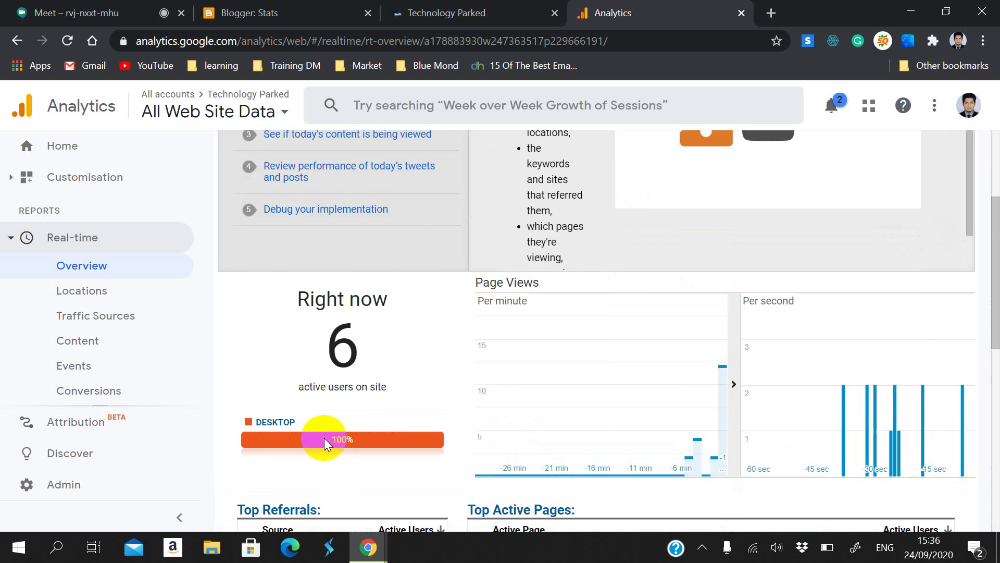
scroll(324, 437, "down", 2)
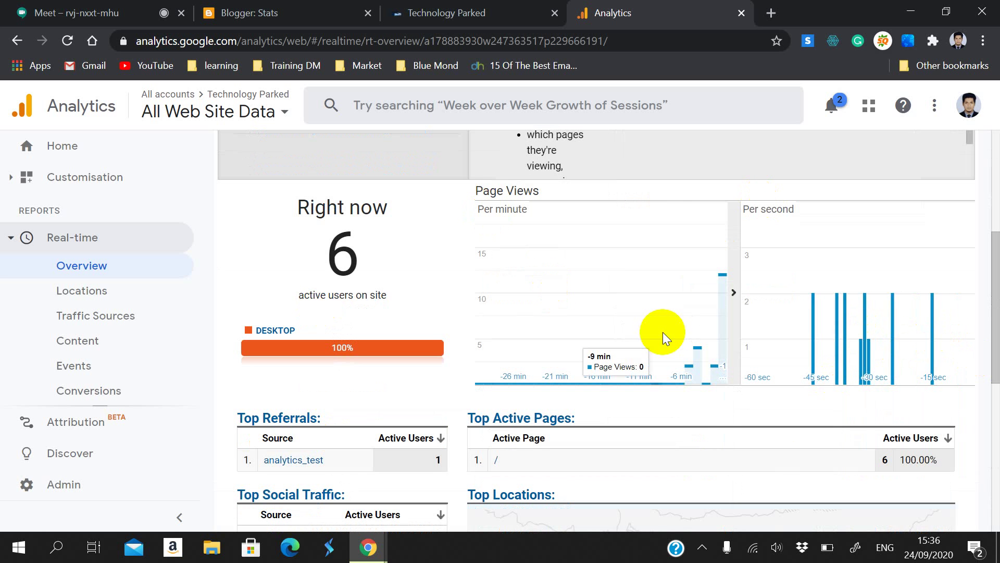
scroll(715, 435, "down", 1)
scroll(715, 435, "down", 7)
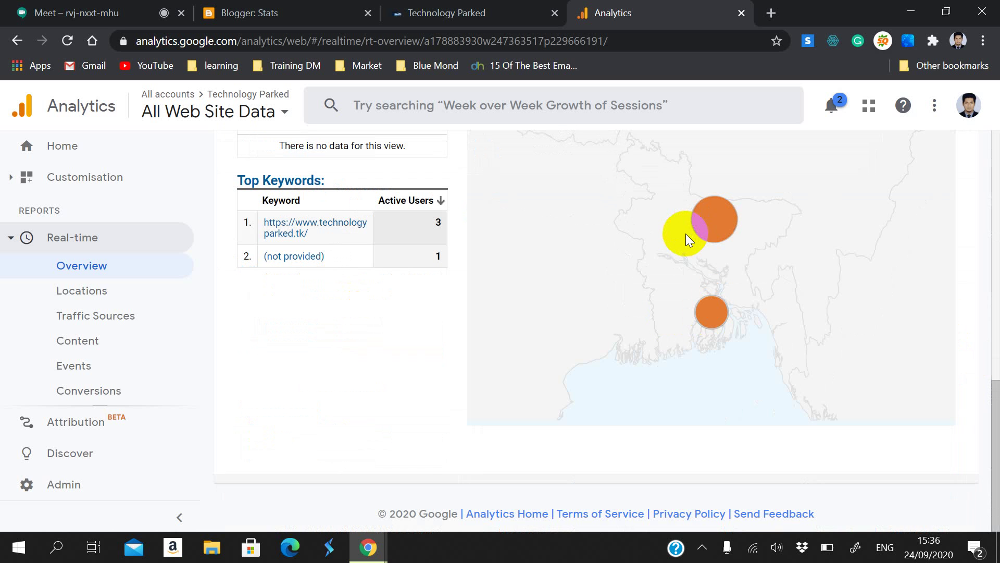
scroll(598, 324, "up", 12)
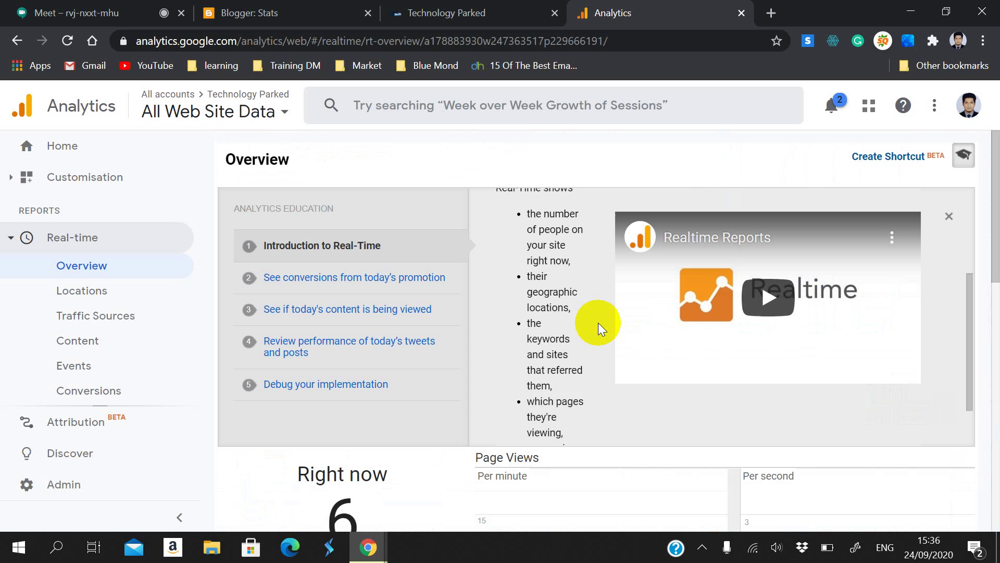
Step: Open Real-time Locations and confirm Bangladesh holds all 6 active users (100%)
left_click(131, 288)
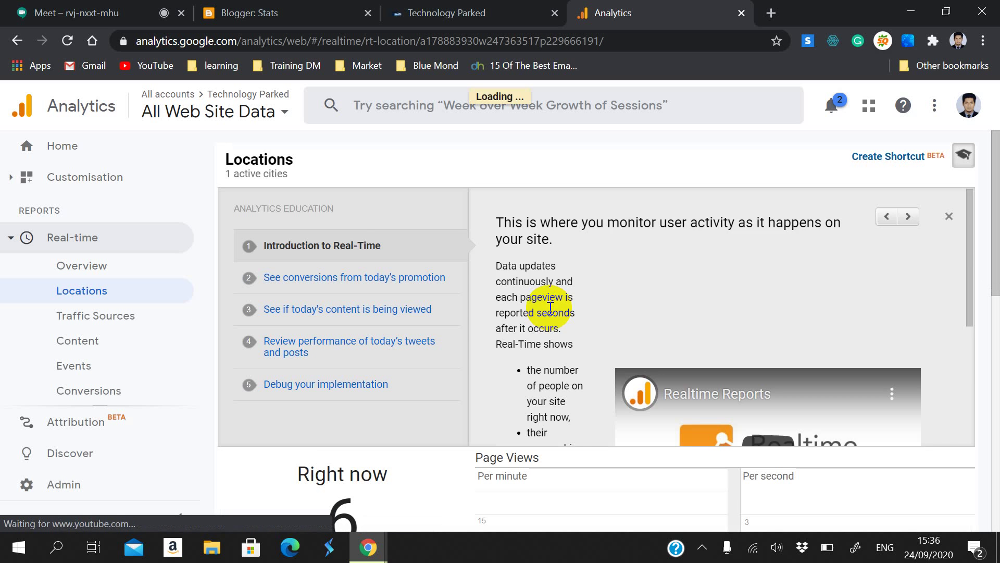
scroll(551, 309, "down", 12)
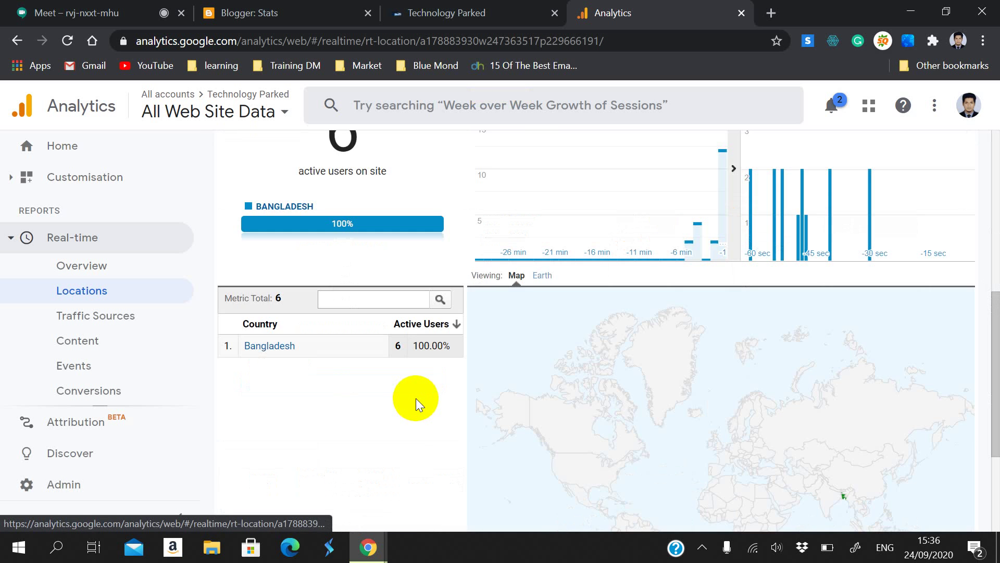
scroll(405, 386, "up", 2)
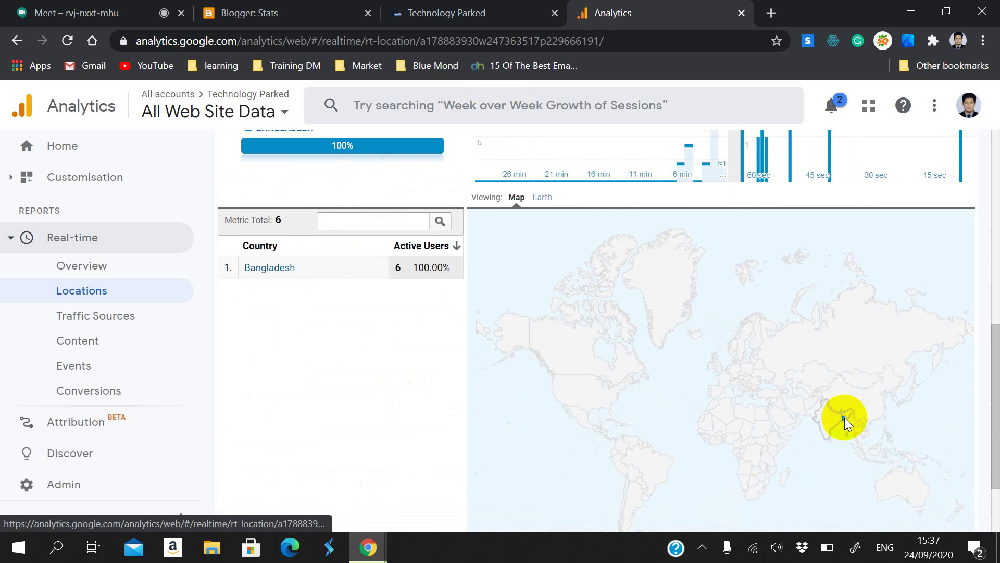
scroll(847, 423, "down", 2)
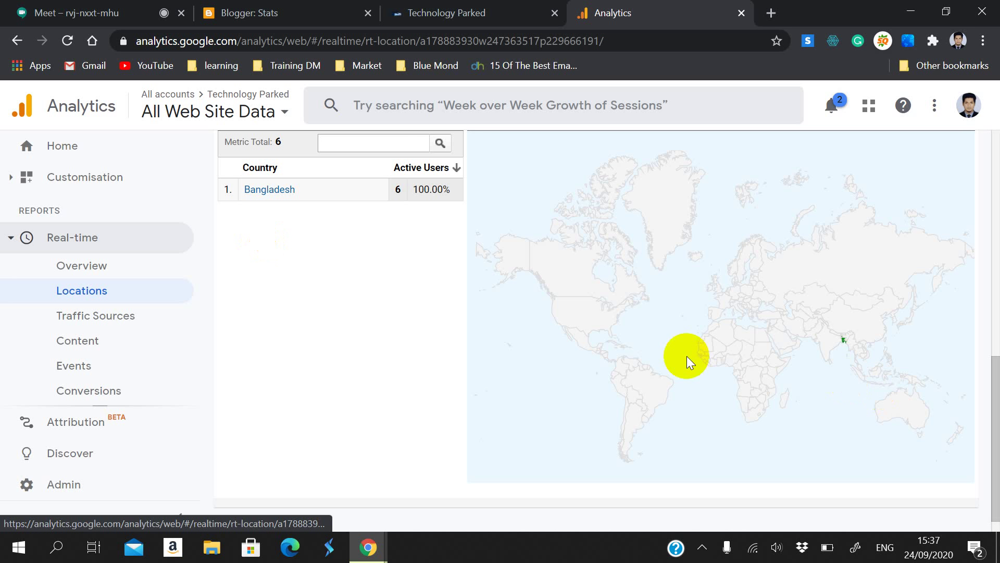
mouse_move(843, 341)
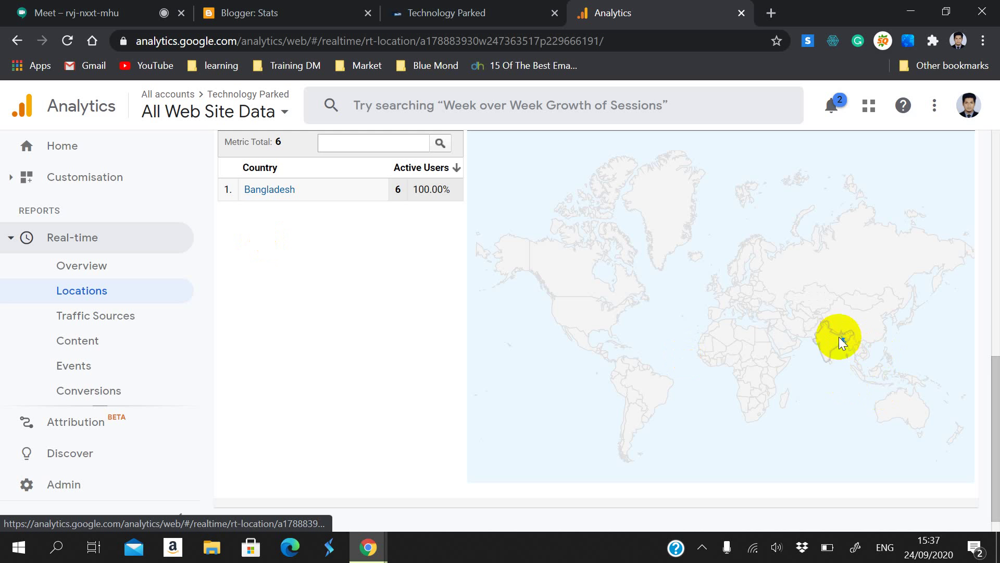
scroll(780, 330, "up", 5)
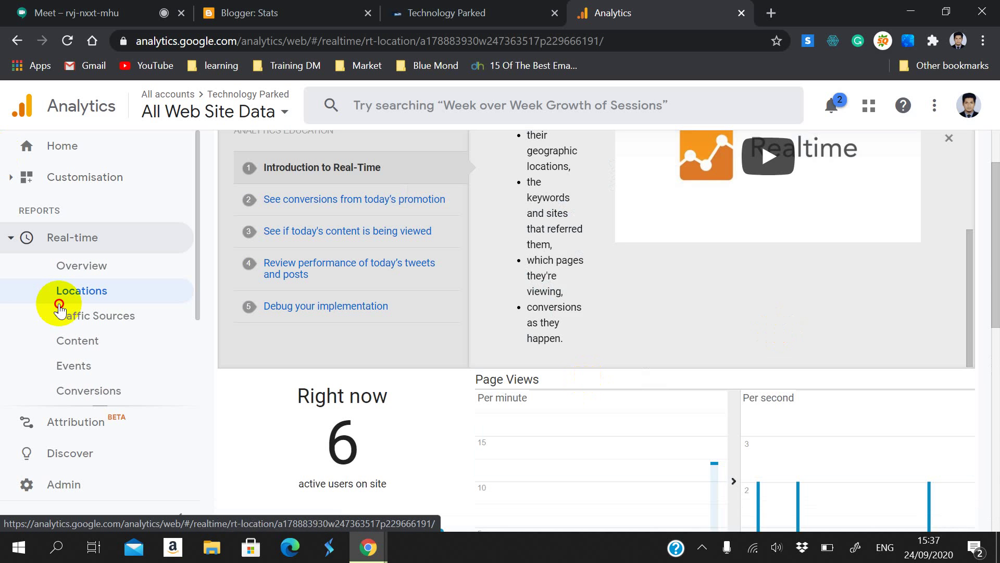
Step: Open Real-time Traffic Sources and highlight google organic users and the 1 analytics_test referral
left_click(73, 315)
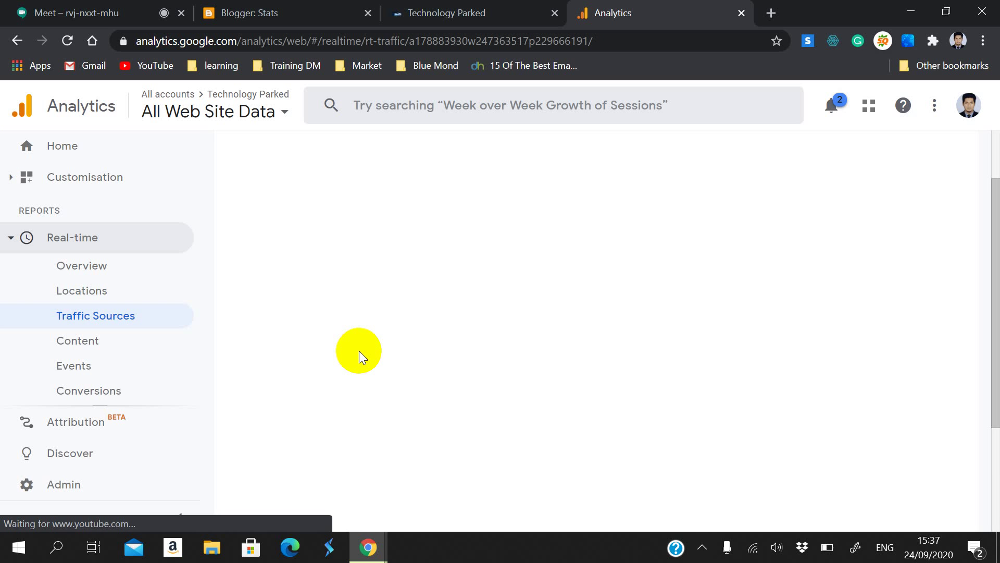
scroll(368, 361, "down", 5)
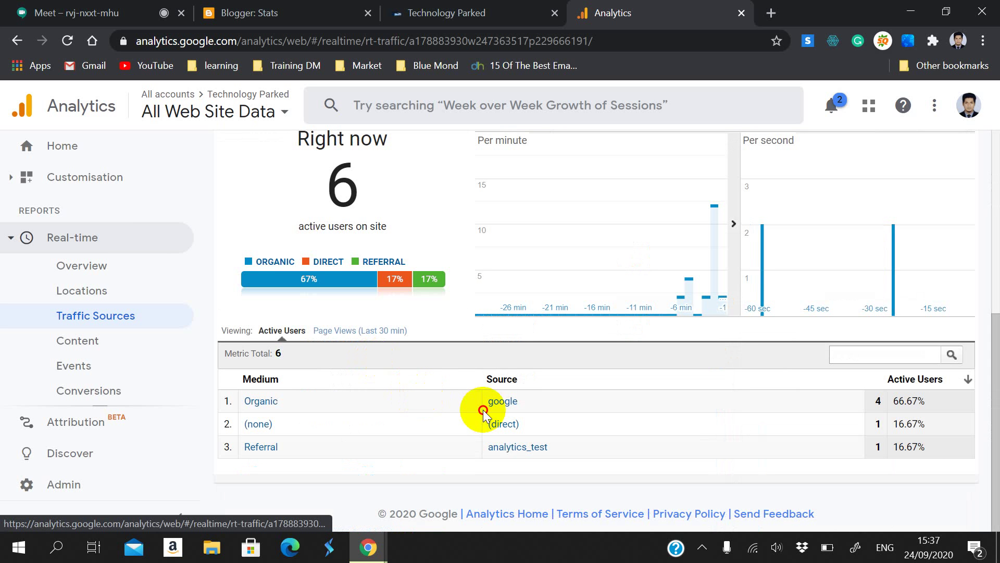
left_click_drag(486, 401, 520, 411)
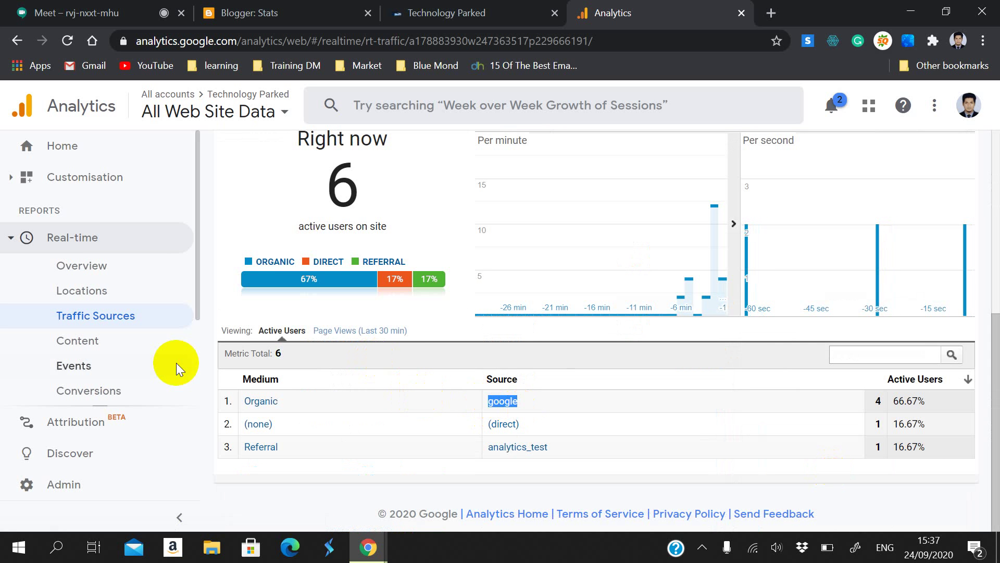
left_click_drag(290, 409, 252, 380)
left_click(348, 434)
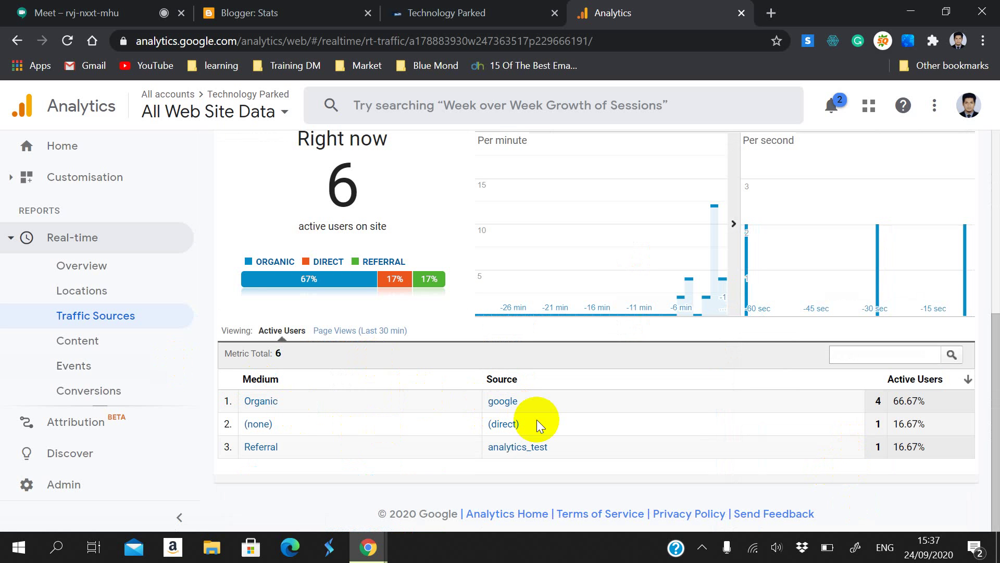
double_click(544, 449)
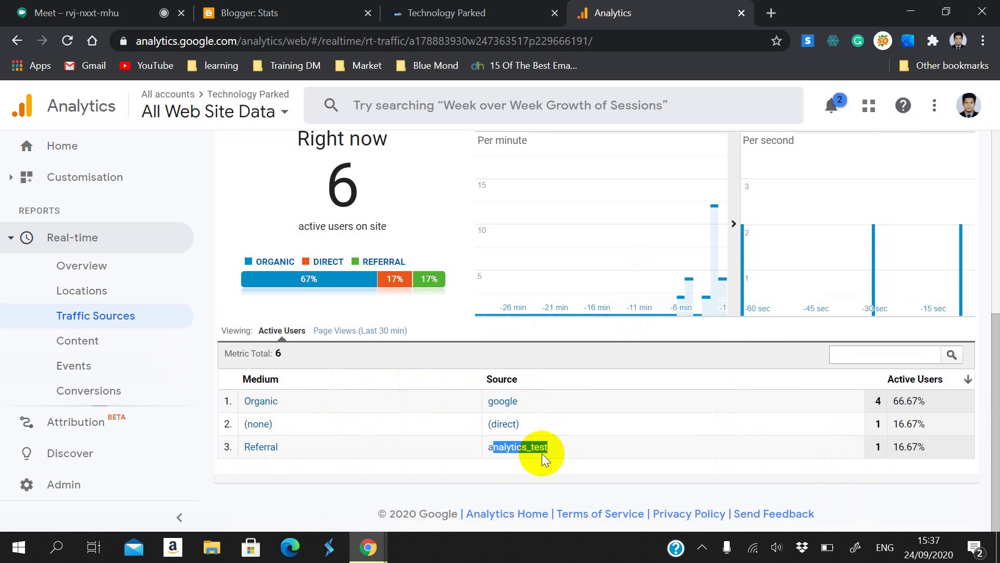
double_click(878, 447)
left_click(583, 412)
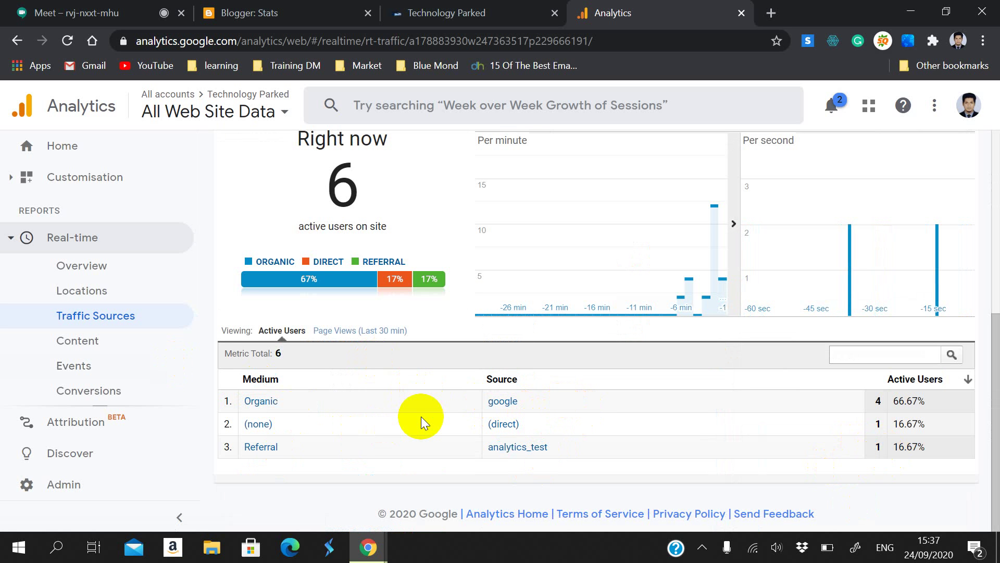
Step: Open the Real-time Content report and scroll through it
left_click(178, 336)
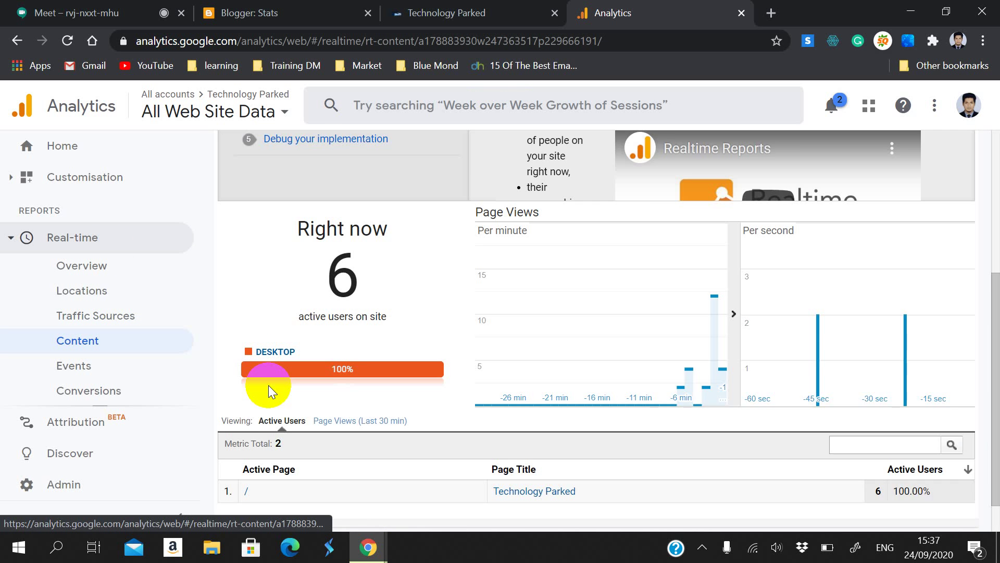
scroll(268, 385, "down", 2)
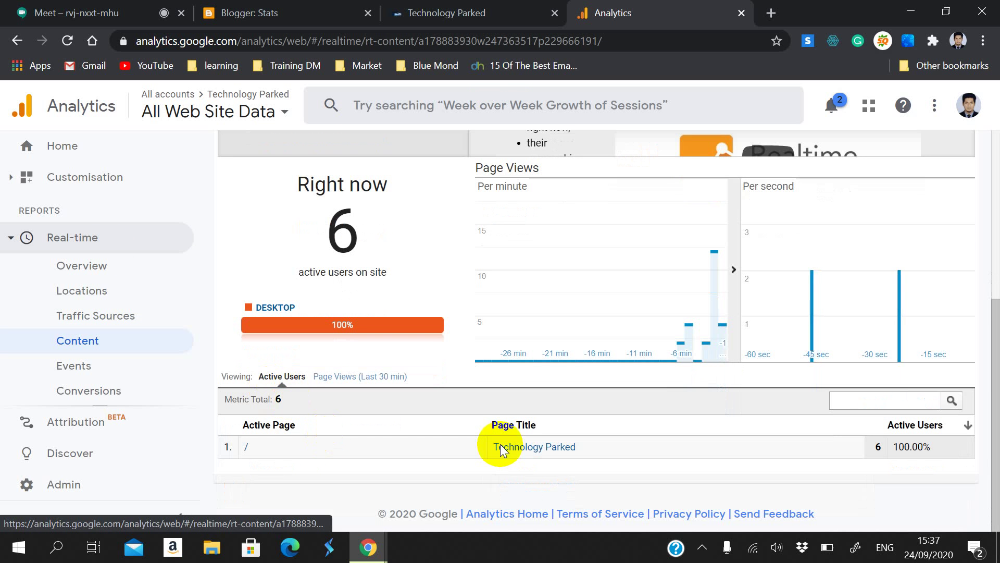
scroll(507, 395, "up", 6)
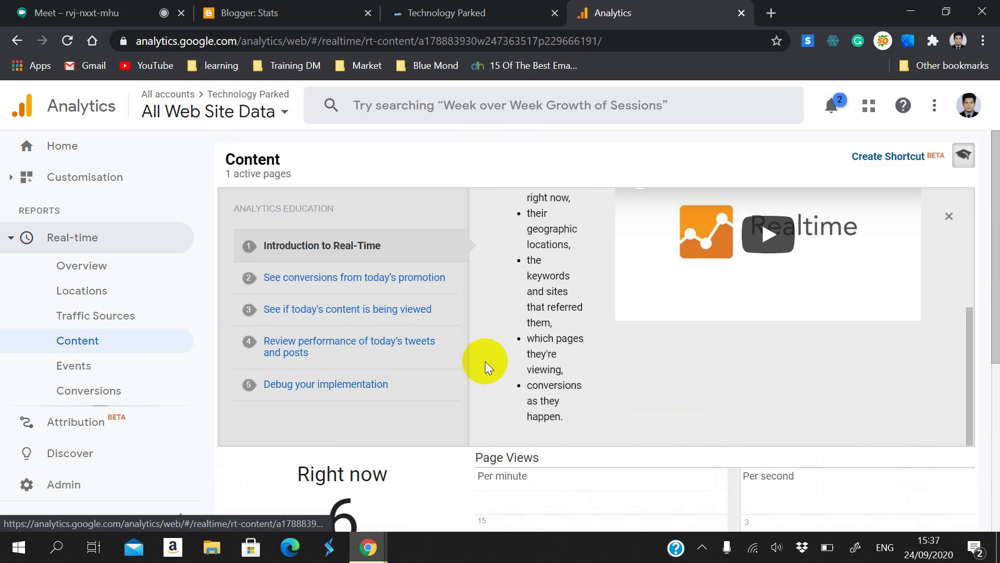
scroll(486, 361, "down", 6)
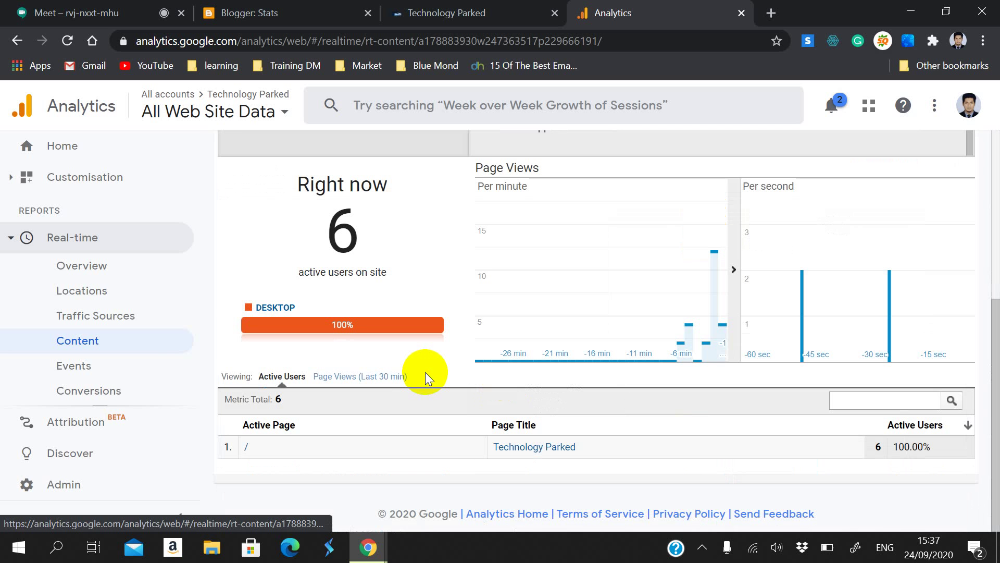
Step: Open Real-time Events, which has no event data, then collapse Real-time and expand Audience
left_click(123, 371)
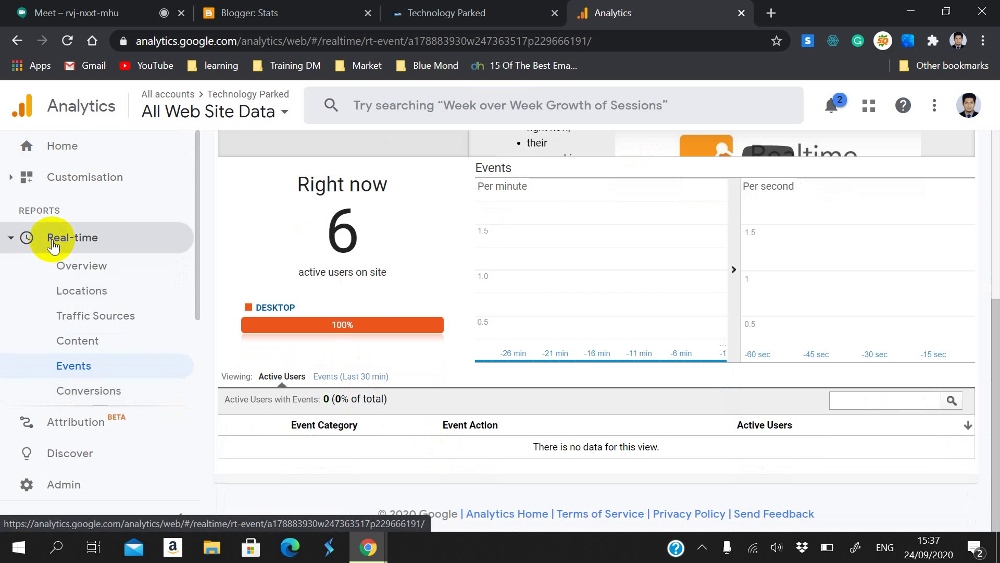
left_click(53, 245)
left_click(73, 270)
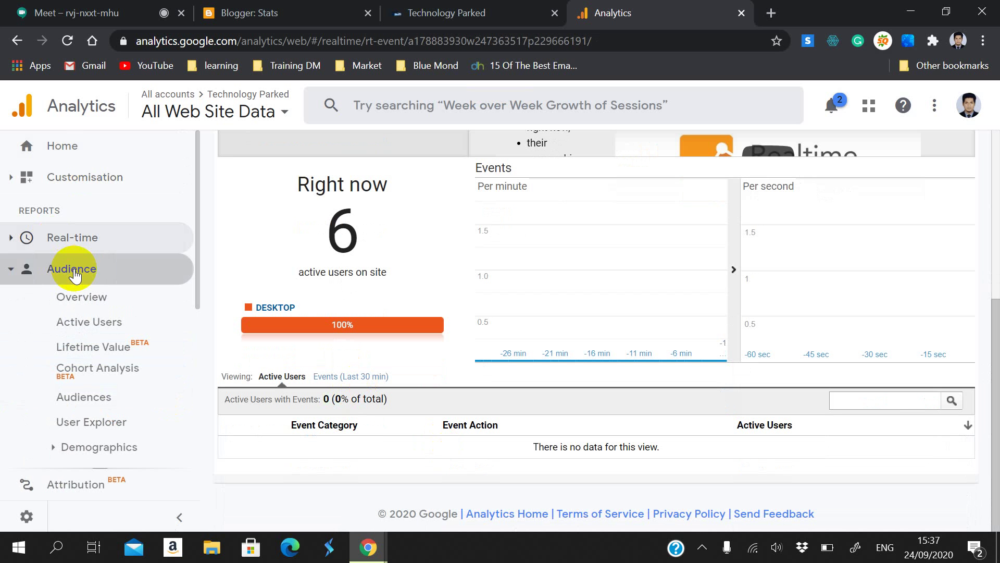
Step: Open the Audience Overview report and scroll through it
left_click(107, 295)
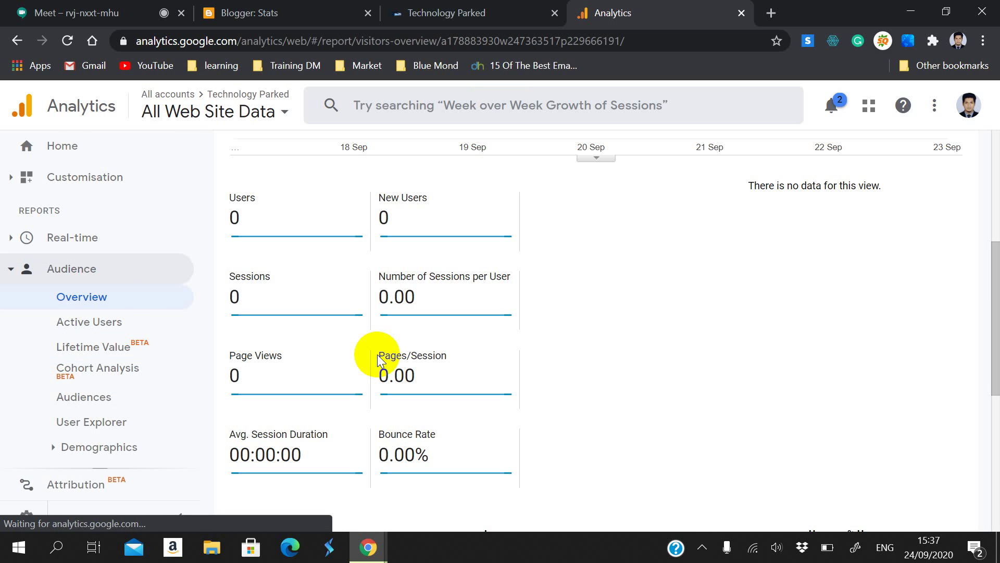
scroll(471, 358, "up", 5)
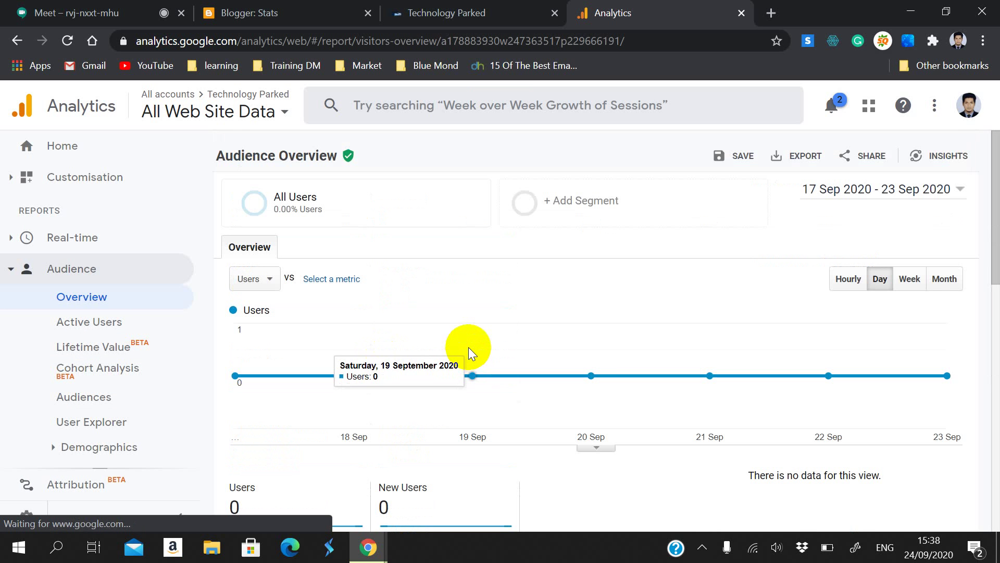
scroll(459, 395, "down", 6)
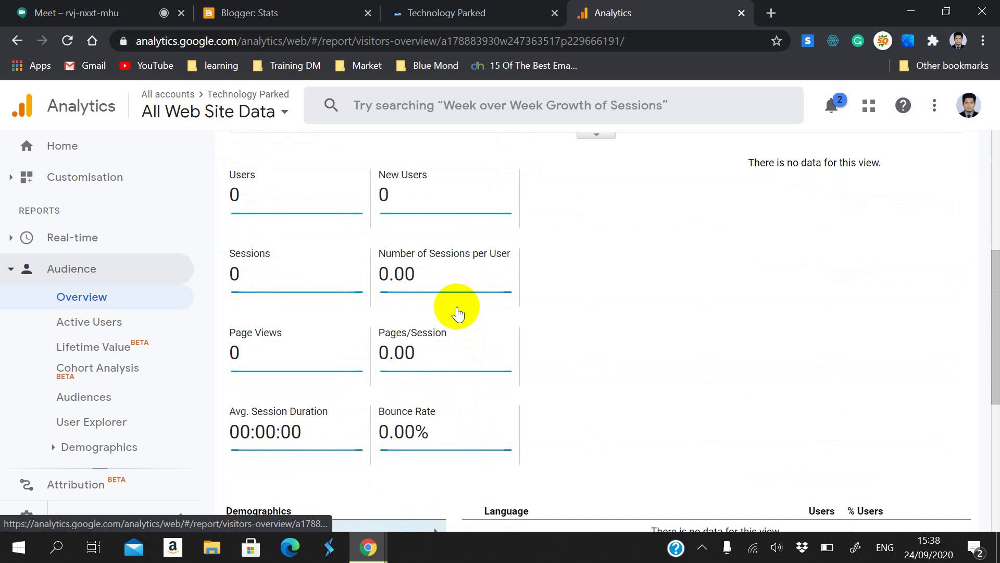
scroll(396, 359, "down", 6)
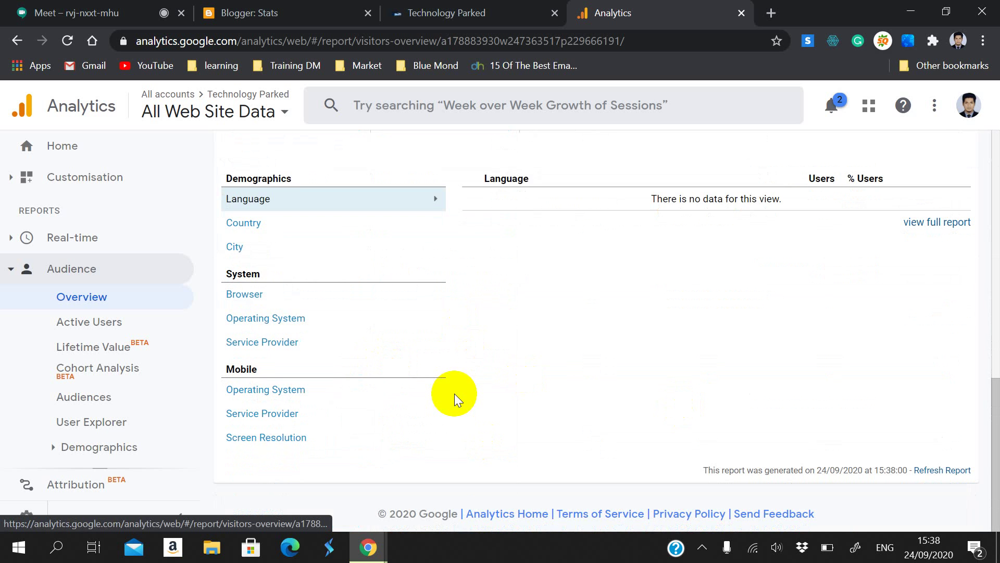
scroll(455, 393, "up", 12)
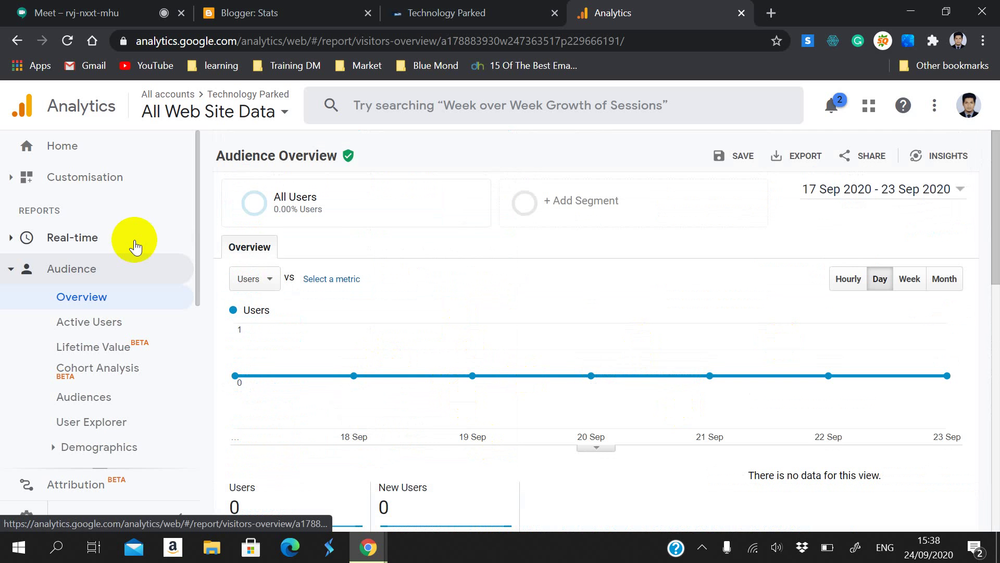
Step: Open the Active Users report, showing zero users for 17–23 Sep 2020
left_click(99, 322)
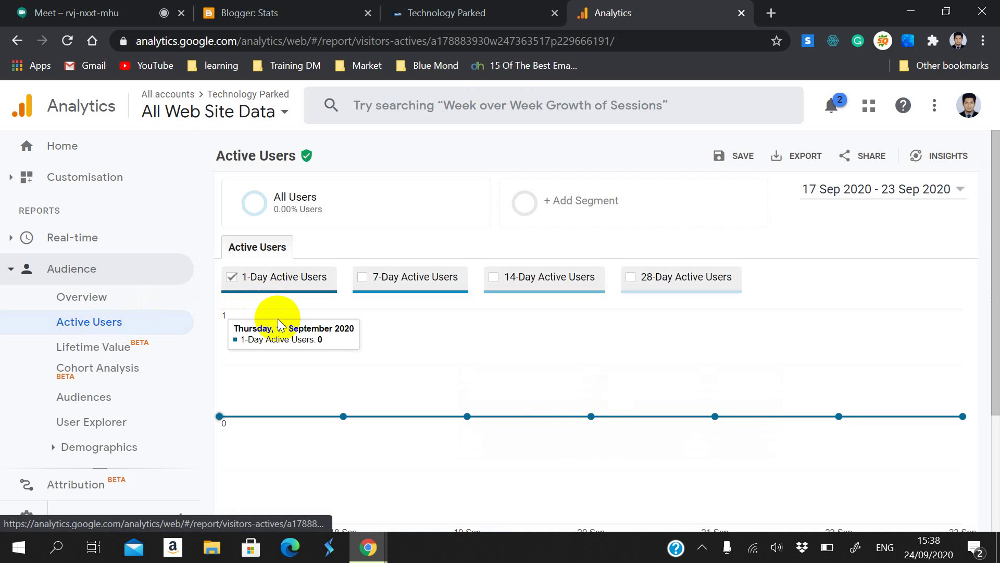
scroll(595, 421, "down", 3)
scroll(702, 435, "up", 1)
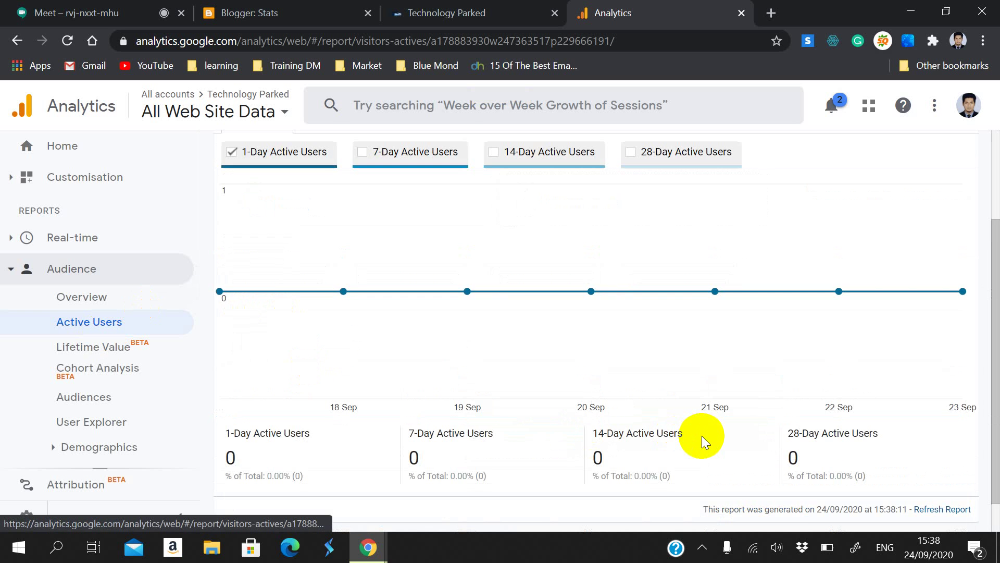
scroll(702, 435, "down", 1)
scroll(685, 415, "up", 3)
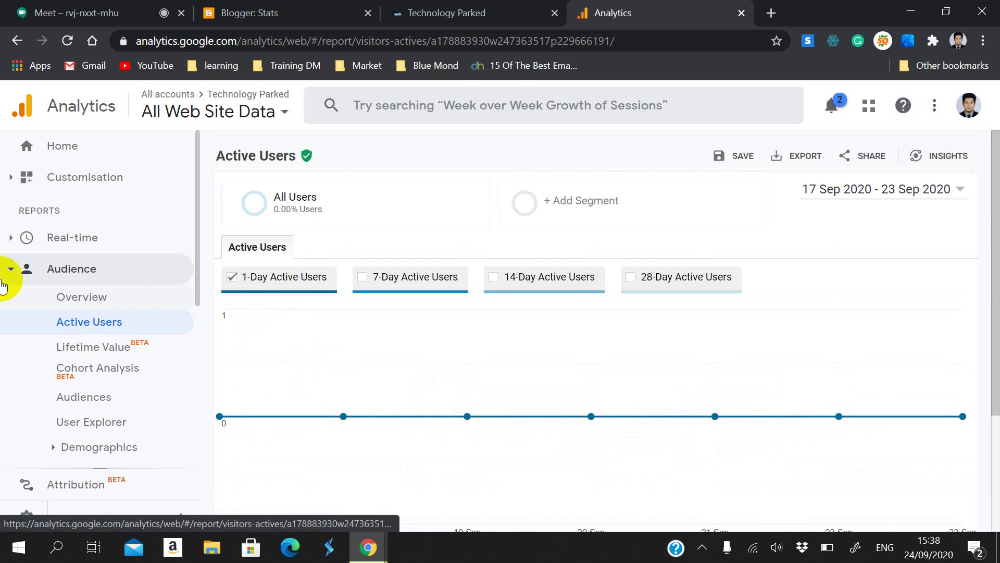
Step: Collapse the Real-time and Audience groups and return to Home, now showing 7 active users
left_click(80, 241)
left_click(82, 240)
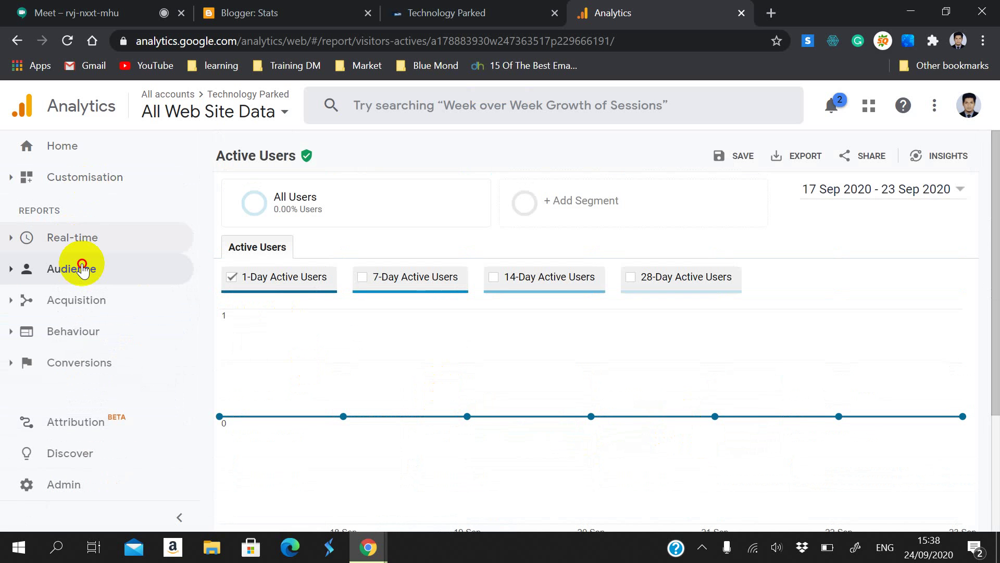
left_click(82, 267)
left_click(82, 268)
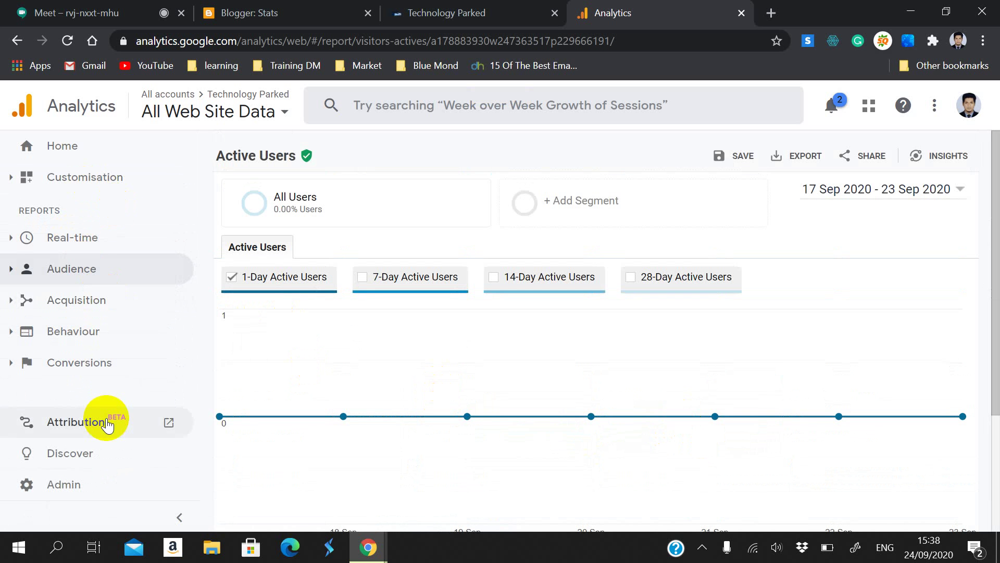
left_click(105, 145)
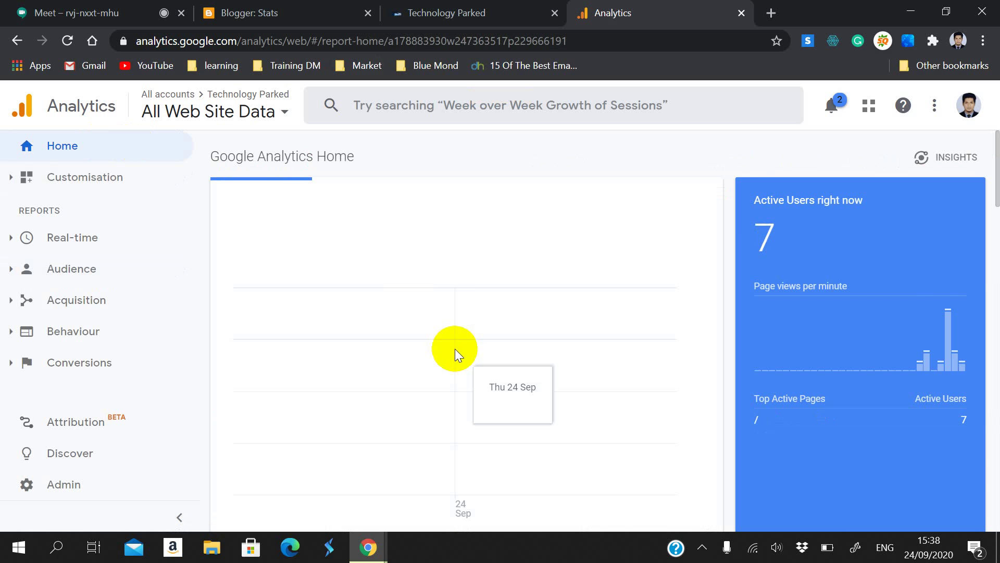
Step: Scroll through the Home cards and highlight the live count of 7 active users right now
scroll(590, 368, "down", 4)
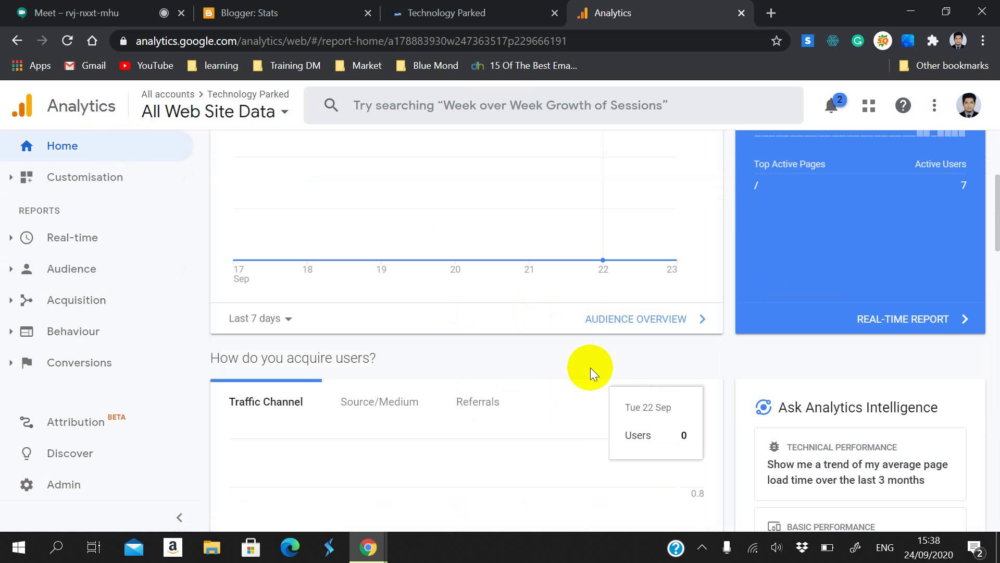
scroll(590, 367, "up", 3)
scroll(590, 367, "down", 8)
scroll(587, 368, "down", 13)
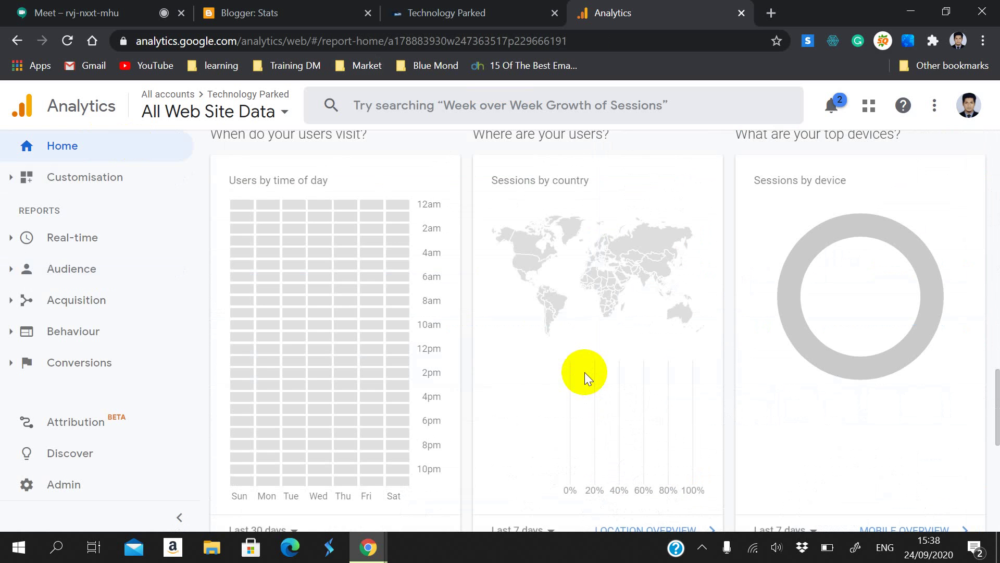
scroll(581, 368, "down", 10)
scroll(581, 362, "up", 20)
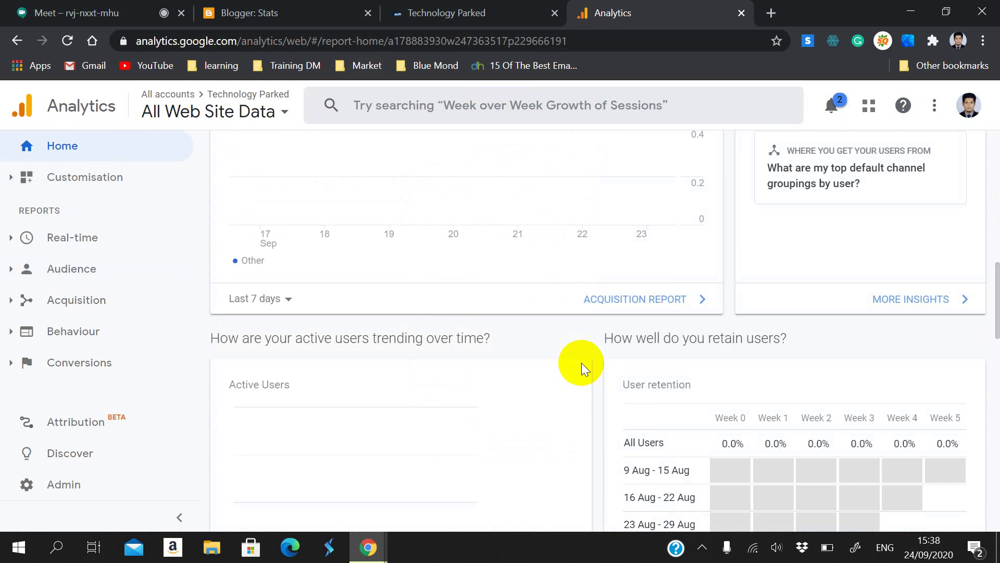
scroll(583, 367, "up", 8)
left_click_drag(752, 270, 805, 255)
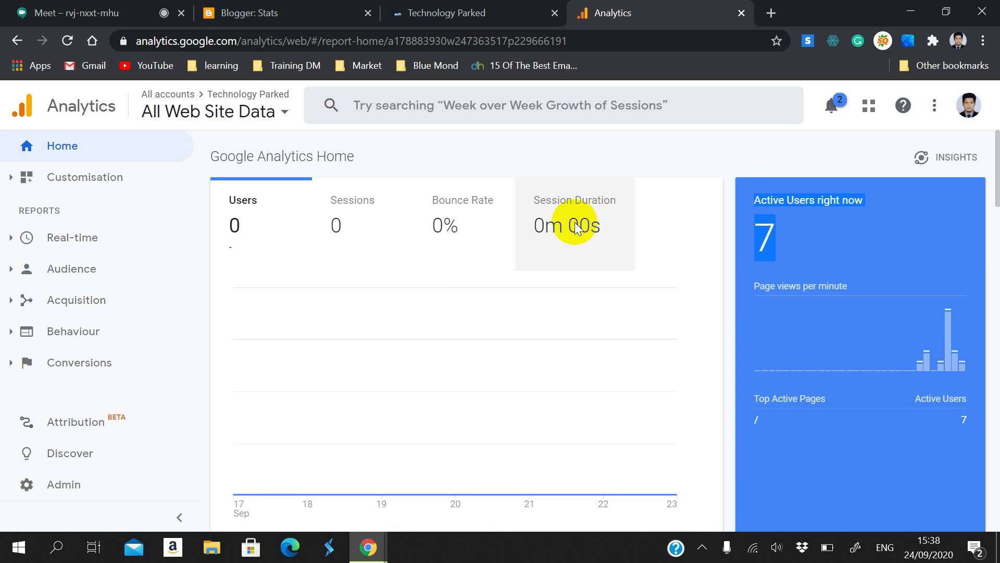
left_click_drag(818, 242, 761, 243)
Step: View user acquisition by Source/Medium, then by Referrals
scroll(751, 330, "down", 3)
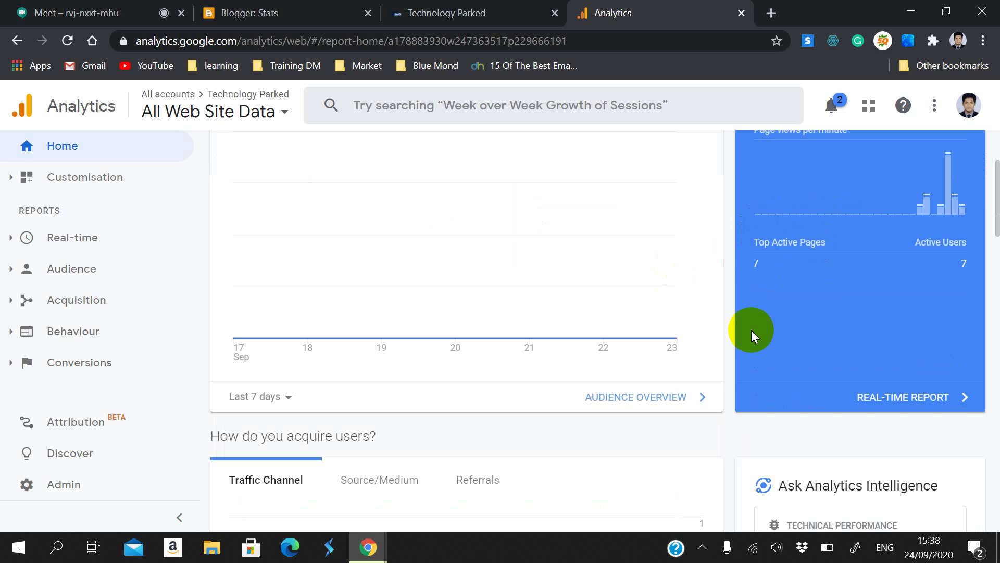
scroll(686, 382, "down", 4)
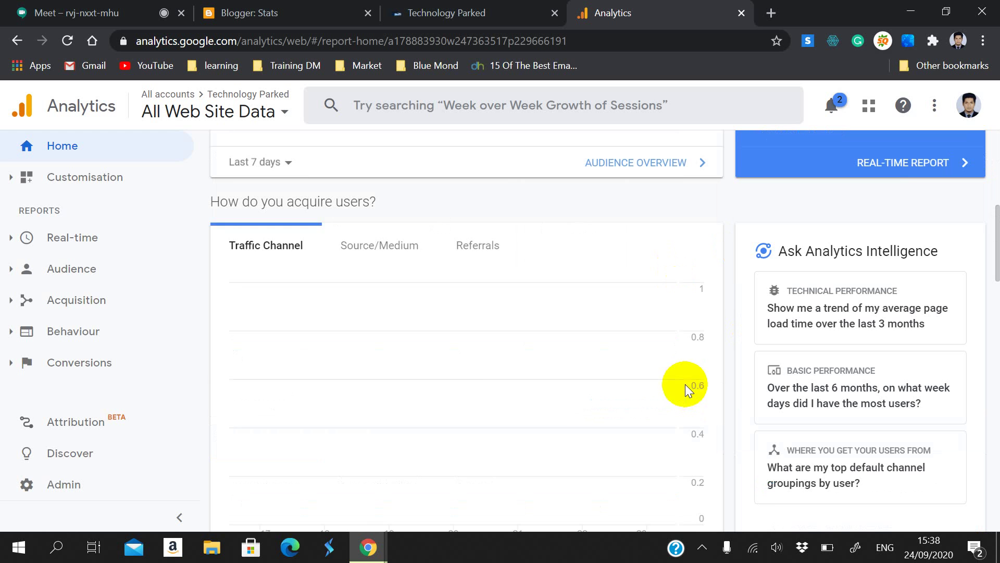
left_click(360, 244)
scroll(373, 277, "down", 2)
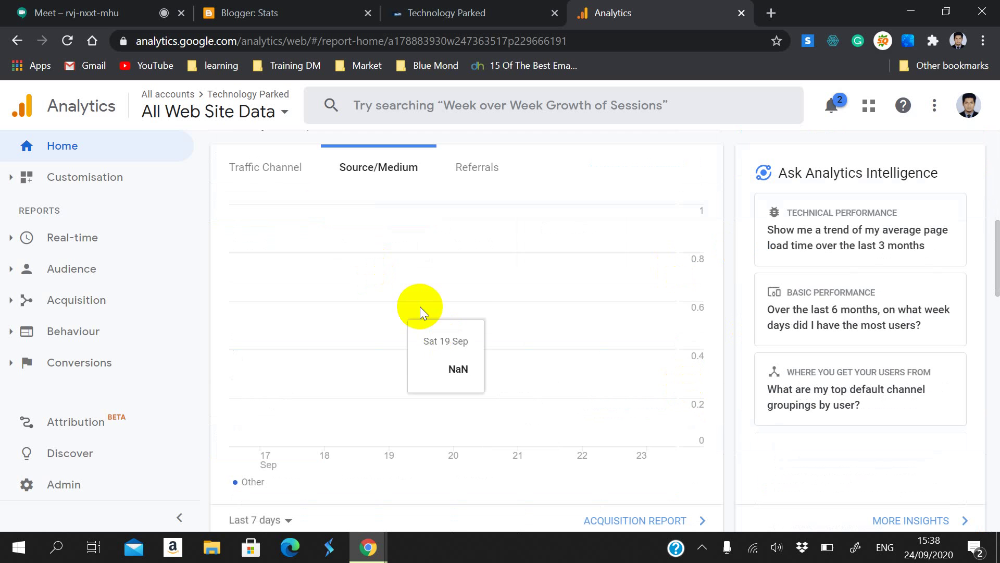
left_click(478, 181)
scroll(473, 383, "down", 10)
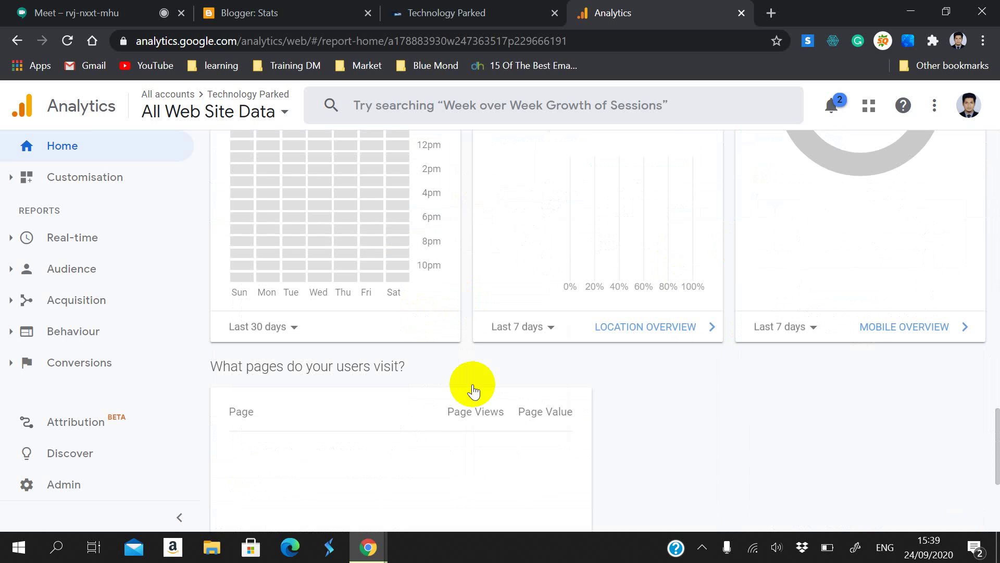
scroll(473, 380, "up", 15)
scroll(473, 380, "up", 5)
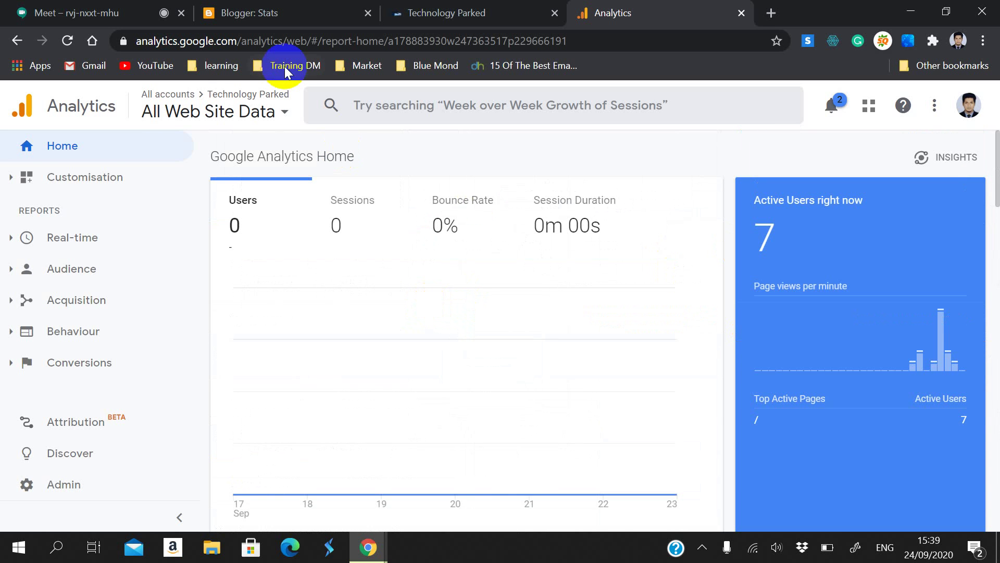
Step: Look over Technology Parked's stats (228 all-time views) and the live blog, then return to Meet
left_click(311, 7)
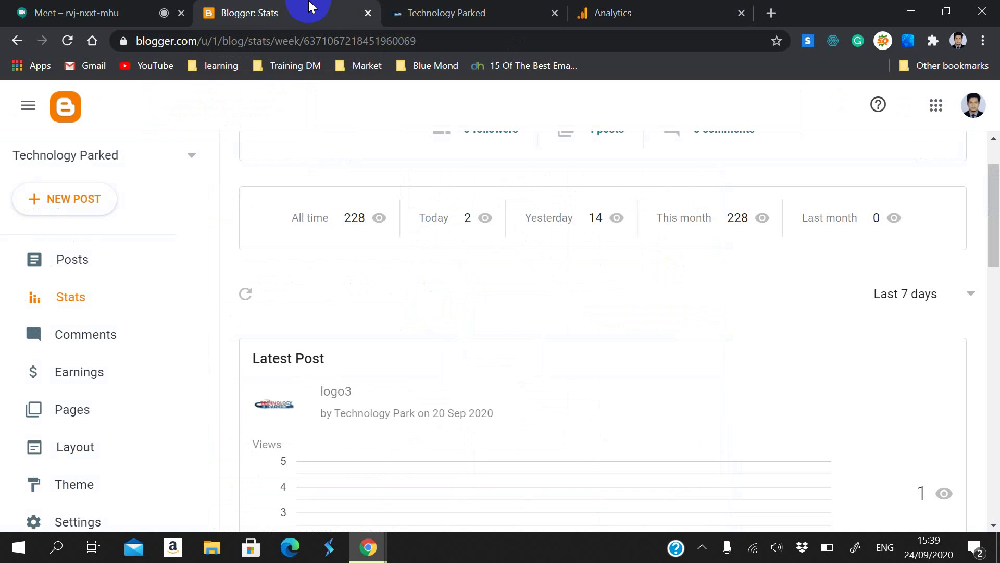
scroll(285, 370, "up", 2)
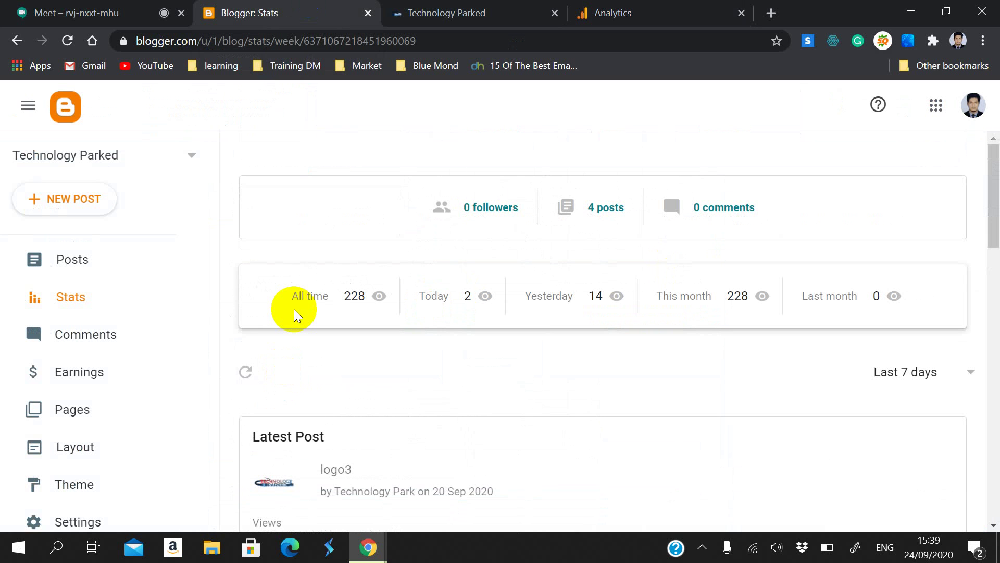
left_click(331, 394)
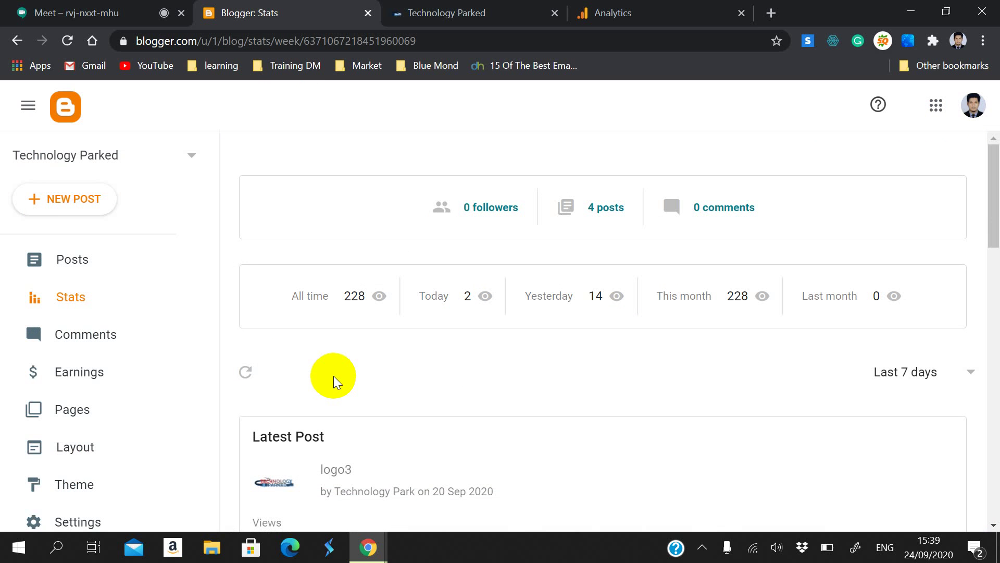
left_click(482, 12)
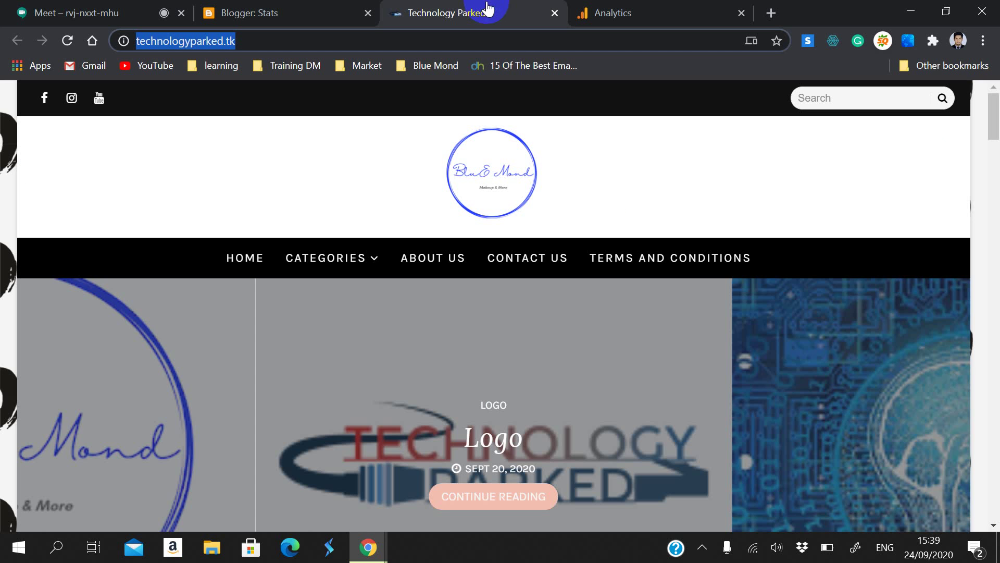
key("ctrl+1")
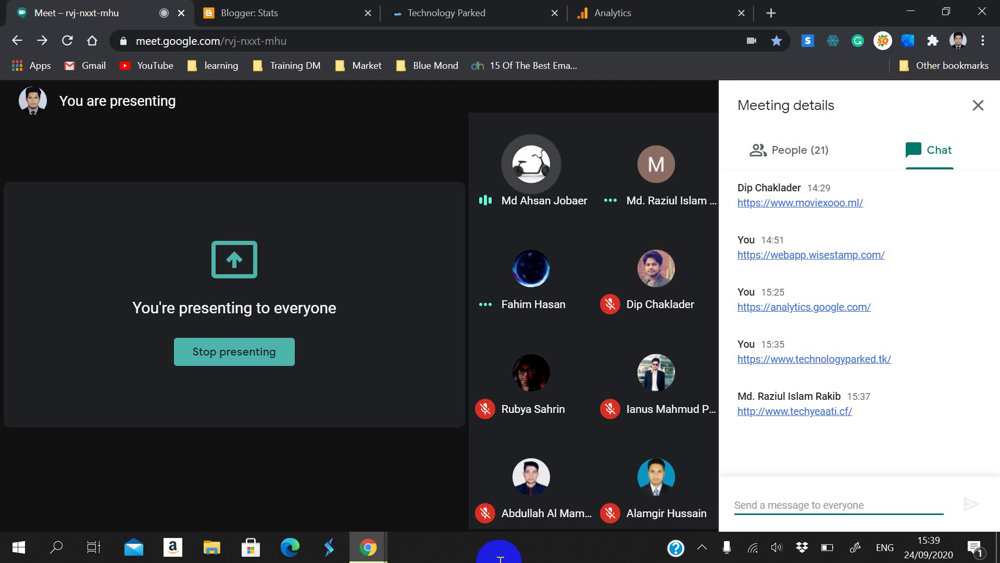
Step: Close Meet's meeting details and chat panel, then return to the Analytics Home report
left_click(978, 104)
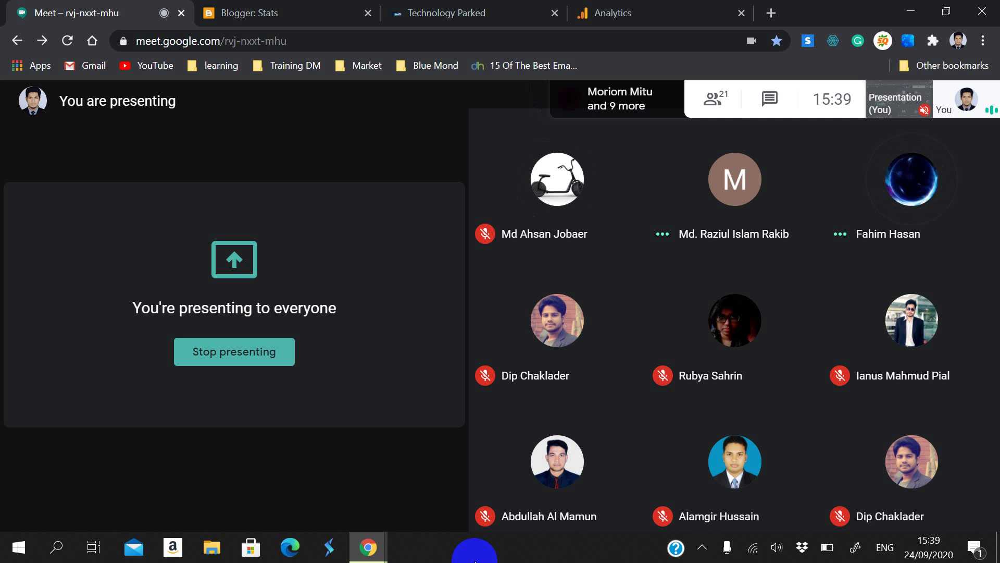
left_click(691, 24)
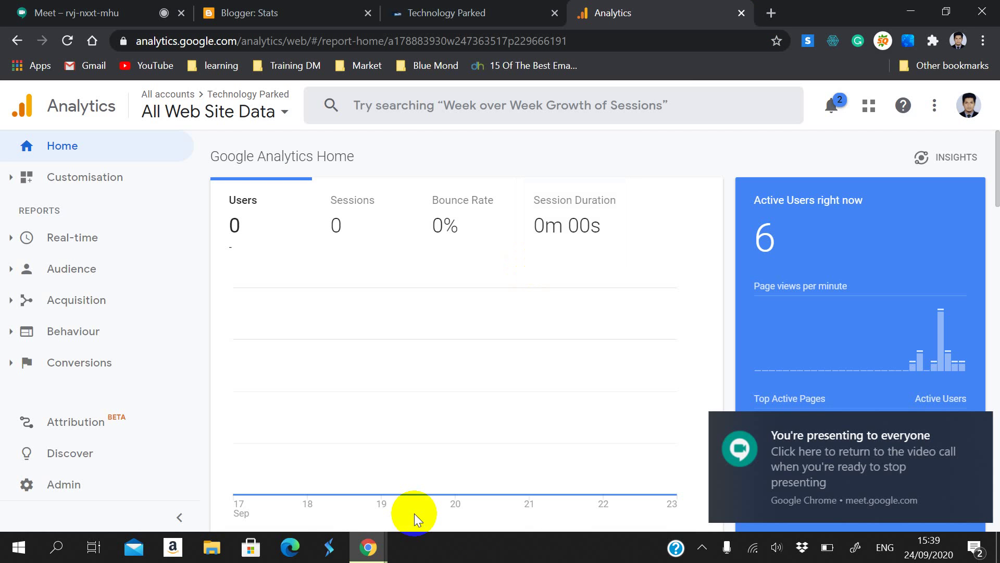
Step: Open the Technology Parked blog's Theme page in Blogger, then return to Analytics
left_click(248, 12)
left_click(125, 484)
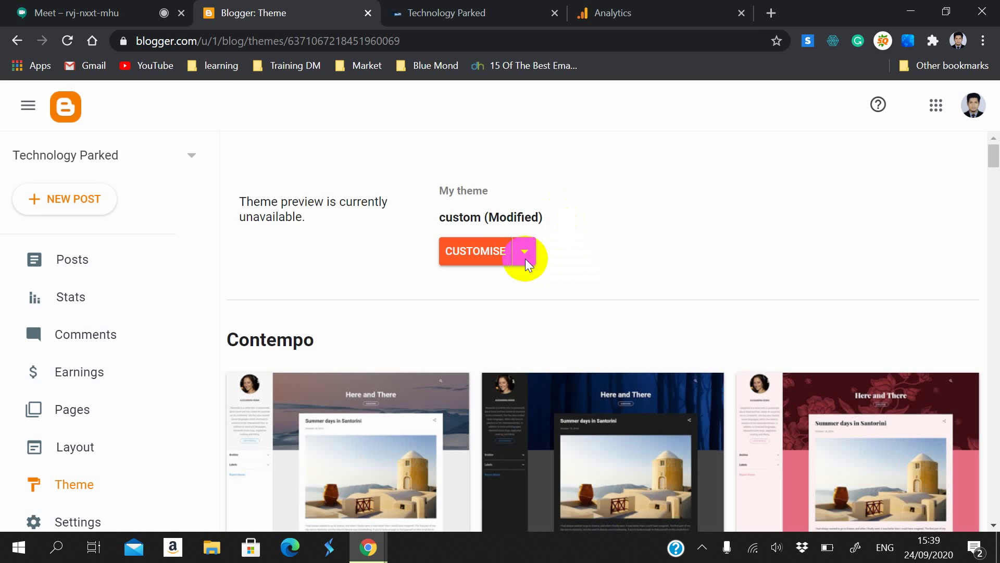
left_click(684, 6)
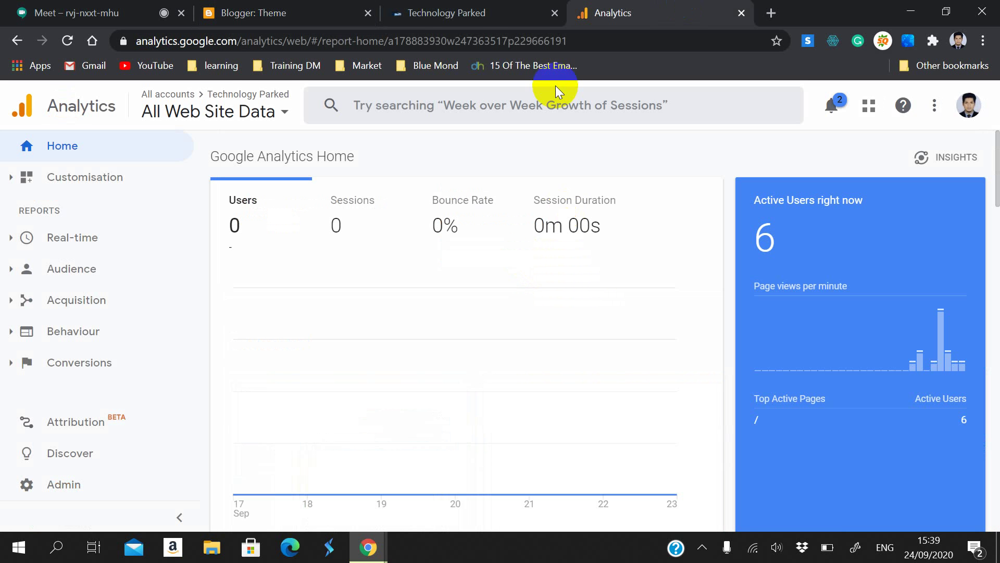
Step: Step back four reports to Real-time Traffic Sources, then return to Blogger's Theme page
left_click(17, 41)
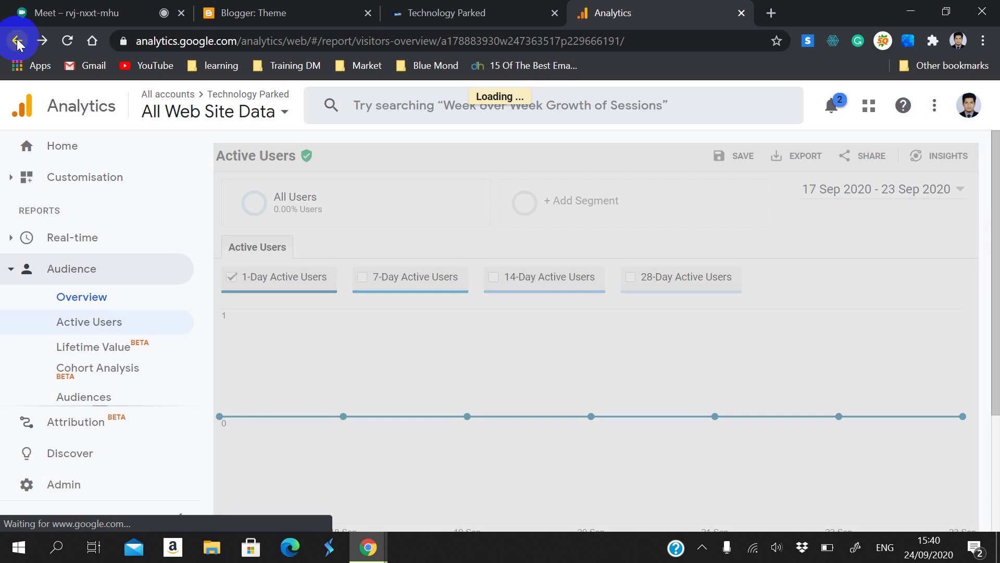
left_click(17, 41)
left_click(17, 42)
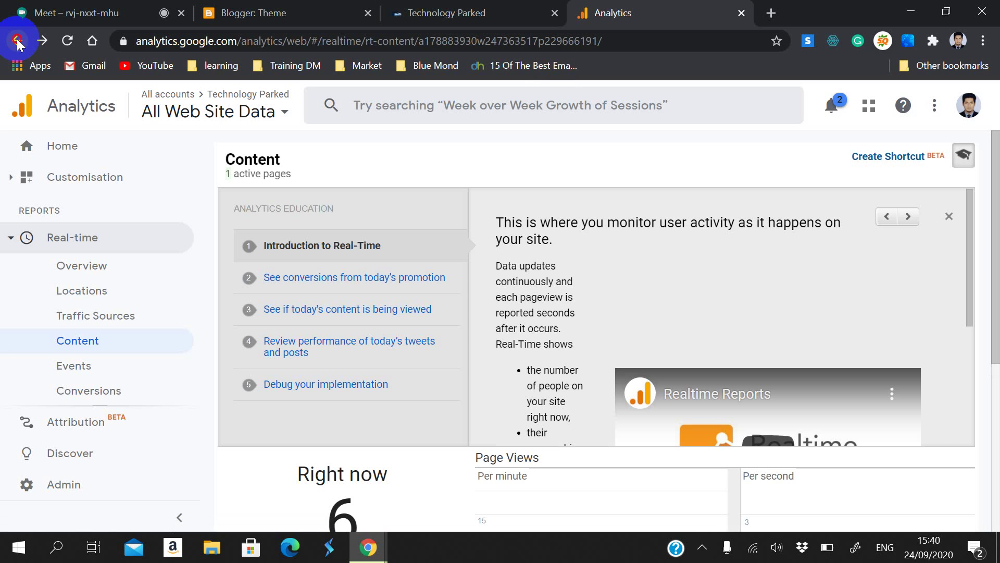
left_click(18, 41)
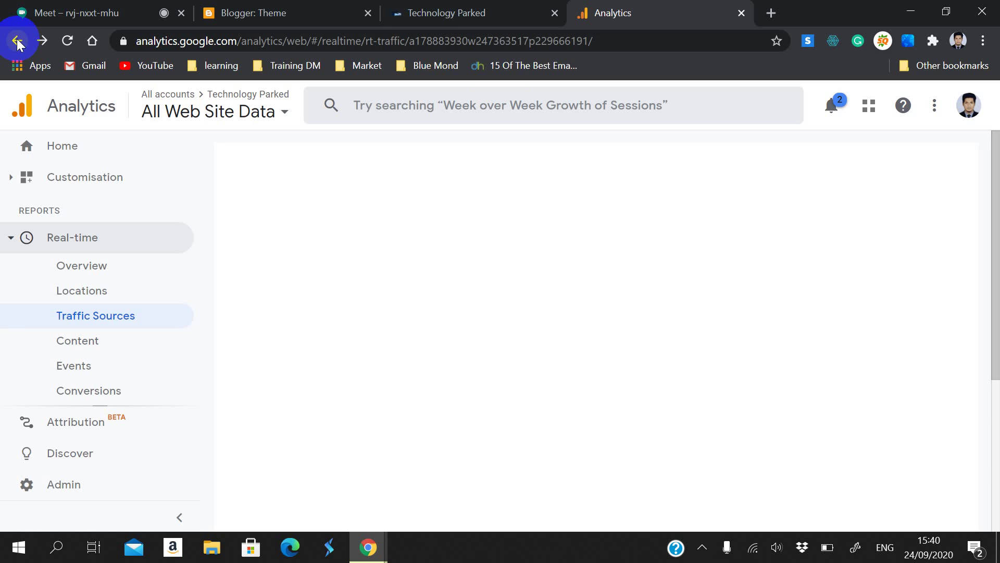
left_click(286, 12)
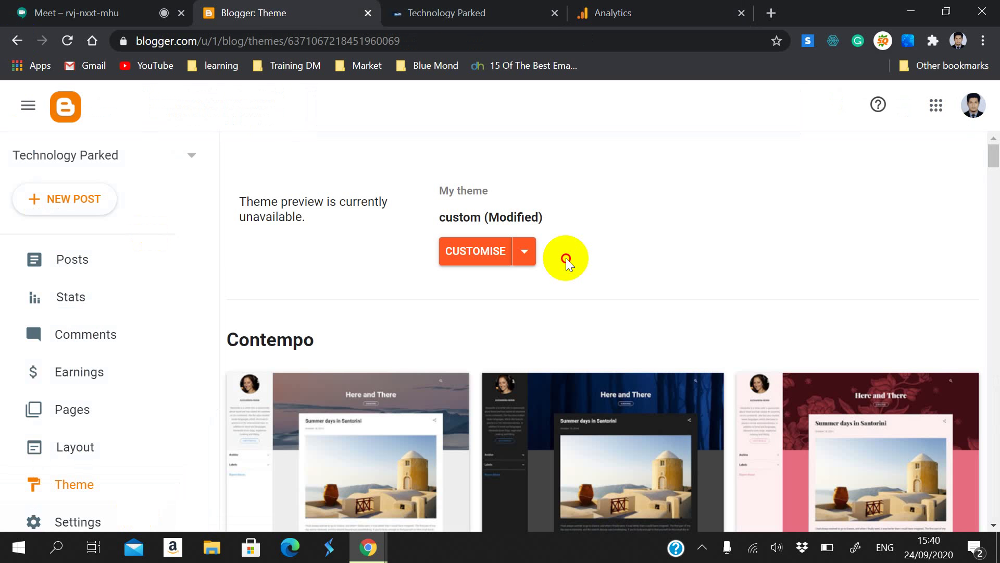
Step: Open the theme's HTML editor and select the Google Analytics gtag snippet in the head
left_click(524, 251)
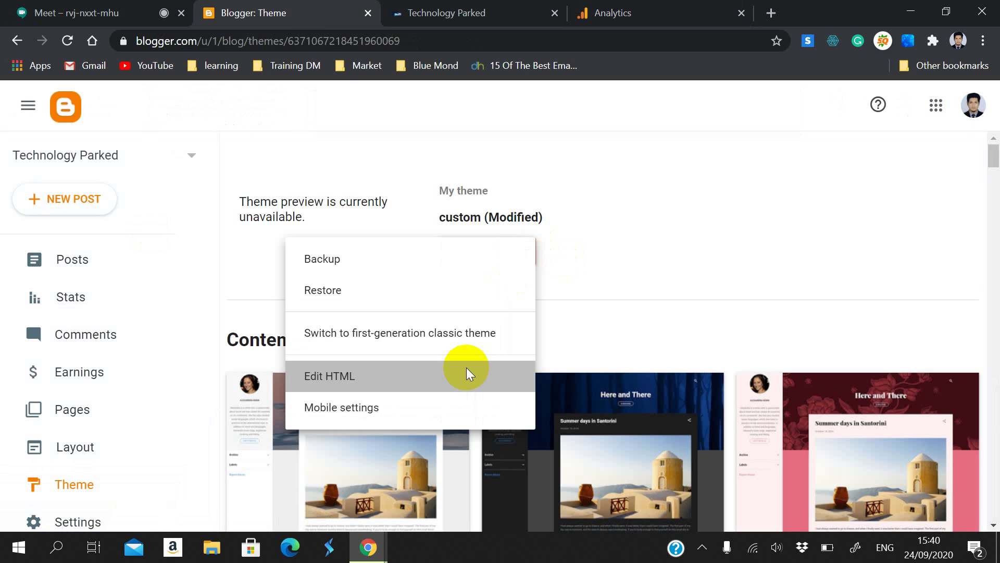
left_click(467, 367)
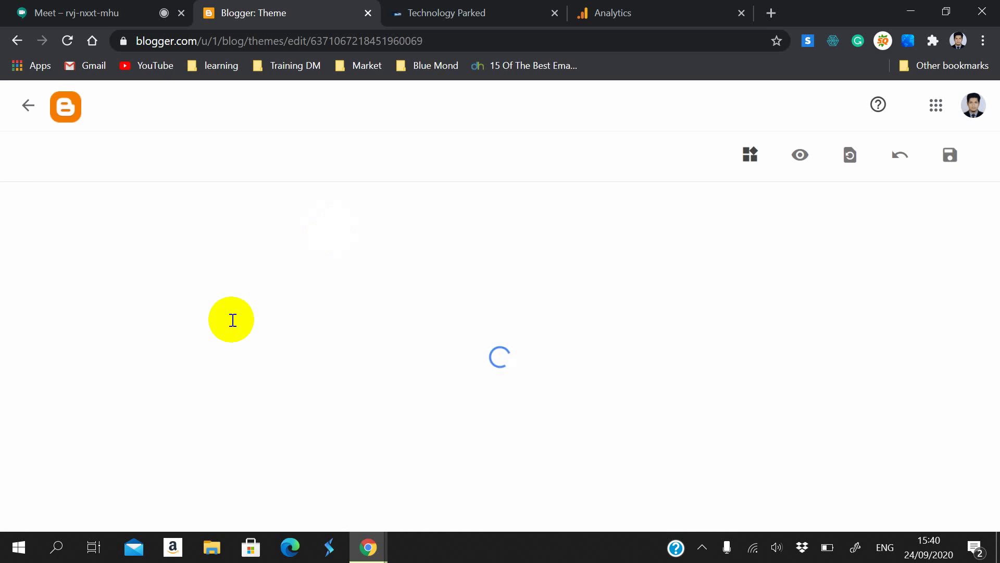
left_click(65, 241)
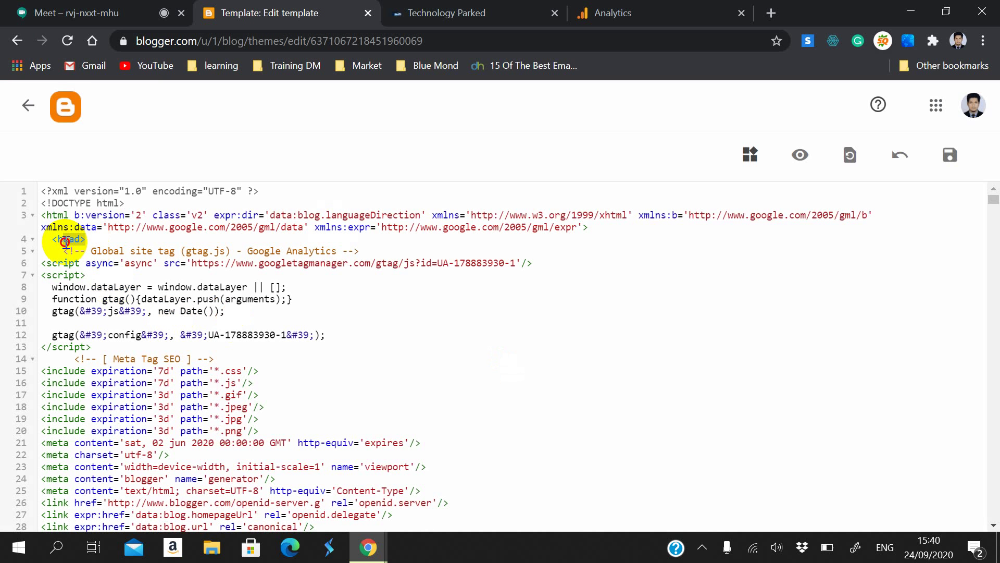
left_click_drag(58, 250, 206, 346)
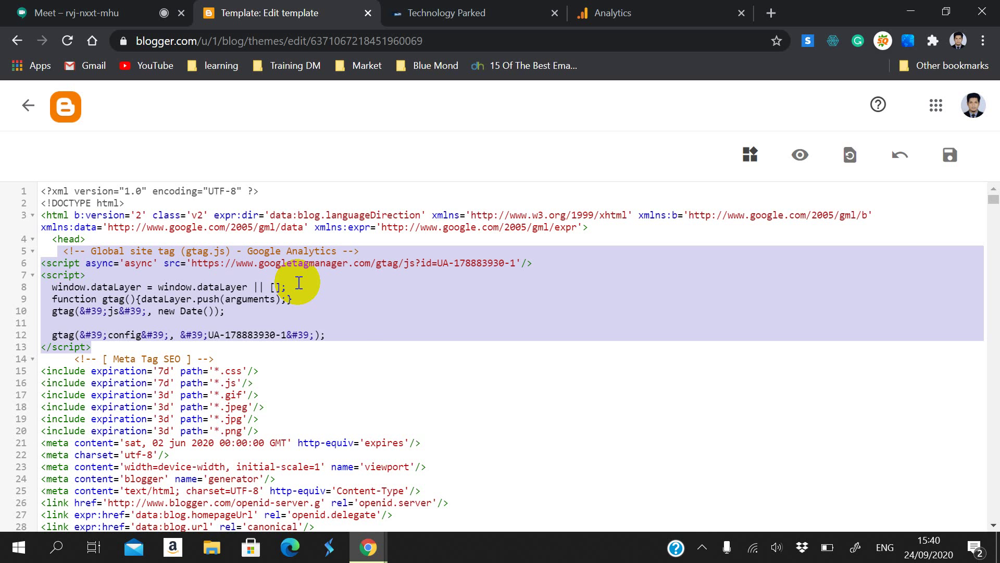
Step: Check the Analytics real-time report and the live blog, then exit the HTML editor
left_click(603, 12)
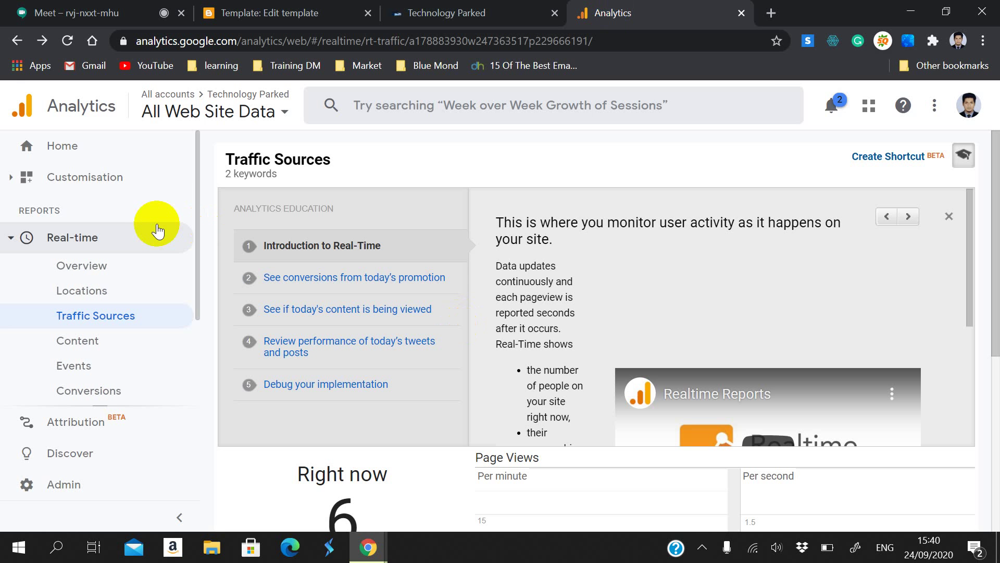
left_click(399, 10)
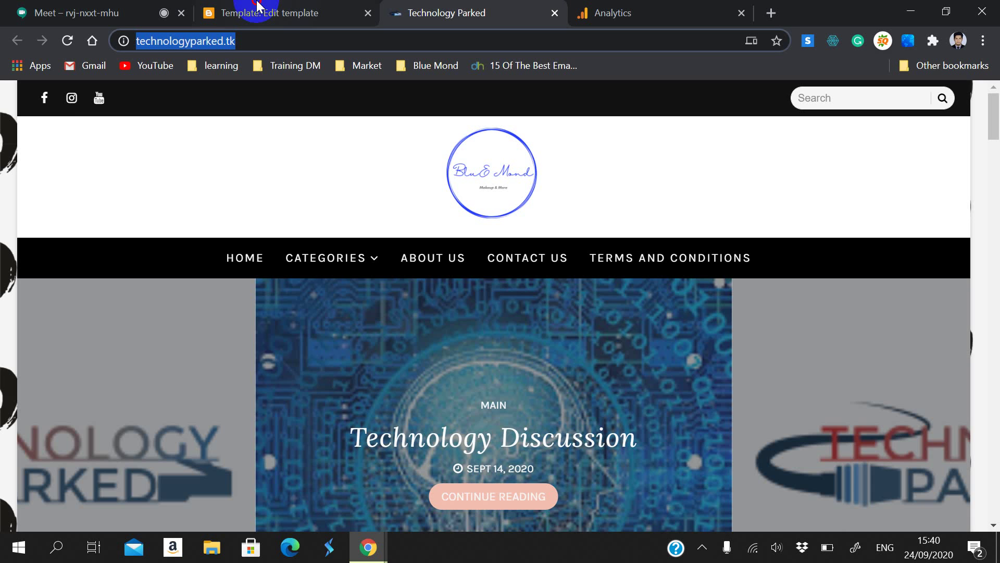
left_click(255, 7)
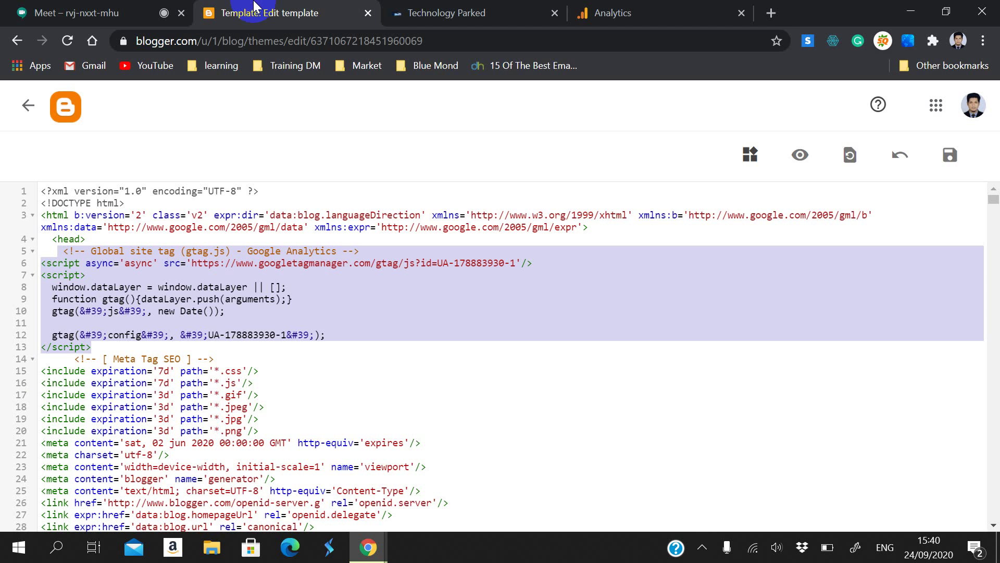
left_click(27, 105)
scroll(78, 402, "down", 3)
left_click(161, 360)
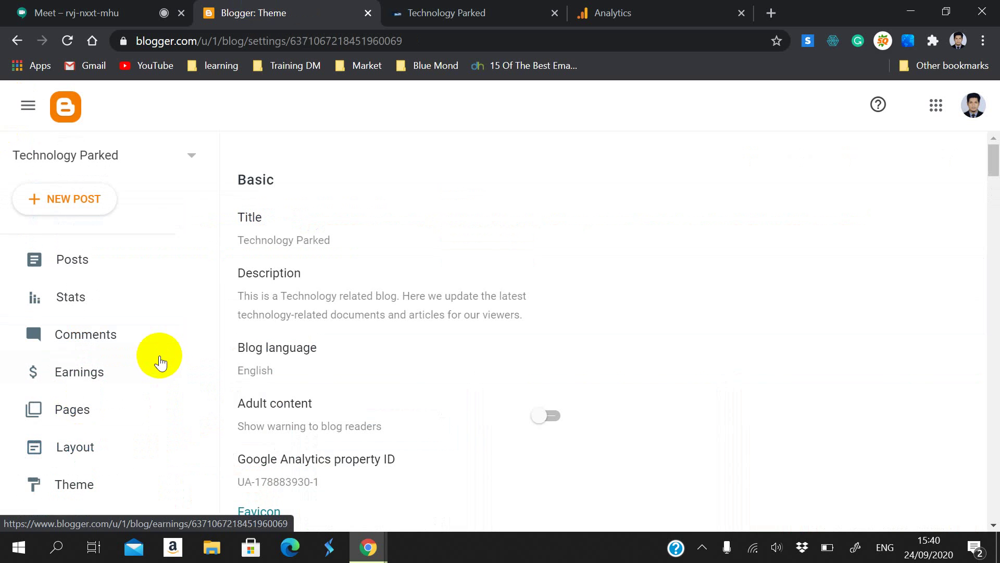
scroll(306, 319, "down", 1)
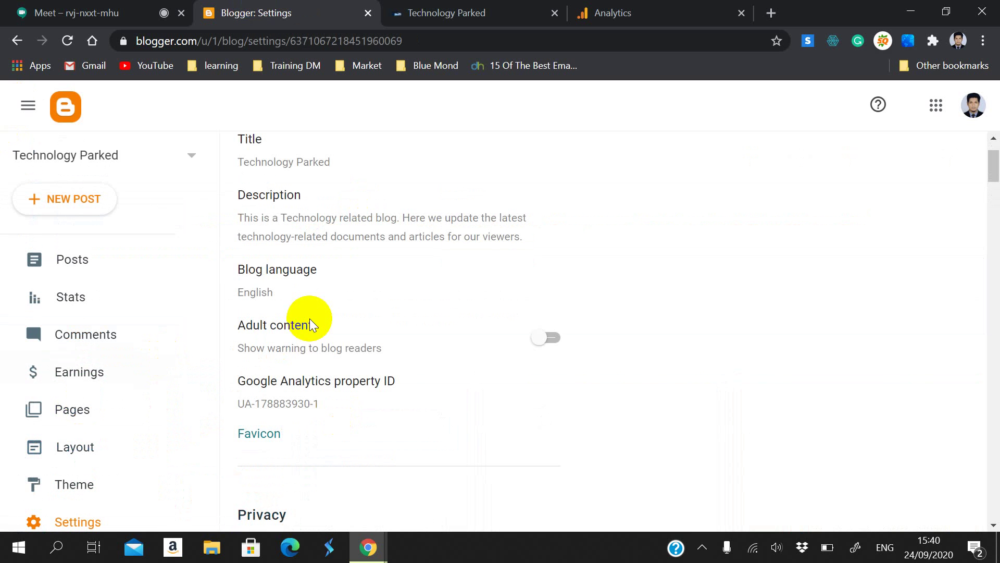
left_click_drag(241, 323, 315, 339)
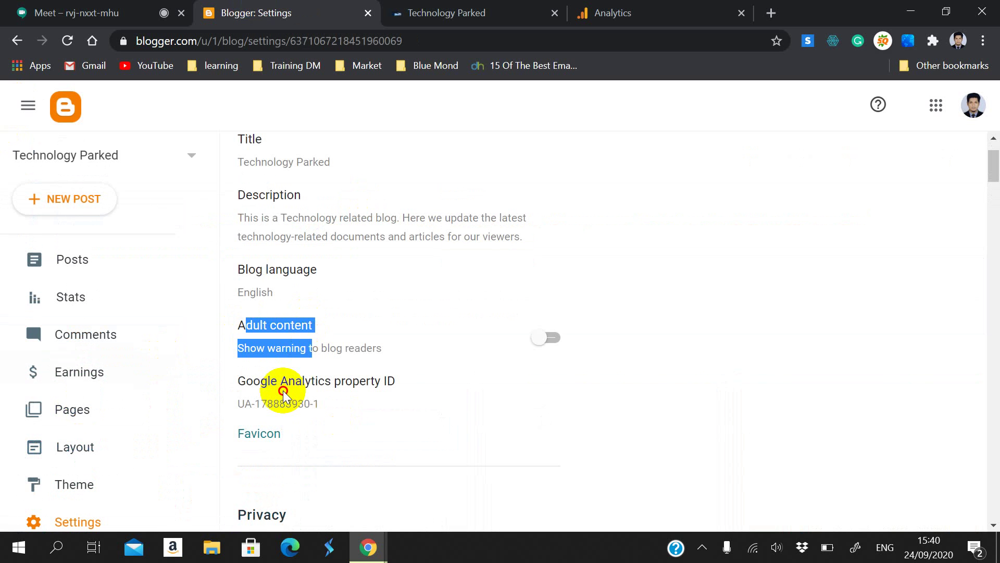
left_click(250, 376)
left_click(553, 382)
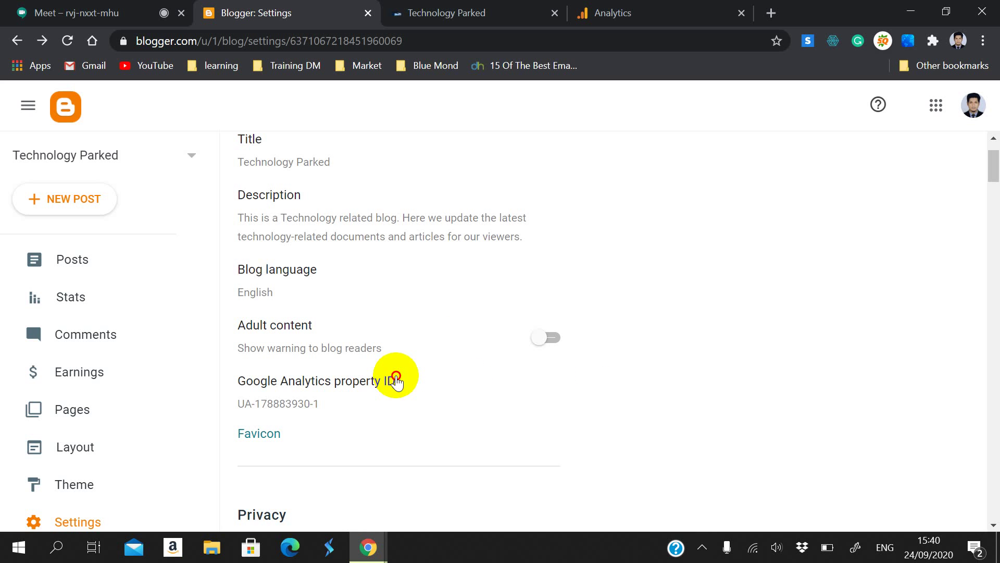
left_click_drag(396, 378, 233, 379)
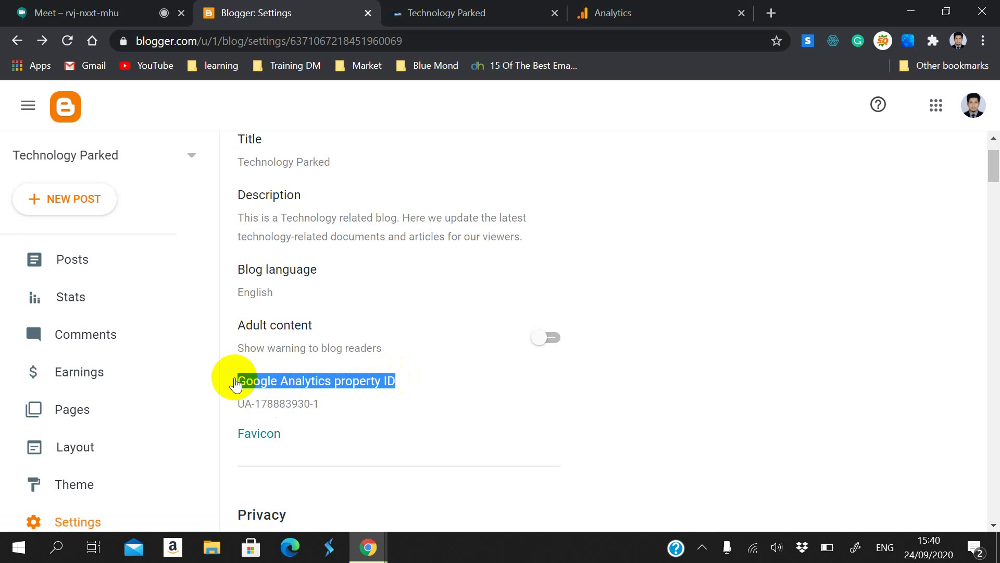
left_click(232, 380)
left_click_drag(455, 263, 357, 230)
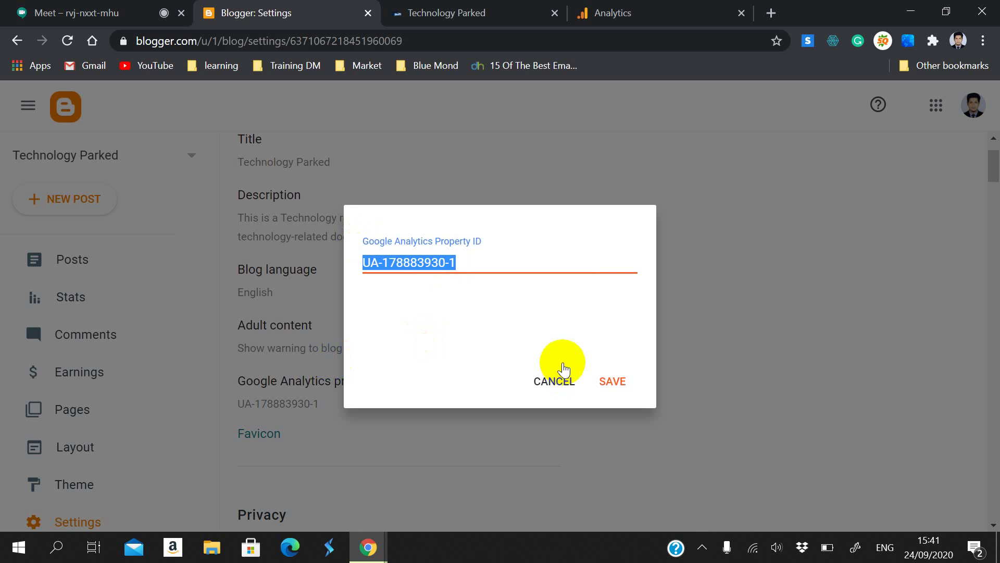
left_click(566, 383)
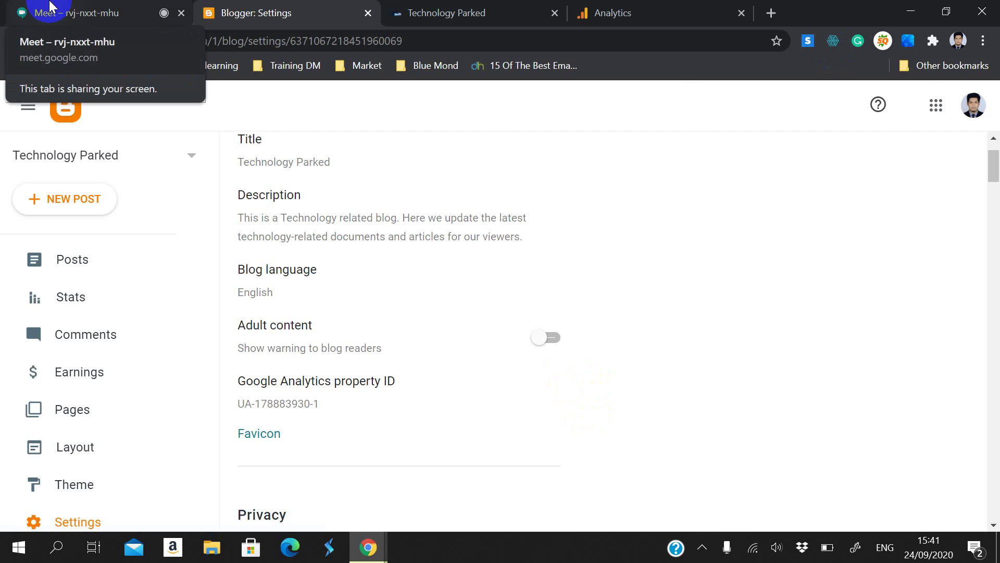
left_click(37, 11)
Step: Stop presenting, then glance at the meeting participant list and close it
left_click(248, 343)
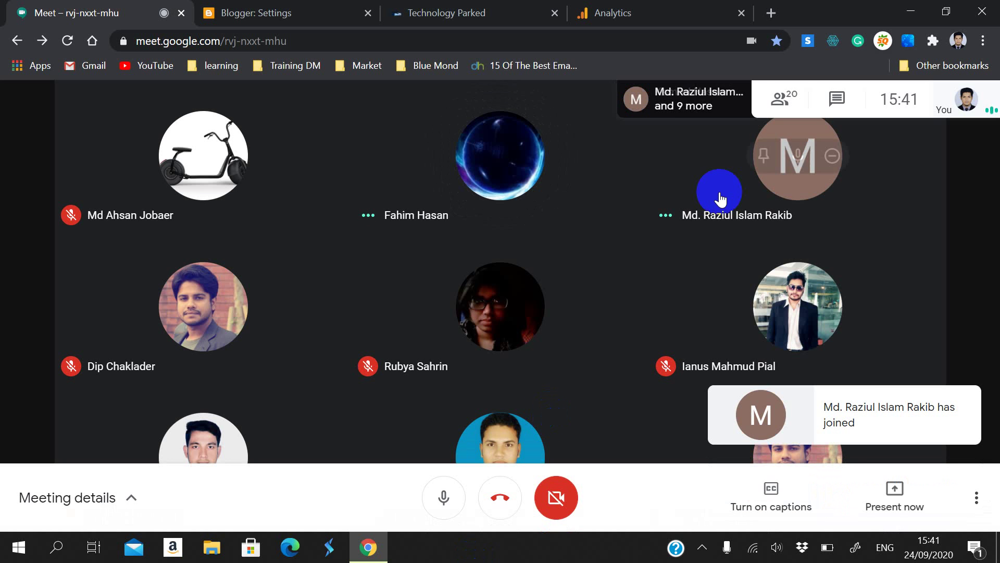
left_click(776, 100)
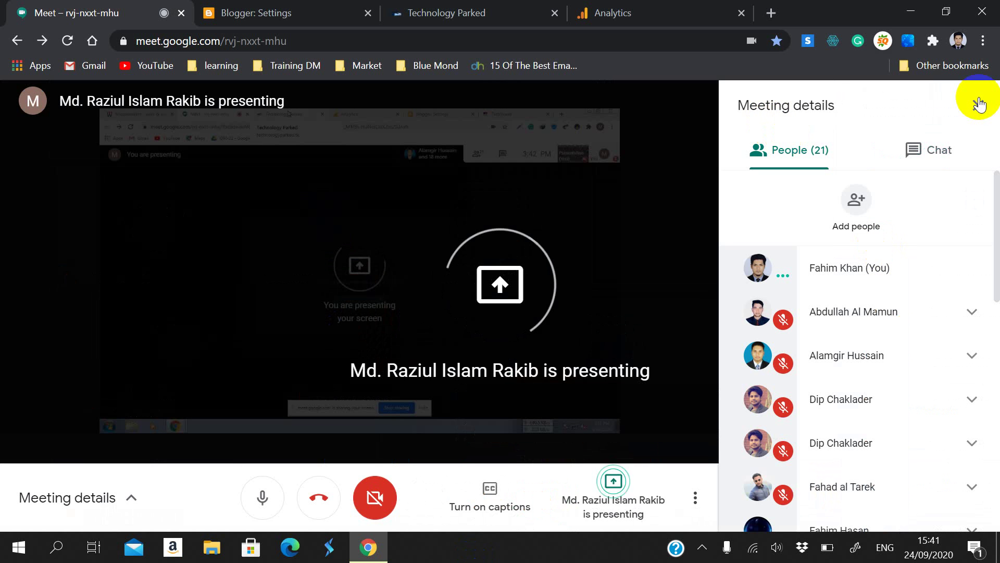
left_click(978, 103)
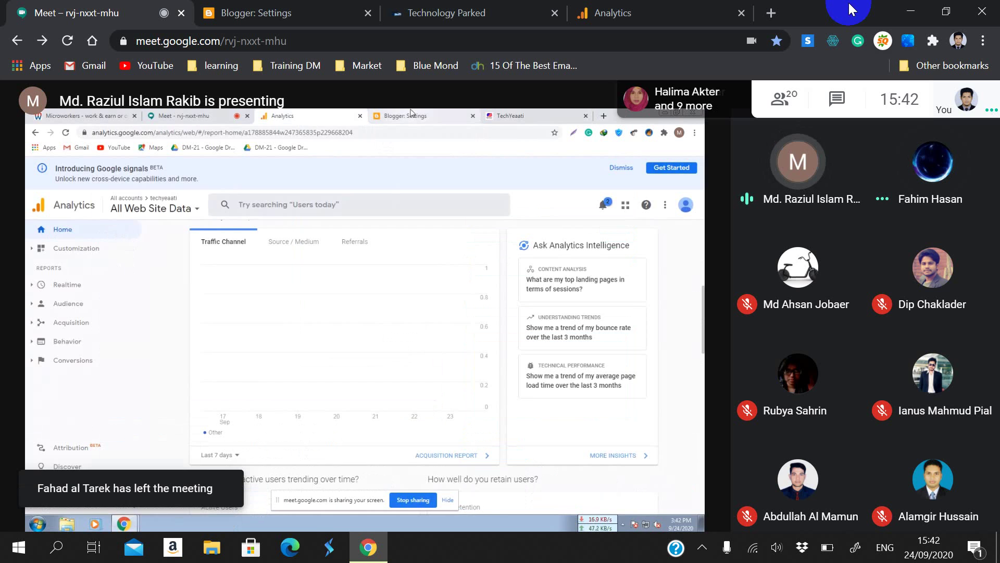
Step: Go to Analytics Admin and open the Account Settings
left_click(586, 12)
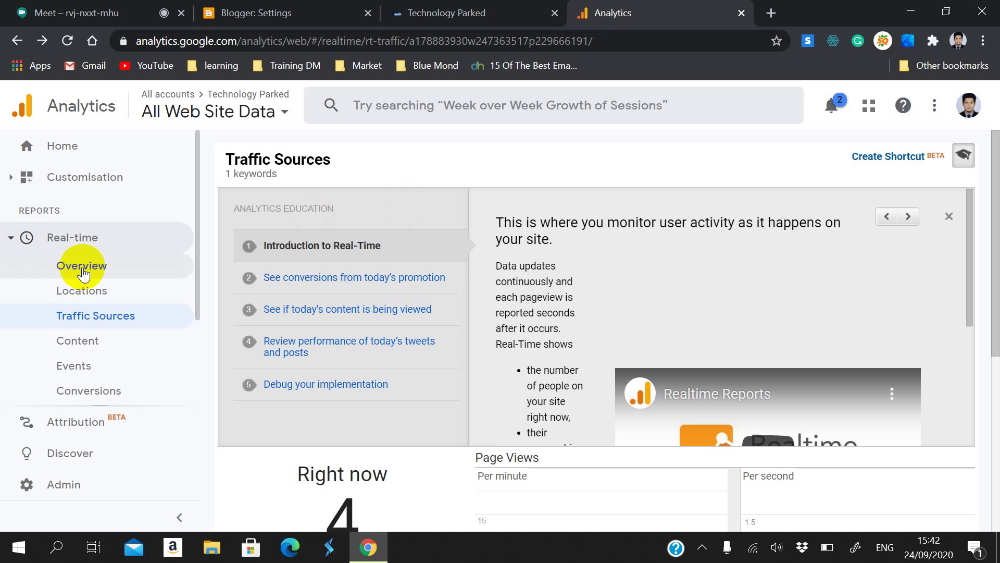
scroll(26, 442, "down", 2)
left_click(33, 484)
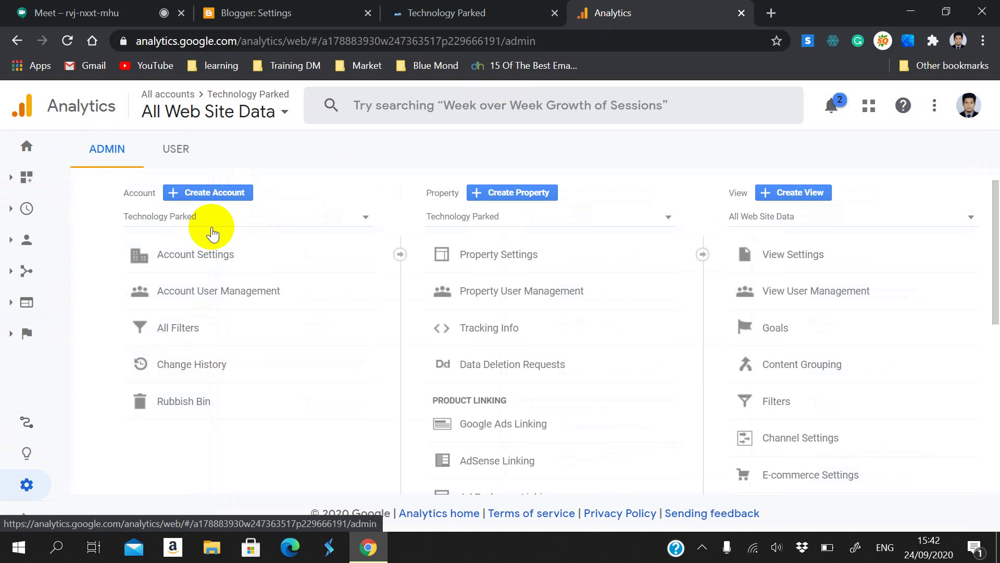
left_click(214, 252)
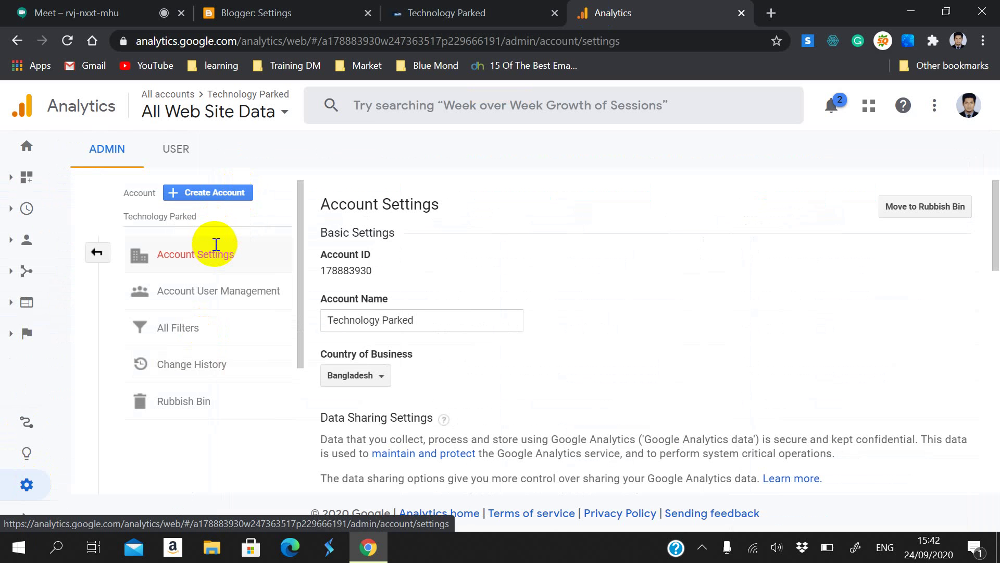
Step: Look over the Data Sharing Settings, then open Account User Management
scroll(433, 301, "down", 5)
scroll(434, 304, "down", 6)
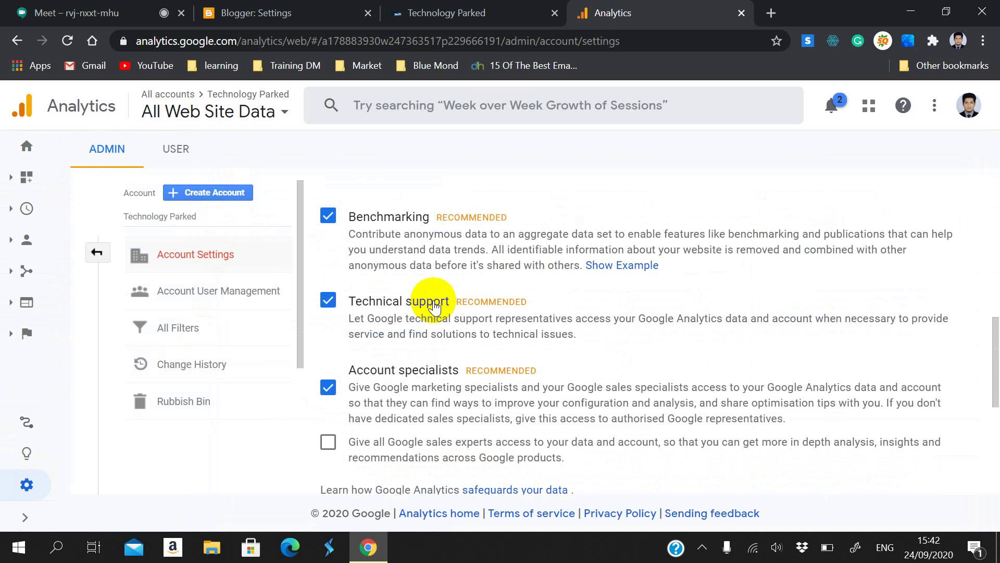
scroll(434, 302, "up", 6)
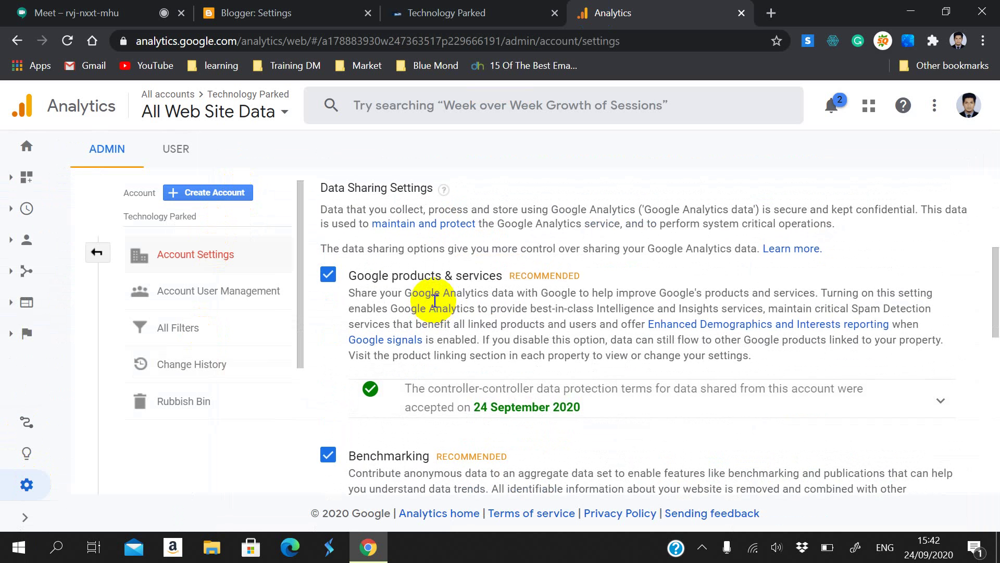
scroll(434, 301, "up", 3)
scroll(435, 303, "down", 2)
scroll(434, 300, "up", 3)
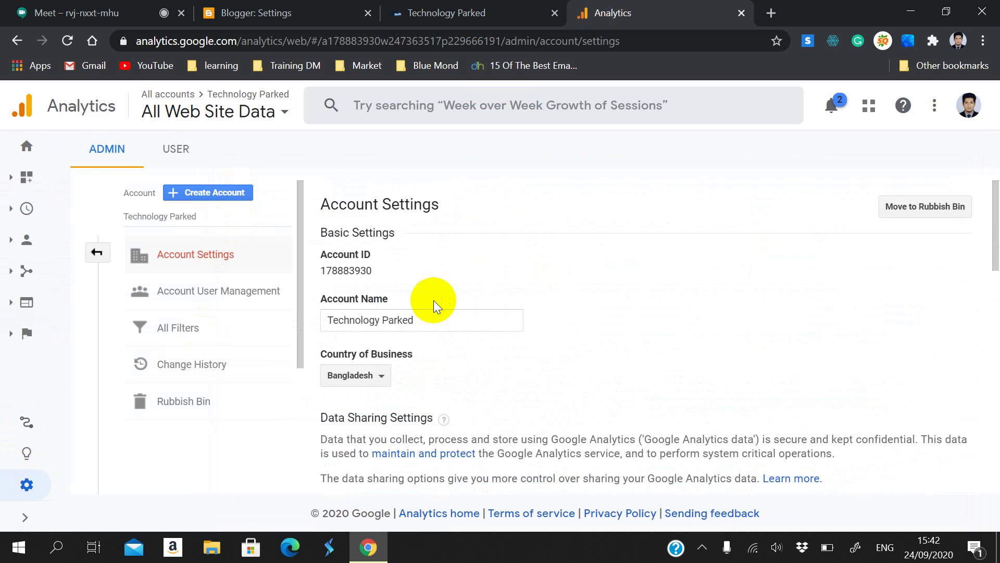
scroll(434, 300, "down", 15)
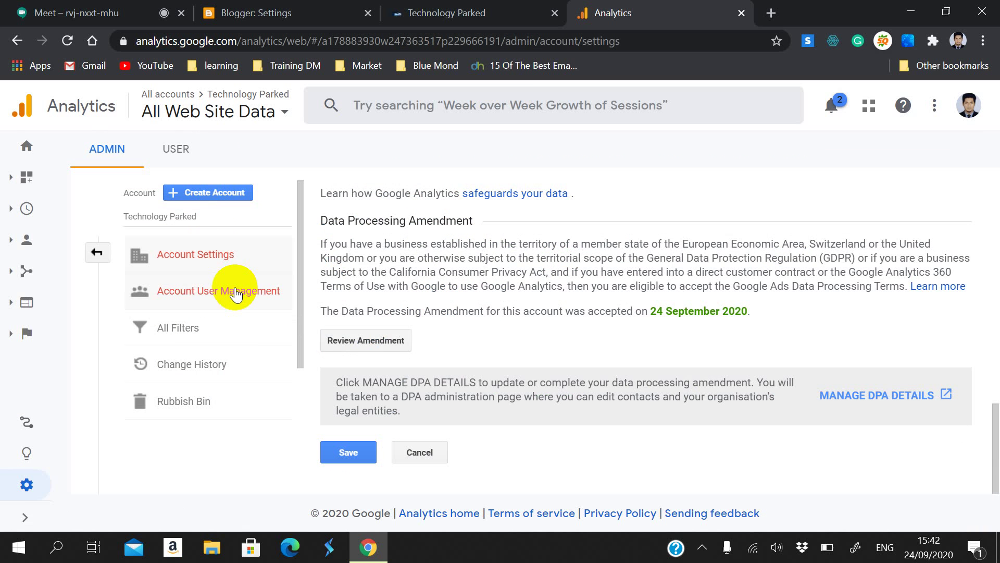
left_click(211, 295)
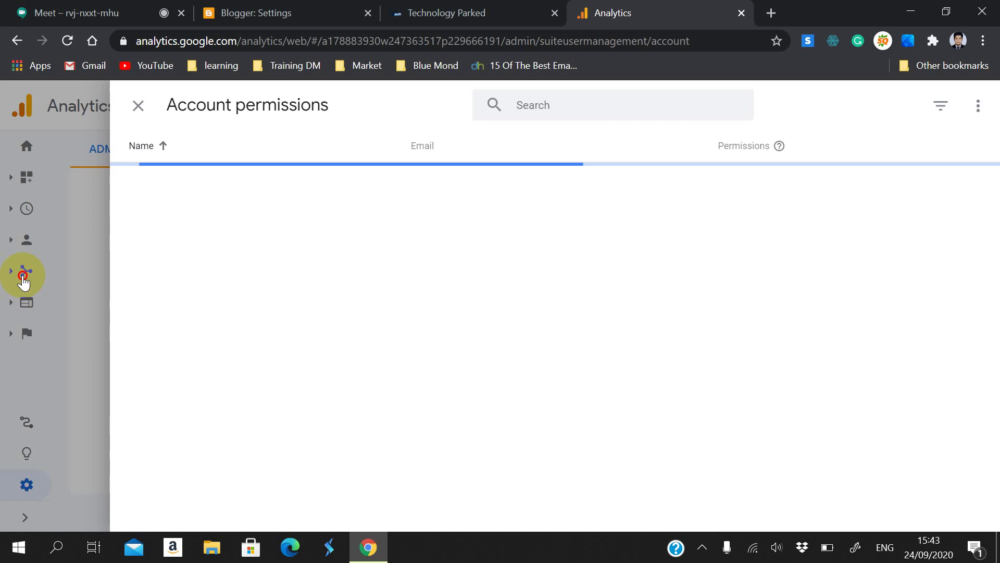
Step: Close Account permissions, scroll through the Technology Parked Property Settings, then return to Meet
left_click(25, 278)
left_click(516, 263)
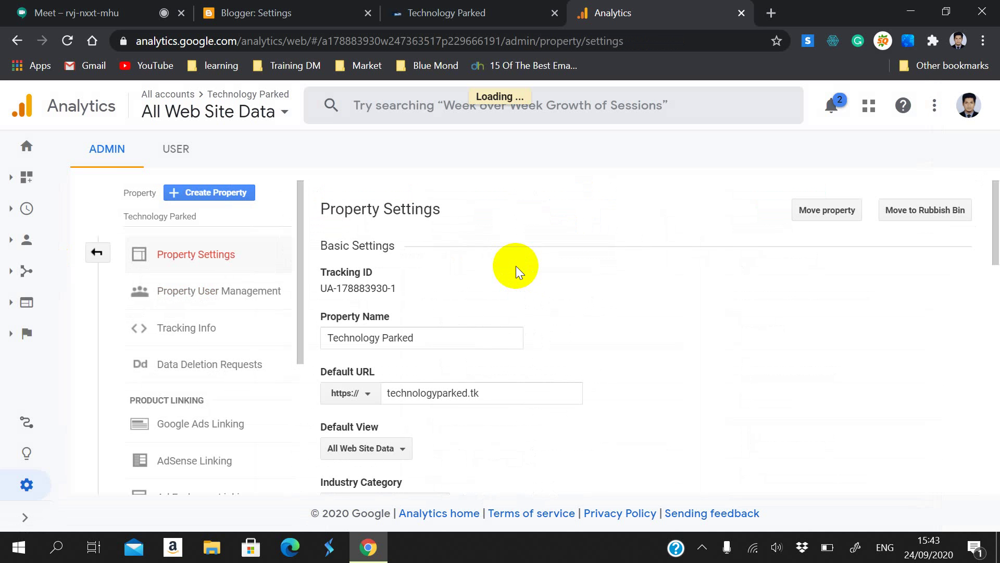
scroll(516, 265, "down", 4)
scroll(517, 264, "down", 2)
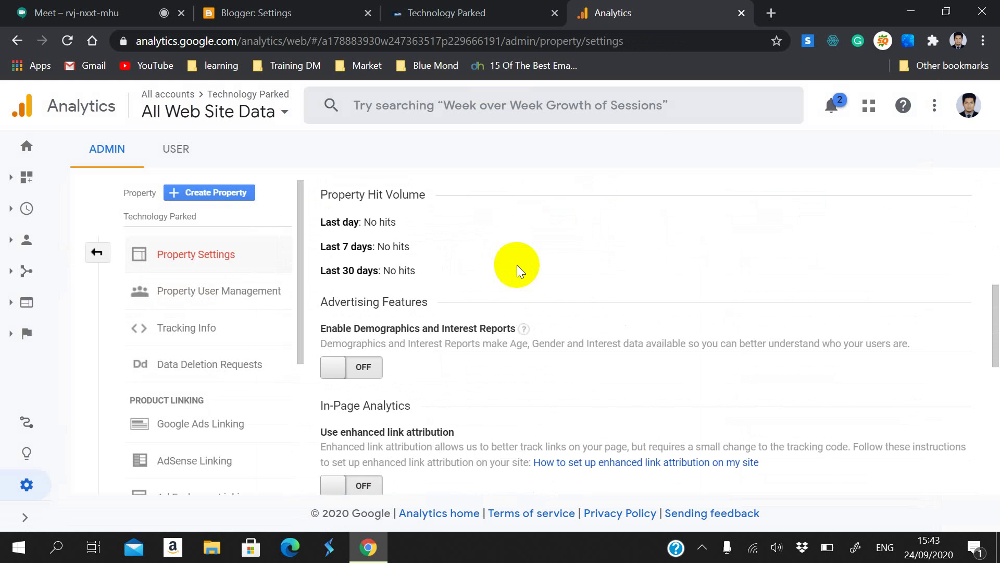
scroll(515, 265, "down", 8)
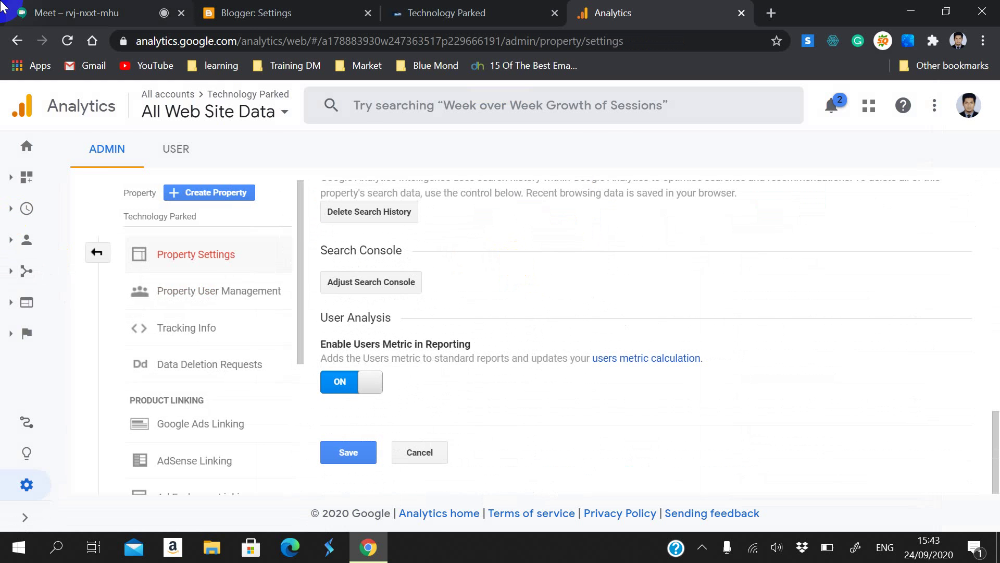
left_click(2, 4)
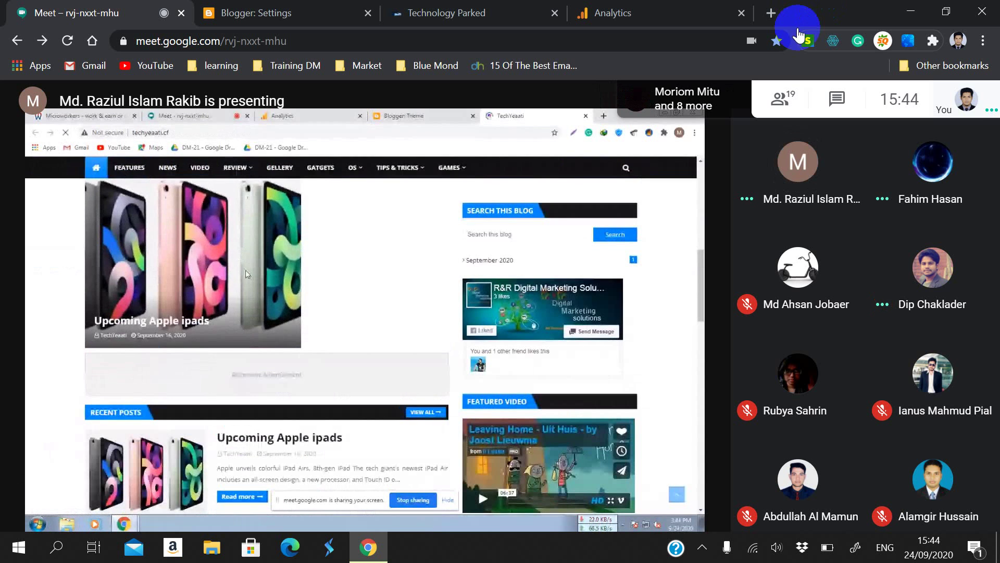
Step: Open the People list in Meeting details and scroll through the participants
left_click(783, 98)
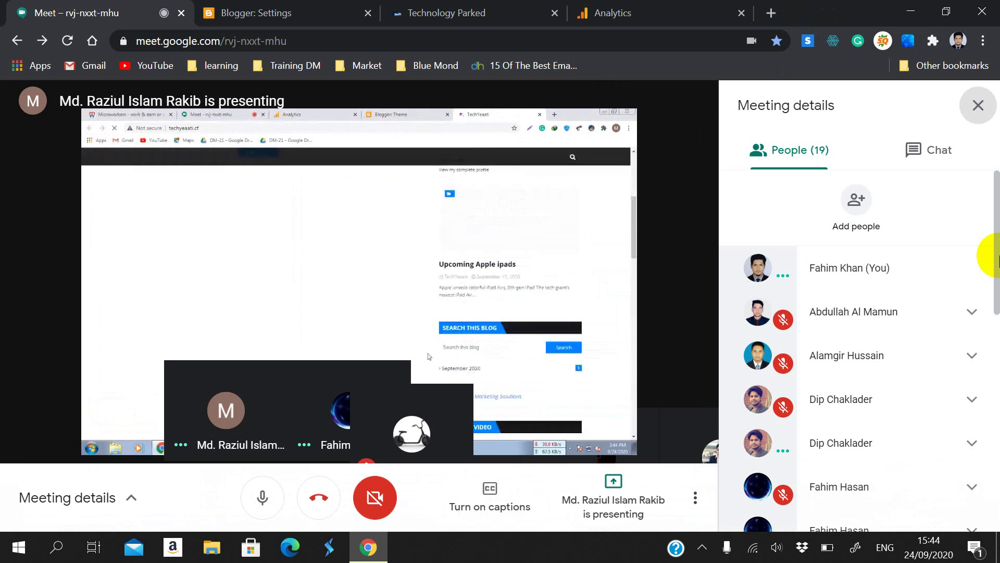
scroll(985, 368, "down", 3)
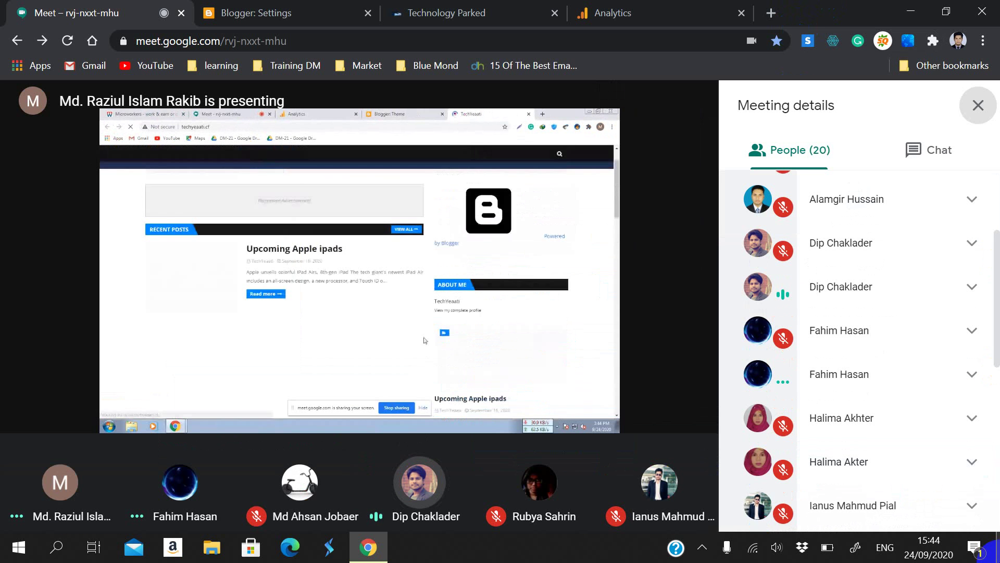
scroll(983, 459, "down", 8)
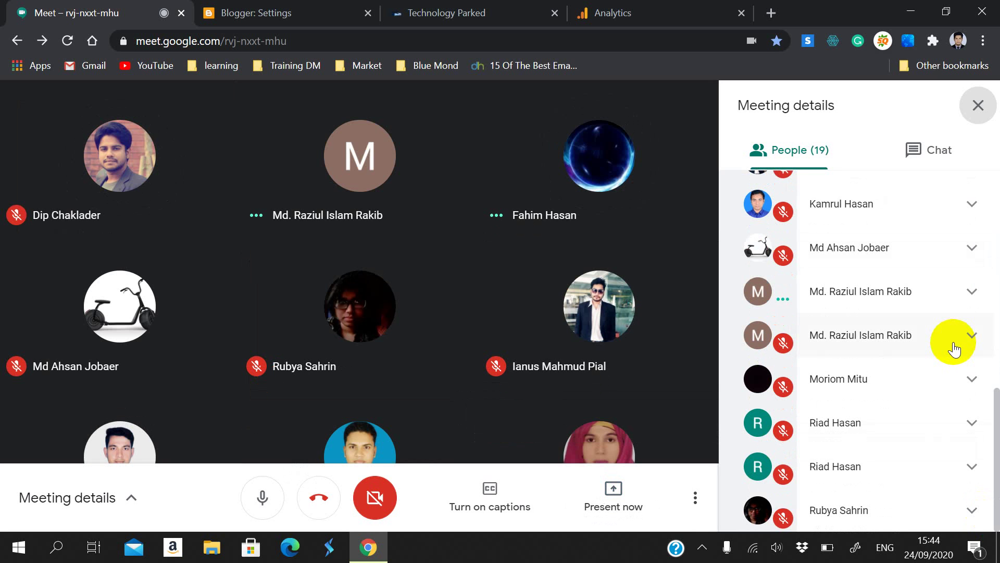
scroll(953, 349, "up", 3)
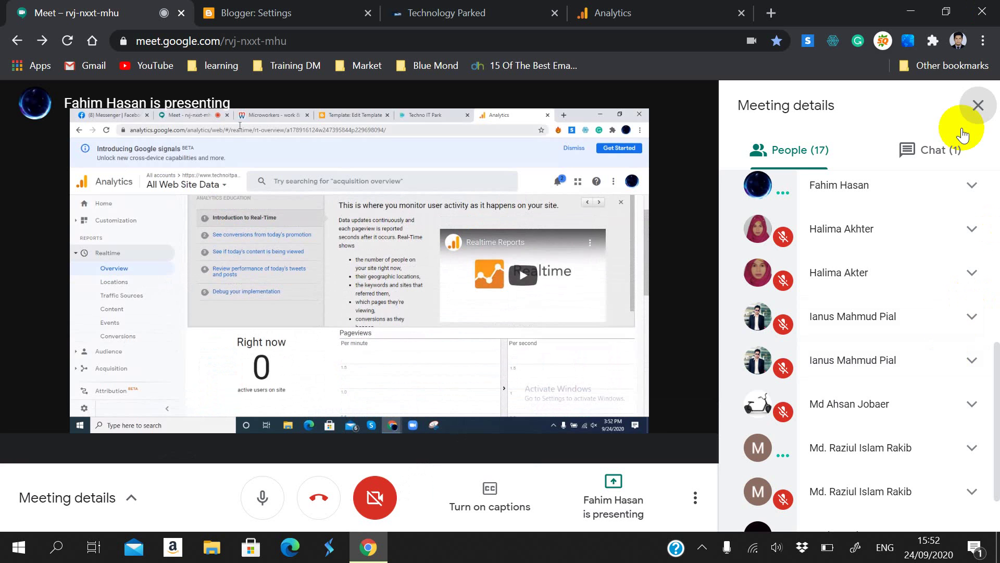
Step: Expand a participant's entry, view the chat's shared links, then close Meeting details
left_click(956, 216)
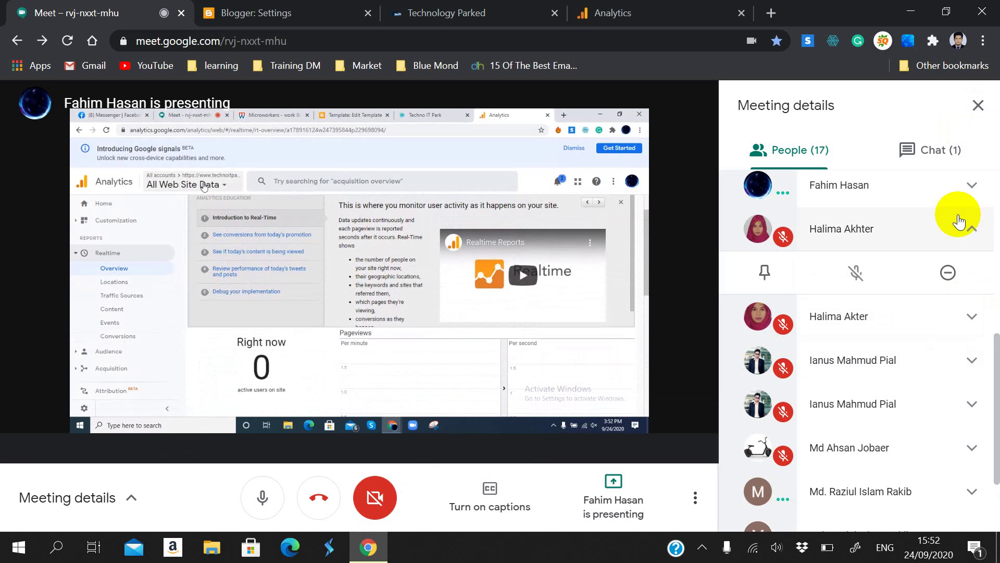
left_click(953, 157)
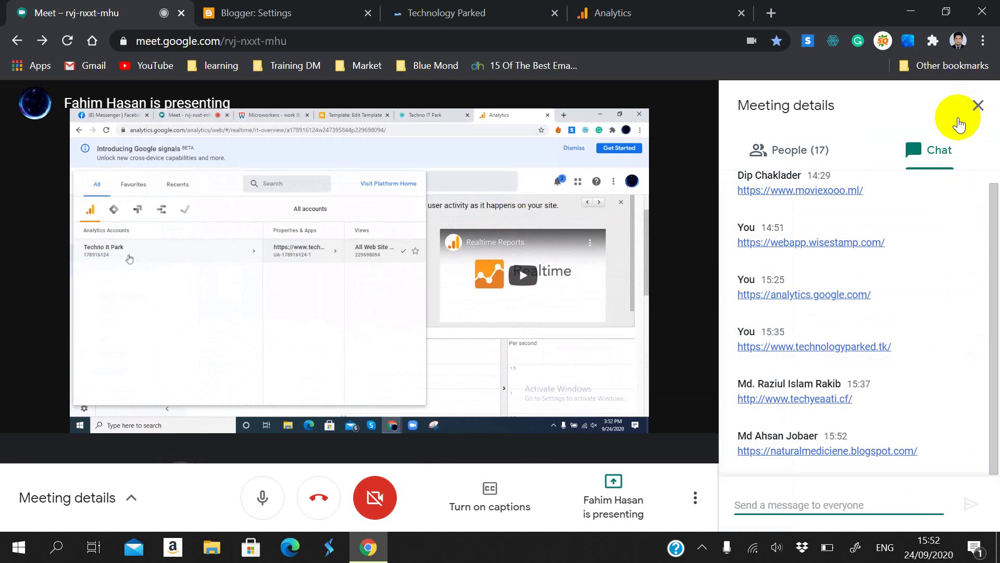
left_click(977, 105)
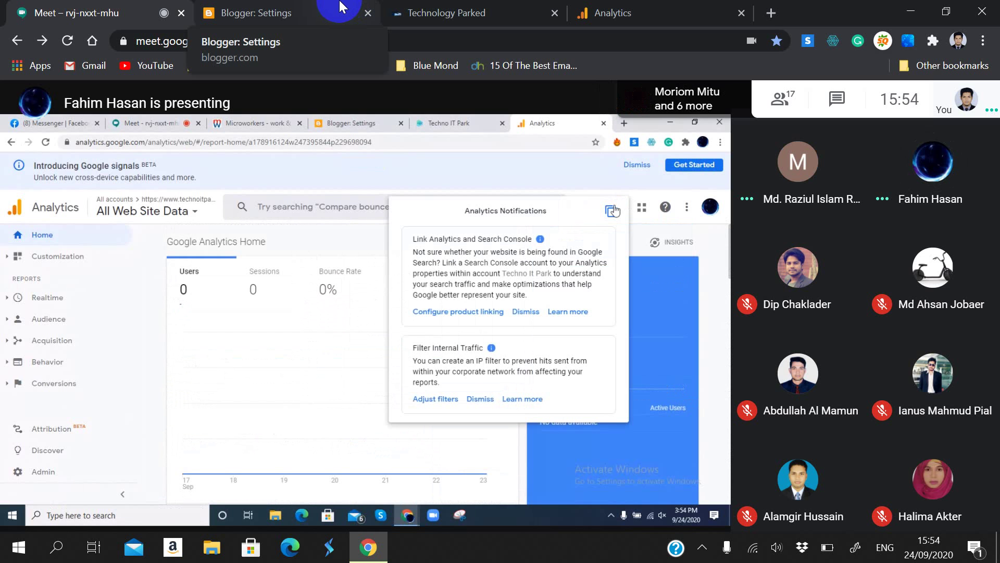
Step: Open Meet's People tab with 16 participants listed and scroll through the attendees
left_click(775, 87)
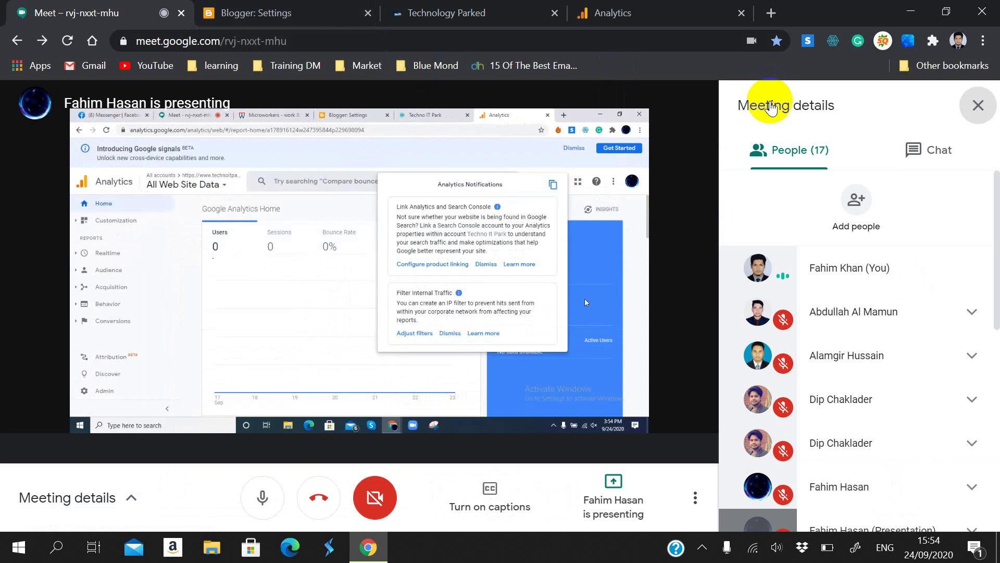
scroll(878, 229, "down", 3)
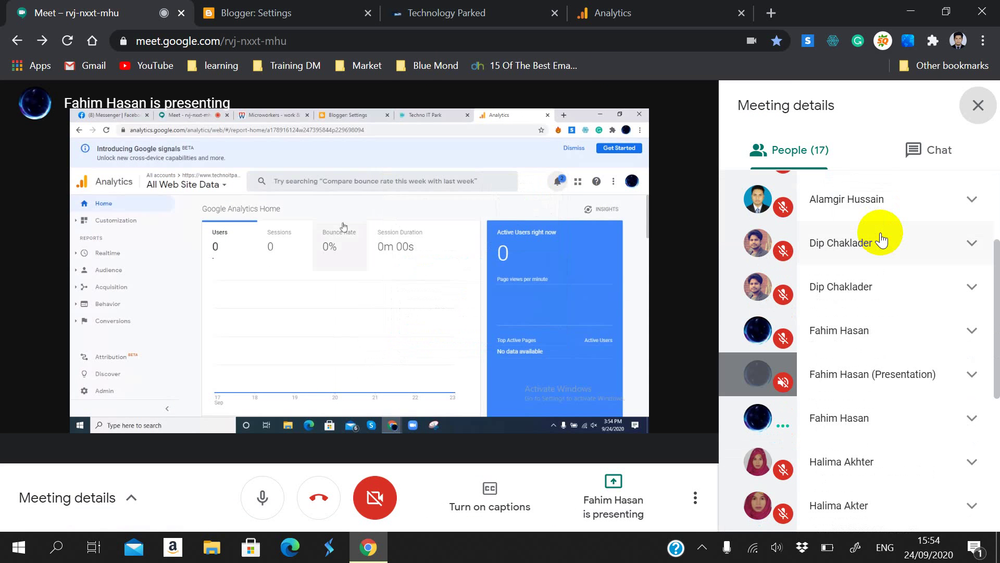
scroll(881, 239, "down", 3)
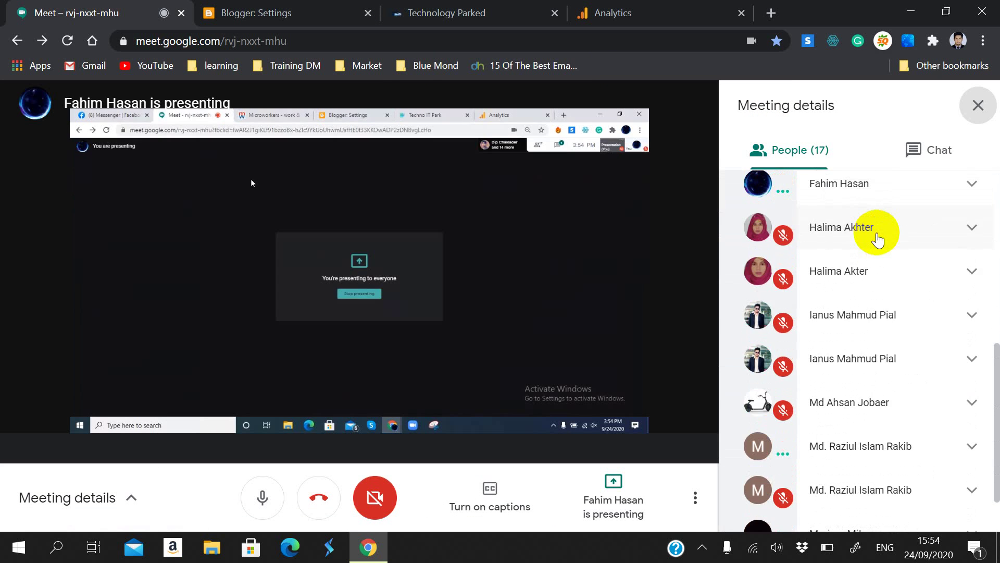
scroll(878, 234, "down", 1)
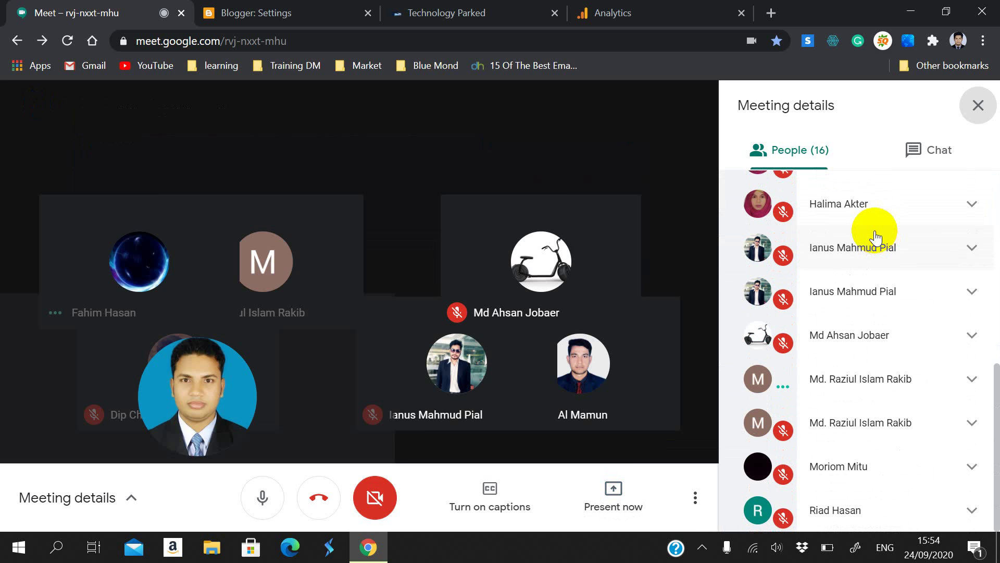
scroll(878, 238, "up", 2)
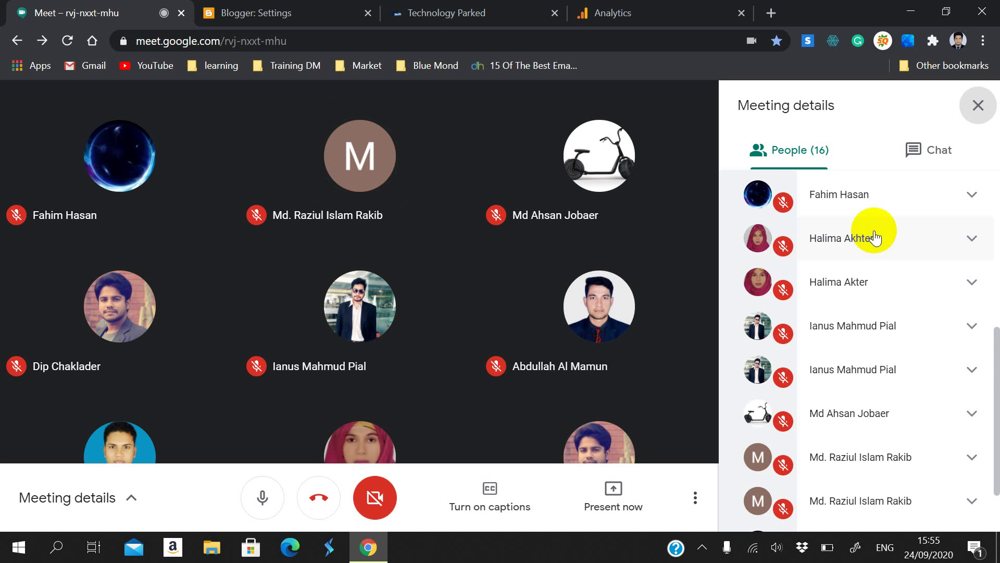
scroll(875, 237, "down", 2)
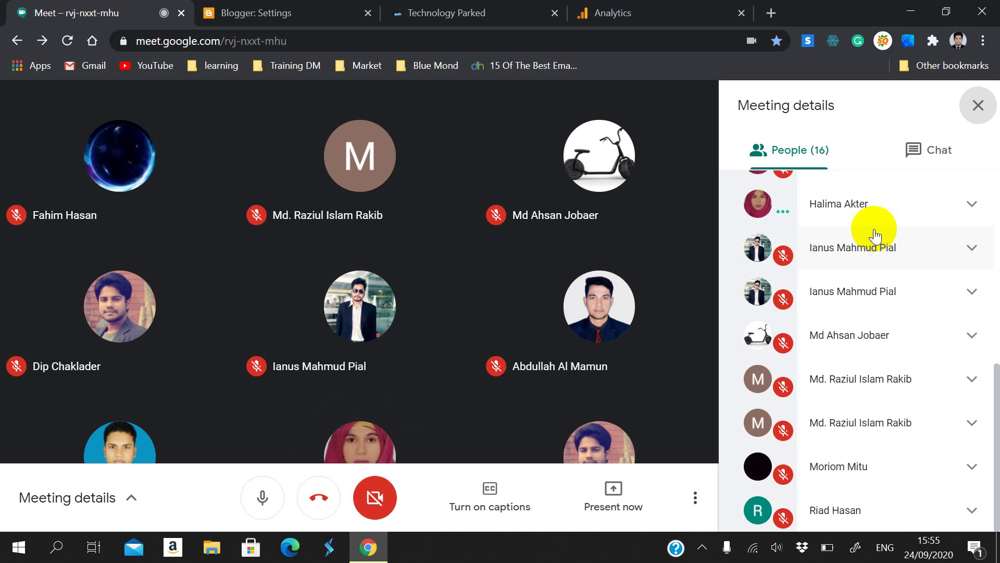
Step: Close the Meeting details People panel so the participant tiles fill the window
scroll(859, 354, "up", 10)
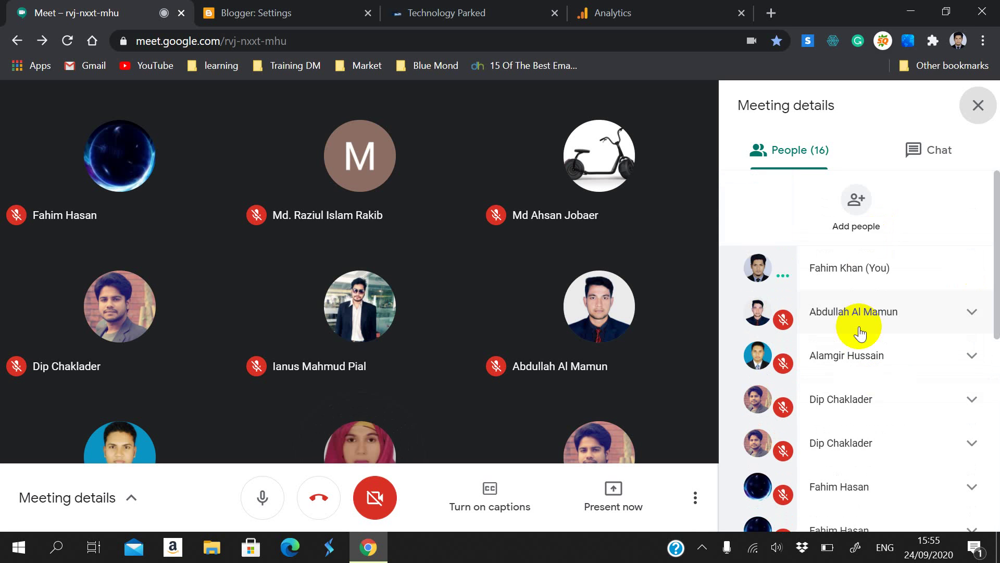
scroll(859, 331, "down", 3)
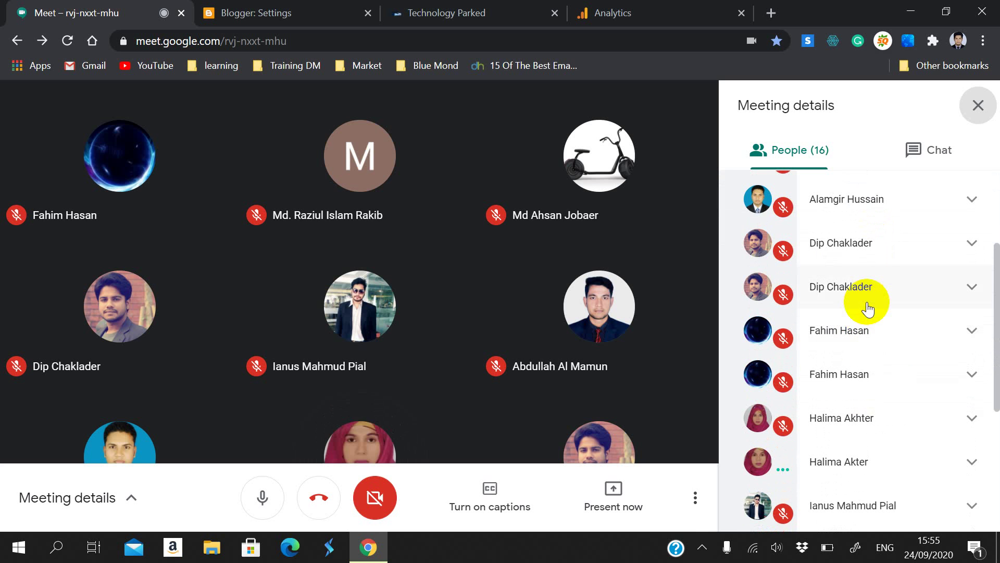
scroll(865, 305, "down", 5)
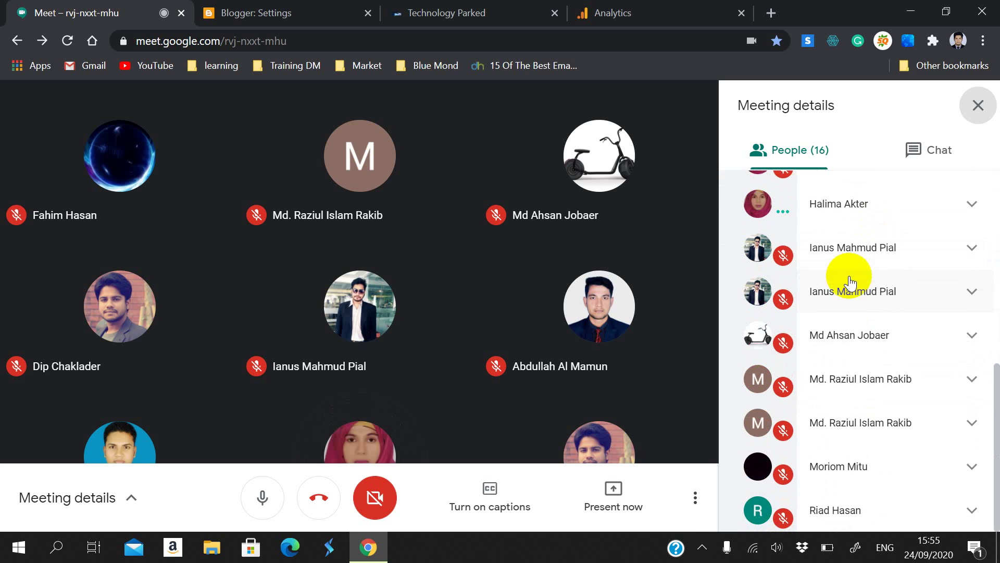
scroll(850, 283, "up", 10)
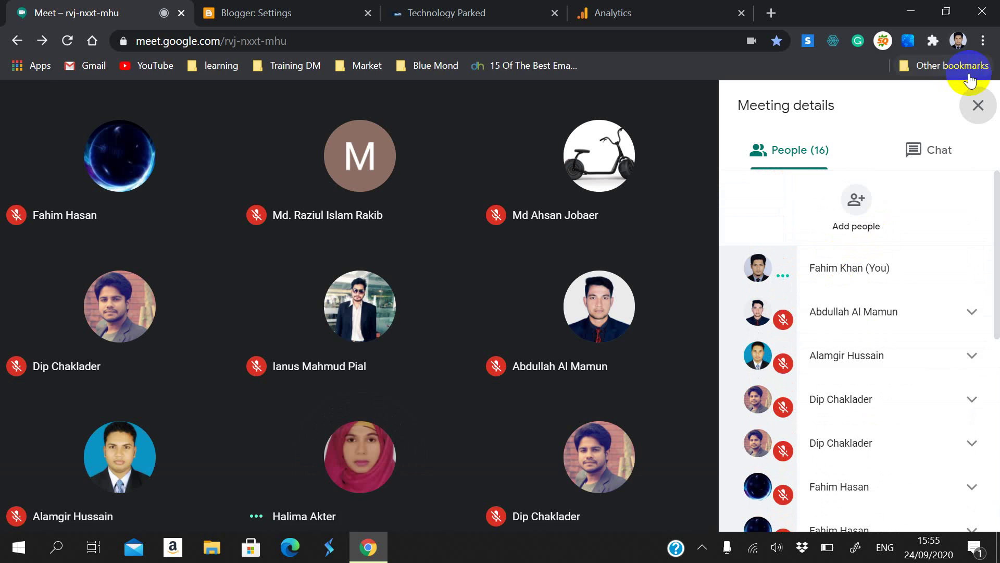
left_click(978, 105)
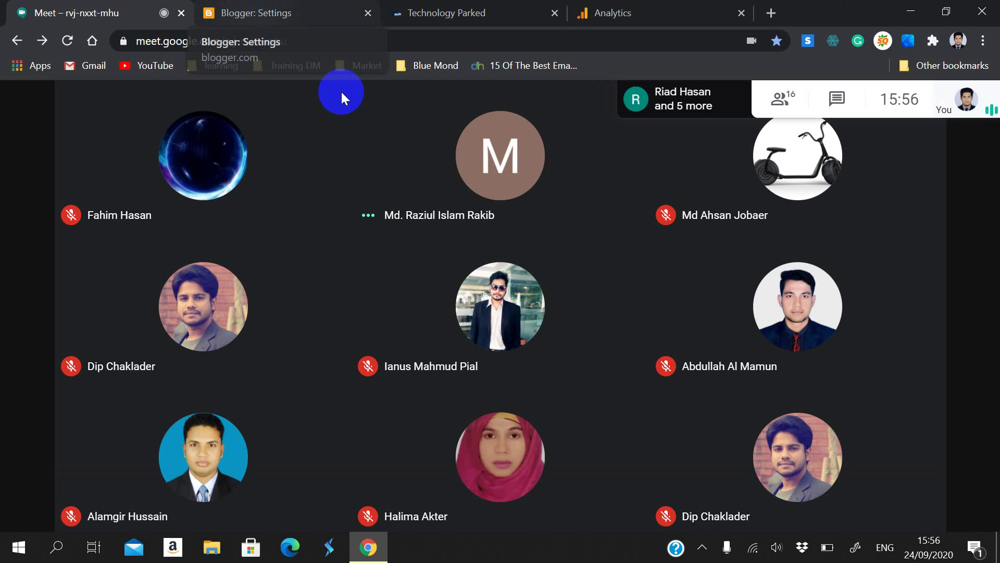
Step: Share your entire screen with the meeting, then bring up the Blogger Settings page
left_click(912, 500)
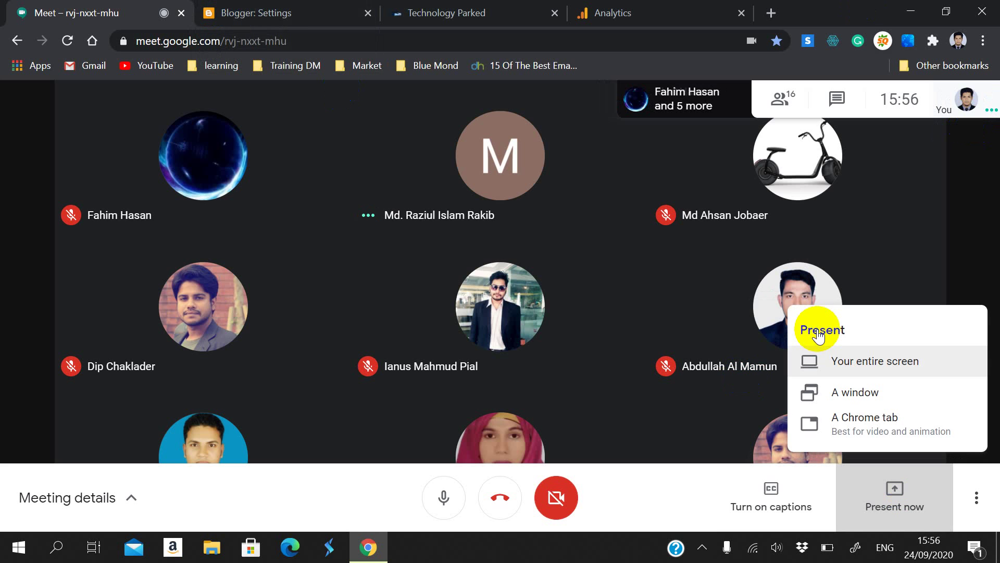
left_click(840, 356)
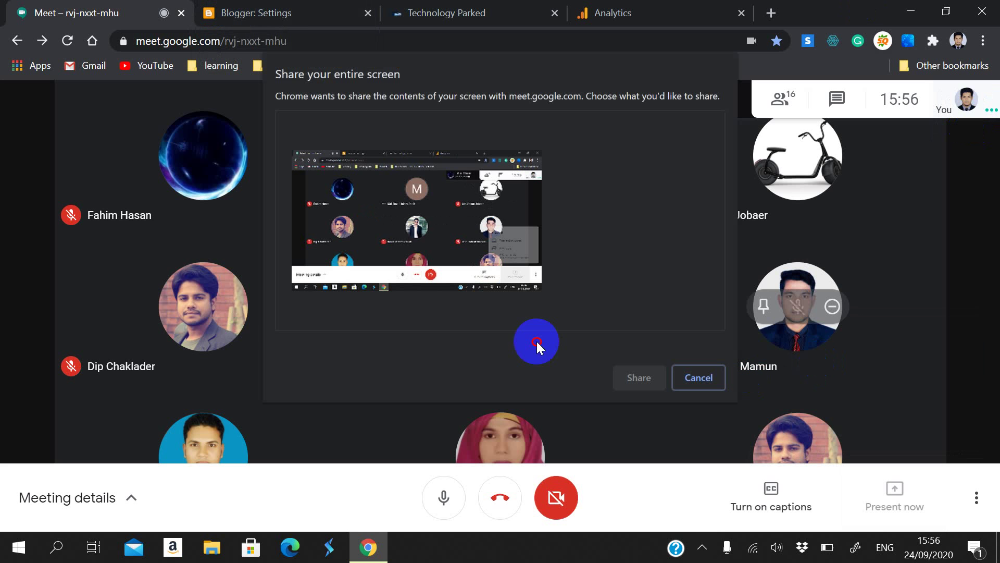
left_click(537, 342)
left_click(639, 377)
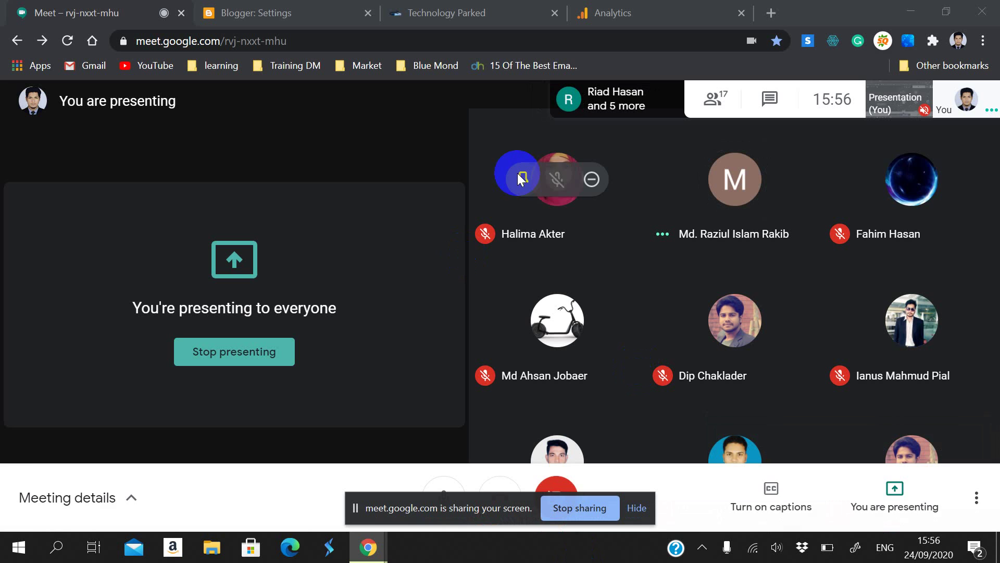
left_click(268, 8)
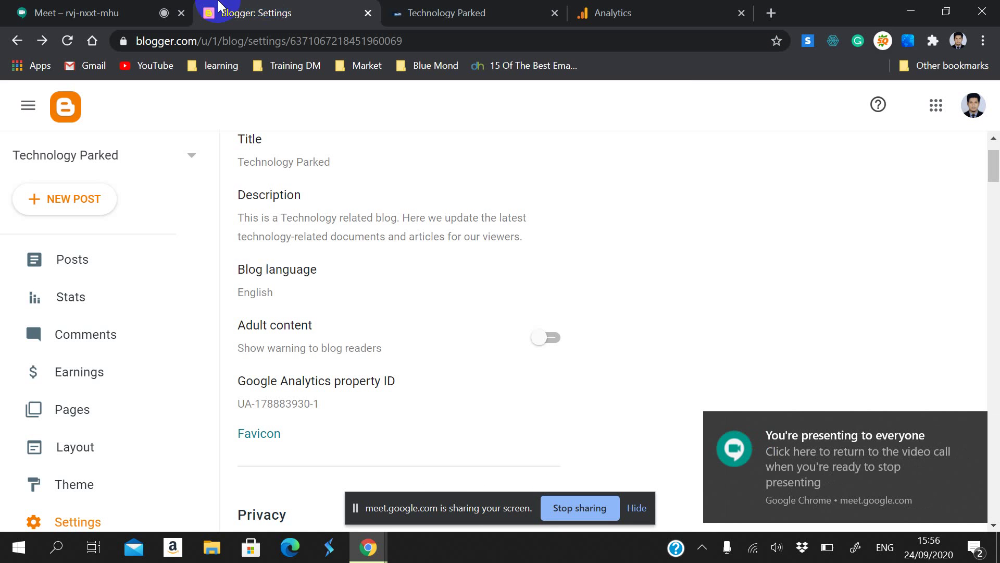
Step: Hide the sharing bar, scroll to Crawlers and indexing, and open the empty Custom robots.txt editor
scroll(312, 360, "down", 7)
scroll(405, 334, "down", 15)
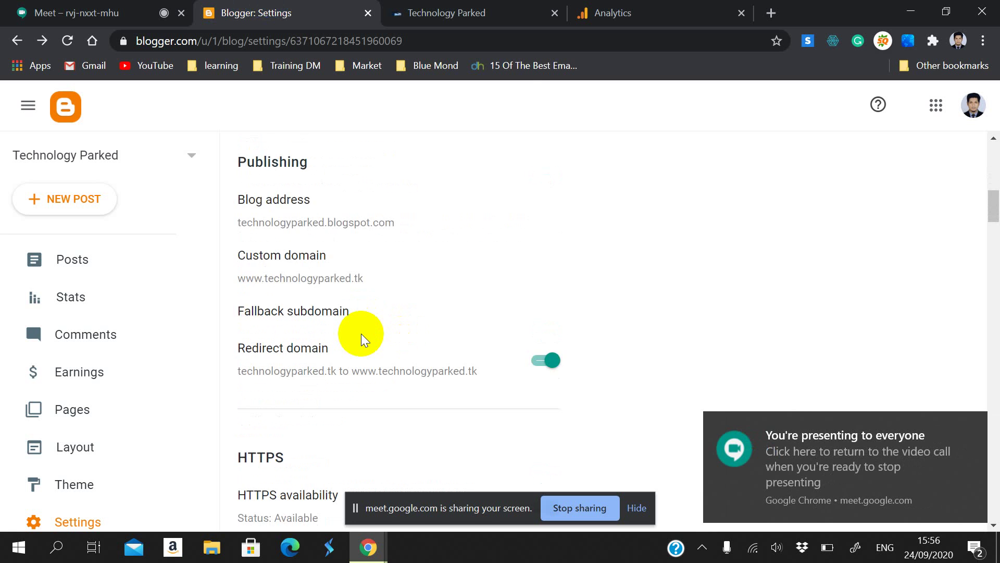
scroll(341, 324, "down", 13)
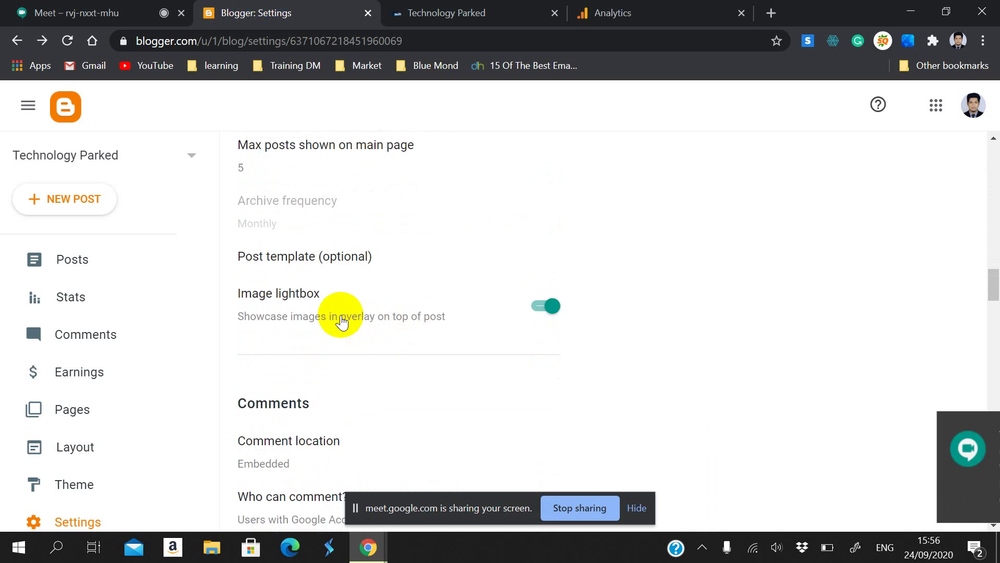
scroll(345, 316, "down", 15)
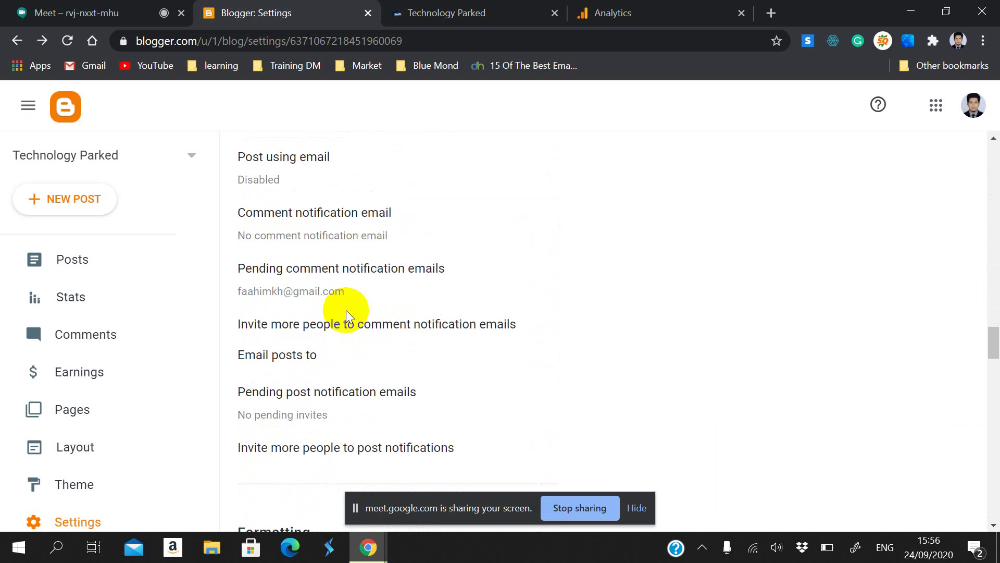
left_click(637, 508)
scroll(462, 397, "down", 9)
scroll(463, 401, "down", 4)
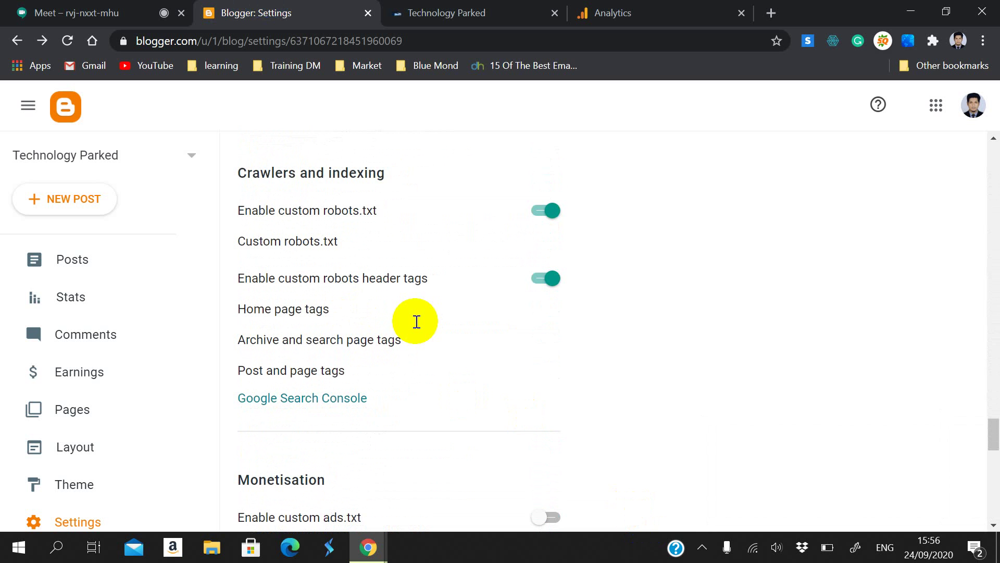
left_click_drag(246, 166, 384, 198)
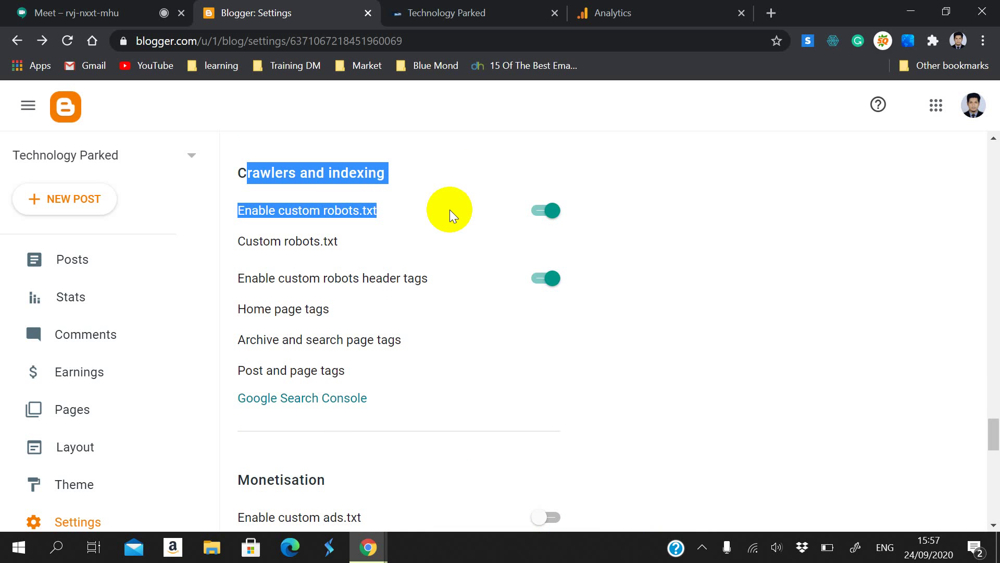
scroll(449, 209, "up", 2)
scroll(405, 187, "down", 3)
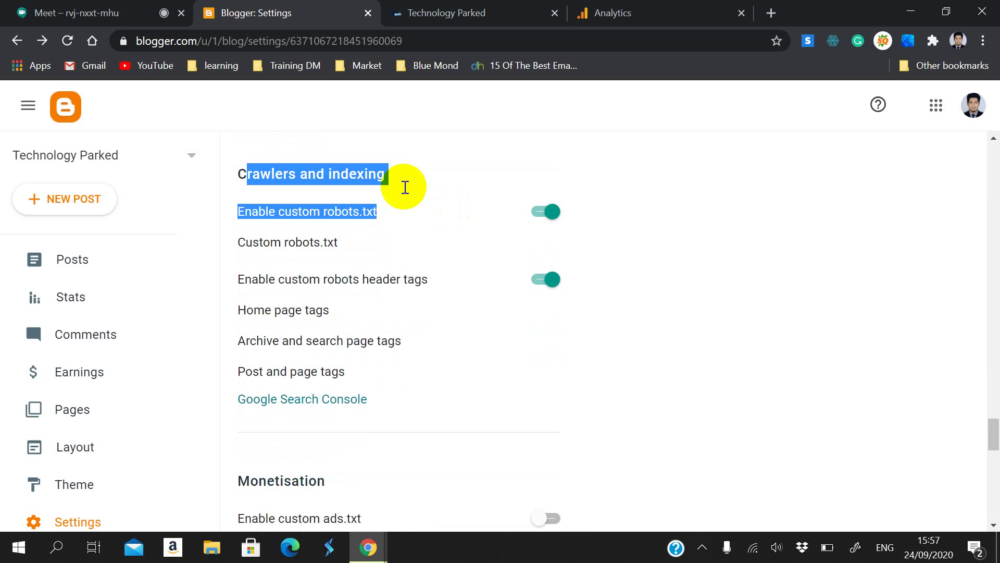
left_click(294, 161)
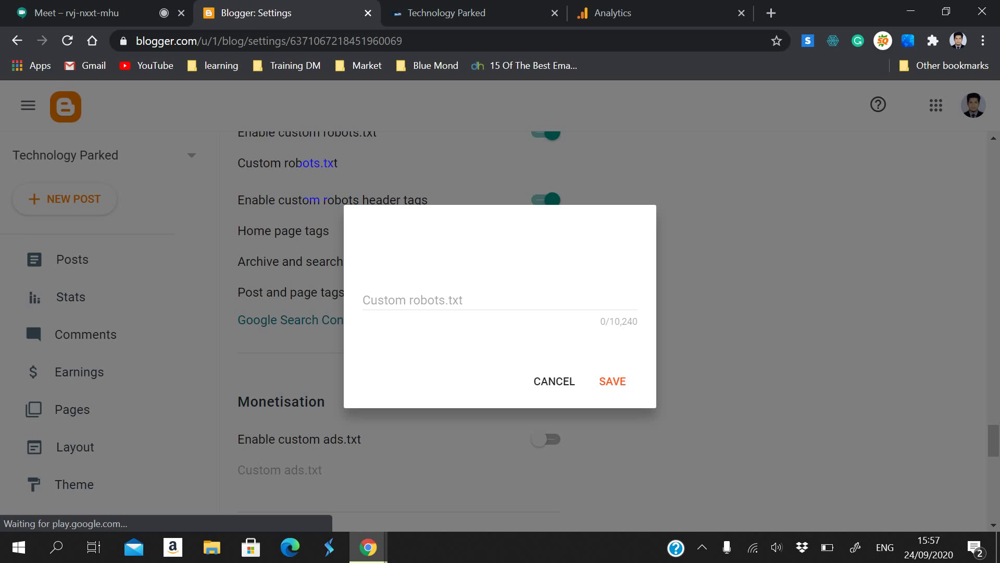
Step: Enter 'user-agent: *' and 'Disallow: /search' as the first two robots.txt lines
left_click(411, 277)
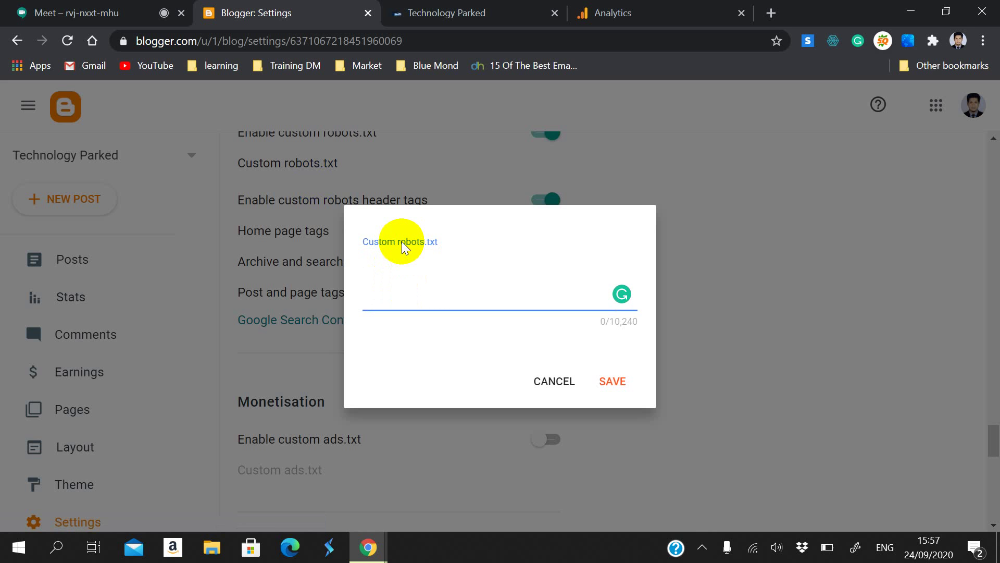
type("us")
type("https://www.technologyparked.tk/")
key("ctrl+z")
left_click(170, 37)
left_click(423, 280)
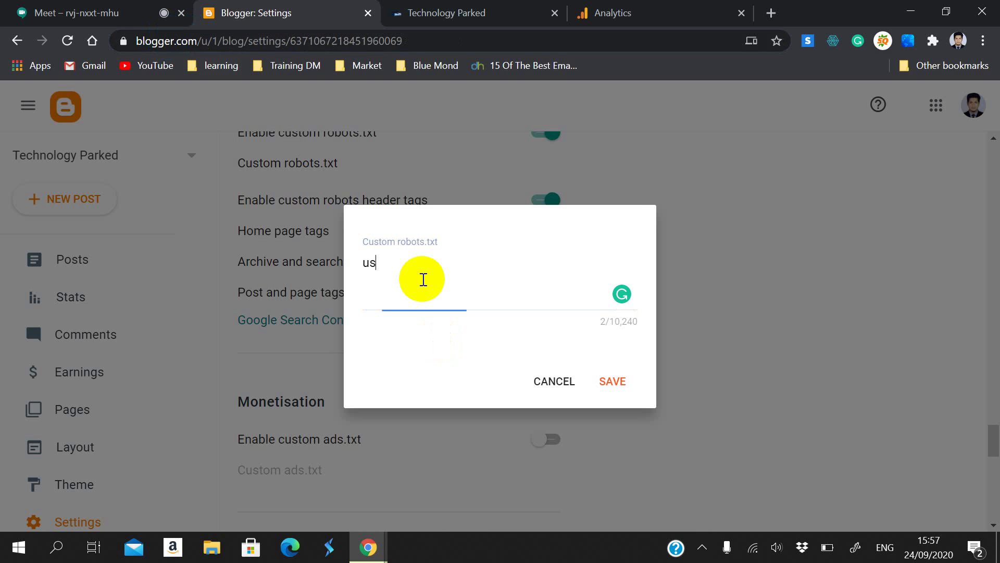
type("er")
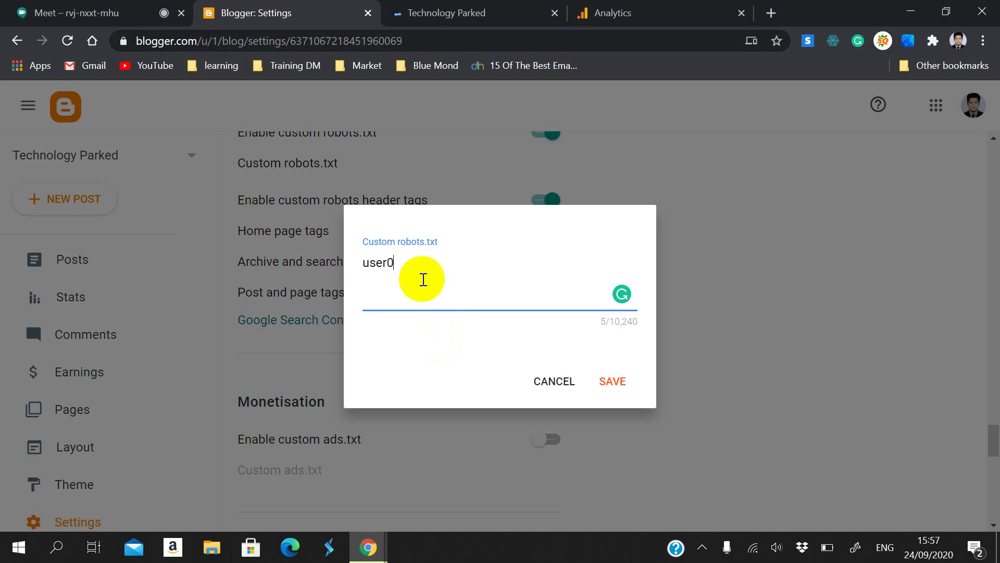
type("-agent: *")
key("Return")
type("Disallow")
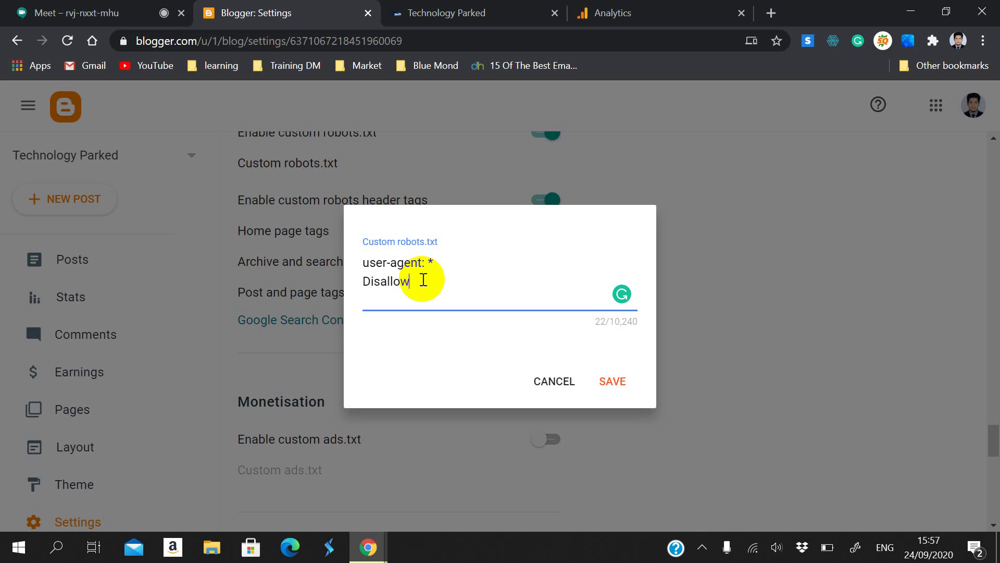
type(": /search")
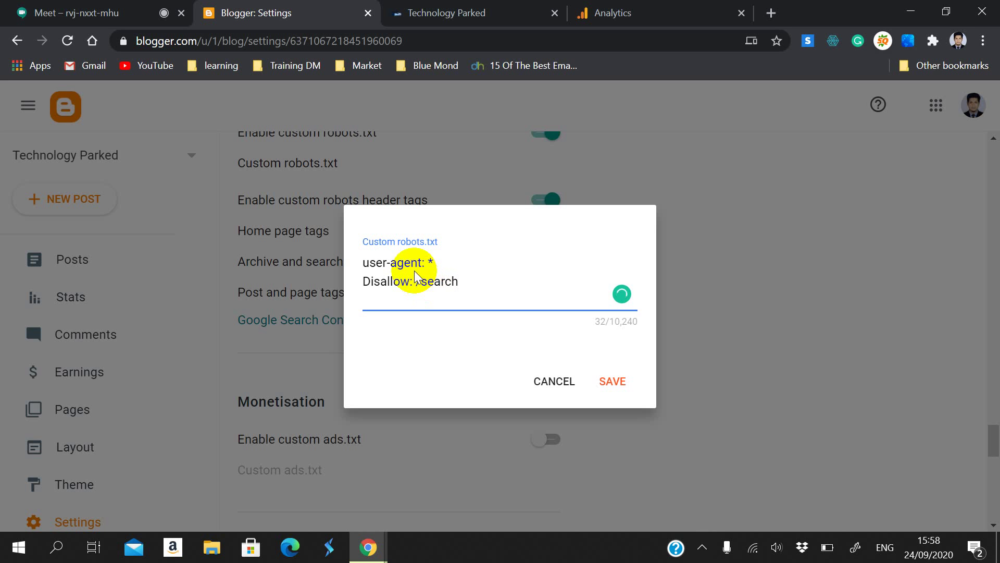
key("Return")
Step: Add Disallow rules for /category/, /label/ and /tag/ on separate lines
type("D")
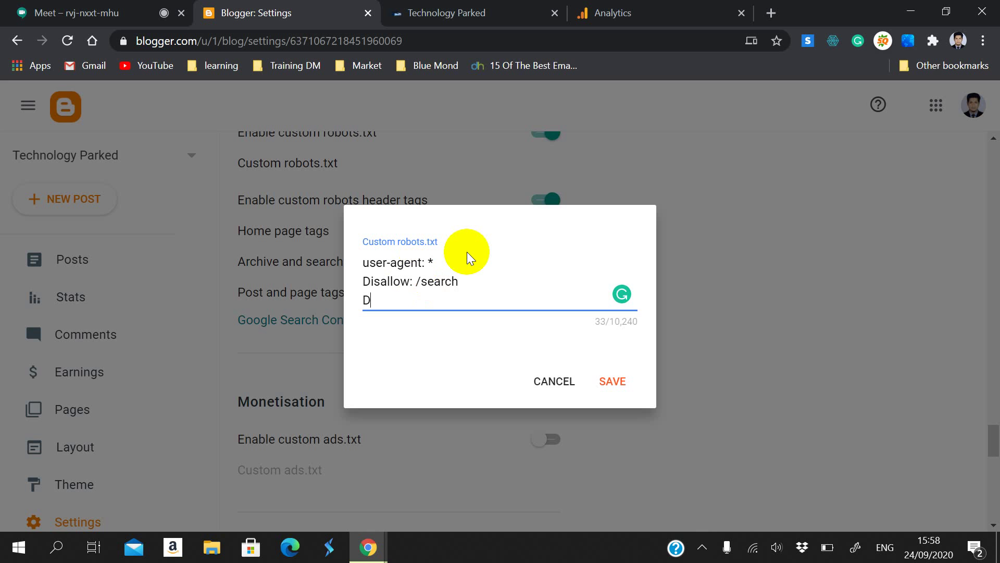
type("isallow: /categ")
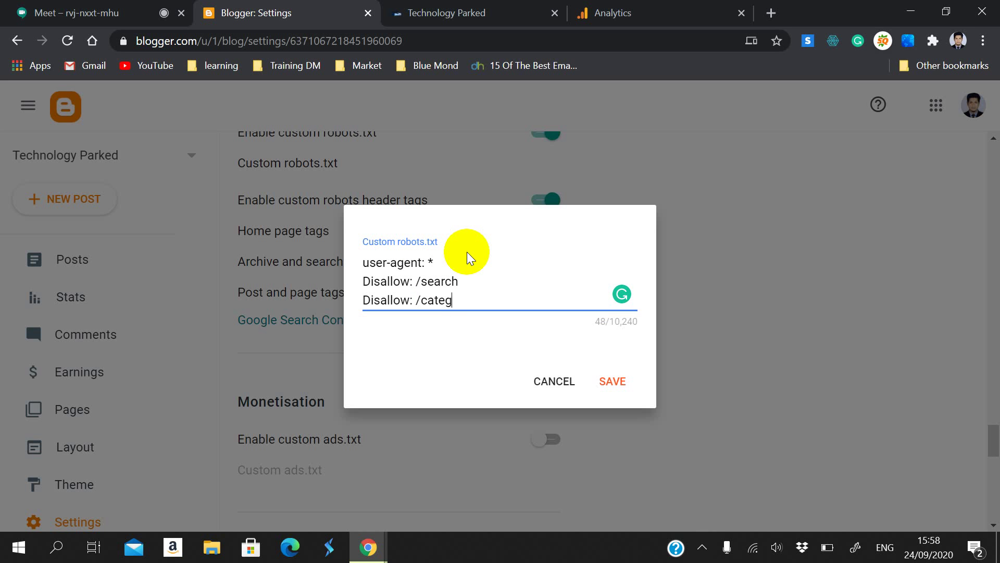
type("ory/")
key("Return")
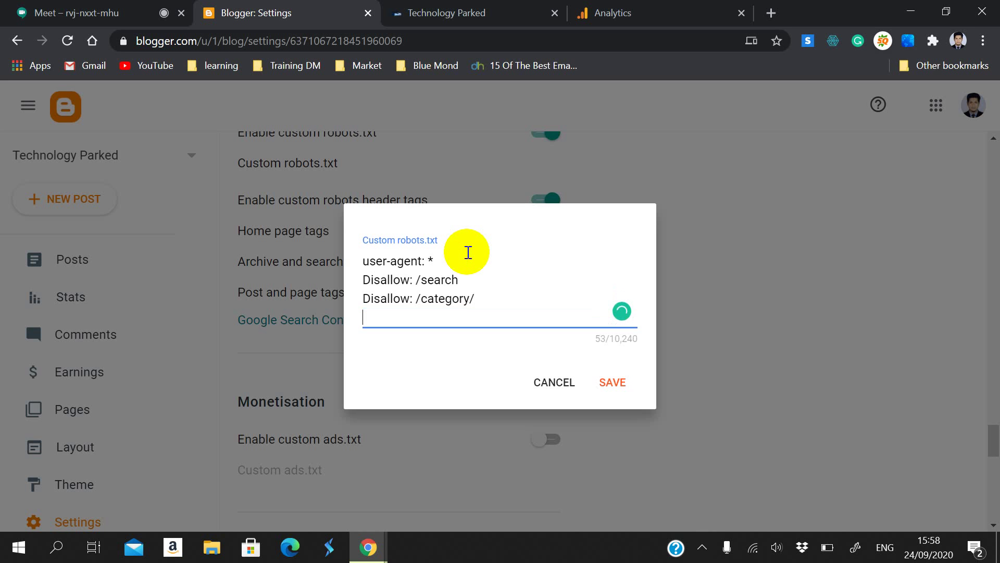
type("DIa")
key("BackSpace")
type("sallow: /label")
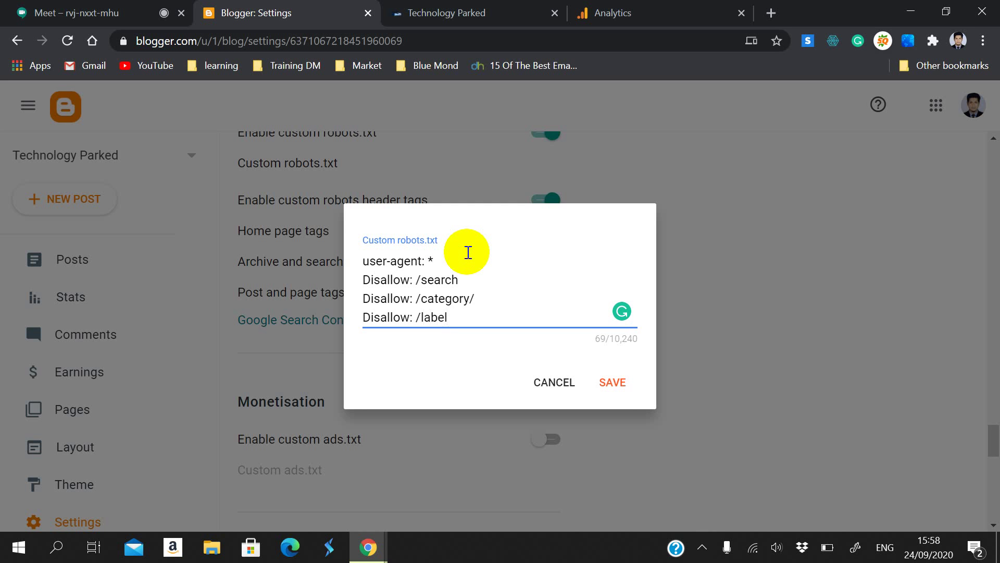
type("/")
key("Return")
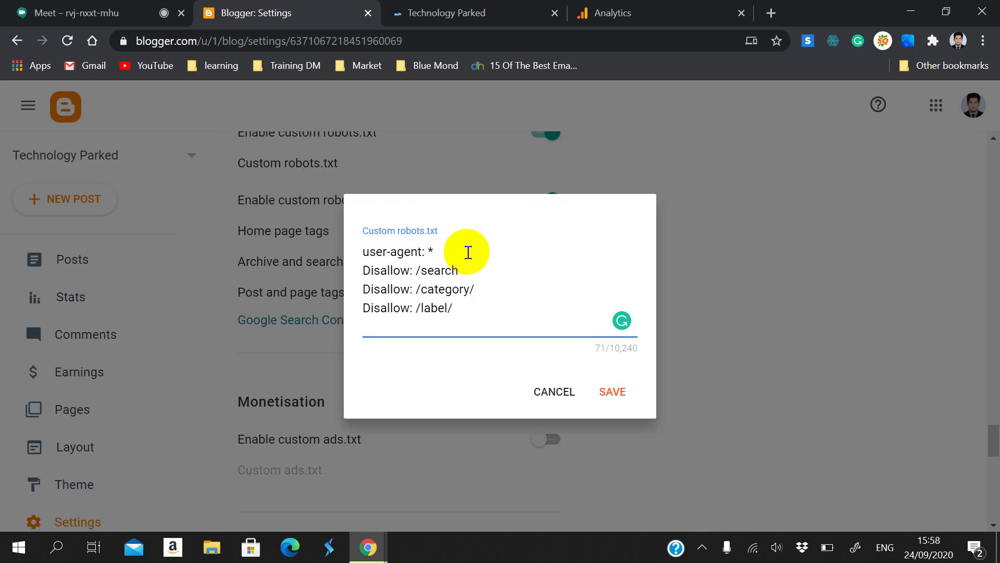
type("Disallow: /tag")
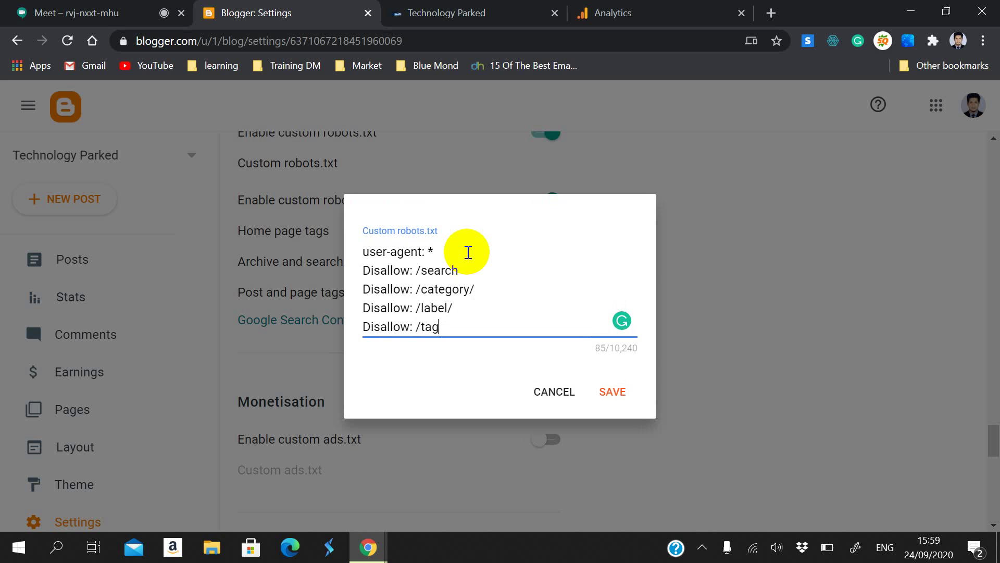
type("/")
key("Return")
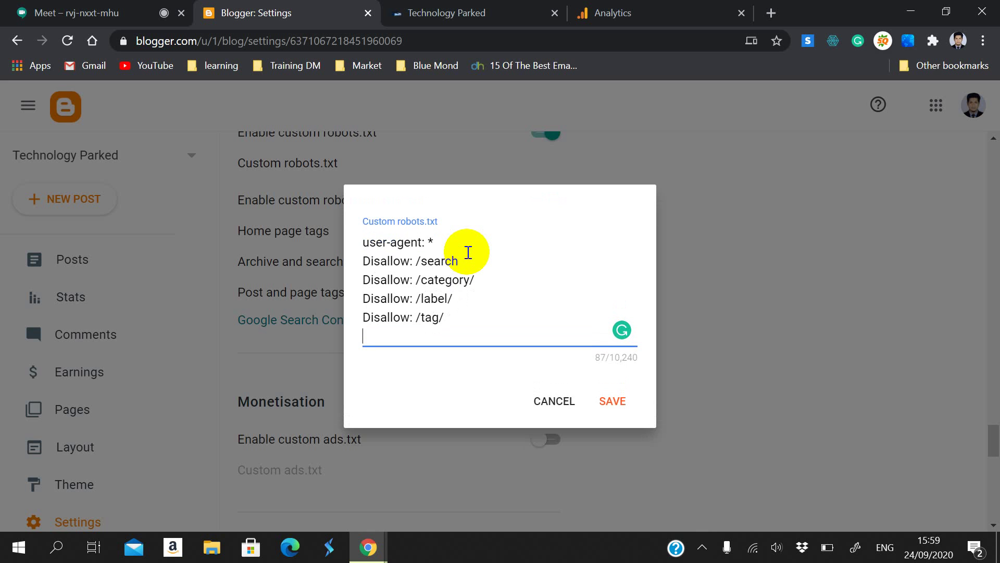
Step: Add 'Allow: /' and 'Sitemap:' lines, capitalise 'User-agent', and select all the rules
type("Allow: /")
key("Return")
type("S")
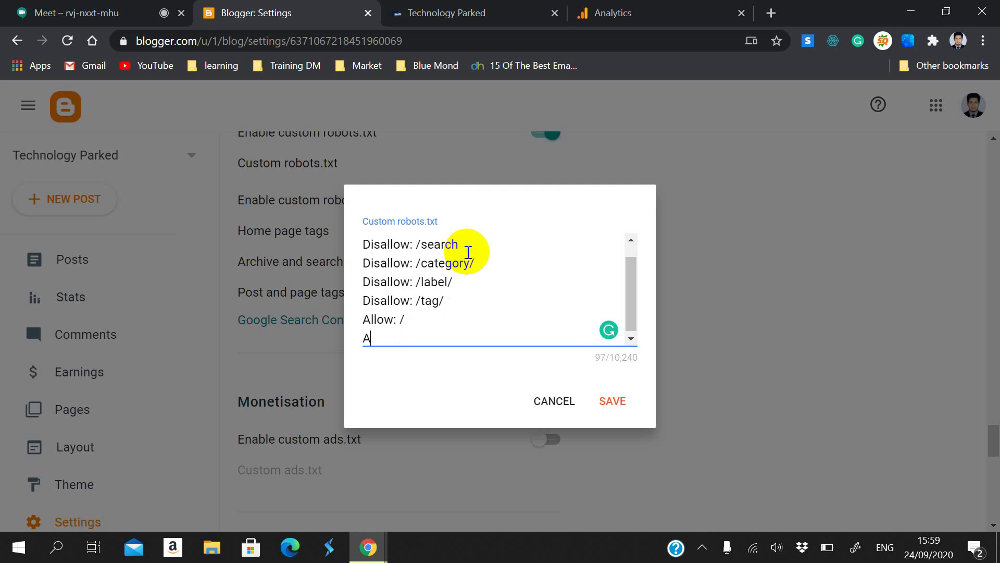
key("BackSpace")
type("Sitemap:")
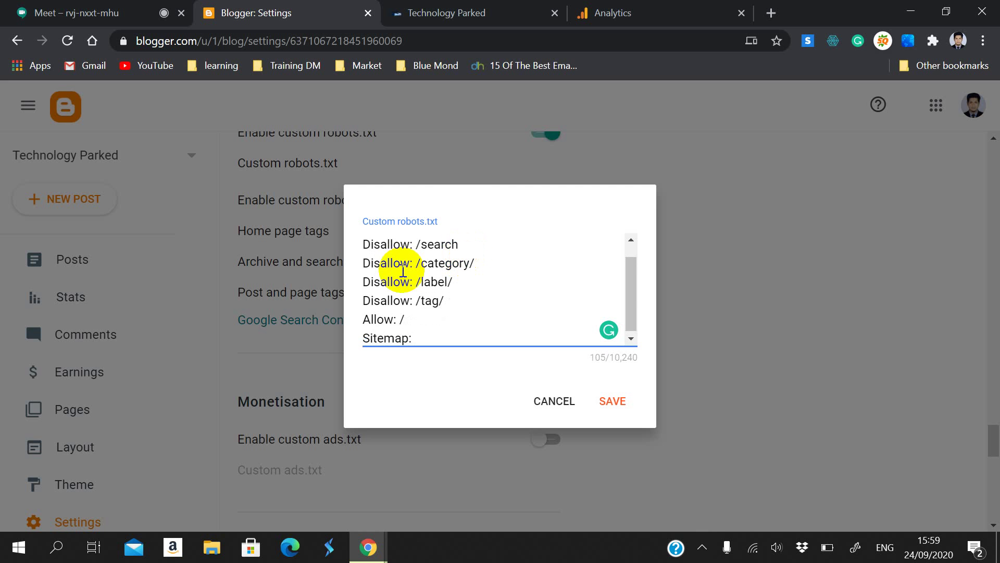
scroll(393, 262, "up", 1)
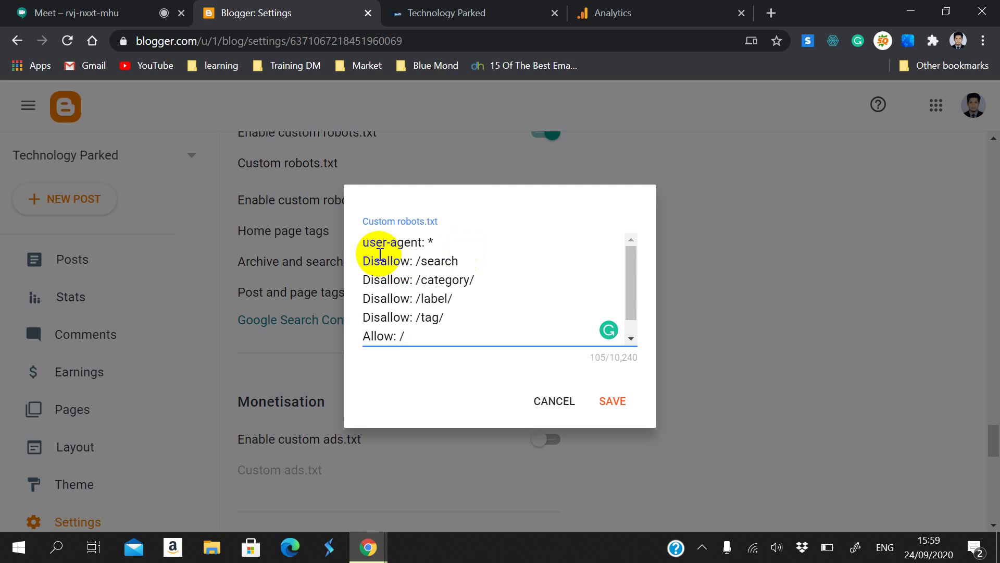
left_click_drag(368, 243, 356, 242)
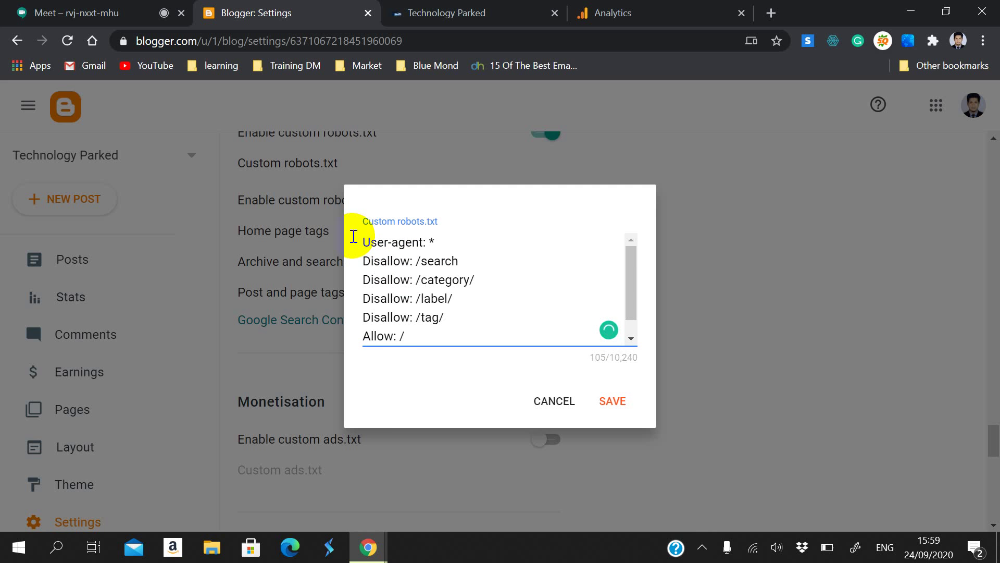
scroll(373, 268, "down", 1)
left_click_drag(430, 346, 361, 219)
key("ctrl+c")
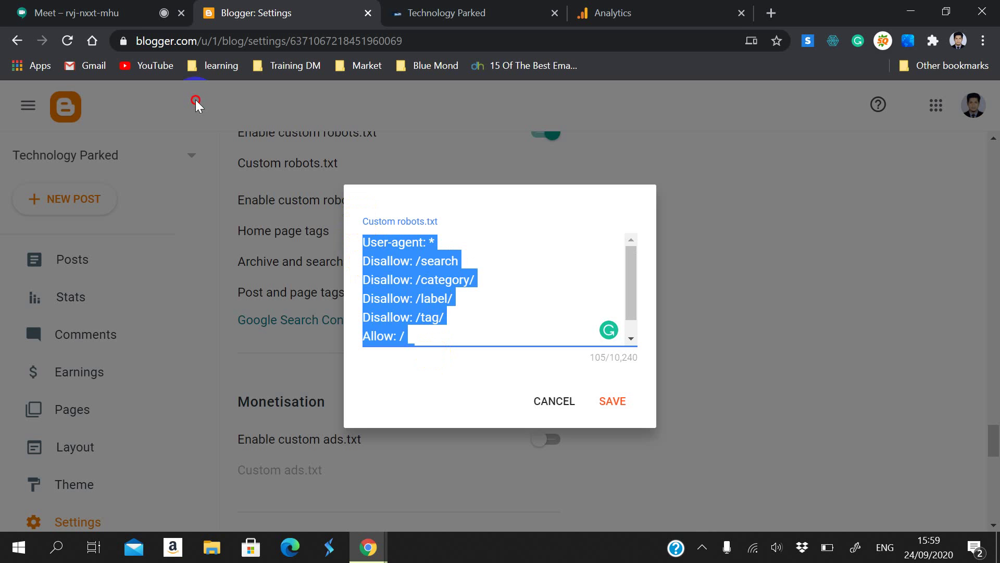
left_click(78, 12)
Step: Paste the robots.txt rules into the Meet chat for everyone, then return to Blogger
left_click(770, 99)
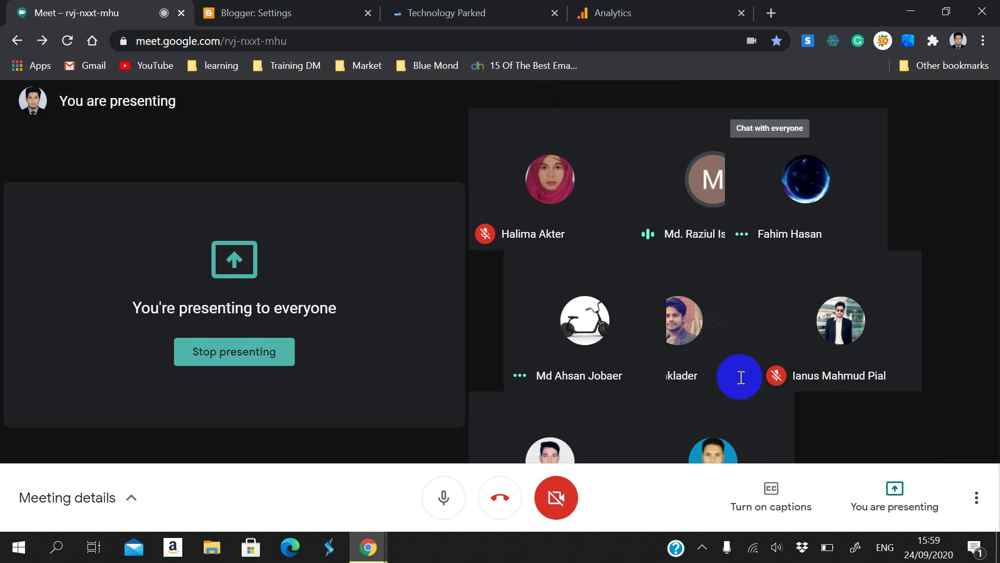
key("ctrl+v")
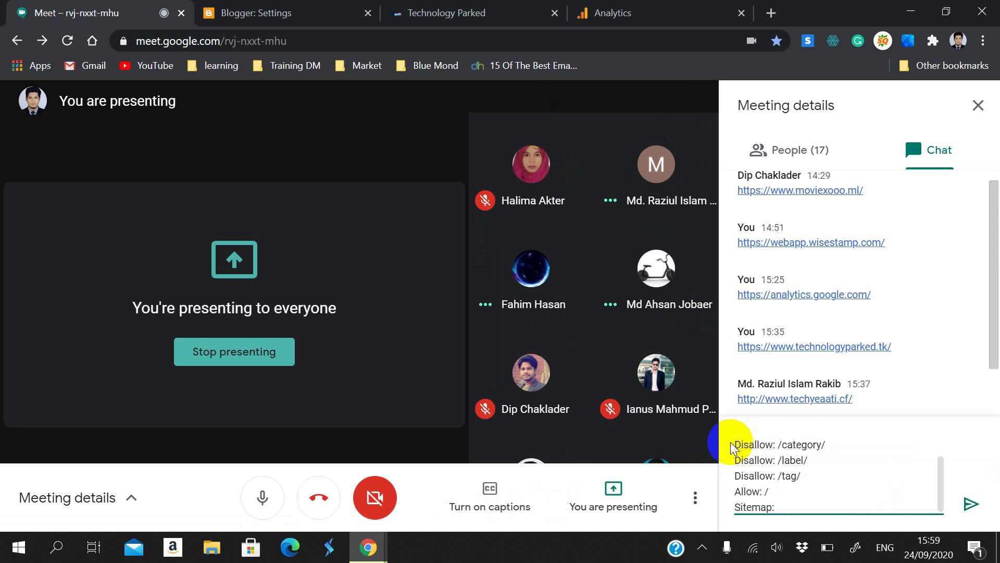
key("Return")
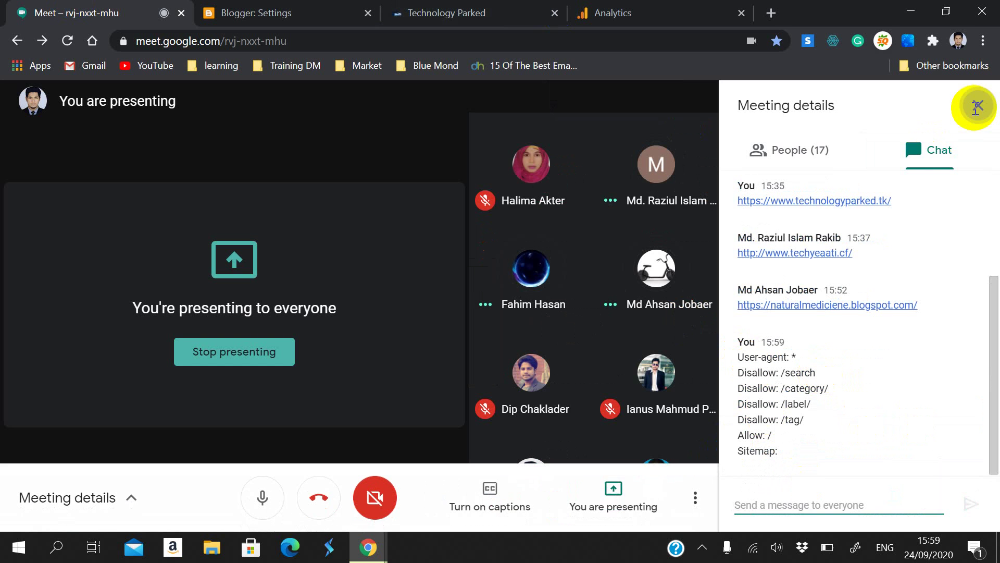
left_click(978, 105)
left_click(354, 11)
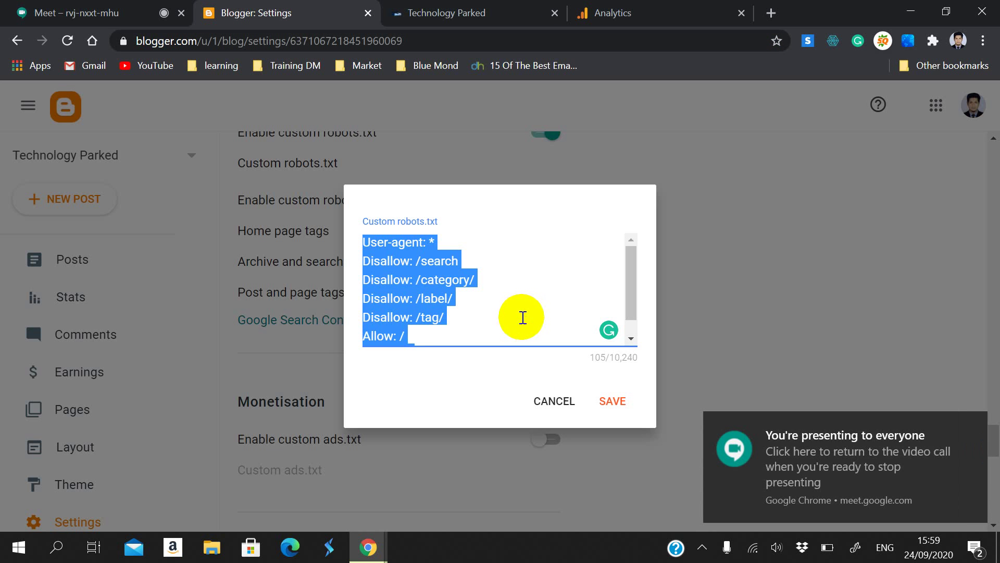
Step: Add a 'Sitemap:' line after 'Allow: /' and save the custom robots.txt
left_click(453, 319)
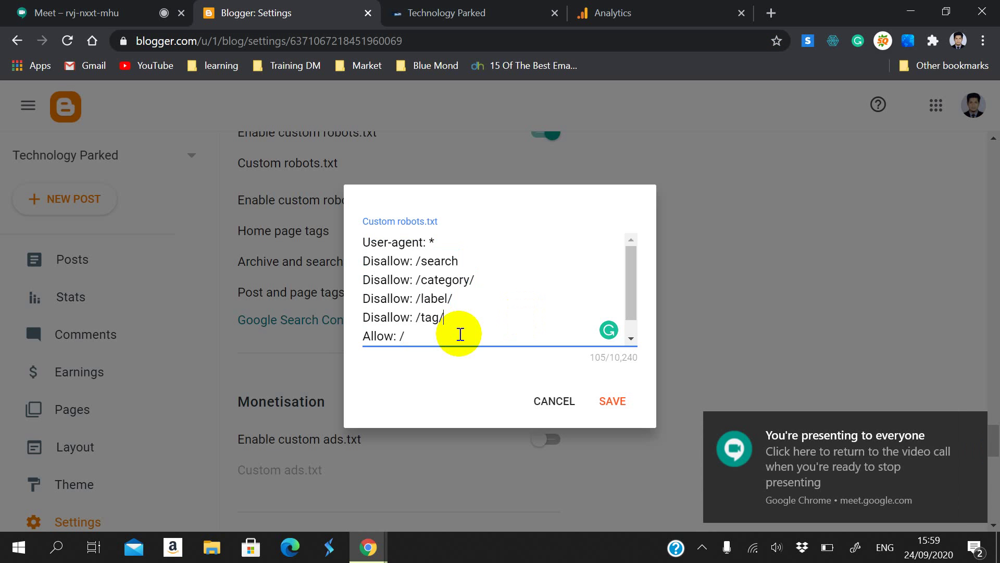
left_click(409, 244)
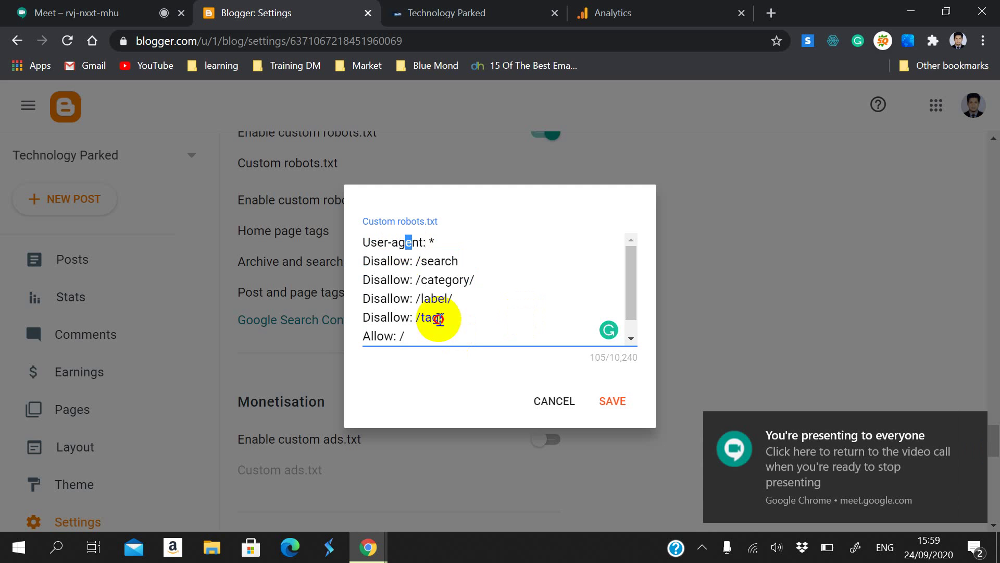
left_click(426, 339)
key("Return")
type("Sitemap:")
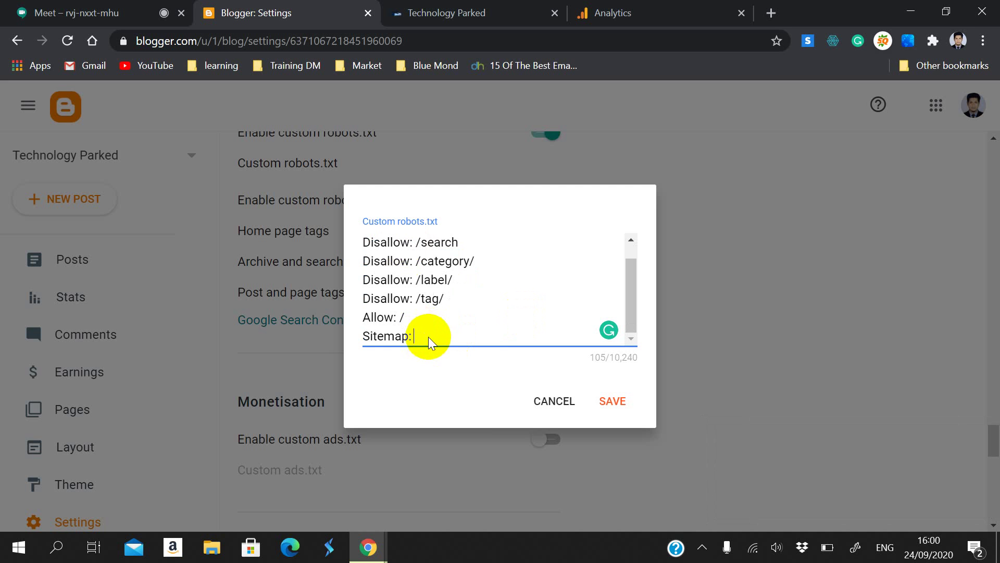
left_click(611, 399)
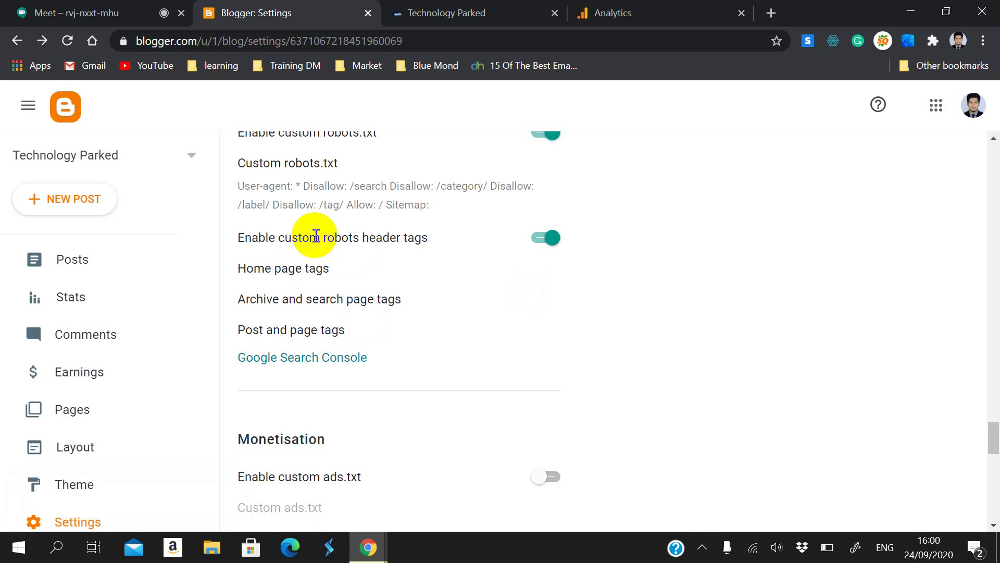
Step: Reopen Custom robots.txt to check the saved rules, then cancel without changes
scroll(307, 235, "up", 2)
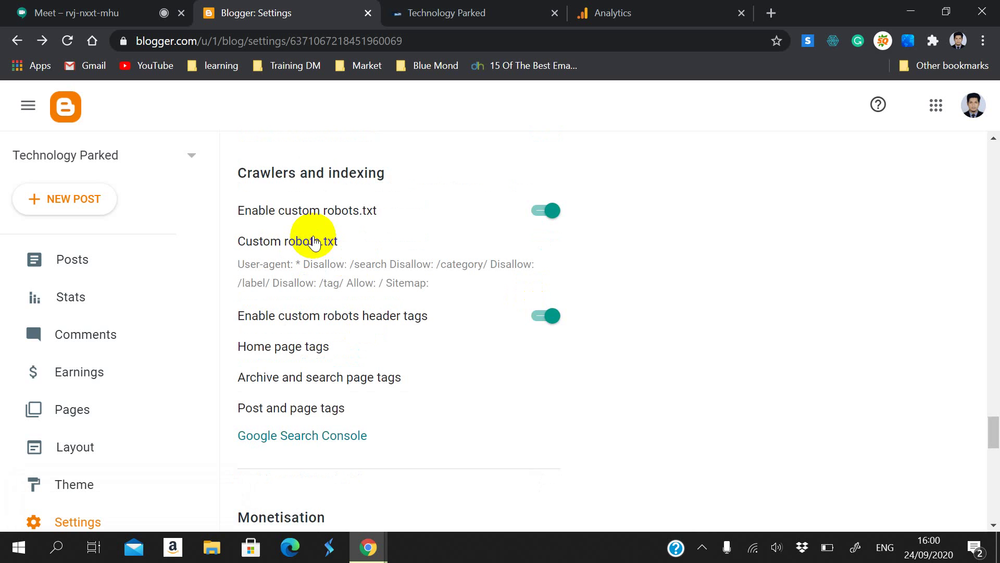
left_click(313, 241)
scroll(482, 303, "down", 1)
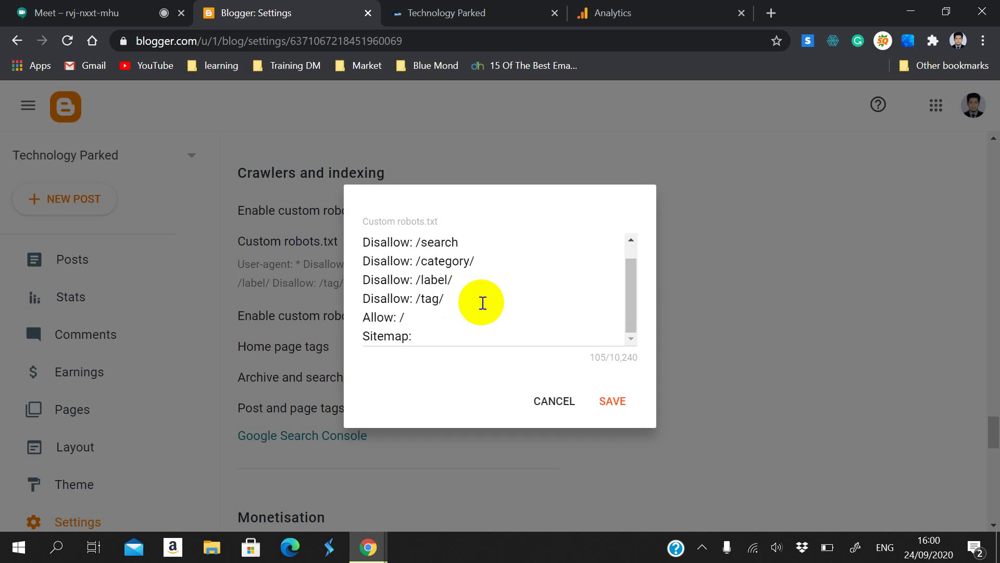
scroll(482, 302, "up", 1)
scroll(482, 300, "down", 1)
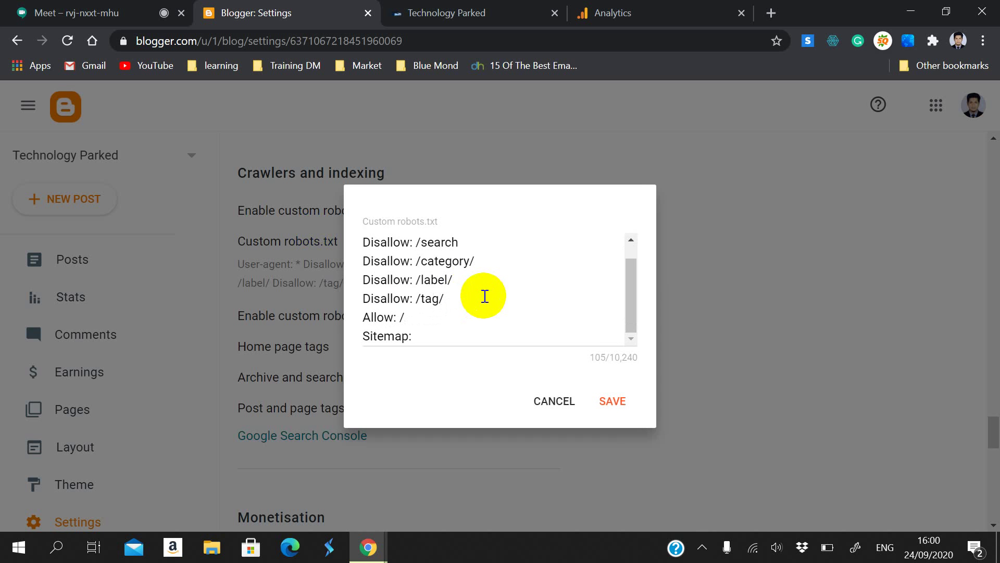
left_click(426, 336)
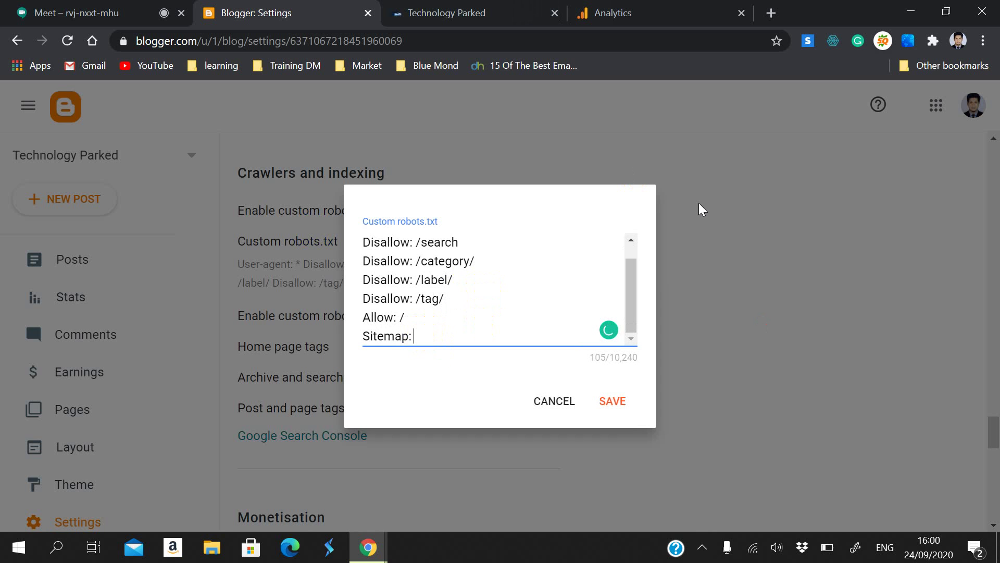
left_click(572, 398)
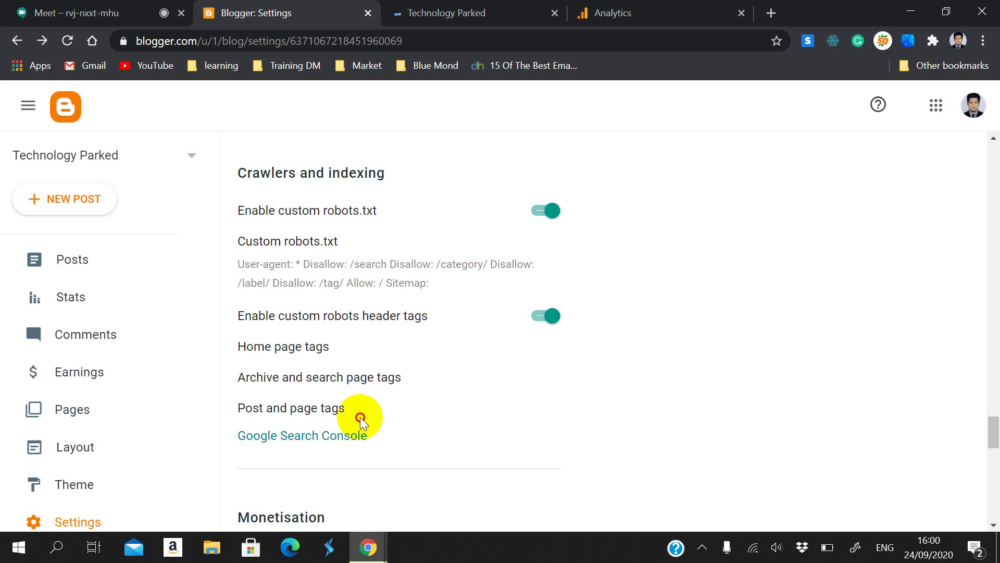
Step: Open Google Search Console's Sitemaps report, closing the extra Analytics and Technology Parked tabs
left_click(352, 435)
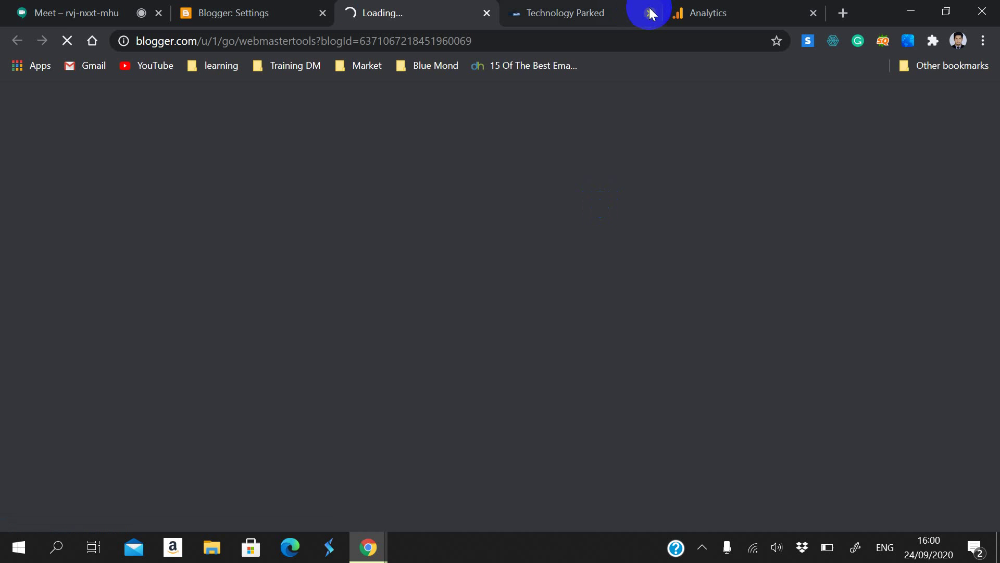
left_click(808, 21)
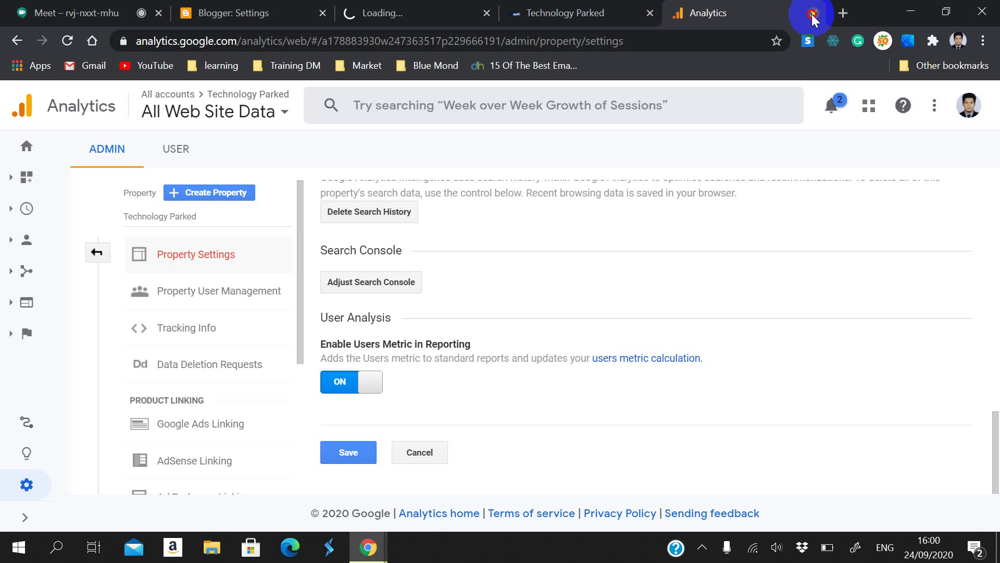
left_click(813, 13)
left_click(742, 13)
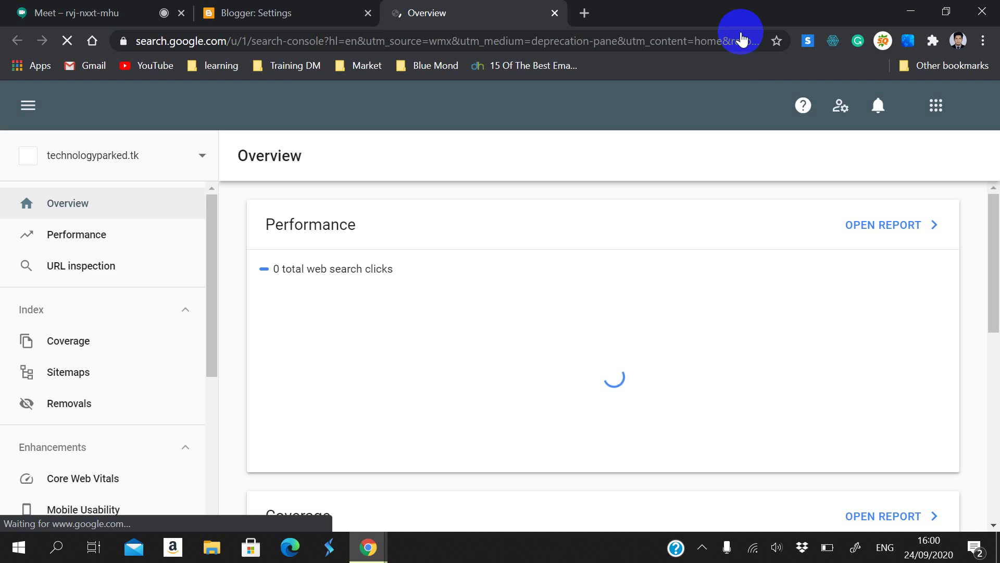
left_click(114, 370)
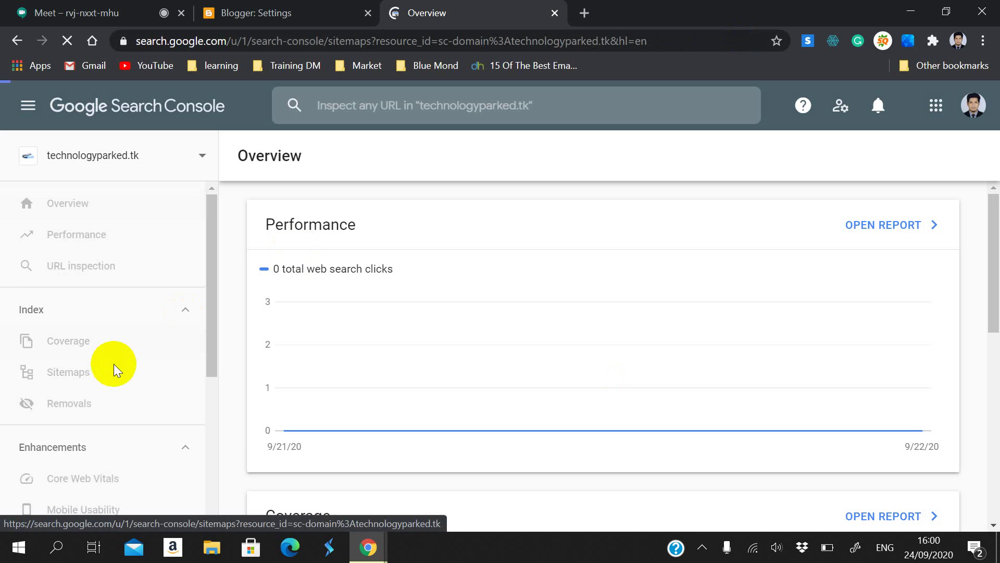
scroll(495, 339, "down", 1)
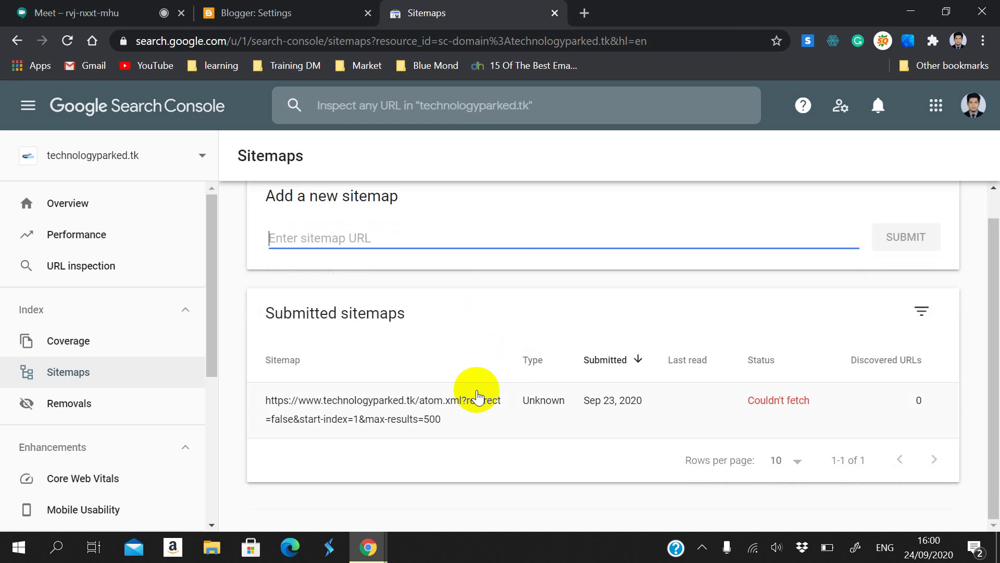
Step: Switch the Search Console property to technologyparked.blogspot.com
left_click(163, 159)
left_click(157, 201)
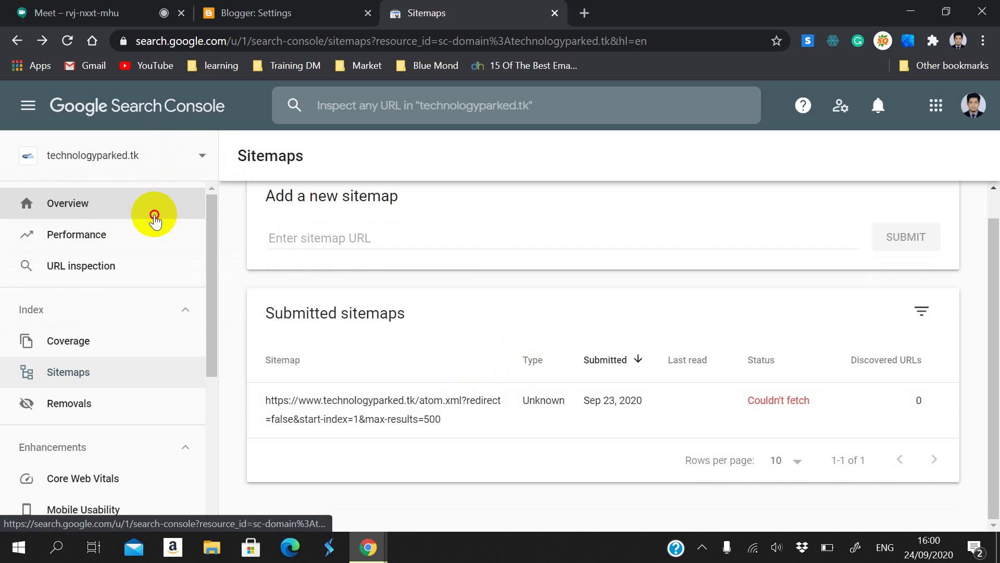
left_click(131, 152)
left_click(143, 190)
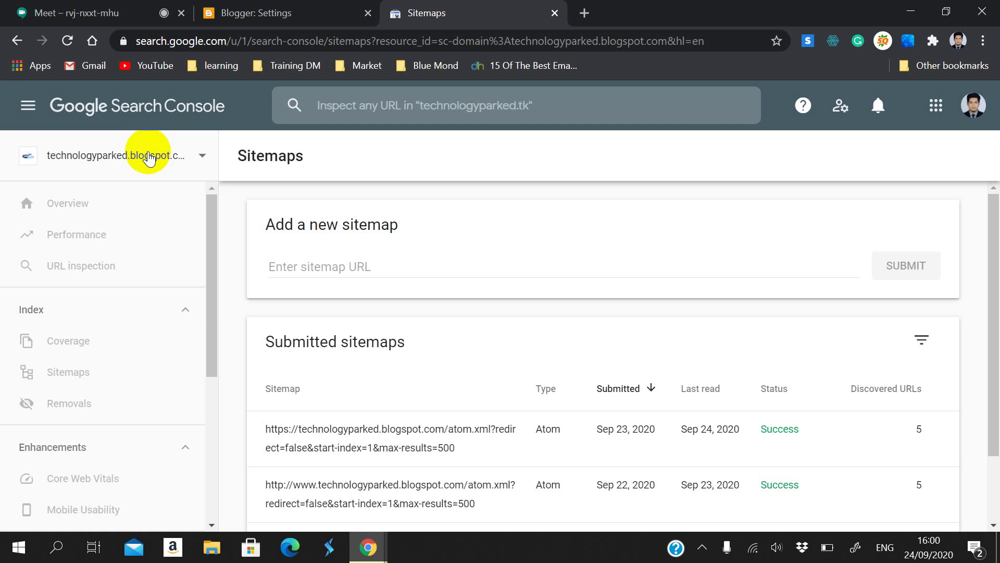
left_click(146, 157)
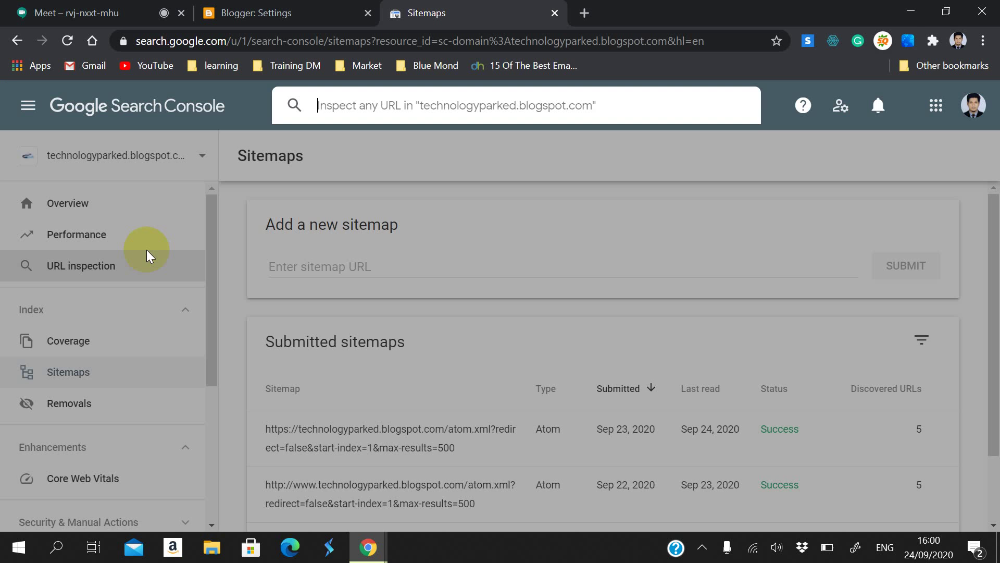
left_click(162, 151)
left_click(161, 156)
left_click(156, 216)
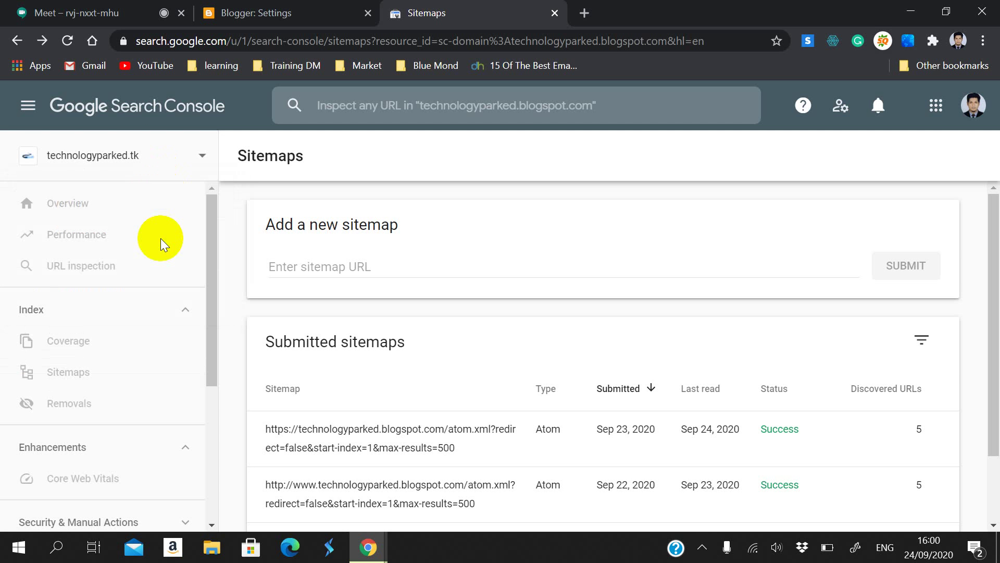
left_click(156, 157)
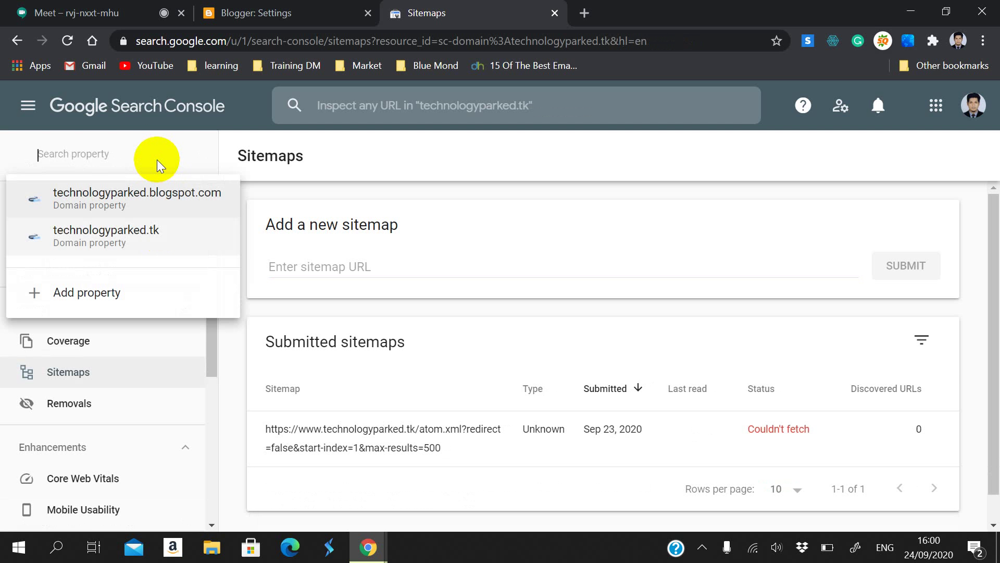
left_click(161, 208)
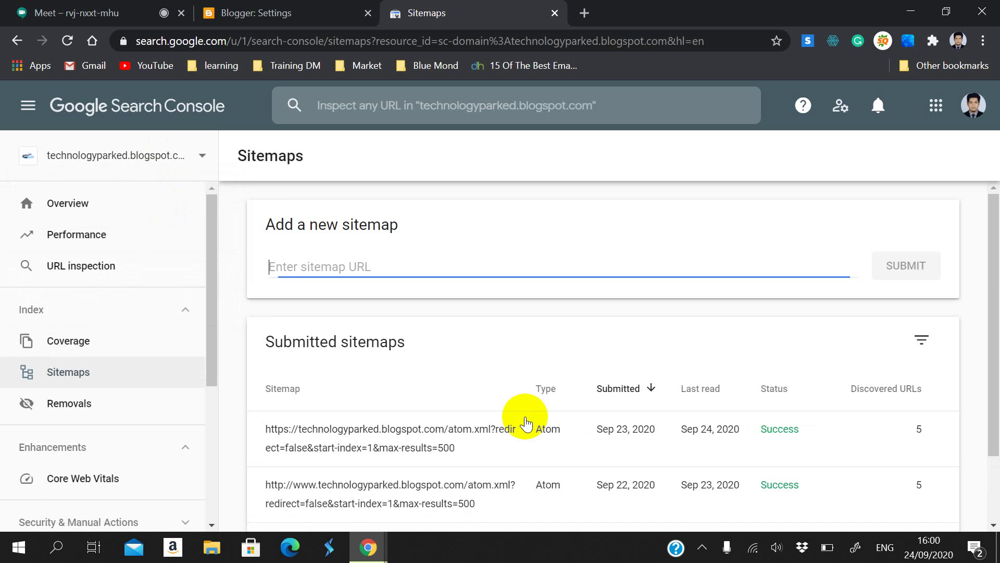
scroll(534, 433, "down", 2)
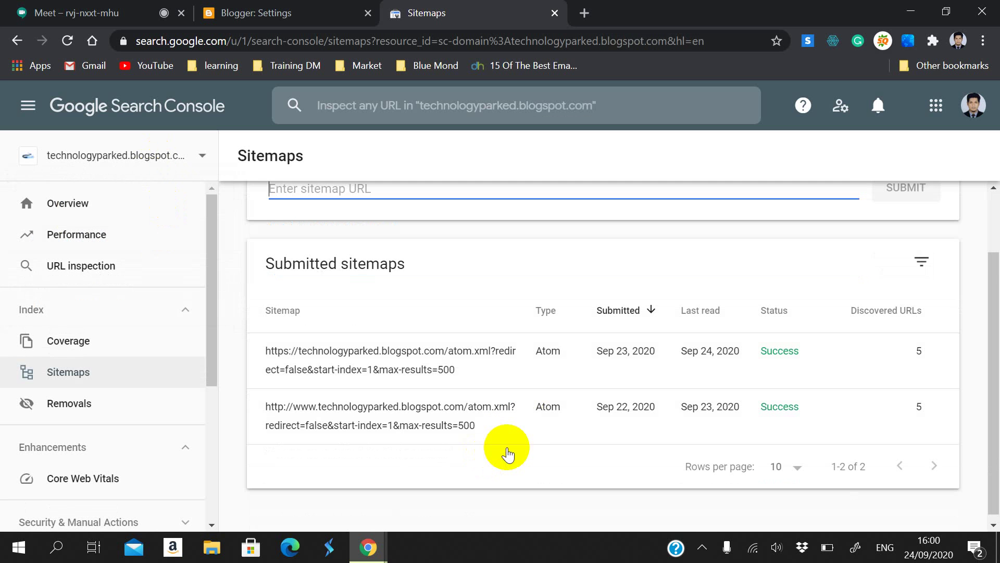
Step: Copy the https atom.xml sitemap address from the submitted sitemaps list
left_click(478, 427)
left_click_drag(477, 427, 272, 408)
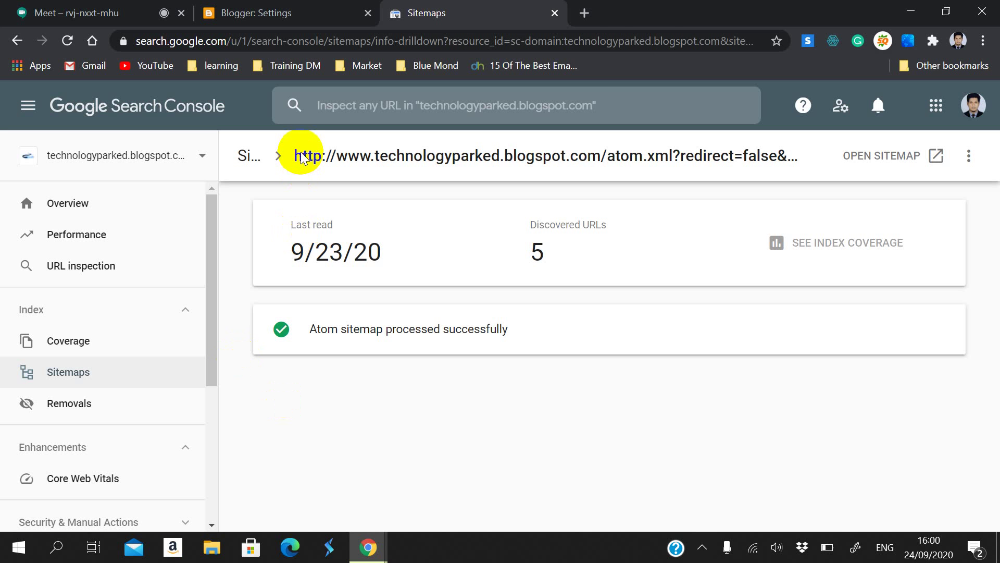
left_click(17, 40)
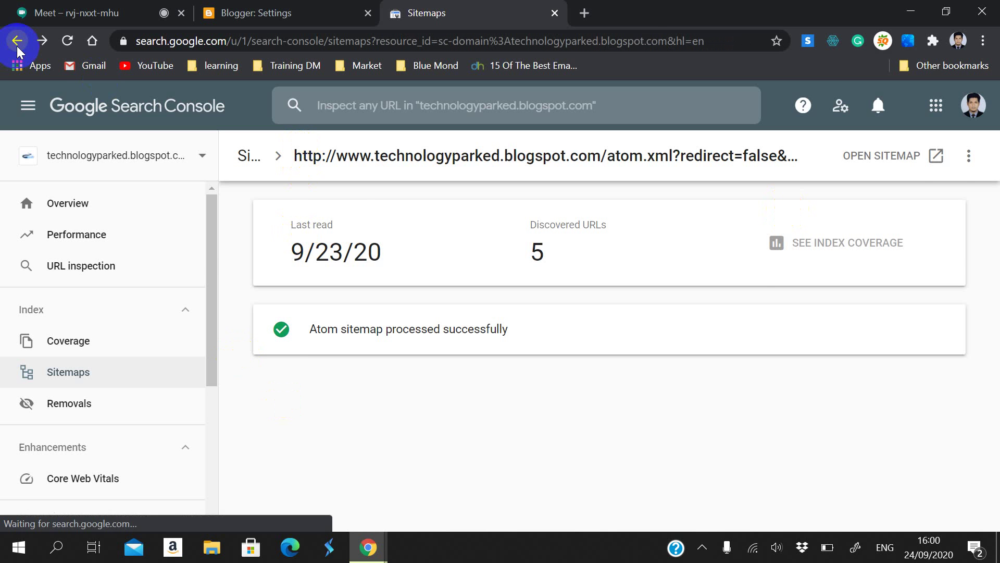
left_click_drag(253, 350, 454, 378)
key("ctrl+c")
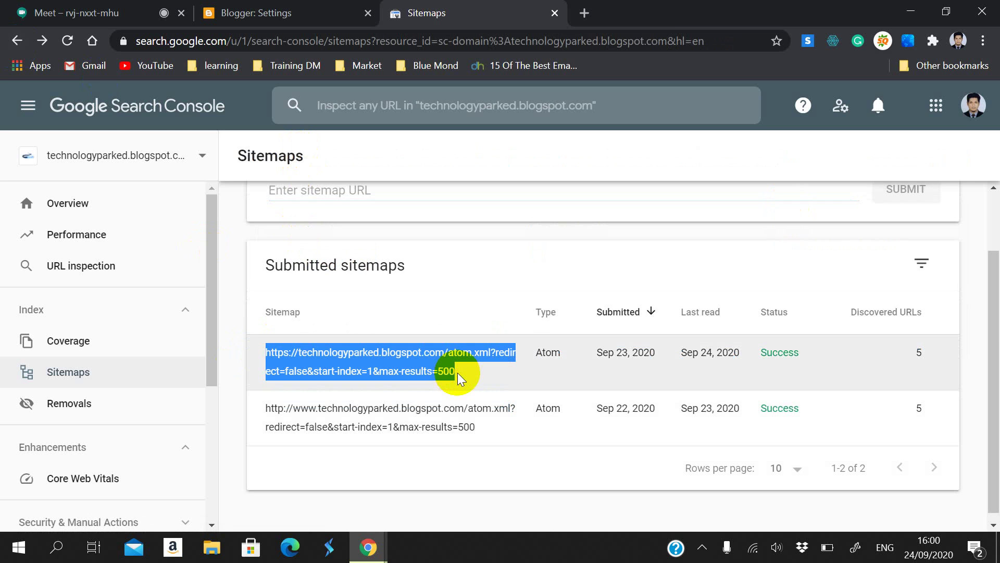
left_click(453, 376)
left_click(294, 7)
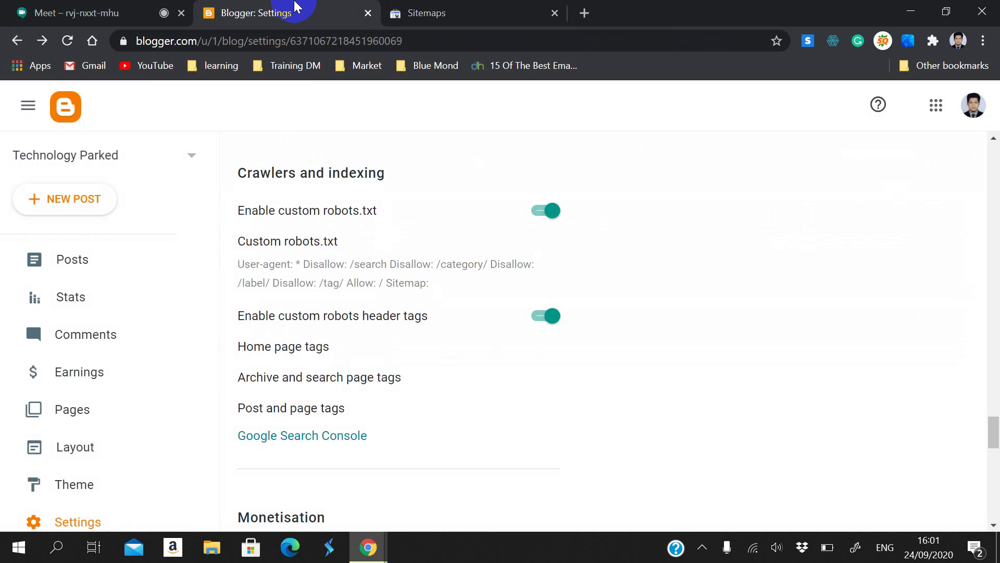
Step: Paste the atom.xml sitemap URL after 'Sitemap:' in the custom robots.txt and save
left_click(294, 258)
scroll(490, 297, "down", 1)
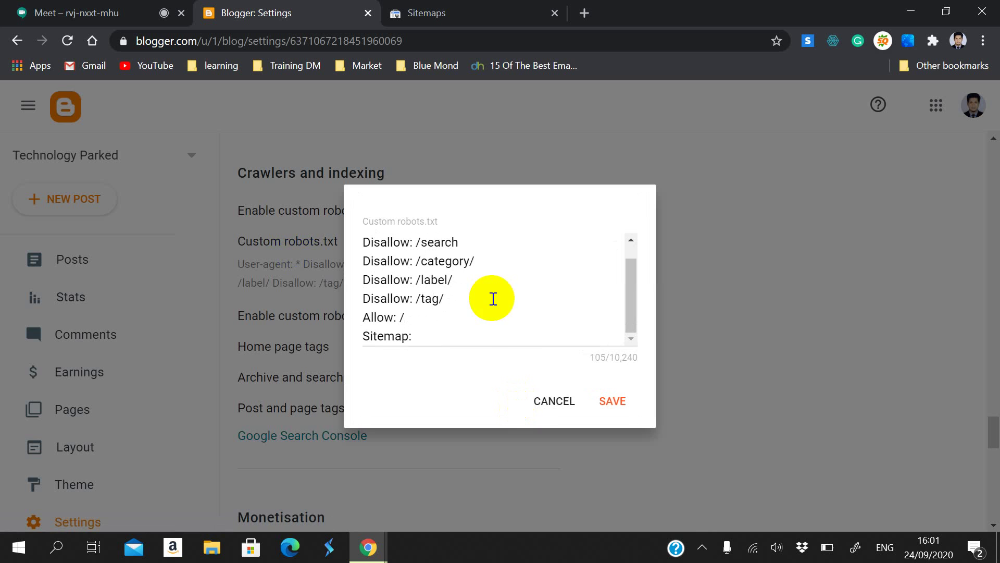
left_click(425, 336)
key("ctrl+v")
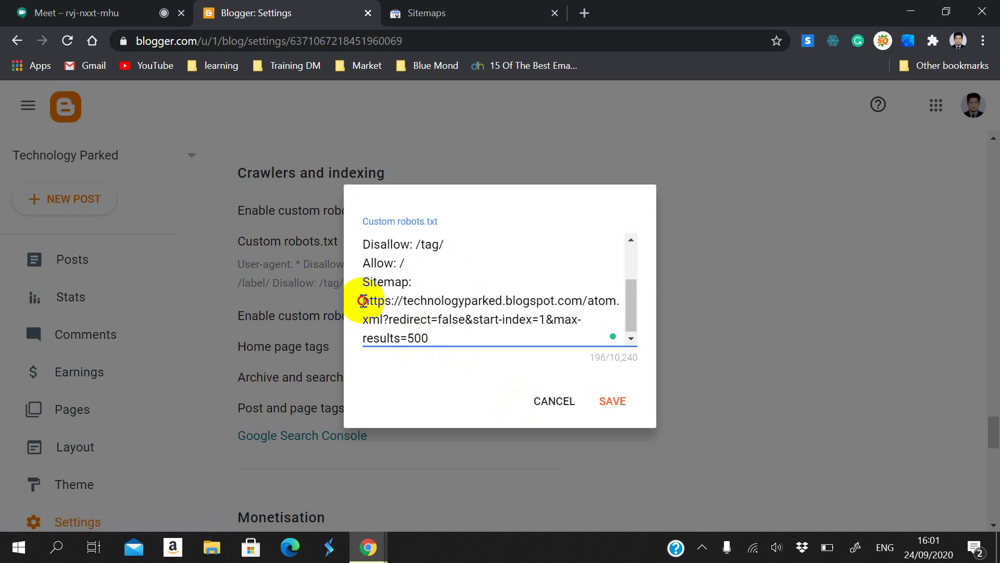
left_click(364, 301)
key("BackSpace")
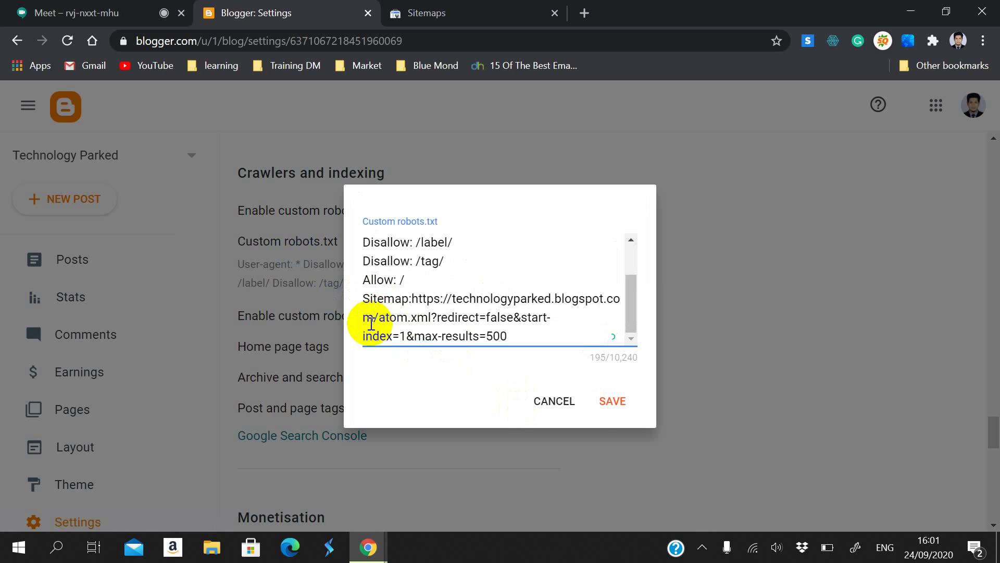
key("Return")
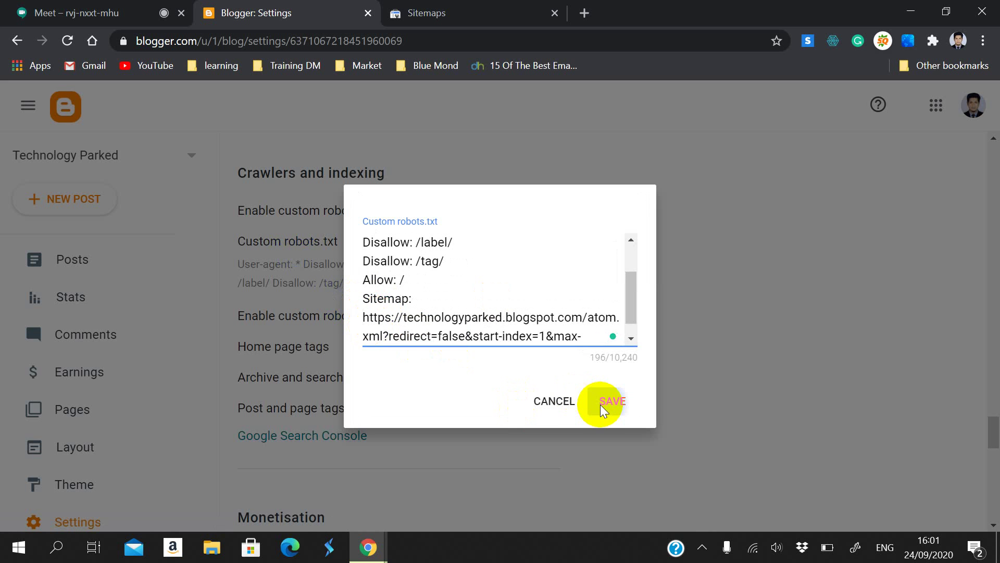
left_click(600, 404)
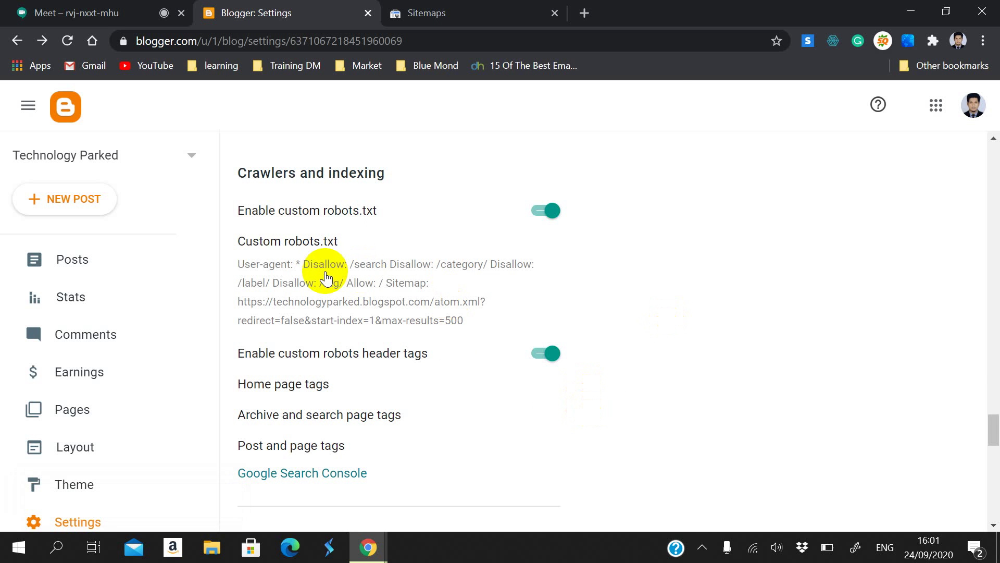
left_click(100, 12)
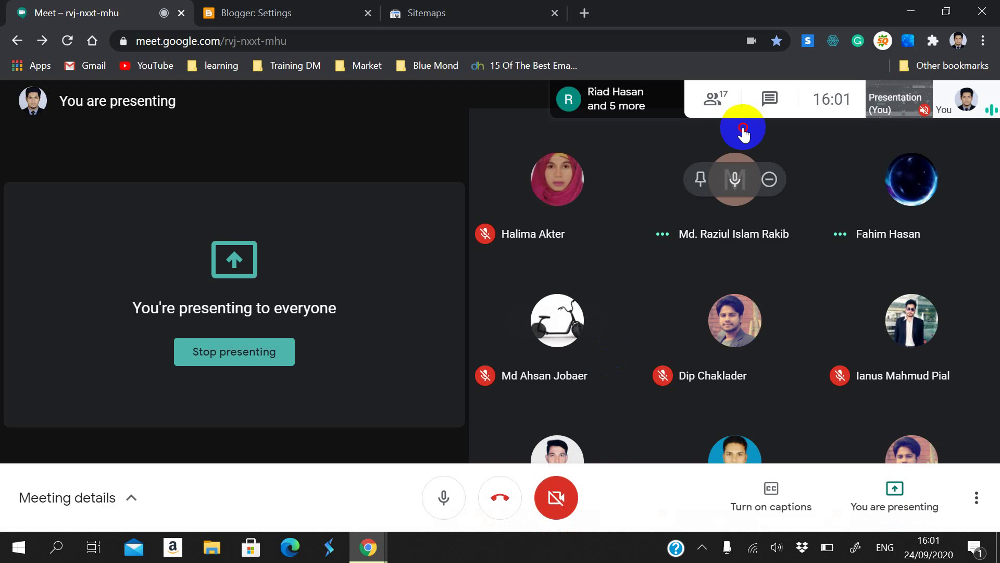
Step: Post the atom.xml sitemap URL in the Meet chat for everyone, then return to Blogger
left_click(769, 98)
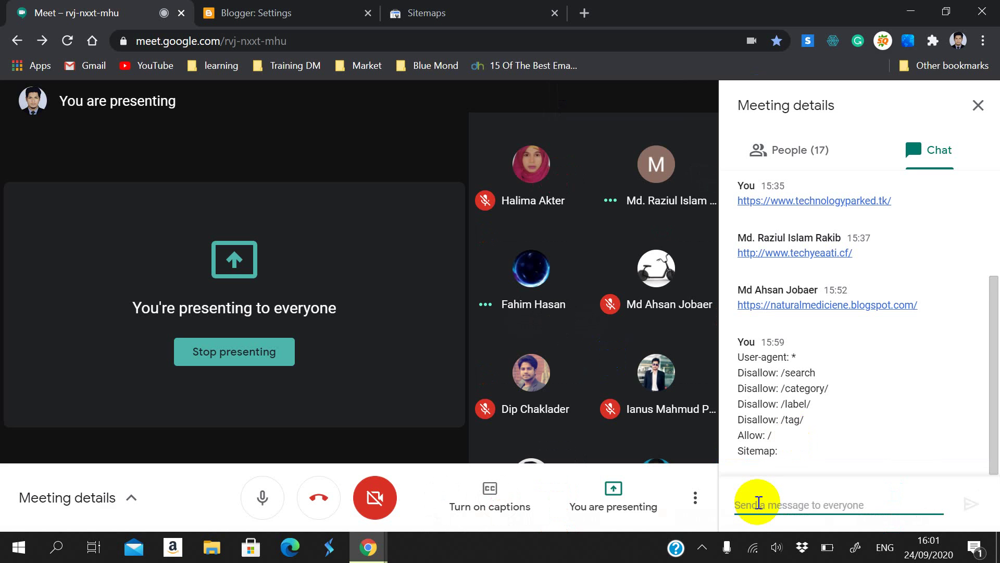
key("ctrl+v")
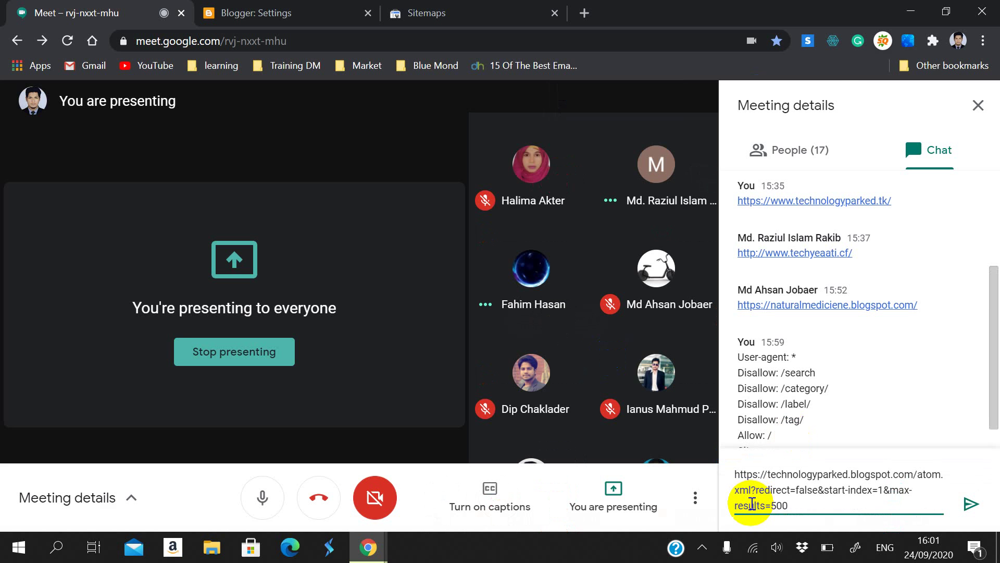
key("Return")
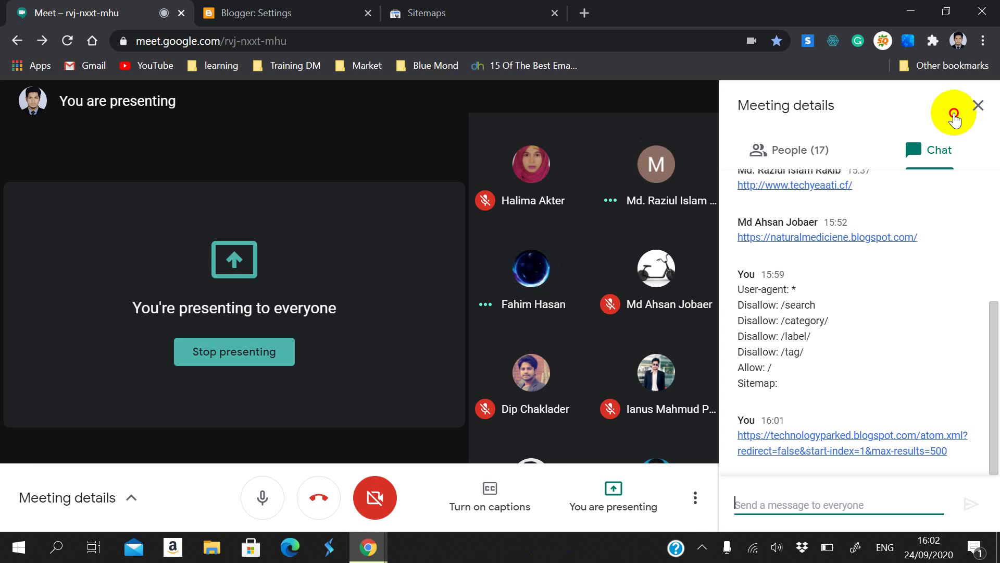
left_click(978, 106)
left_click(363, 7)
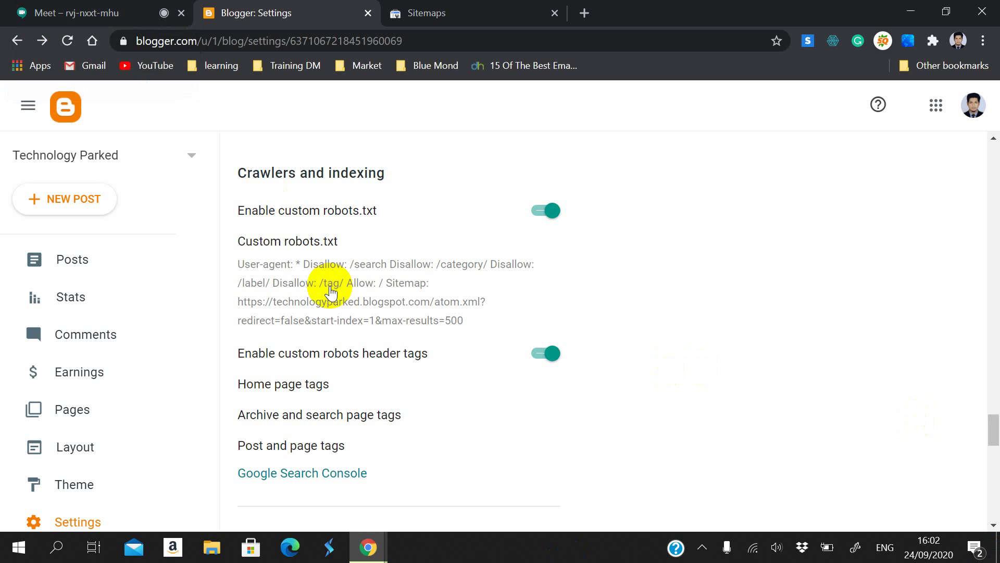
Step: Open the custom robots.txt editor, then try pasting the sitemap URL on a new line and undo it
left_click(447, 11)
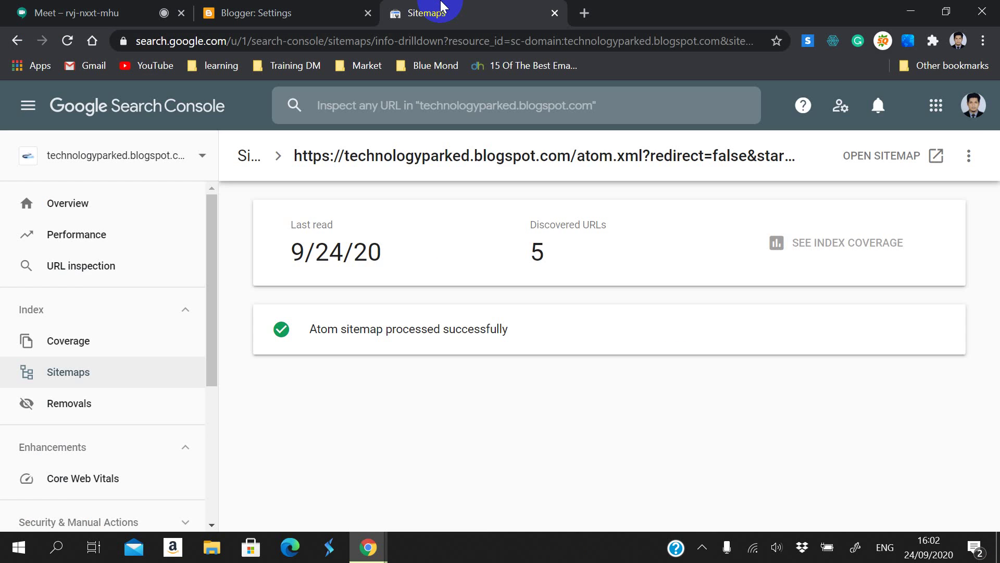
left_click(310, 7)
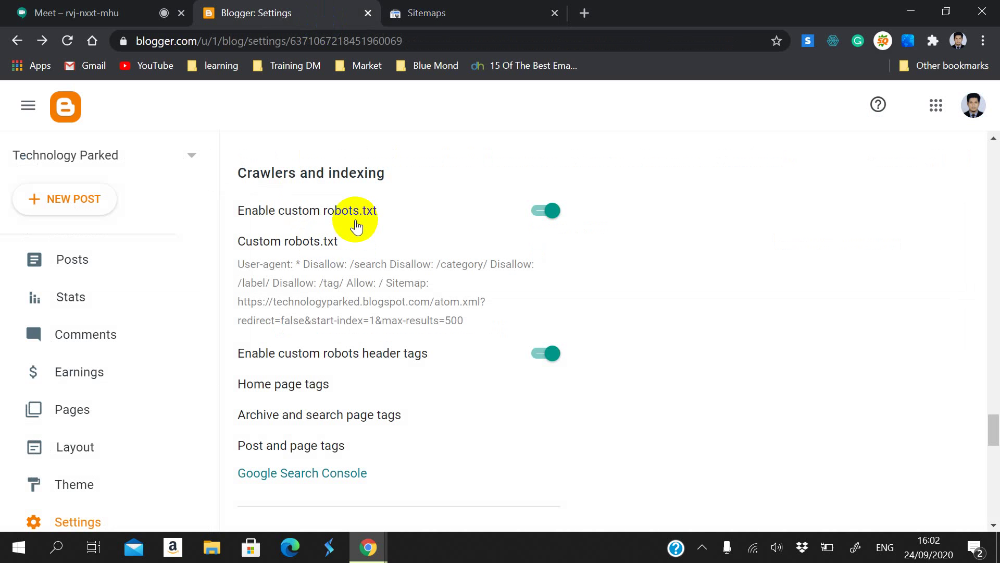
left_click(291, 240)
scroll(457, 301, "down", 3)
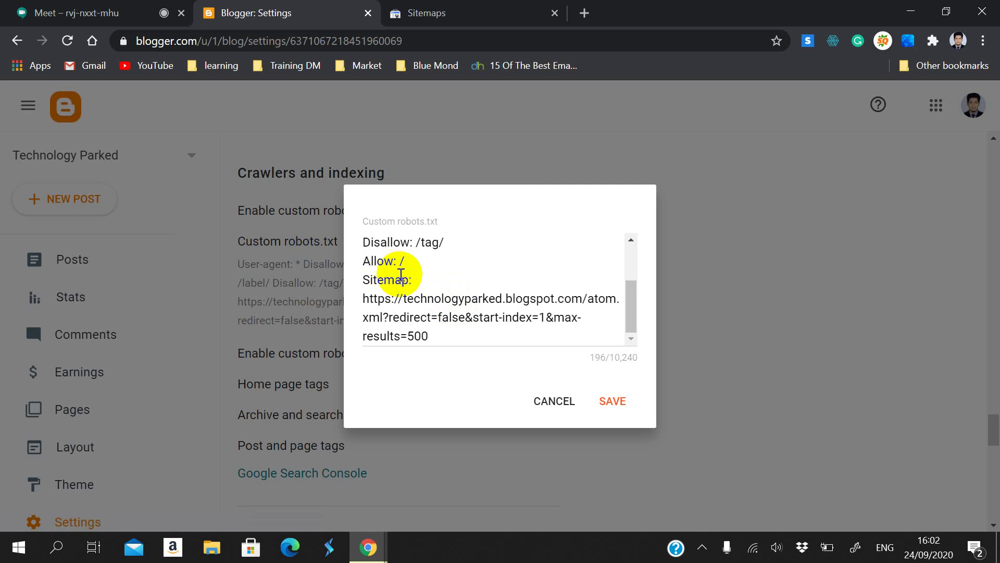
left_click(453, 335)
key("Return")
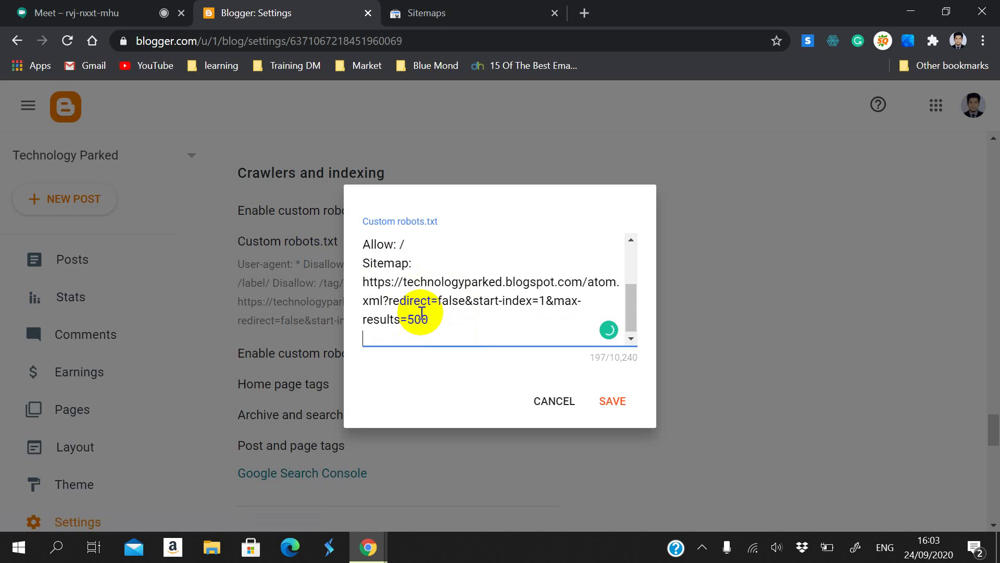
type("Sit")
type("https://technologyparked.blogspot.com/atom.xml?redirect=false&start-index=1&max-results=500")
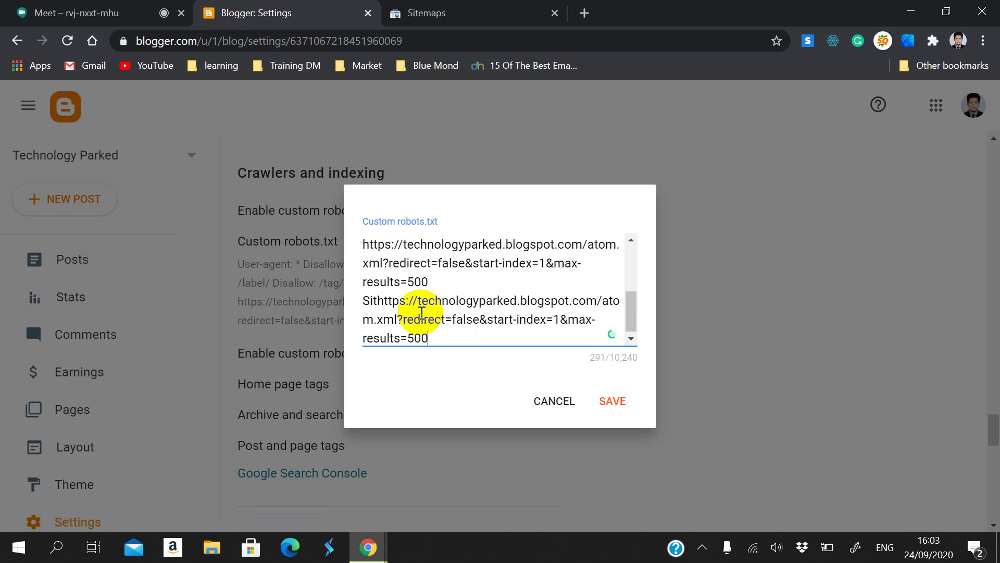
key("ctrl+z")
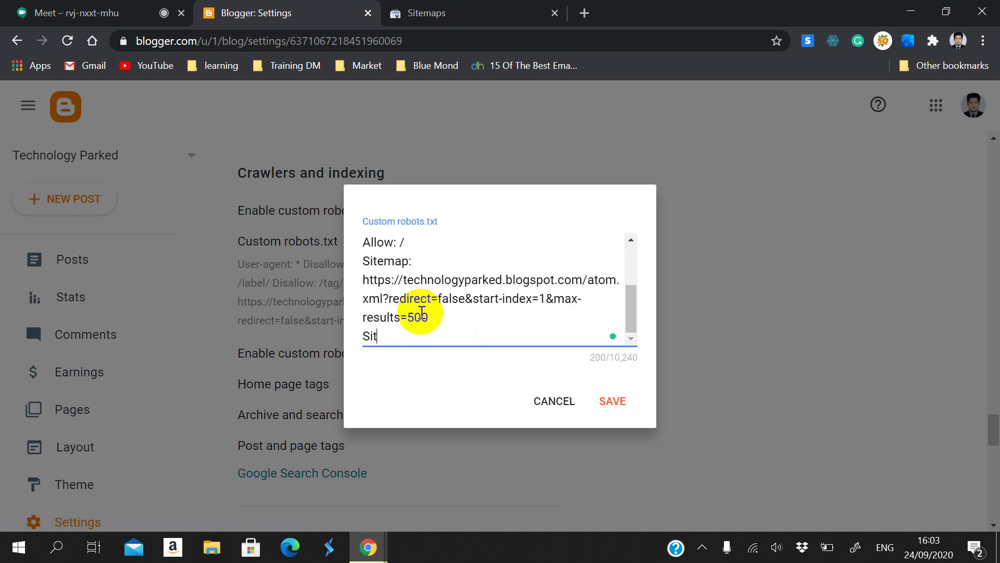
scroll(391, 320, "up", 1)
scroll(397, 327, "down", 1)
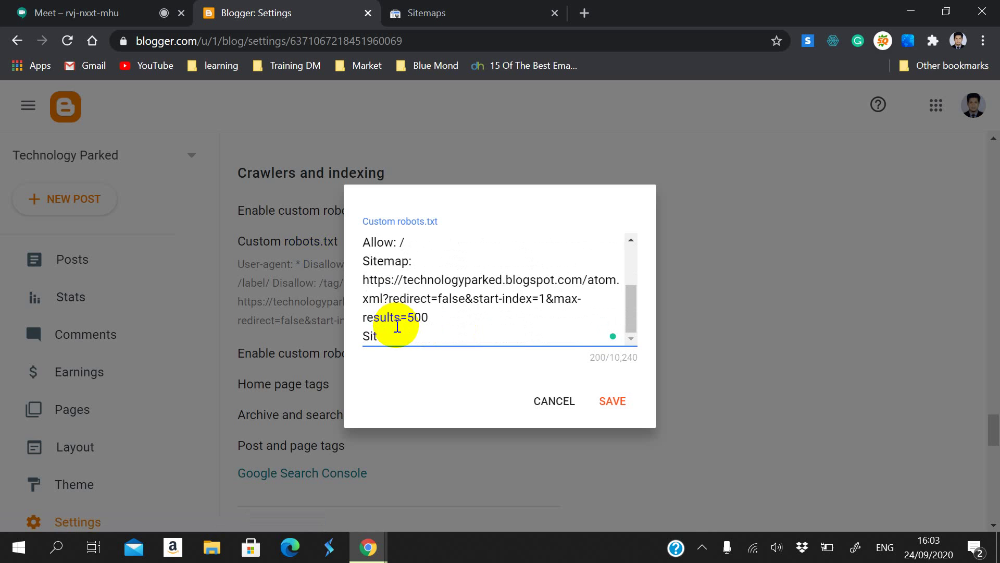
key("BackSpace")
key("BackSpace")
key("BackSpace")
key("BackSpace")
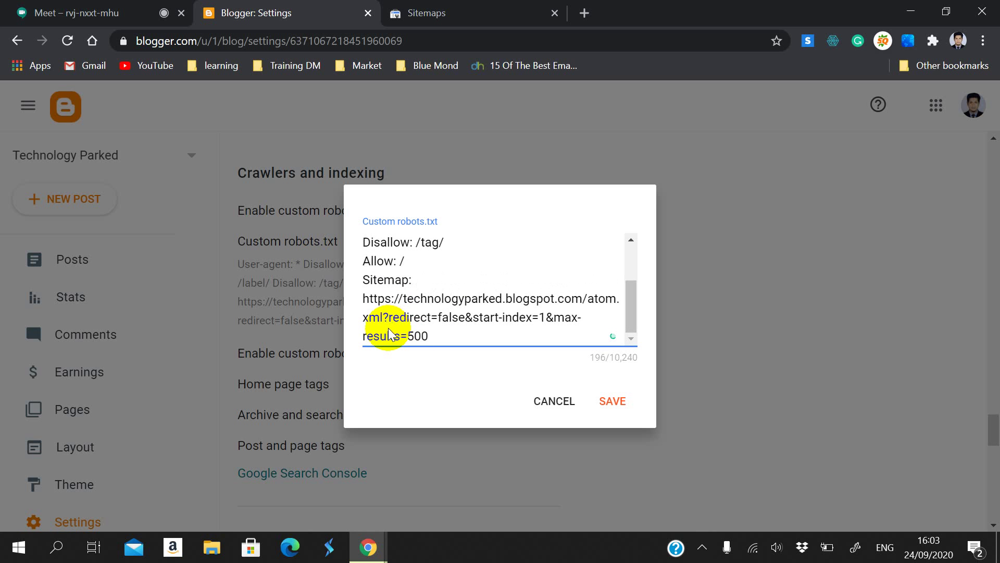
Step: Duplicate the whole atom.xml Sitemap line onto a new line and save the robots.txt
left_click(364, 278)
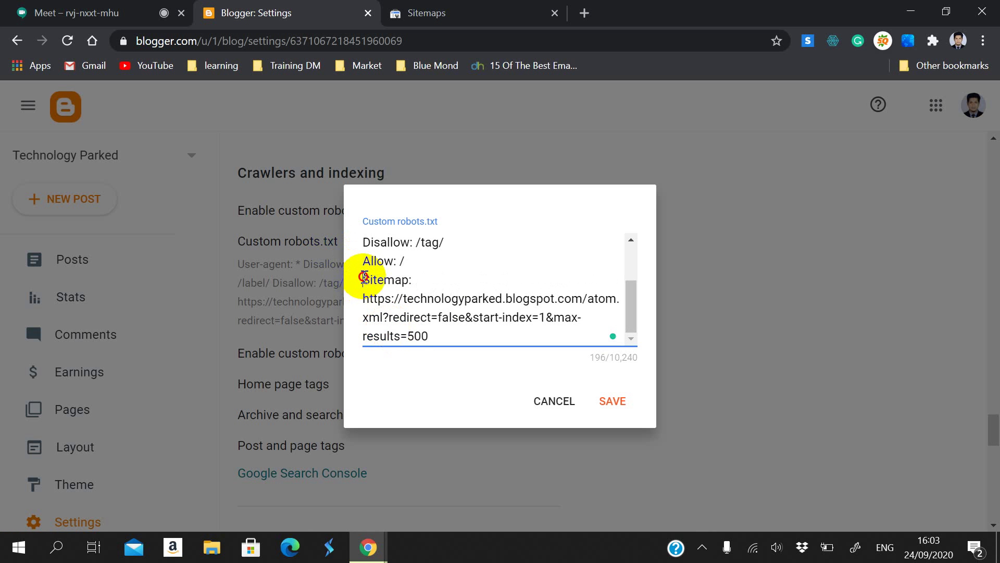
left_click_drag(364, 278, 463, 336)
key("ctrl+c")
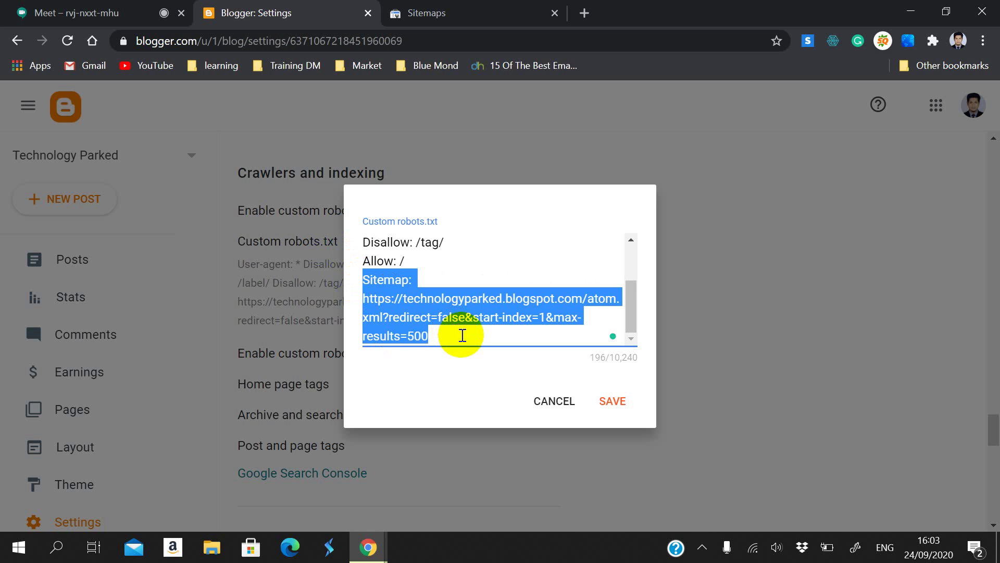
left_click(467, 337)
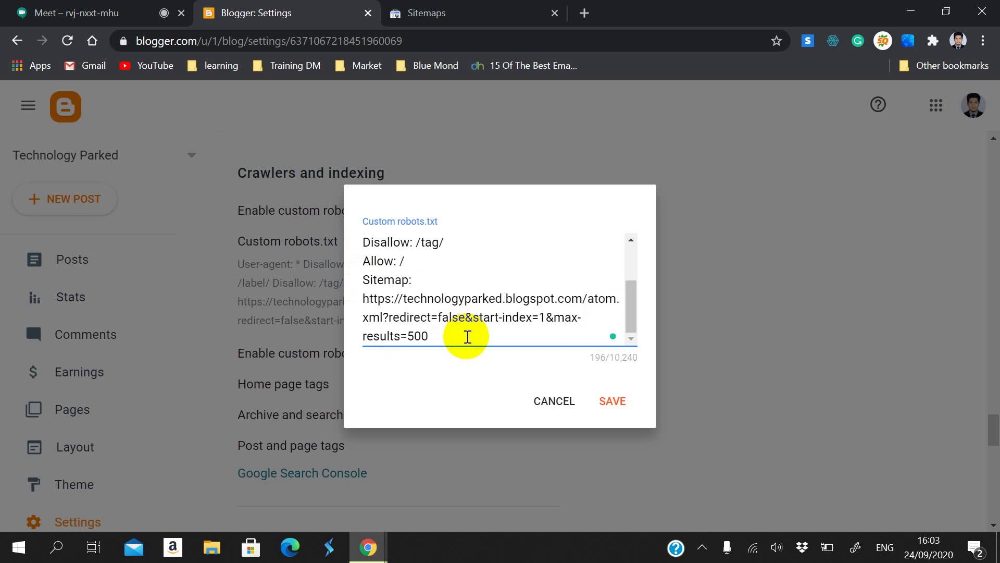
key("Return")
key("ctrl+v")
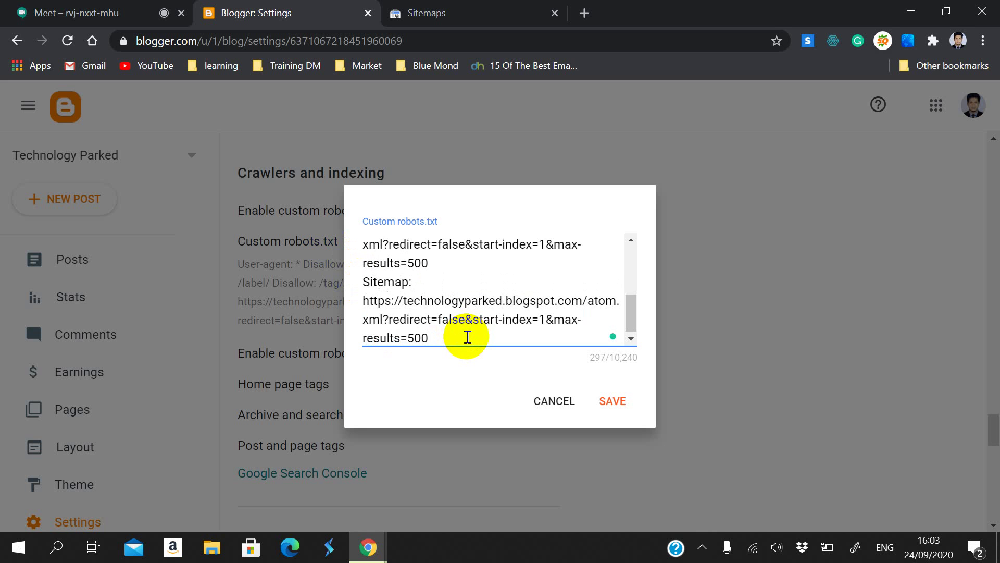
left_click(607, 395)
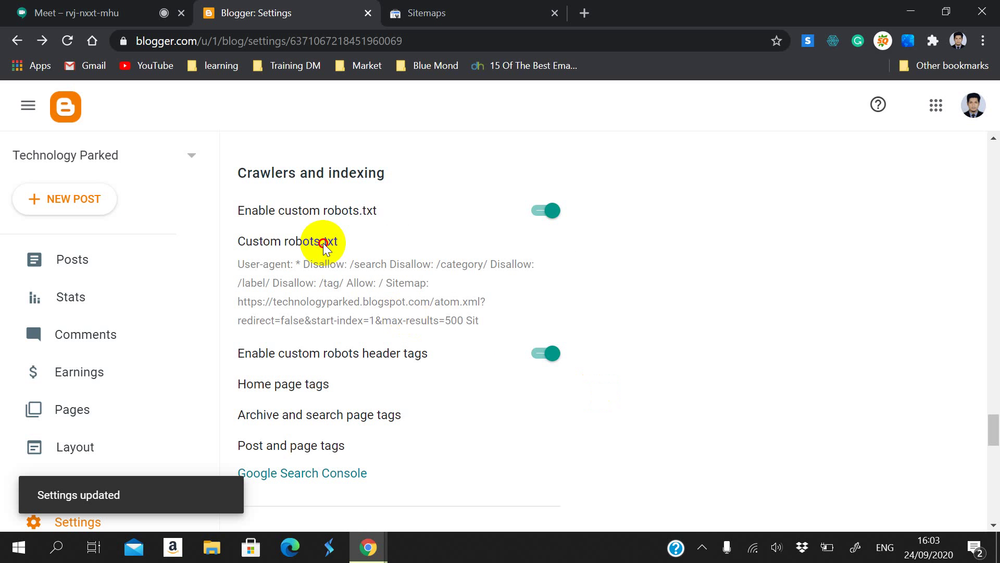
Step: Reopen the custom robots.txt and review the two identical Sitemap entries
left_click(324, 247)
scroll(480, 315, "down", 5)
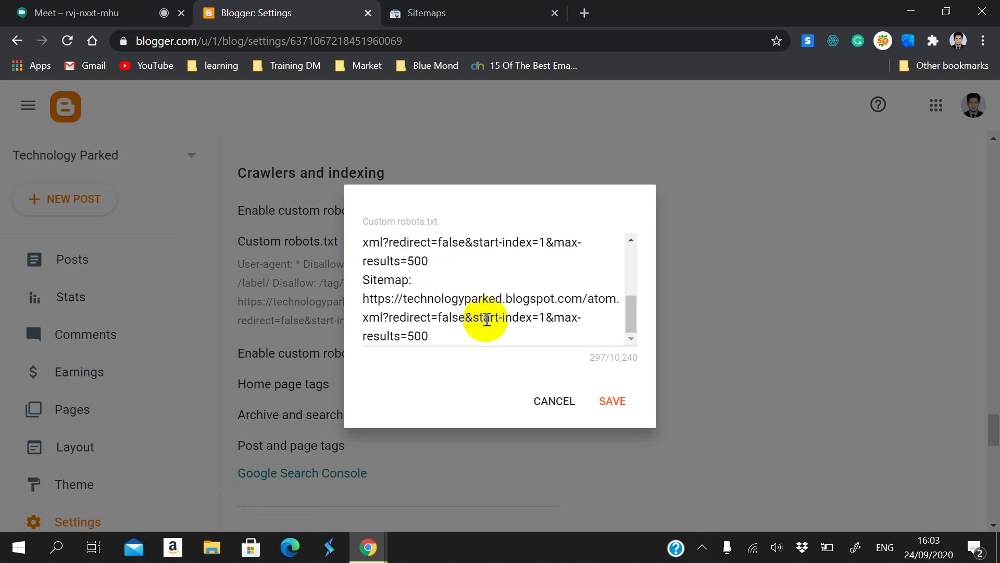
scroll(376, 284, "up", 2)
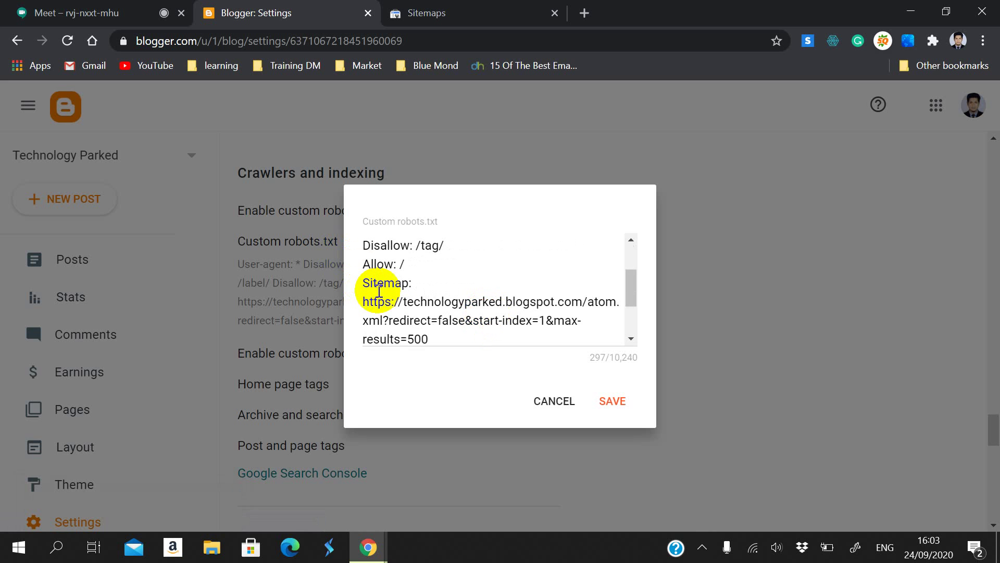
left_click_drag(364, 282, 440, 340)
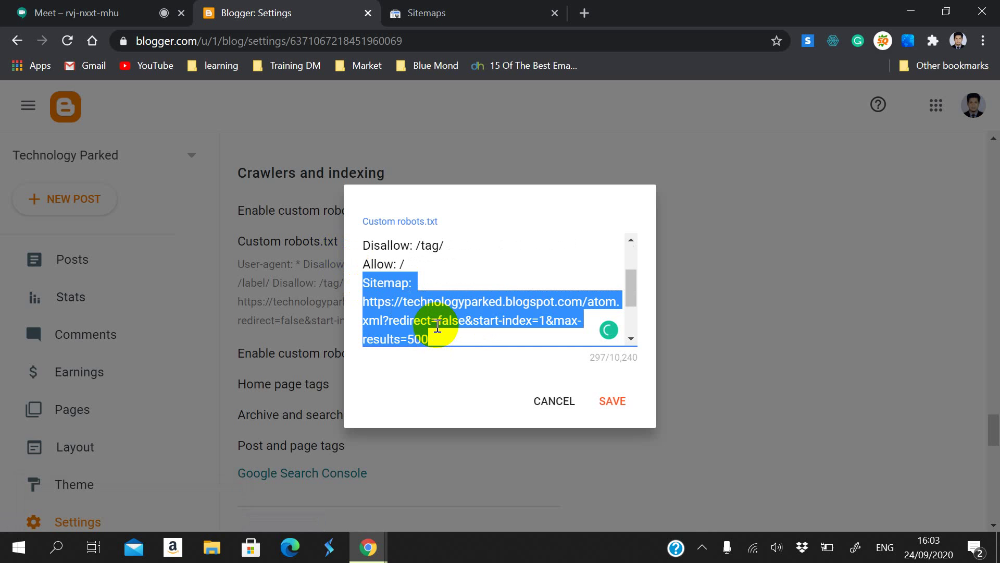
scroll(435, 323, "down", 2)
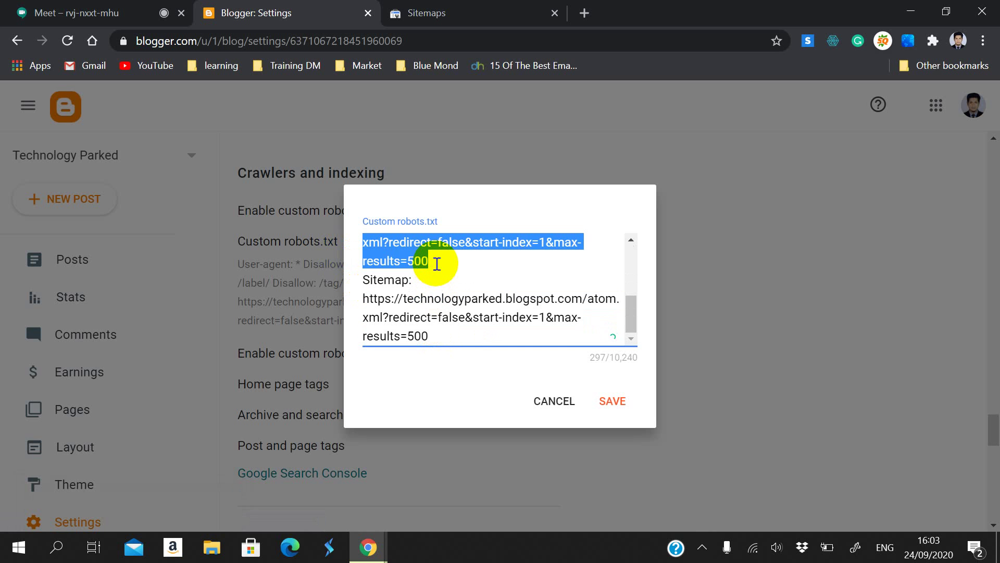
left_click(413, 284)
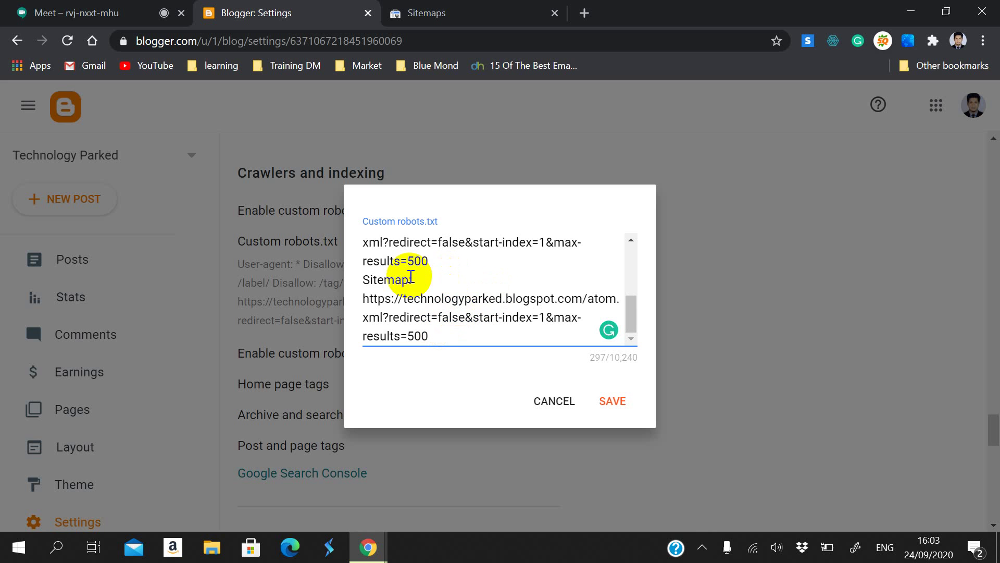
scroll(432, 292, "up", 1)
scroll(407, 297, "down", 1)
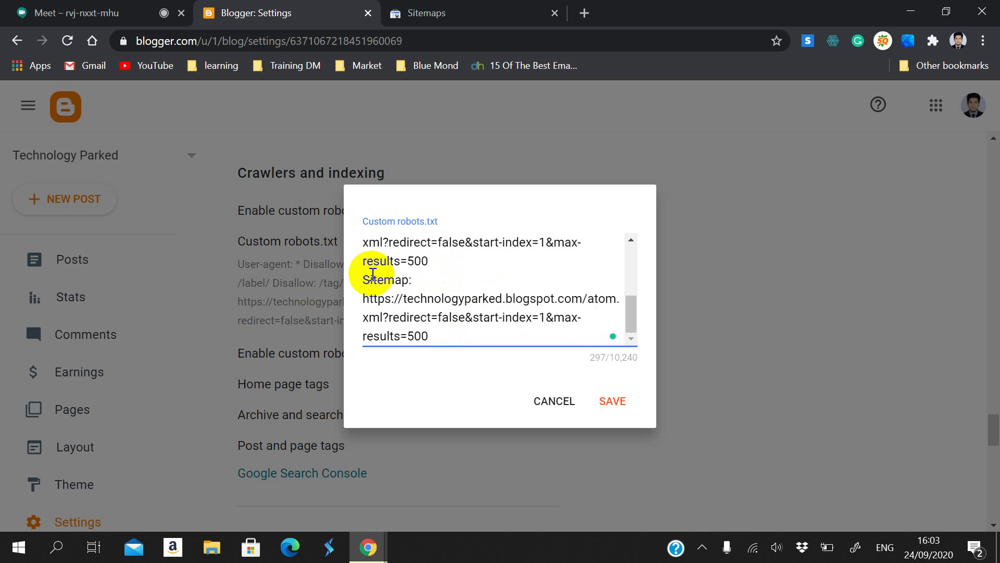
left_click_drag(368, 280, 446, 335)
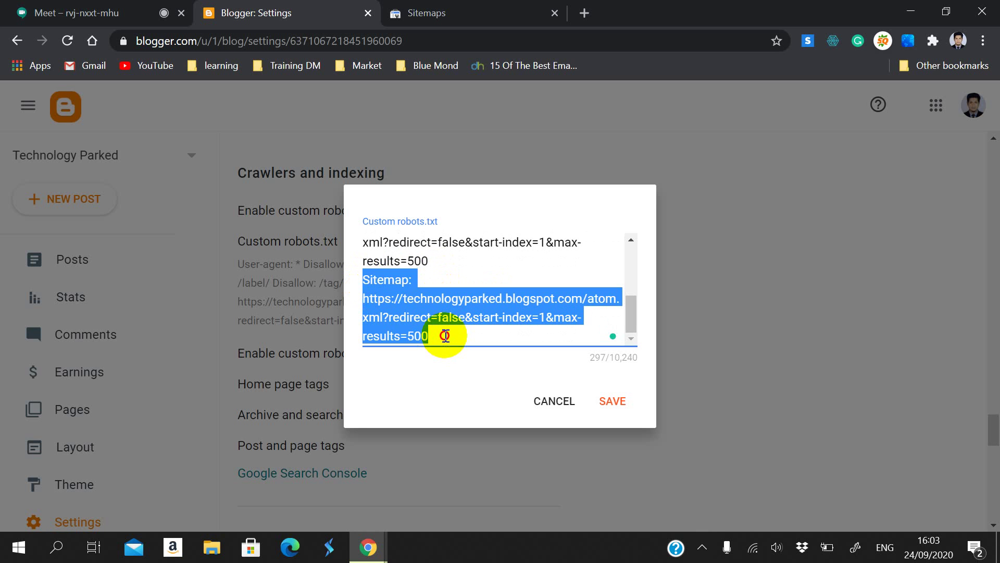
left_click(446, 334)
Step: Change the second Sitemap line's start-index from 1 to 501 and save
mouse_move(532, 317)
left_mouse_down()
mouse_move(550, 324)
mouse_move(542, 315)
mouse_move(536, 327)
left_mouse_up()
left_click(538, 317)
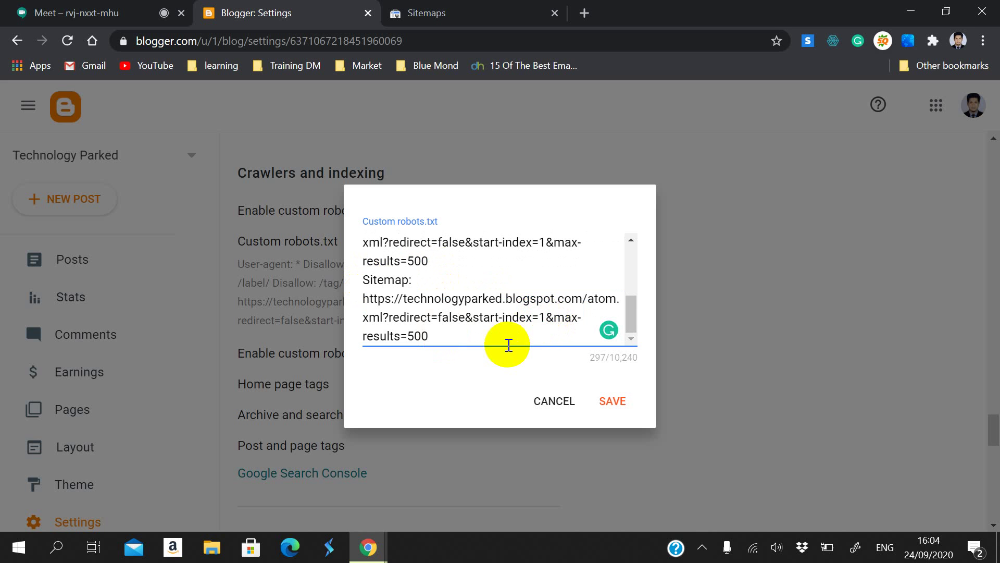
type("50")
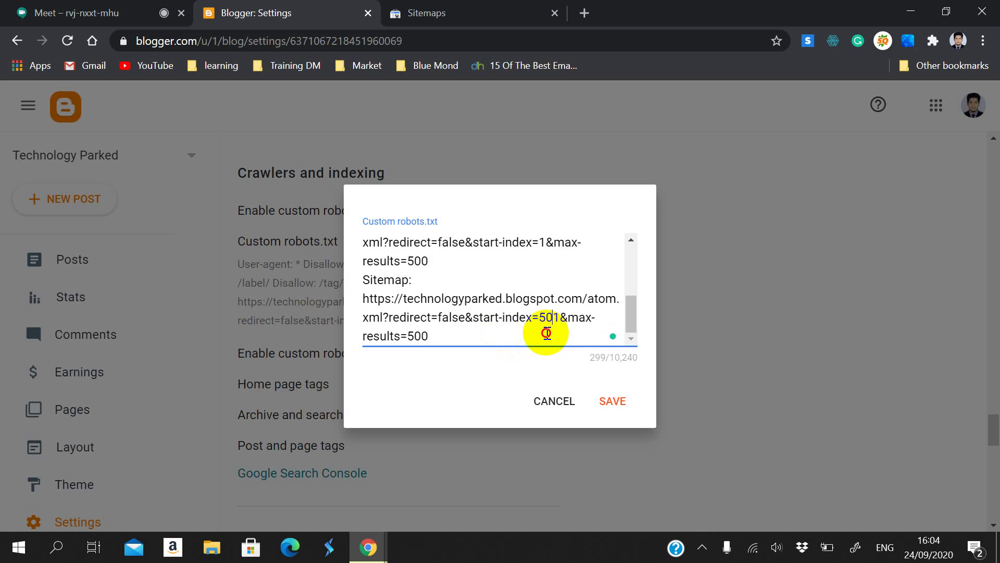
left_click_drag(560, 319, 536, 320)
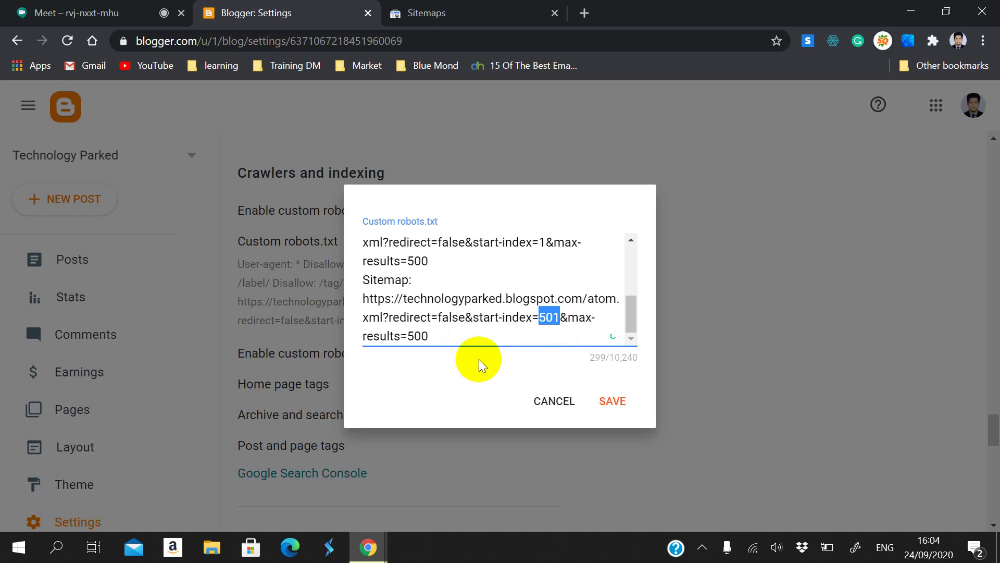
left_click(602, 394)
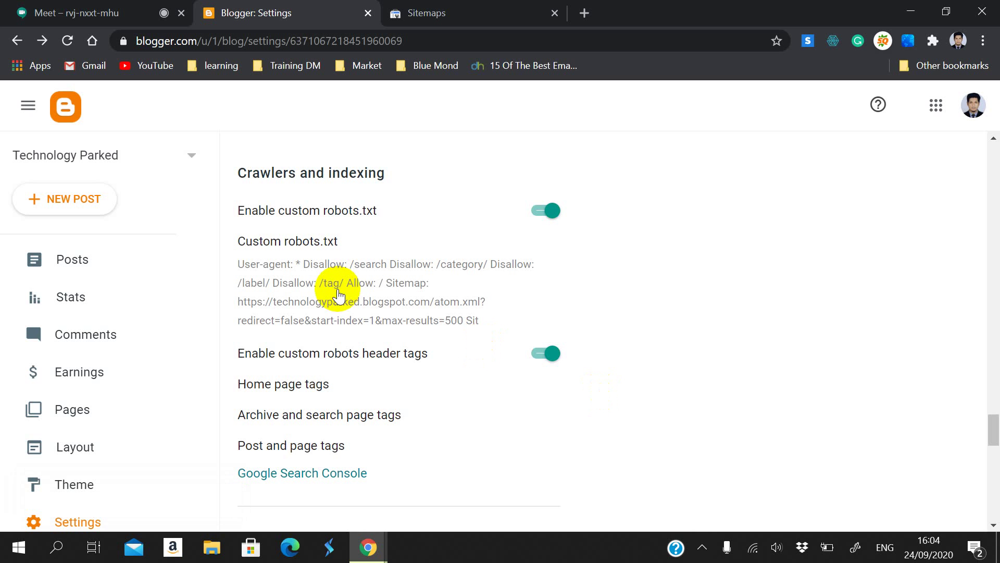
Step: Try a third Sitemap entry with start-index=1001, then undo it and save with two entries
left_click(342, 249)
scroll(569, 315, "down", 5)
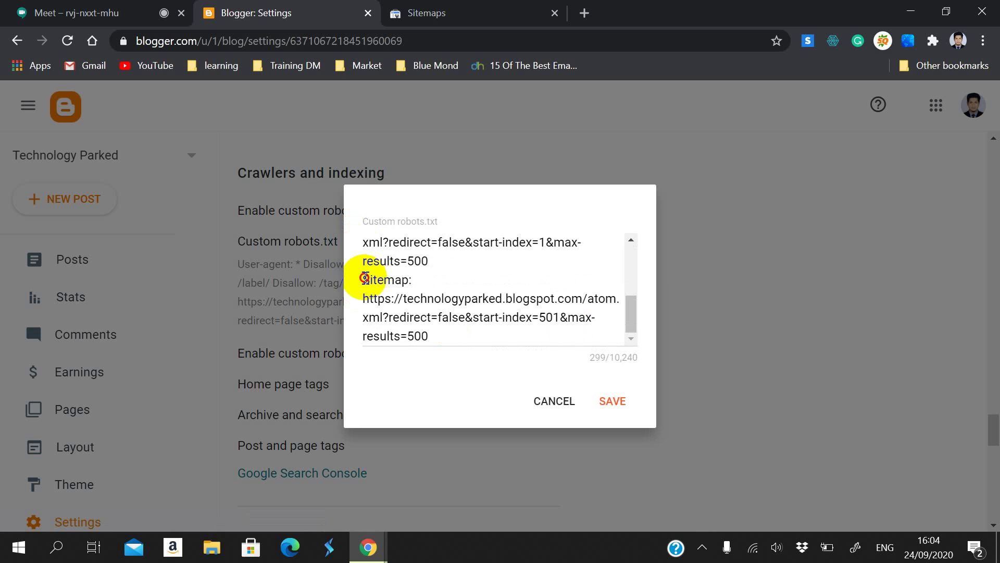
left_click_drag(364, 278, 454, 336)
key("ctrl+c")
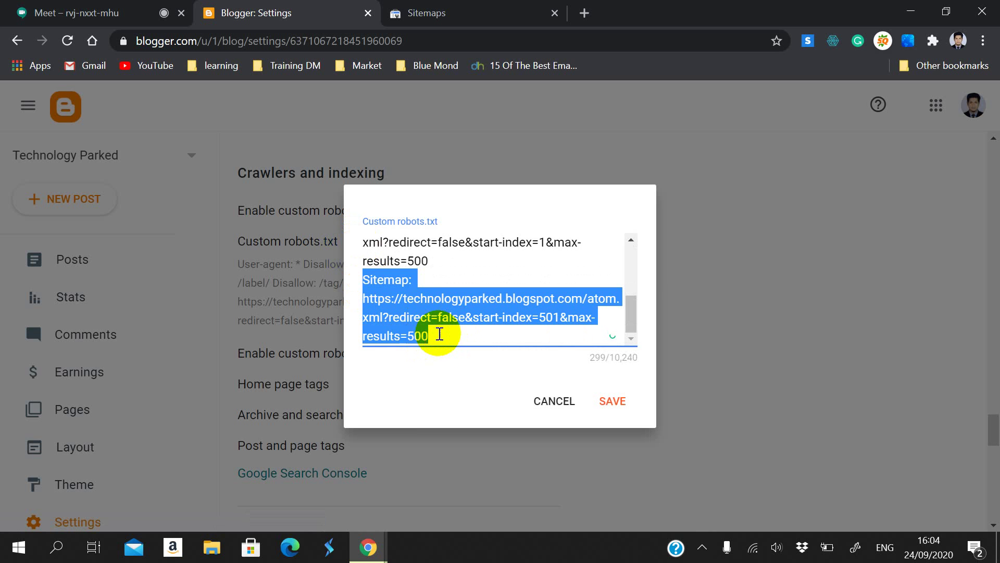
left_click(439, 334)
key("Return")
key("ctrl+v")
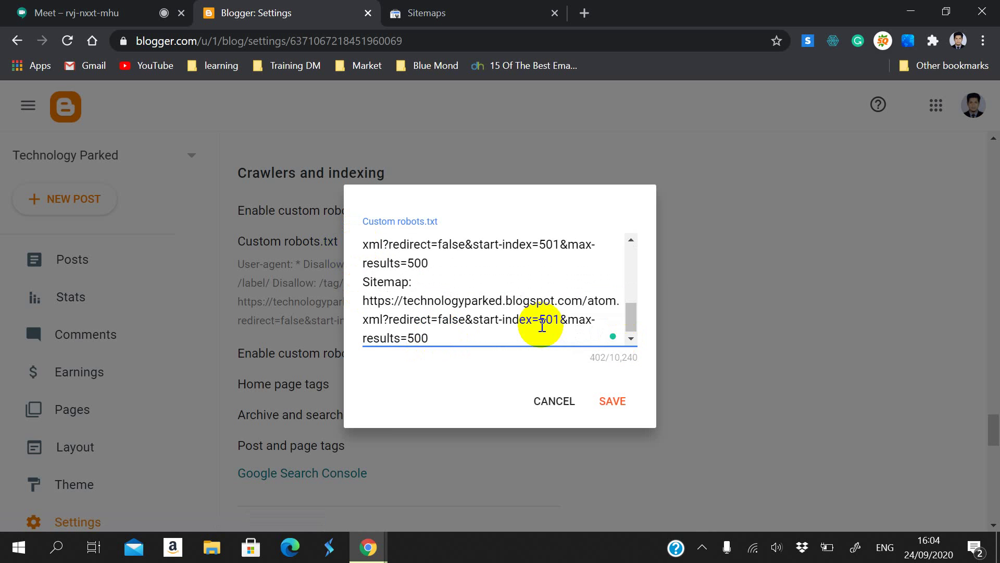
left_click_drag(539, 323, 558, 326)
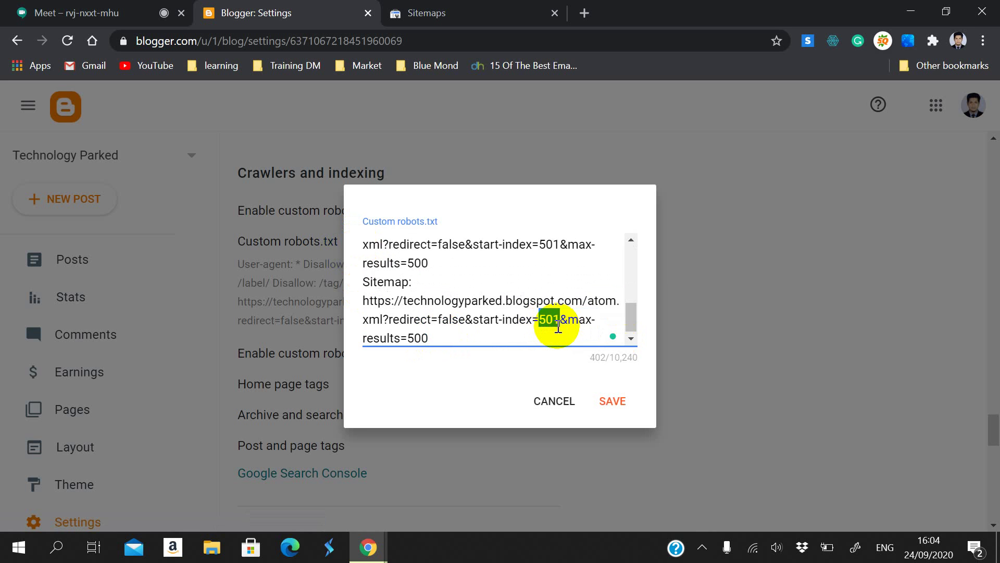
type("1001")
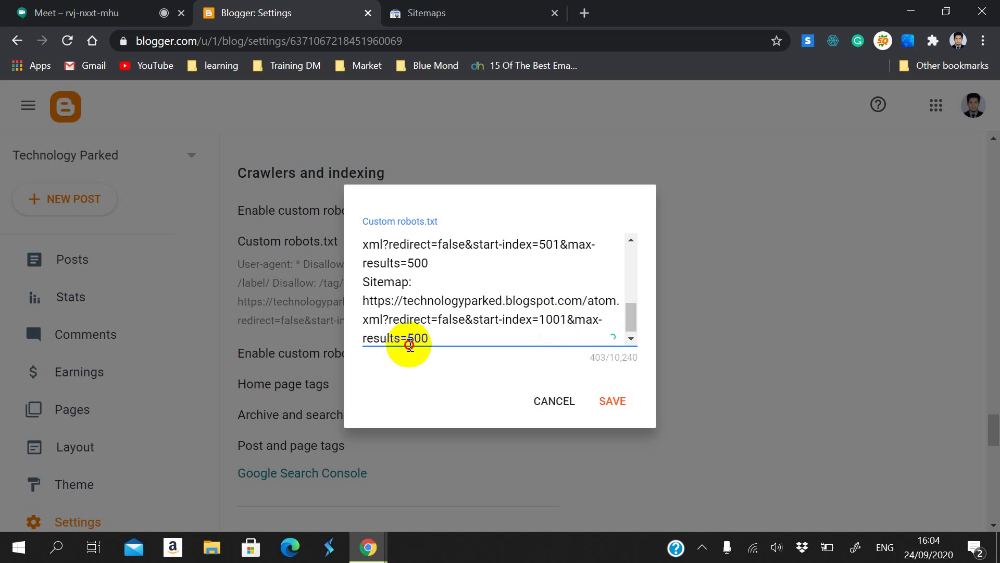
left_click_drag(408, 337, 429, 337)
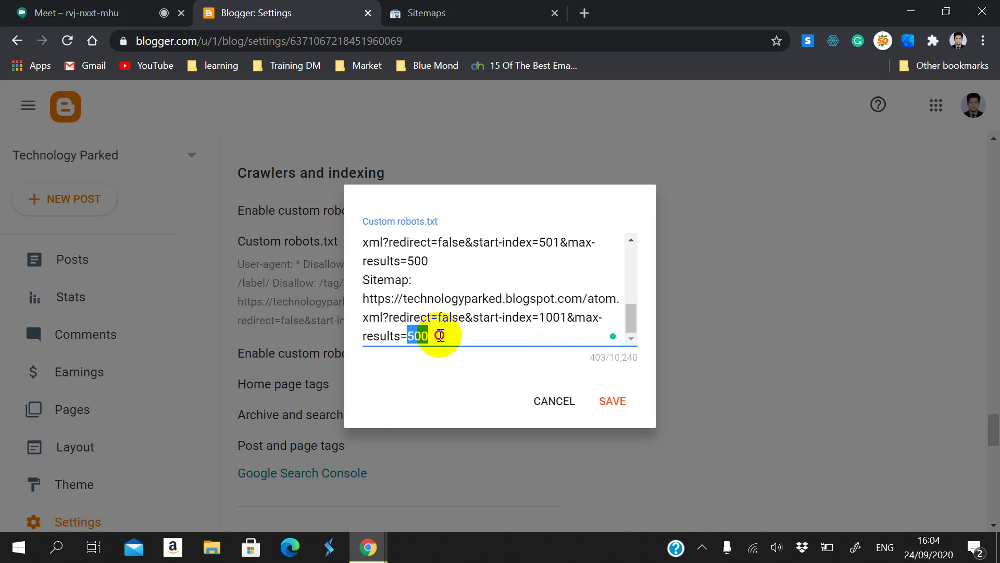
key("ctrl+z")
key("ctrl+z")
key("ctrl+z")
key("ctrl+z")
key("ctrl+z")
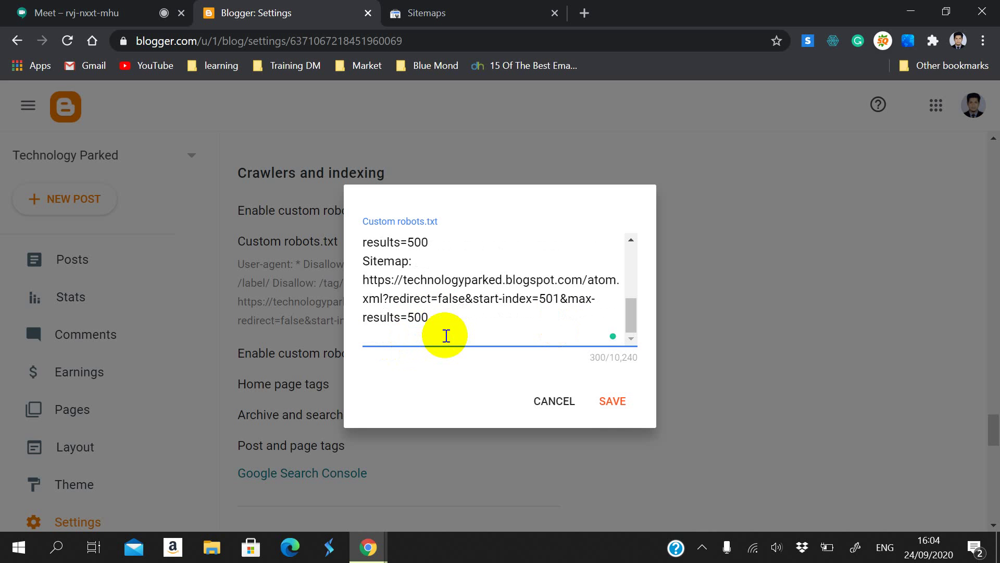
left_click(612, 409)
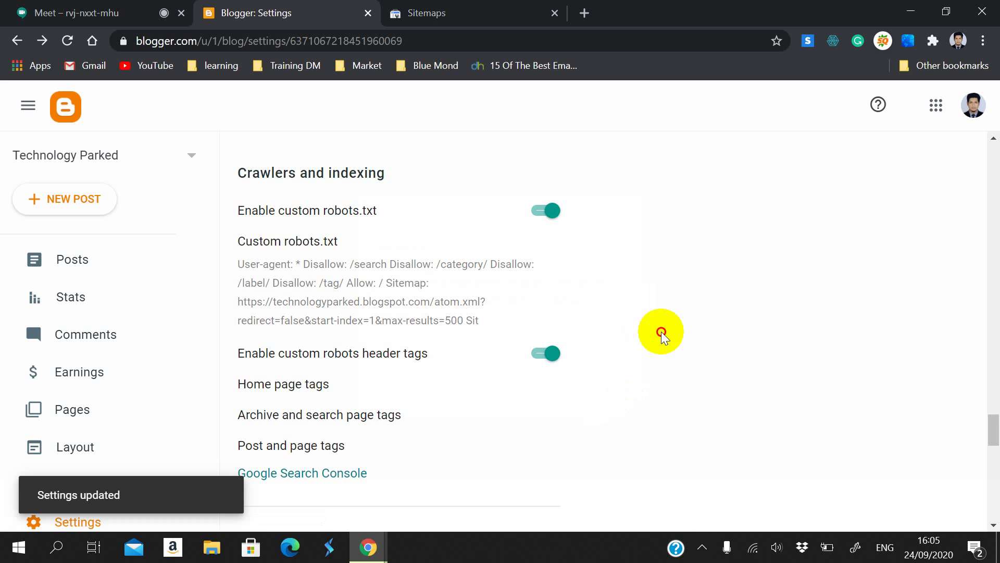
left_click(314, 251)
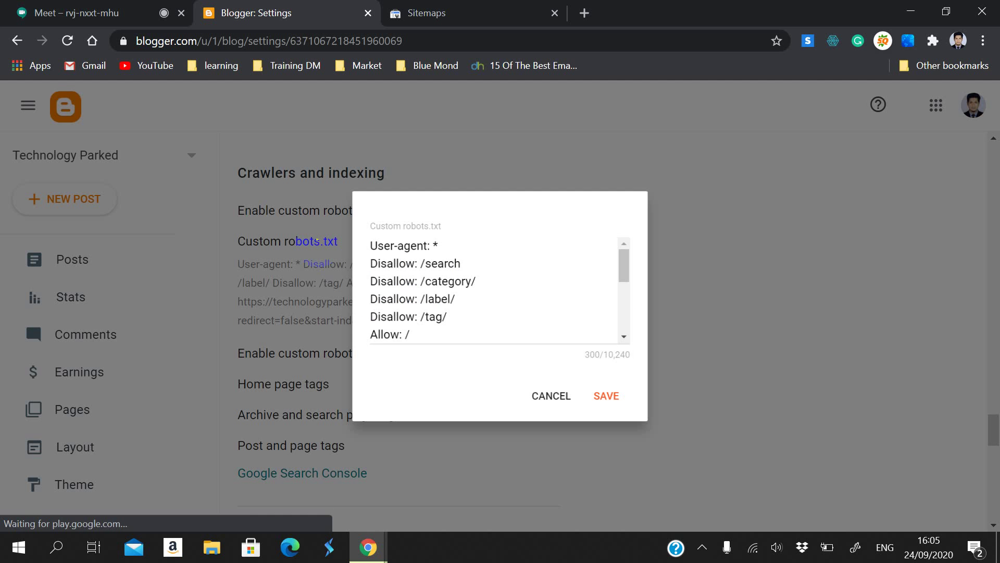
scroll(459, 295, "down", 3)
scroll(461, 290, "up", 1)
scroll(462, 291, "down", 1)
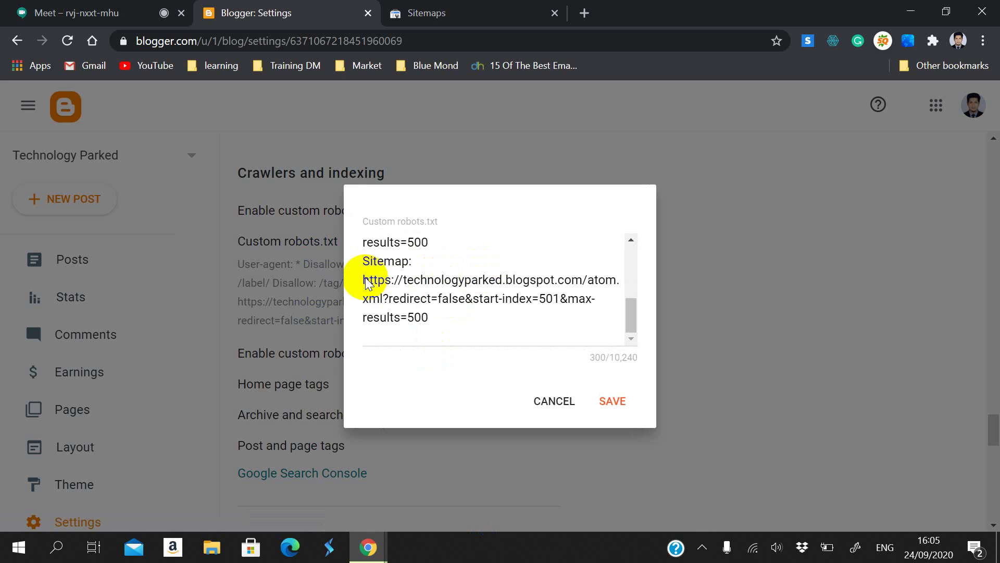
scroll(367, 281, "up", 2)
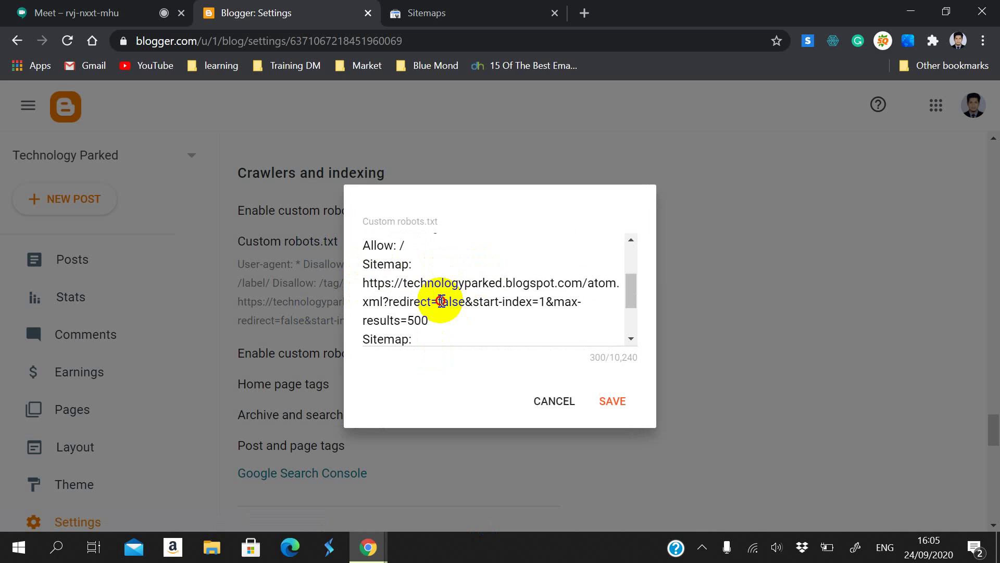
left_click_drag(442, 301, 465, 301)
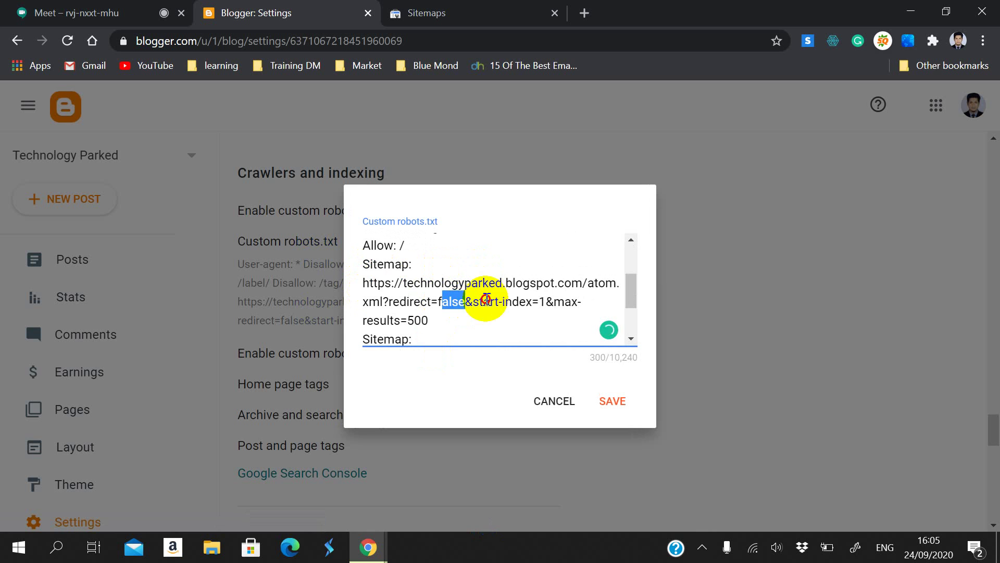
left_click_drag(532, 301, 546, 301)
left_click_drag(407, 320, 429, 320)
left_click(531, 310)
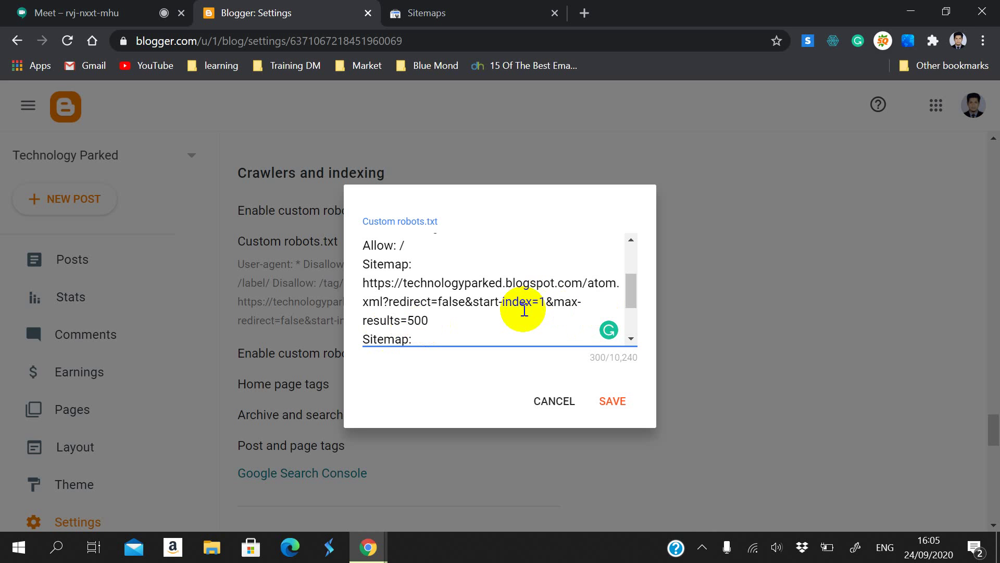
double_click(544, 304)
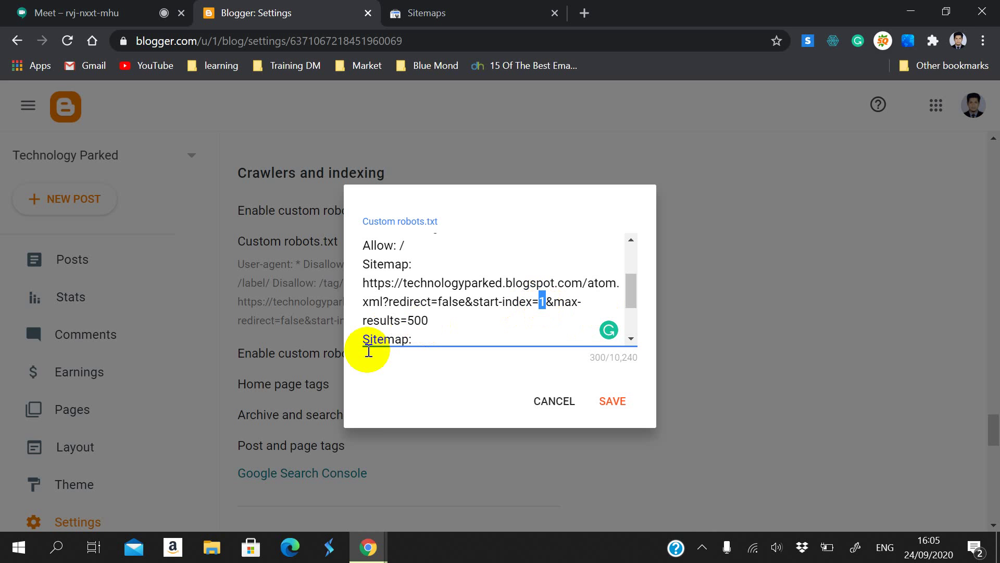
double_click(416, 320)
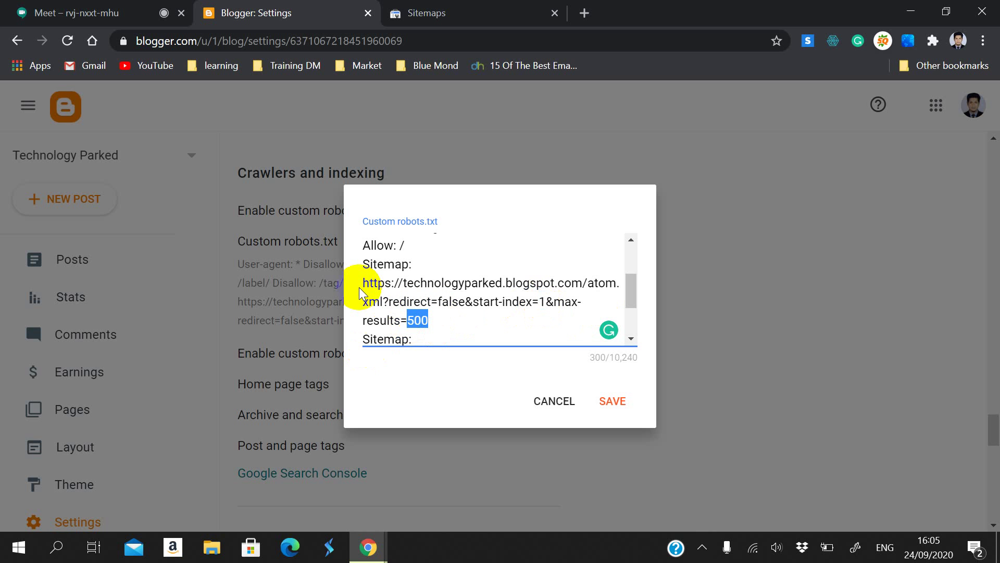
double_click(410, 315)
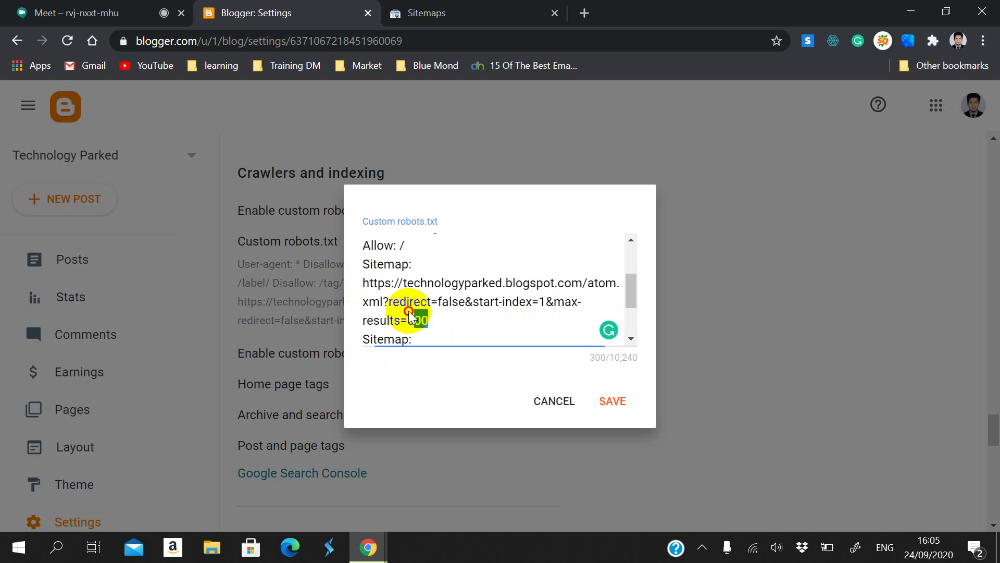
left_click_drag(408, 311, 364, 281)
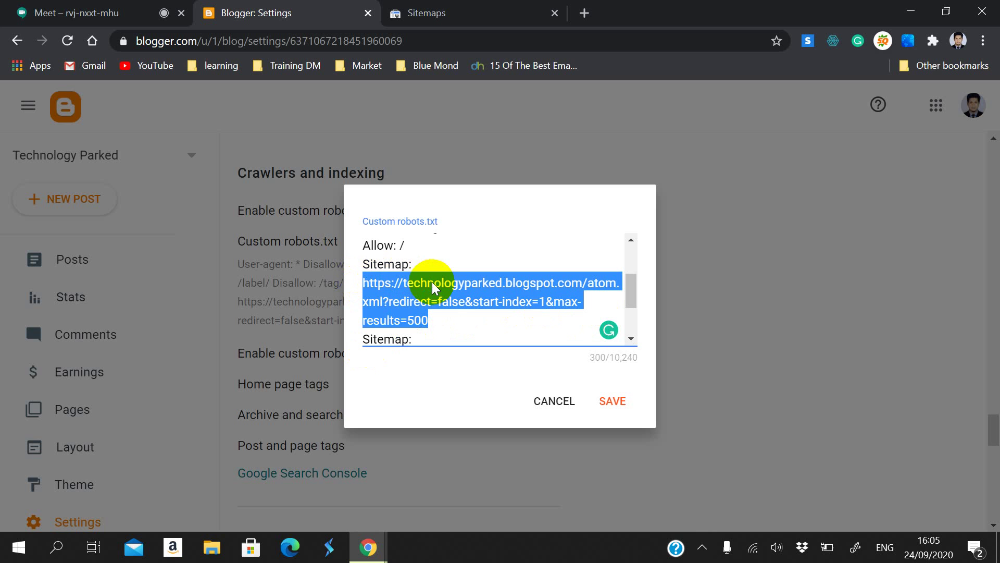
left_click(449, 323)
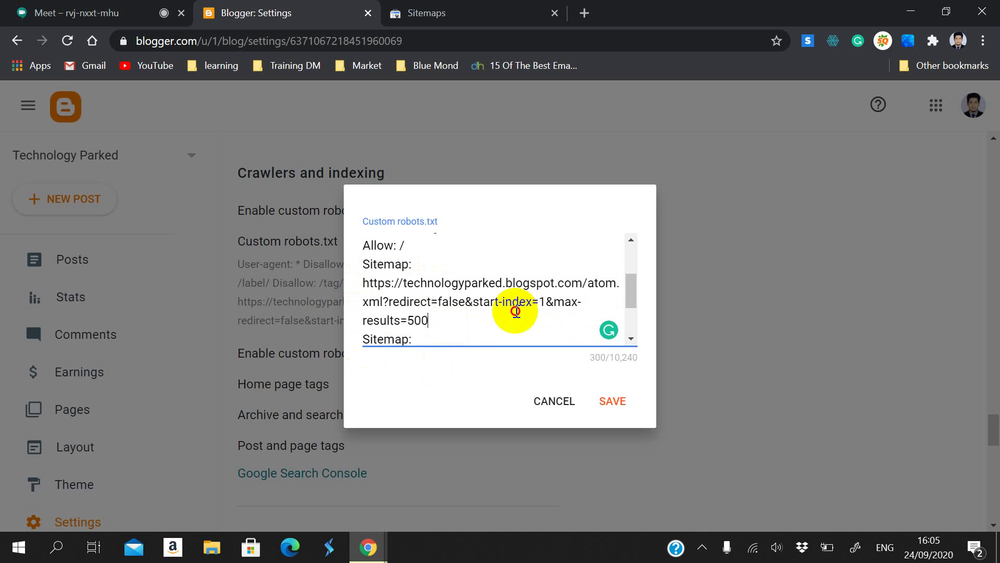
left_click_drag(552, 308, 474, 319)
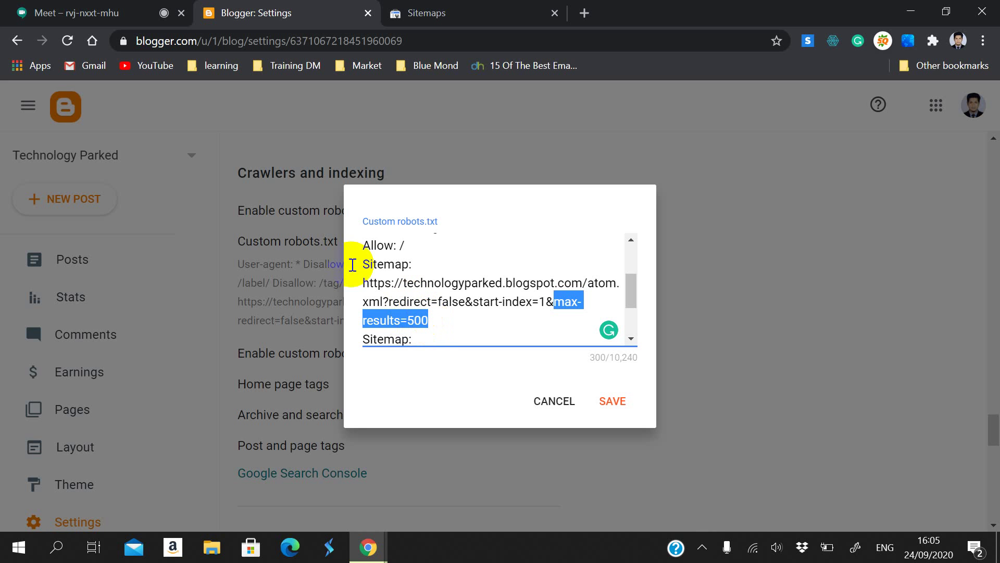
left_click_drag(360, 263, 436, 263)
left_click(433, 320)
left_click_drag(434, 321, 404, 319)
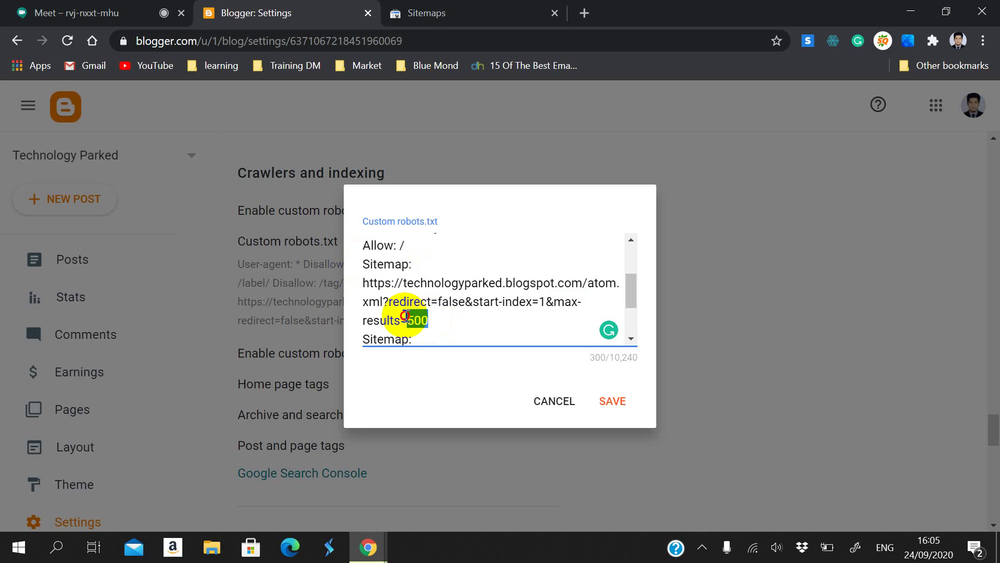
double_click(544, 305)
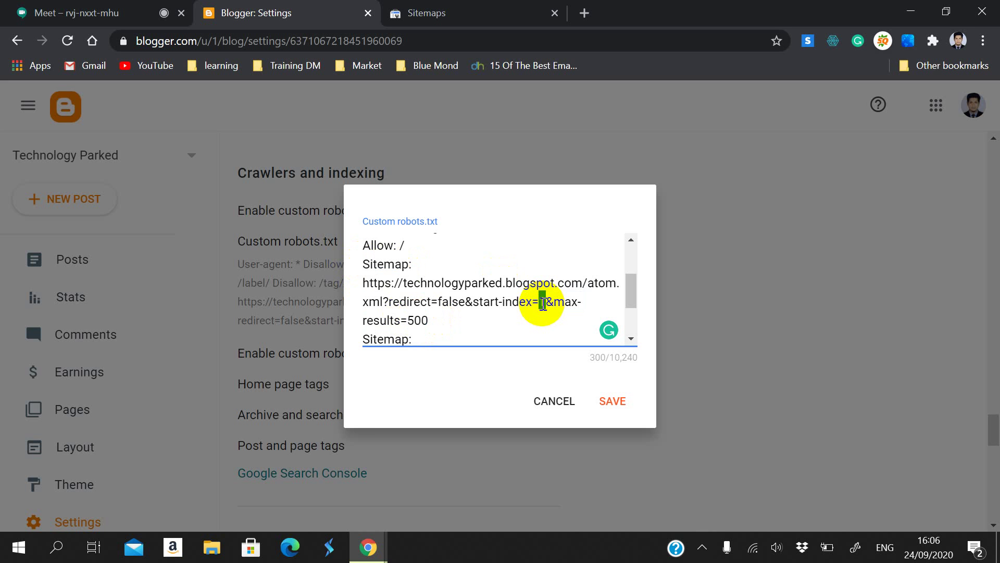
left_click(536, 334)
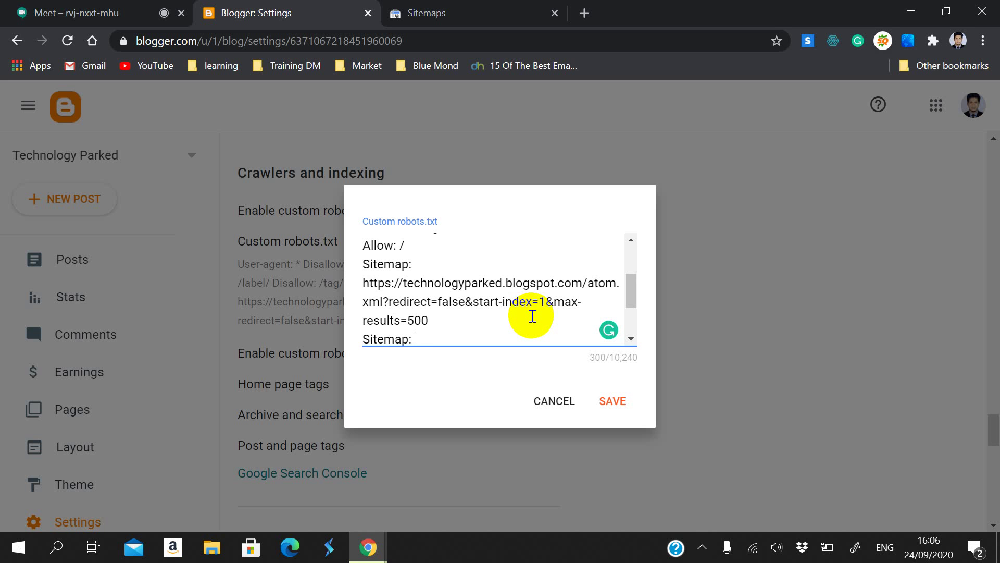
scroll(505, 276, "down", 2)
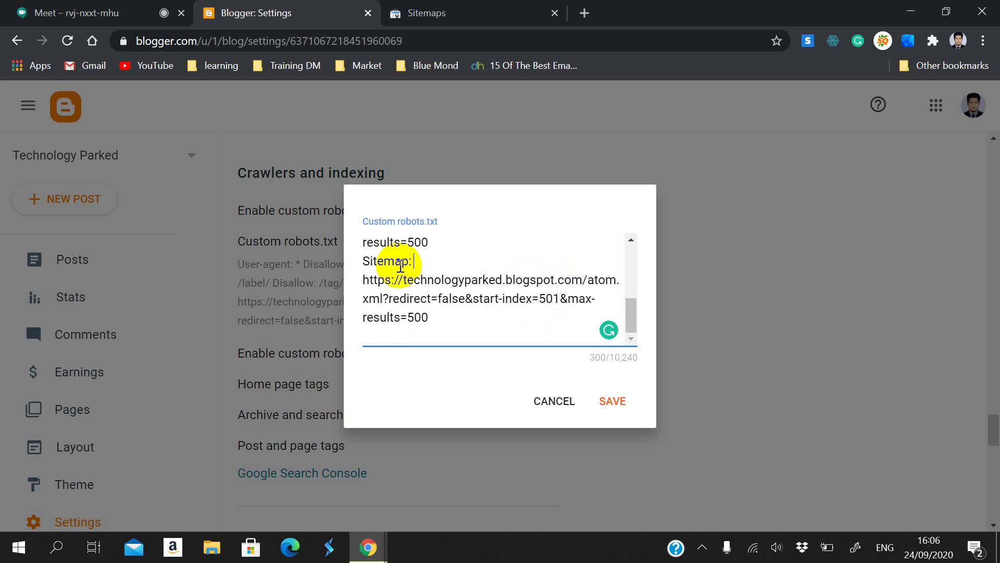
left_click(542, 299)
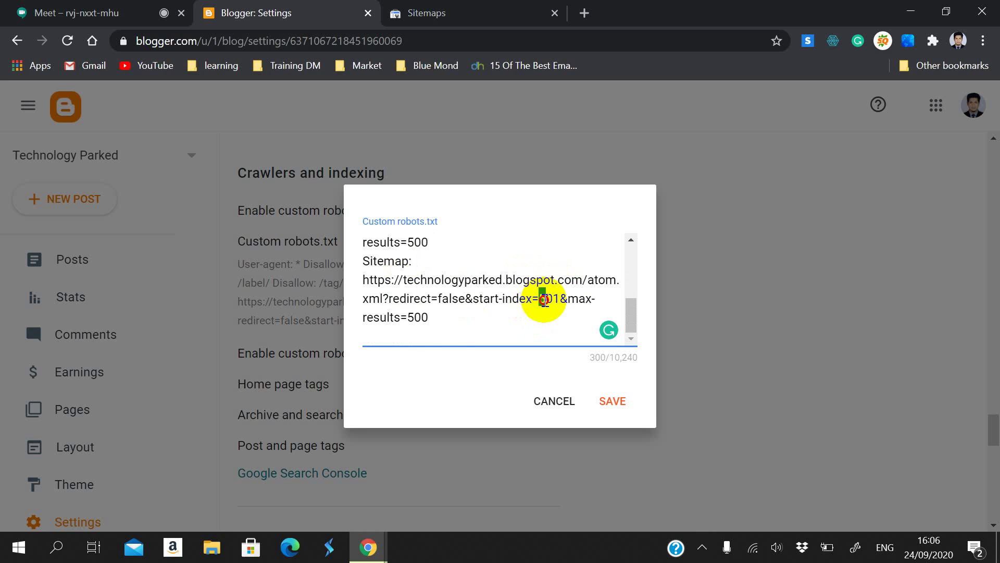
left_click_drag(543, 299, 560, 300)
left_click_drag(428, 317, 414, 317)
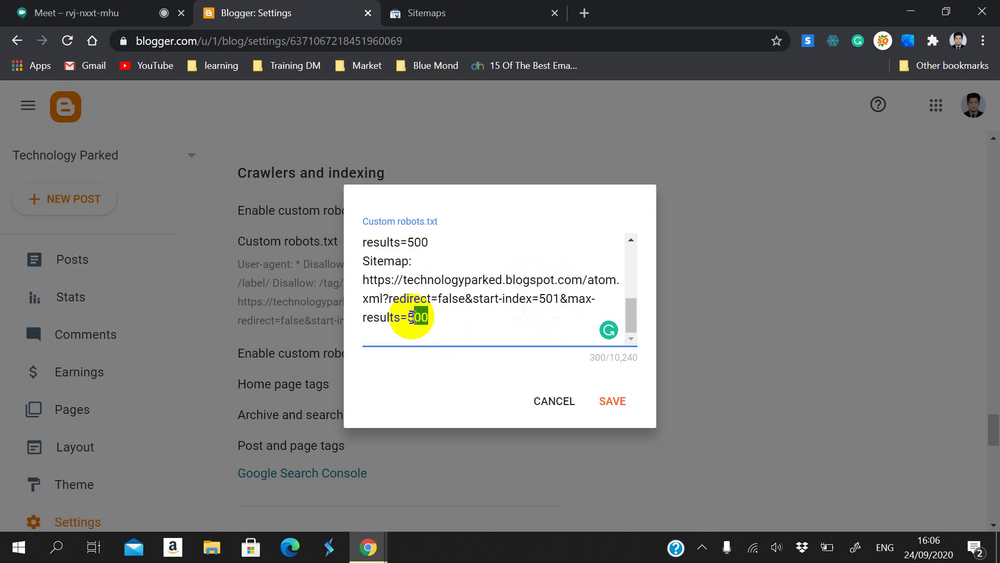
left_click_drag(568, 298, 576, 315)
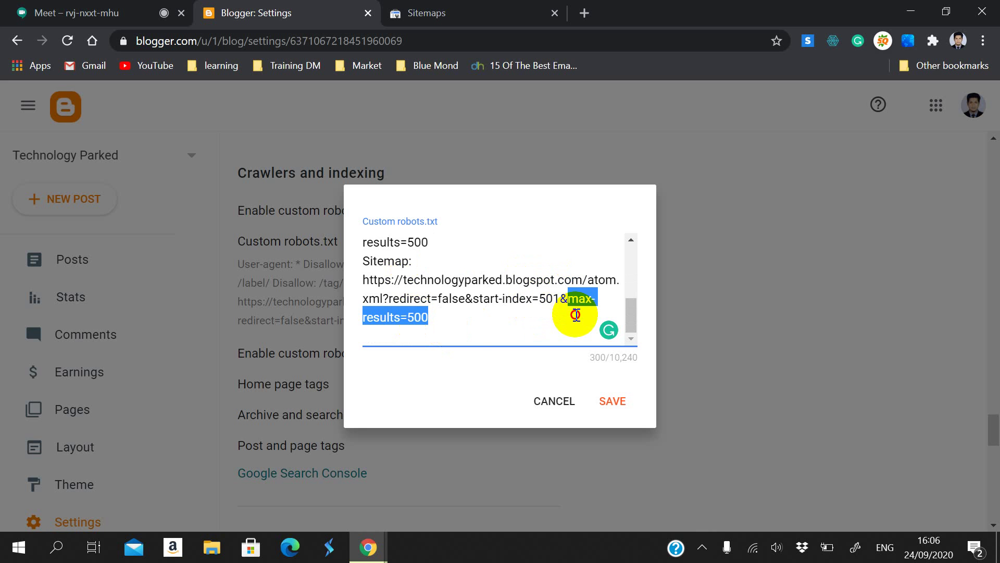
left_click(501, 318)
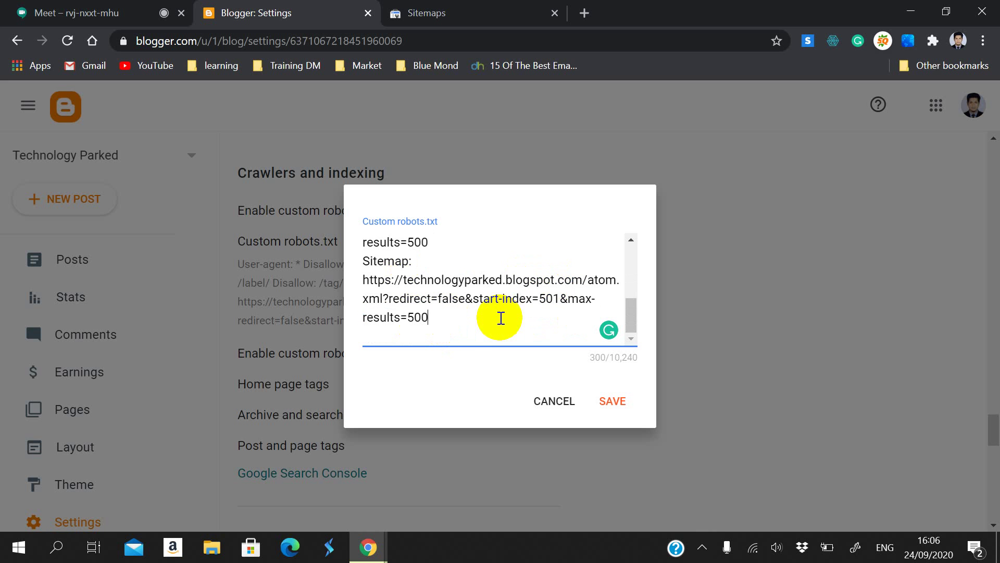
left_click_drag(364, 261, 394, 267)
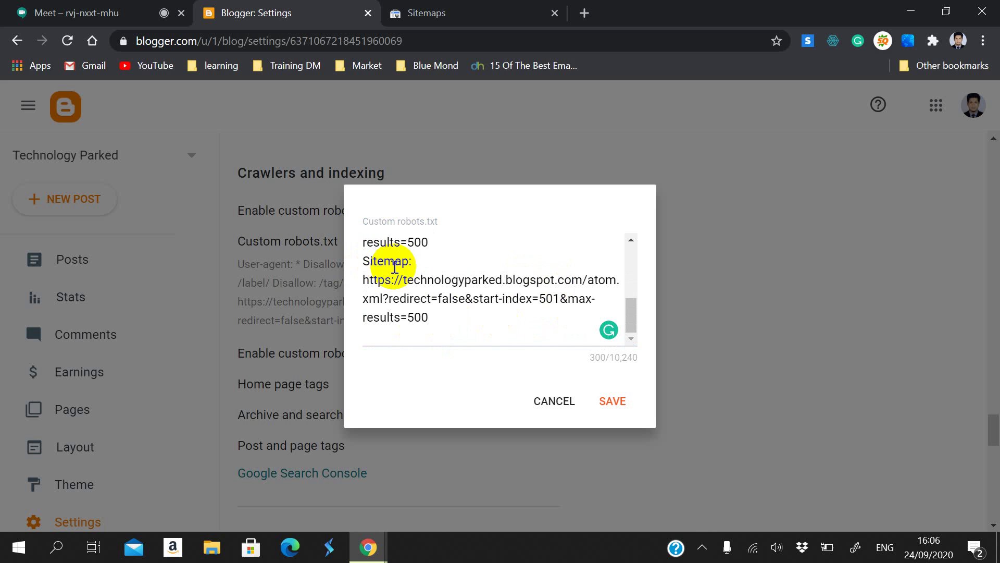
left_click_drag(409, 316, 432, 321)
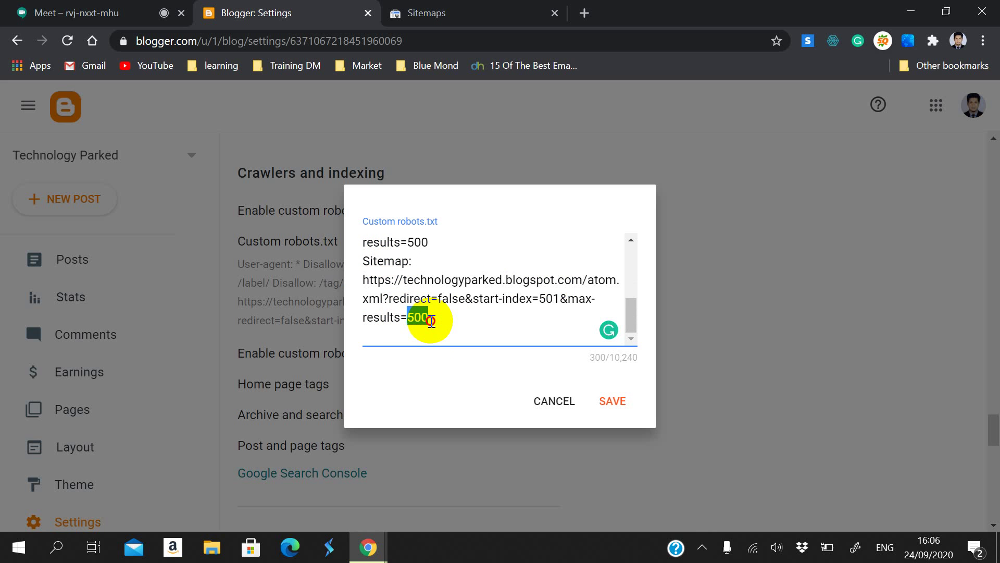
scroll(447, 314, "up", 2)
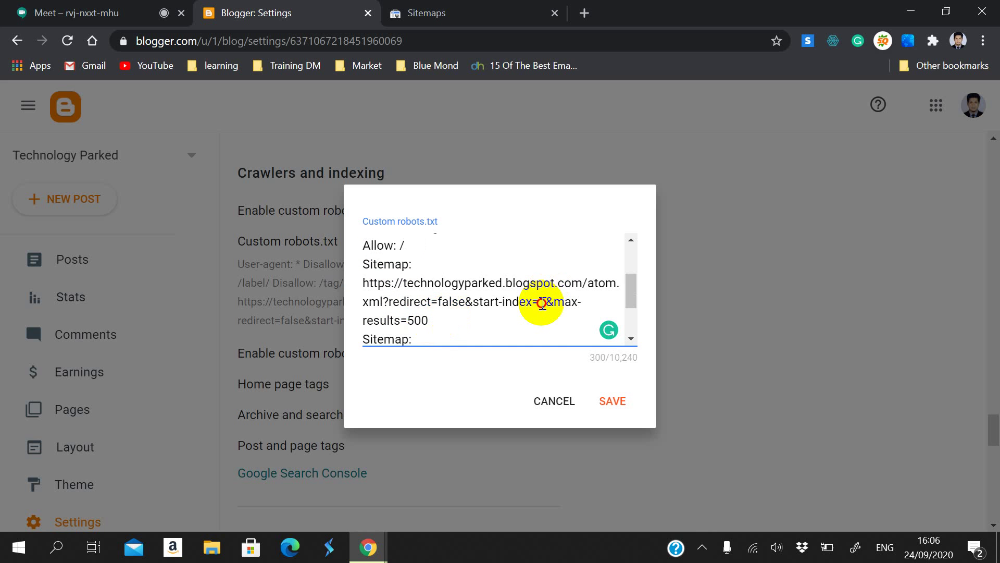
double_click(419, 322)
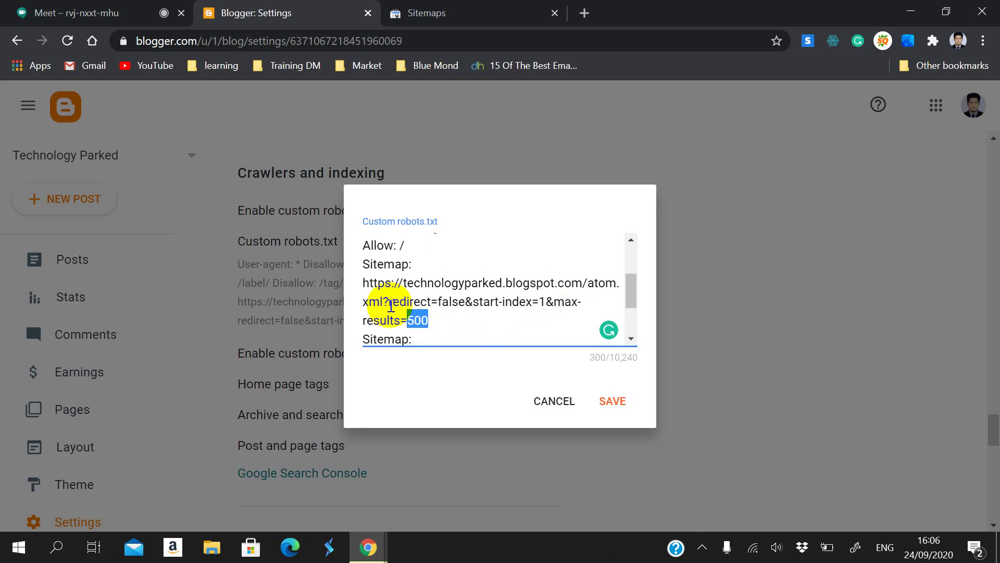
scroll(461, 328, "down", 2)
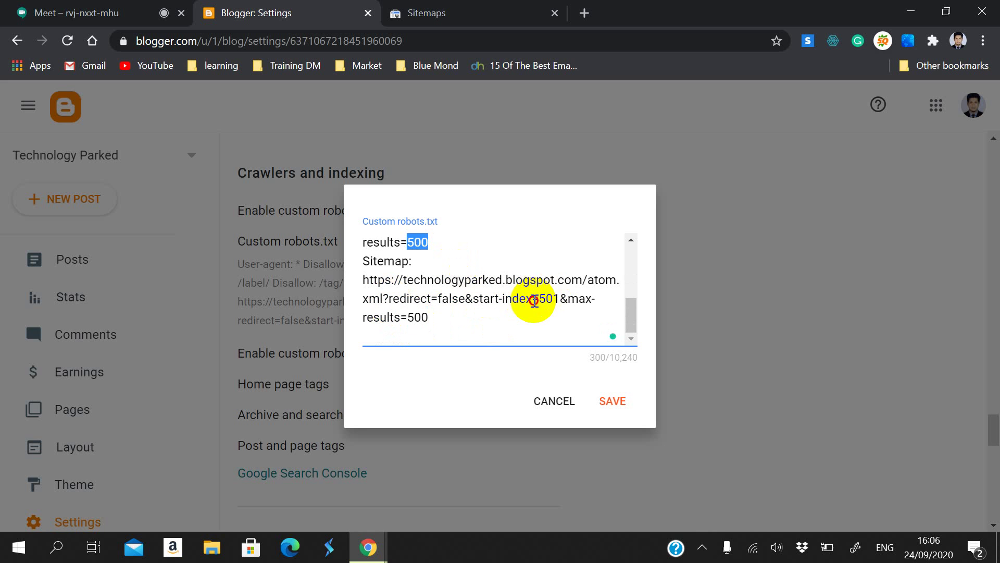
left_click_drag(541, 302, 560, 306)
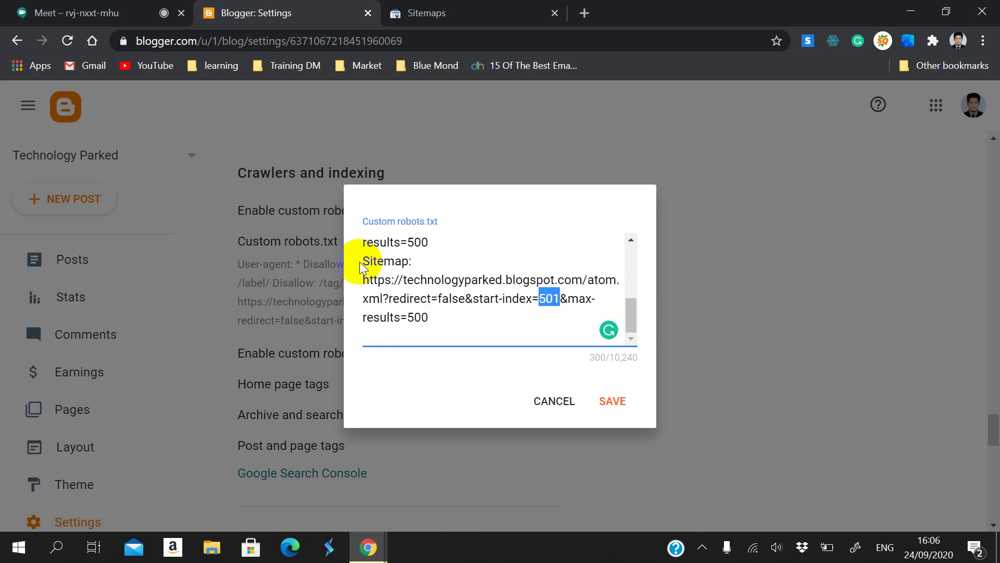
left_click(542, 300)
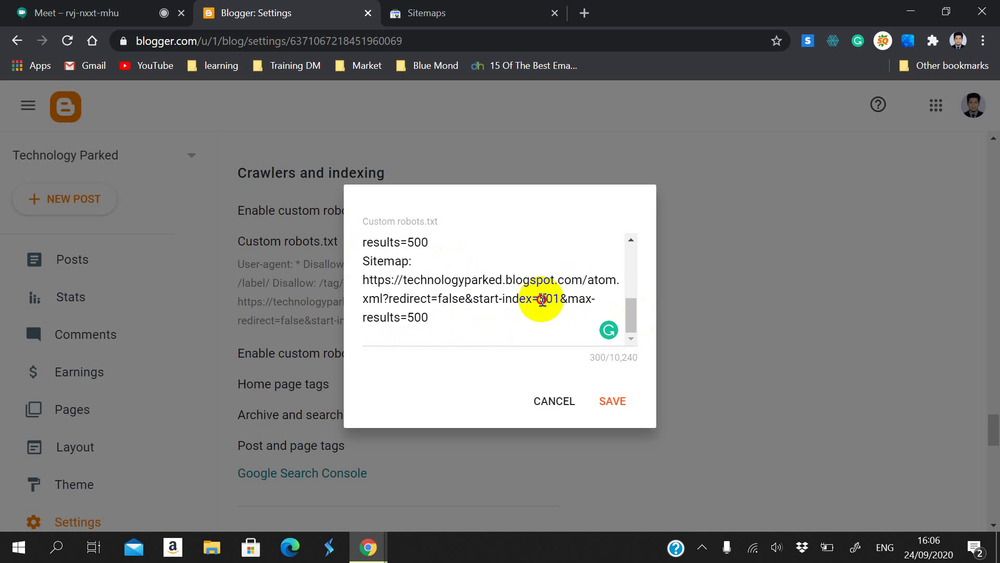
double_click(542, 300)
left_click(434, 327)
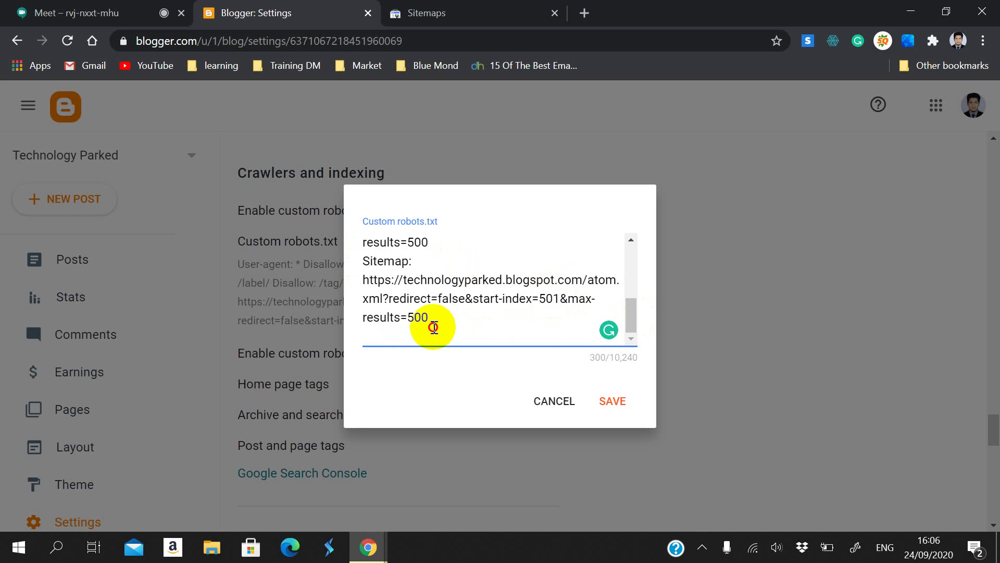
double_click(411, 318)
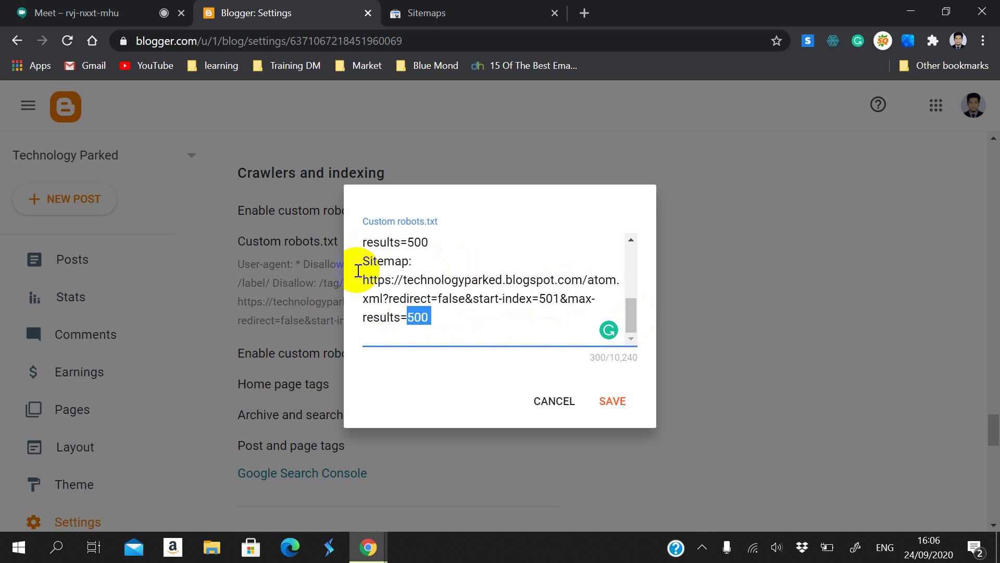
left_click_drag(361, 261, 480, 332)
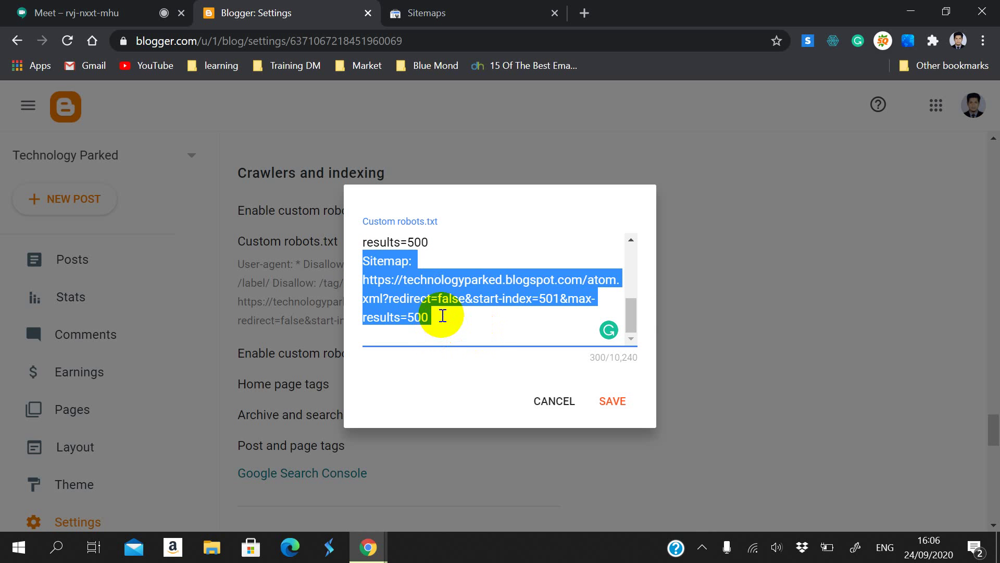
left_click(498, 332)
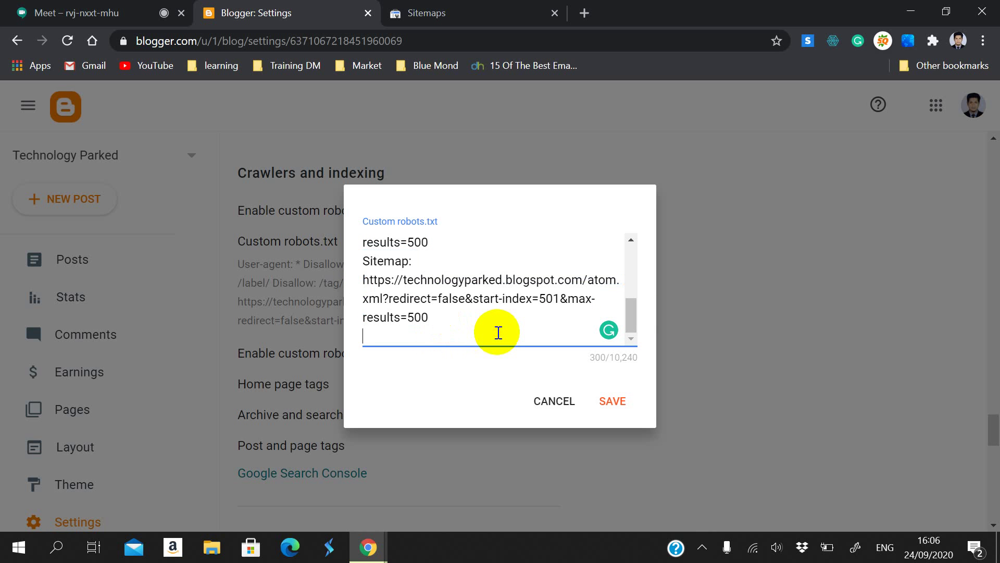
double_click(429, 323)
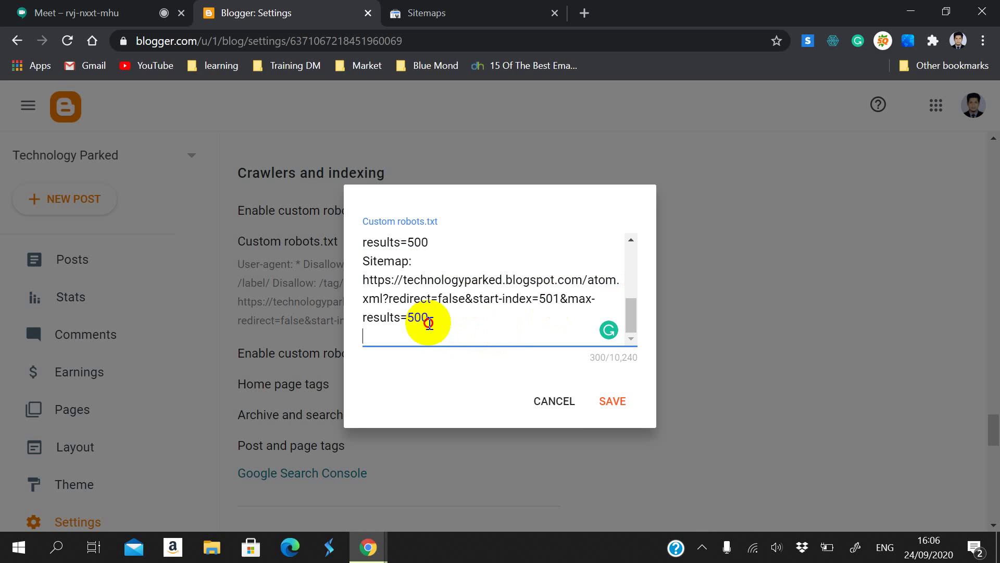
left_click(412, 330)
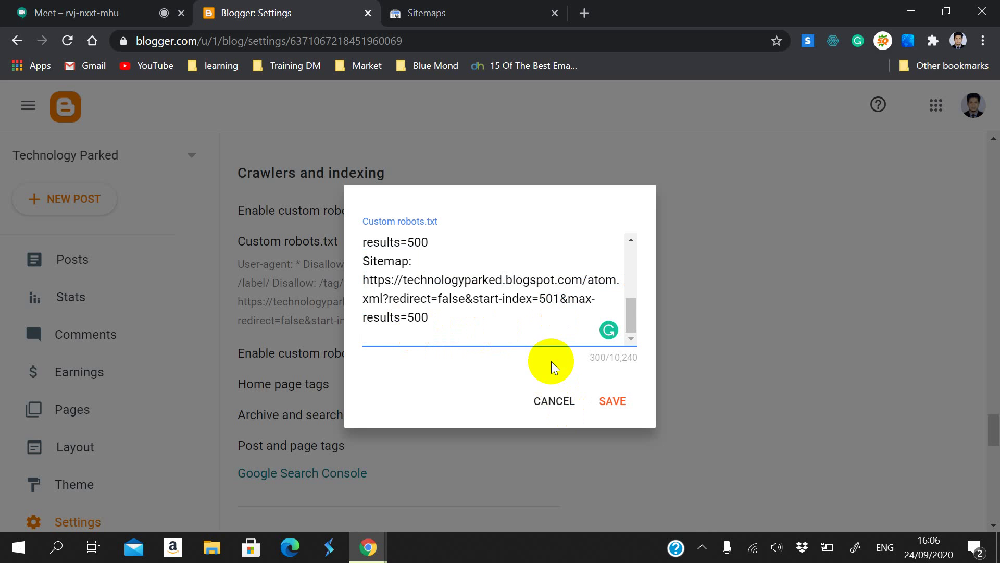
scroll(532, 301, "up", 5)
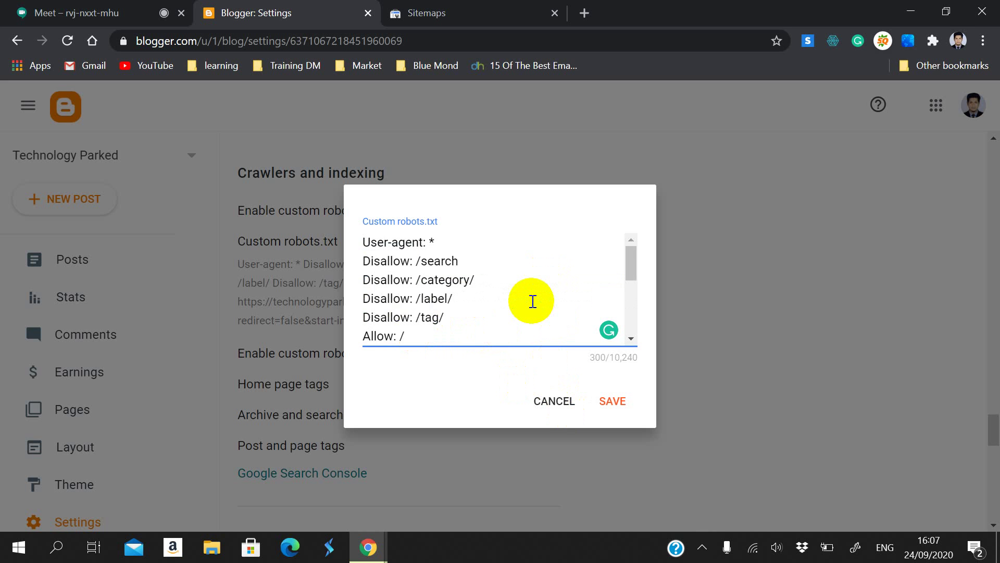
scroll(405, 292, "down", 5)
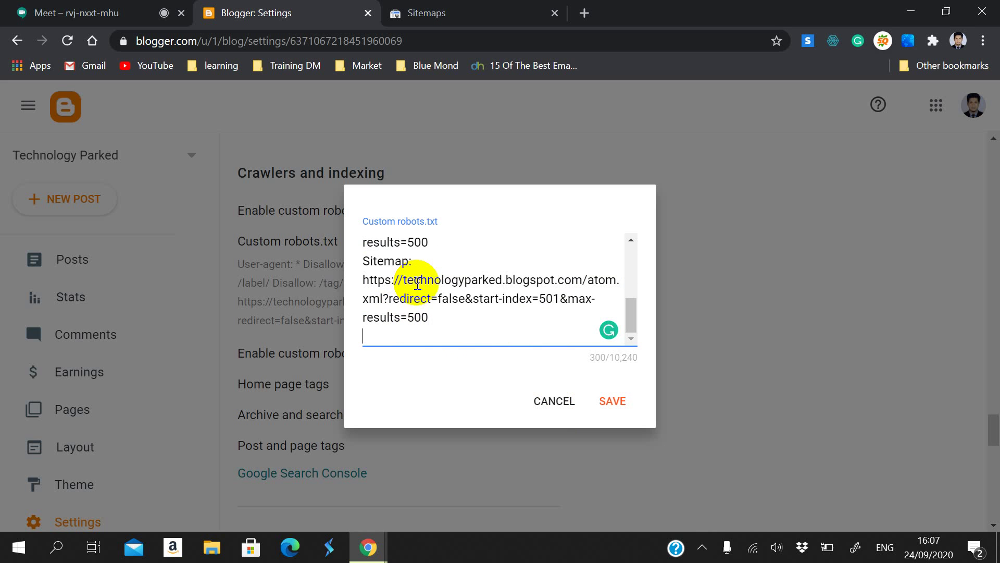
scroll(427, 266, "up", 2)
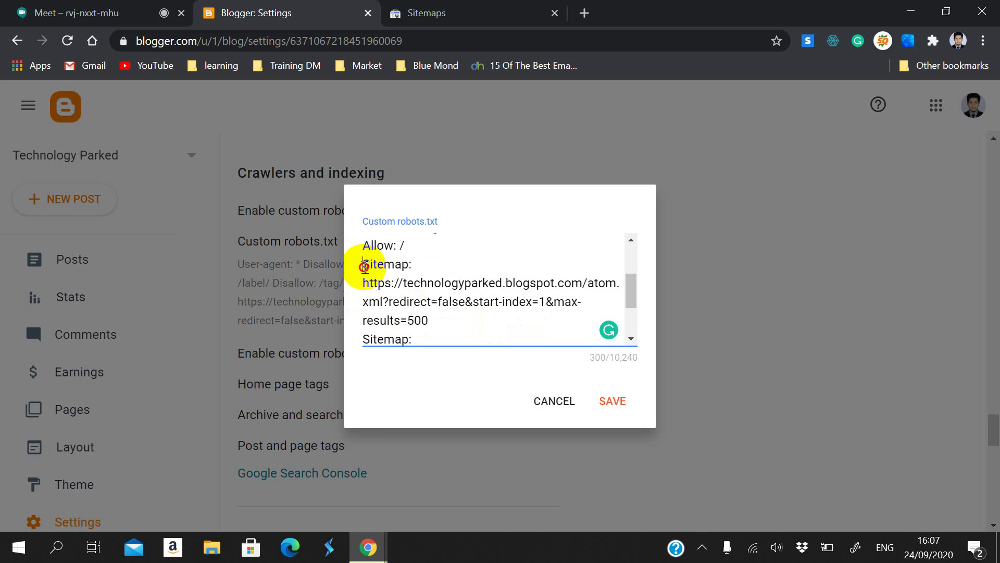
left_click_drag(363, 264, 409, 264)
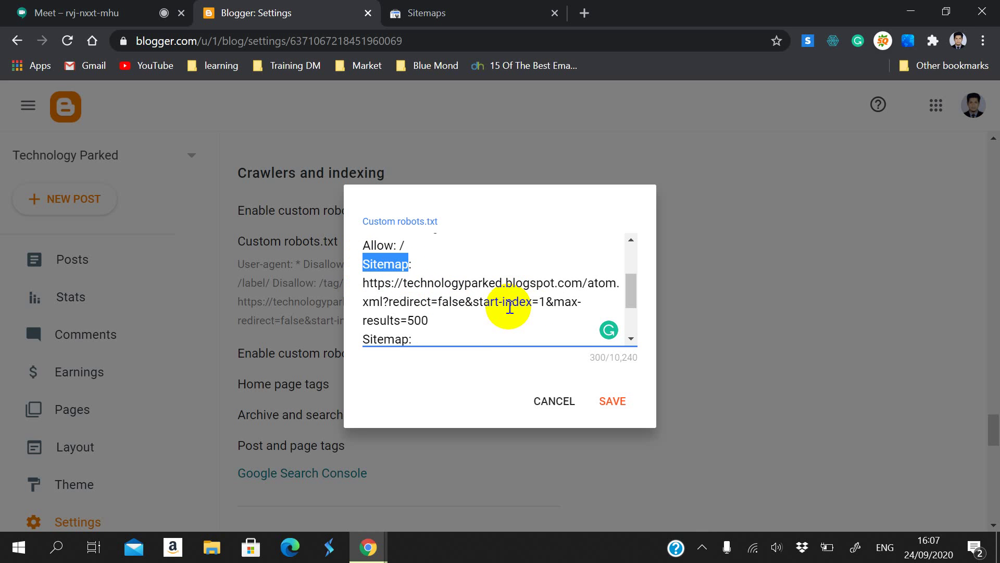
left_click_drag(503, 304, 536, 315)
left_click(439, 330)
left_click_drag(440, 317, 411, 319)
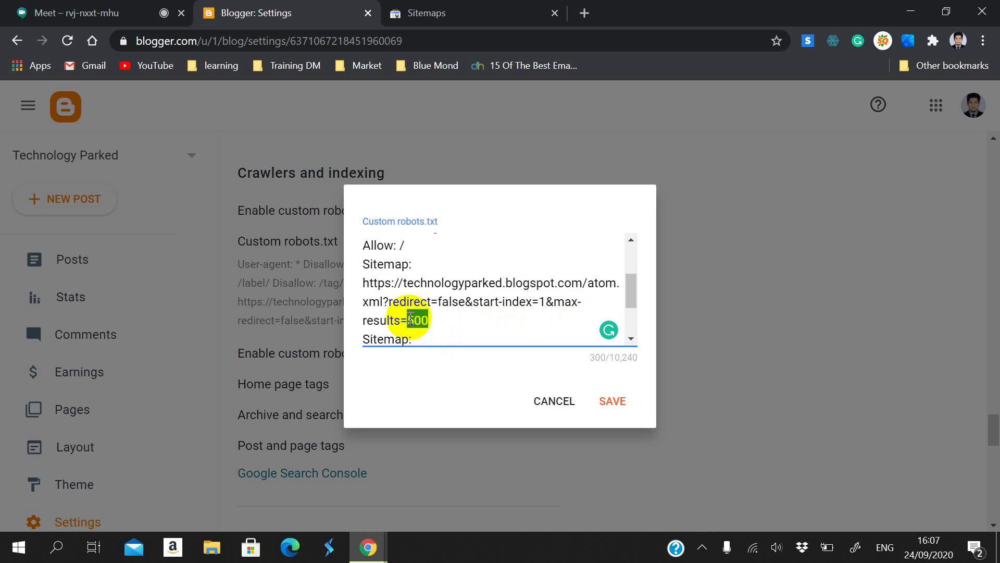
left_click(509, 310)
left_click_drag(538, 301, 535, 302)
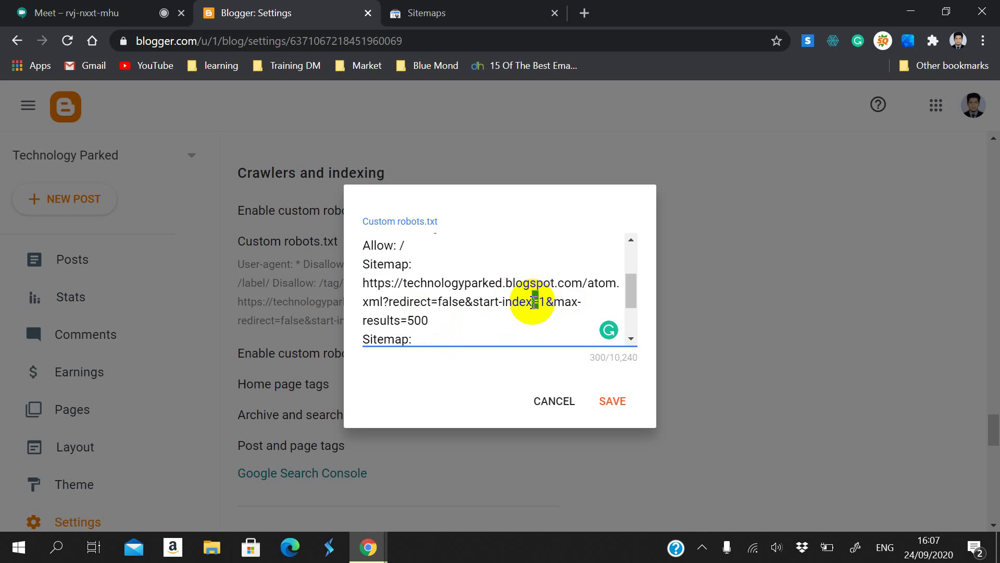
triple_click(400, 286)
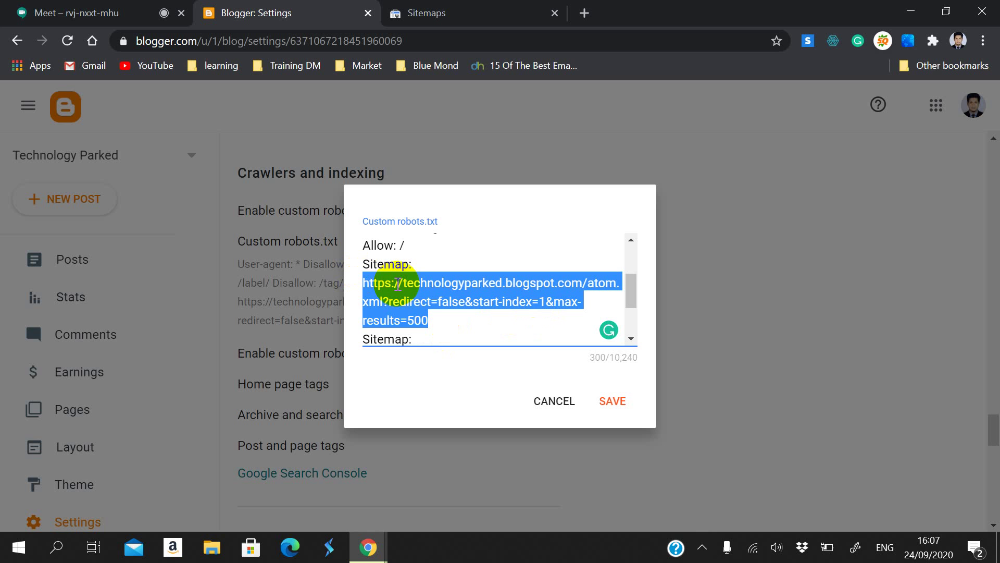
left_click(435, 321)
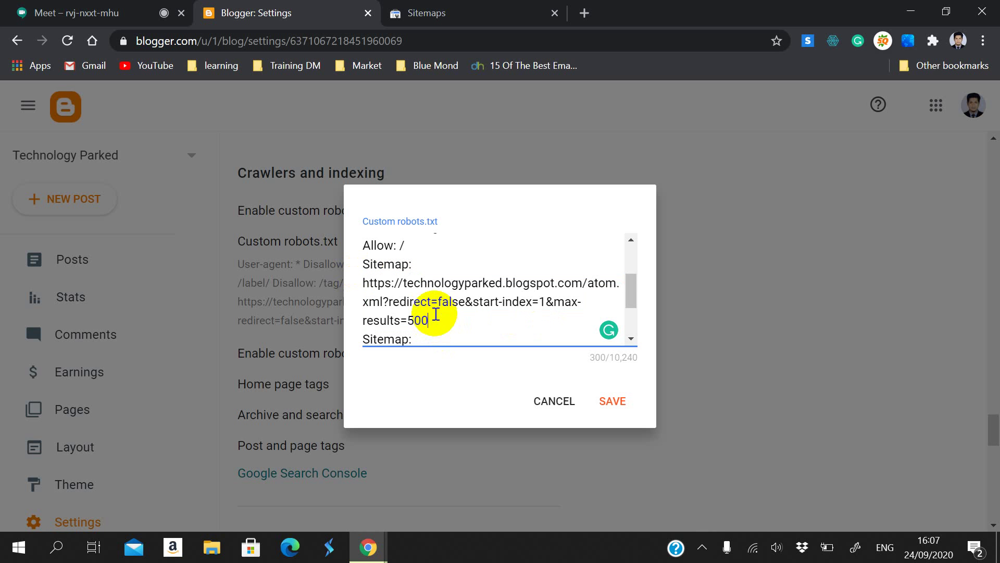
scroll(436, 314, "down", 2)
scroll(436, 314, "up", 2)
scroll(436, 315, "up", 2)
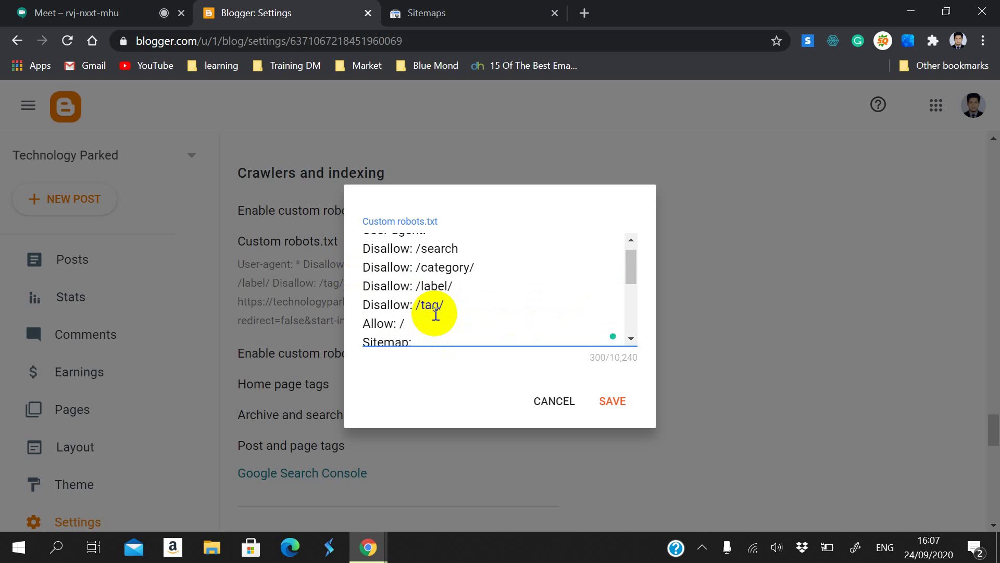
scroll(436, 314, "down", 2)
left_click_drag(633, 285, 631, 279)
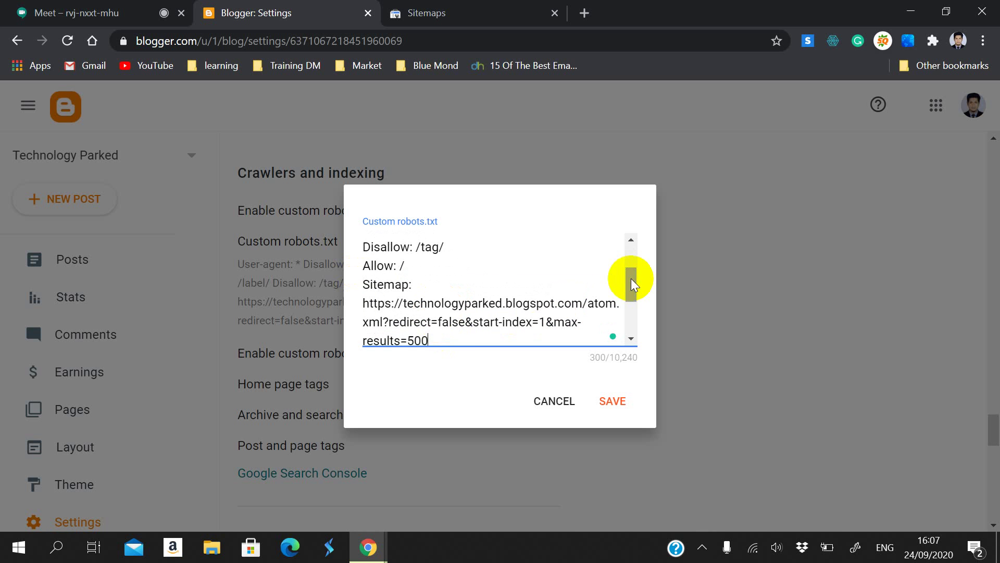
left_click(536, 324)
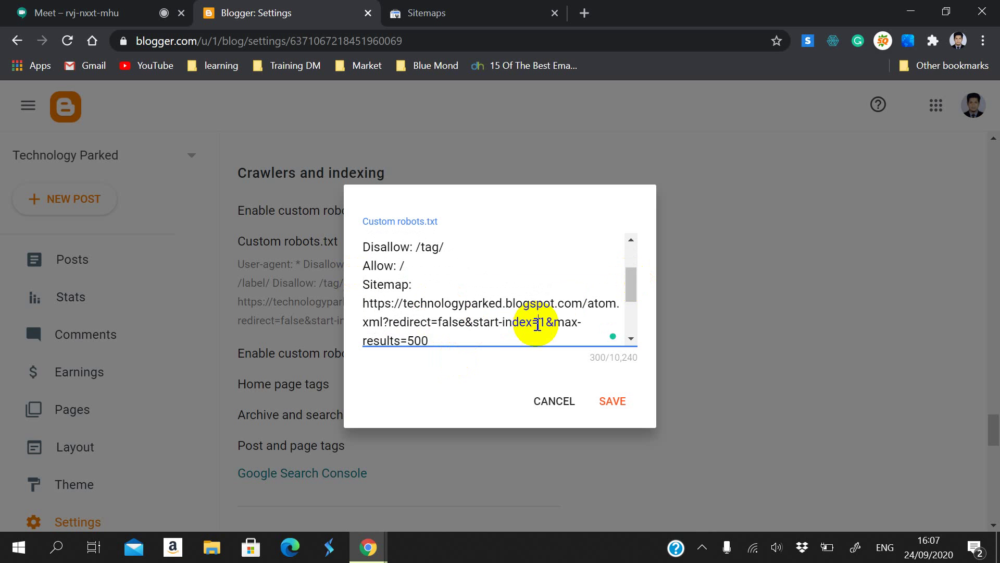
scroll(503, 330, "down", 2)
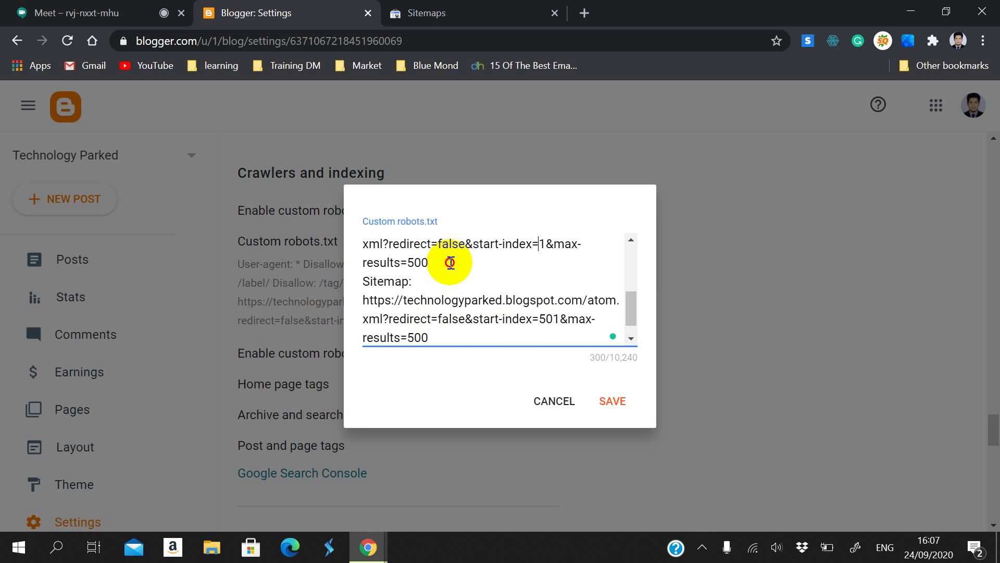
left_click_drag(446, 262, 422, 245)
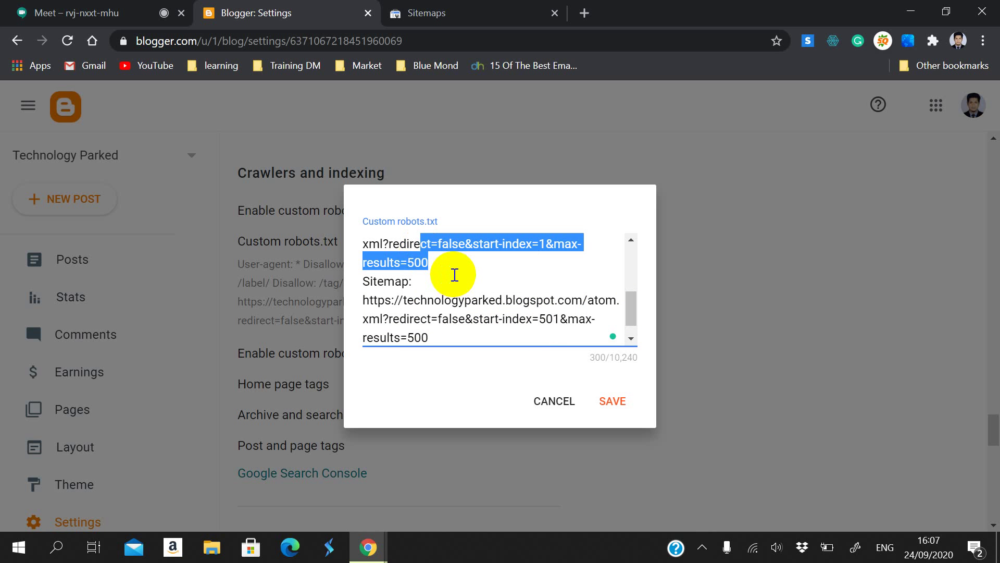
scroll(508, 296, "up", 2)
left_click(516, 313)
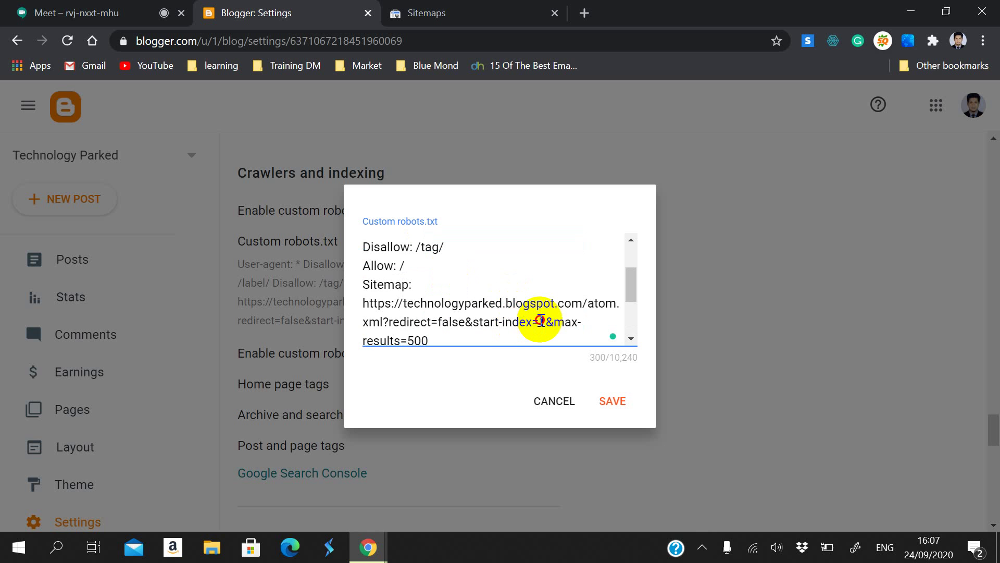
double_click(543, 321)
scroll(535, 290, "down", 2)
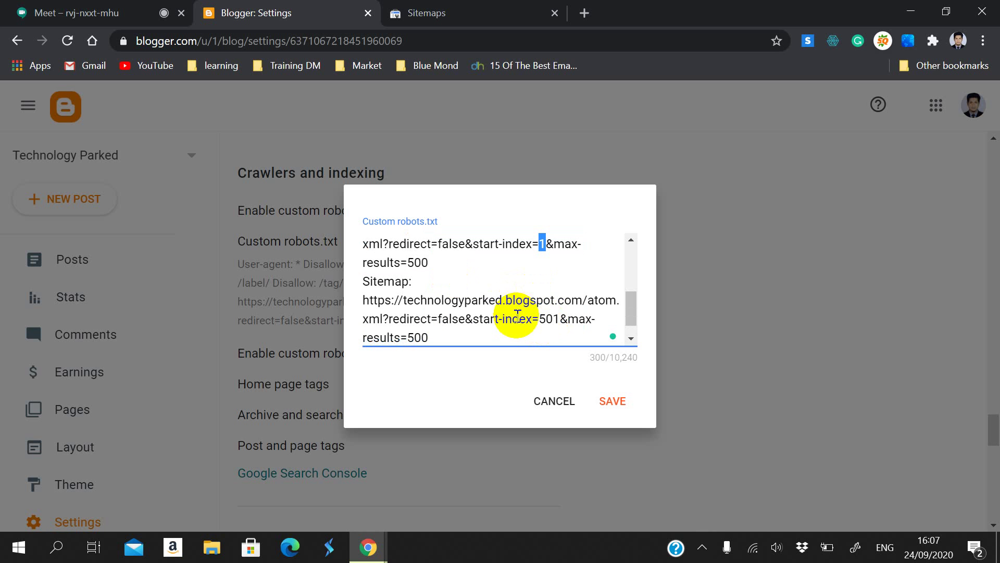
scroll(515, 299, "down", 1)
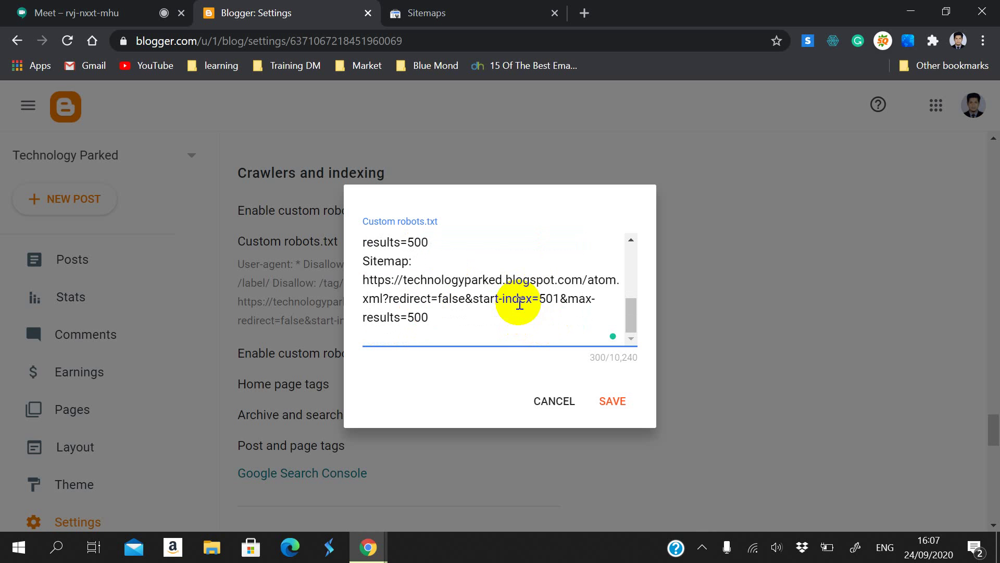
double_click(547, 299)
double_click(419, 243)
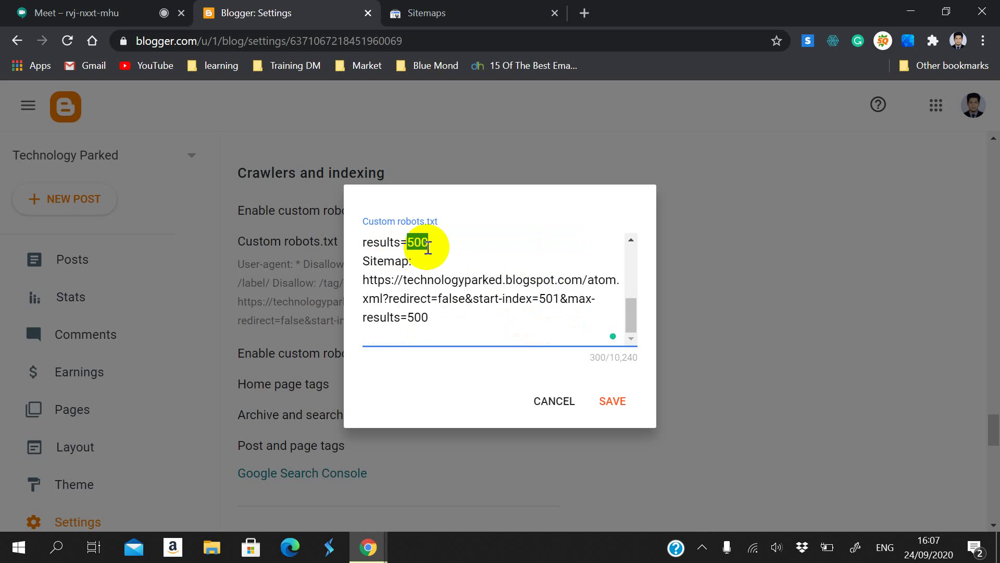
double_click(545, 300)
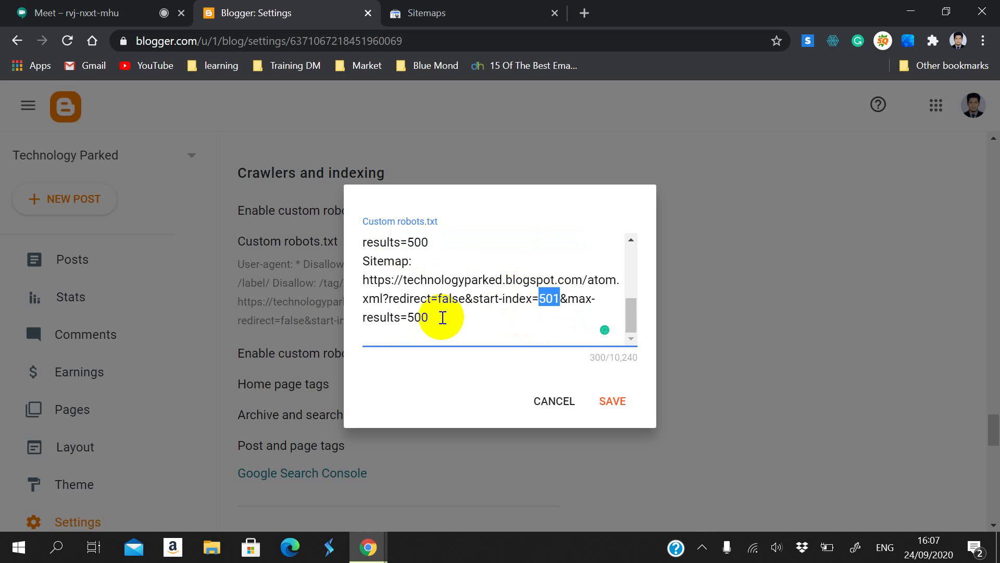
left_click(550, 312)
left_click_drag(591, 306, 585, 302)
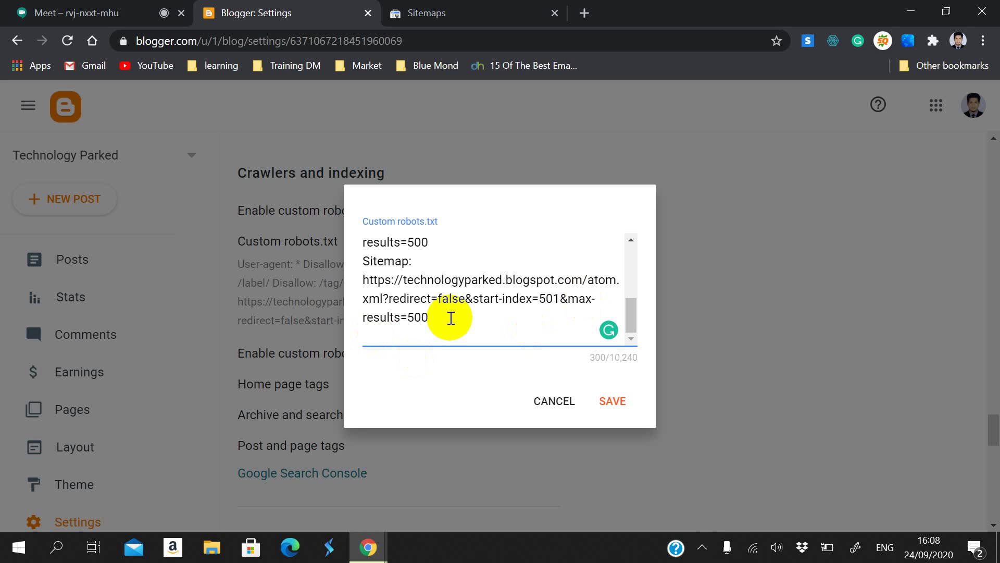
left_click_drag(567, 298, 561, 320)
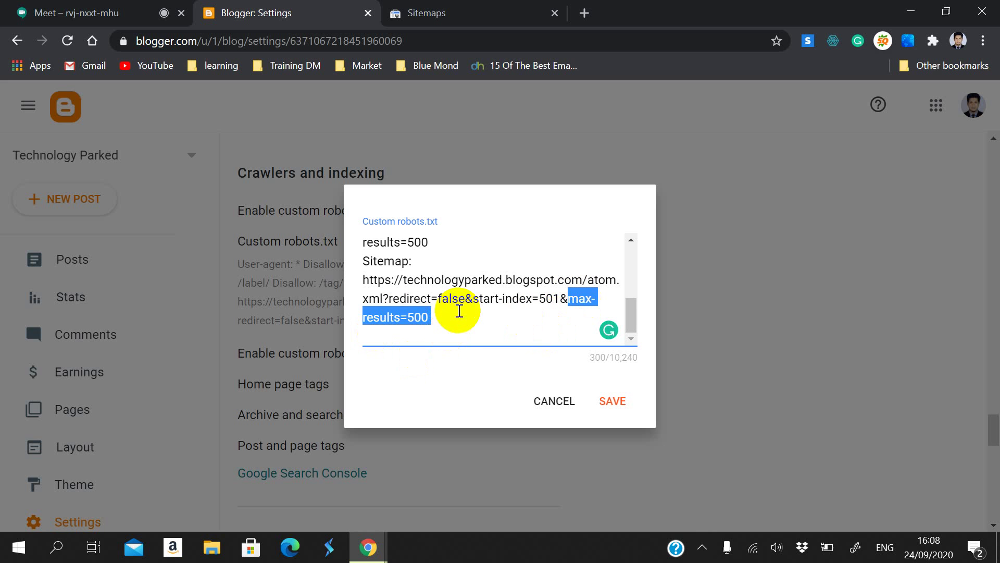
left_click(439, 315)
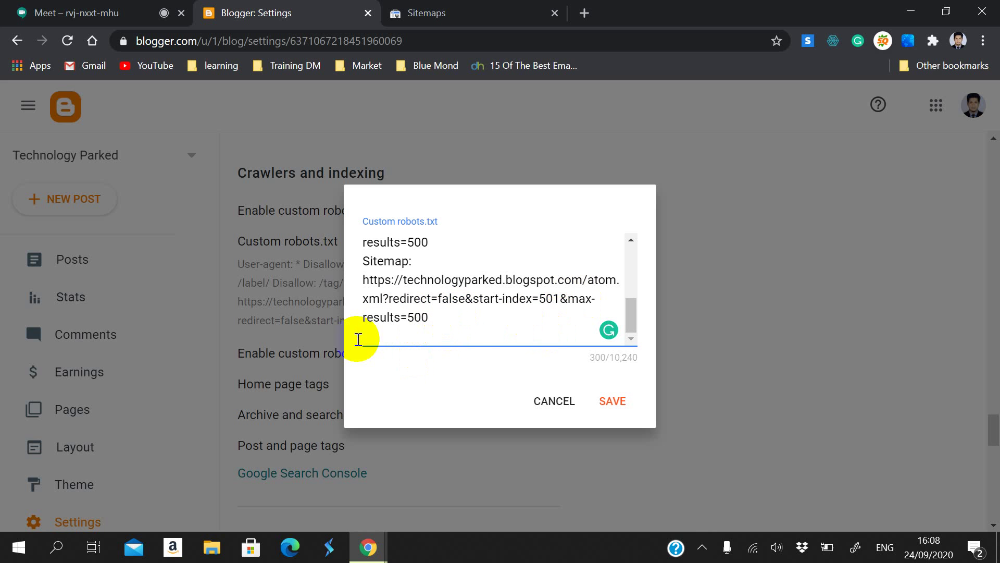
double_click(446, 325)
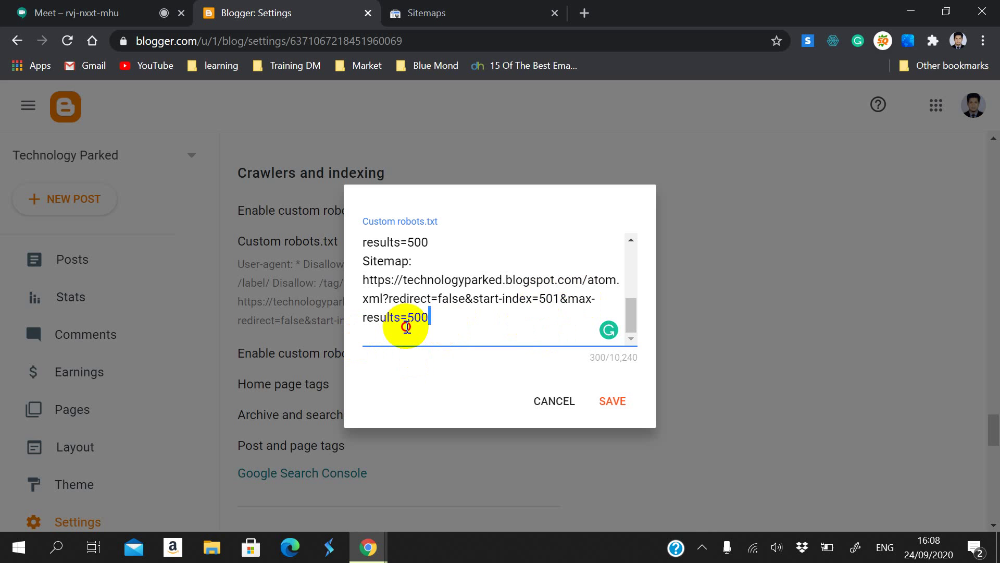
double_click(560, 301)
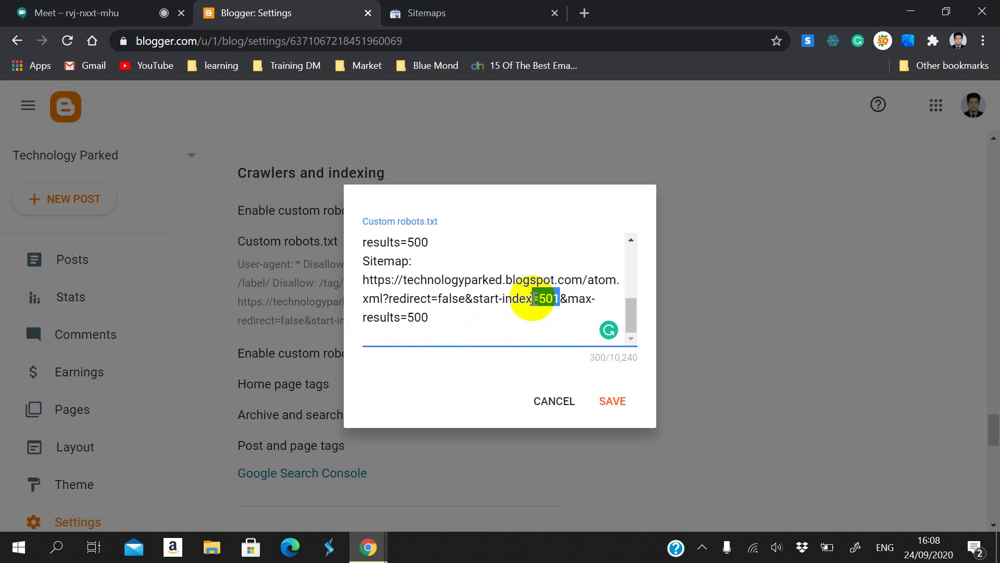
left_click_drag(427, 298, 447, 321)
left_click(447, 321)
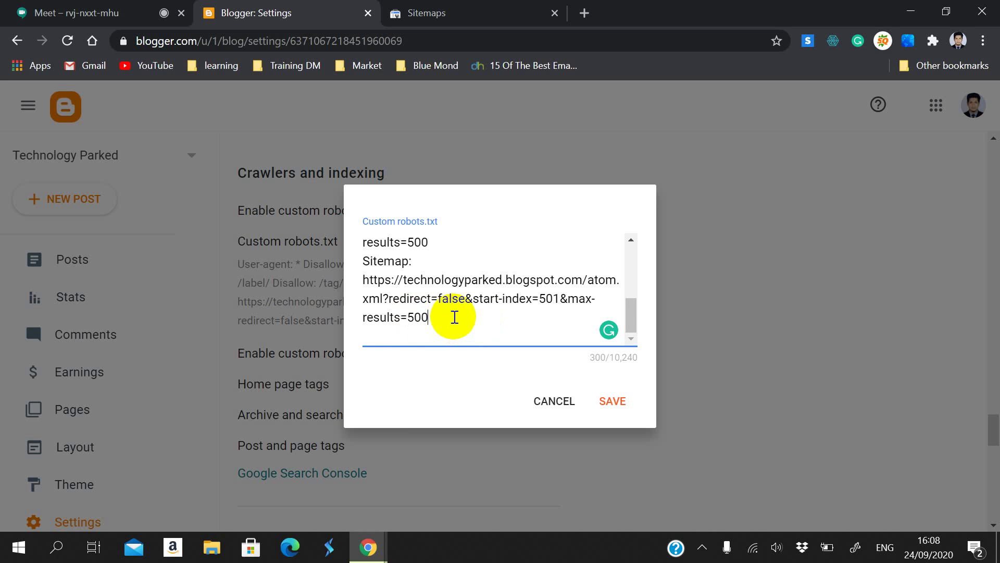
Step: Delete the blank line after the start-index=501 Sitemap entry and save the robots.txt
left_click(466, 334)
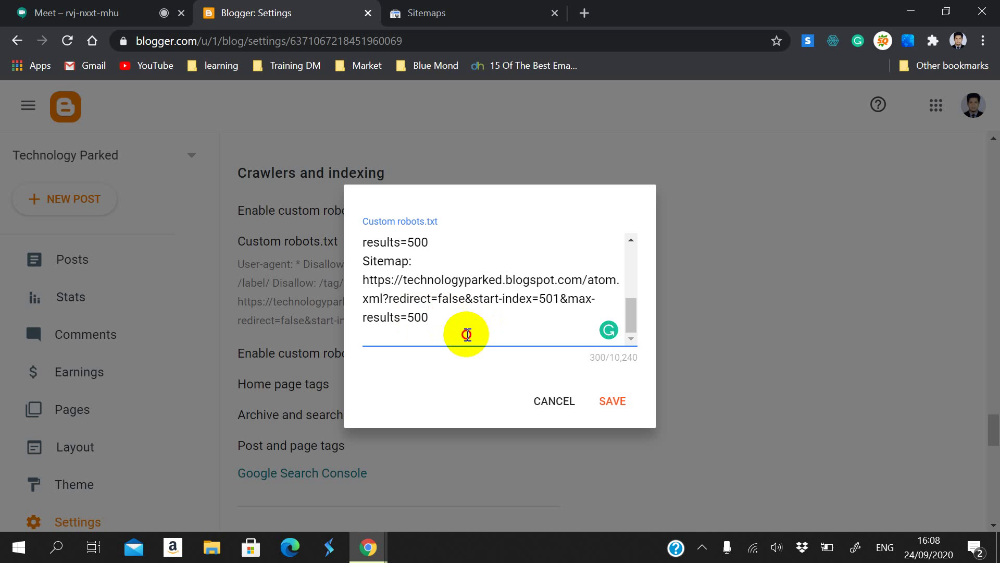
key("BackSpace")
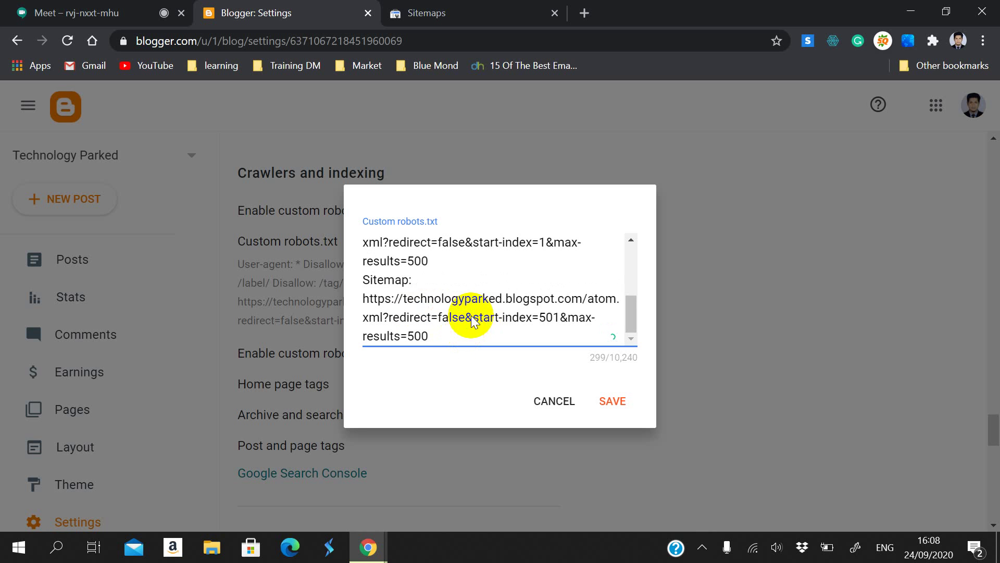
left_click_drag(569, 317, 546, 315)
left_click(521, 333)
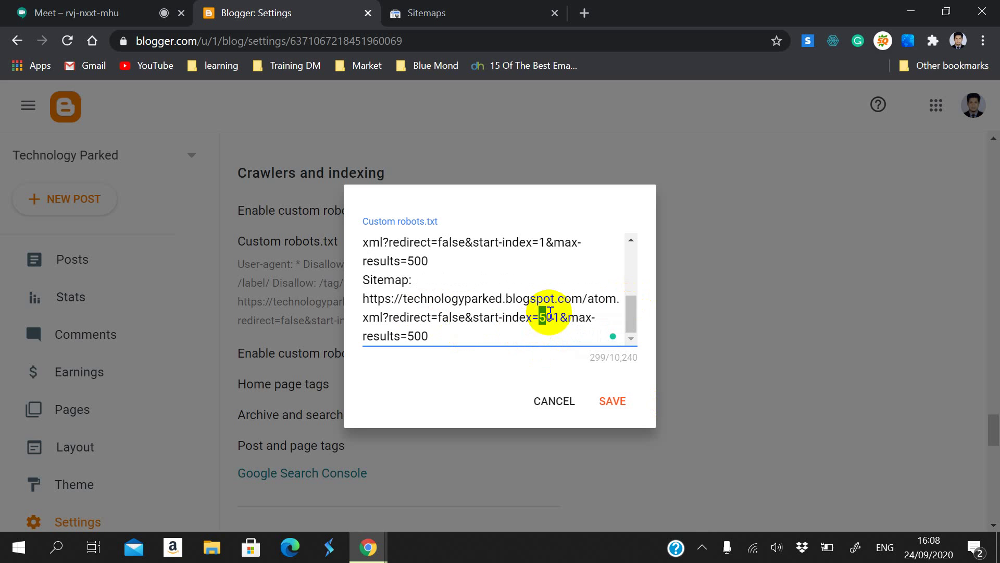
double_click(558, 316)
left_click_drag(415, 337, 481, 329)
left_click(498, 328)
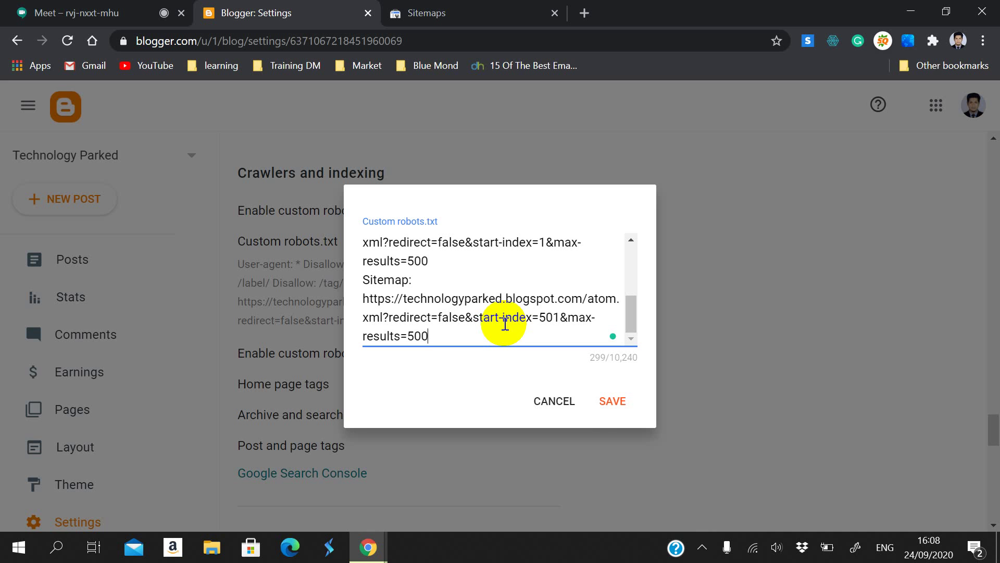
left_click(597, 402)
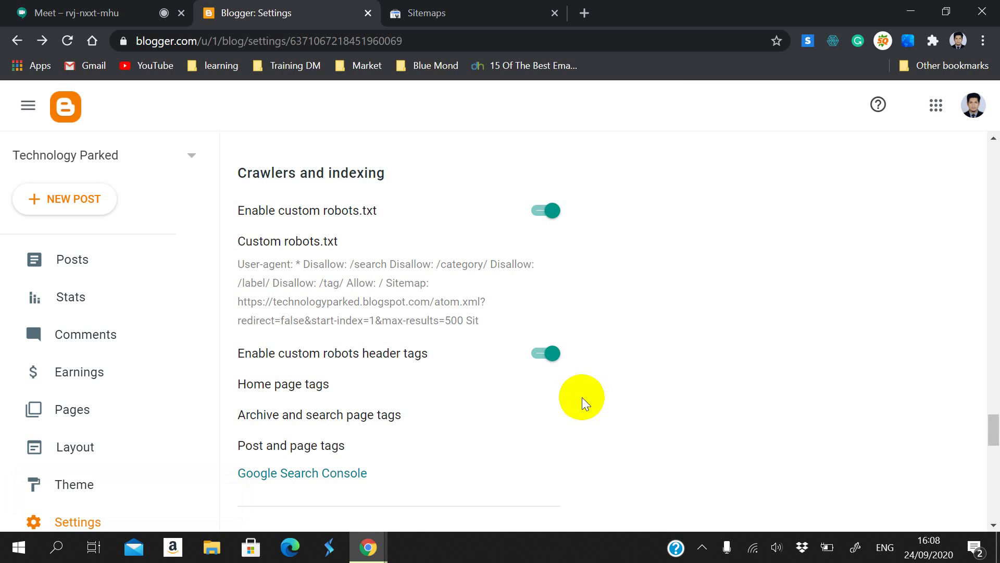
Step: Go back to Search Console and open the list of submitted sitemaps
left_click(172, 11)
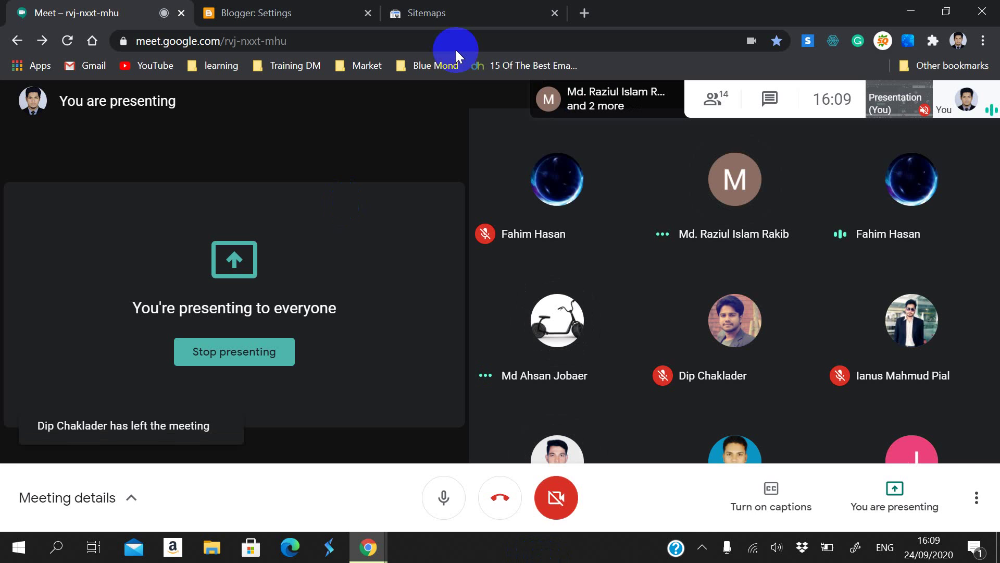
left_click(435, 9)
left_click(321, 6)
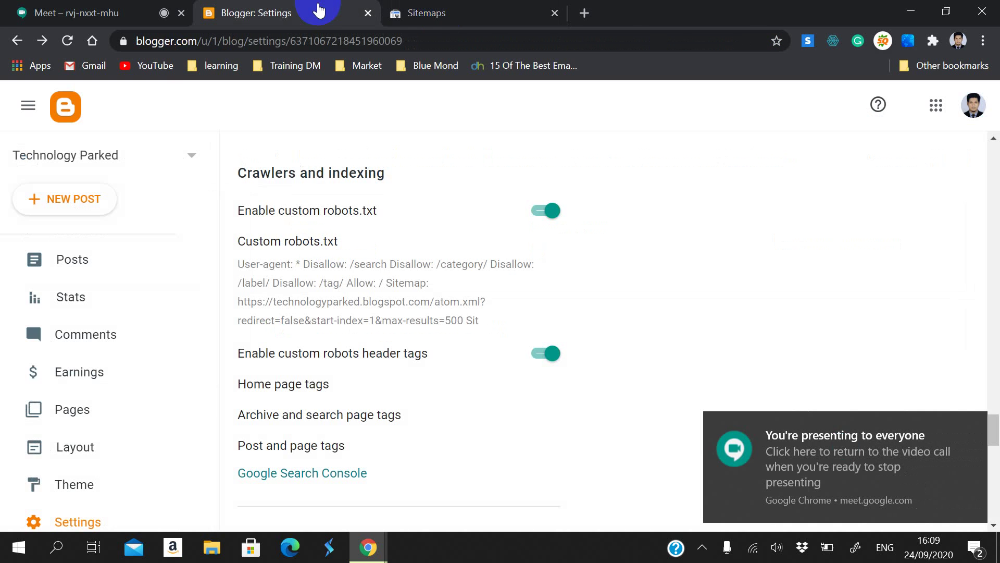
left_click(386, 6)
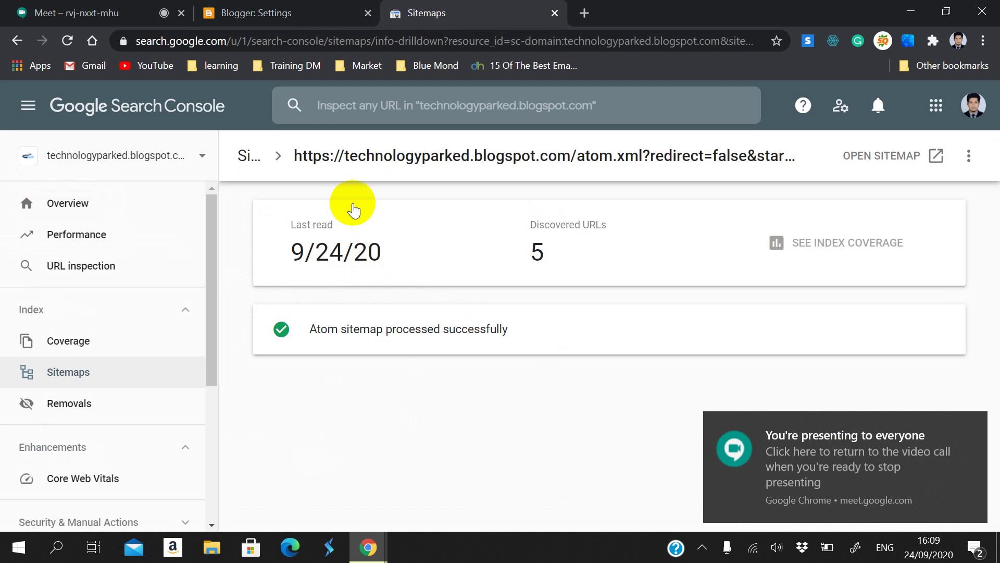
left_click(122, 372)
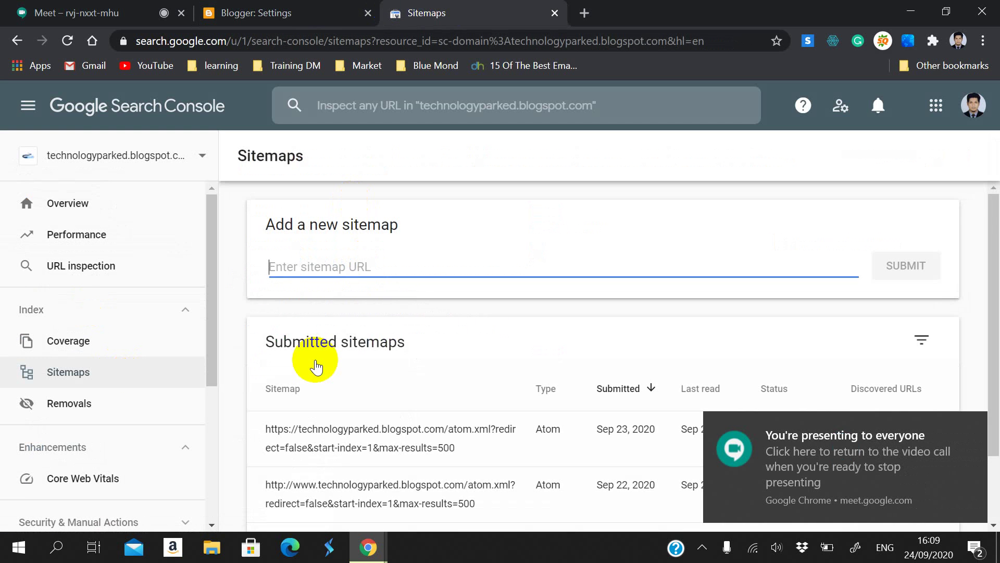
scroll(323, 365, "down", 2)
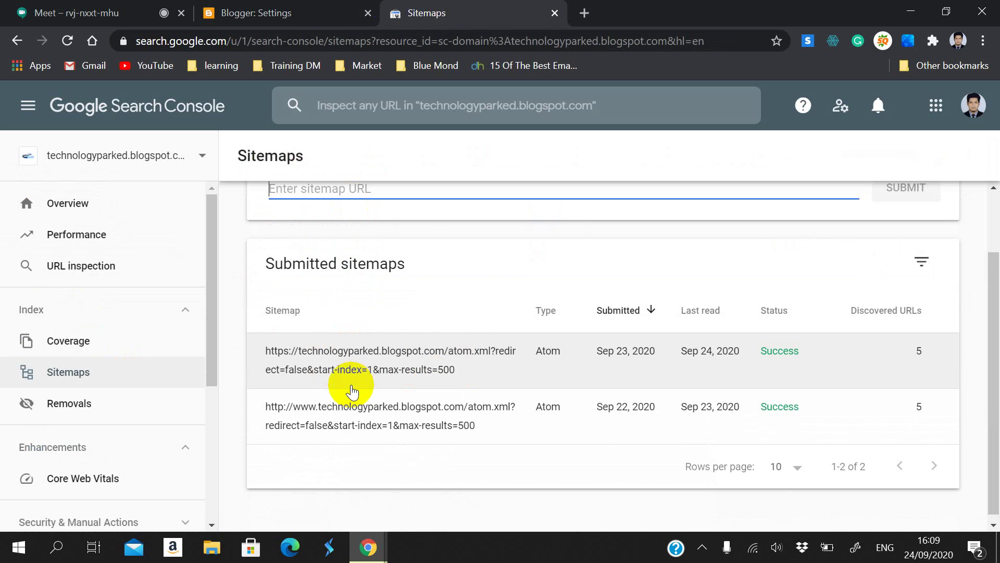
scroll(397, 361, "up", 2)
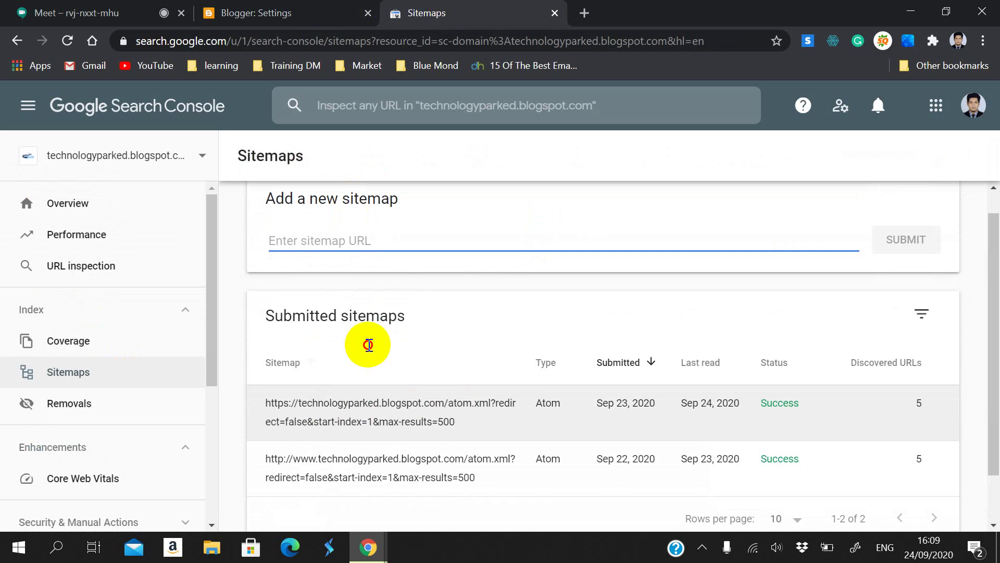
type("Sitemap: https://technologyparked.blogspot.com/atom.xml?redirect=false&start-index=501&max-results=500")
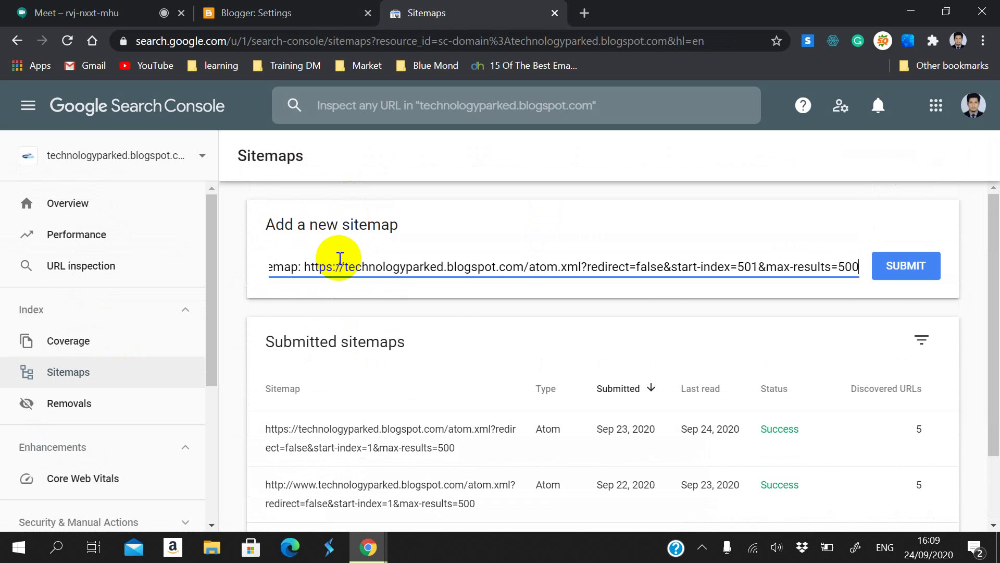
left_click_drag(309, 263, 246, 239)
key("BackSpace")
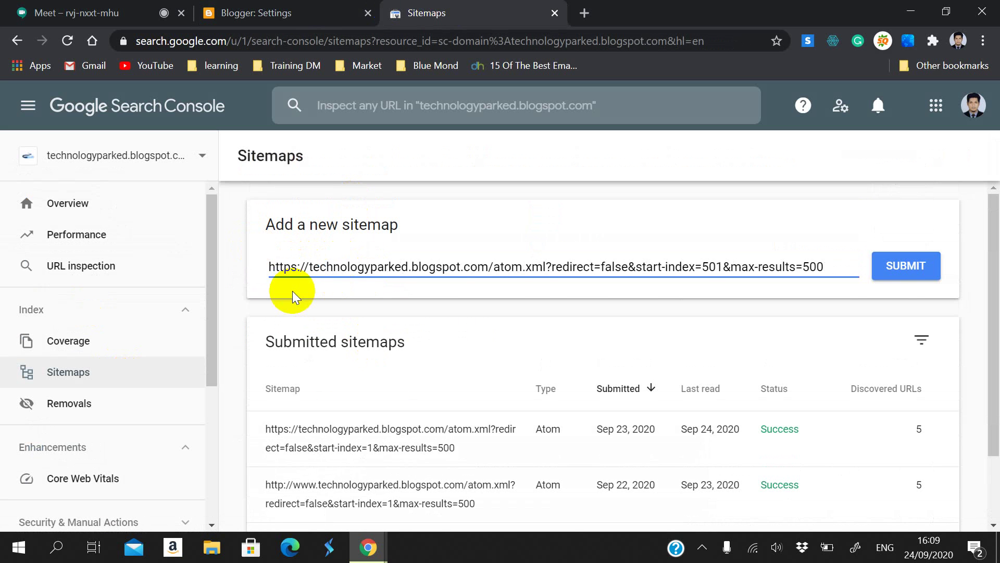
left_click(548, 264)
left_click_drag(597, 268, 841, 274)
key("BackSpace")
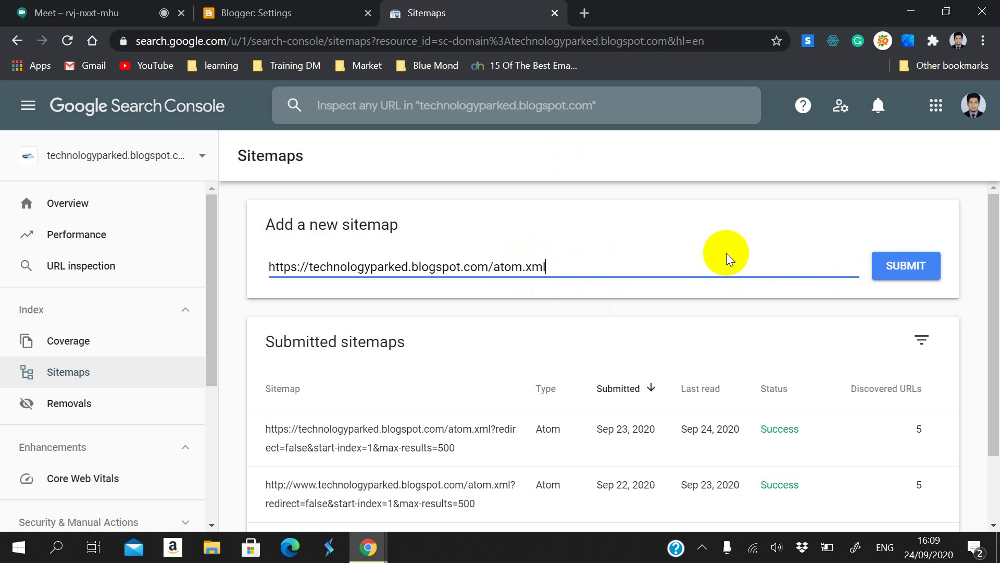
left_click(906, 270)
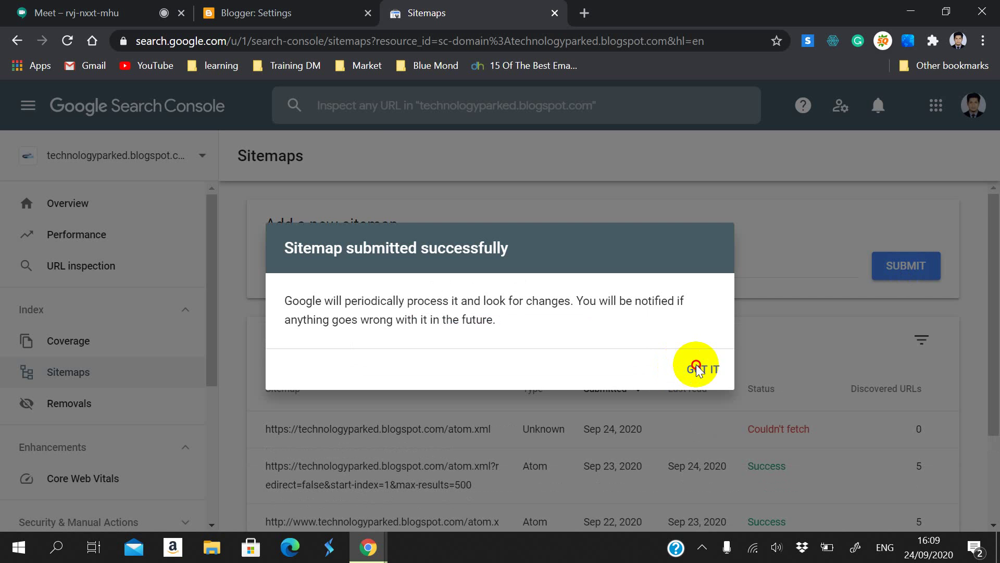
Step: Open the new atom.xml entry, then reload the Sitemaps list to confirm its Success status
left_click(698, 367)
scroll(704, 412, "down", 2)
left_click_drag(740, 349, 811, 363)
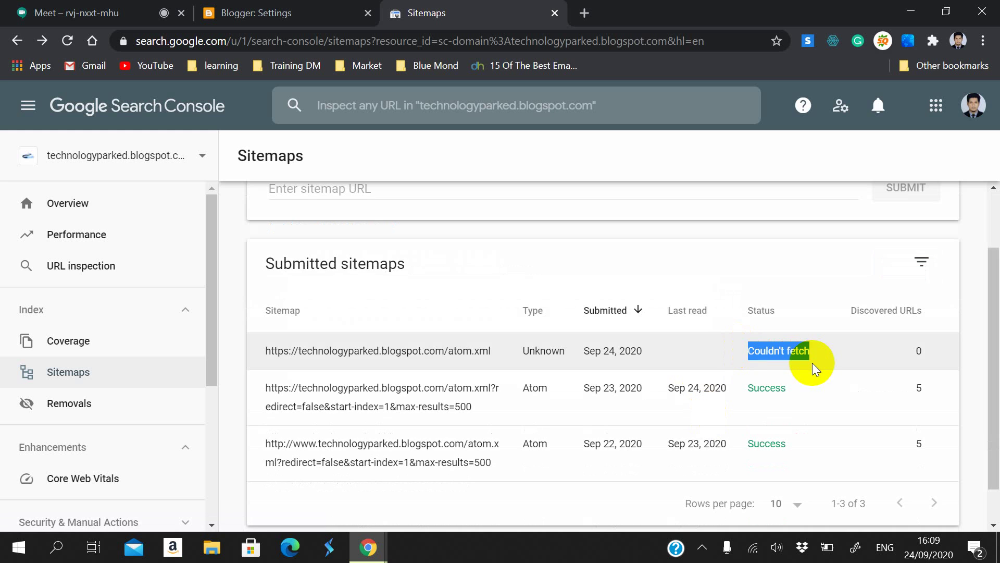
left_click(770, 352)
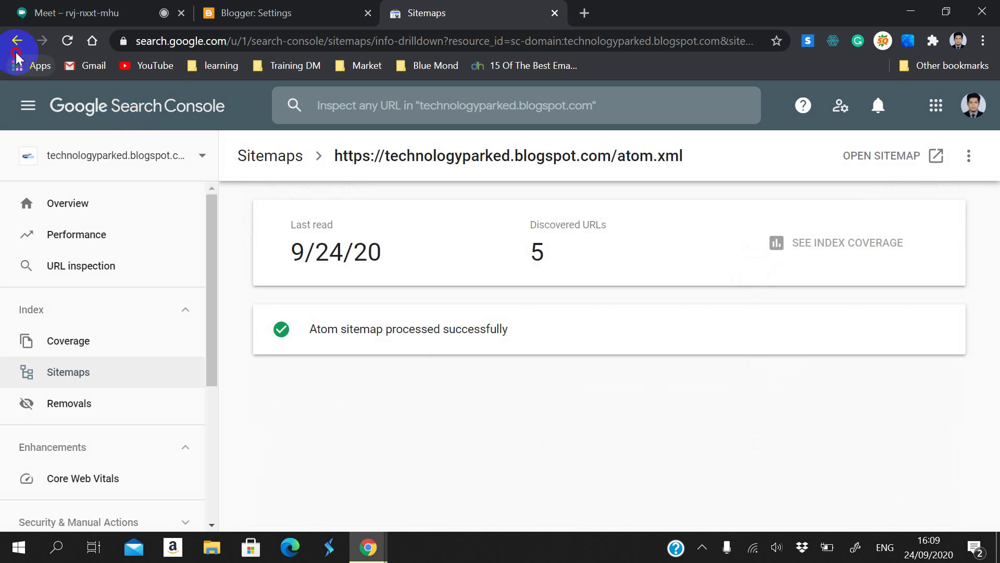
left_click(17, 40)
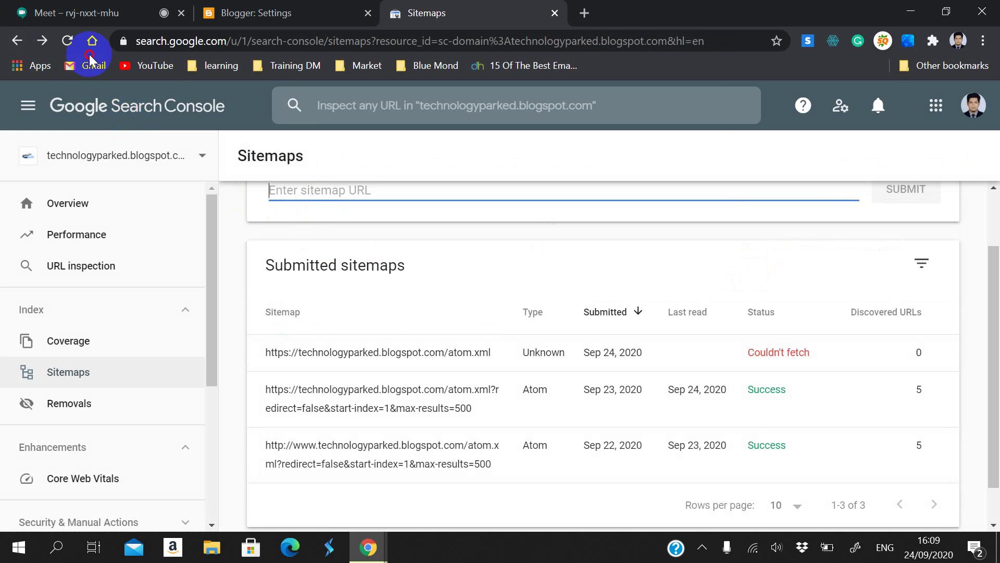
left_click(67, 41)
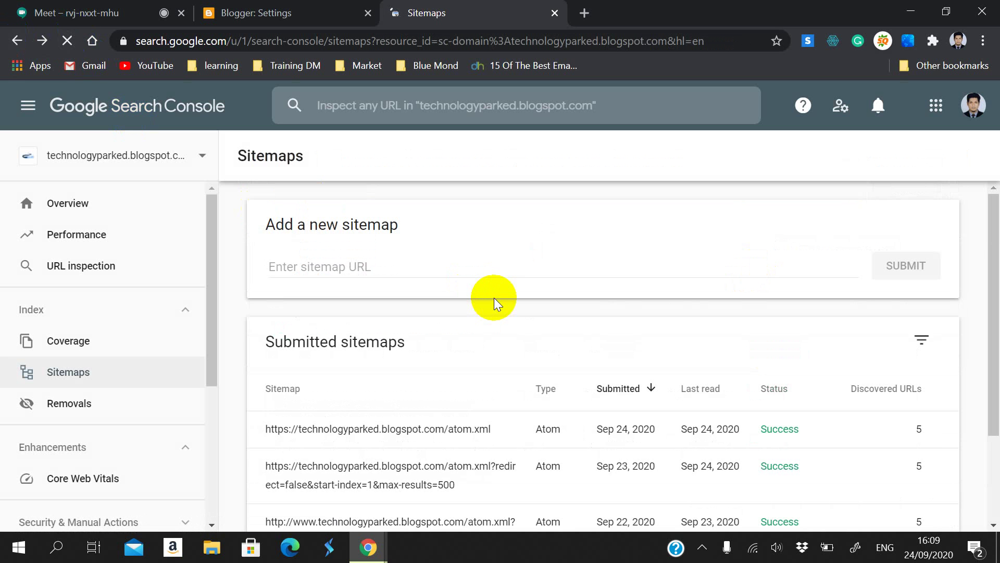
scroll(731, 338, "down", 2)
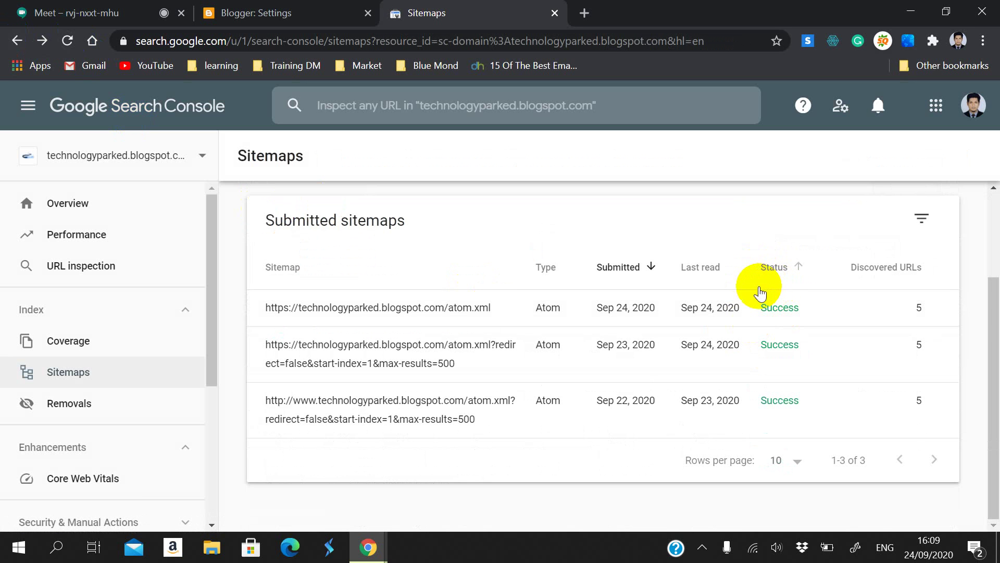
Step: Paste the sitemap line and strip the 'Sitemap:' prefix and pagination parameters, leaving atom.xml
scroll(448, 319, "up", 3)
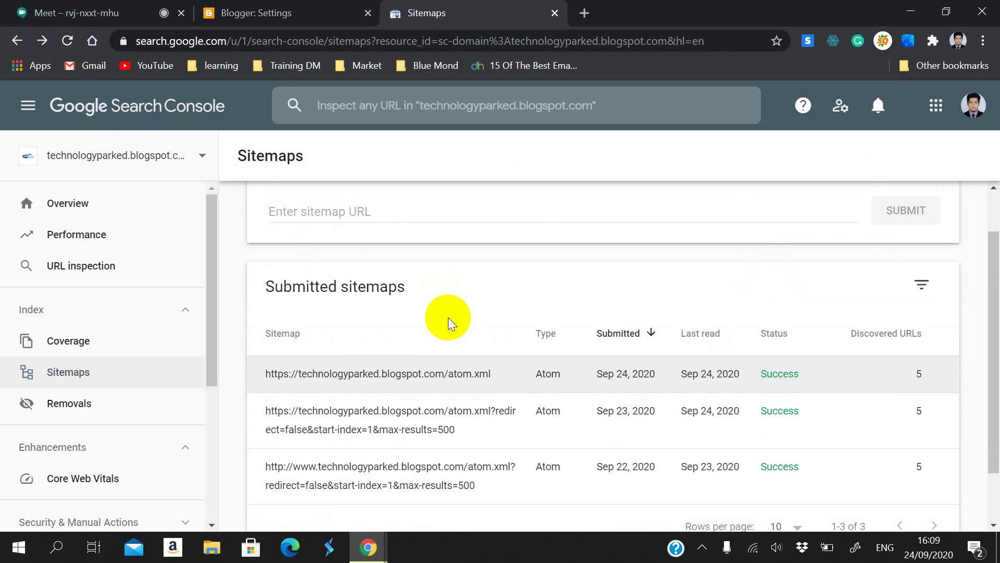
scroll(390, 324, "down", 1)
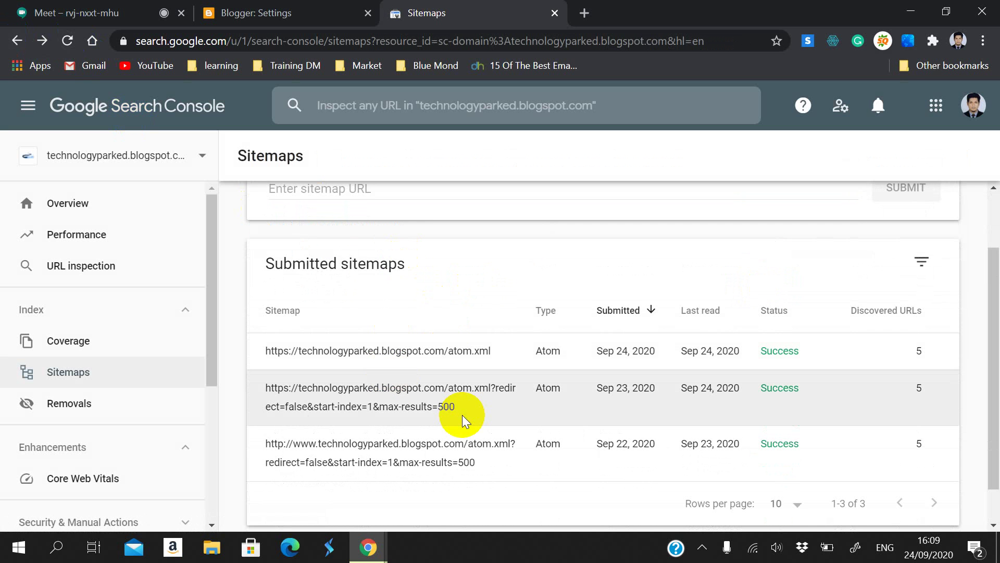
scroll(417, 240, "up", 1)
left_click(397, 269)
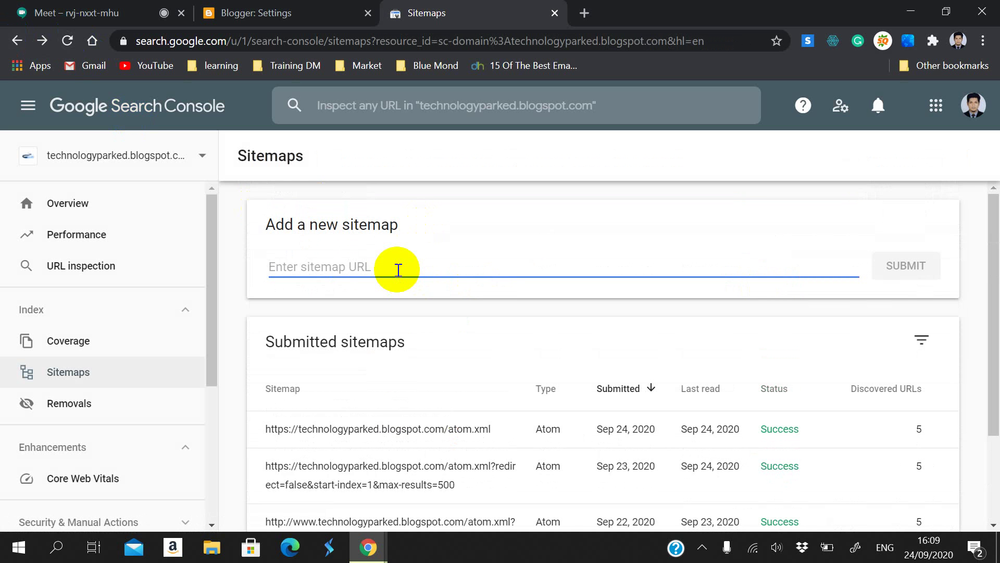
type("Sitemap: https://technologyparked.blogspot.com/atom.xml?redirect=false&start-index=501&max-results=500")
left_click_drag(302, 267, 218, 246)
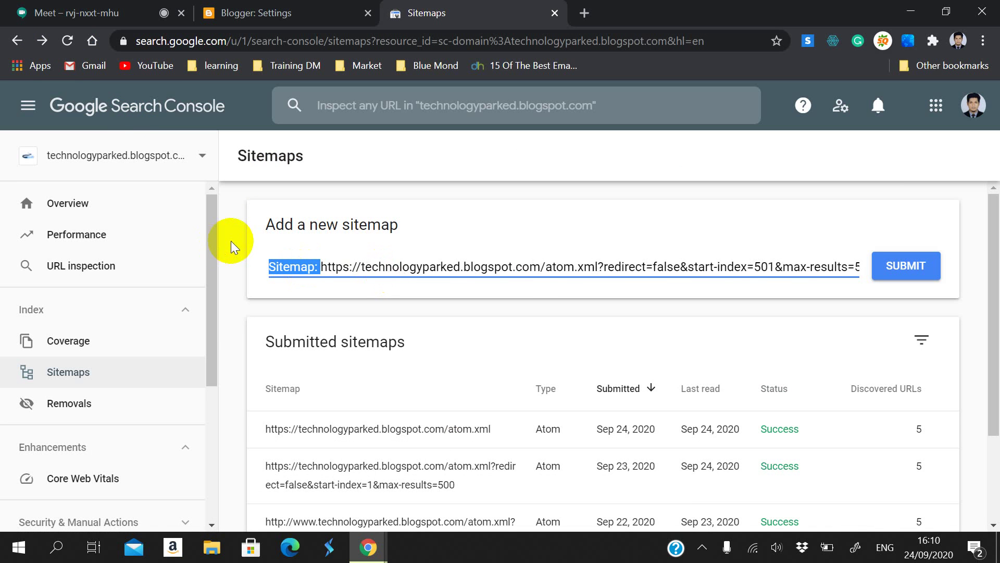
key("BackSpace")
double_click(544, 269)
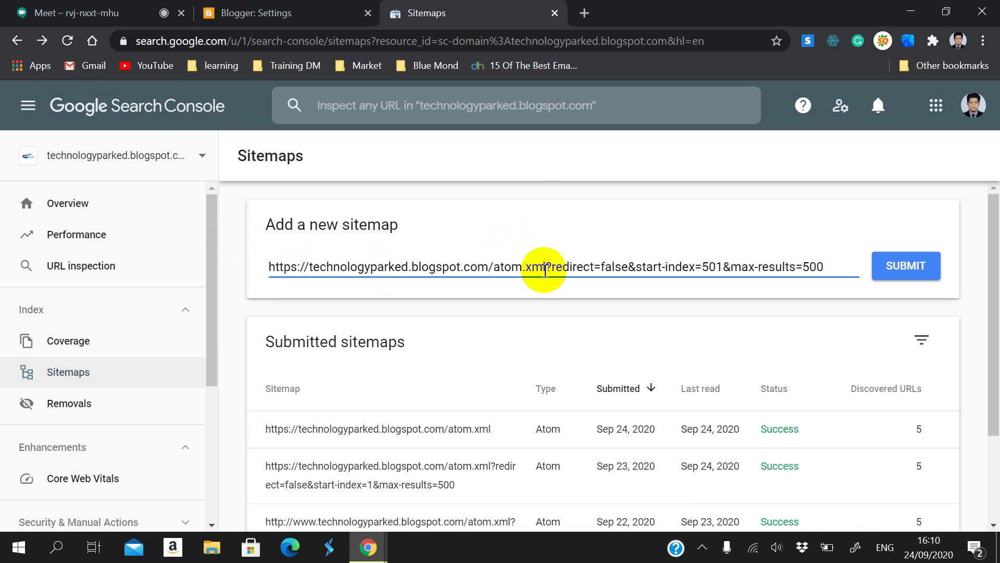
left_click_drag(546, 268, 837, 298)
key("BackSpace")
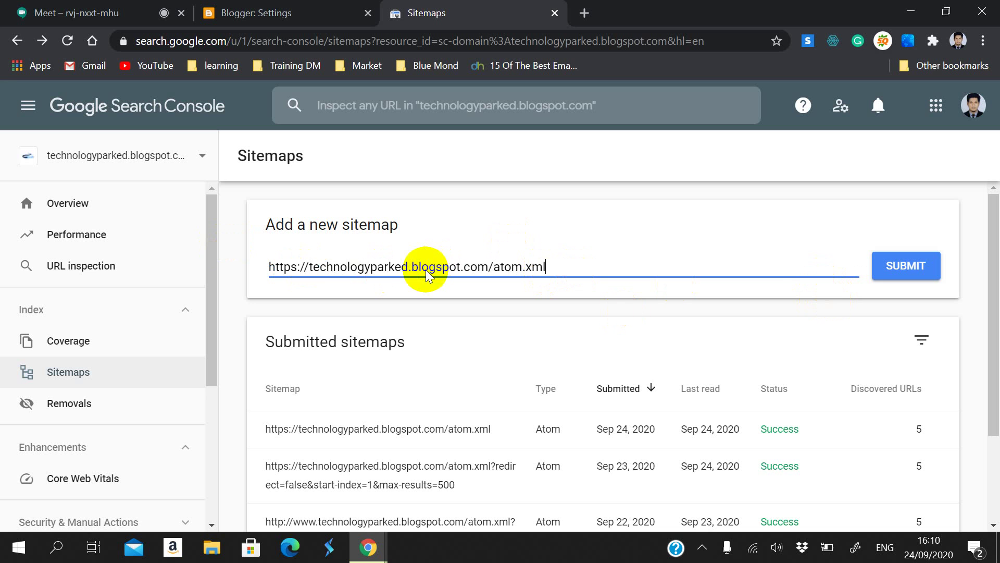
Step: Check the trimmed atom.xml address and open the Search Console property list
left_click(309, 245)
left_click_drag(304, 266, 560, 269)
left_click(560, 269)
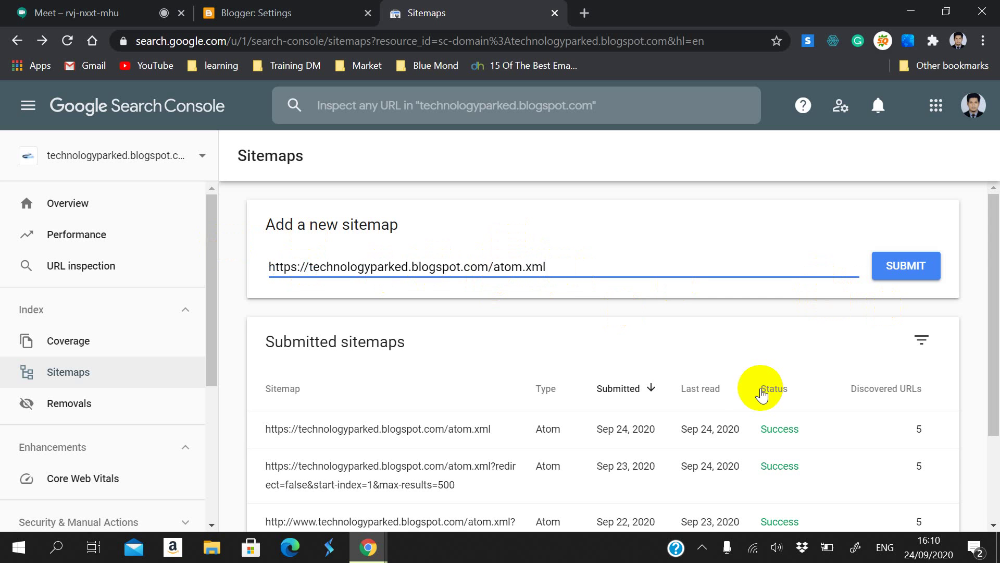
scroll(759, 390, "down", 3)
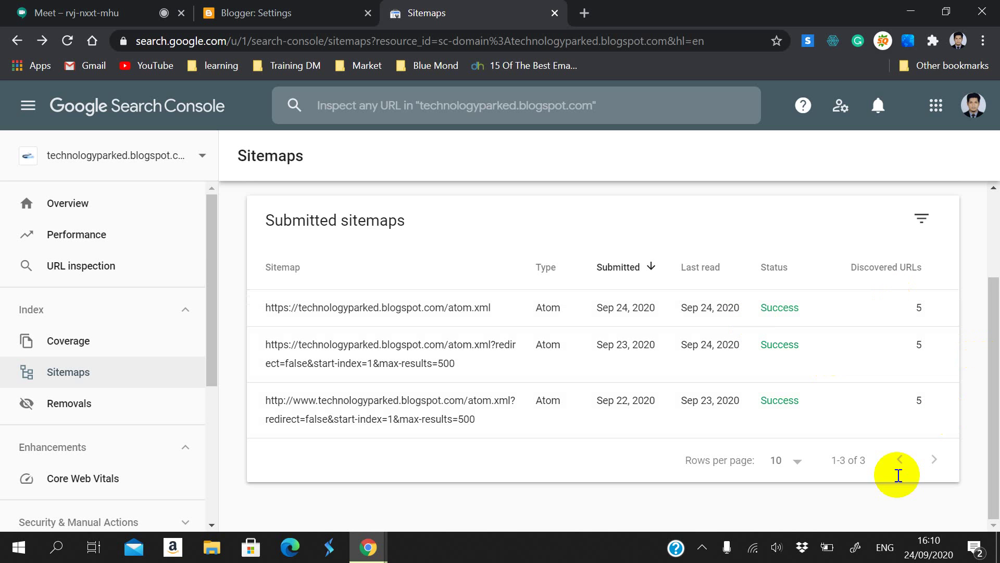
scroll(637, 451, "up", 3)
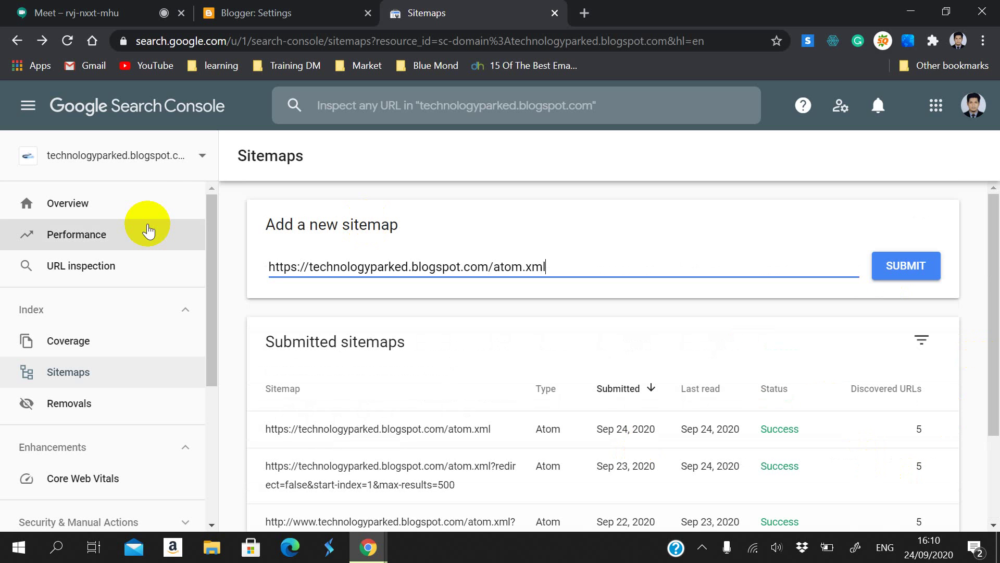
left_click(172, 156)
Step: Switch to the technologyparked.tk property and submit the trimmed blogspot atom.xml address, which is rejected
left_click(176, 221)
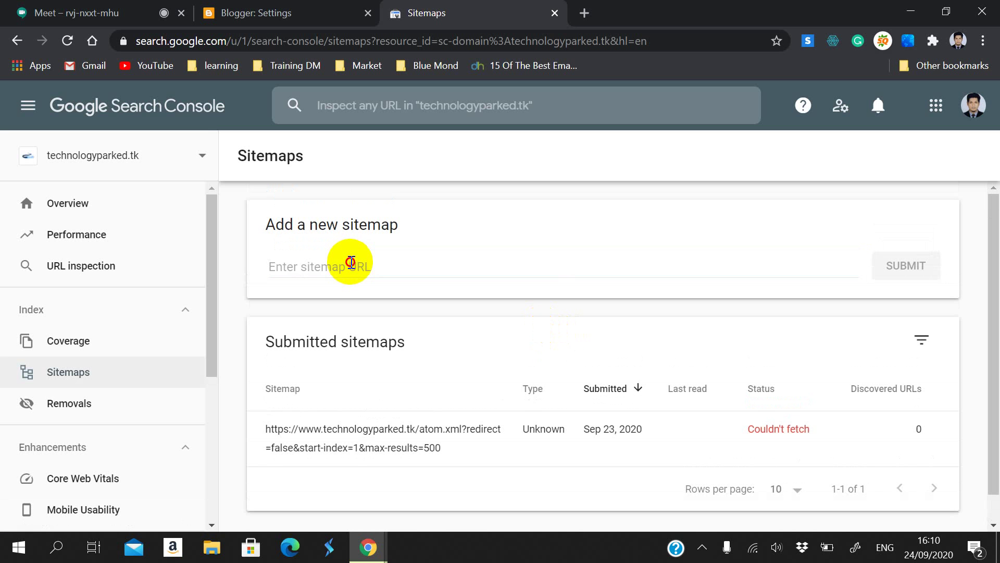
left_click(351, 263)
type("Sitemap: https://technologyparked.blogspot.com/atom.xml?redirect=false&start-index=501&max-results=500")
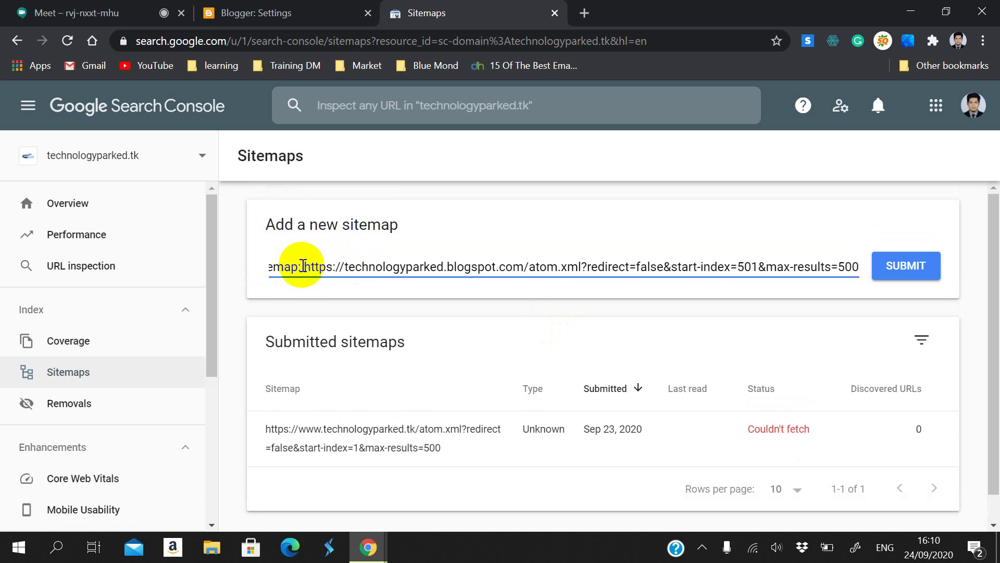
left_click_drag(307, 270, 265, 253)
key("BackSpace")
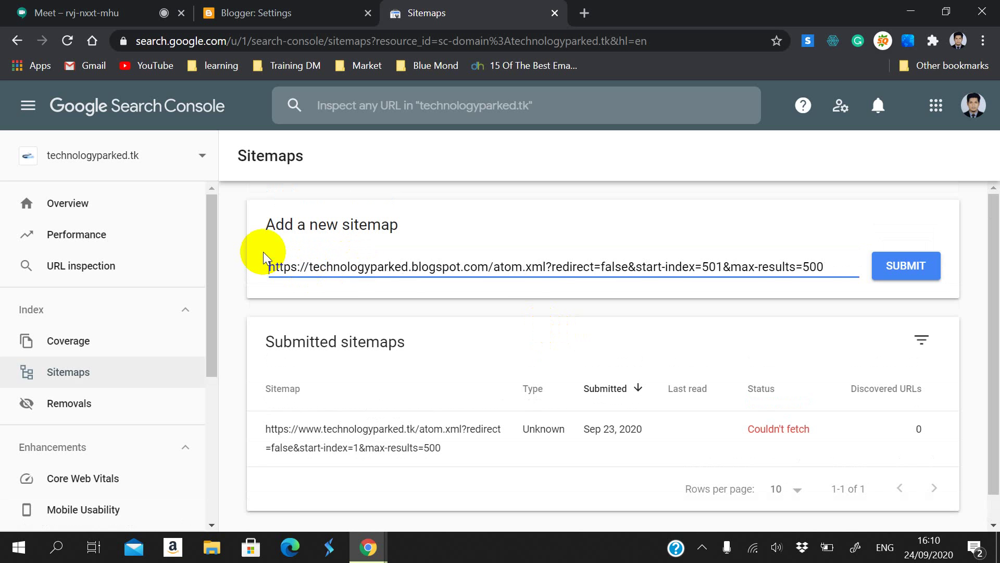
left_click(550, 270)
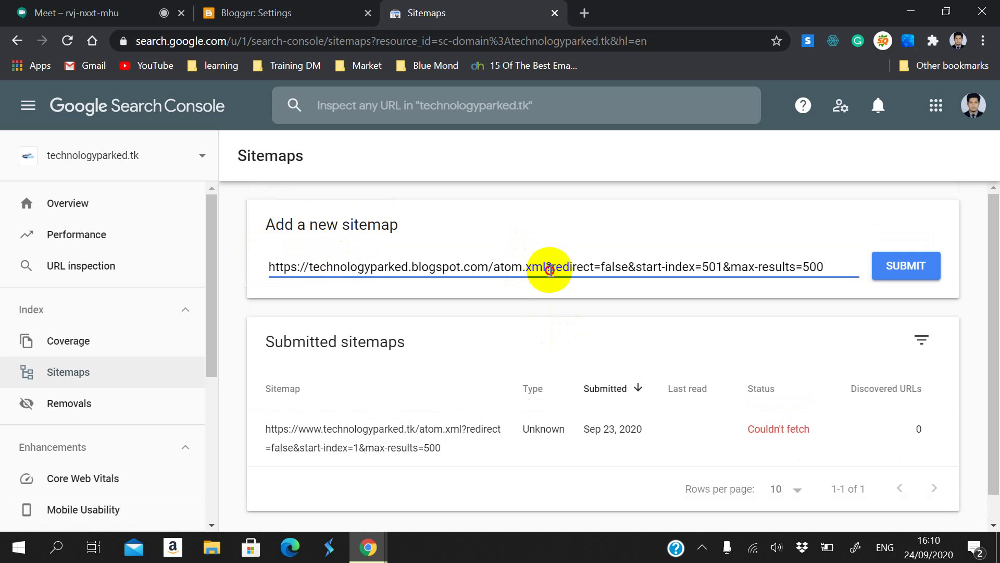
left_click_drag(552, 266, 818, 274)
type("0")
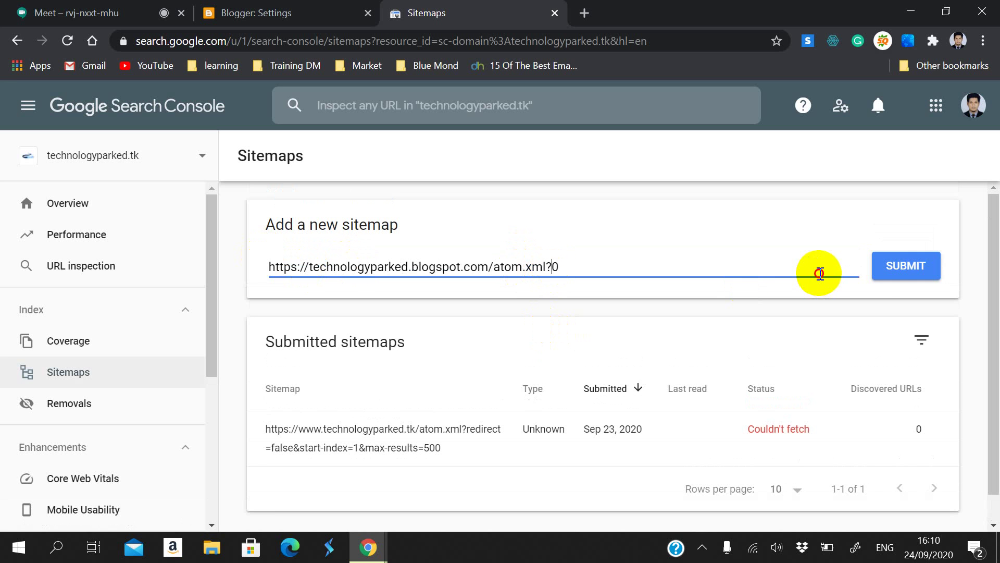
key("BackSpace")
key("BackSpace")
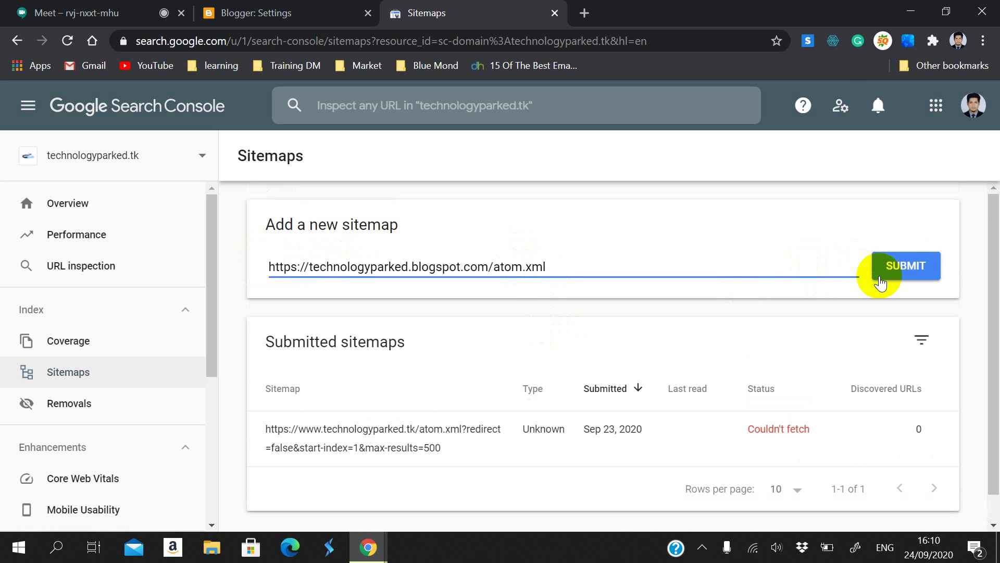
left_click(880, 276)
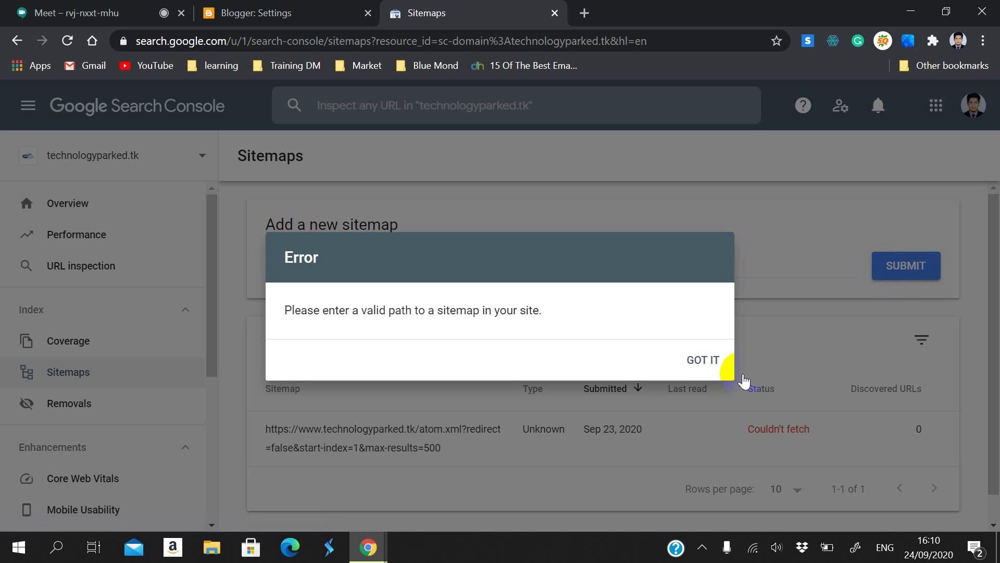
left_click(696, 353)
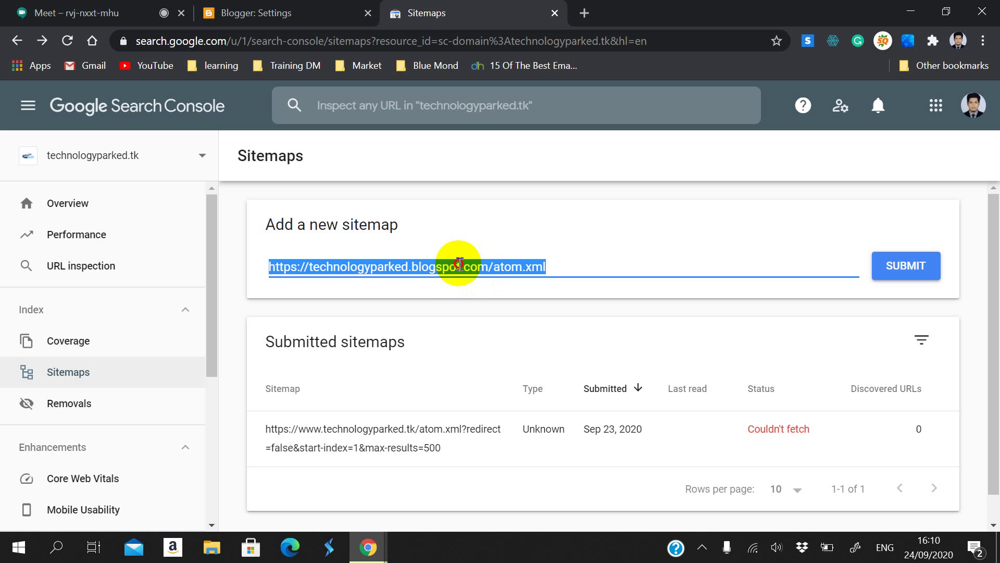
left_click(461, 267)
type(".")
left_click_drag(411, 268, 502, 289)
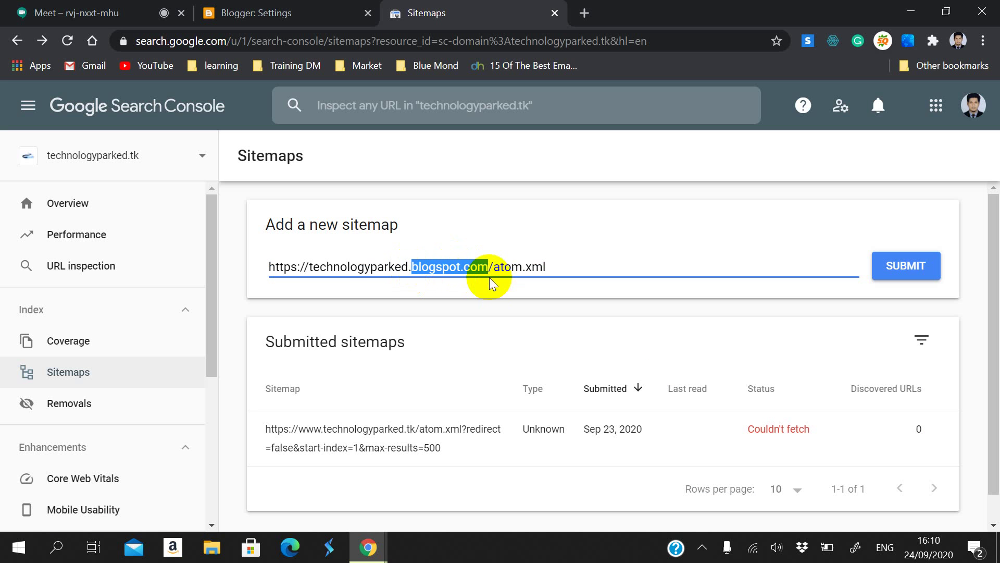
type("tk")
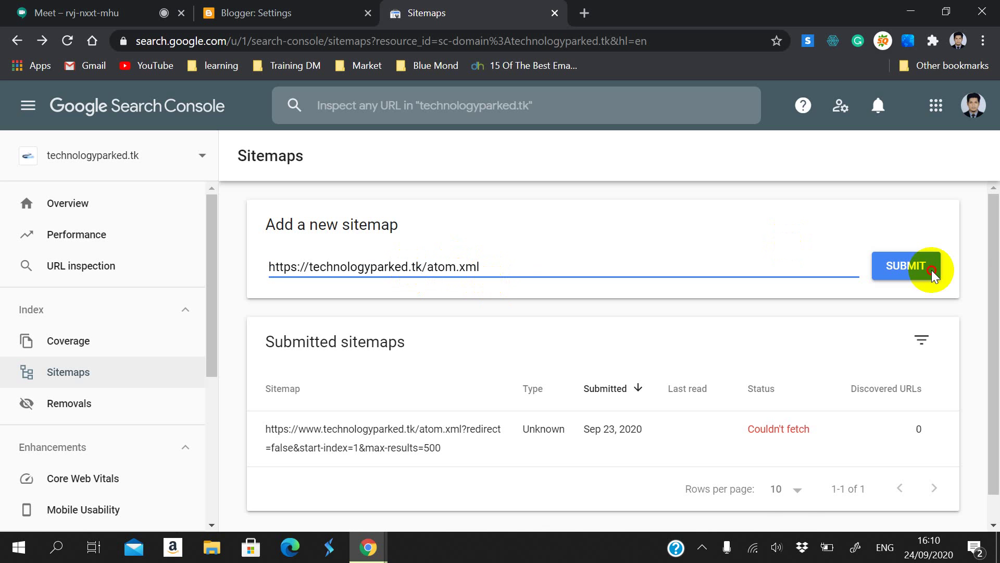
left_click(916, 267)
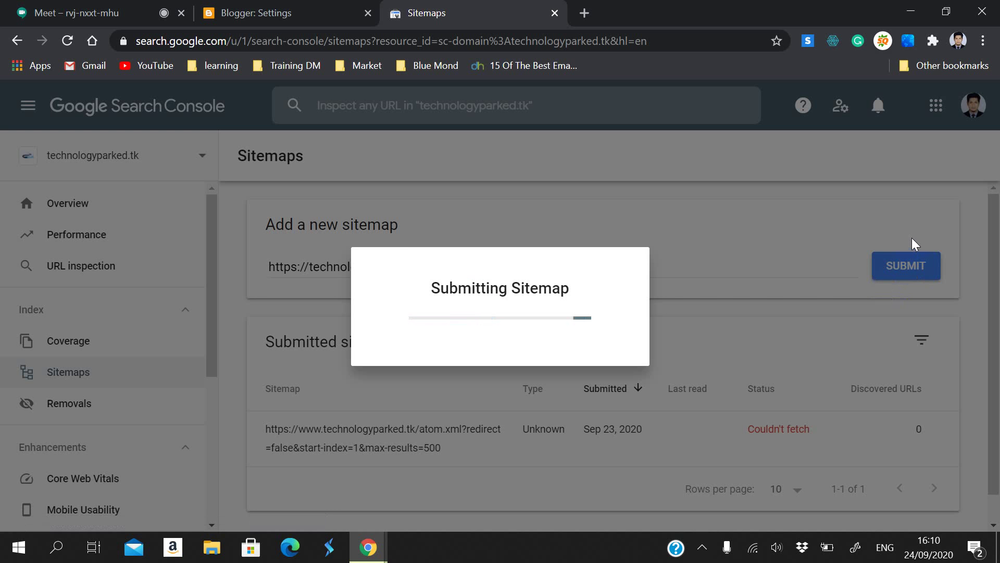
left_click(693, 367)
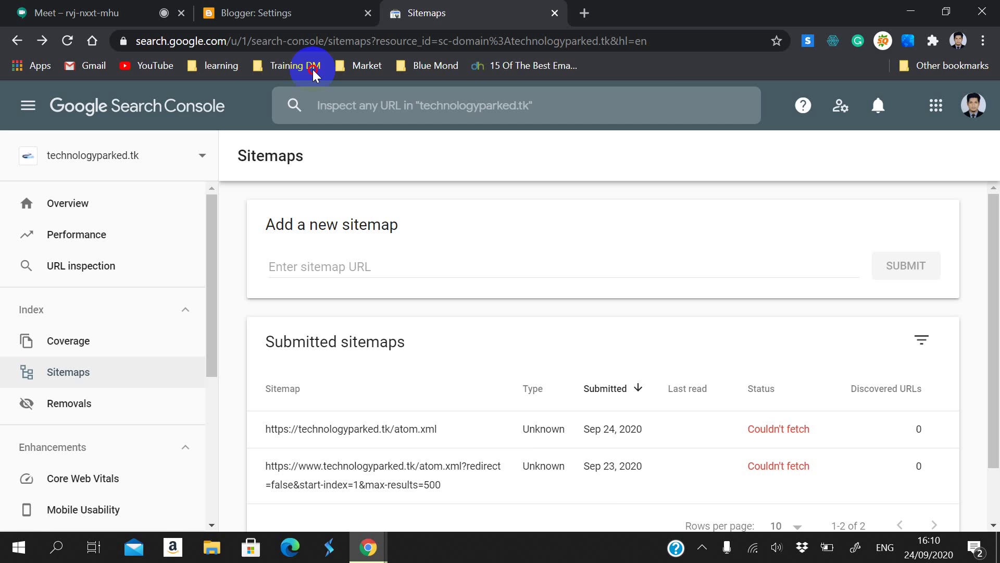
left_click(68, 12)
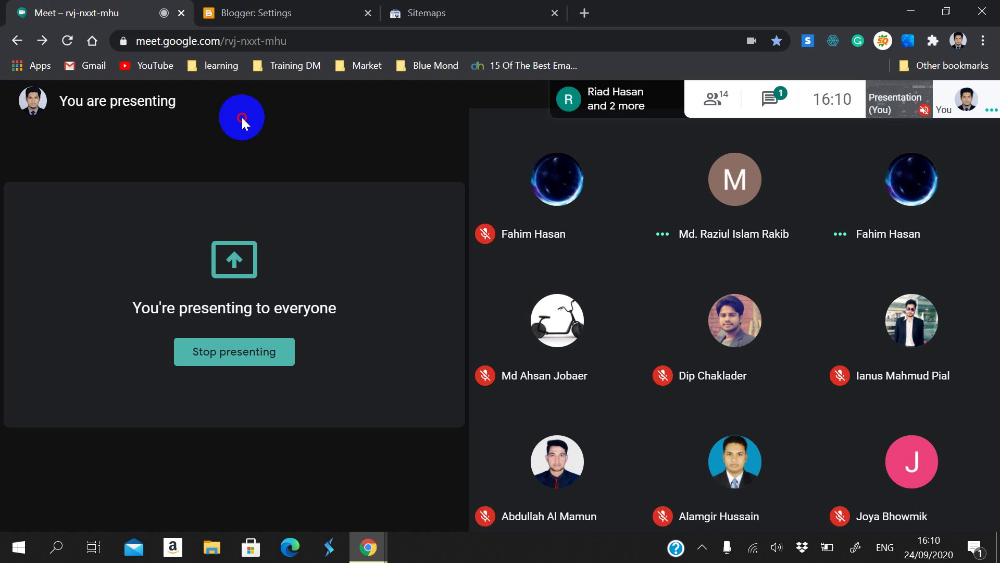
Step: Return to the meeting and open the prnt.sc screenshot link posted in chat
left_click(266, 8)
left_click(850, 469)
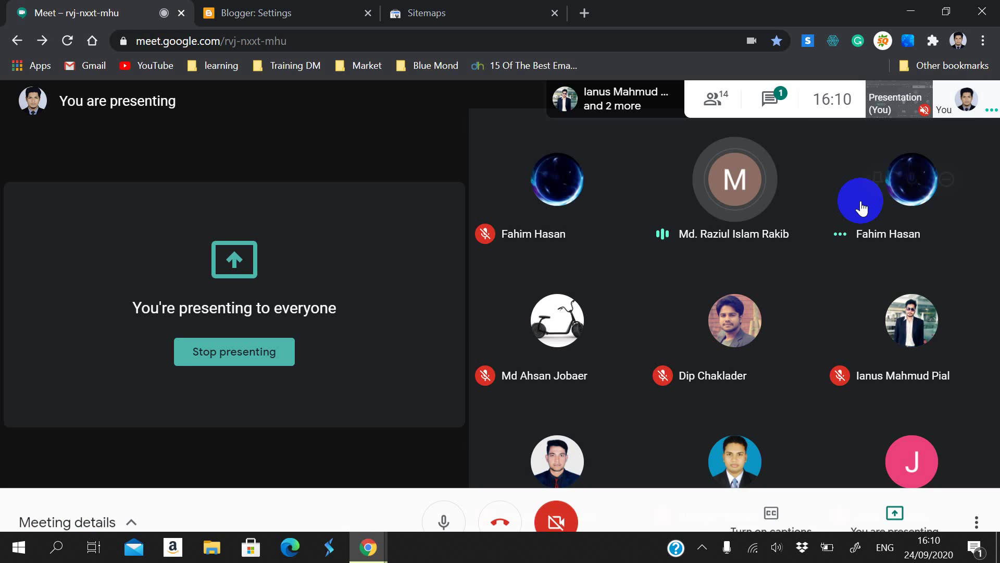
left_click(757, 124)
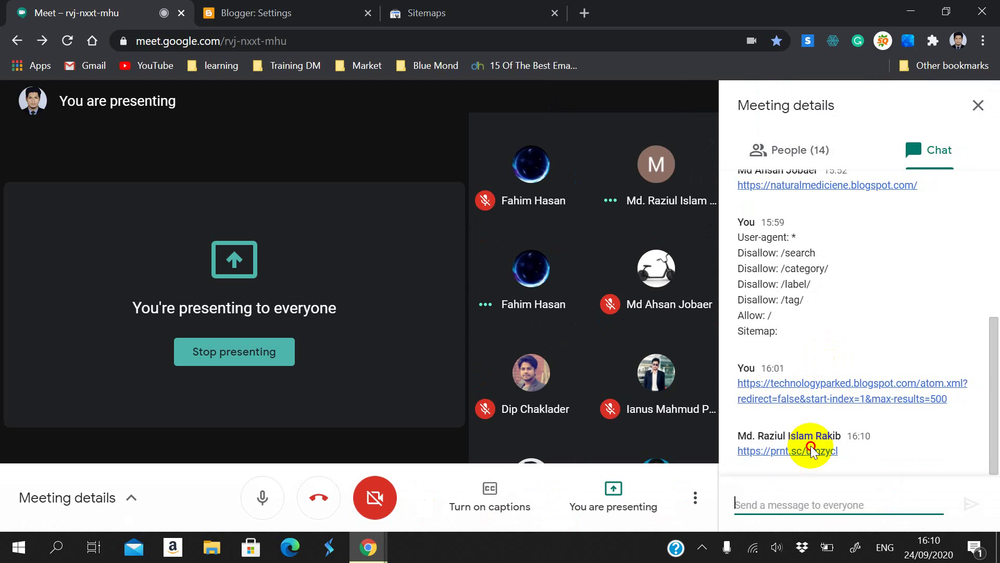
left_click(812, 451)
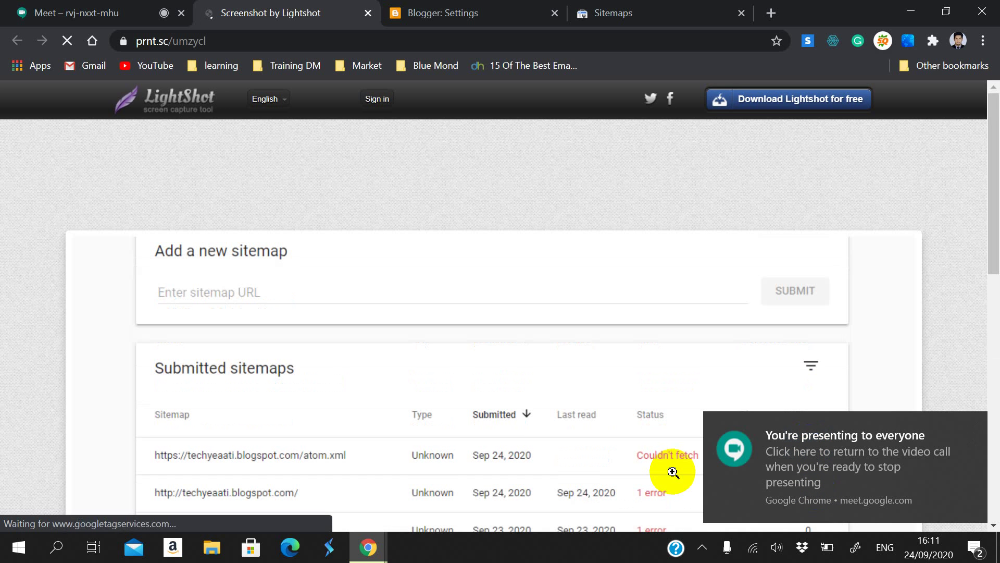
Step: Scroll through the shared screenshot of the Submitted sitemaps table
scroll(655, 438, "down", 1)
scroll(655, 438, "down", 2)
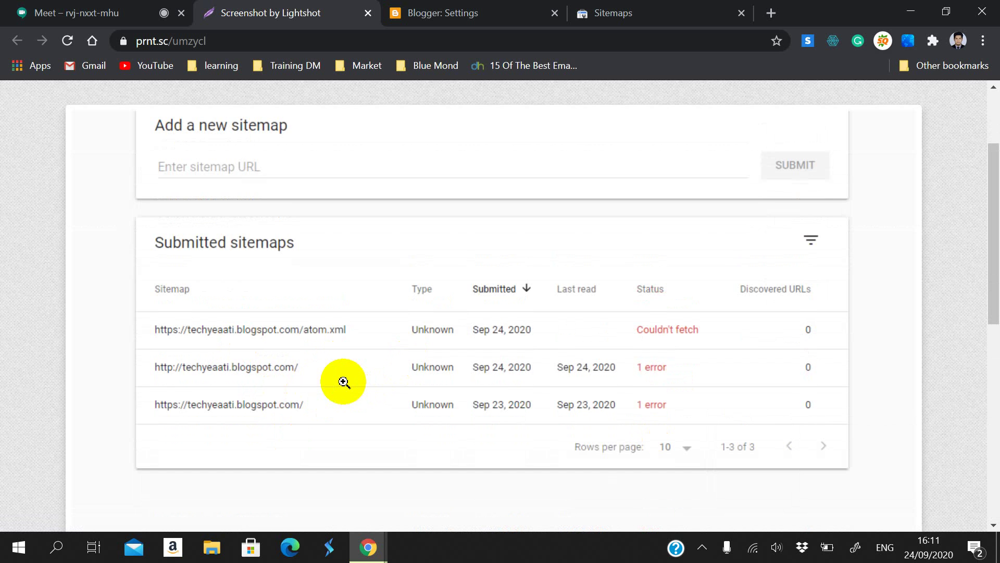
scroll(335, 375, "up", 2)
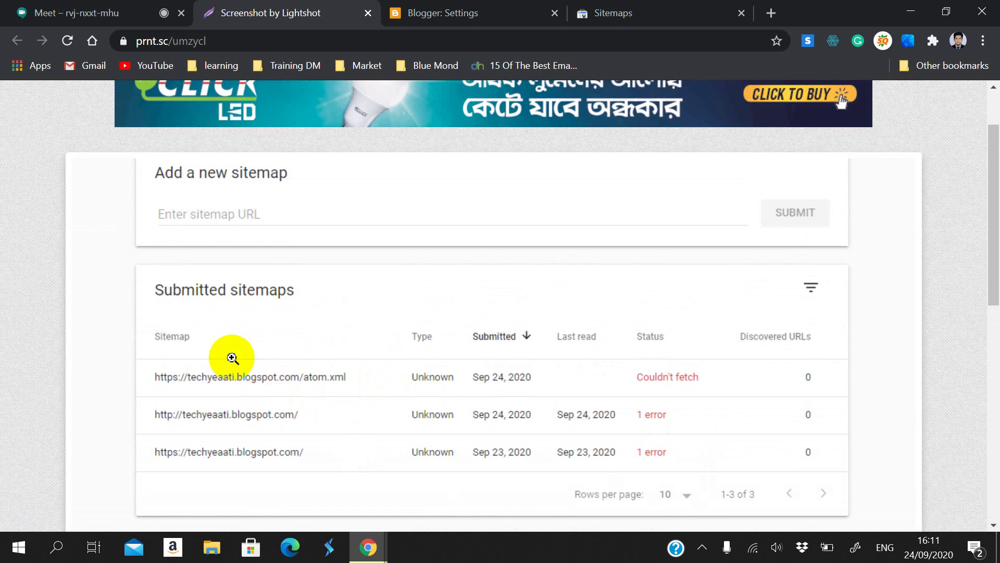
Step: Inspect the previously checked contact-us page URL of technologyparked.tk from the URL inspection history
left_click(465, 7)
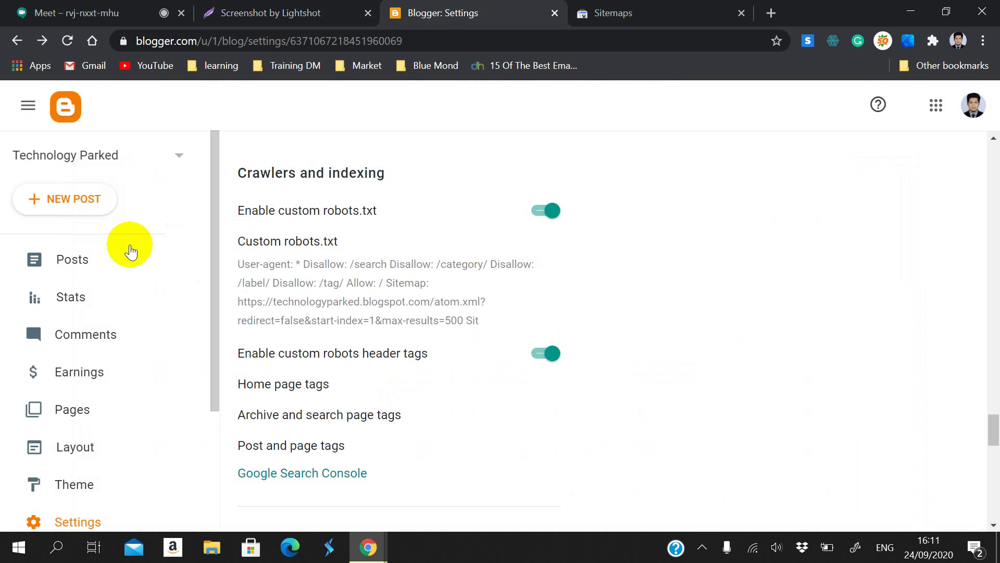
left_click(593, 8)
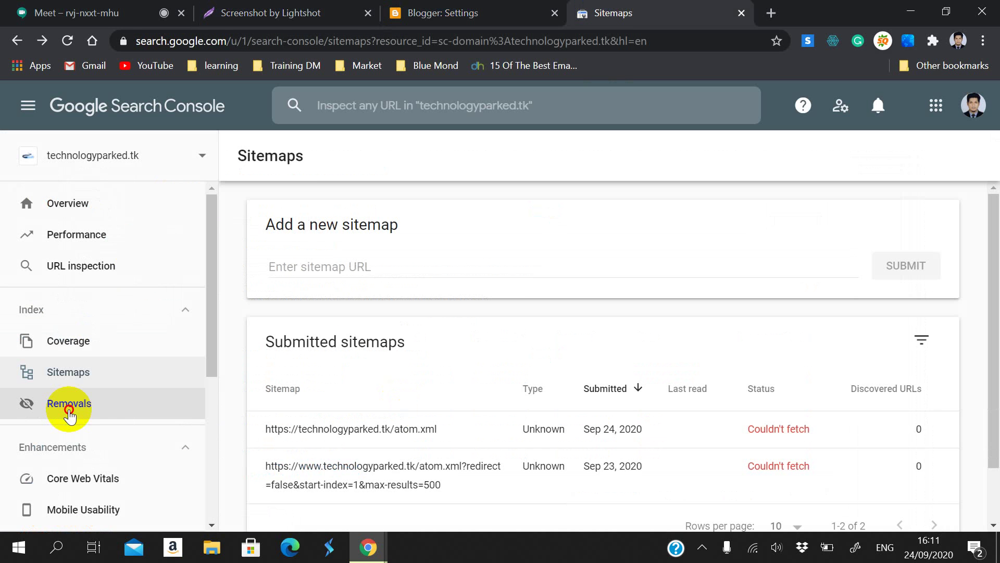
left_click(62, 265)
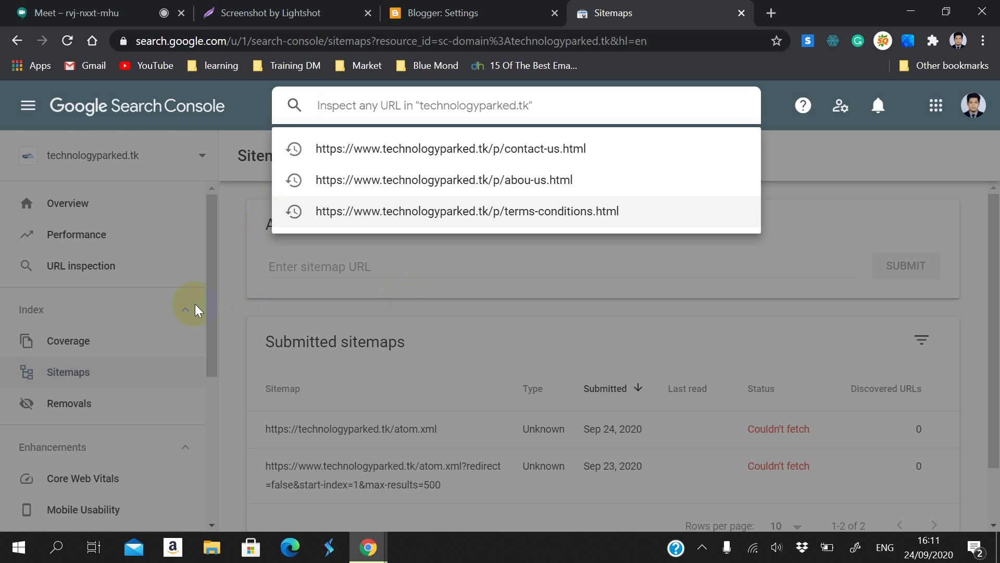
left_click(221, 346)
left_click(167, 373)
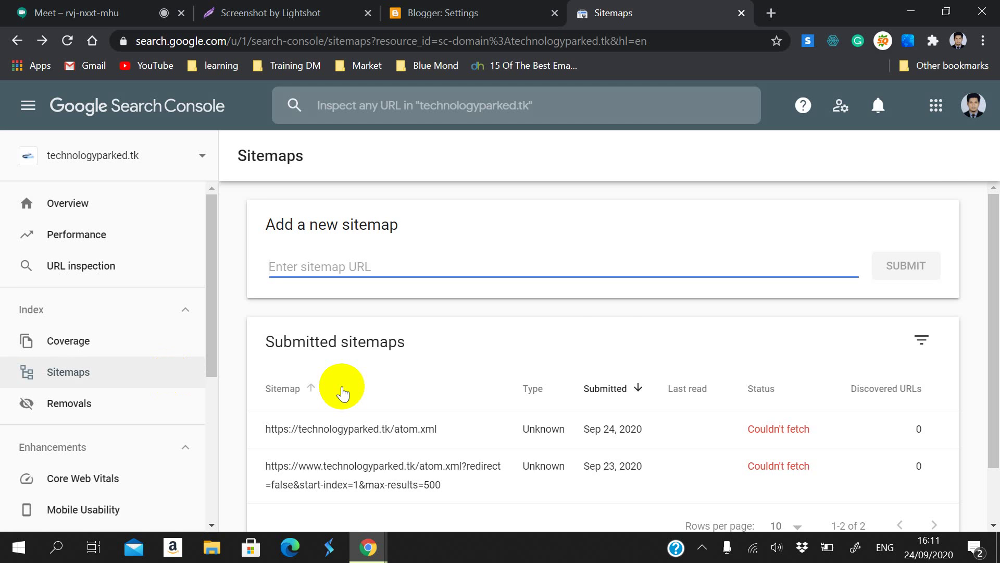
scroll(392, 394, "down", 2)
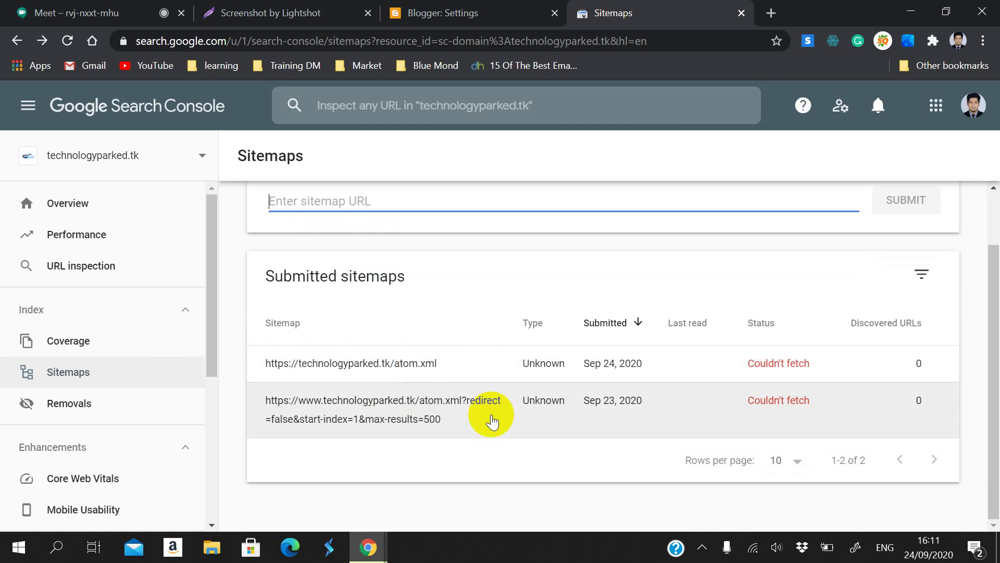
scroll(491, 418, "up", 2)
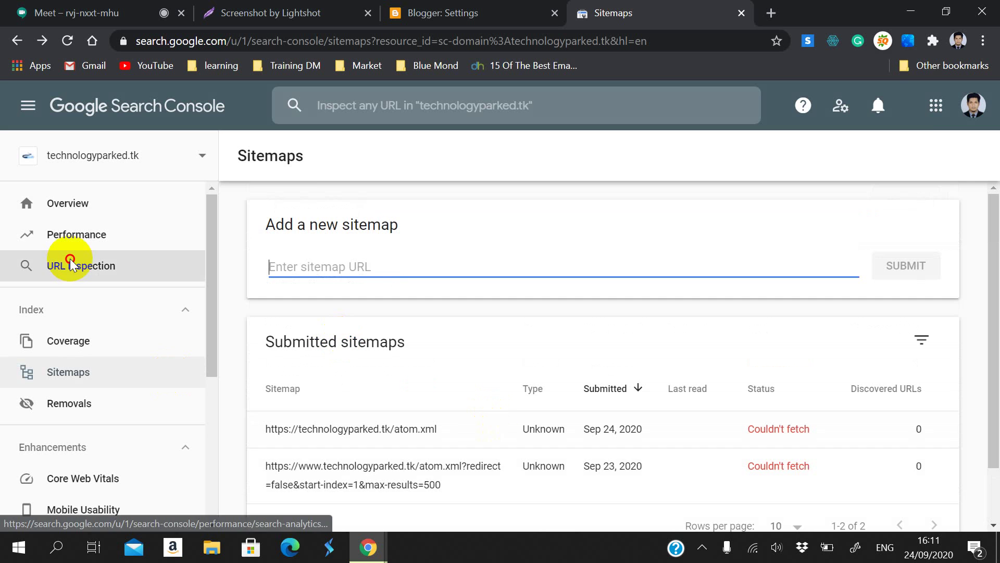
left_click(71, 266)
left_click(440, 150)
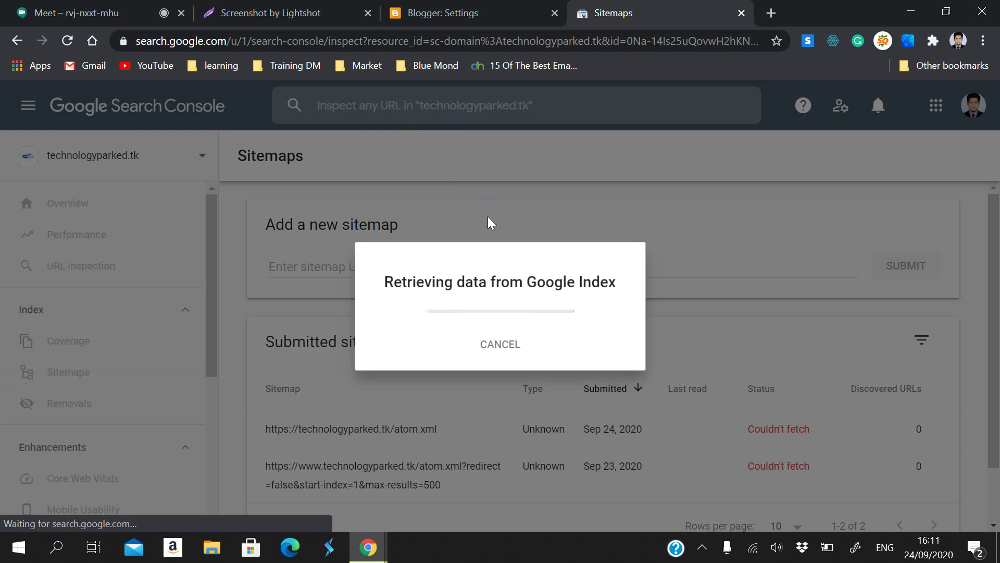
Step: Paste the copied sitemap line into the inspect box, stripping the Sitemap: label and atom.xml path
left_click(486, 215)
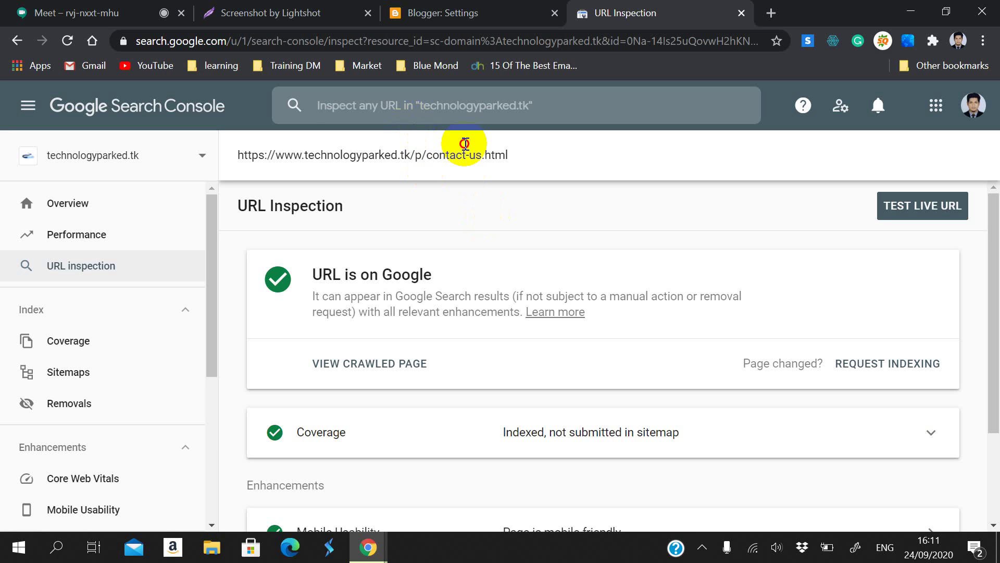
left_click(446, 97)
type("https://technologyparked.blogspot.com/atom.xml?redirect=false&start-index=501&max-results=500")
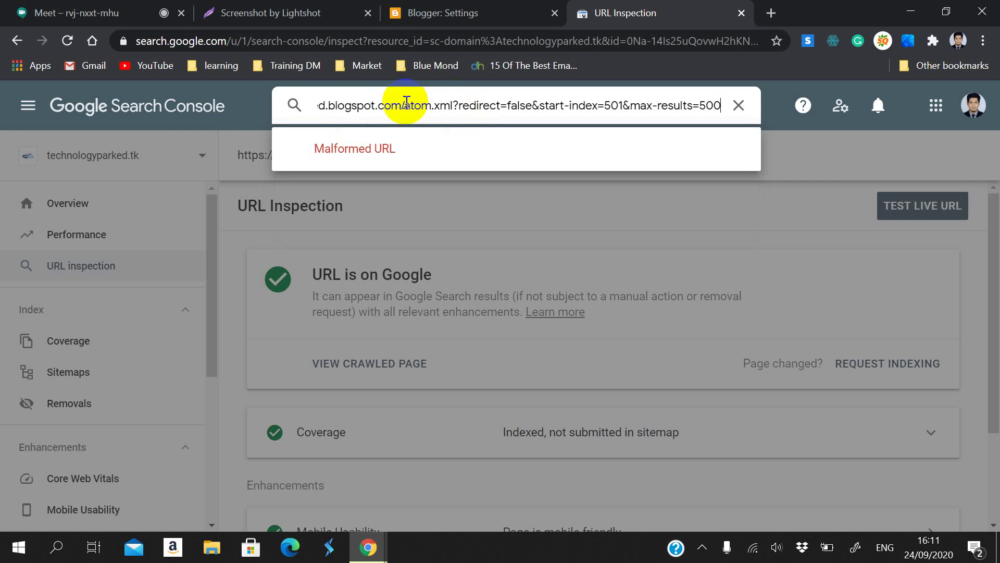
left_click_drag(402, 106, 739, 107)
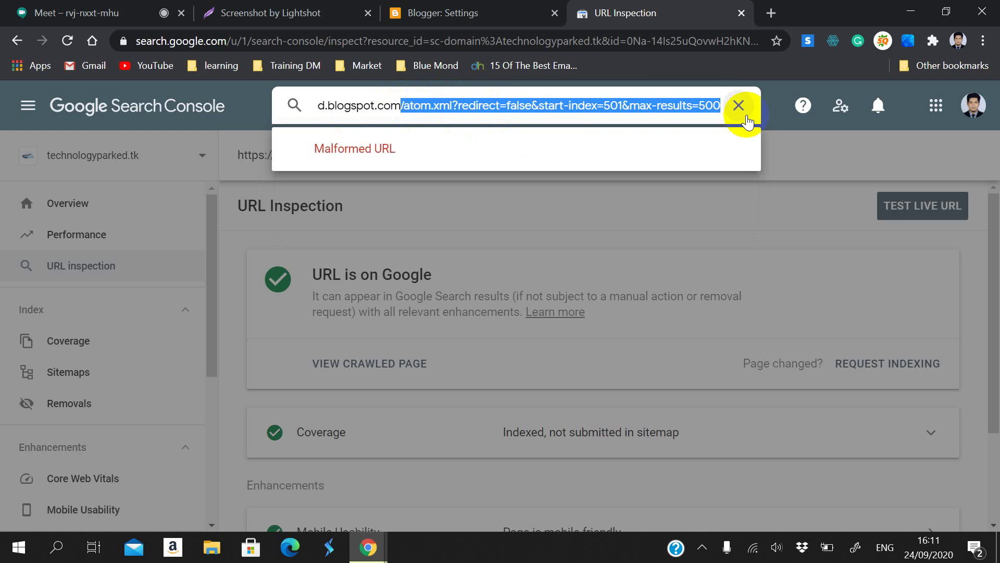
key("BackSpace")
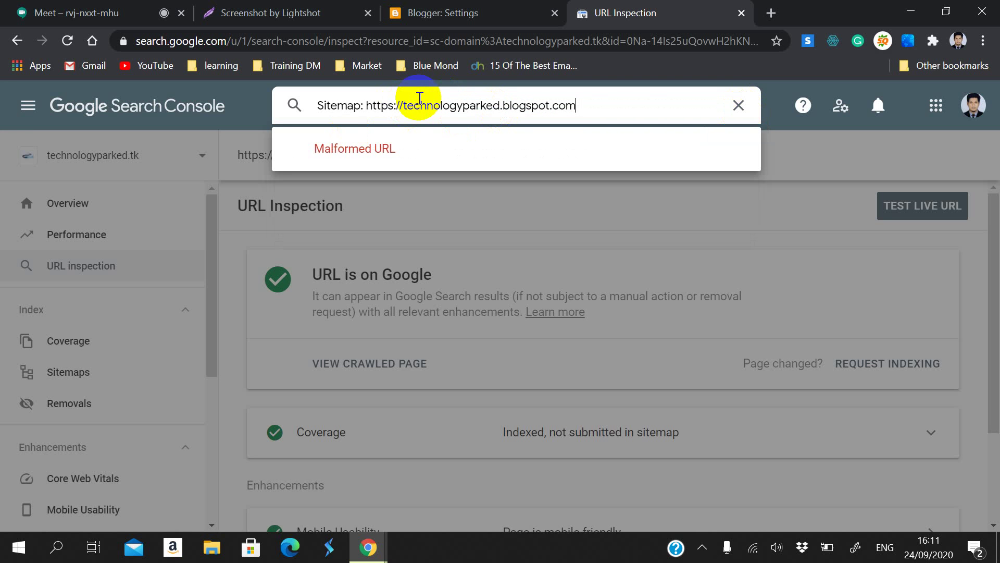
left_click(366, 108)
left_click_drag(367, 108, 289, 106)
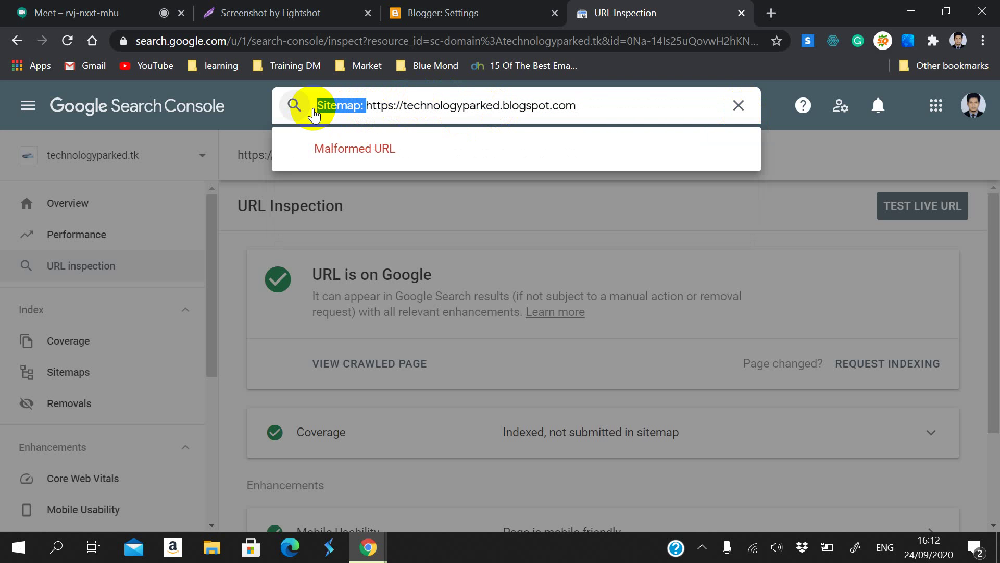
key("BackSpace")
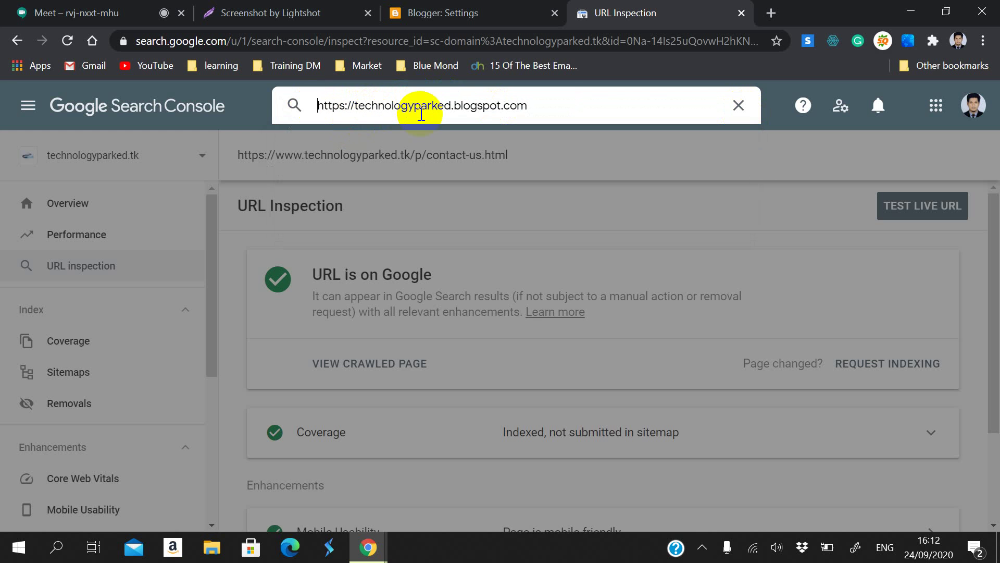
left_click_drag(453, 106, 553, 95)
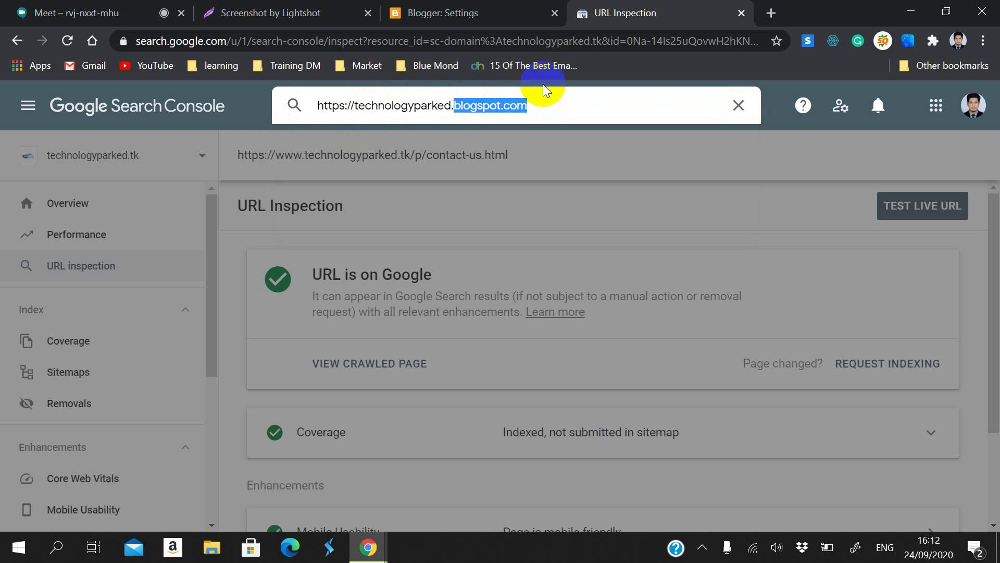
key("BackSpace")
type("tk")
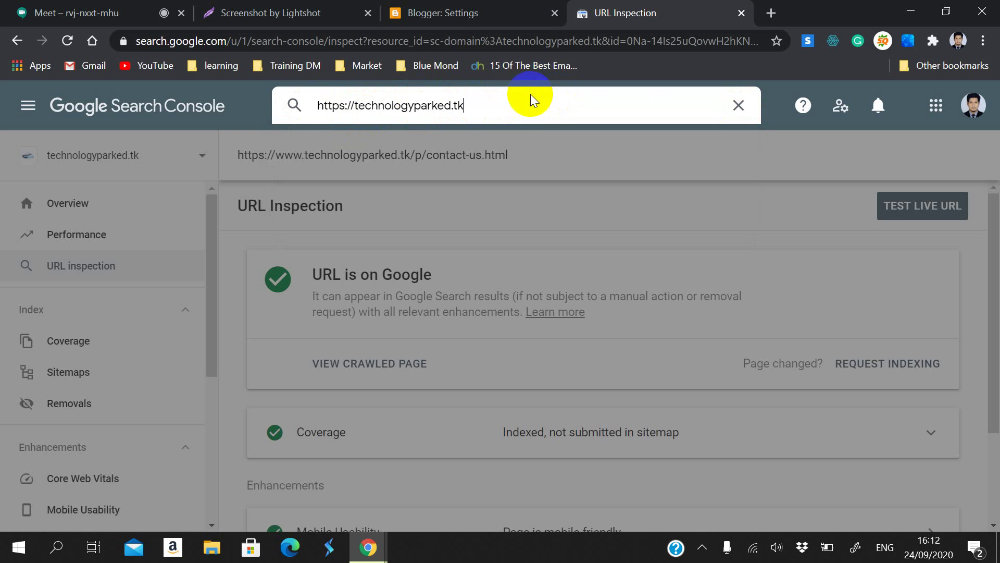
key("Return")
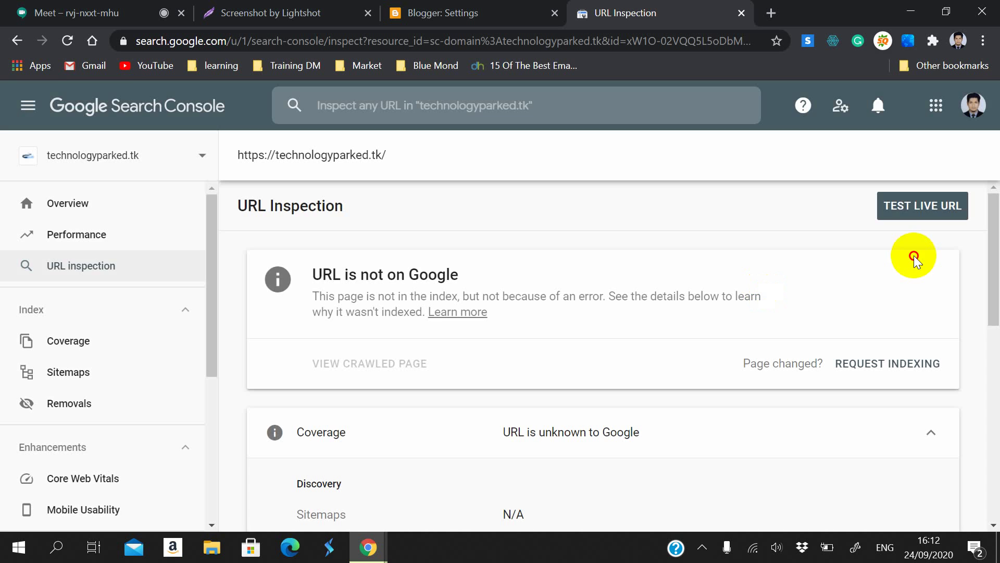
left_click(917, 208)
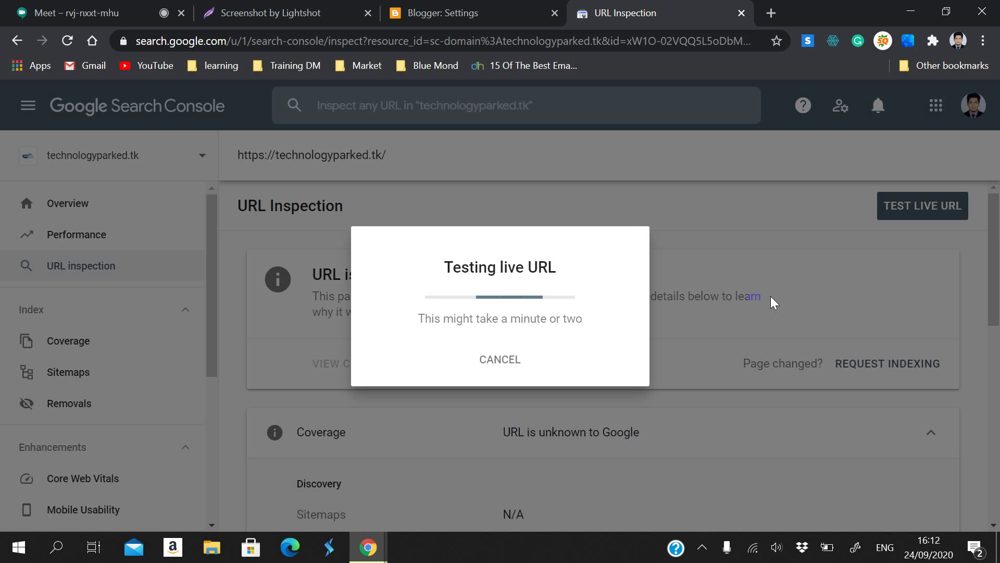
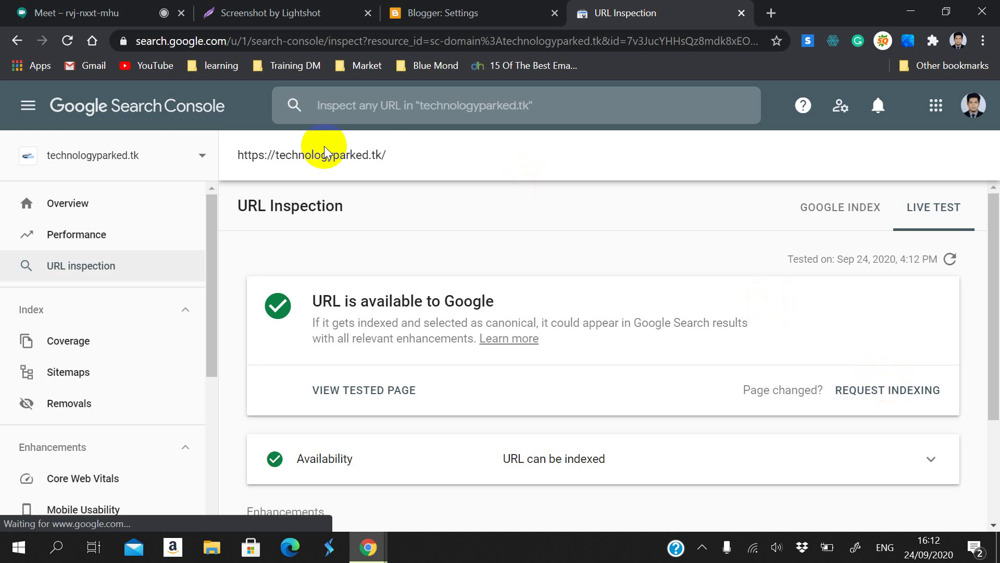
Step: Dismiss the indexing-requested notice for technologyparked.tk and open the Coverage report
left_click_drag(395, 158, 233, 151)
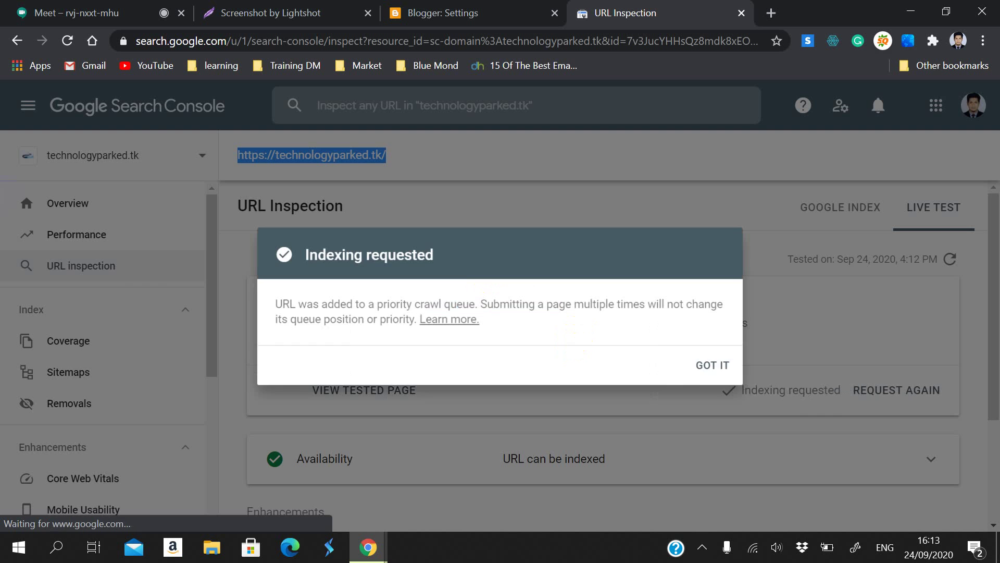
left_click(716, 368)
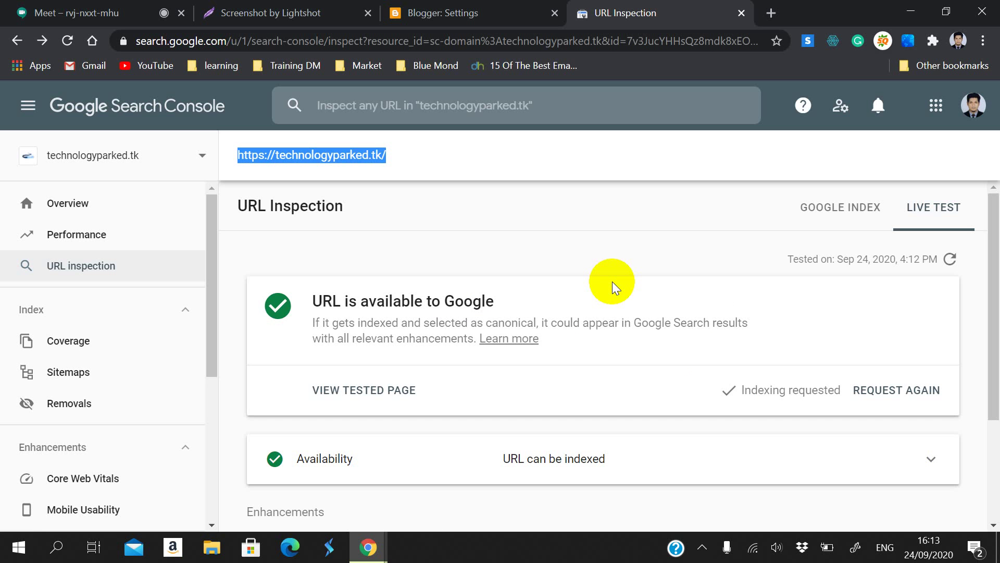
left_click(455, 199)
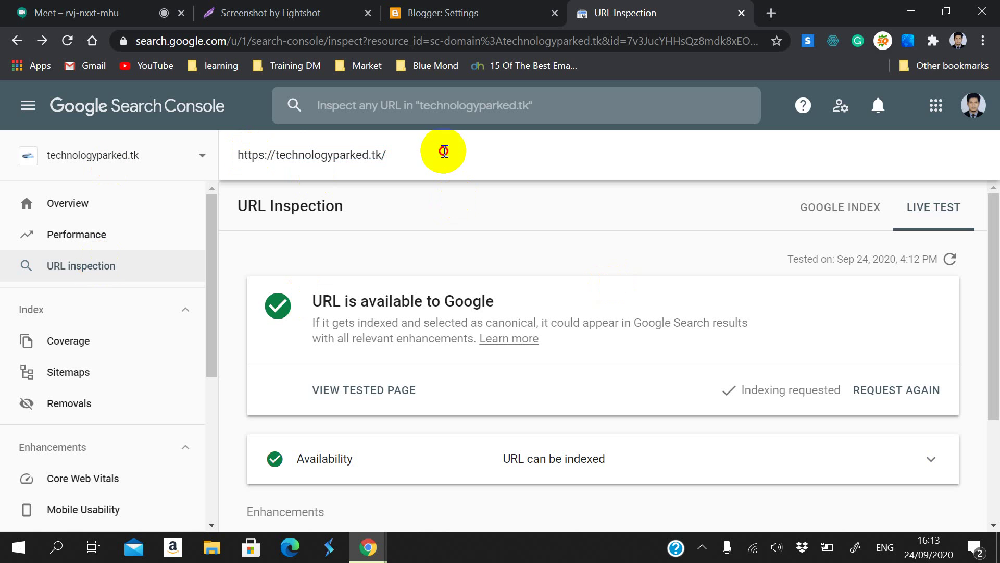
left_click_drag(440, 152, 232, 136)
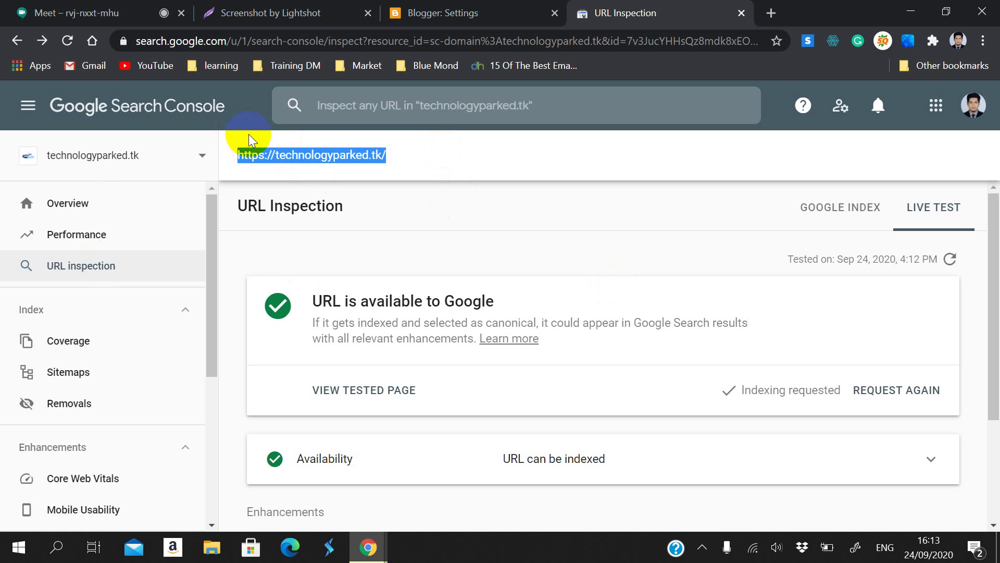
left_click(89, 328)
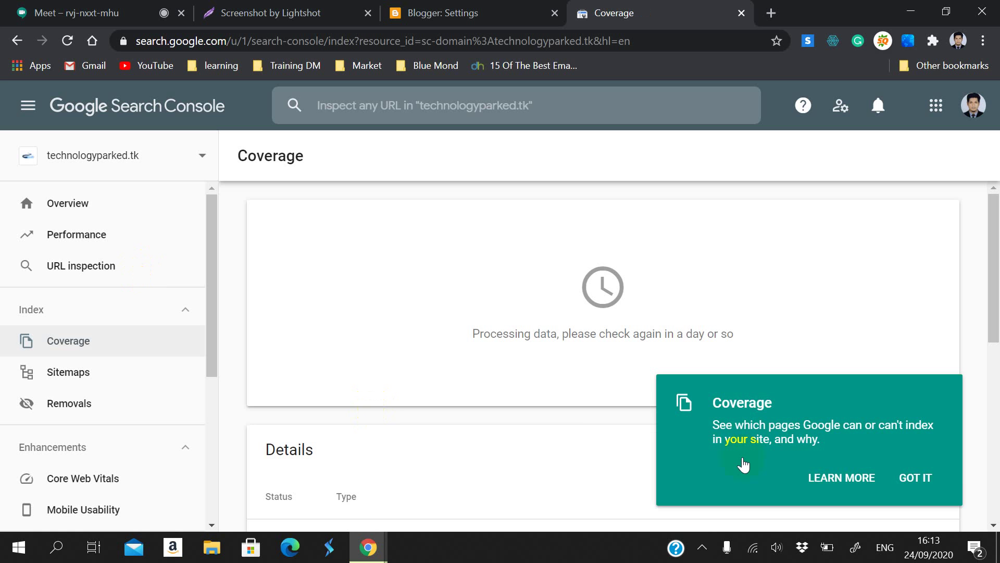
Step: In Sitemaps, paste the copied sitemap line and remove its 'Sitemap:' prefix
left_click(896, 478)
left_click(98, 382)
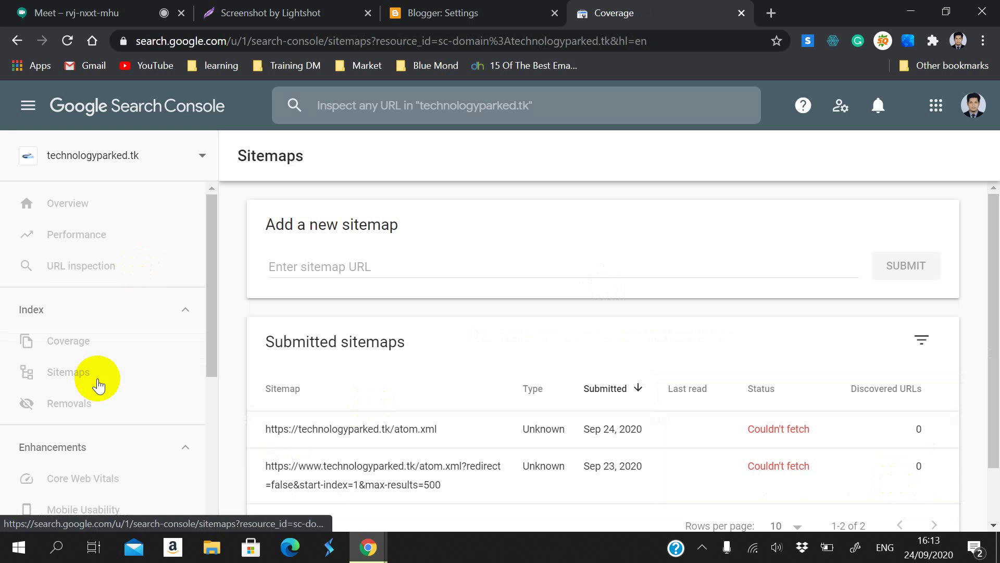
left_click(63, 48)
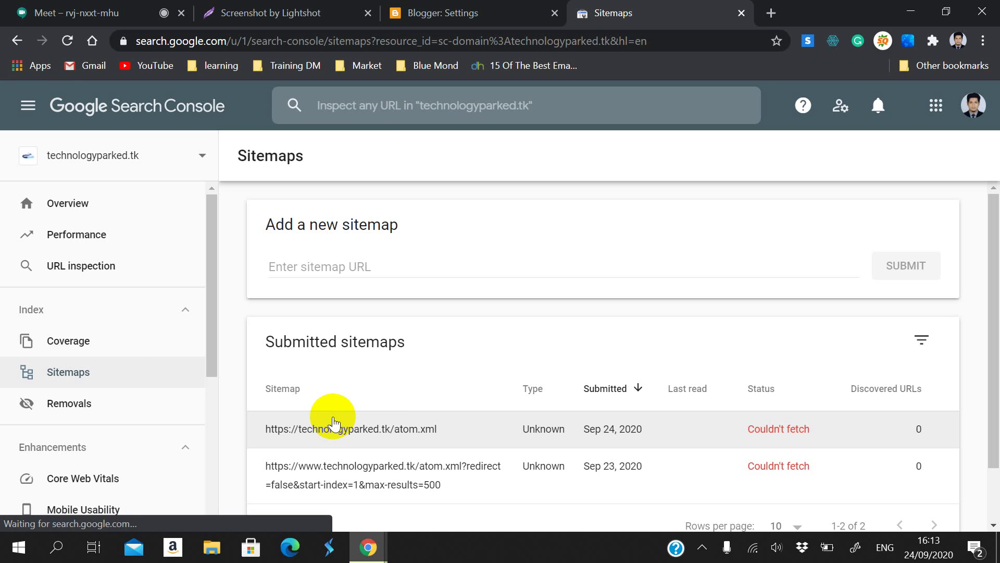
right_click(372, 121)
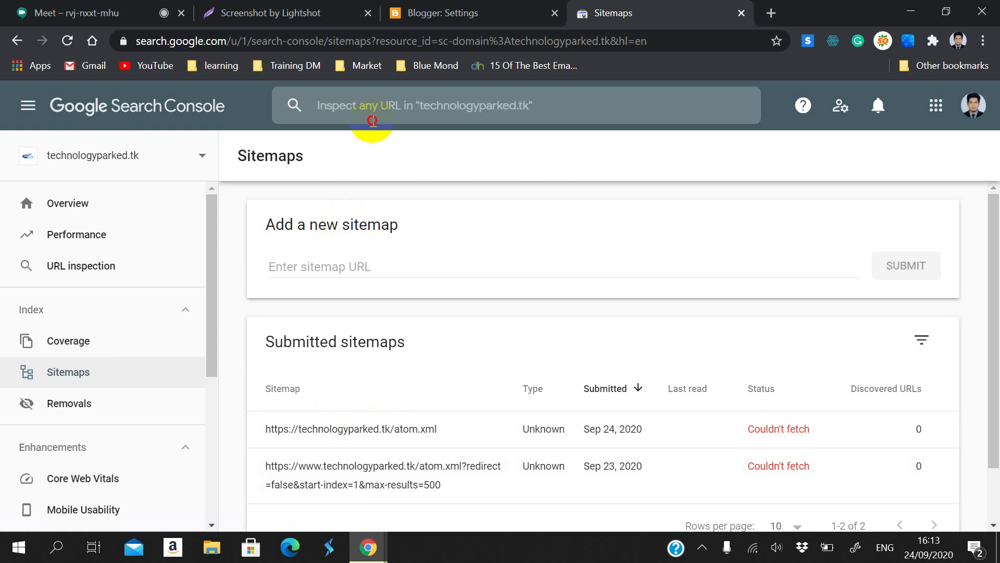
left_click(294, 268)
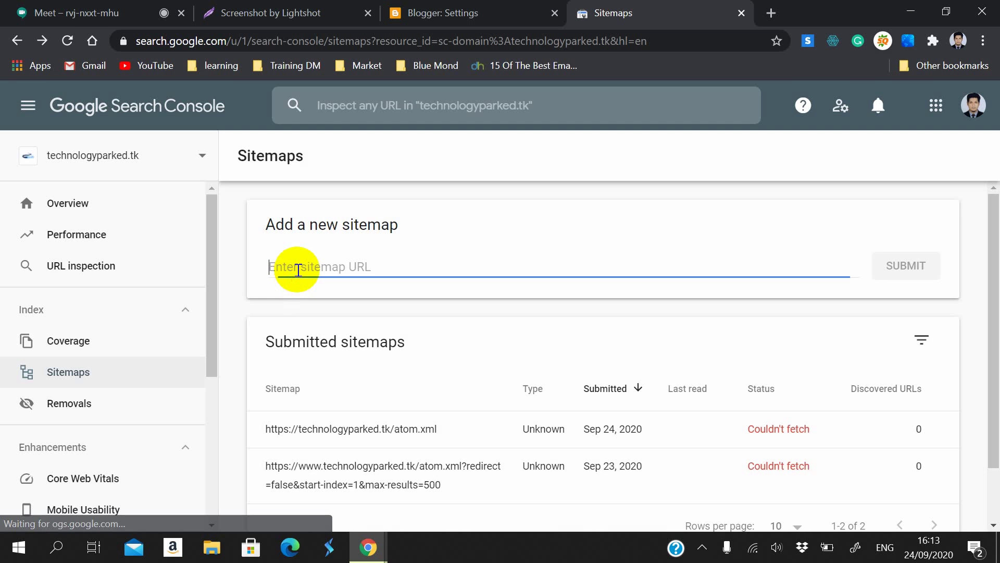
key("ctrl+v")
left_click_drag(298, 268, 229, 249)
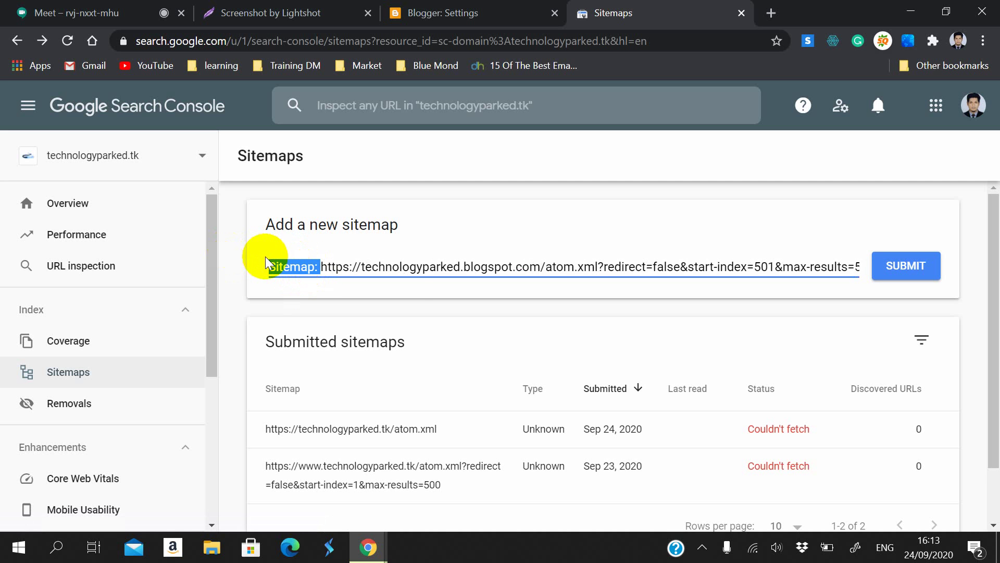
key("BackSpace")
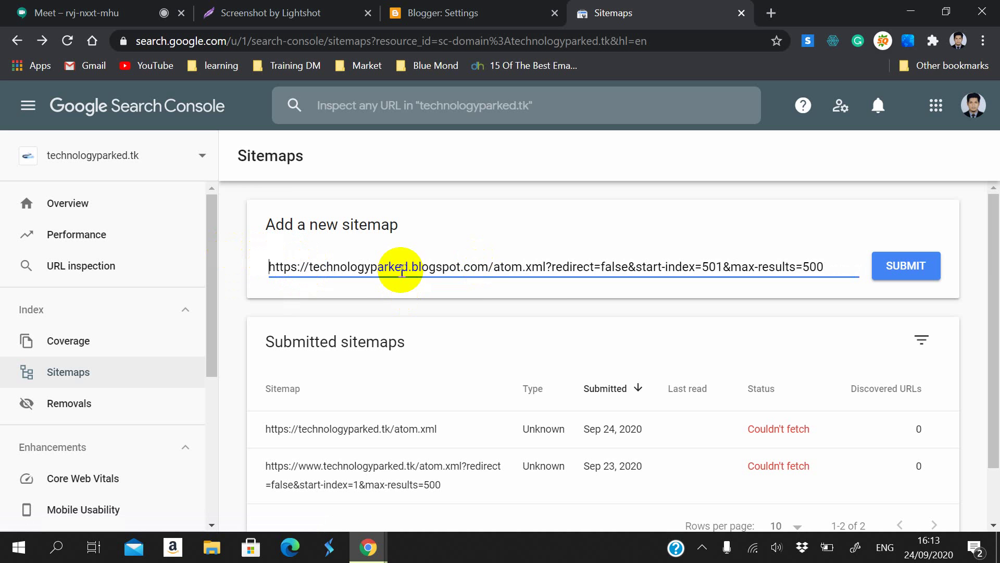
Step: Change blogspot.com to tk, submit the start-index=501 atom.xml sitemap, and reload the list
left_click_drag(412, 267, 488, 271)
type("tk")
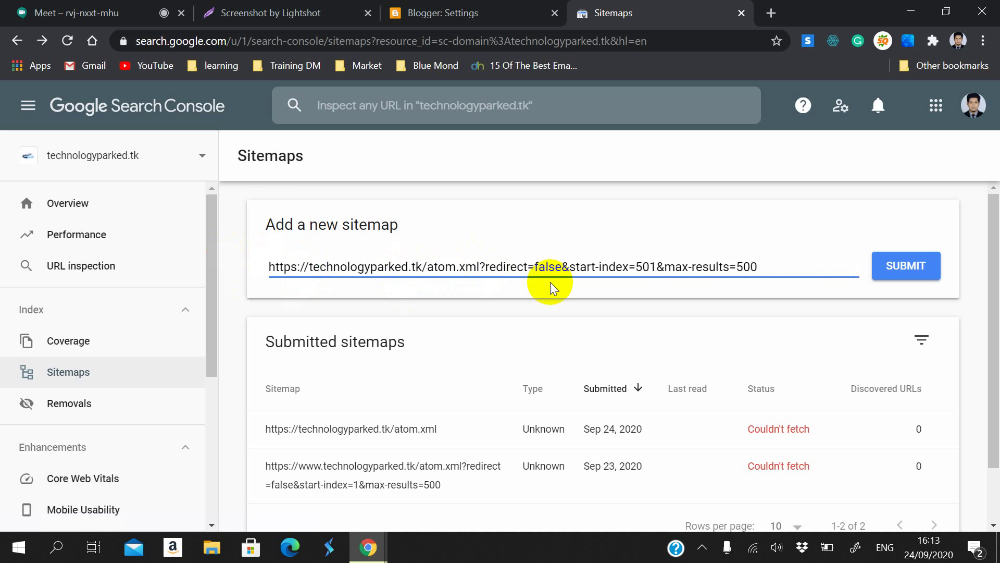
left_click(905, 266)
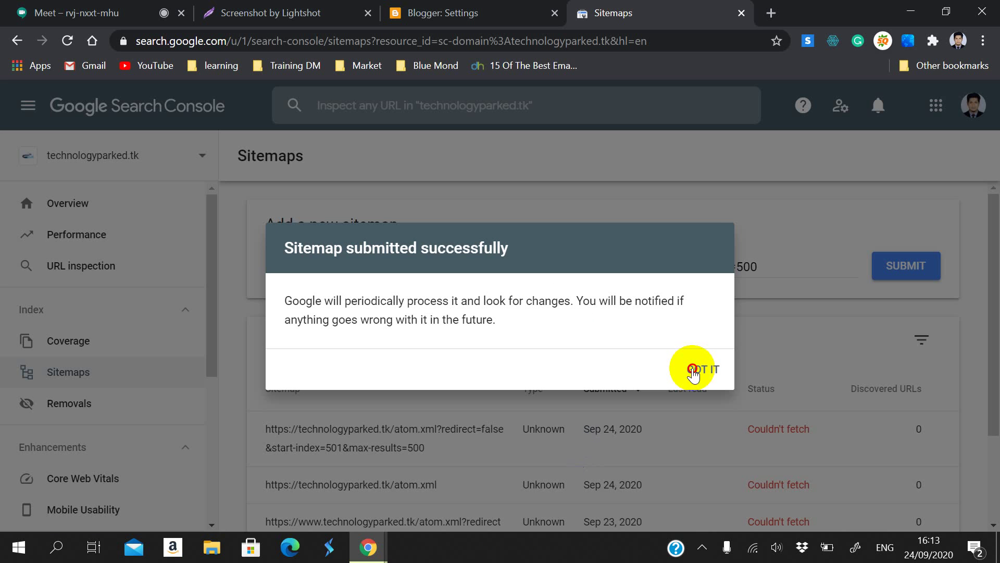
left_click(694, 372)
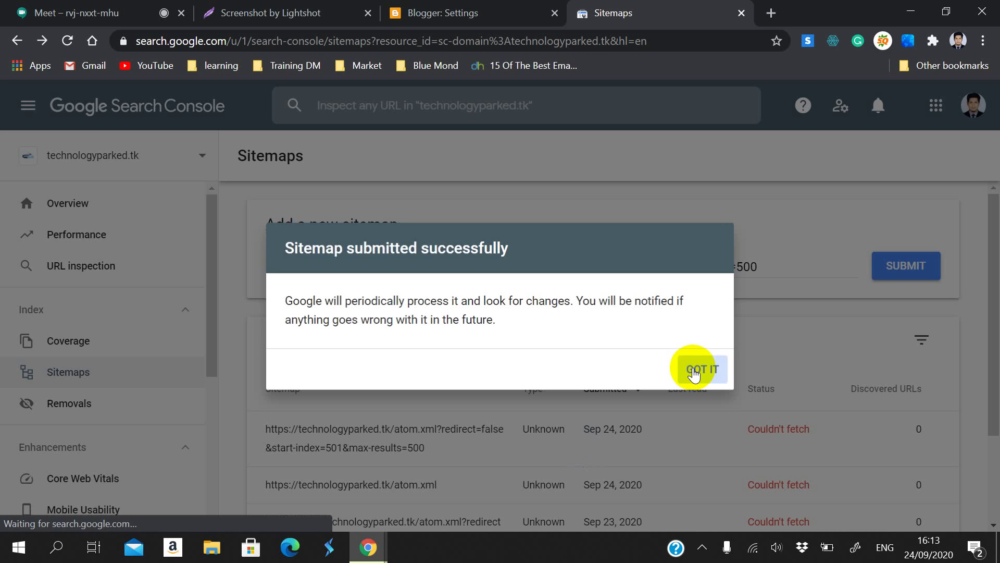
scroll(667, 511, "down", 3)
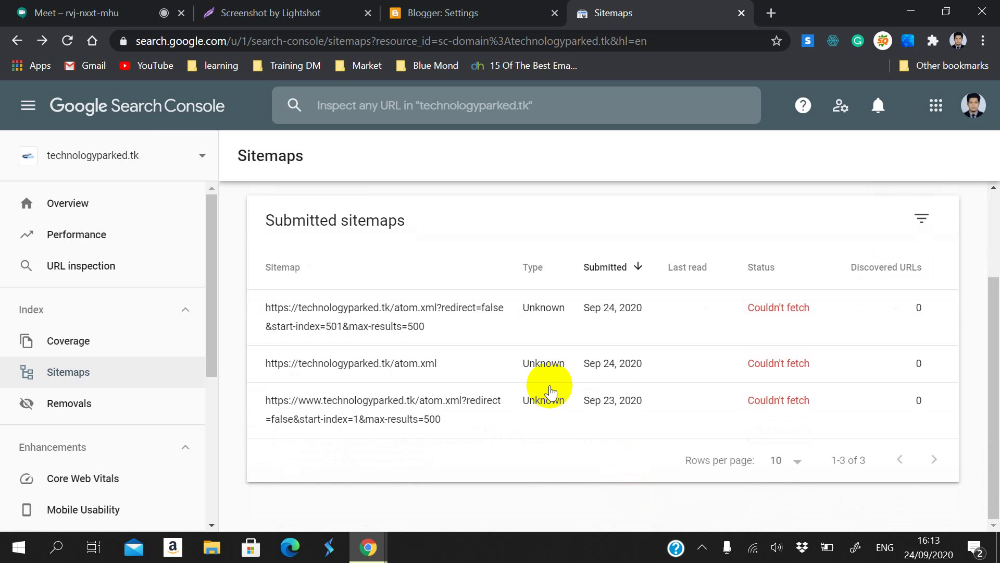
left_click(66, 40)
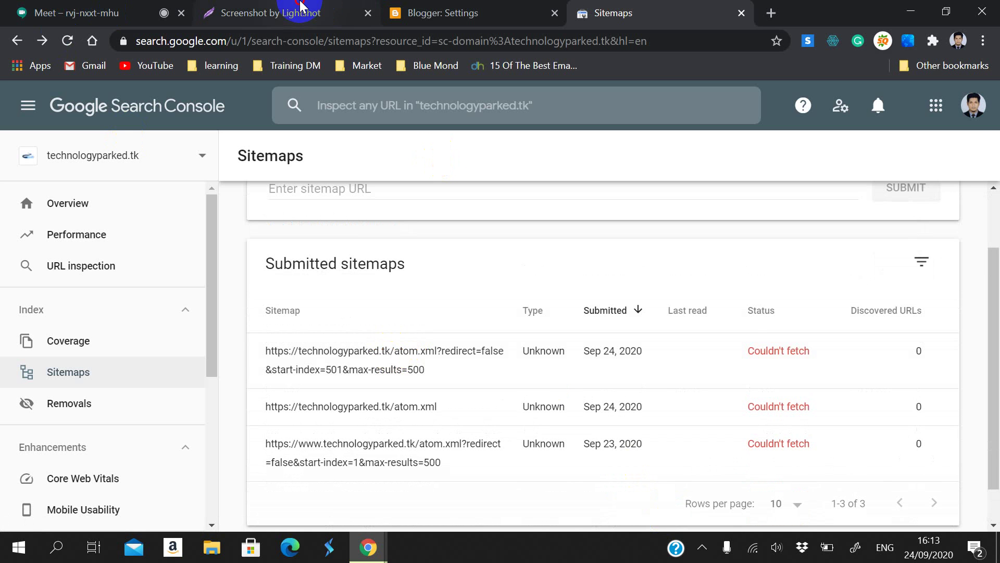
Step: Open the custom robots.txt editor in Blogger settings
left_click(442, 10)
scroll(324, 240, "down", 2)
scroll(319, 312, "up", 2)
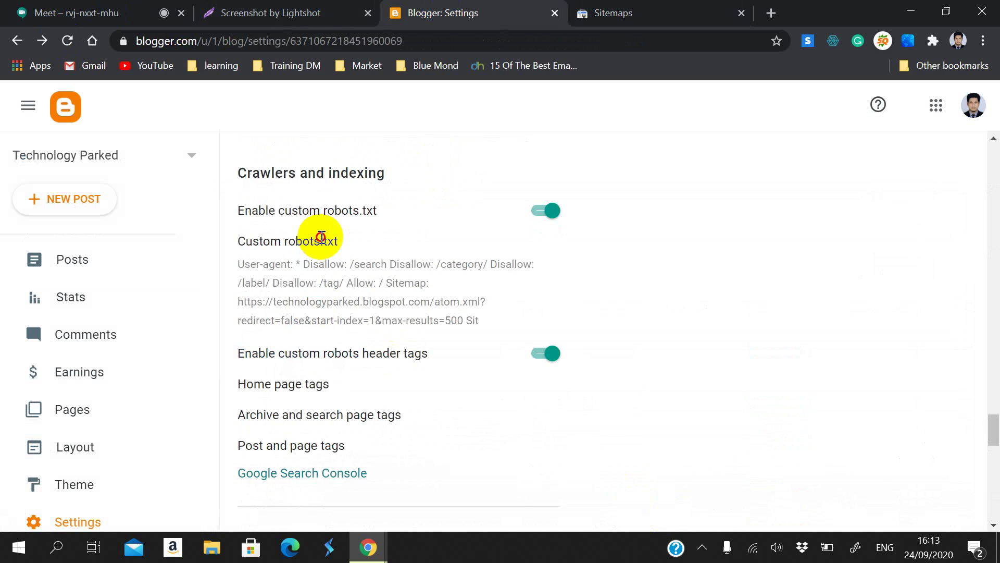
left_click(323, 240)
scroll(465, 335, "down", 5)
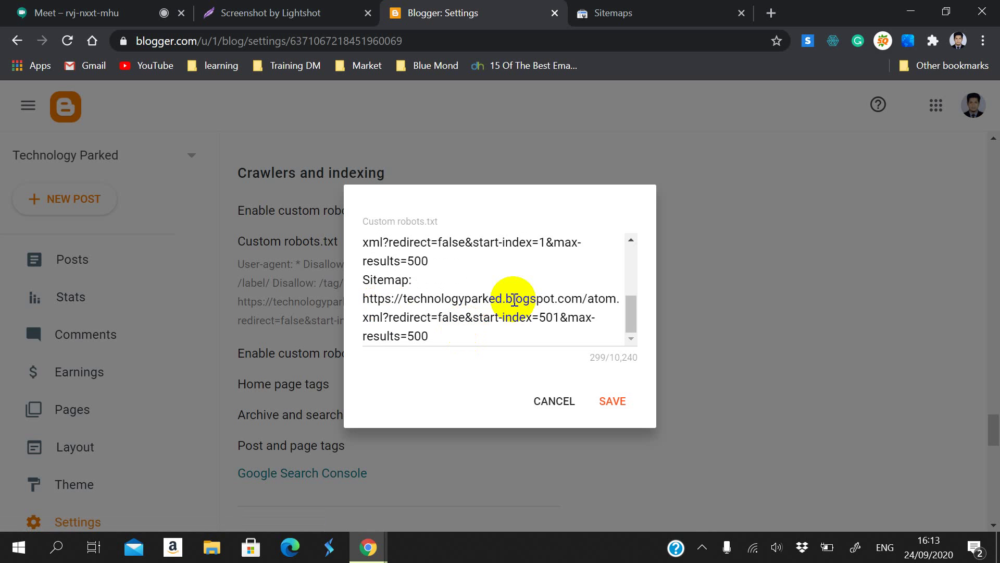
scroll(521, 295, "up", 1)
left_click_drag(513, 301, 570, 299)
scroll(605, 328, "down", 1)
Step: Add a Sitemap line at the end, changing its domain from blogspot.com to tk
left_click(438, 335)
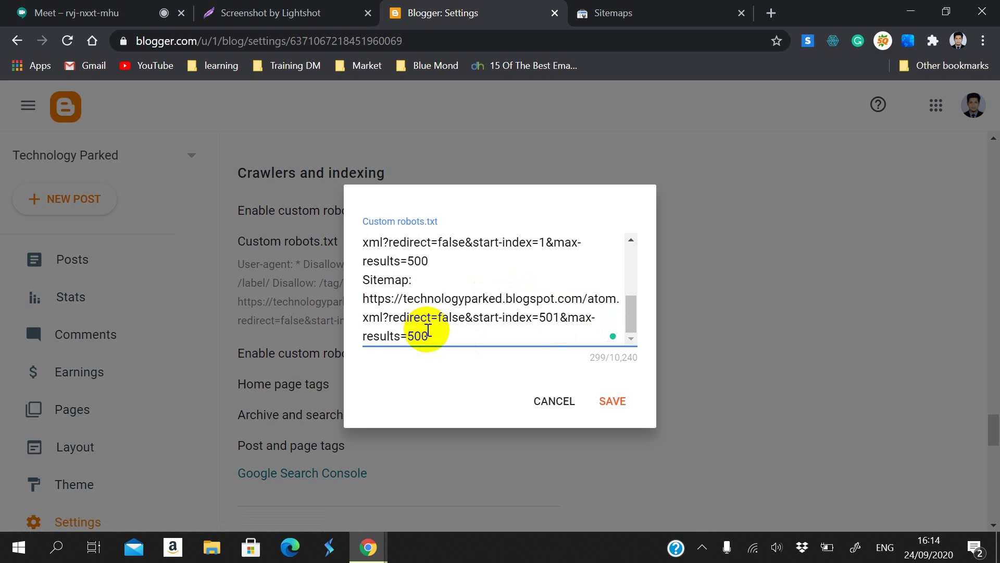
key("Return")
type("Sitemap: https://technologyparked.blogspot.com/atom.xml?redirect=false&start-index=501&max-results=500")
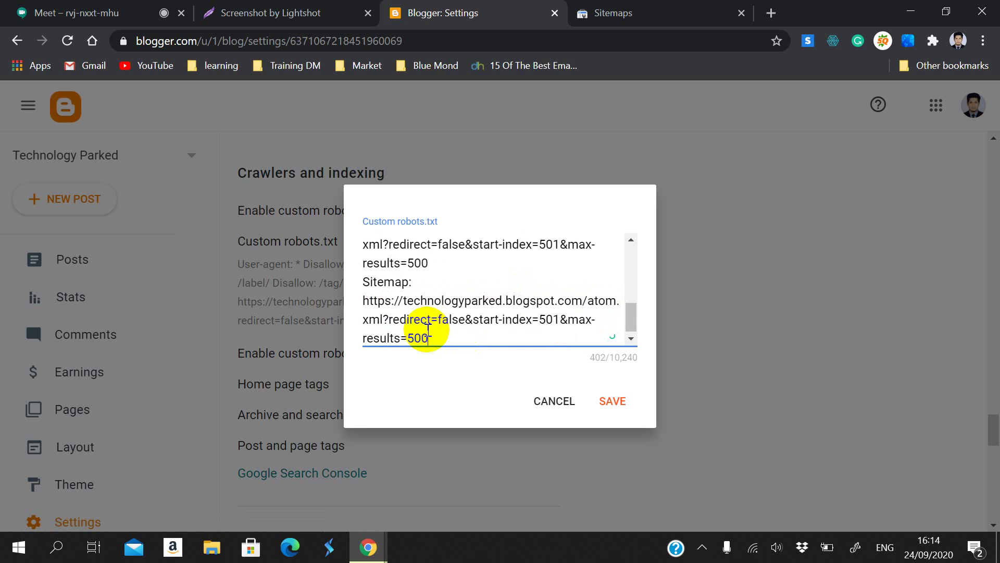
left_click_drag(505, 300, 583, 303)
type("th")
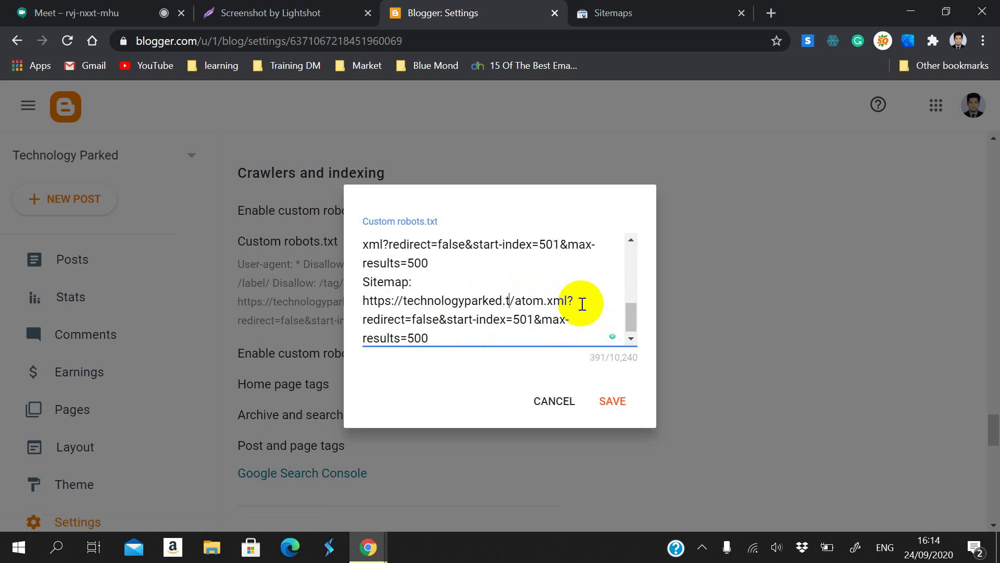
key("BackSpace")
type("k")
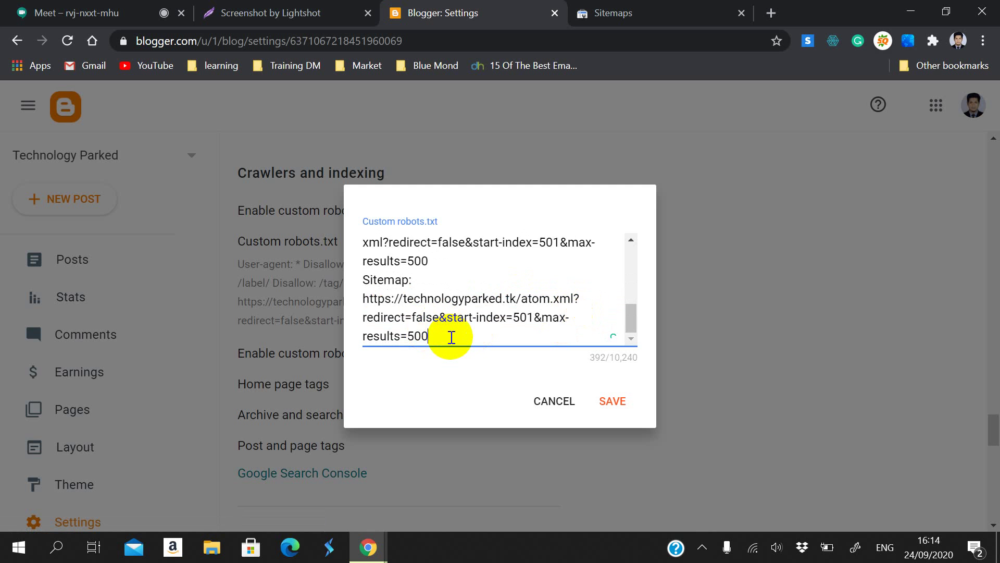
Step: Add another tk Sitemap line with start-index=1 instead of 501, and save robots.txt
left_click(449, 337)
key("Return")
type("Sitemap: https://technologyparked.blogspot.com/atom.xml?redirect=false&start-index=501&max-results=500")
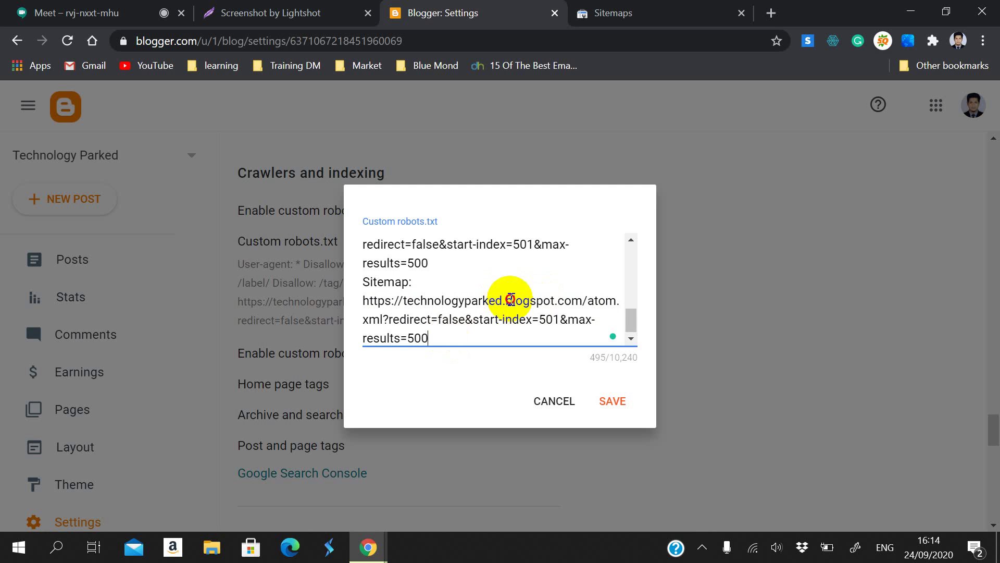
left_click_drag(507, 300, 581, 305)
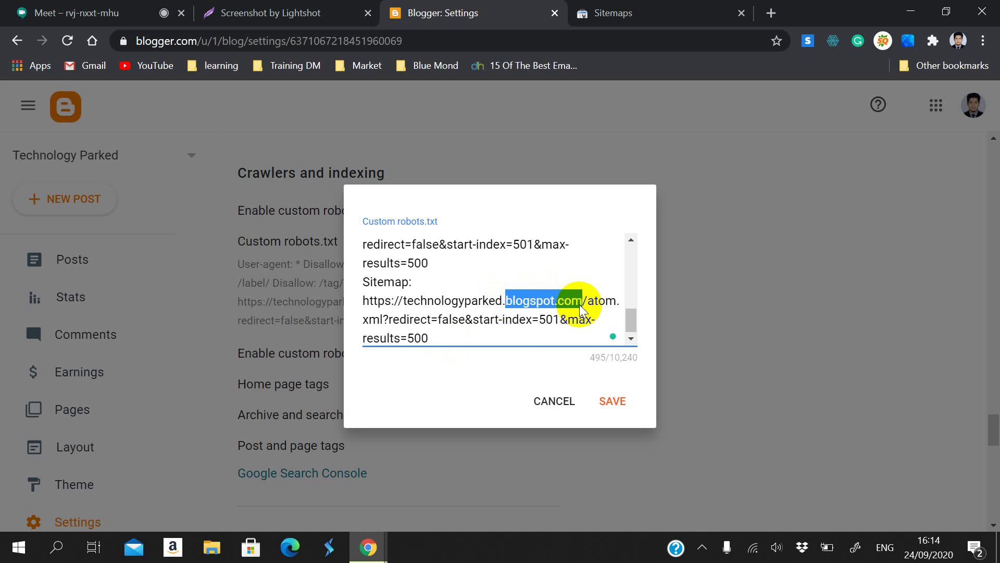
type("tk")
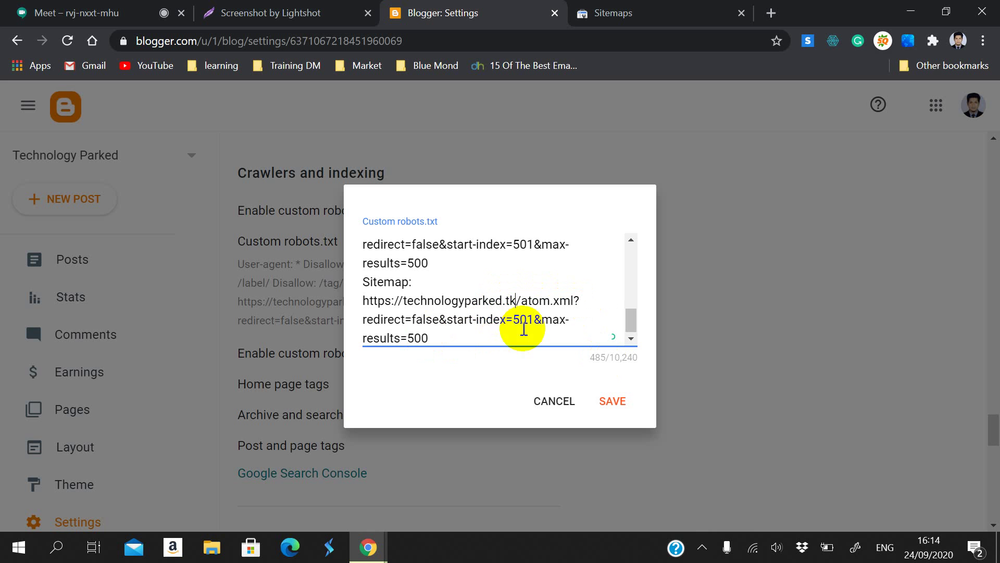
left_click(520, 324)
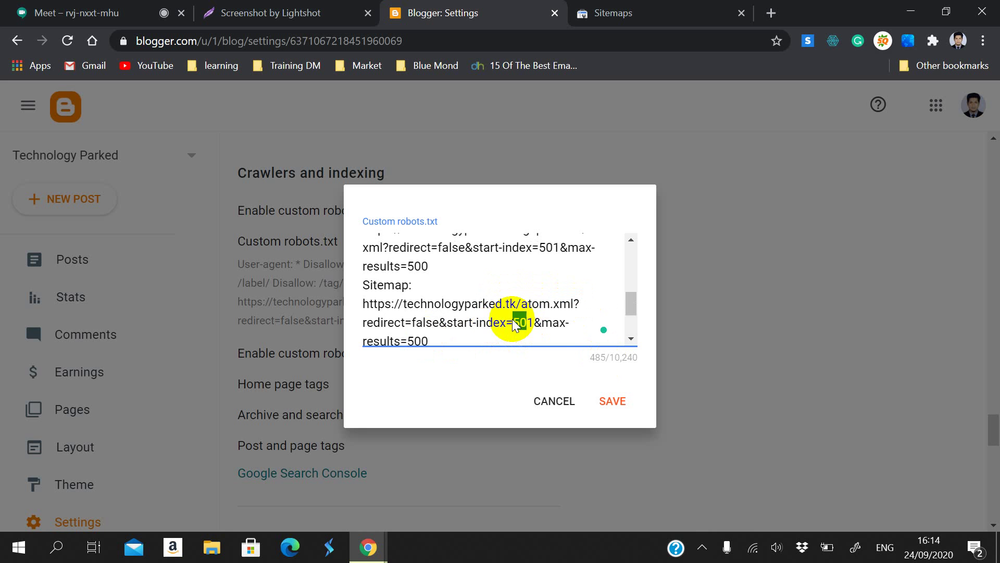
key("BackSpace")
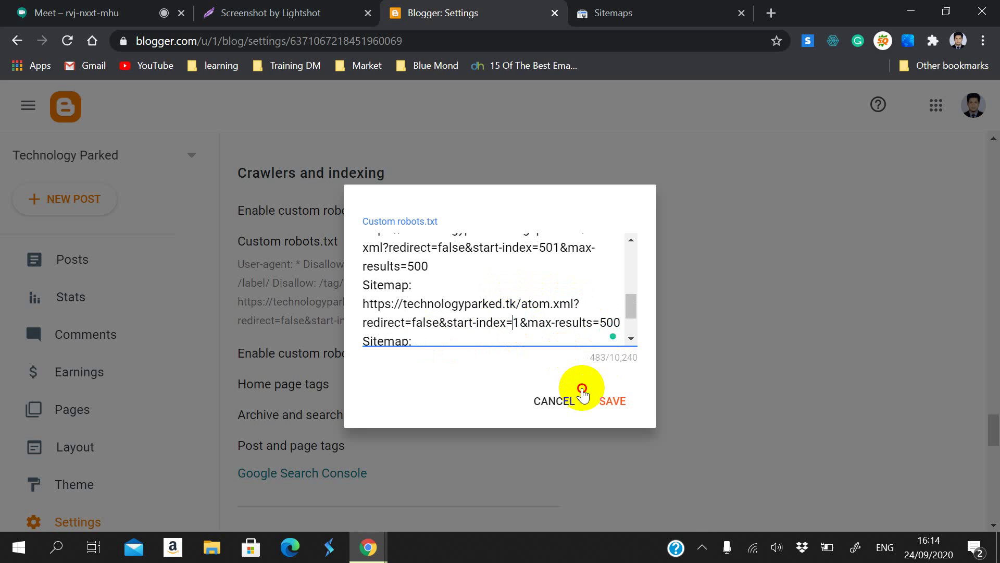
left_click(608, 395)
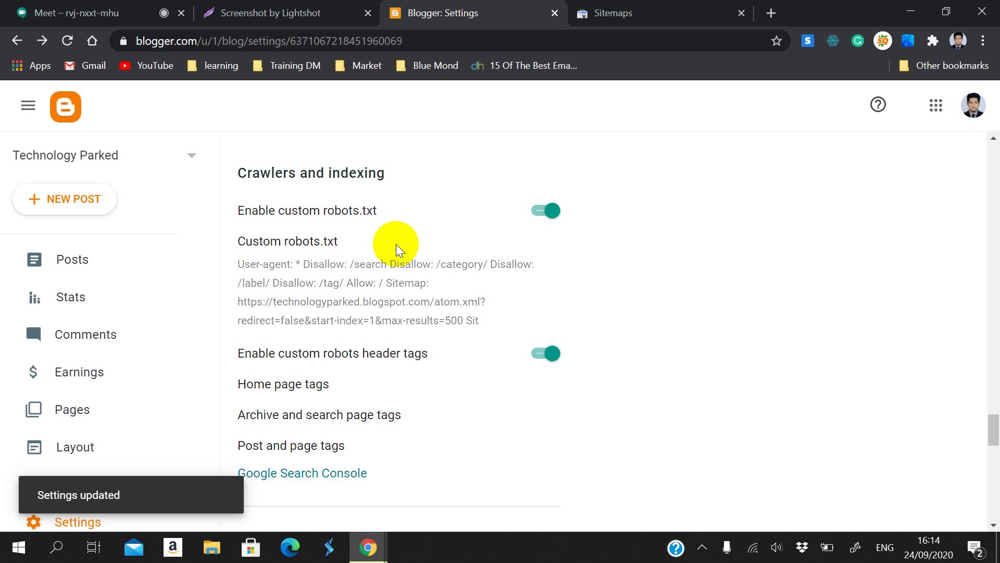
Step: Reload the Search Console sitemaps list and open and close the property selector
left_click(640, 12)
scroll(393, 340, "up", 2)
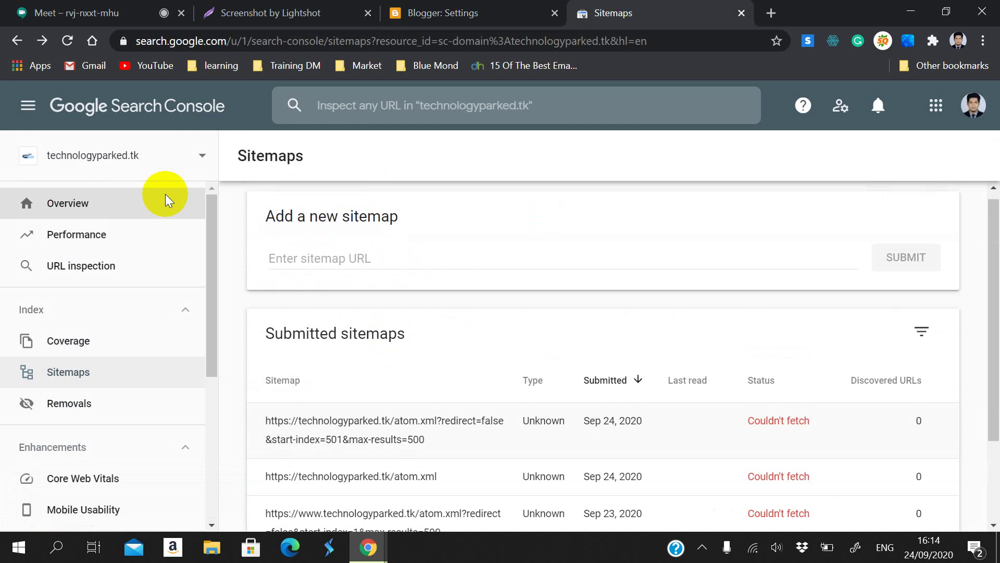
left_click(67, 41)
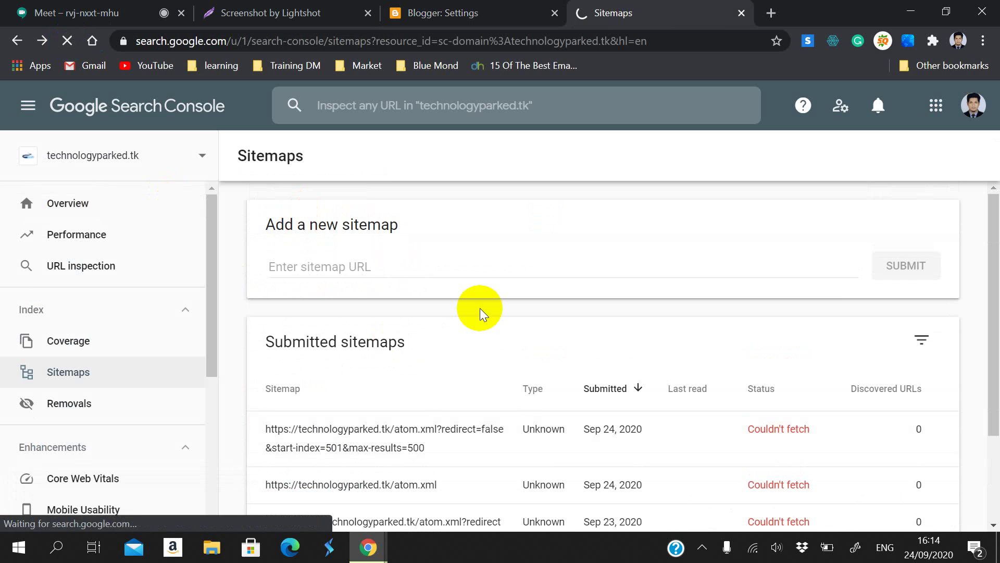
scroll(405, 318, "down", 2)
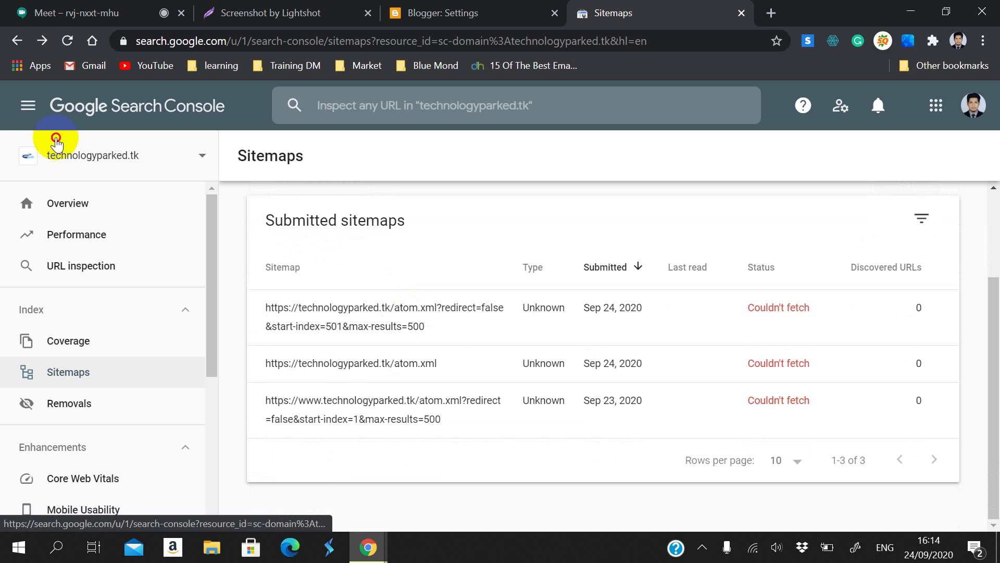
left_click(156, 155)
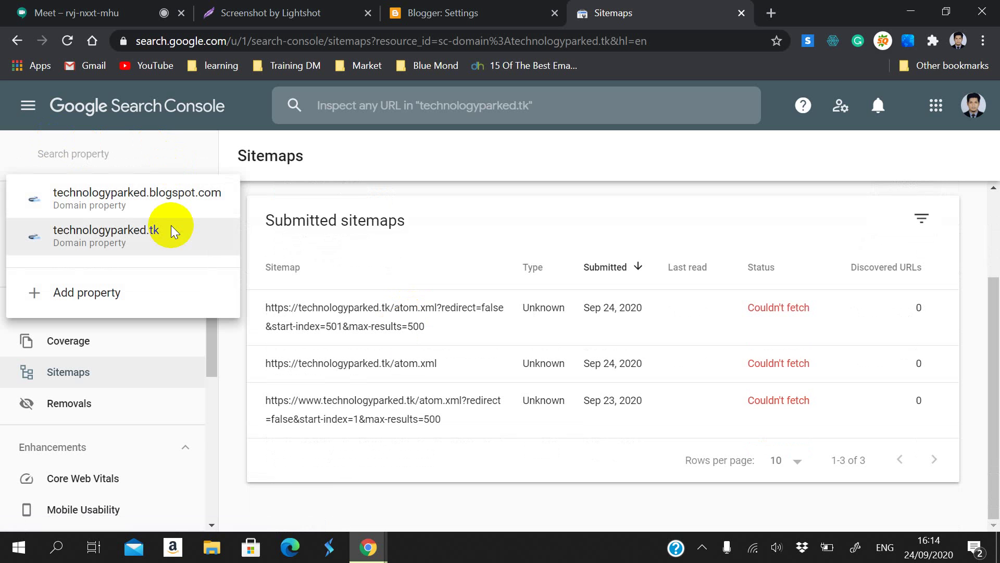
left_click(348, 206)
scroll(324, 293, "up", 2)
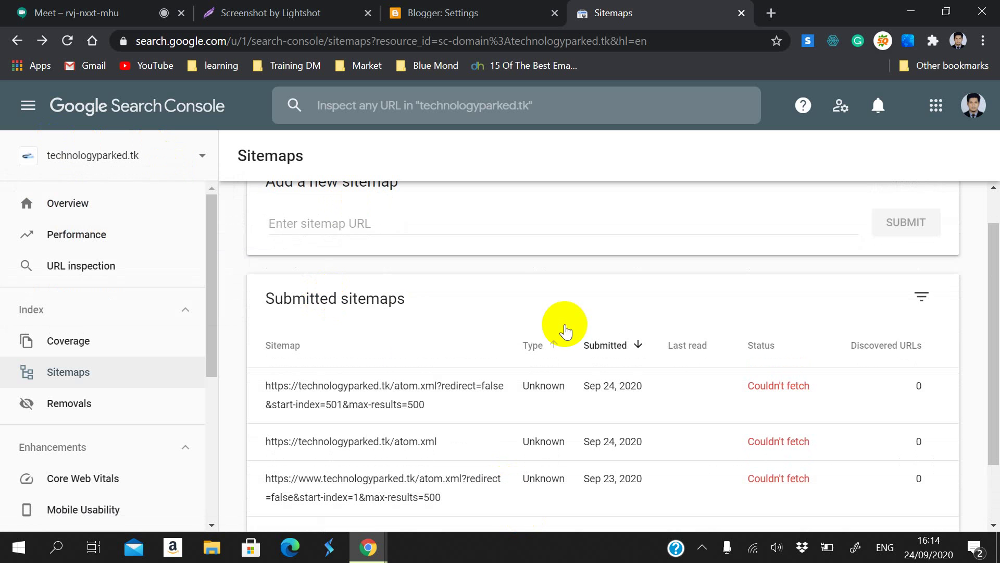
left_click(67, 40)
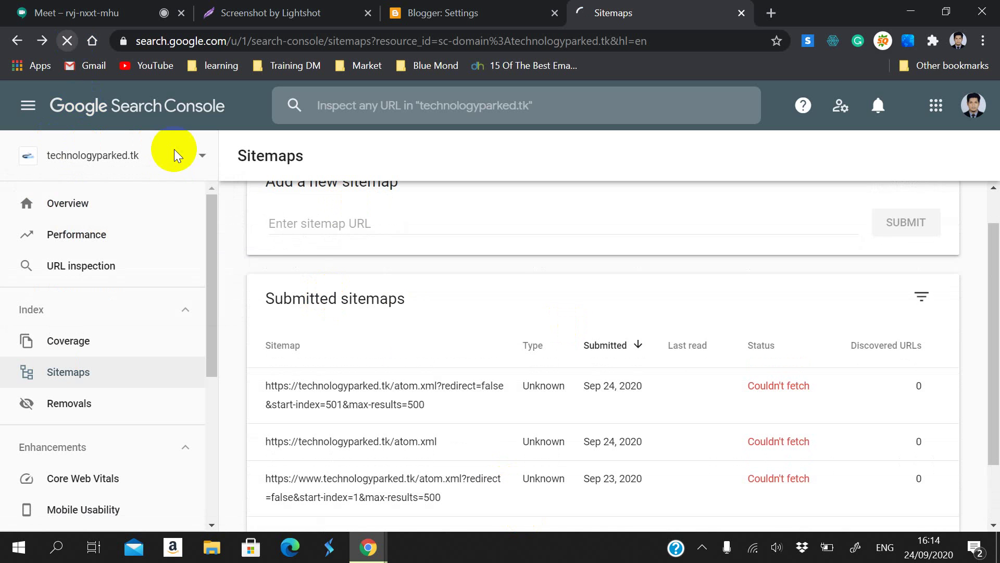
scroll(241, 353, "down", 2)
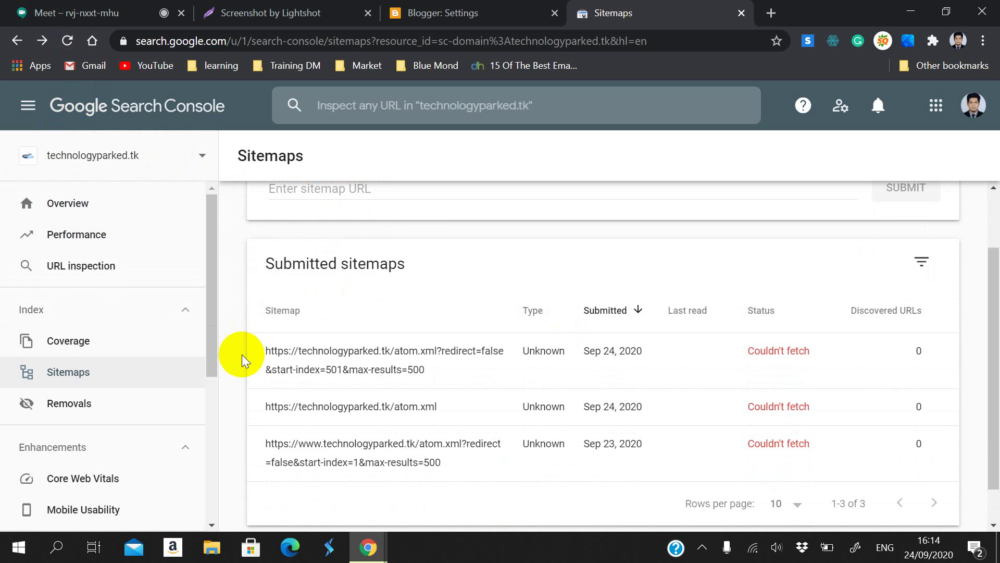
Step: Check the property list again and reload the sitemaps several times to refresh their statuses
scroll(242, 354, "up", 2)
left_click(180, 161)
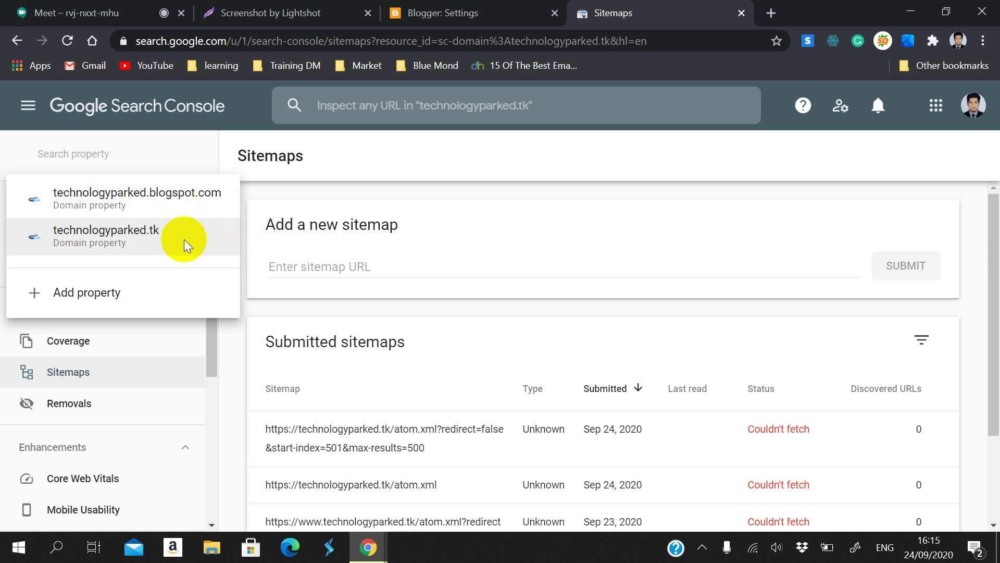
scroll(339, 359, "down", 3)
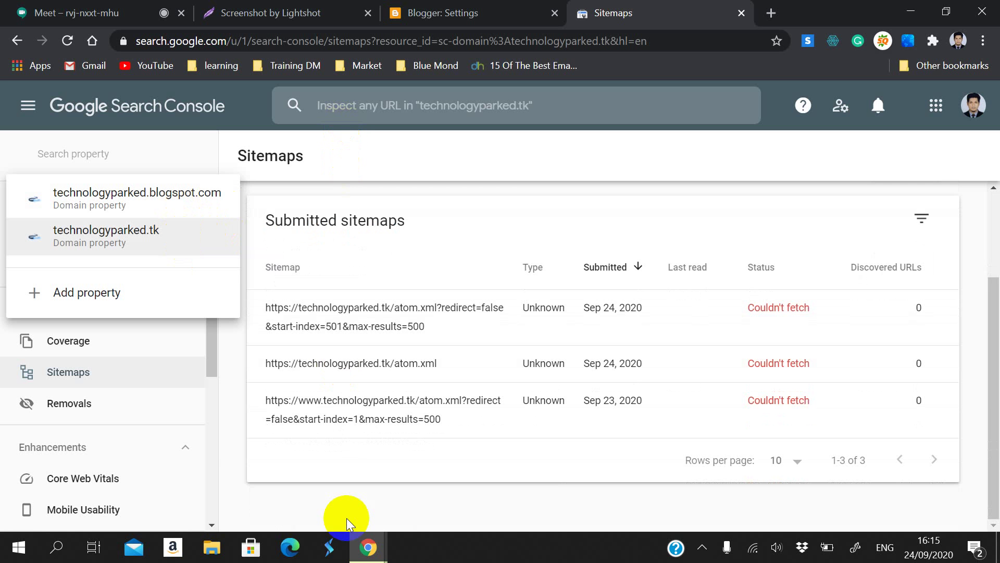
left_click(228, 438)
scroll(227, 433, "up", 3)
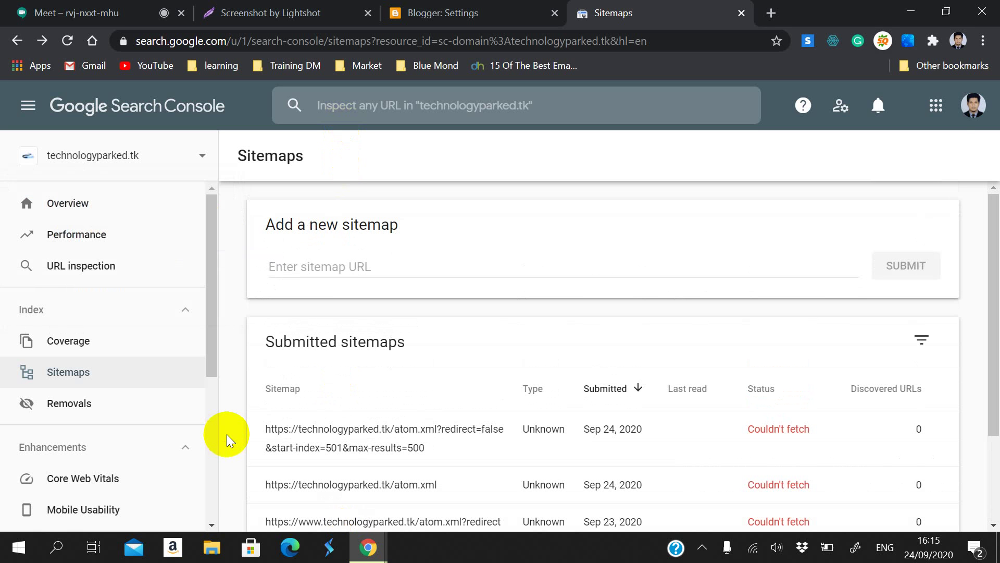
left_click(67, 43)
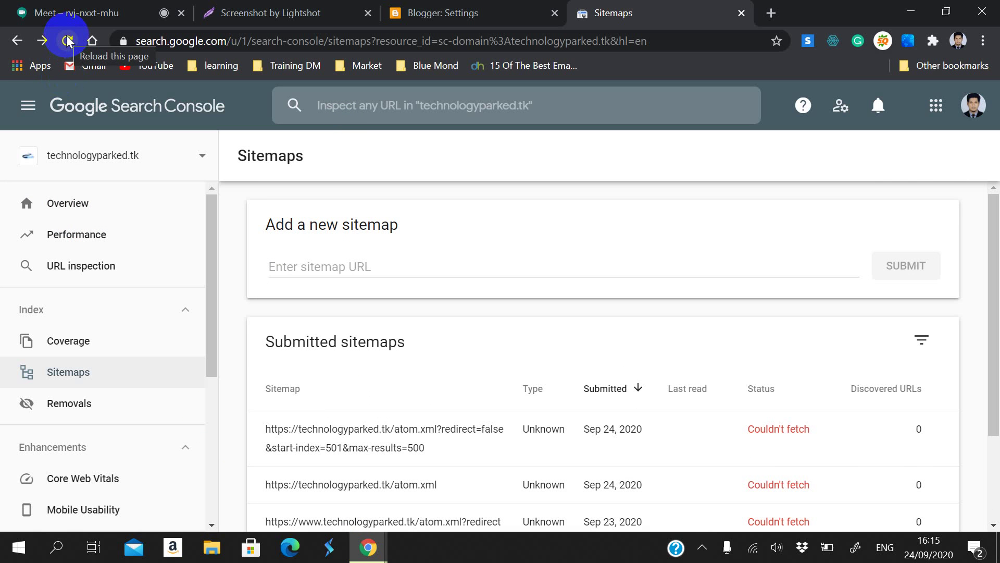
left_click(67, 38)
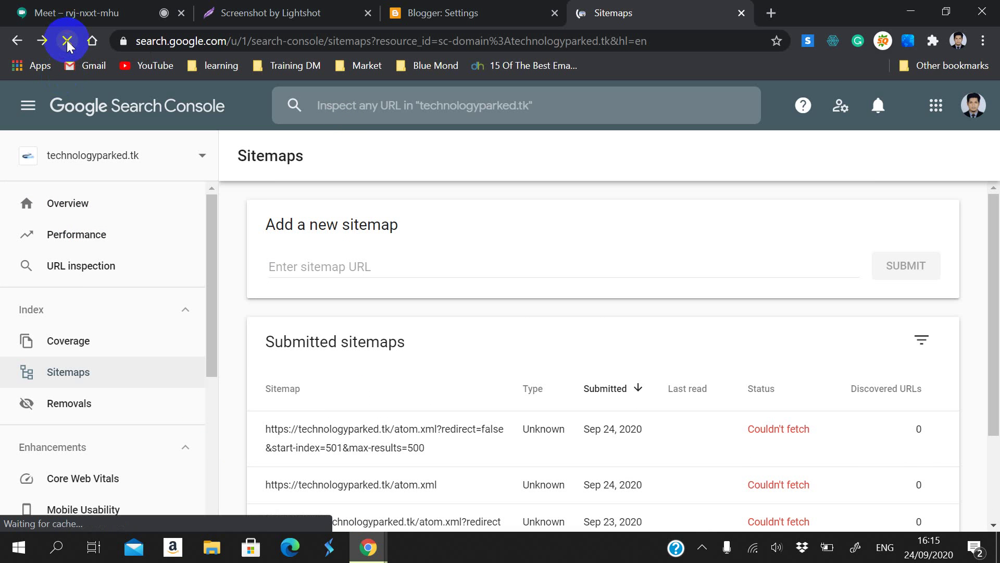
scroll(265, 240, "down", 2)
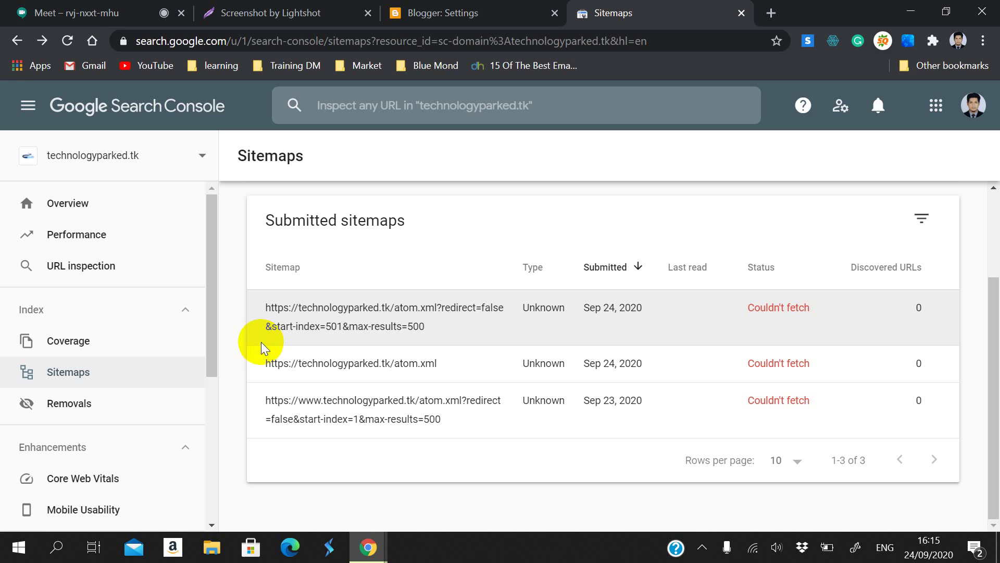
left_click(67, 41)
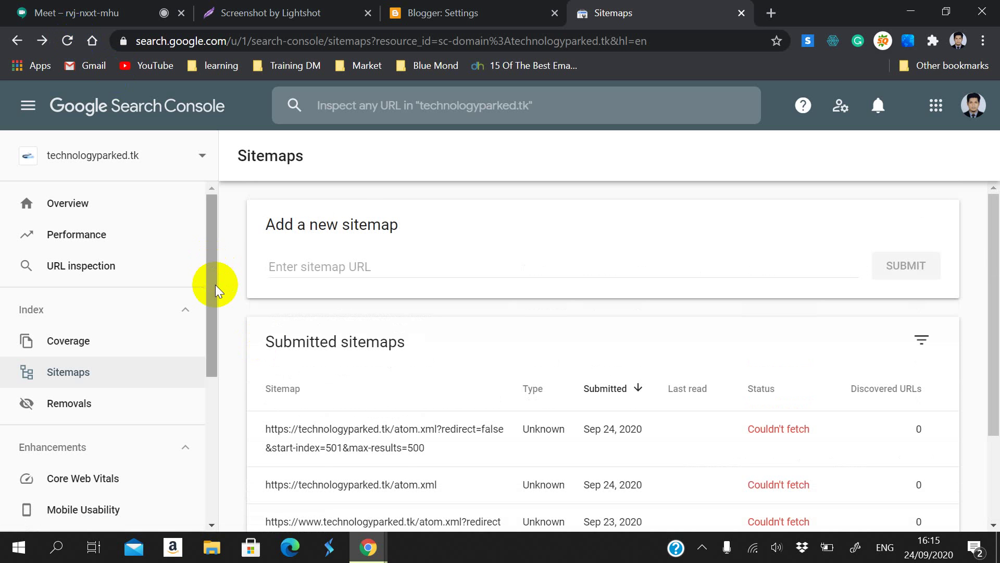
Step: Review the Couldn't fetch sitemap statuses, then return to the Google Meet call
scroll(229, 298, "down", 3)
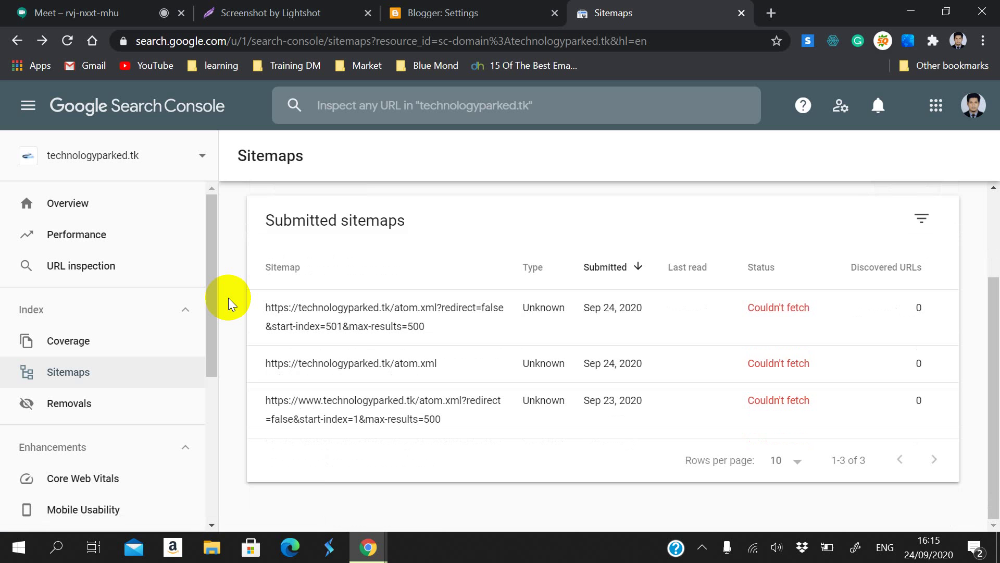
scroll(228, 298, "up", 1)
scroll(228, 298, "down", 1)
scroll(228, 298, "up", 1)
scroll(228, 298, "down", 1)
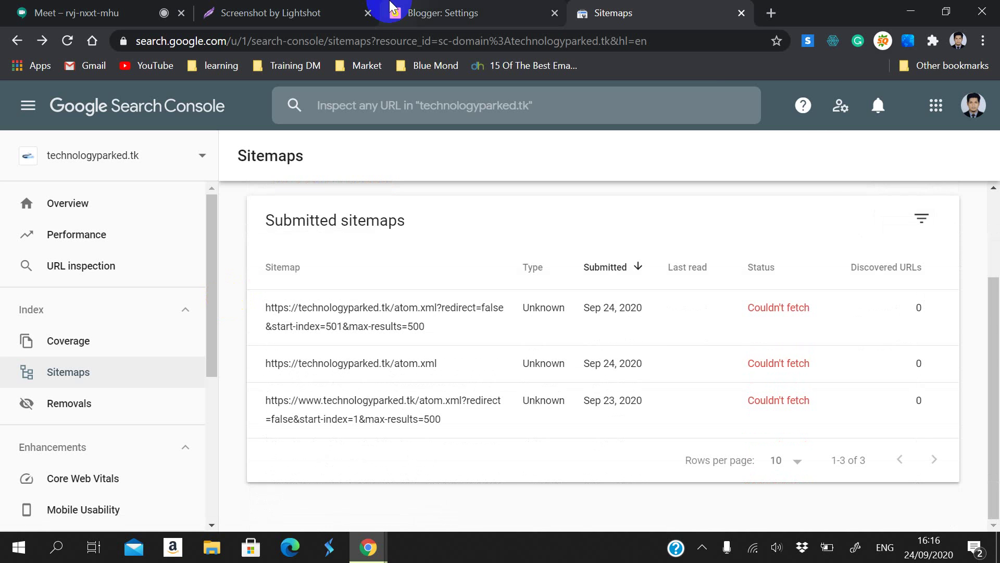
left_click(125, 13)
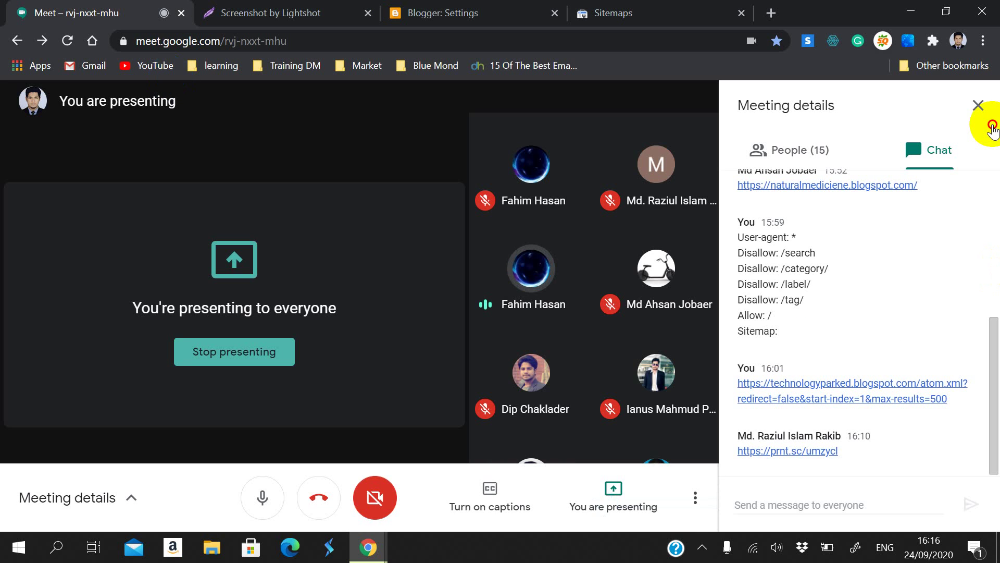
Step: Close the meeting chat panel to show the participant grid
left_click(978, 104)
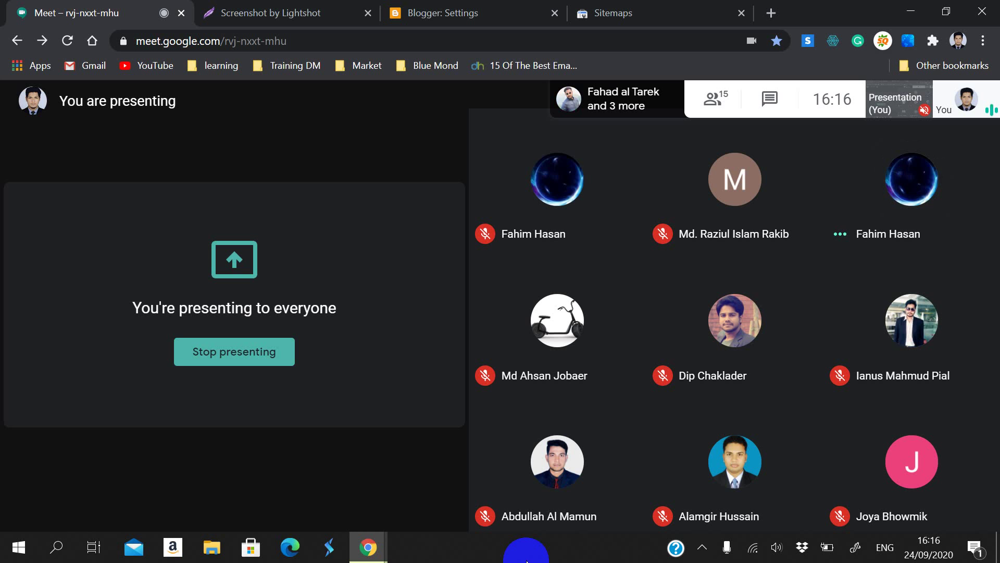
Step: Close the Lightshot screenshot, reload the three-sitemap list, and go back to Blogger settings
left_click(329, 7)
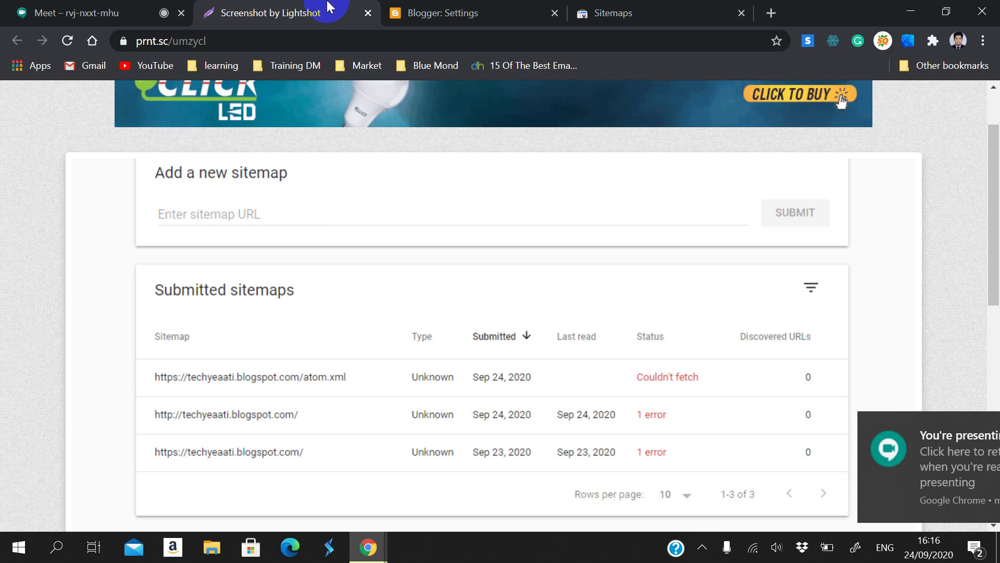
left_click(368, 13)
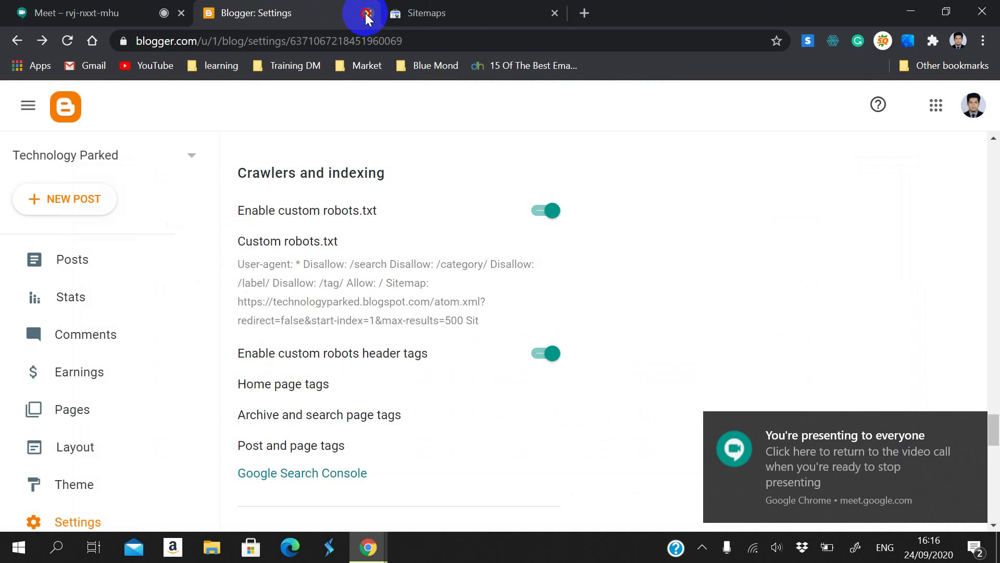
left_click(411, 12)
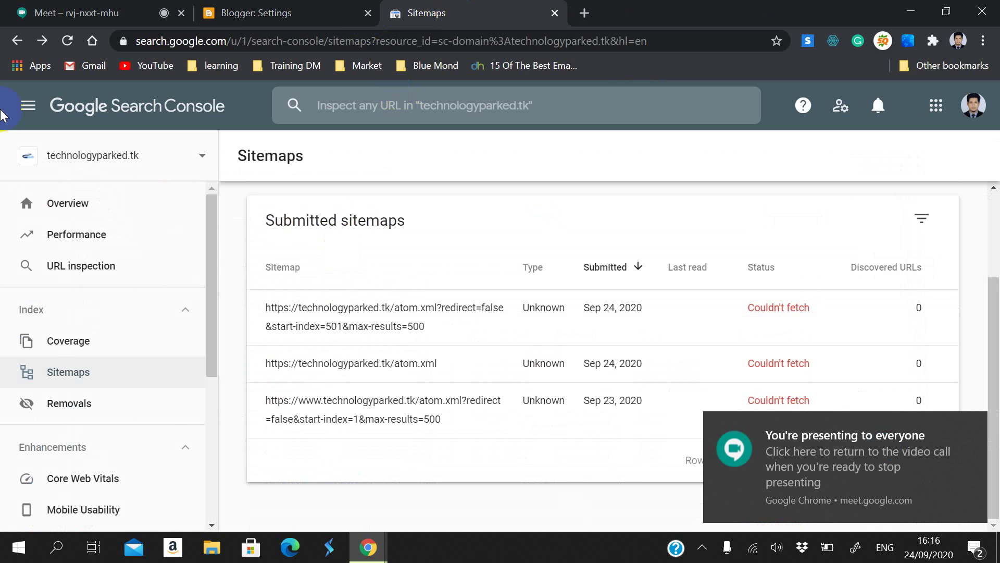
left_click(68, 41)
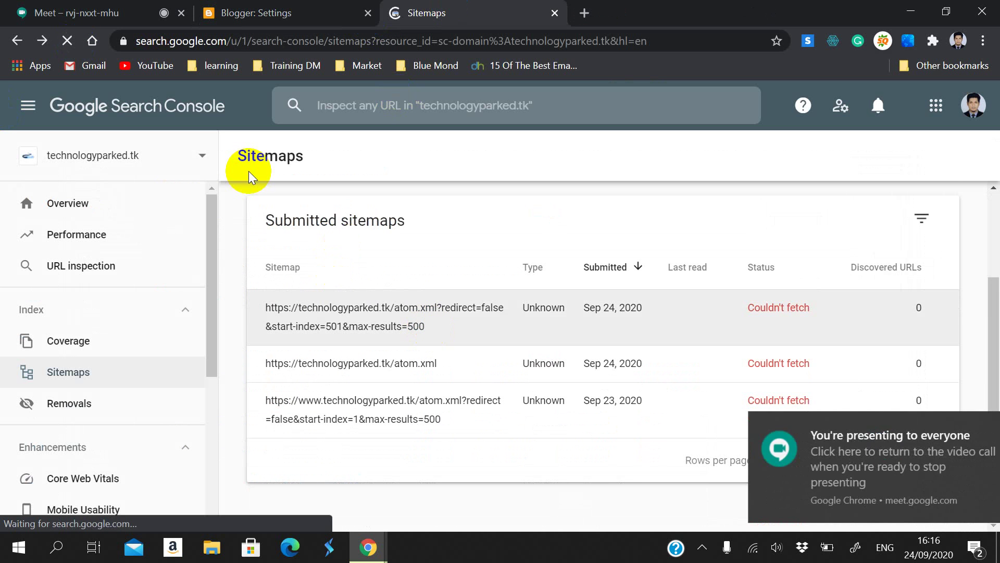
scroll(230, 326, "down", 3)
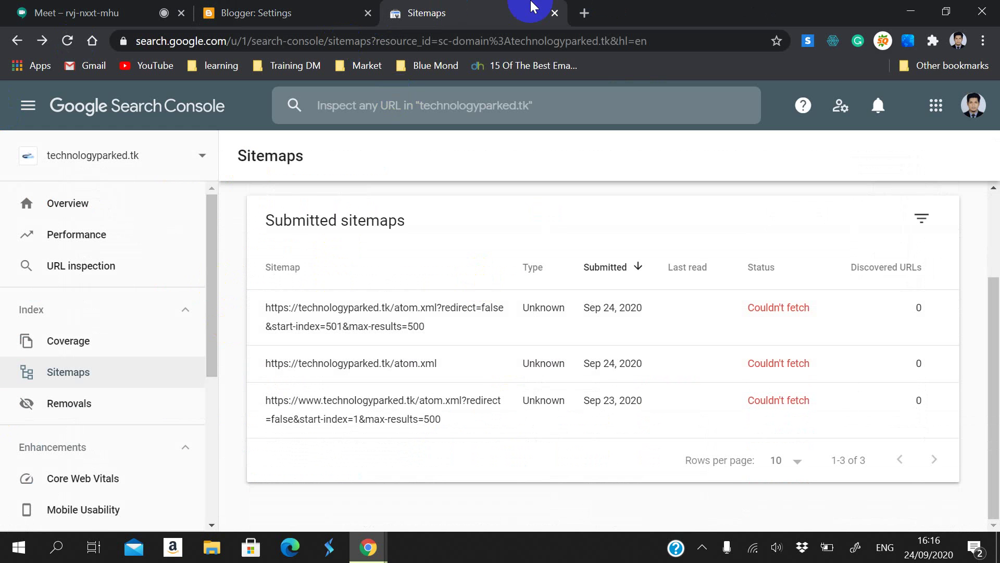
left_click(344, 12)
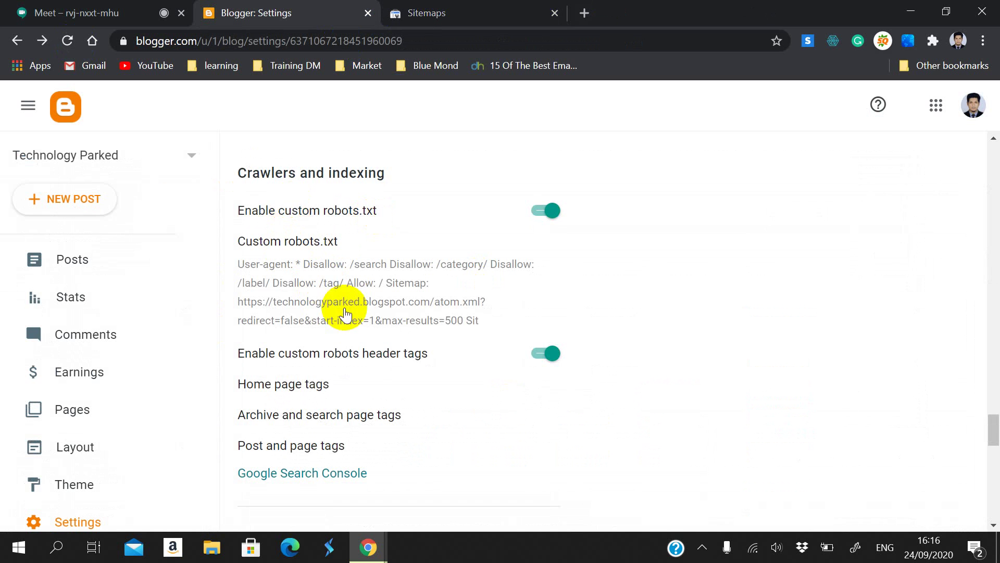
Step: Open the home page custom robot tags and review them, switching on the all tag
scroll(345, 314, "down", 1)
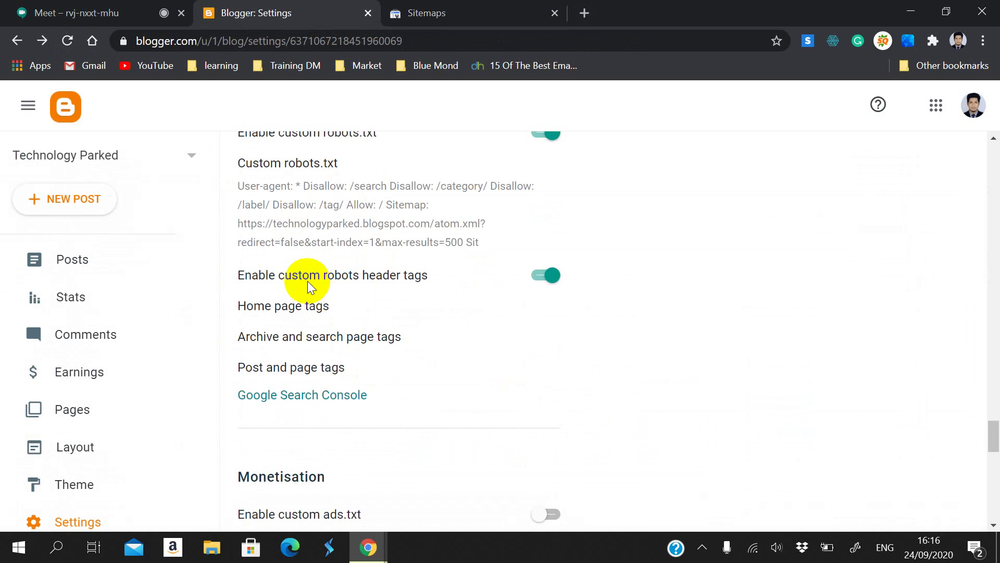
left_click(316, 306)
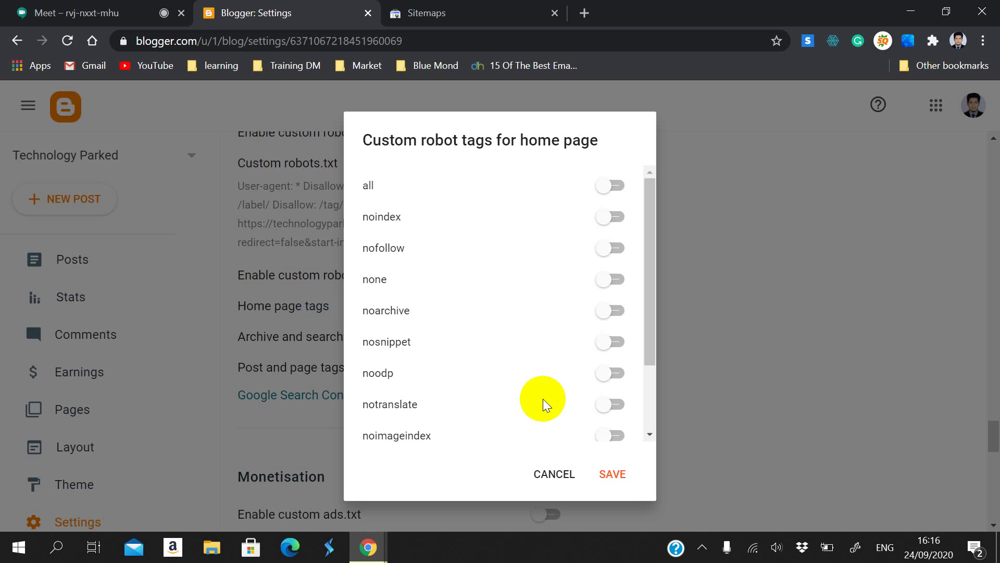
scroll(543, 399, "down", 3)
scroll(543, 398, "up", 3)
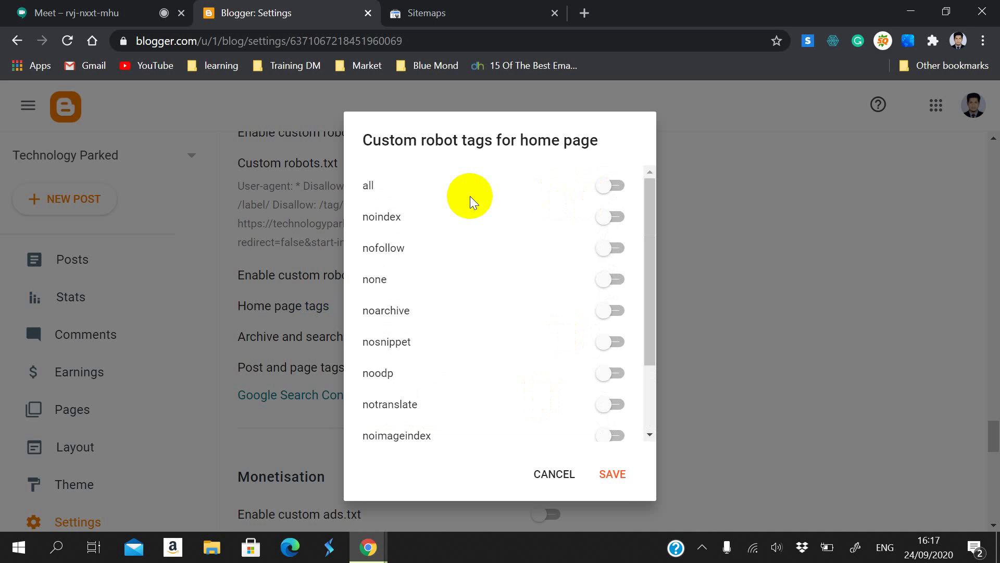
left_click(608, 187)
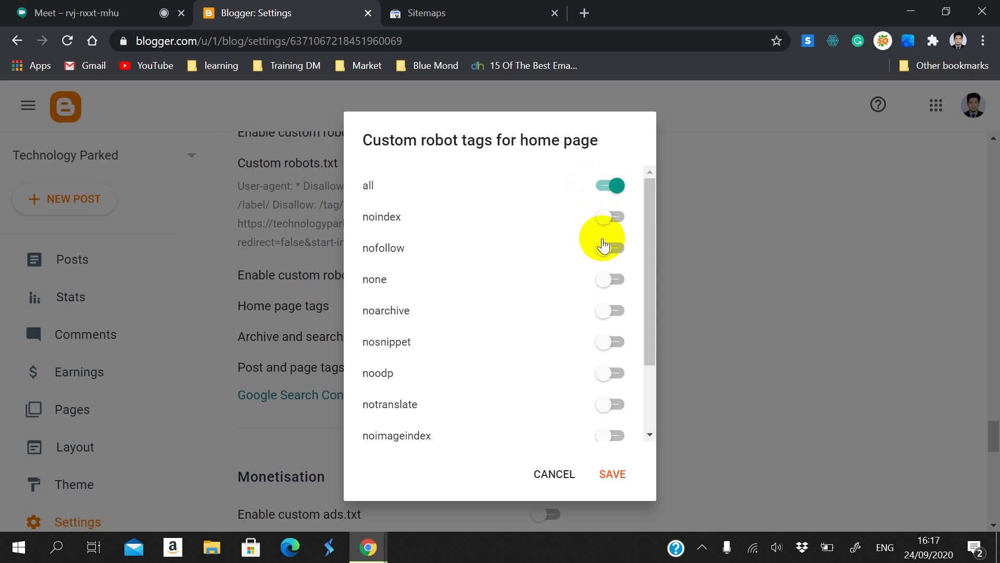
scroll(602, 258, "down", 2)
scroll(480, 229, "up", 2)
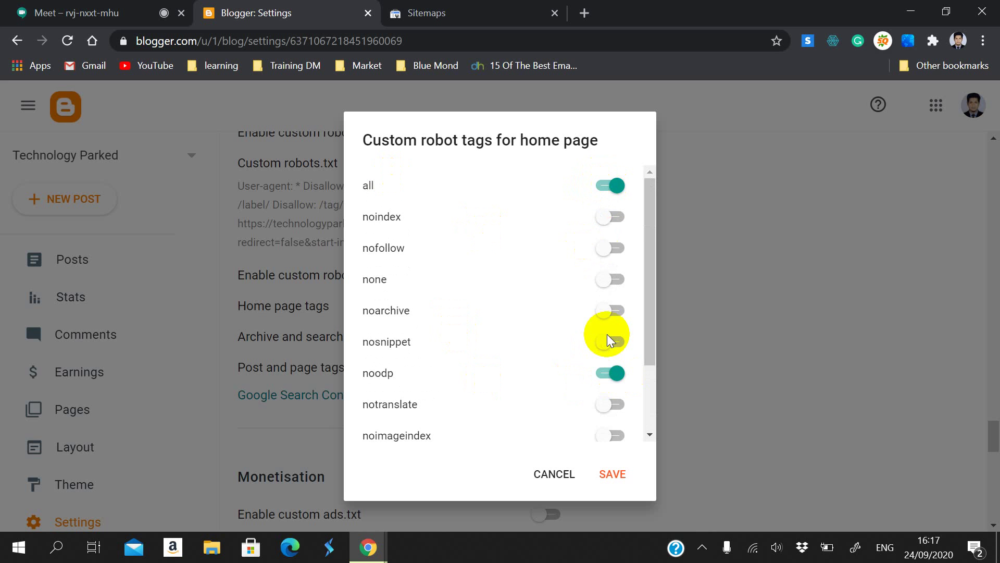
scroll(593, 379, "down", 2)
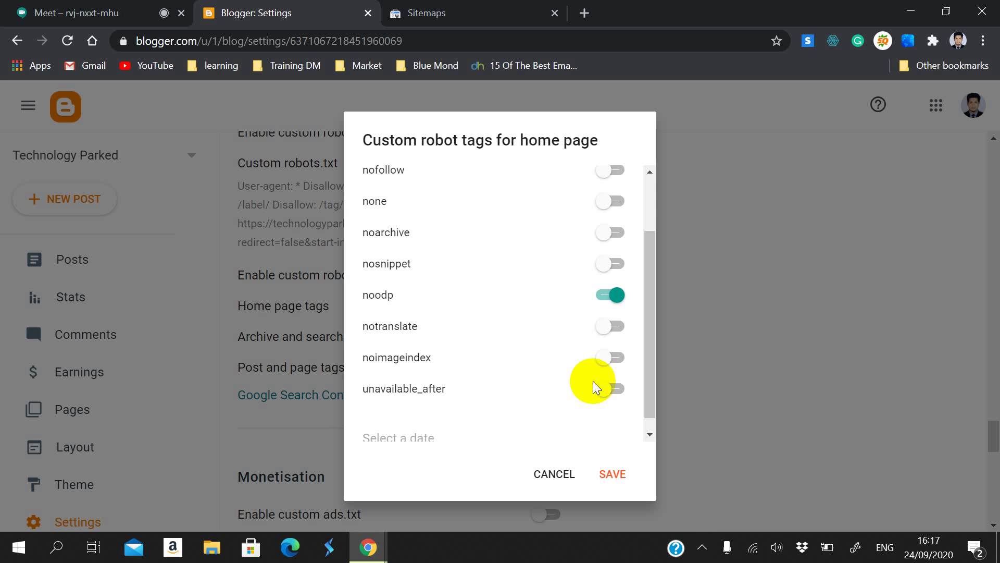
scroll(593, 380, "up", 2)
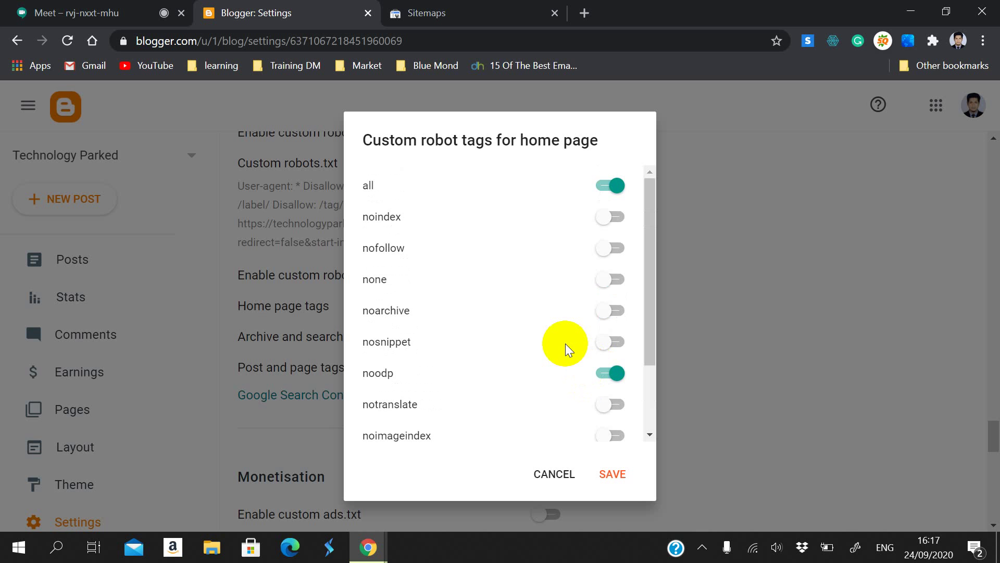
scroll(578, 396, "down", 2)
Step: Look at the posts and pages tags, then turn on noodp and all for the home page
left_click(554, 474)
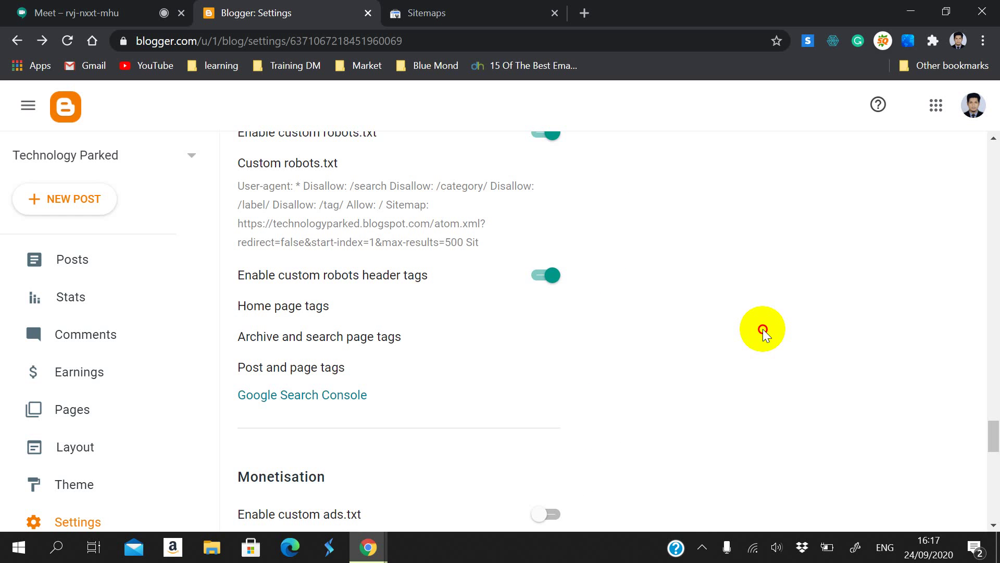
left_click(326, 365)
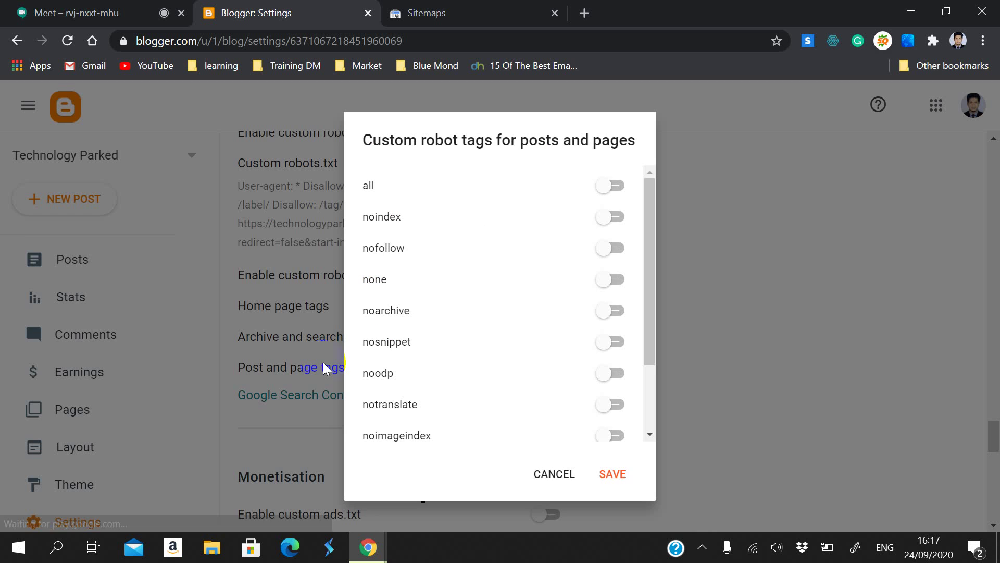
left_click(556, 472)
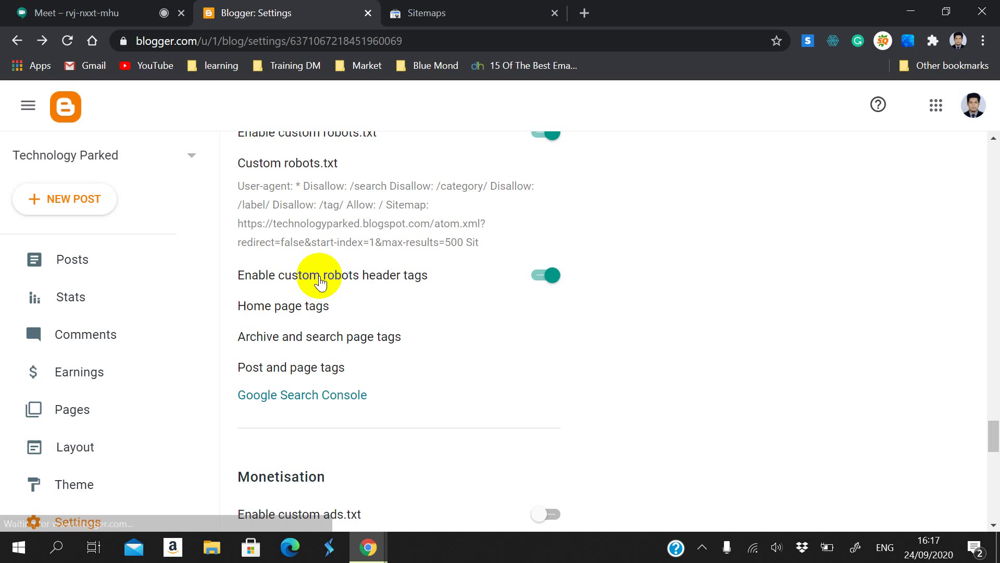
left_click(326, 313)
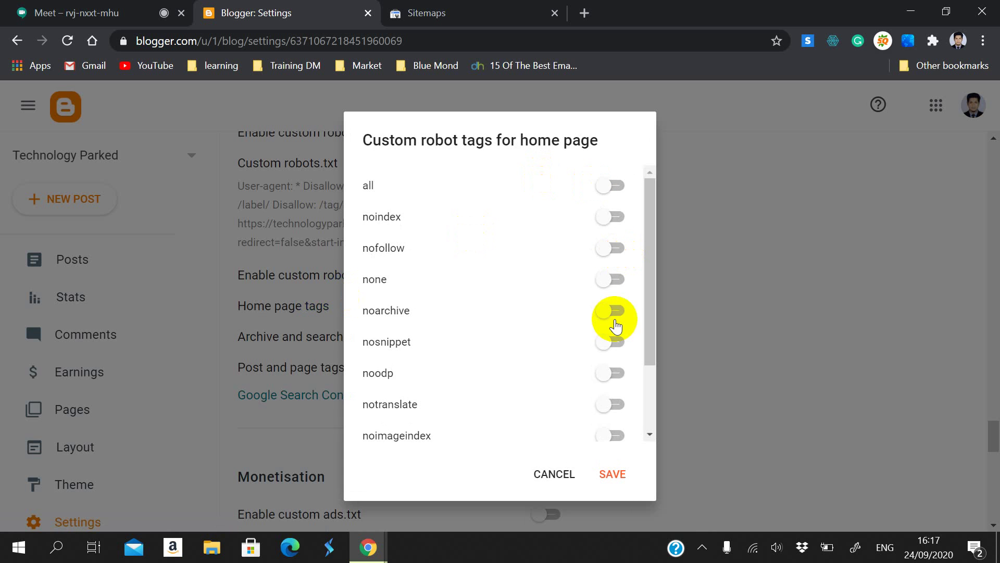
left_click(608, 372)
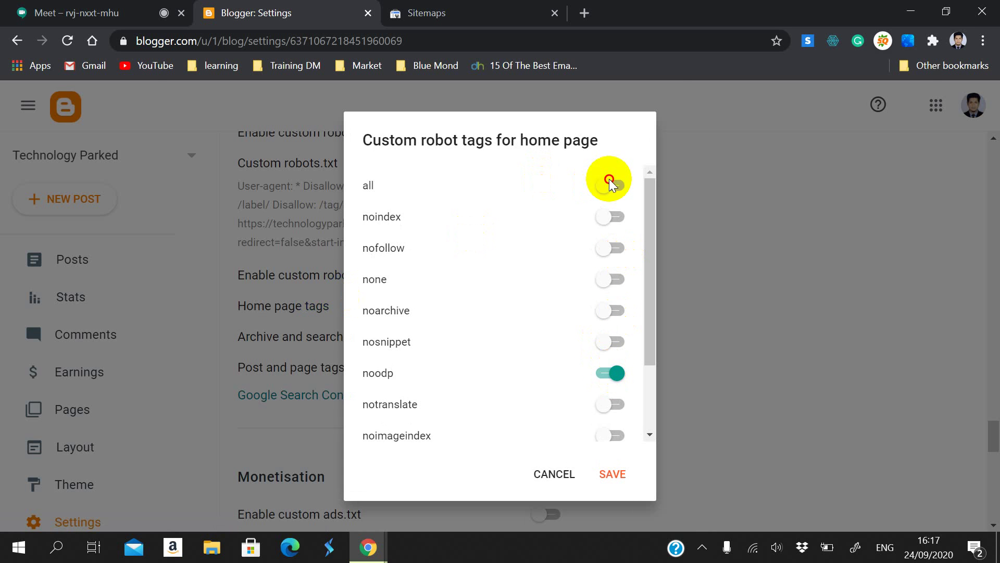
left_click(608, 185)
Step: Admit the waiting participant to the Meet call, then save the home page robot tags
left_click(83, 12)
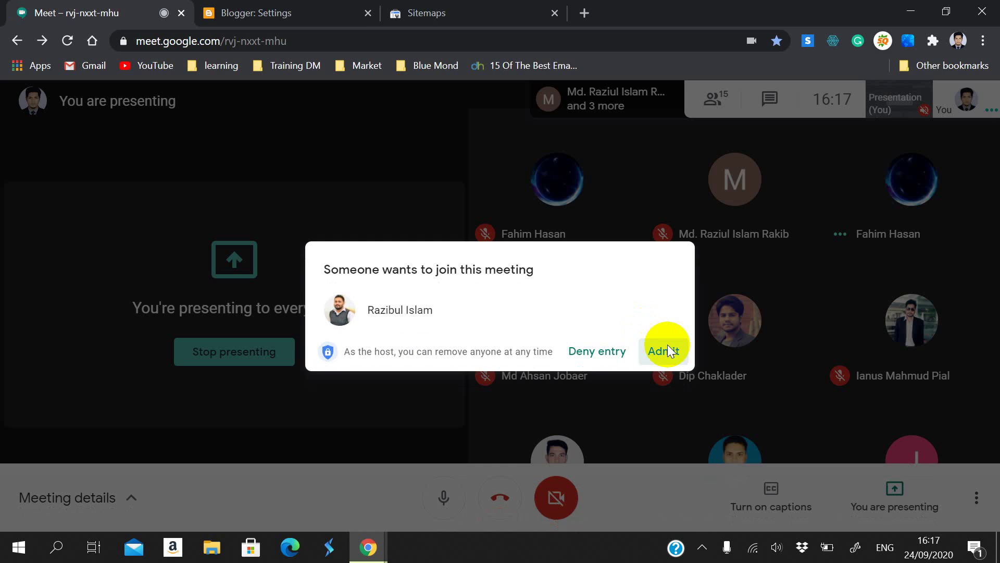
left_click(666, 348)
left_click(477, 7)
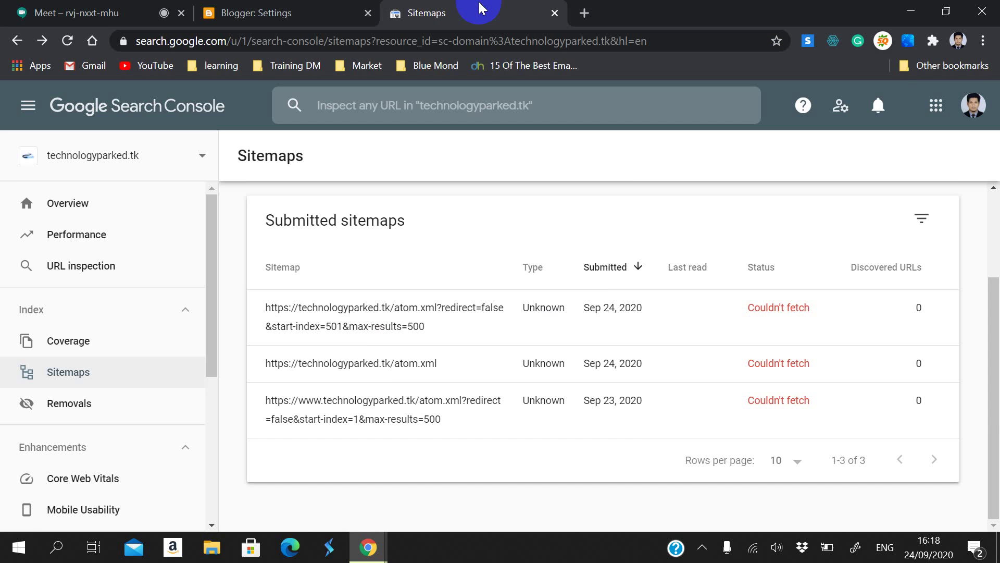
left_click(291, 11)
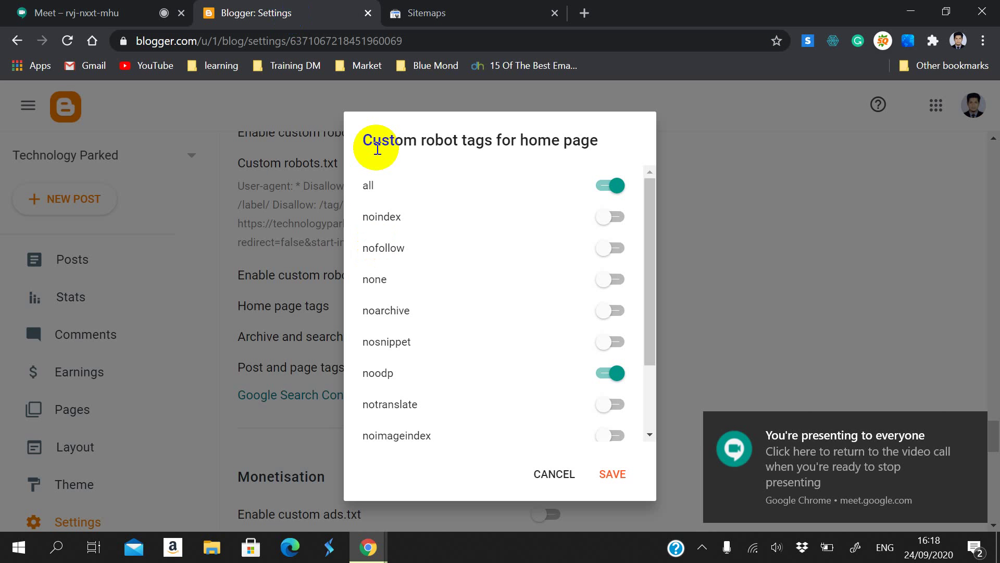
left_click_drag(365, 140, 598, 151)
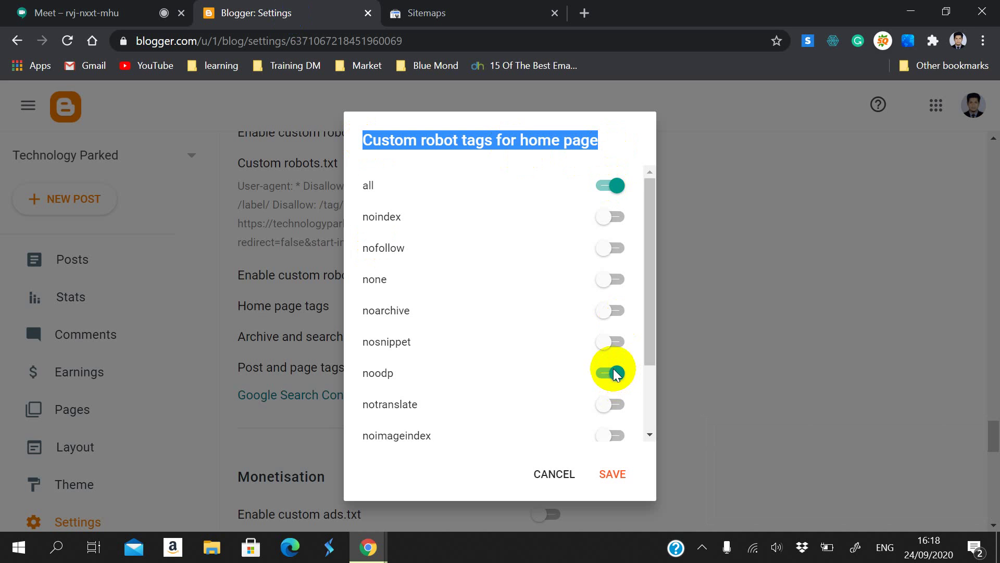
left_click(611, 472)
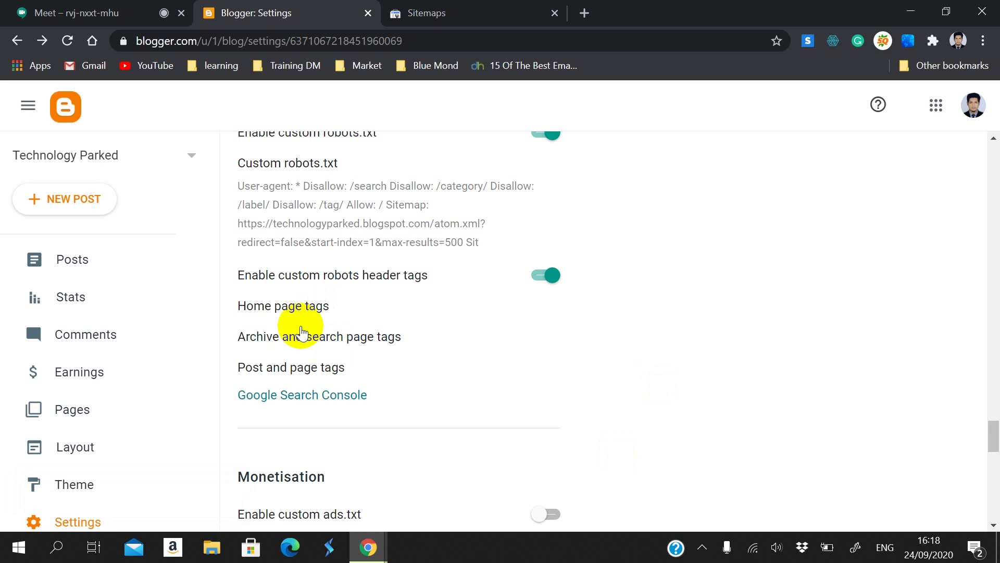
Step: Open the archive and search page robot tags
left_click(339, 339)
scroll(421, 323, "down", 2)
scroll(421, 323, "up", 2)
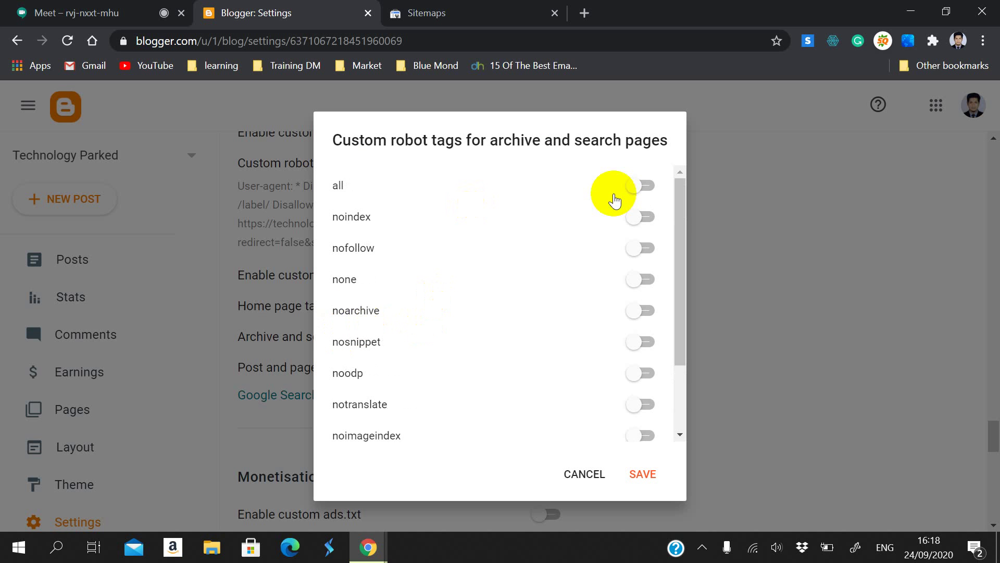
Step: Turn on the all tag for archive and search pages and save
left_click(631, 186)
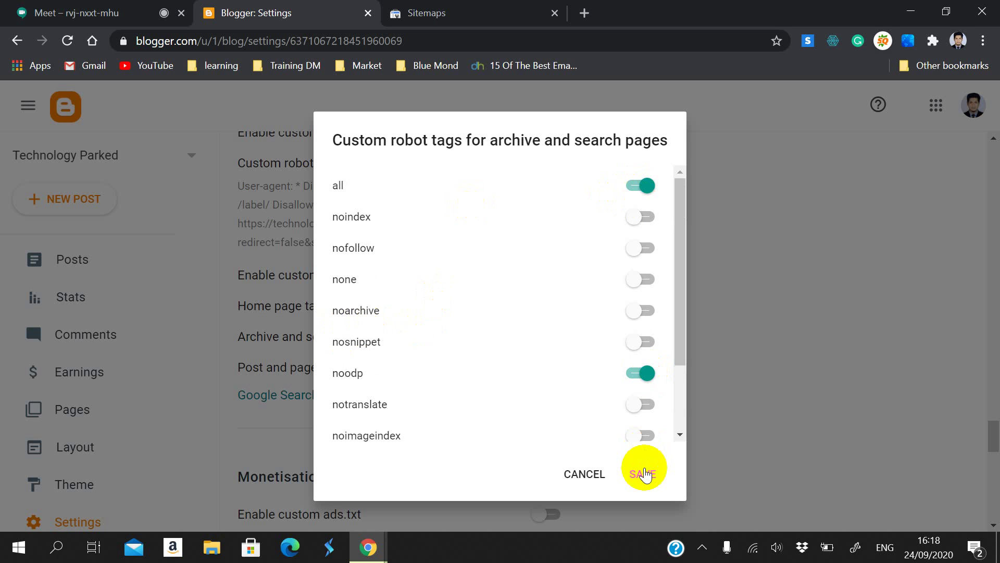
left_click(644, 473)
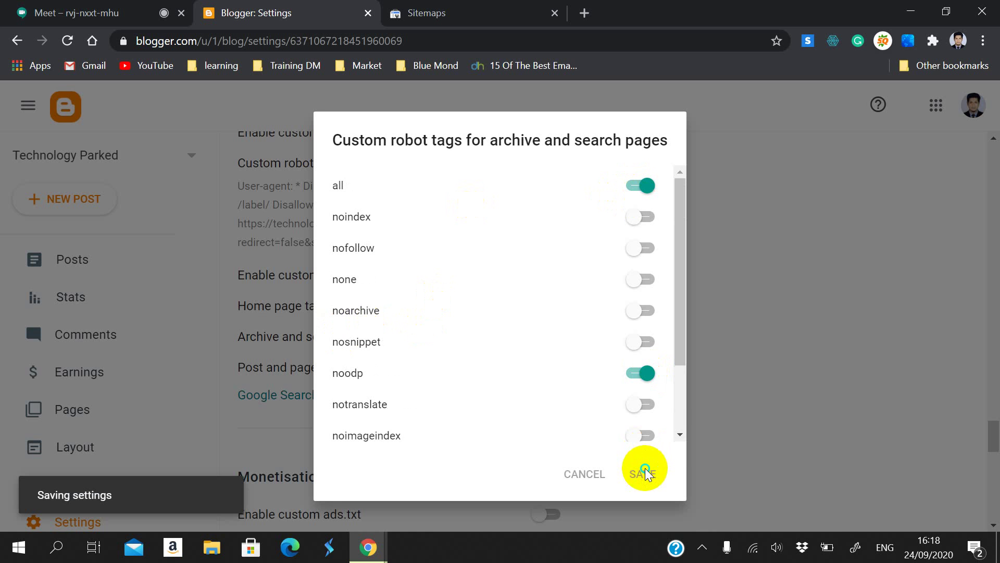
right_click(645, 469)
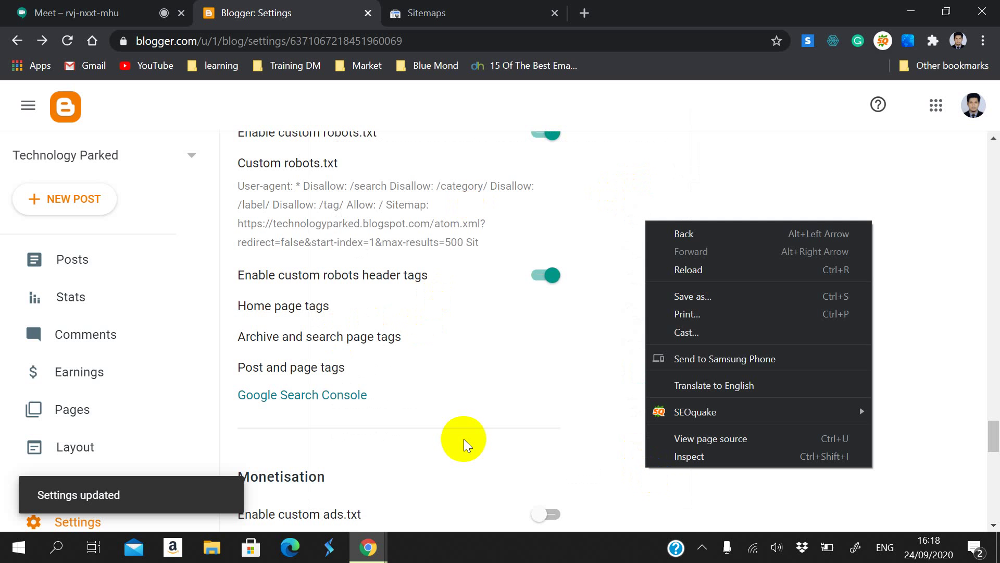
Step: Enable all and noodp for posts and pages and save, confirming the settings-updated notice
left_click(299, 371)
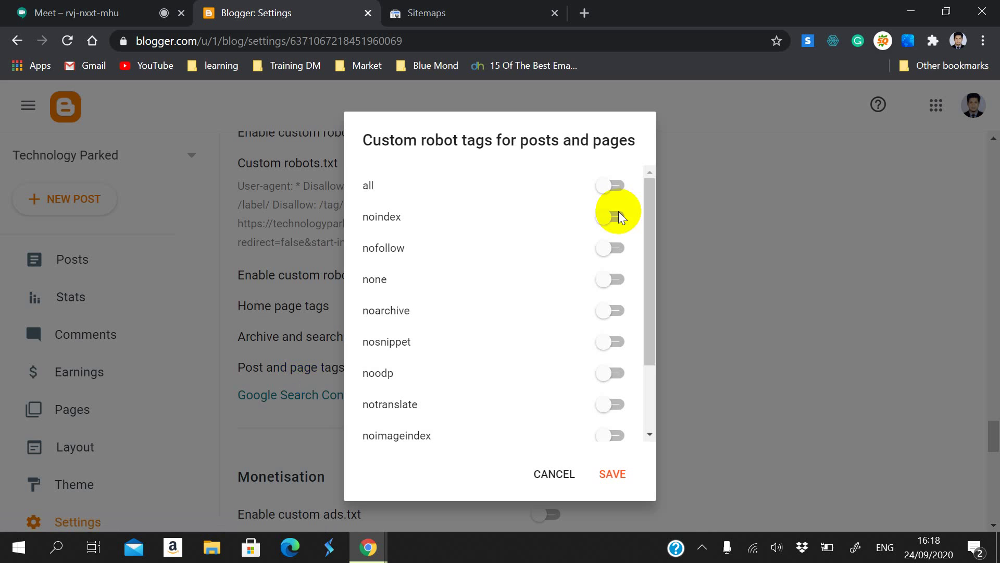
left_click(601, 185)
left_click(610, 372)
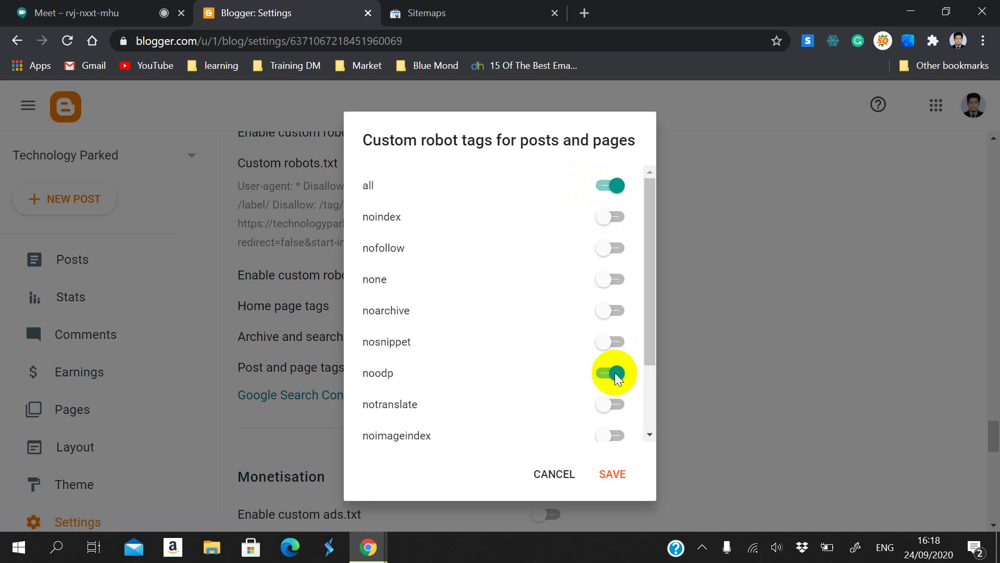
scroll(610, 373, "down", 2)
scroll(608, 373, "up", 2)
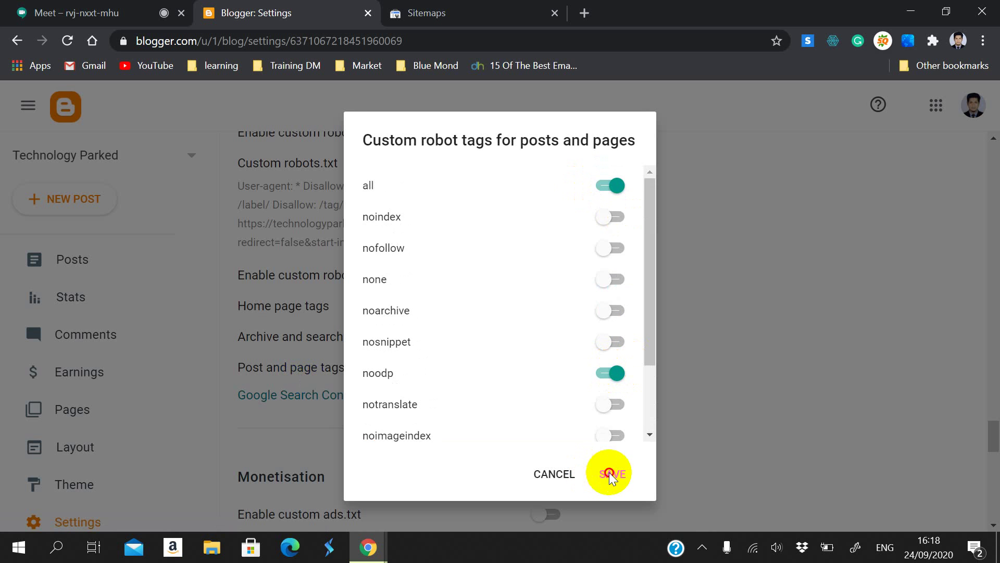
left_click(609, 474)
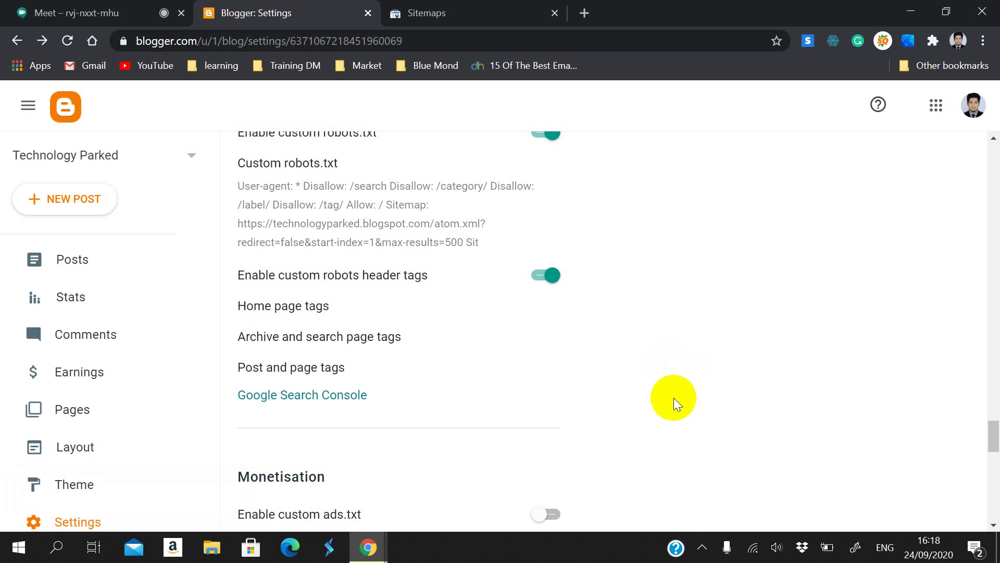
scroll(700, 393, "up", 2)
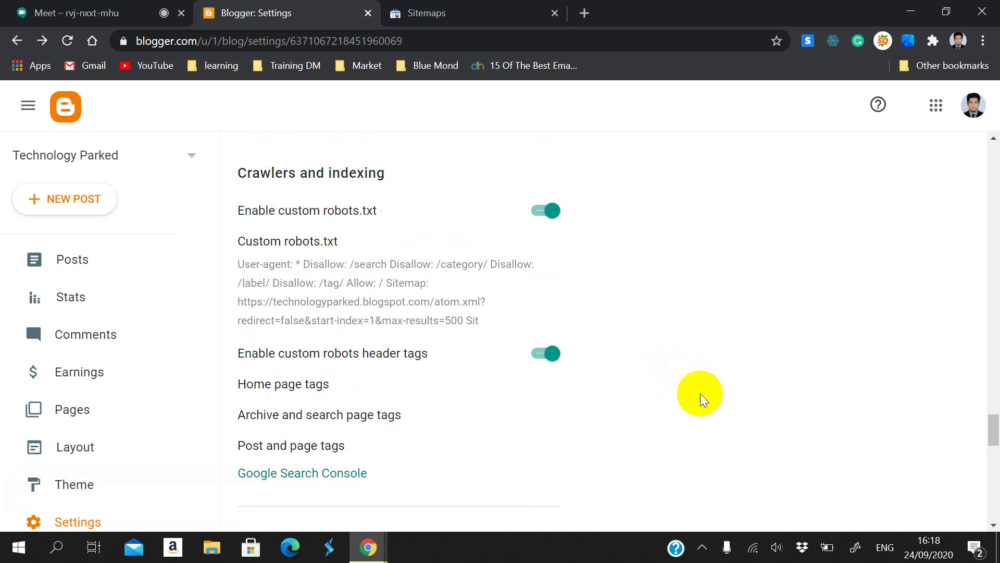
scroll(701, 393, "down", 8)
scroll(700, 393, "down", 4)
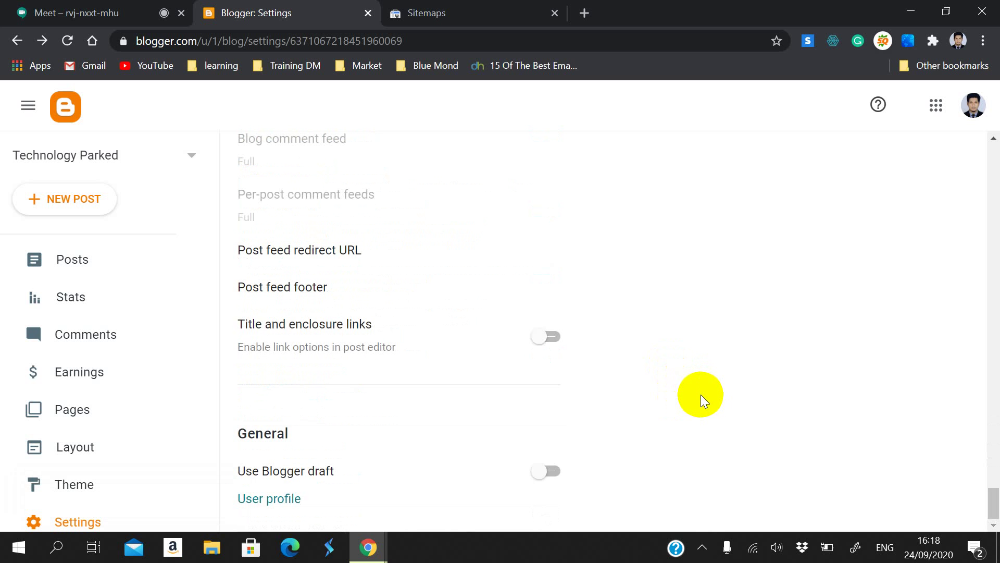
scroll(703, 395, "up", 20)
scroll(719, 380, "up", 15)
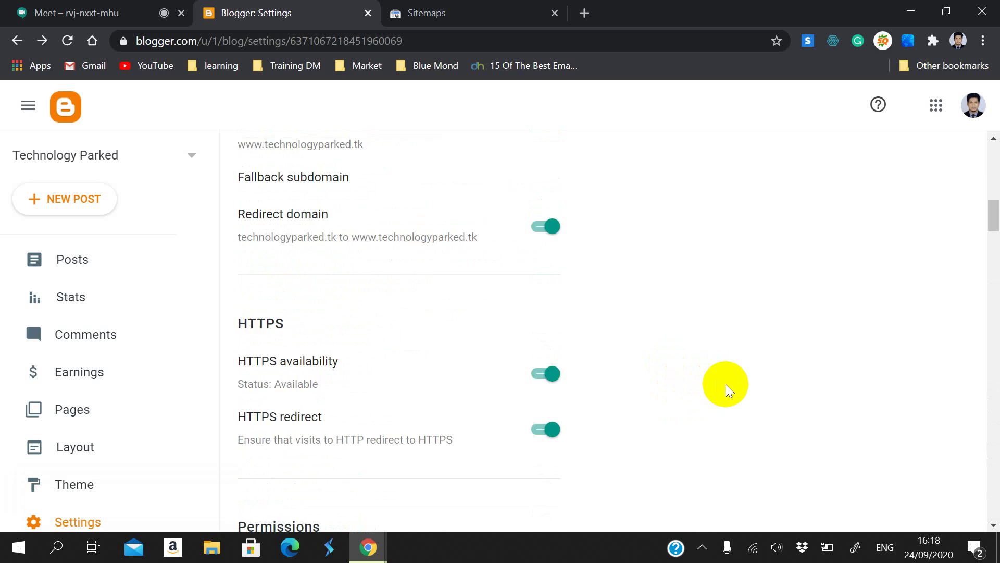
Step: Glance at the three Couldn't fetch sitemaps, then return to Blogger settings
left_click(440, 20)
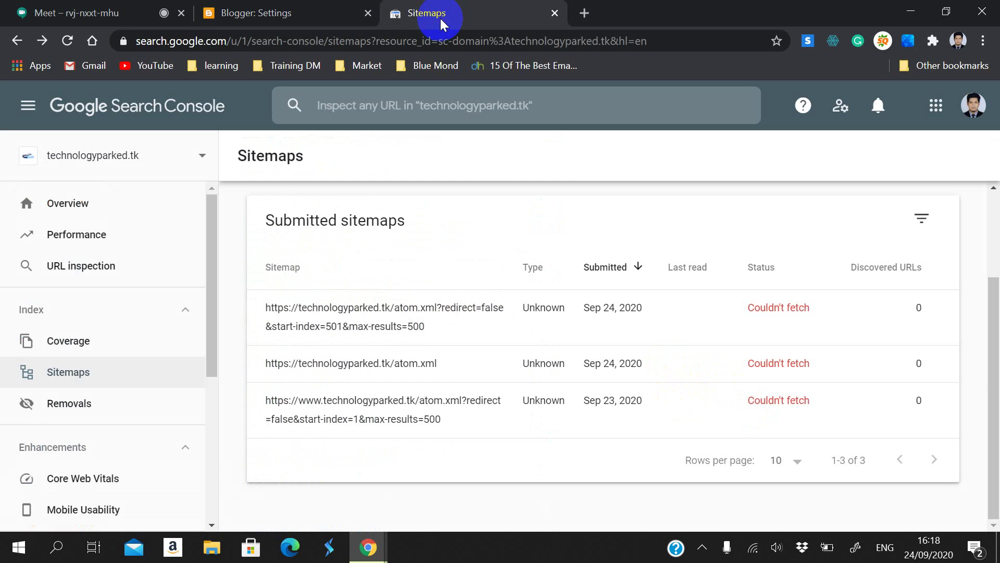
left_click(262, 11)
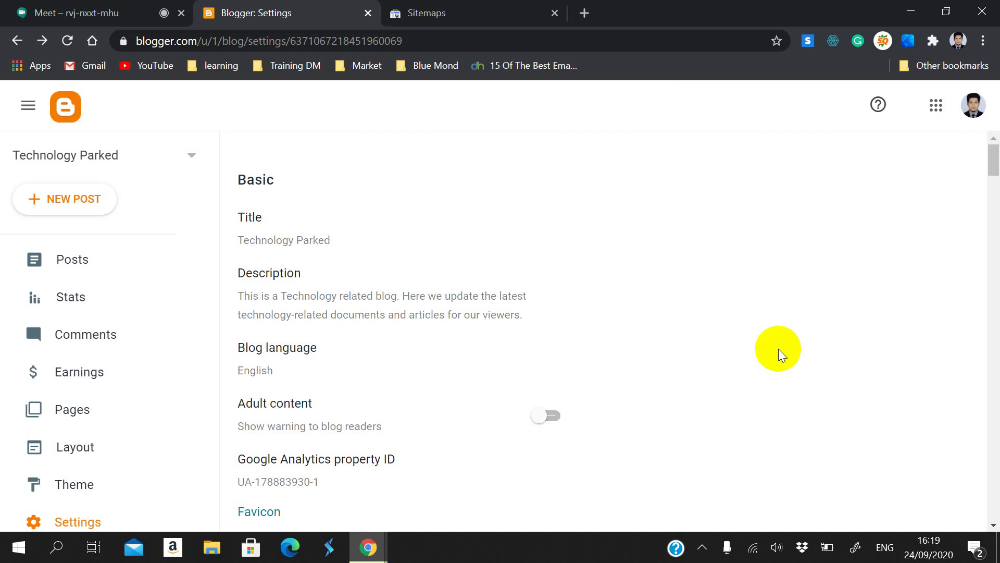
Step: Back in the Meet call, look over the participant list, then close the Meeting details panel
left_click(24, 13)
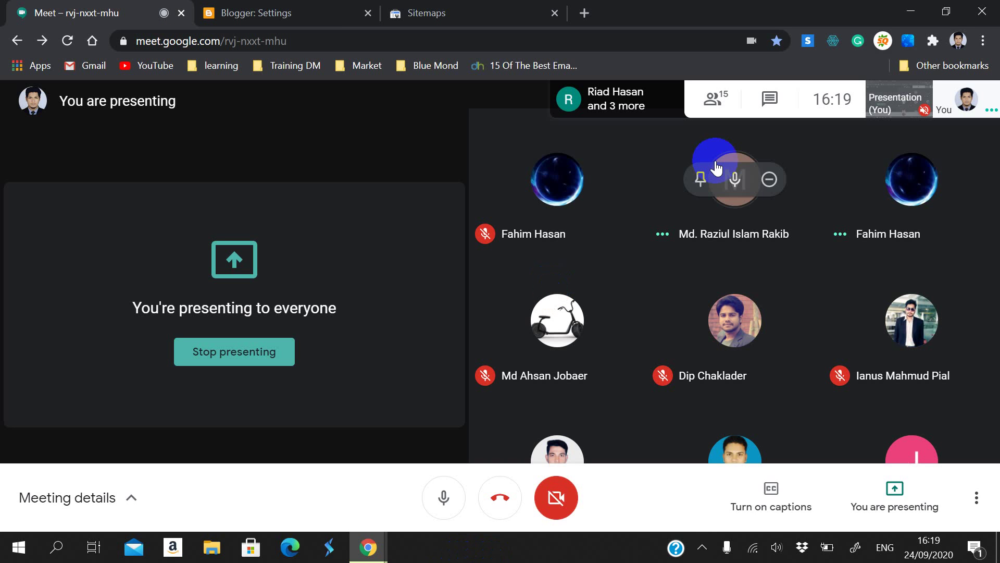
left_click(738, 138)
scroll(886, 364, "down", 5)
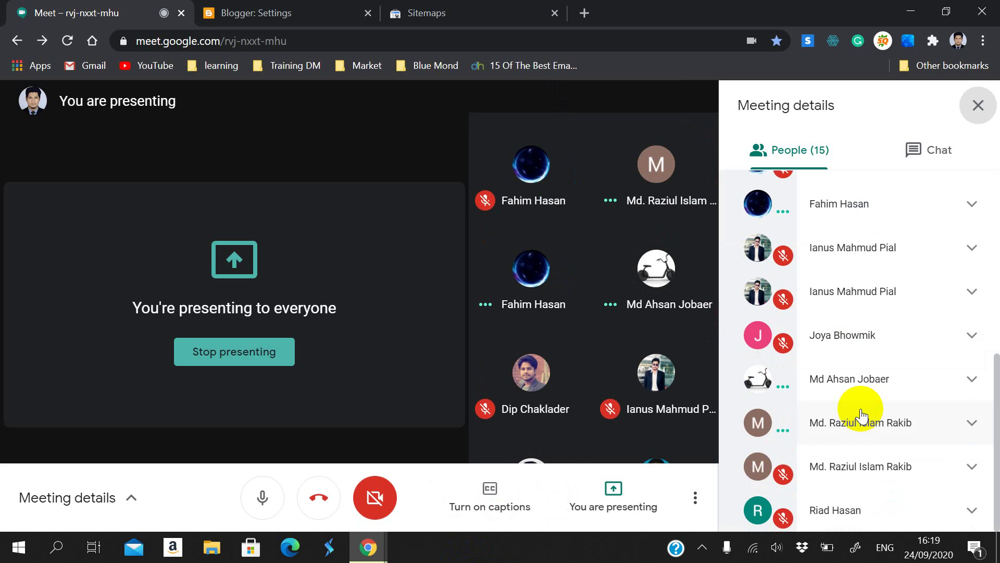
scroll(845, 392, "up", 6)
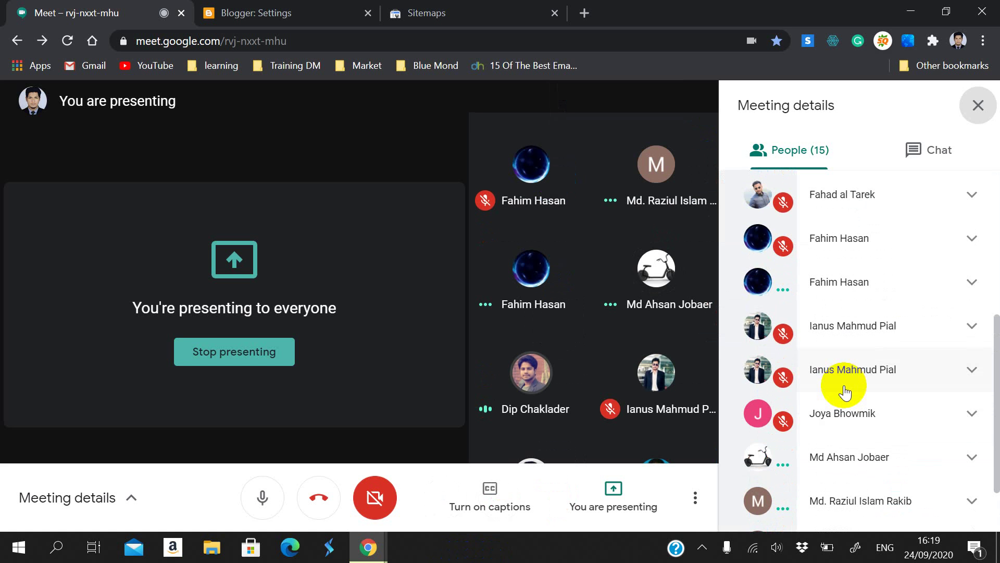
scroll(845, 392, "down", 5)
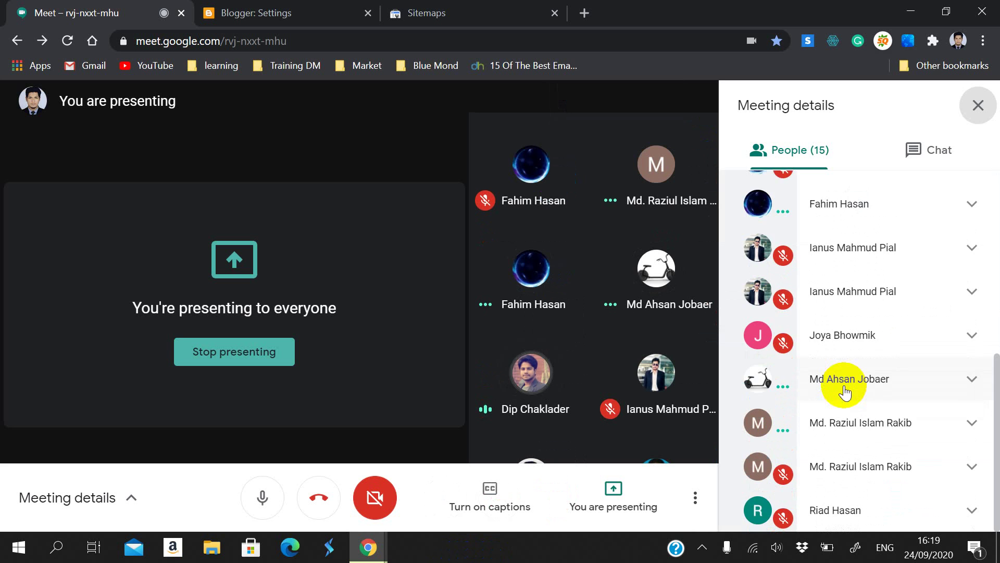
scroll(844, 386, "up", 5)
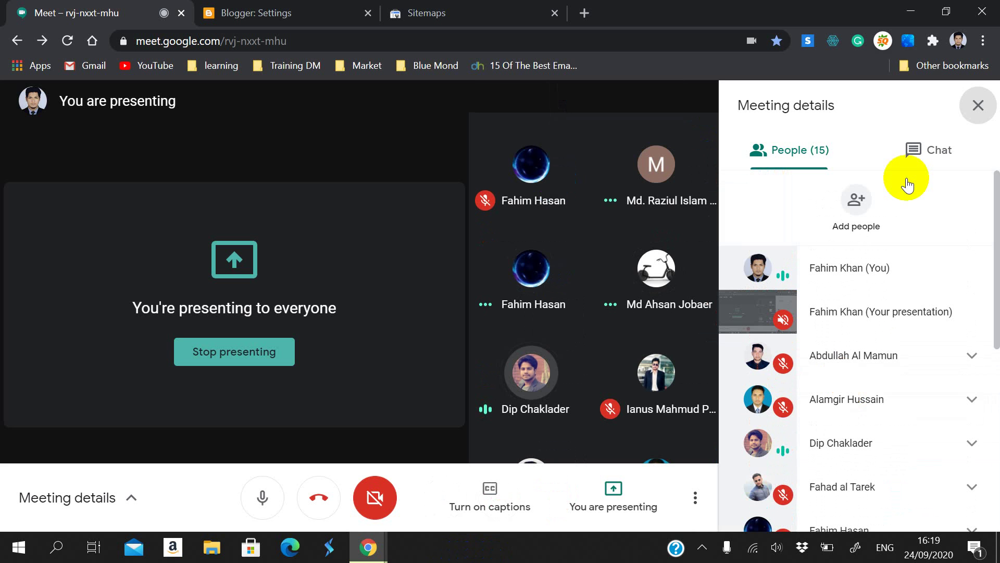
left_click(976, 104)
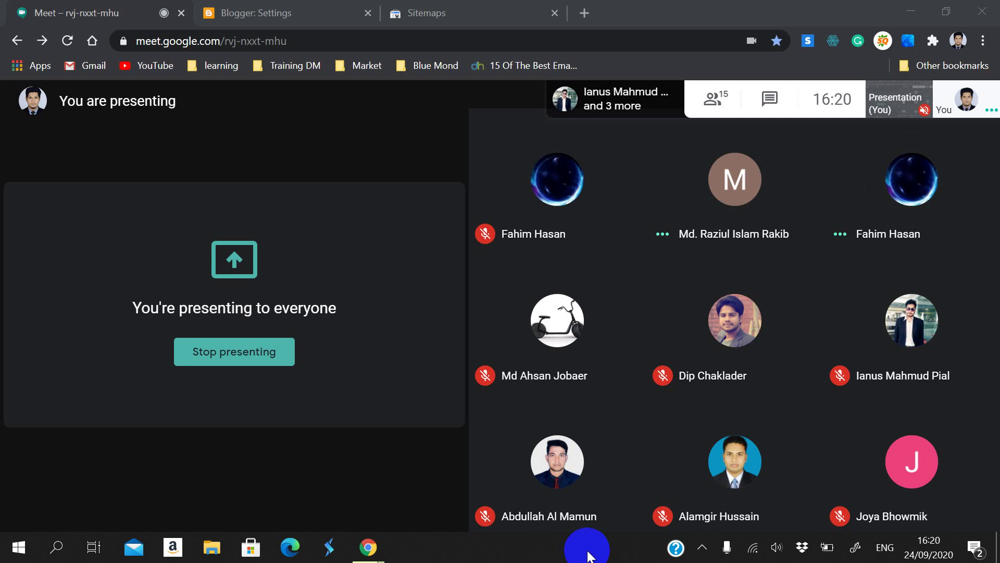
Step: Stop presenting your screen in Meet so another participant's presentation takes over
left_click(502, 10)
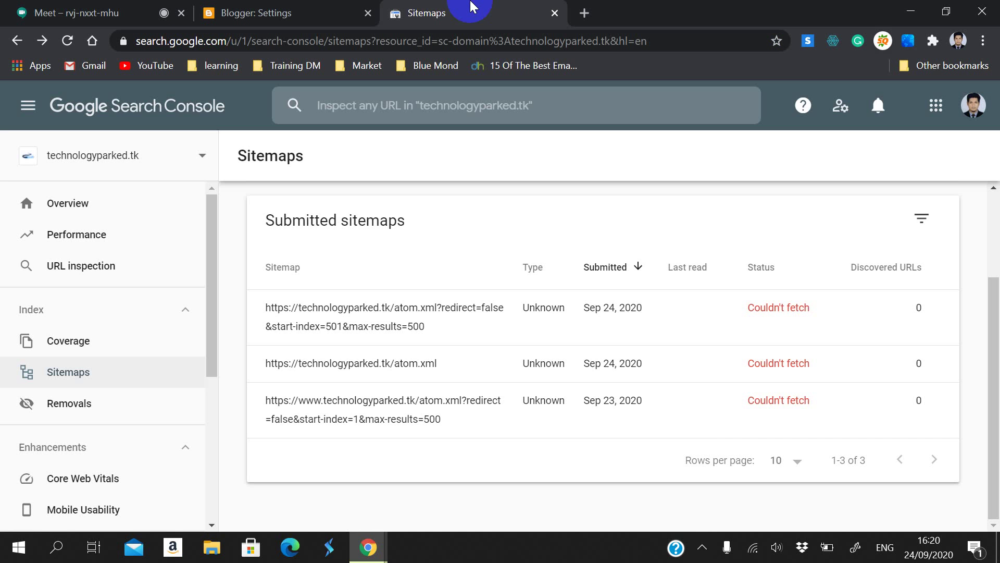
left_click(30, 6)
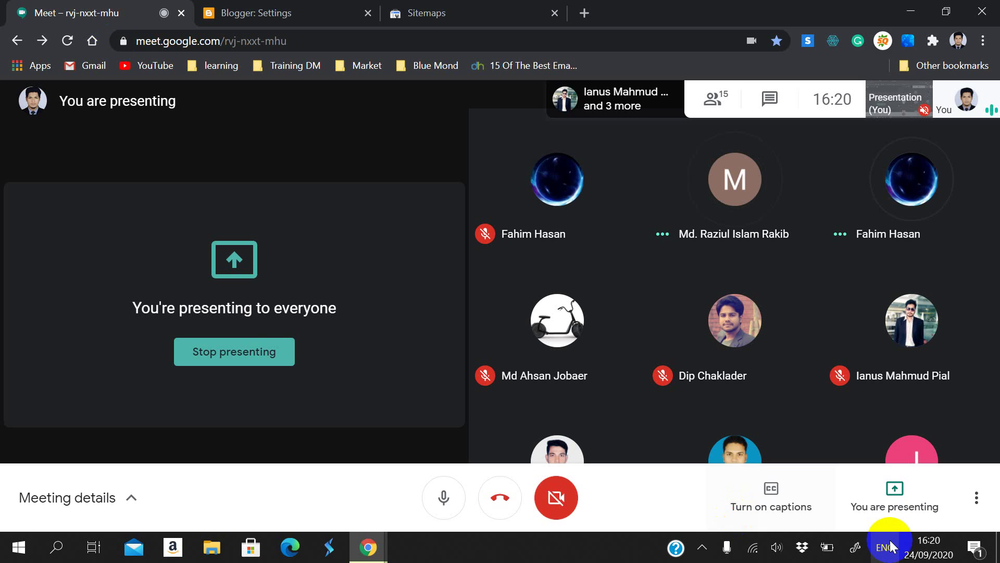
left_click(286, 351)
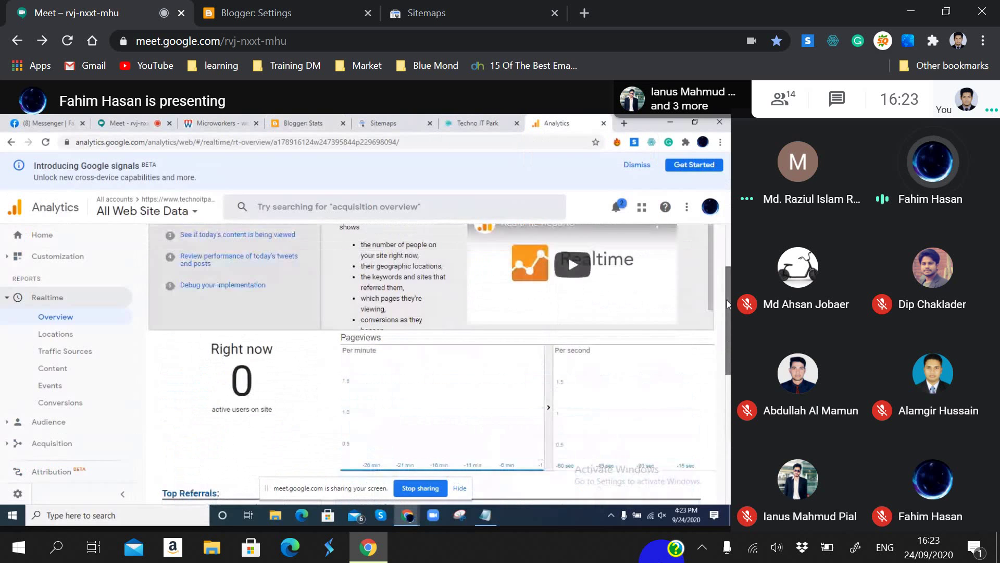
mouse_move(411, 545)
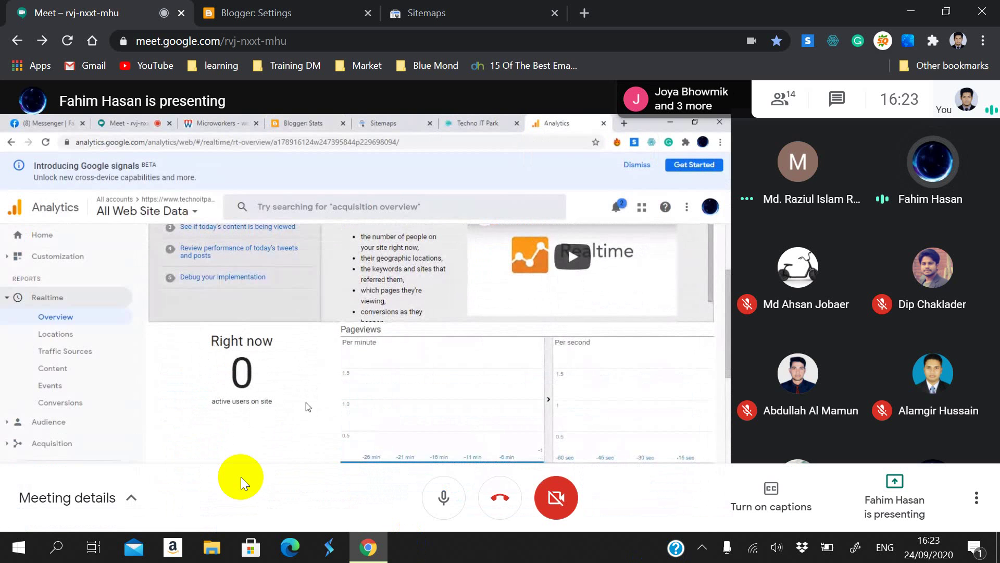
mouse_move(11, 318)
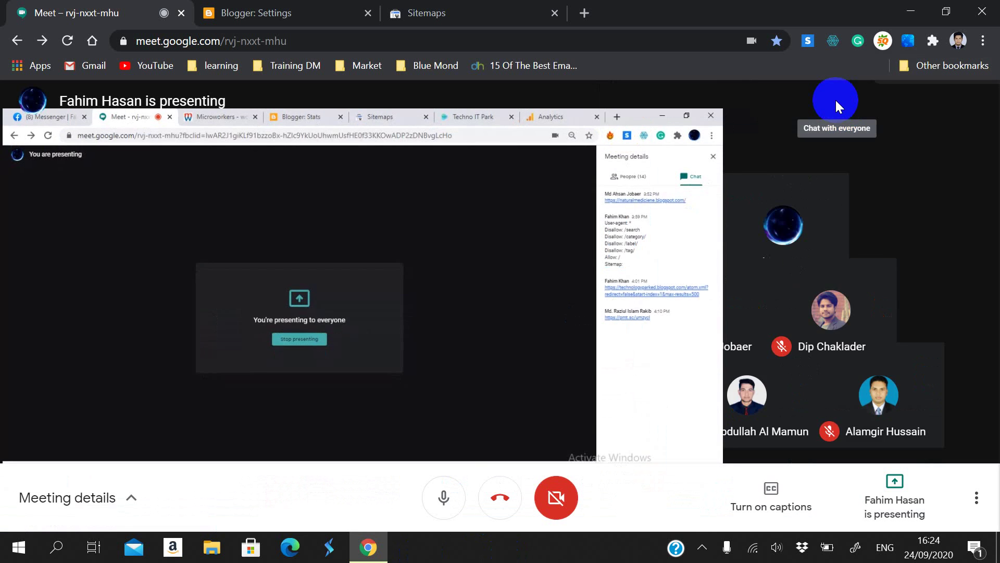
Step: Open the technoitpark.tk link from Meet chat and its Galaxy S10 post, then return to Meet
left_click(836, 99)
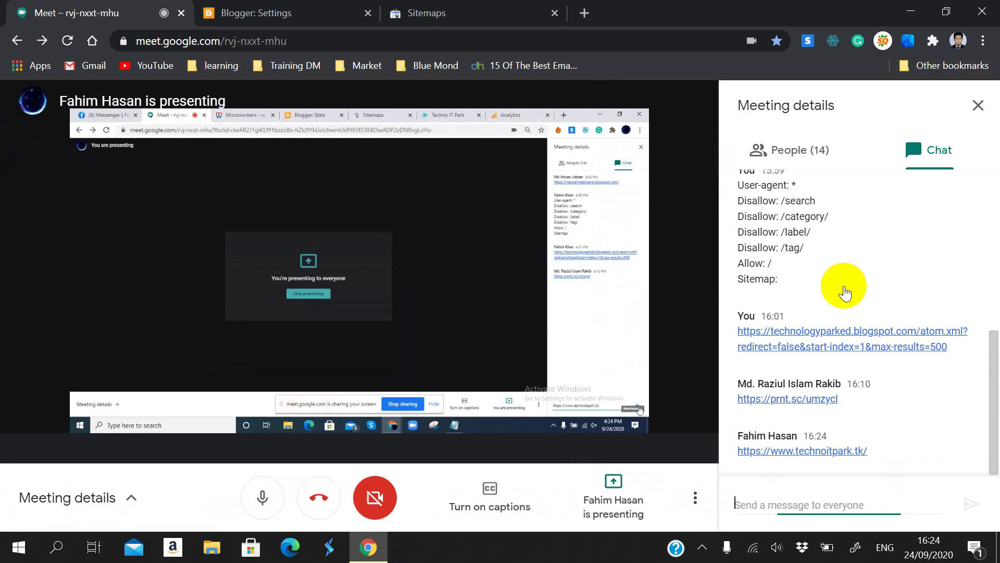
left_click(780, 456)
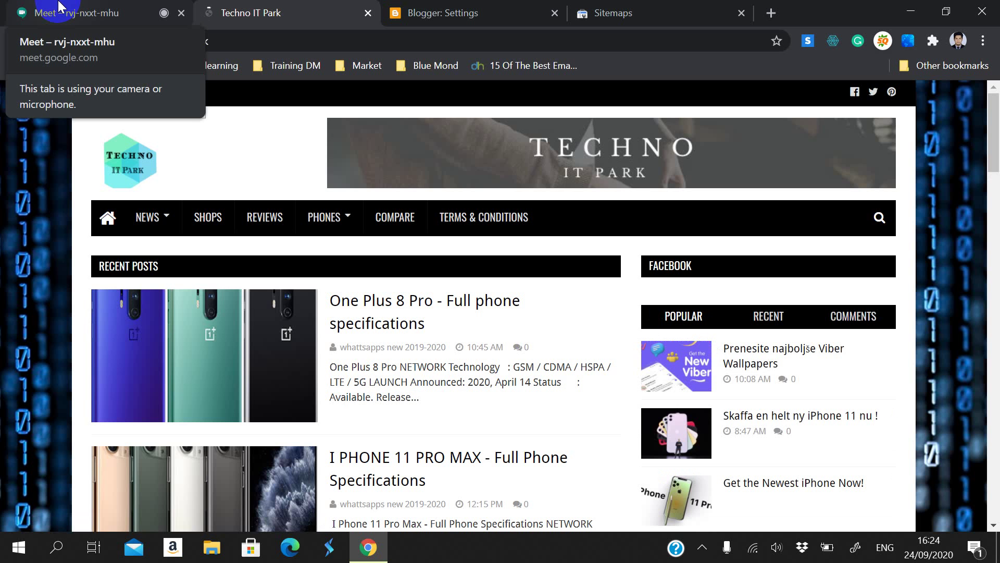
scroll(310, 274, "down", 10)
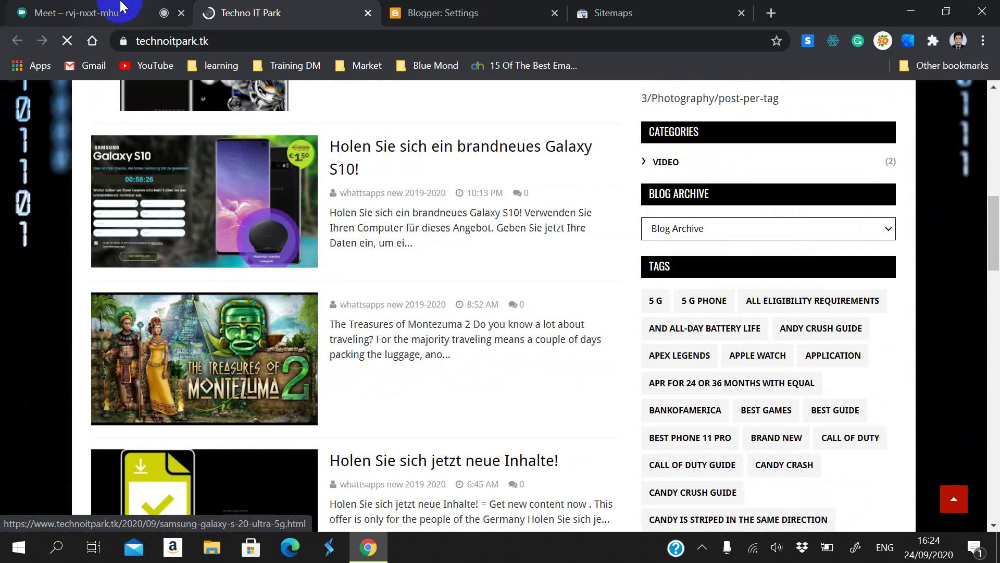
left_click(408, 148)
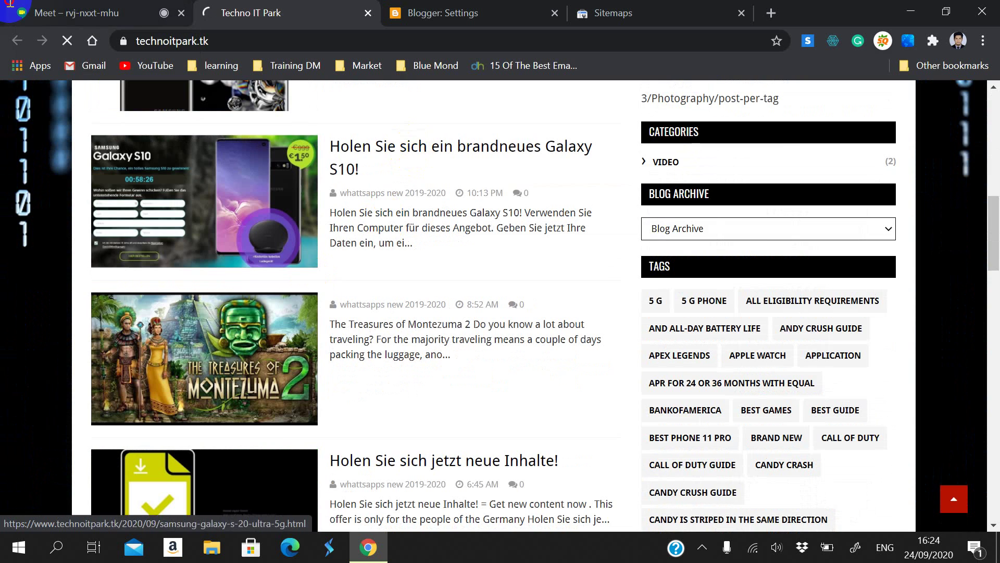
left_click(126, 14)
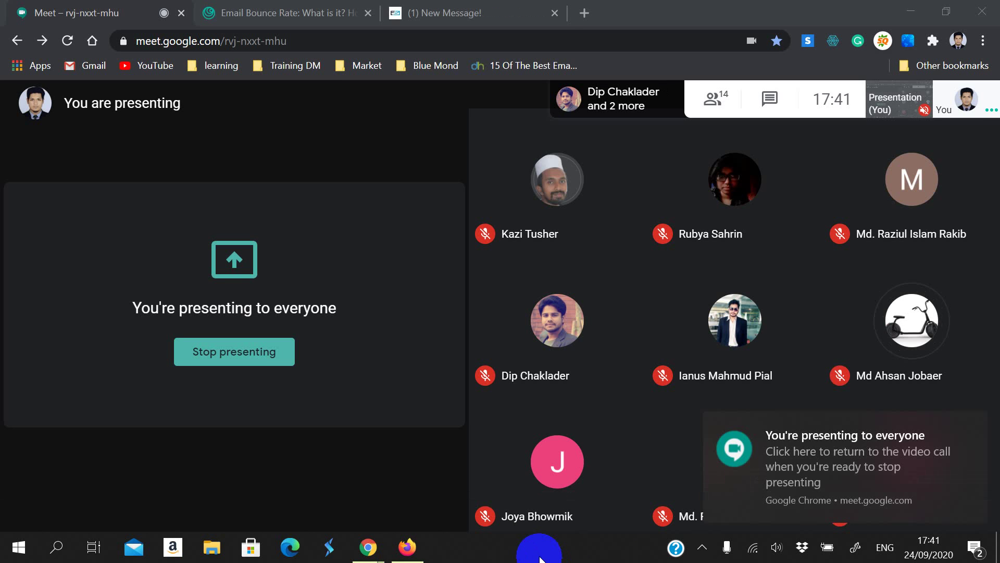
Step: Look over the NeverBounce email verification page
left_click(417, 13)
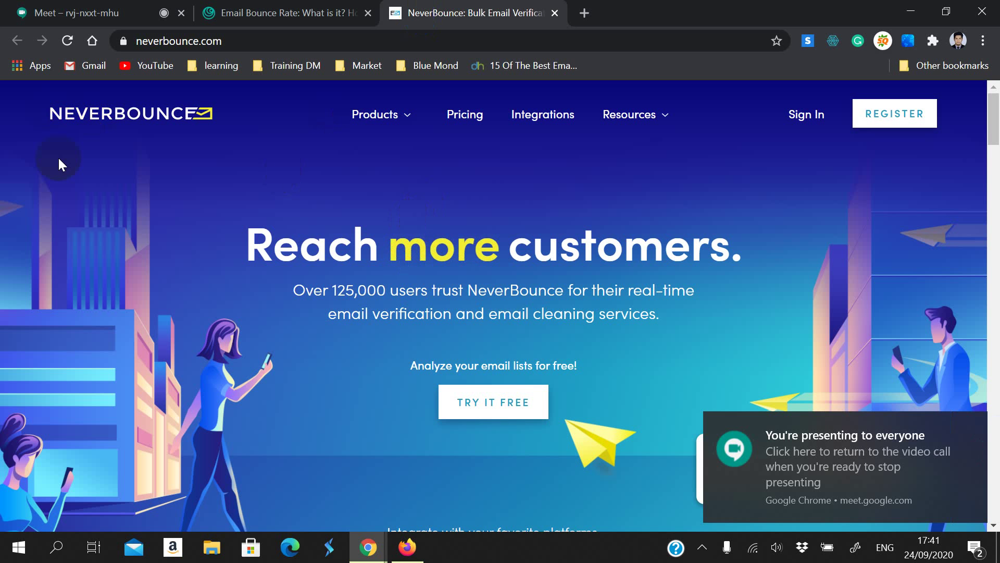
scroll(359, 340, "down", 2)
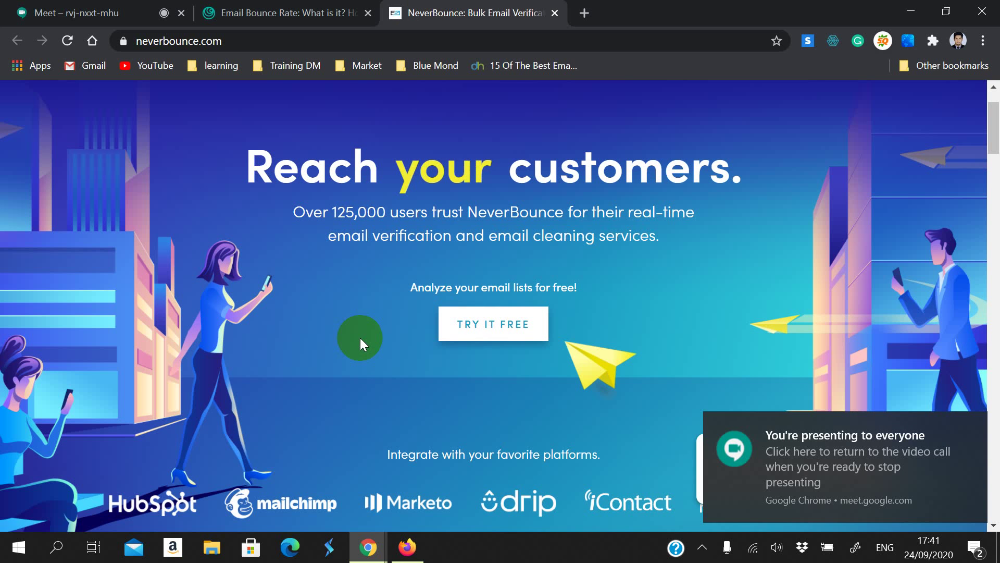
scroll(360, 338, "up", 1)
scroll(363, 329, "up", 1)
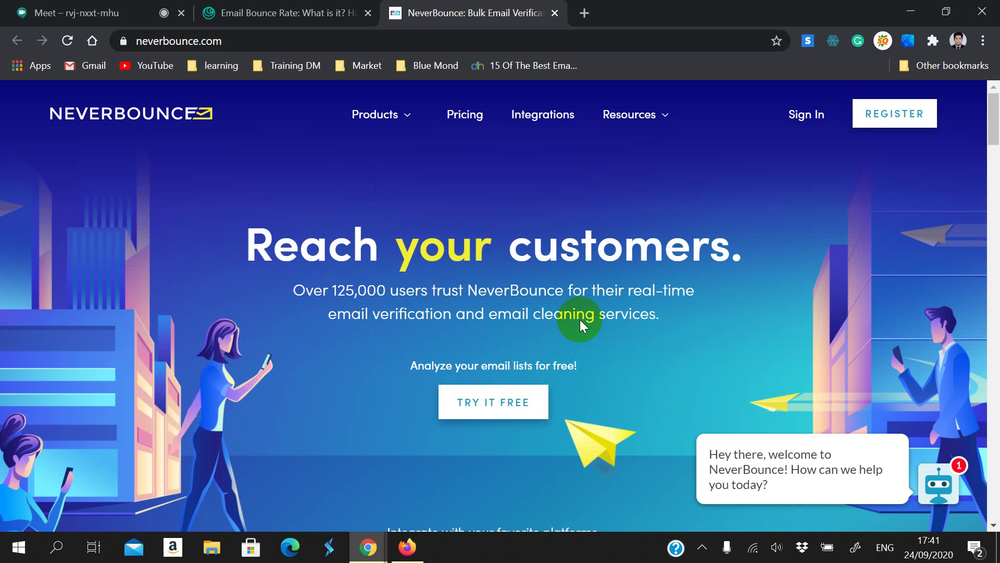
Step: In the Outfunnel bounce-rate article, follow the third-party spam-testing link to mail-tester
left_click(344, 7)
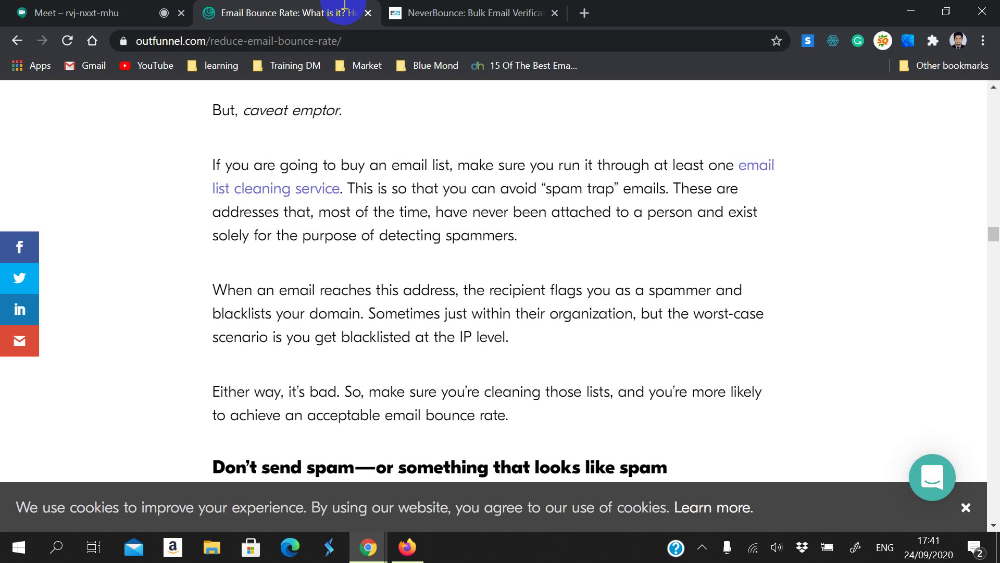
scroll(635, 306, "down", 3)
scroll(636, 307, "down", 5)
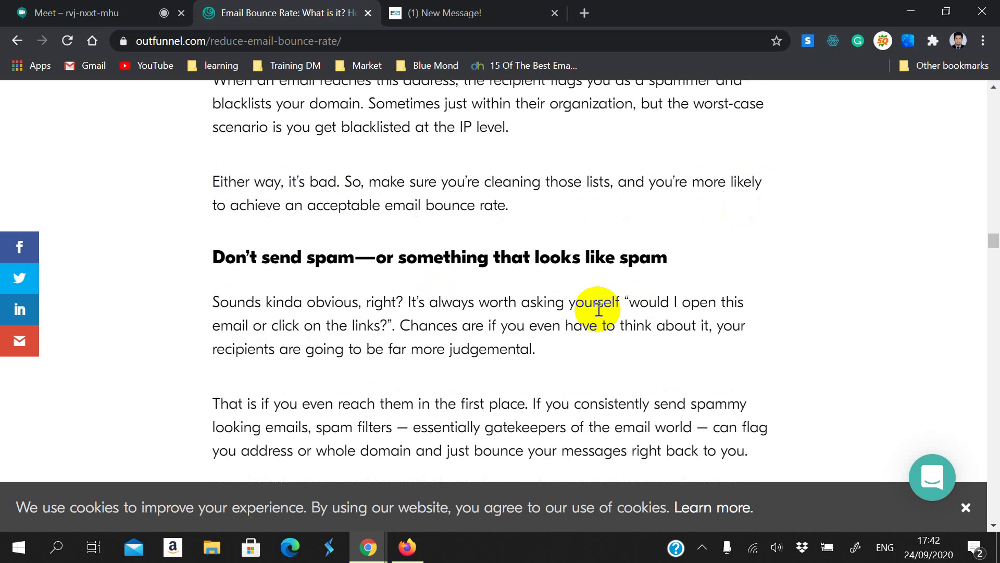
scroll(461, 358, "down", 1)
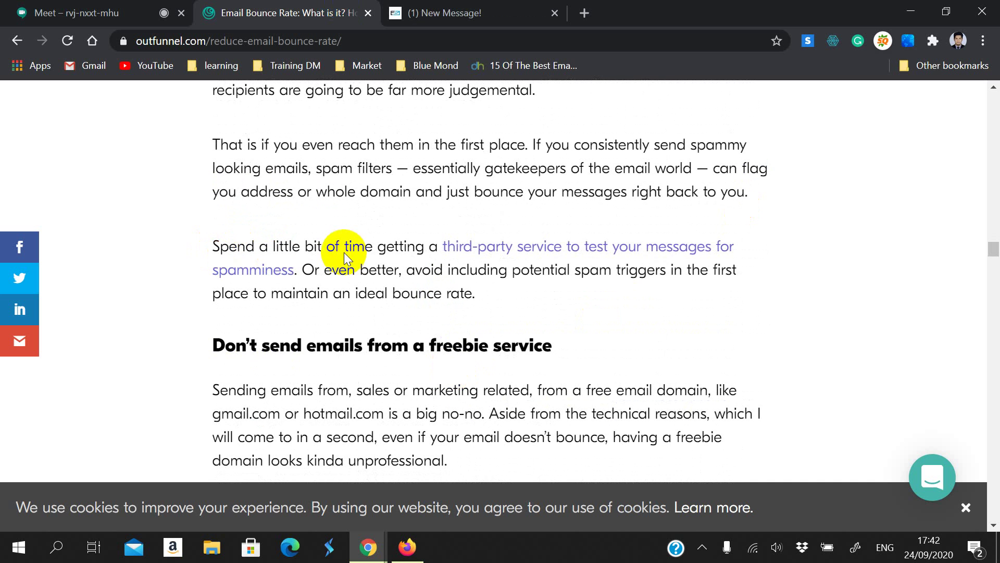
left_click(465, 249)
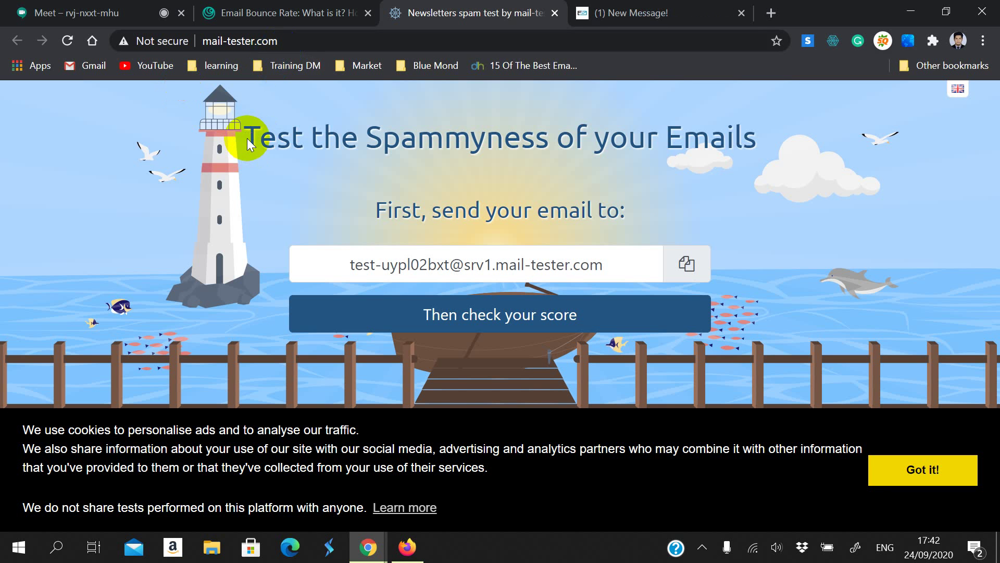
Step: Abandon a new tab's partly typed address 'ch', go to NeverBounce, and close the blank tab
left_click(768, 14)
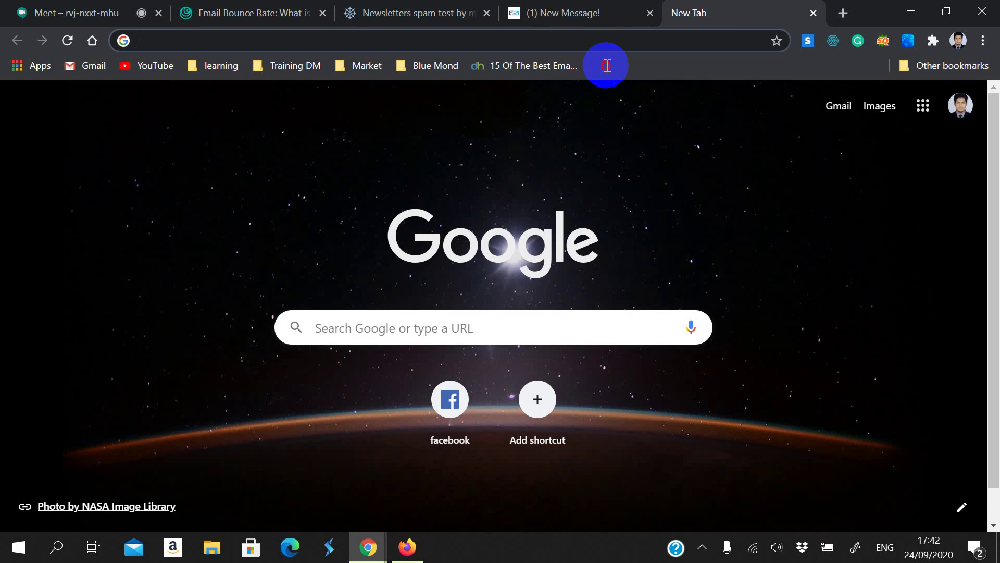
left_click(603, 46)
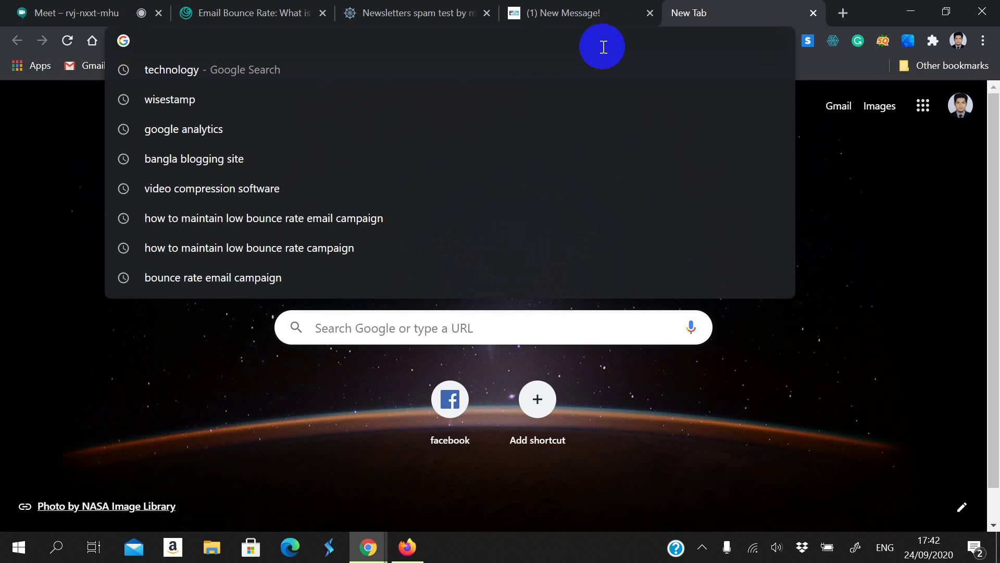
type("ch")
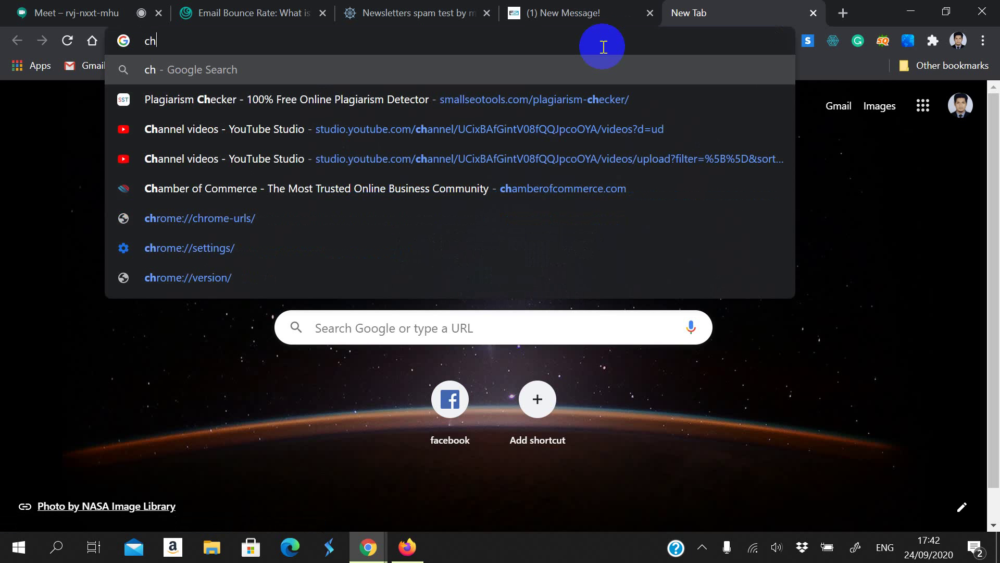
key("Escape")
left_click(588, 7)
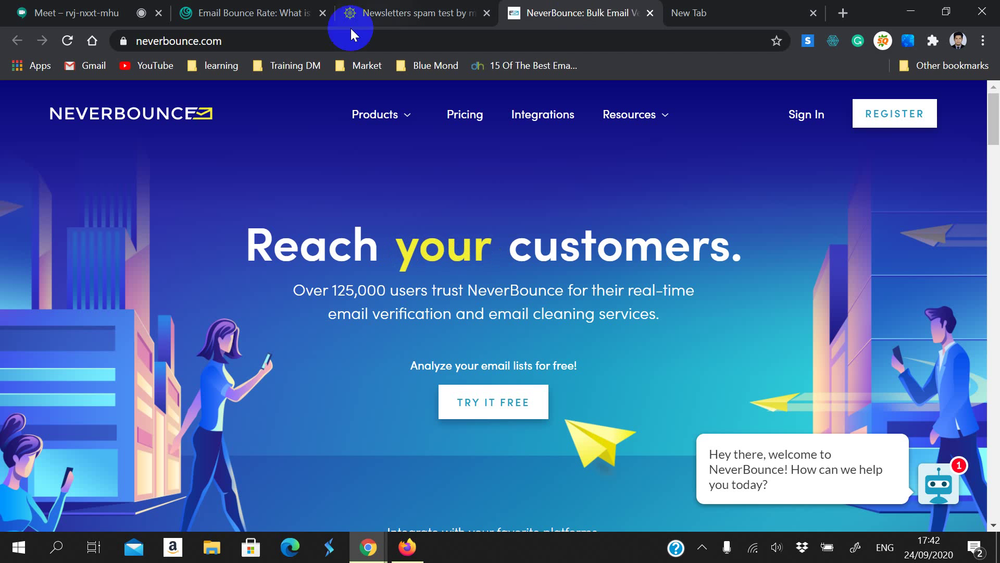
left_click(814, 15)
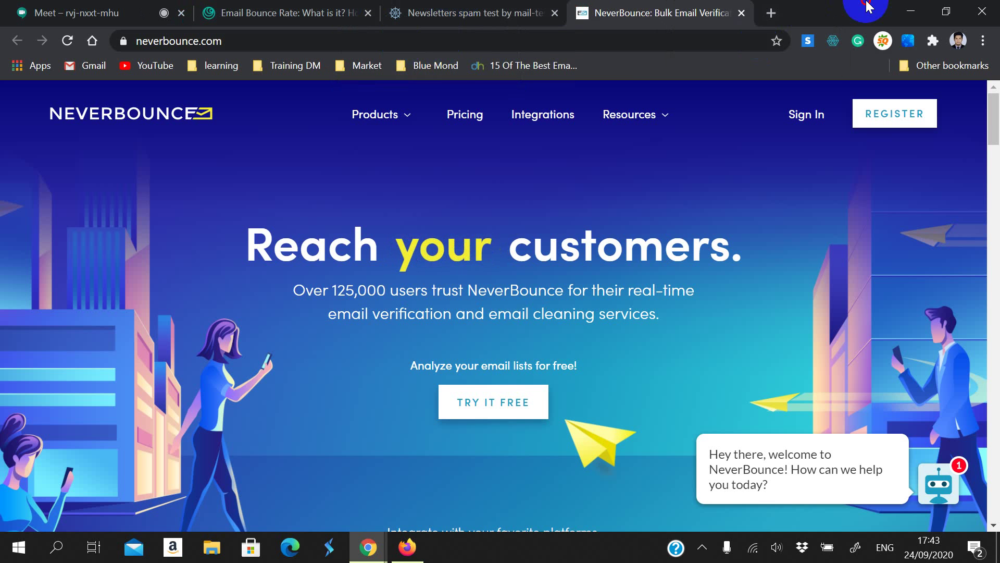
Step: Tidy the desktop: close the Firefox Microworkers window, discard the bounce rate table tab, maximize Chrome
left_click_drag(868, 7, 770, 201)
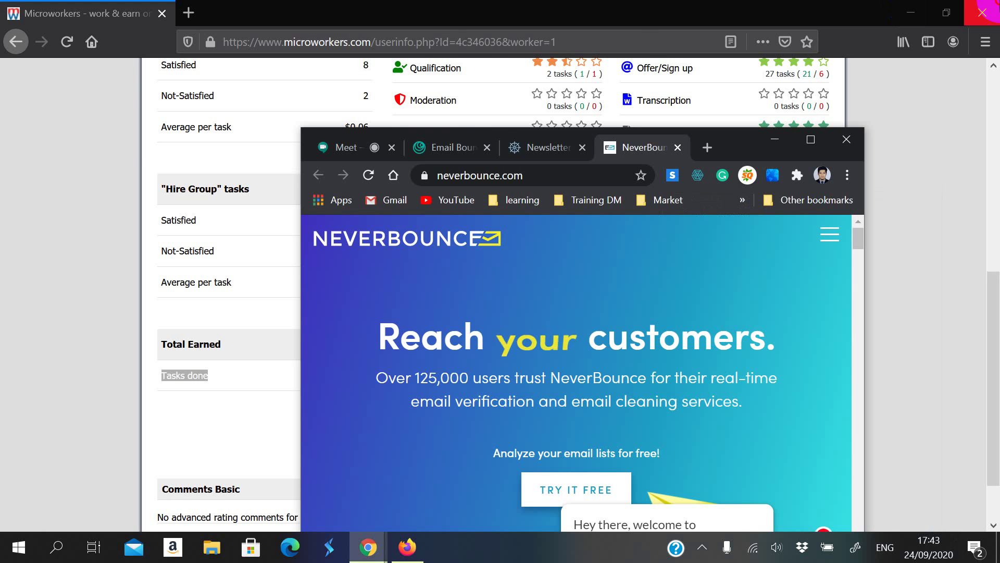
left_click(987, 12)
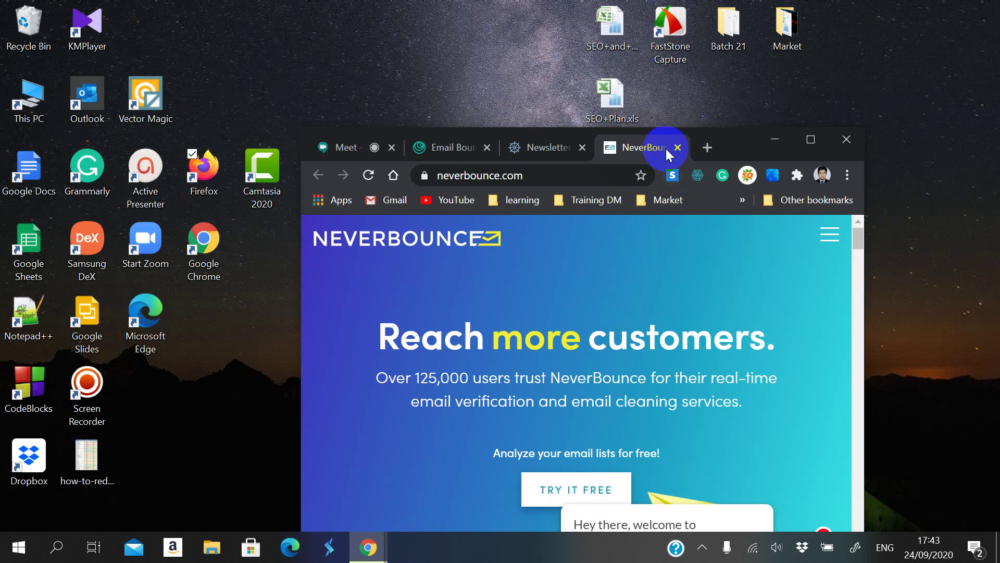
left_click_drag(732, 148, 790, 61)
left_click_drag(86, 453, 219, 244)
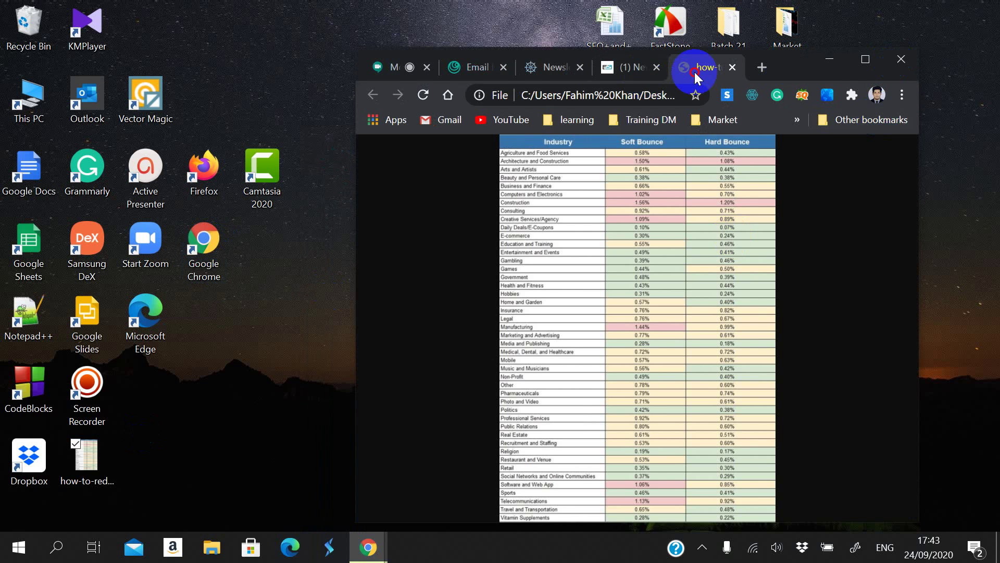
left_click(732, 67)
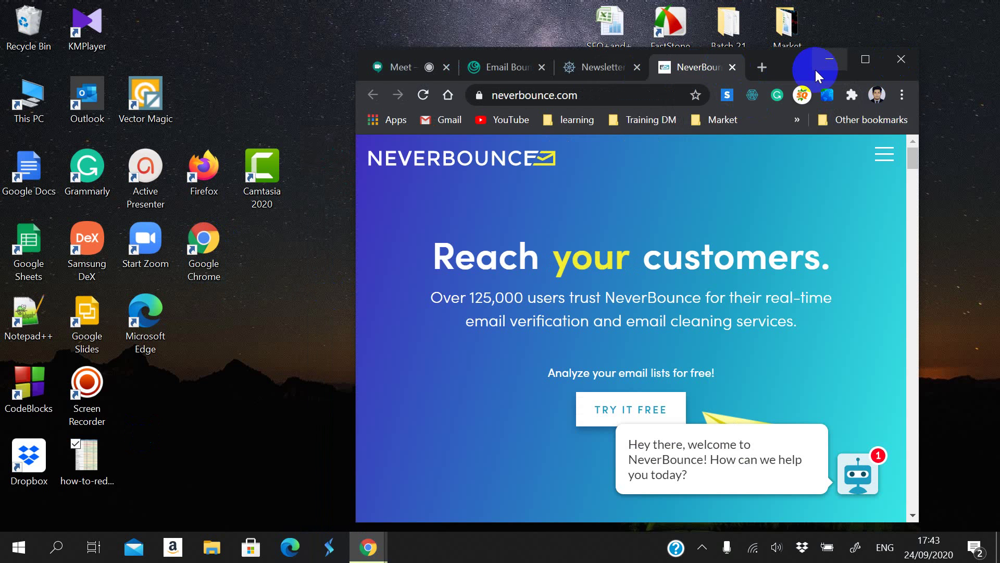
double_click(845, 72)
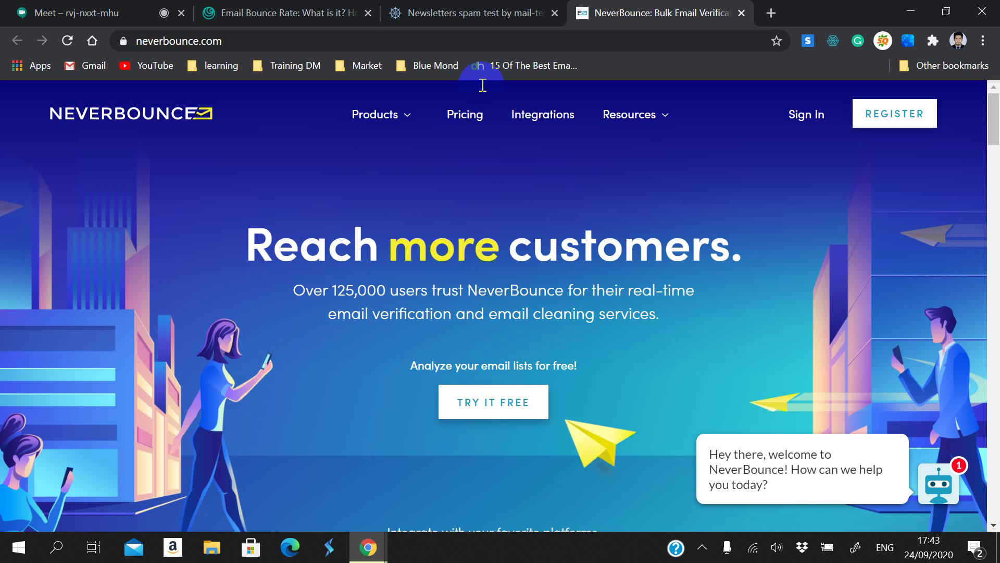
Step: Bookmark the NeverBounce and mail-tester pages into the Training DM folder
left_click(777, 40)
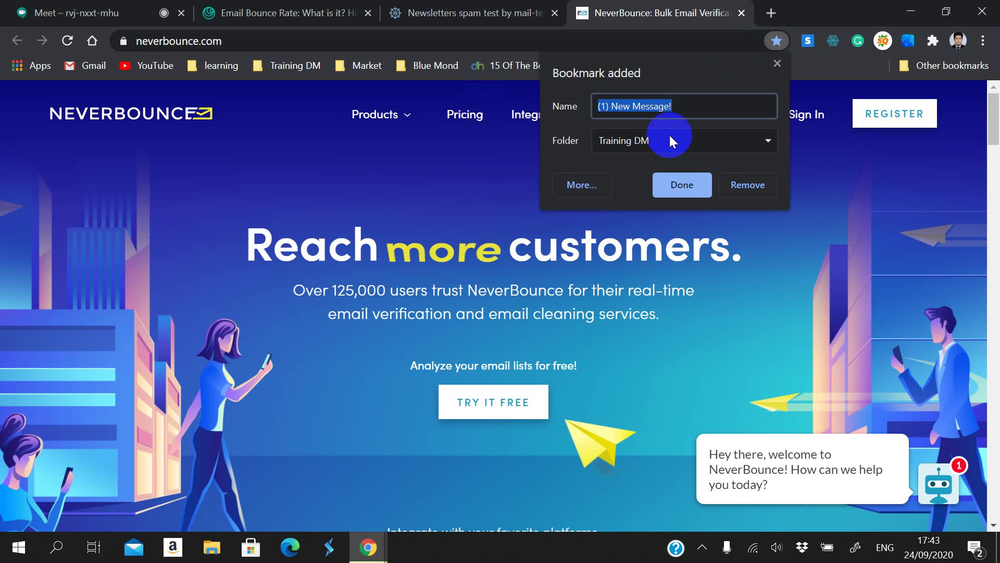
left_click(677, 188)
left_click(542, 11)
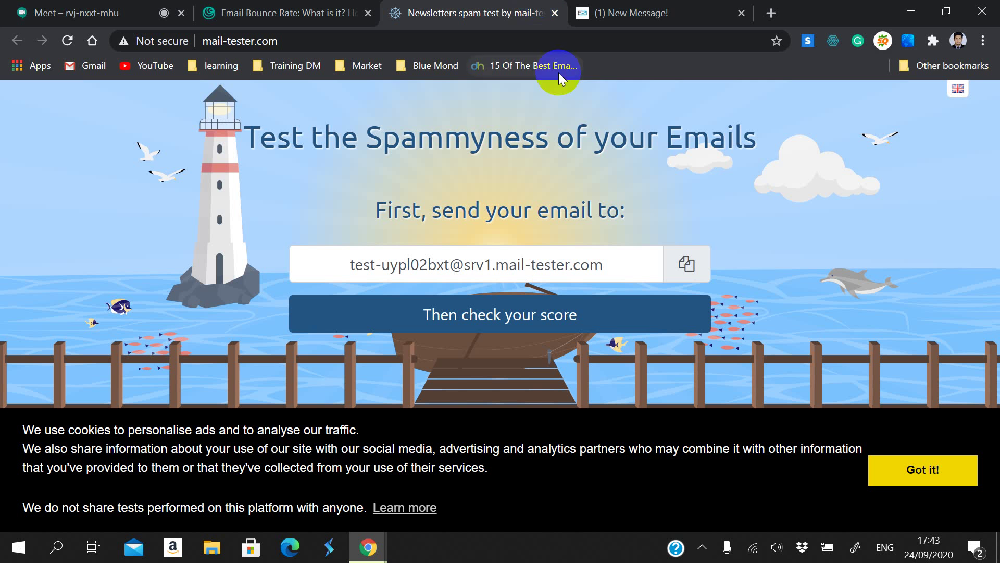
left_click(777, 41)
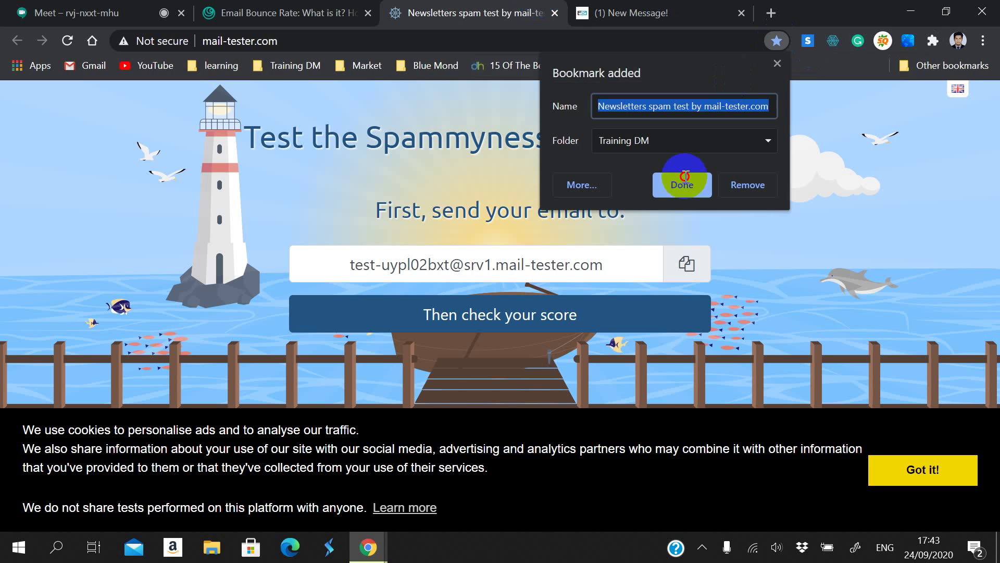
left_click(680, 185)
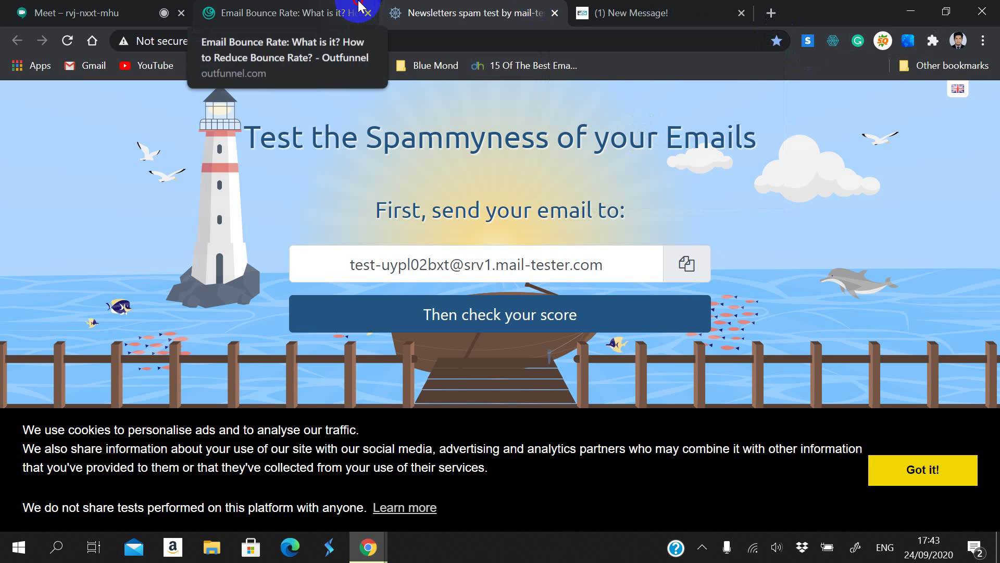
Step: Return to the top of the Outfunnel bounce-rate article
left_click(336, 4)
scroll(391, 205, "up", 20)
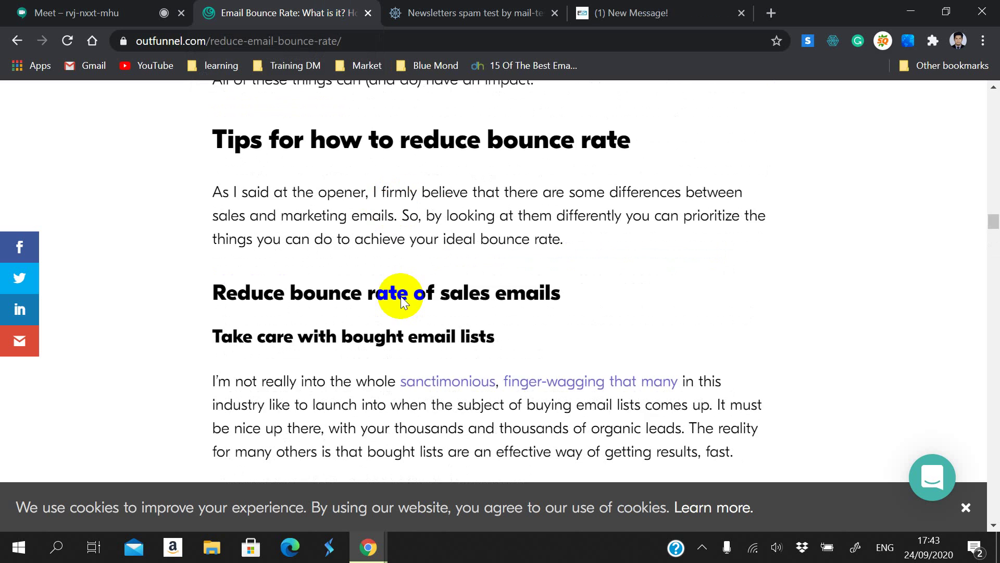
scroll(392, 249, "up", 20)
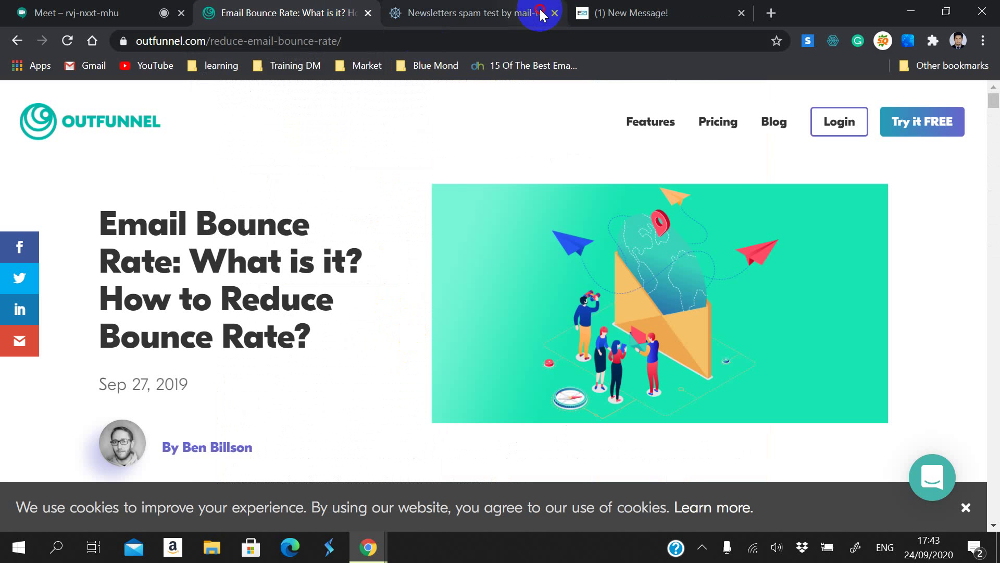
Step: Close the mail-tester and NeverBounce message tabs
left_click(554, 15)
left_click(553, 13)
left_click(554, 13)
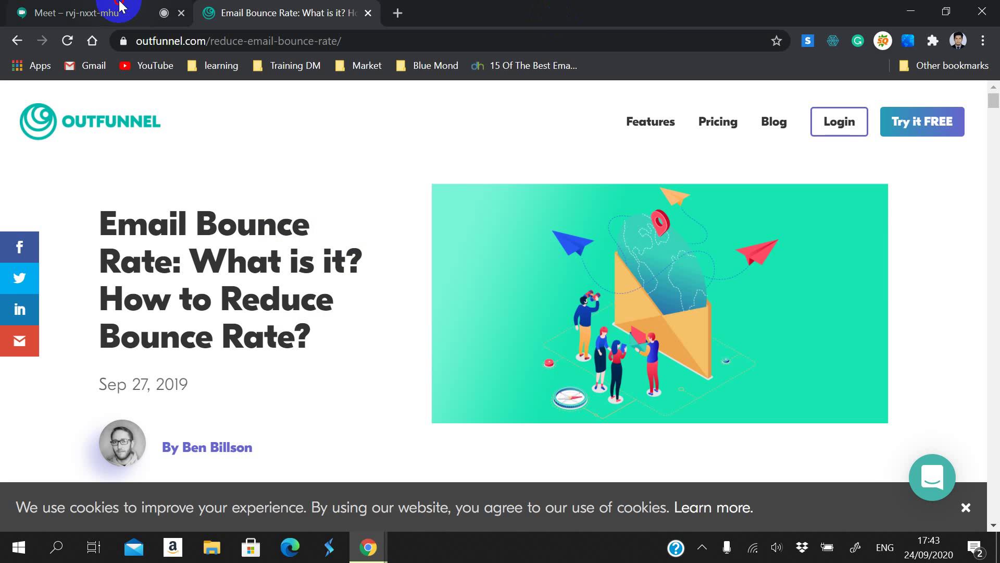
Step: In the Meet call, scroll through the participant list, then close the Meeting details panel
left_click(140, 12)
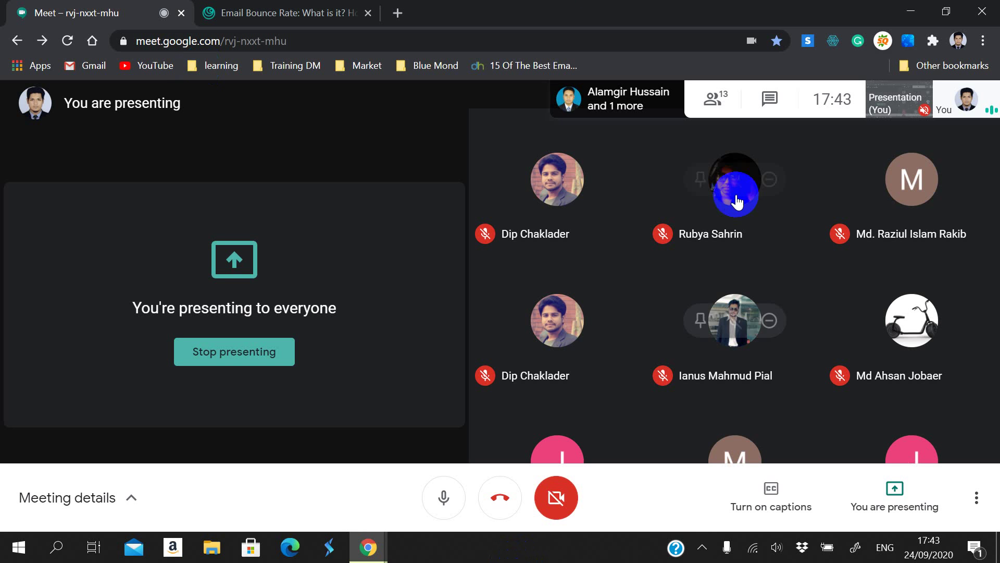
left_click(727, 102)
scroll(830, 415, "down", 5)
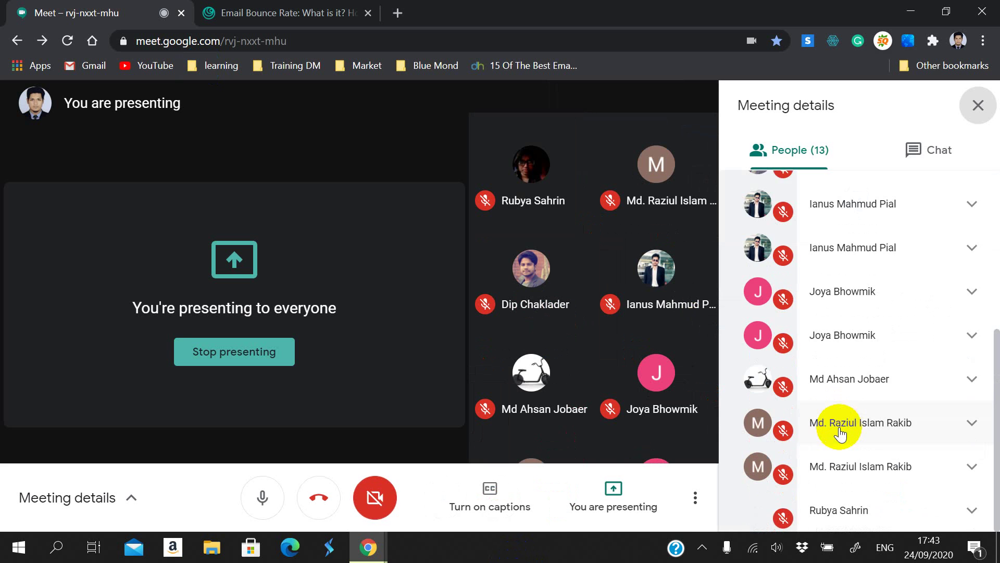
scroll(871, 469, "up", 7)
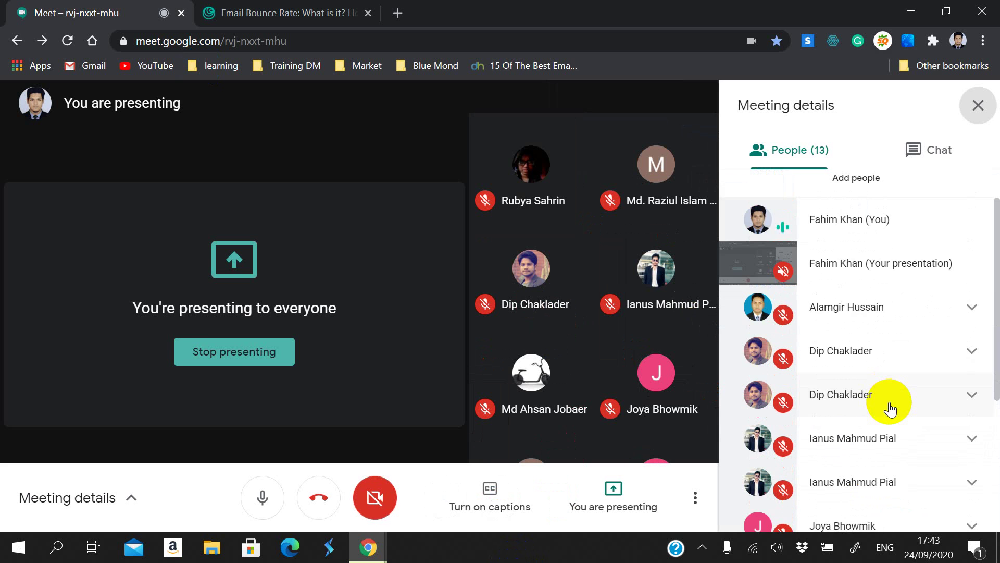
scroll(896, 374, "down", 5)
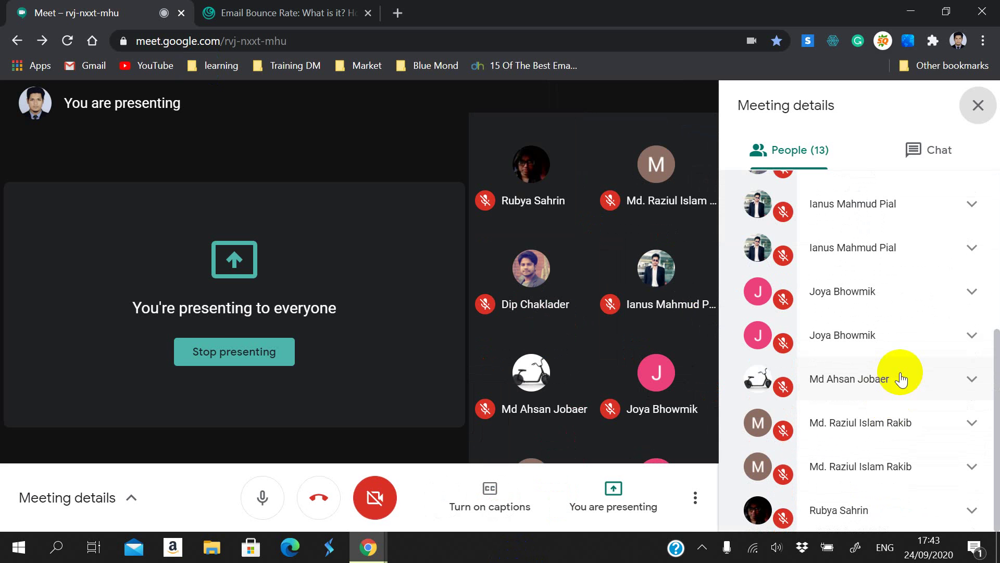
left_click(974, 109)
left_click(465, 527)
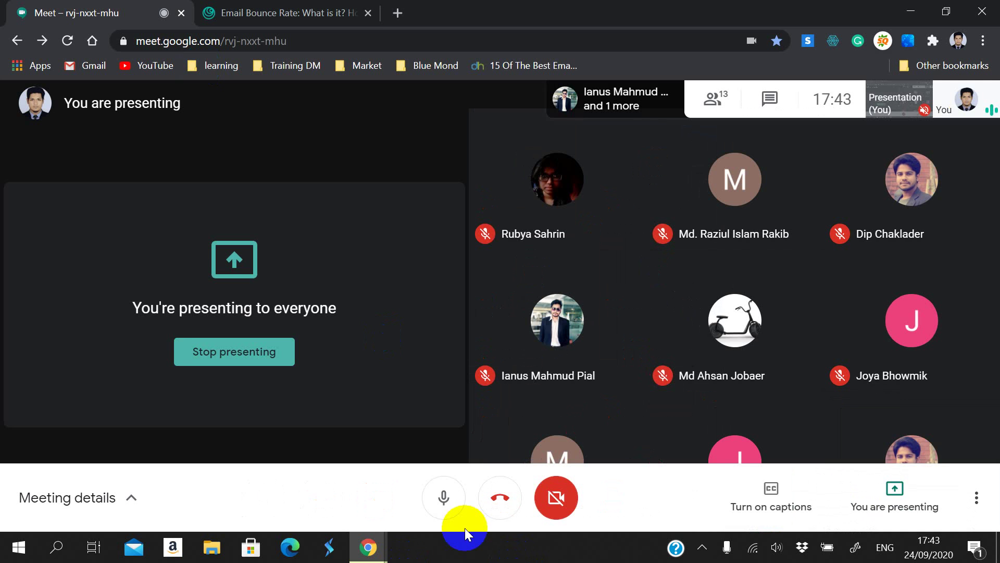
Step: Glance over the Outfunnel article, then go back to the Google Meet call
left_click(268, 12)
scroll(376, 339, "down", 3)
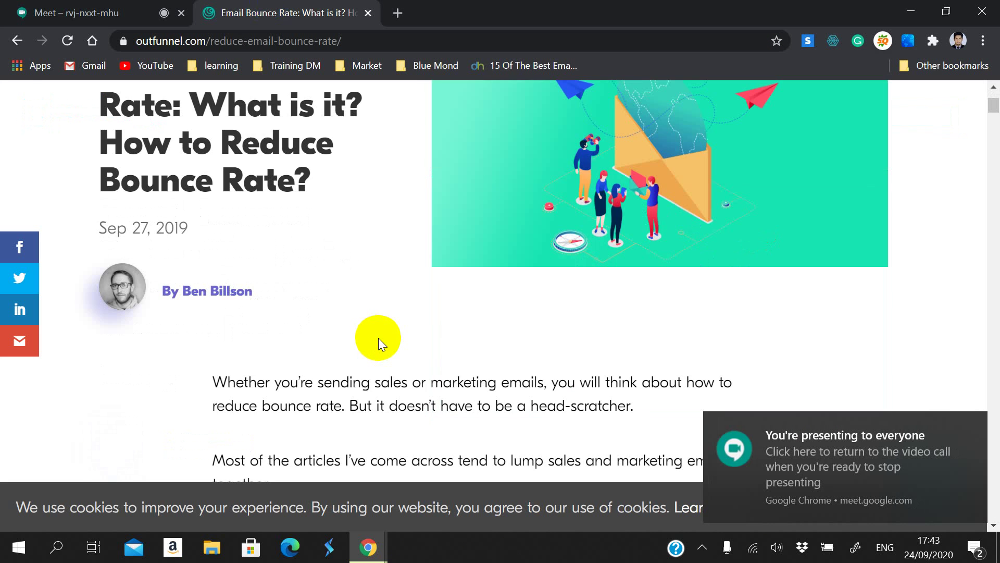
scroll(378, 338, "up", 3)
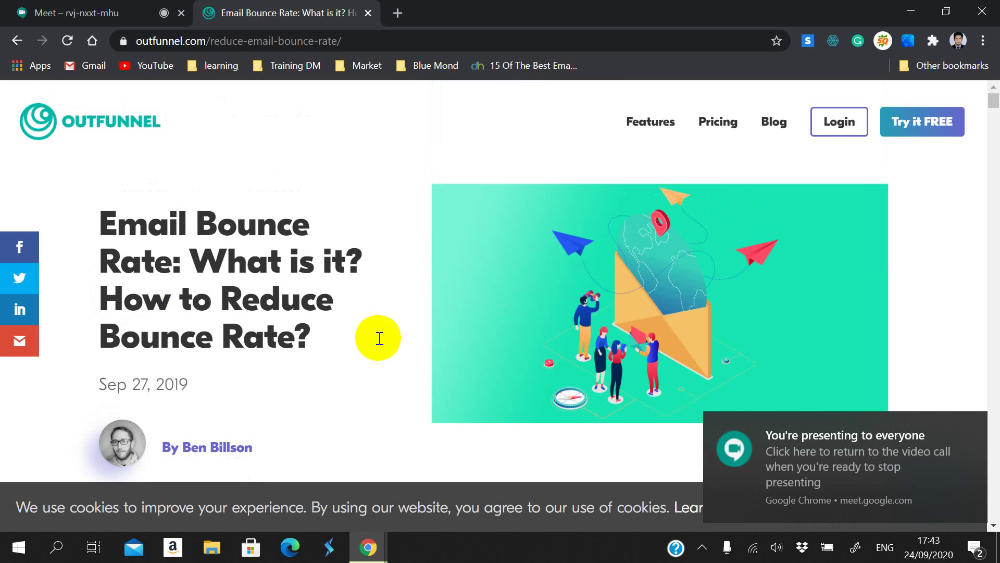
left_click(18, 40)
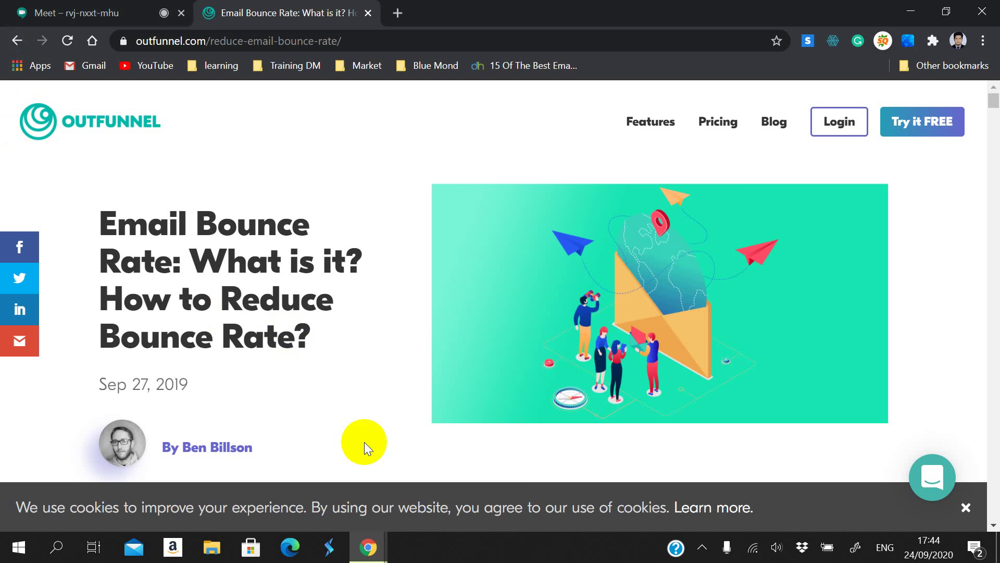
left_click(371, 542)
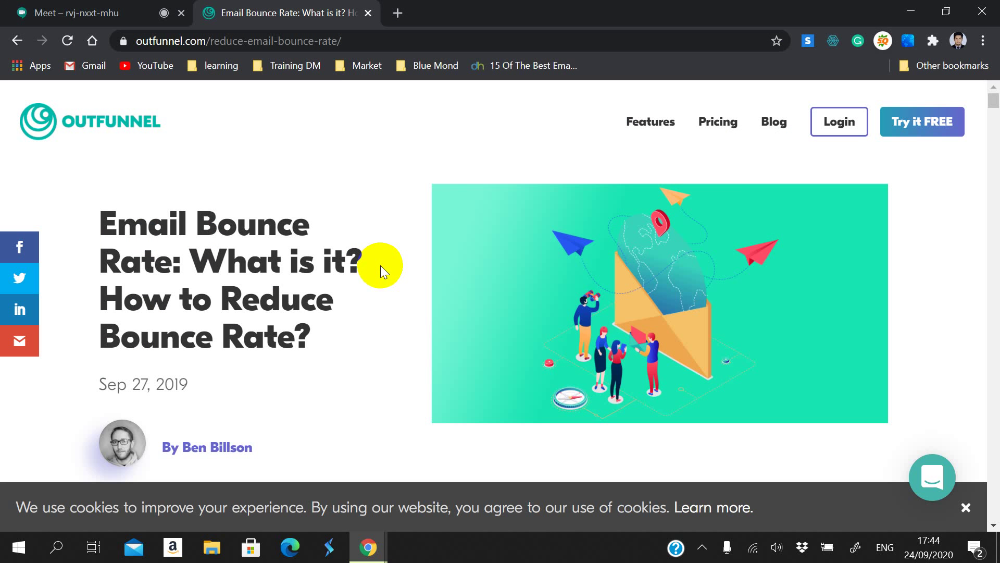
left_click(188, 13)
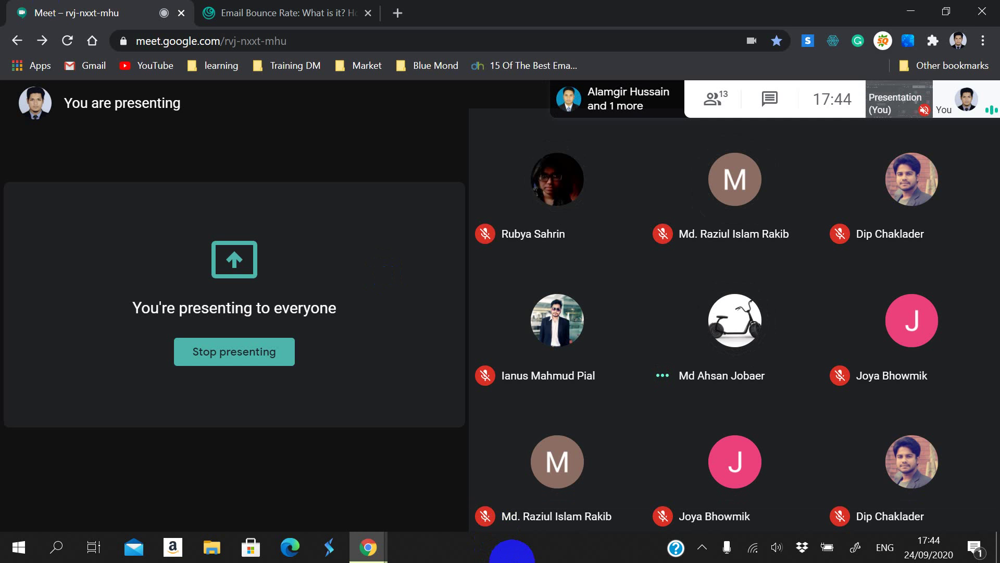
Step: Close the Outfunnel Email Bounce Rate article tab
left_click(331, 7)
left_click(52, 7)
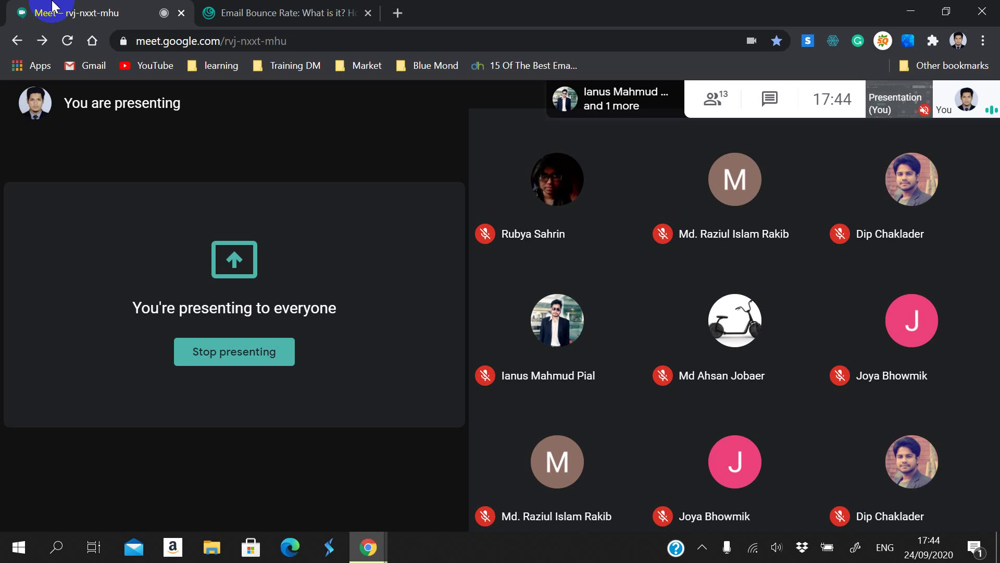
left_click(373, 21)
left_click(368, 13)
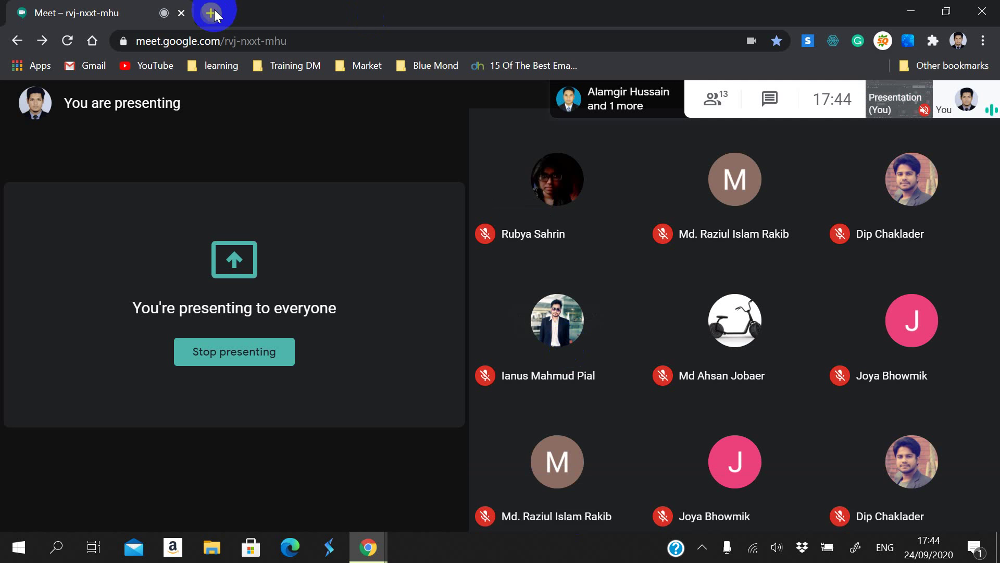
Step: In a new tab, search Google for 'google garage' via the omnibox suggestion
left_click(214, 9)
left_click(213, 45)
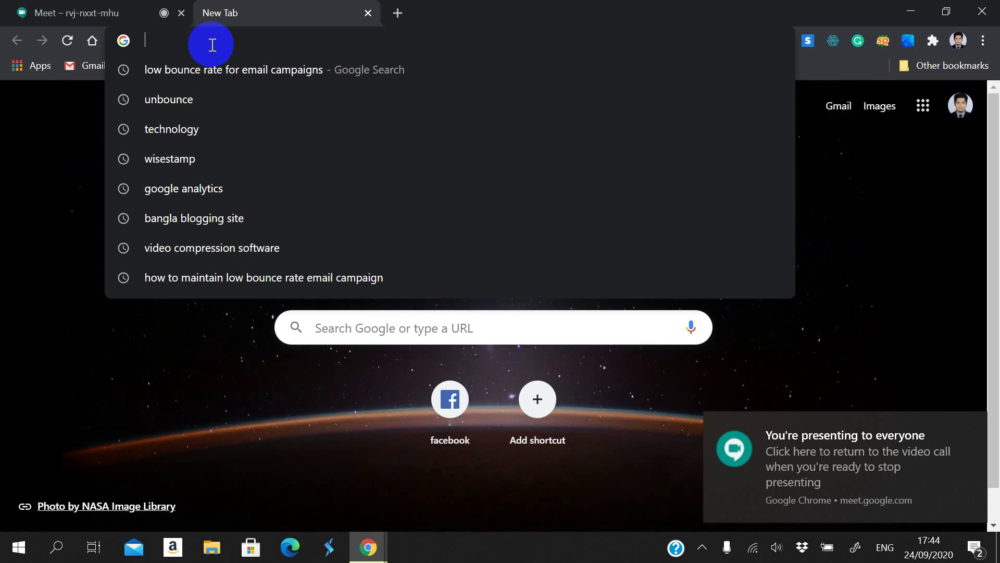
type("G")
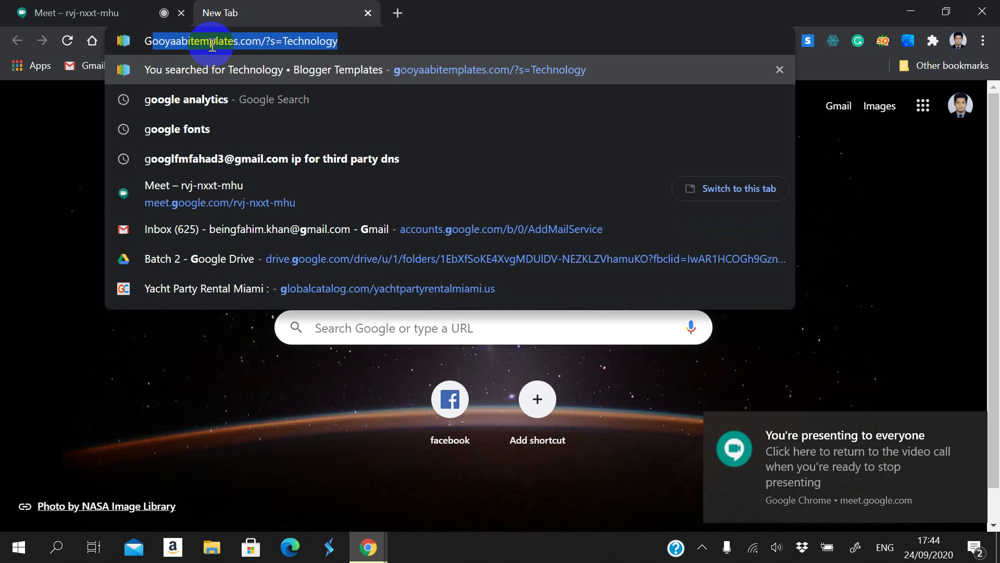
type("oogle ")
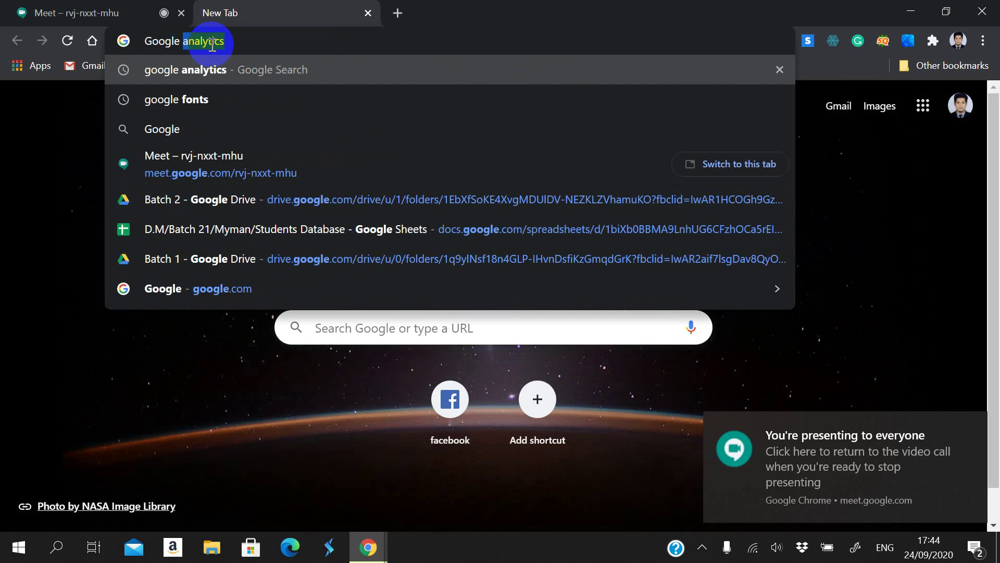
type("c")
key("BackSpace")
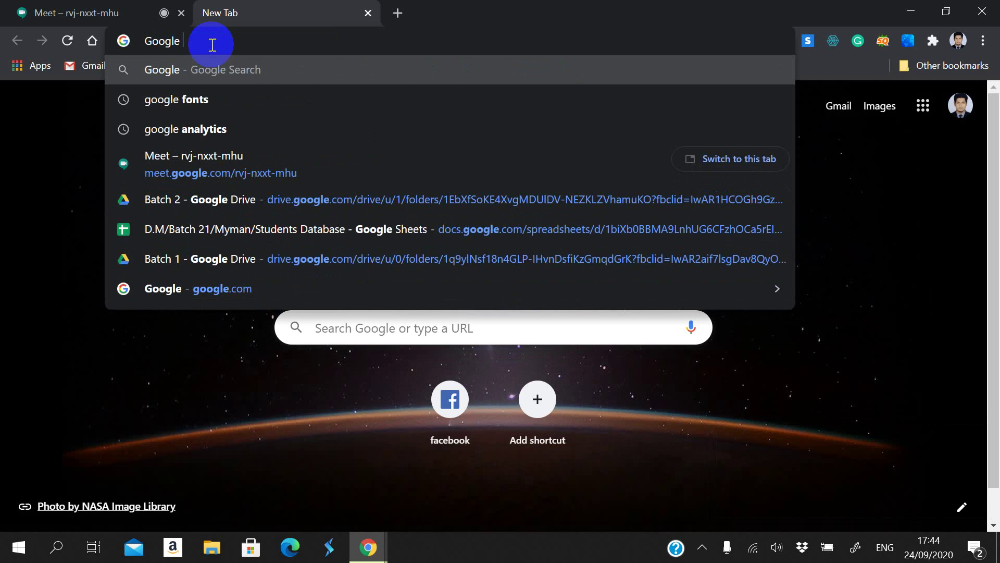
type("Gara")
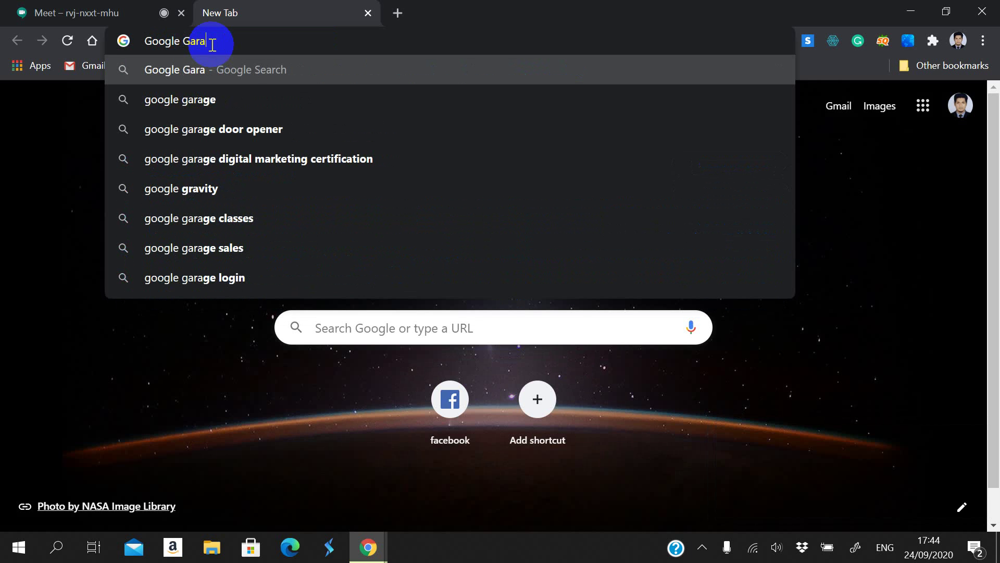
left_click(235, 91)
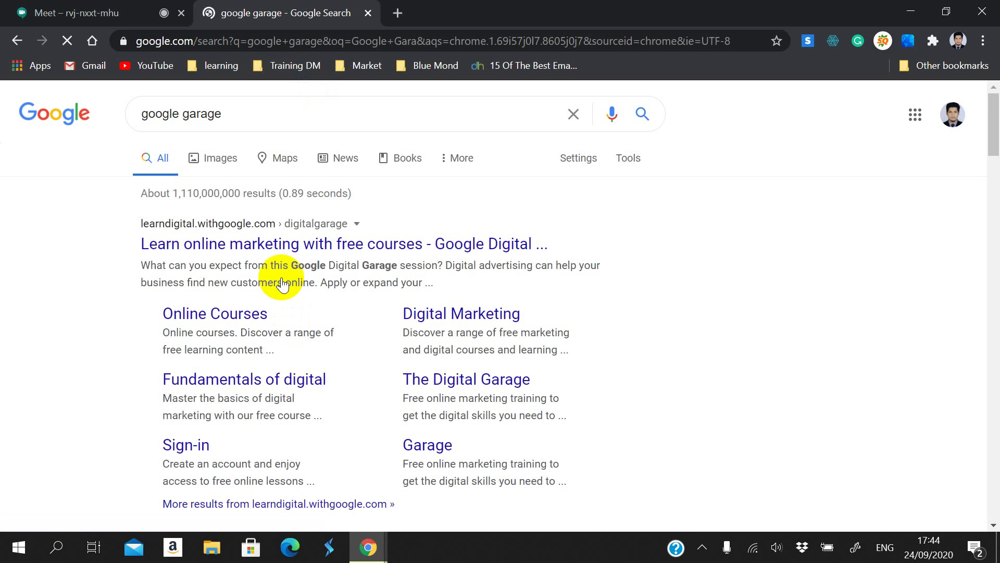
left_click(285, 254)
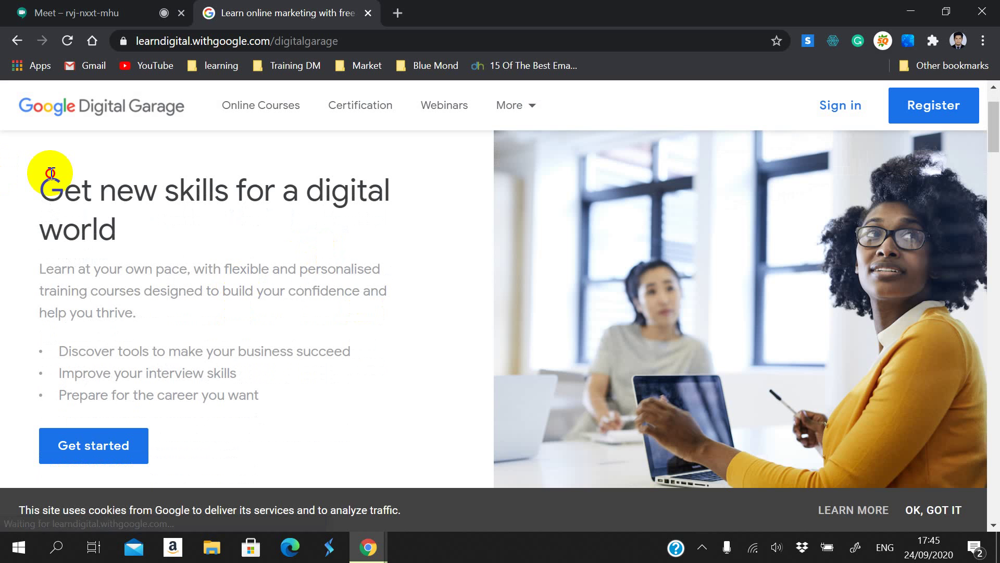
left_click_drag(58, 182, 261, 228)
left_click(126, 284)
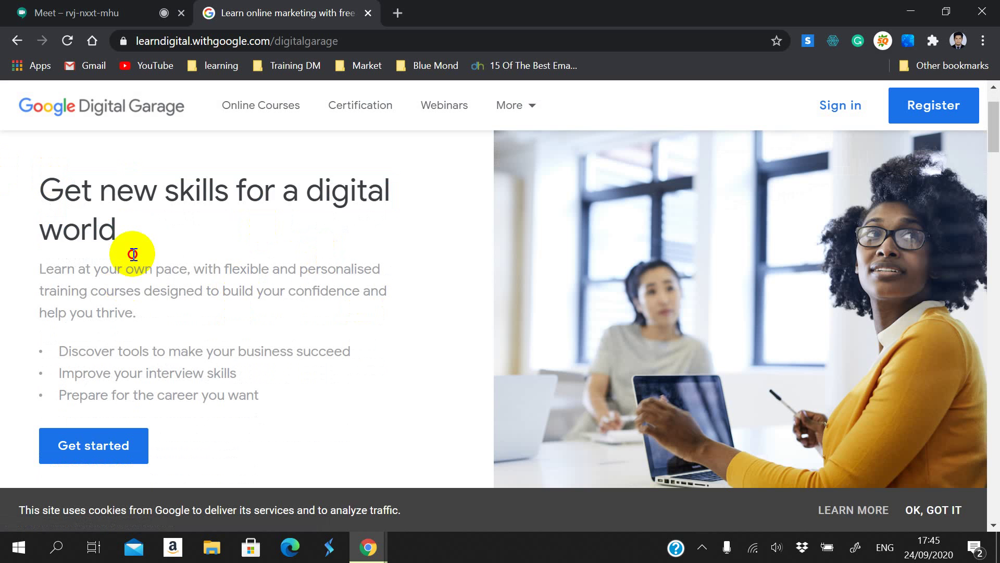
left_click_drag(134, 252, 18, 177)
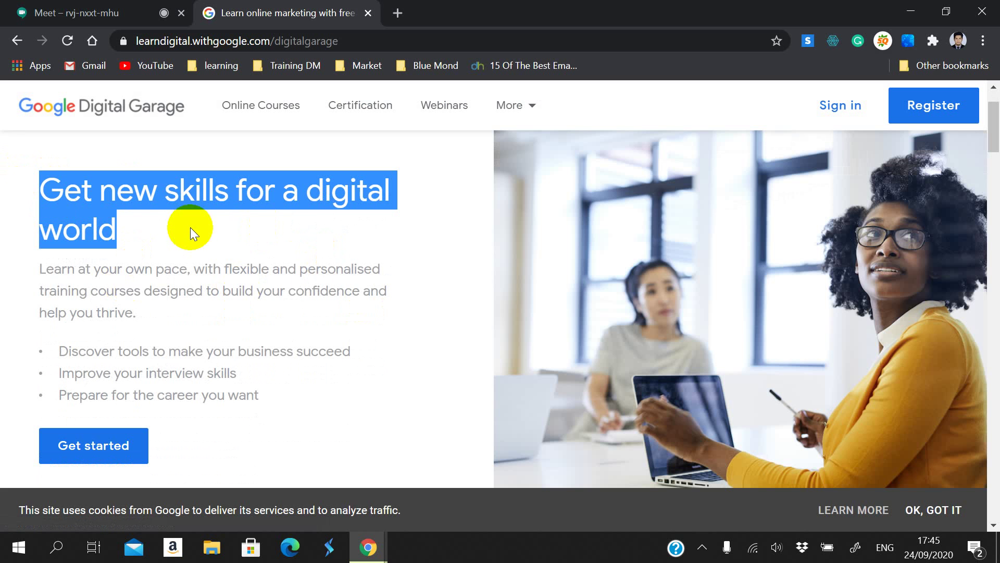
left_click(161, 255)
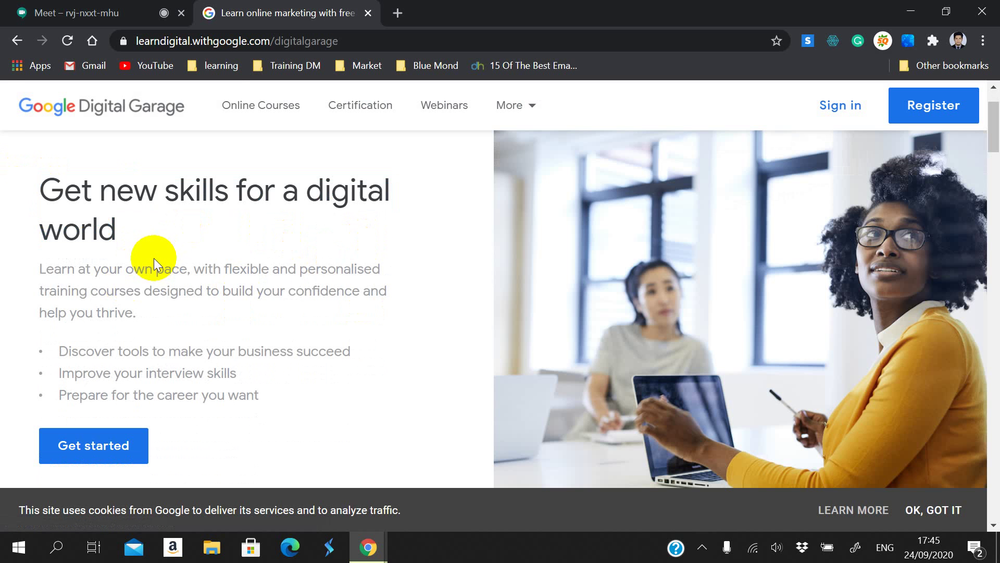
scroll(285, 303, "down", 5)
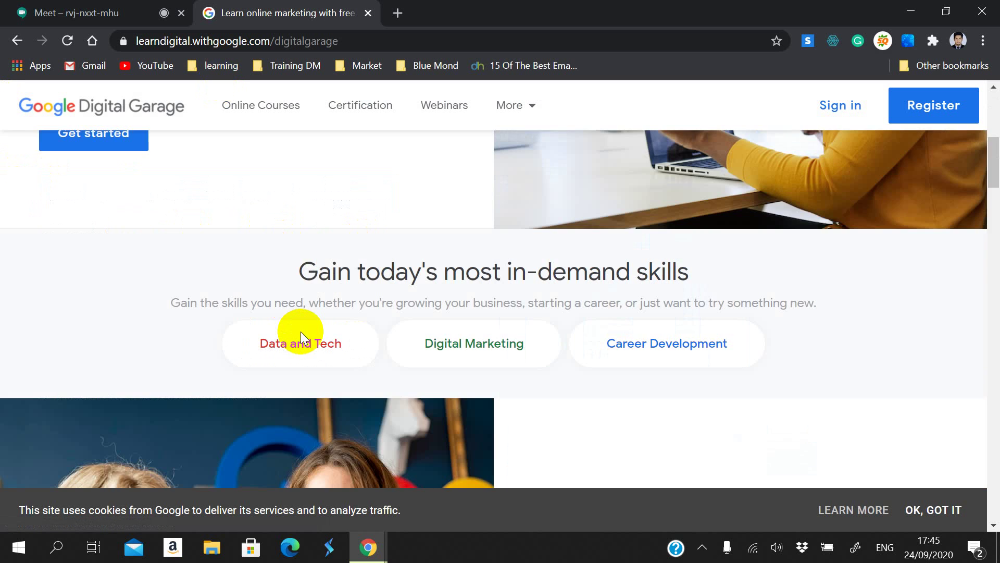
scroll(379, 425, "down", 3)
scroll(624, 345, "down", 6)
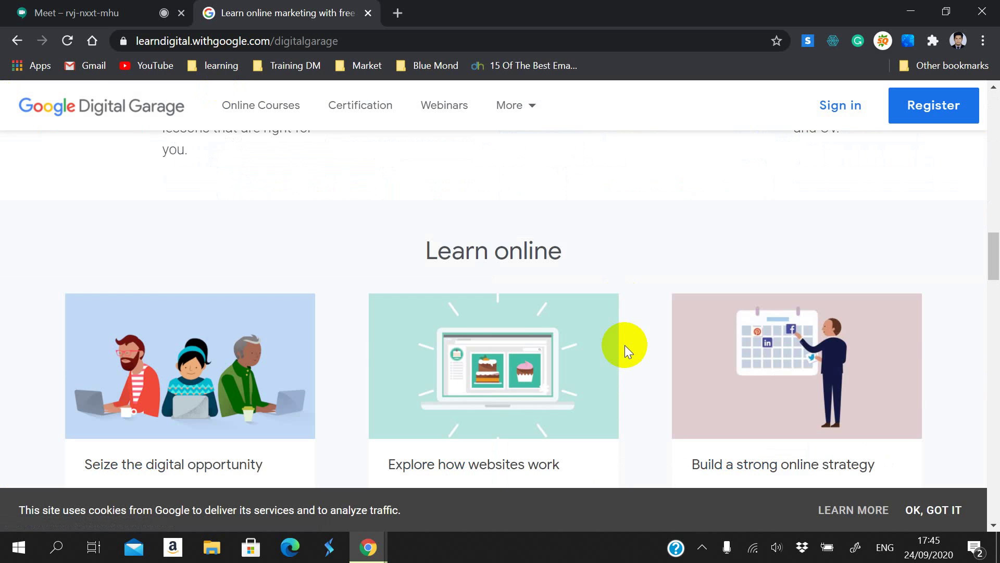
scroll(618, 343, "up", 3)
scroll(618, 343, "down", 5)
scroll(617, 342, "up", 3)
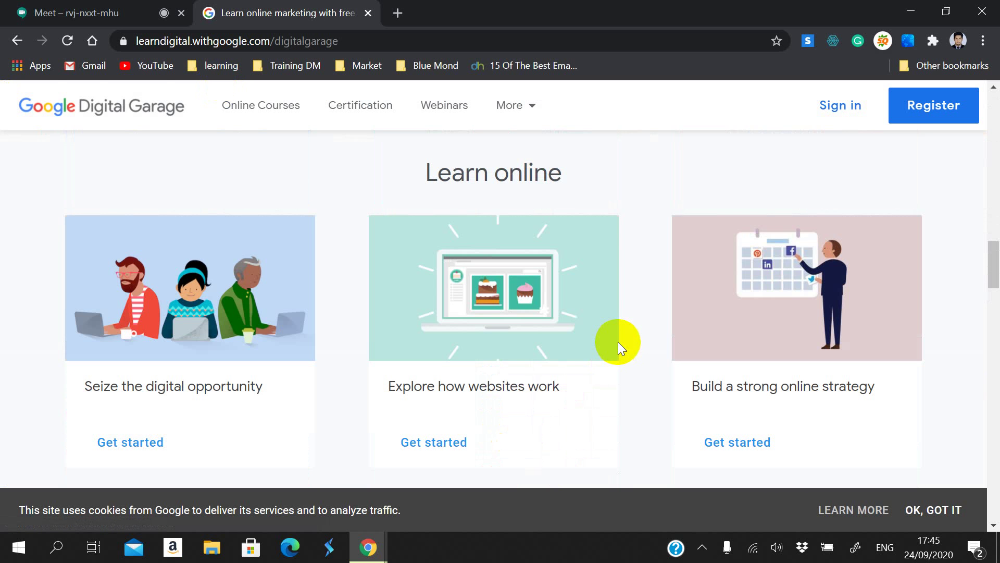
scroll(649, 273, "down", 8)
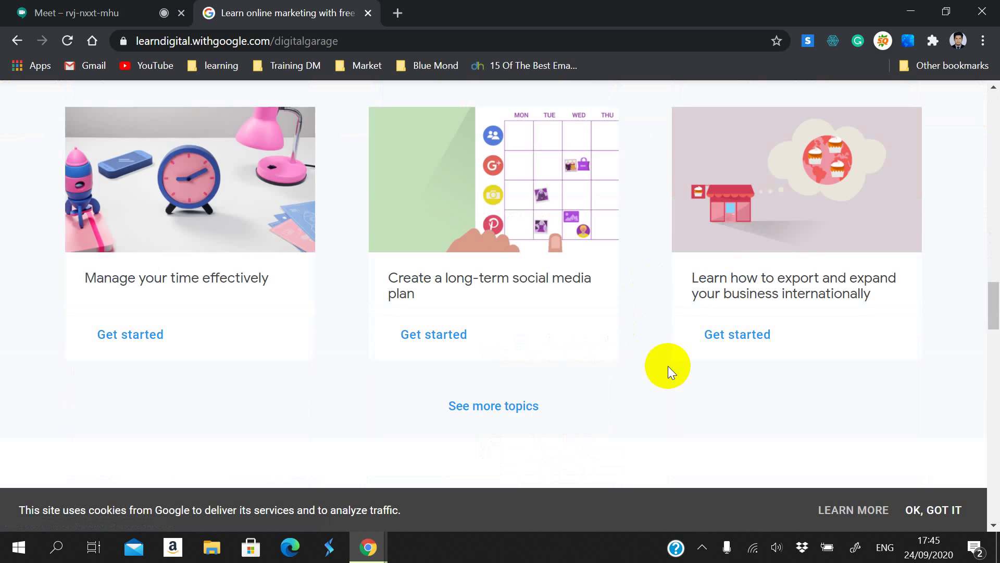
scroll(669, 369, "down", 3)
scroll(678, 319, "up", 10)
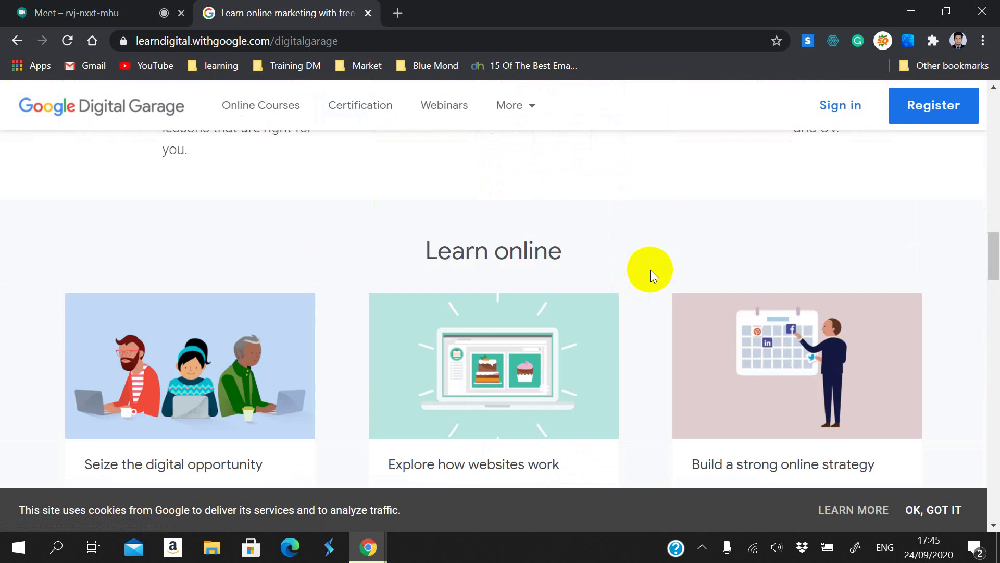
scroll(651, 270, "up", 15)
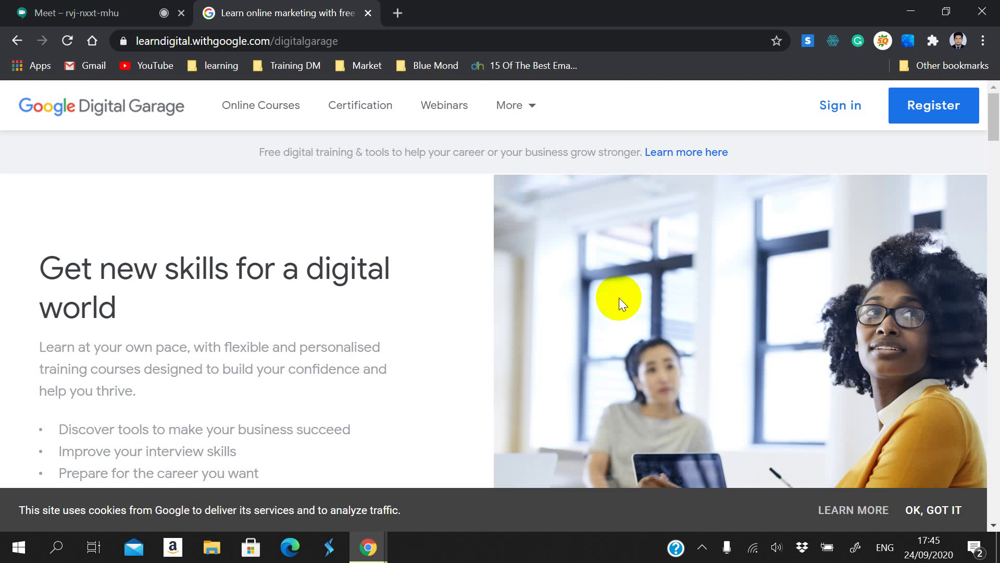
left_click(78, 13)
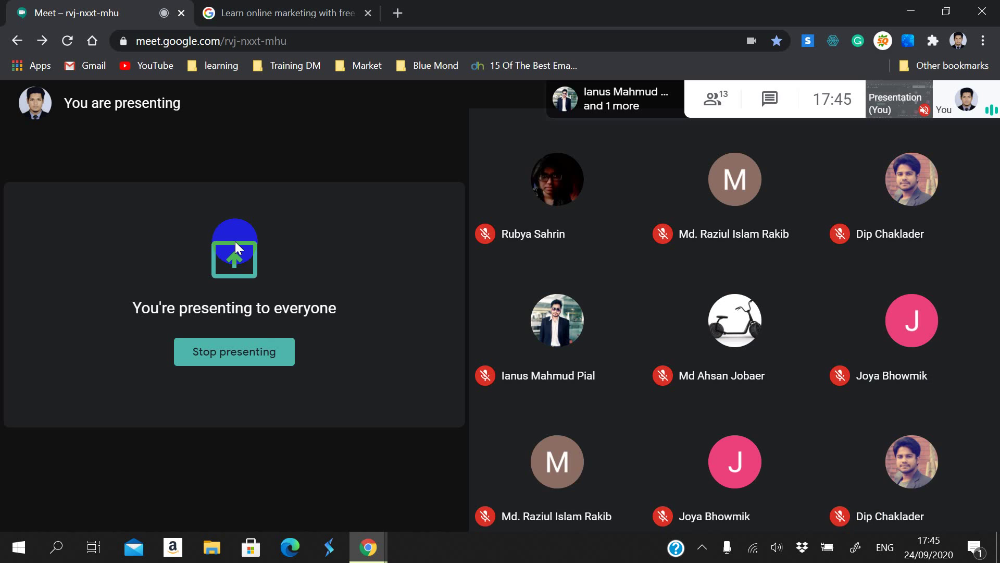
left_click(296, 354)
left_click(286, 12)
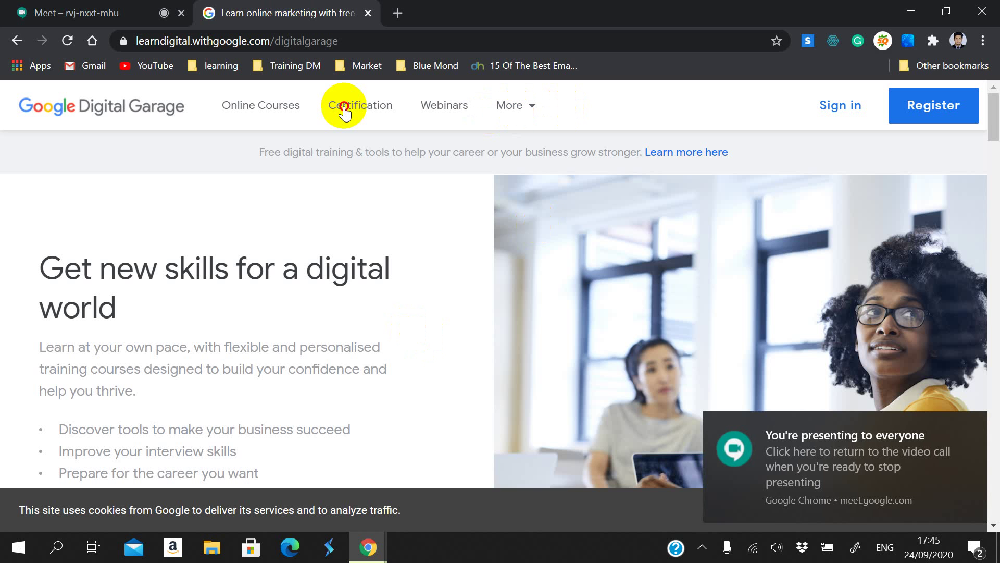
Step: Open the Digital Garage courses list and filter it to Digital Marketing
left_click(291, 109)
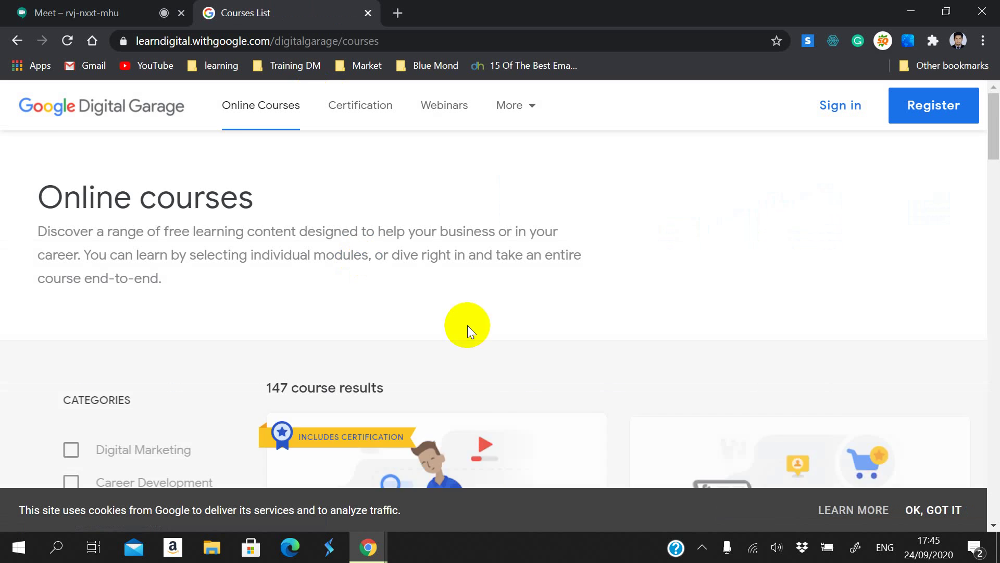
scroll(319, 306, "down", 4)
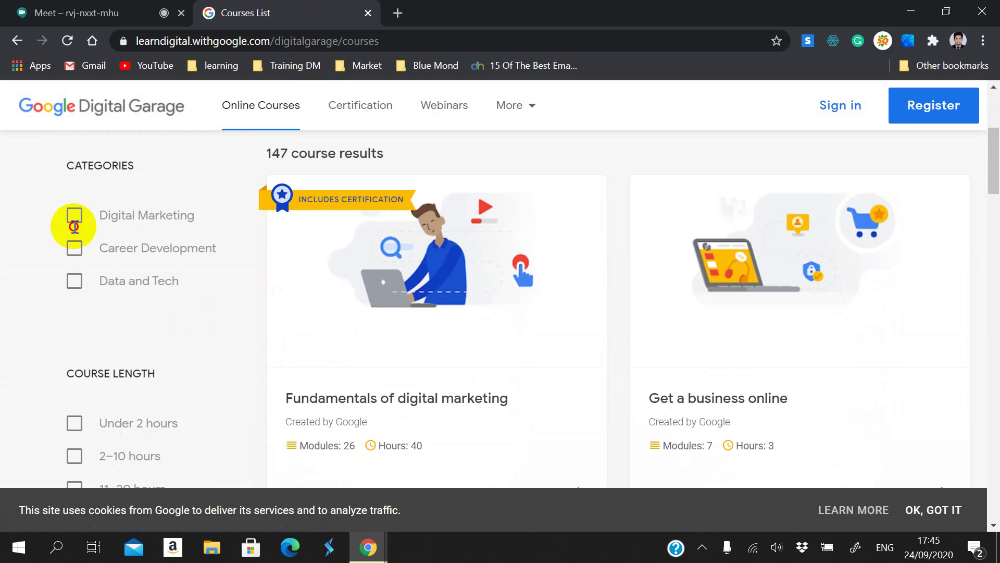
left_click(74, 218)
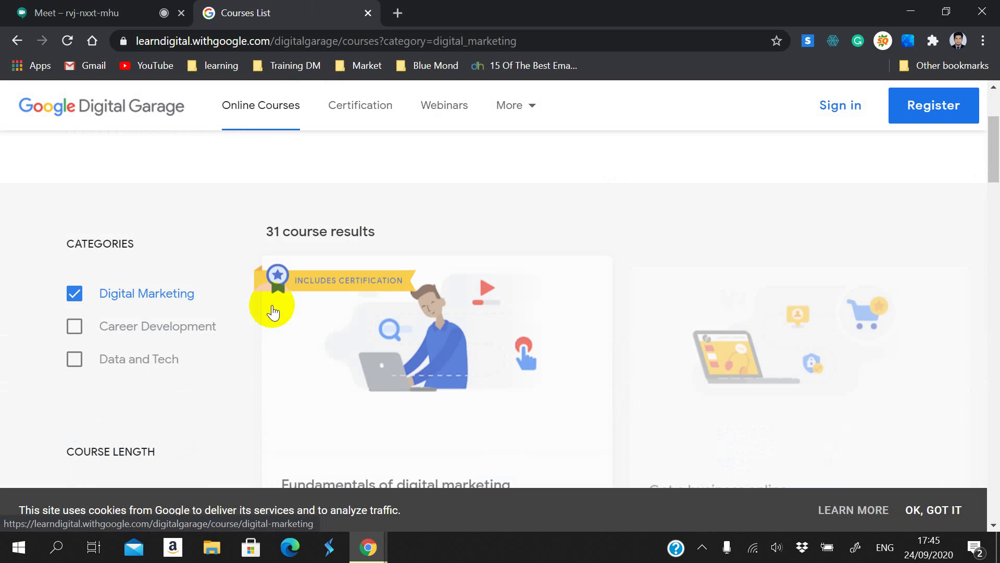
Step: Scroll through the 31 Digital Marketing courses to find Fundamentals of digital marketing
scroll(276, 301, "down", 3)
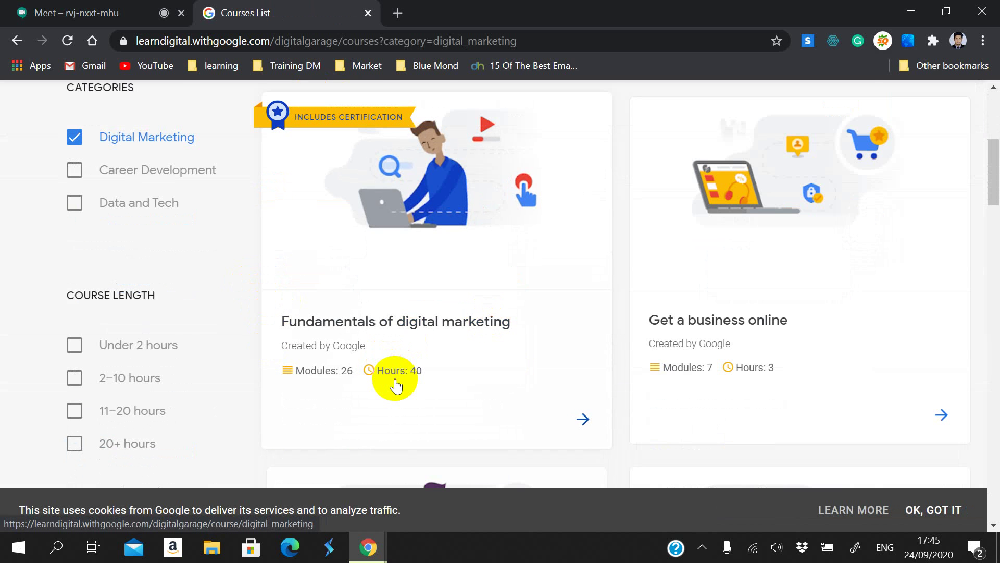
scroll(400, 365, "down", 2)
scroll(385, 313, "up", 2)
scroll(492, 275, "up", 2)
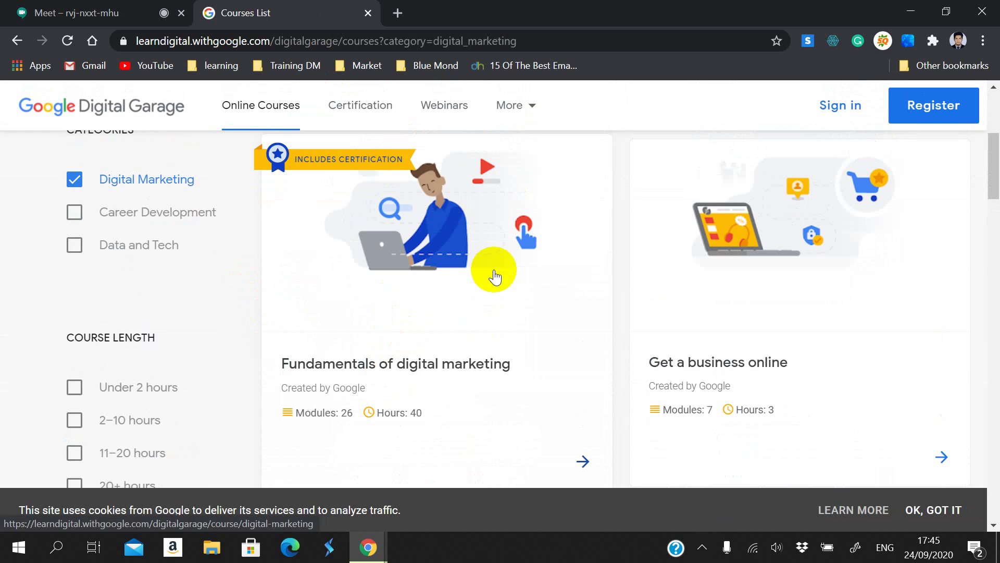
scroll(415, 252, "down", 2)
scroll(469, 260, "up", 2)
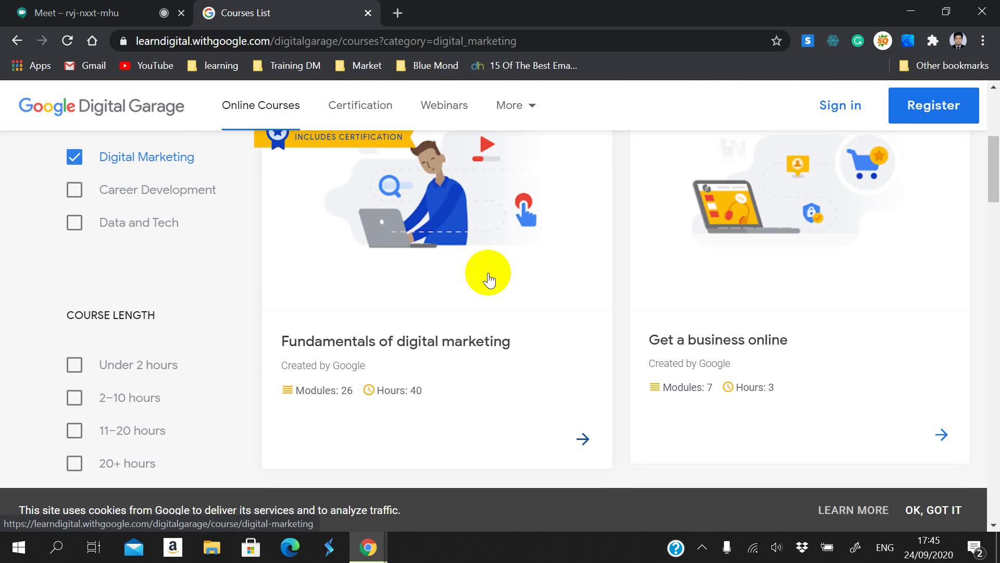
scroll(469, 308, "down", 2)
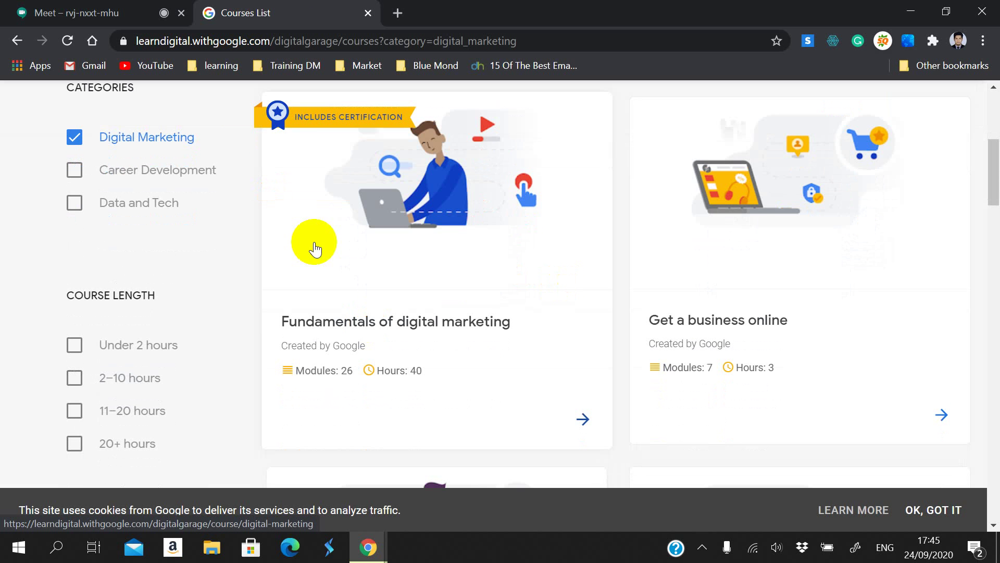
scroll(380, 160, "up", 1)
scroll(607, 371, "down", 1)
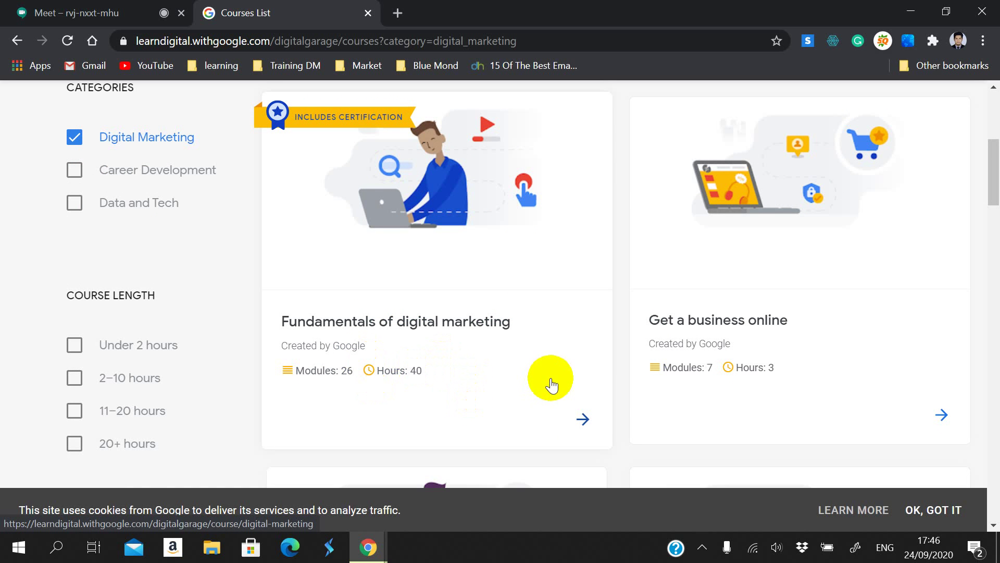
scroll(780, 319, "down", 4)
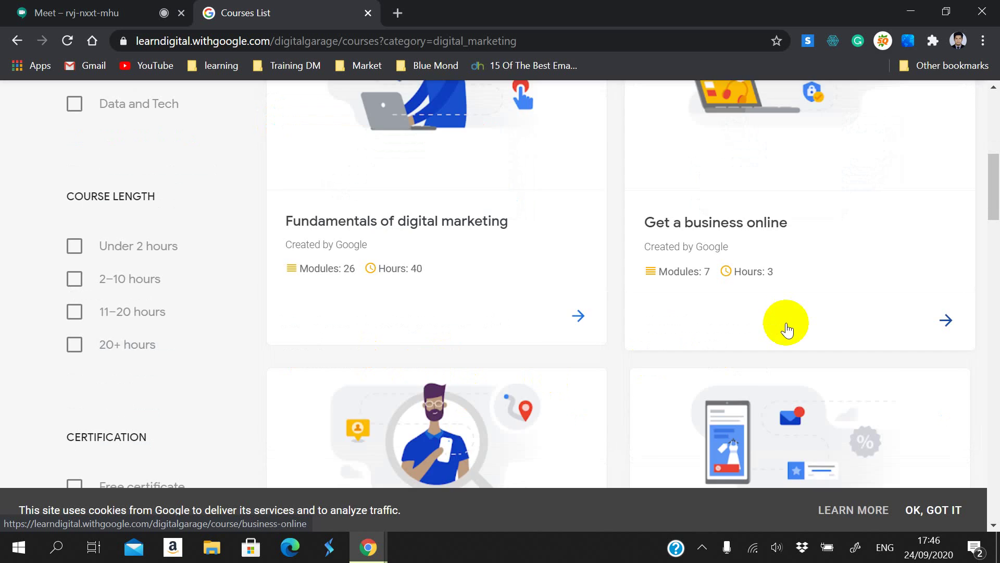
scroll(754, 288, "down", 2)
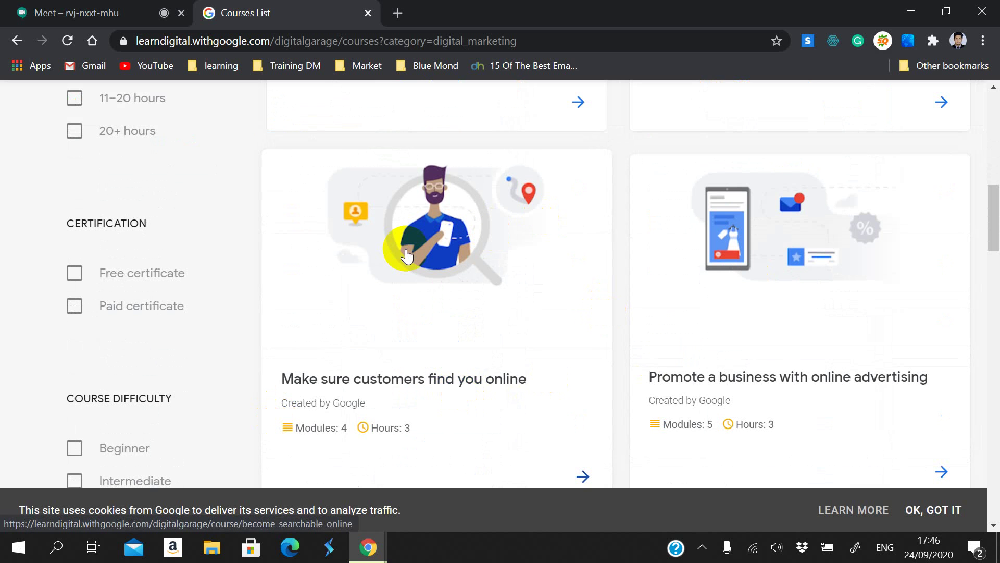
scroll(547, 319, "down", 1)
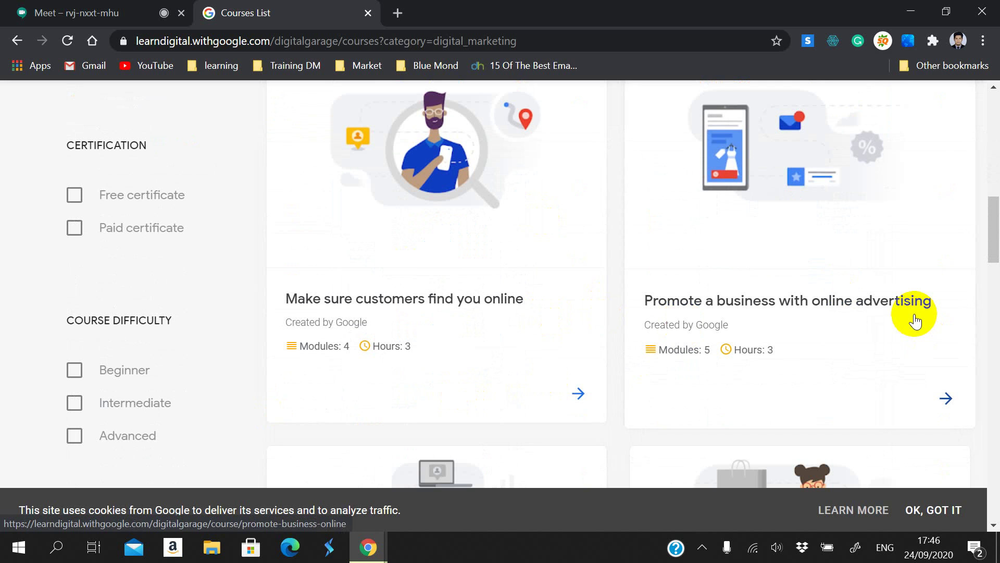
scroll(773, 243, "down", 6)
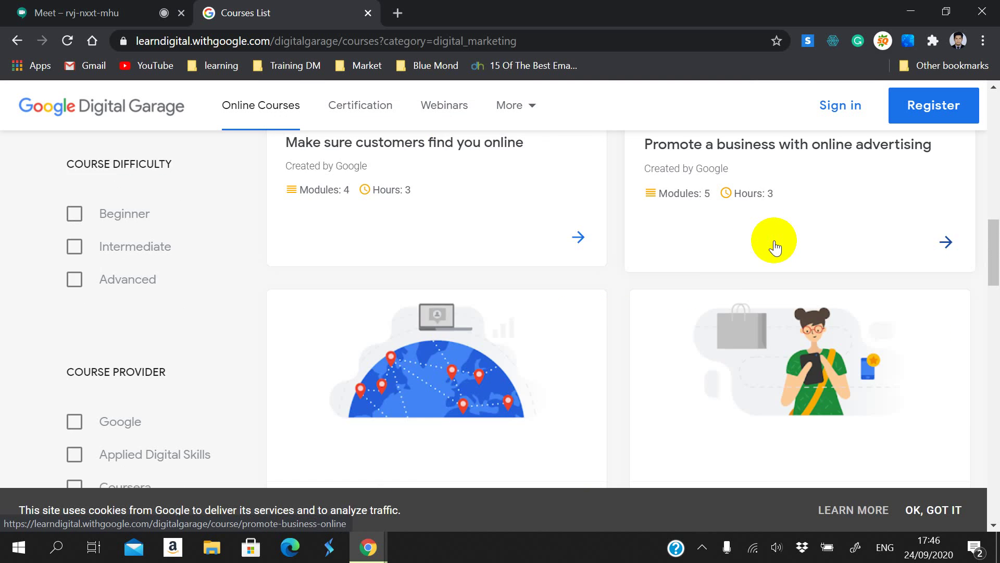
scroll(727, 274, "up", 1)
scroll(484, 333, "down", 3)
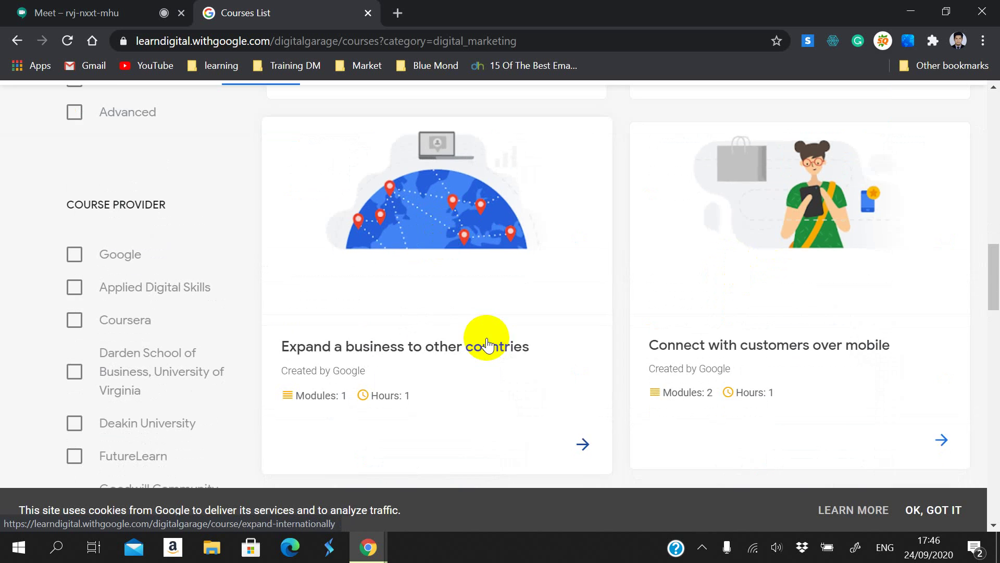
scroll(659, 255, "down", 2)
scroll(547, 388, "down", 2)
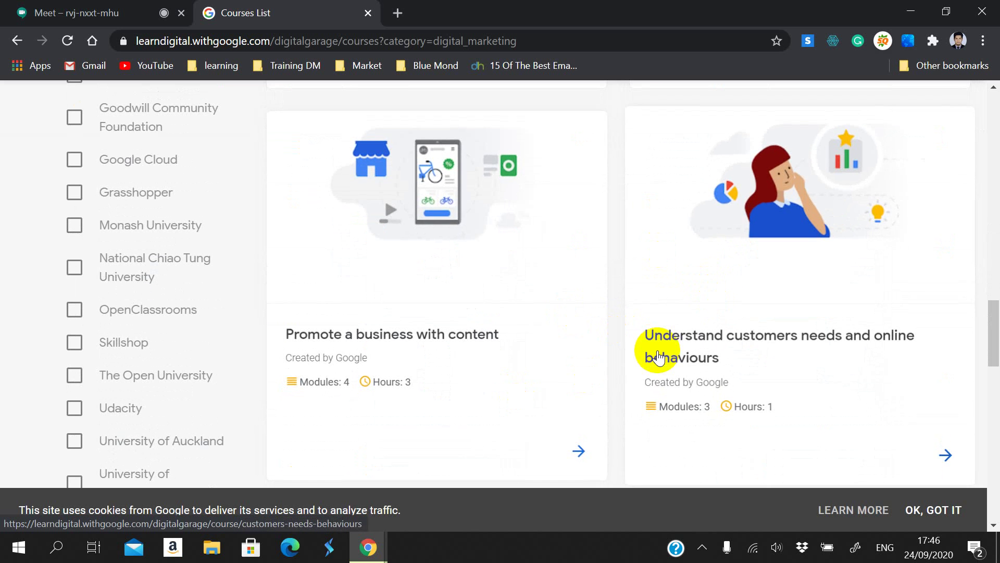
scroll(656, 358, "down", 4)
scroll(598, 414, "down", 2)
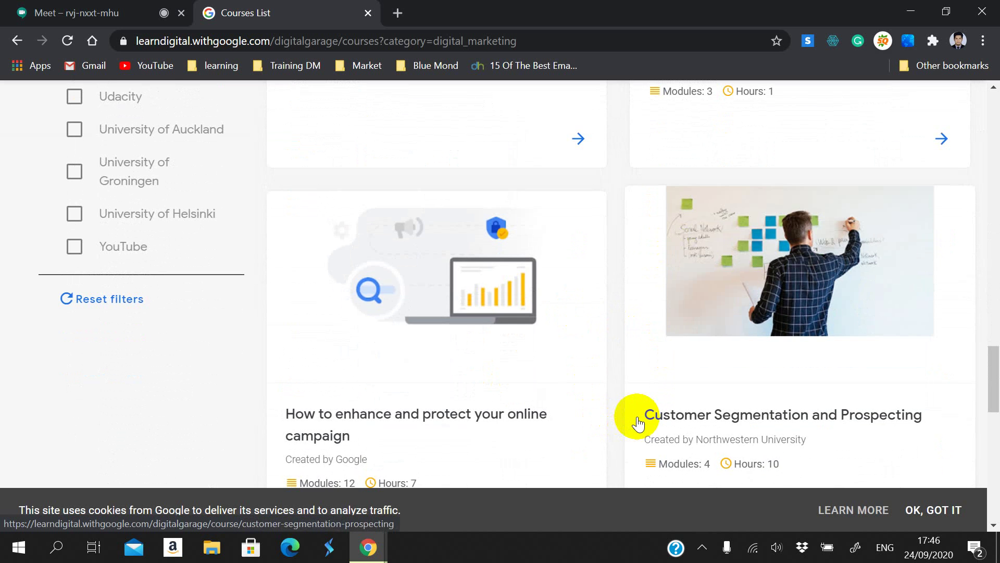
scroll(633, 417, "down", 7)
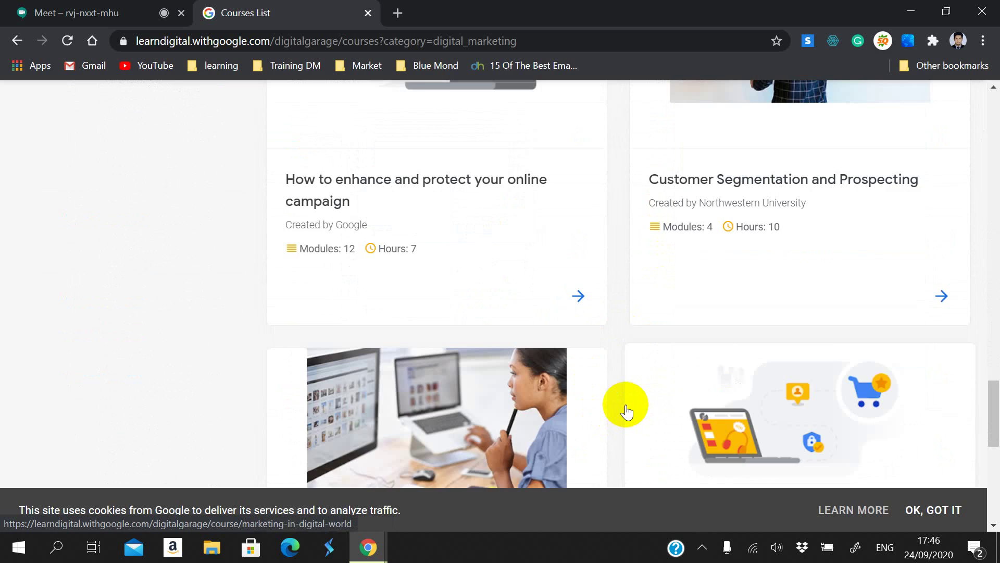
scroll(624, 403, "down", 2)
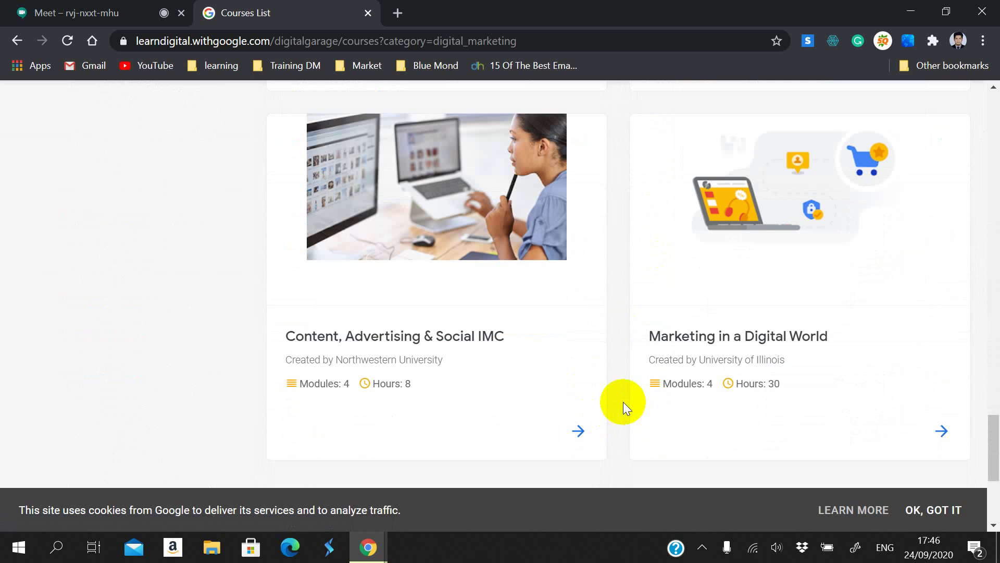
scroll(620, 400, "up", 15)
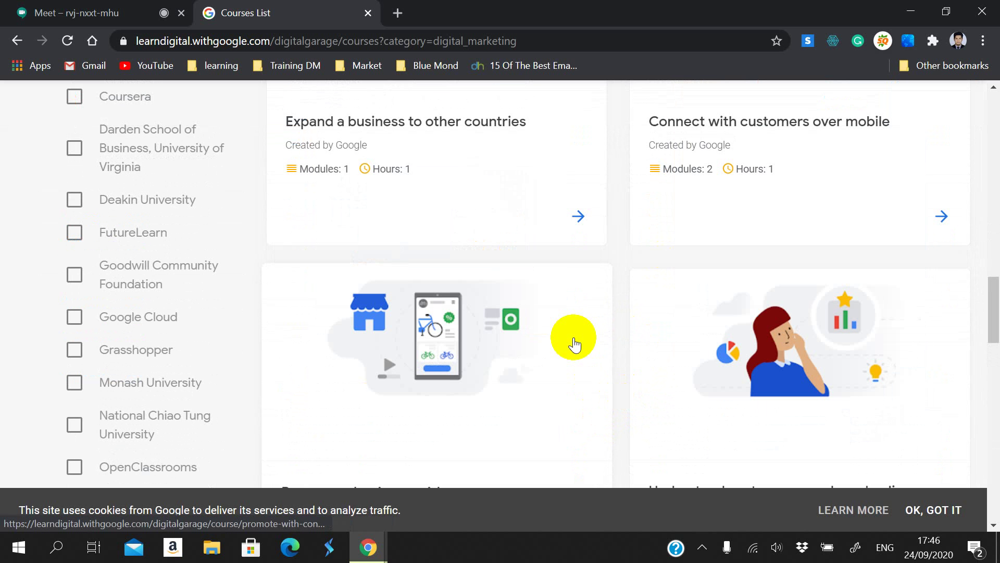
scroll(574, 337, "up", 13)
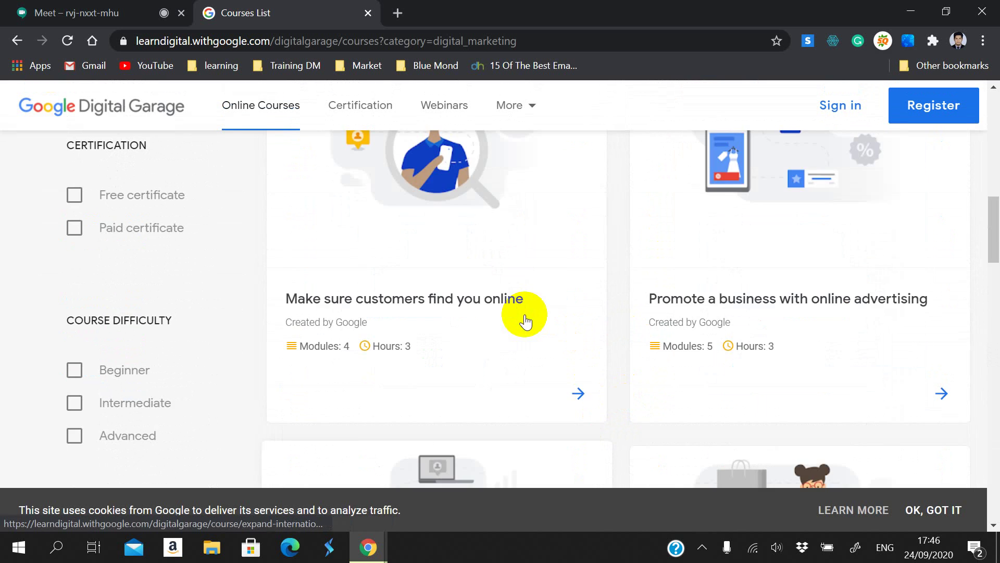
scroll(520, 310, "up", 8)
scroll(520, 313, "down", 4)
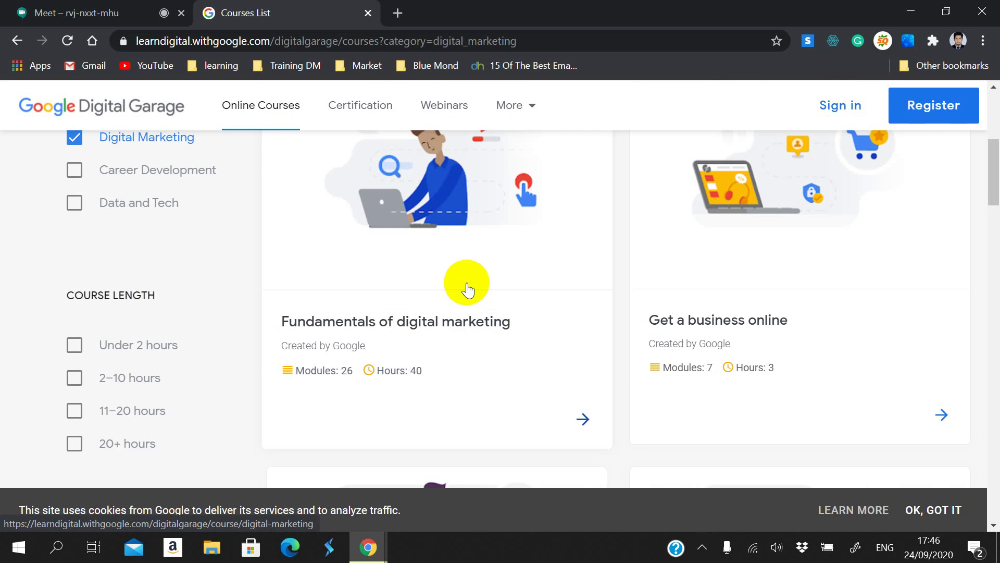
scroll(464, 283, "up", 2)
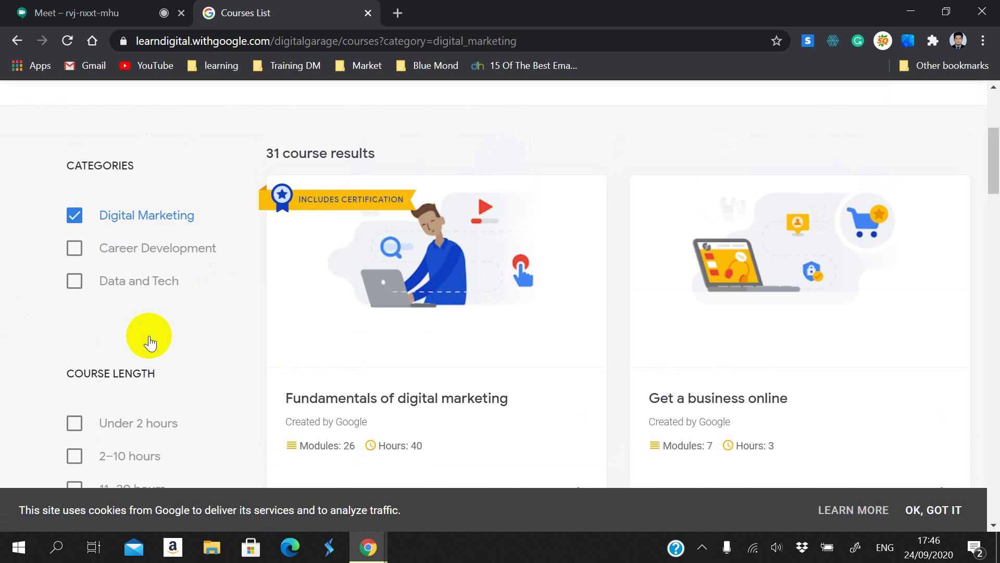
scroll(157, 334, "down", 3)
scroll(136, 379, "down", 6)
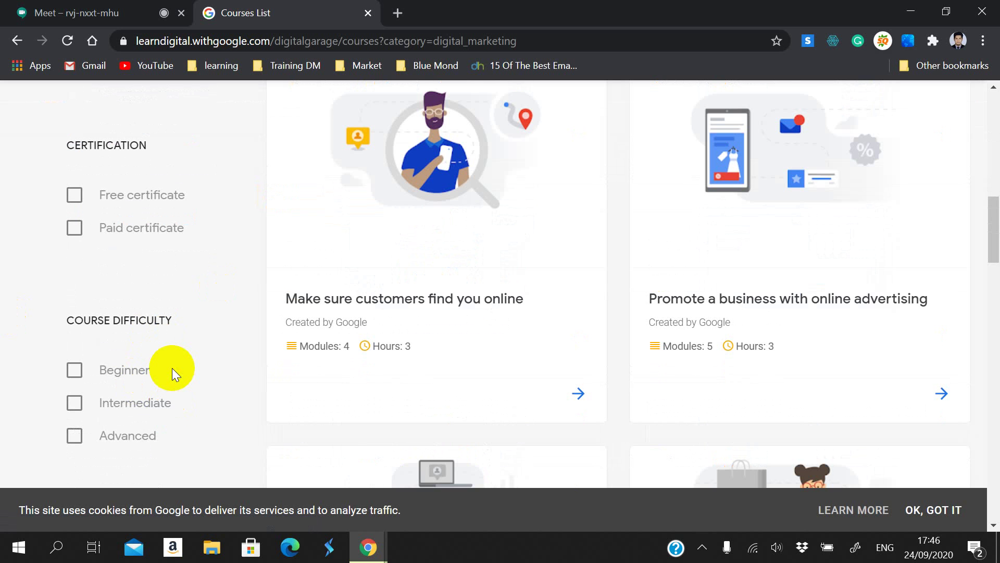
scroll(141, 365, "down", 3)
scroll(458, 349, "down", 7)
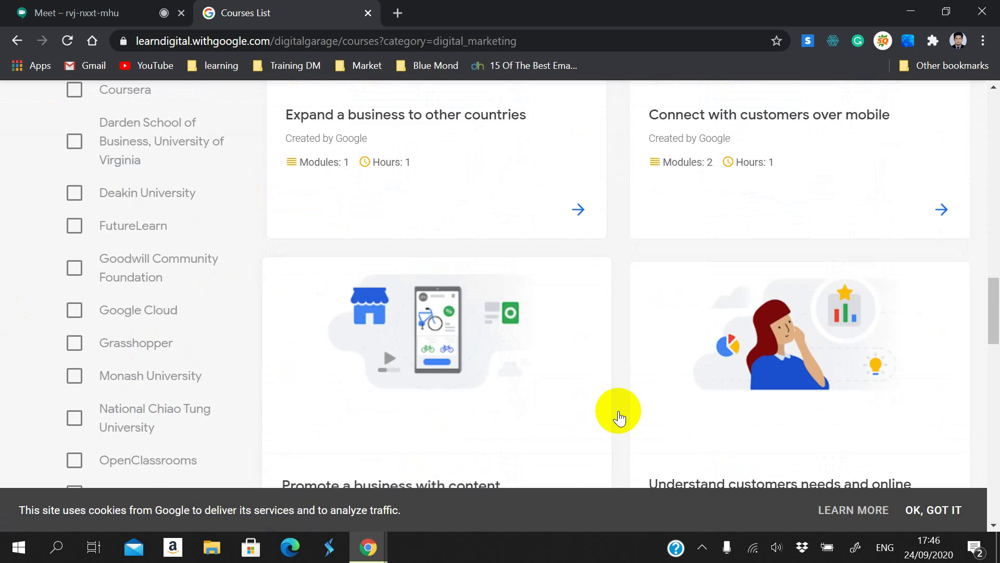
scroll(651, 260, "up", 3)
scroll(651, 224, "up", 15)
scroll(630, 274, "up", 1)
scroll(628, 272, "down", 3)
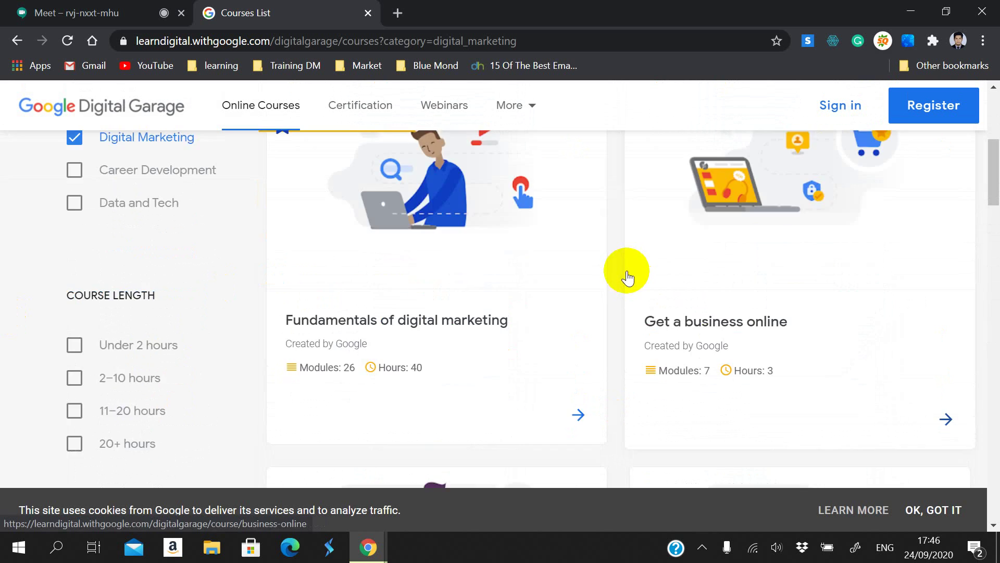
scroll(599, 297, "up", 3)
scroll(571, 321, "down", 3)
Step: Open the Fundamentals of digital marketing course page and highlight its title
left_click(469, 252)
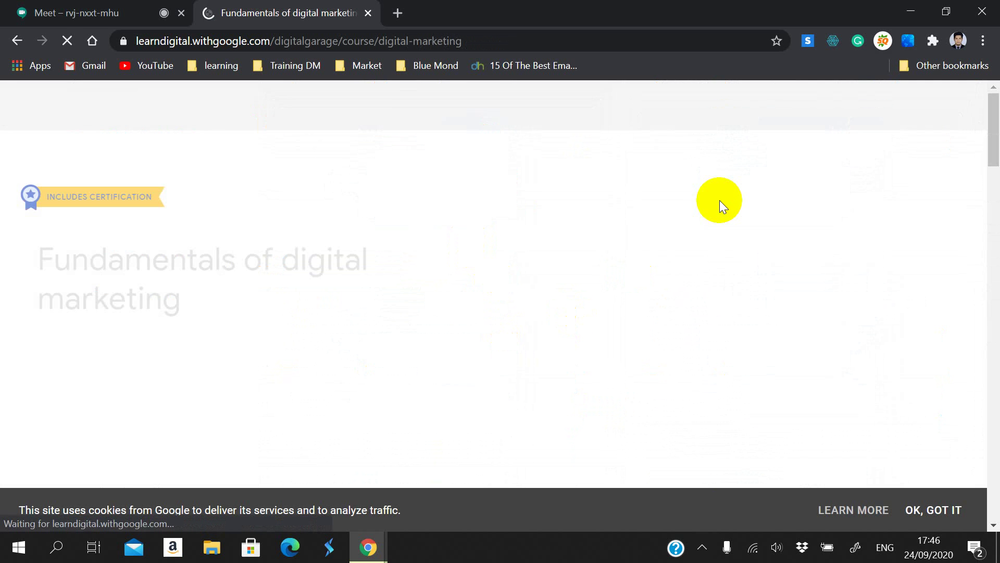
scroll(528, 341, "down", 10)
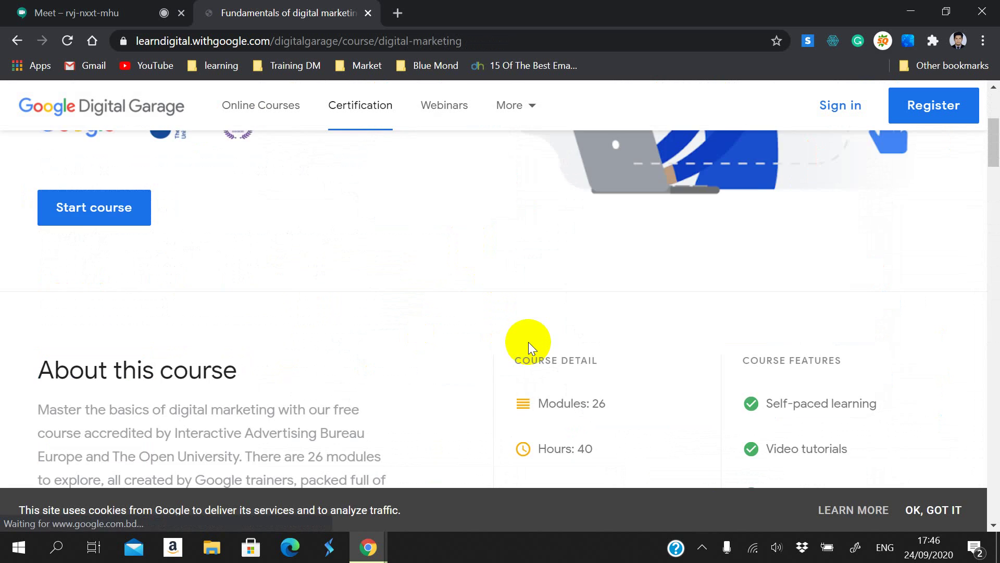
scroll(529, 341, "up", 4)
scroll(529, 344, "down", 1)
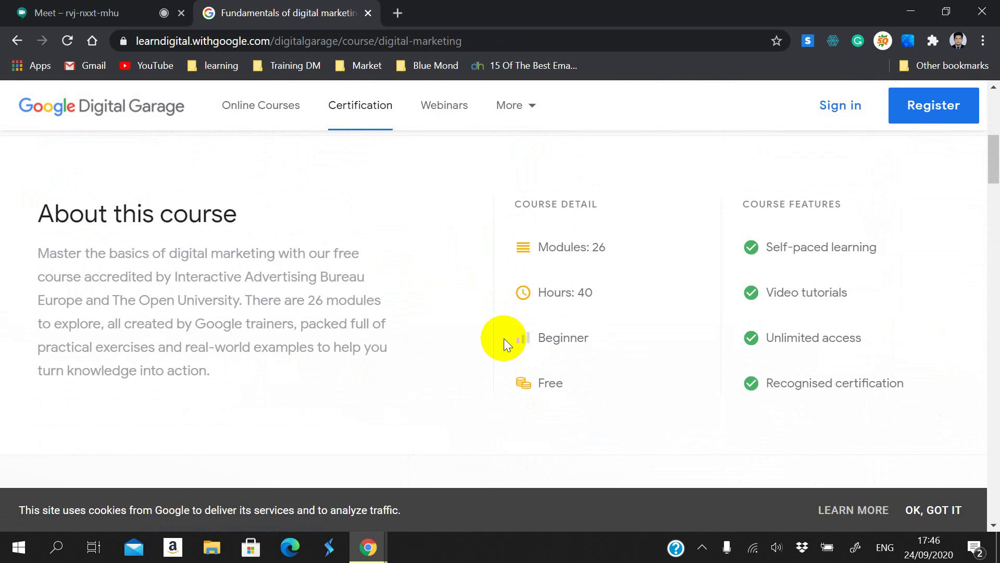
scroll(459, 276, "up", 7)
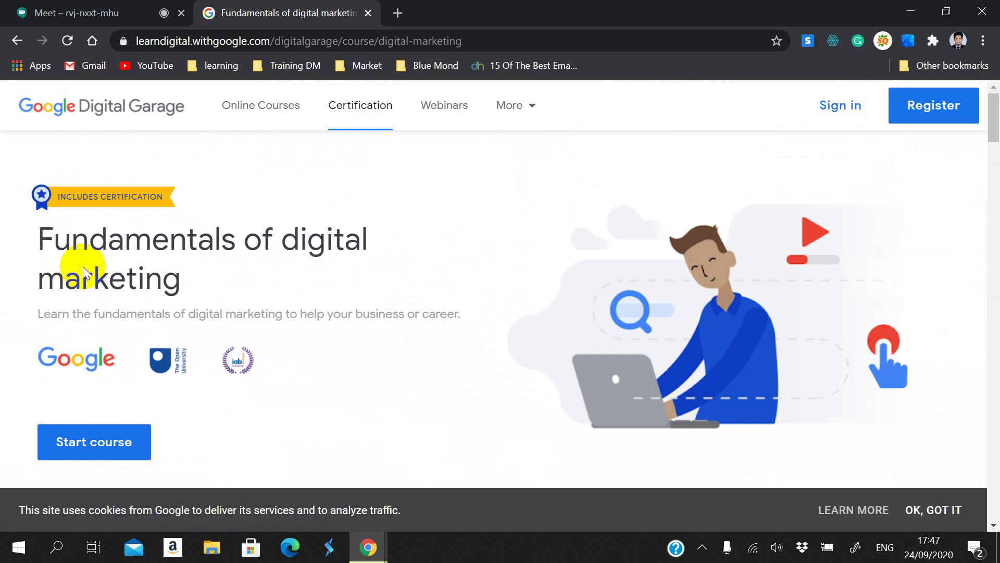
left_click_drag(39, 234, 206, 295)
left_click(194, 288)
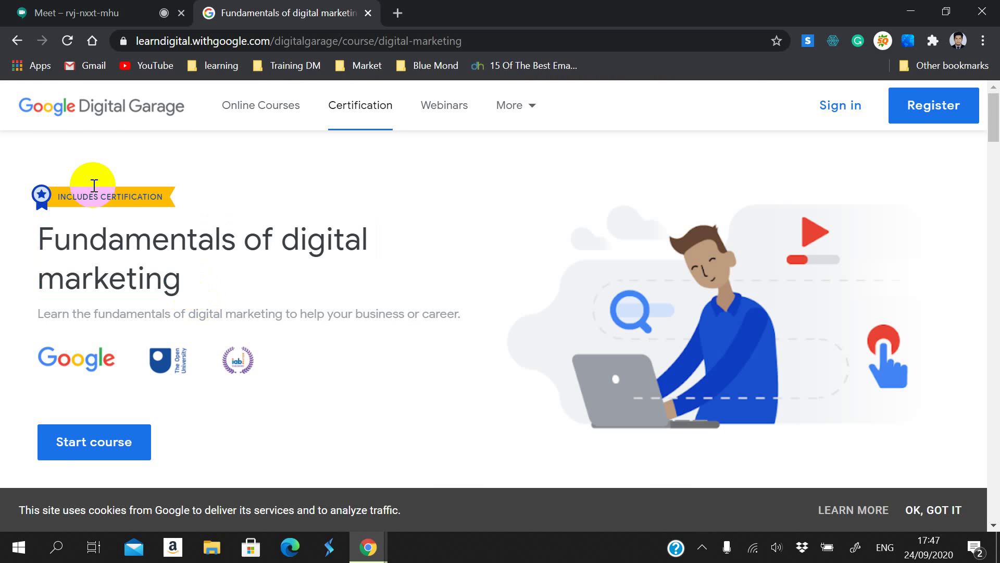
scroll(223, 309, "down", 3)
scroll(485, 373, "up", 3)
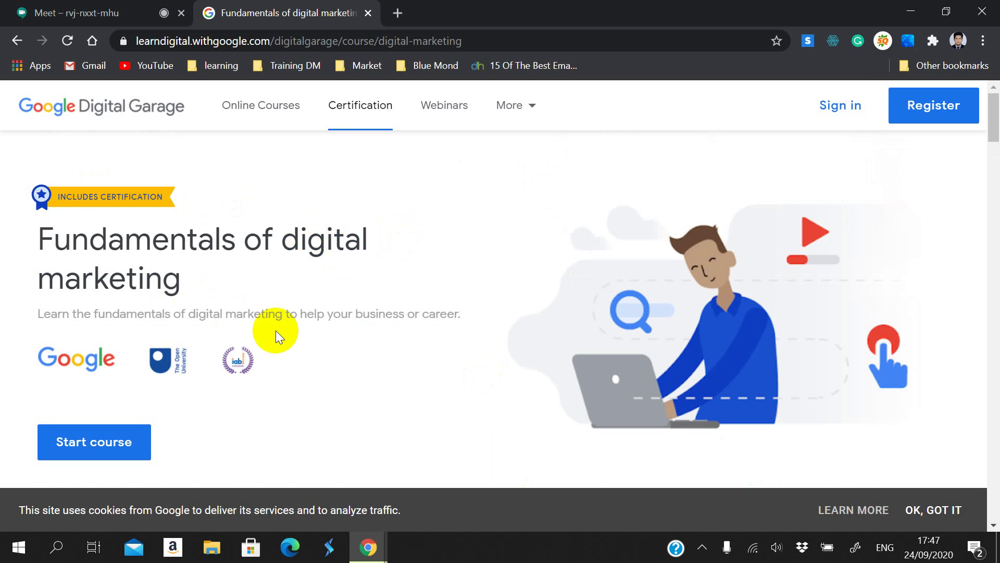
left_click(192, 294)
left_click_drag(192, 294, 58, 252)
Step: Scroll the course page to the Why get certified section and accept the cookie notice
scroll(265, 346, "down", 15)
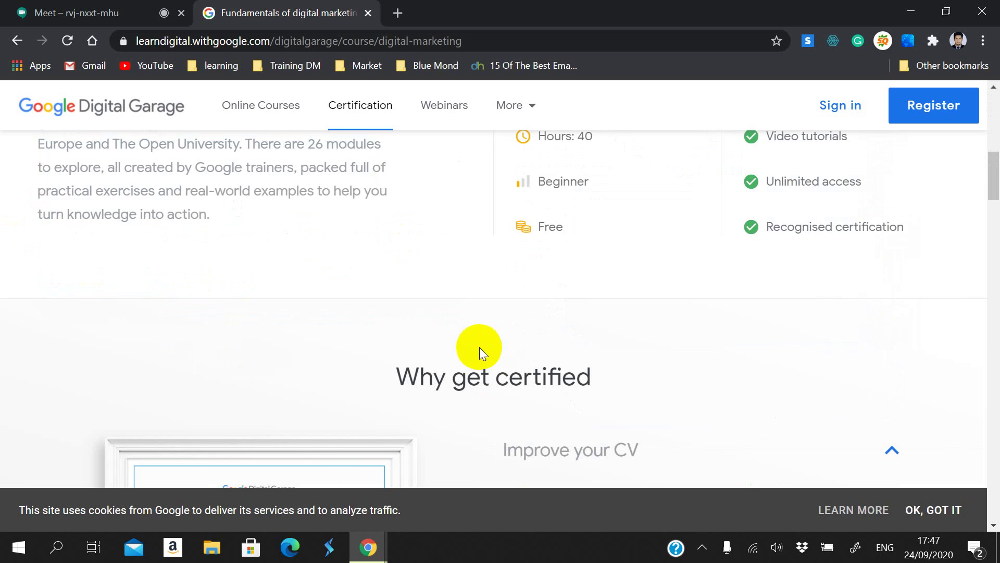
scroll(492, 346, "down", 1)
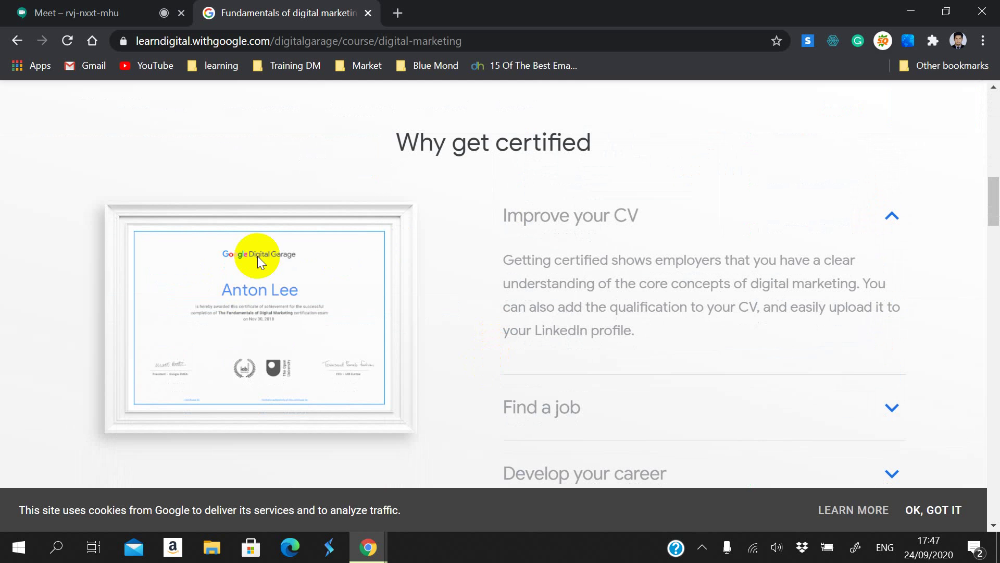
scroll(218, 330, "up", 5)
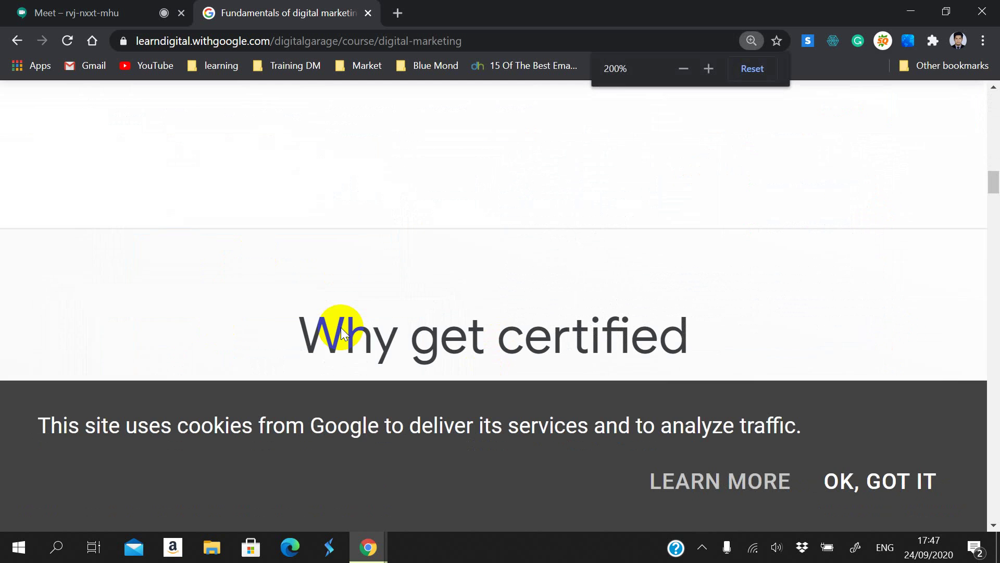
scroll(375, 256, "down", 3)
scroll(323, 229, "up", 2)
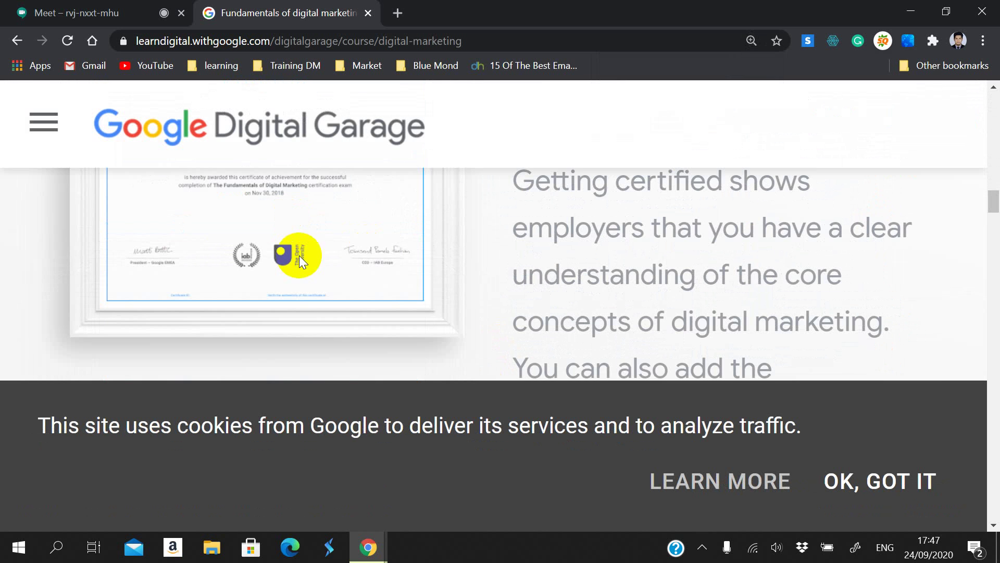
scroll(299, 255, "up", 2)
left_click(850, 480)
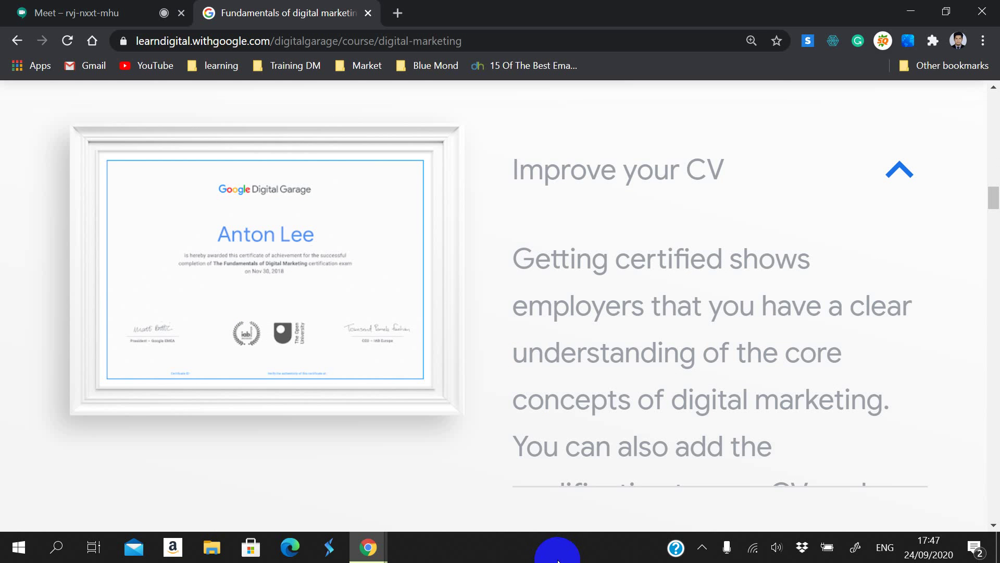
Step: Reset the enlarged course page back to 100% zoom
key("ctrl+minus")
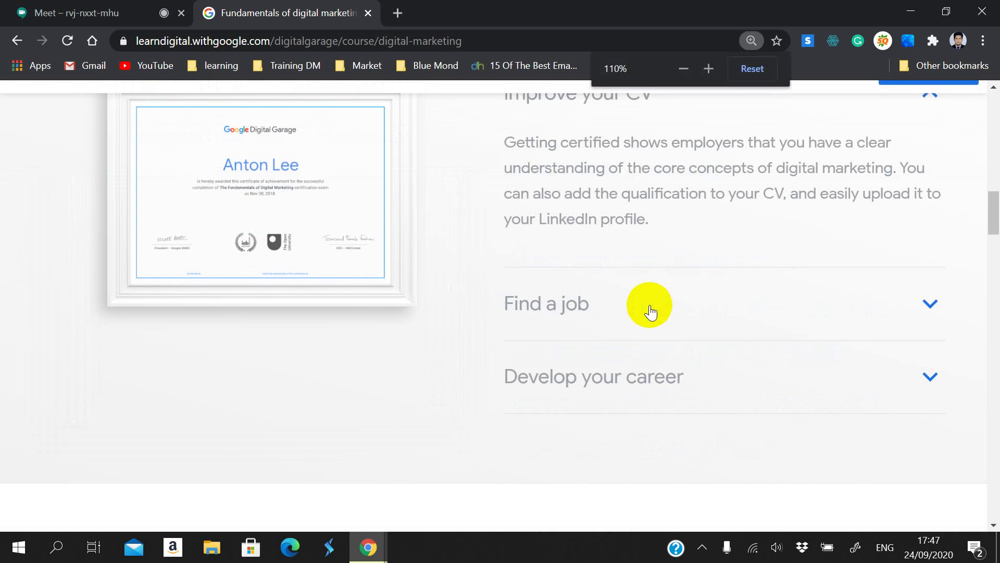
key("ctrl+minus")
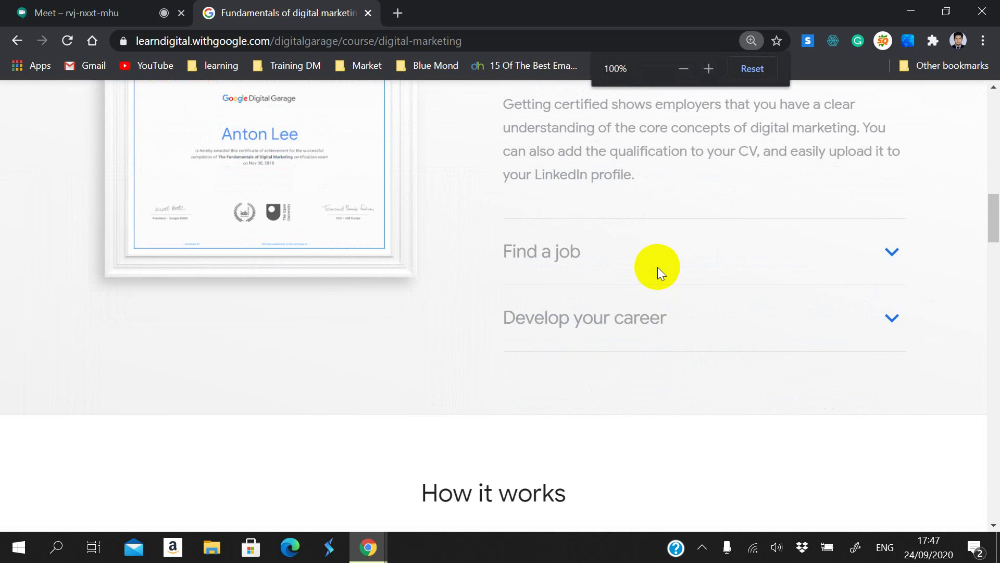
scroll(658, 267, "up", 3)
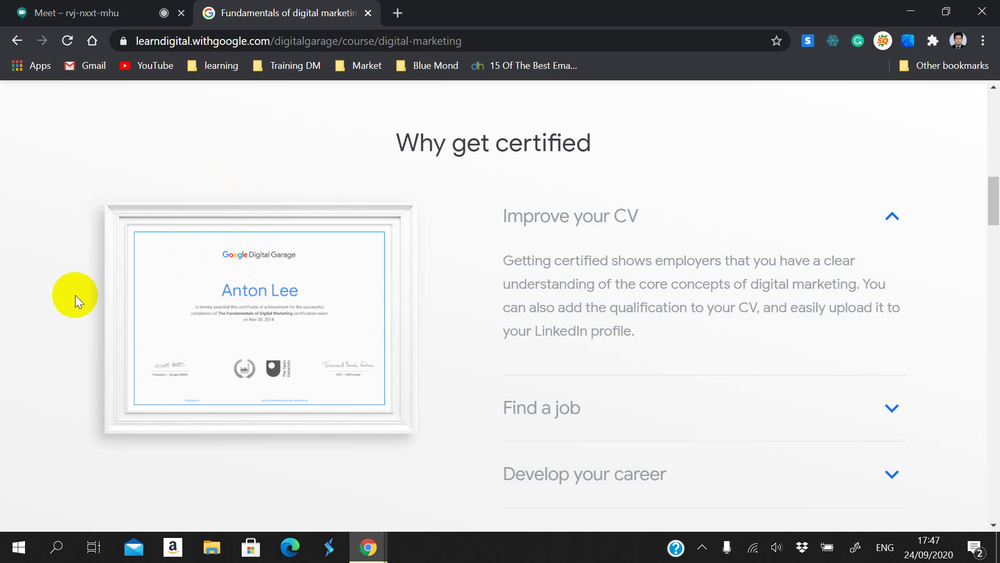
Step: Read down through How it works, Modules and Success stories, then return to the top
scroll(74, 294, "down", 6)
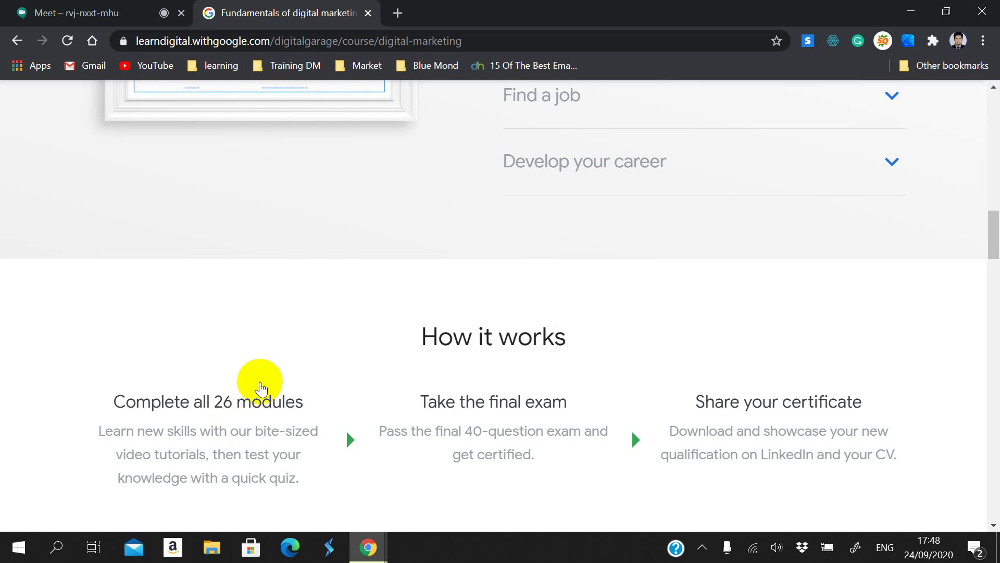
scroll(260, 384, "down", 6)
scroll(505, 350, "down", 12)
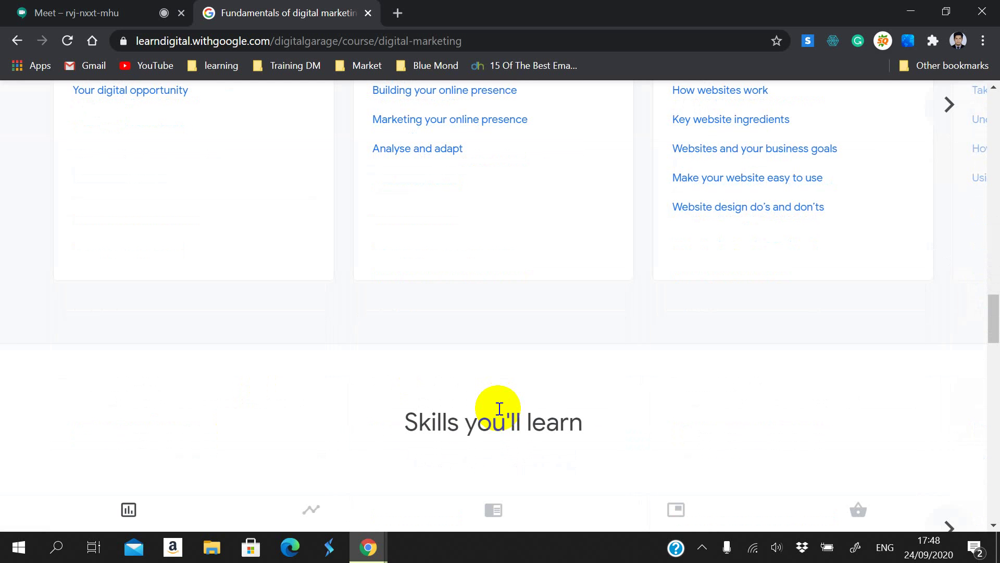
scroll(498, 407, "down", 8)
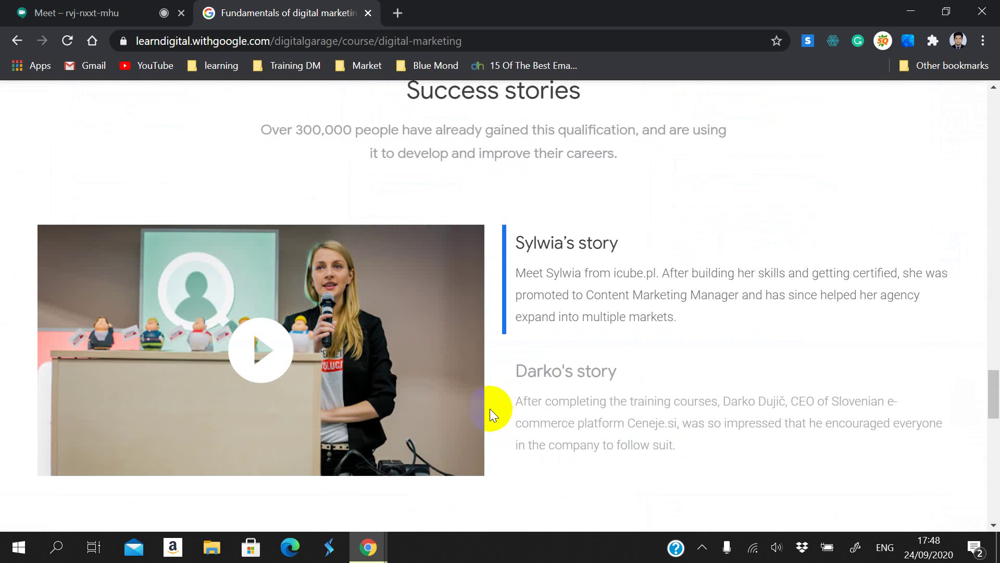
scroll(492, 407, "up", 13)
scroll(507, 385, "up", 15)
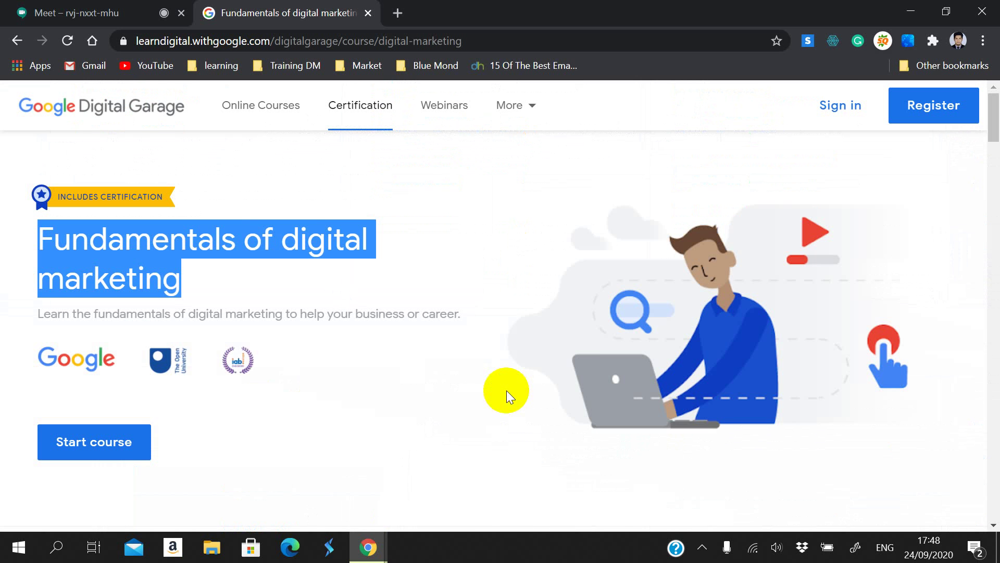
left_click(495, 370)
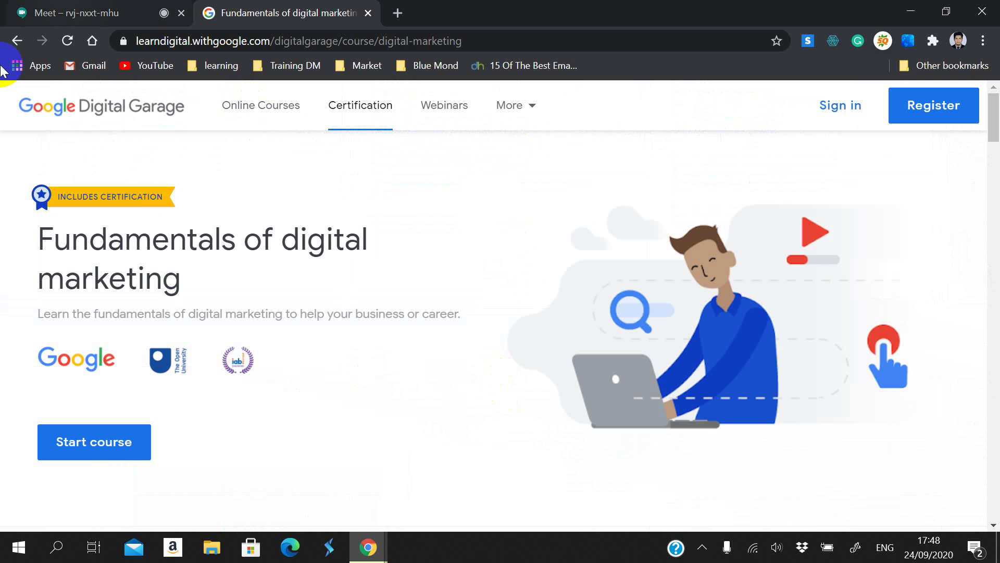
Step: Go back to the Digital Marketing course list after a brief check of the Meet call
left_click(18, 40)
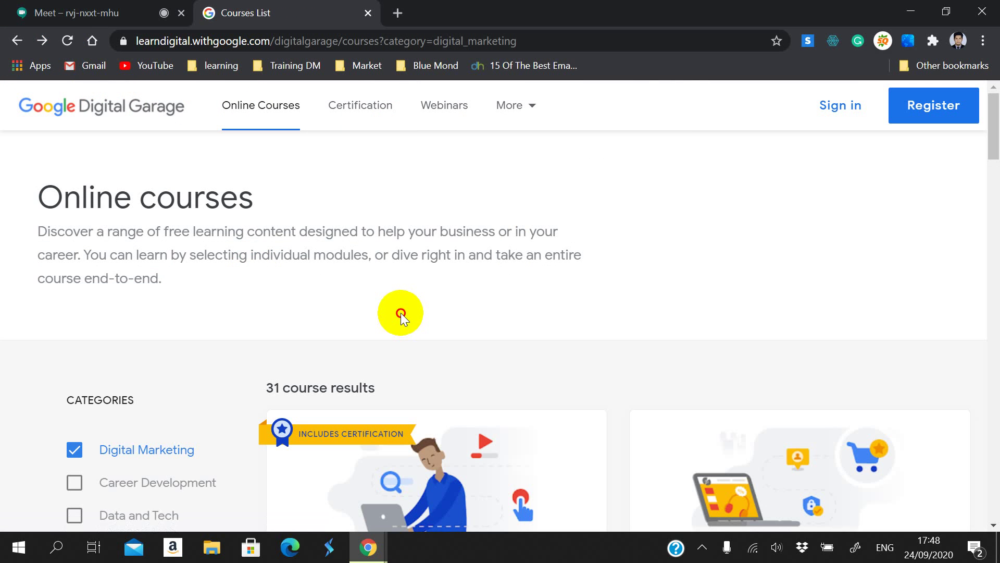
key("ctrl+1")
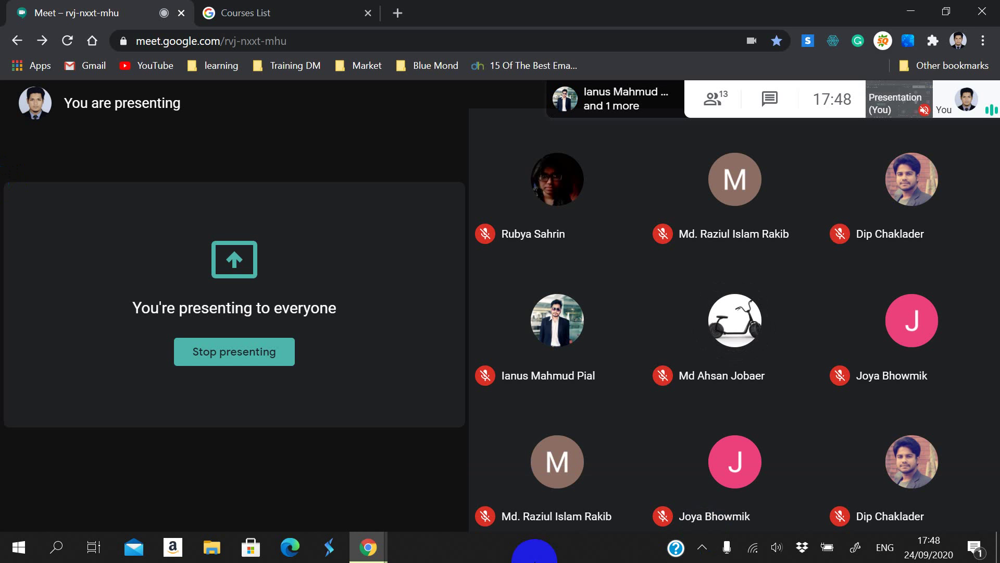
left_click(273, 11)
Step: Scroll through the Digital Marketing course list, then start a new blank tab
scroll(625, 312, "down", 4)
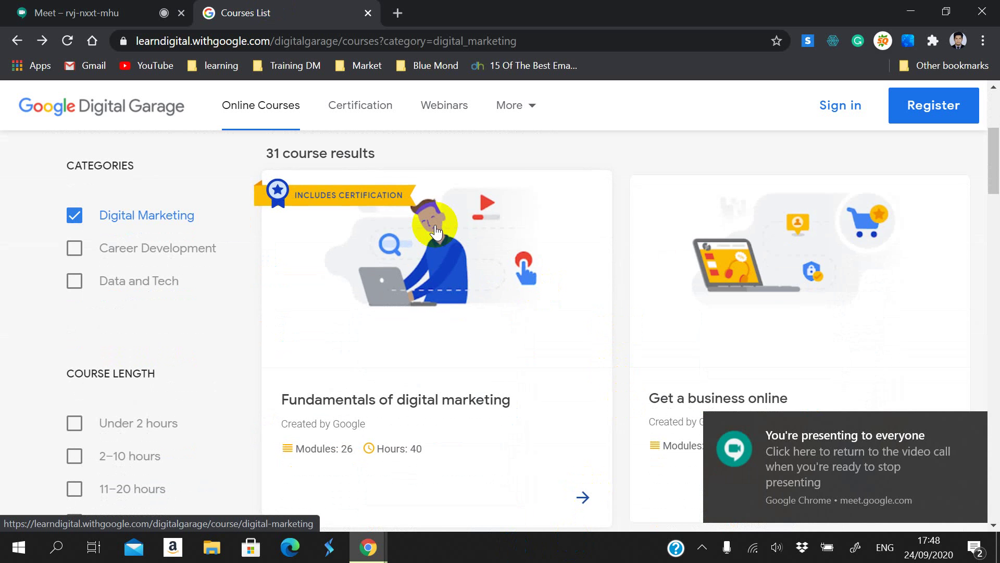
scroll(464, 364, "down", 1)
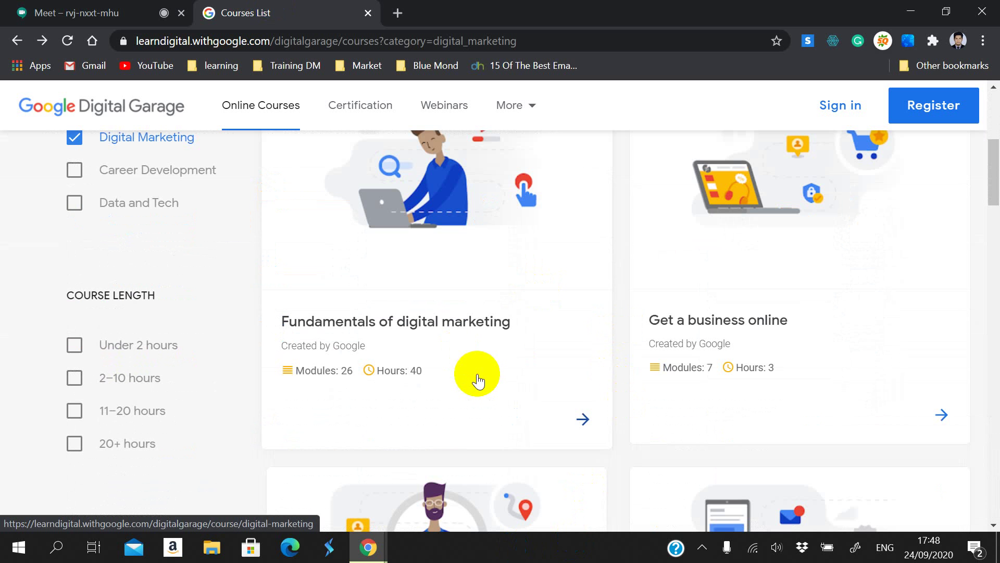
scroll(364, 255, "down", 5)
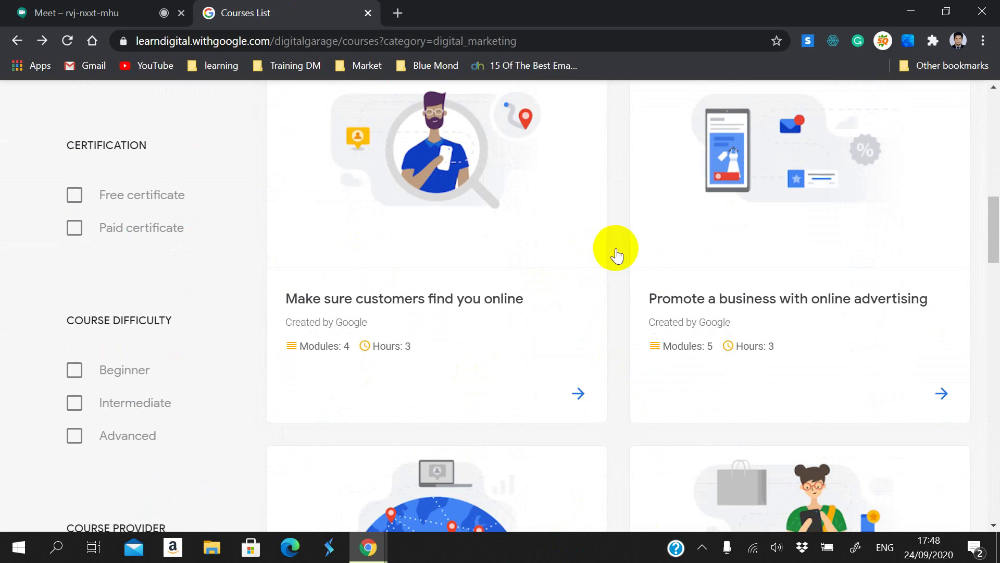
scroll(616, 248, "up", 7)
scroll(607, 265, "up", 4)
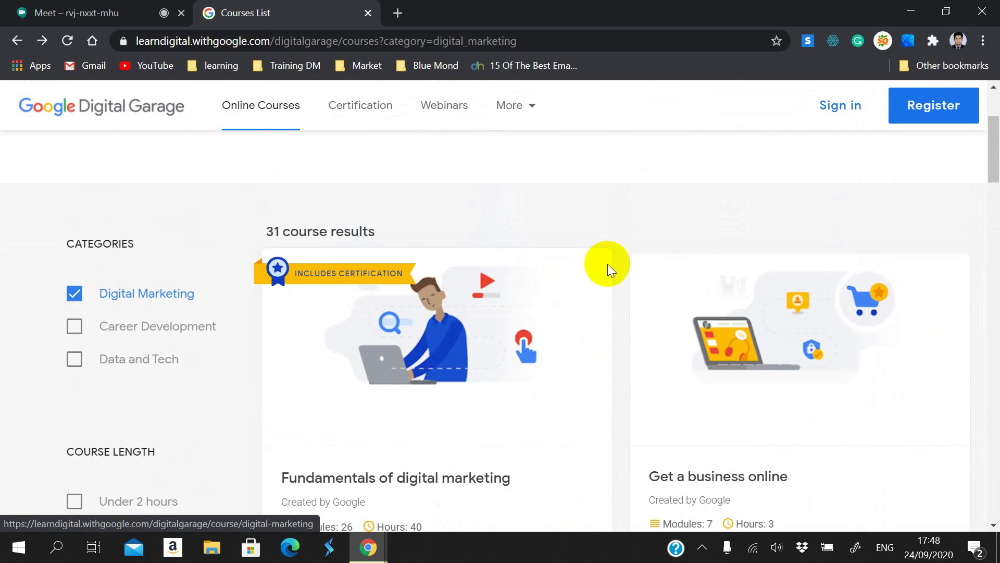
scroll(615, 281, "down", 4)
scroll(615, 276, "down", 5)
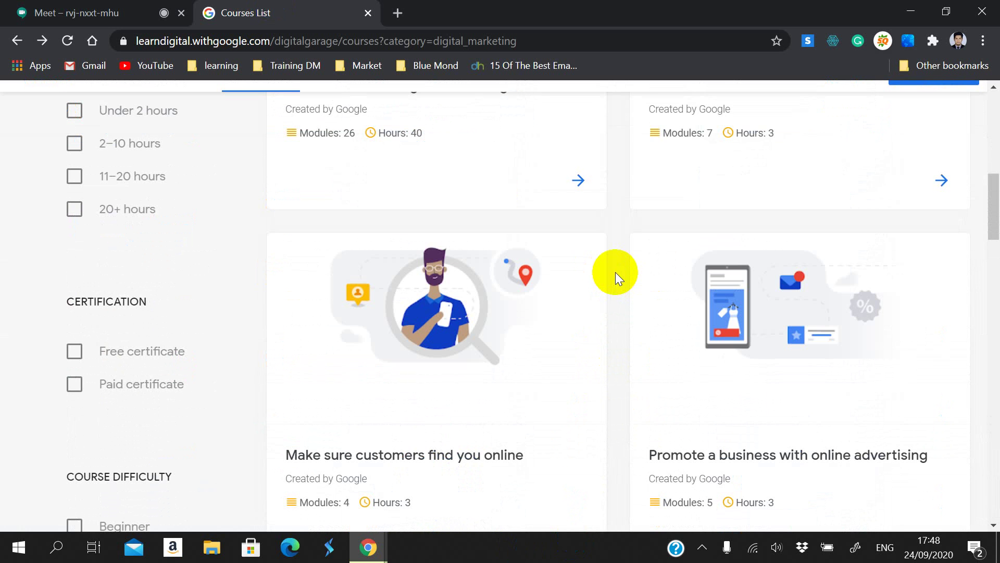
scroll(615, 272, "up", 2)
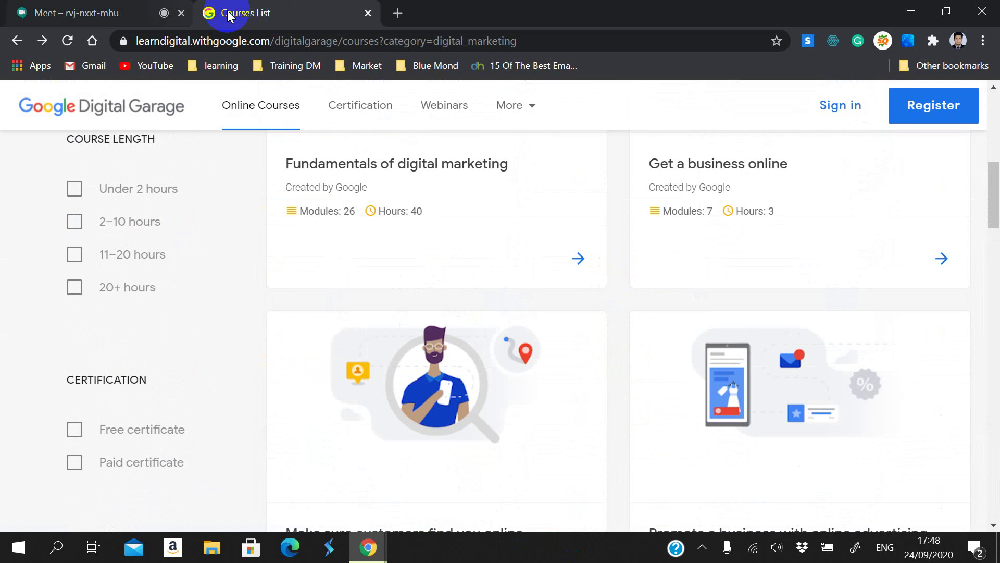
left_click(398, 13)
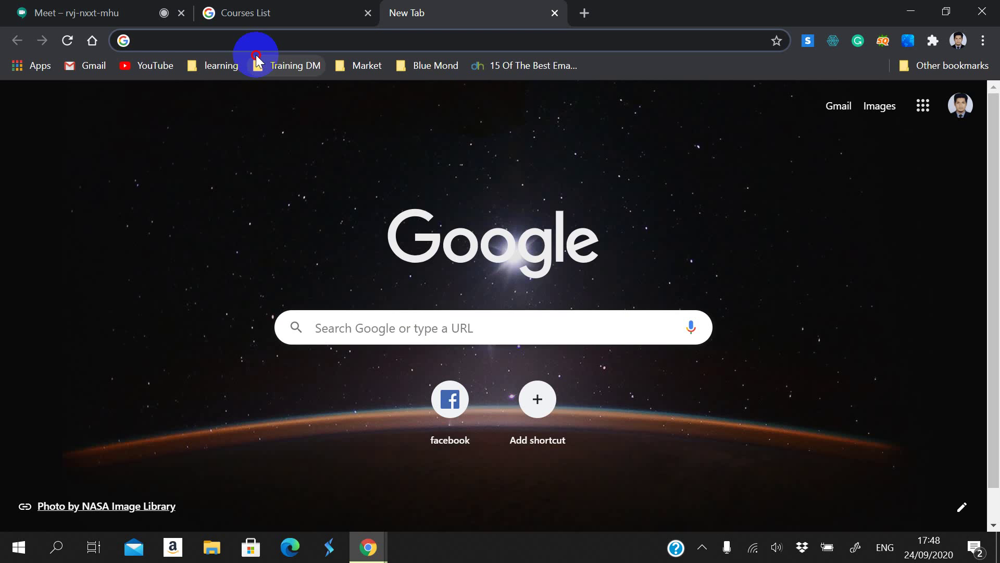
Step: Look through the Training DM and learning bookmark folders, then return to the Meet call
left_click(215, 67)
mouse_move(289, 66)
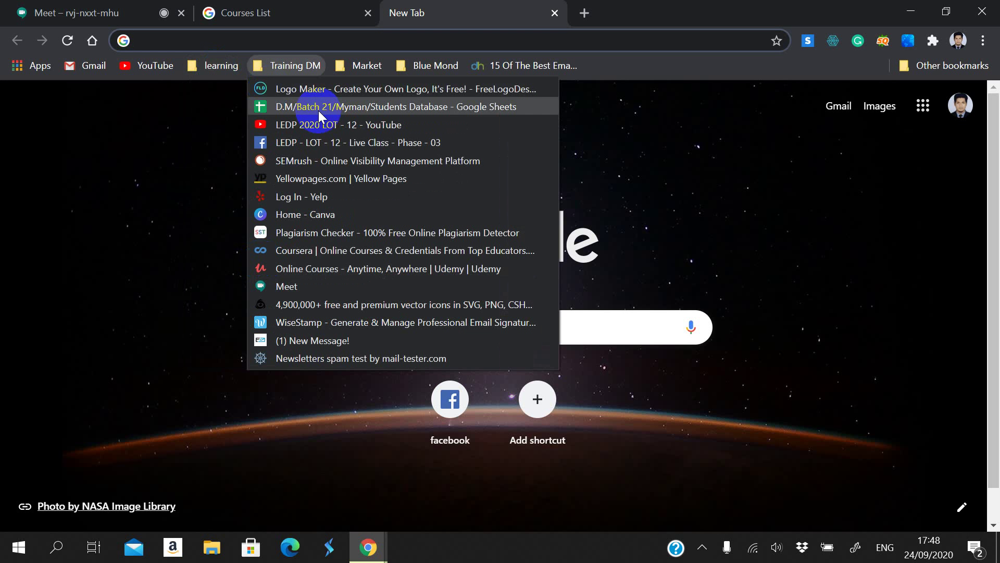
mouse_move(229, 62)
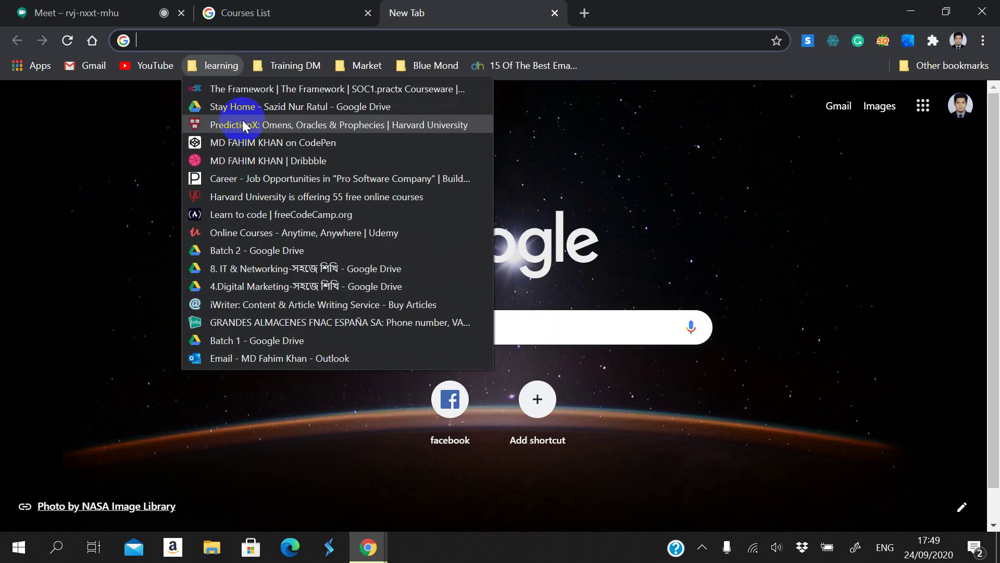
left_click(123, 11)
left_click(69, 15)
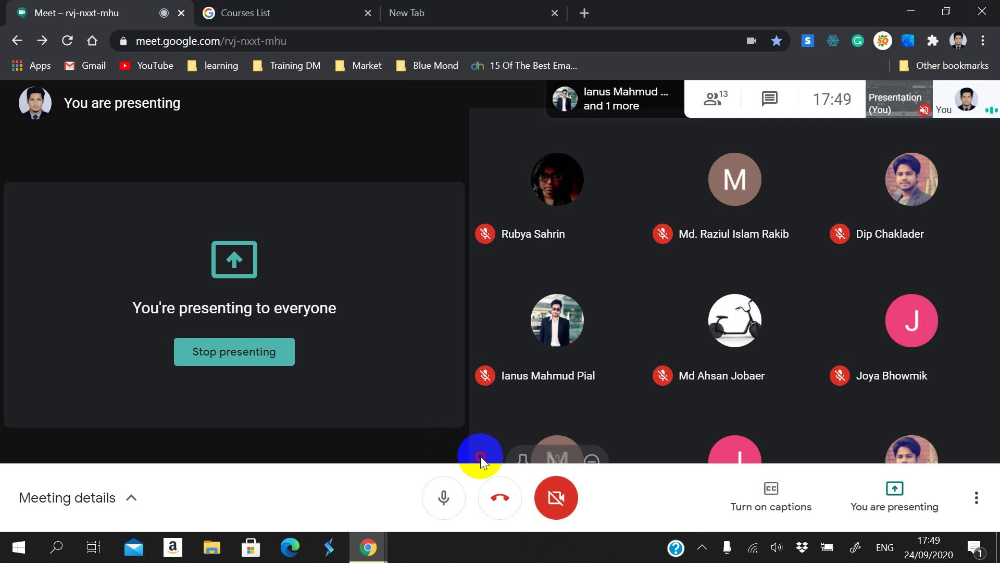
Step: Review the 31-course Digital Marketing list, including the Fundamentals link options, then go to the blank tab
left_click(289, 11)
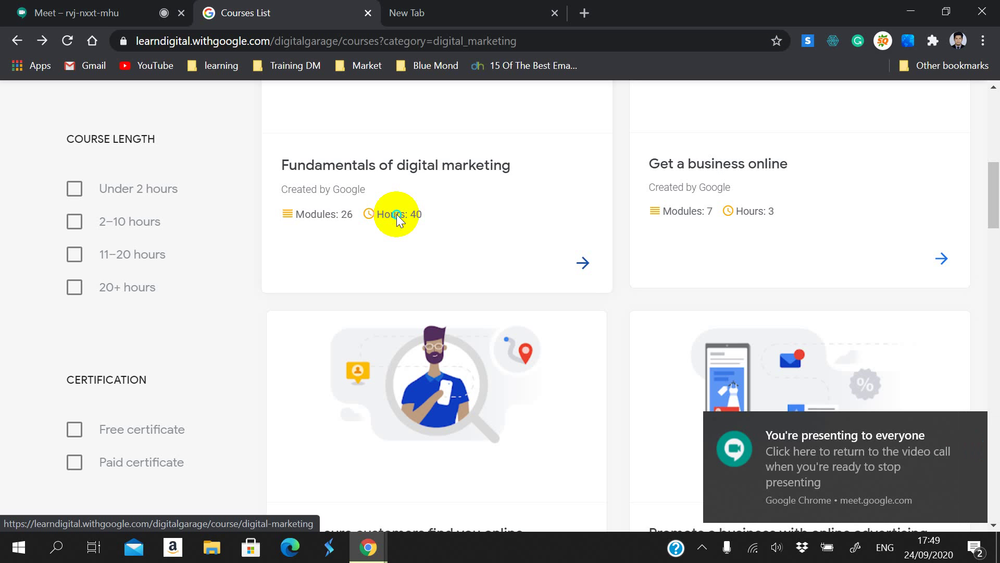
right_click(398, 216)
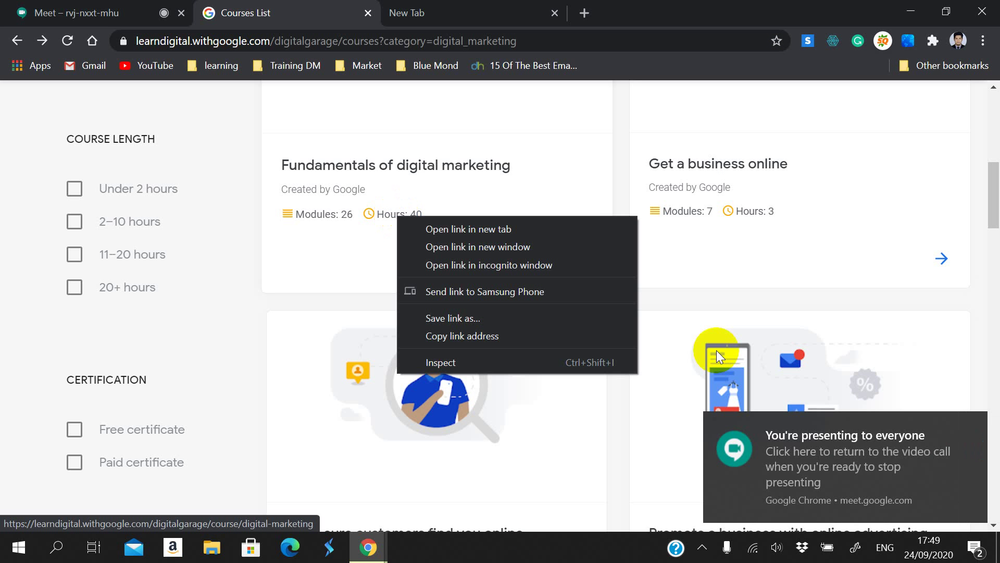
left_click(661, 302)
scroll(524, 333, "up", 10)
scroll(524, 333, "up", 1)
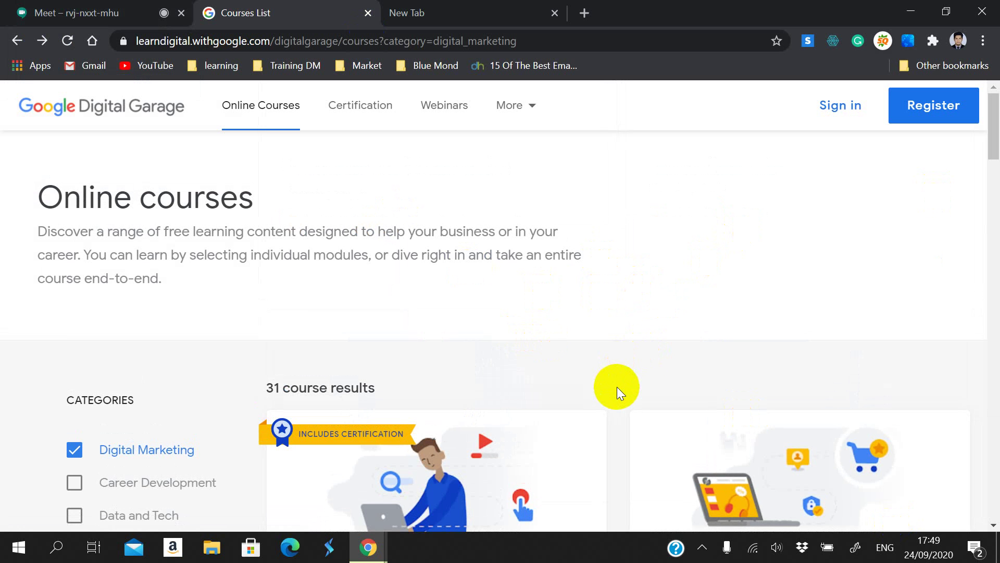
scroll(607, 380, "down", 1)
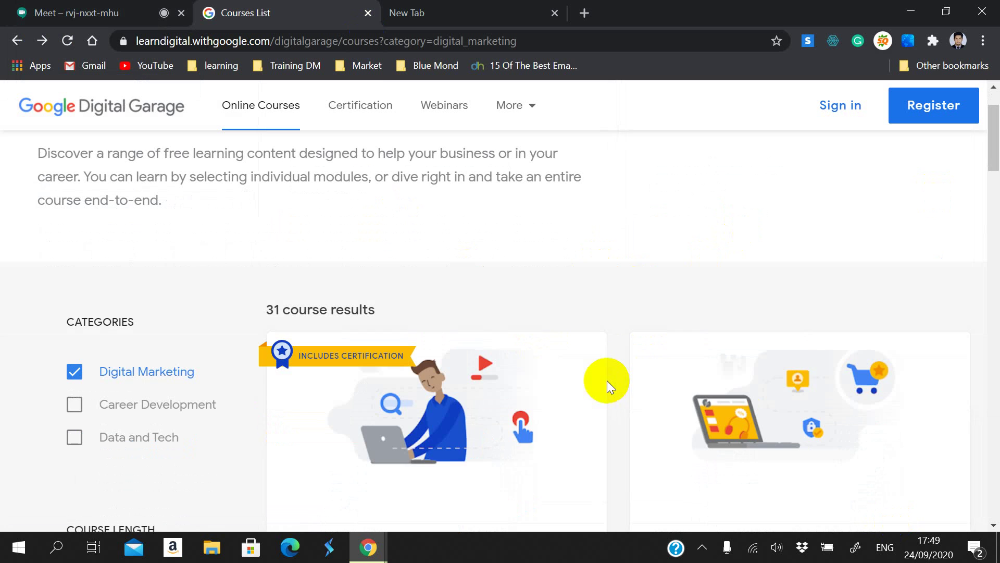
left_click(107, 11)
left_click(417, 12)
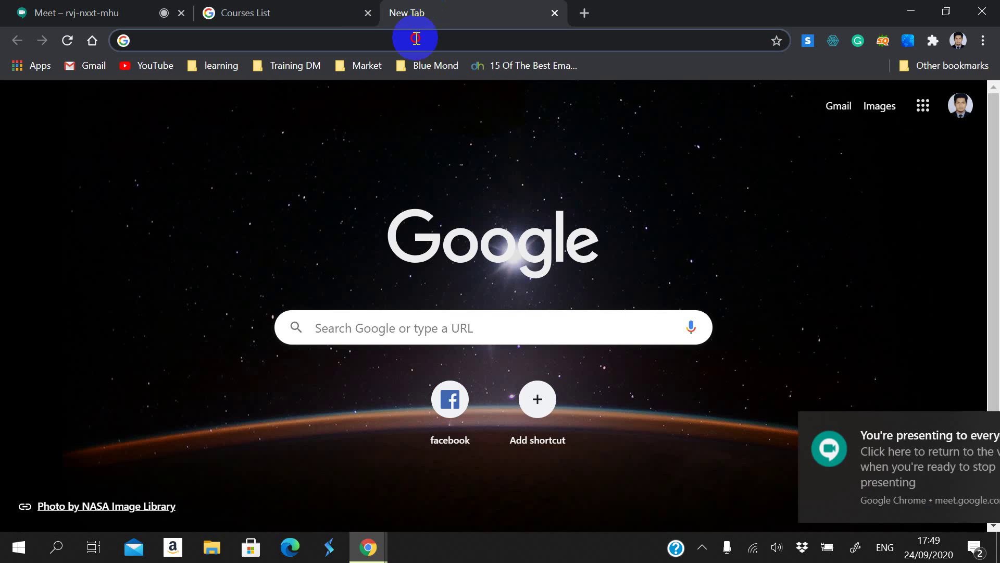
Step: Check on the Meet call, then come back to the blank new tab
left_click(413, 42)
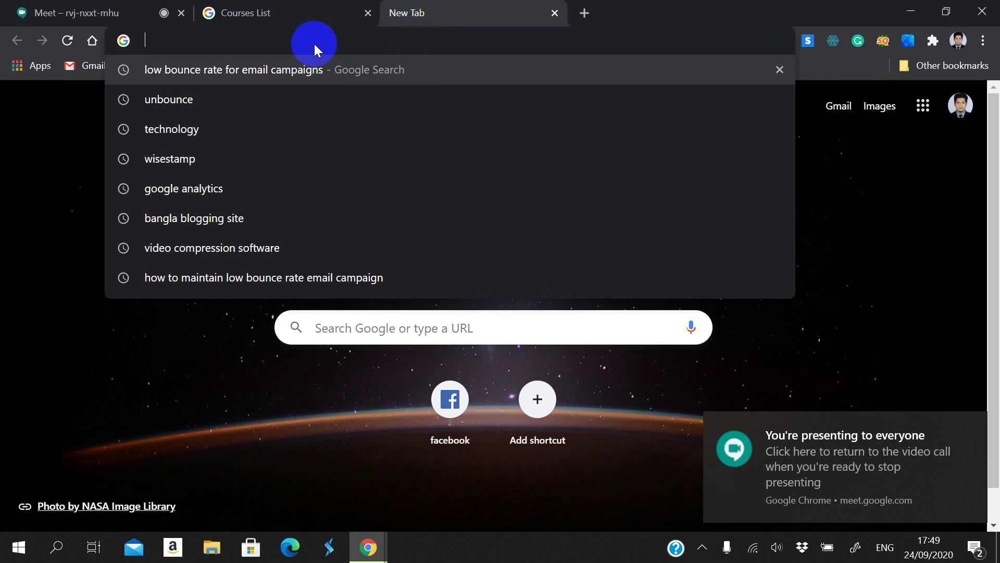
left_click(39, 9)
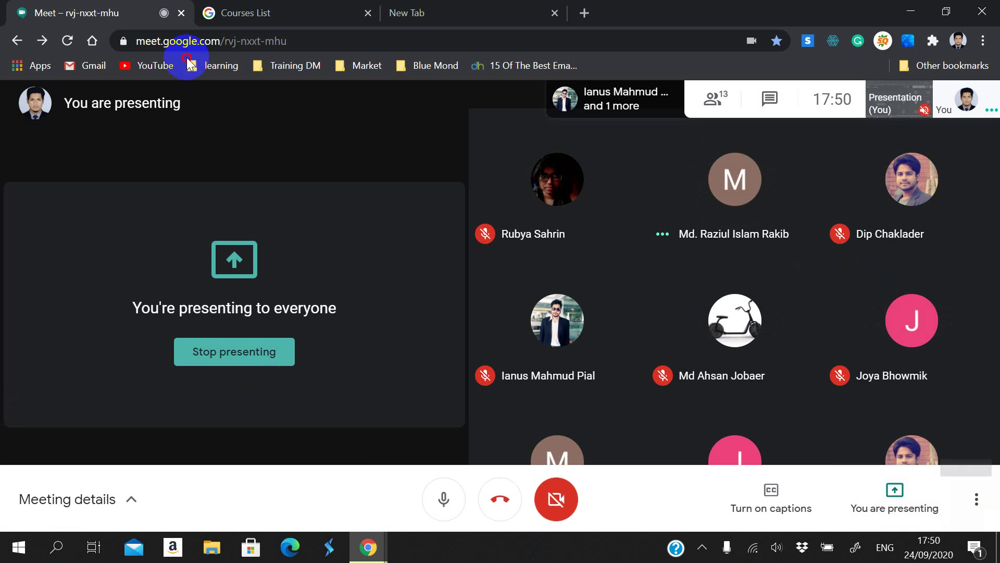
left_click(518, 9)
Step: Search Google for 'bangladesh gov coursera', correcting the 'gob' typo
left_click(442, 40)
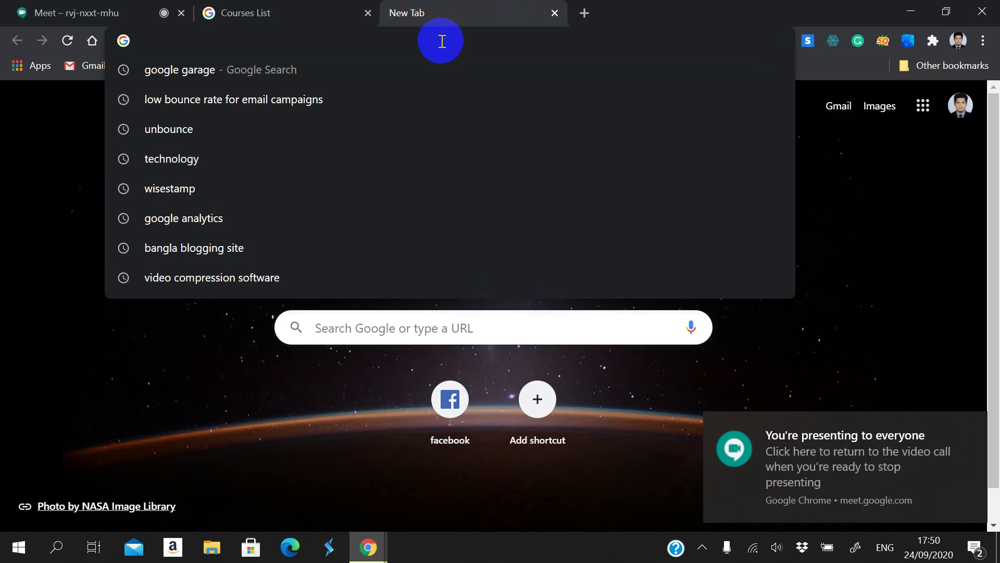
type("bangla")
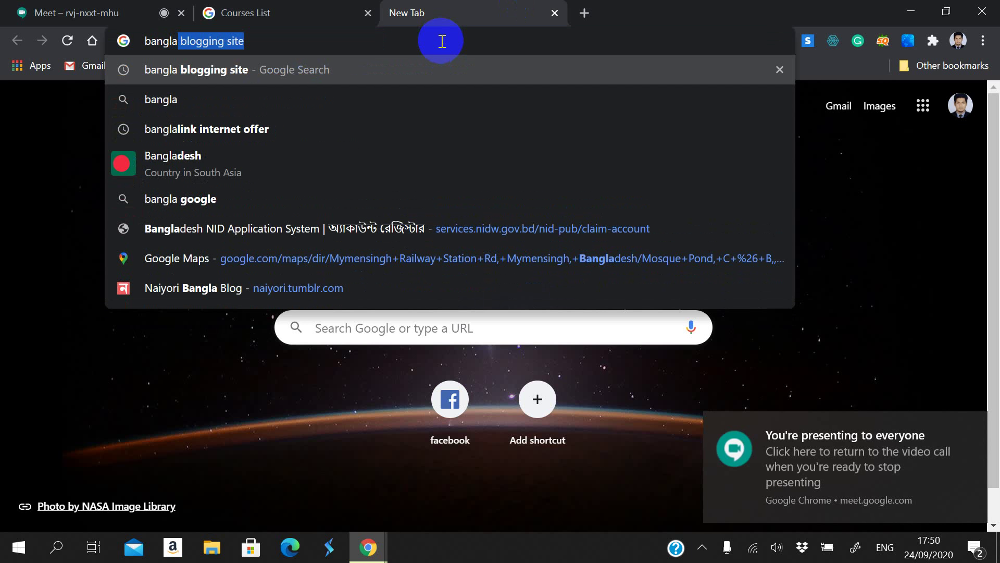
type("d")
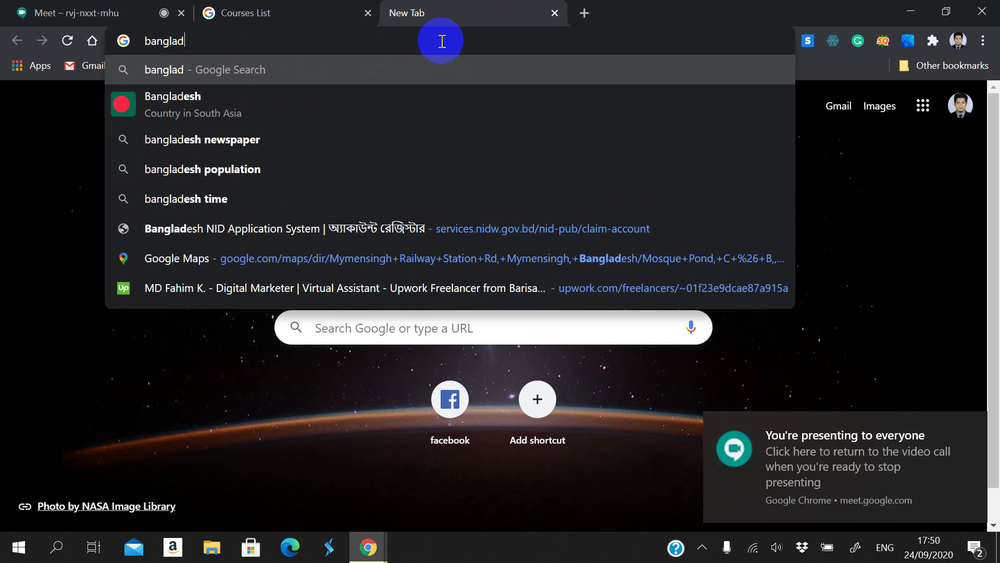
type("esh gob")
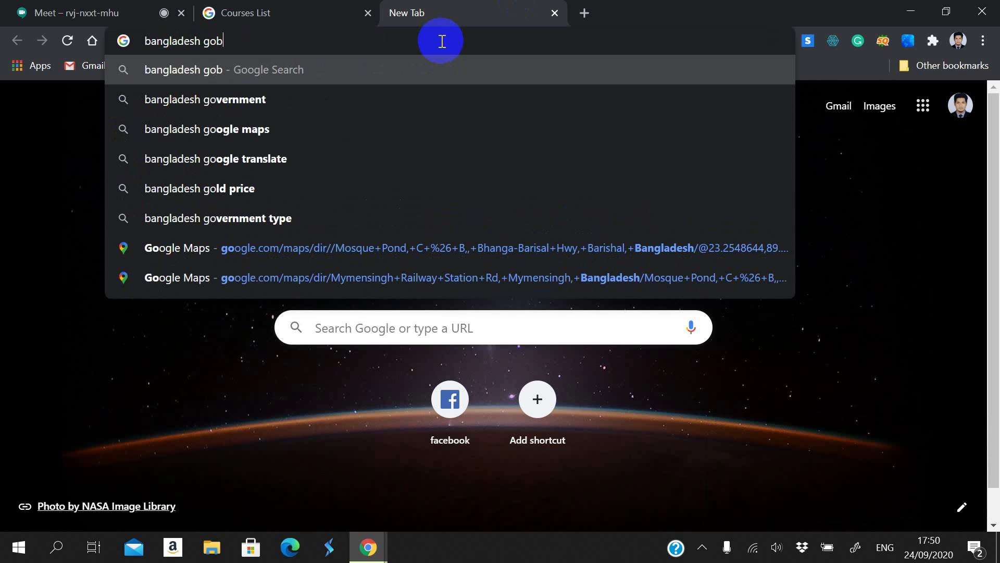
key("BackSpace")
type("v ")
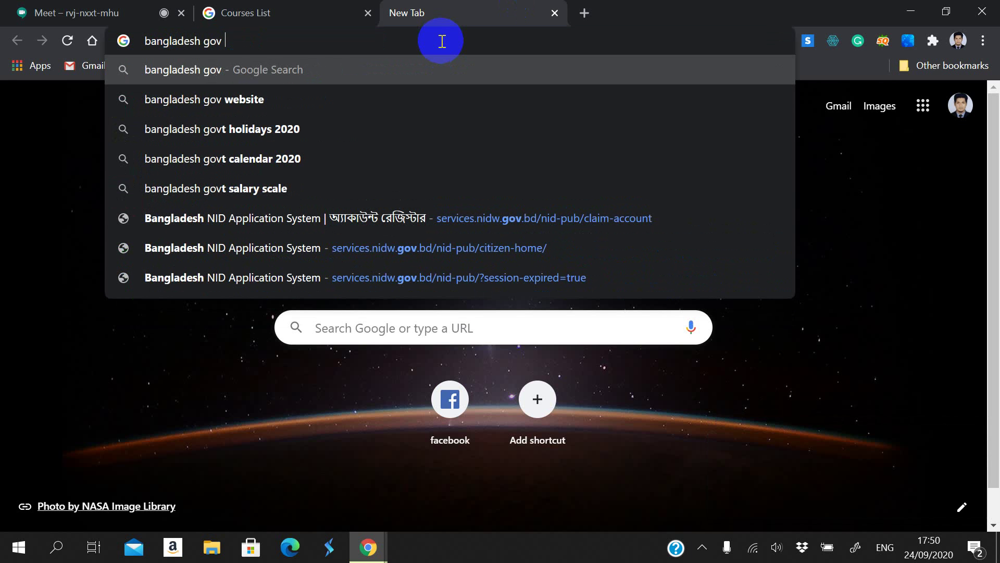
type("cours")
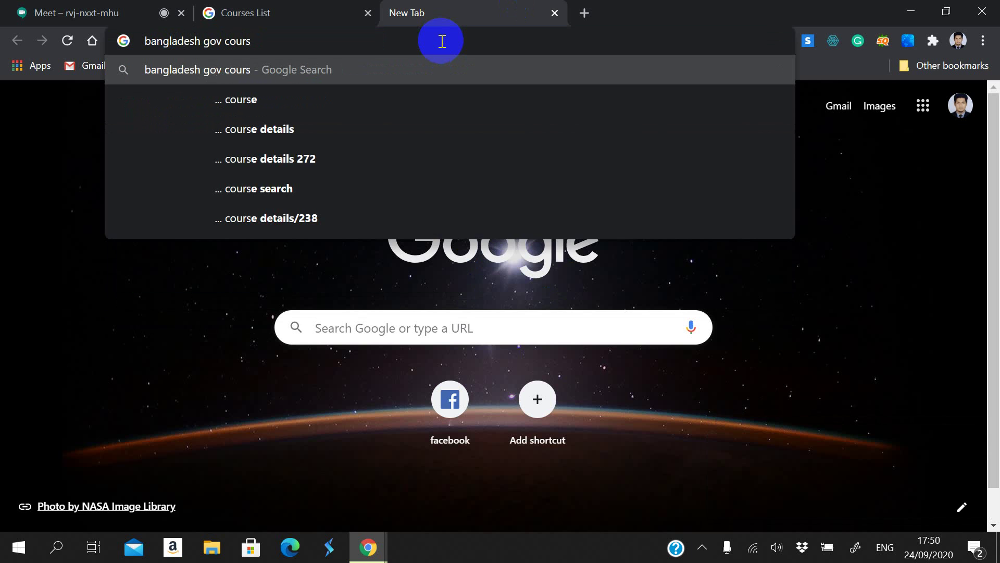
type("era")
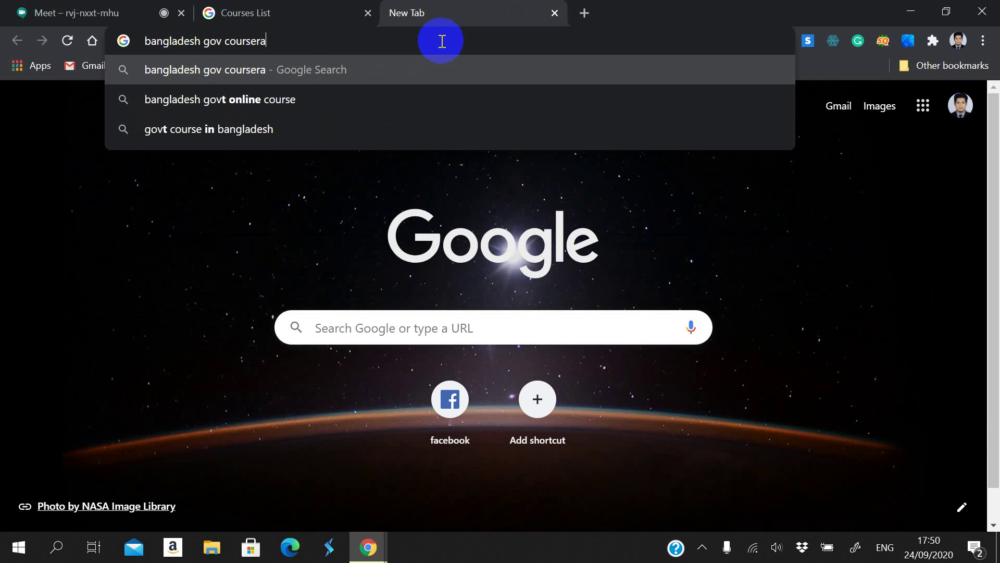
key("Return")
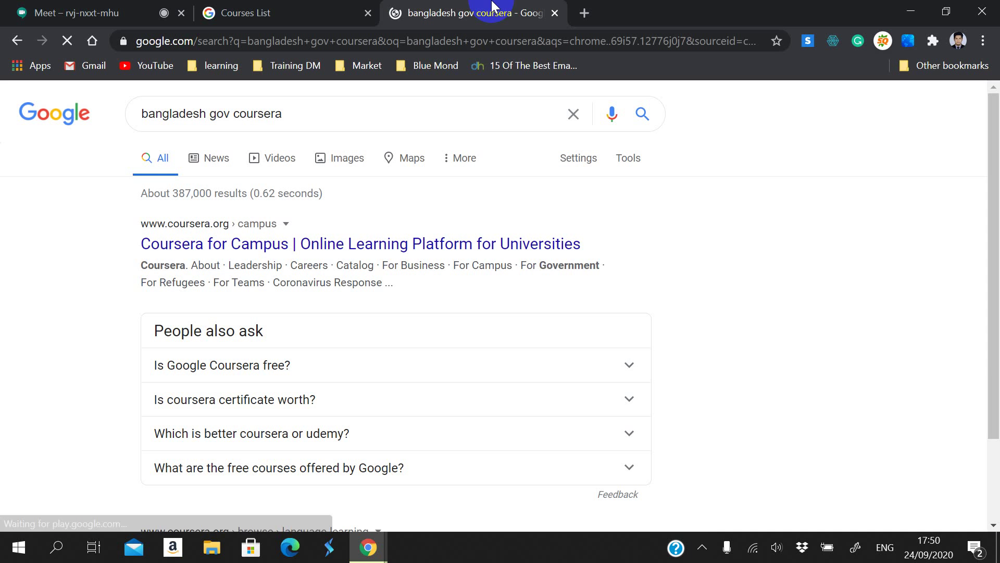
left_click(290, 245)
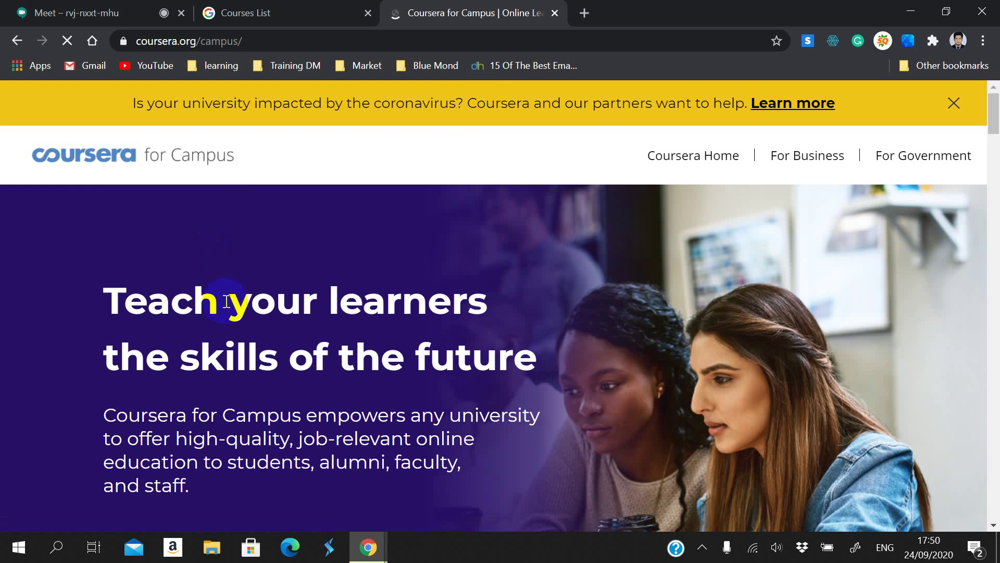
scroll(377, 248, "down", 12)
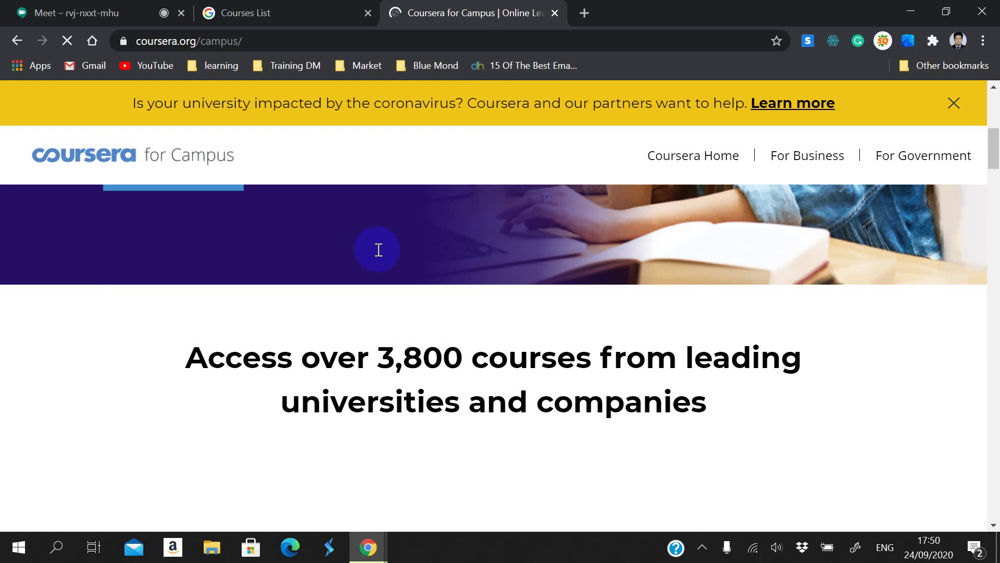
scroll(113, 339, "down", 15)
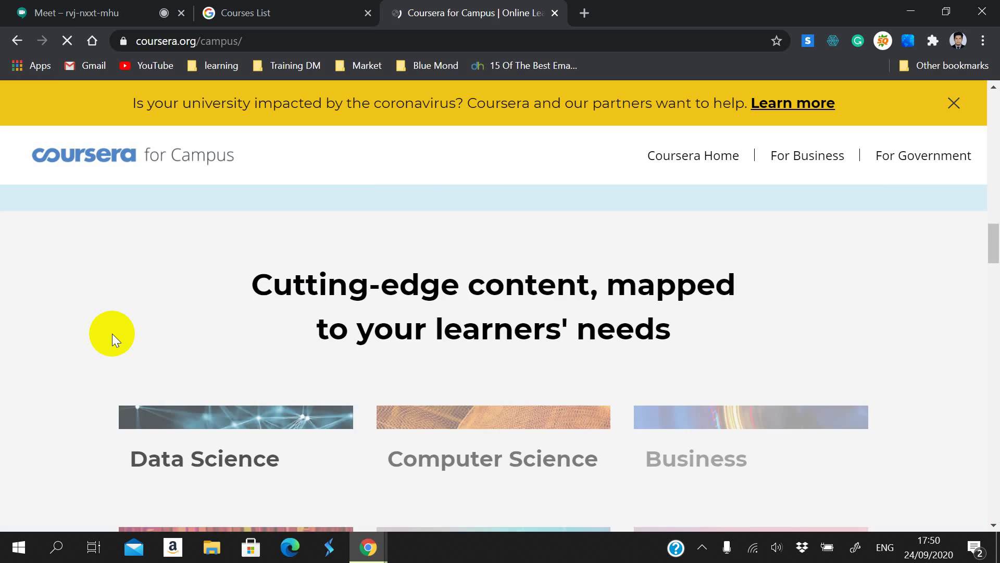
scroll(88, 266, "up", 2)
scroll(86, 261, "up", 3)
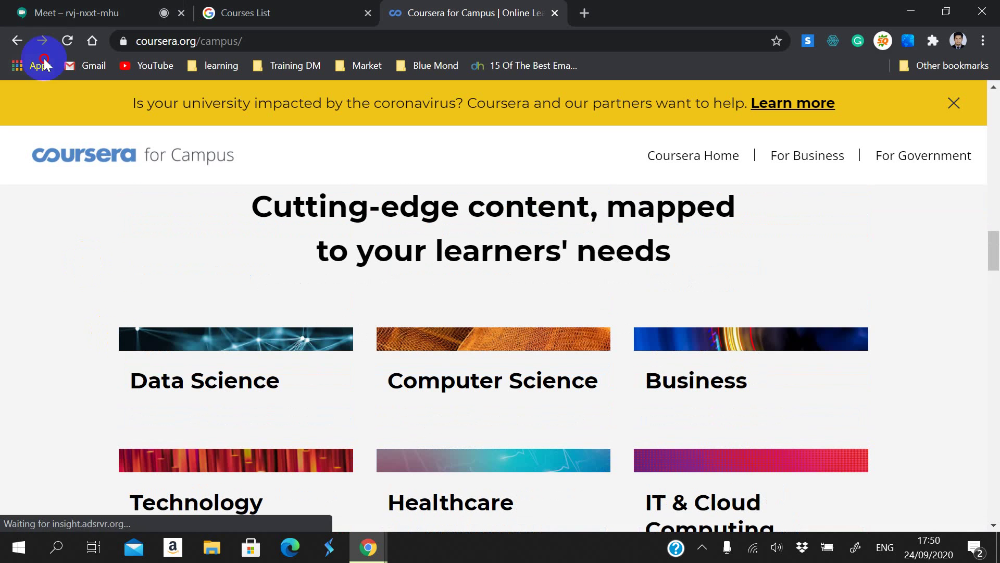
left_click(19, 40)
scroll(164, 267, "down", 4)
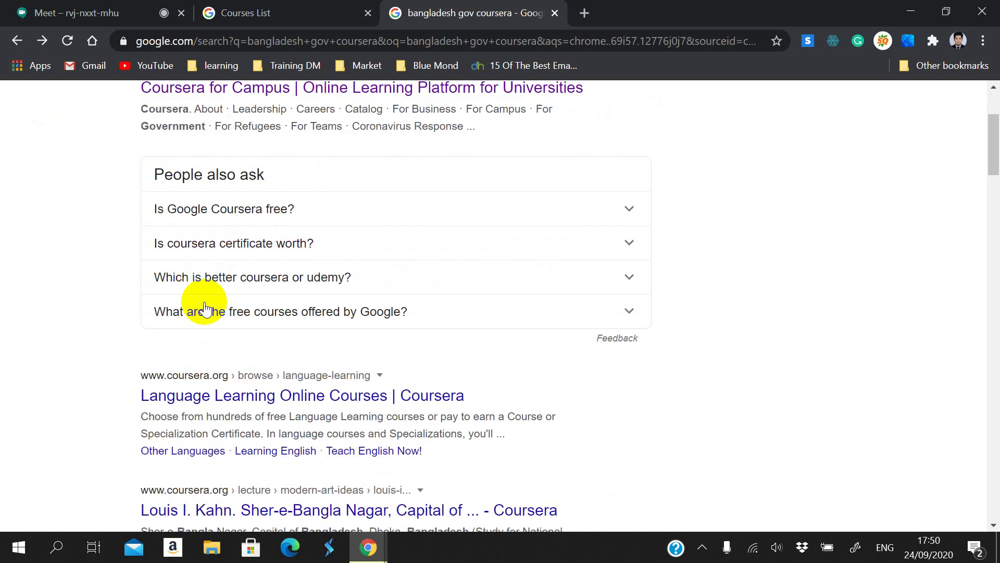
scroll(220, 359, "down", 3)
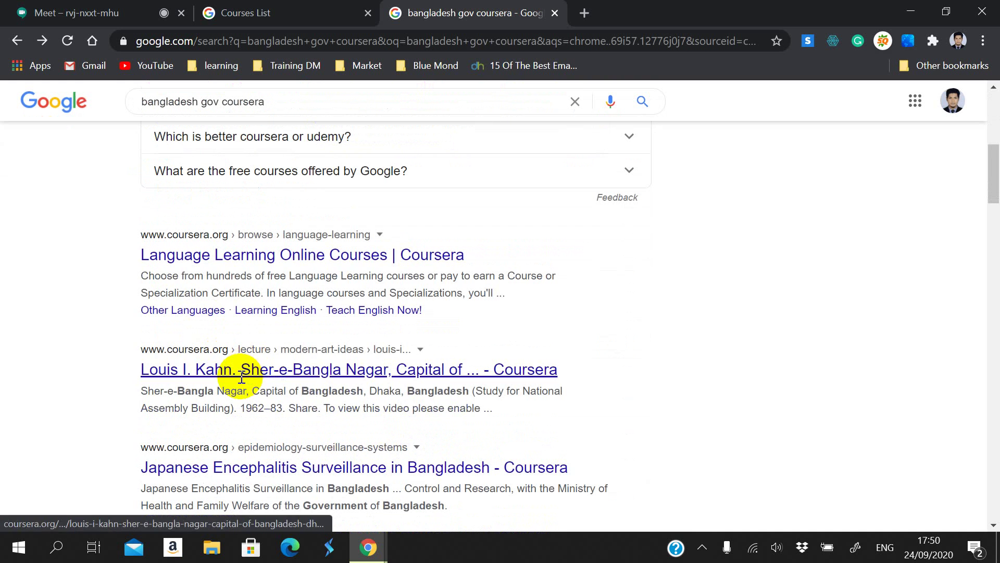
scroll(193, 293, "down", 2)
scroll(249, 216, "up", 9)
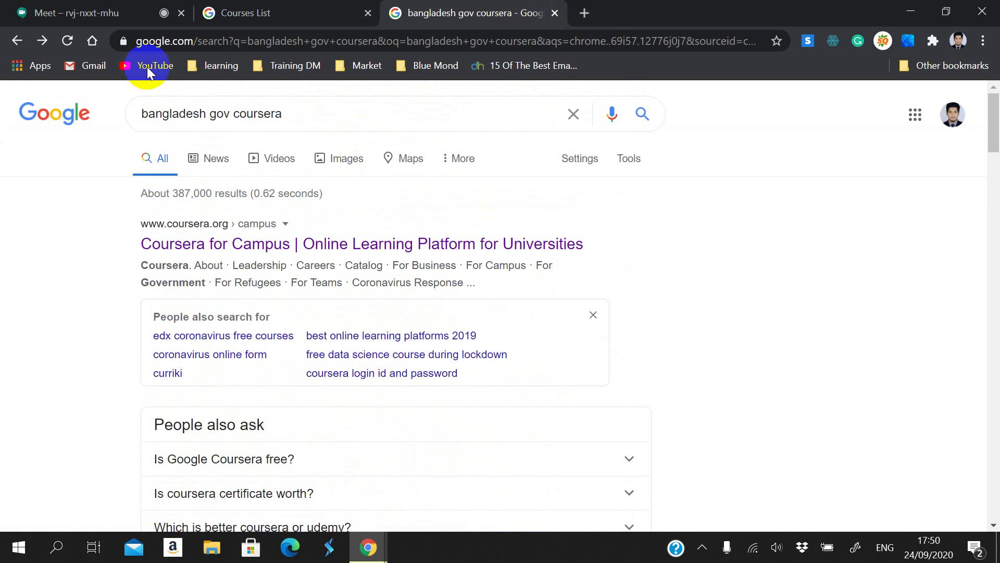
Step: Load the home page, open Facebook from its shortcut, then close that tab
left_click(93, 40)
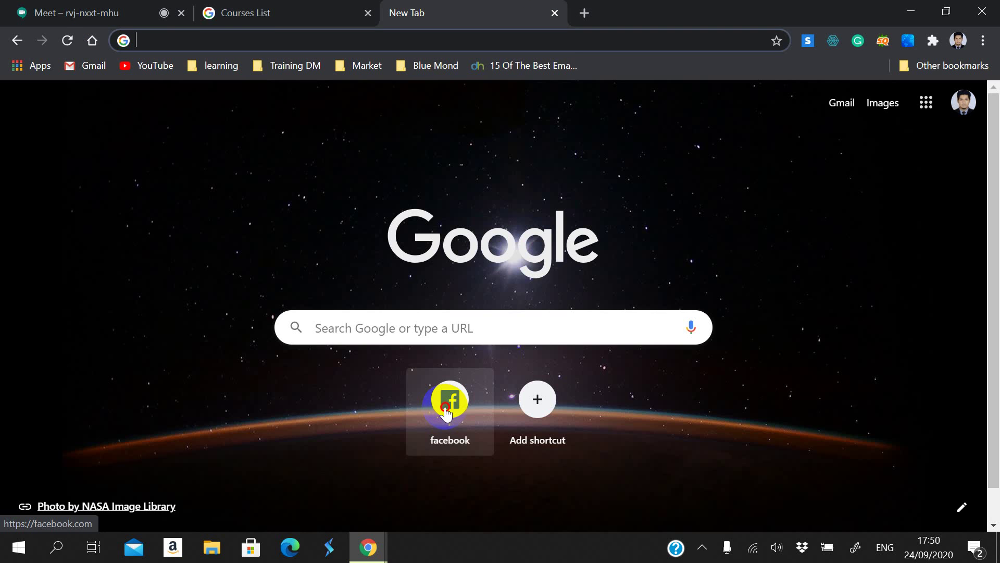
left_click(447, 409)
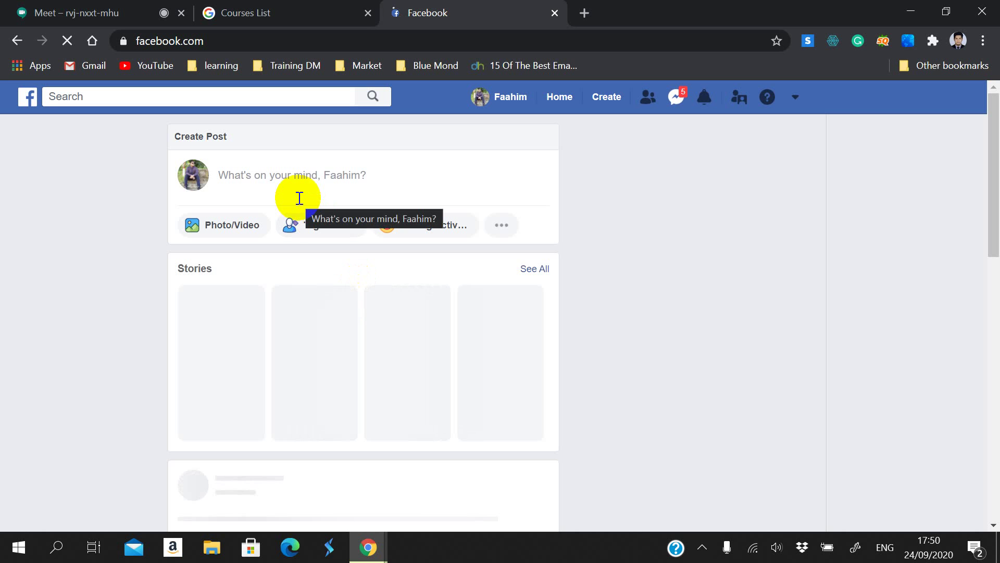
left_click(553, 13)
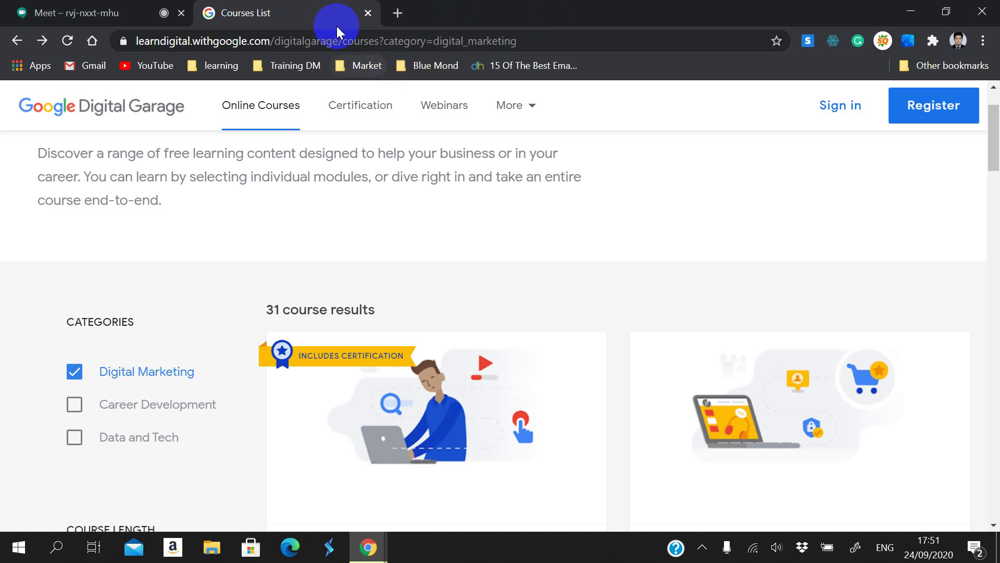
Step: After checking the Meet presentation, replace the course list with Chrome's Google start page
key("ctrl+shift+Tab")
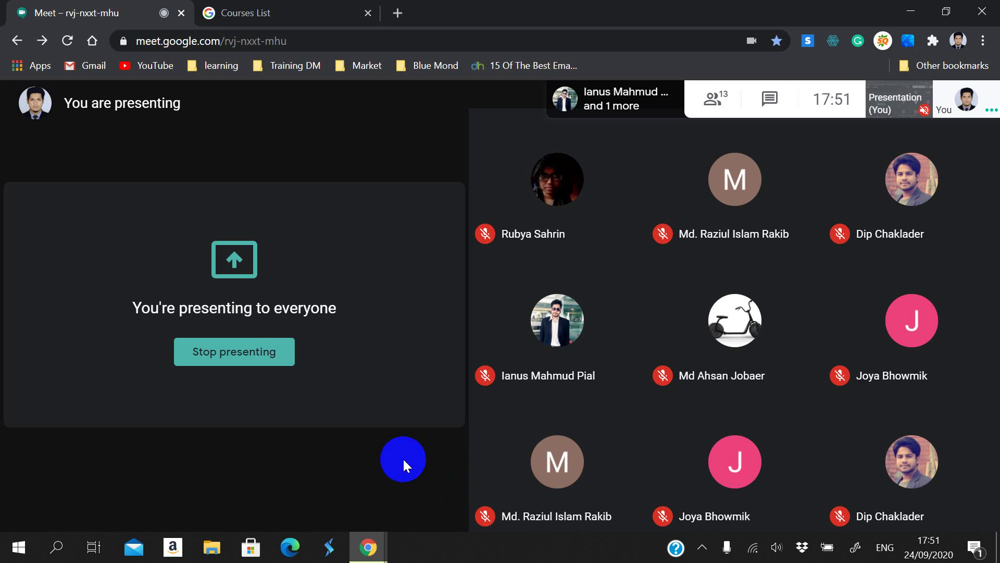
left_click(317, 8)
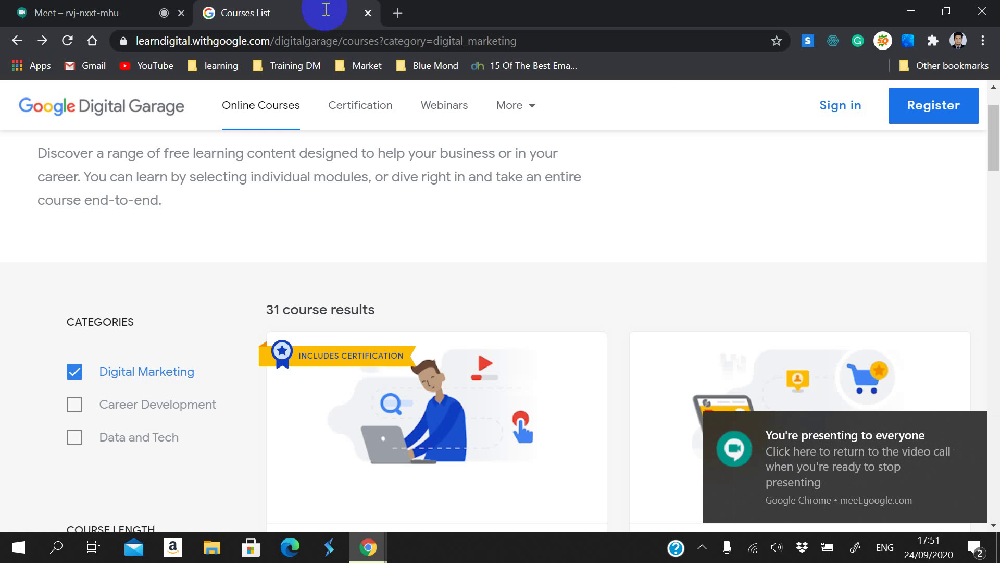
left_click(346, 40)
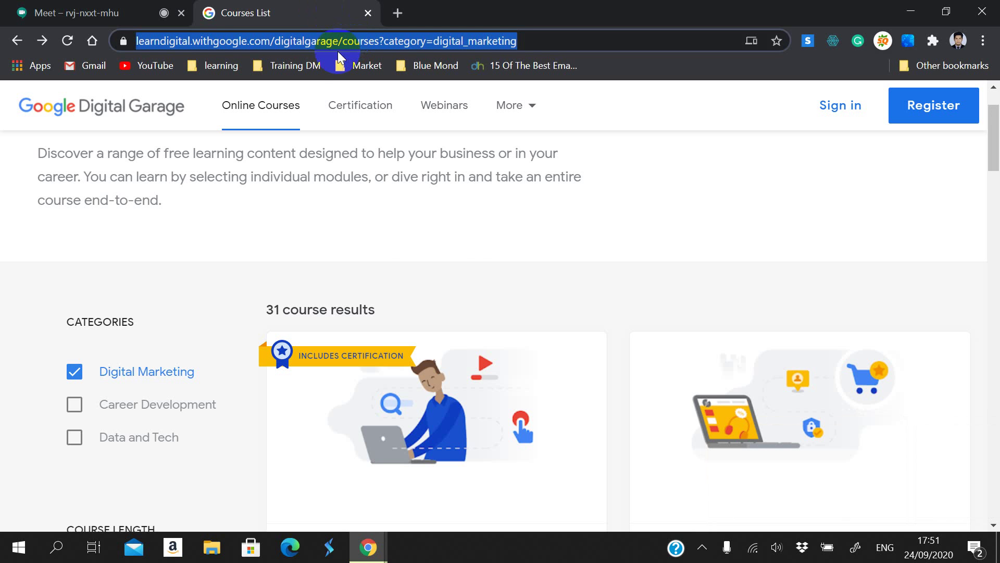
left_click(95, 42)
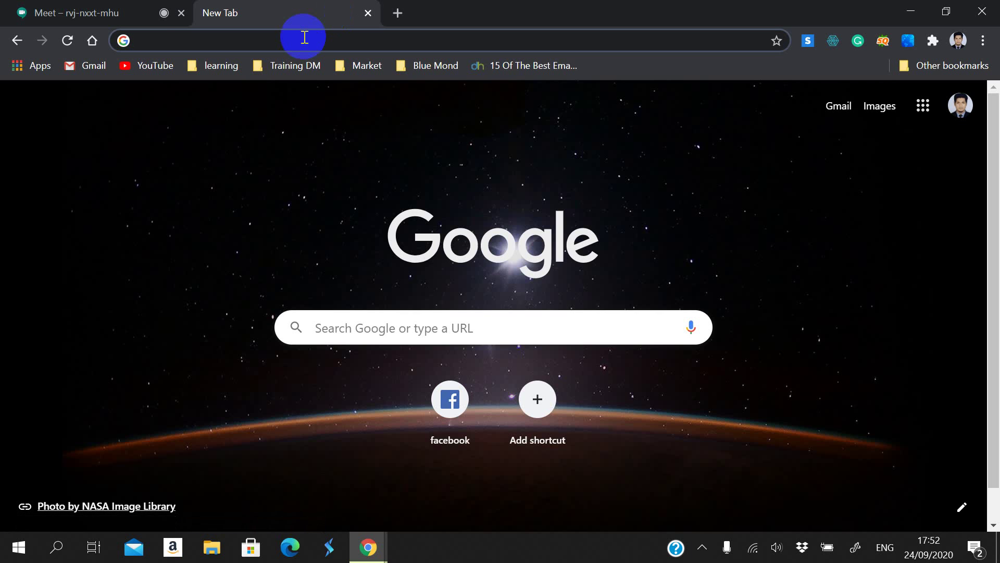
Step: Search 'ict facebook', then change the query to 'iedp facebook' and run it
type("ict")
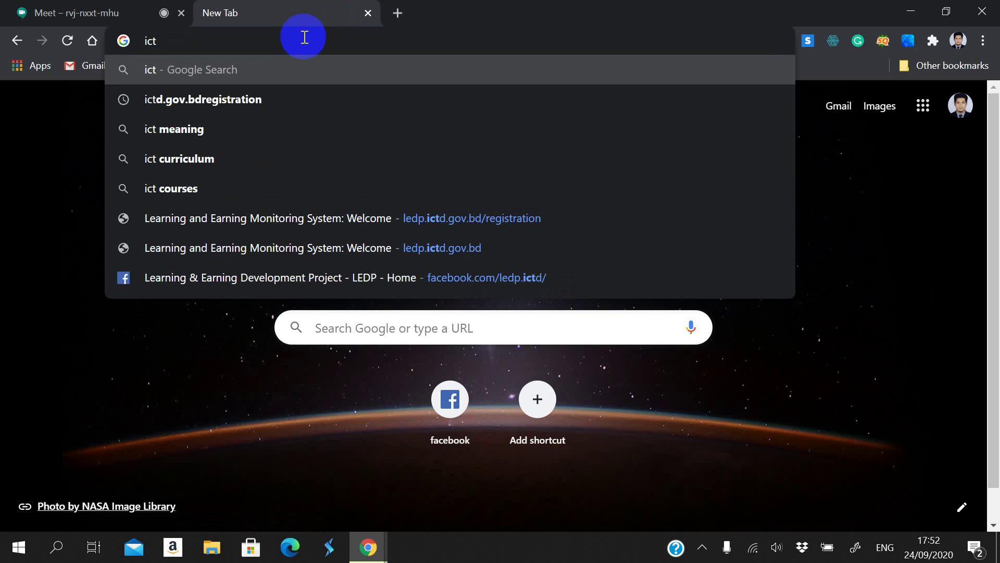
type(" fac")
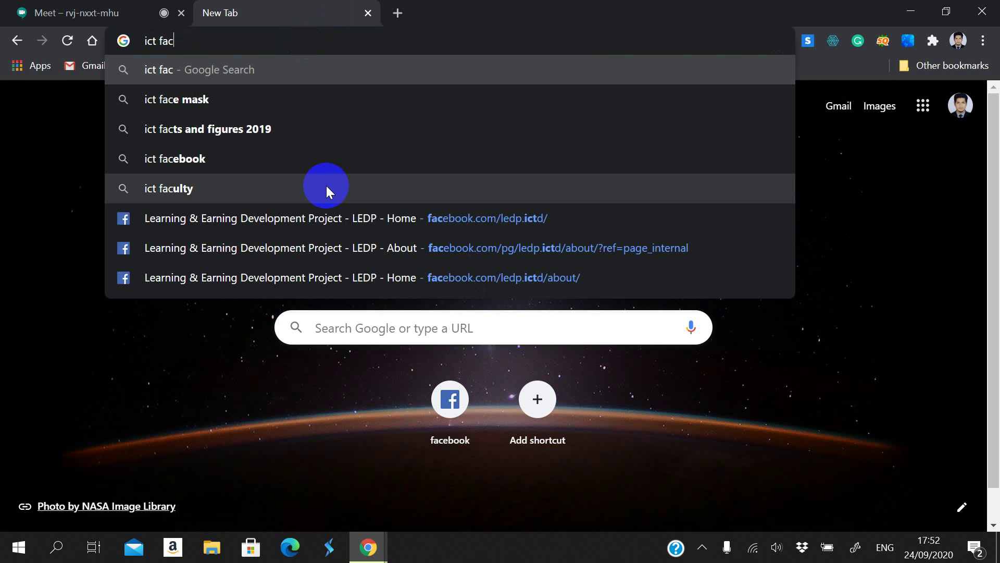
left_click(328, 167)
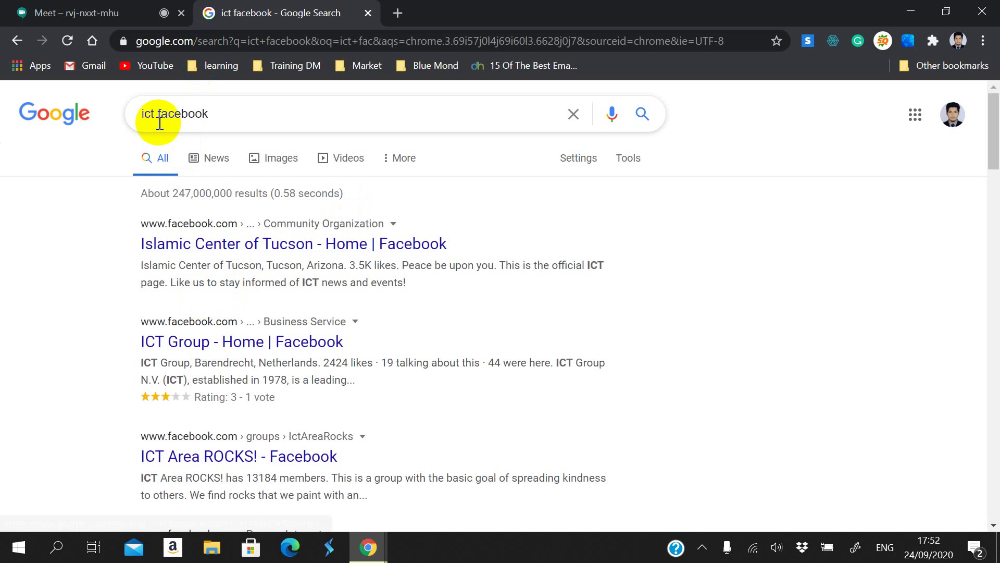
left_click_drag(145, 116, 154, 115)
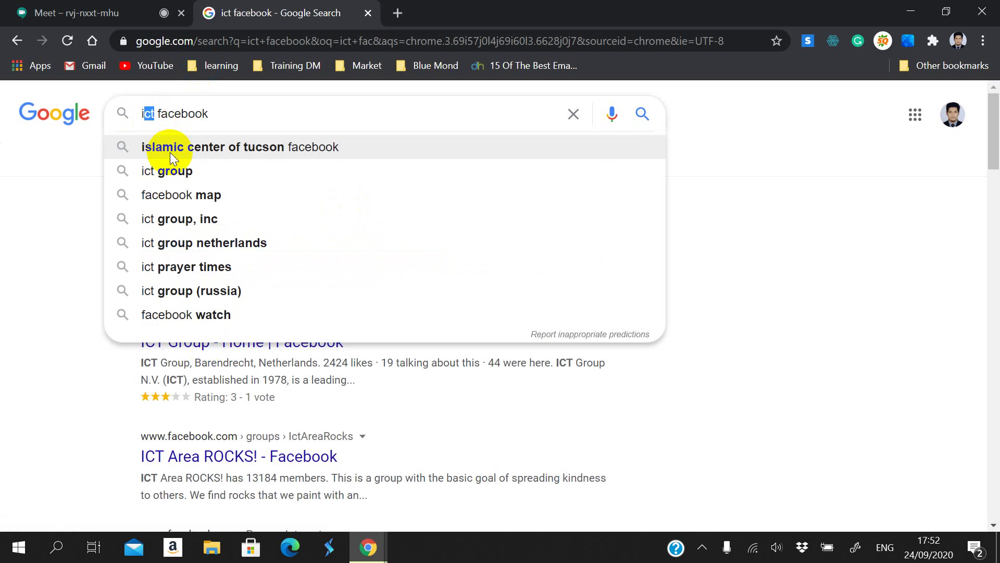
type("edp")
key("Return")
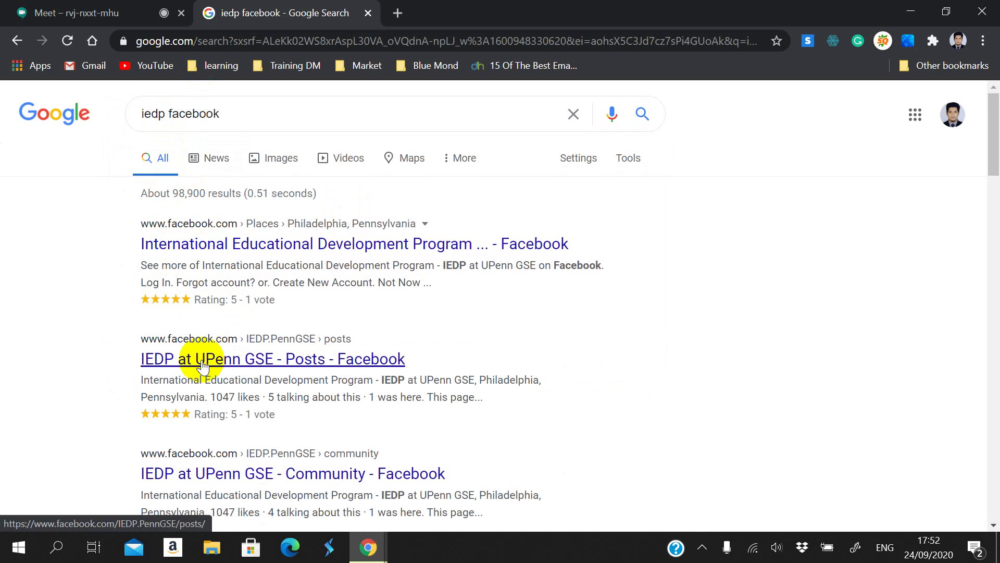
scroll(202, 368, "down", 1)
Step: Open the 'IEDP at UPenn GSE - Community - Facebook' result and scroll over the page
left_click(189, 404)
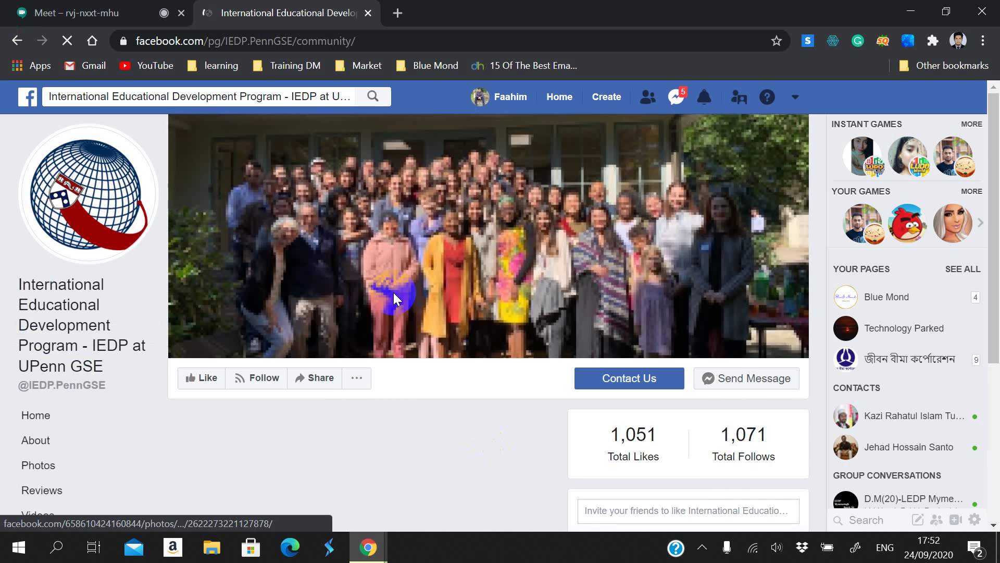
scroll(414, 339, "down", 5)
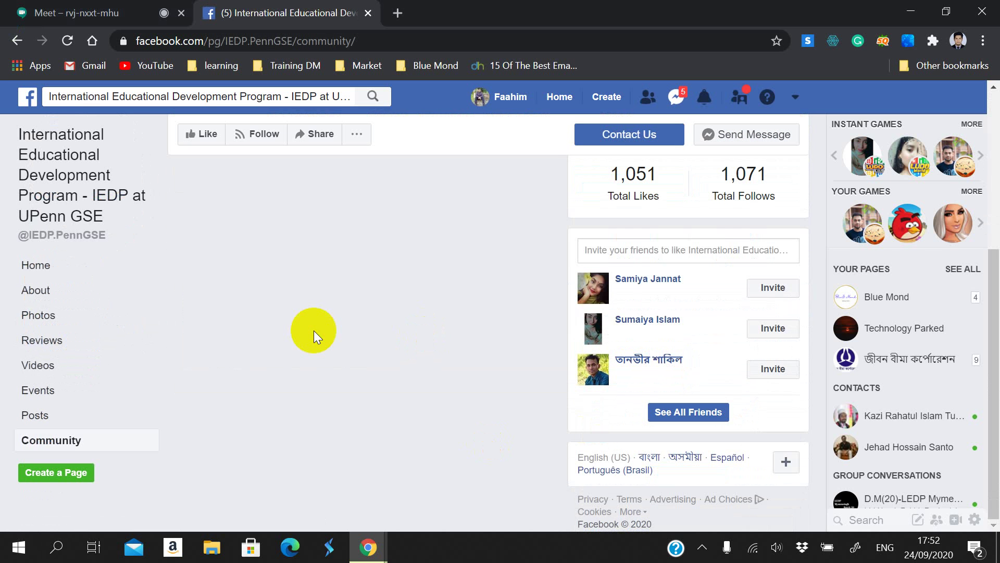
scroll(417, 339, "up", 5)
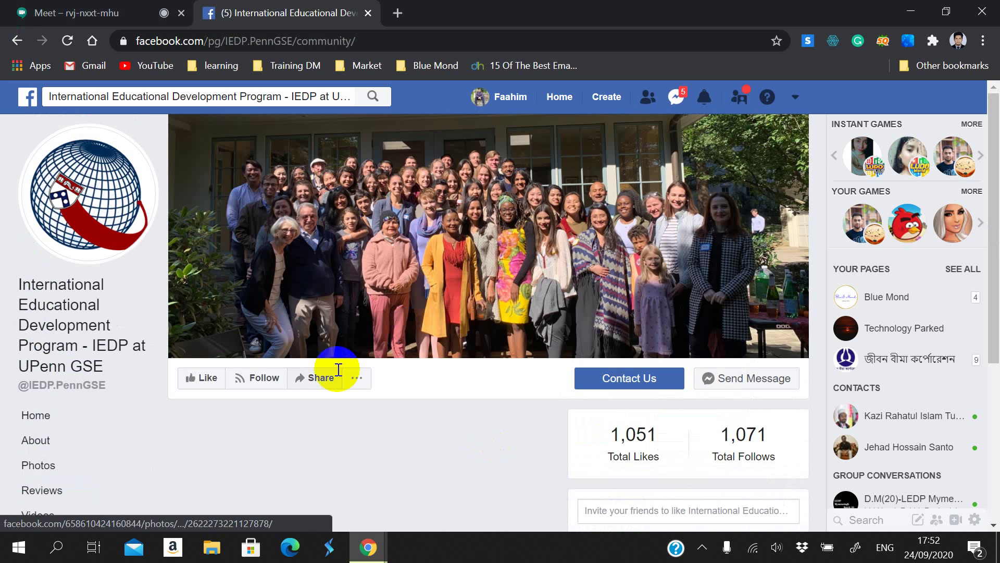
Step: Search 'ledp.ictd facebook' and open the Learning & Earning Development Project - LEDP result
left_click(257, 47)
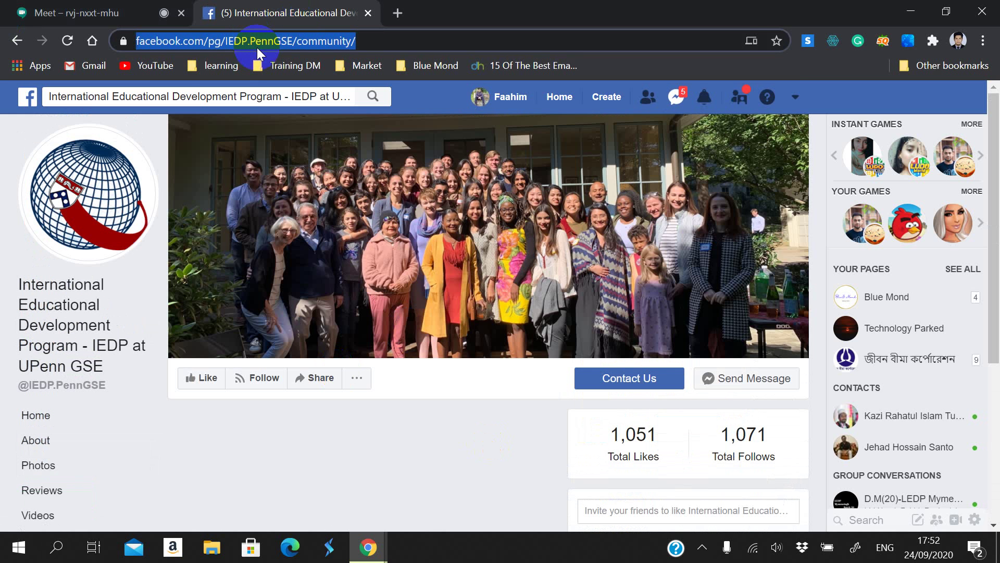
type("le")
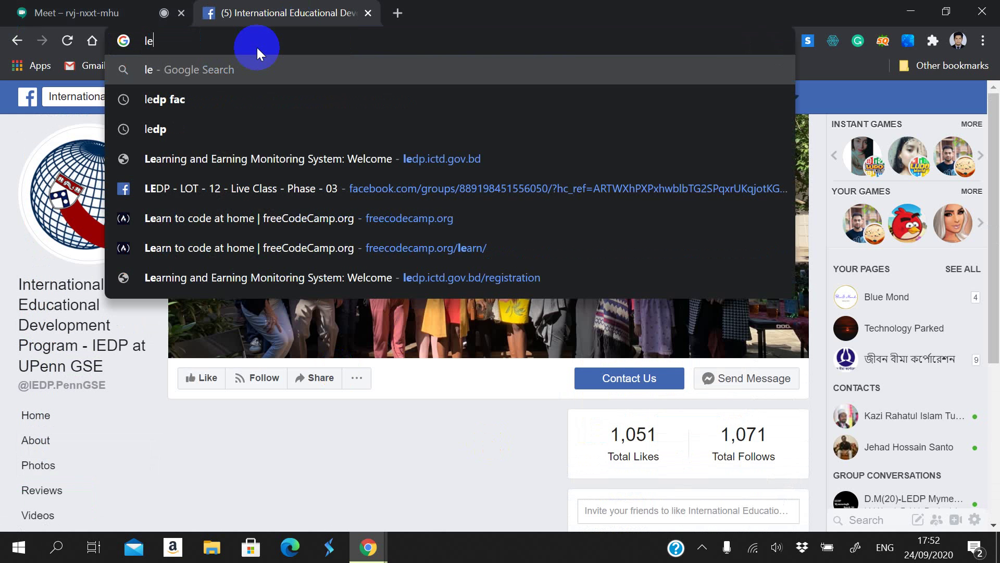
type("dp")
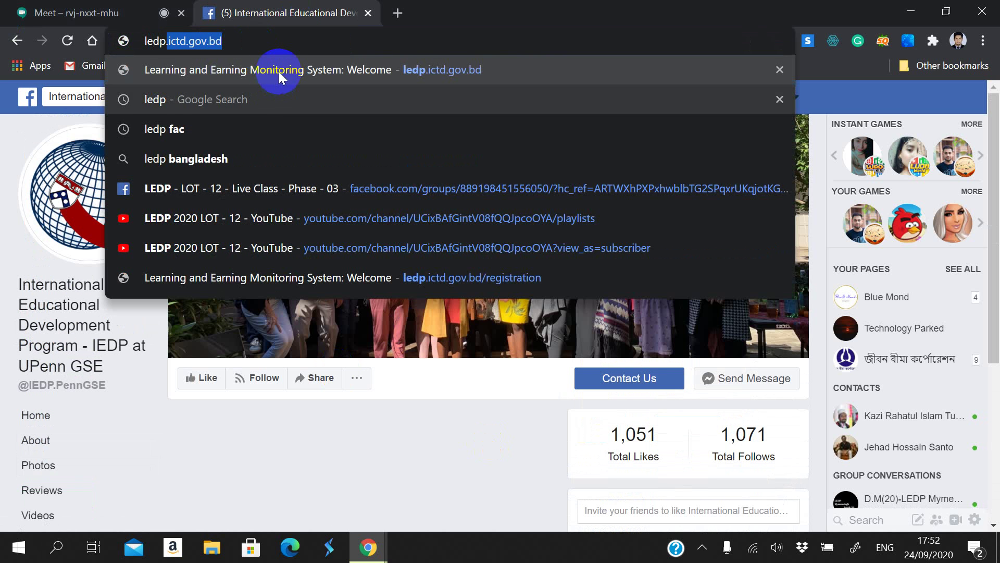
key("BackSpace")
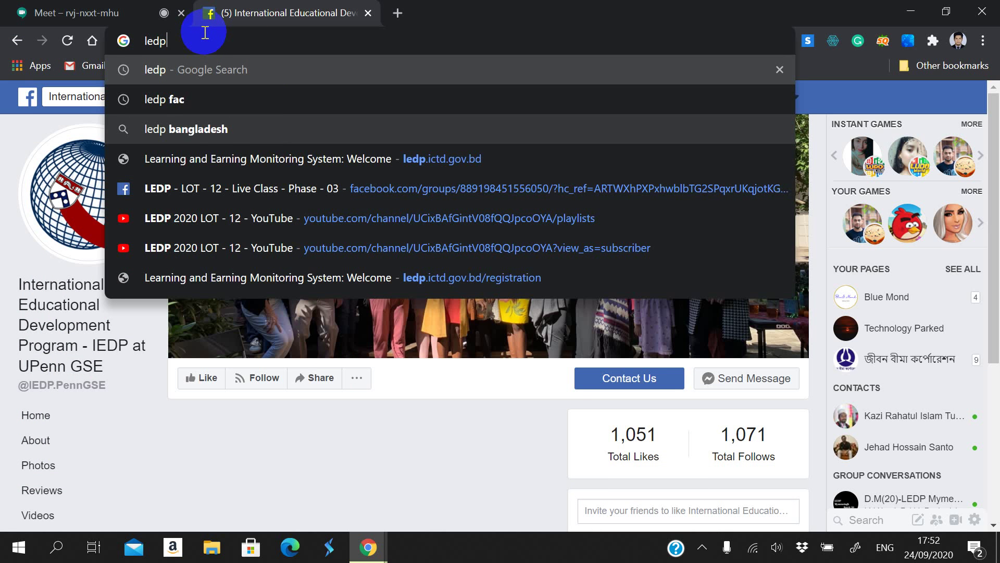
type(".")
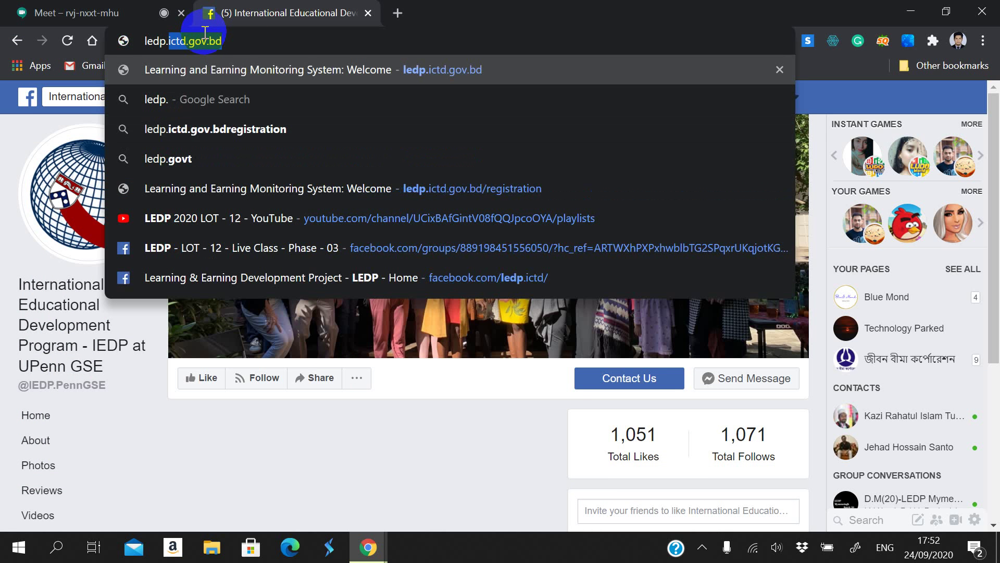
type("ictd f")
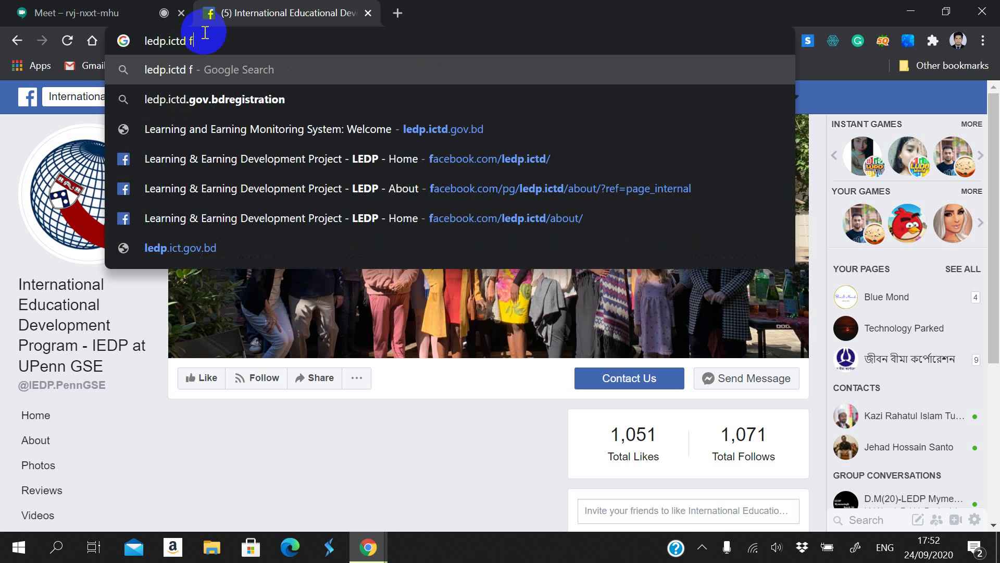
type("aceb")
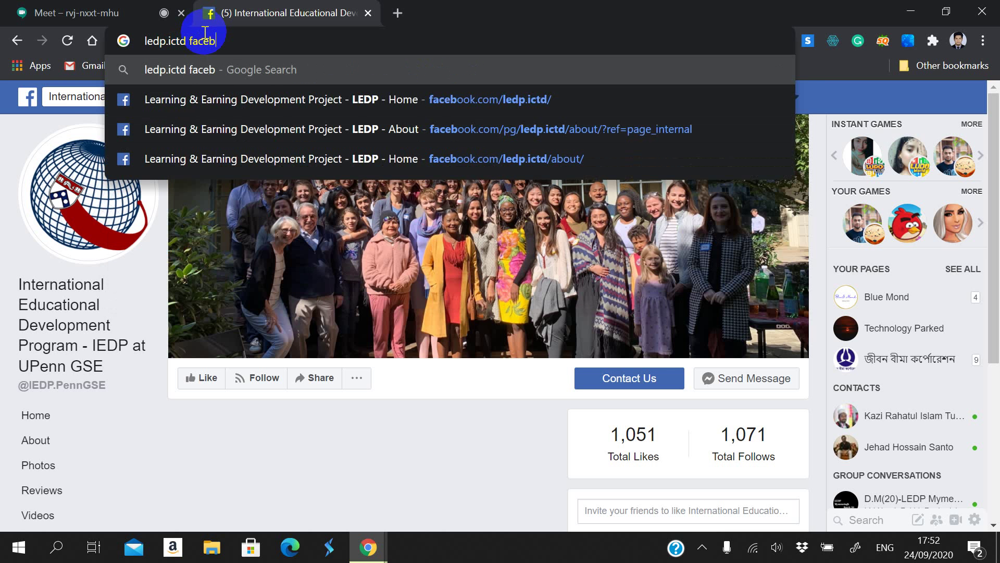
type("ook")
key("Return")
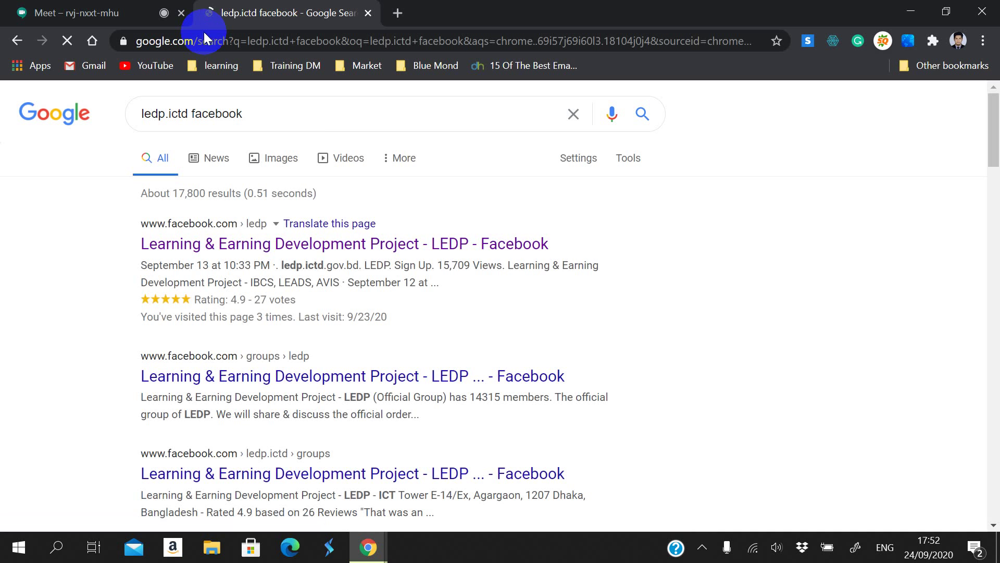
left_click(346, 245)
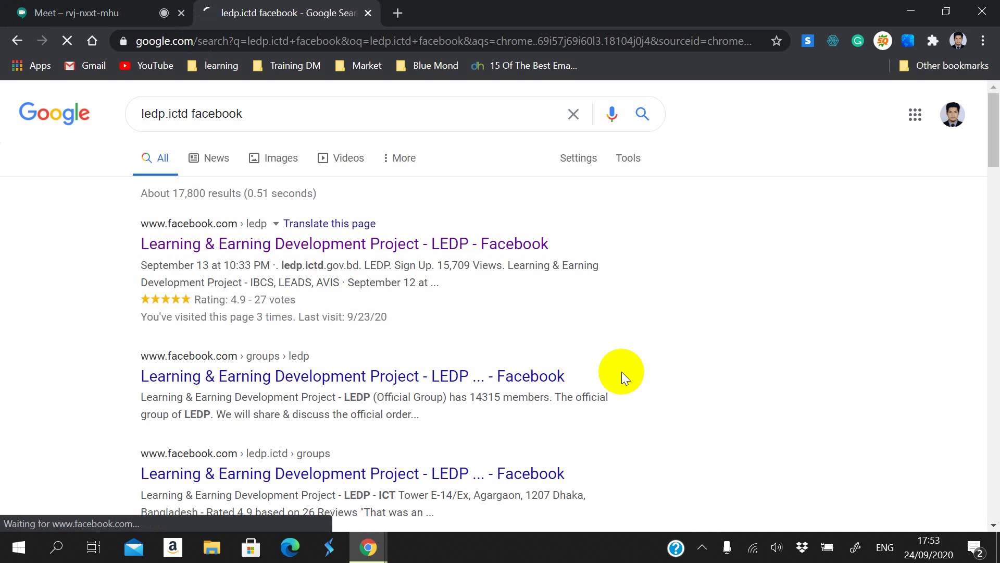